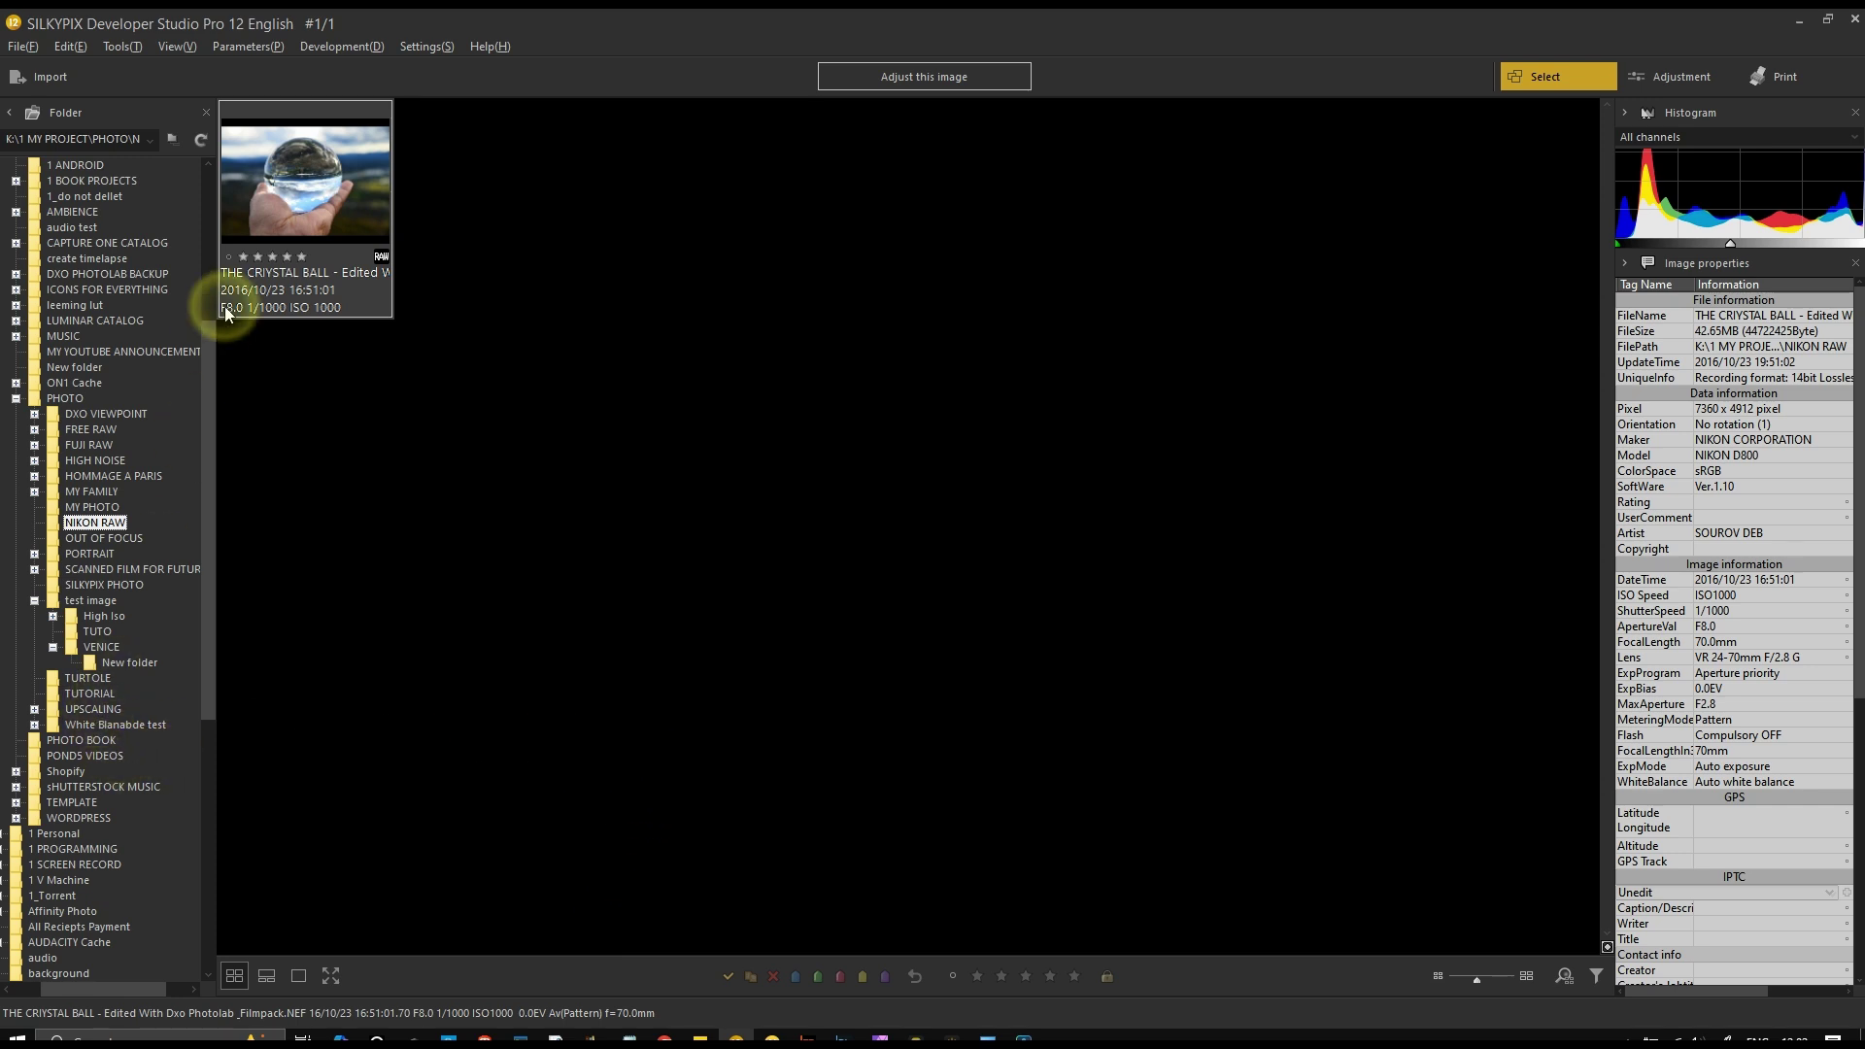
Open the HIGH NOISE folder and rate Anzac morning.CR2 three stars
click(95, 460)
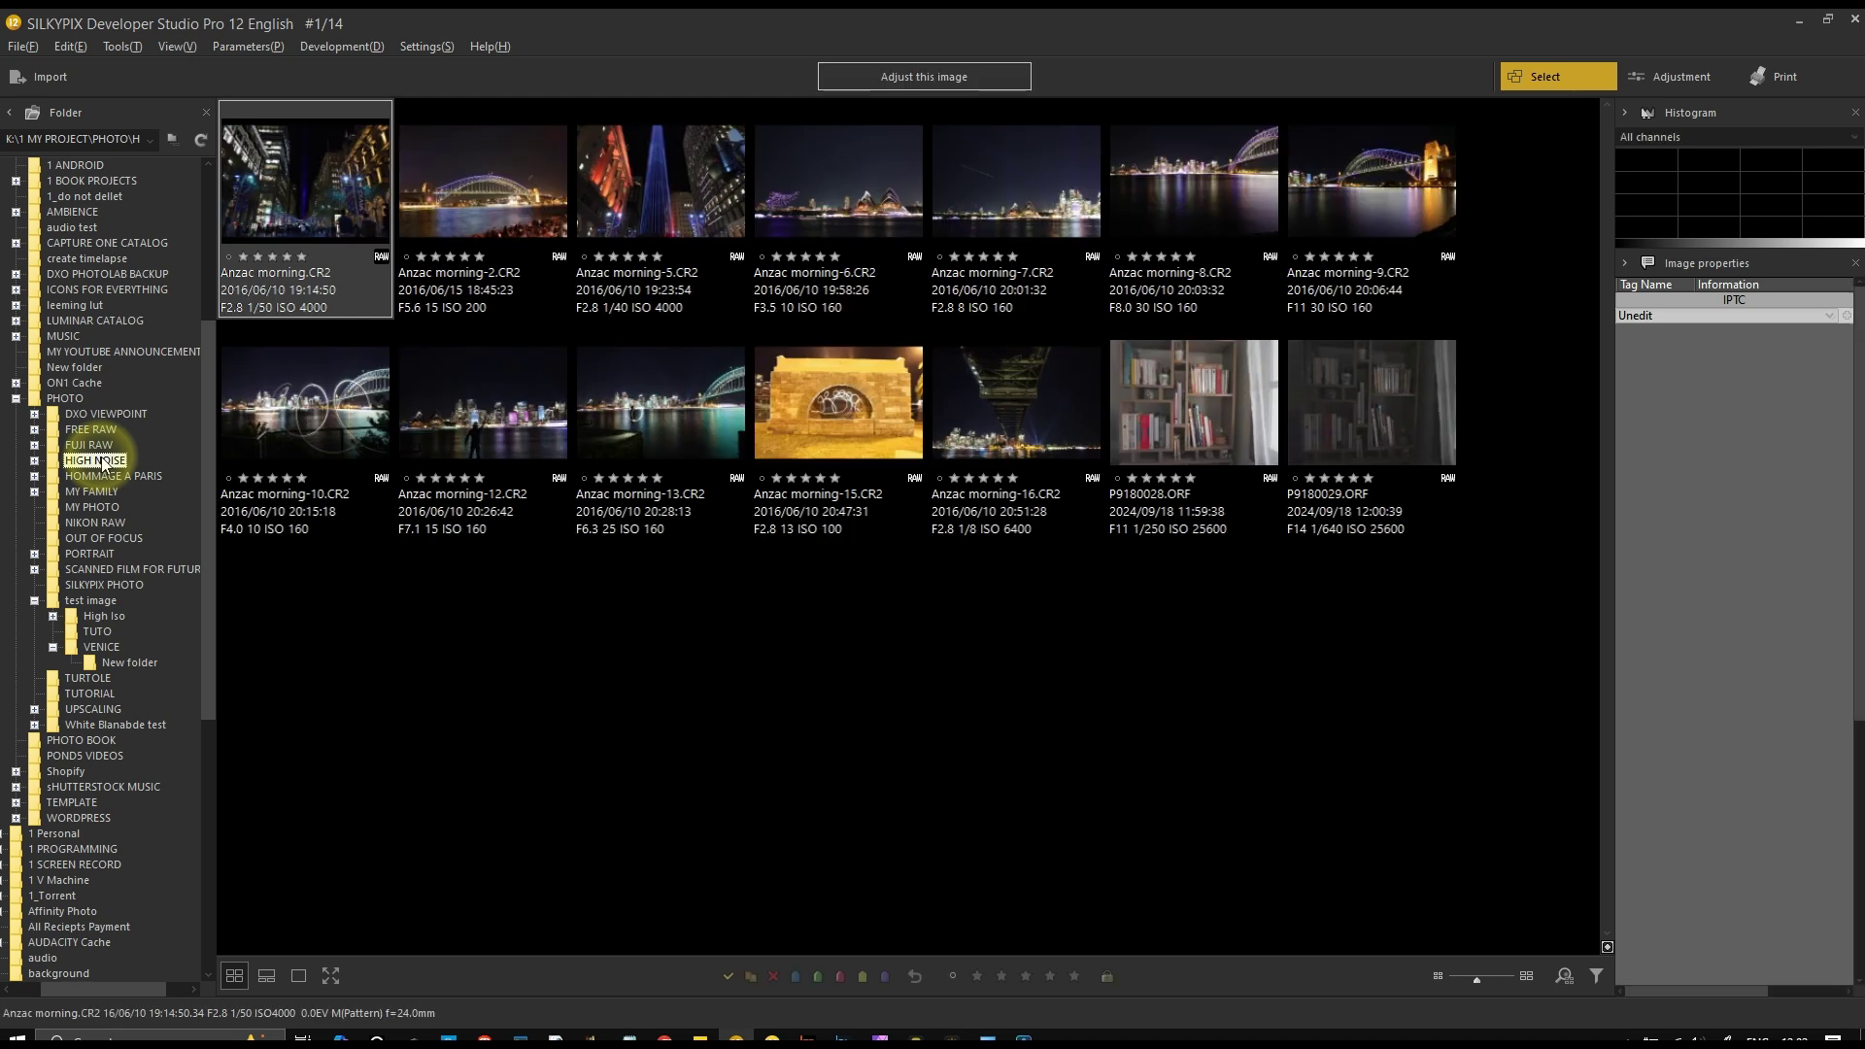
click(286, 258)
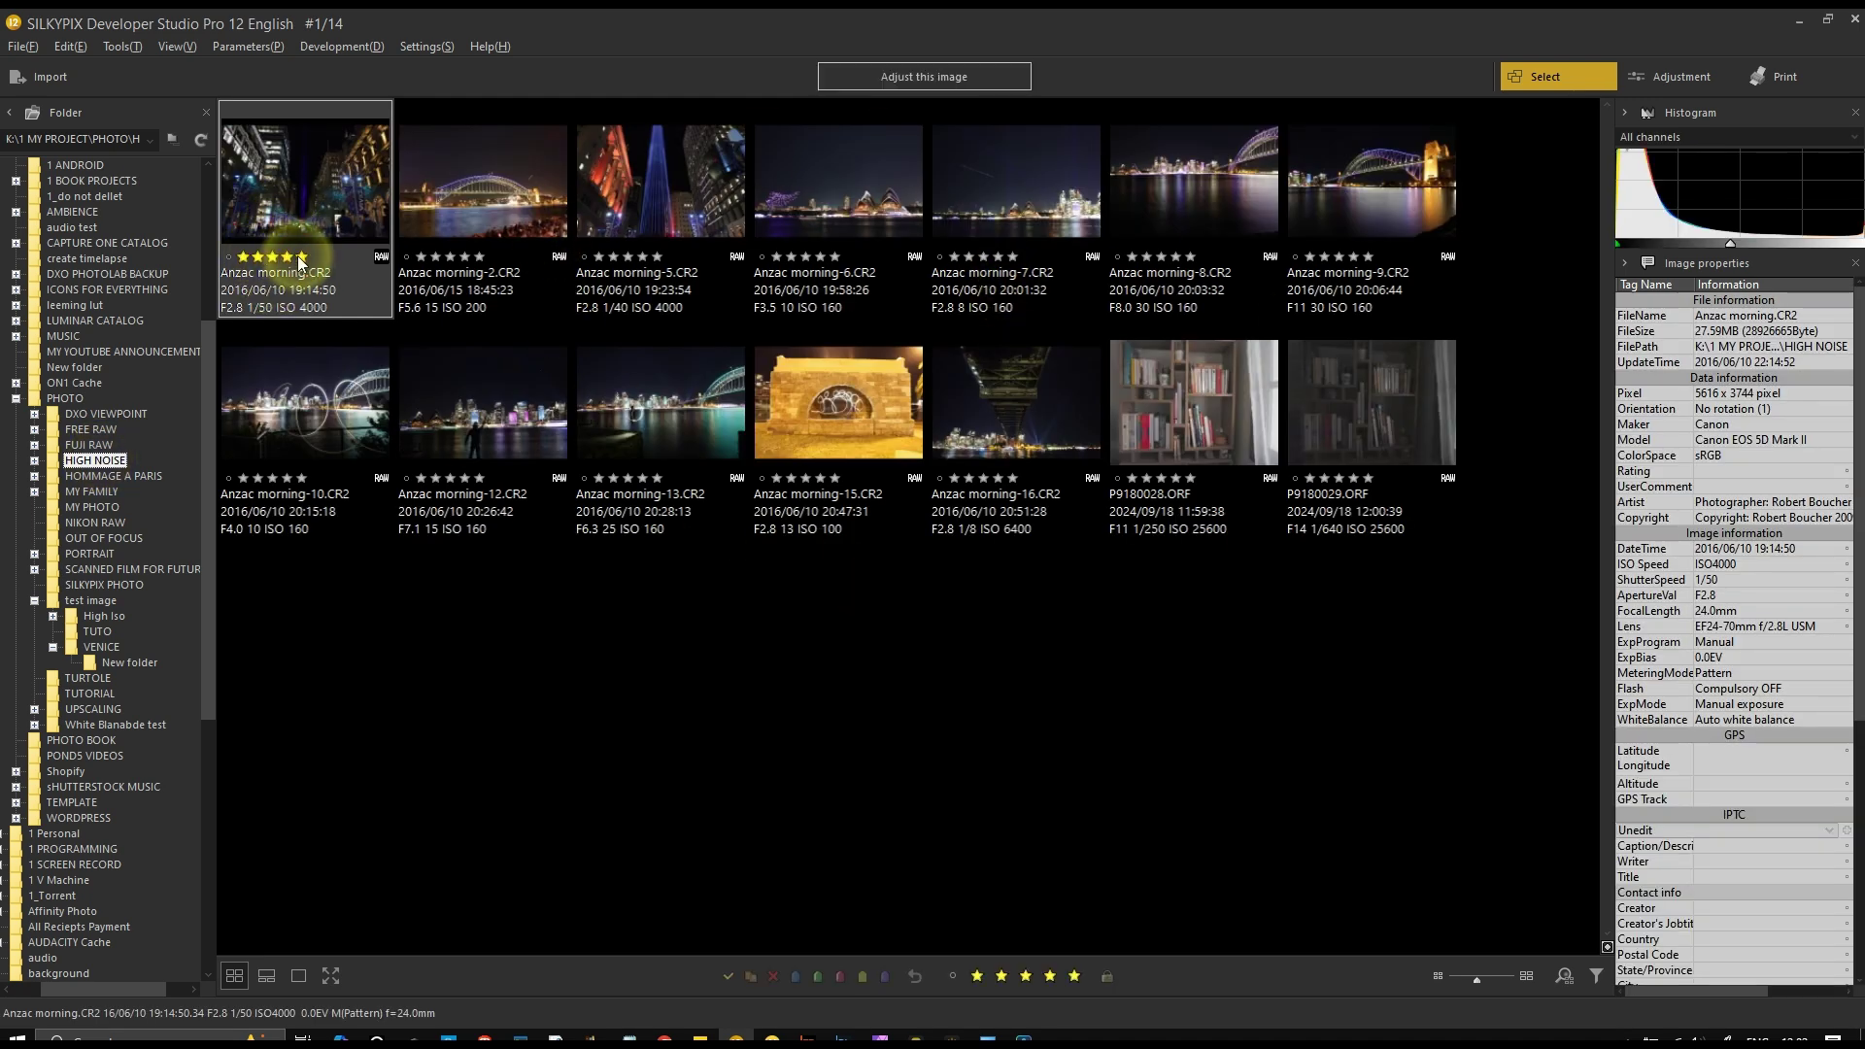
click(272, 257)
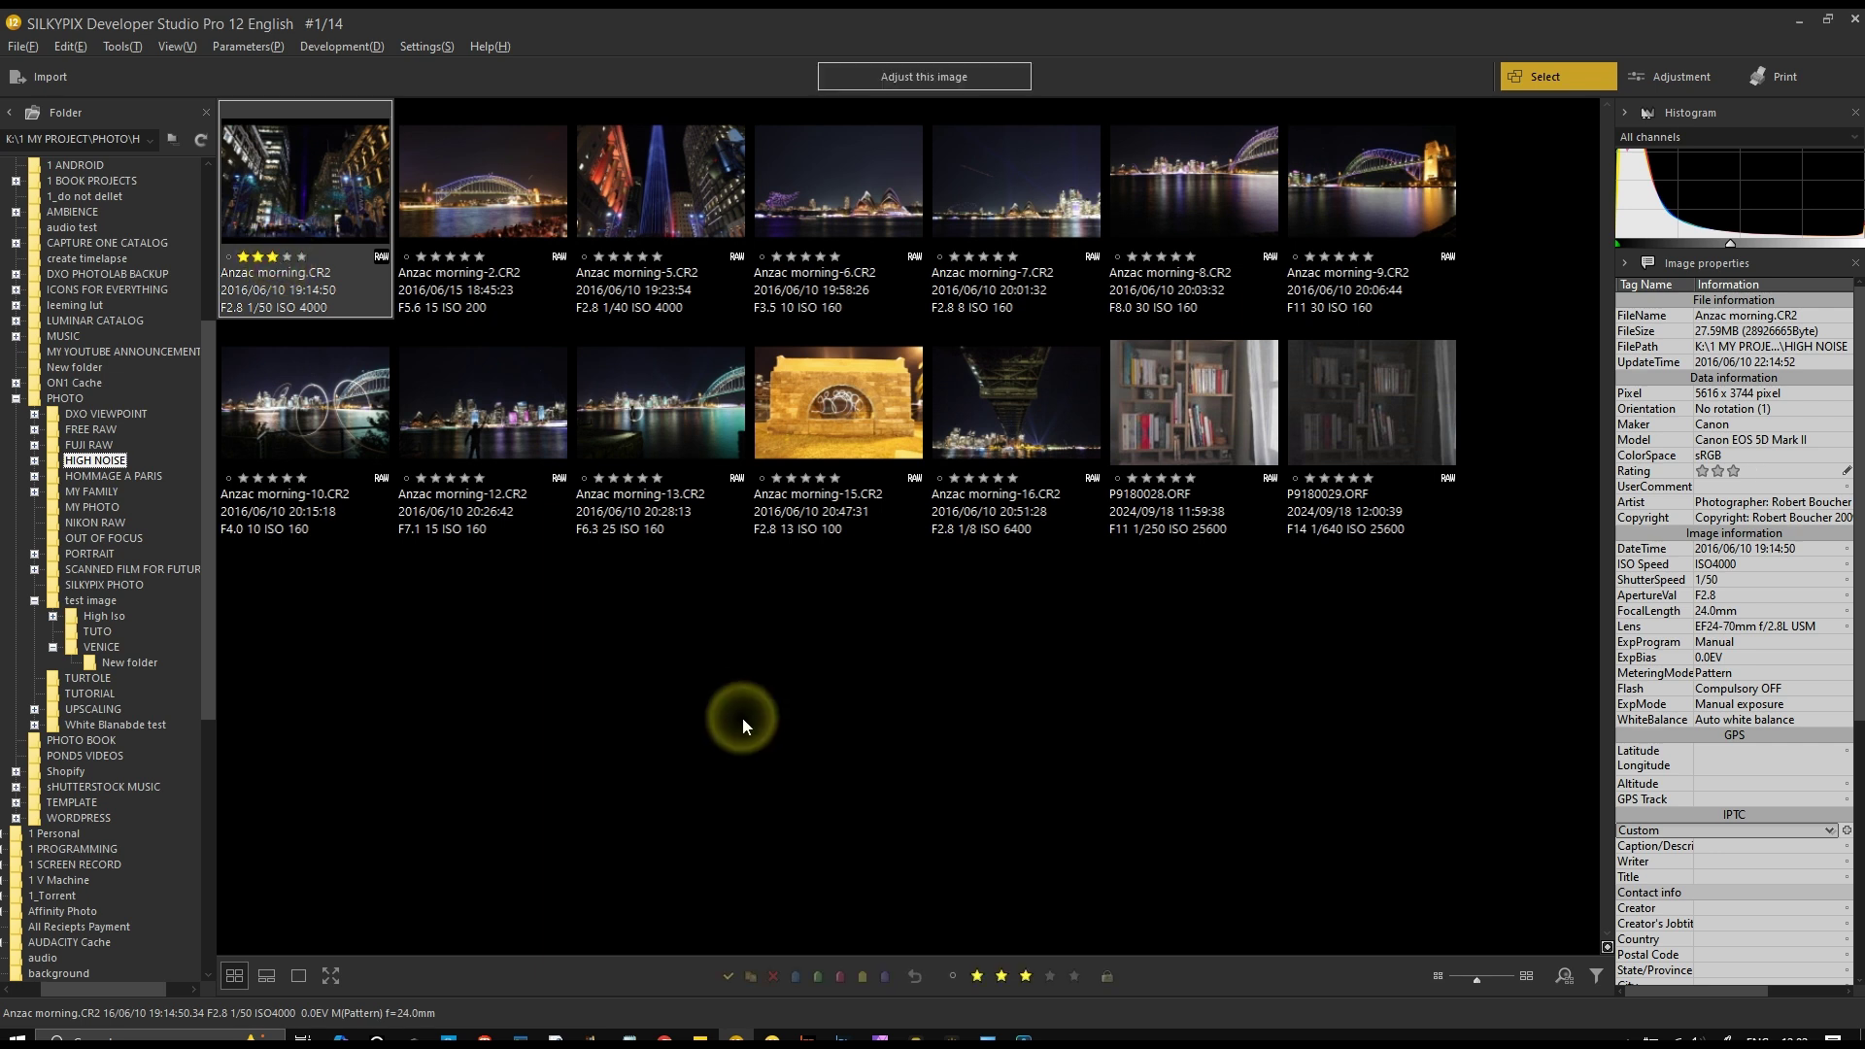
Try the red X mark and the develop check mark on Anzac morning.CR2, clearing each one again
click(772, 979)
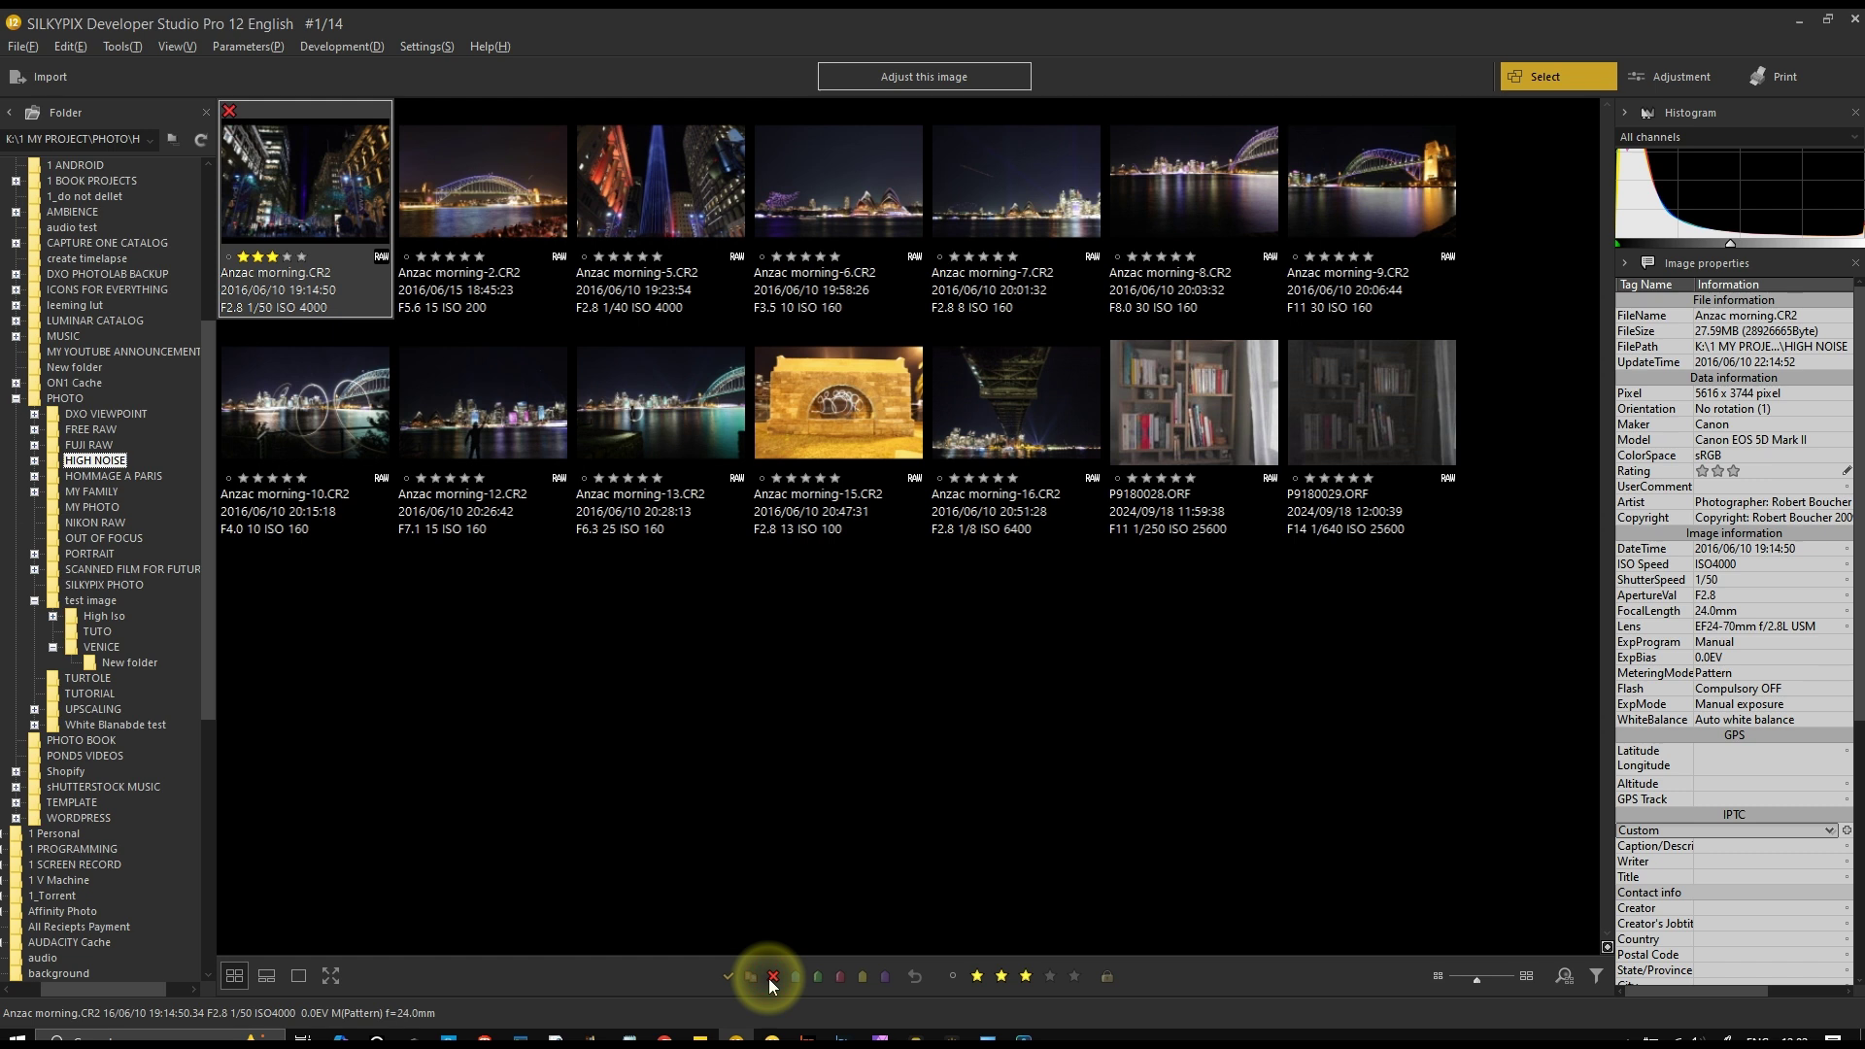
click(742, 976)
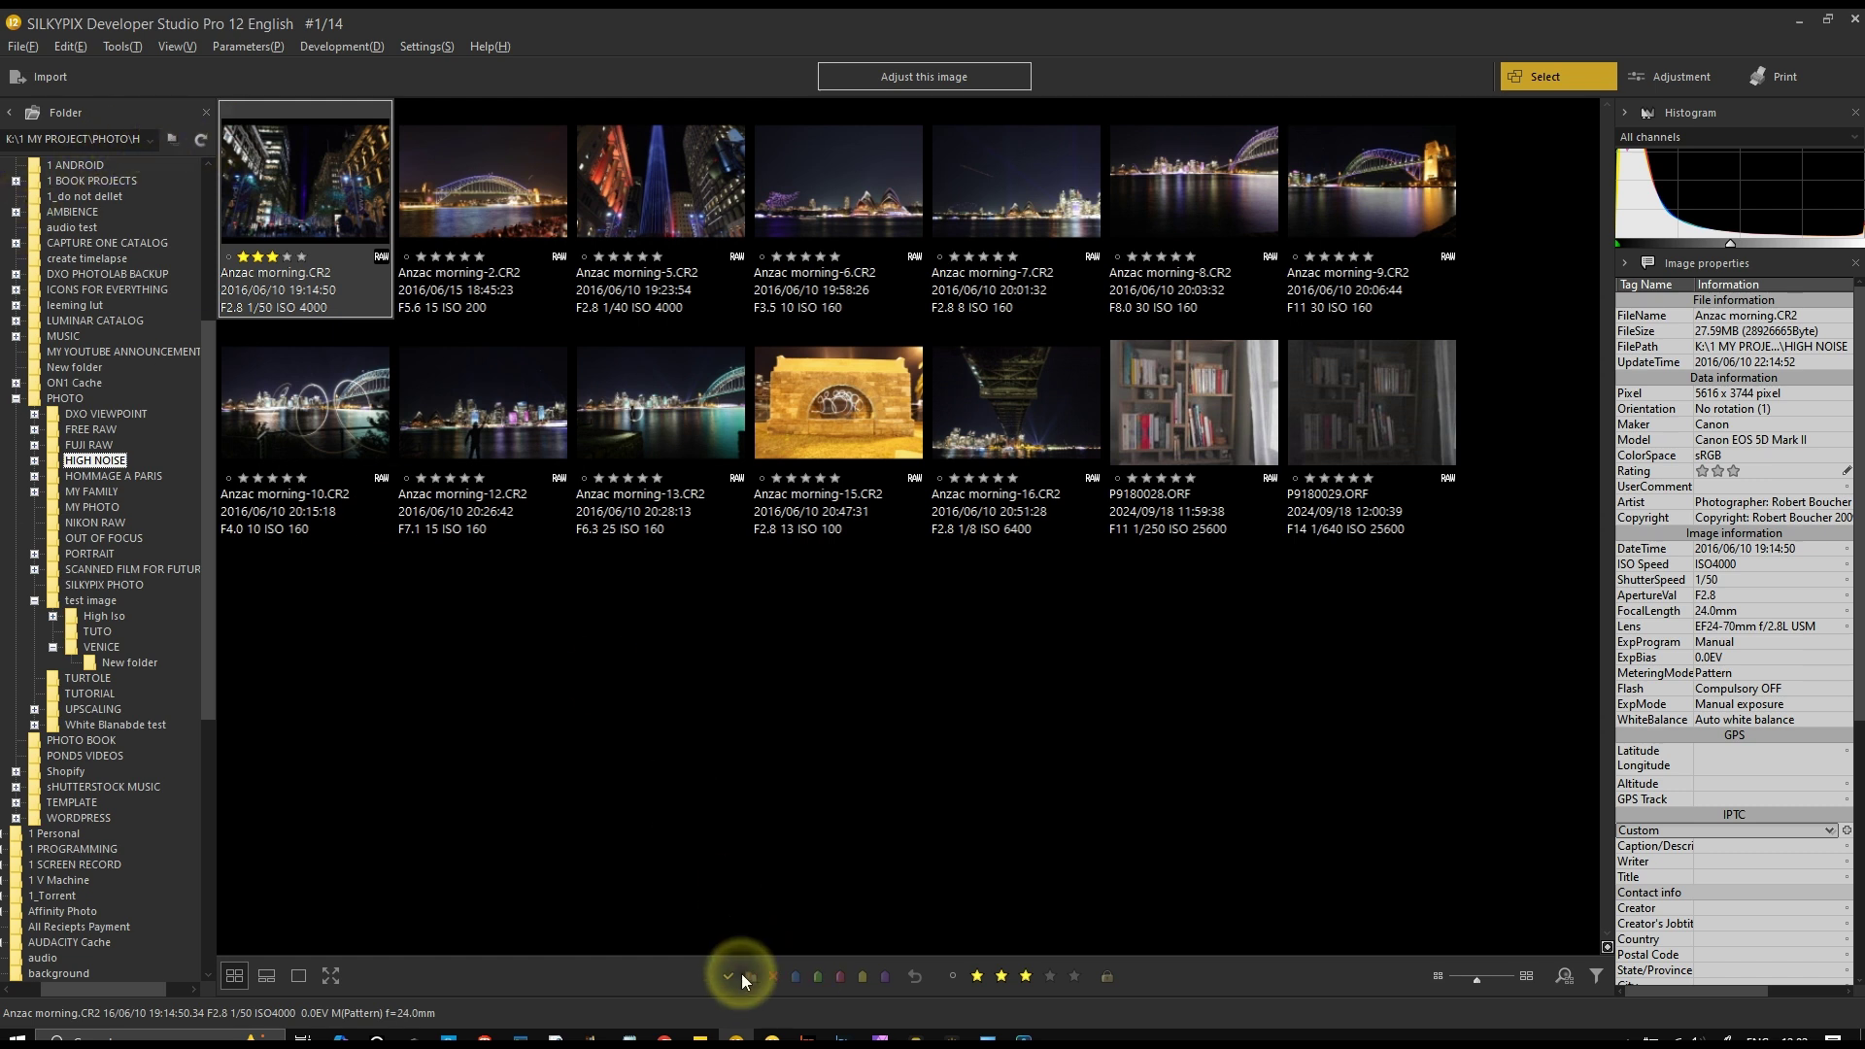
click(730, 976)
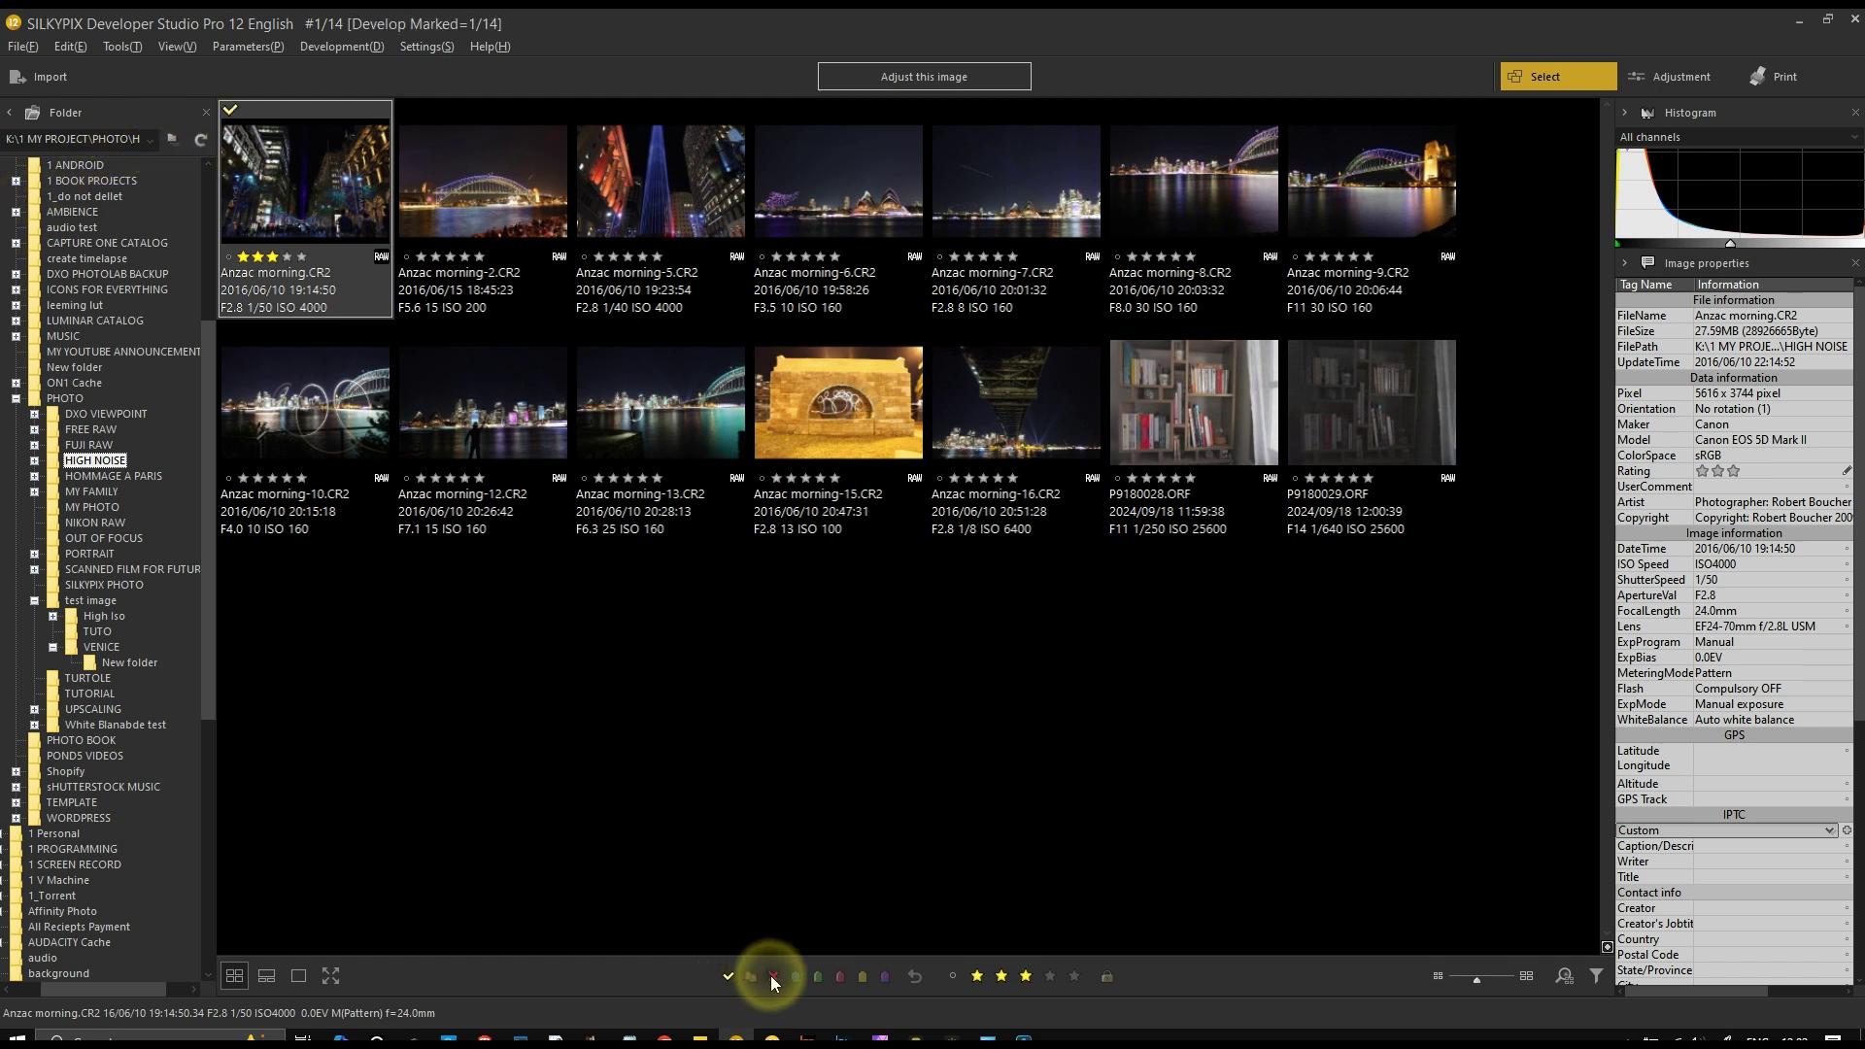
click(772, 977)
click(729, 976)
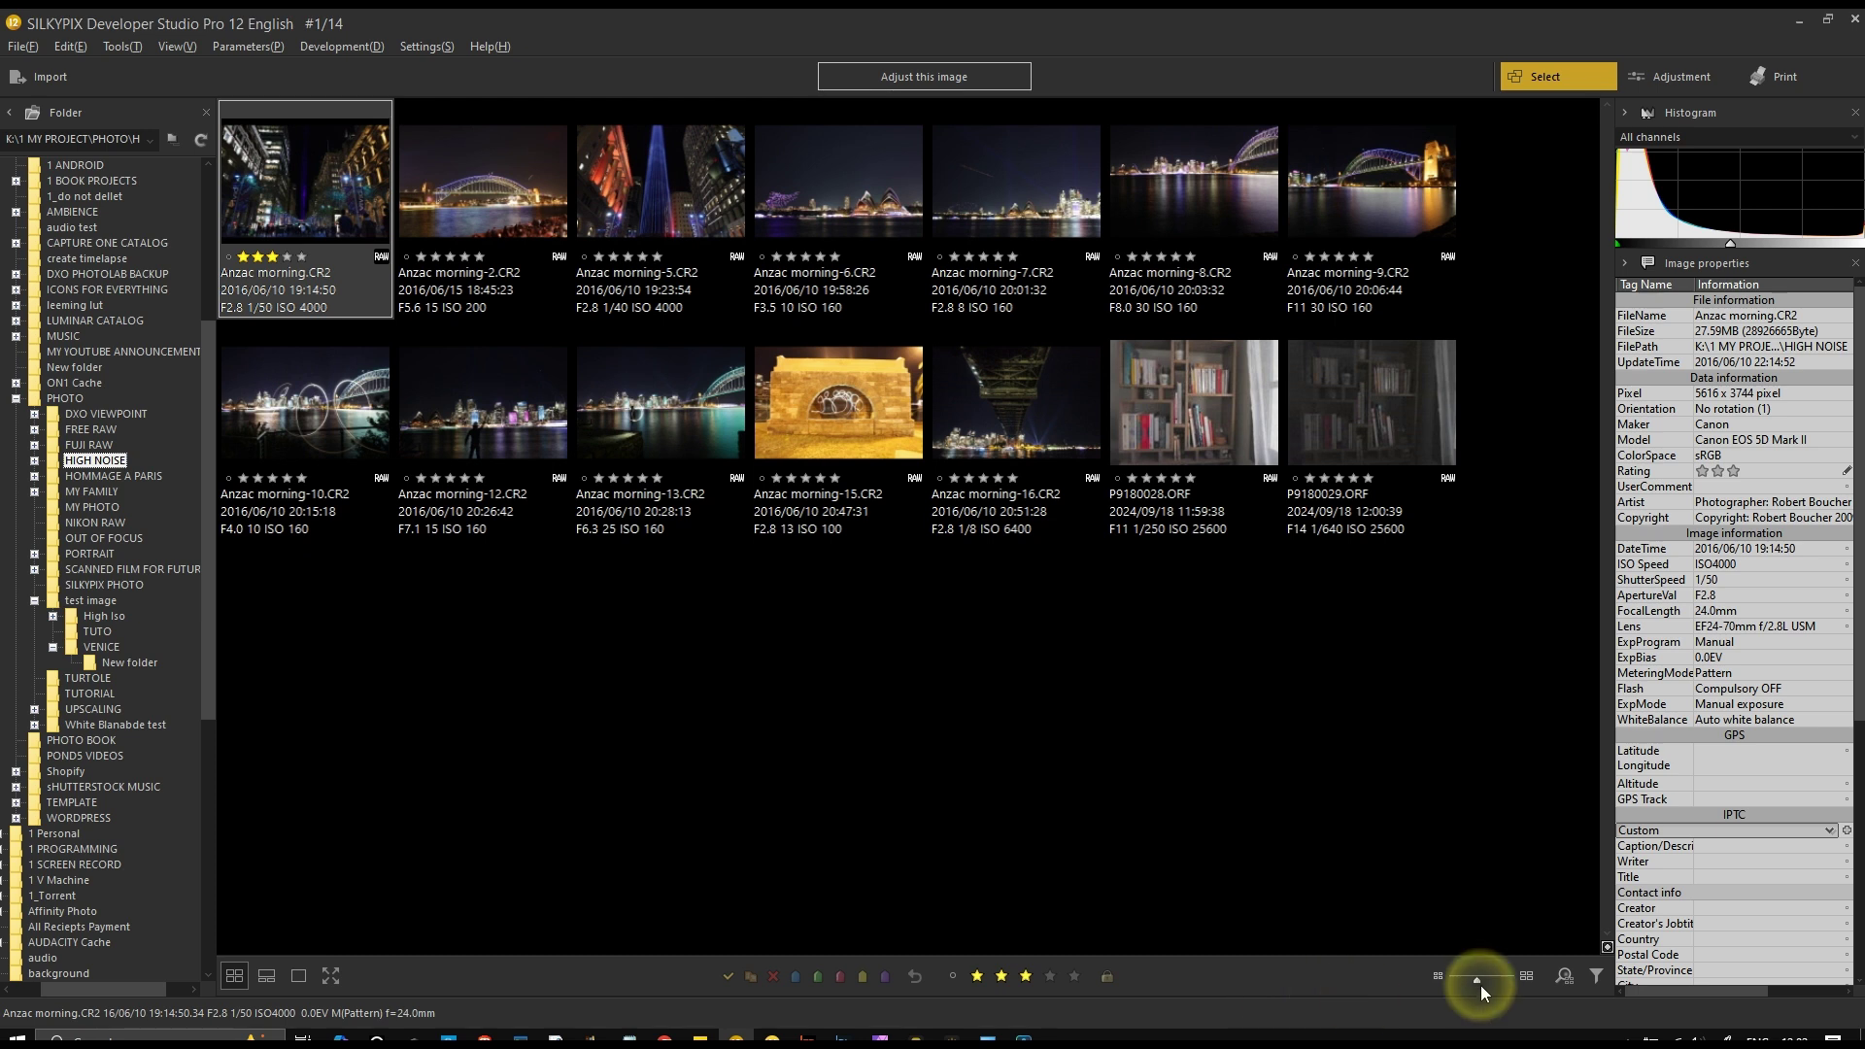
Enlarge the thumbnails and look over the criteria offered by the thumbnail search, closing it without searching
drag(1473, 977, 1506, 979)
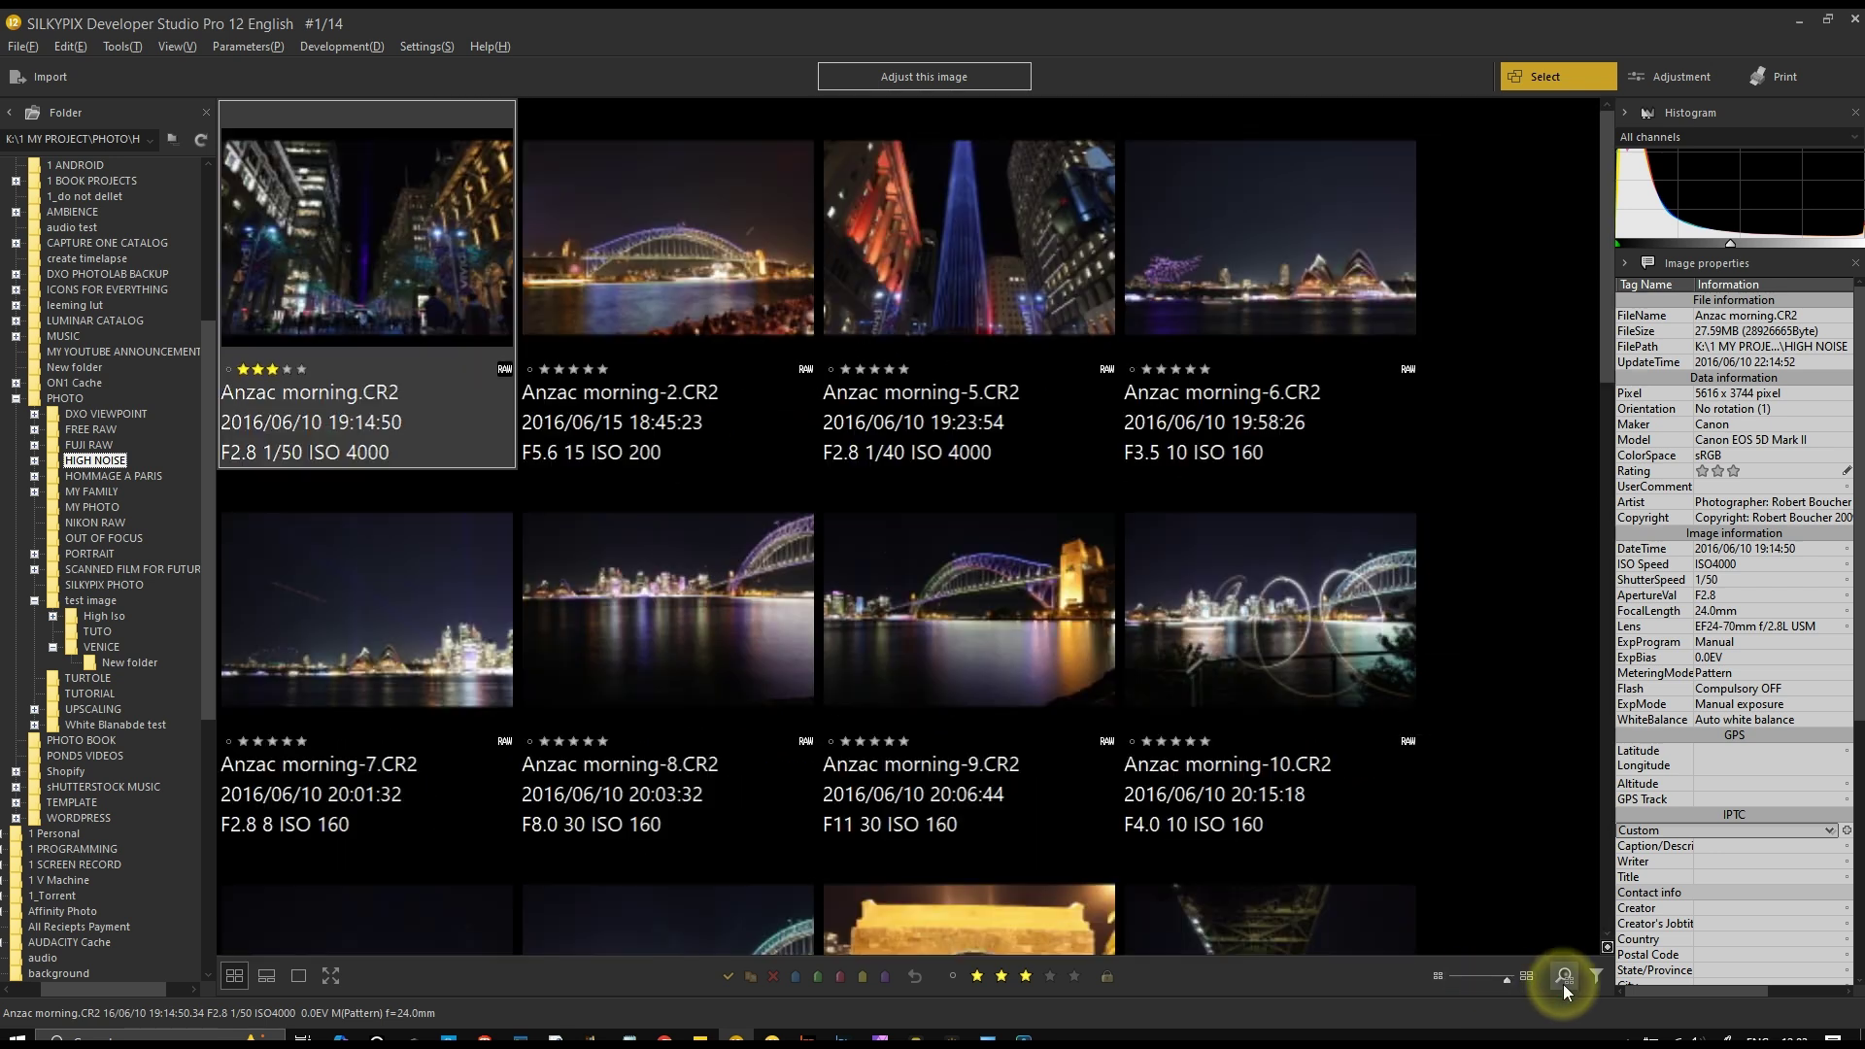
click(1561, 979)
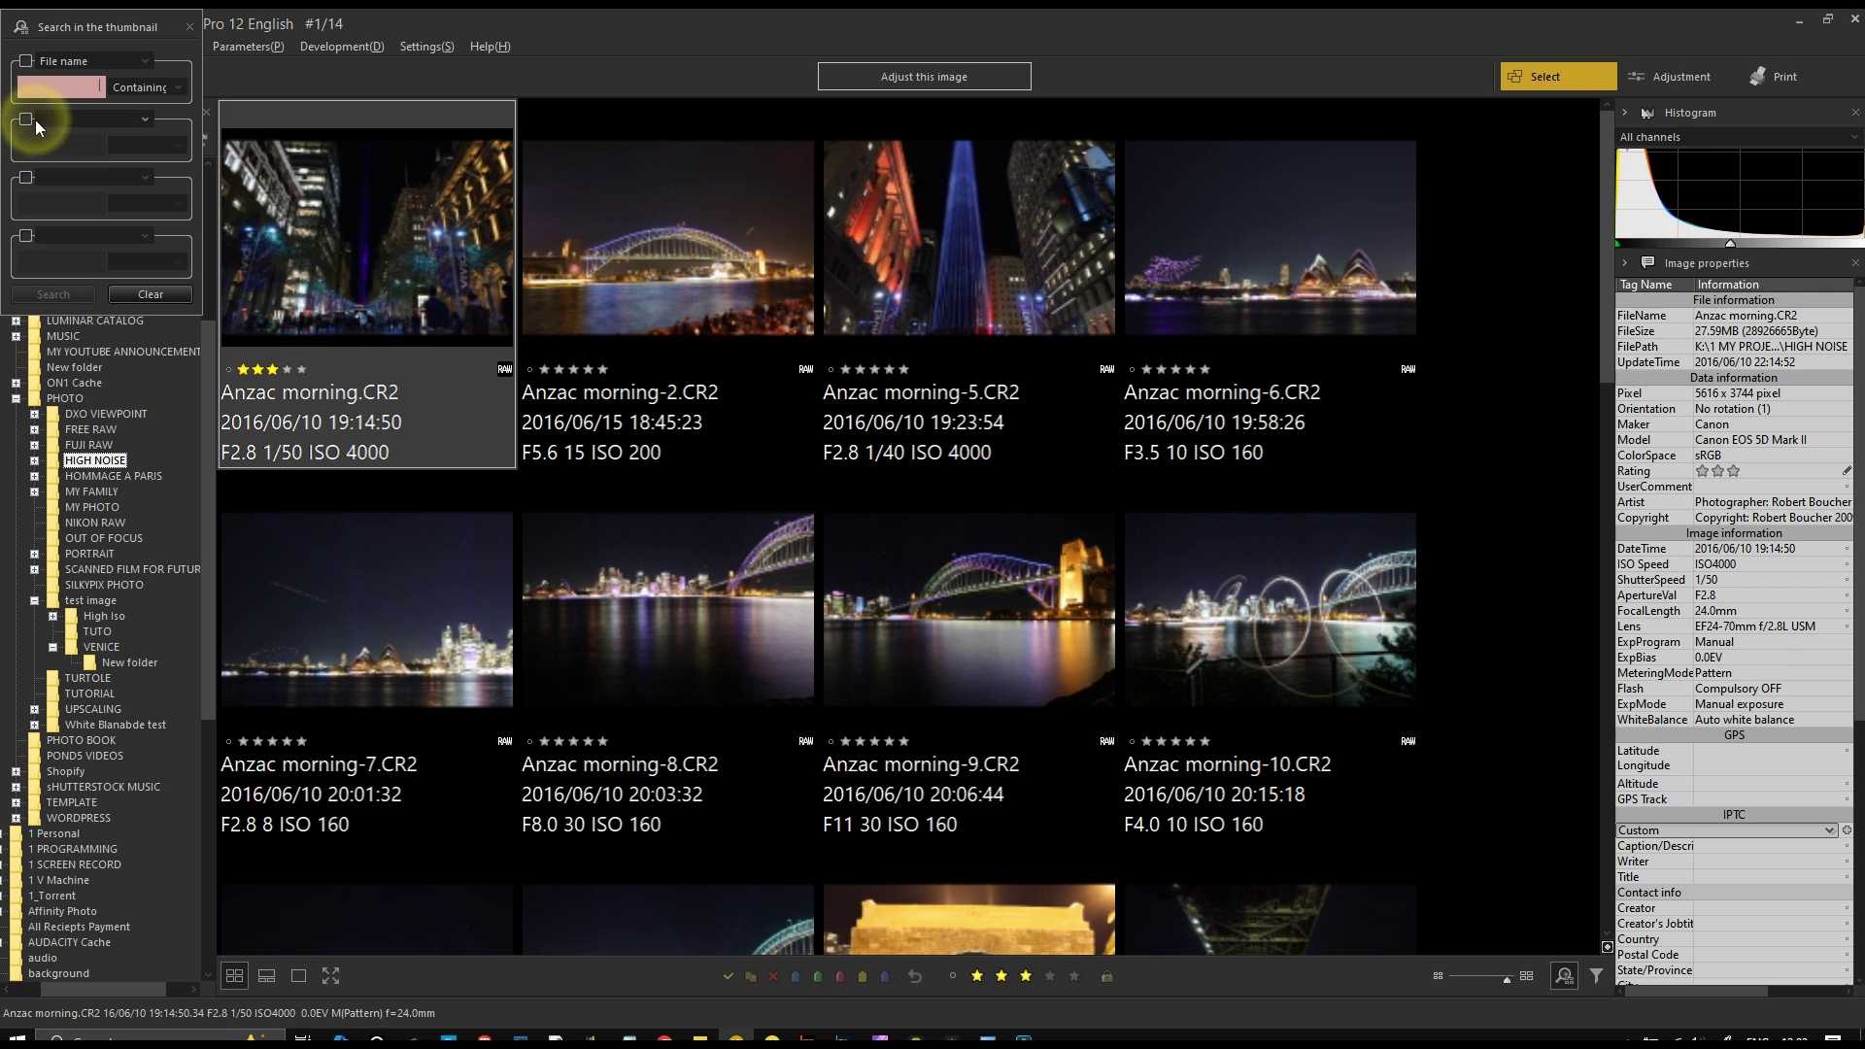
click(82, 122)
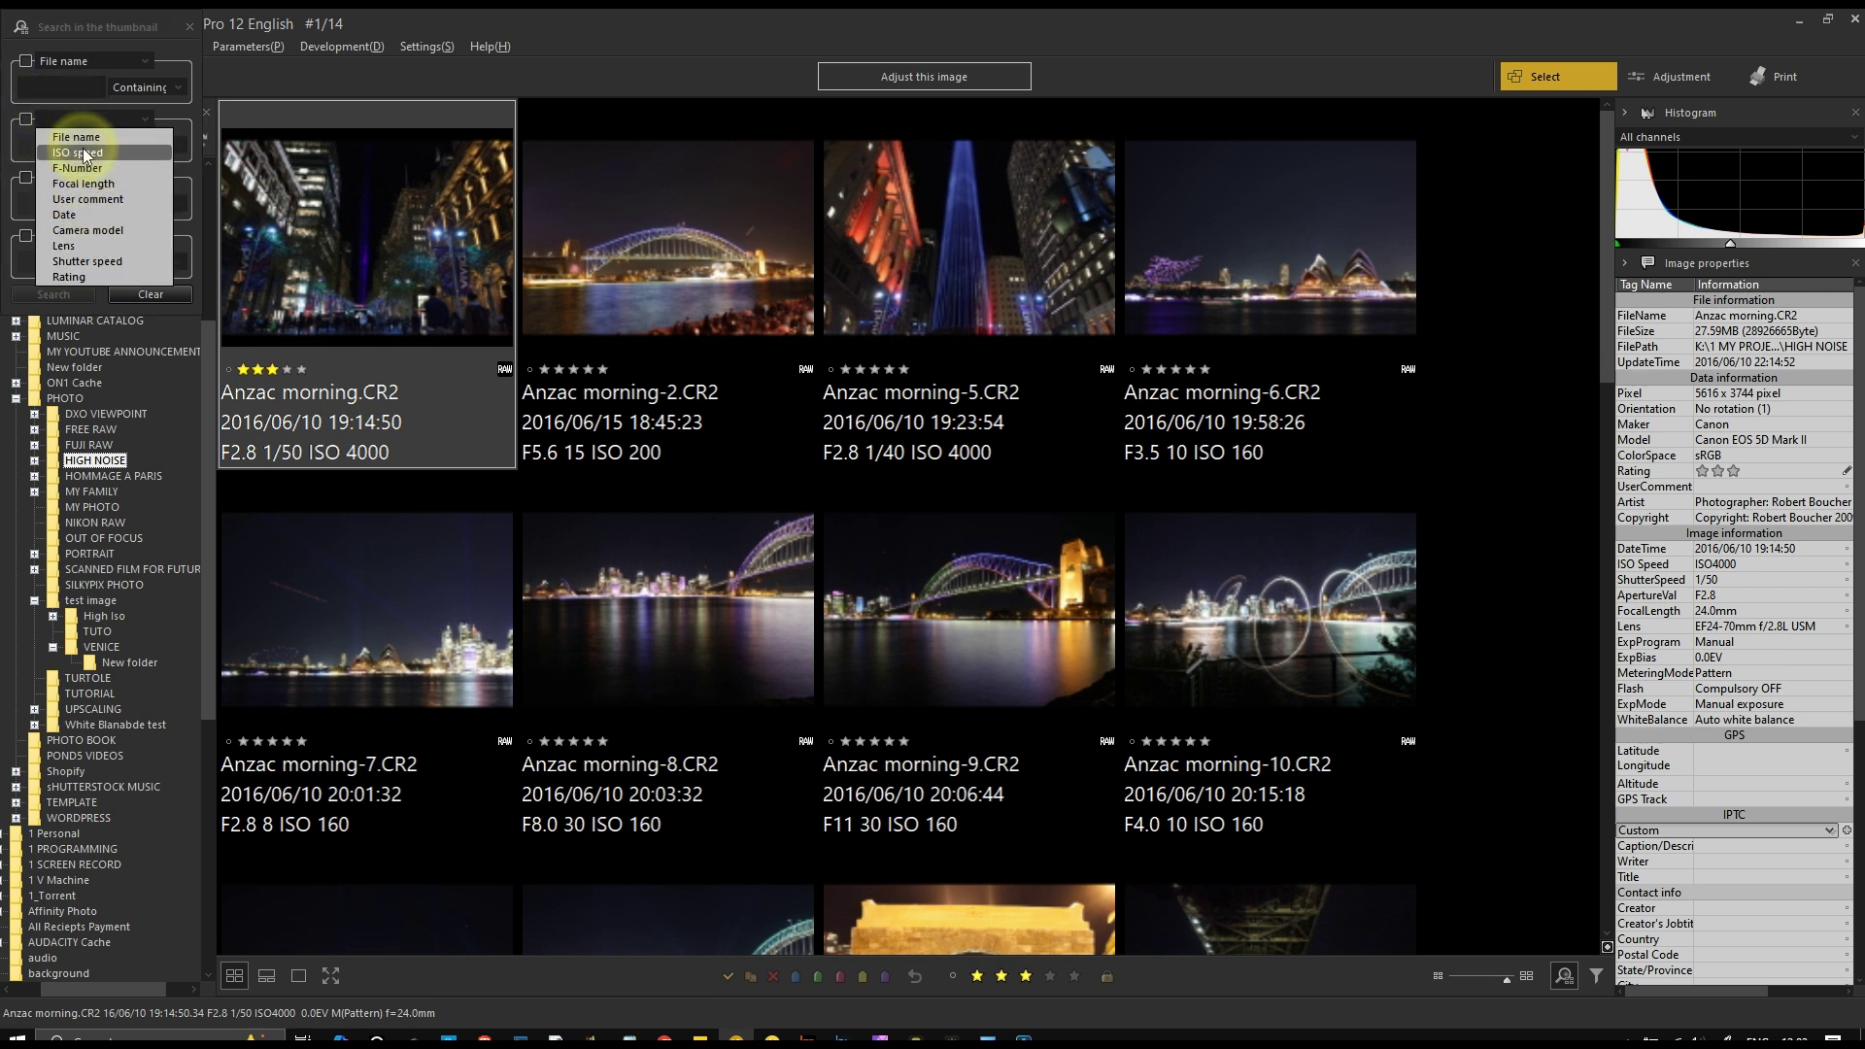
drag(82, 63, 1752, 563)
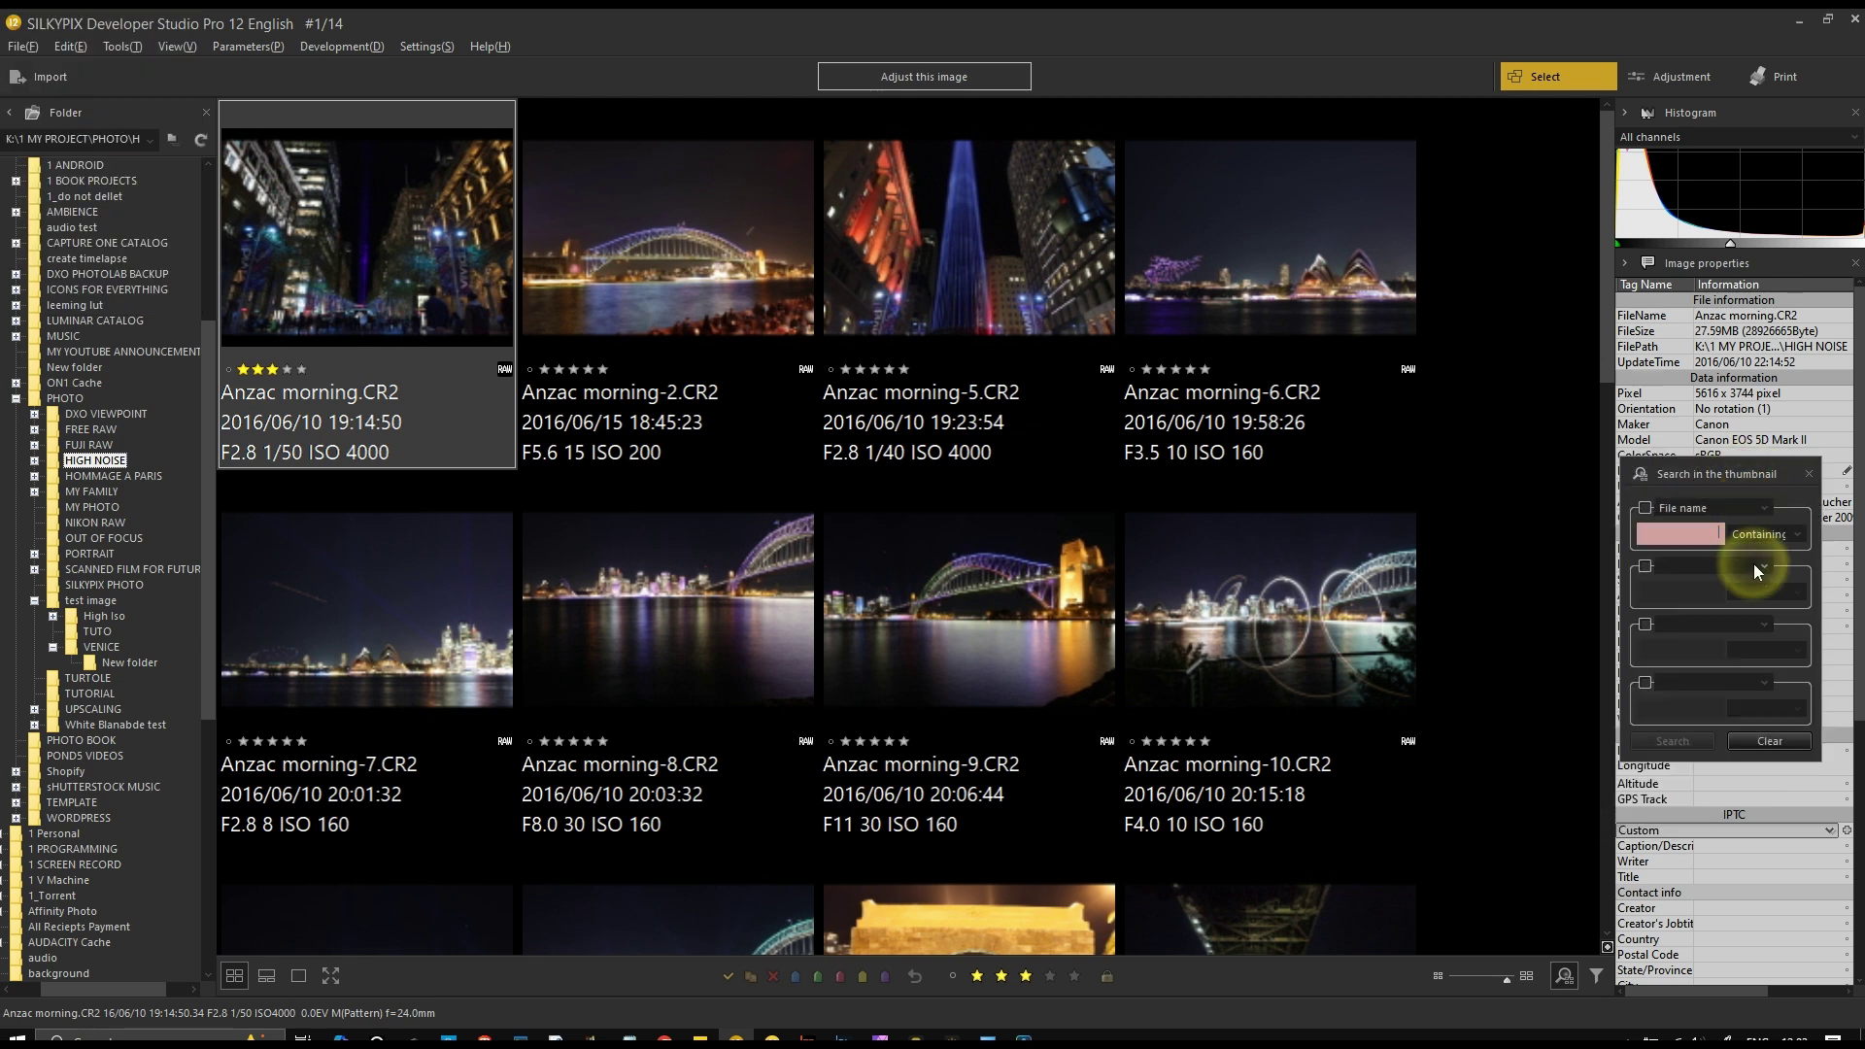
click(1808, 473)
Look over the stacked conditions of the thumbnail filter and close it without filtering
click(1596, 975)
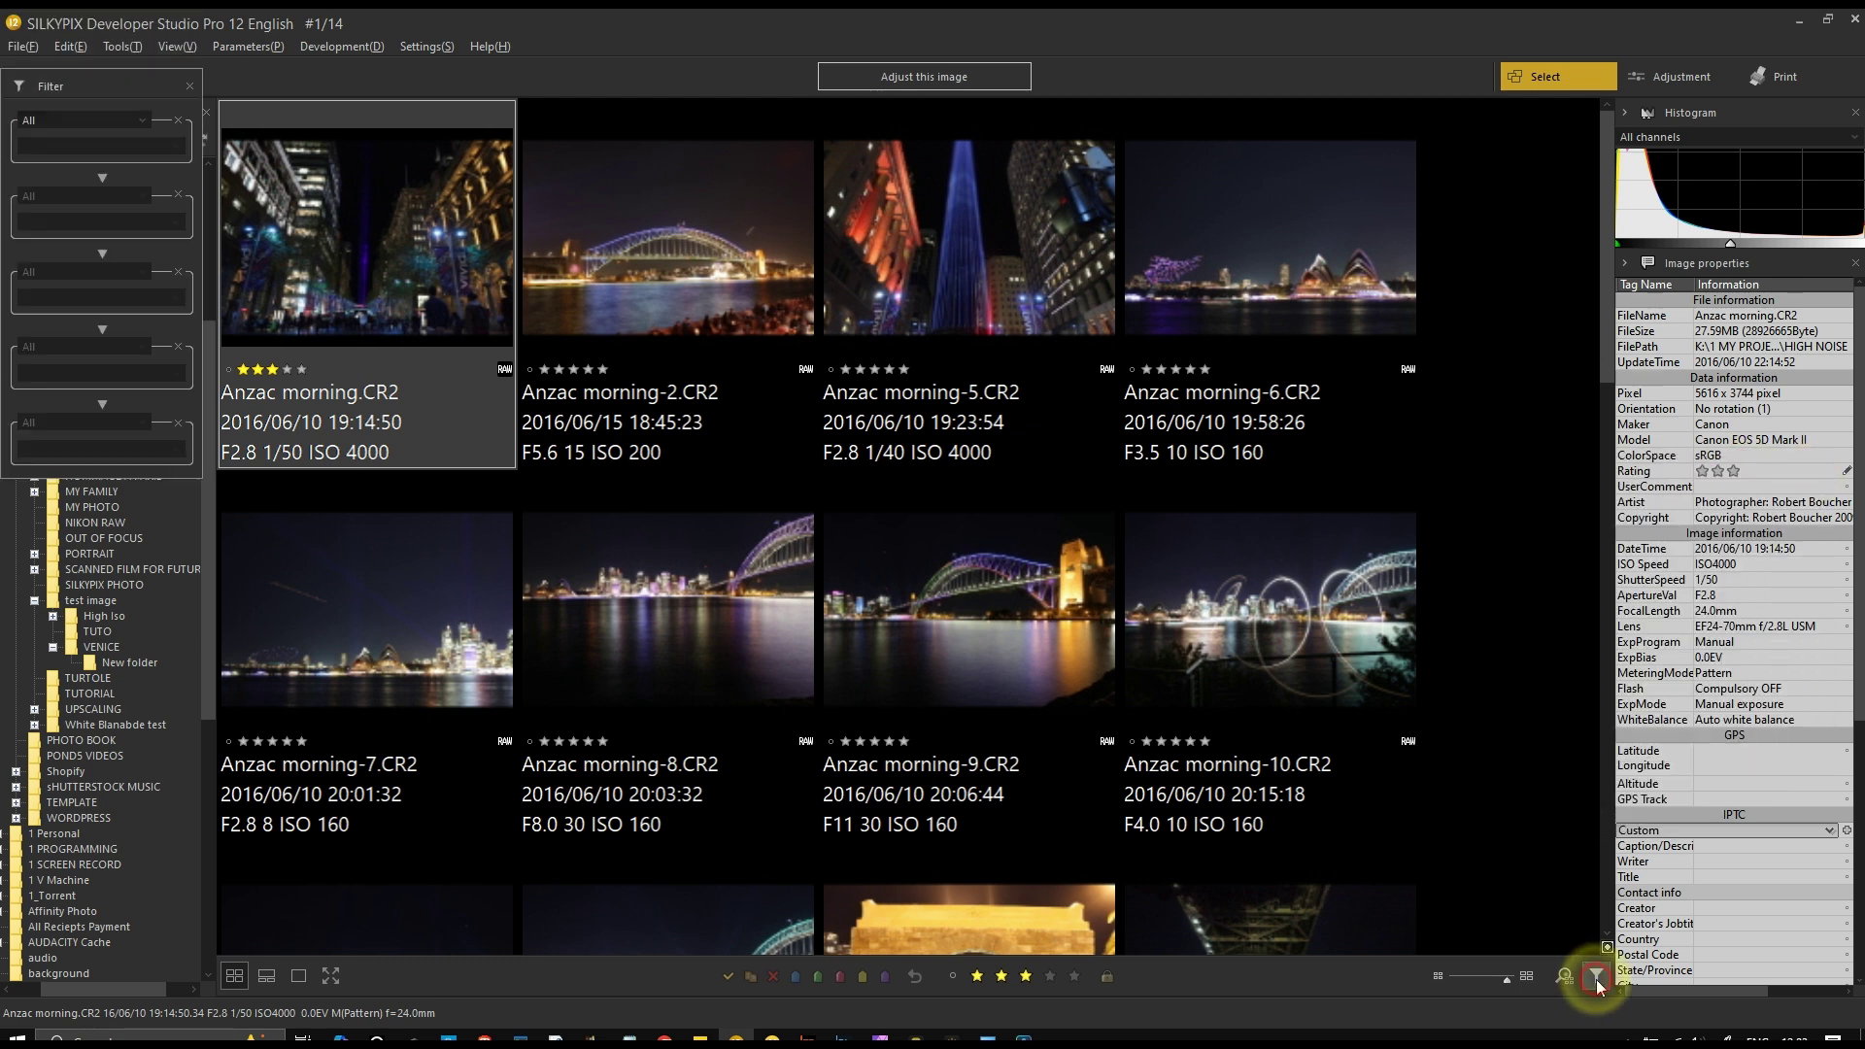
drag(58, 86, 1691, 358)
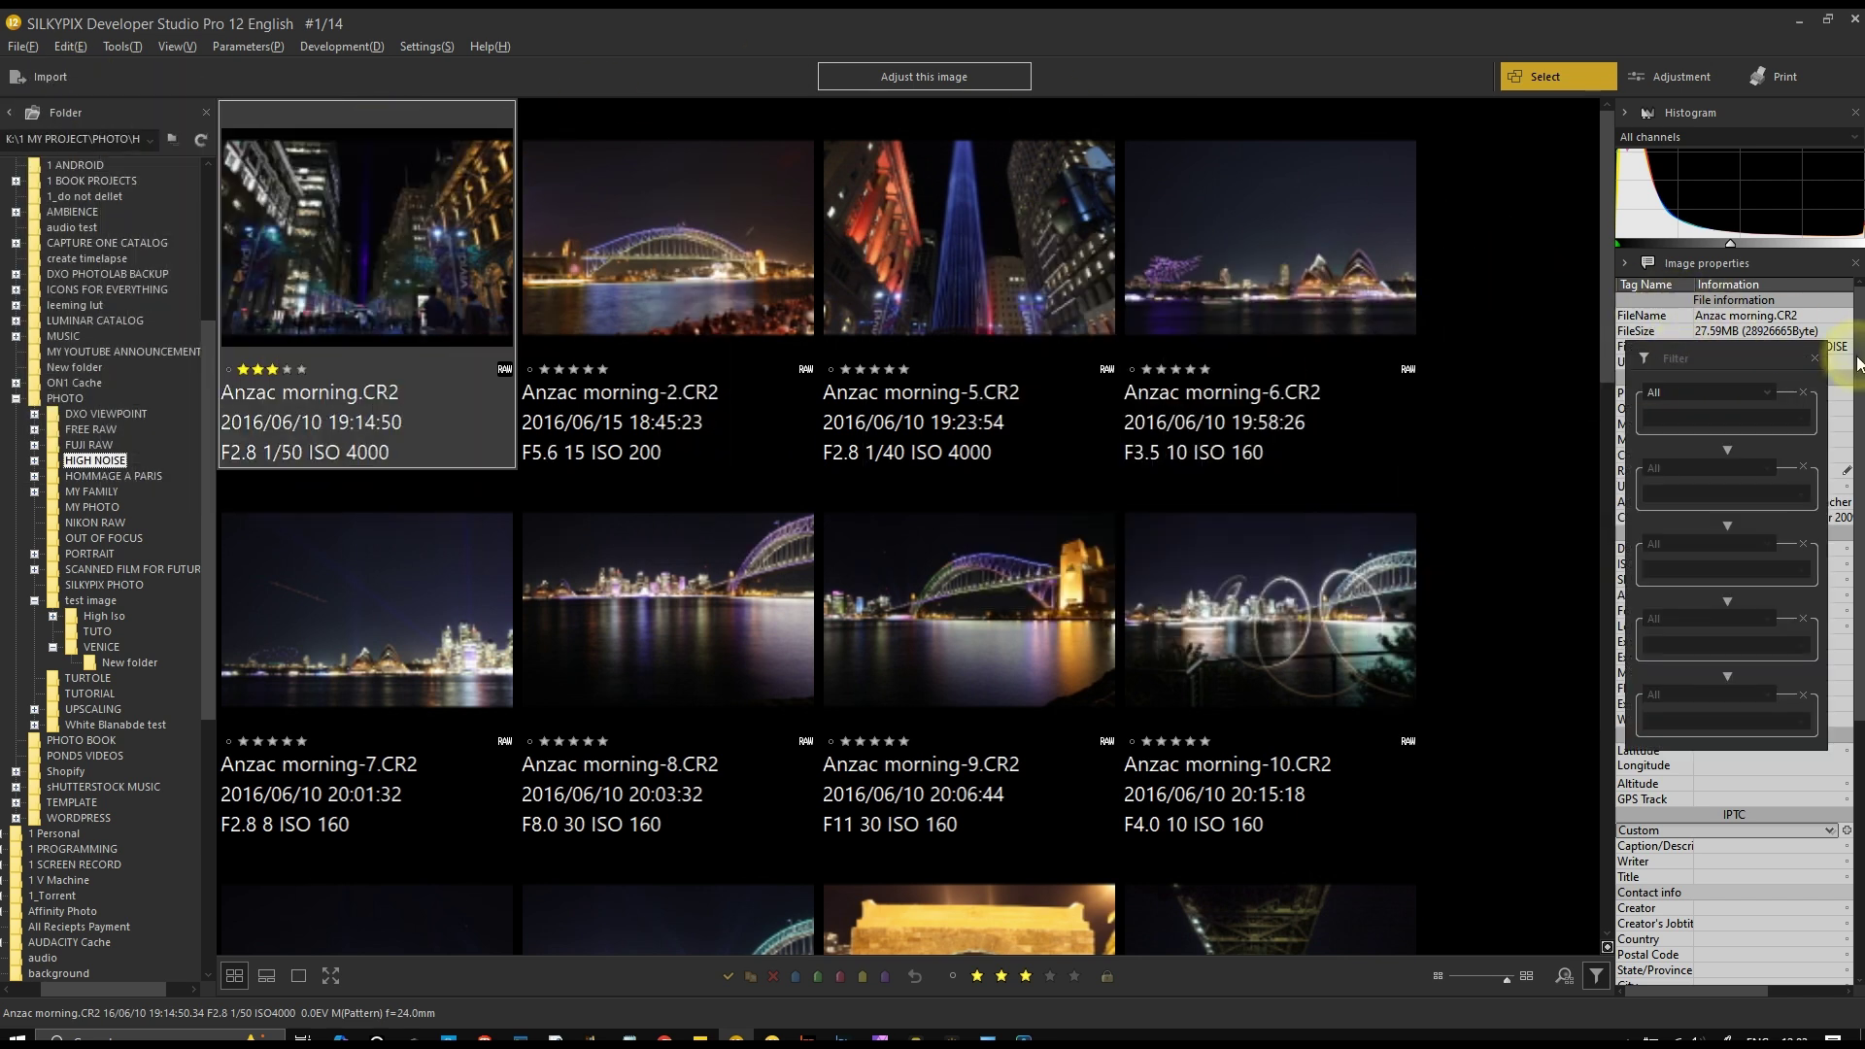
click(1814, 359)
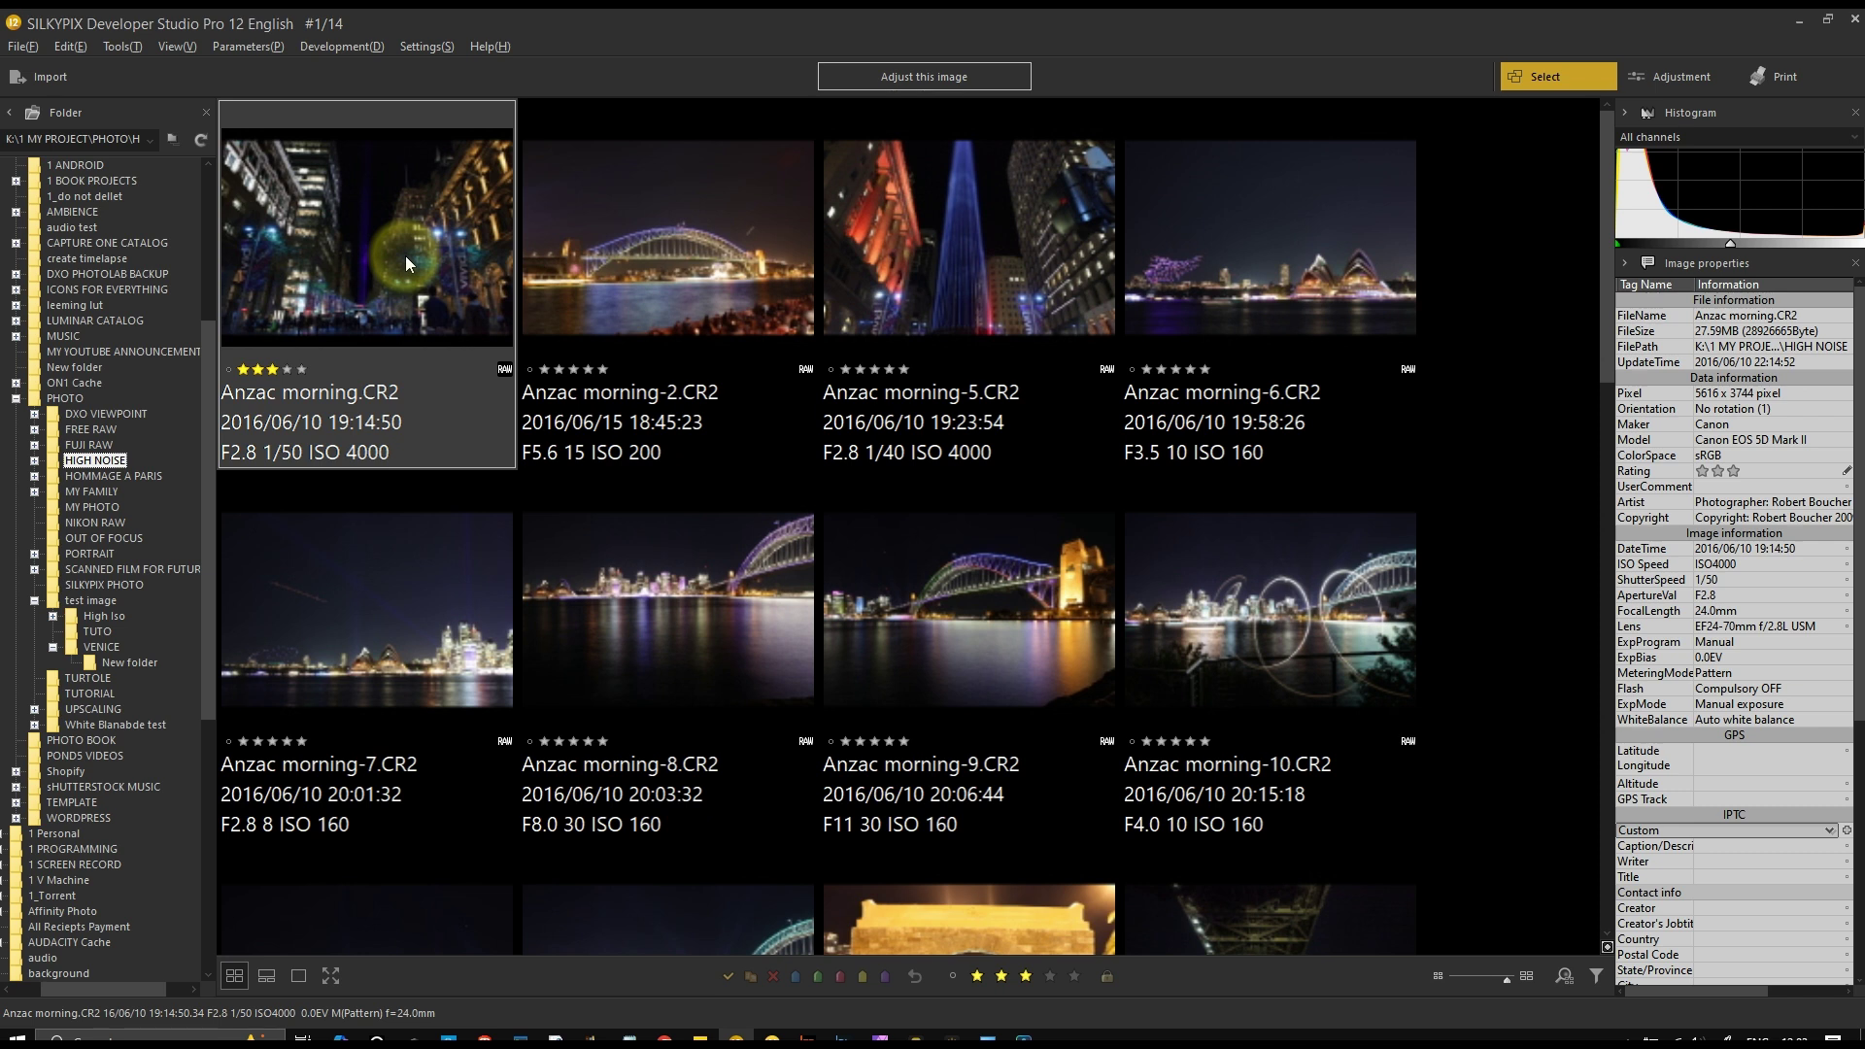
Select all images in the folder, review the batch rename options and name preview, and leave without renaming
key(ctrl+a)
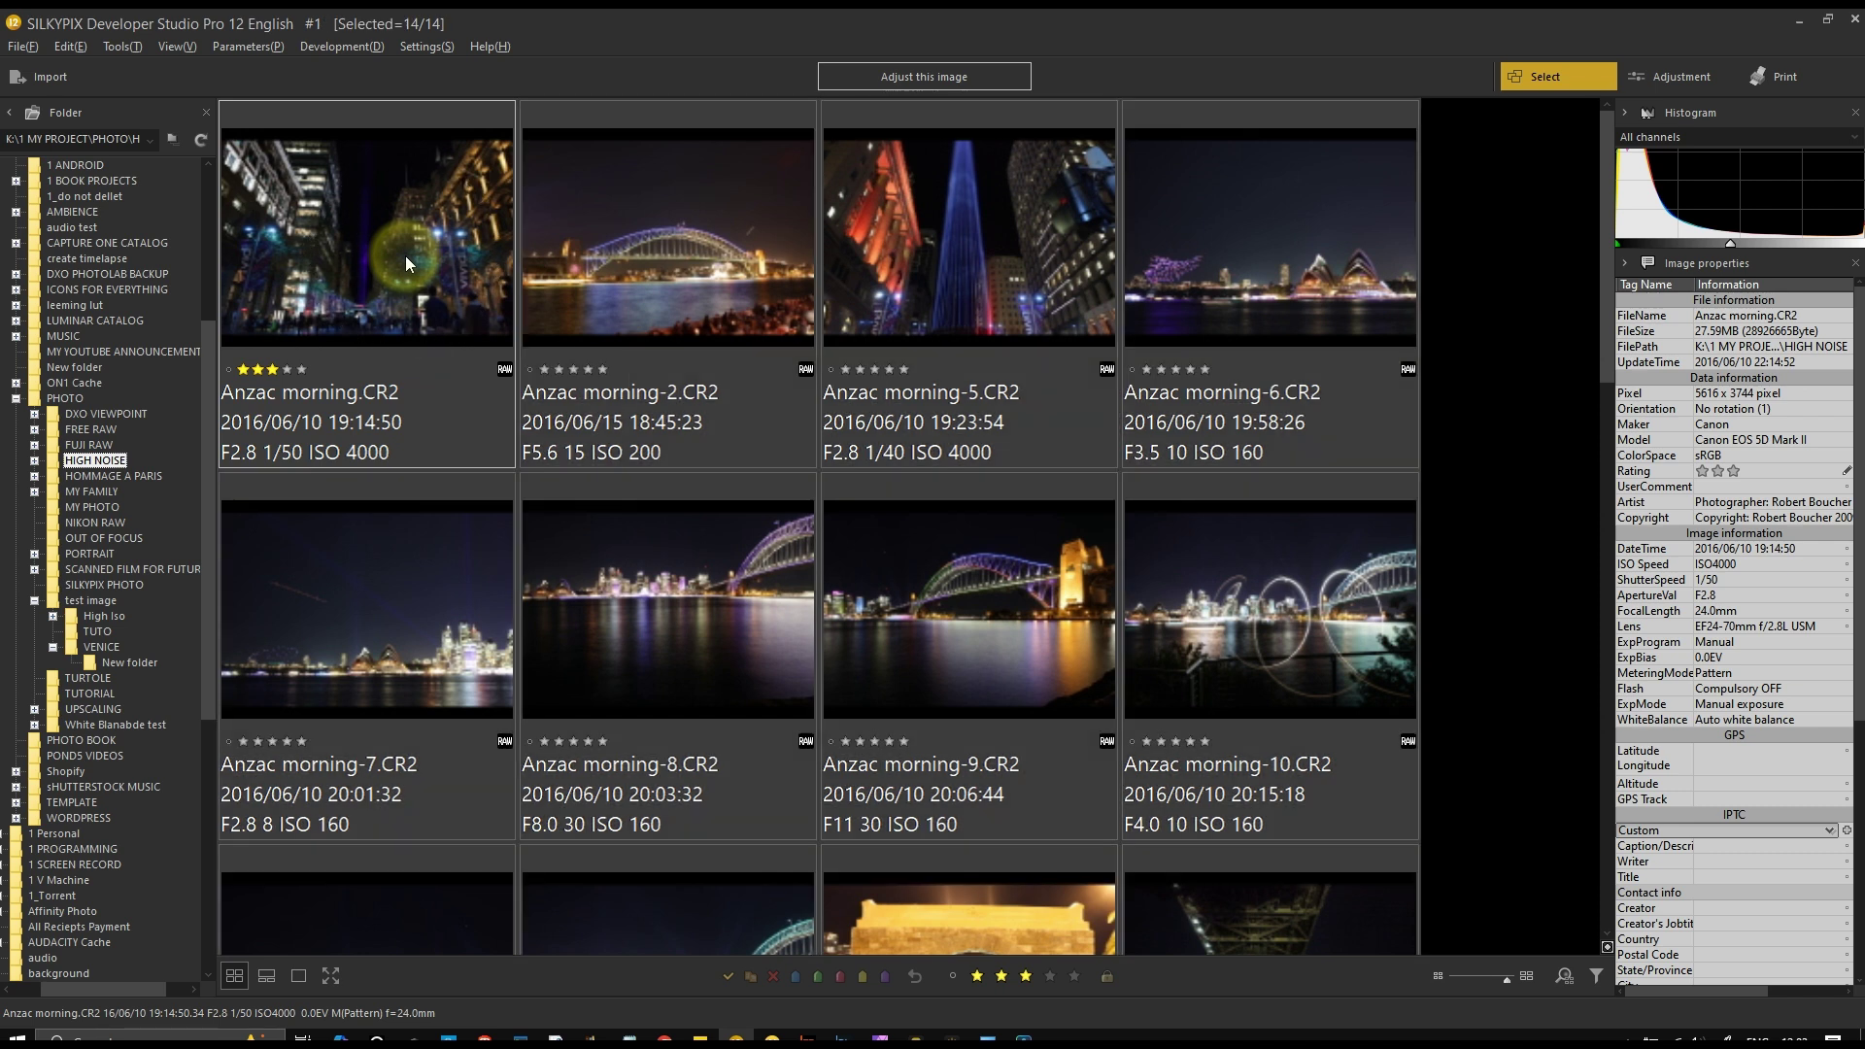
right_click(543, 274)
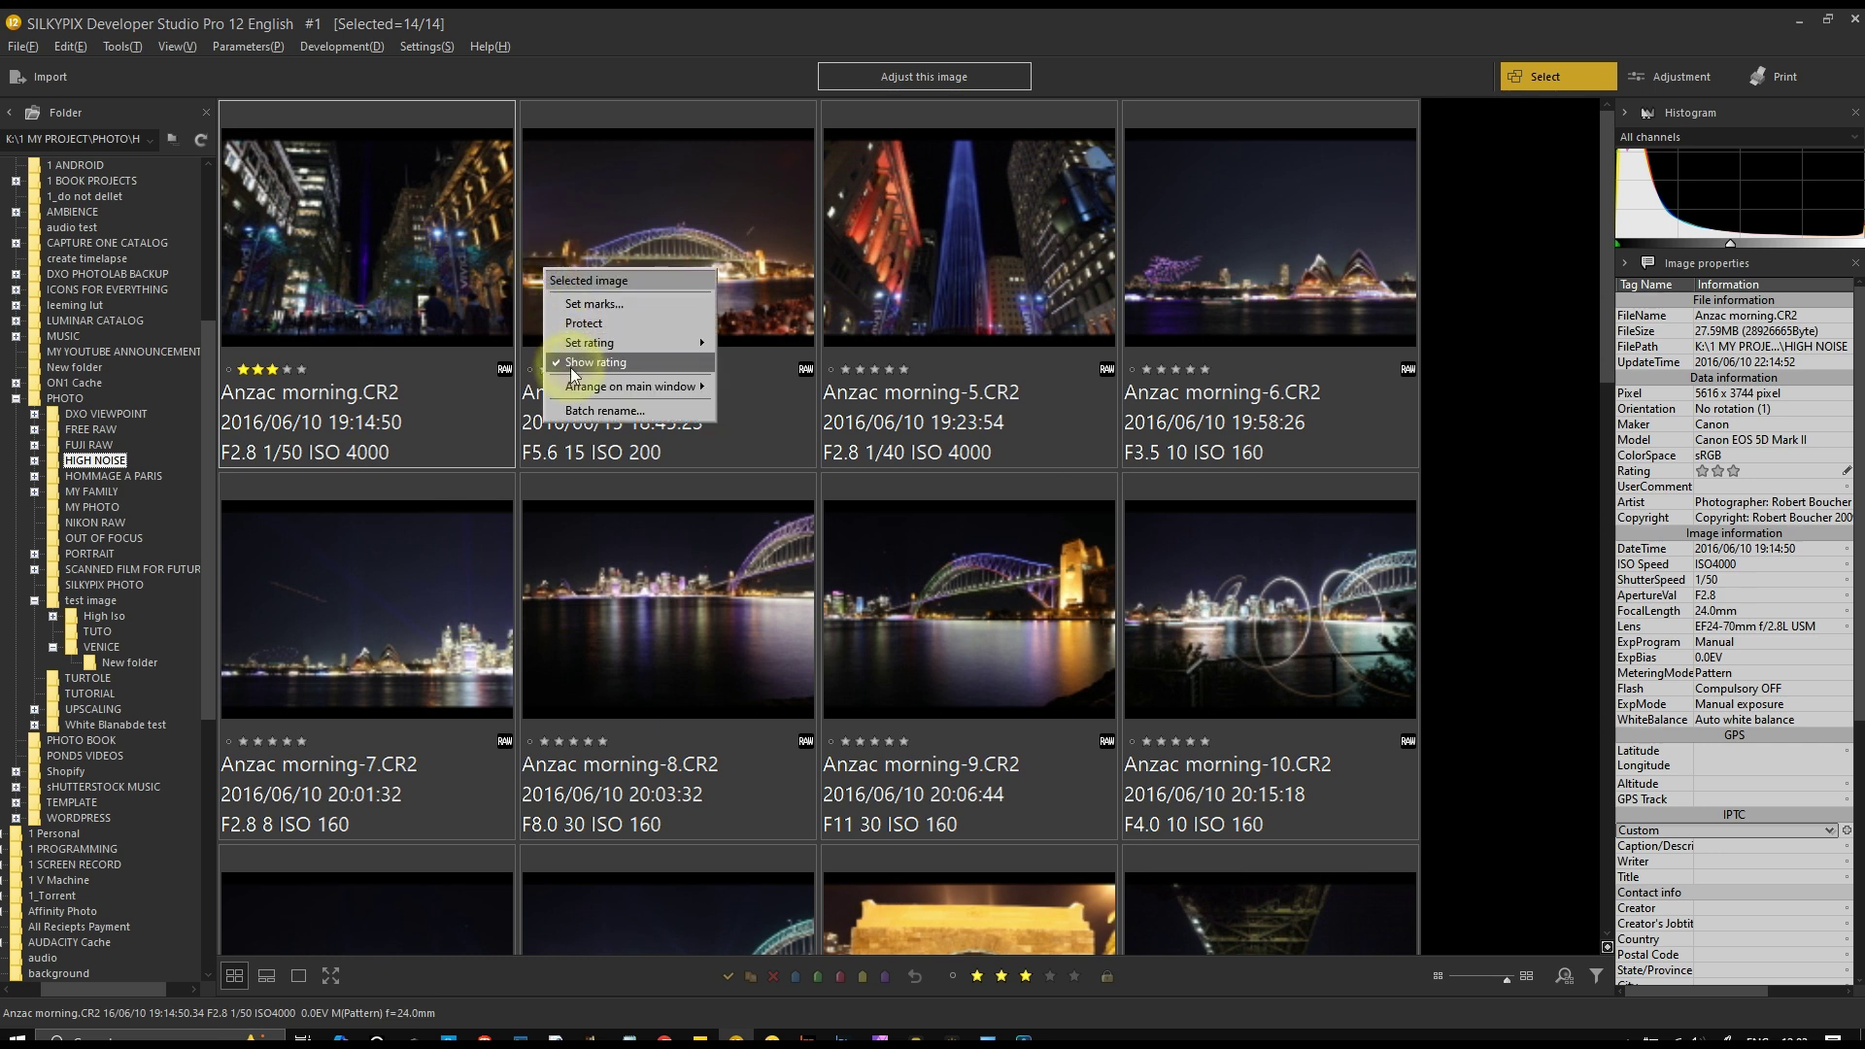
click(585, 413)
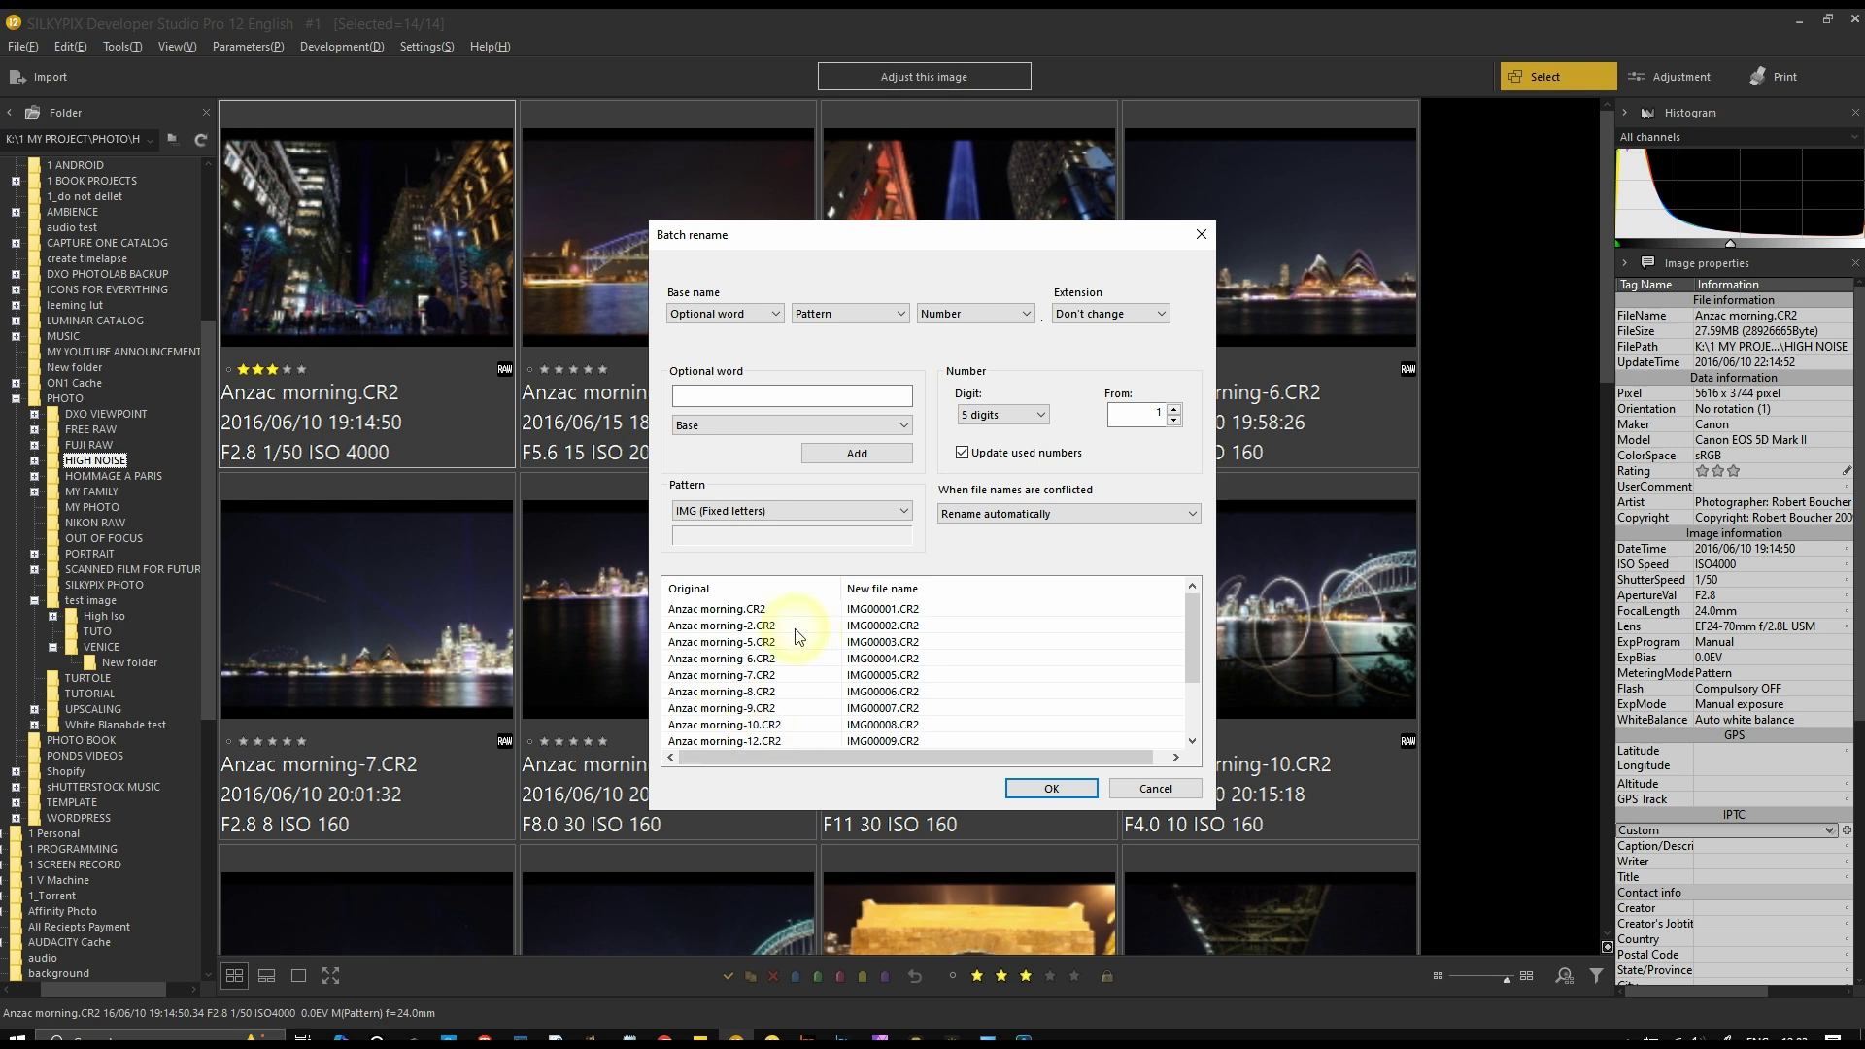
scroll(709, 653, down, 2)
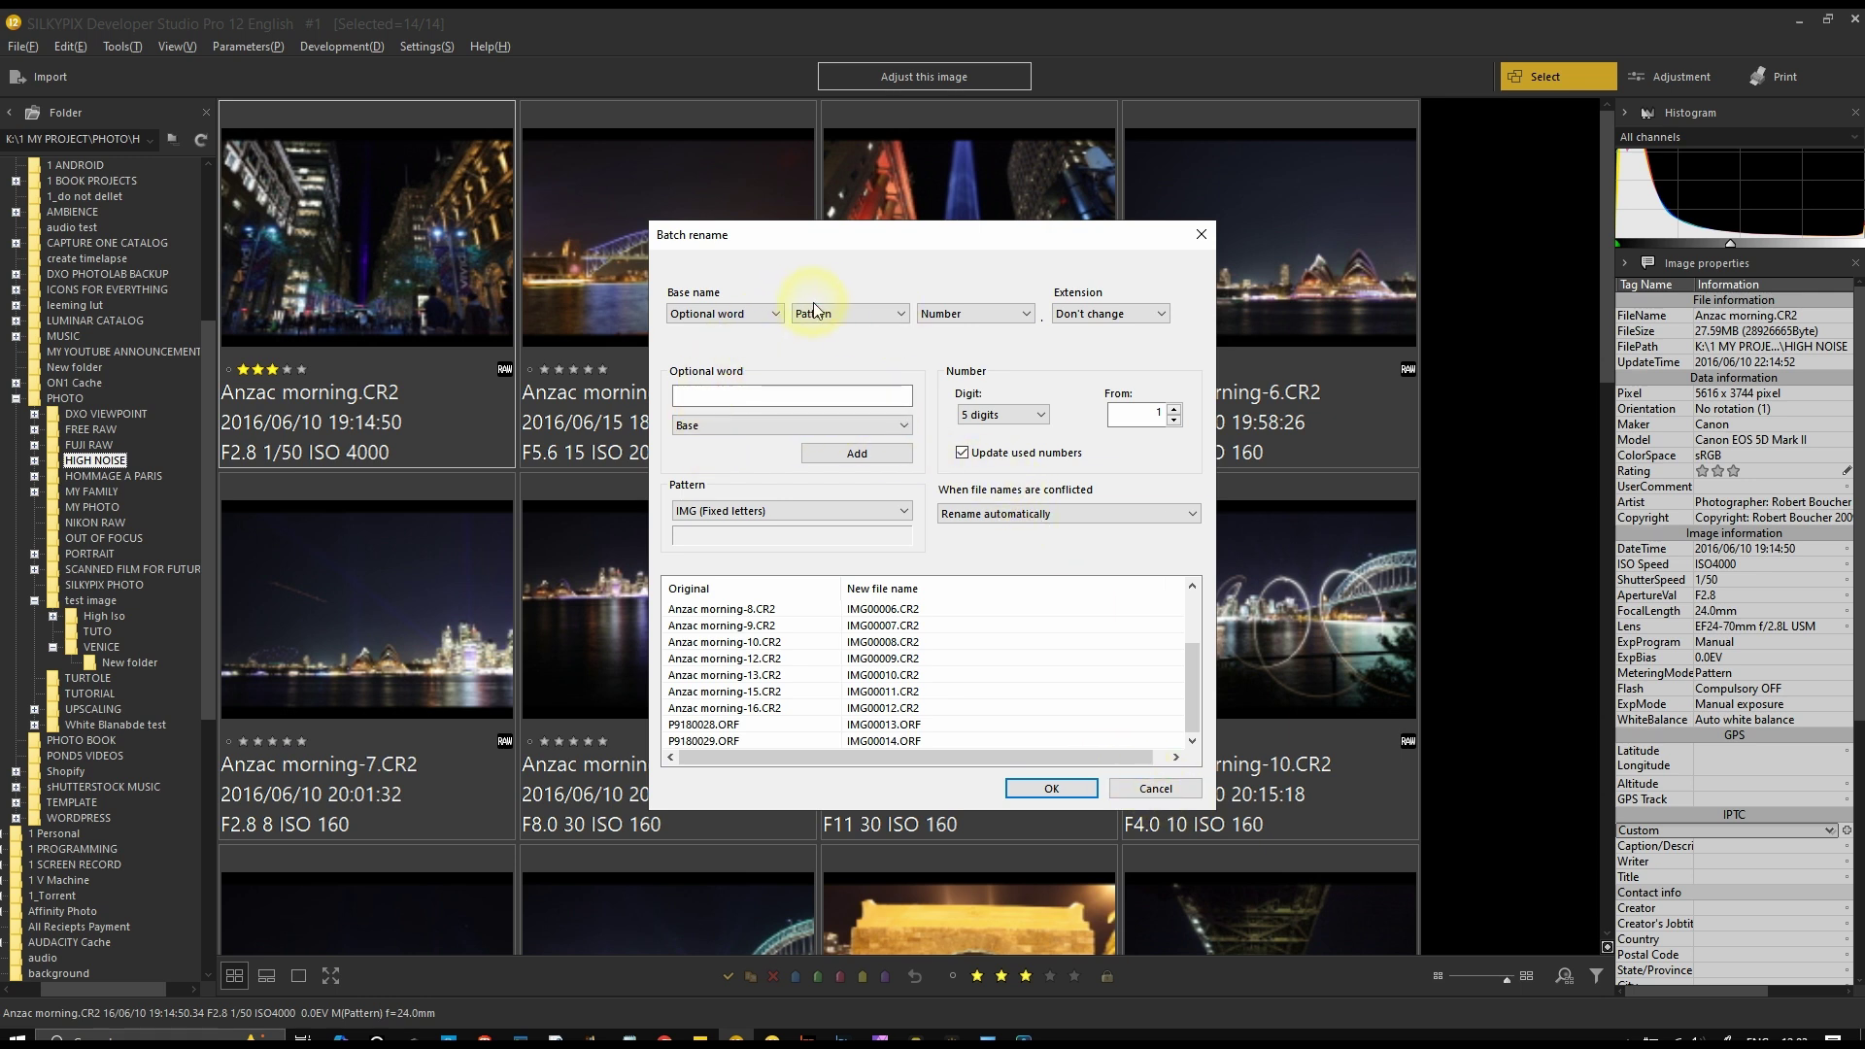
key(Escape)
Look over the editing tools available in the adjustment workspace and return to the image selection view
click(74, 46)
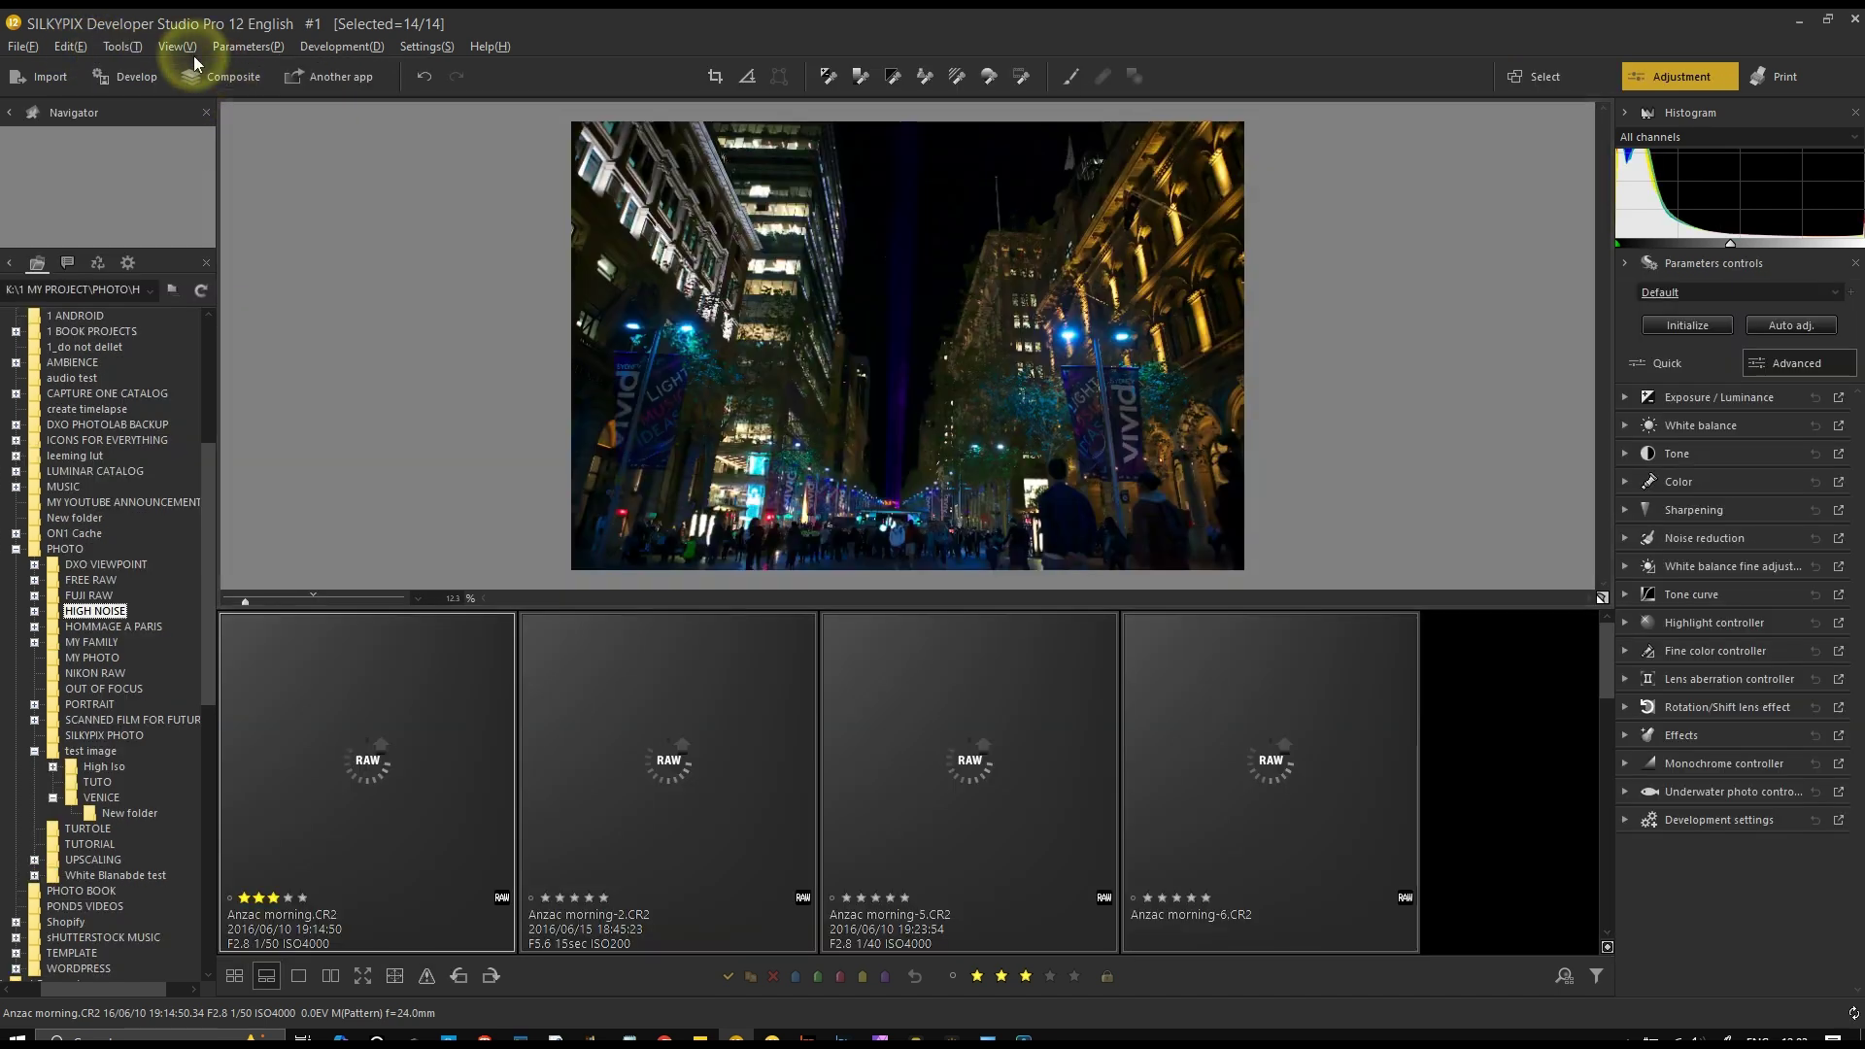
click(124, 48)
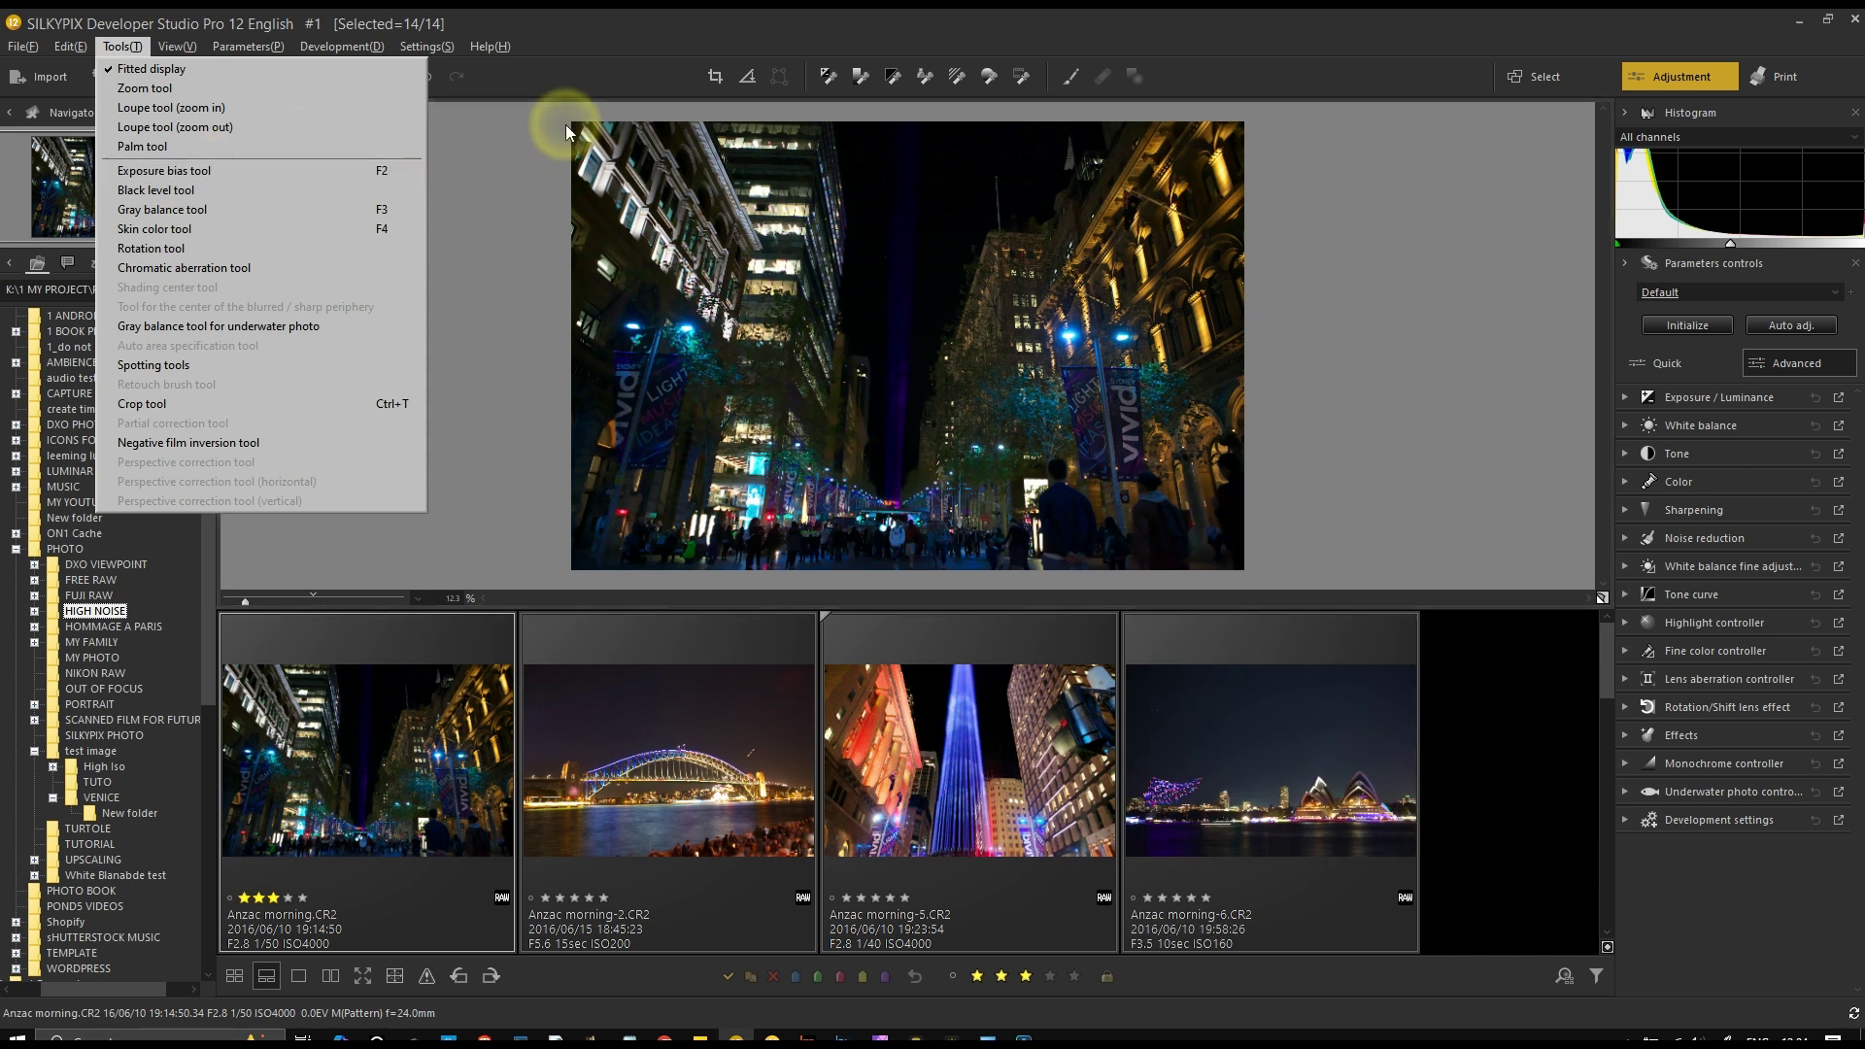
click(1544, 78)
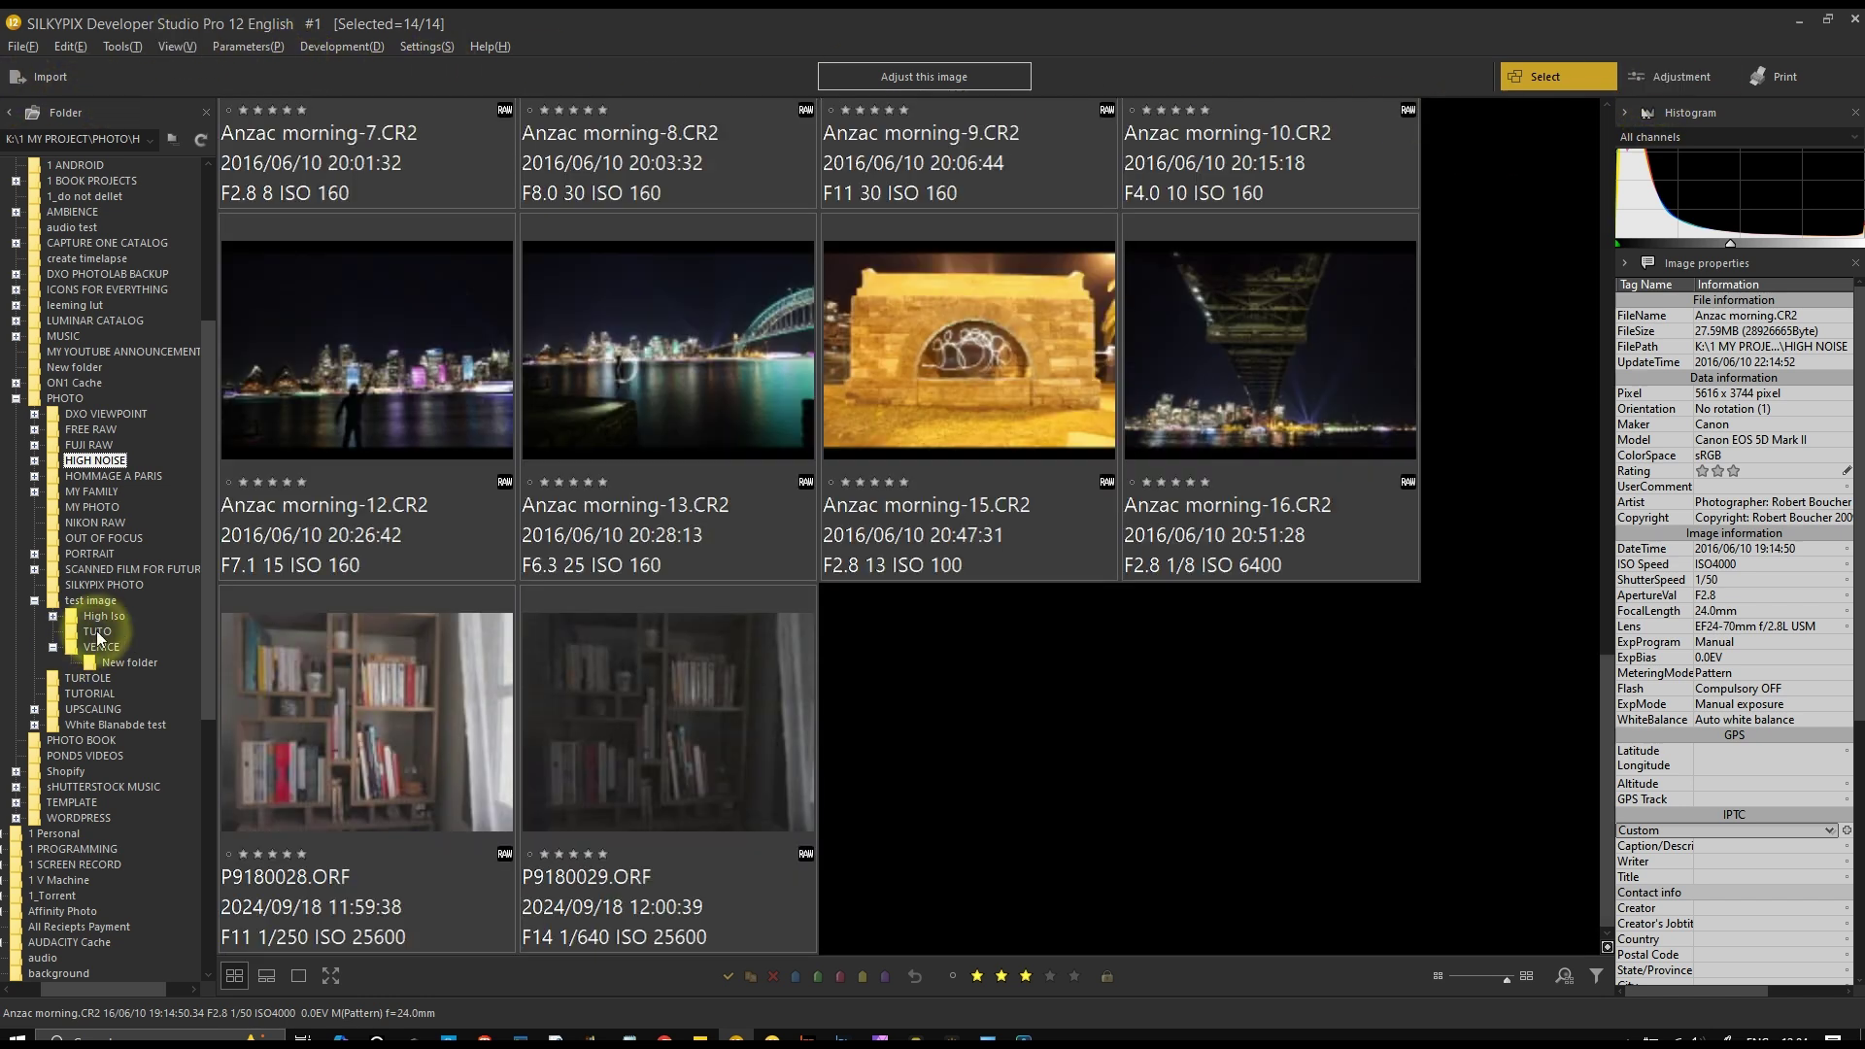
Open the High Iso folder and review the file output settings, closing them without changes
click(102, 616)
click(160, 44)
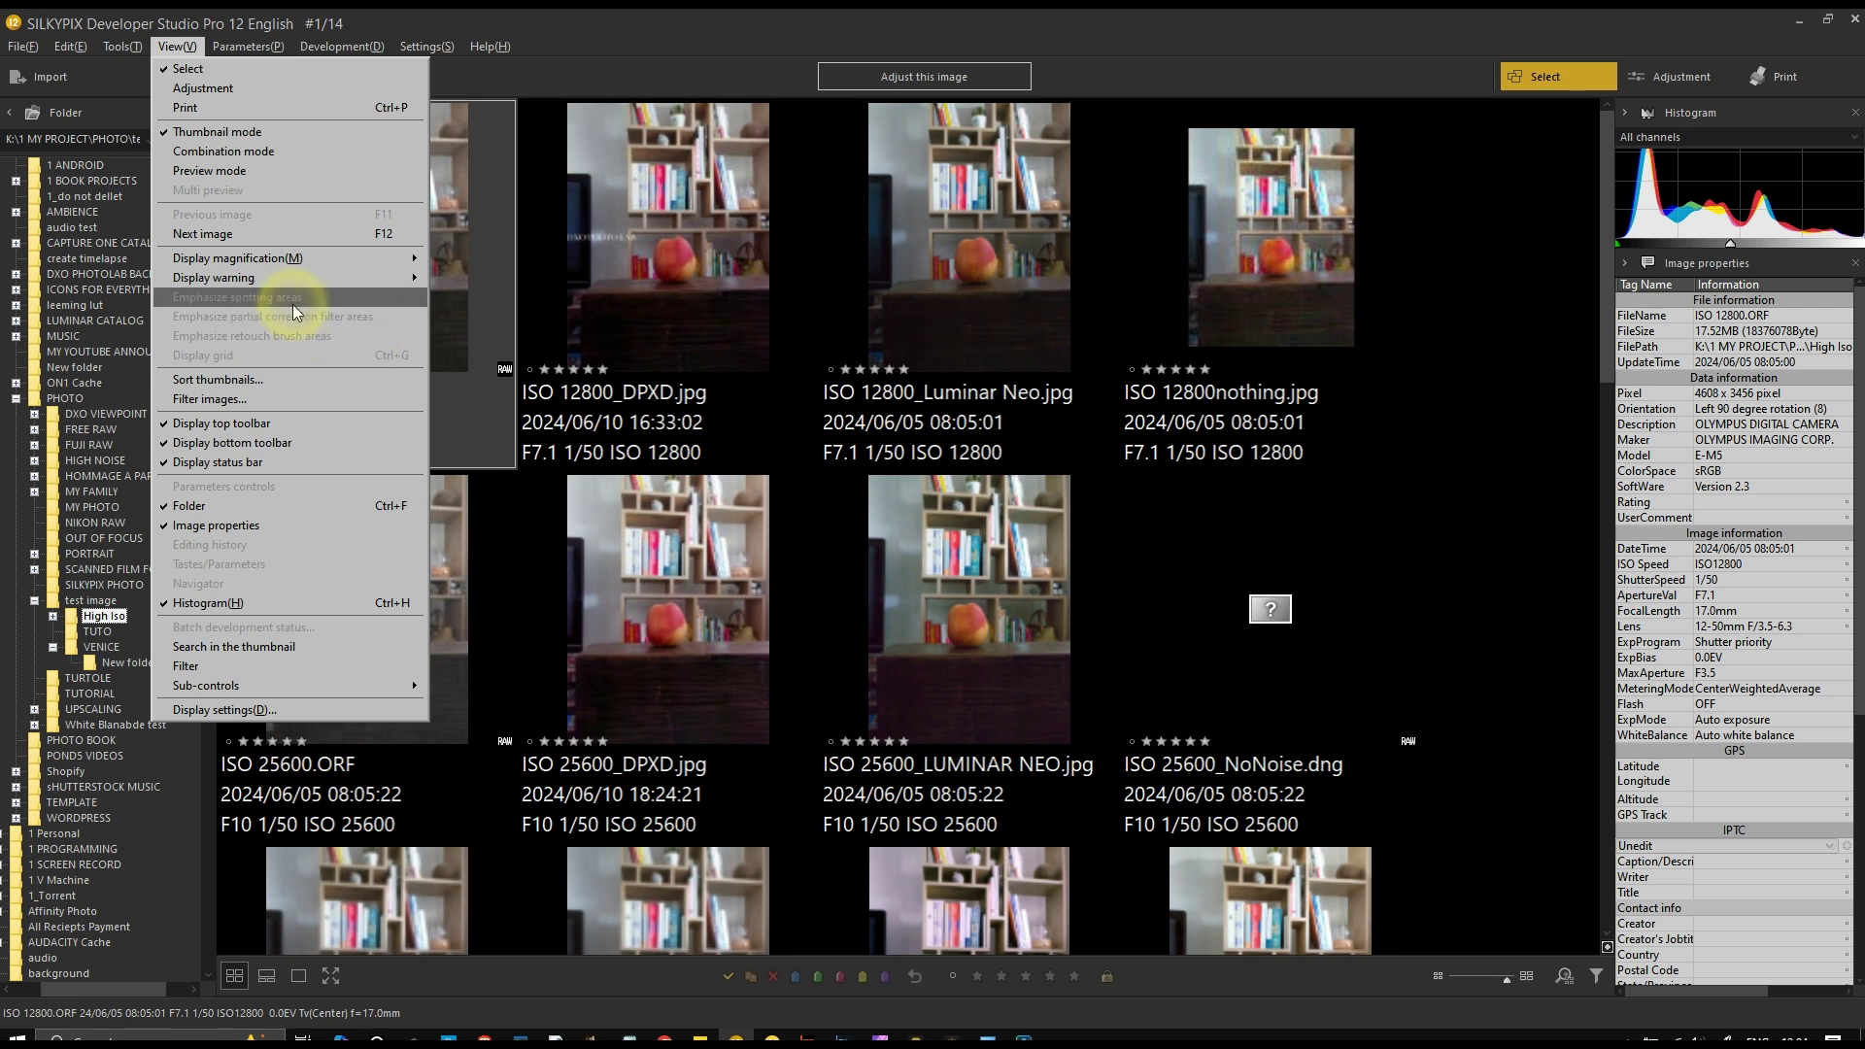
mouse_move(233, 54)
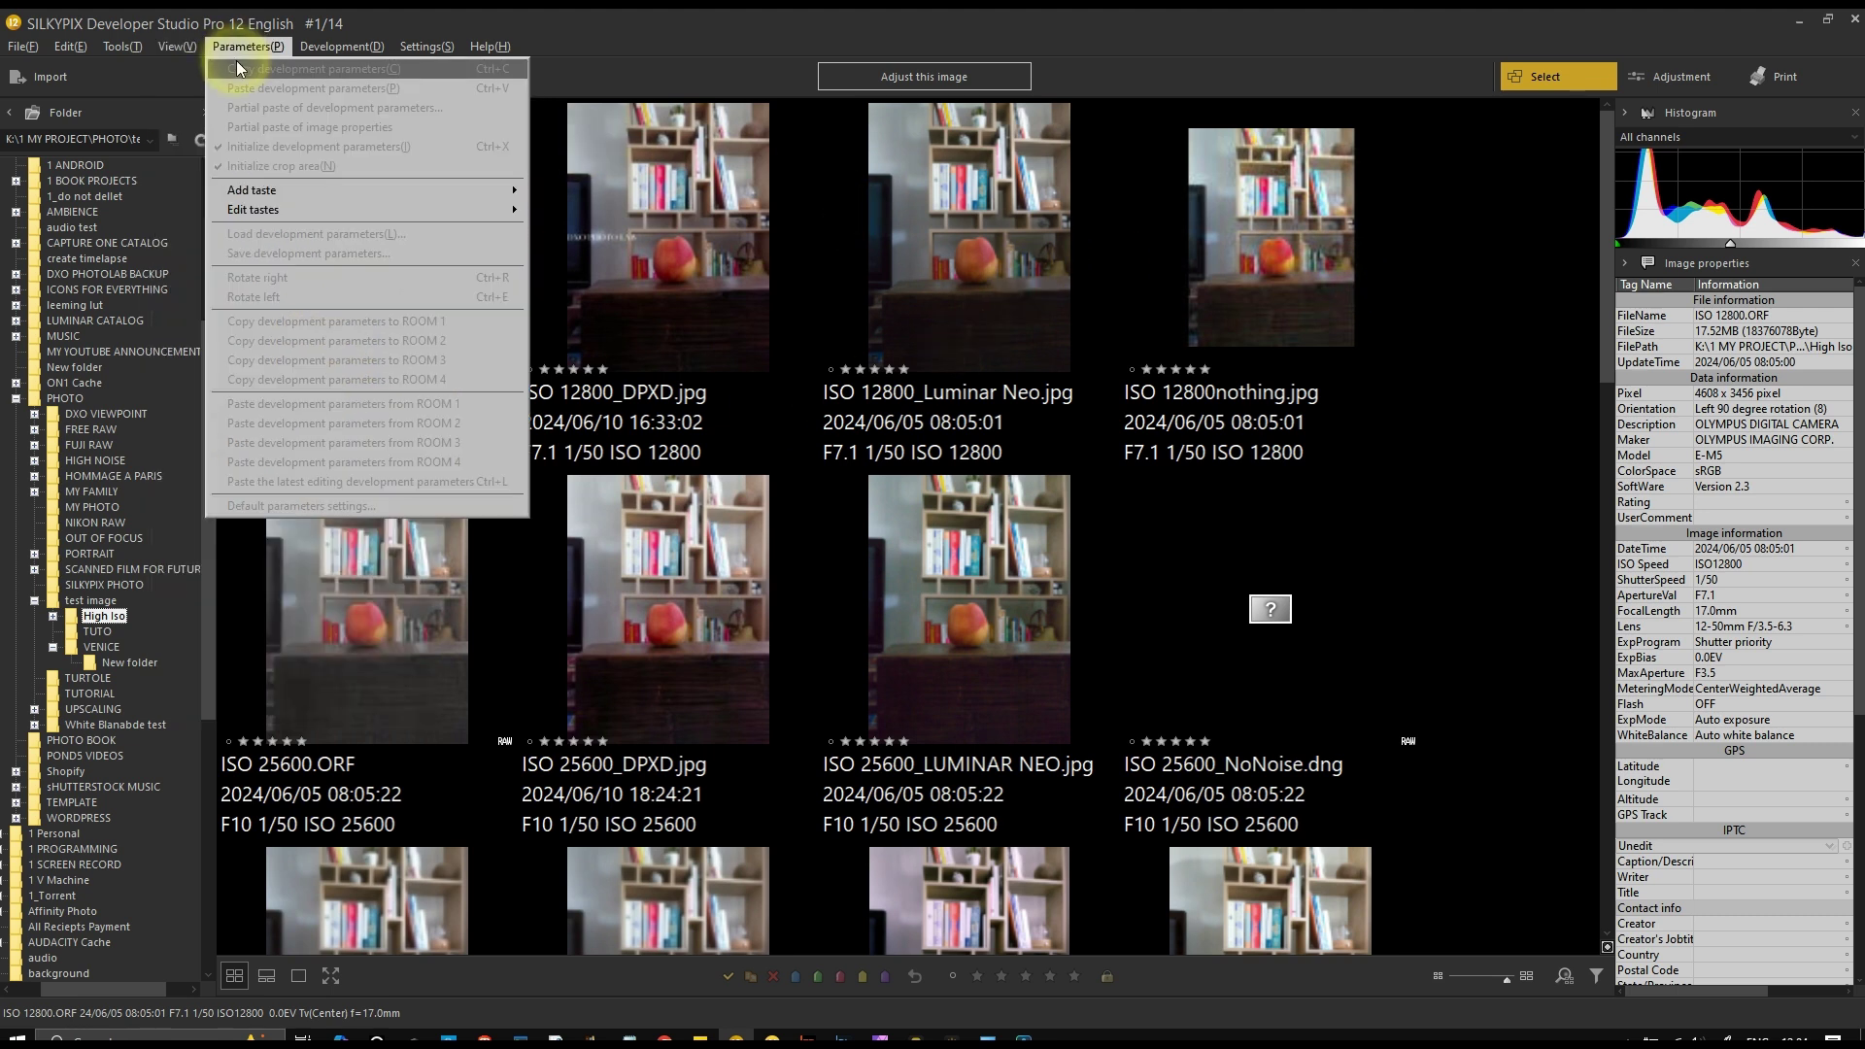
mouse_move(329, 49)
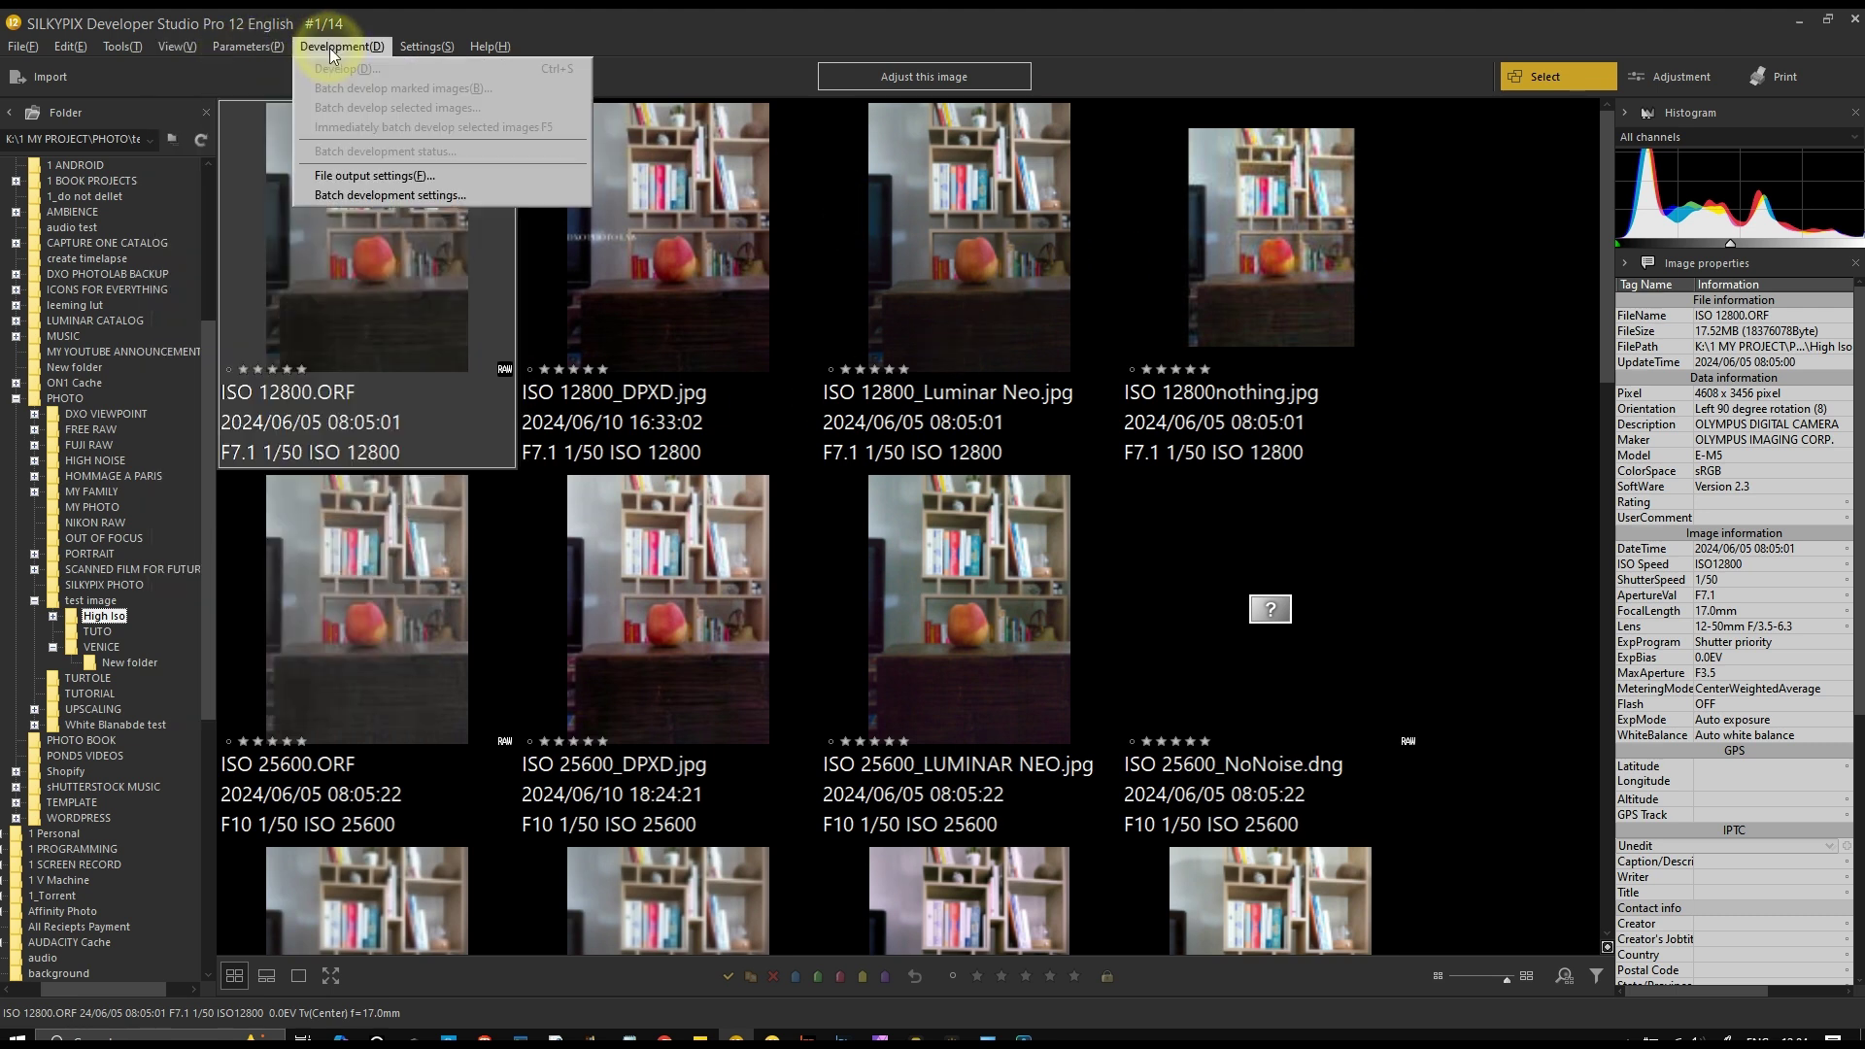
click(404, 177)
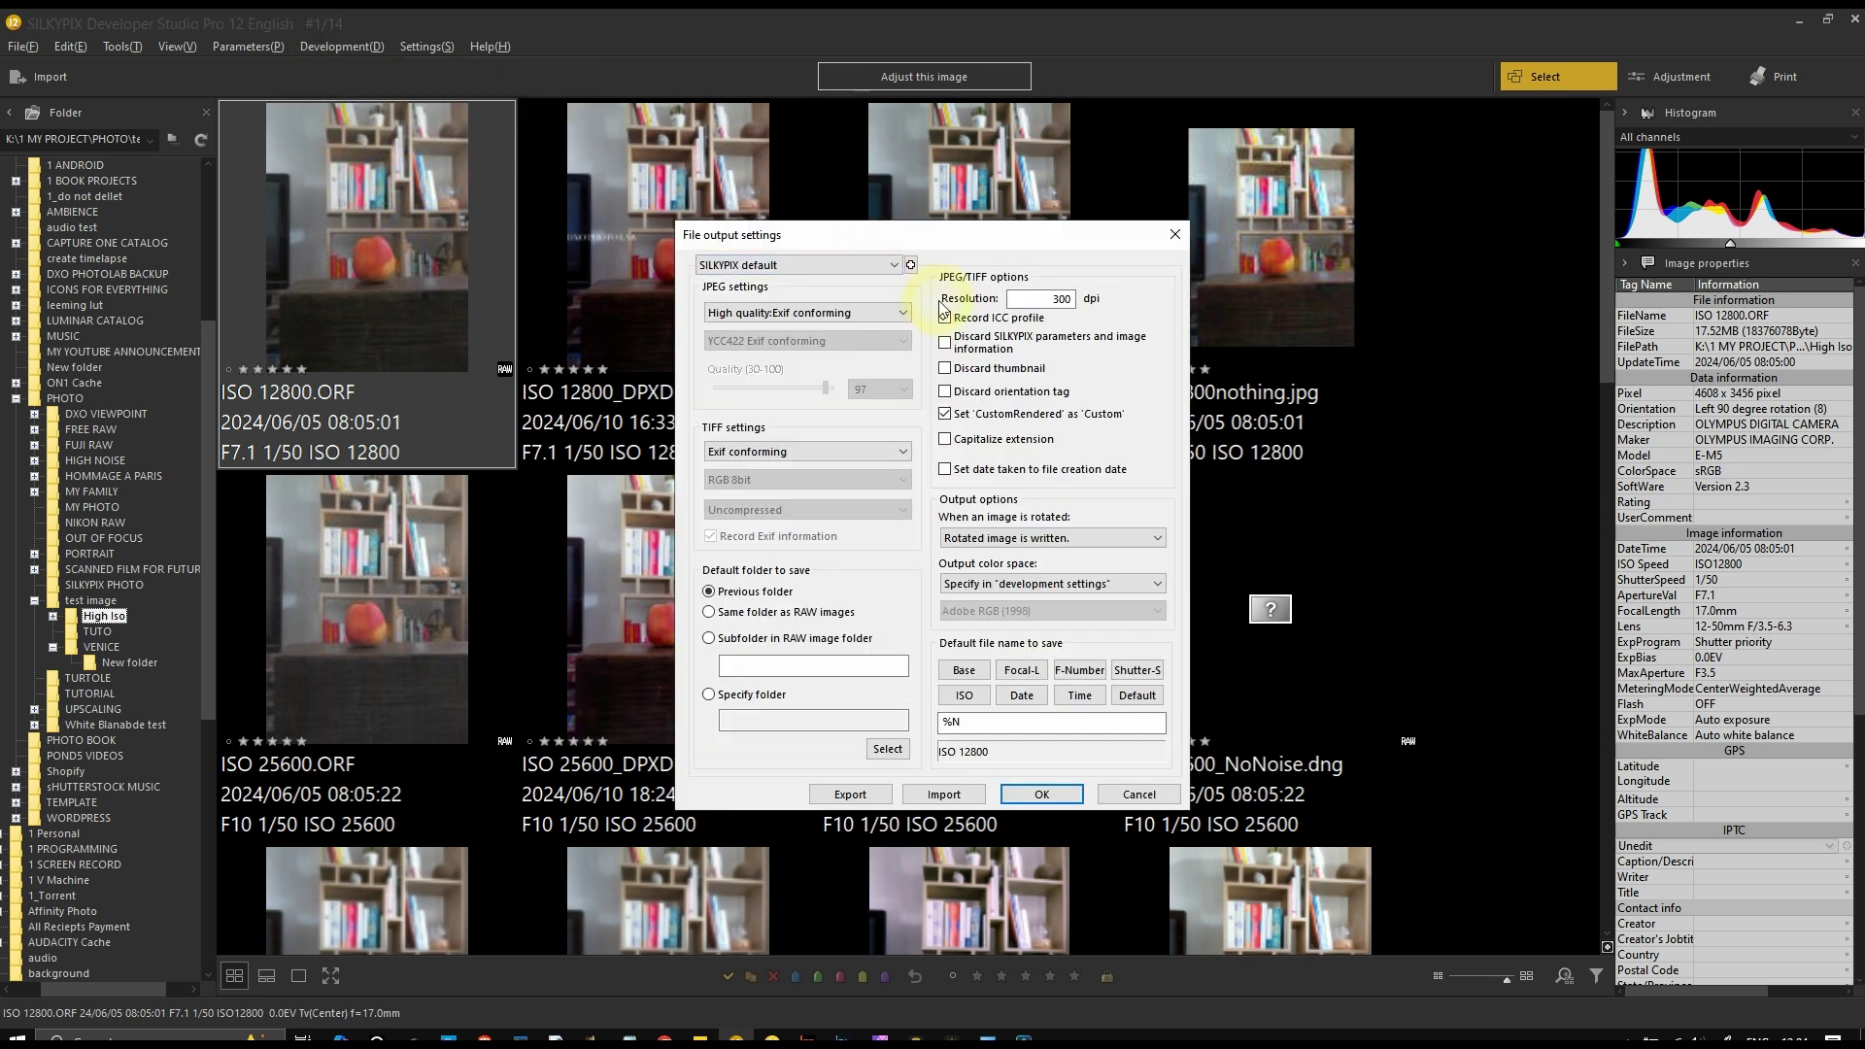
click(1172, 236)
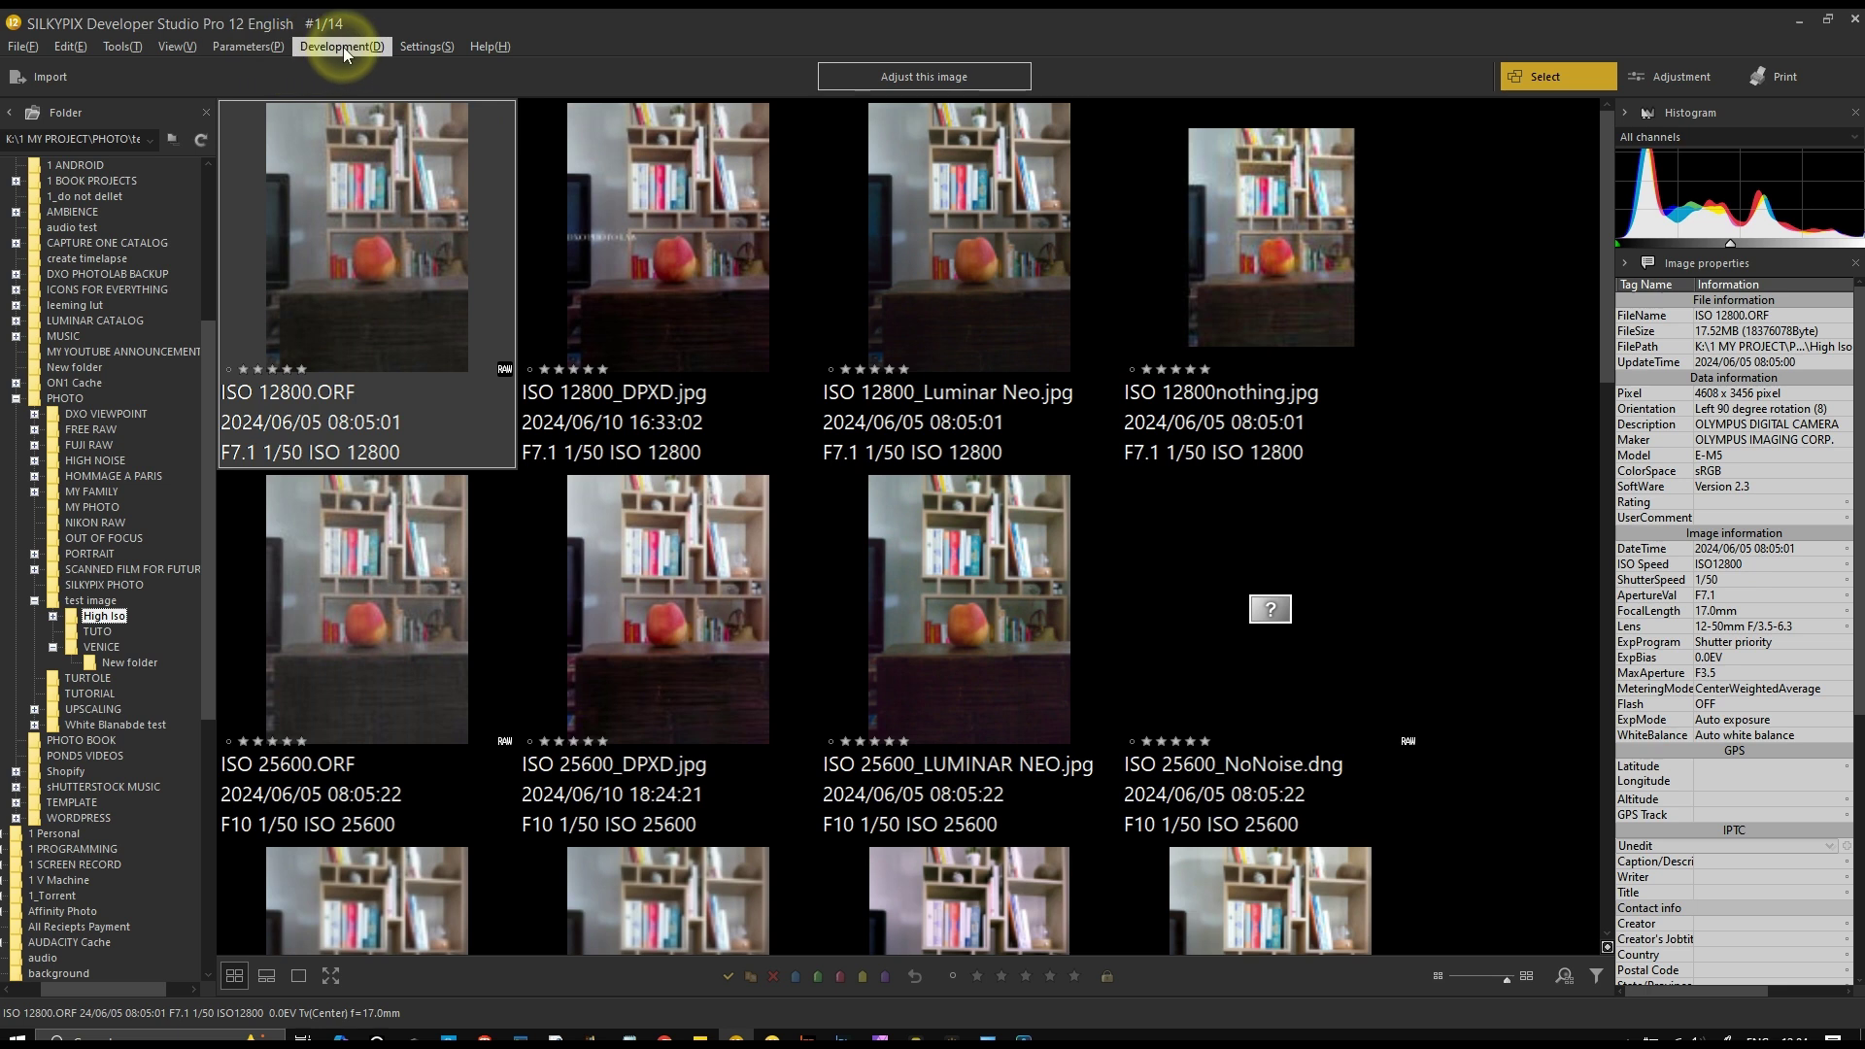
Review the display settings, and examine the cache and temporary folder options in the function settings
click(427, 47)
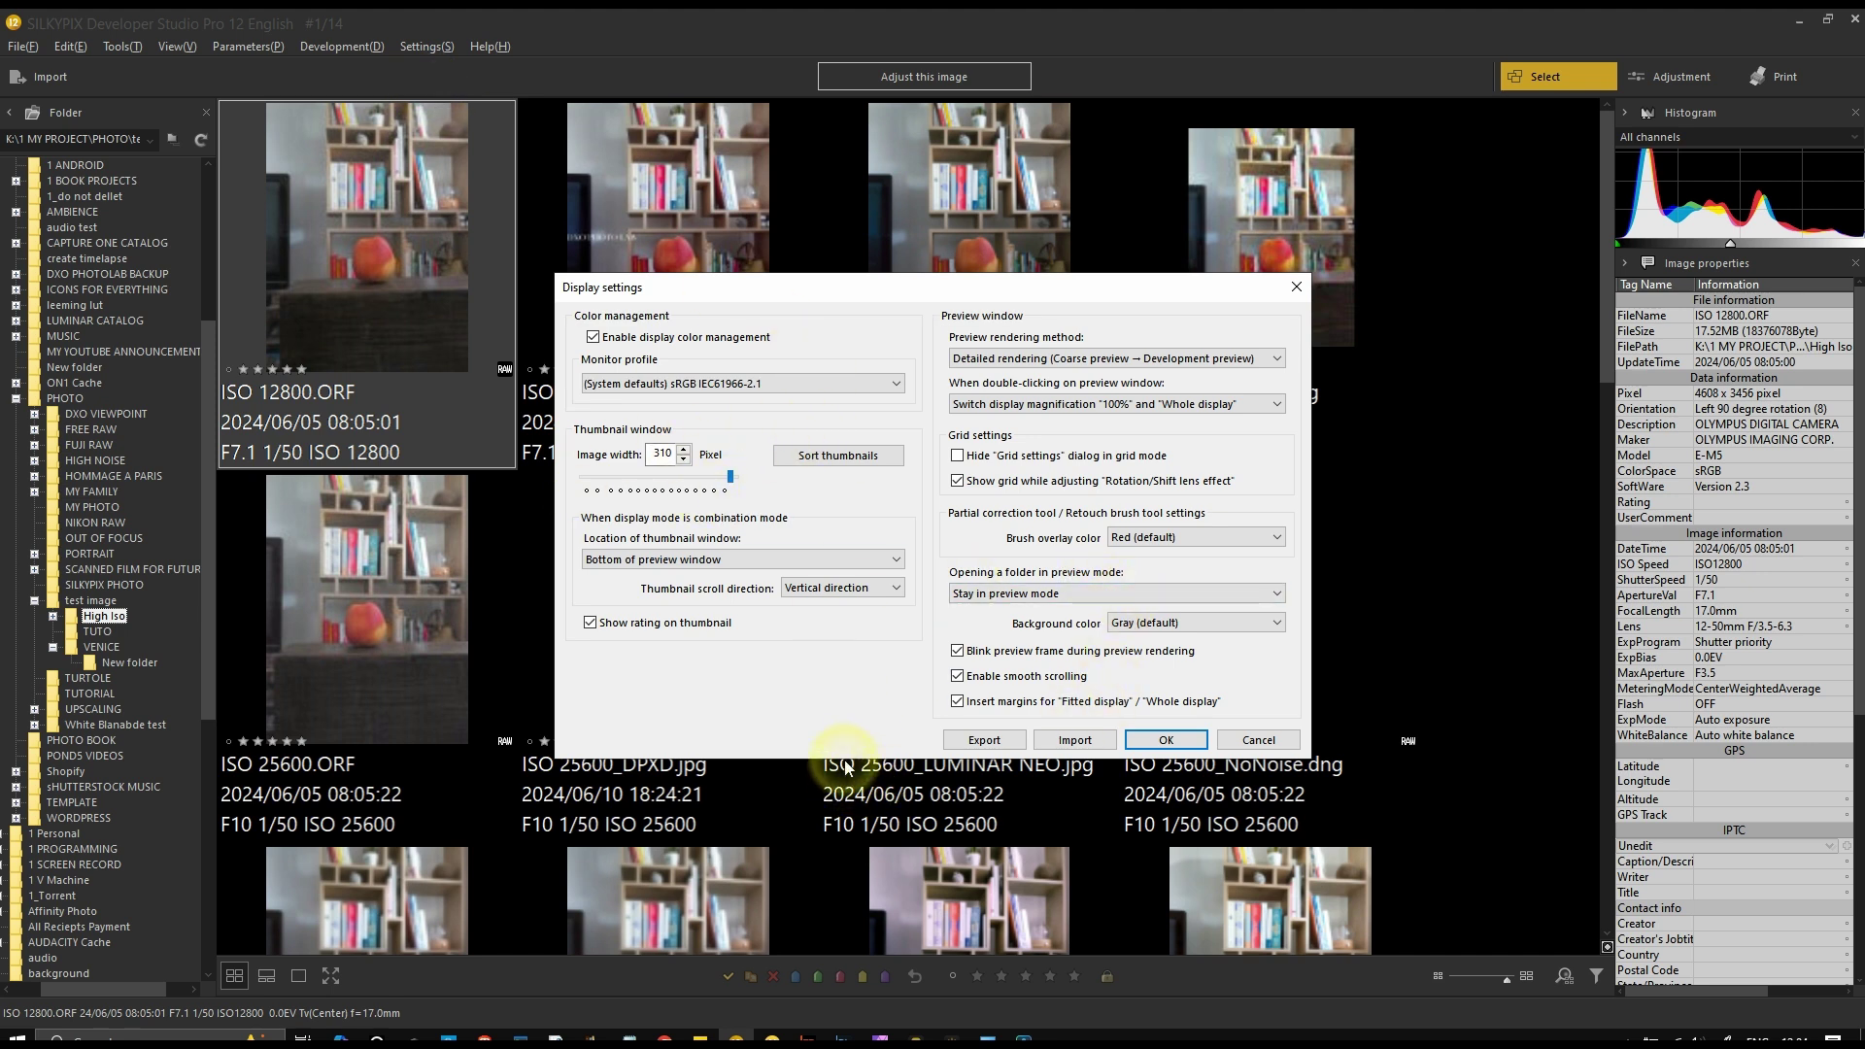
click(1257, 740)
click(426, 46)
click(439, 108)
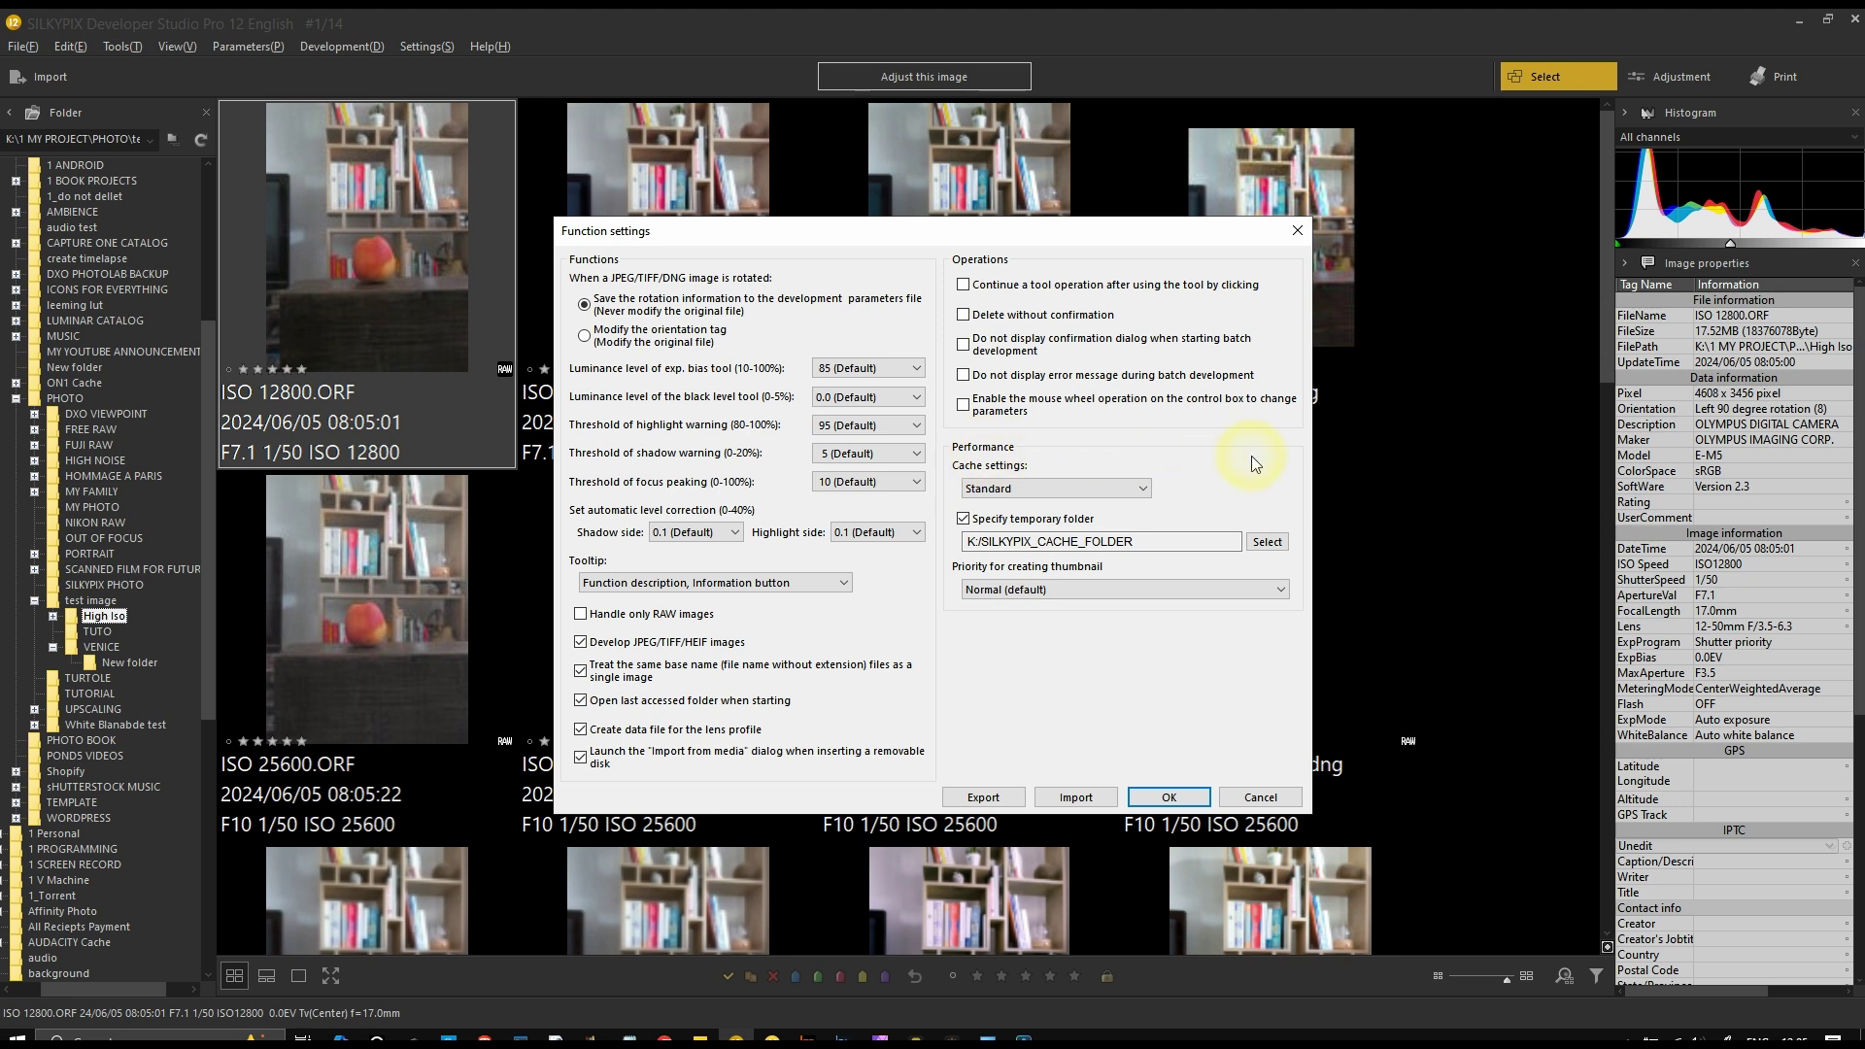
click(993, 488)
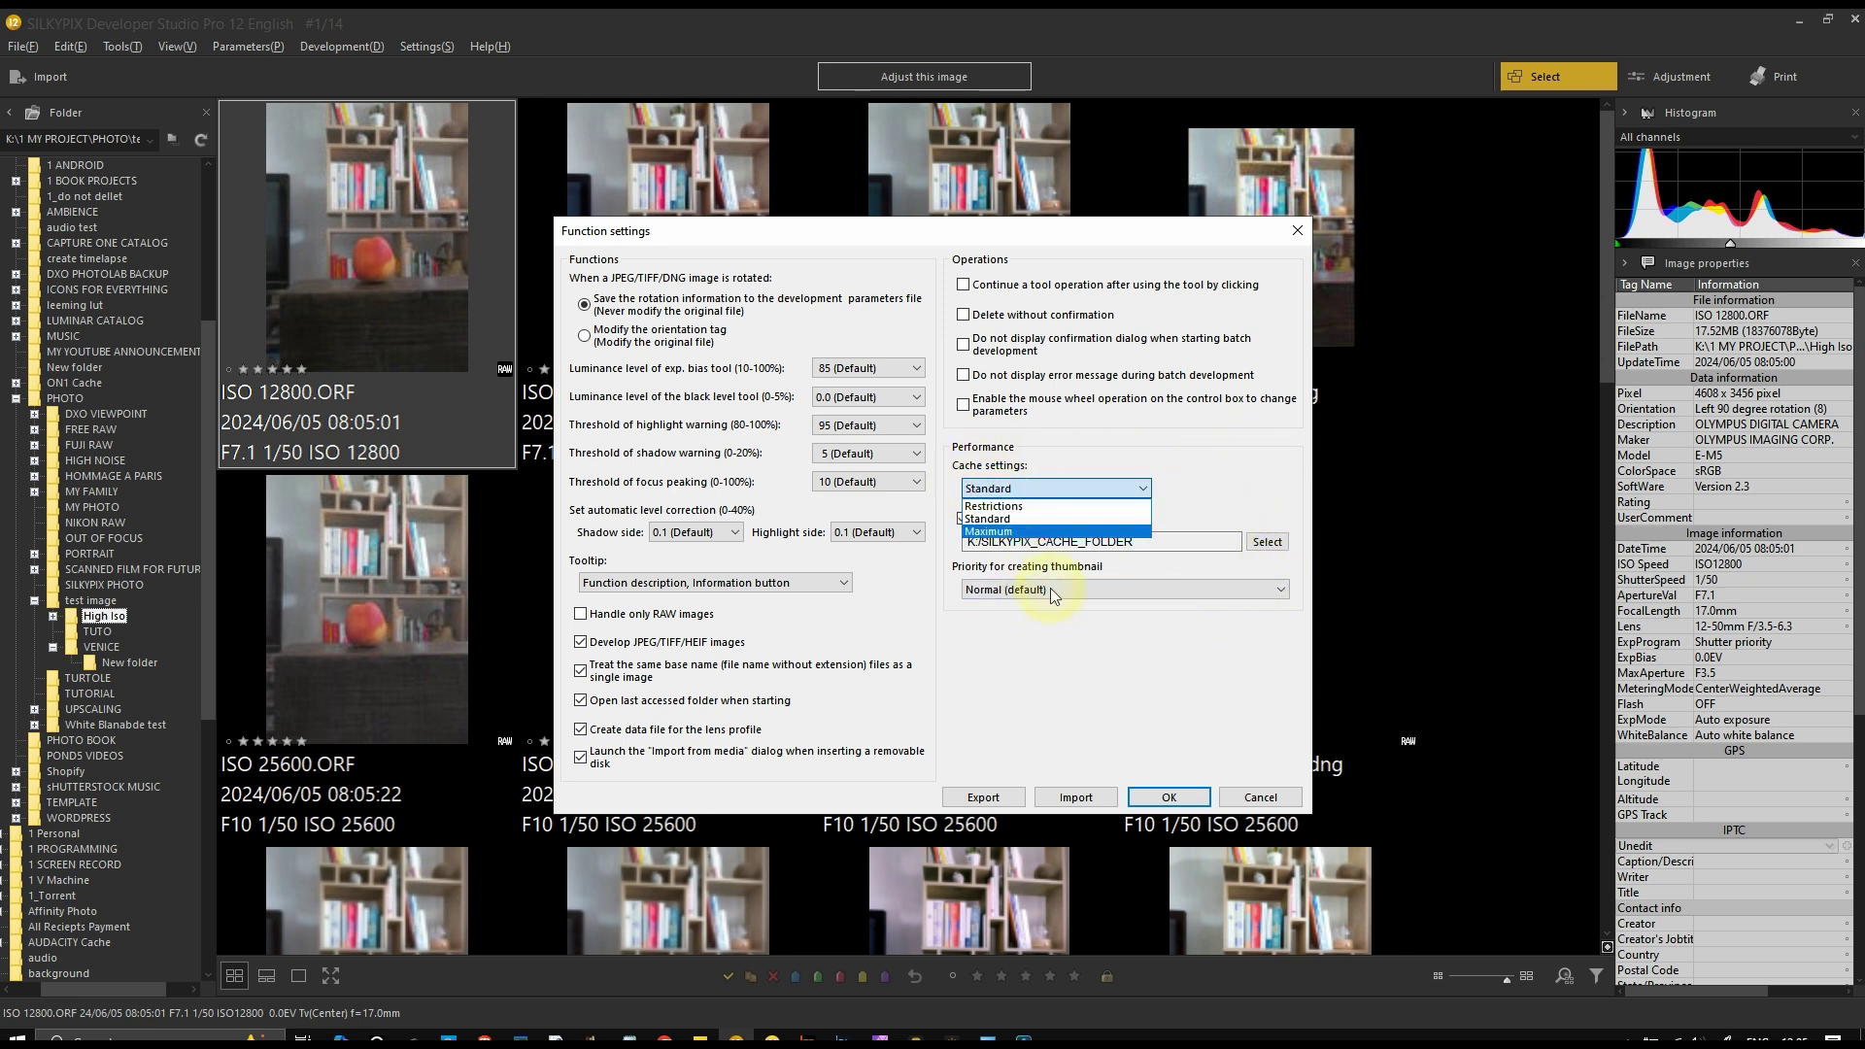
click(1019, 484)
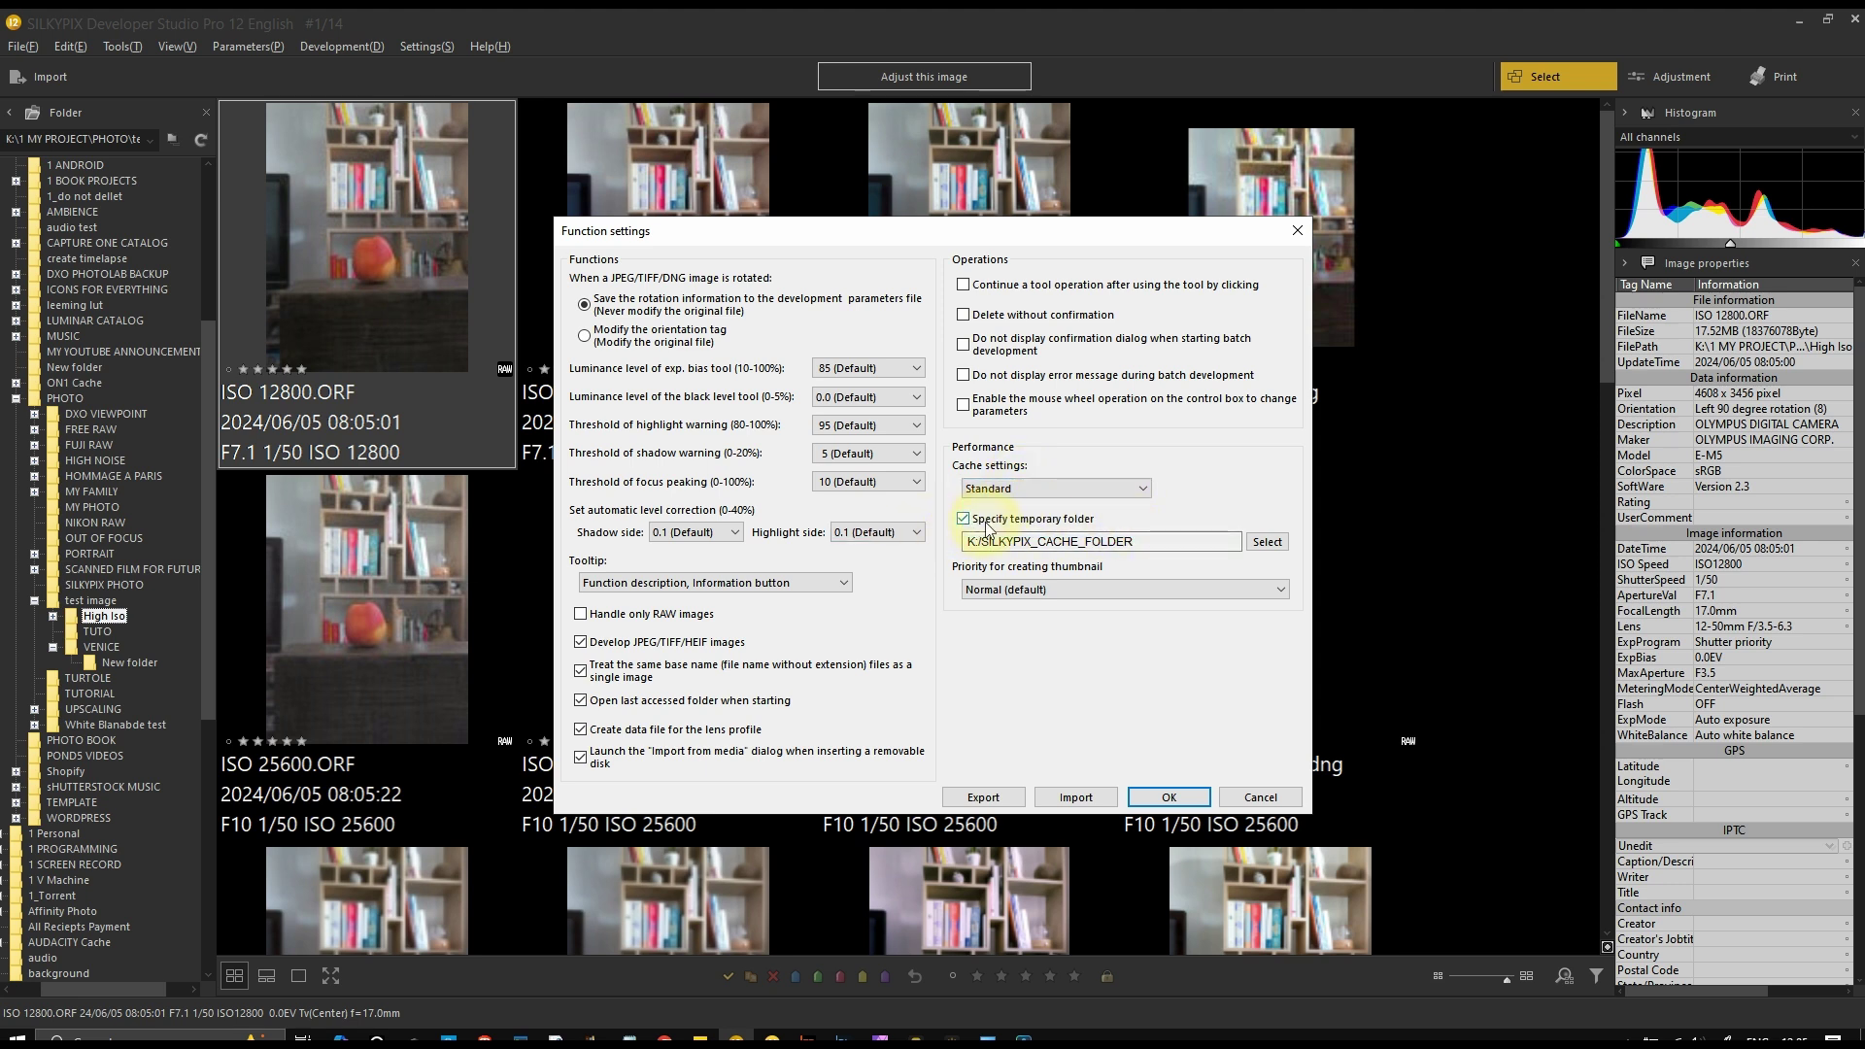
key(Return)
click(486, 46)
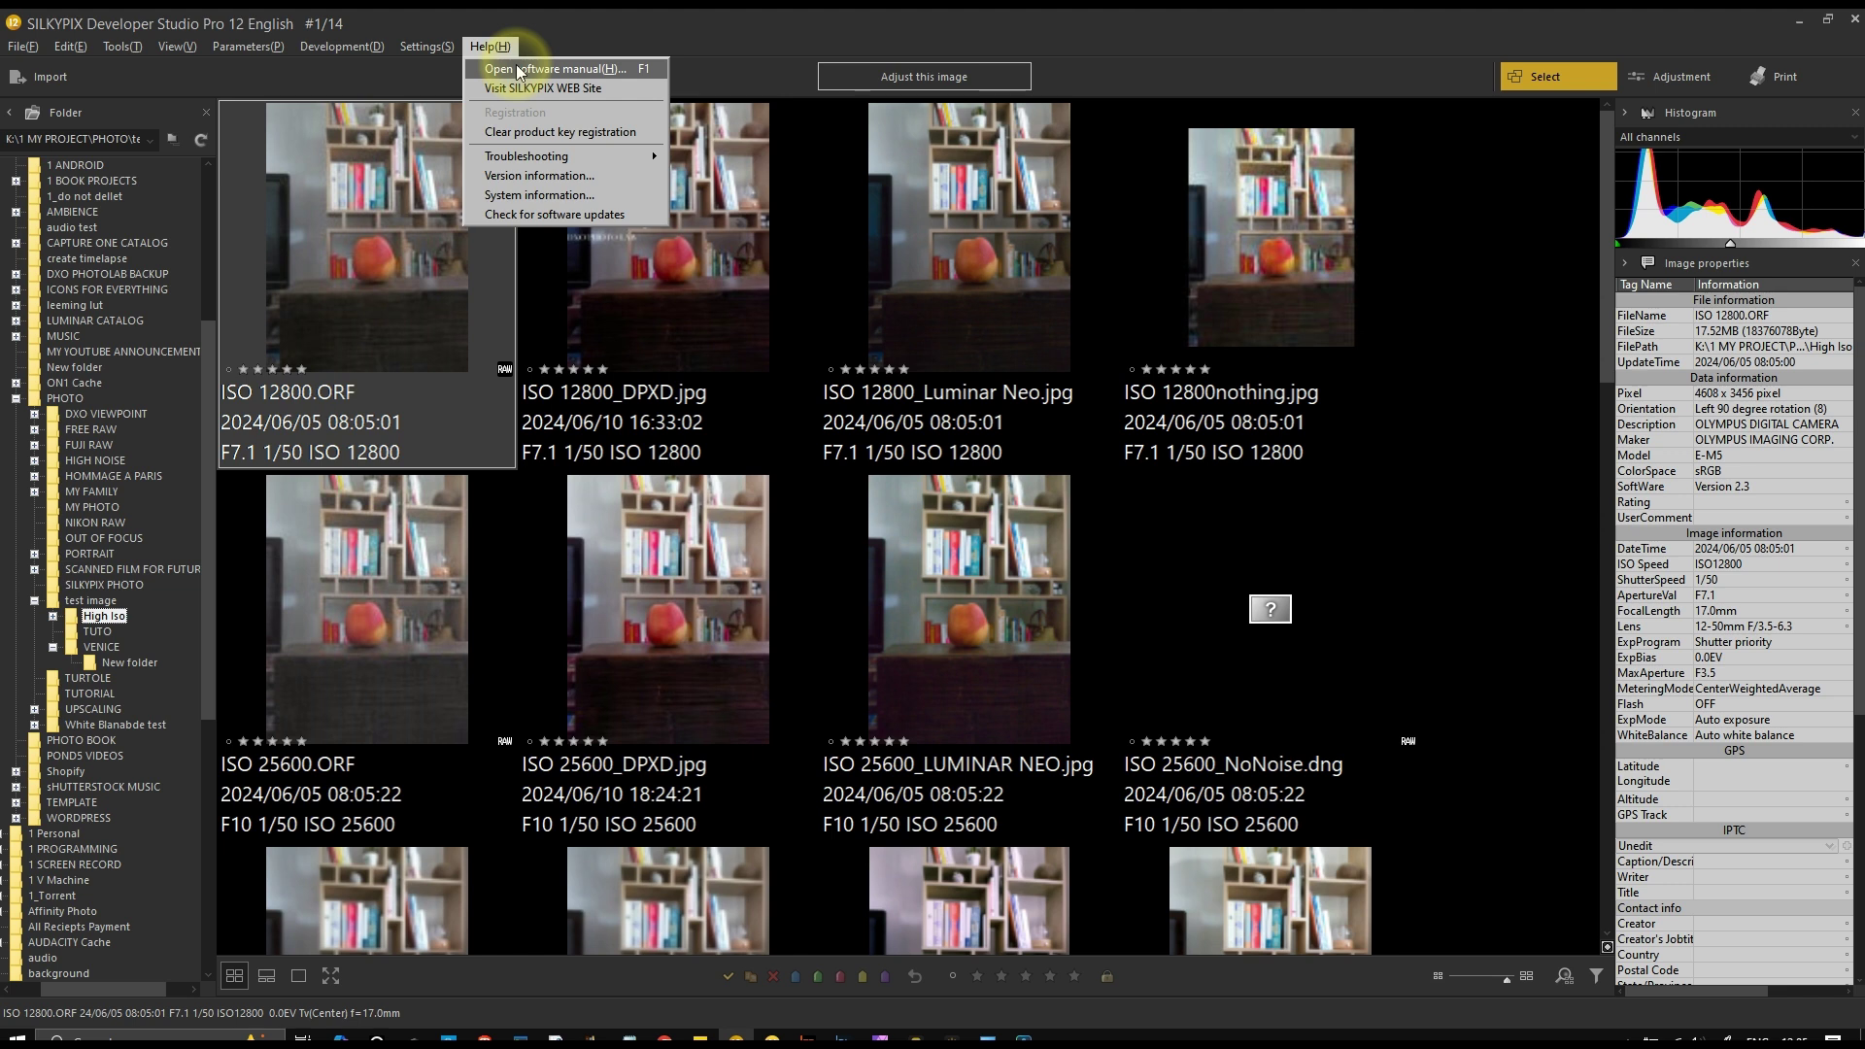
key(Escape)
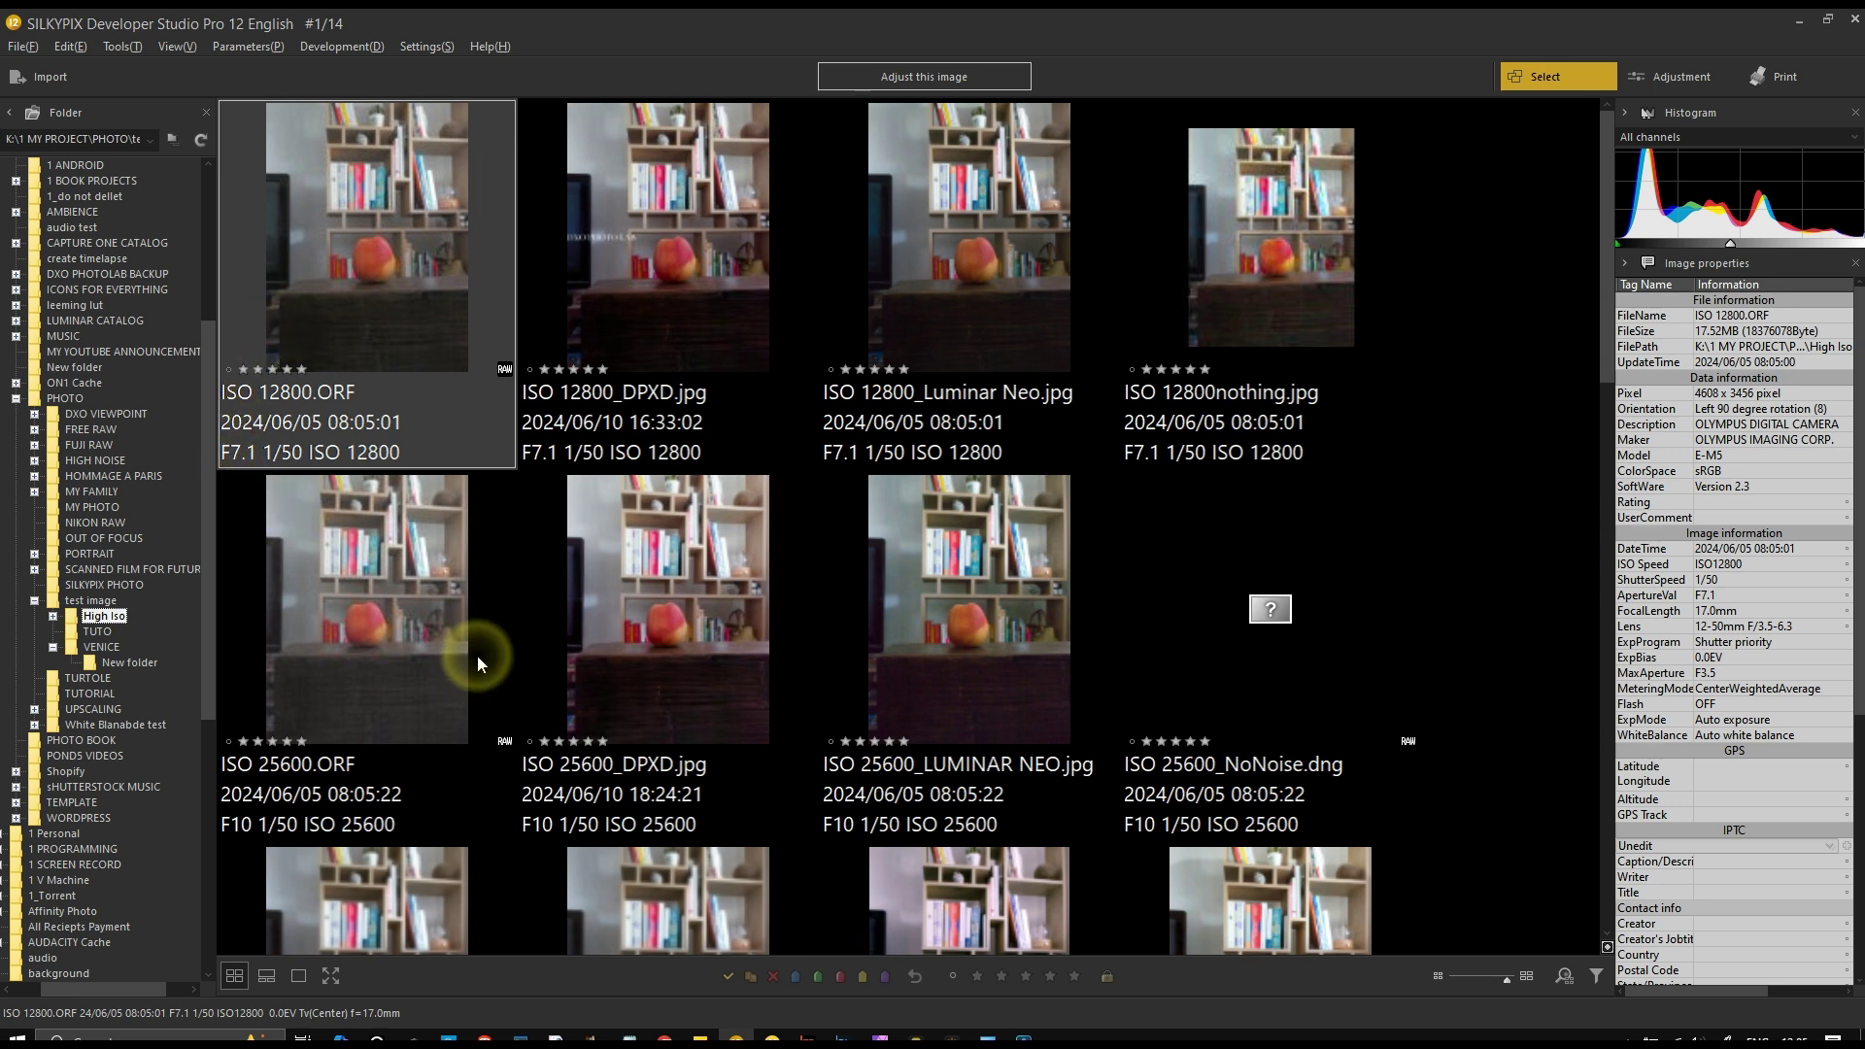
Open the TURTOLE folder and select the fish photo PB090047.ORF
click(680, 596)
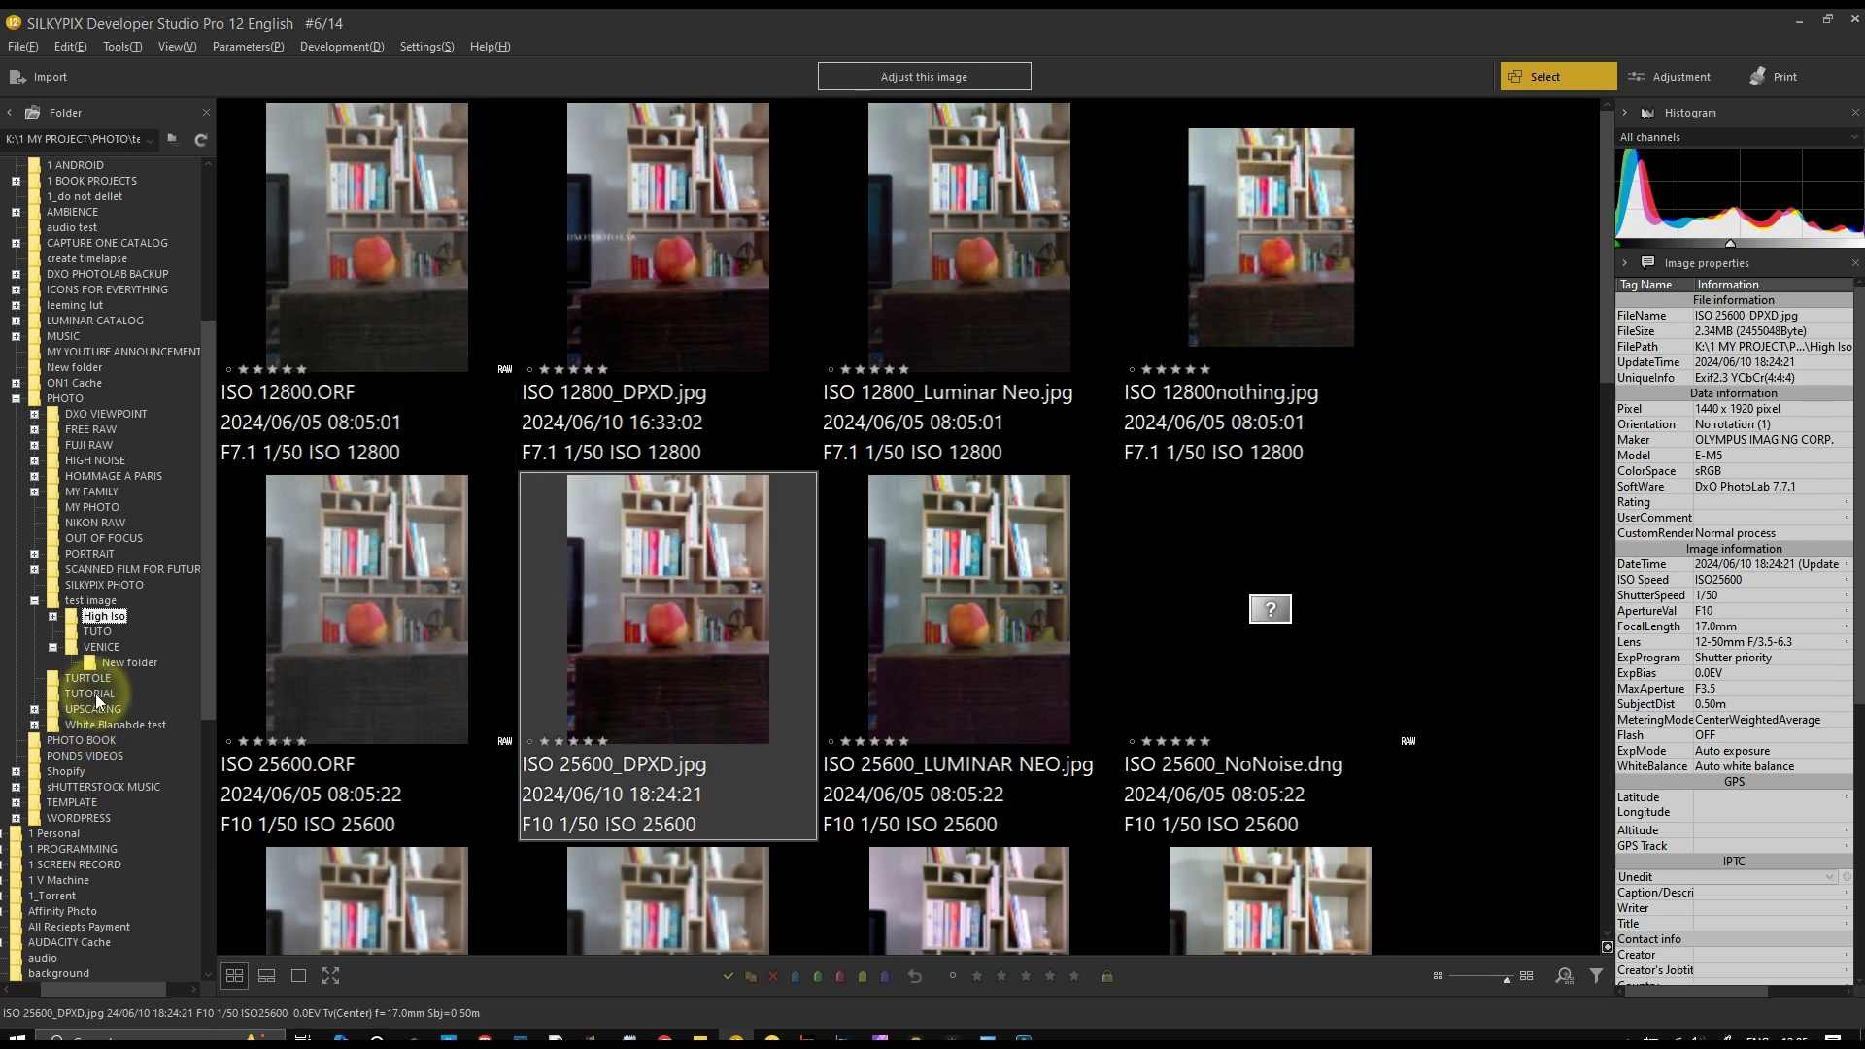
click(95, 677)
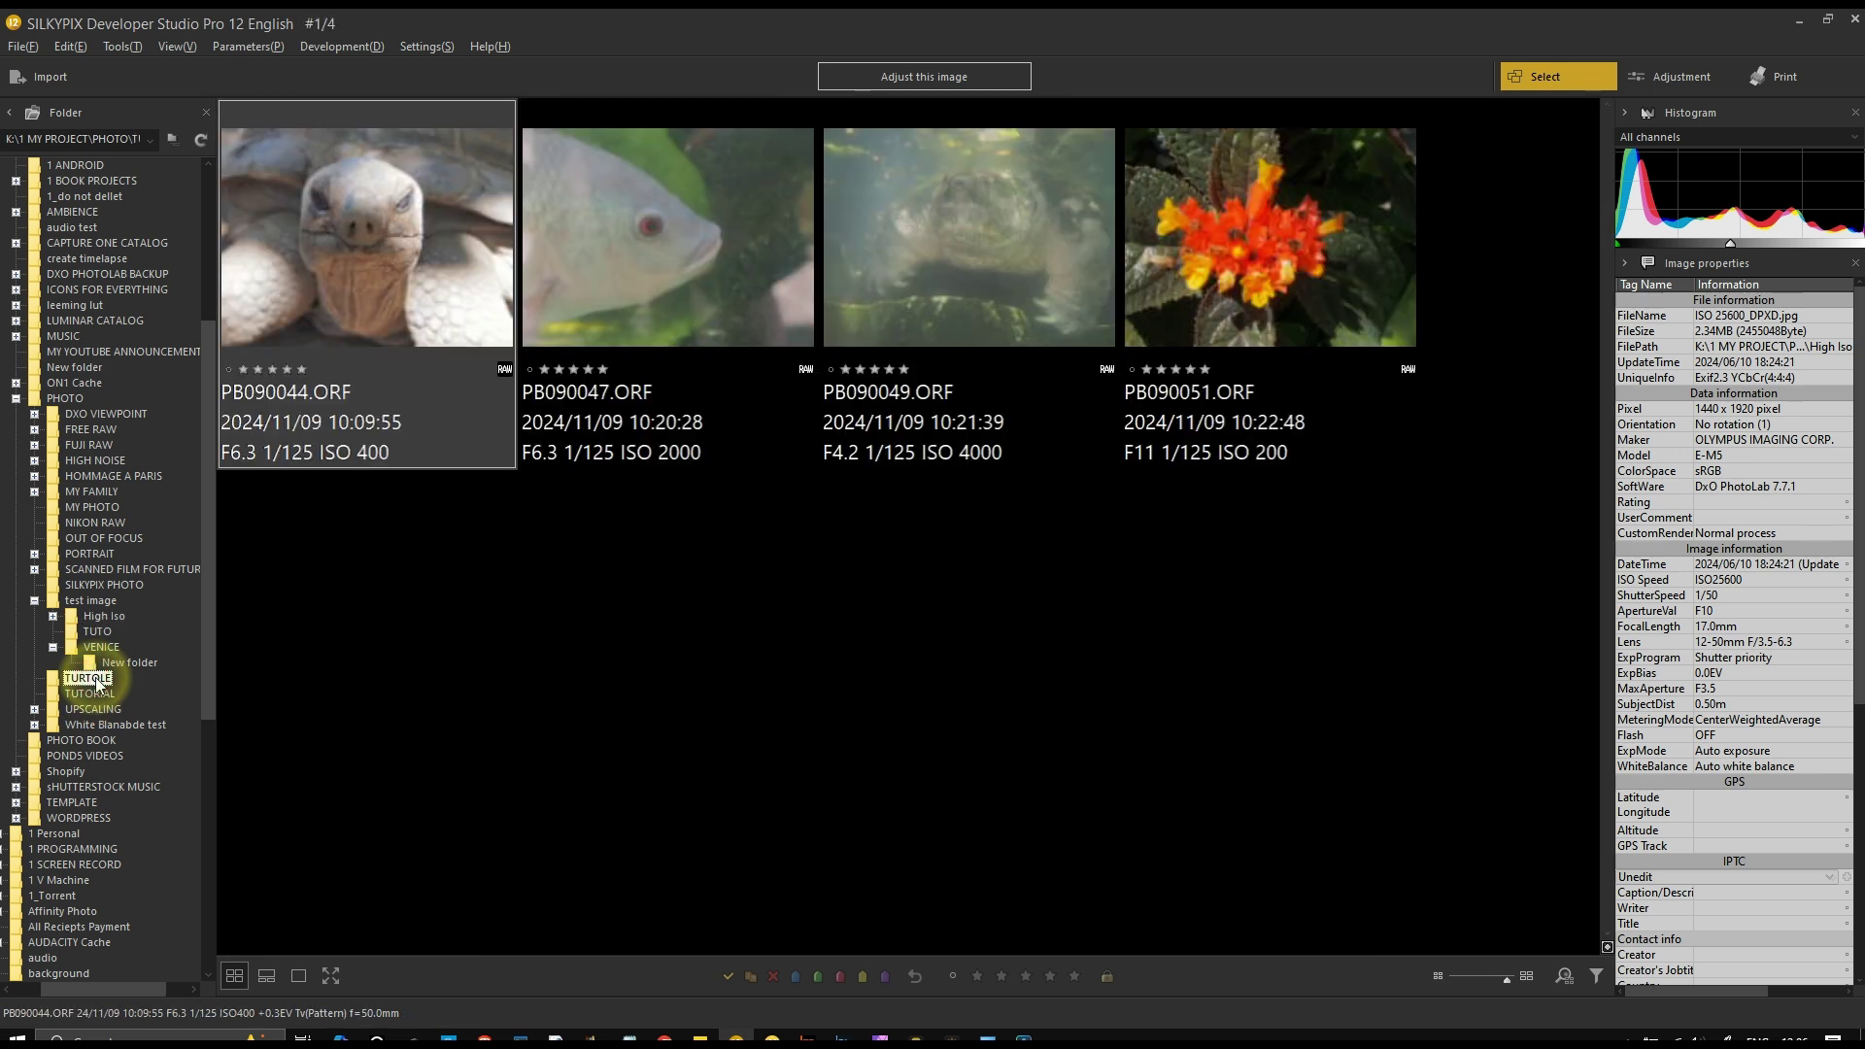
click(775, 232)
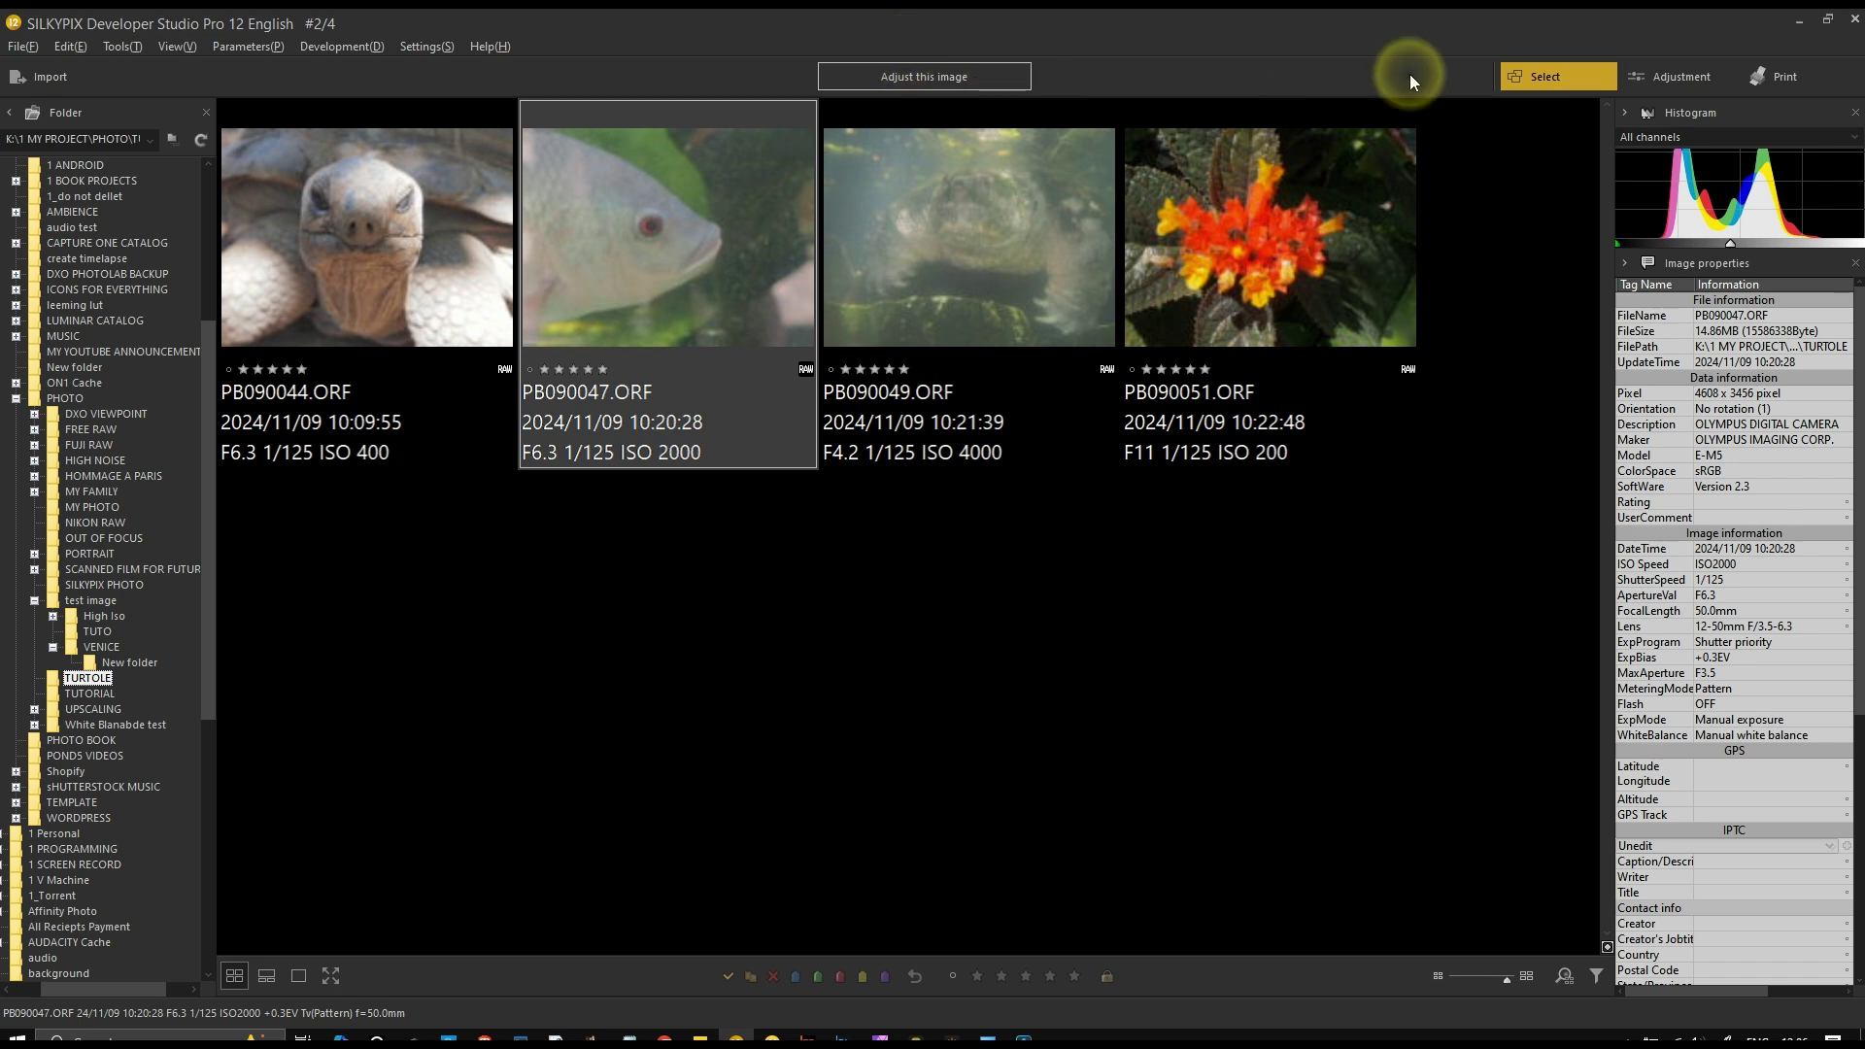
Select the tortoise photo PB090044.ORF in the image selection view and open it for adjustment
click(1710, 74)
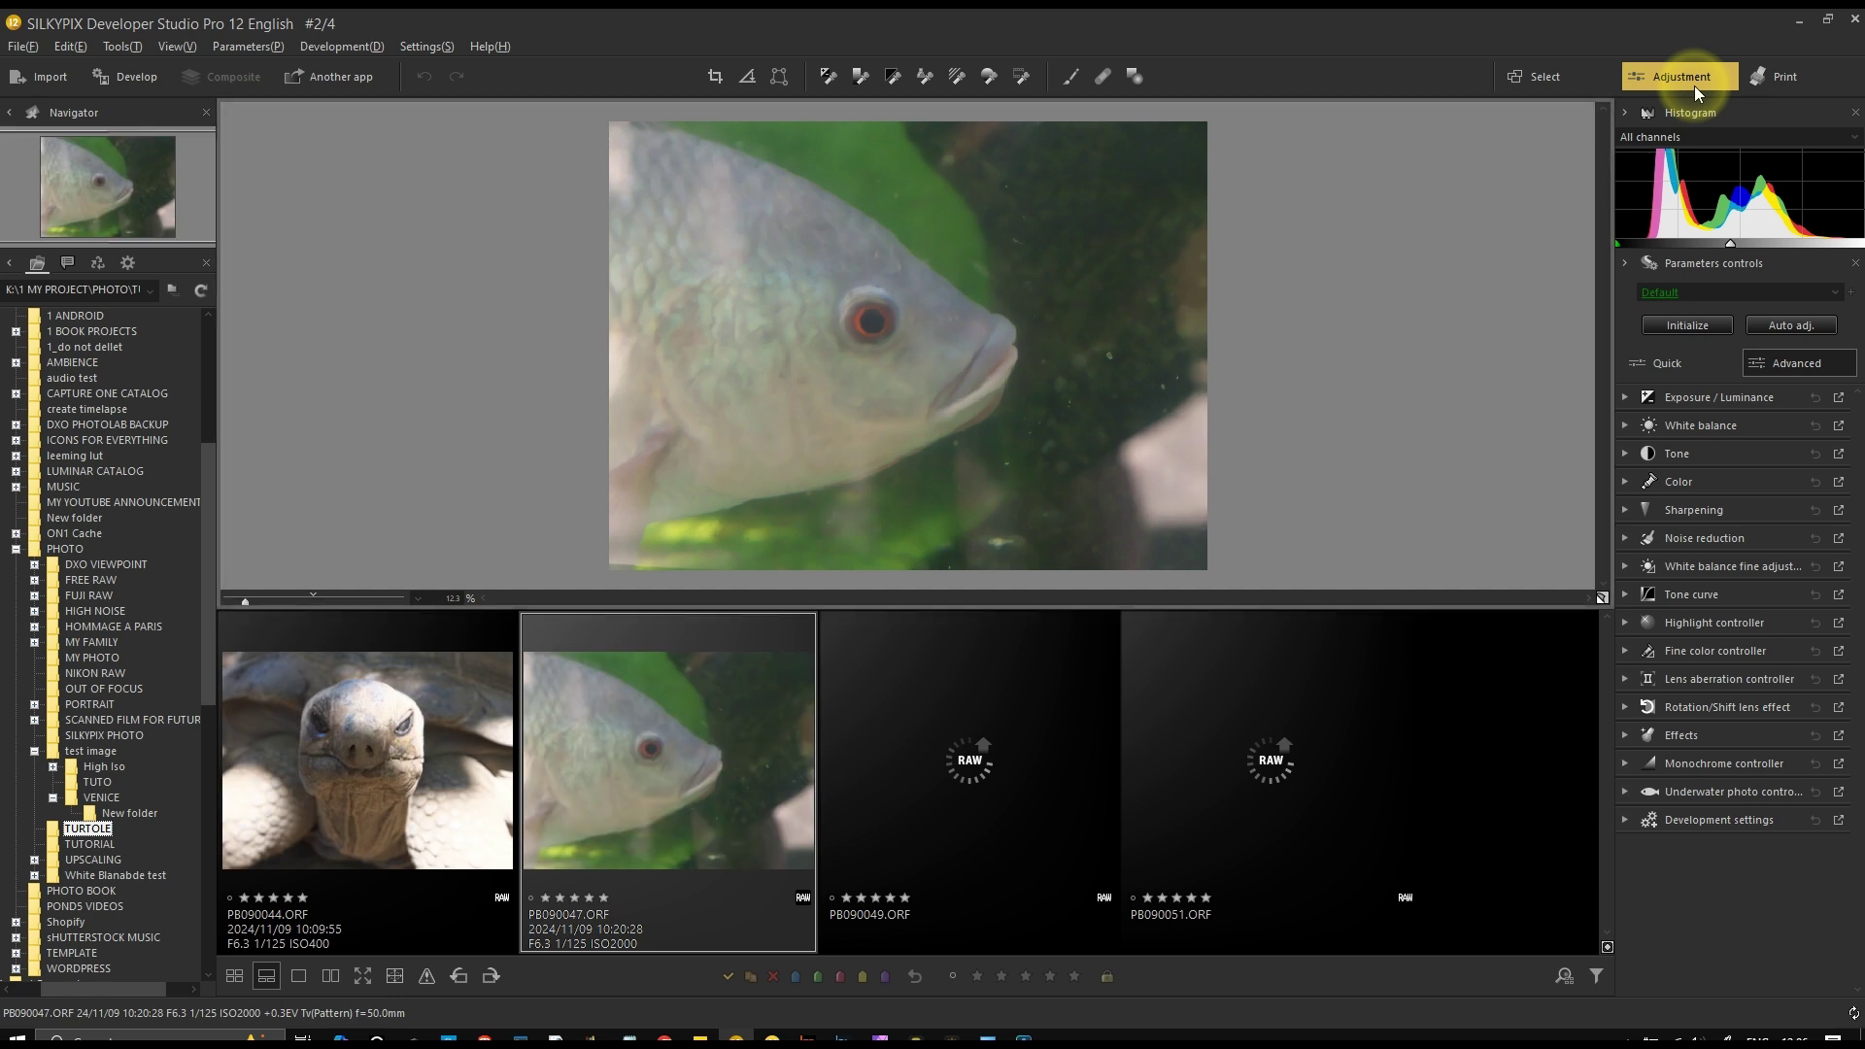
click(1558, 81)
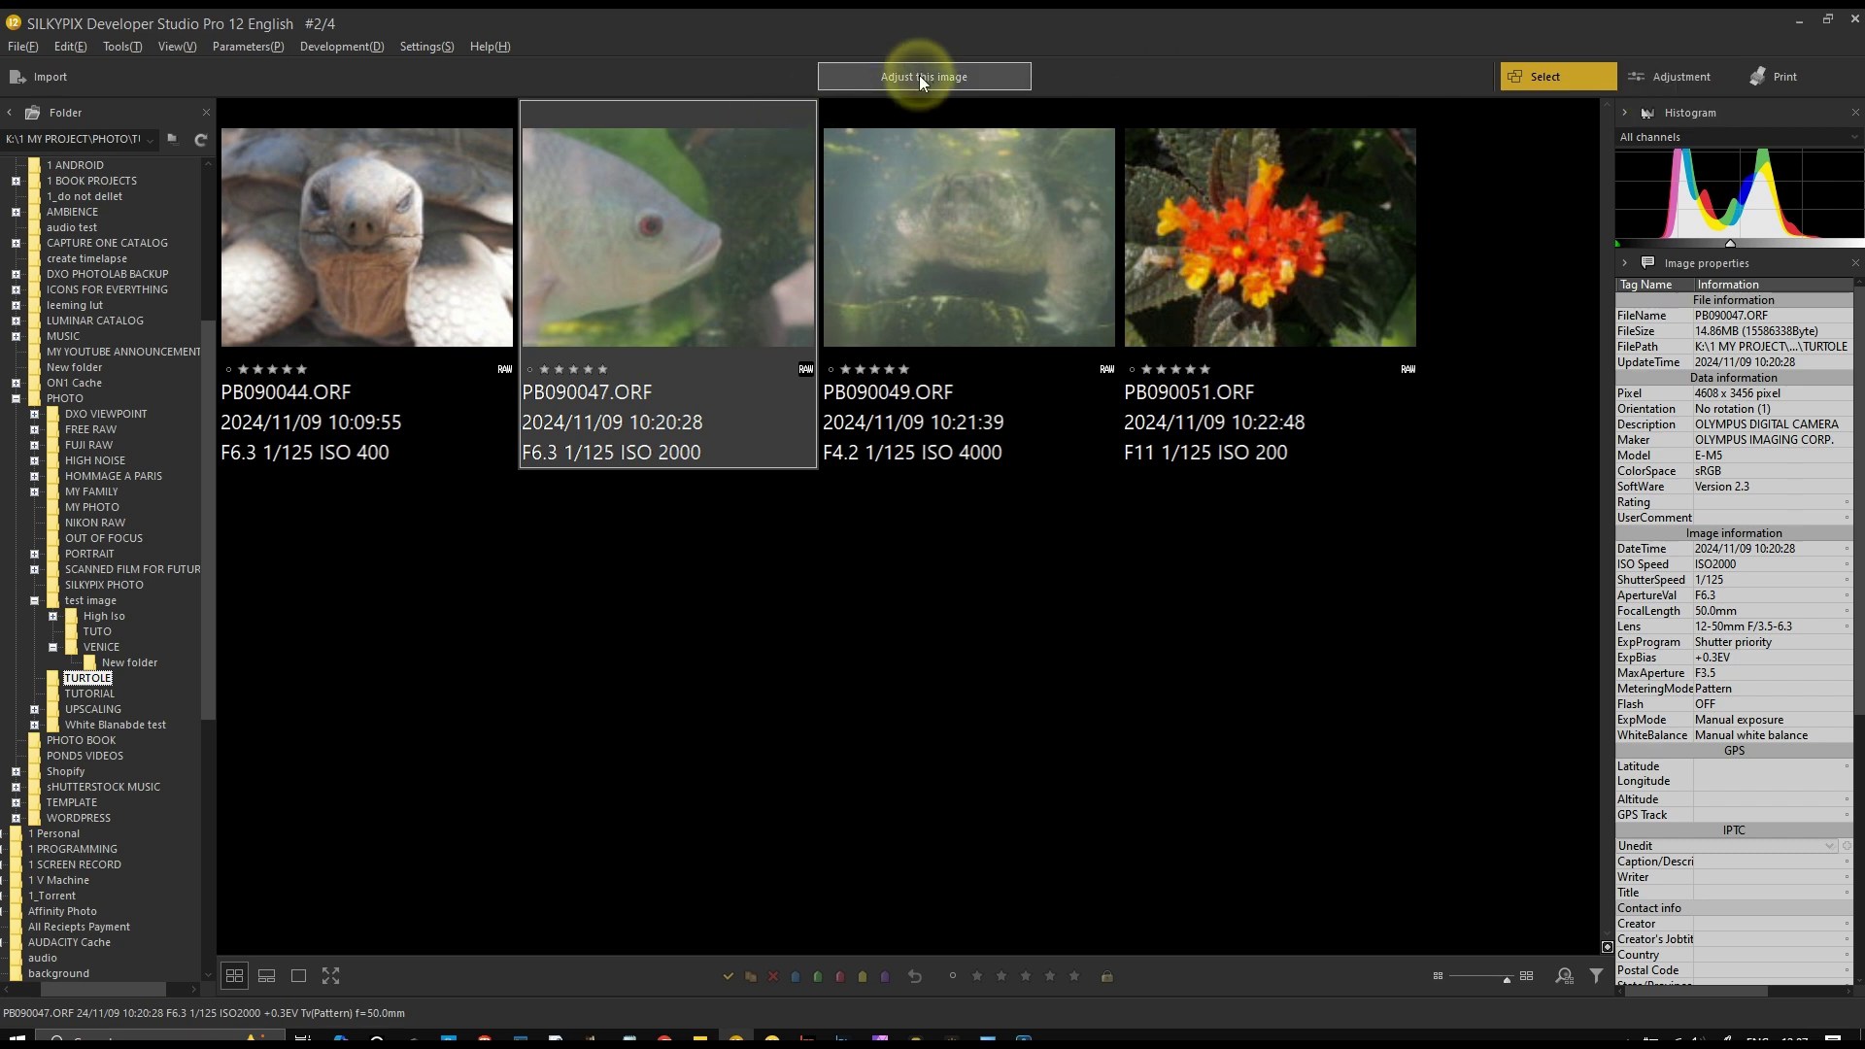
click(421, 253)
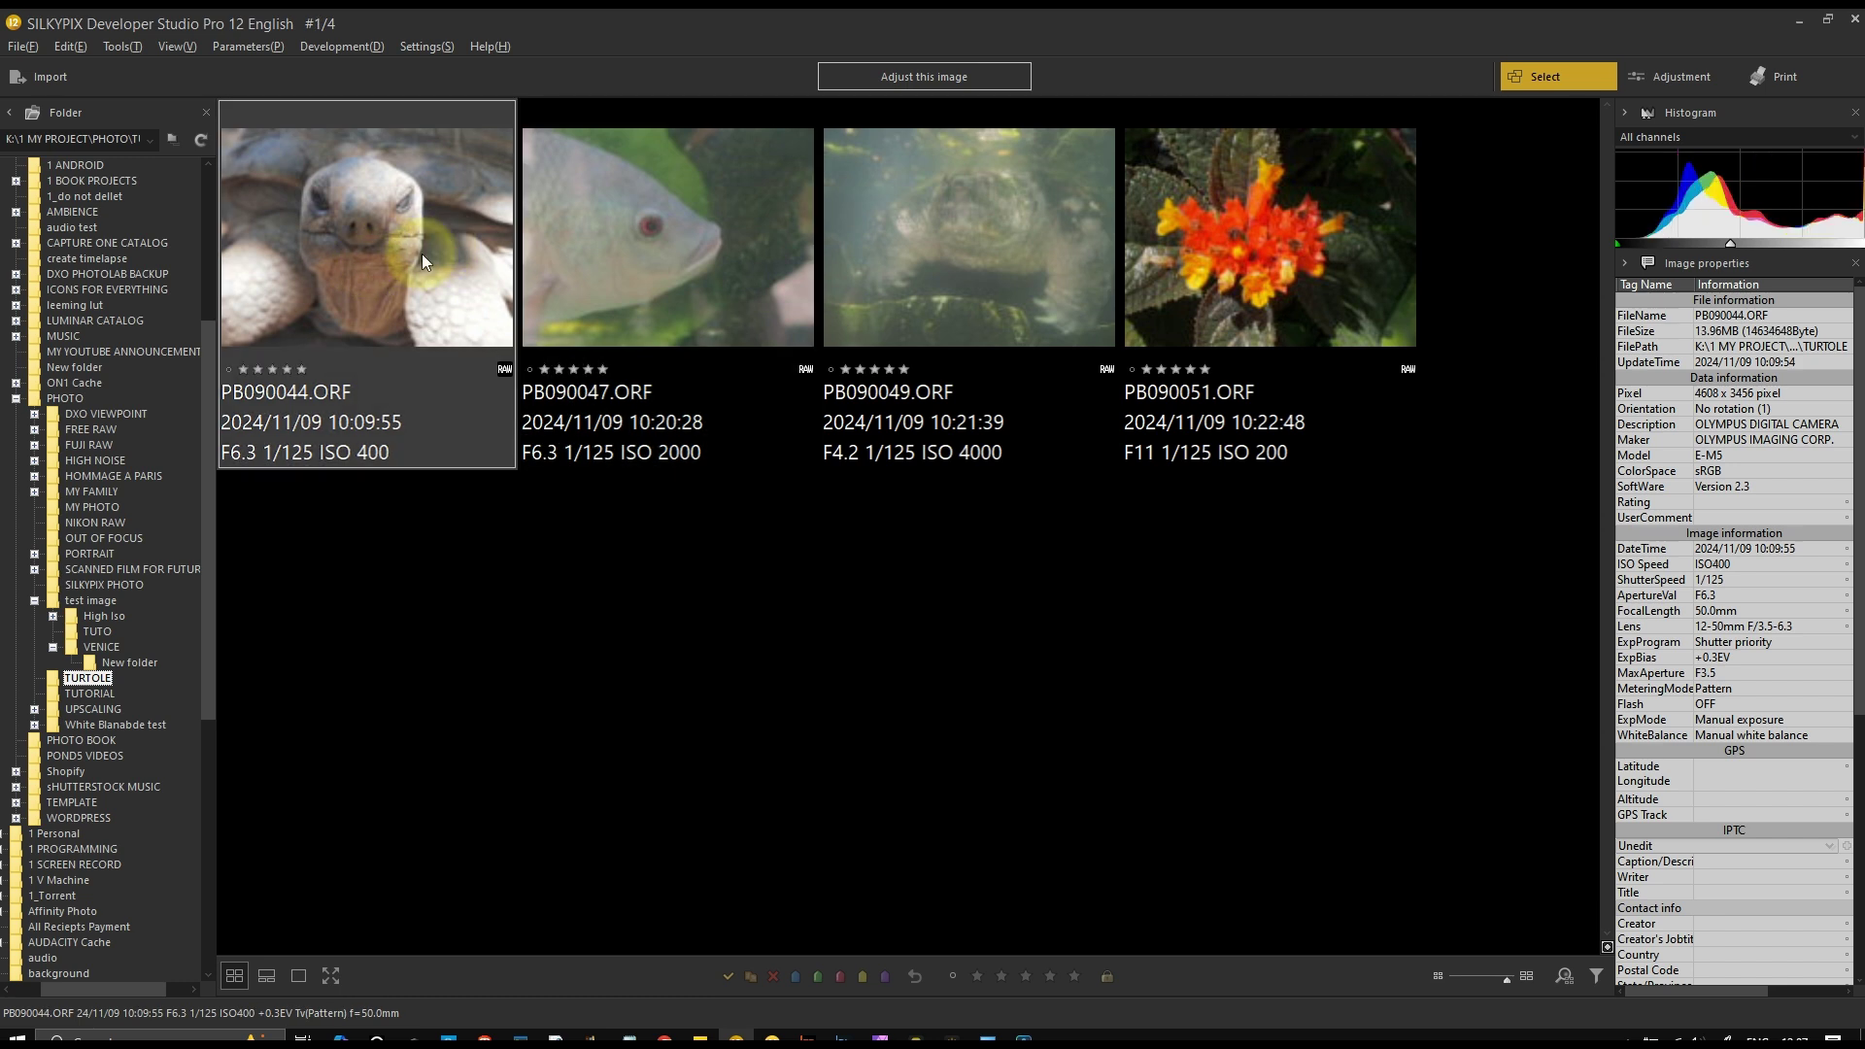
click(997, 77)
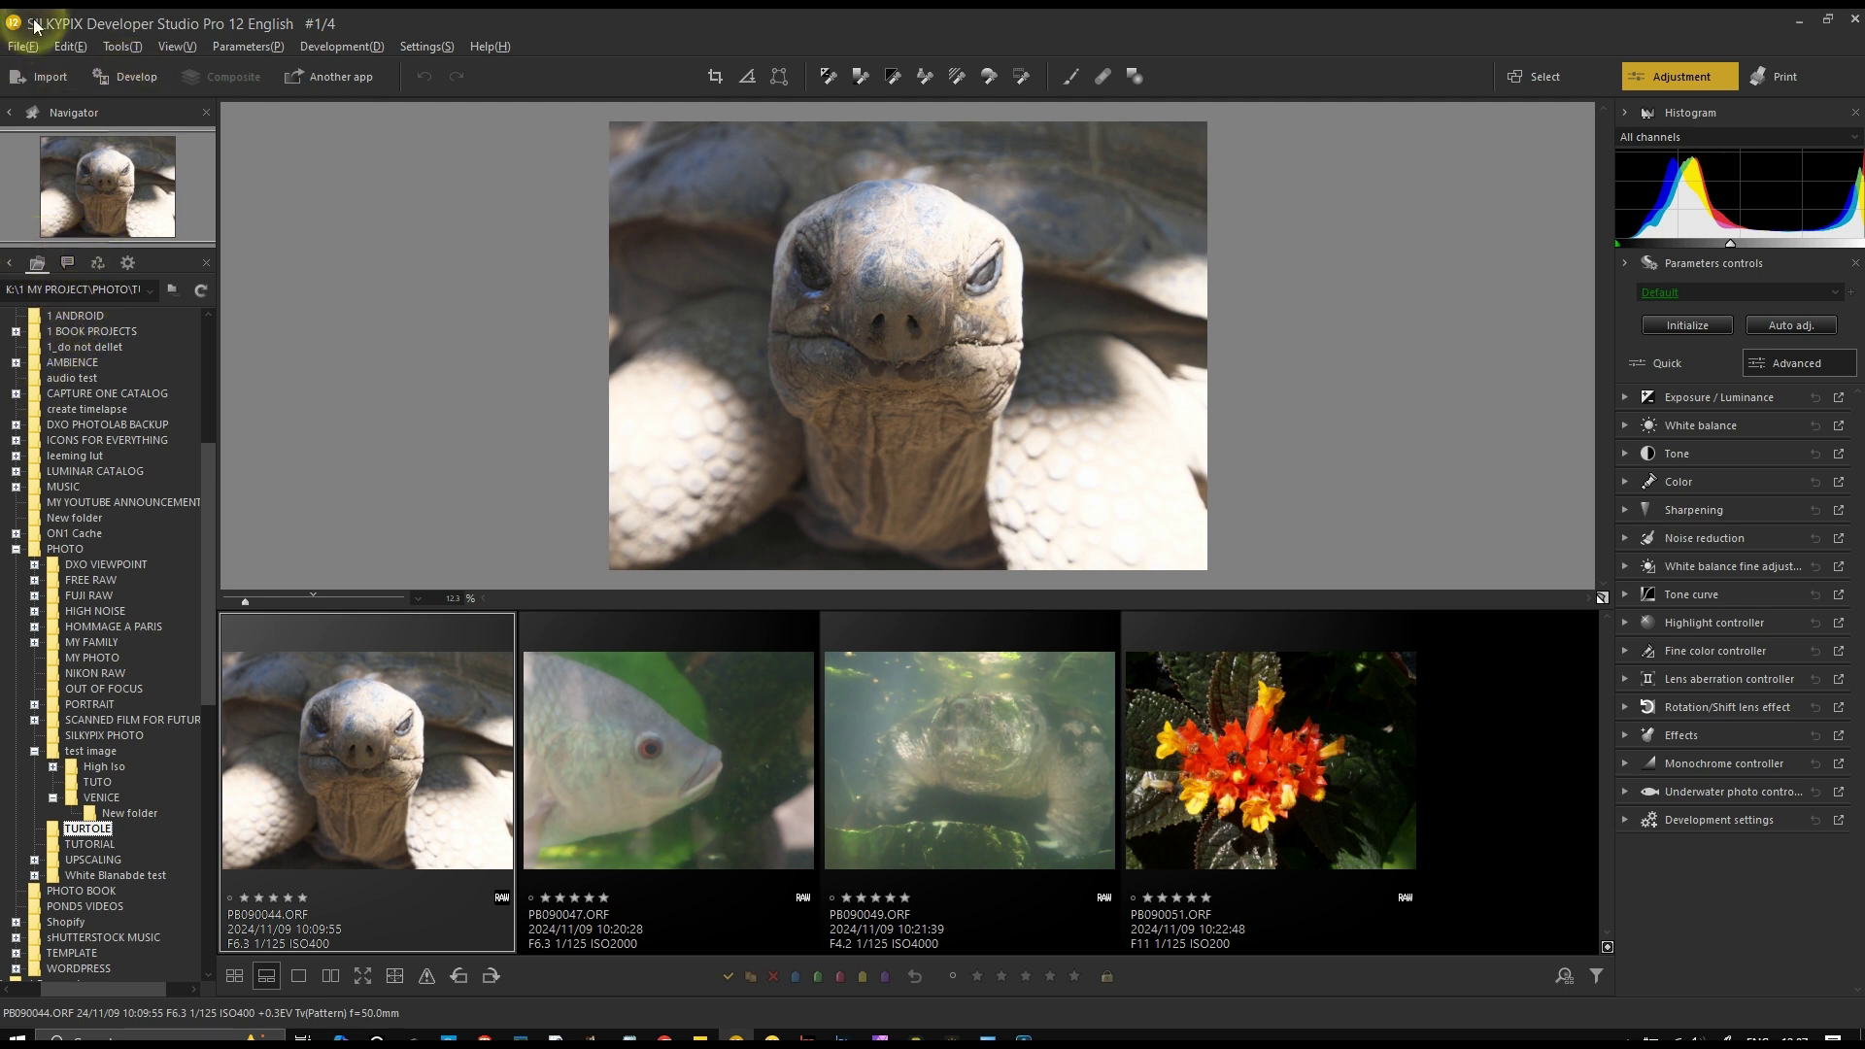
Look over the available tools, the photo's properties, its editing history, and the parameter, taste and storeroom options
click(115, 47)
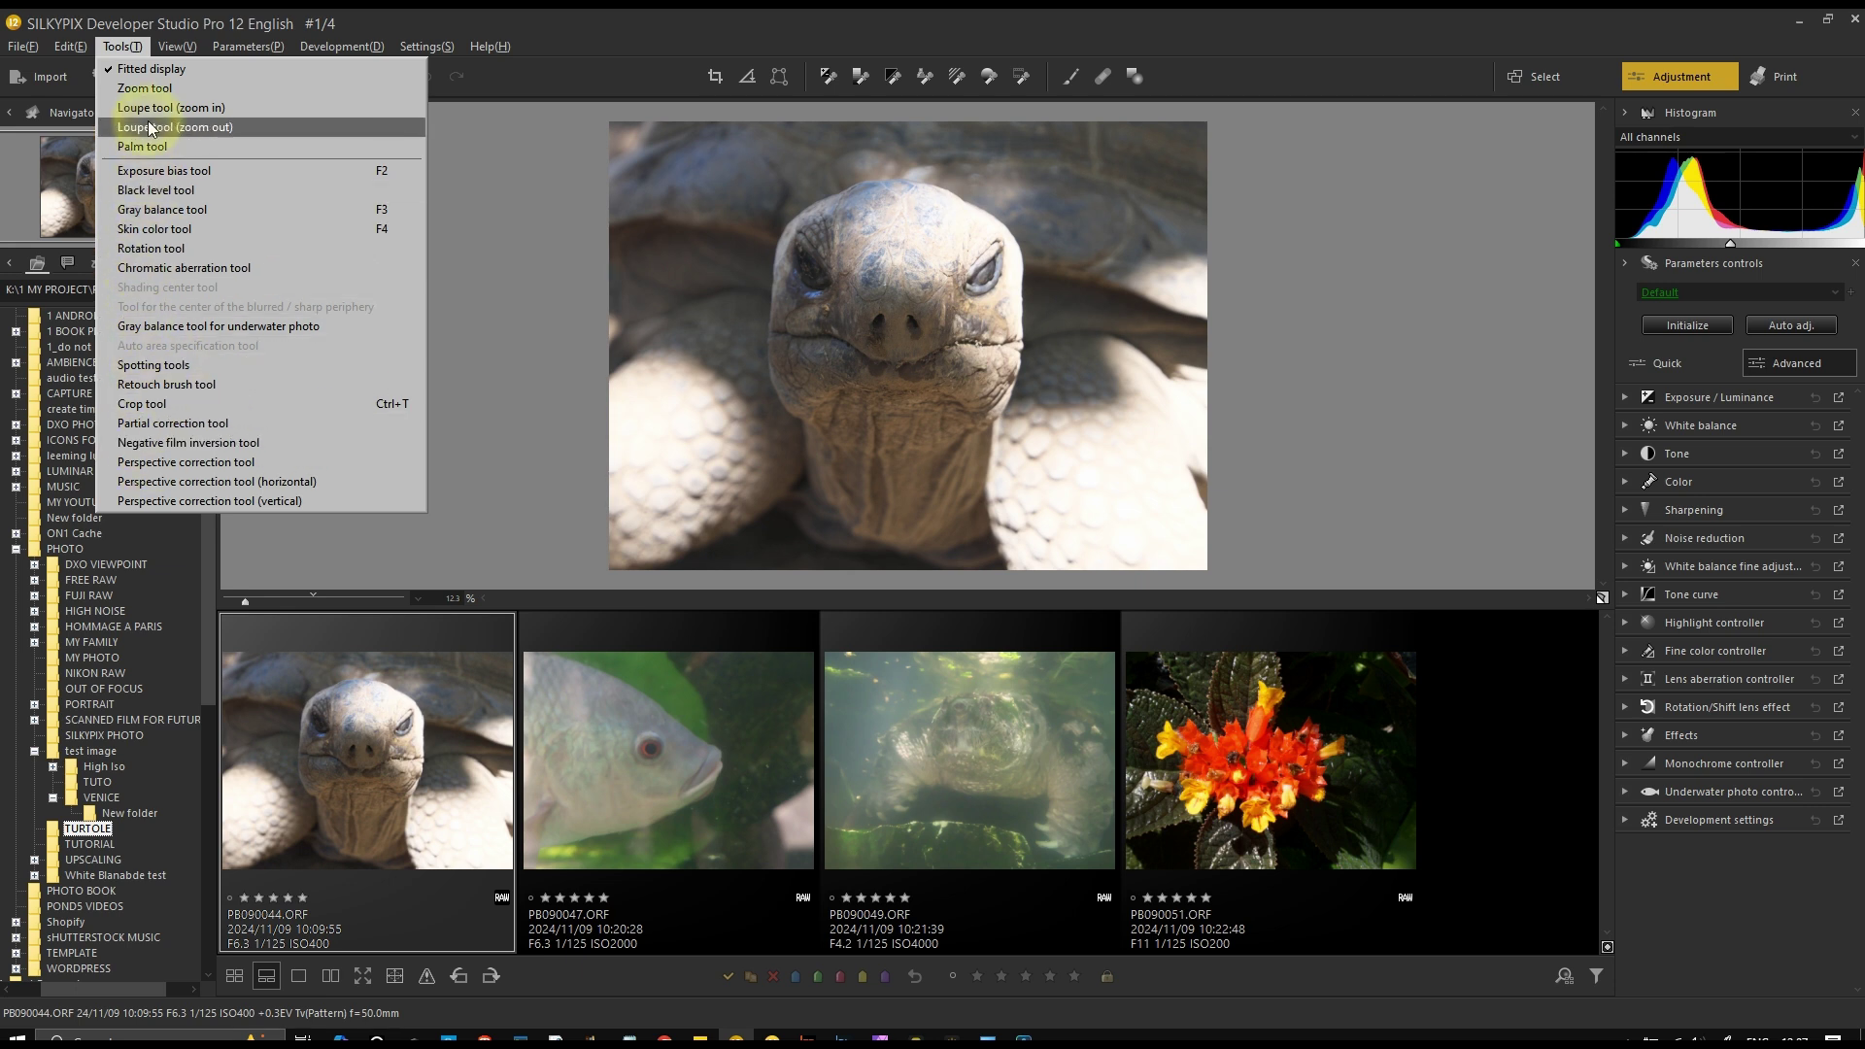
click(566, 46)
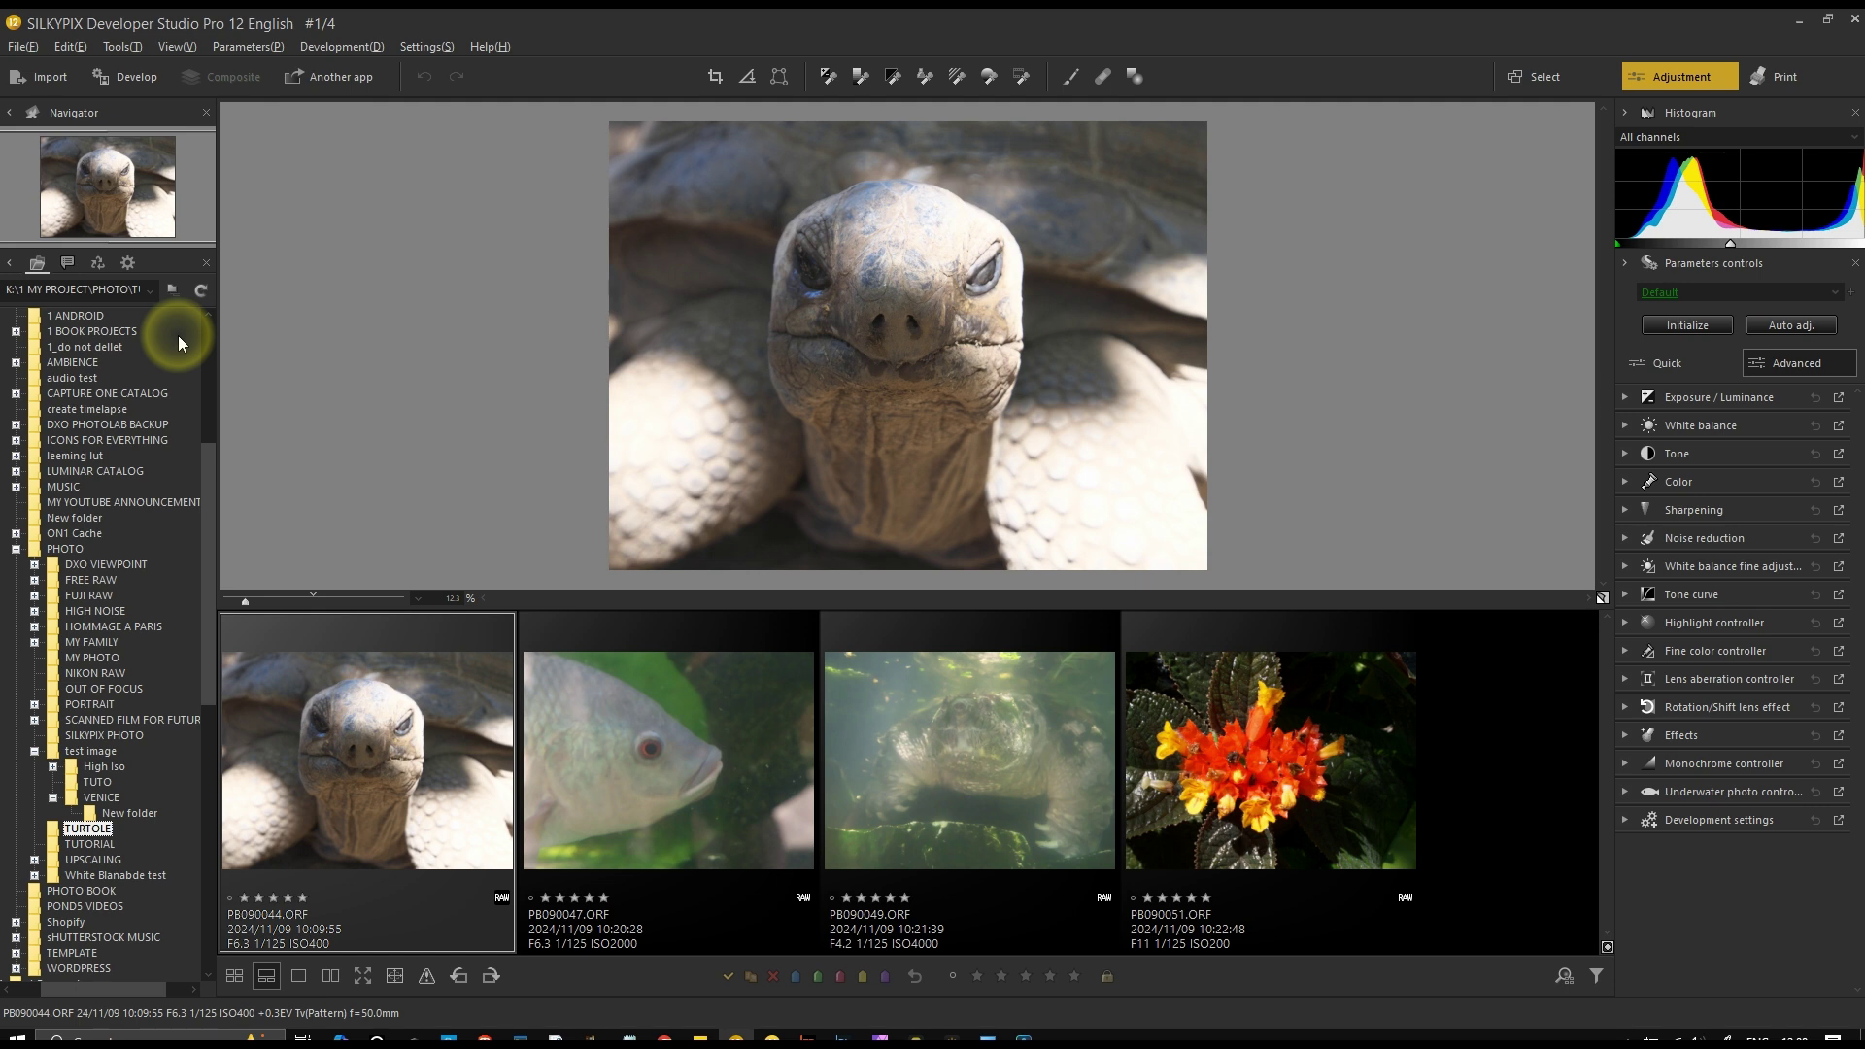
click(68, 262)
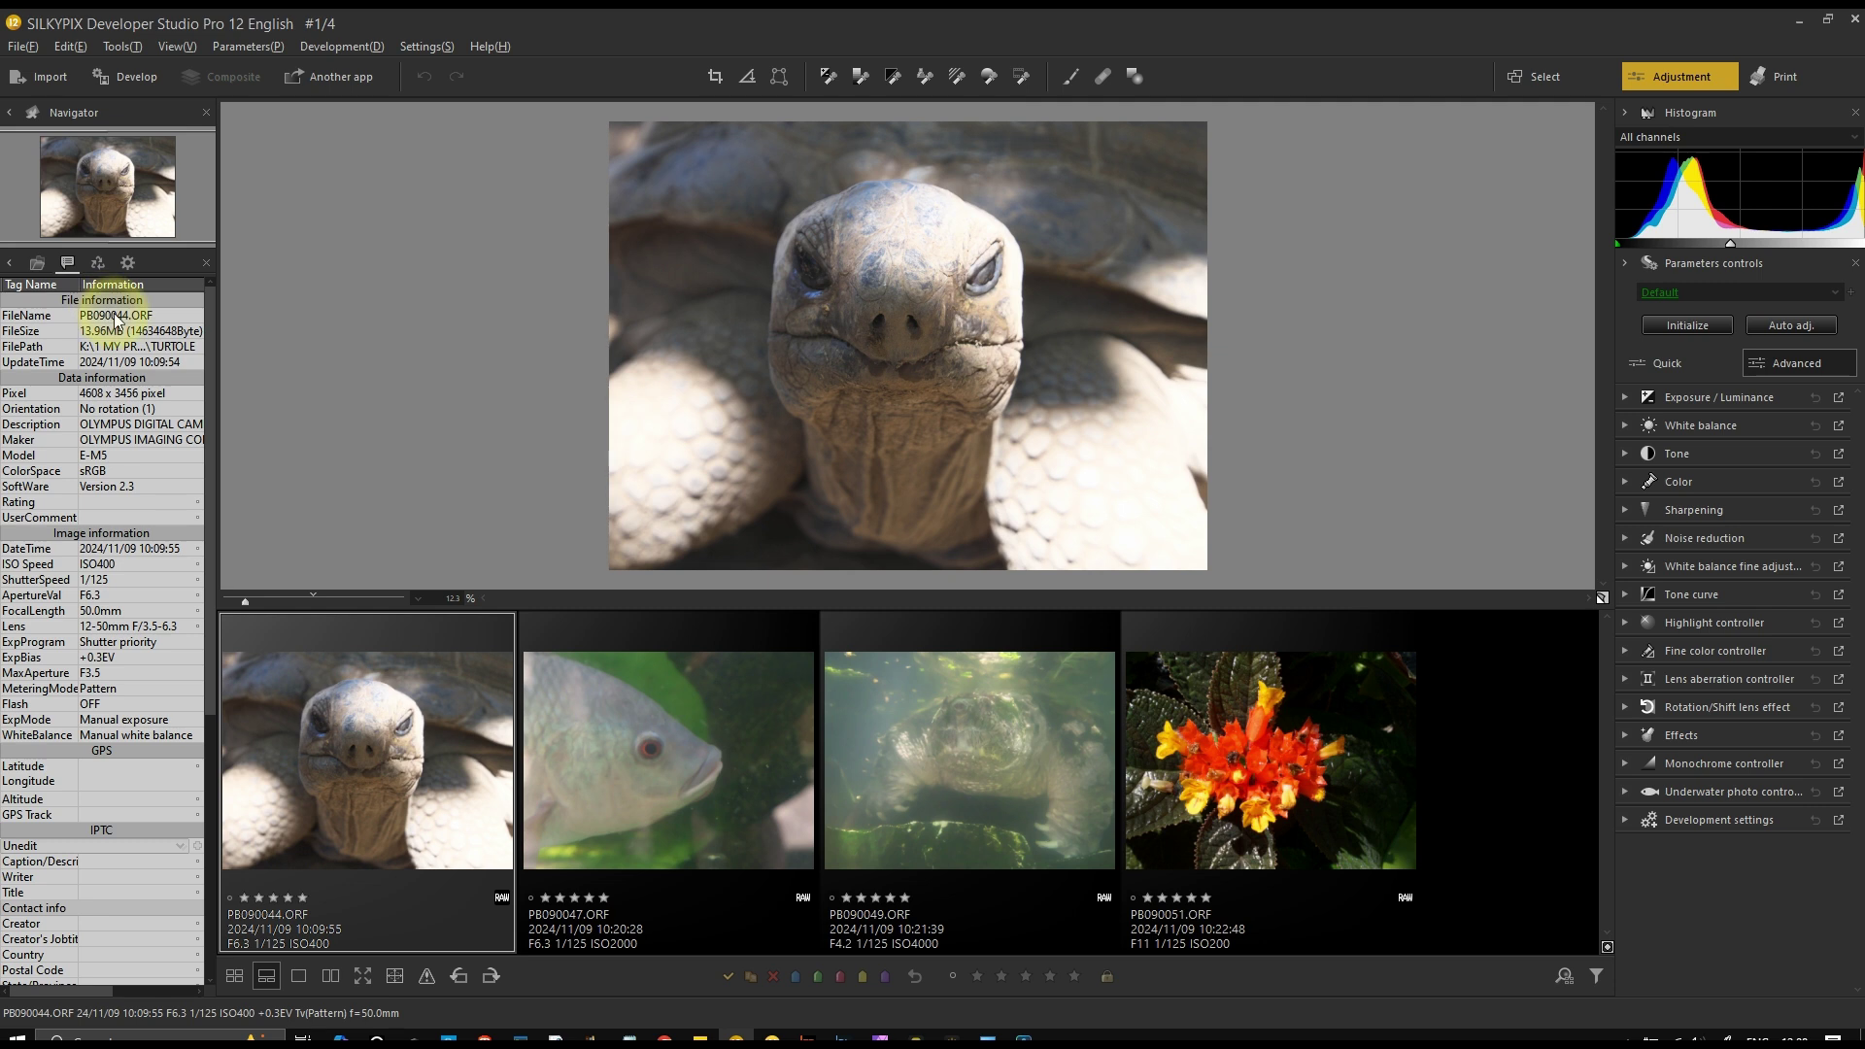
click(97, 264)
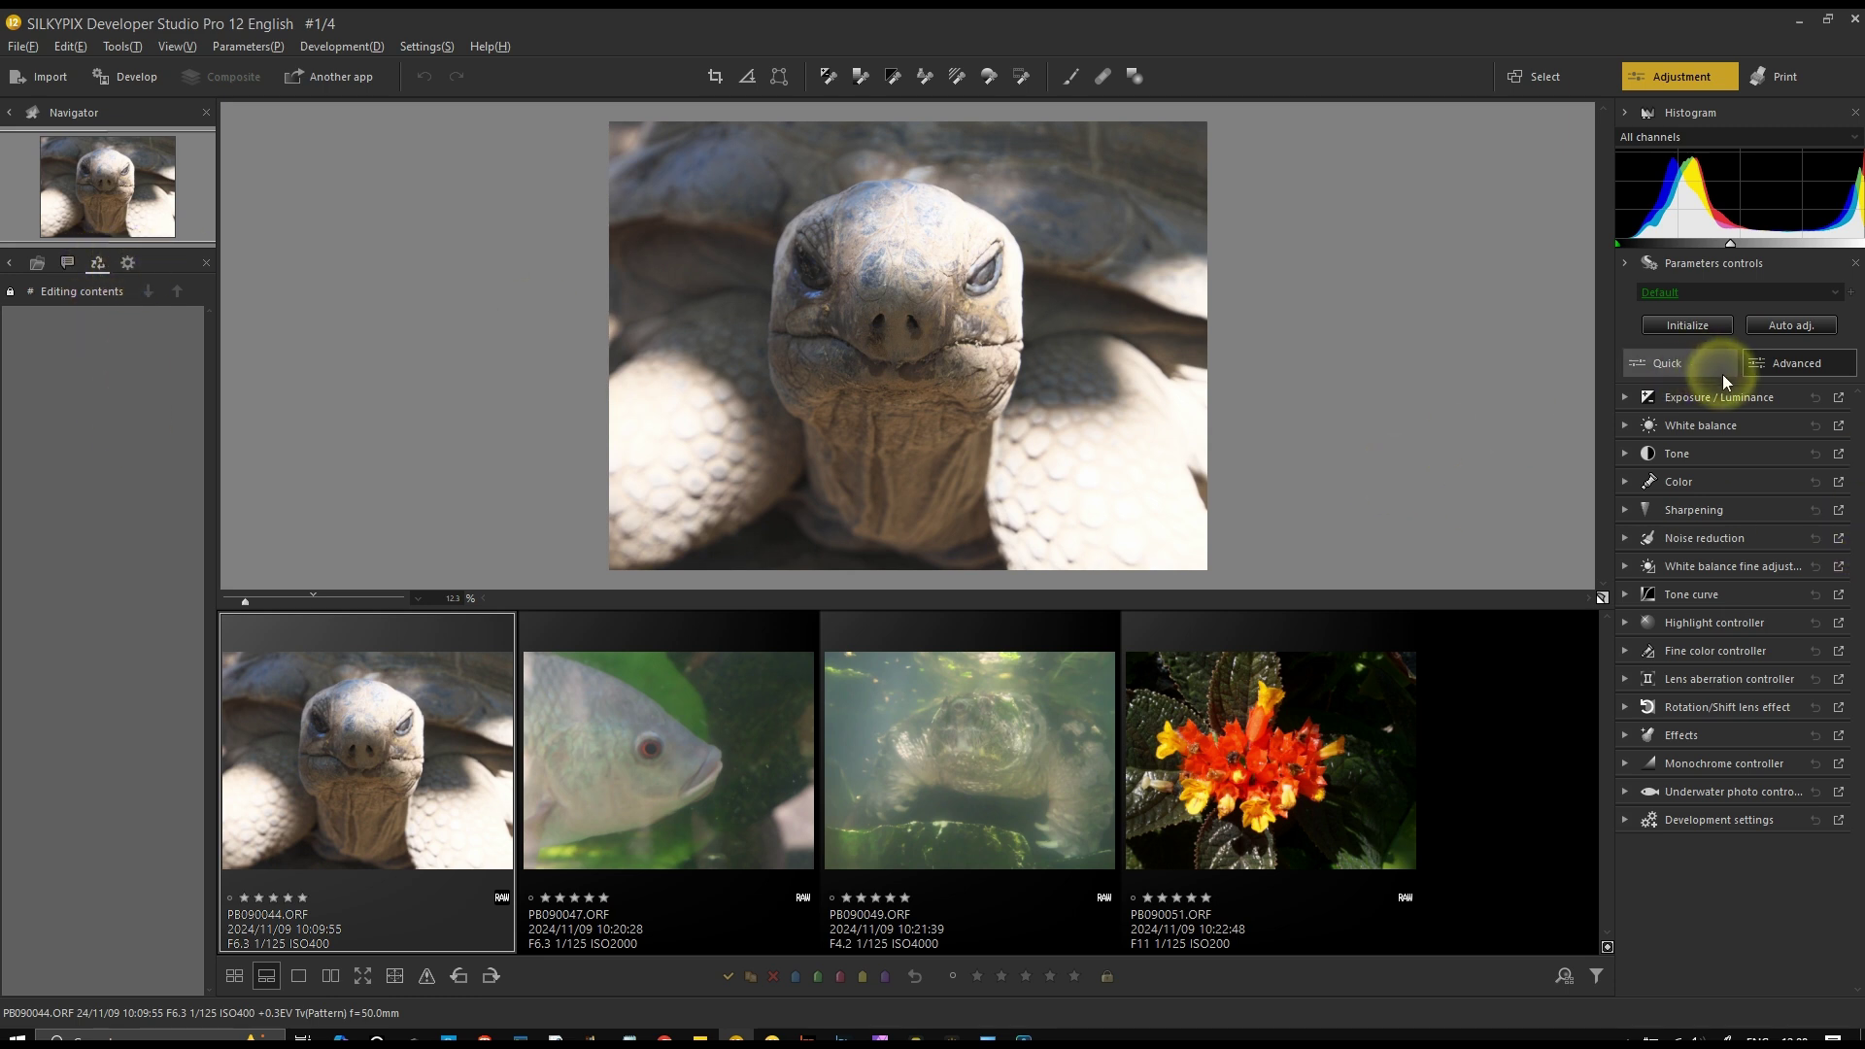
click(123, 264)
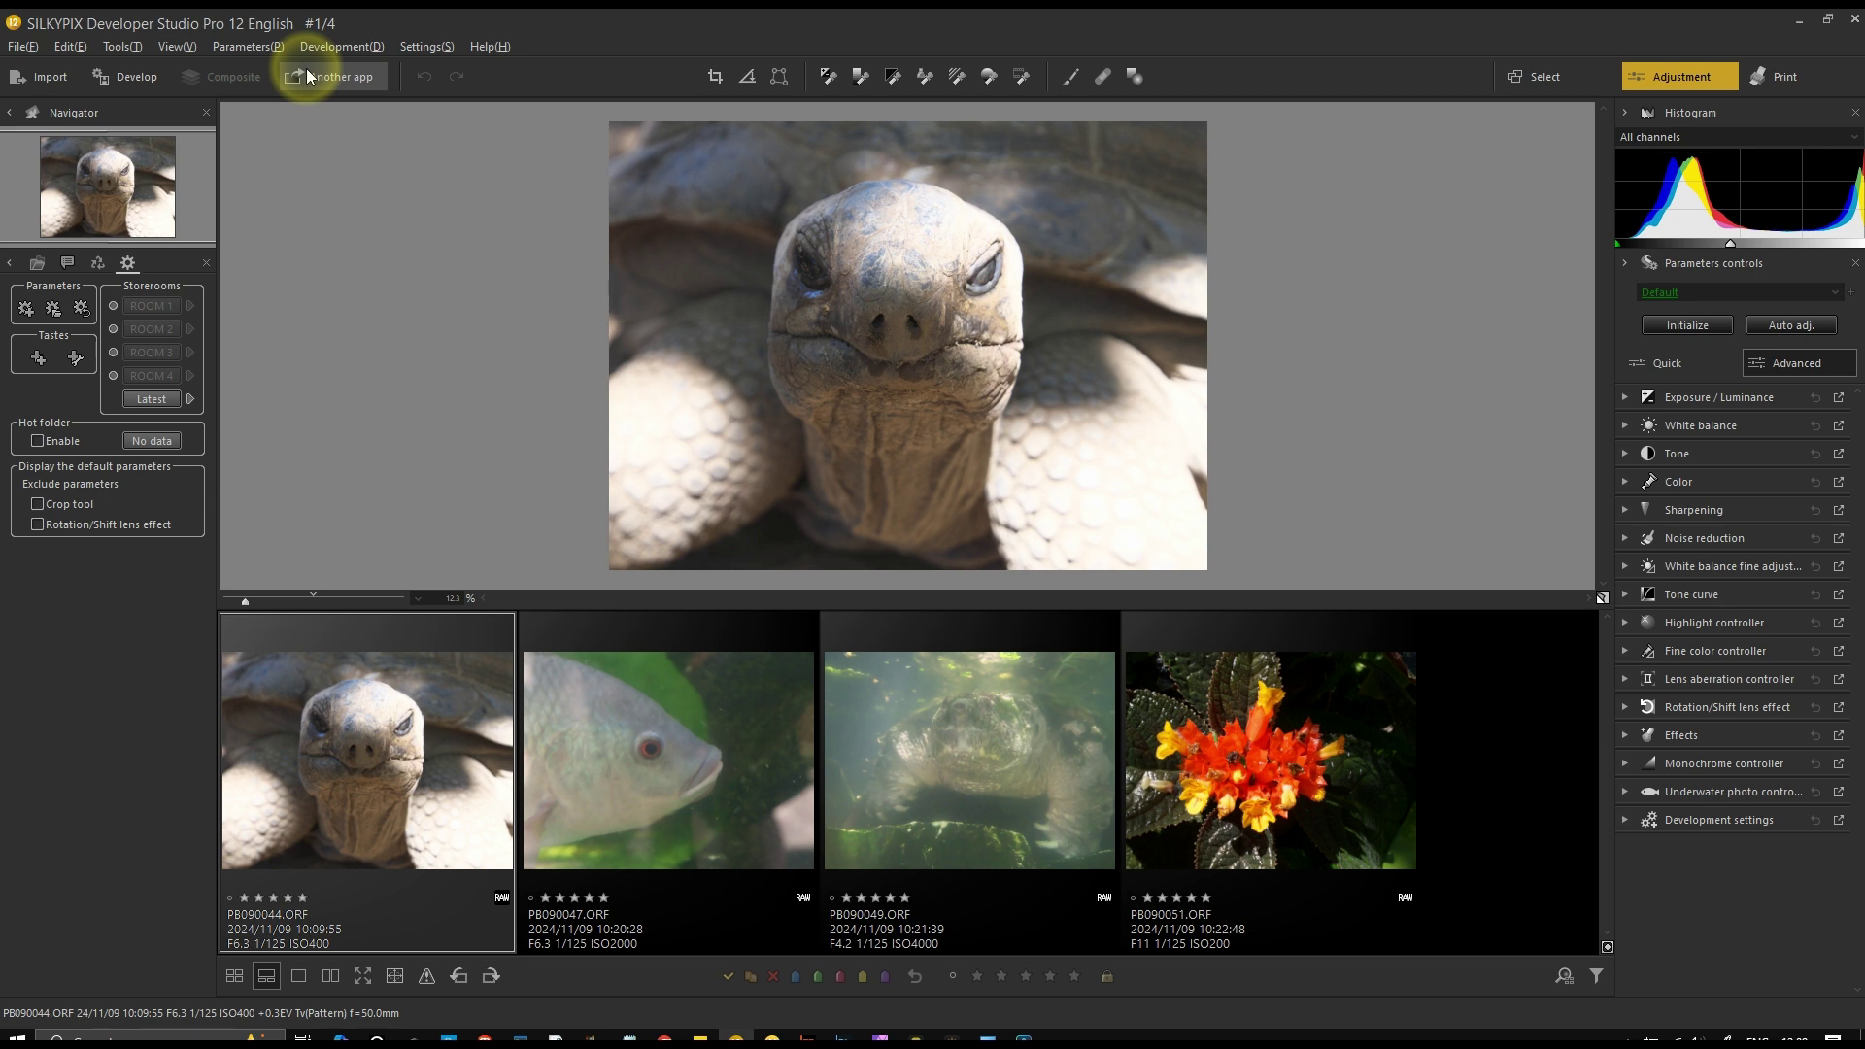
Start registering another application for sending images and look through the list of installed programs
click(381, 77)
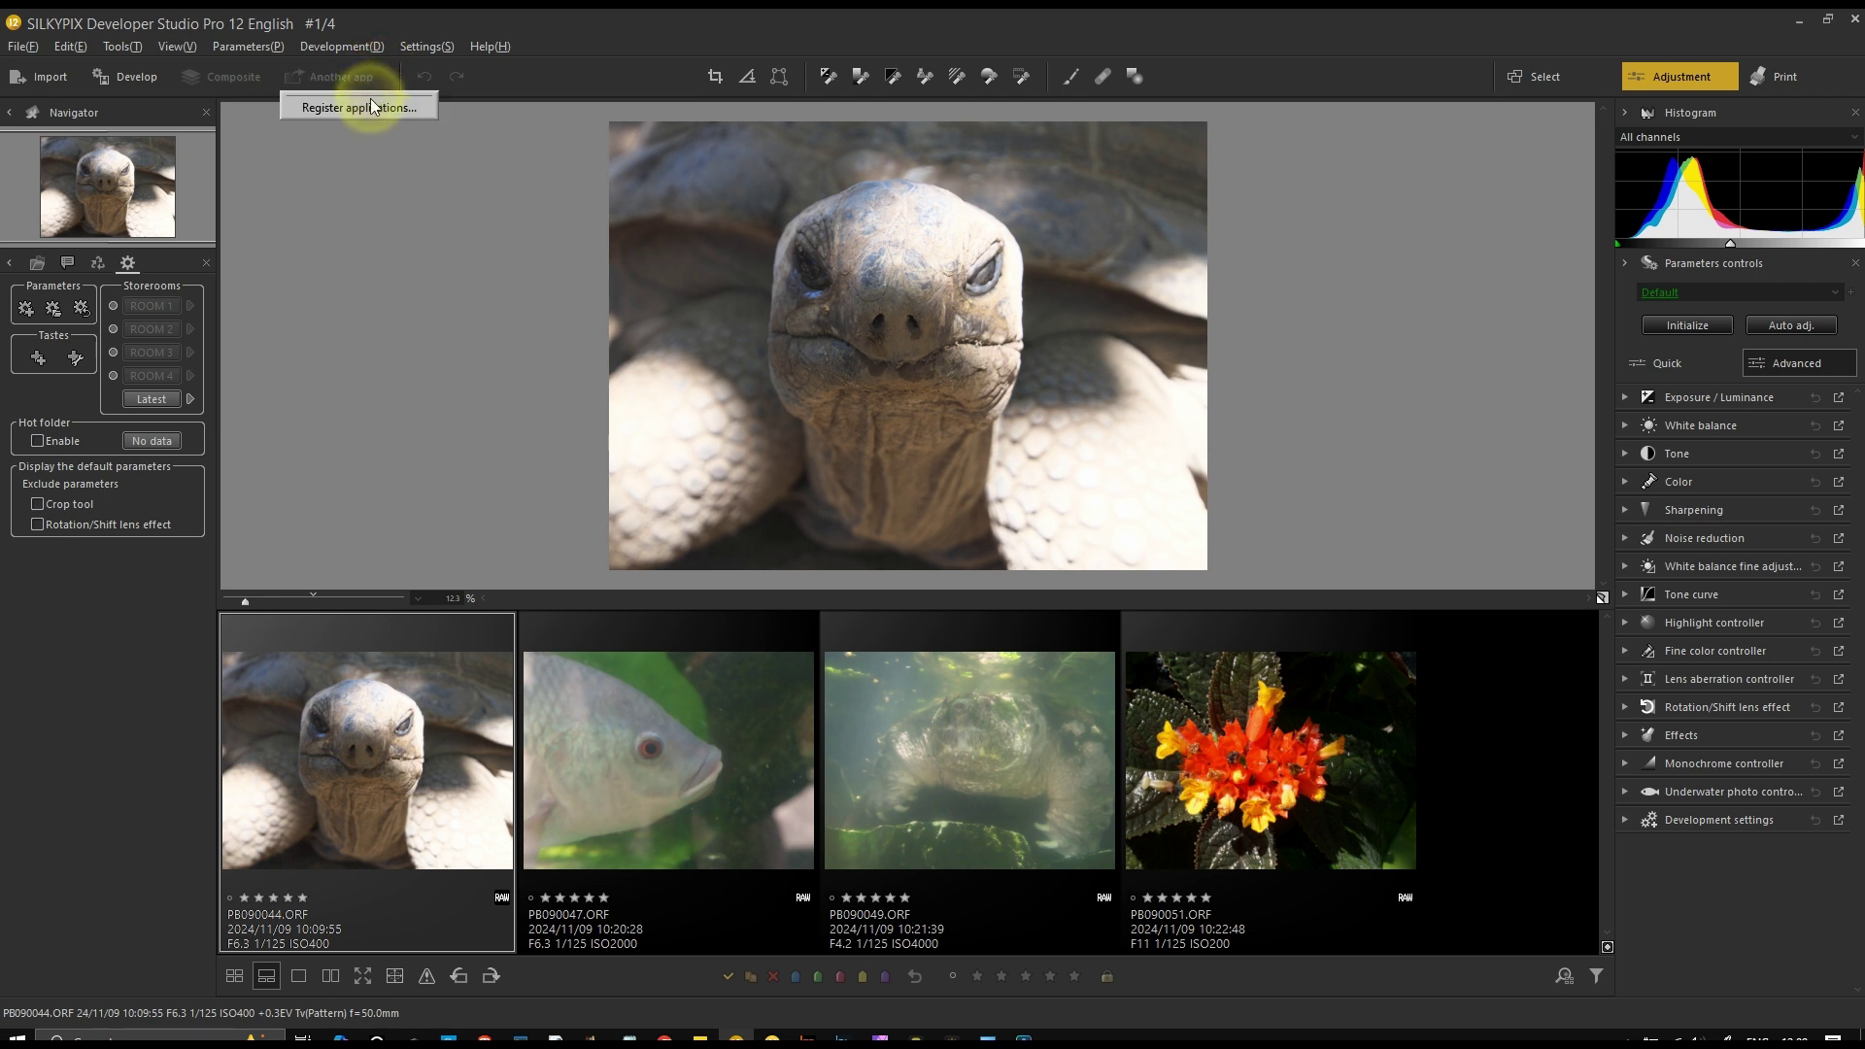
click(365, 107)
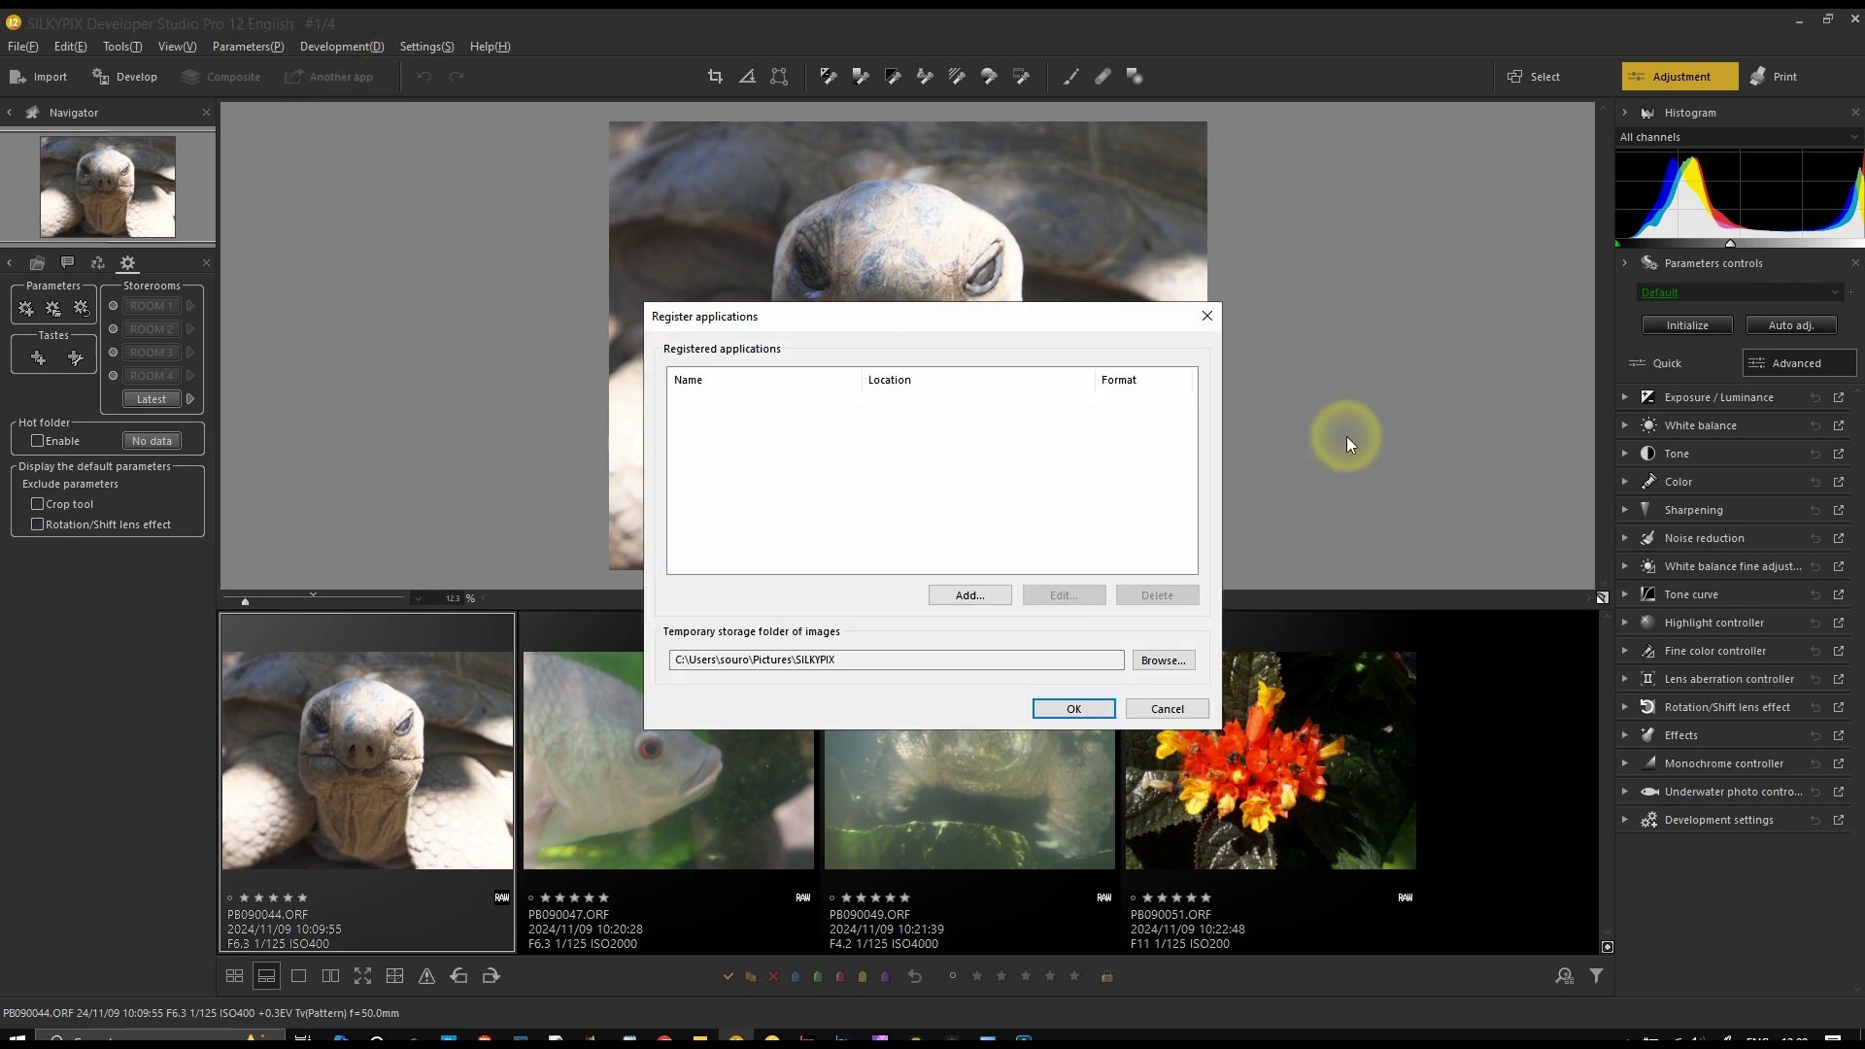
click(978, 595)
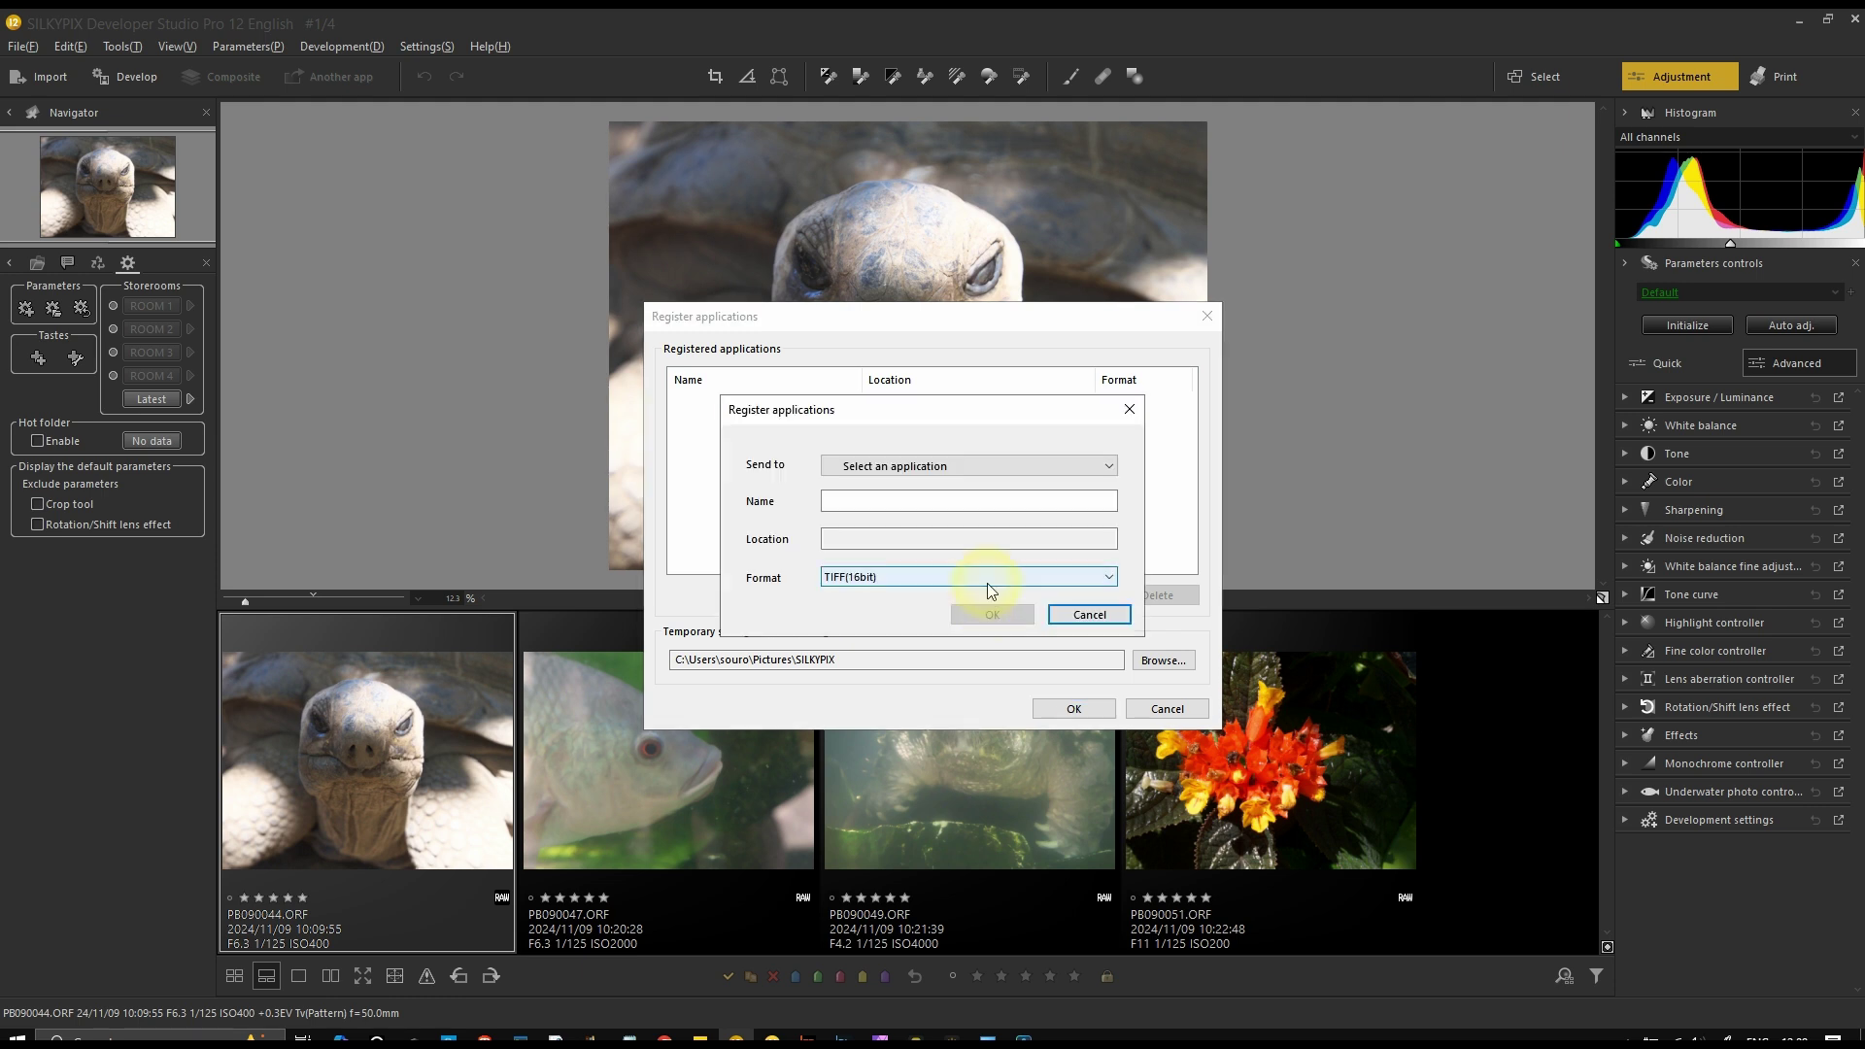
click(903, 478)
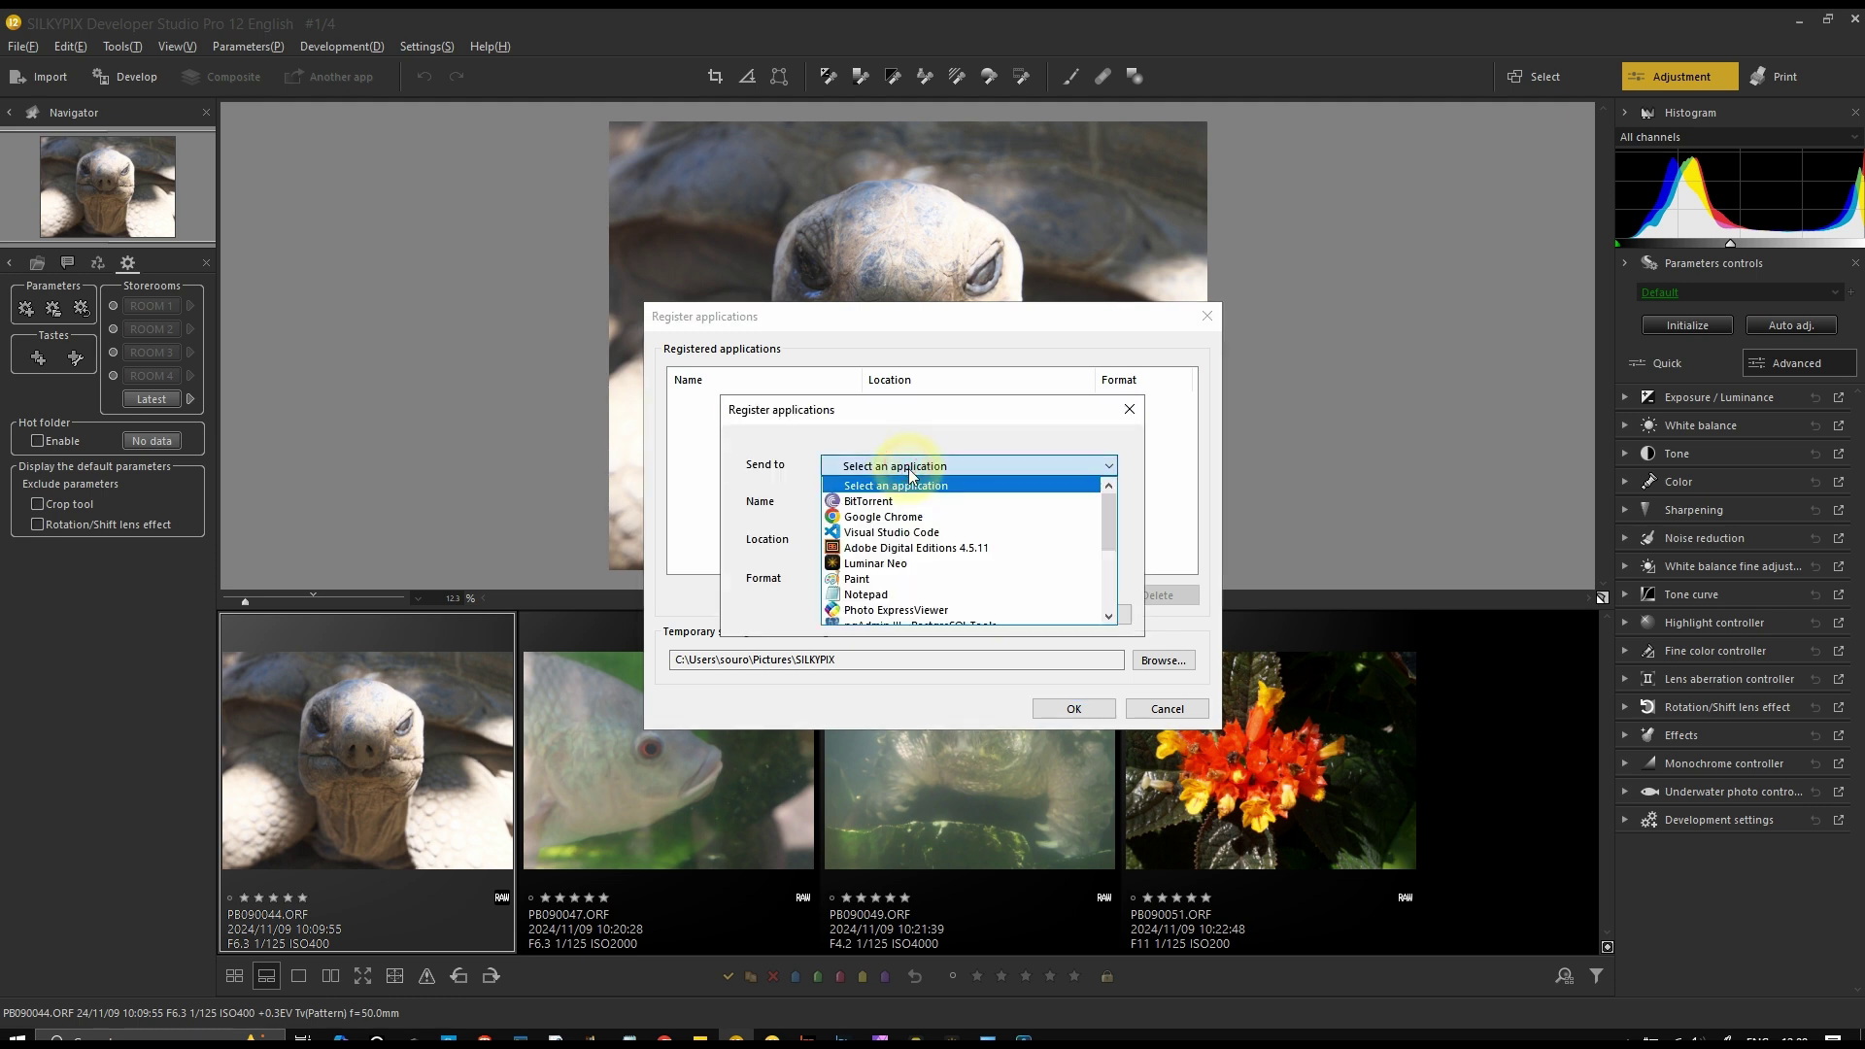
scroll(903, 561, down, 3)
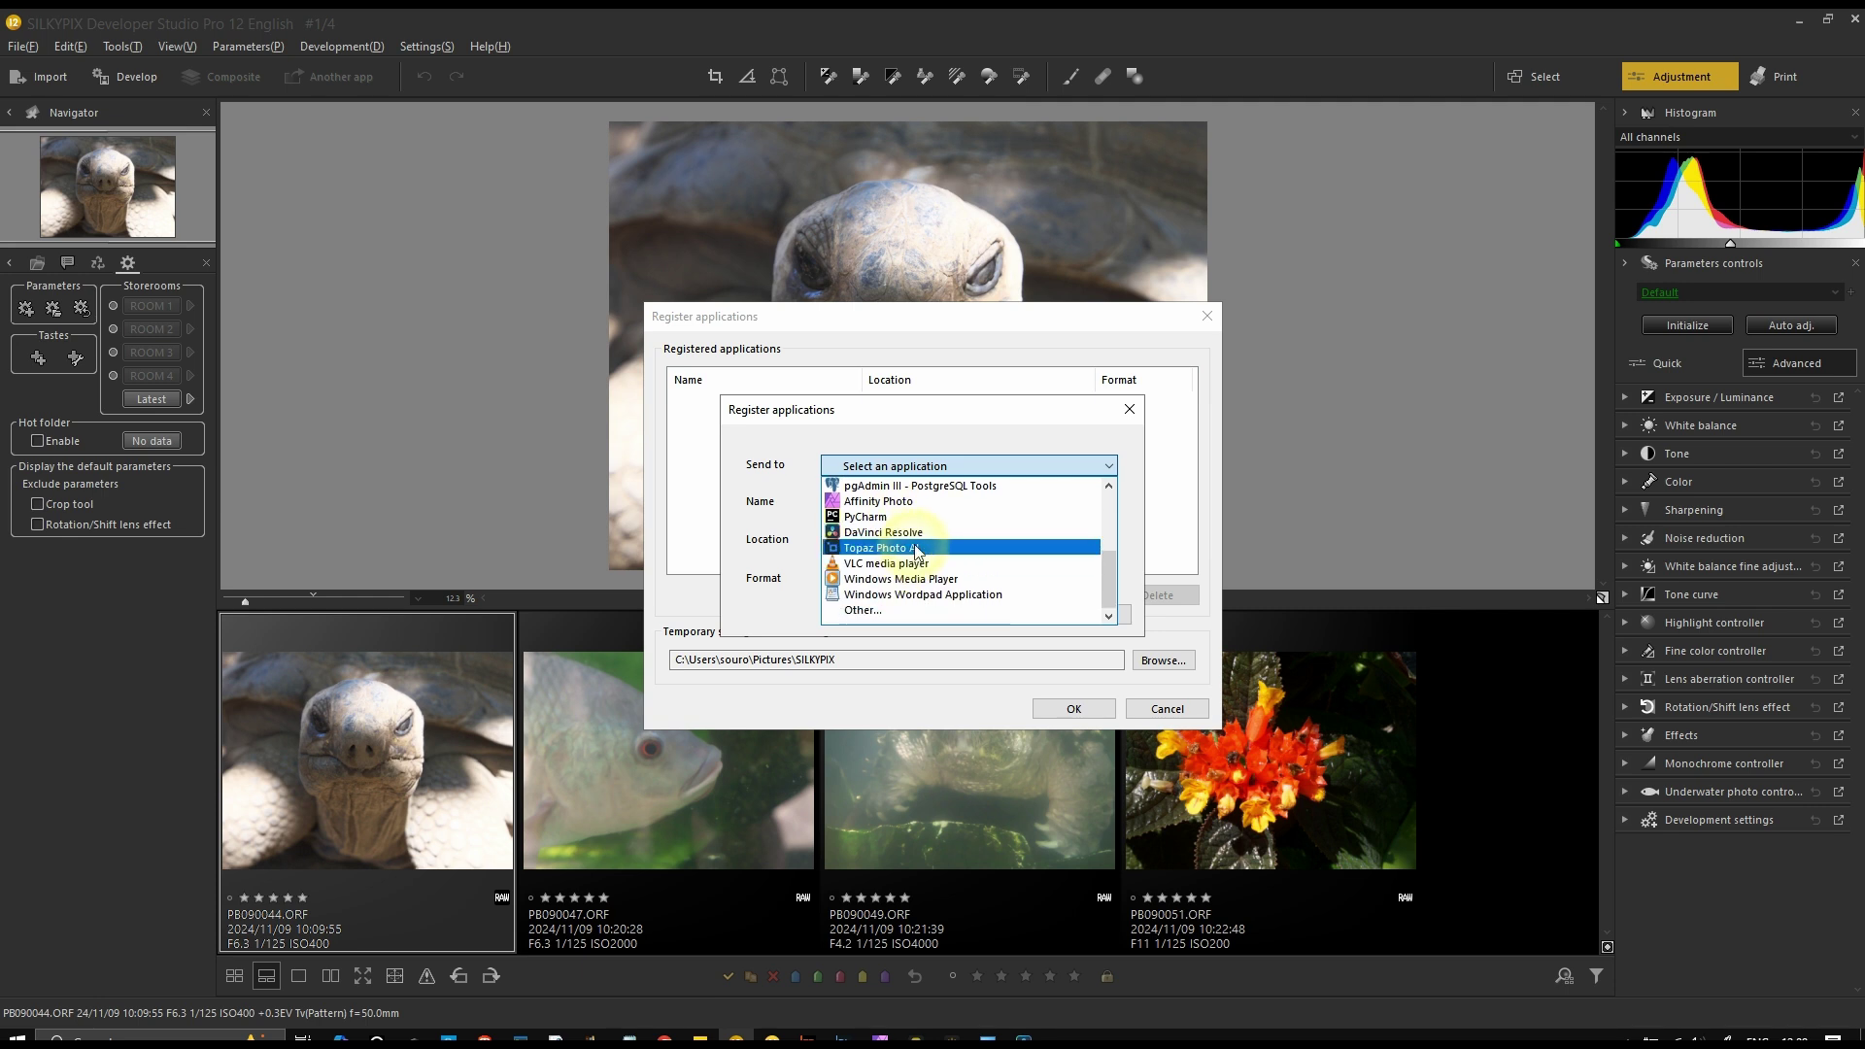
scroll(911, 564, up, 3)
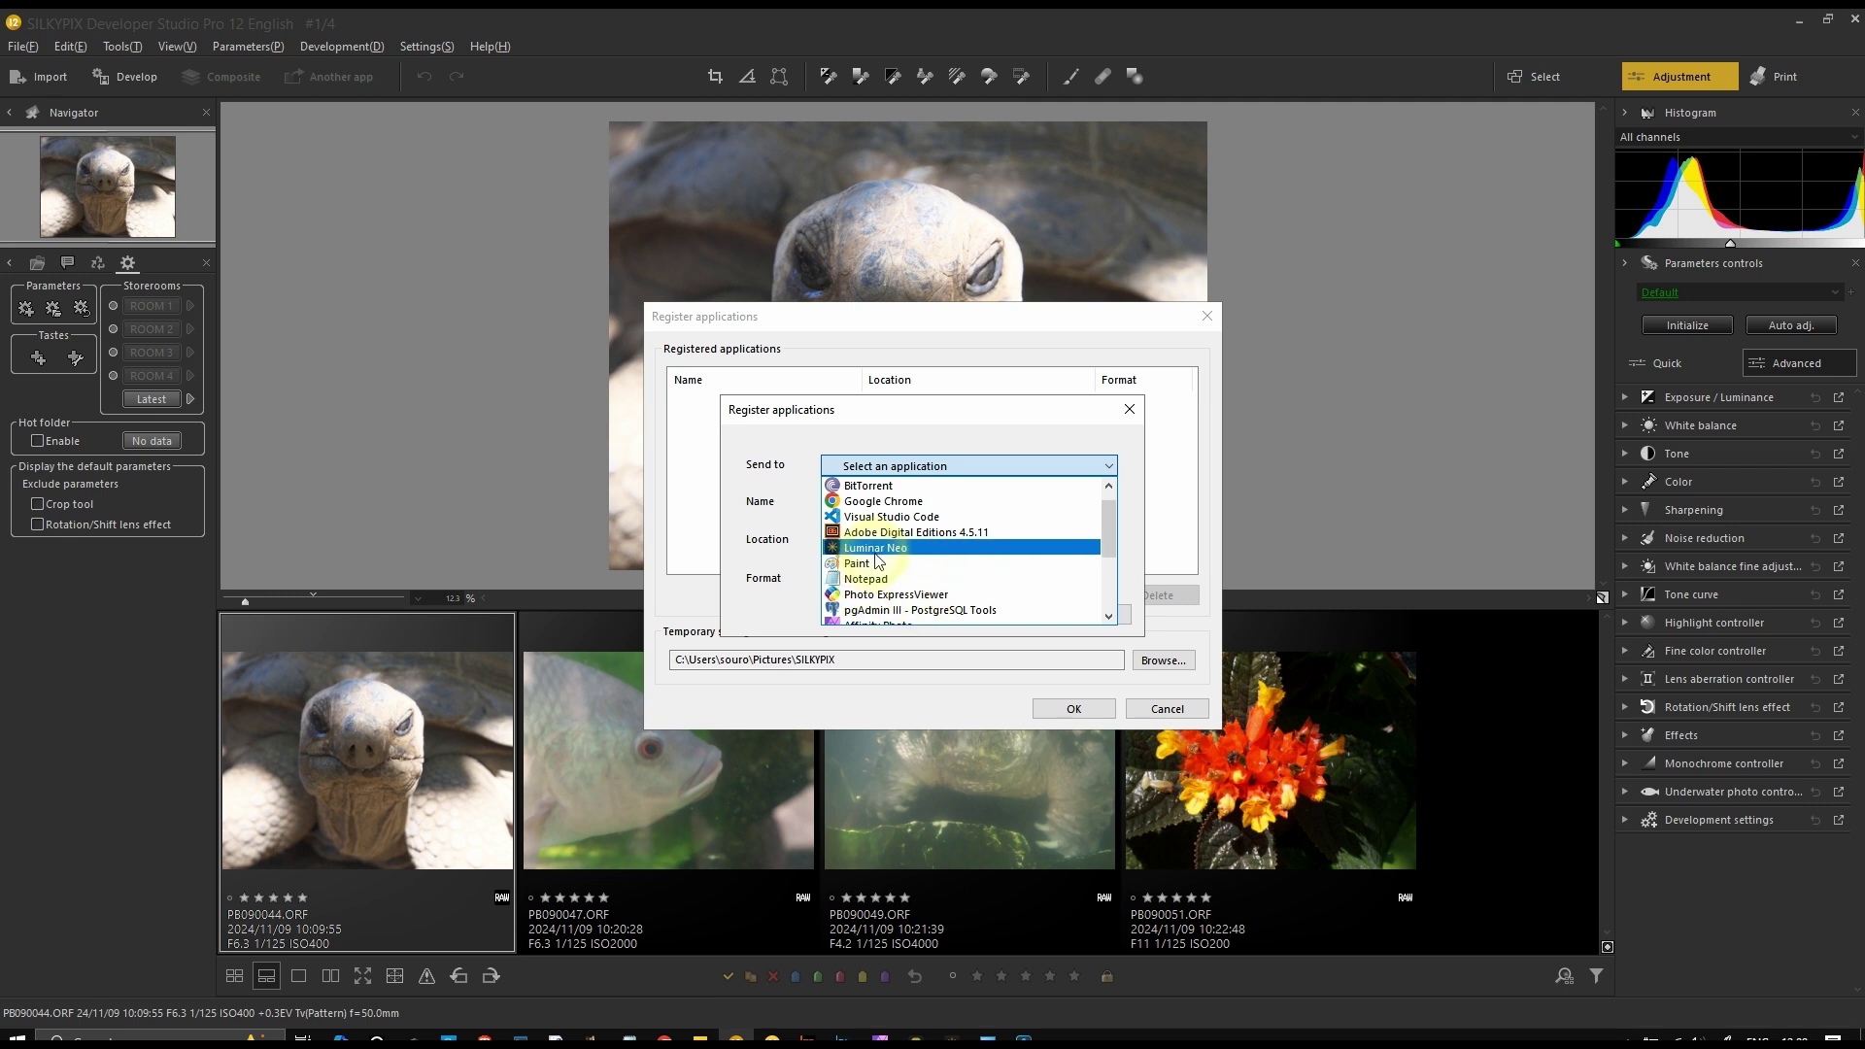
scroll(877, 560, down, 3)
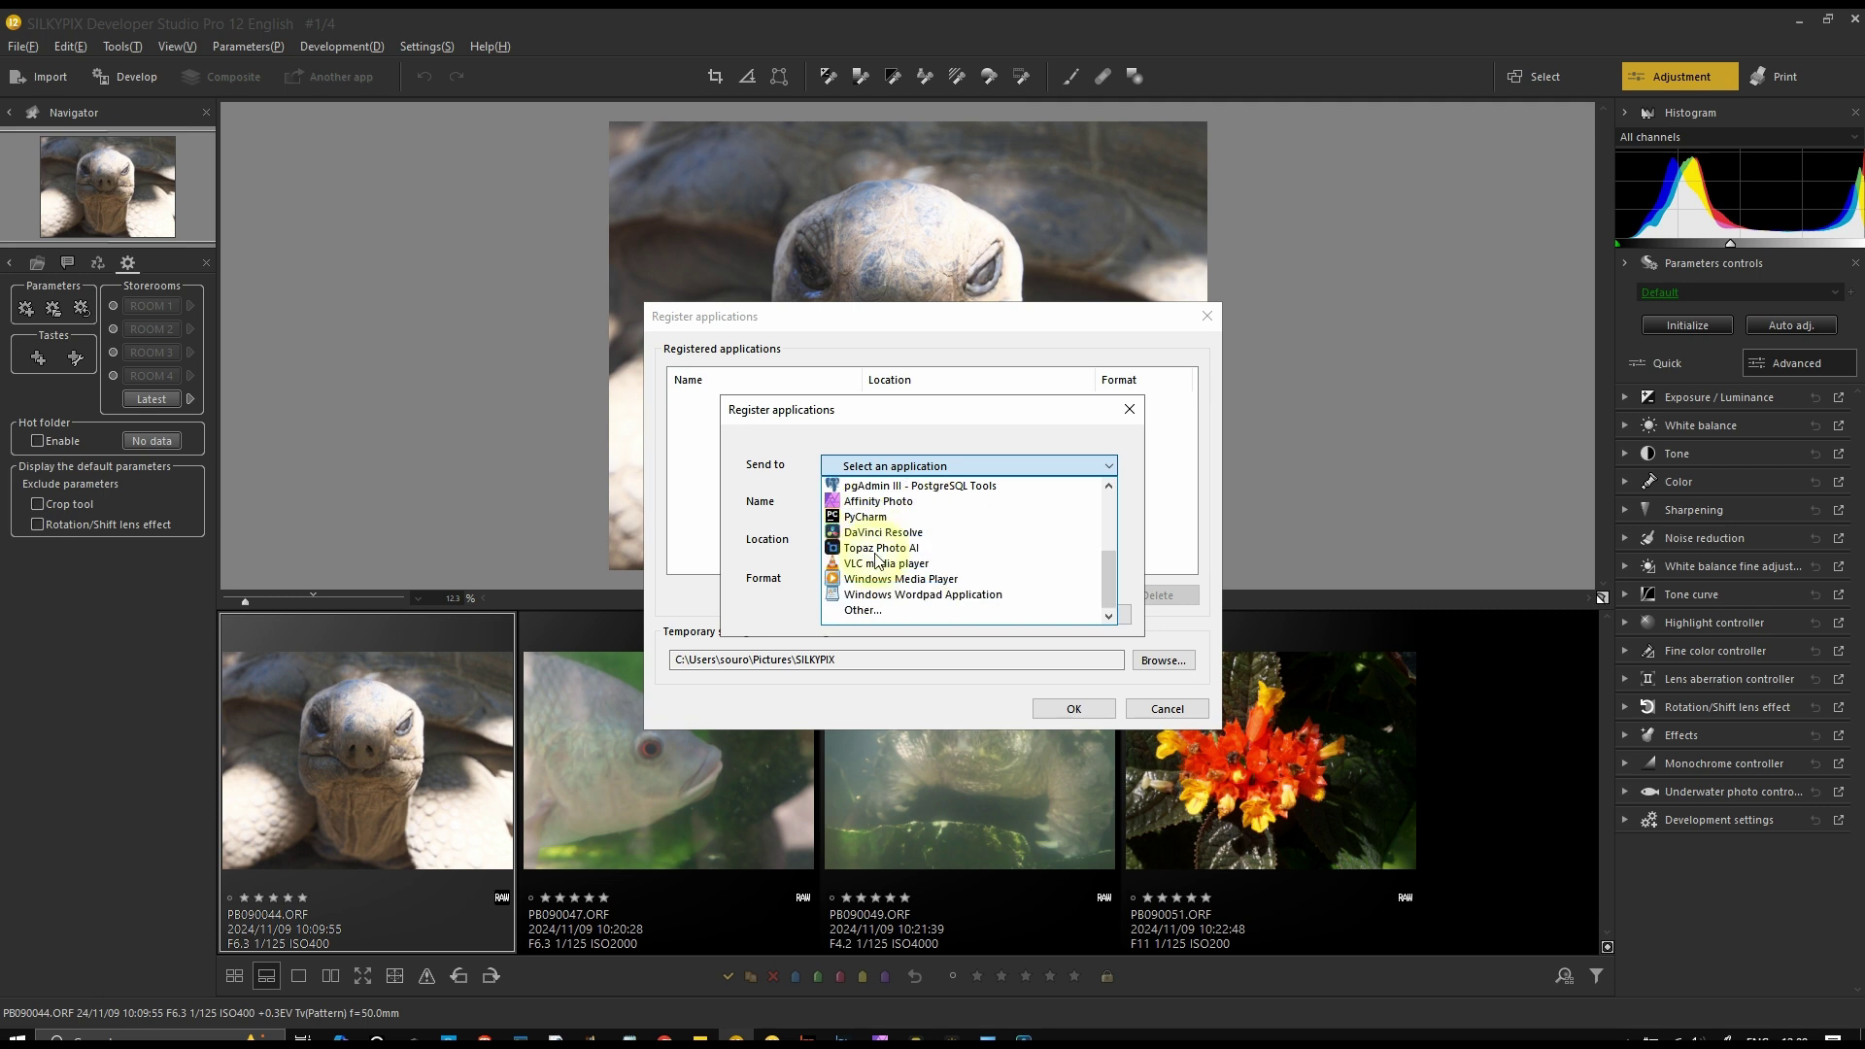
scroll(877, 560, up, 3)
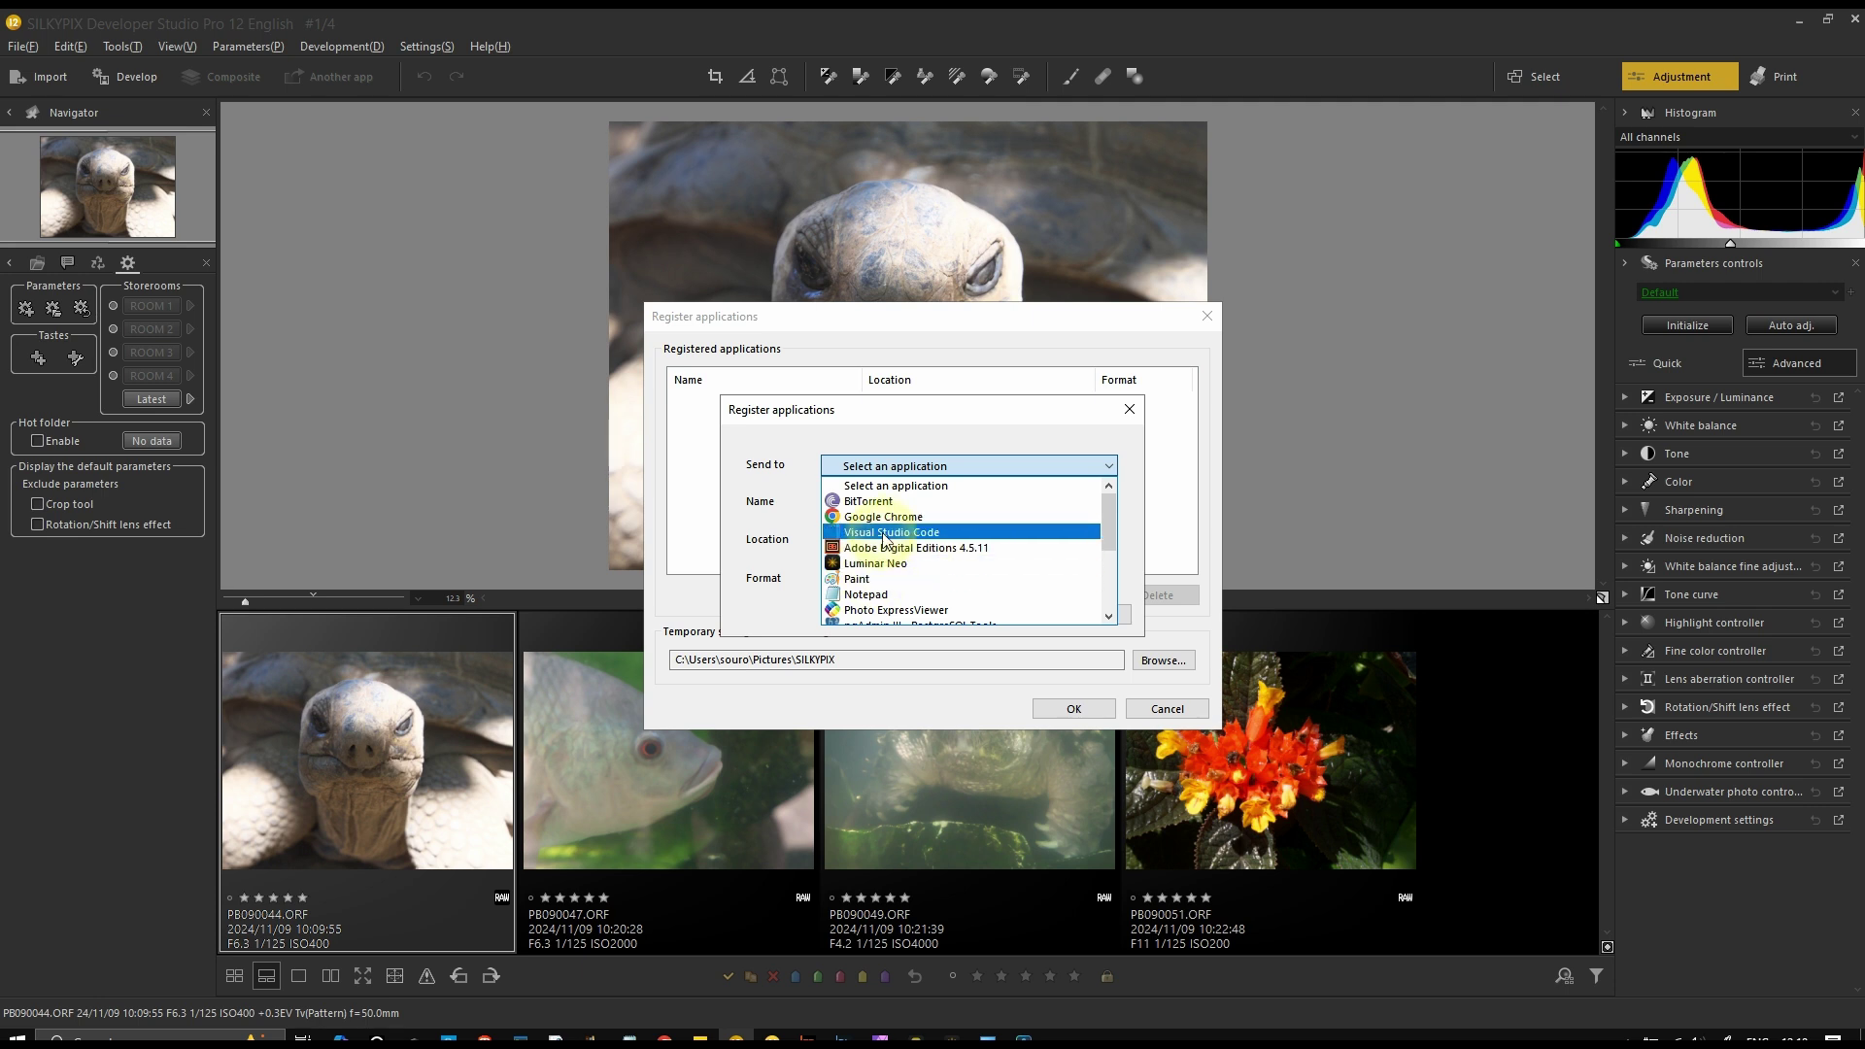
scroll(885, 540, down, 3)
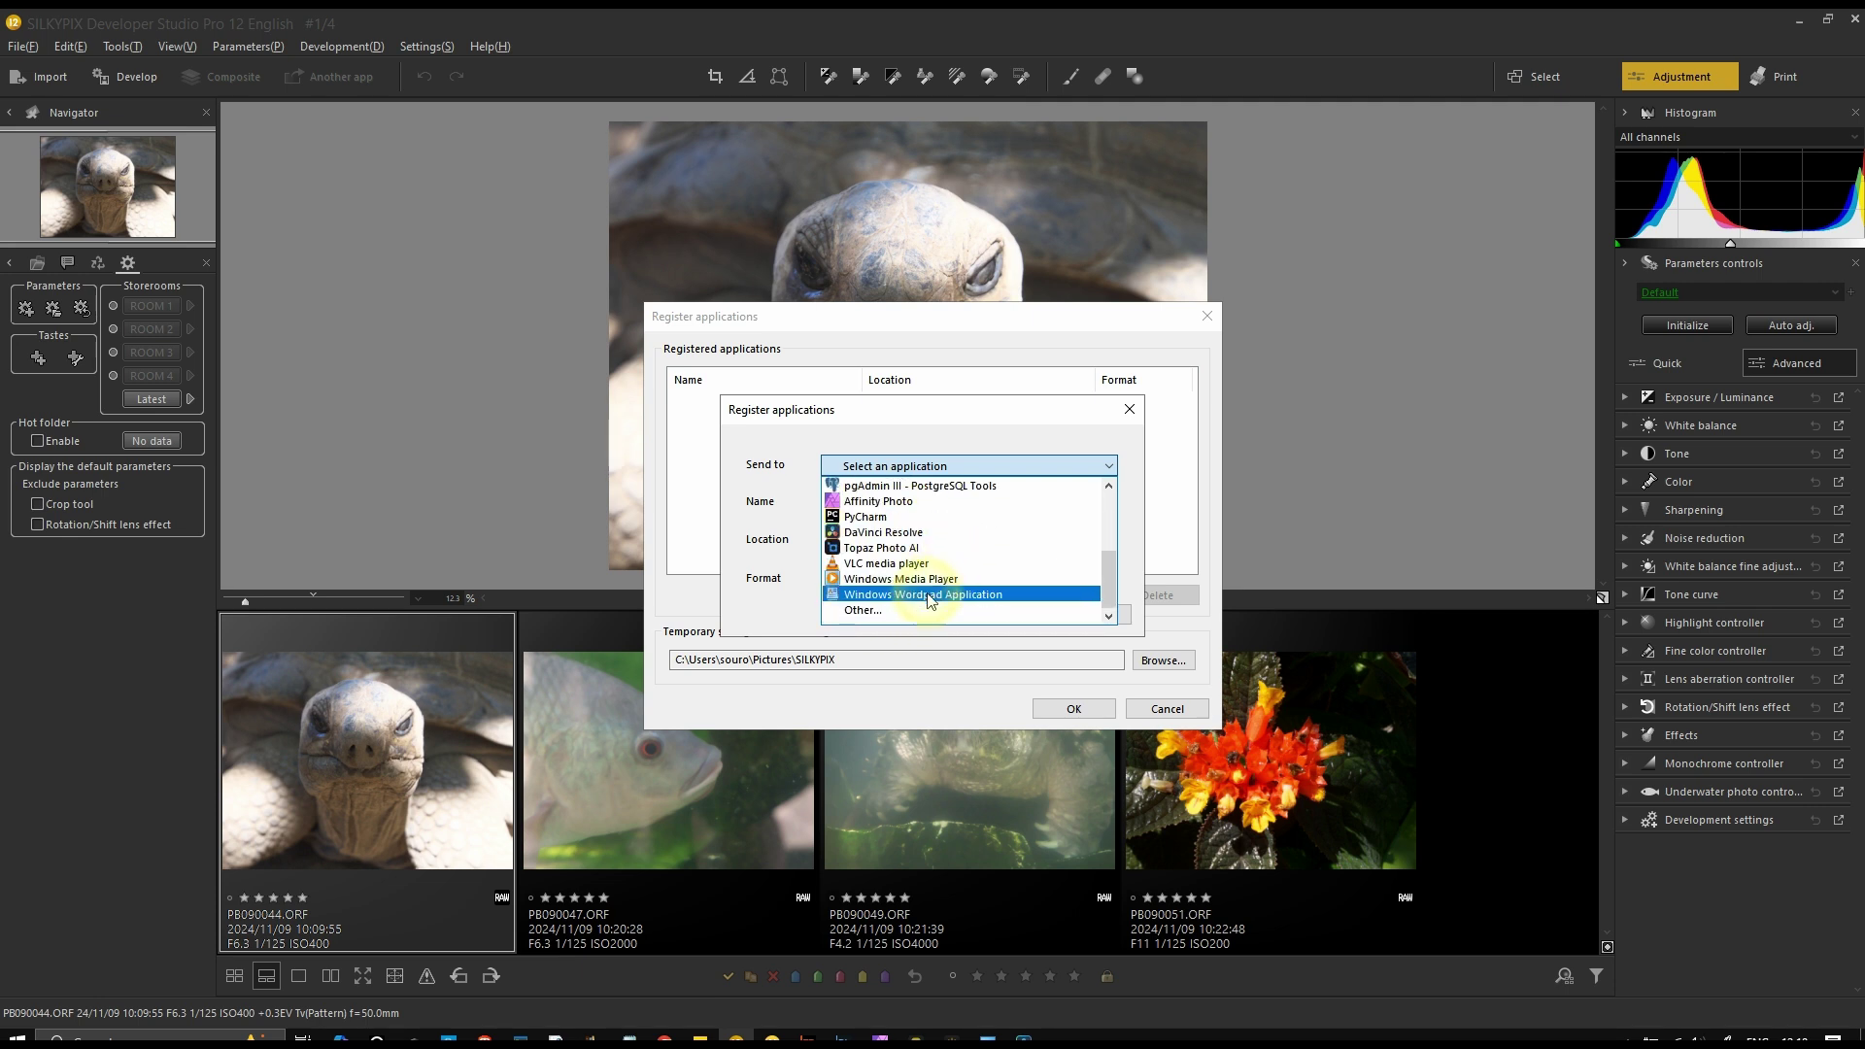
Choose an unlisted application by picking Nik 7 Silver Efex.exe from Program Files\DxO\Nik Collection 7\bin
click(901, 614)
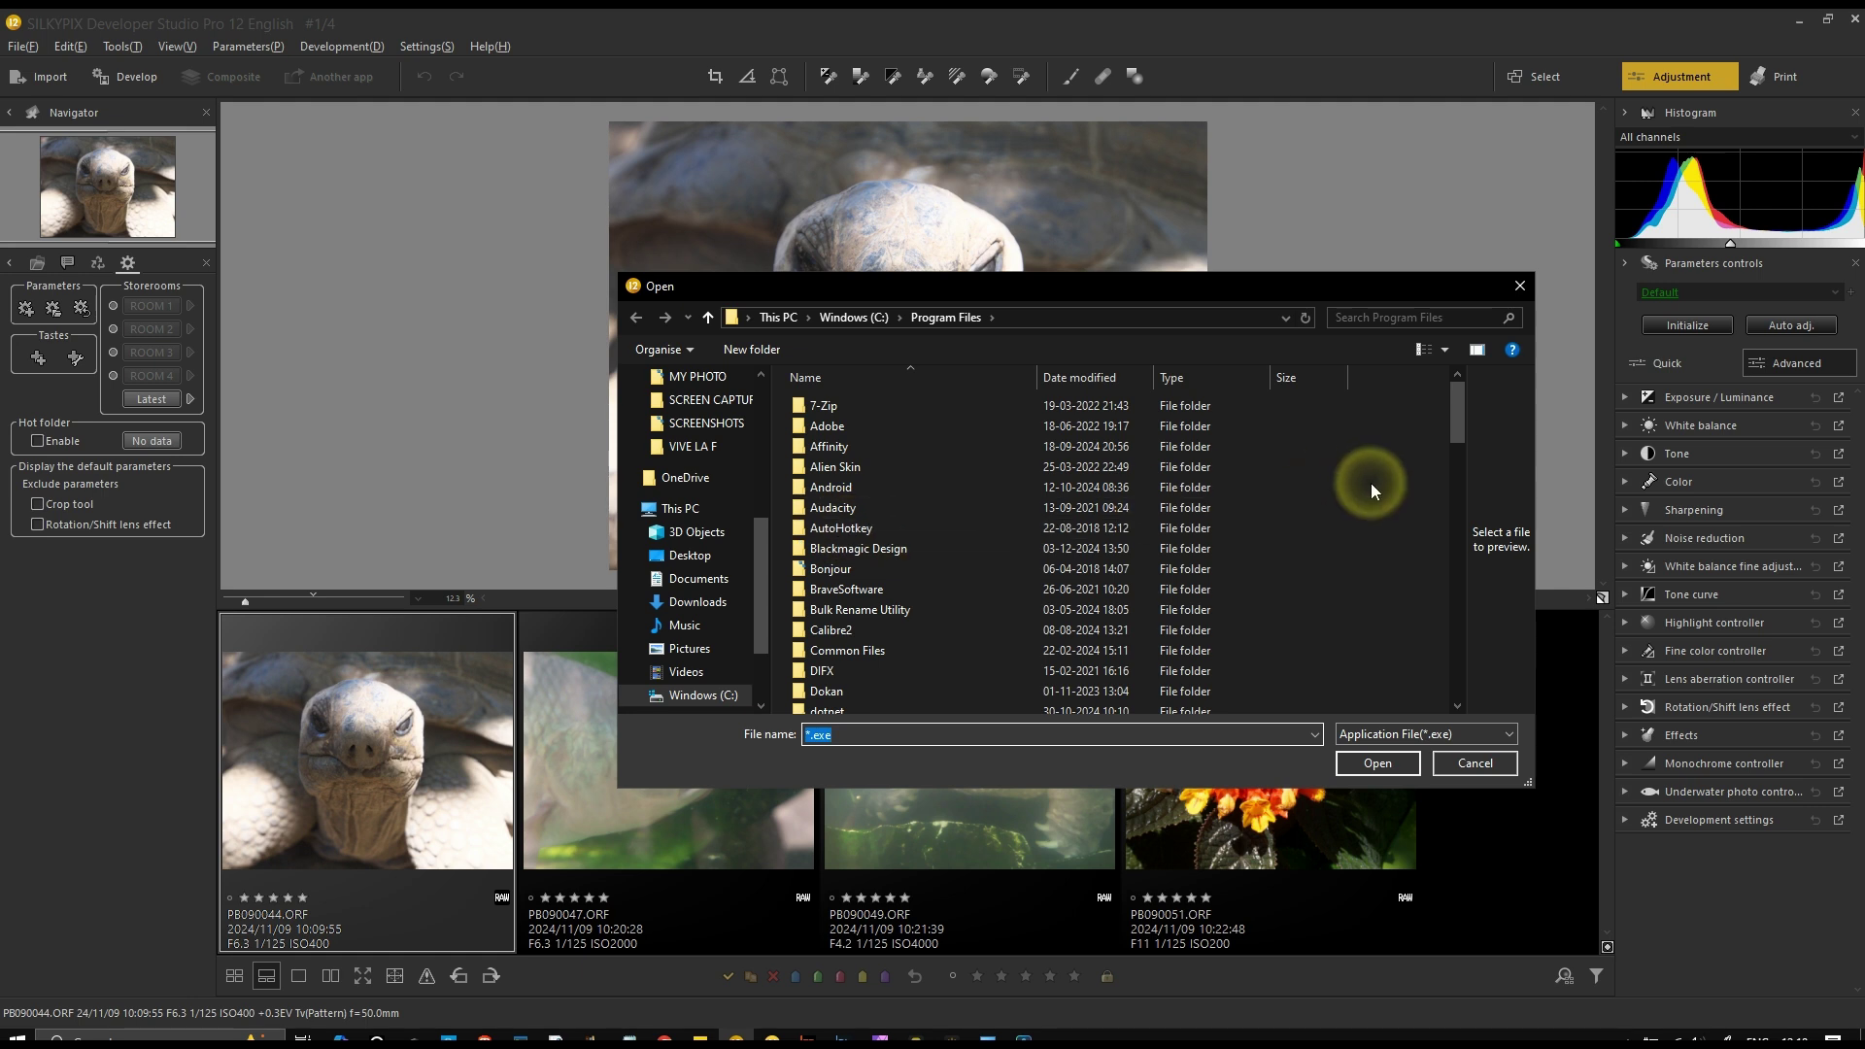
drag(1454, 428, 1459, 475)
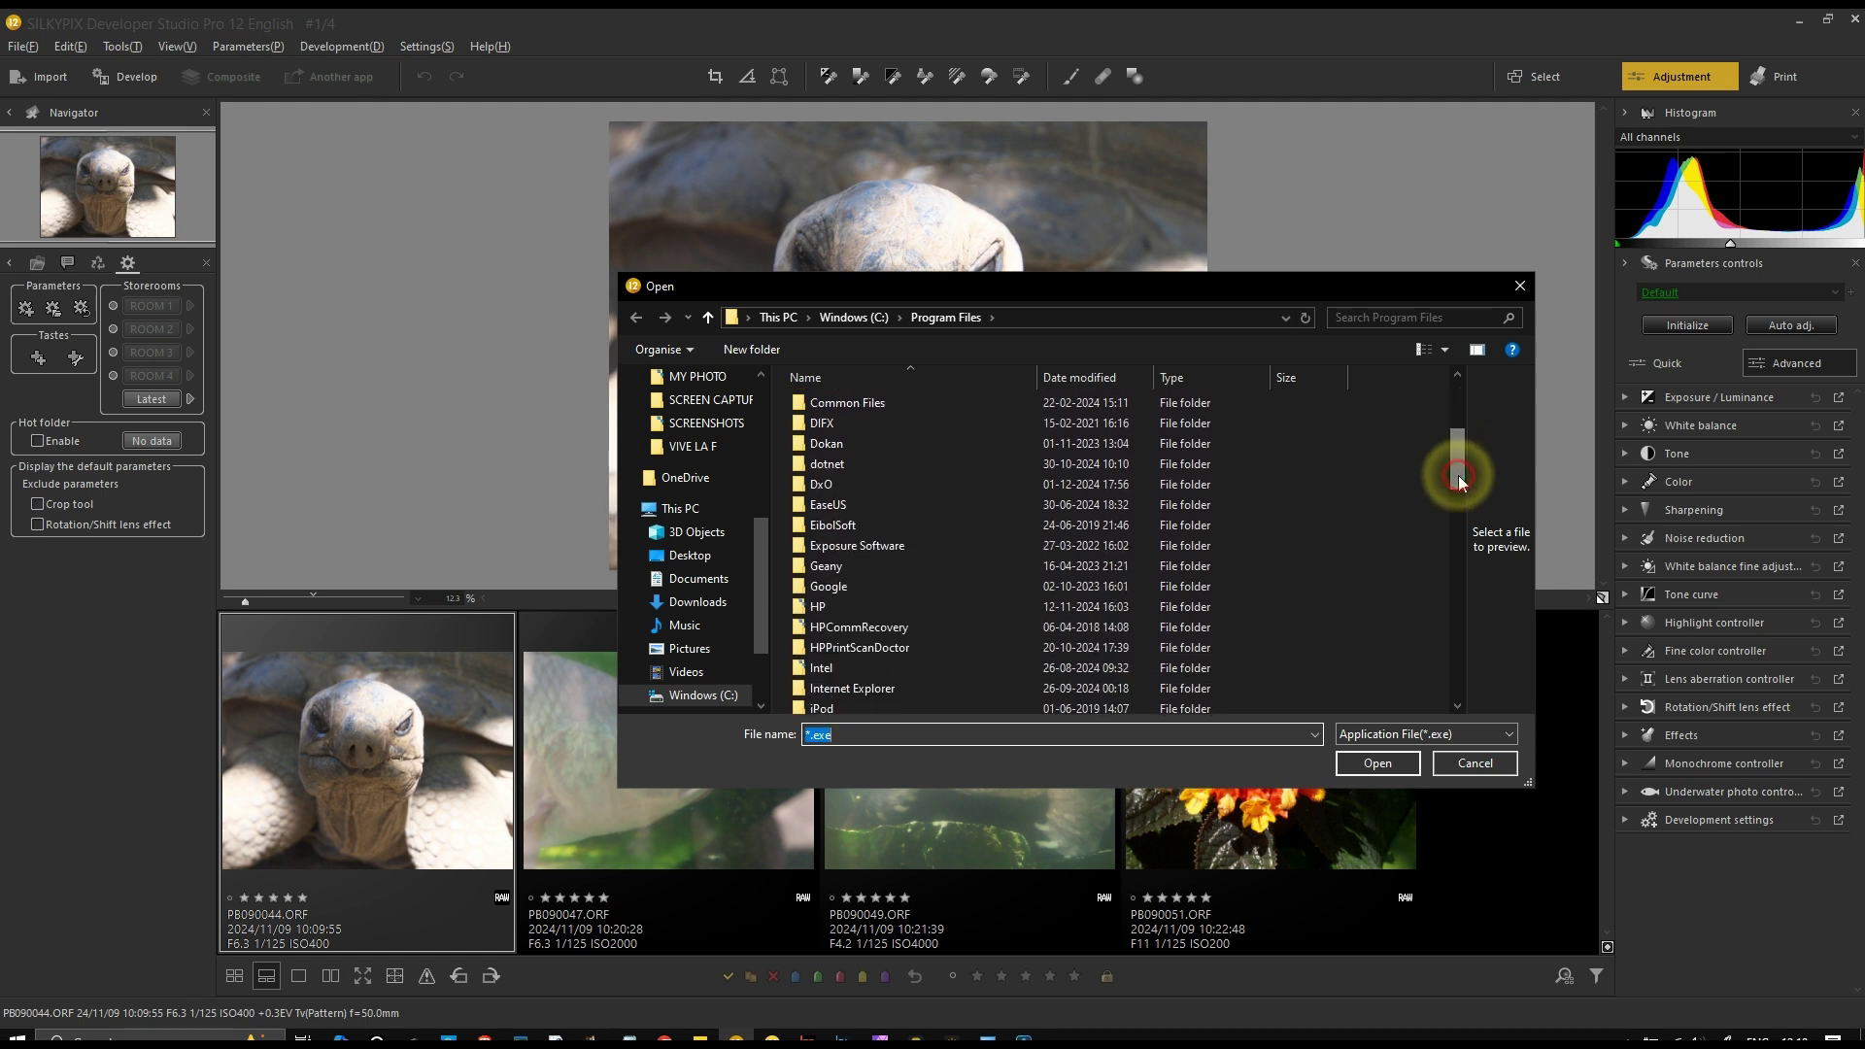
double_click(975, 492)
double_click(865, 449)
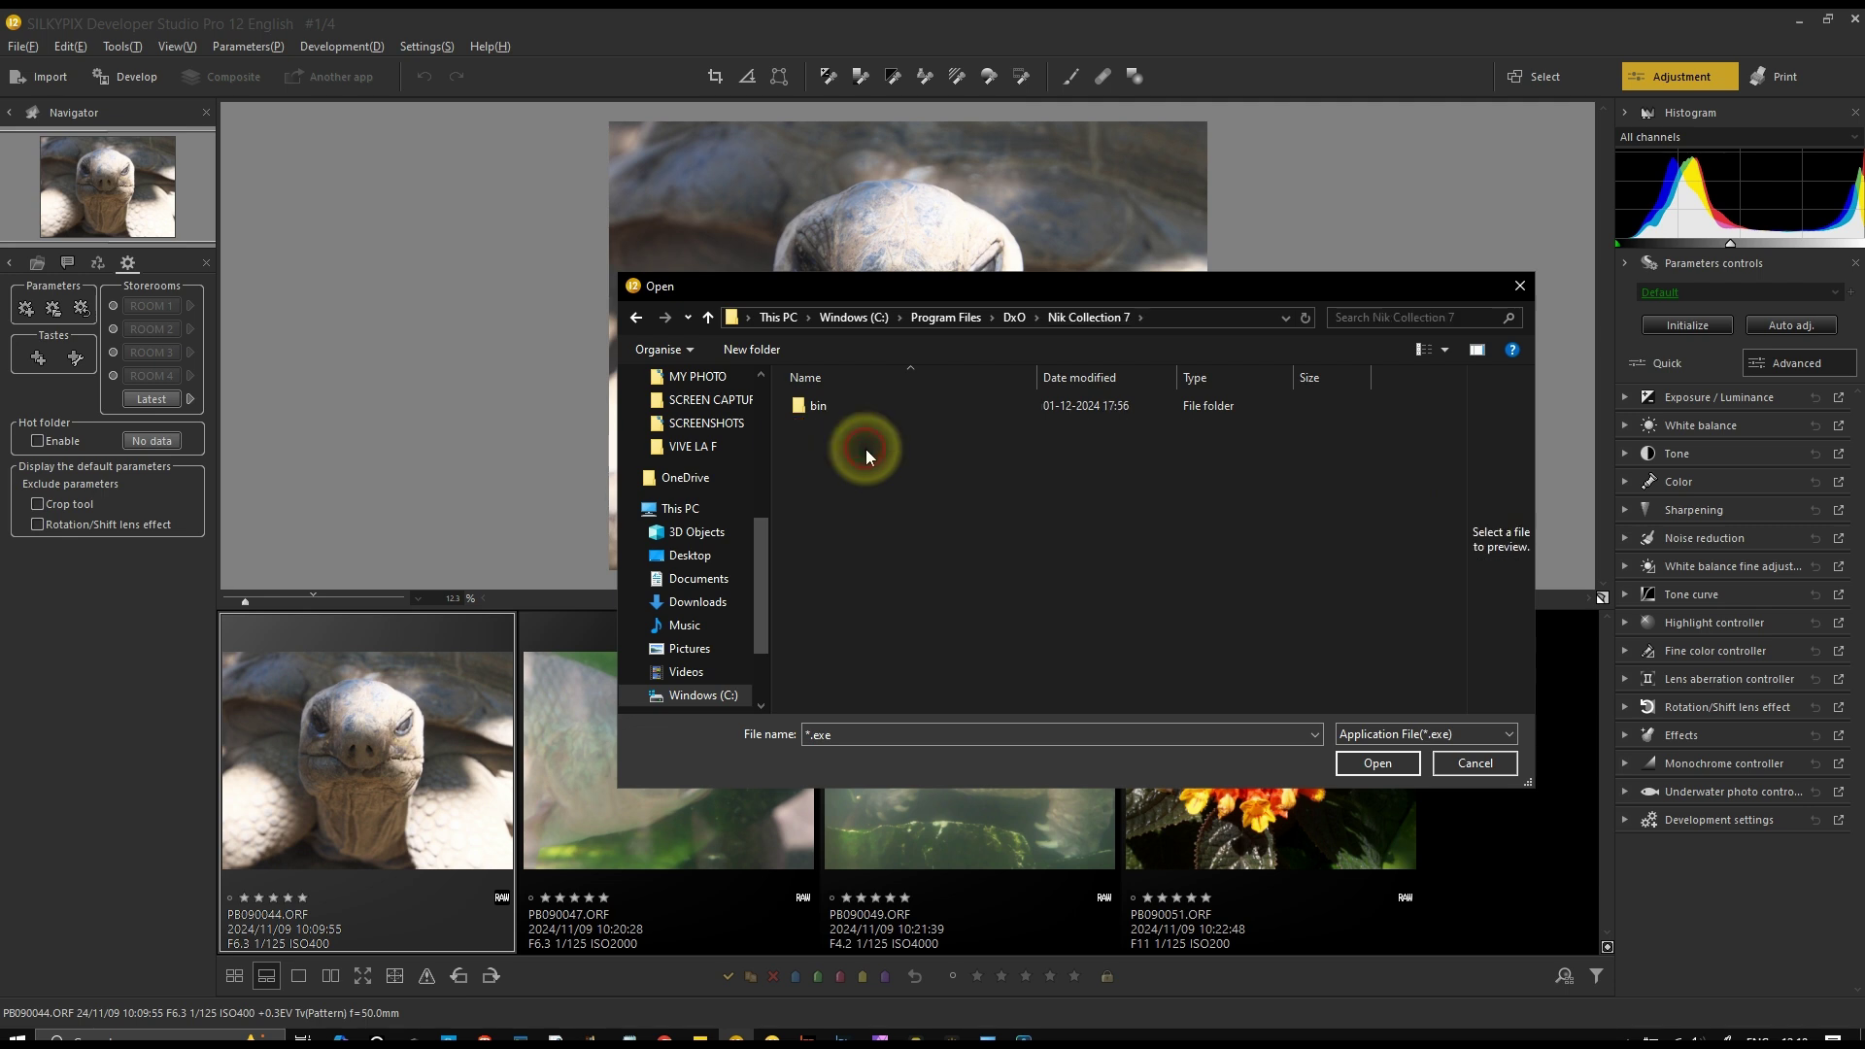
double_click(836, 411)
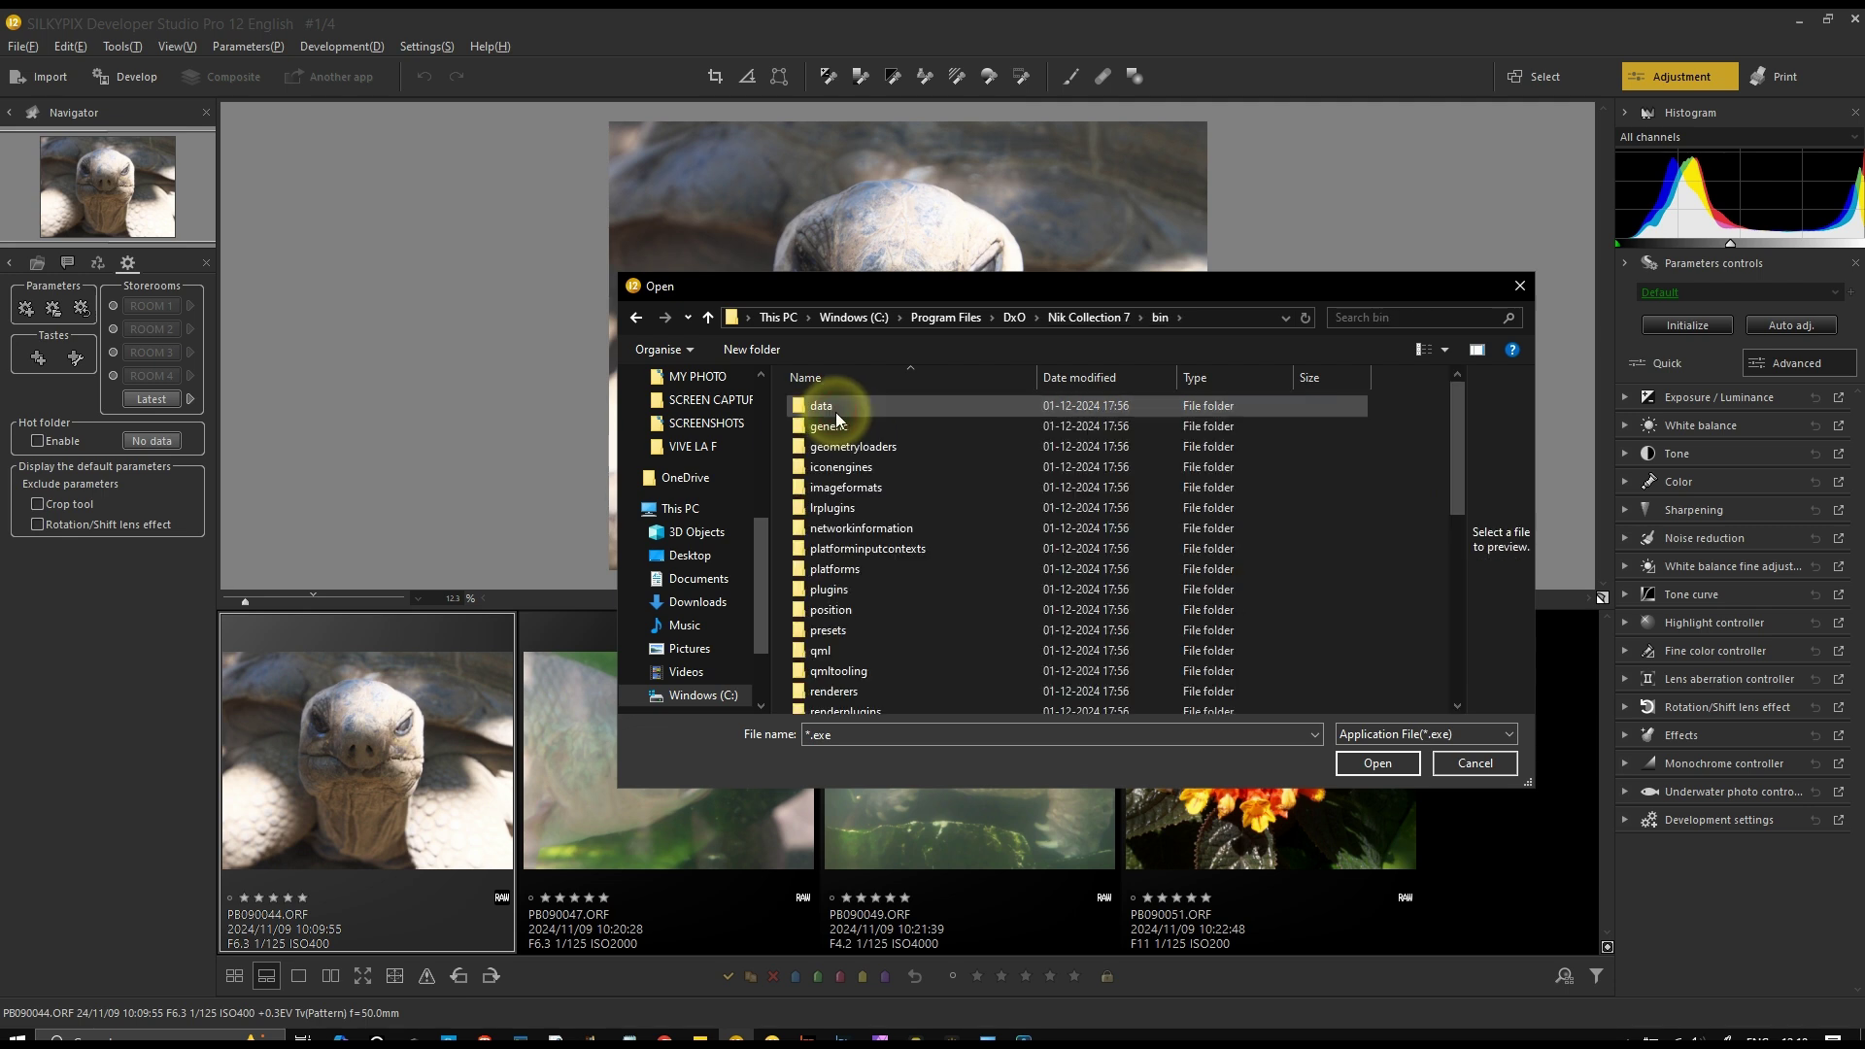
scroll(868, 516, down, 6)
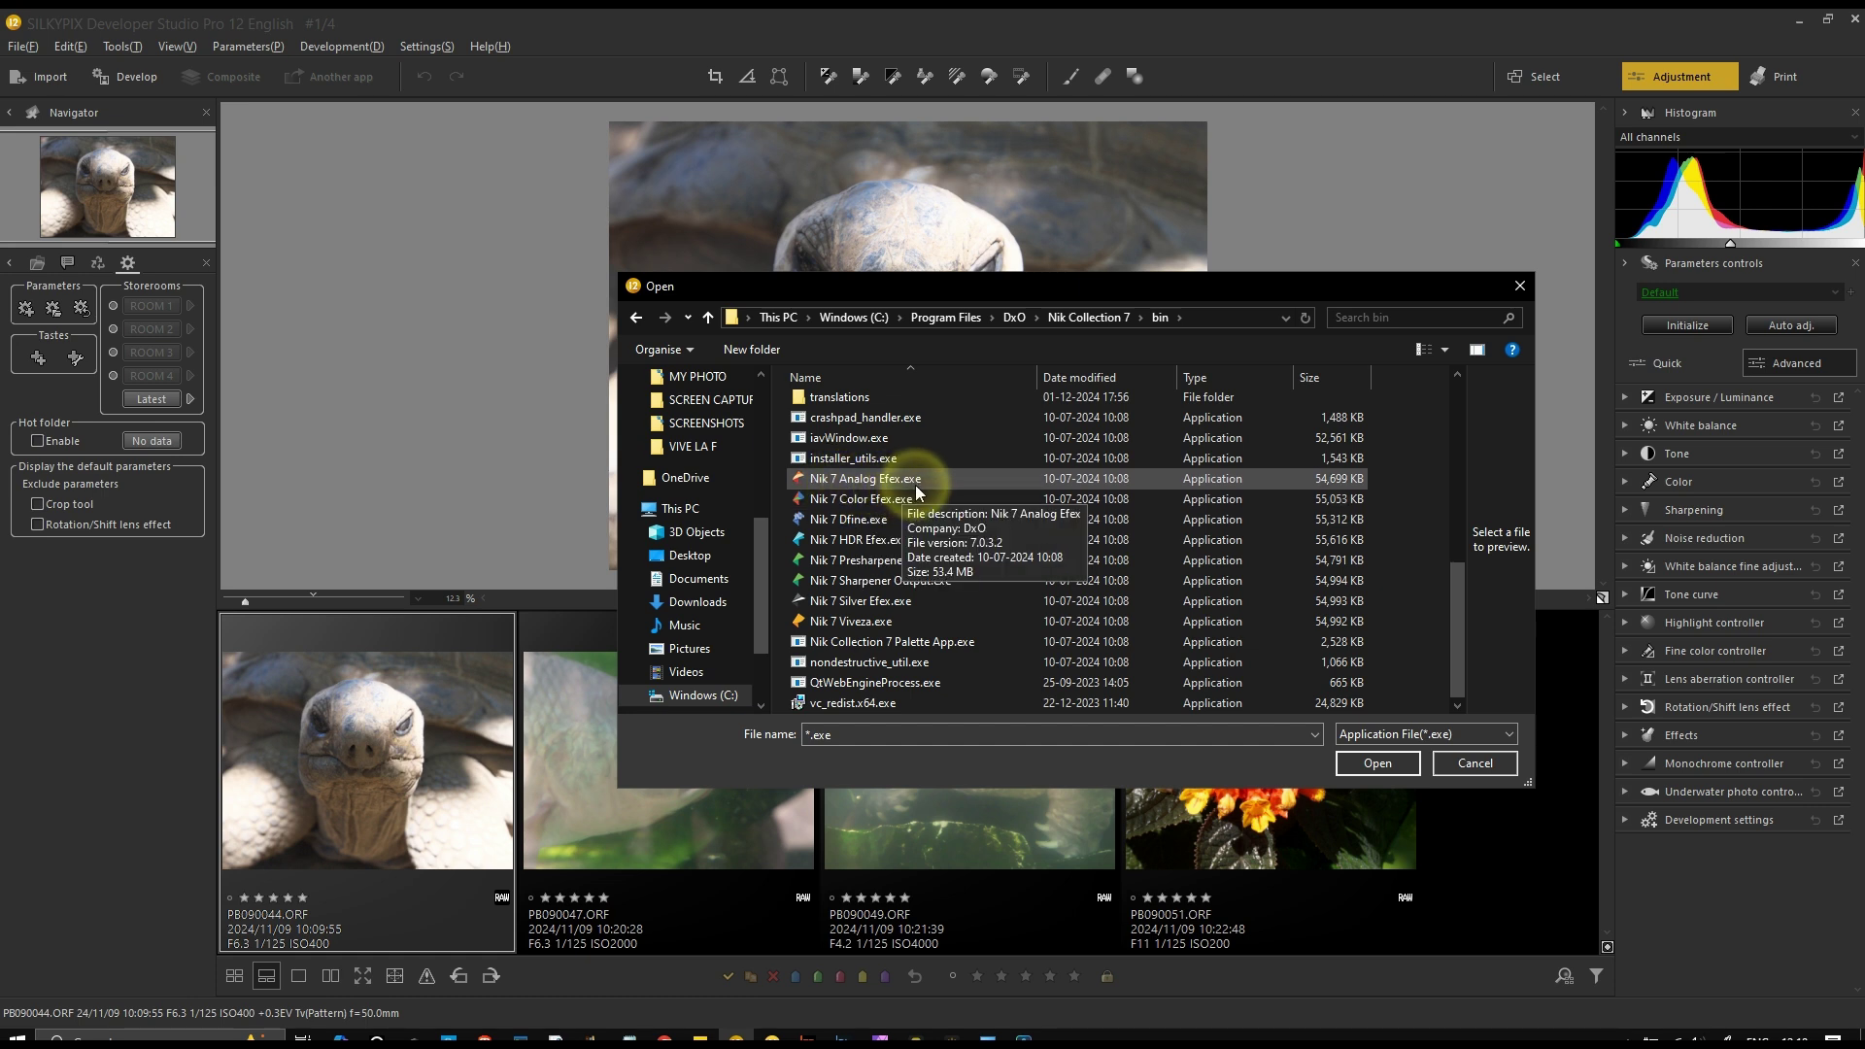
click(887, 600)
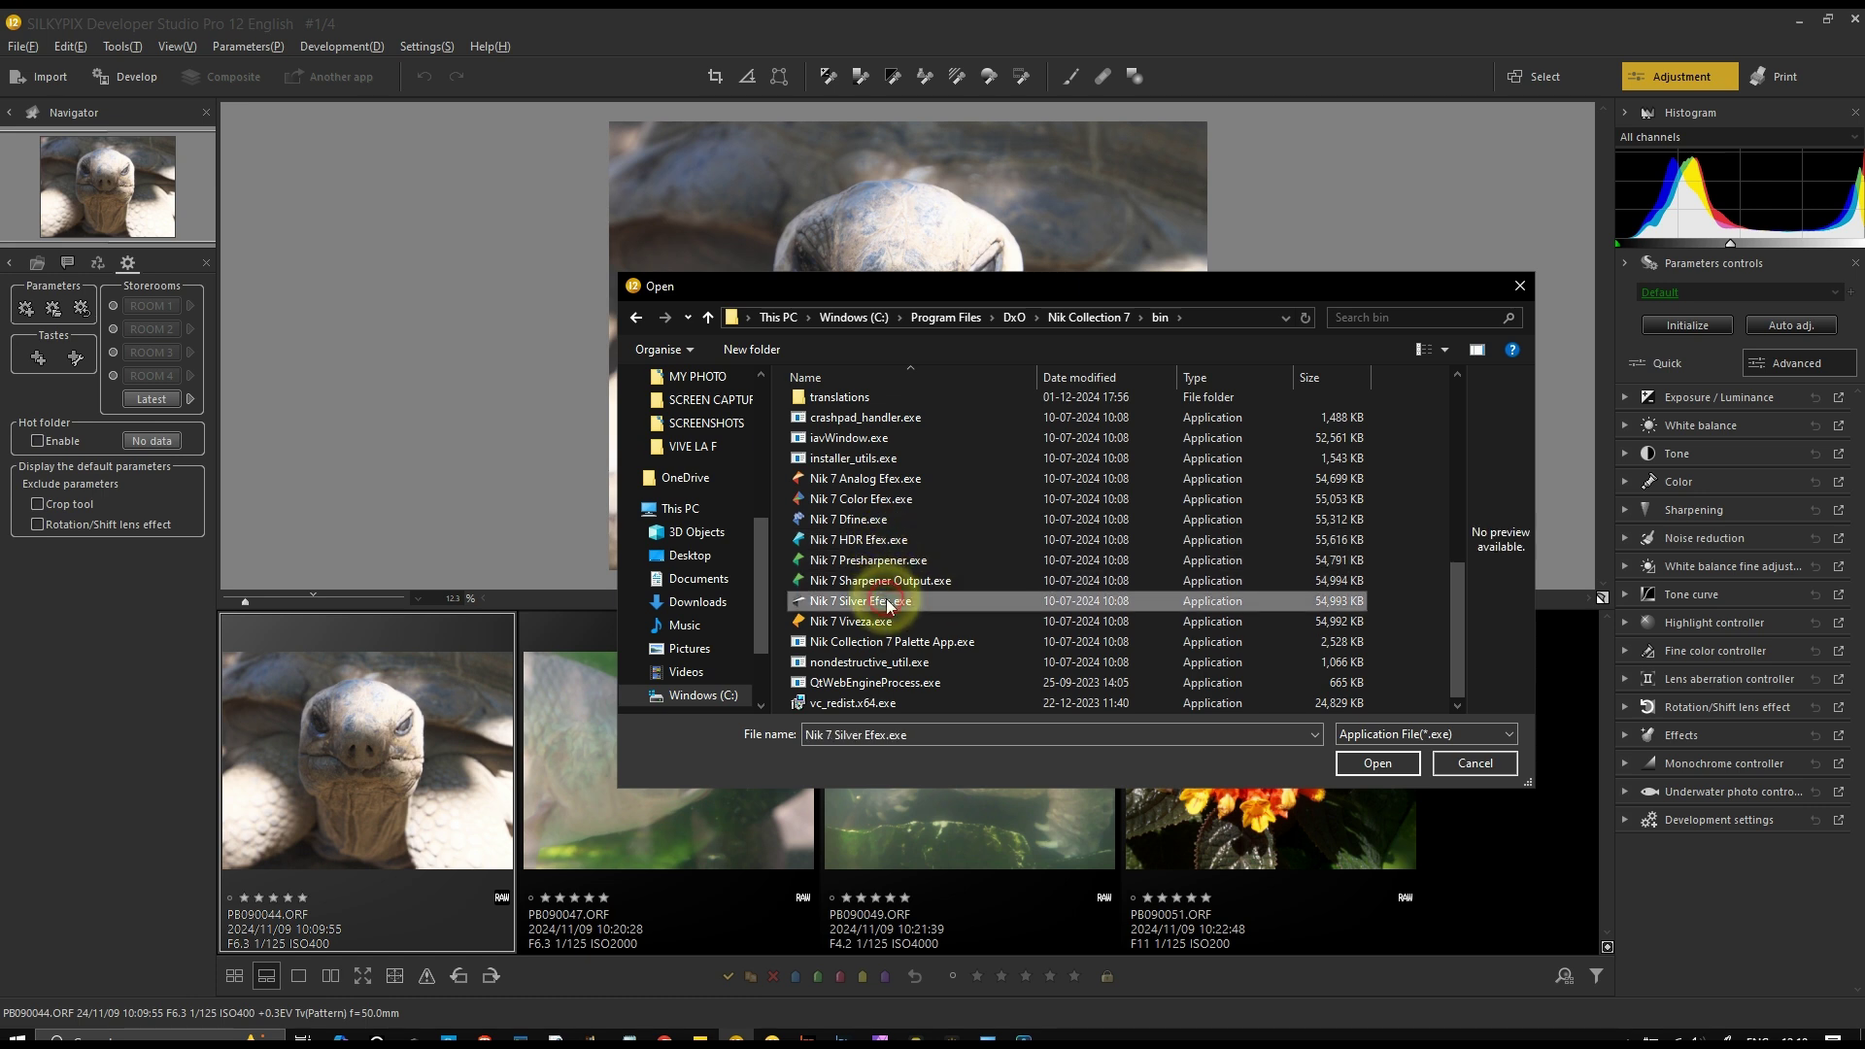
click(1377, 764)
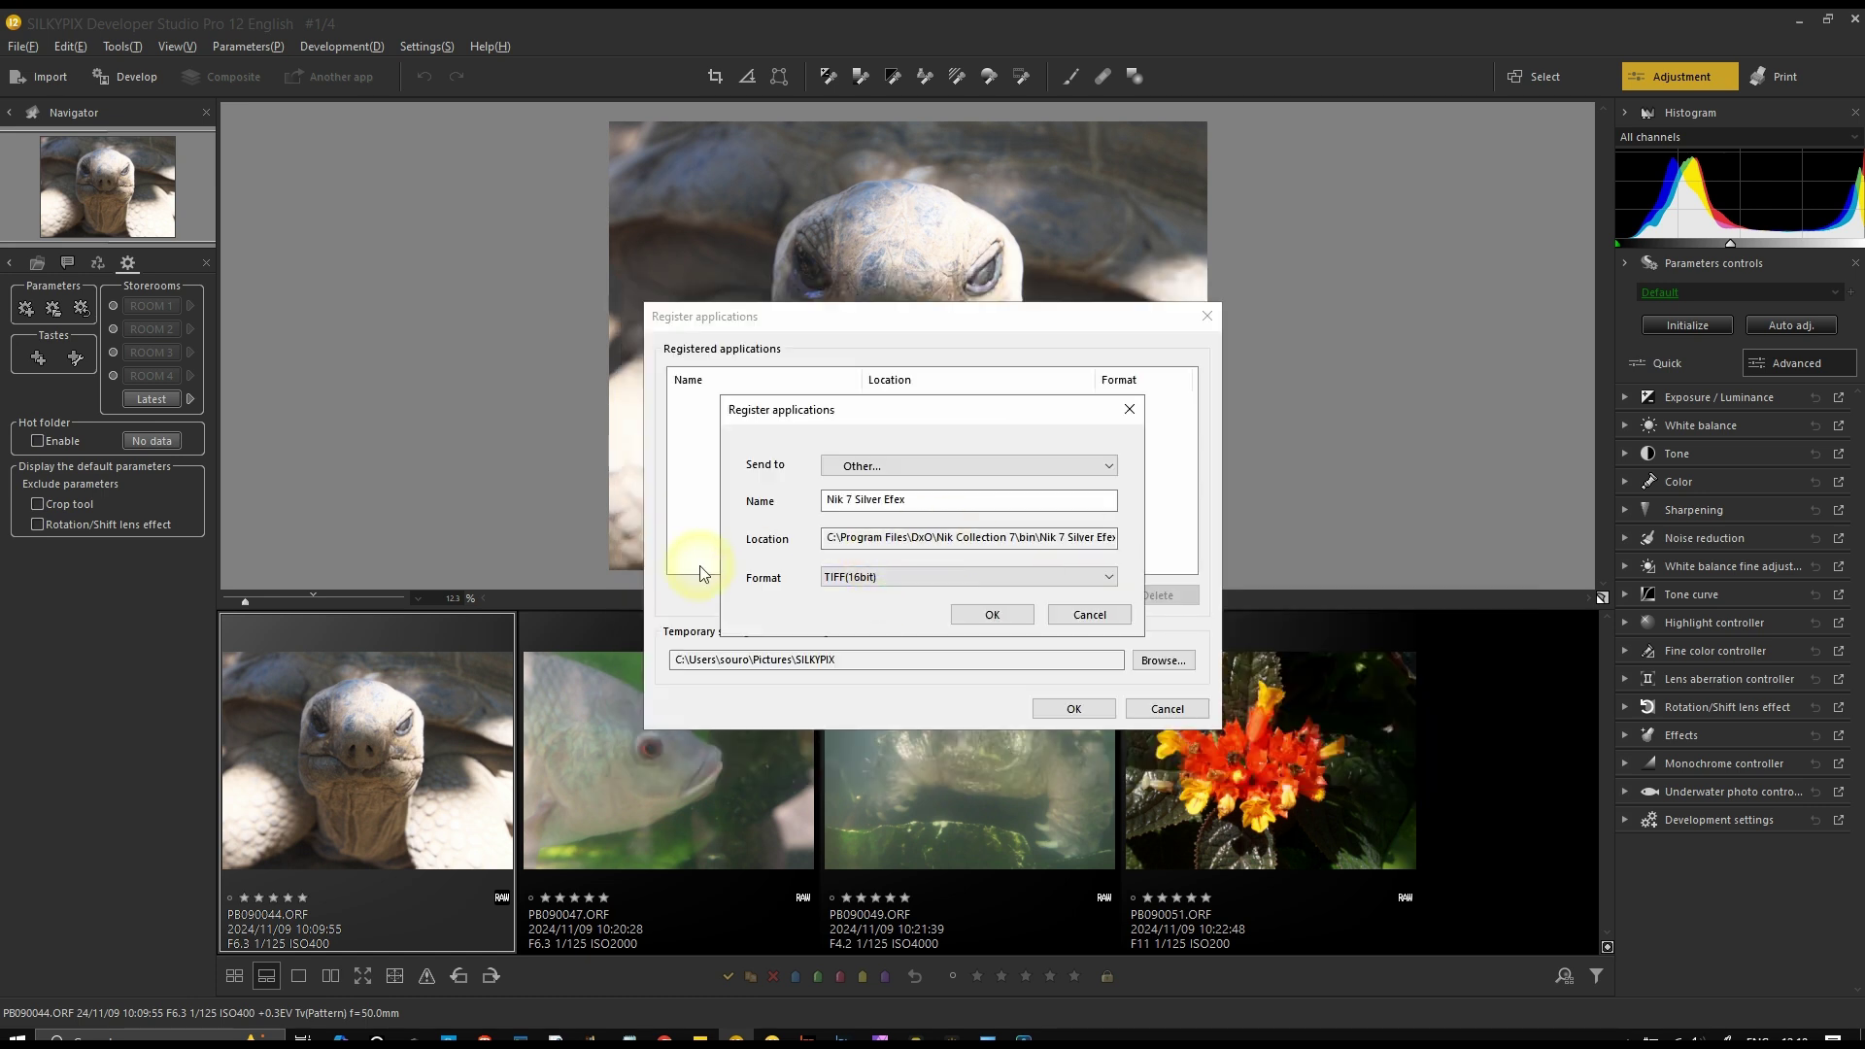
Set the format for images sent to Nik 7 Silver Efex to JPEG and add the application
click(891, 577)
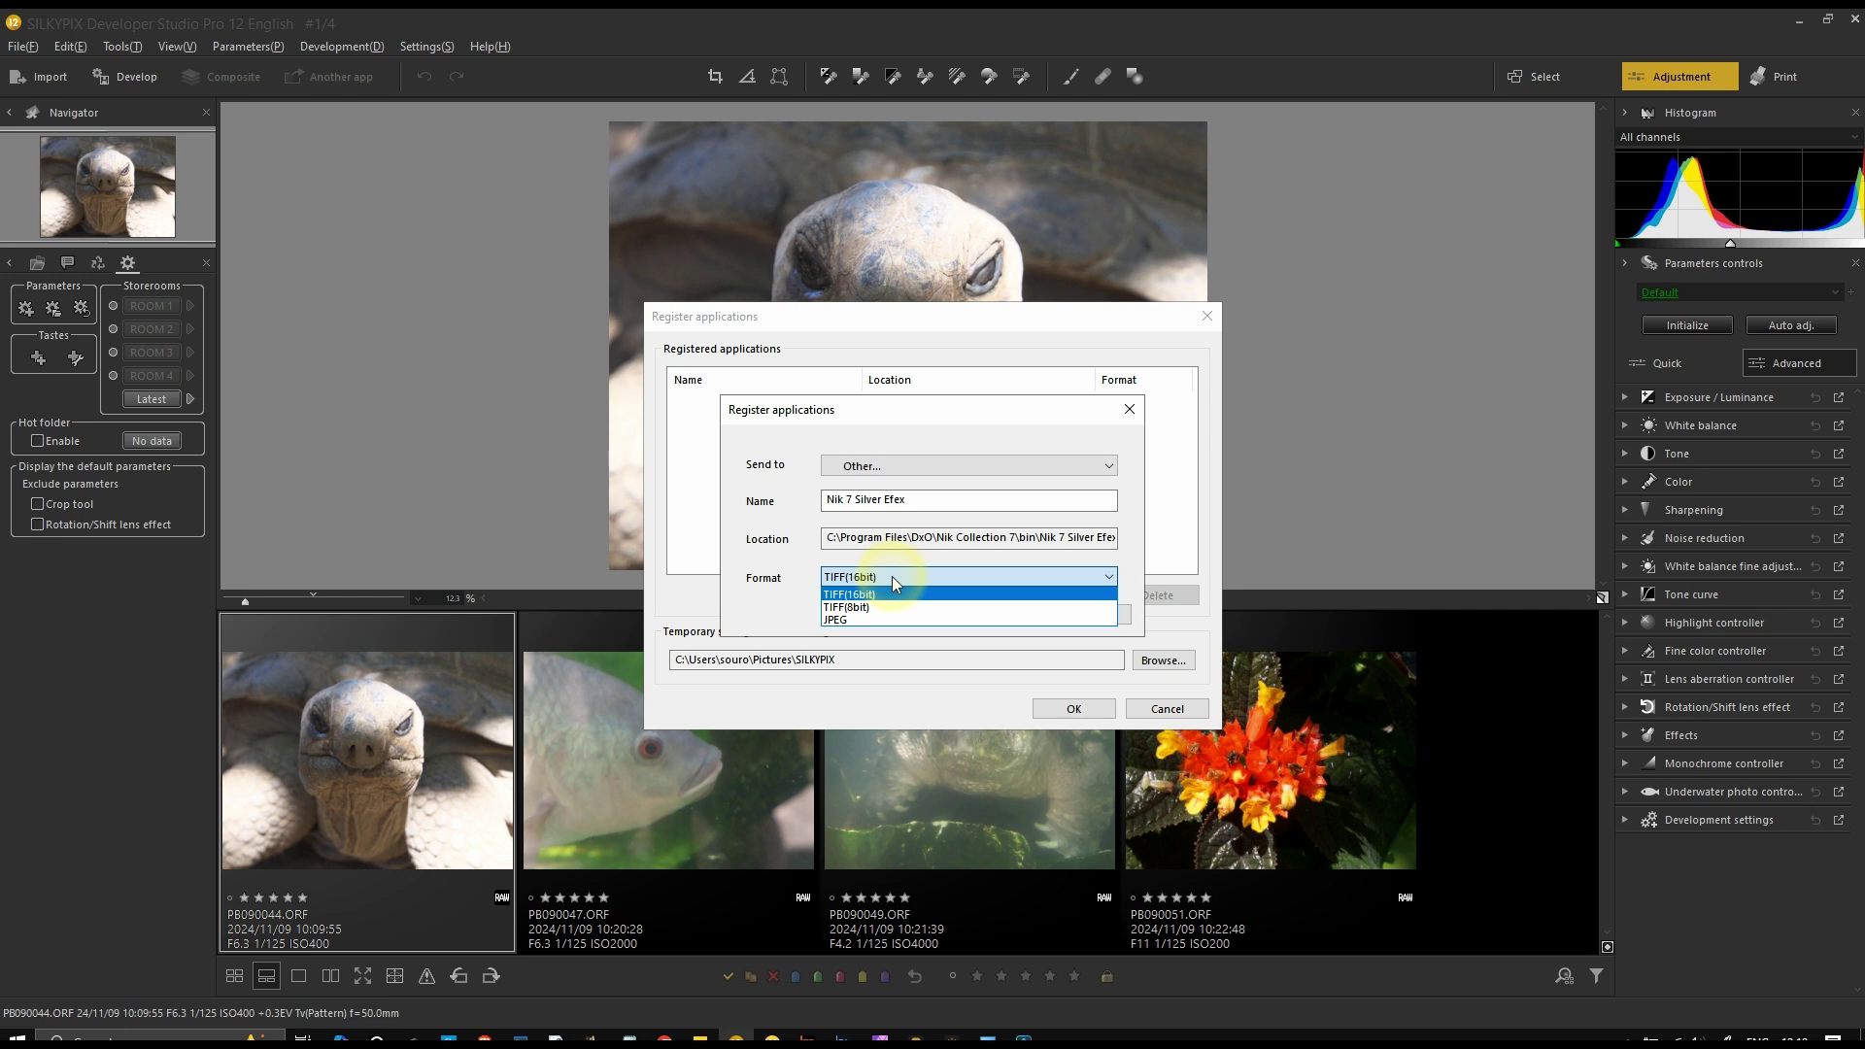
click(894, 615)
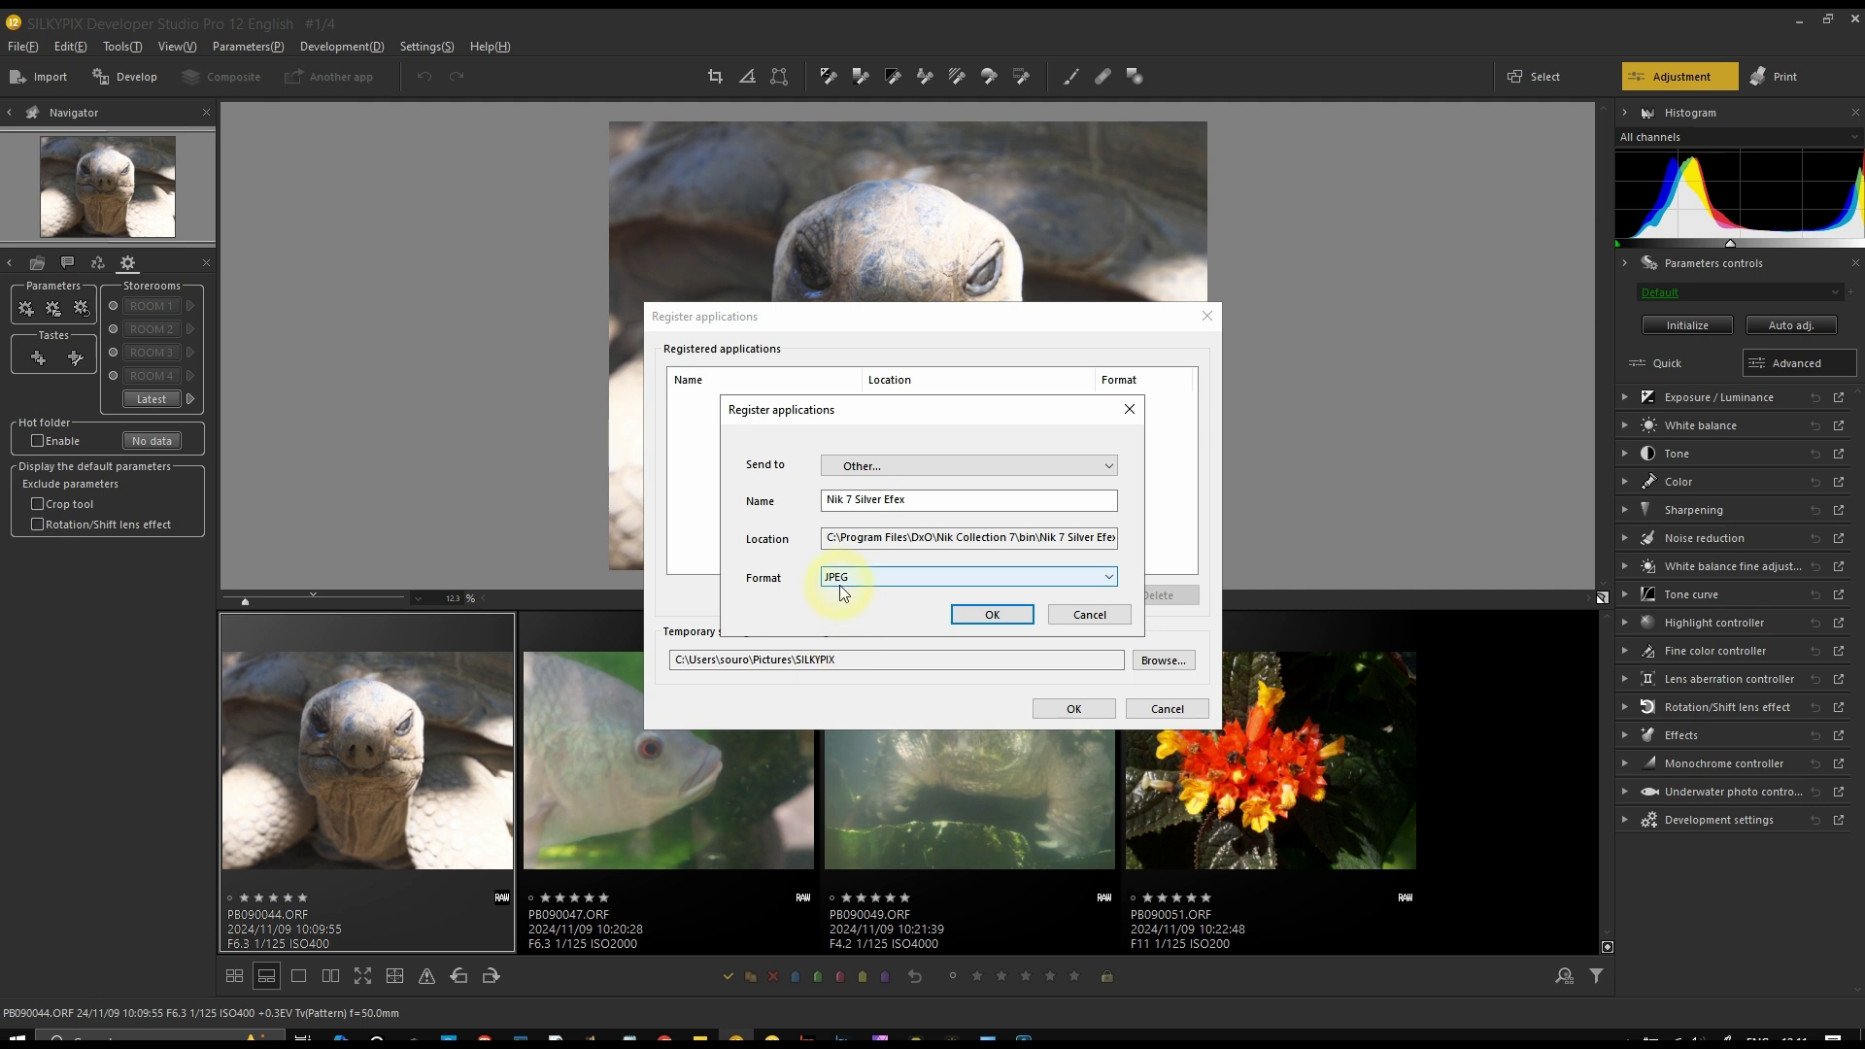
click(881, 541)
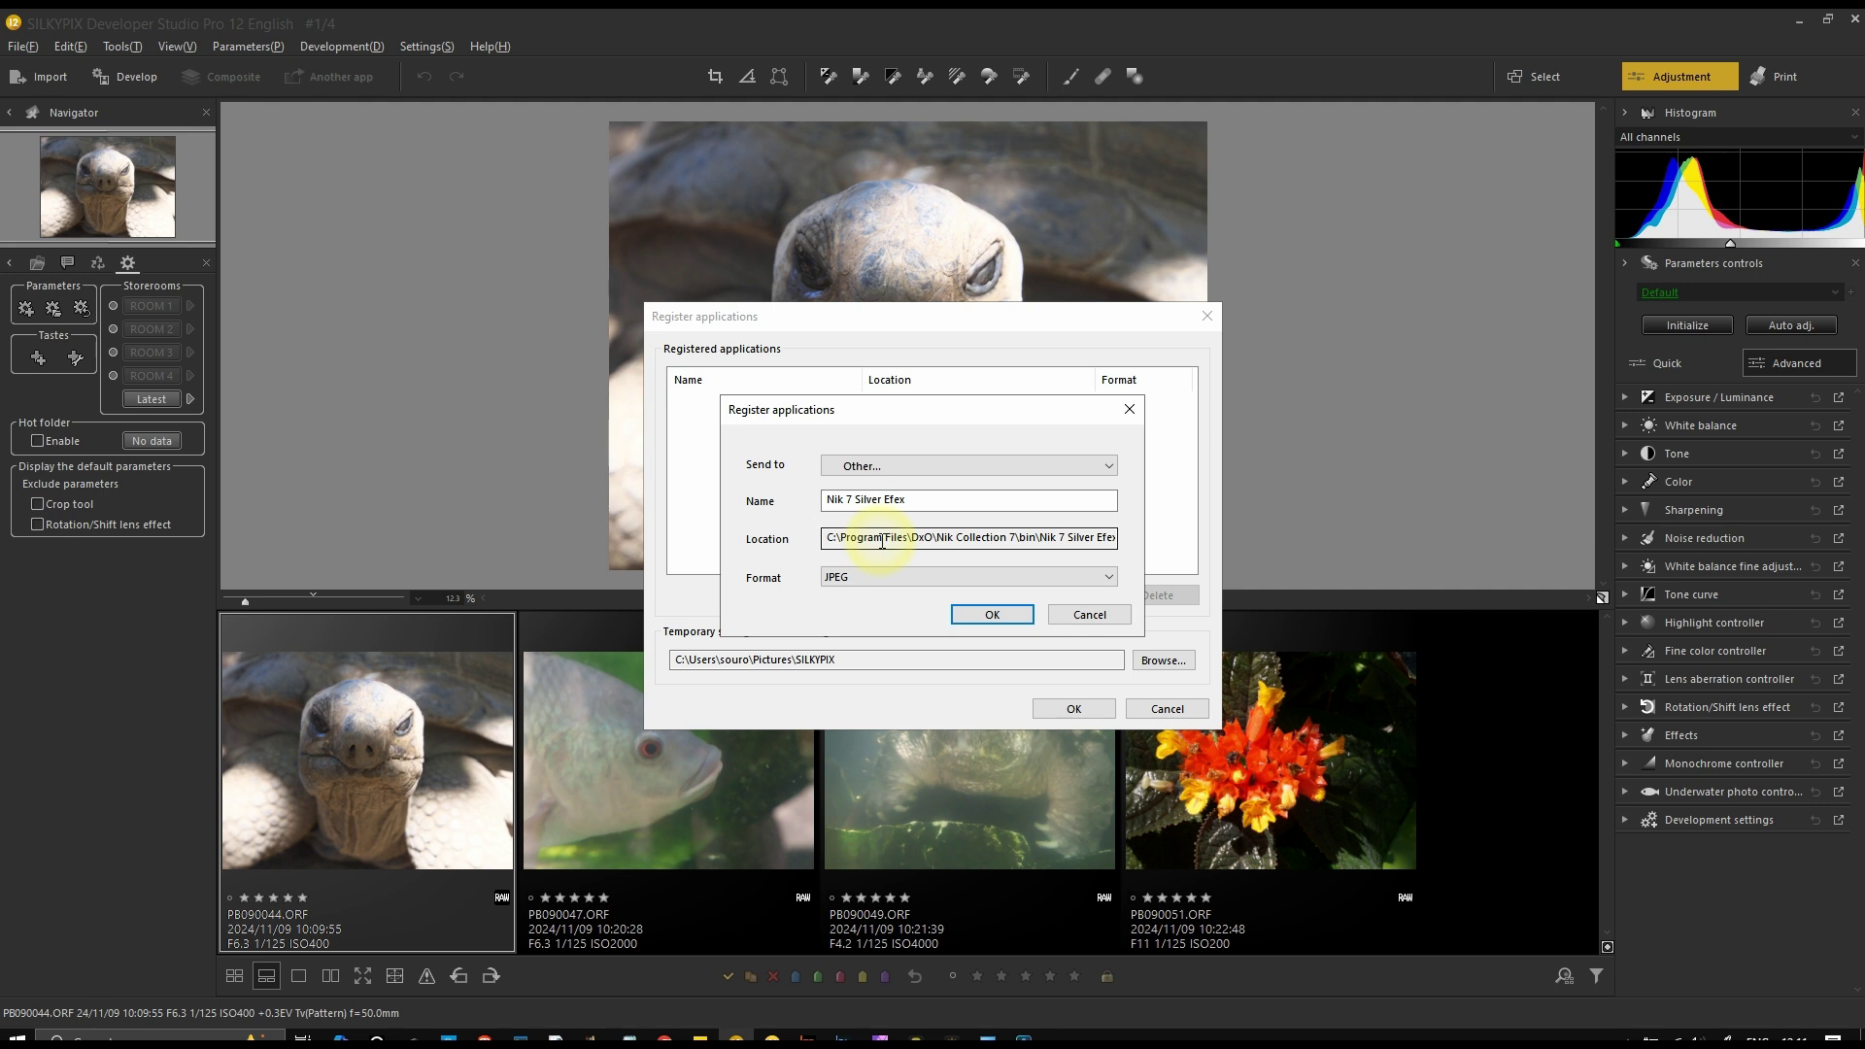
click(992, 615)
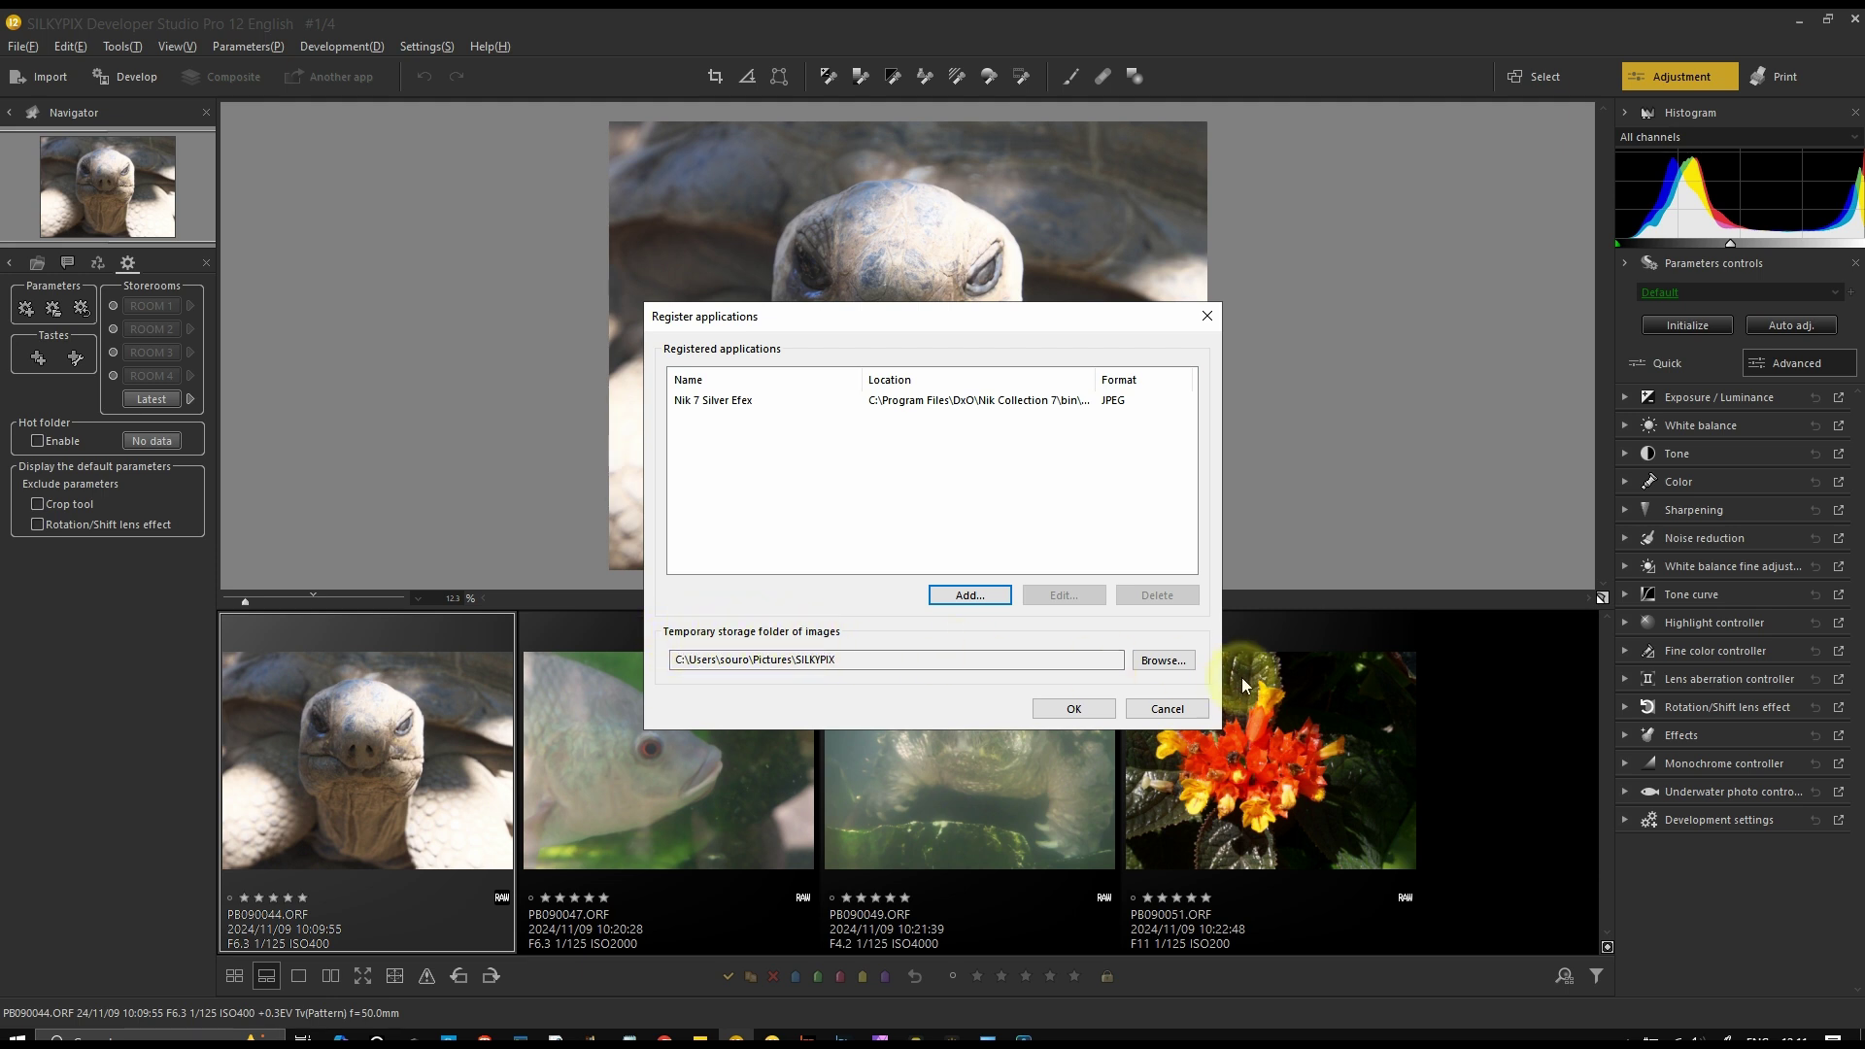
Check the folder choices for temporary image storage without changing the folder, and save the application registration
click(1184, 670)
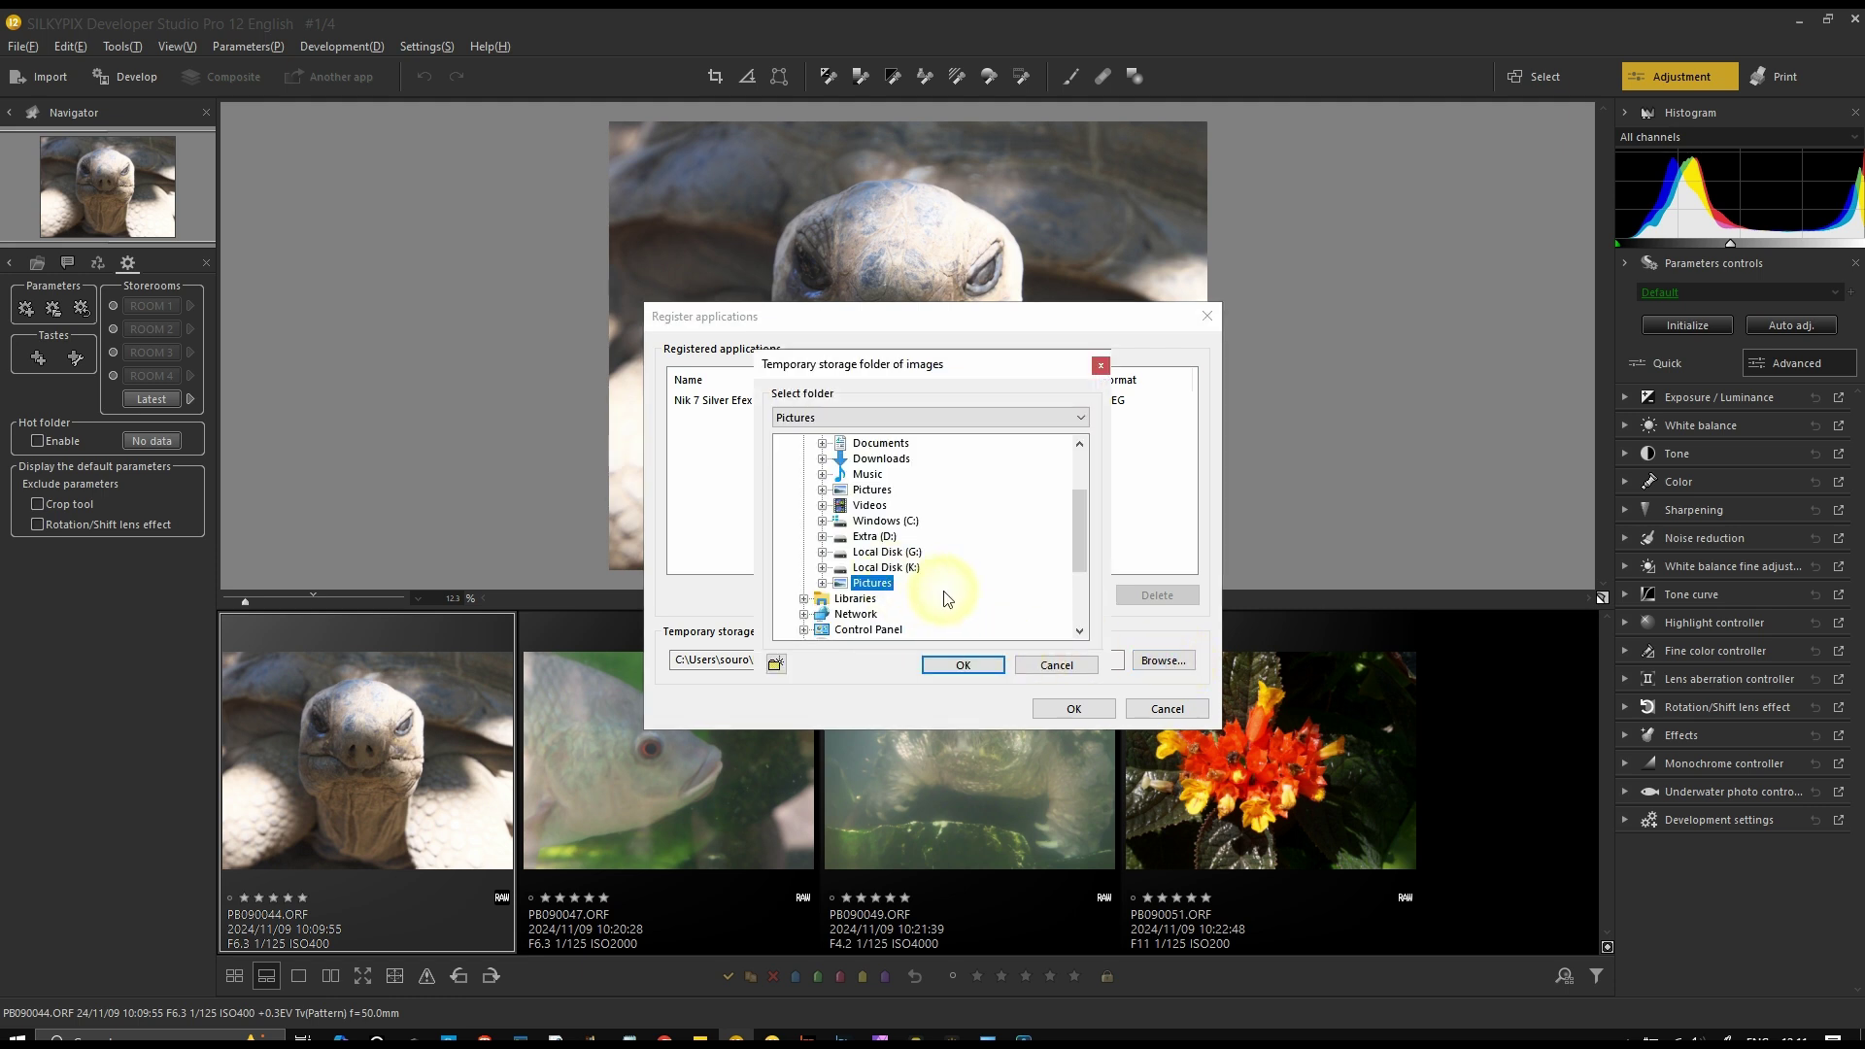
click(1054, 666)
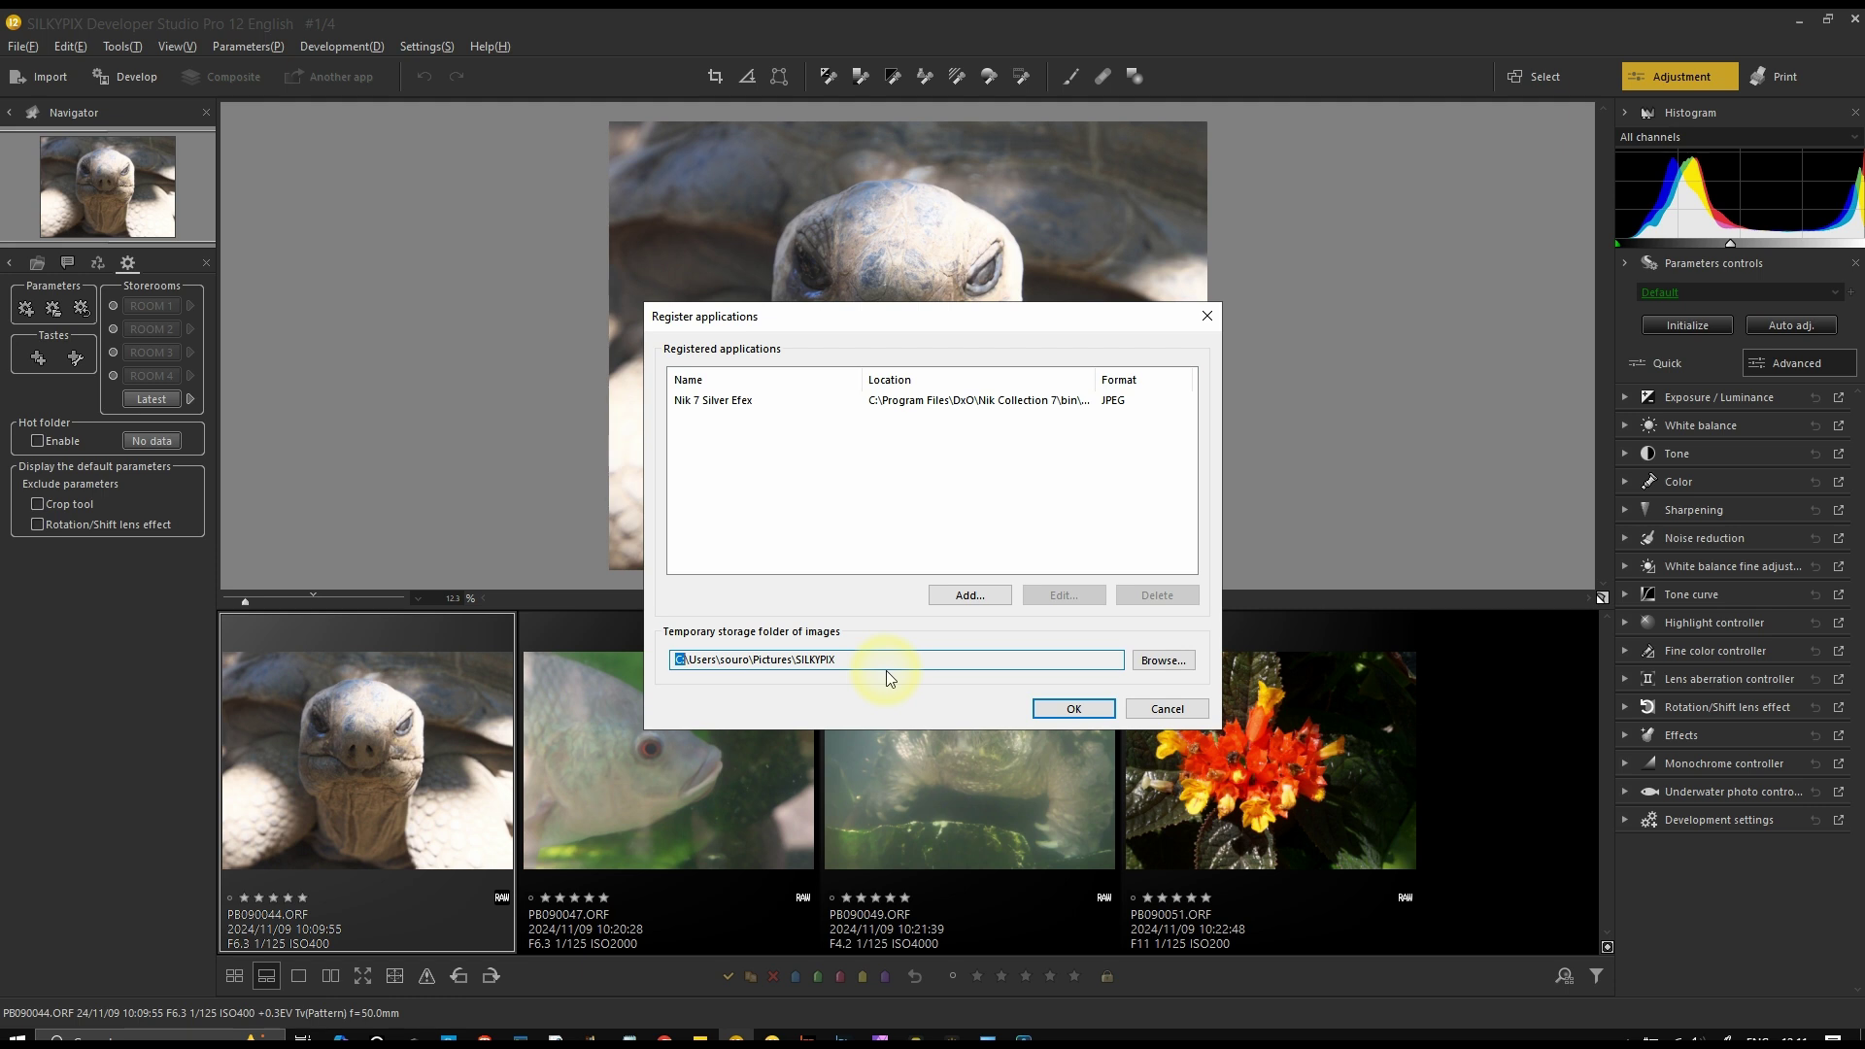
click(1047, 708)
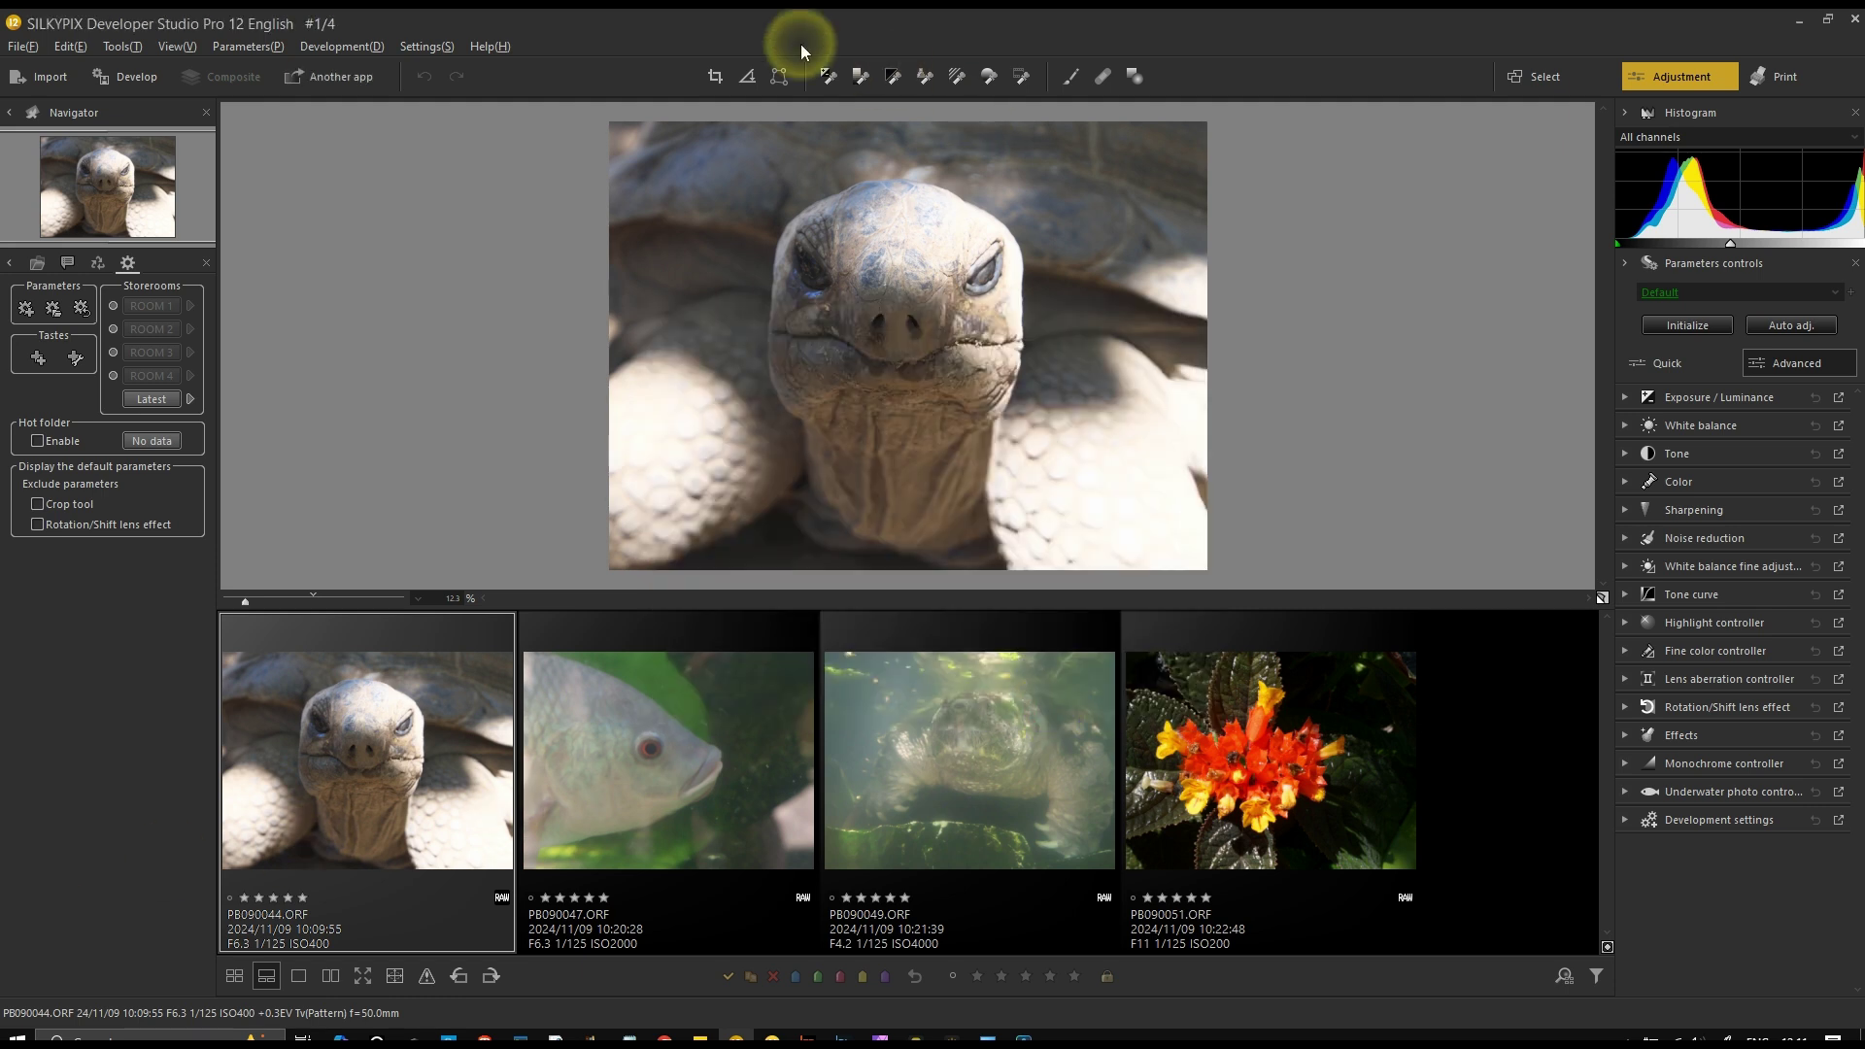
Examine the Crop tool's options and the Rotation tool, leaving both without changing the tortoise photo
click(714, 76)
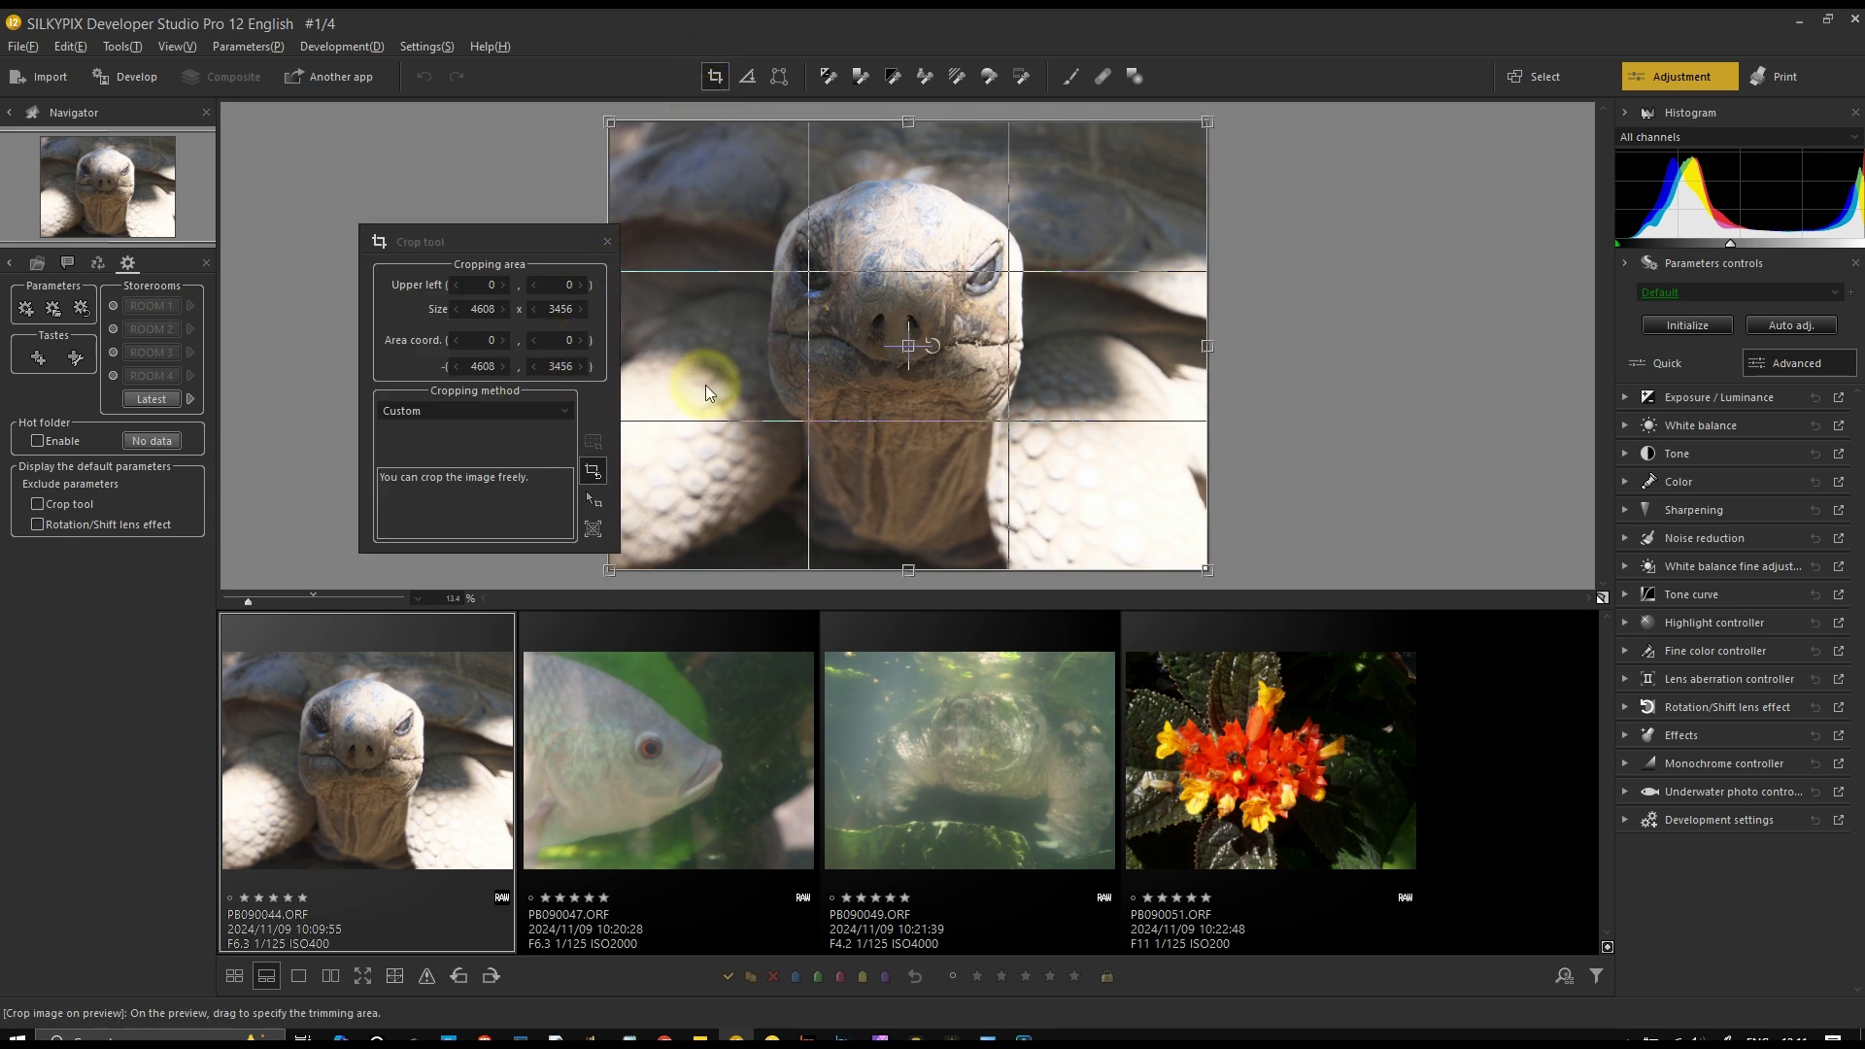
click(747, 76)
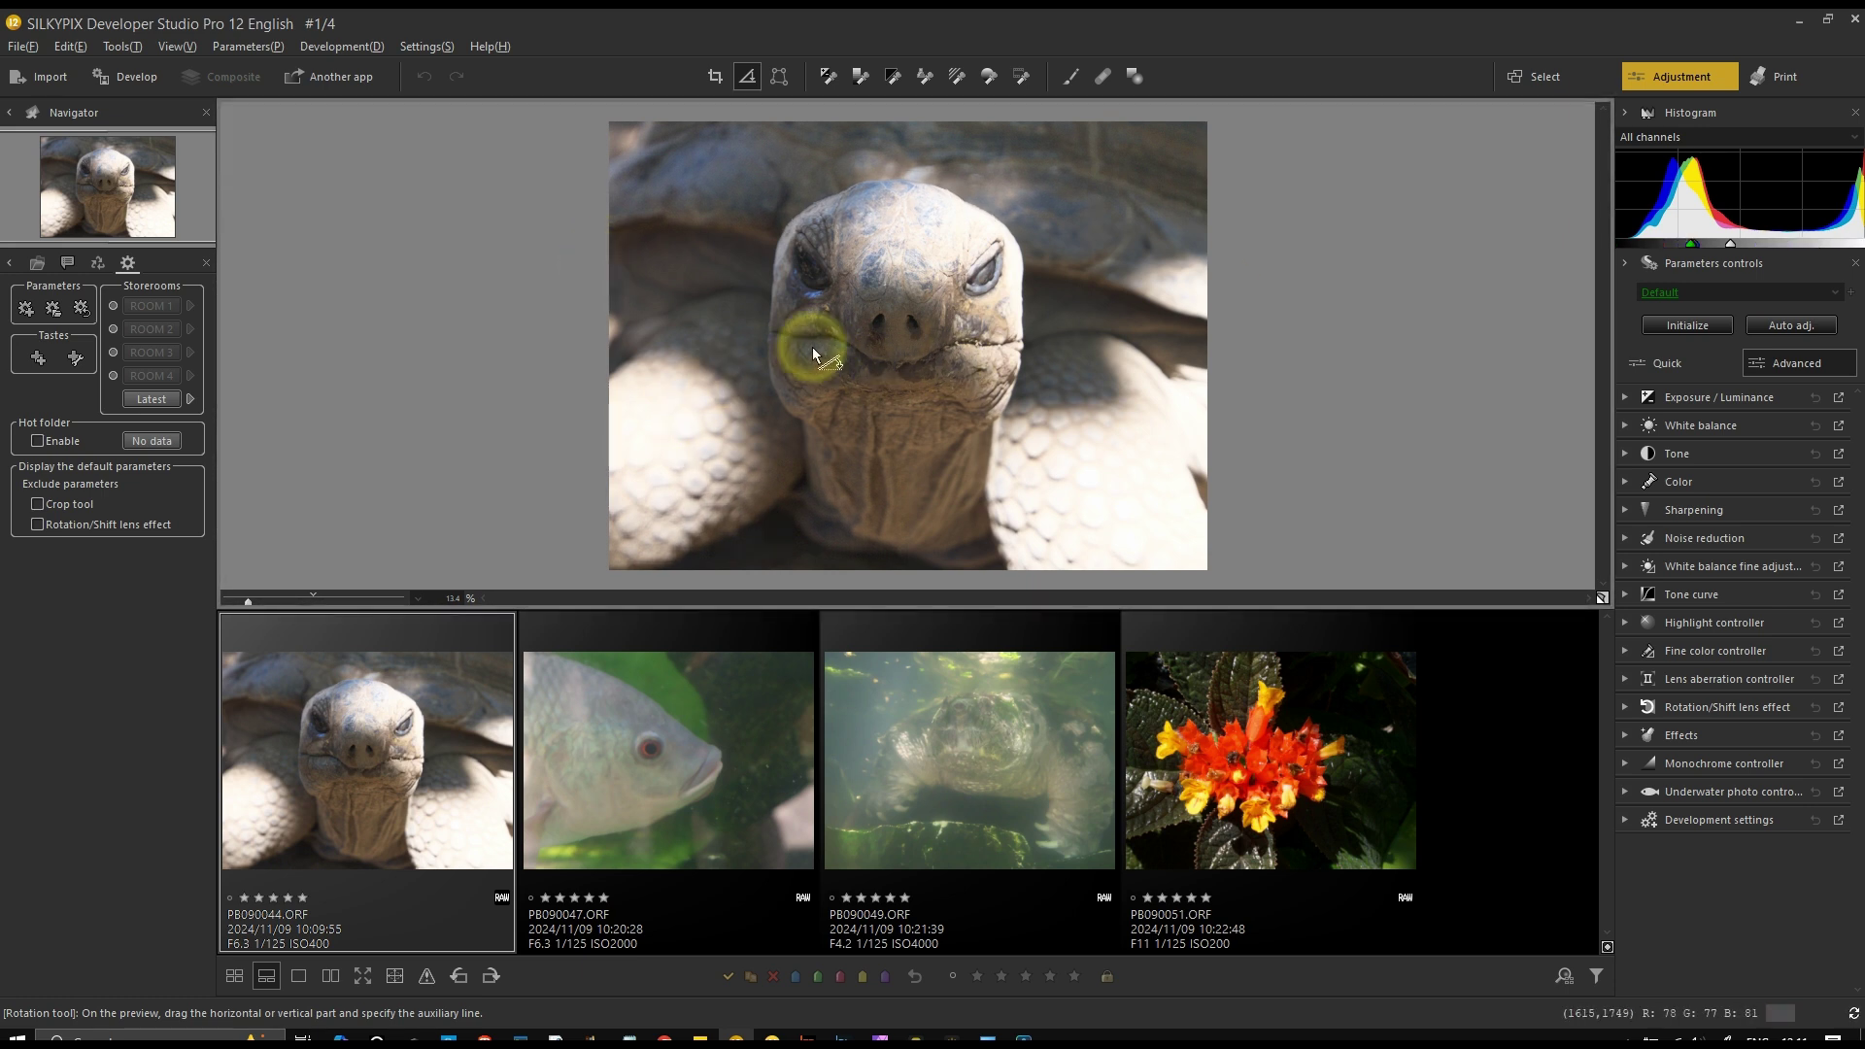
click(746, 78)
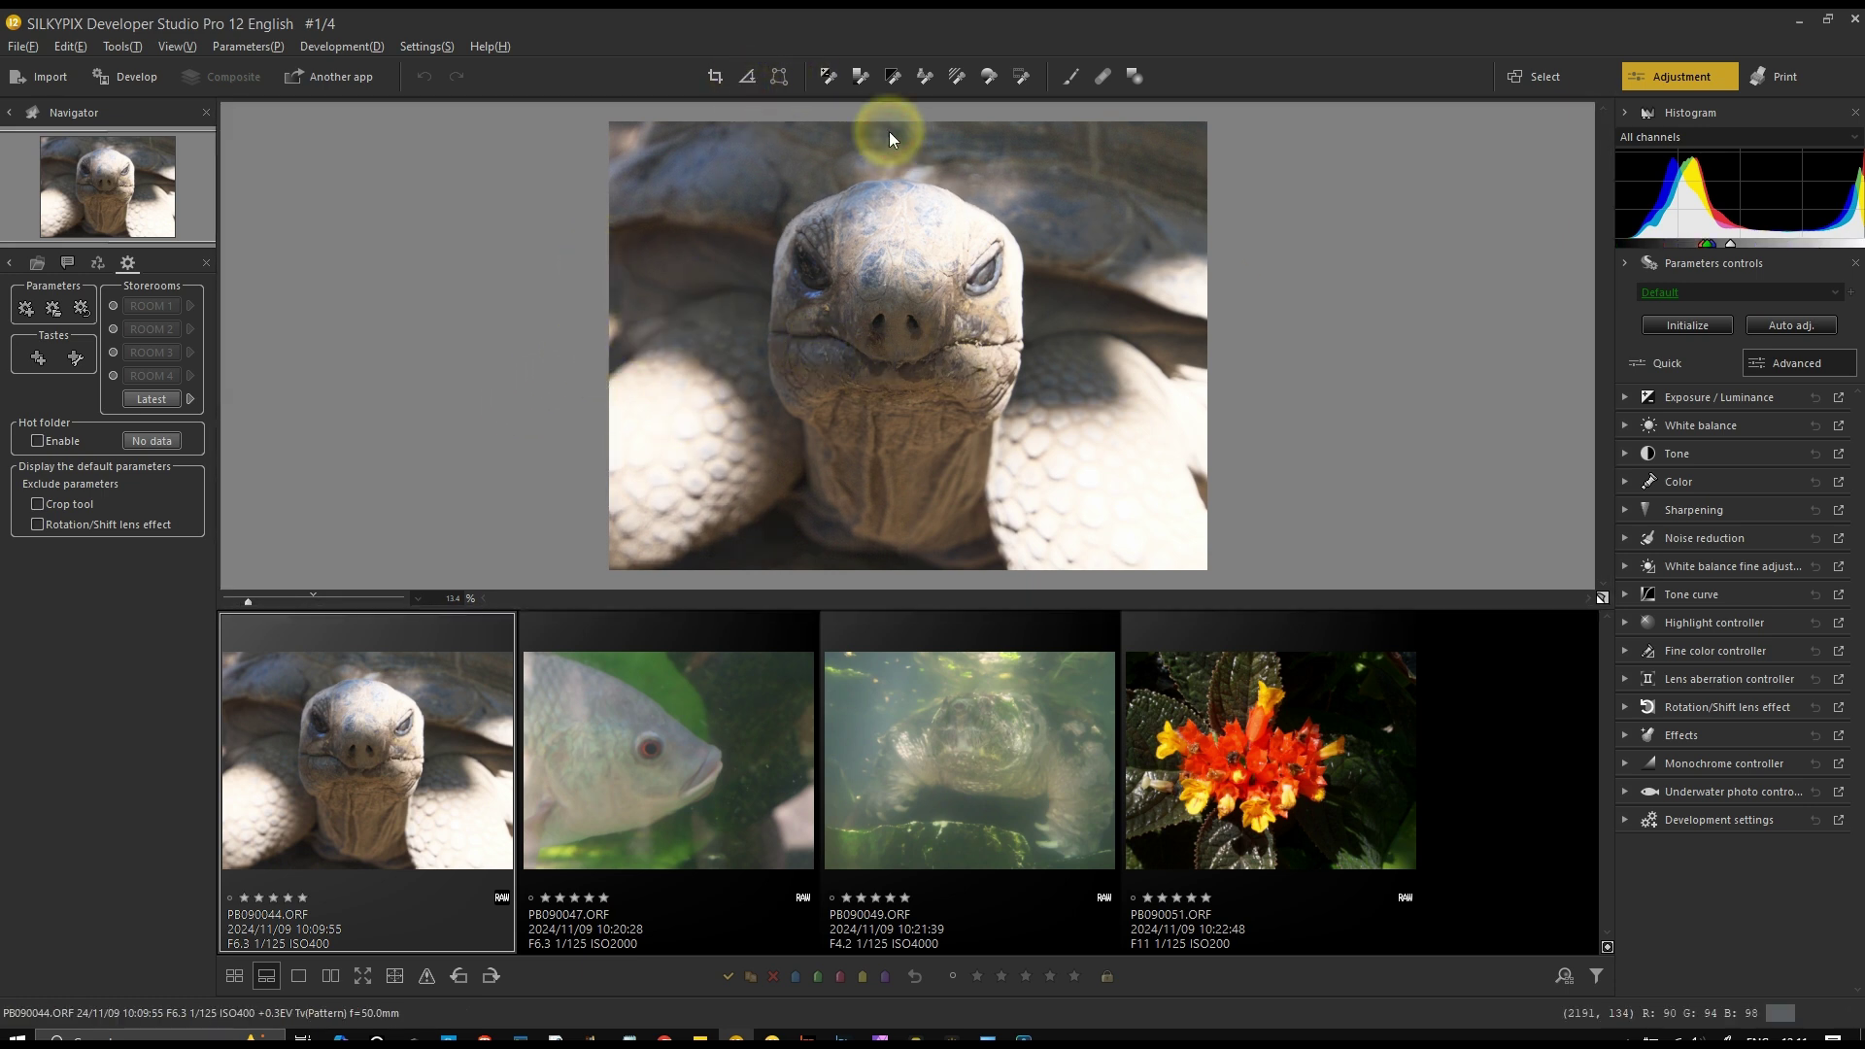
Look over the general, horizontal and vertical variants of the Perspective correction tool
click(780, 77)
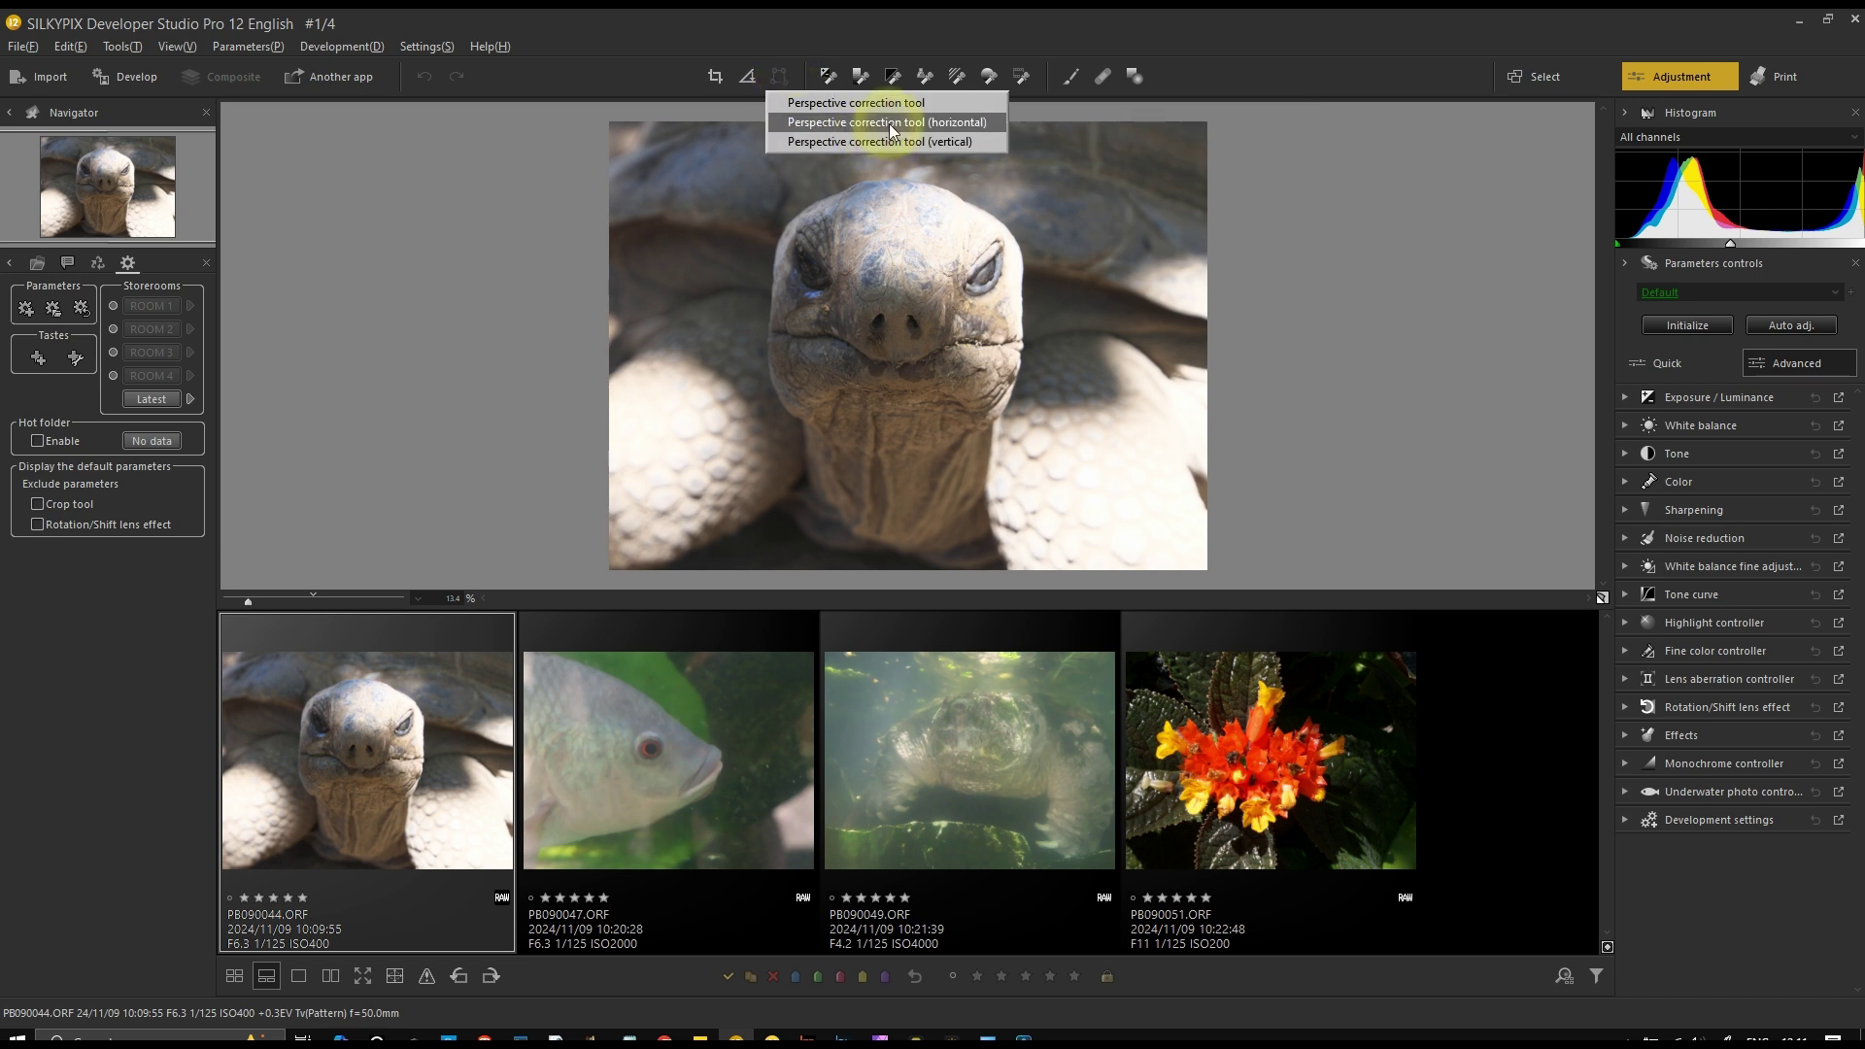
click(826, 85)
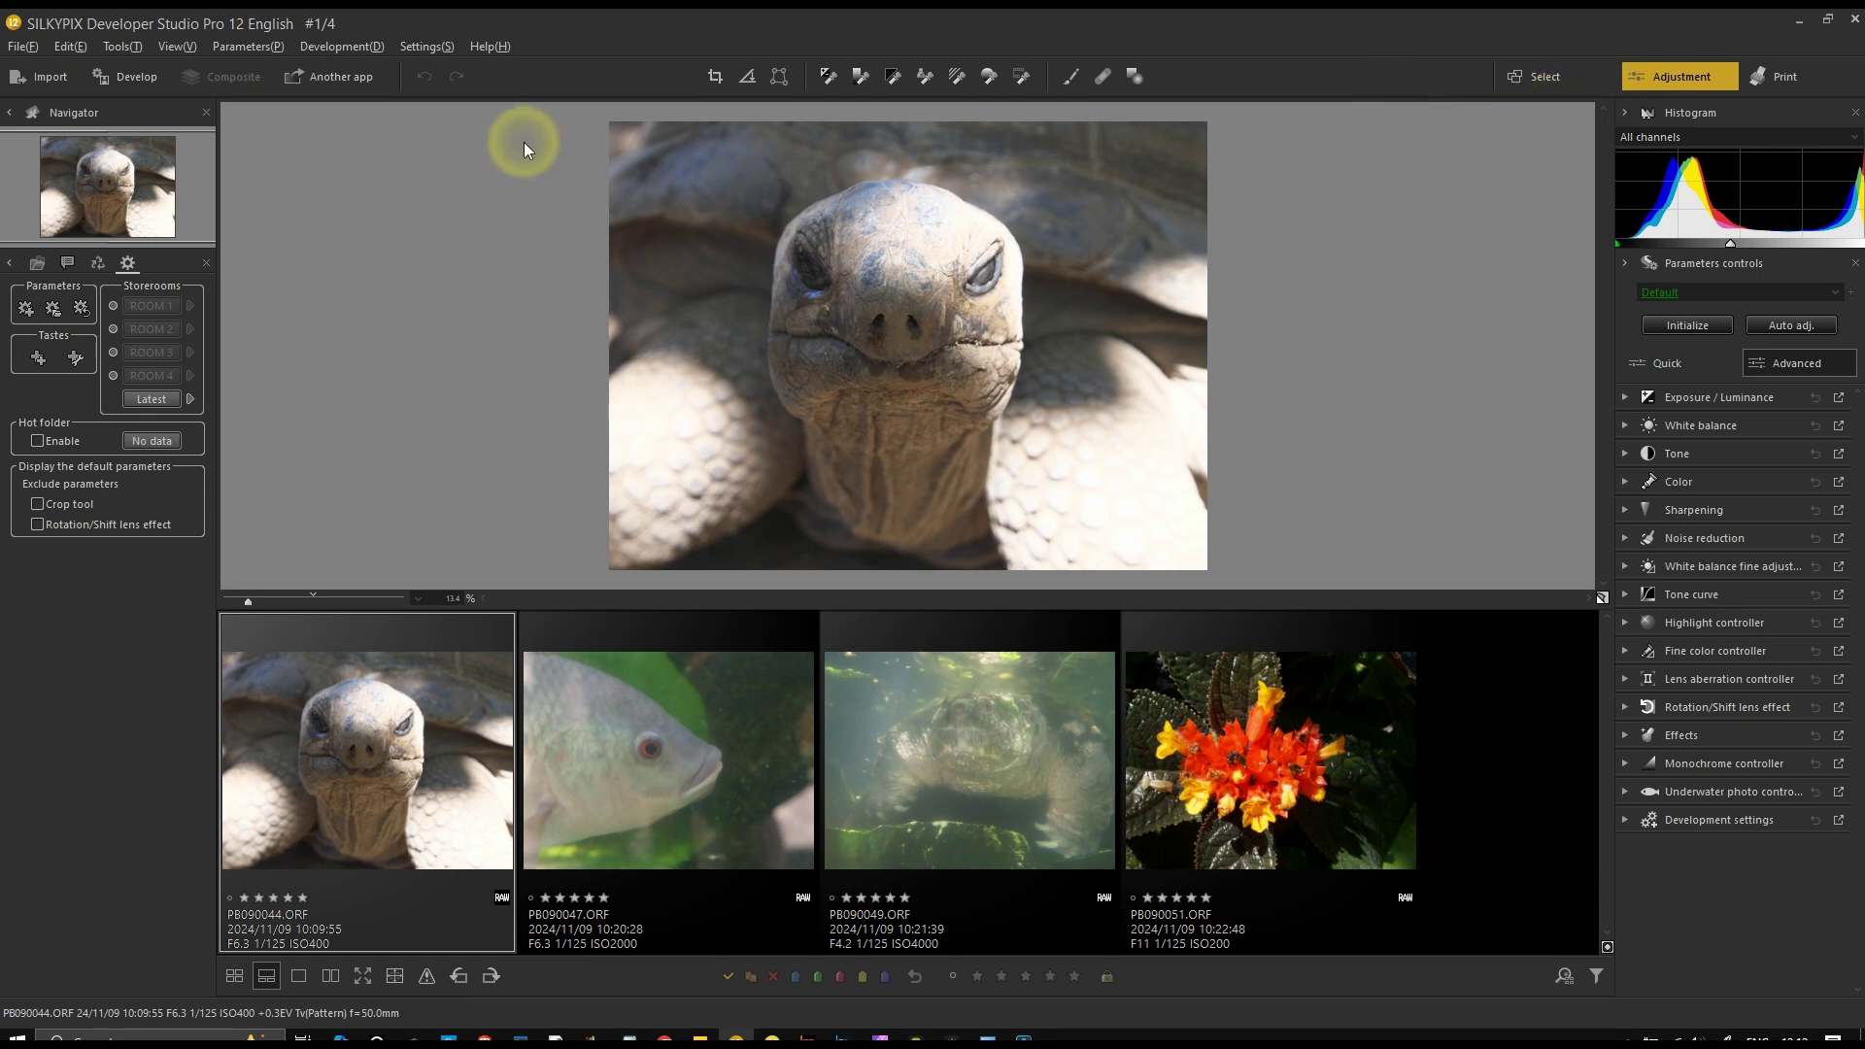
Examine the tortoise's face at closer magnification and return to the whole photo
scroll(108, 211, up, 1)
scroll(108, 211, up, 1)
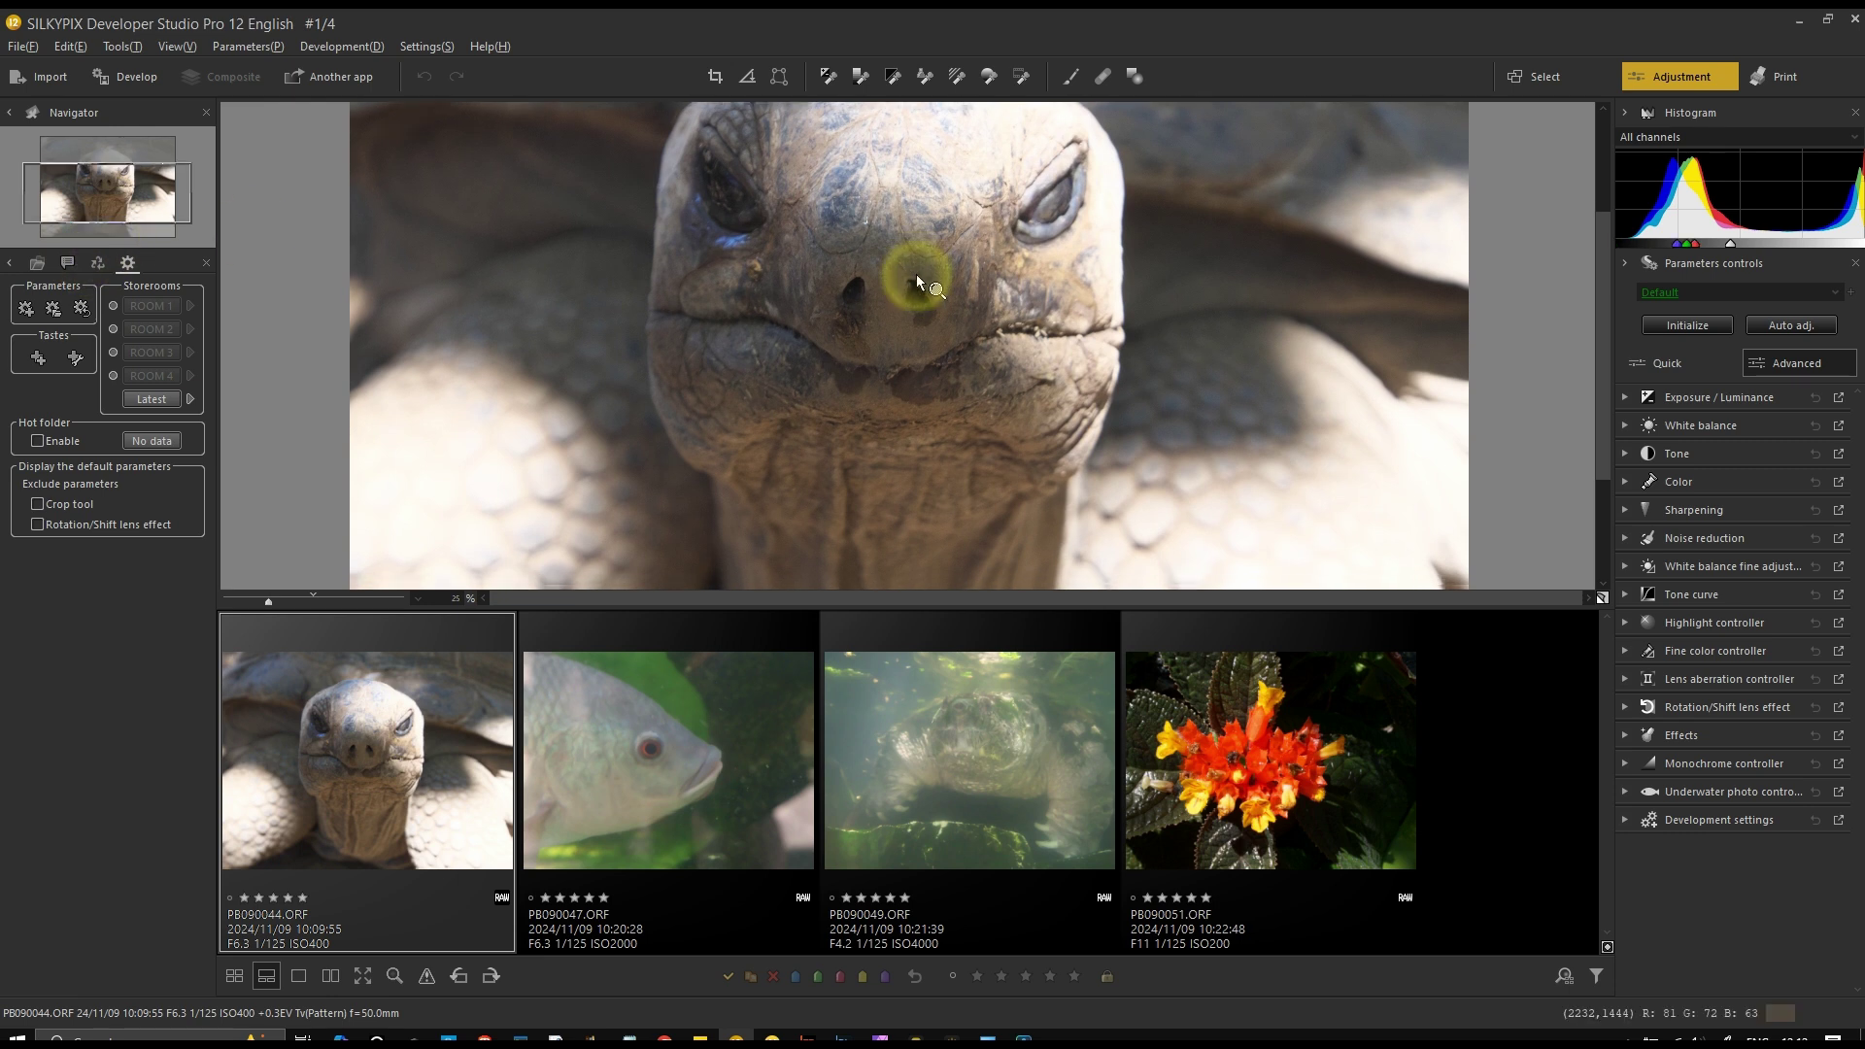
scroll(917, 274, down, 2)
scroll(917, 274, up, 3)
scroll(917, 274, up, 1)
scroll(917, 274, down, 2)
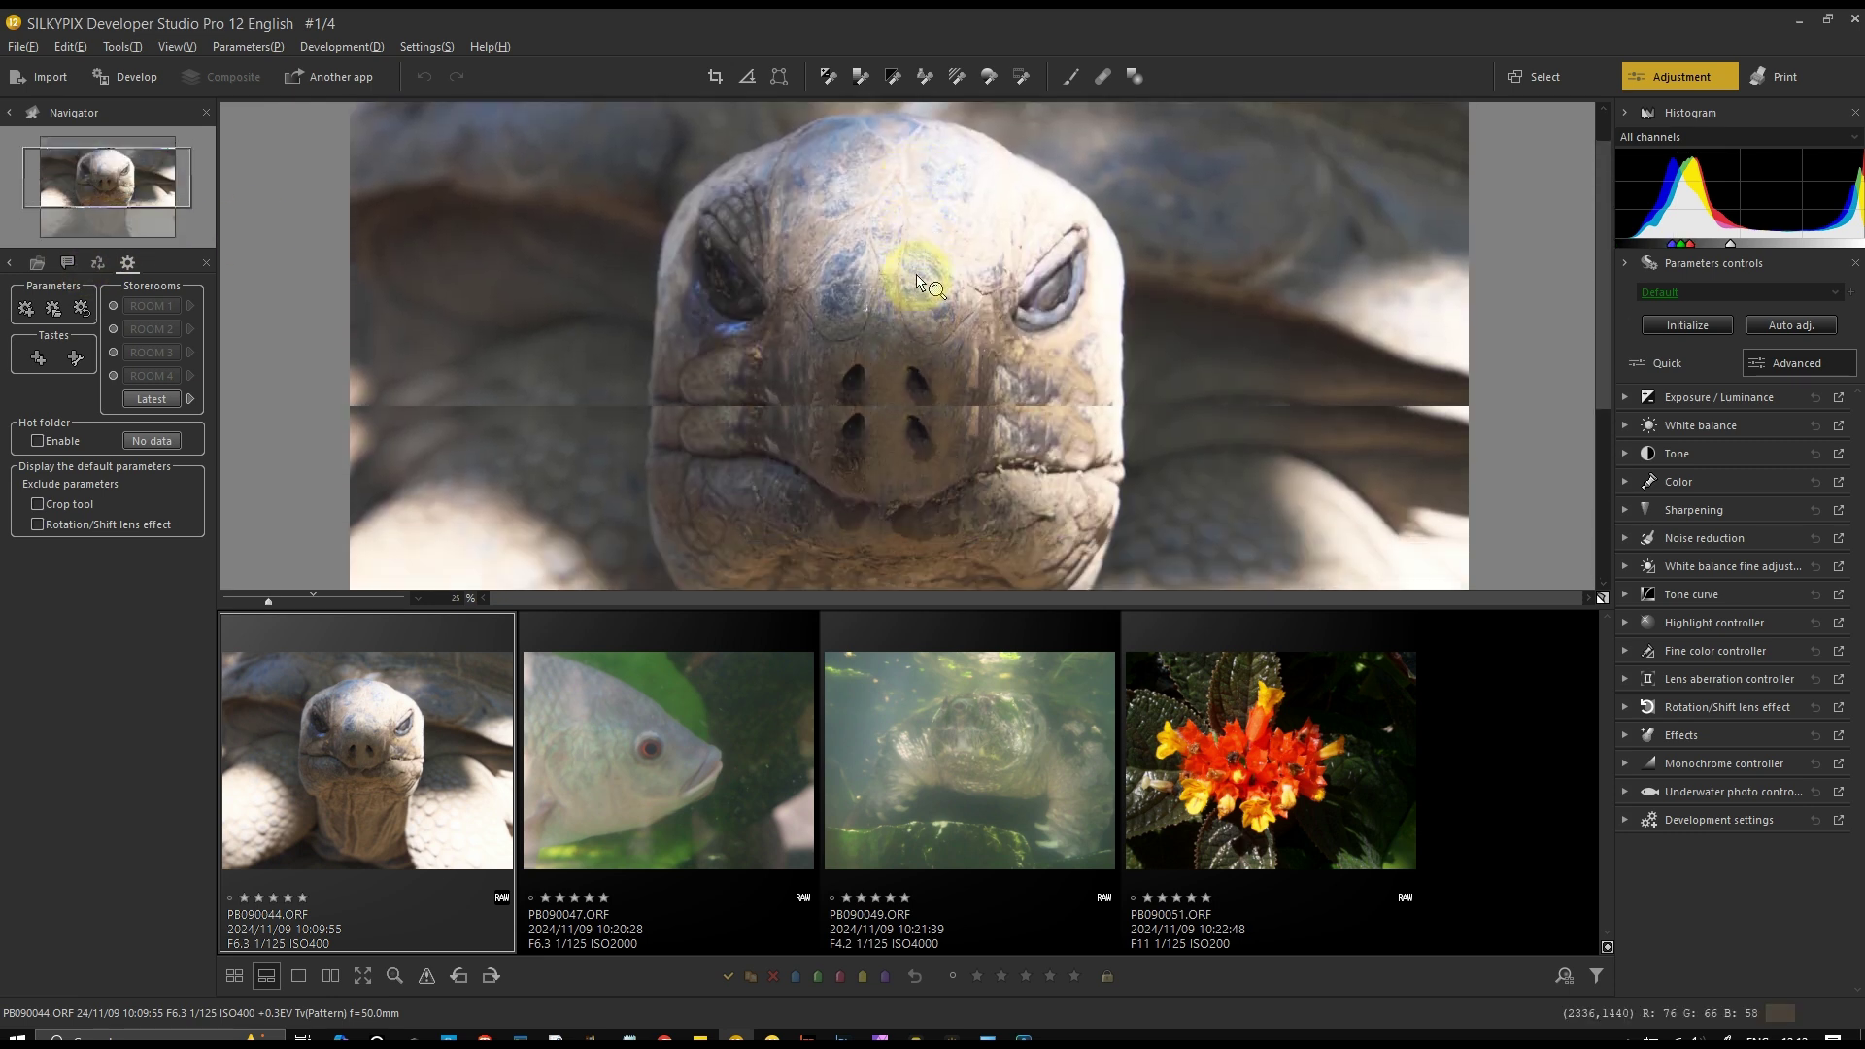
scroll(916, 274, down, 2)
scroll(916, 274, up, 2)
click(916, 281)
click(917, 281)
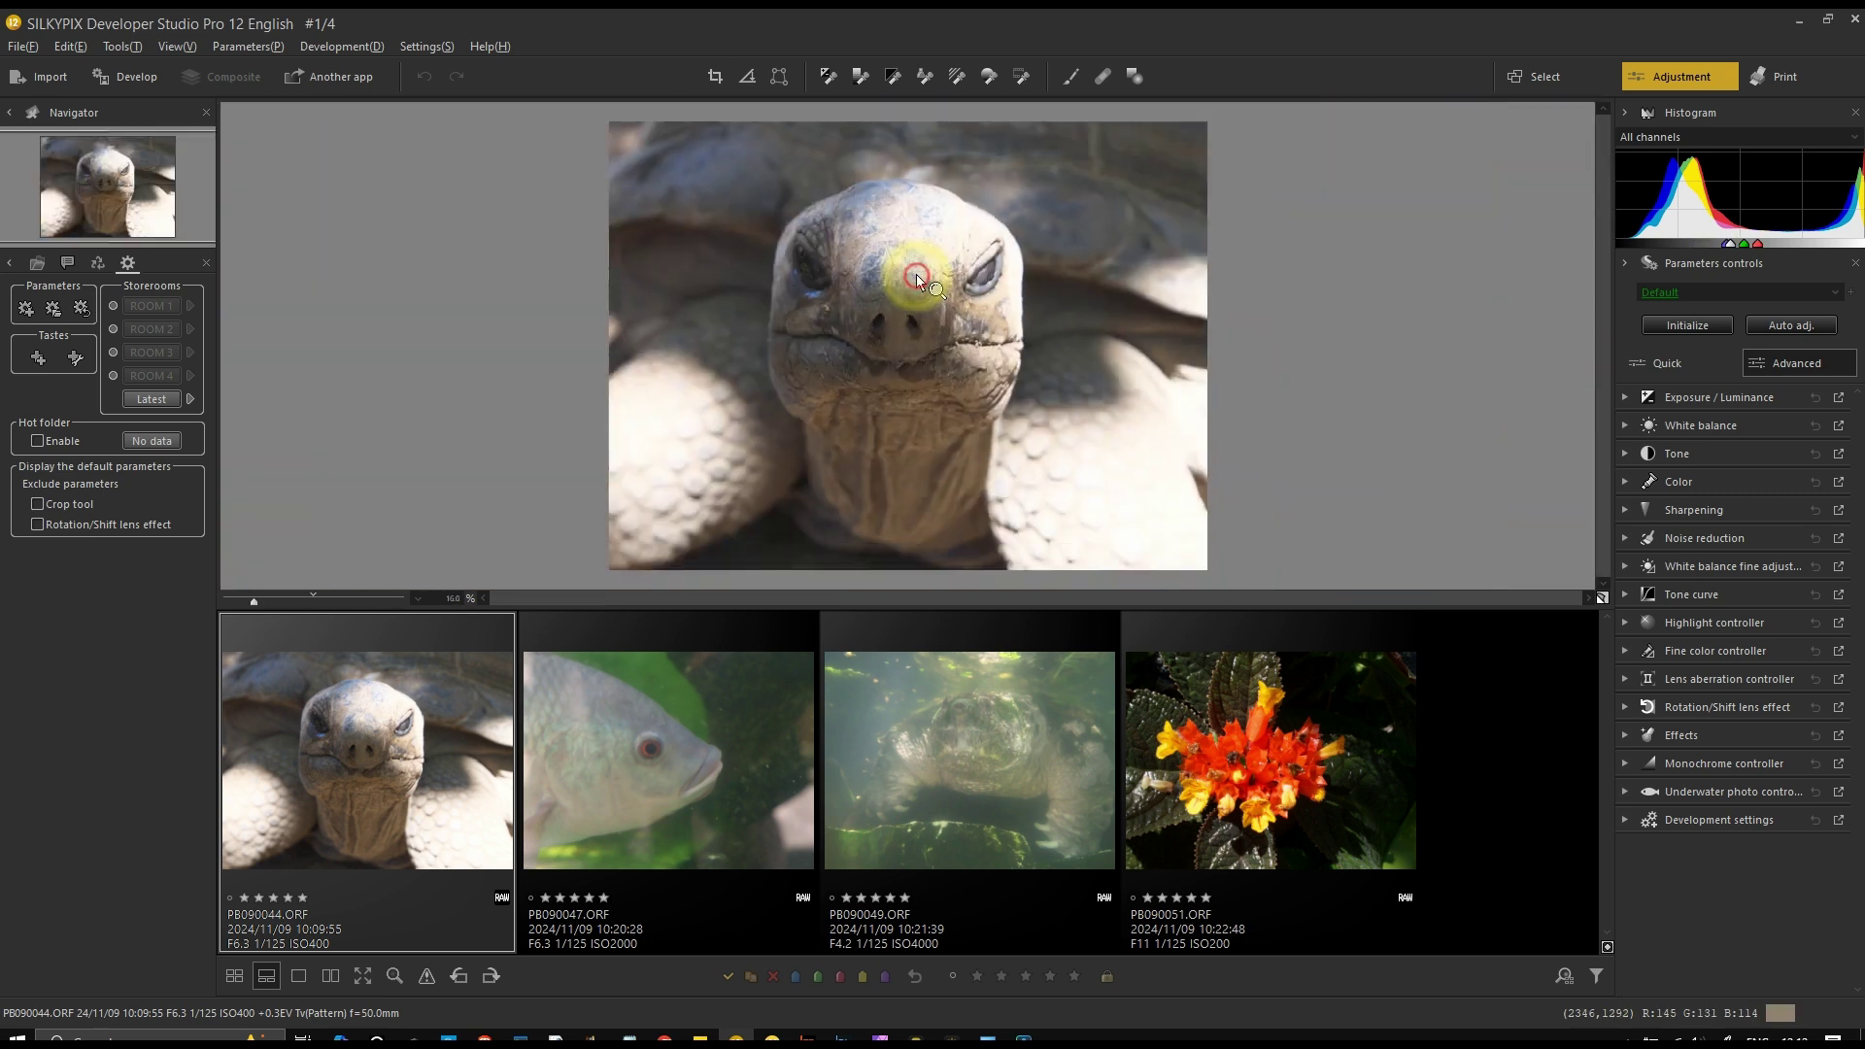
Browse the TUTO folder briefly and open the TUTORIAL folder with the still-life colour card photo
click(36, 263)
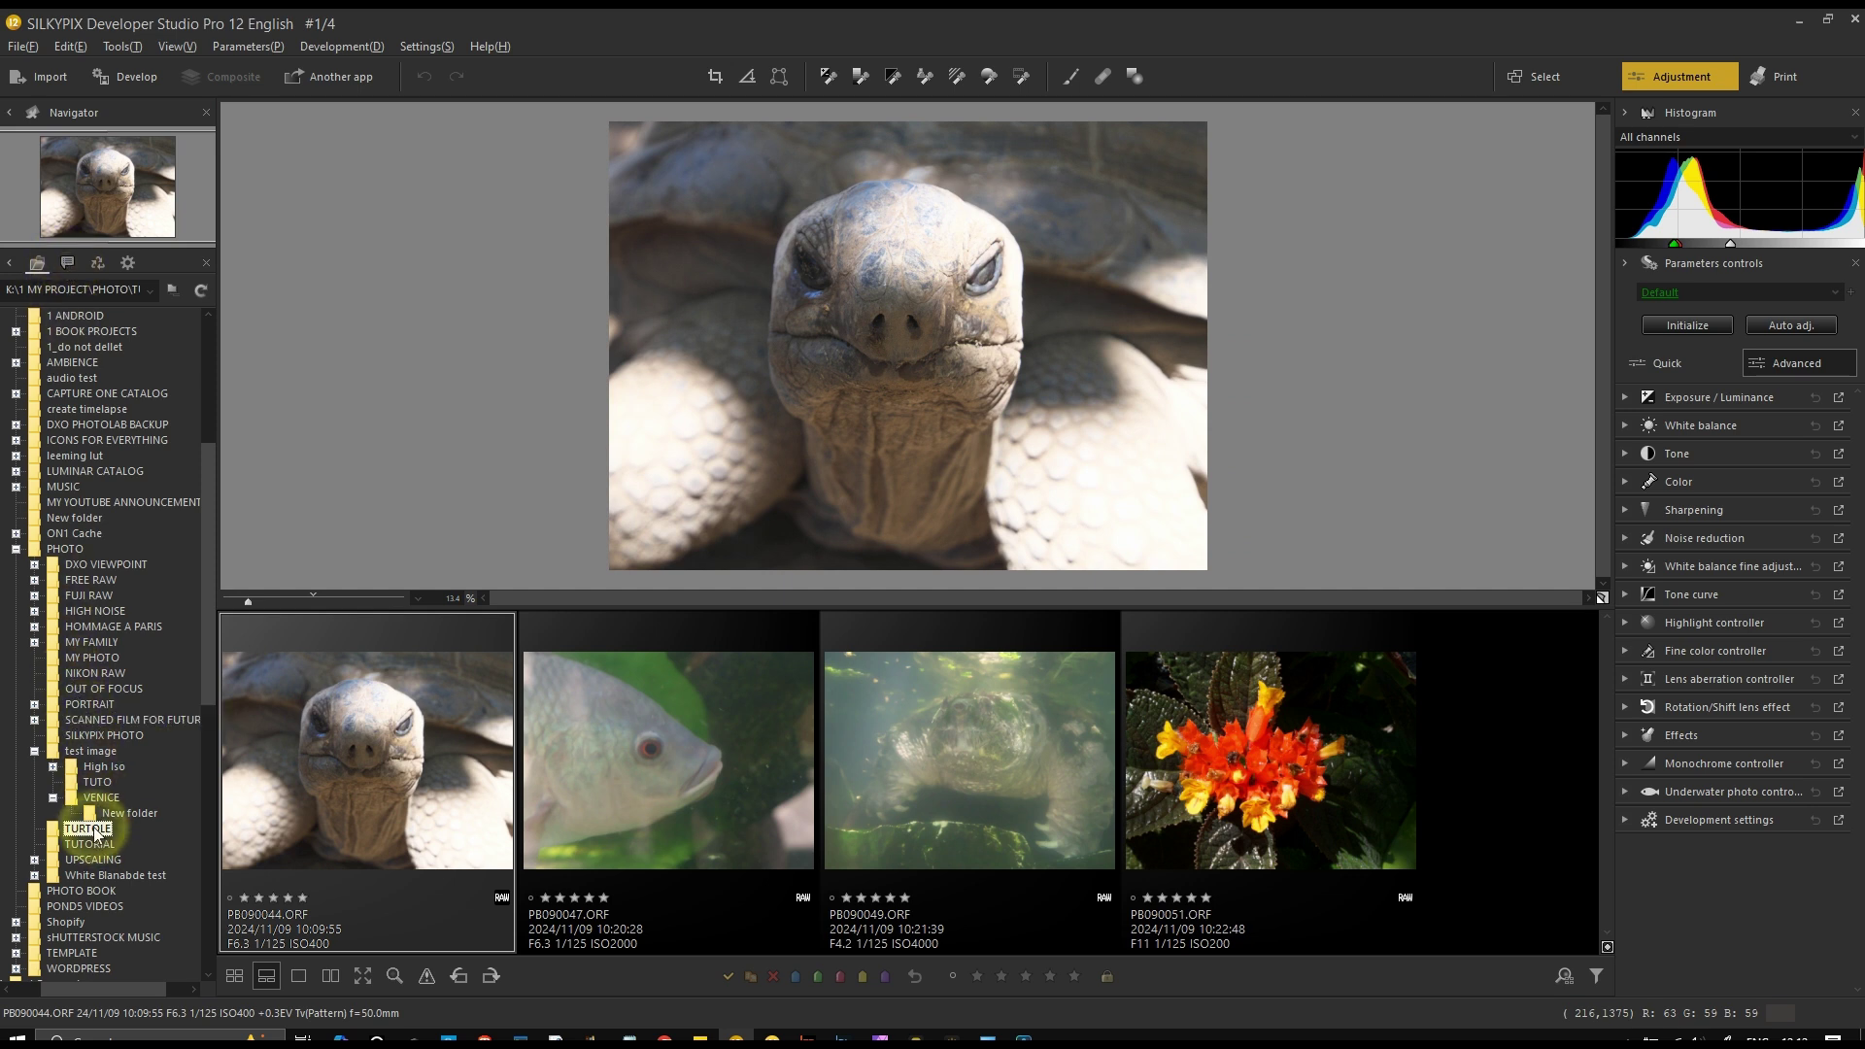
click(96, 781)
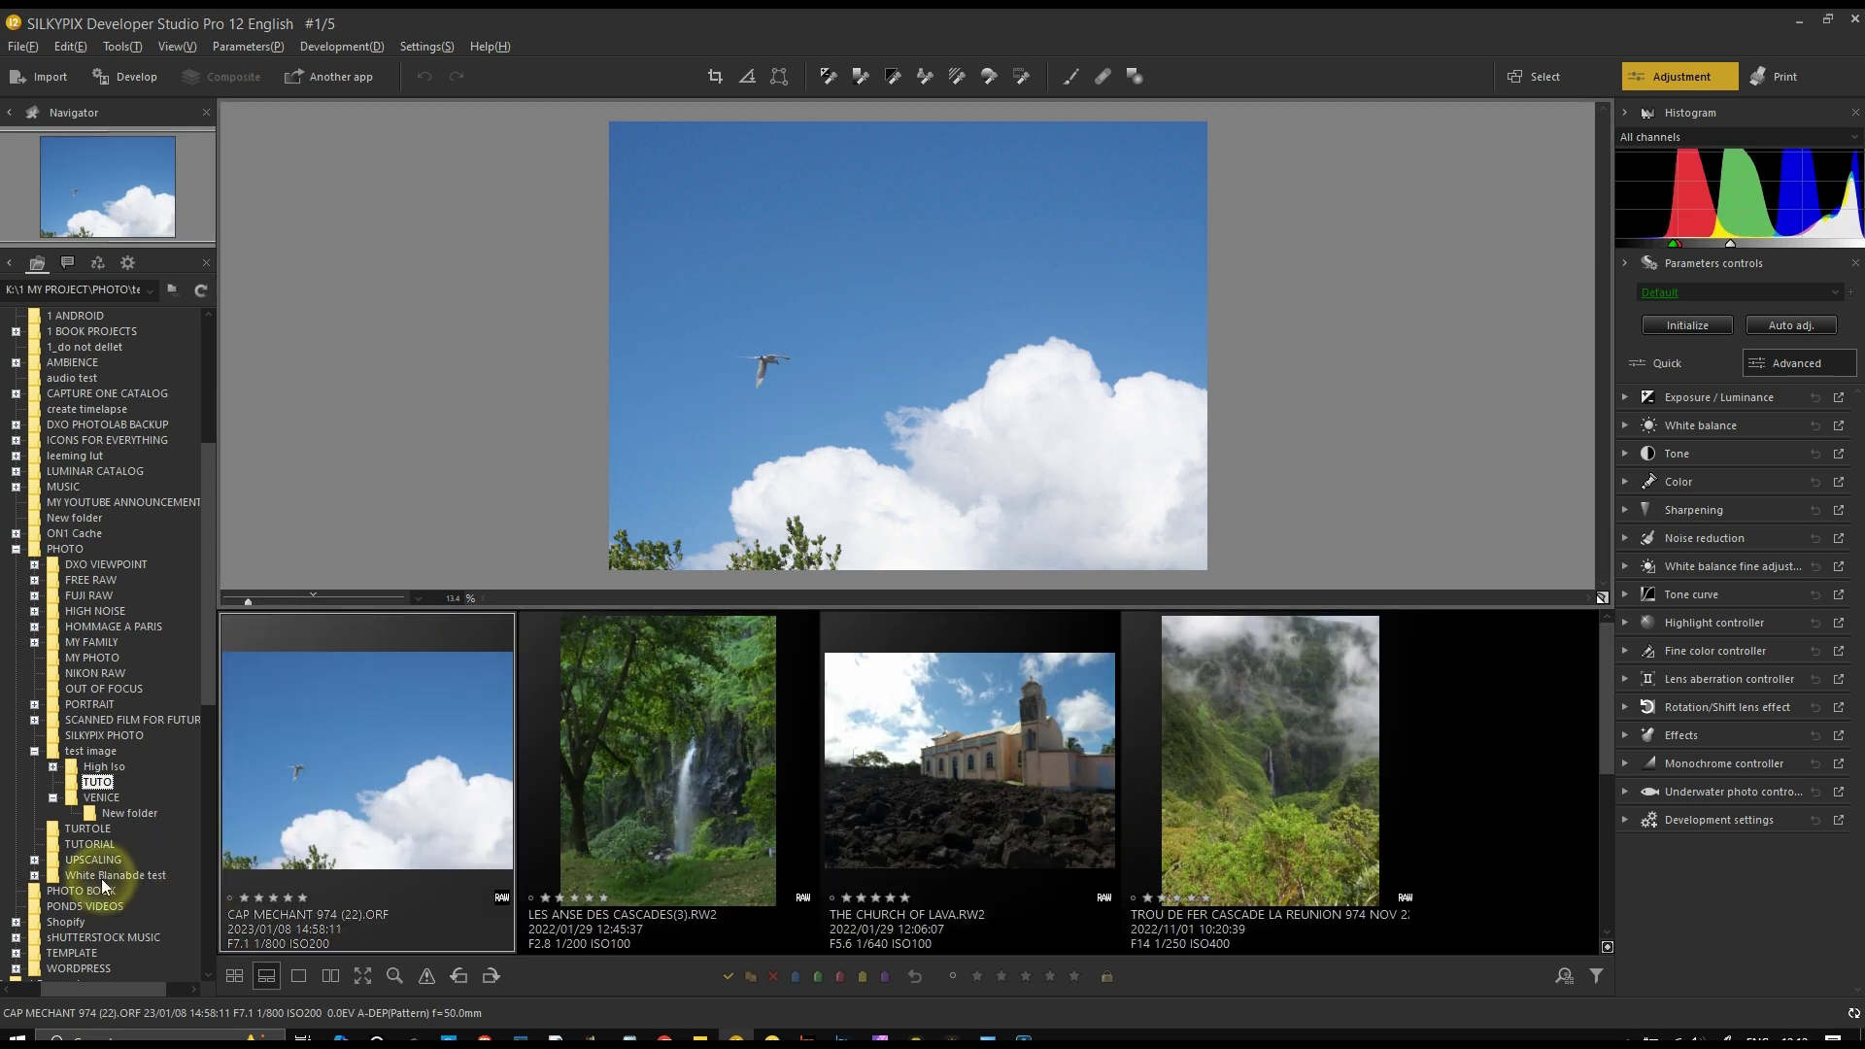
click(89, 844)
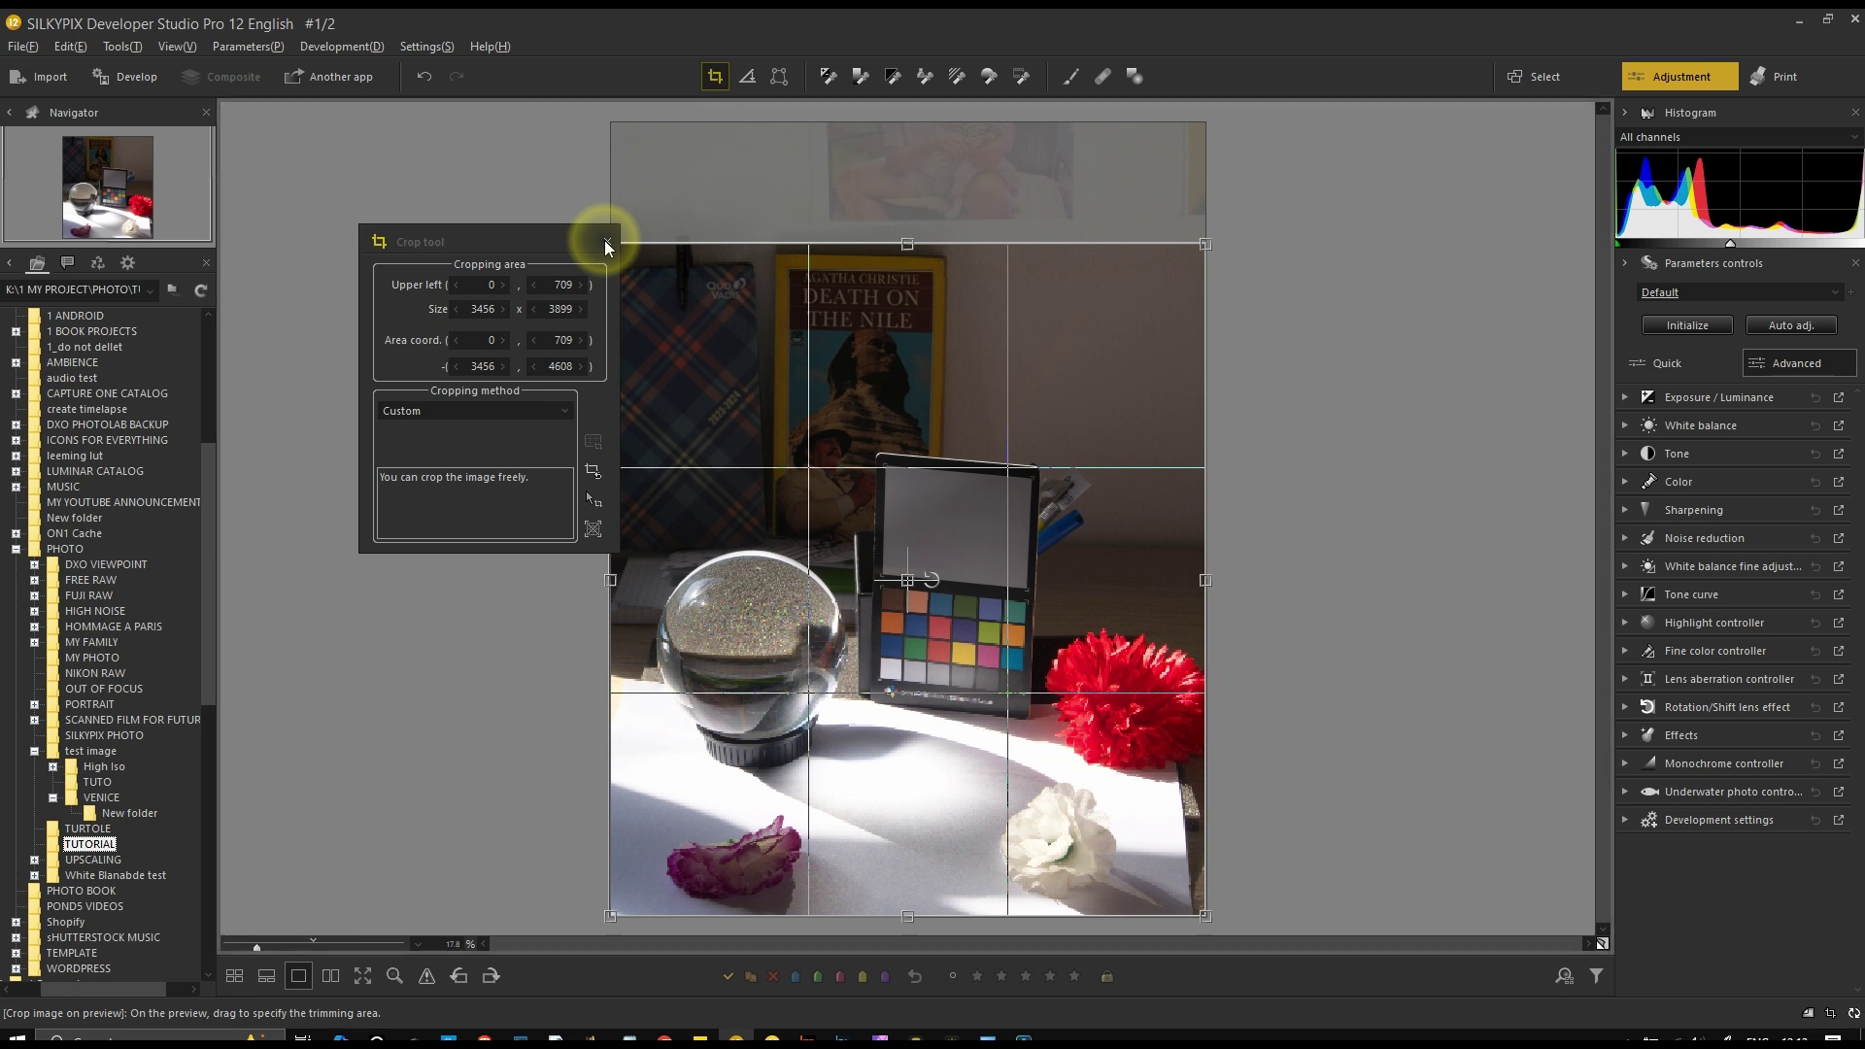
Try widening the still-life photo's crop with the Crop tool, and reset the crop to the full 3456 x 4608 frame
click(715, 75)
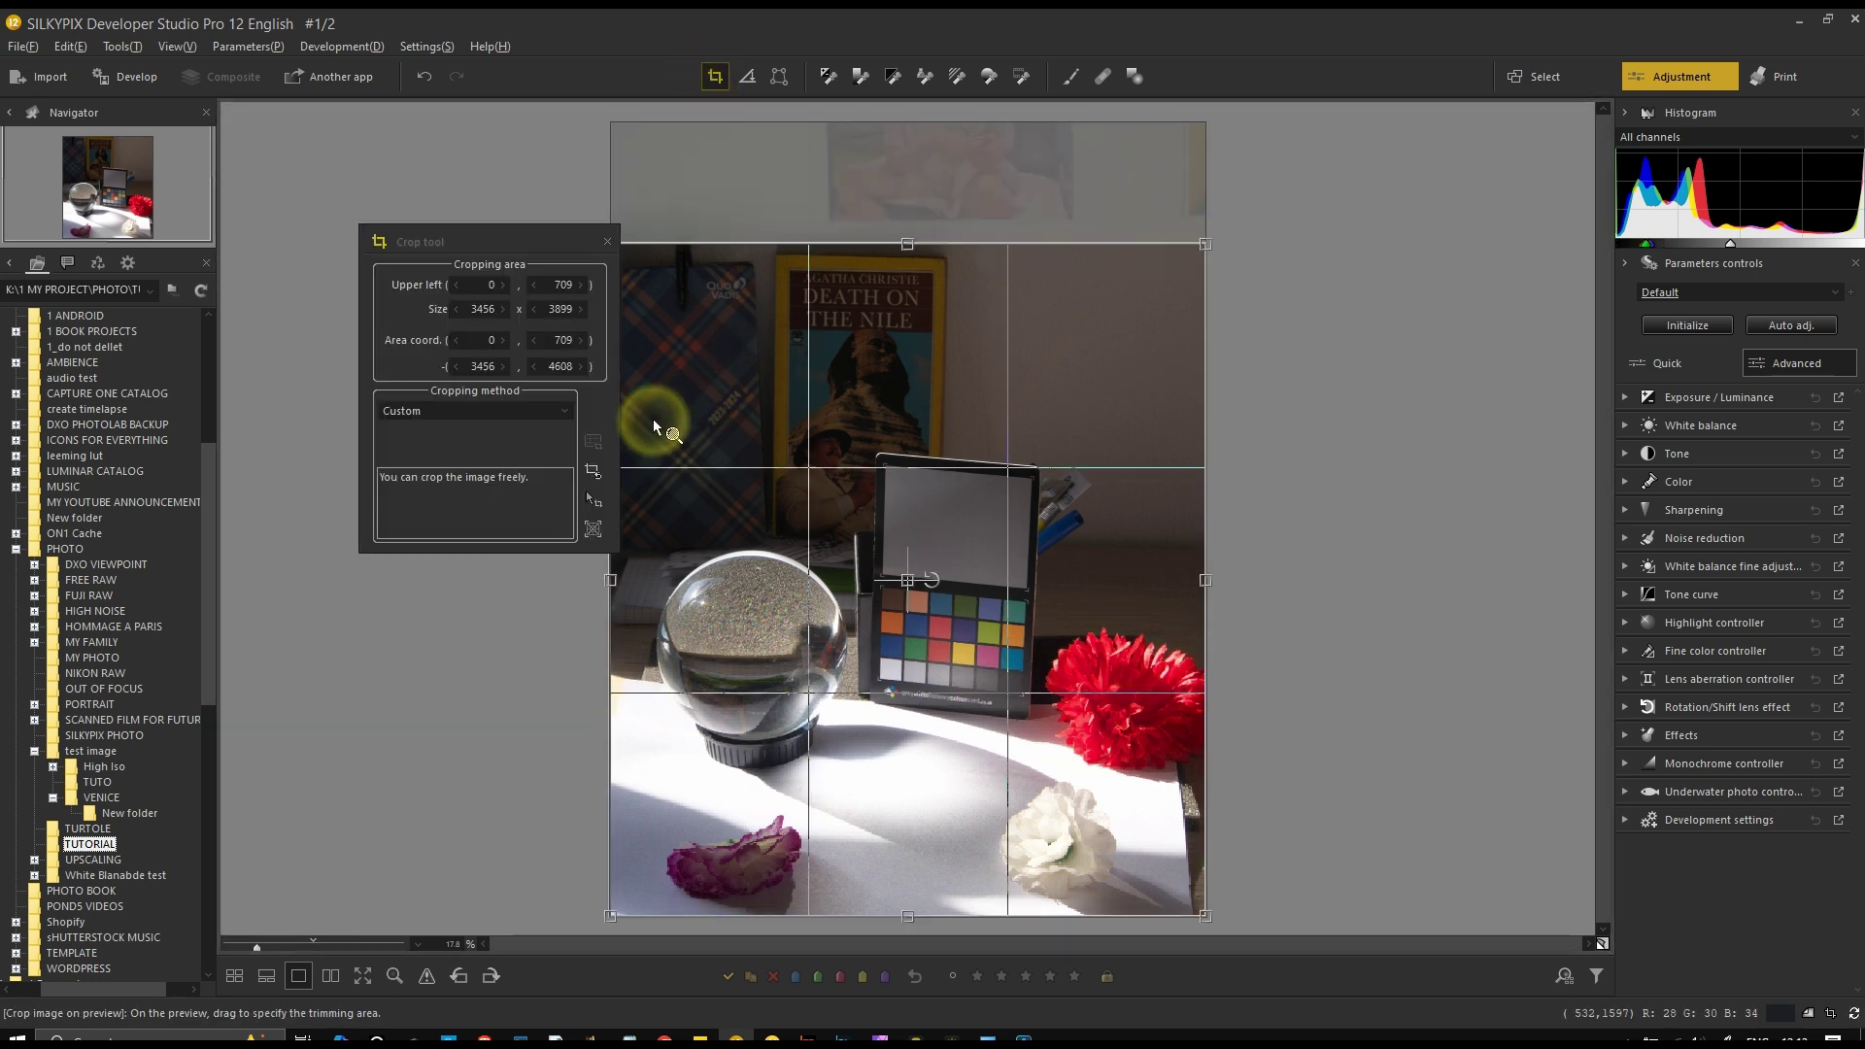
click(595, 530)
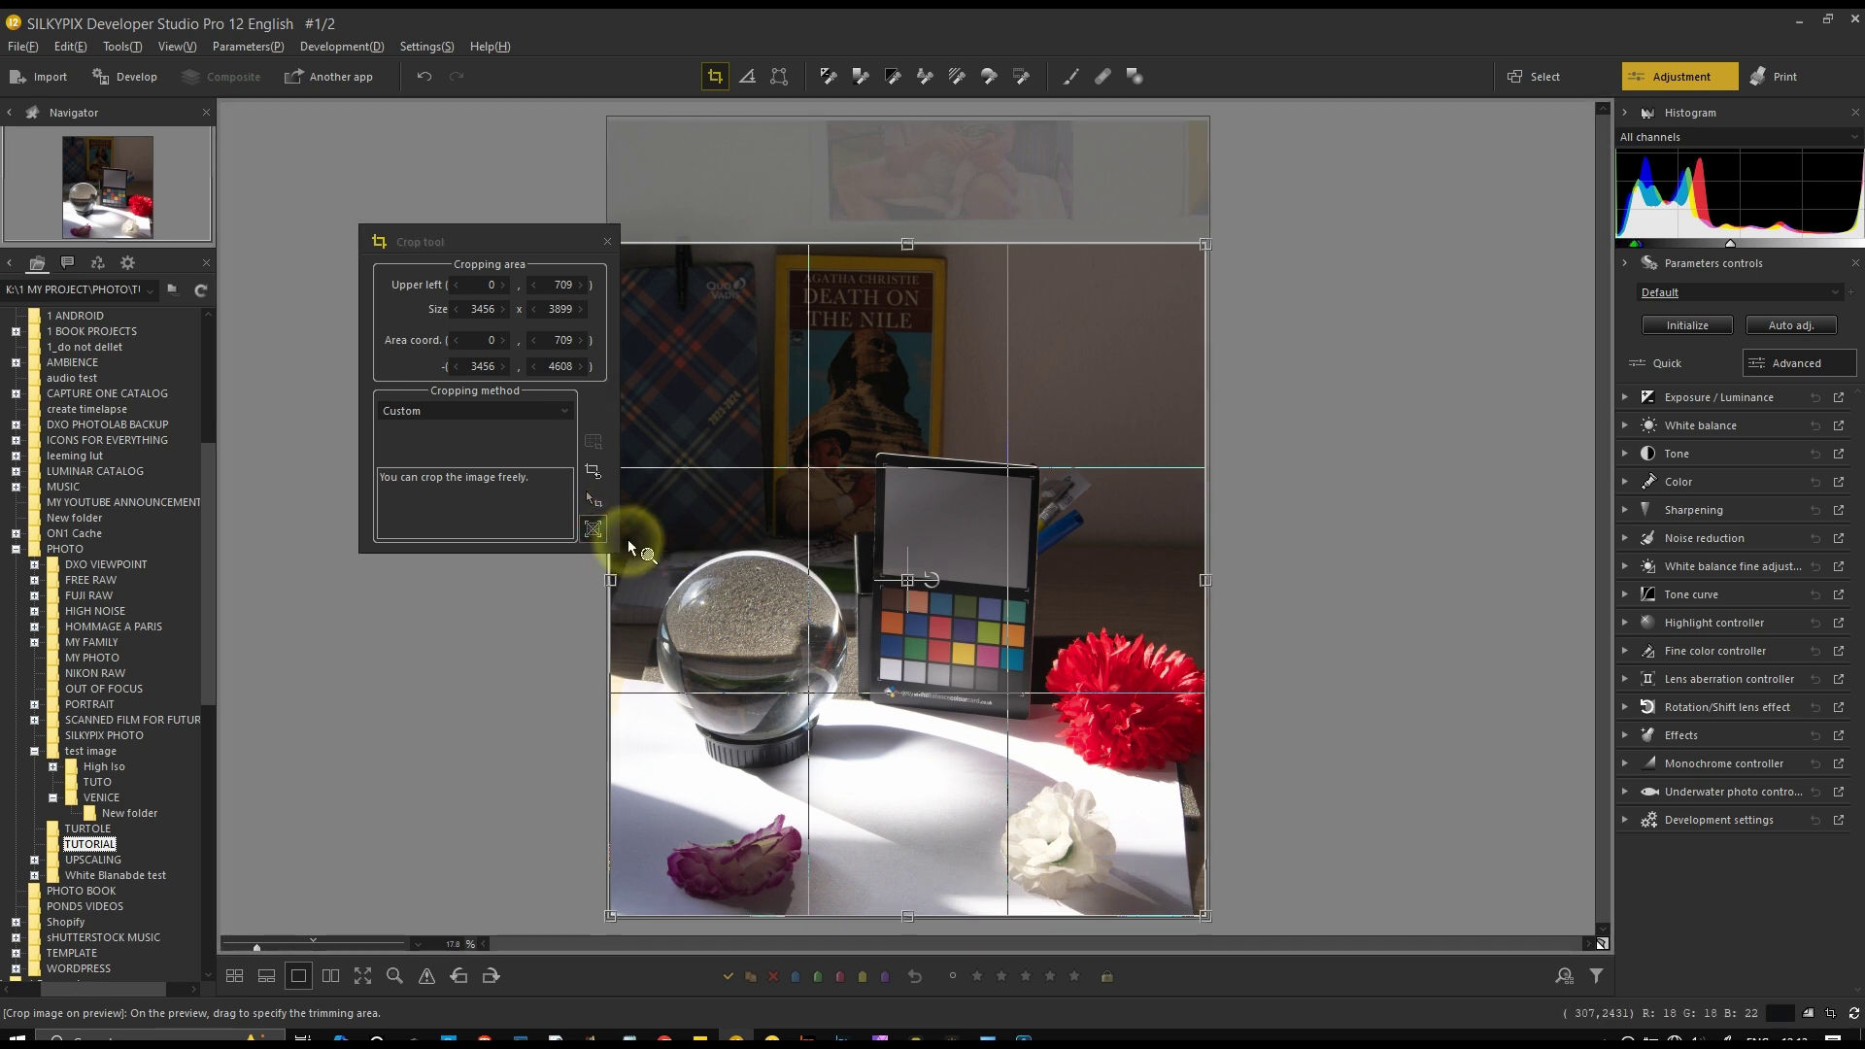
click(1206, 580)
drag(1211, 579, 1227, 574)
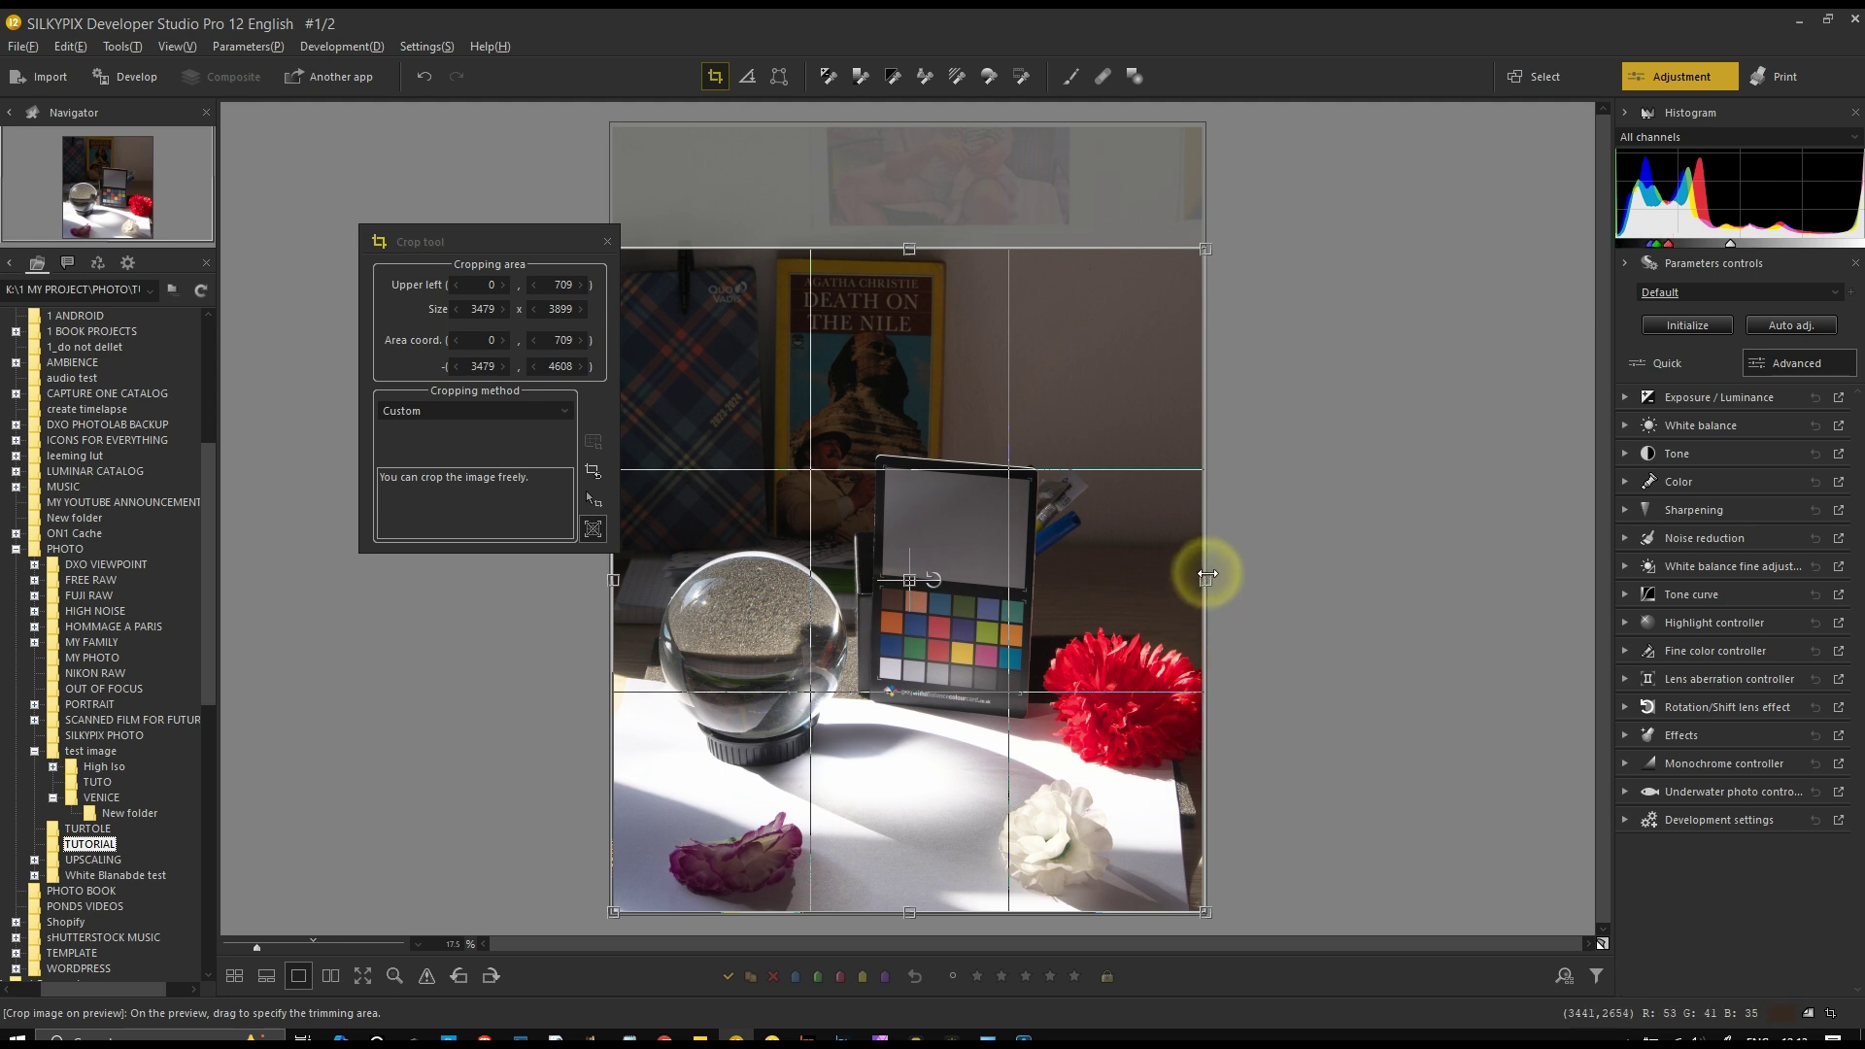
click(592, 471)
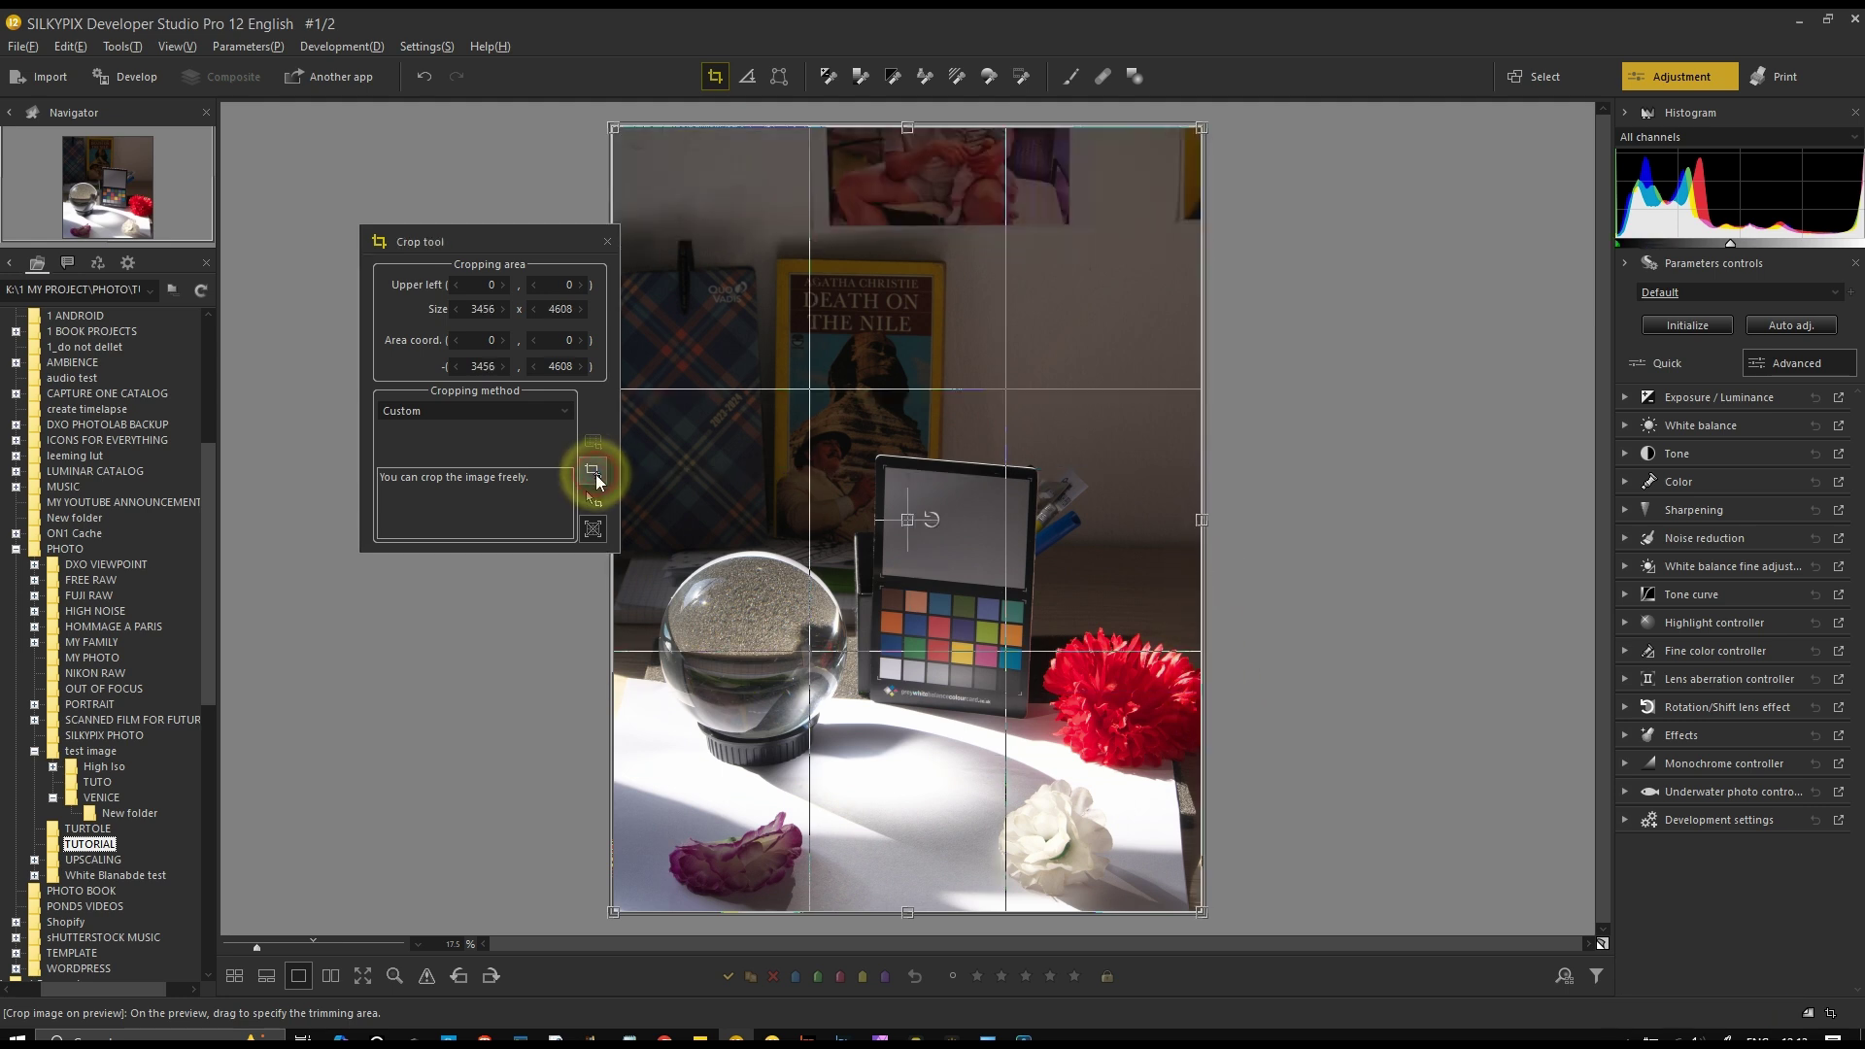
Crop away the upper part of the still-life photo to a custom area of about 3456 x 3907 pixels
drag(918, 148, 916, 242)
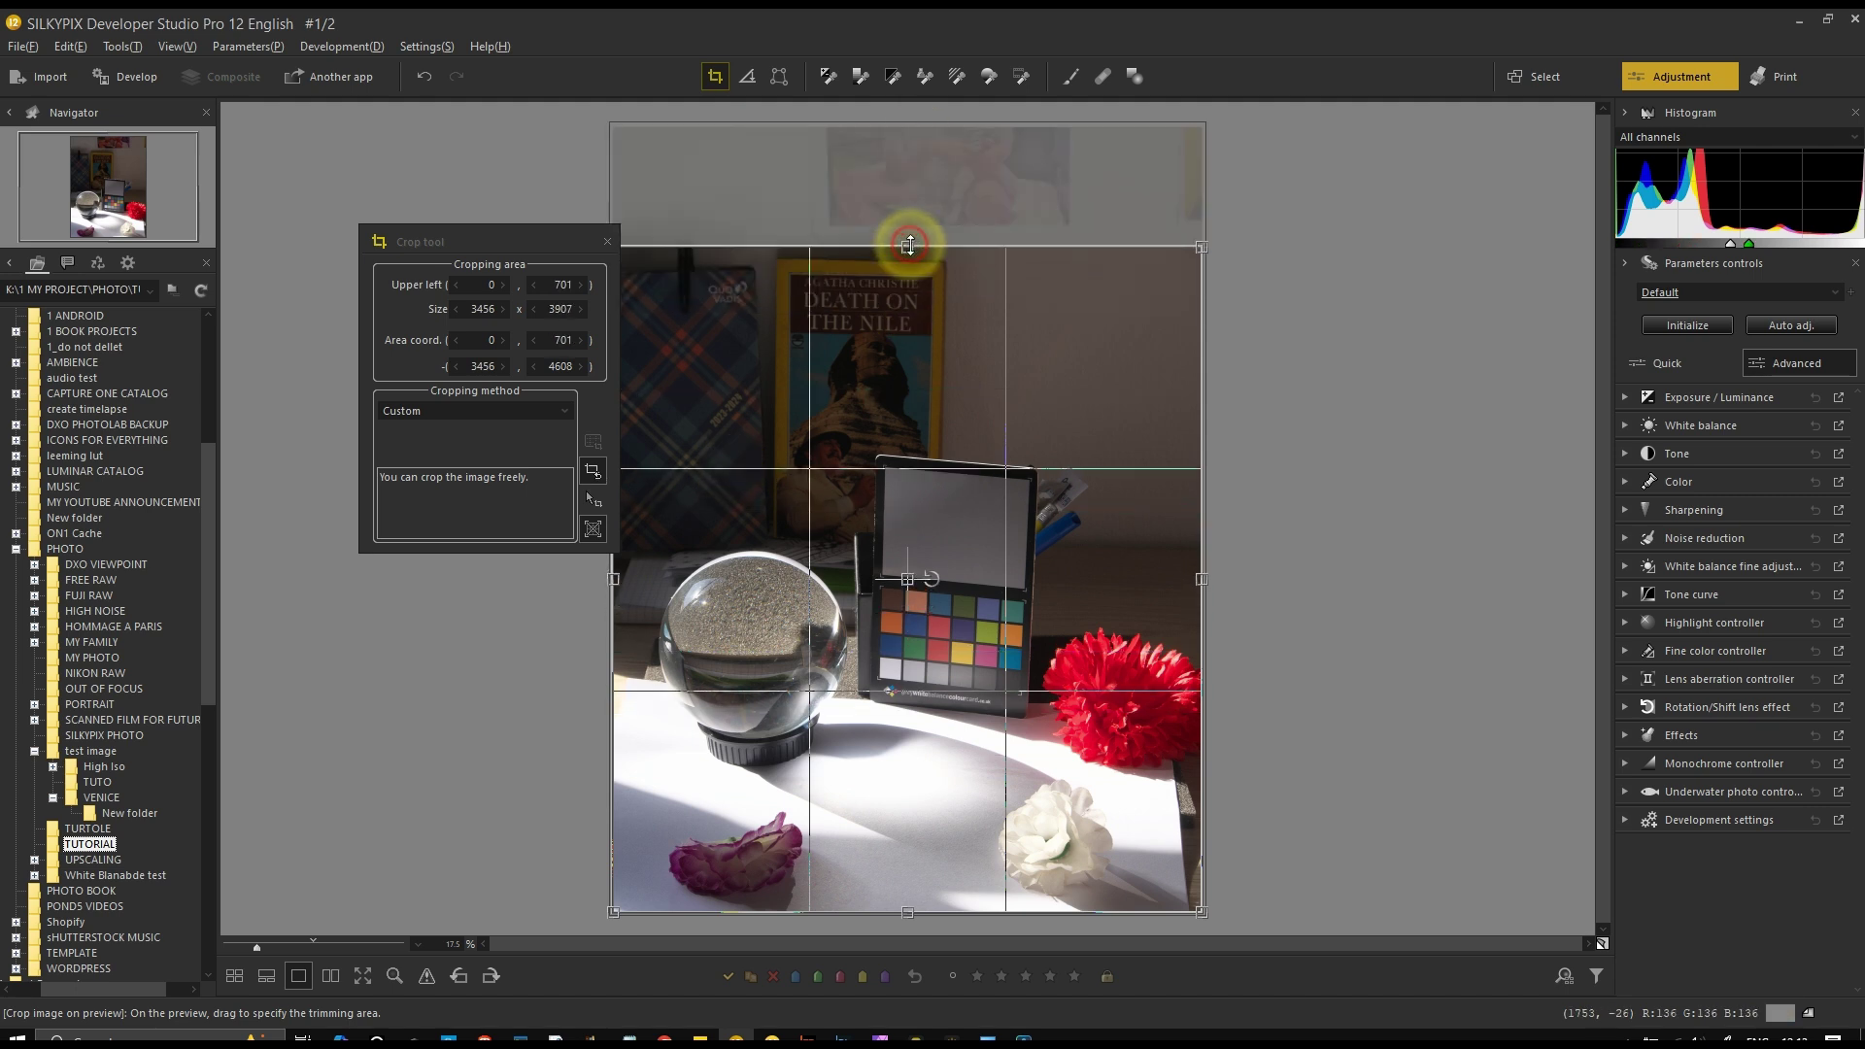
click(594, 528)
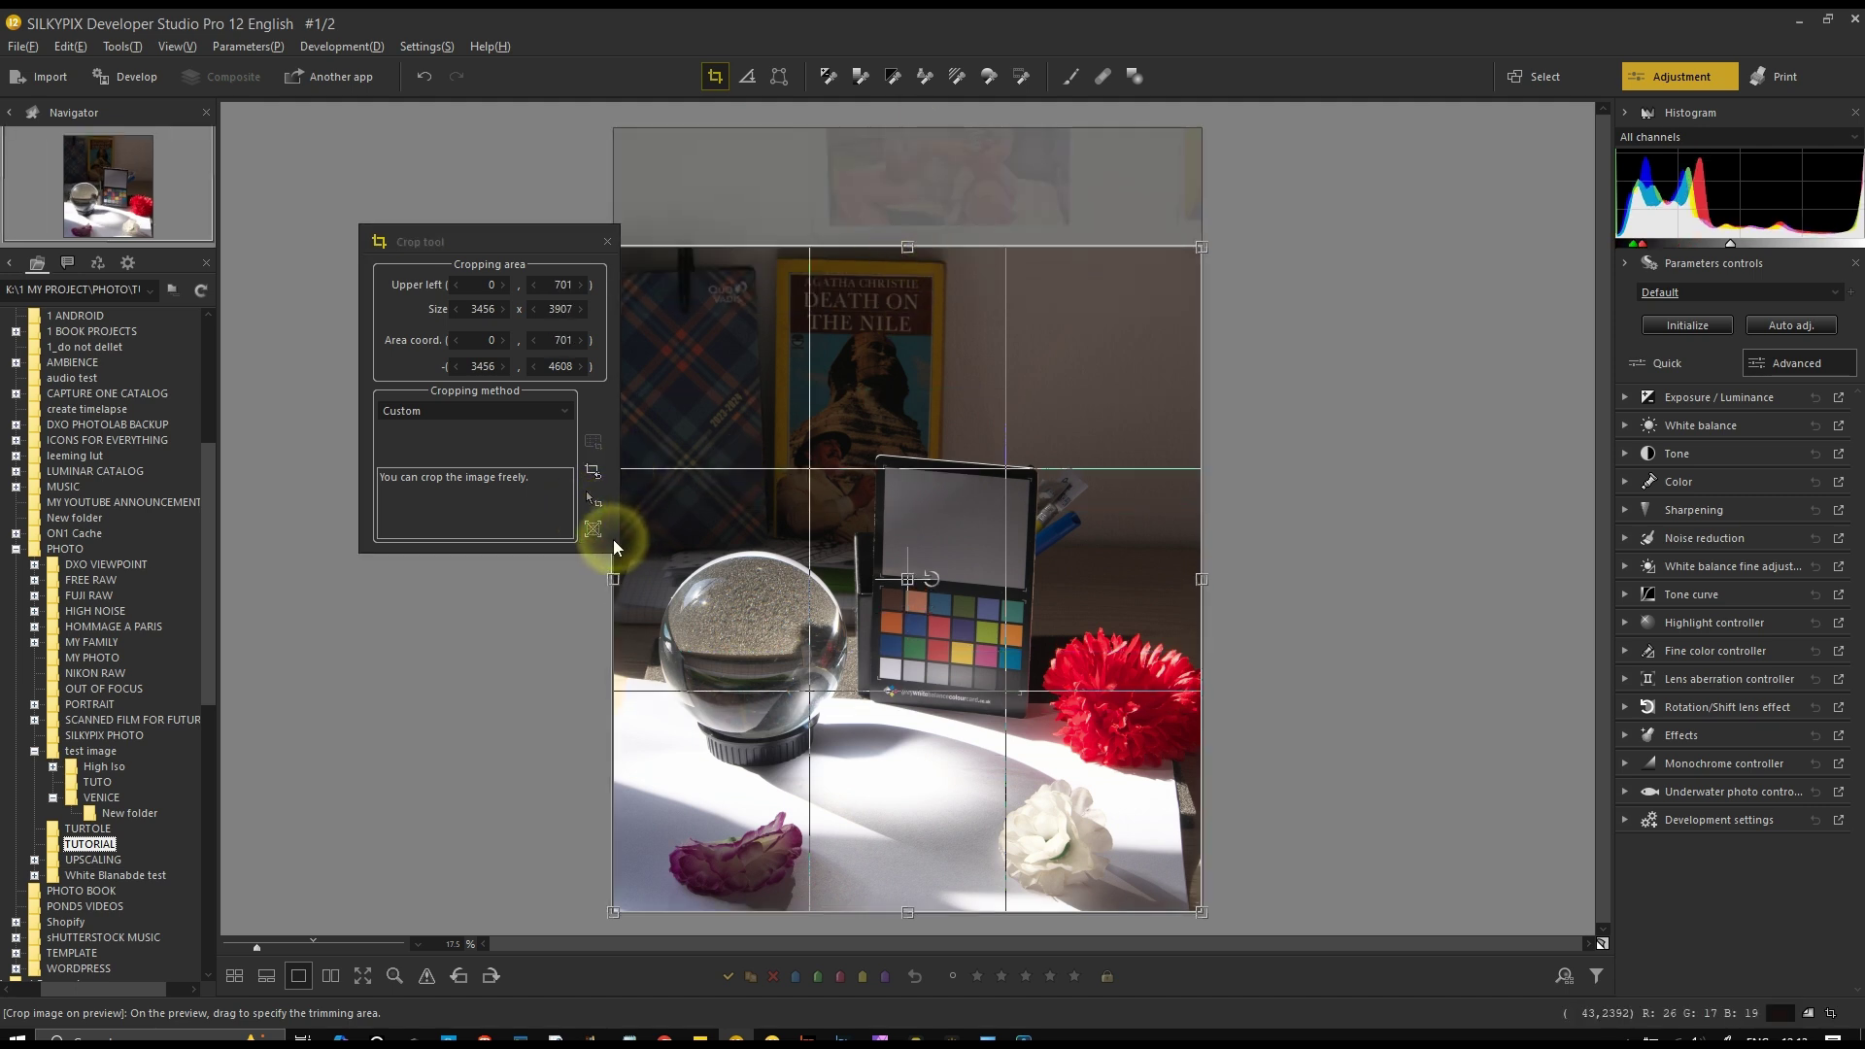
click(608, 239)
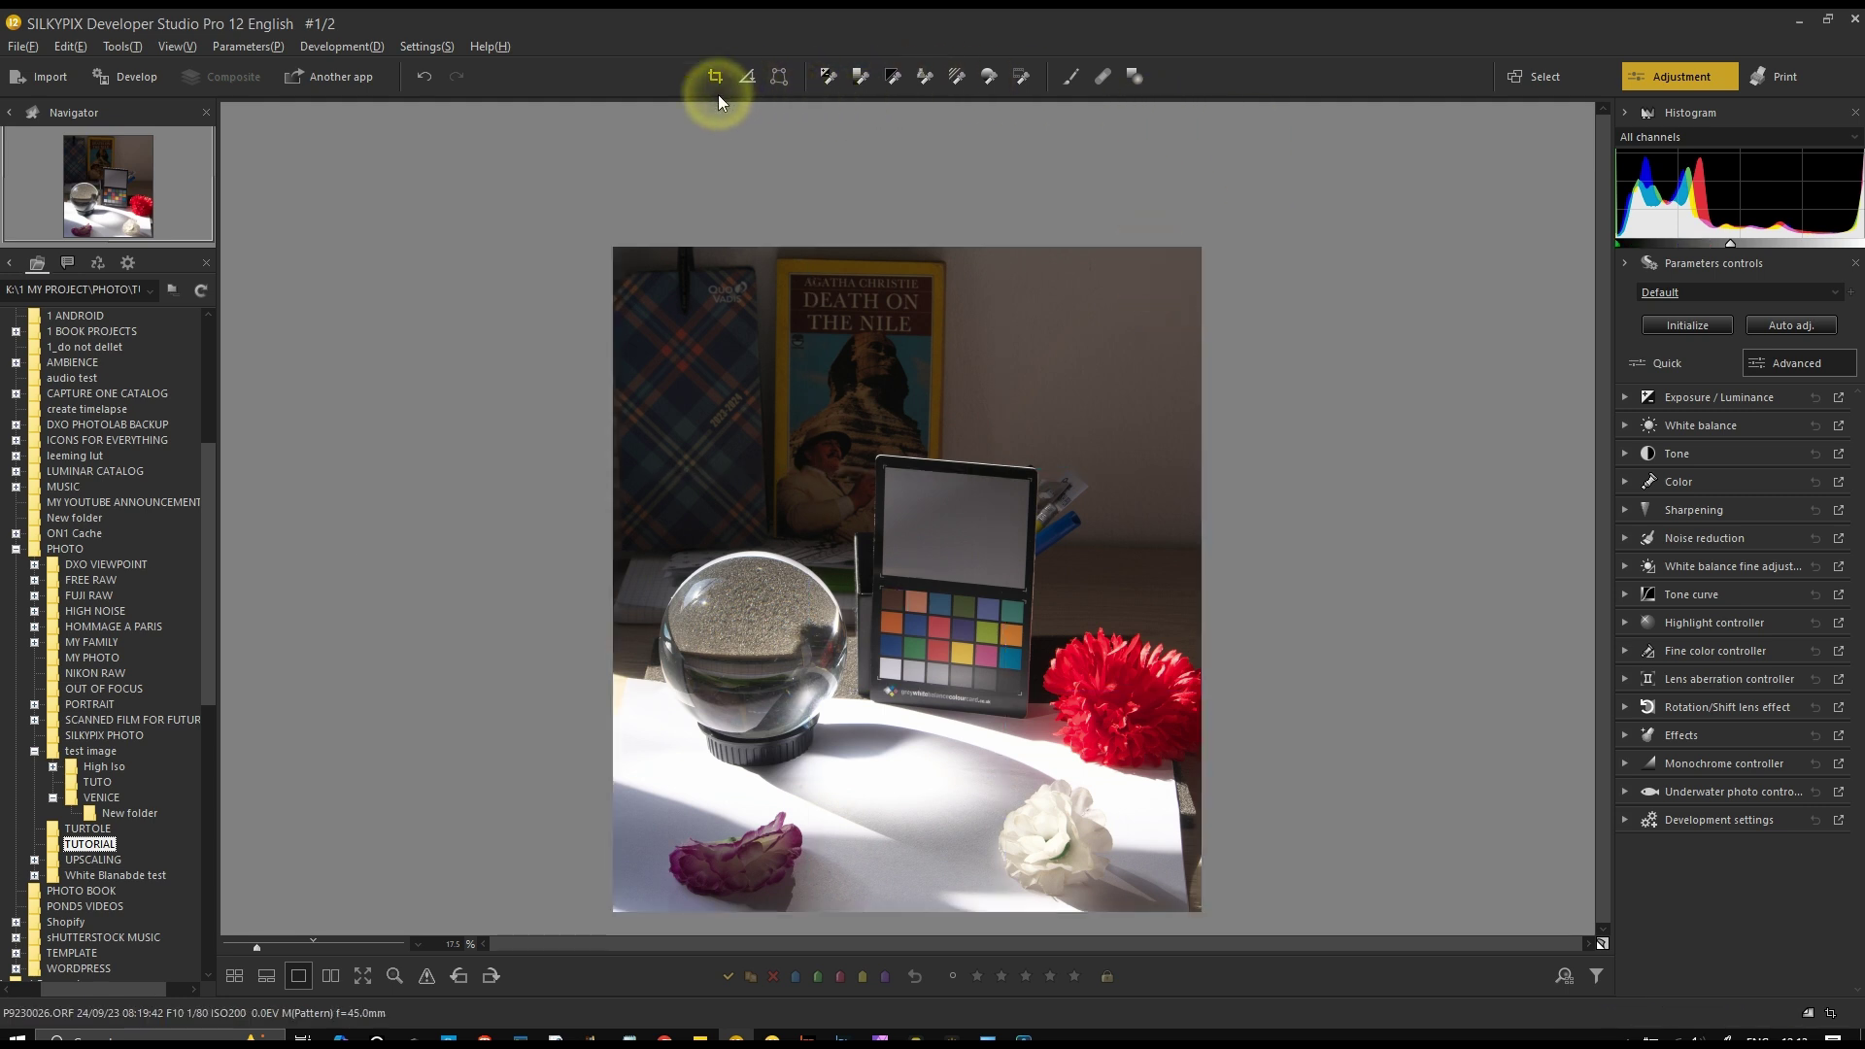
Start the general Perspective correction tool and place its four handles on the corners of the colour card
click(778, 79)
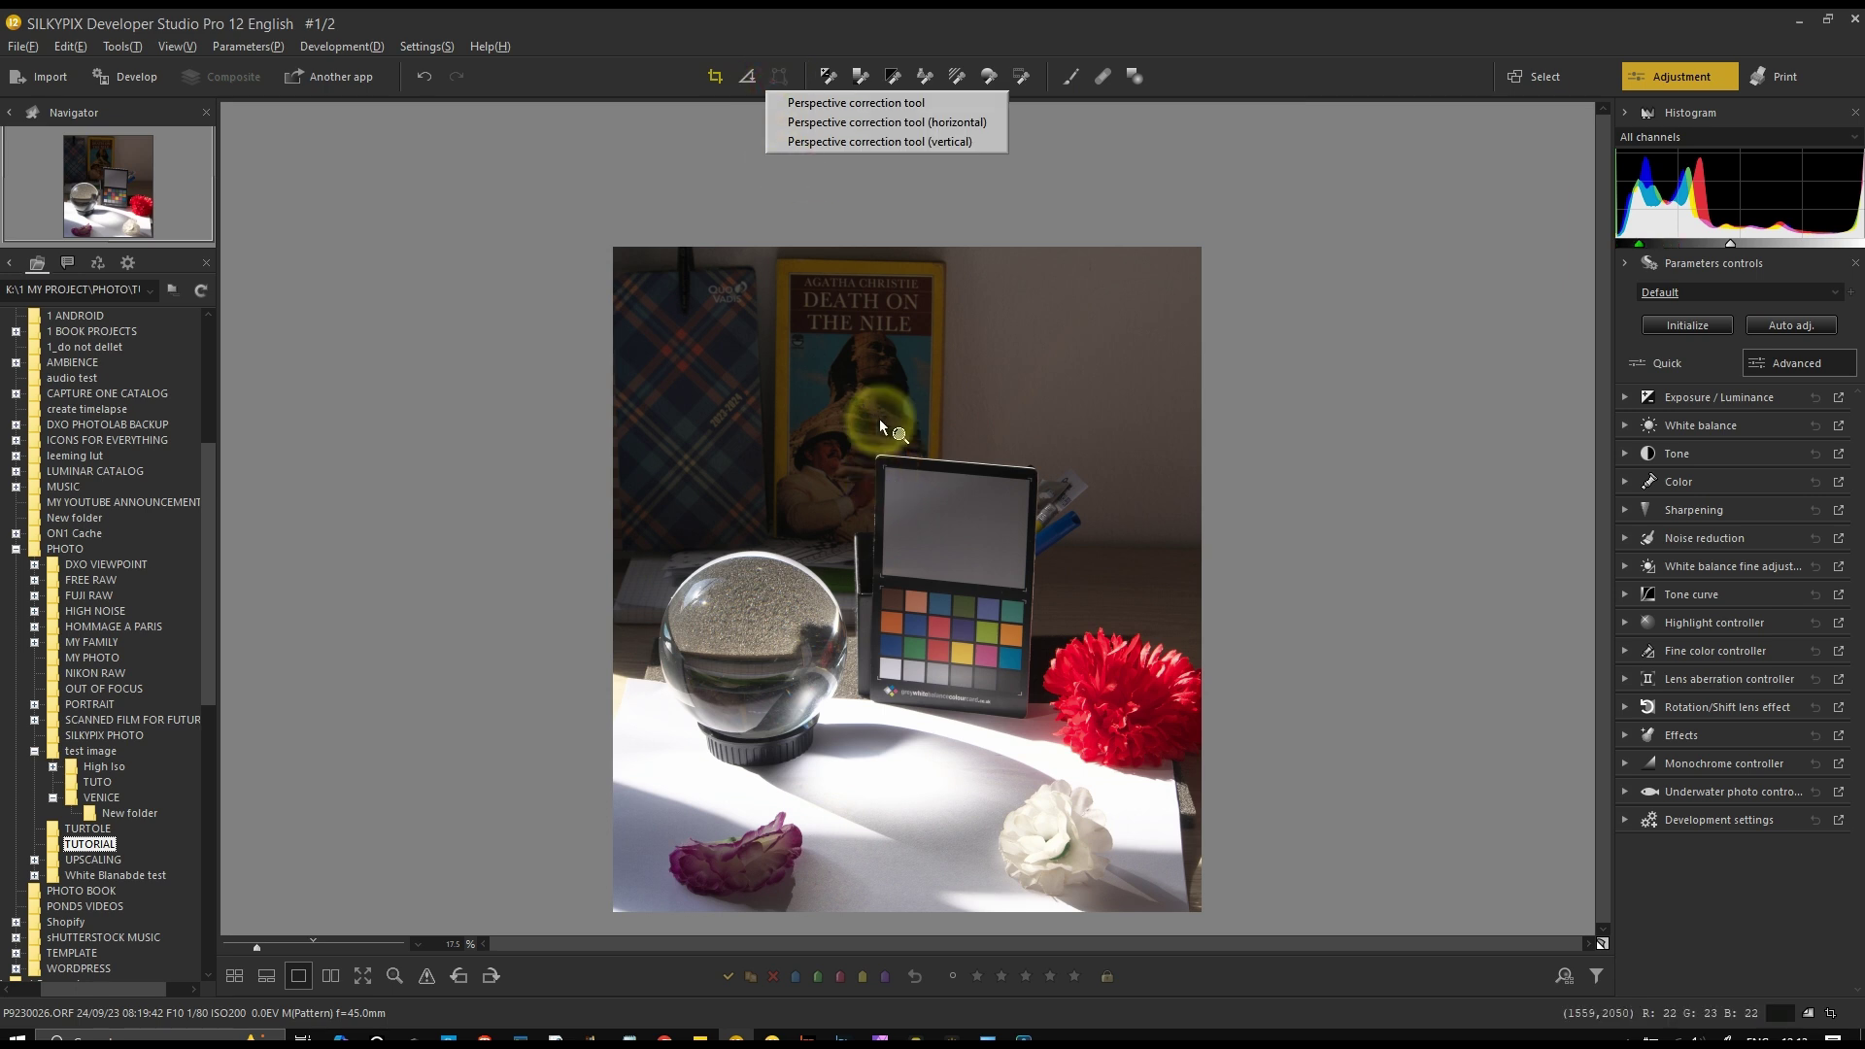
click(870, 107)
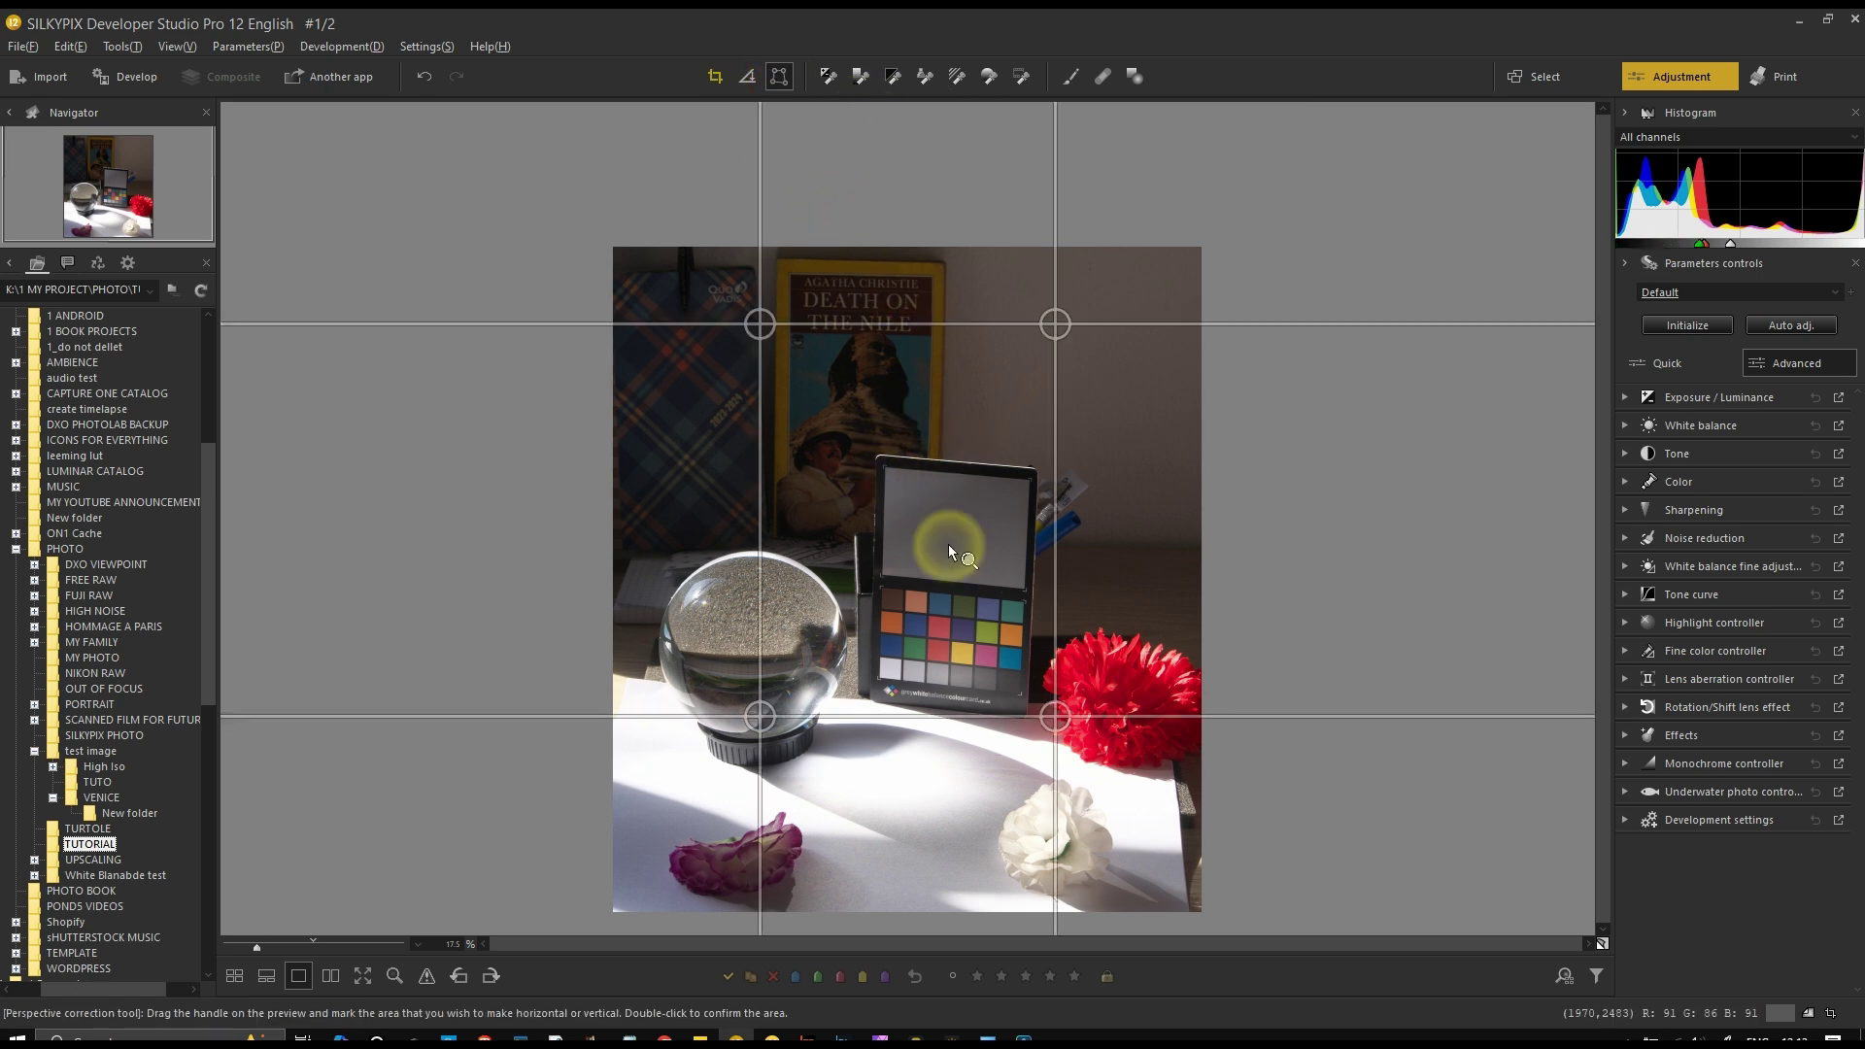
drag(759, 323, 877, 457)
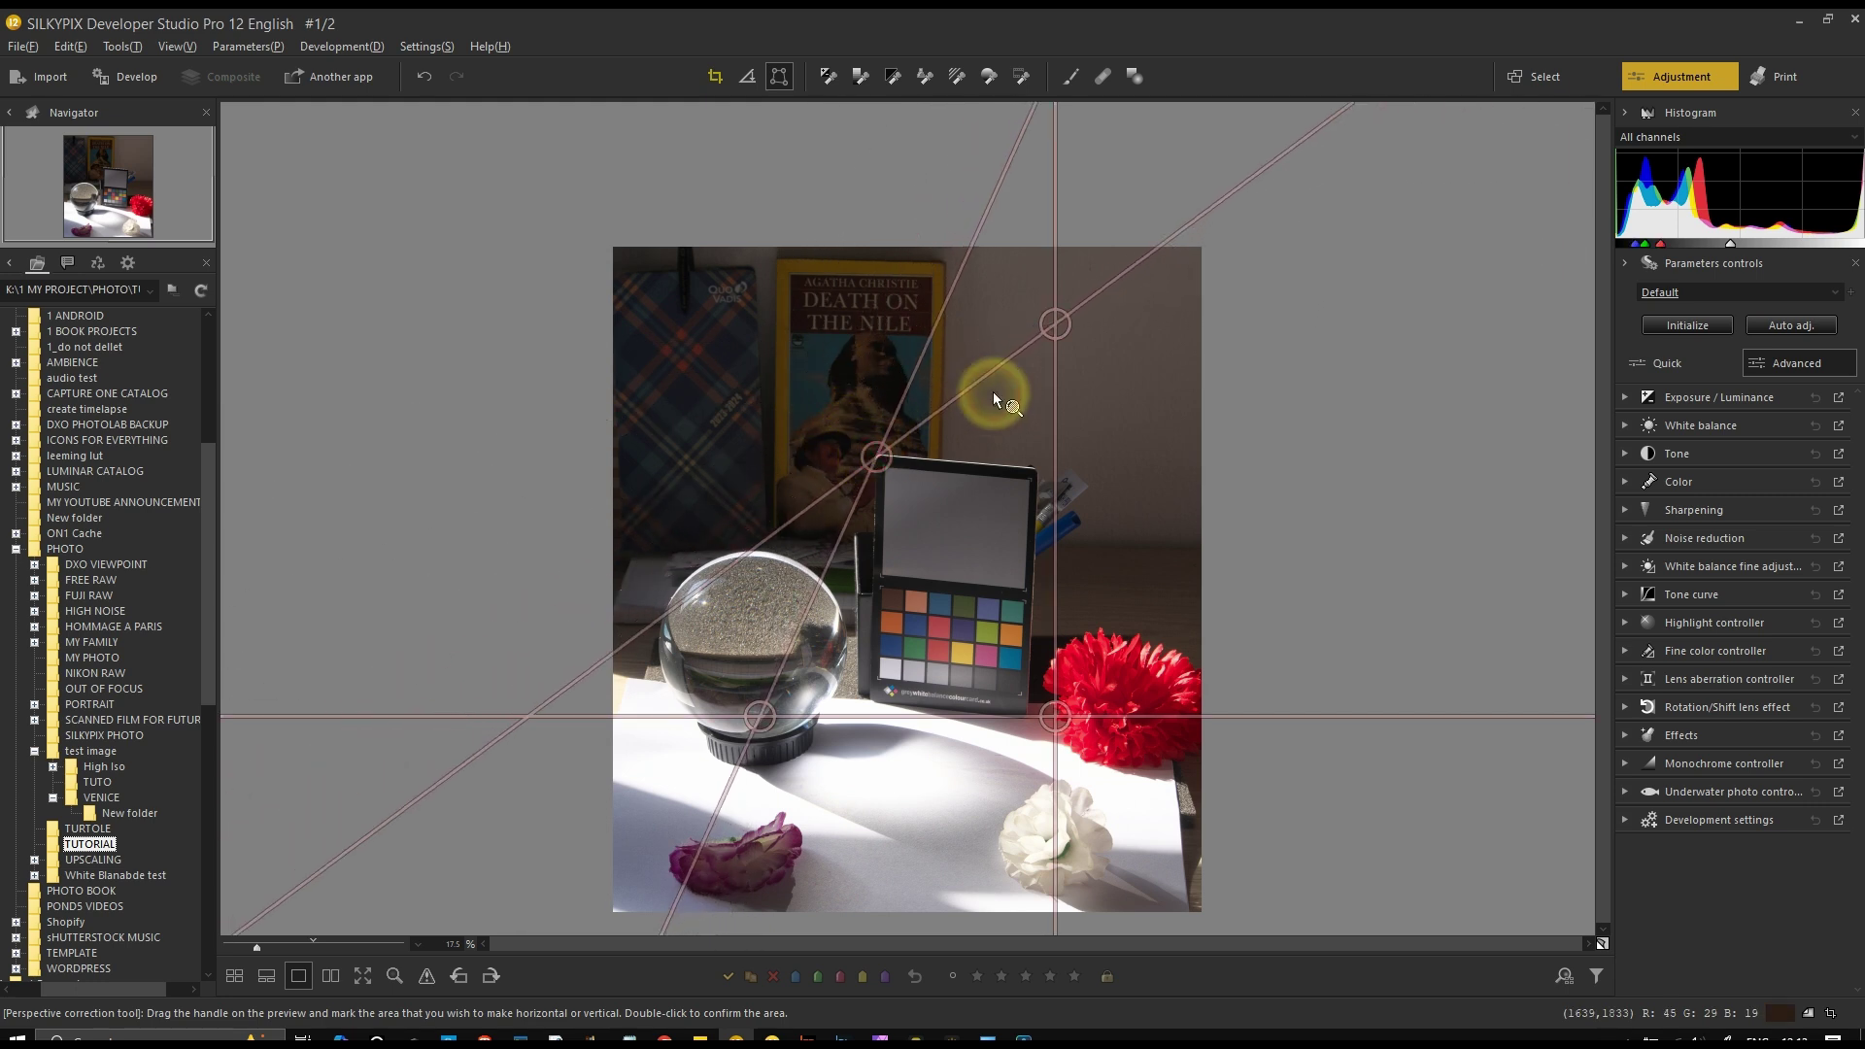
drag(1055, 324, 1034, 466)
drag(1057, 718, 1027, 720)
drag(876, 455, 874, 456)
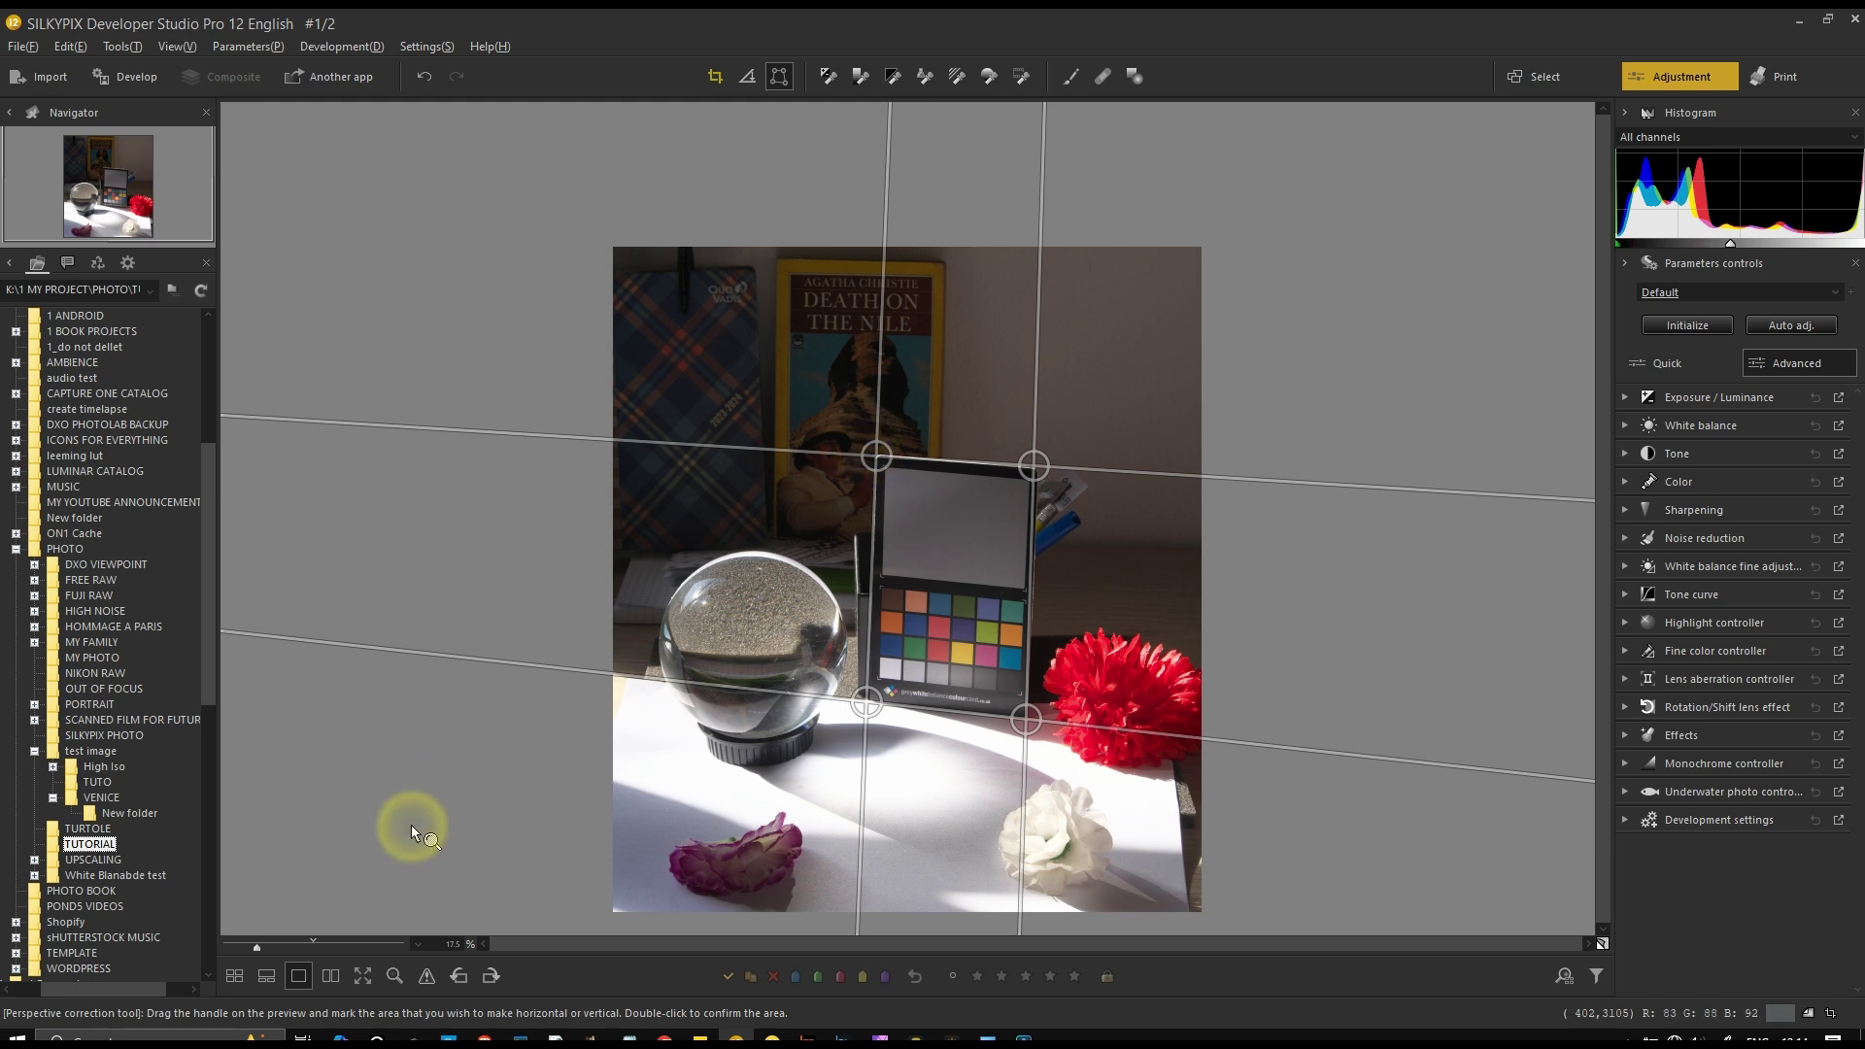
Refine the perspective handles precisely on the colour card's corners and apply the perspective correction
click(397, 984)
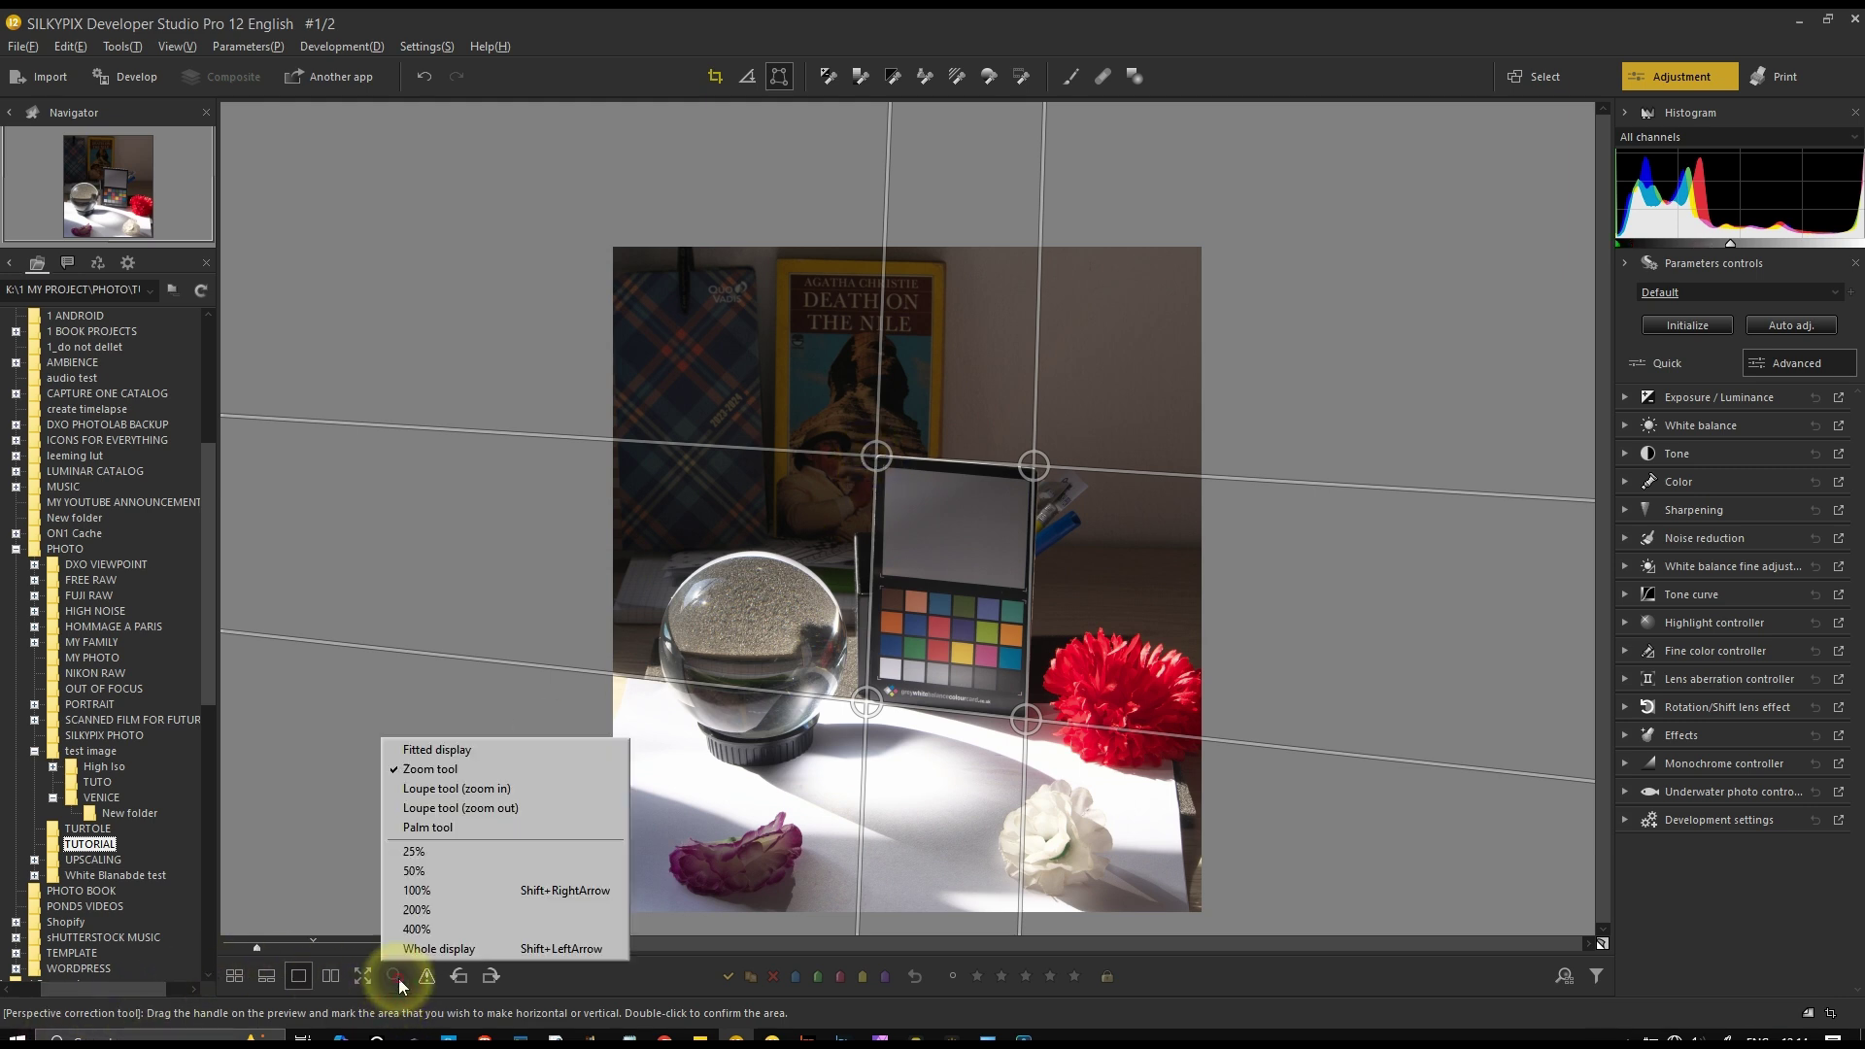
click(435, 795)
drag(257, 947, 282, 955)
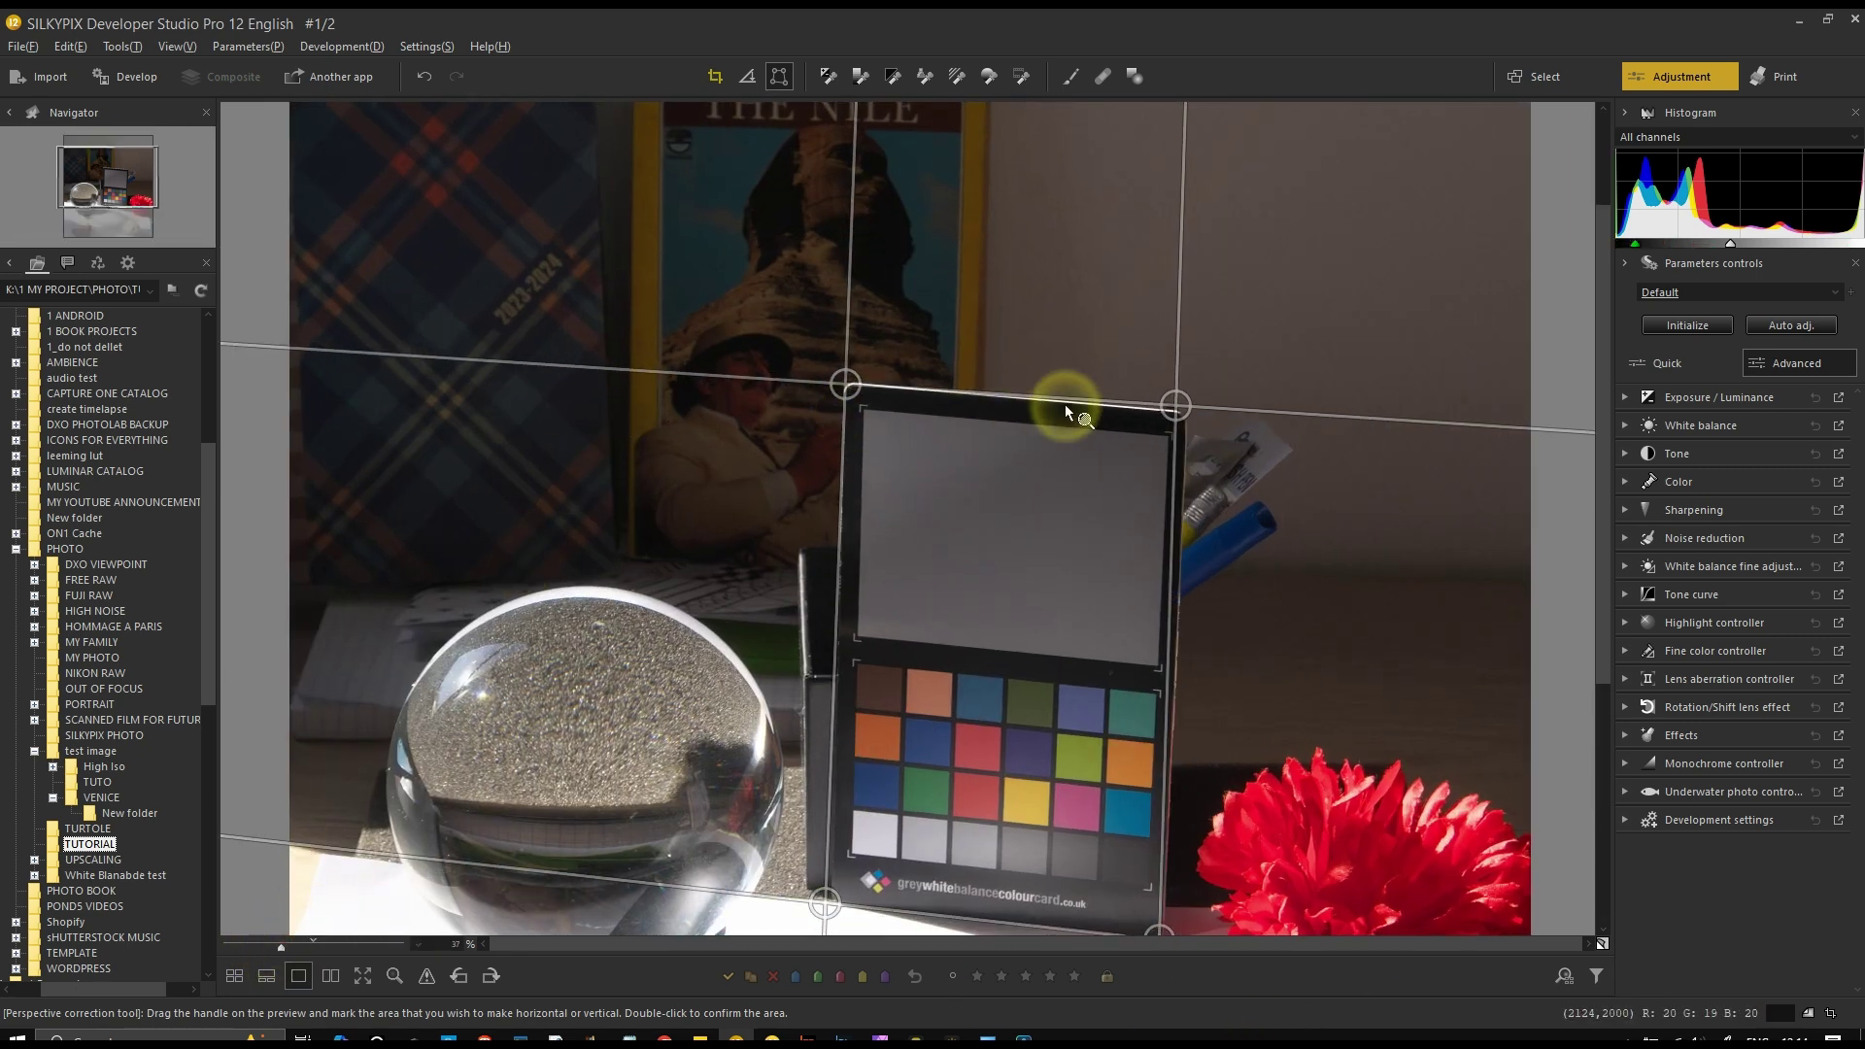
drag(1179, 406, 1181, 413)
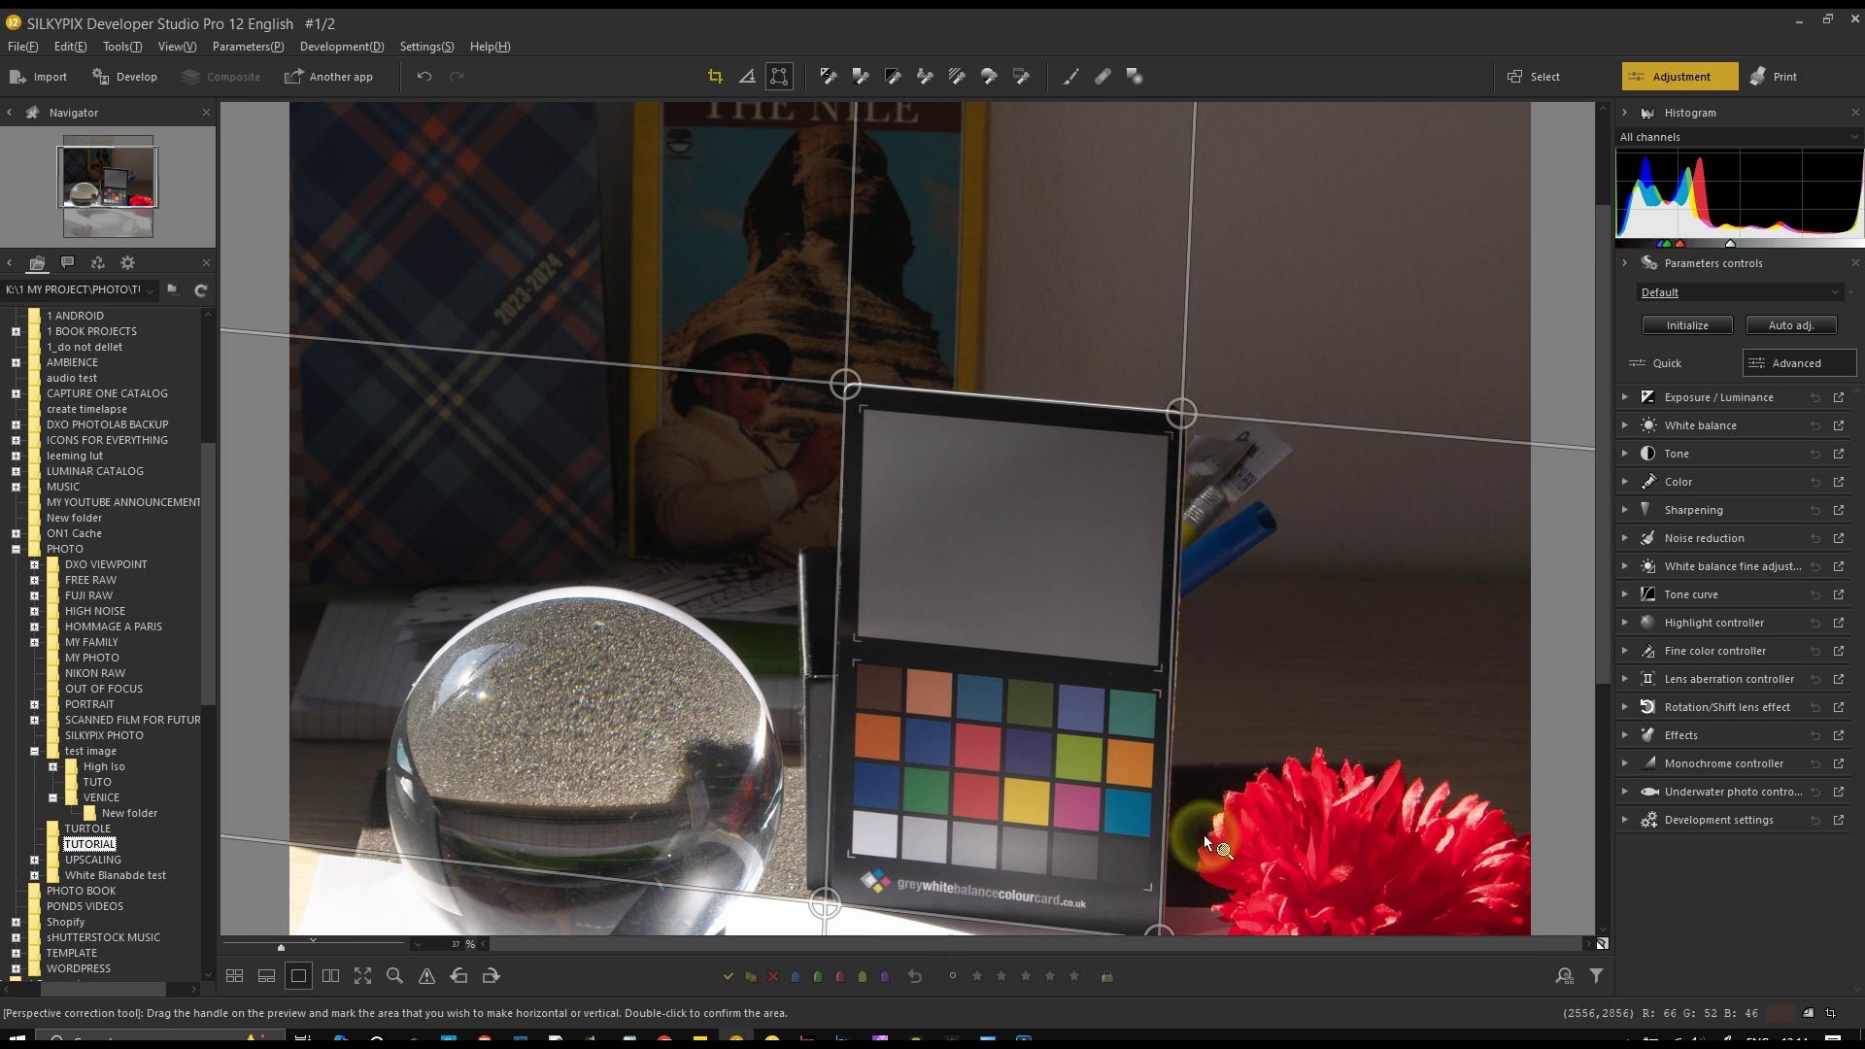
click(1607, 686)
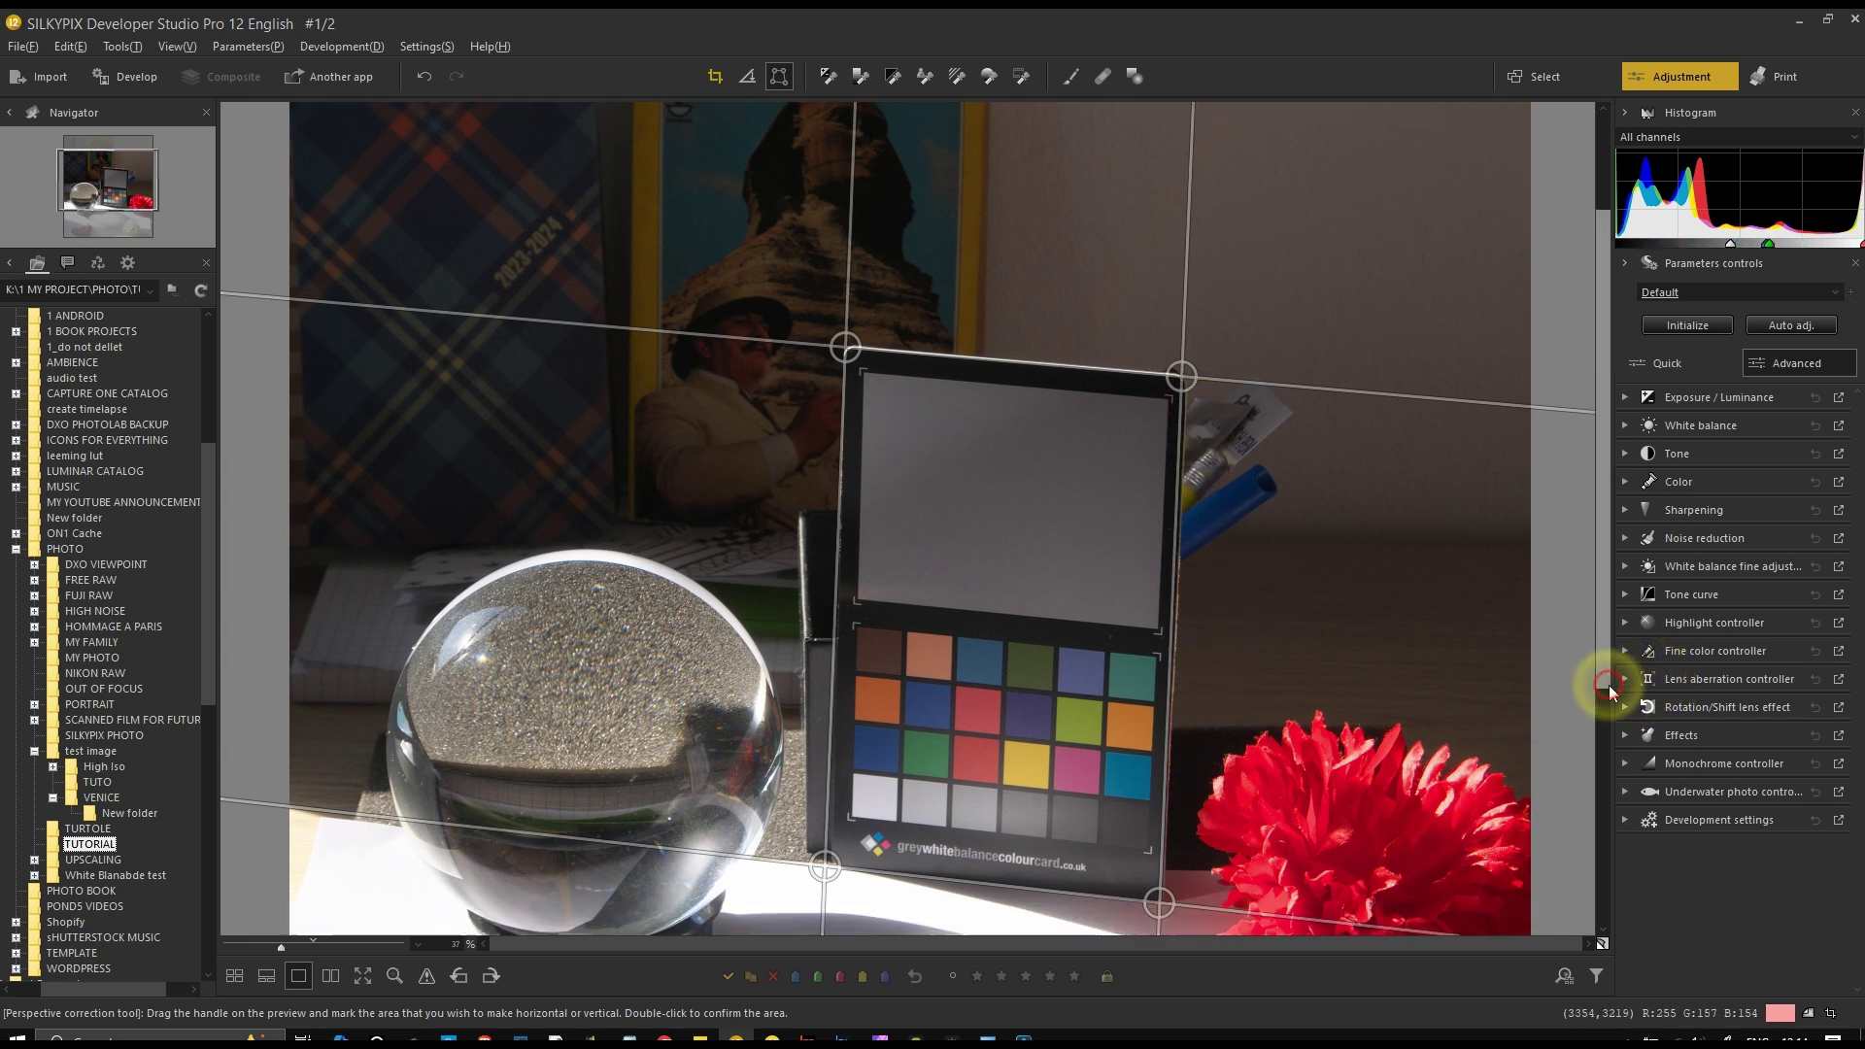
drag(1607, 686, 1610, 760)
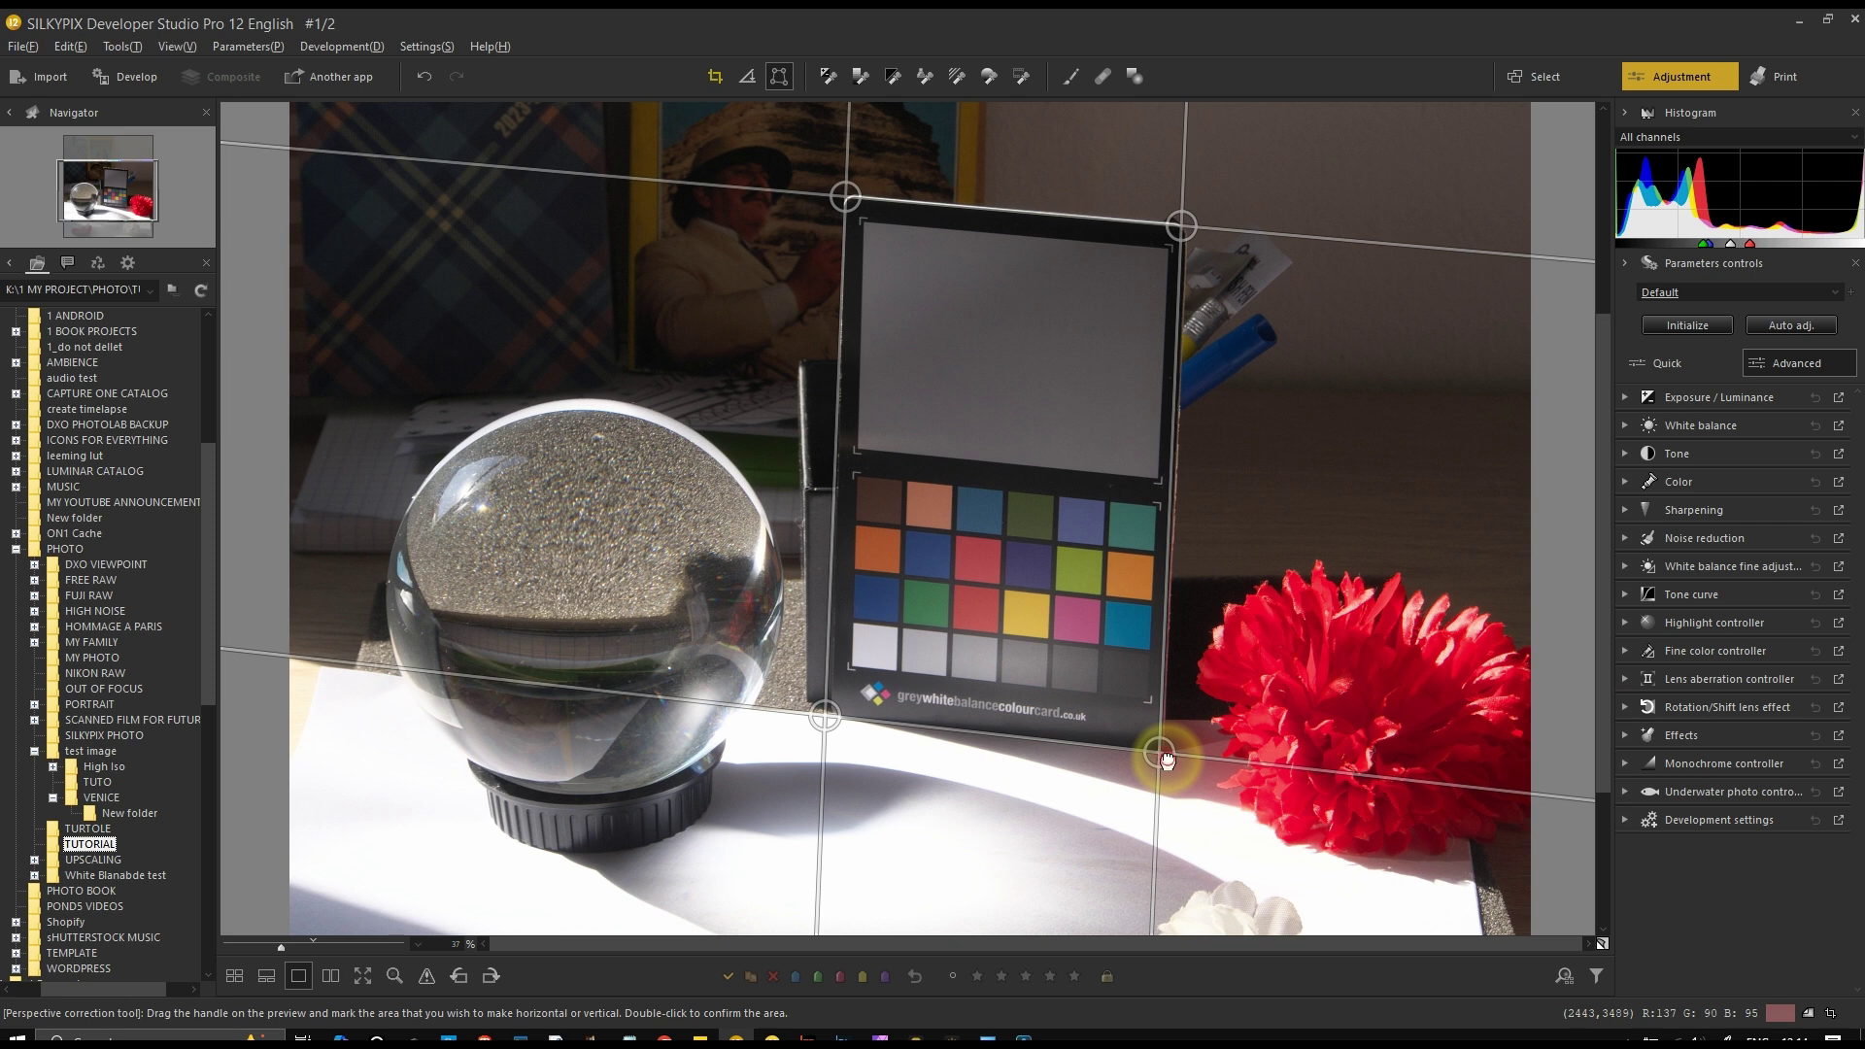
drag(1166, 760, 1168, 757)
drag(1180, 226, 1188, 227)
drag(825, 715, 831, 718)
double_click(832, 719)
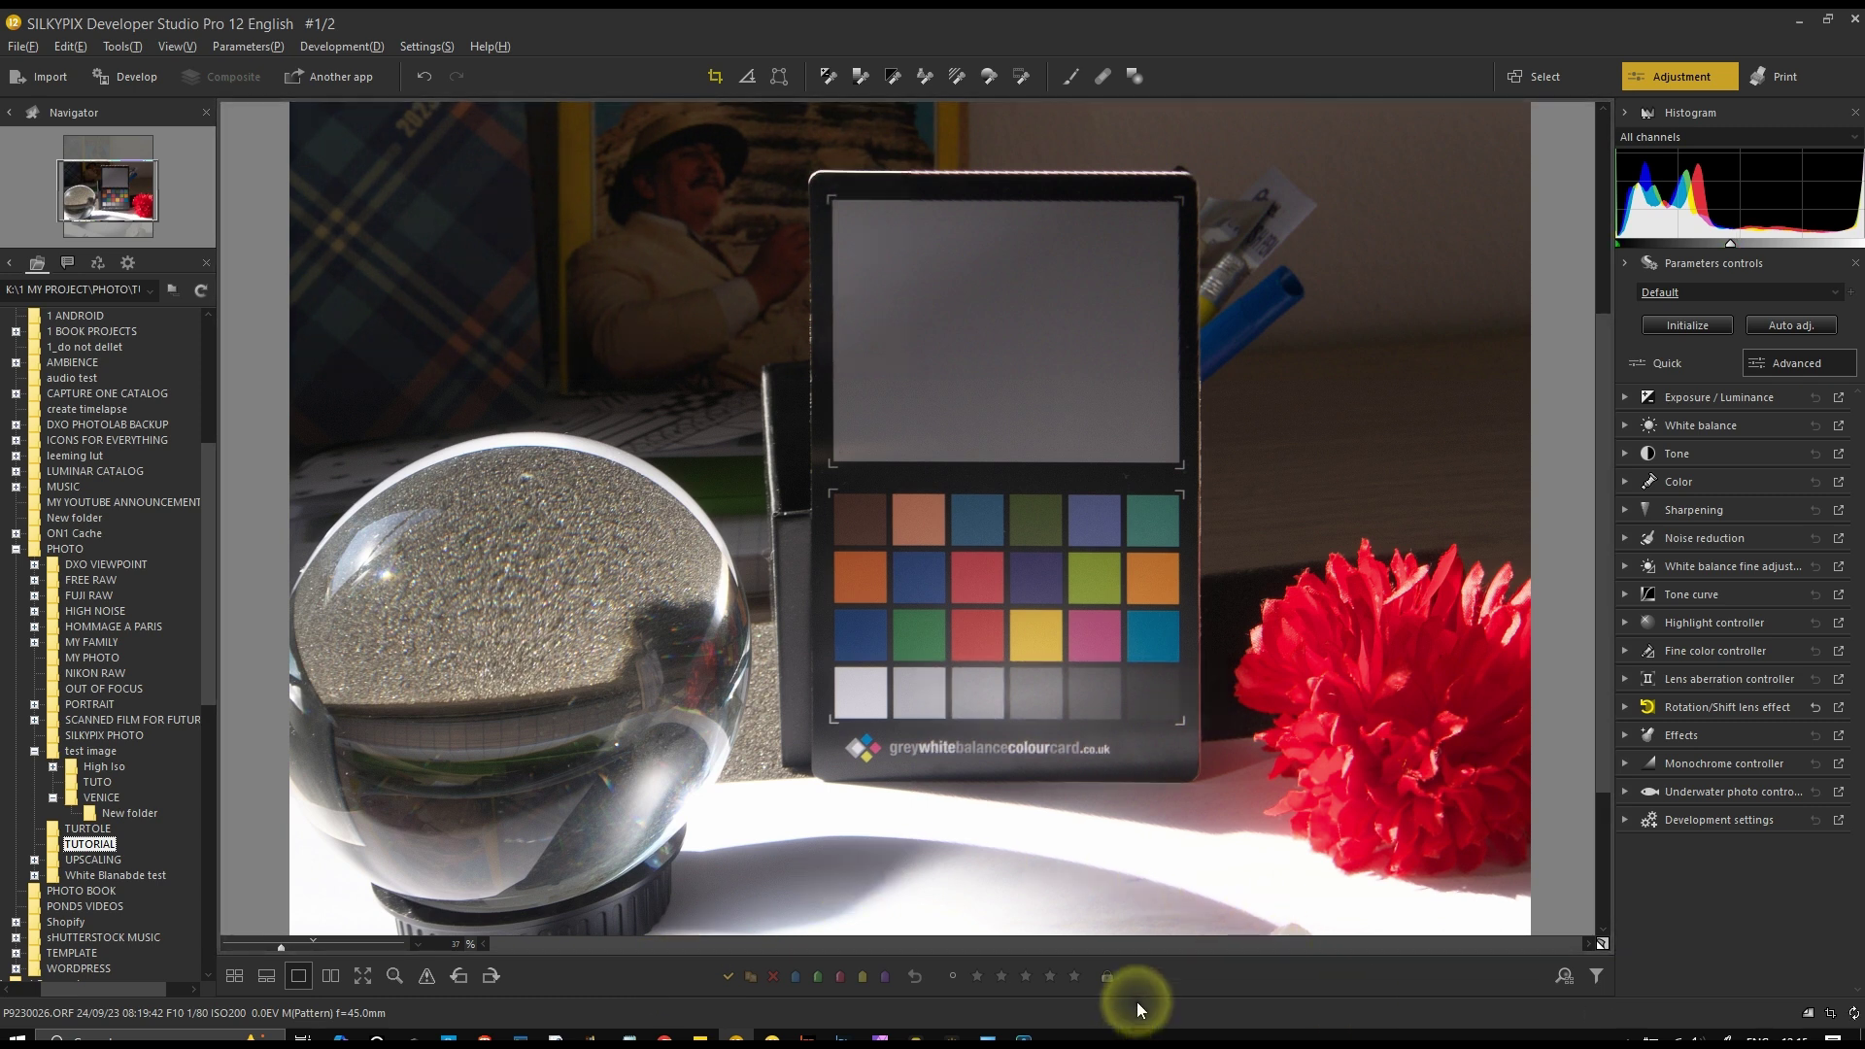
Check the whole perspective-corrected photo
click(1601, 945)
click(1600, 945)
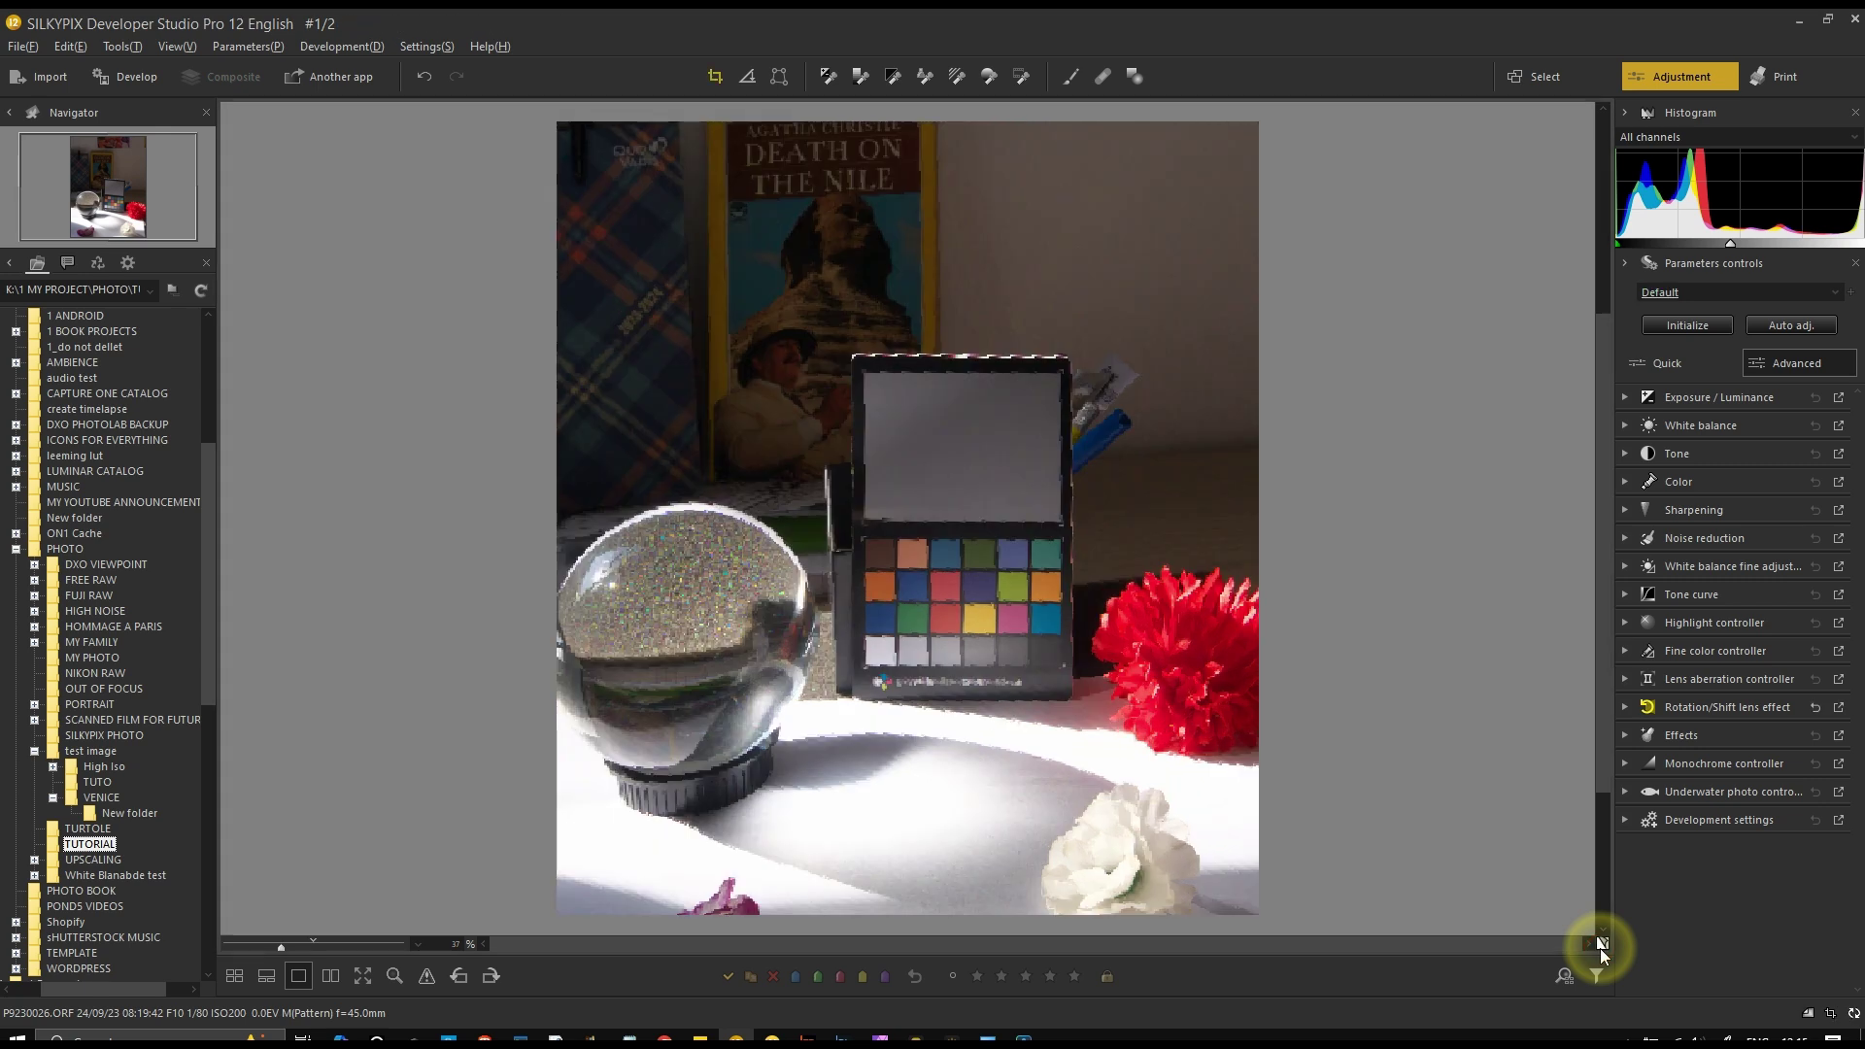
click(1600, 945)
click(1600, 945)
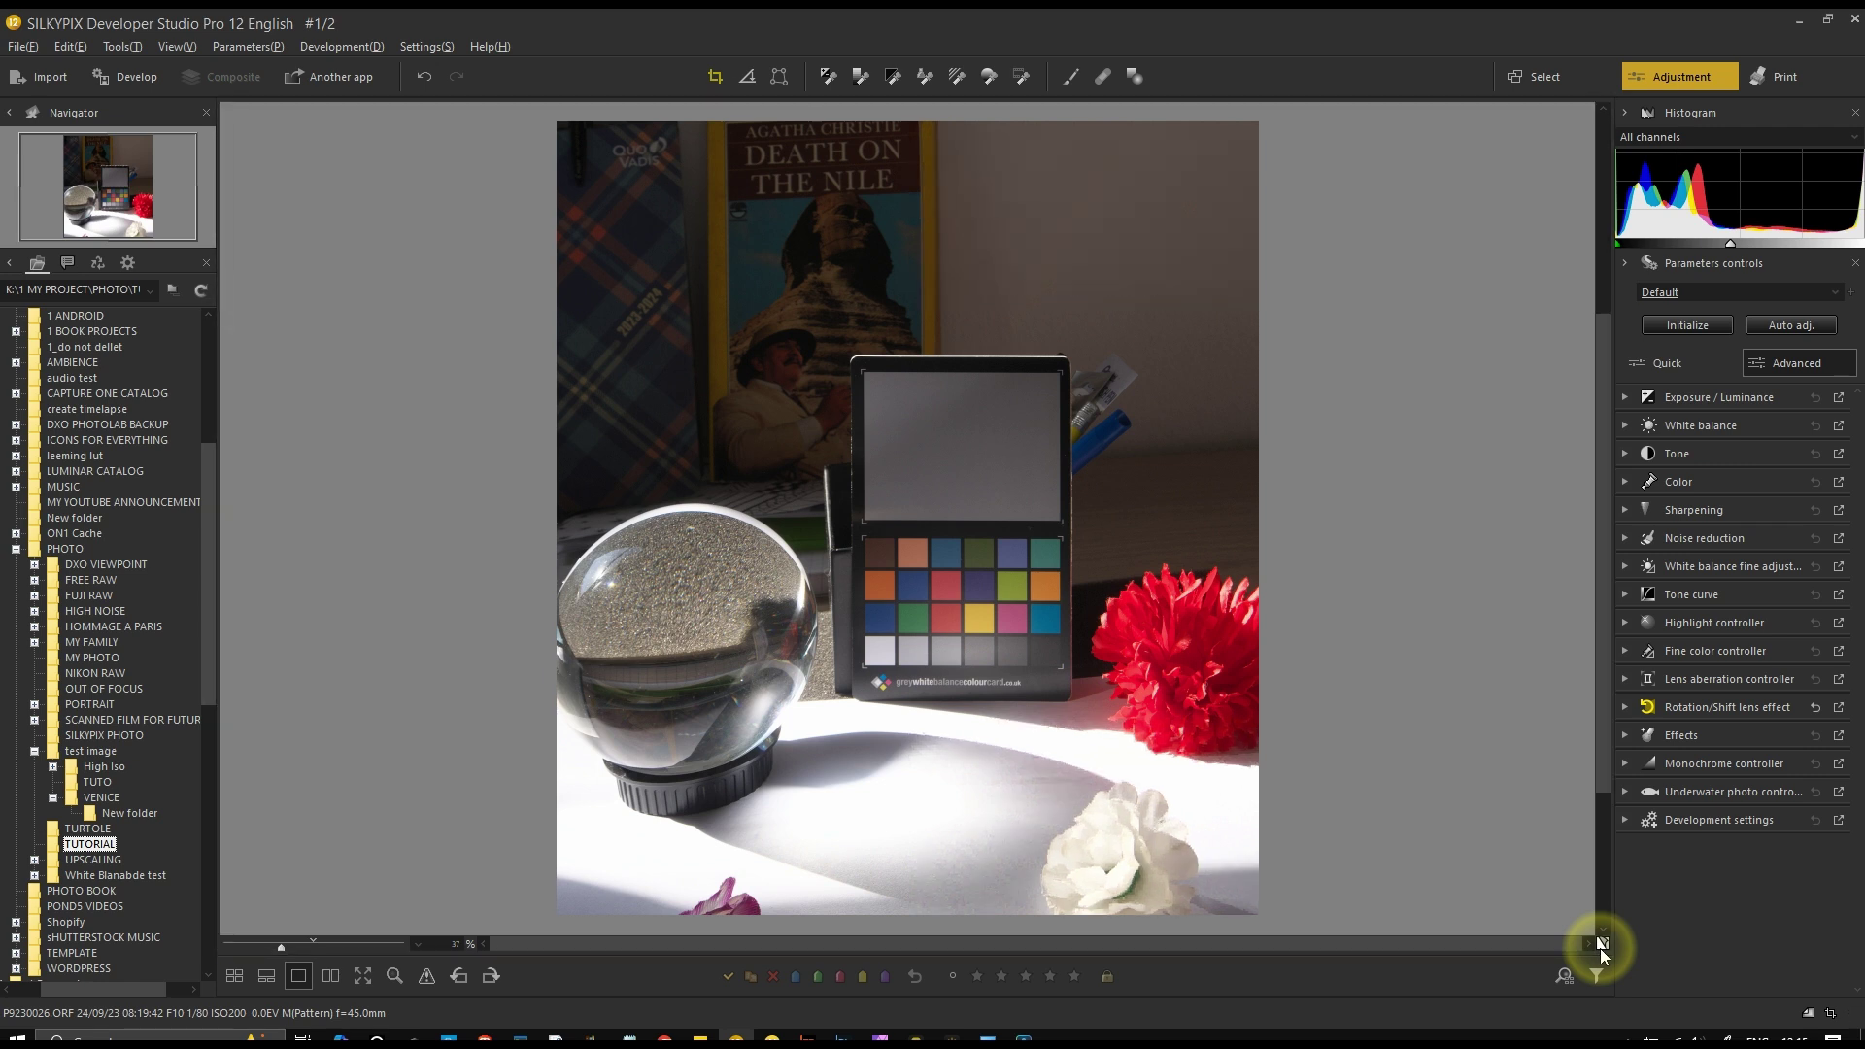
Try the Exposure bias tool on the bright white paper beside the glass ball, and undo the exposure change
click(828, 77)
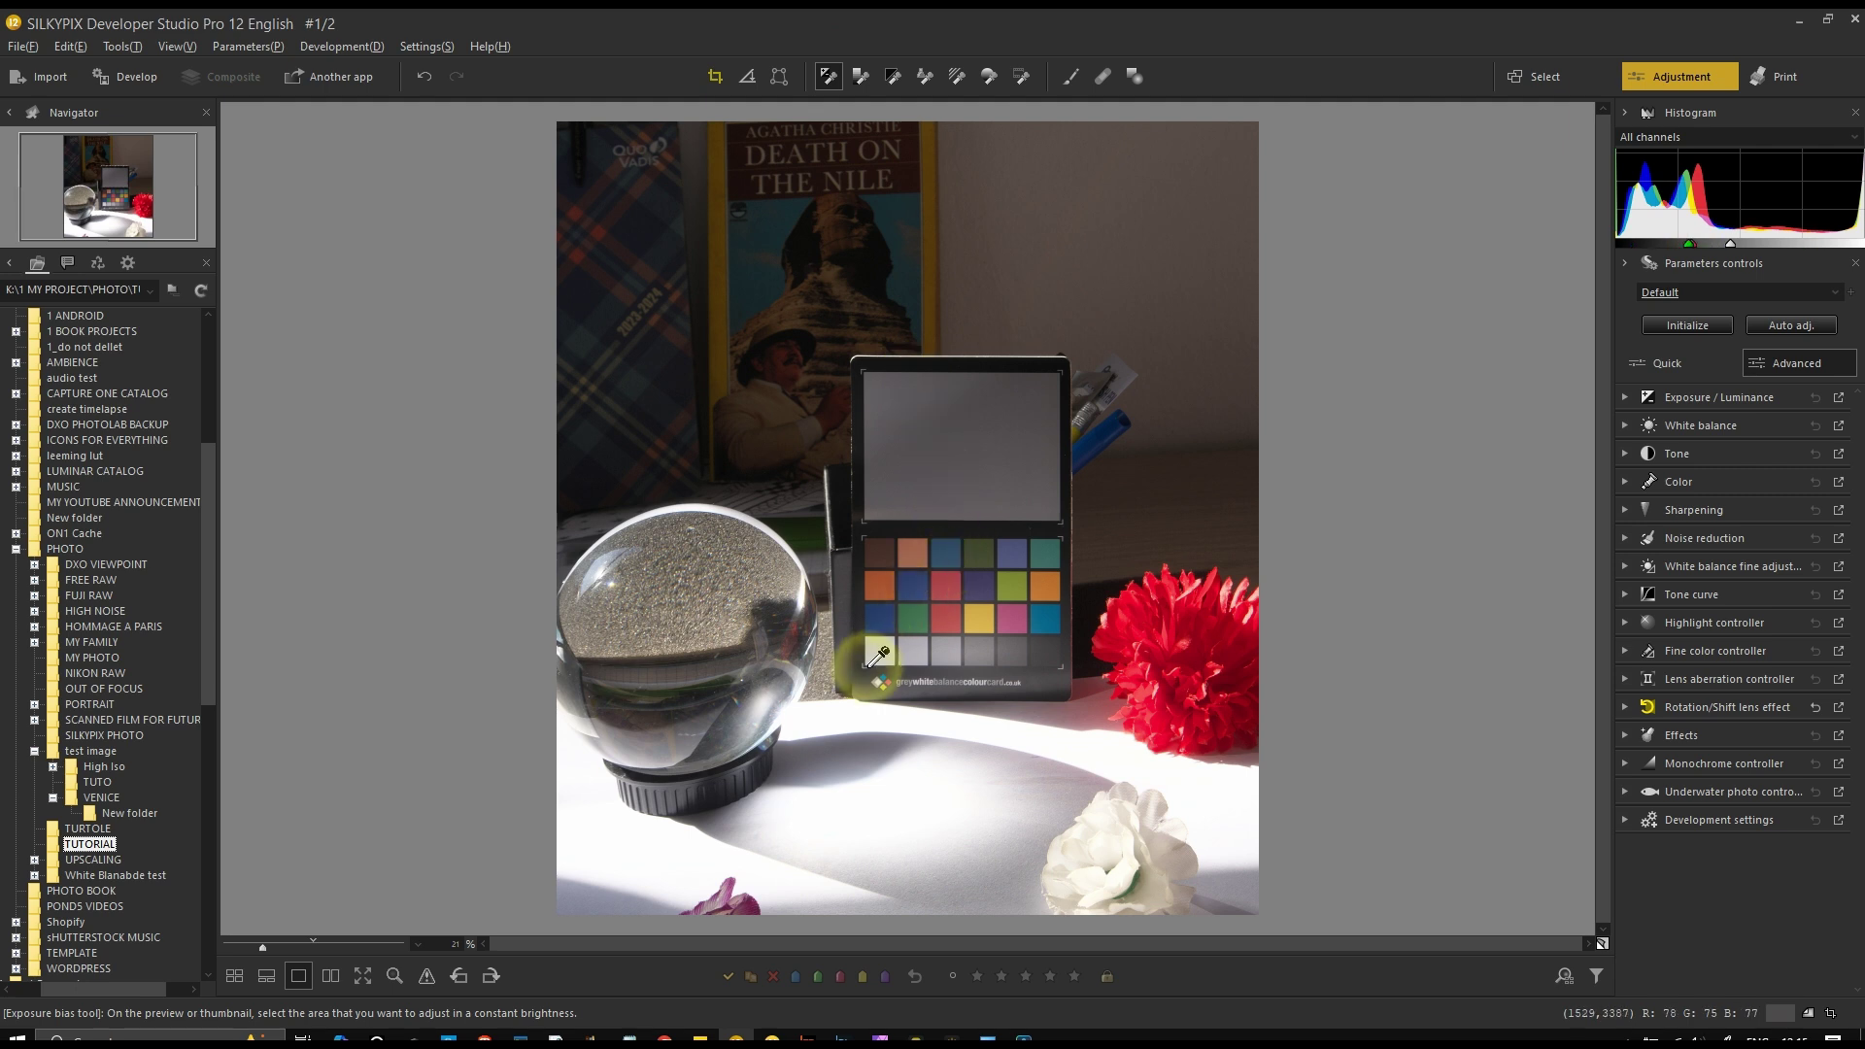
click(817, 715)
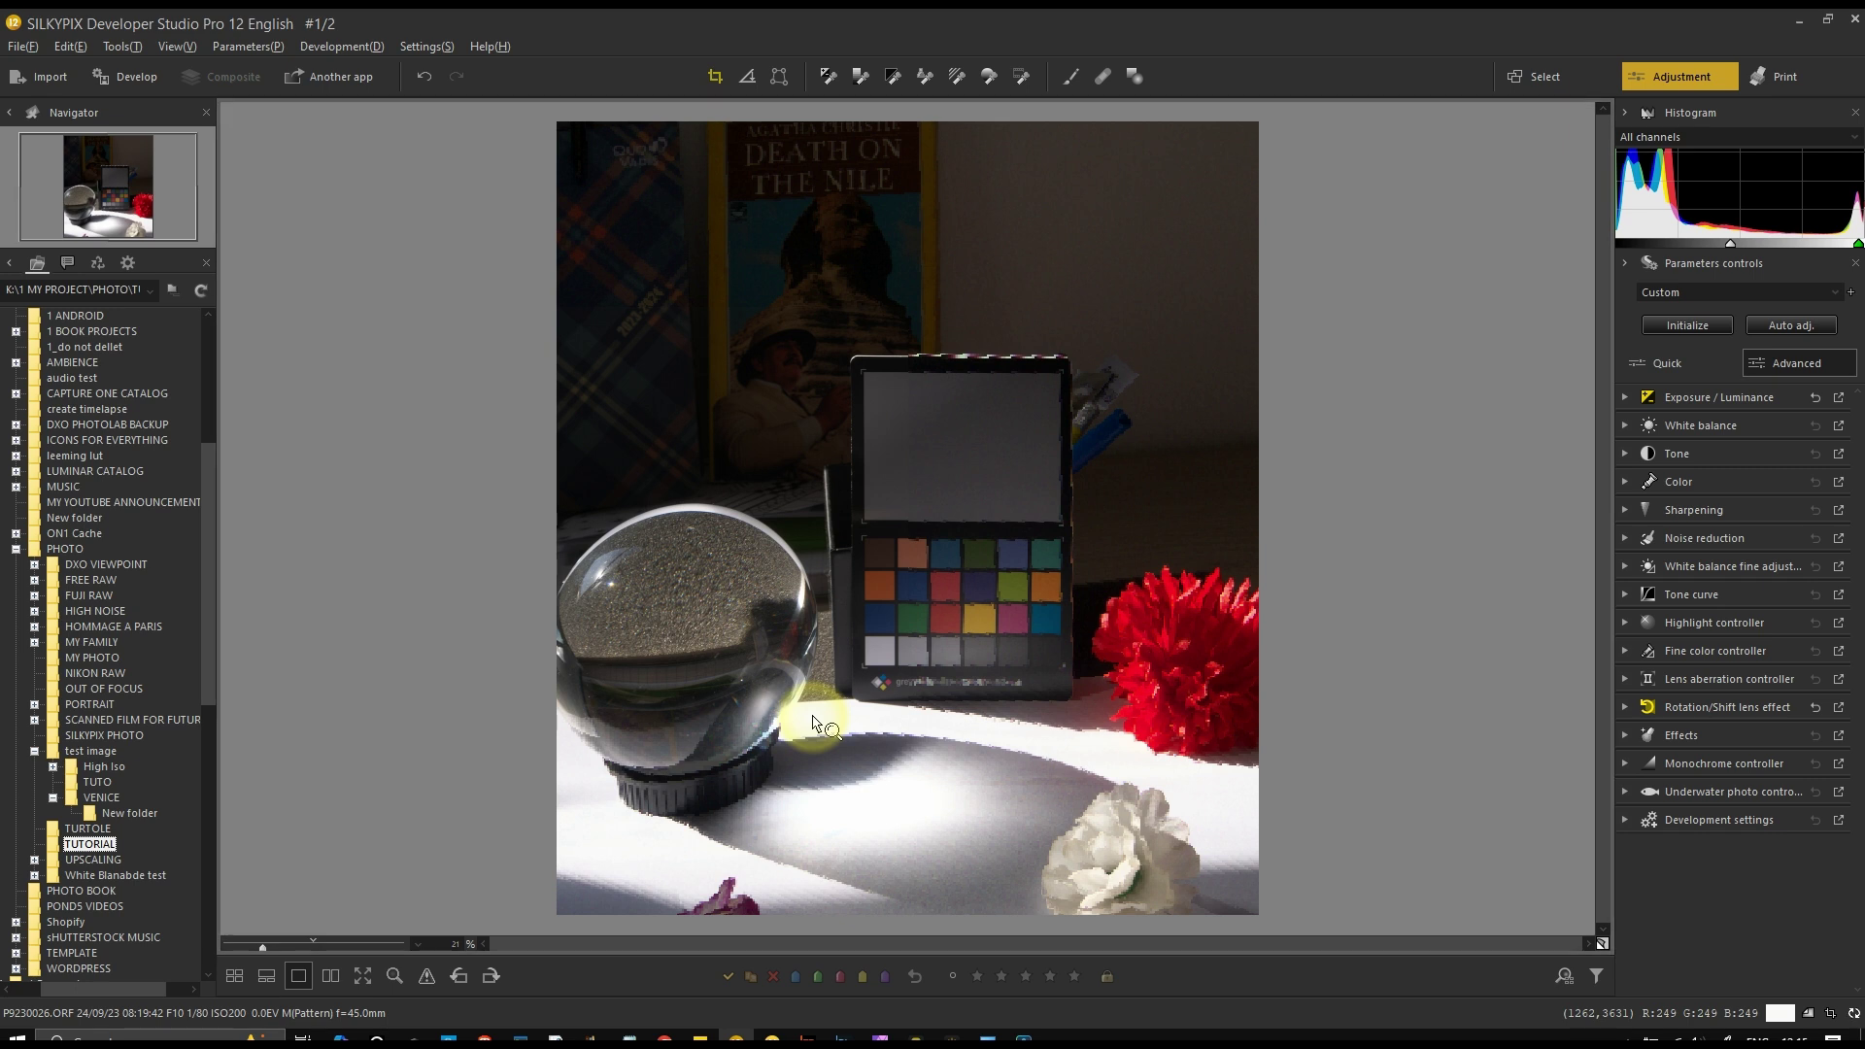
click(843, 143)
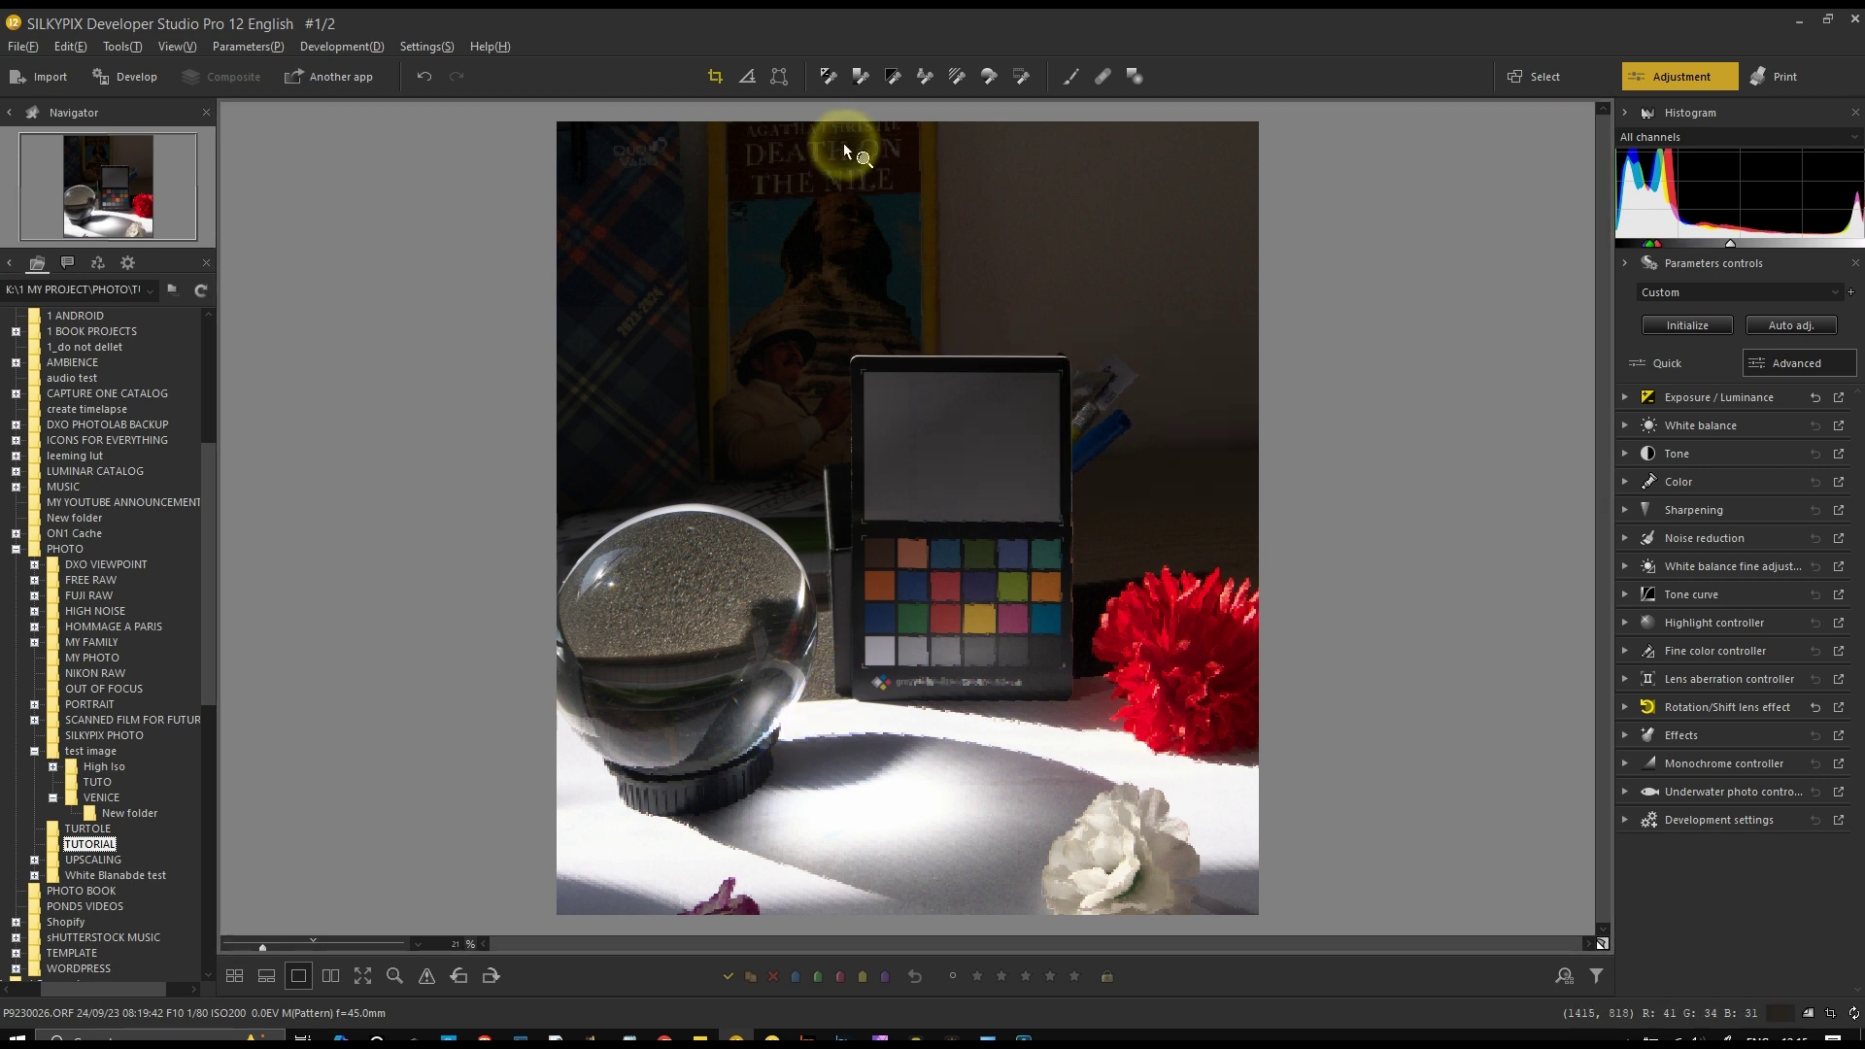
key(ctrl+z)
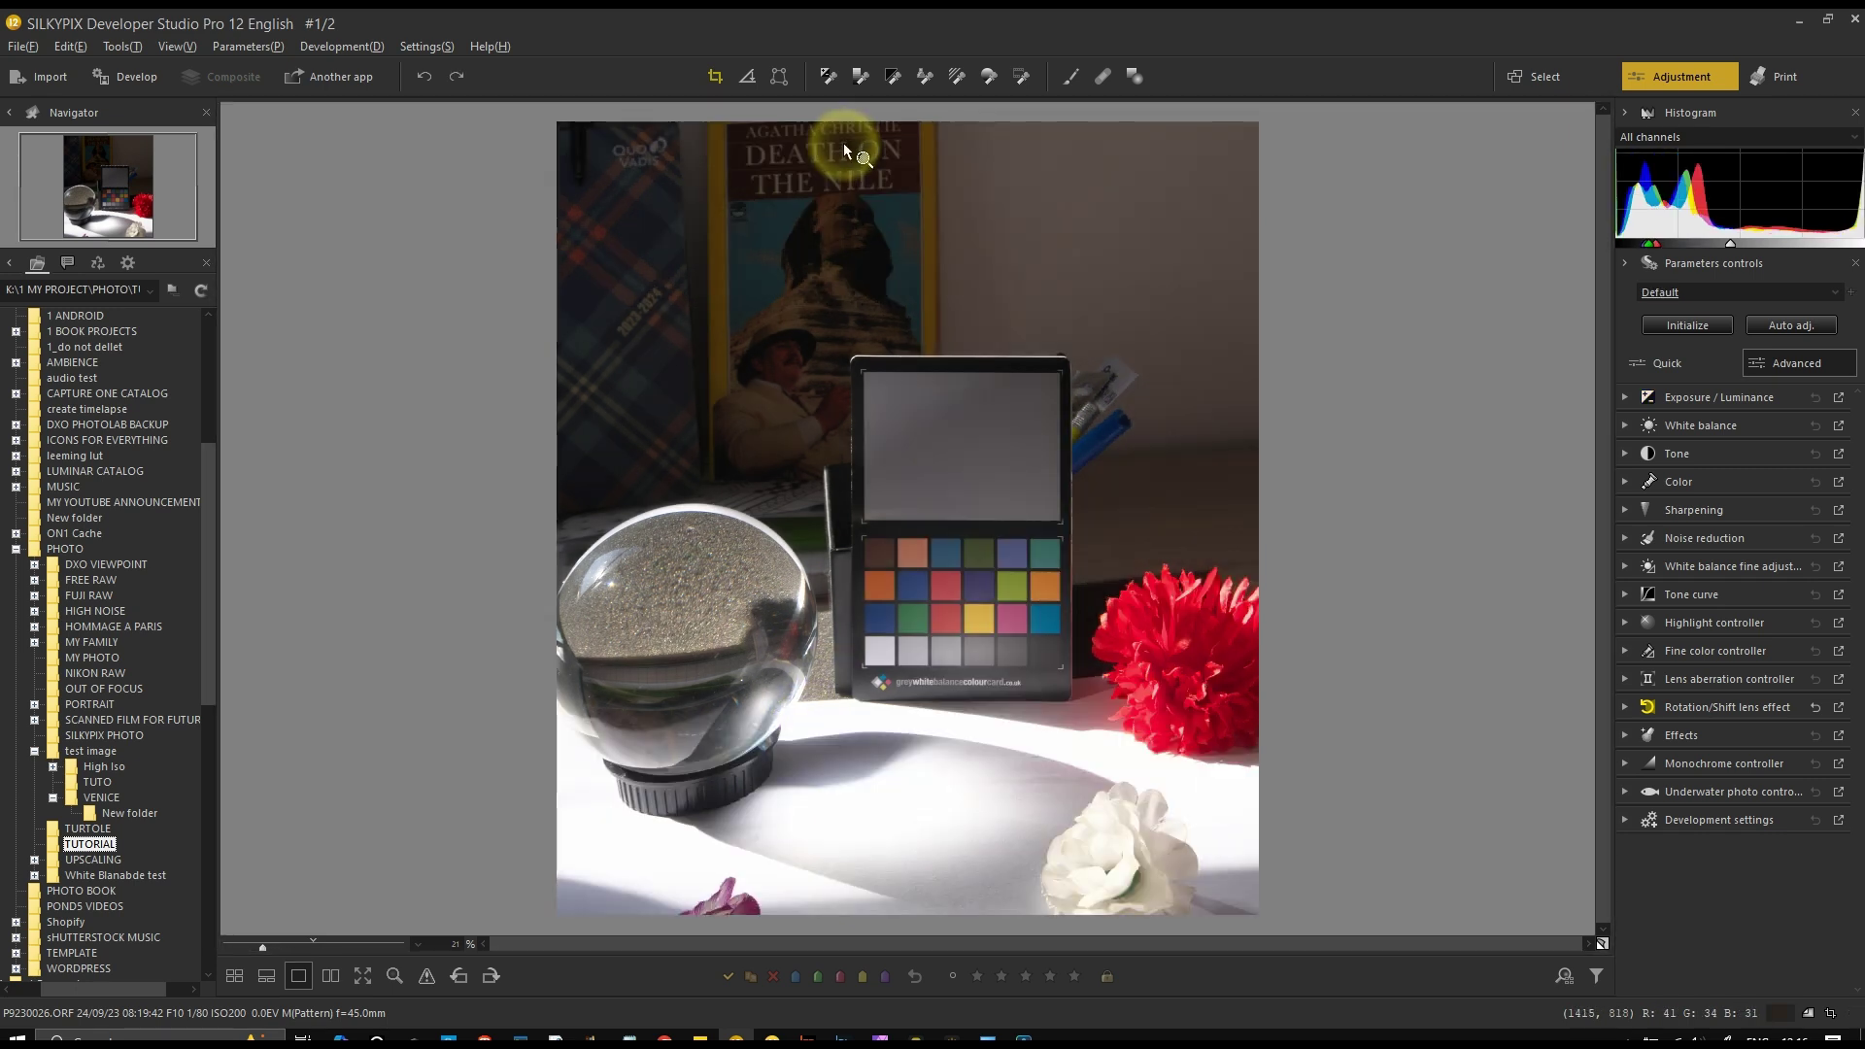
Try the Exposure bias tool on the colour card's black frame and on its darkest grey patch
click(841, 129)
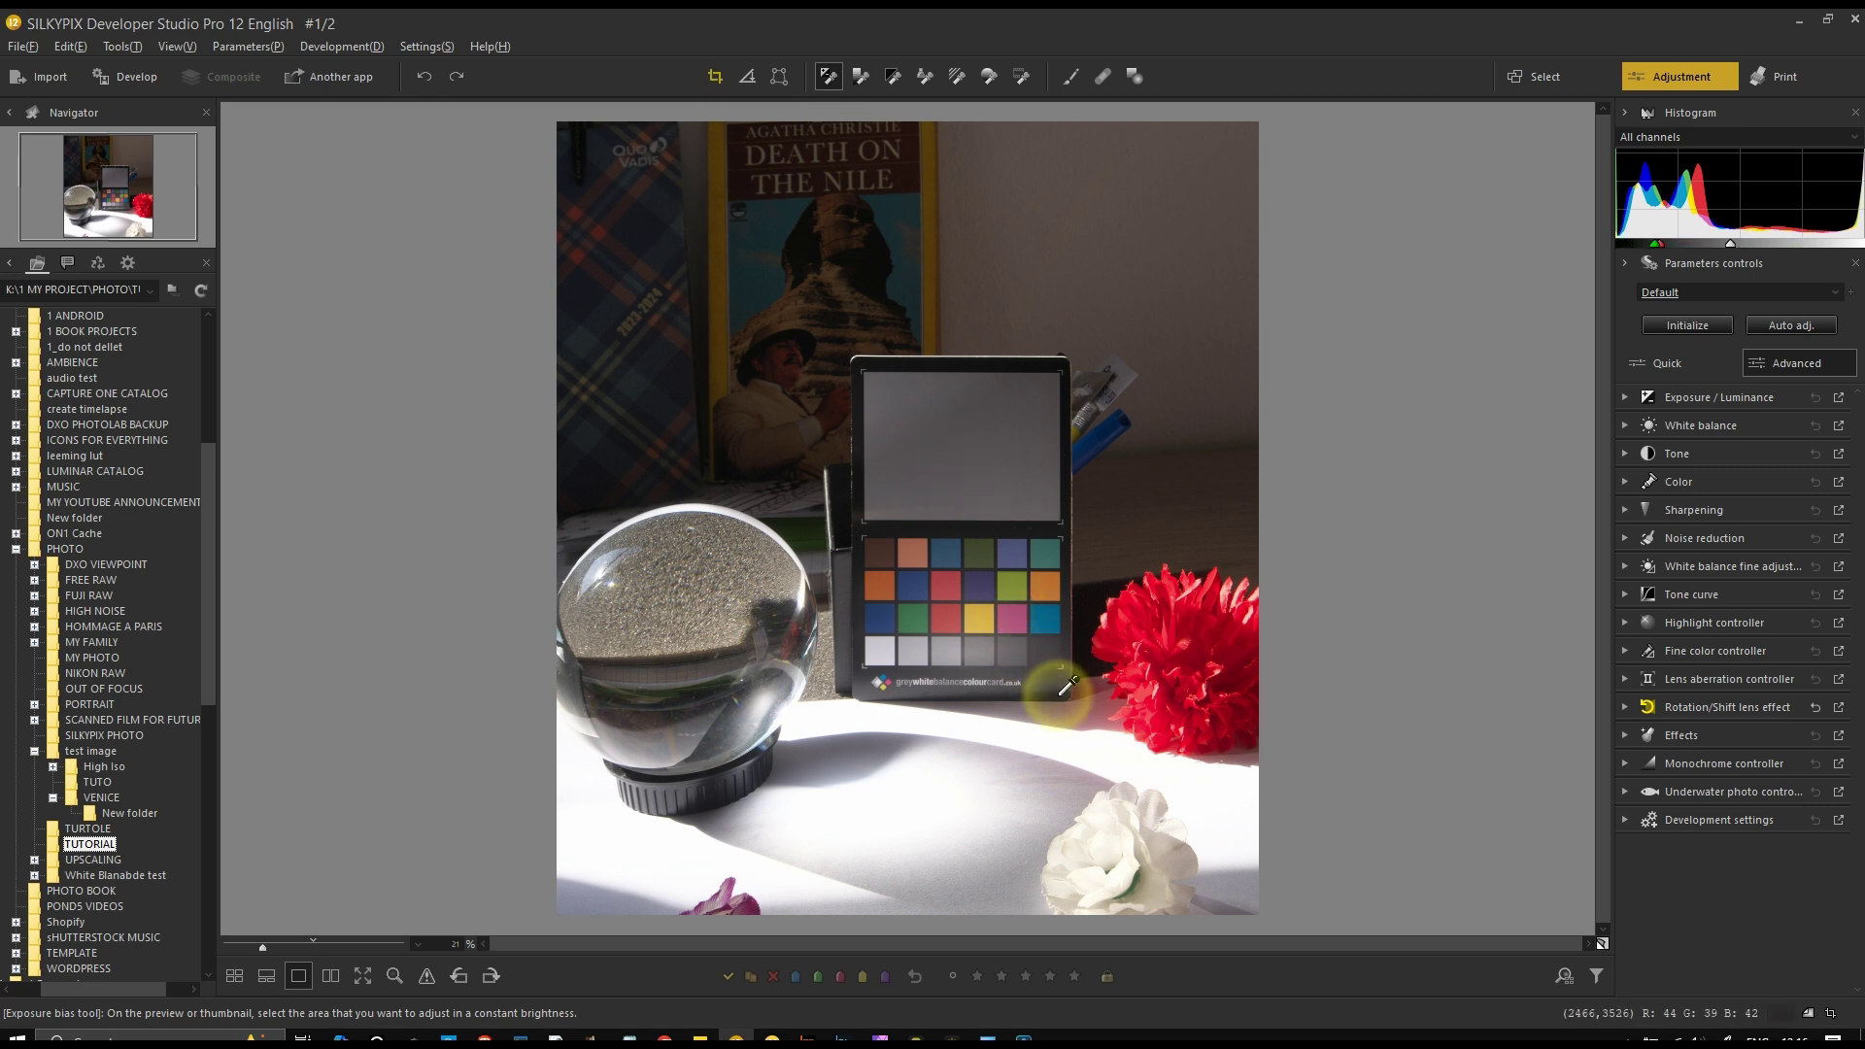
click(1005, 360)
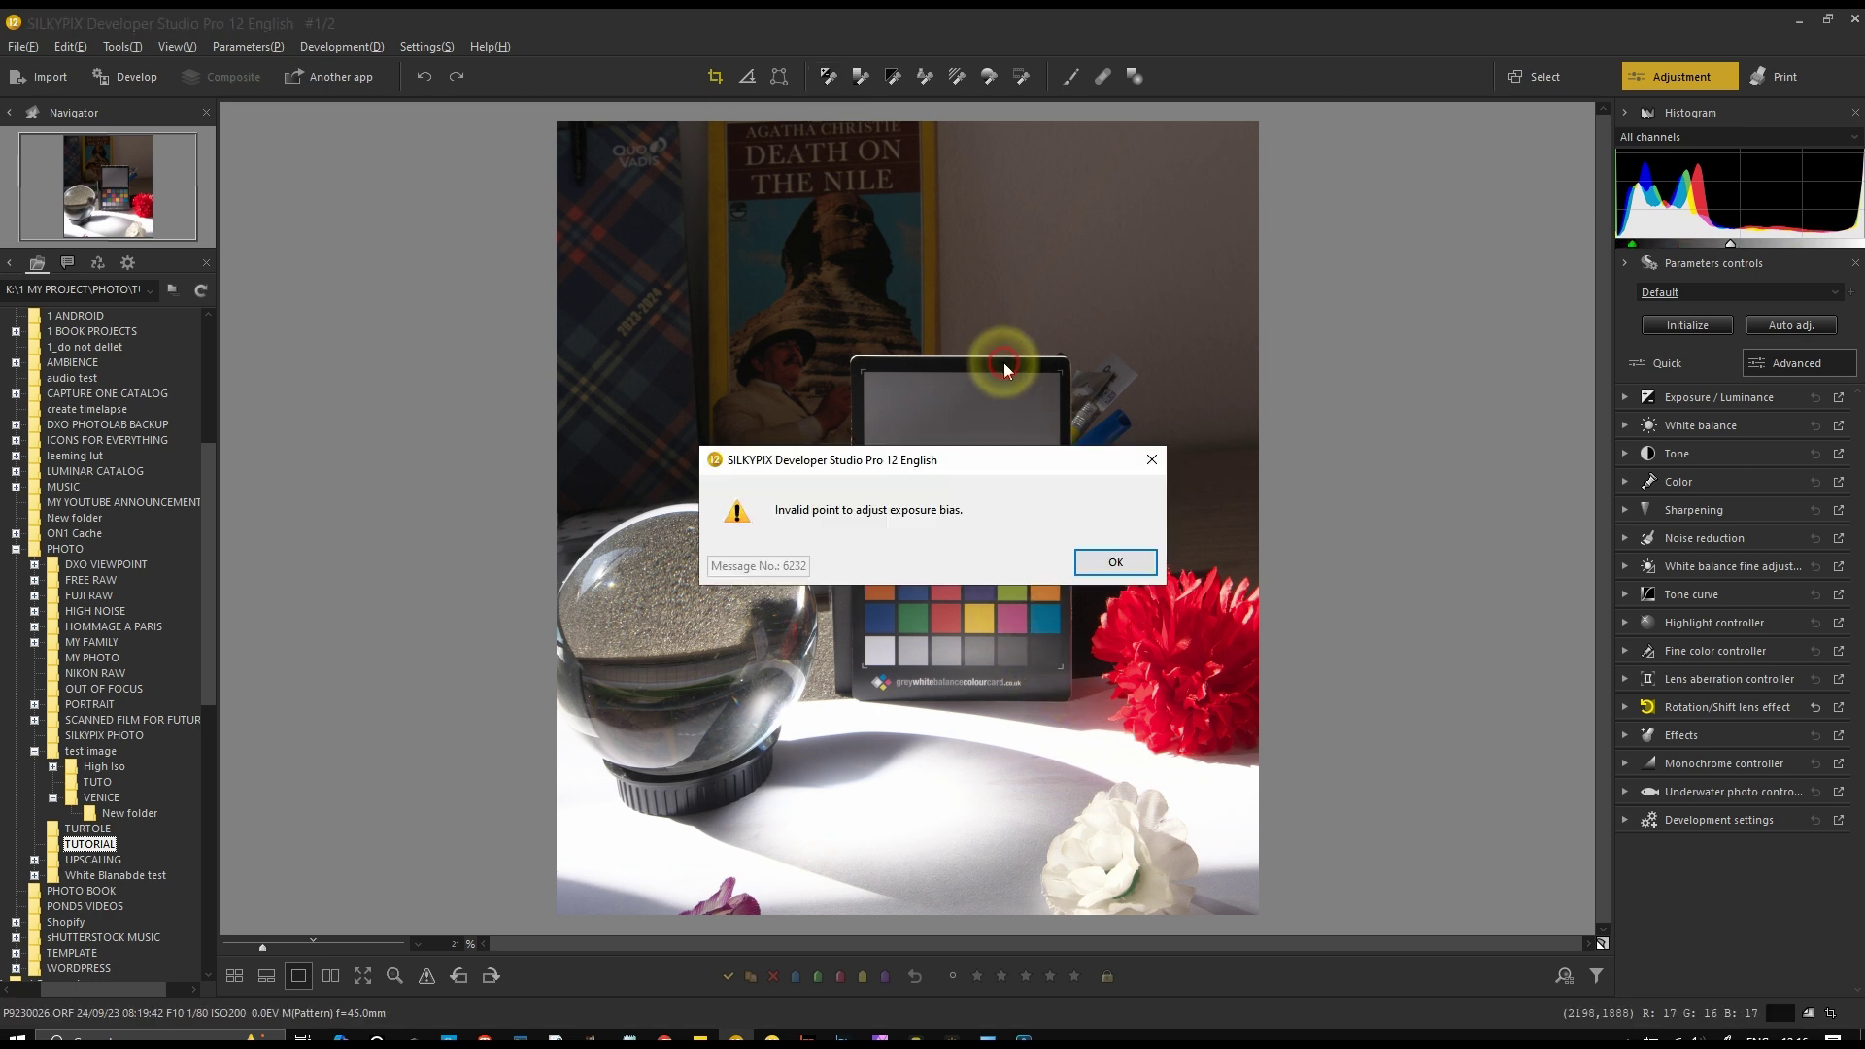
click(1093, 553)
click(826, 77)
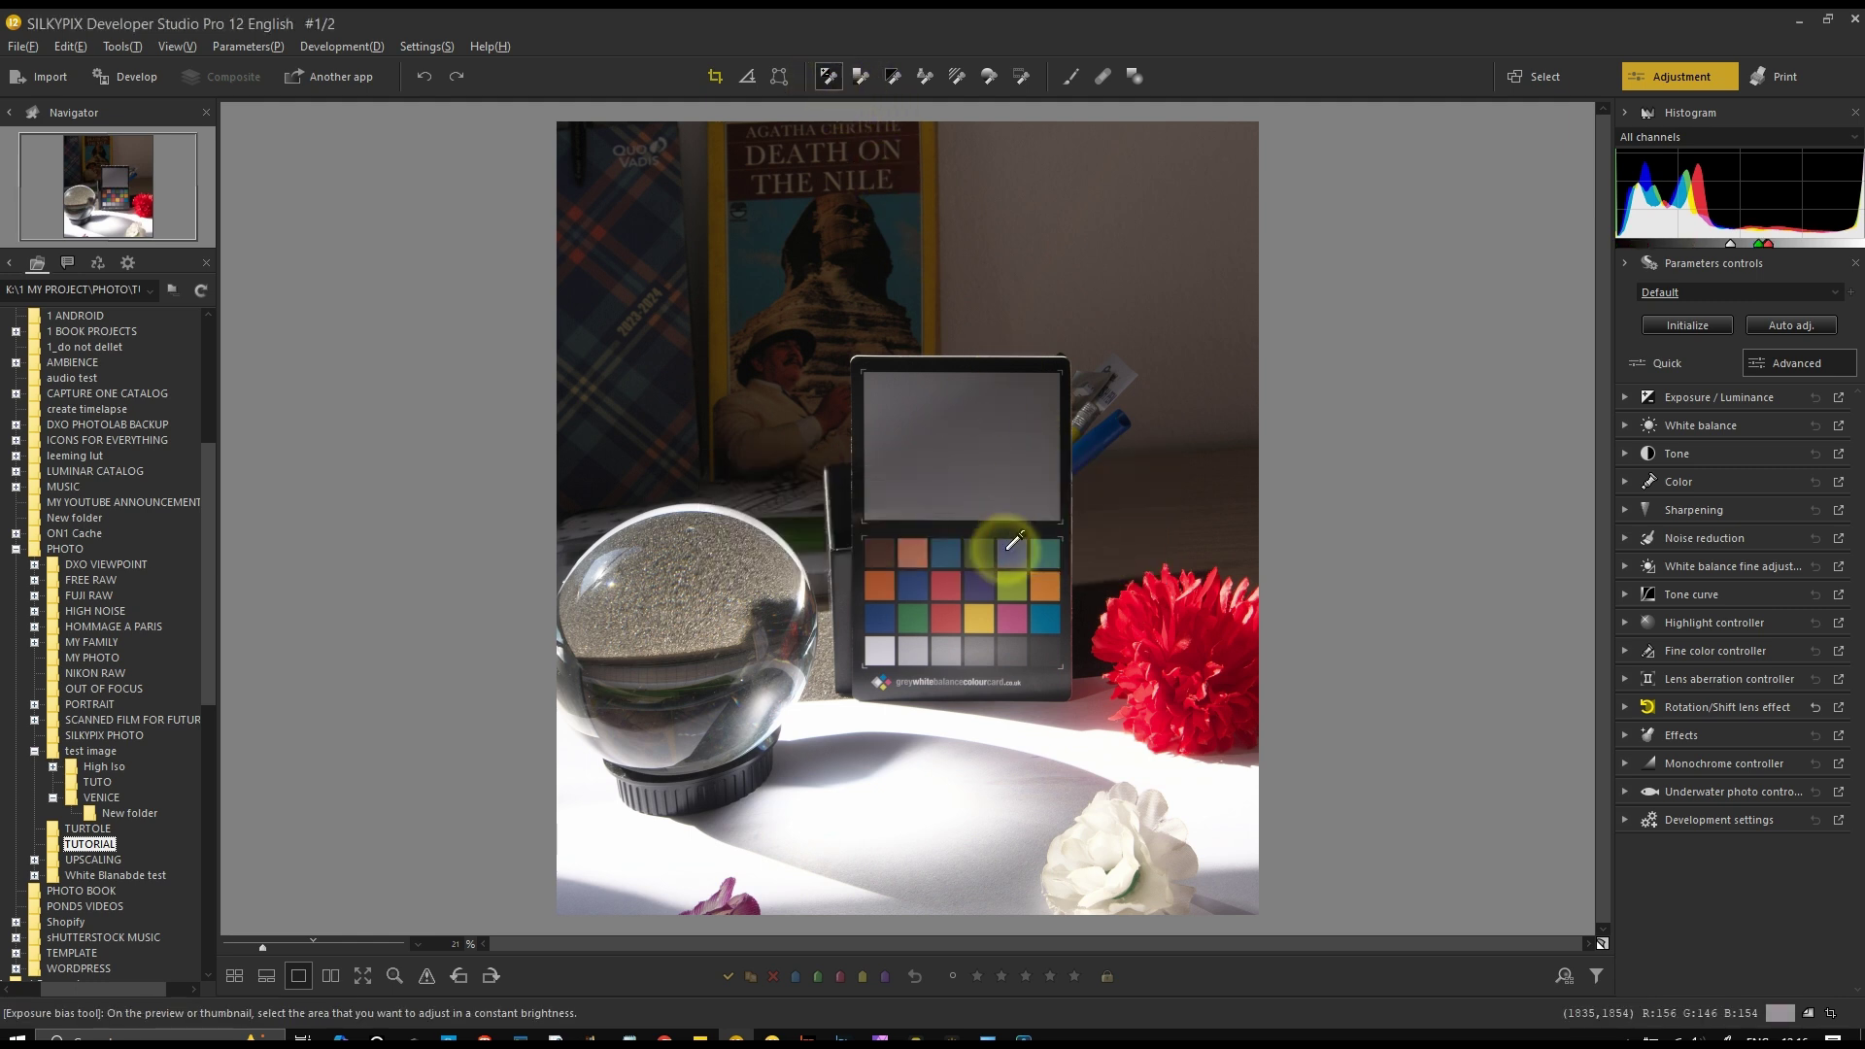
click(1049, 655)
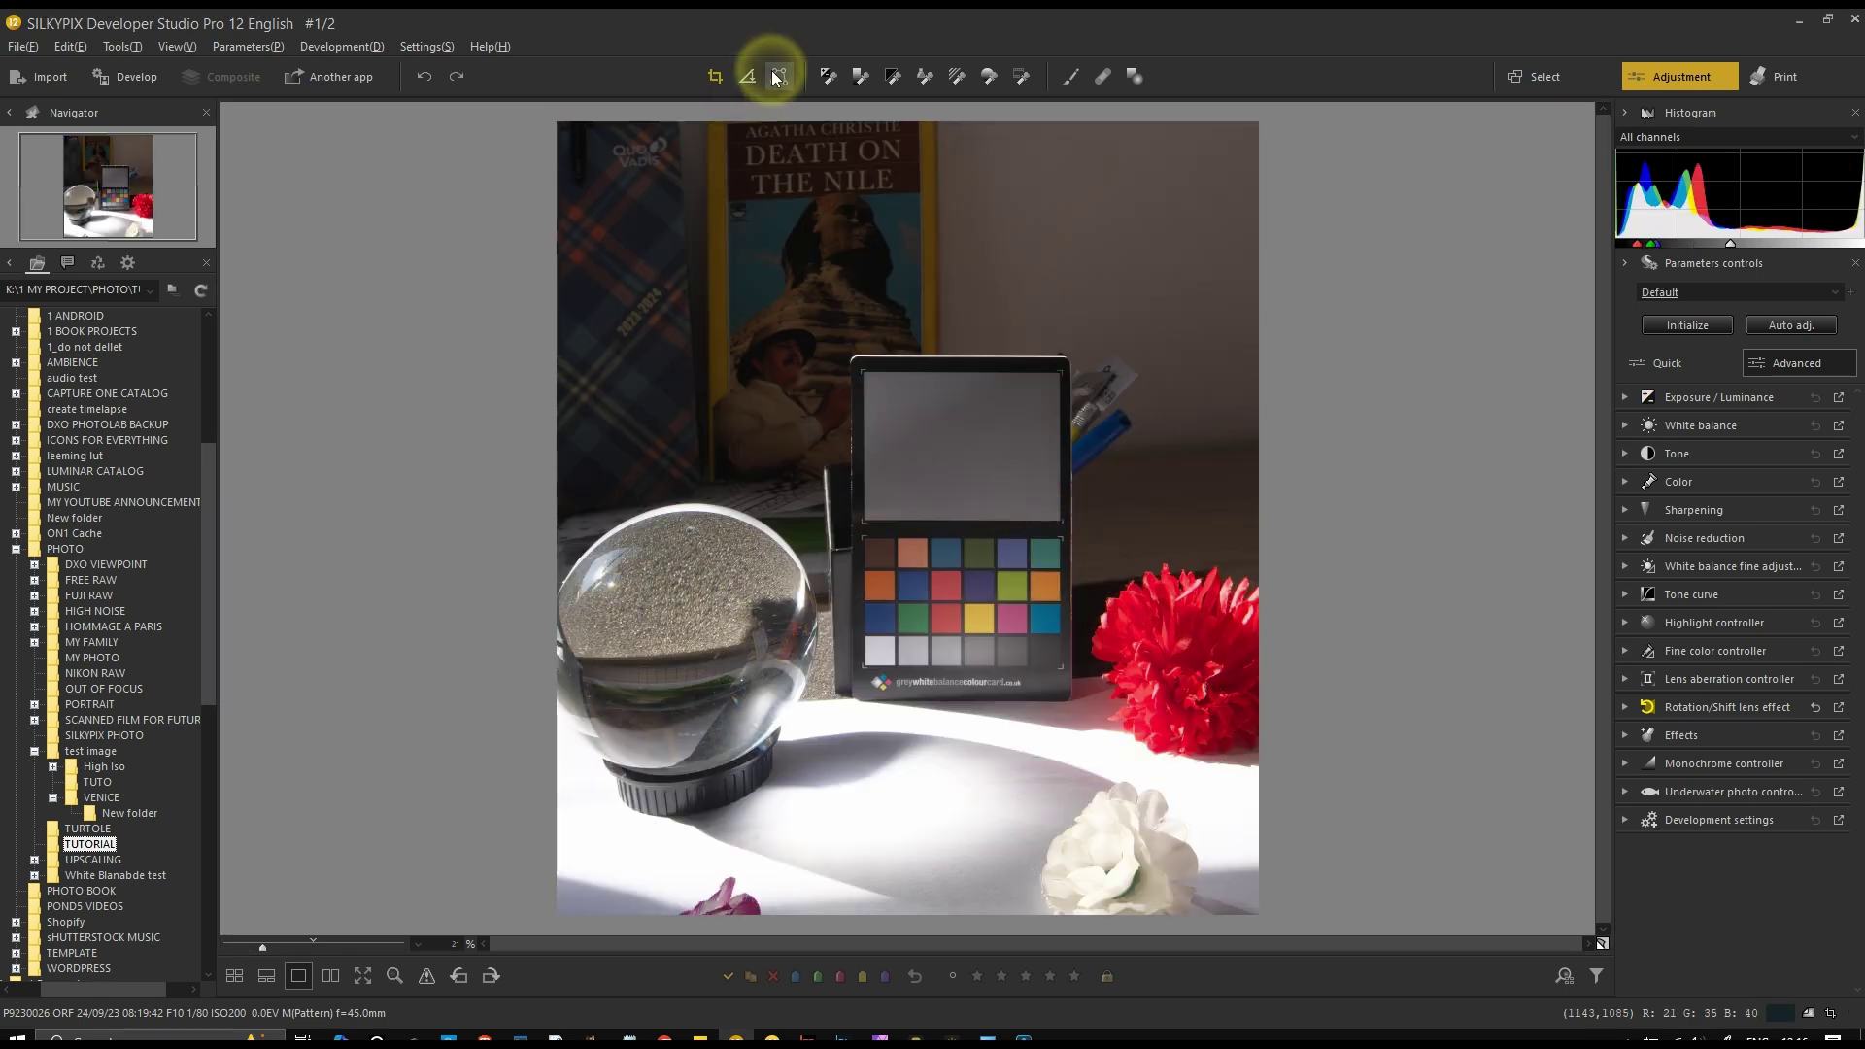
Try the Exposure bias tool on the card's large grey panel and on the dark book cover, undoing each exposure change
click(828, 74)
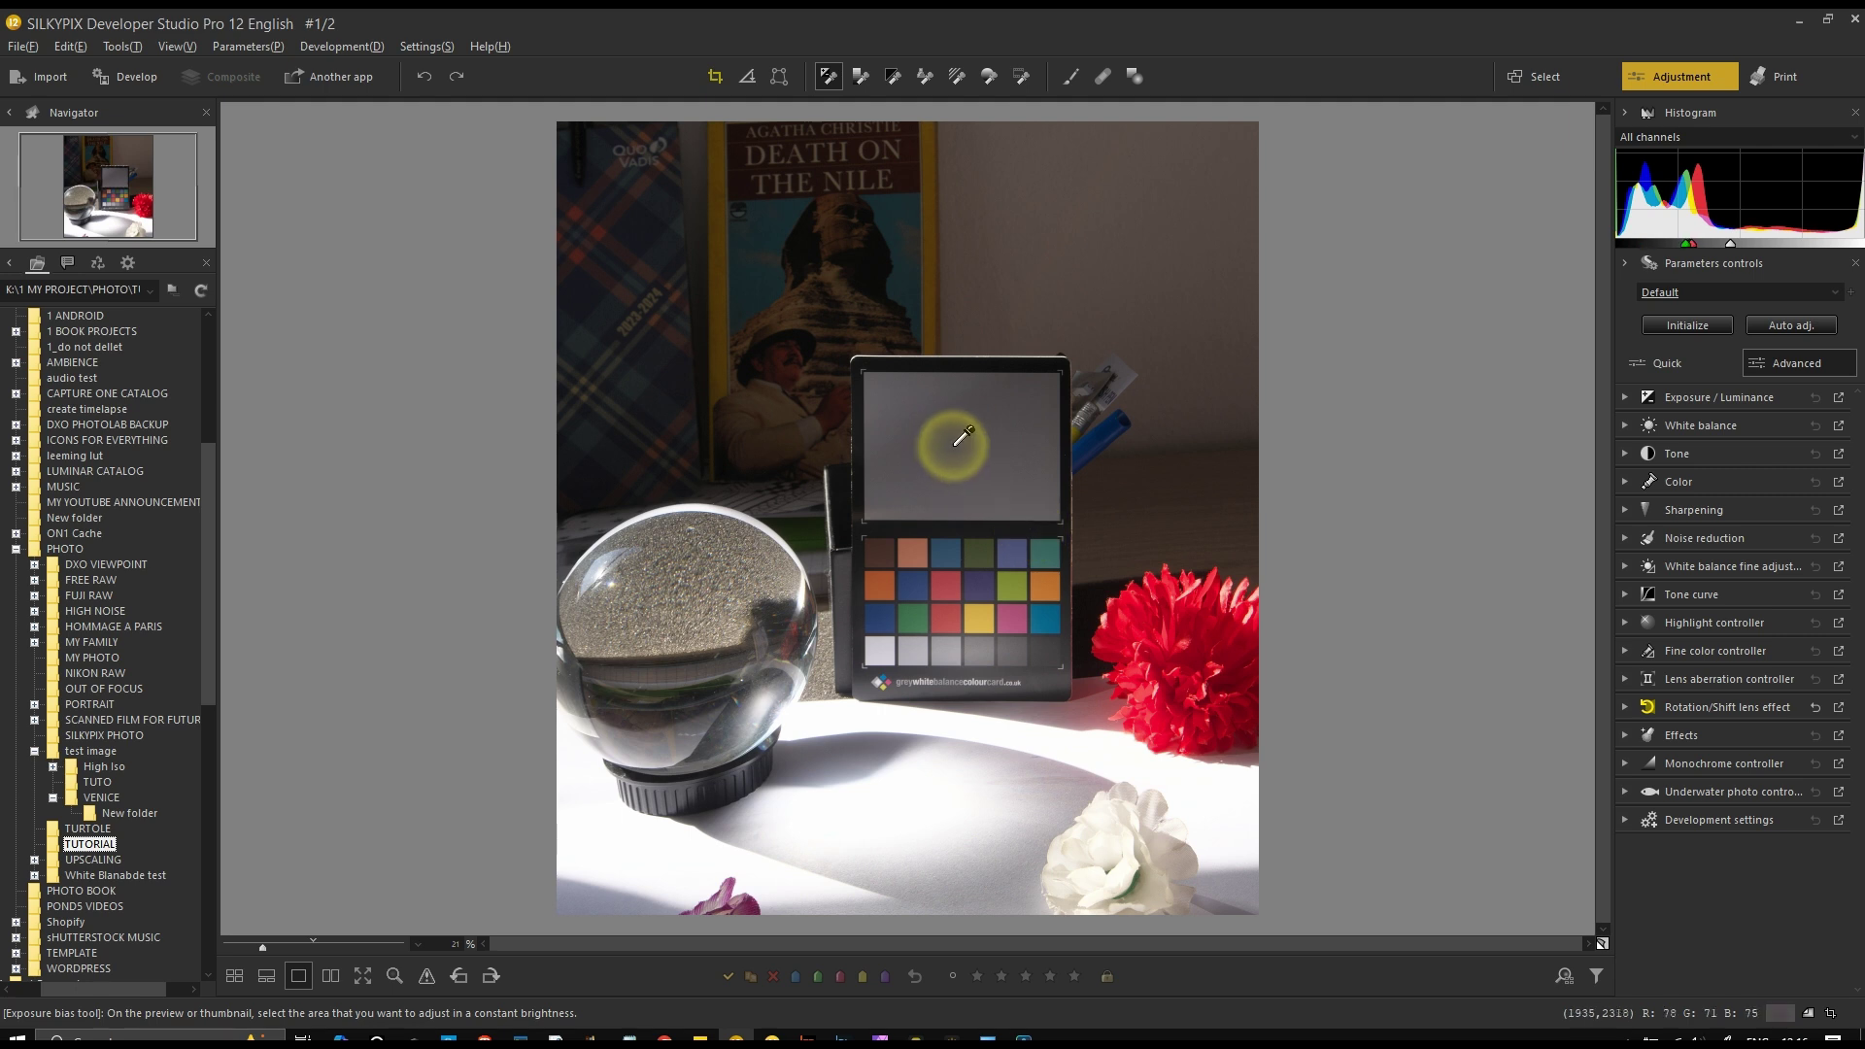
click(901, 387)
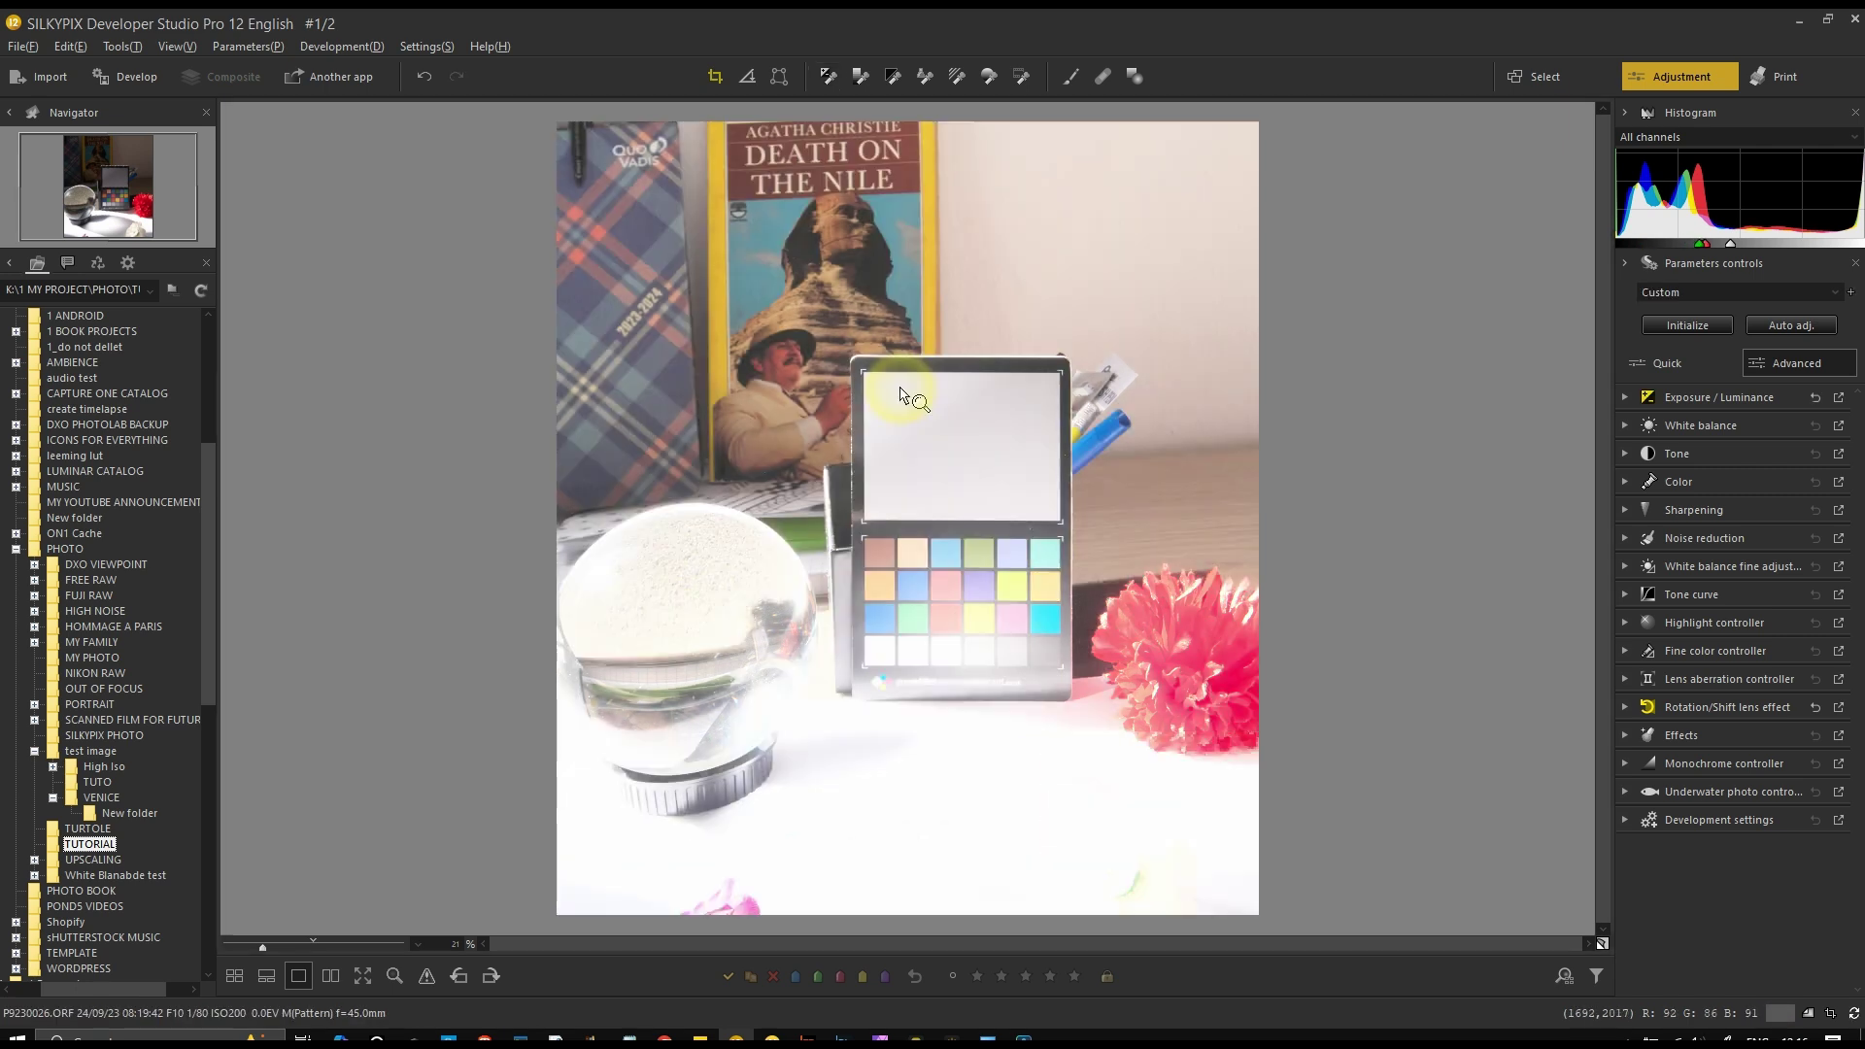
click(911, 425)
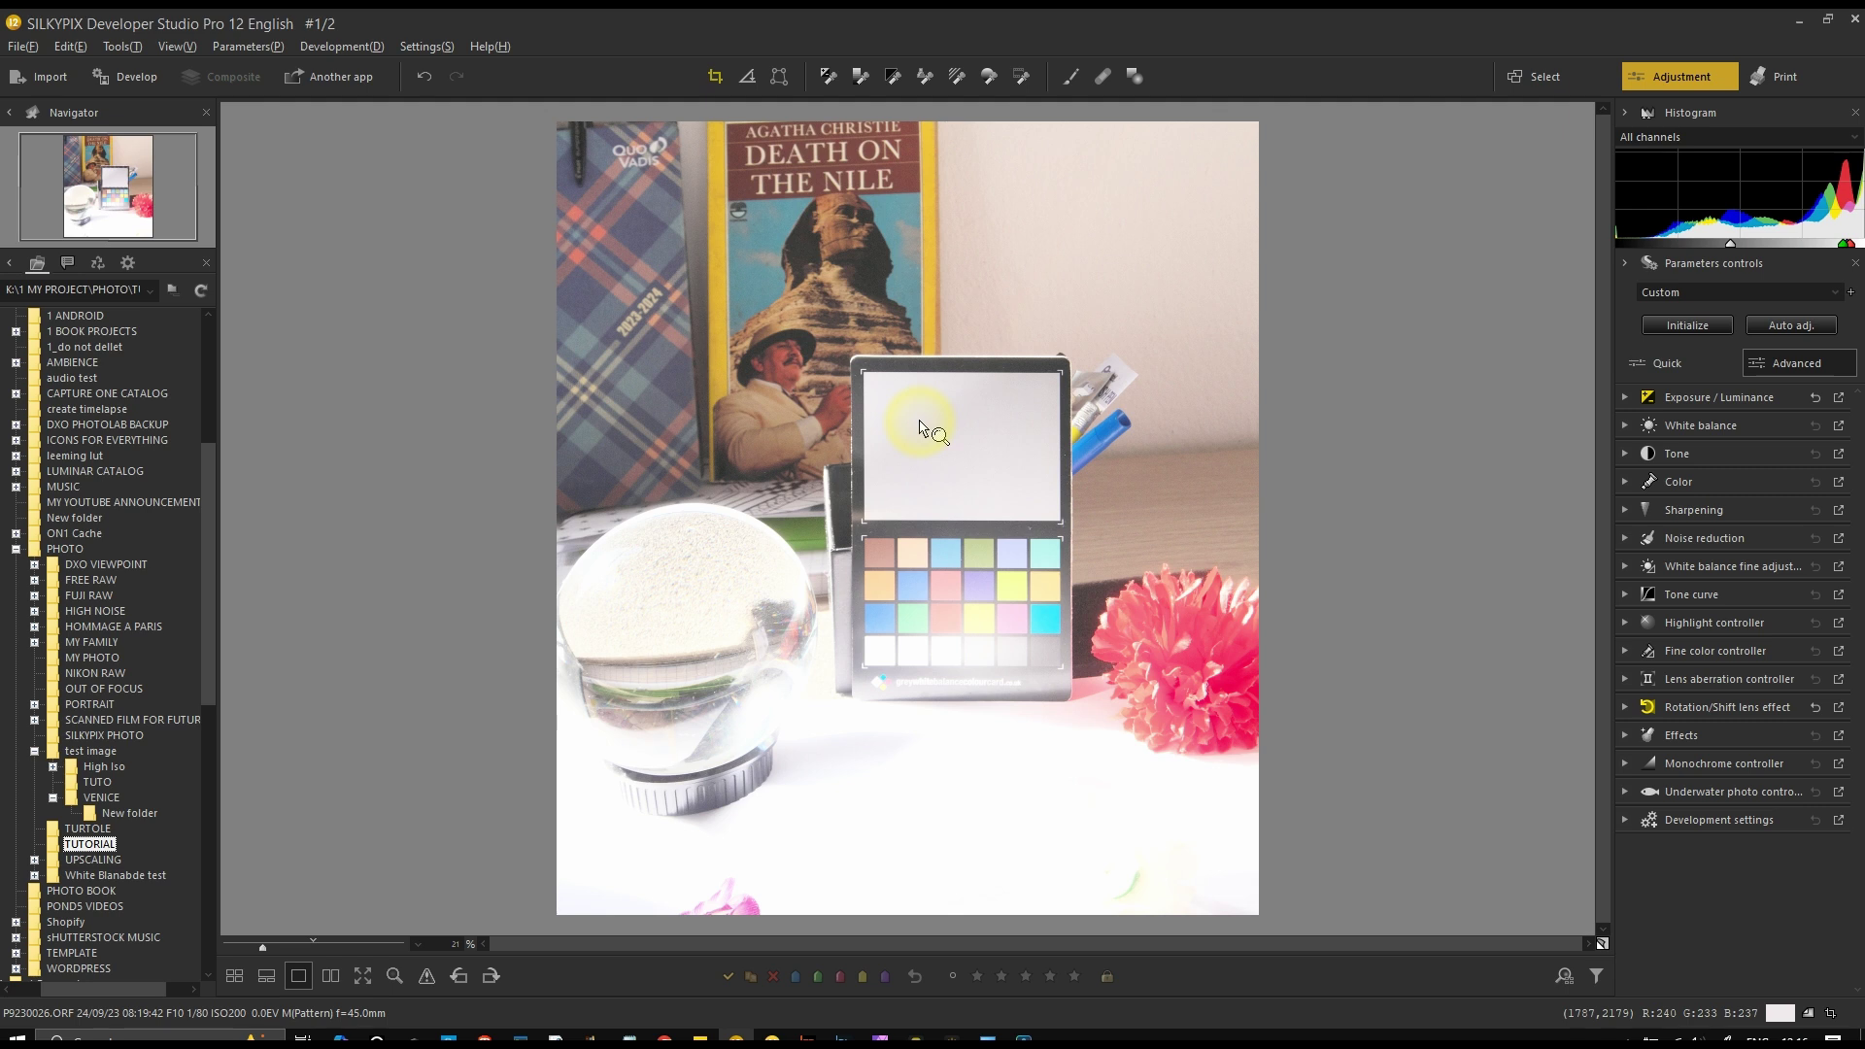
key(ctrl+z)
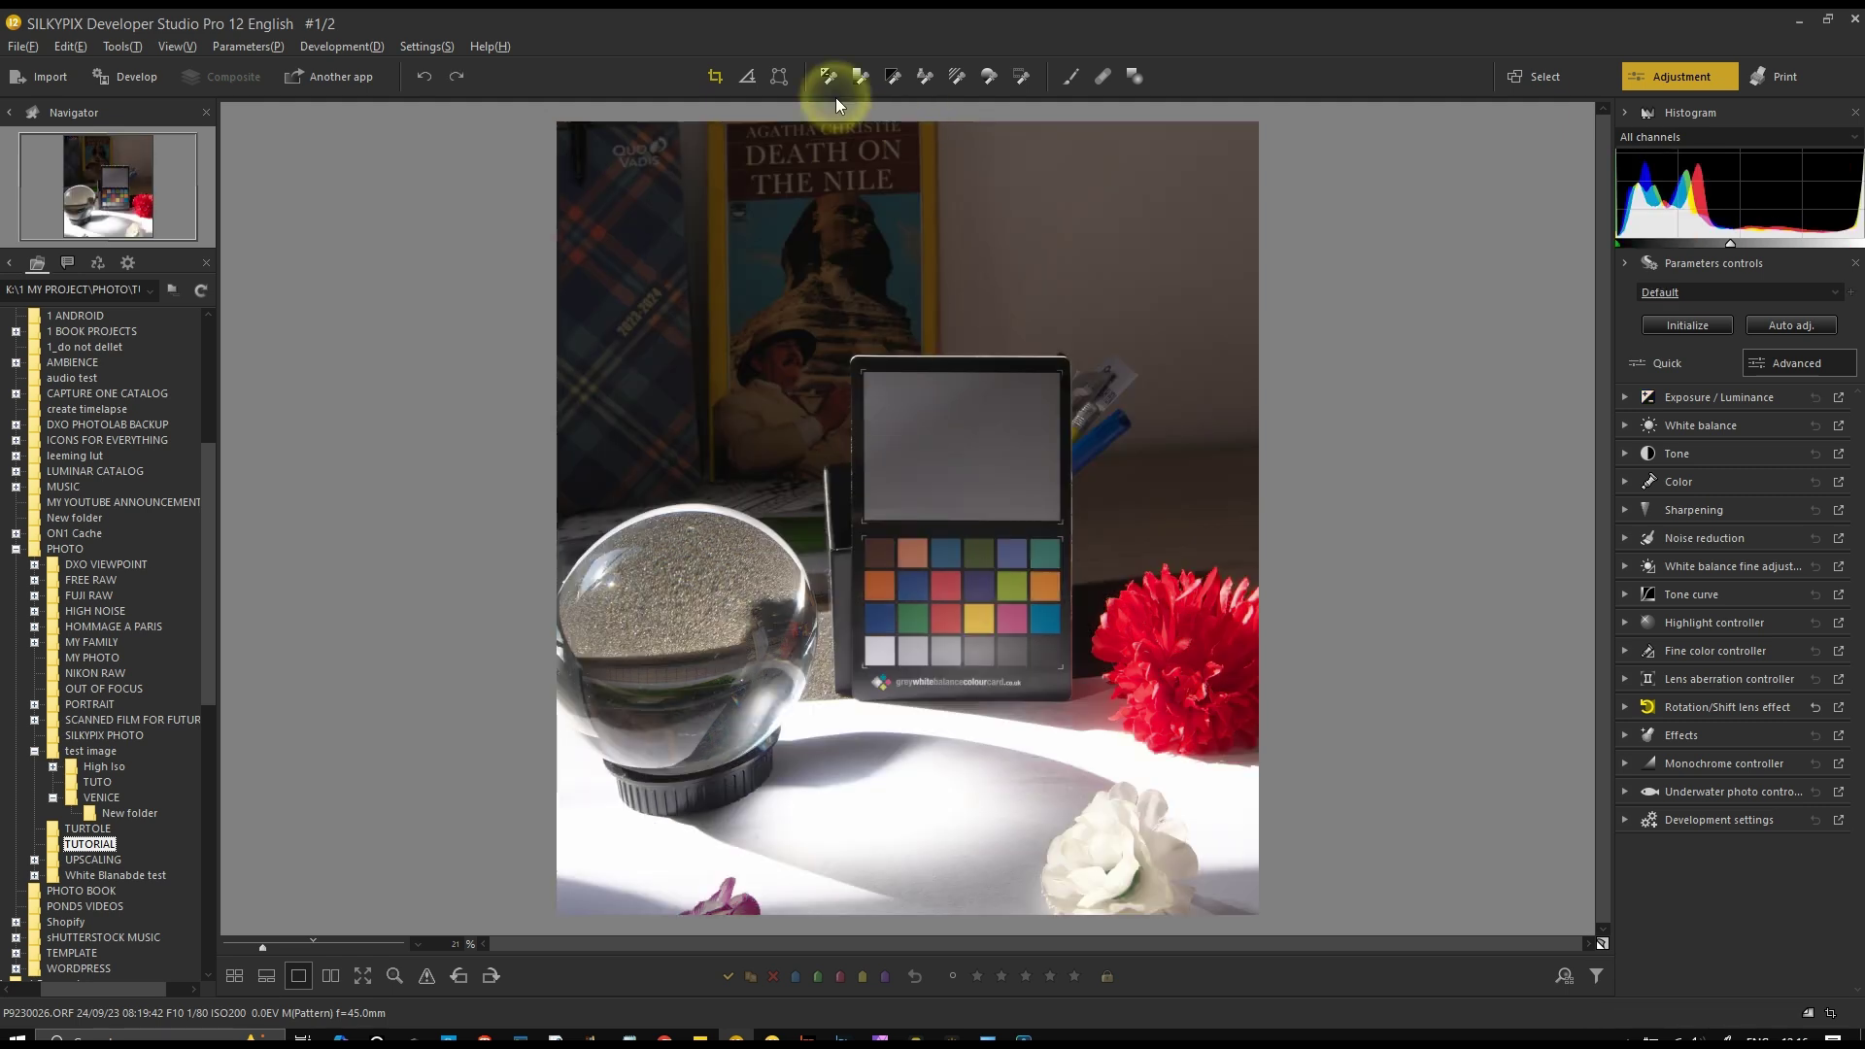
click(824, 80)
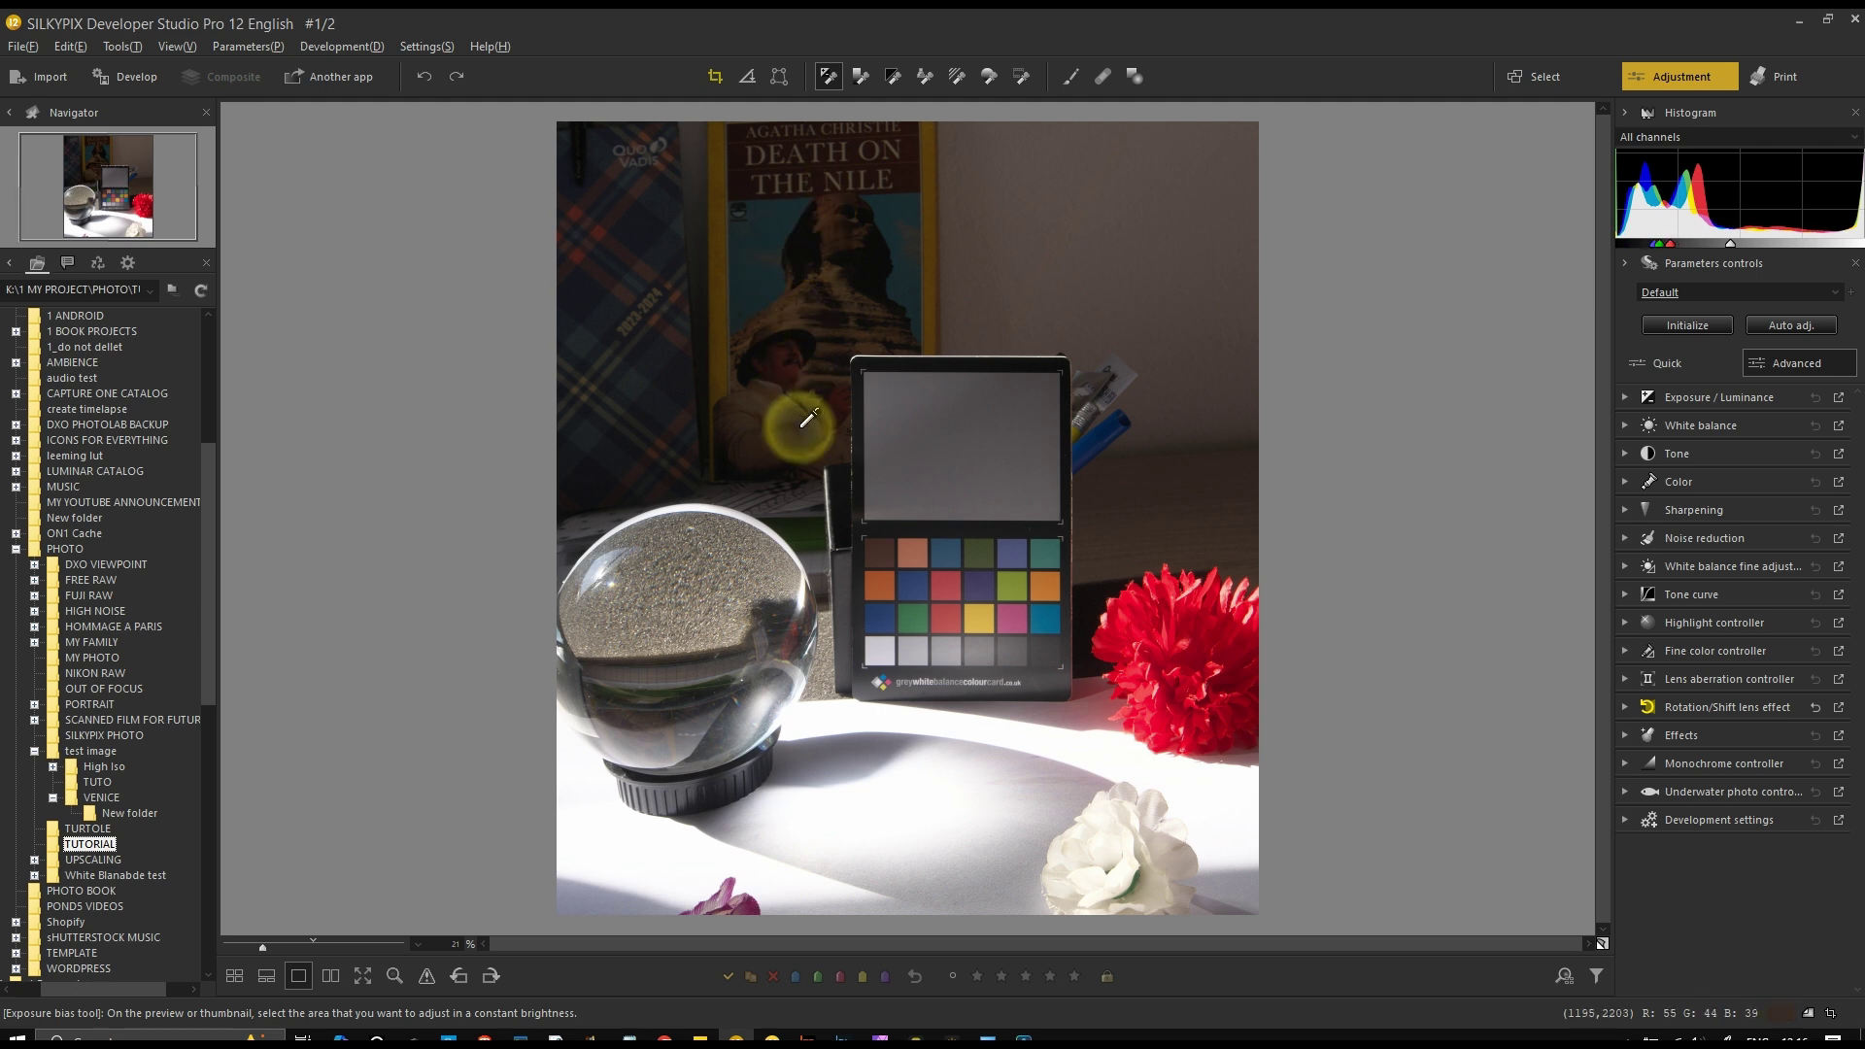
click(782, 354)
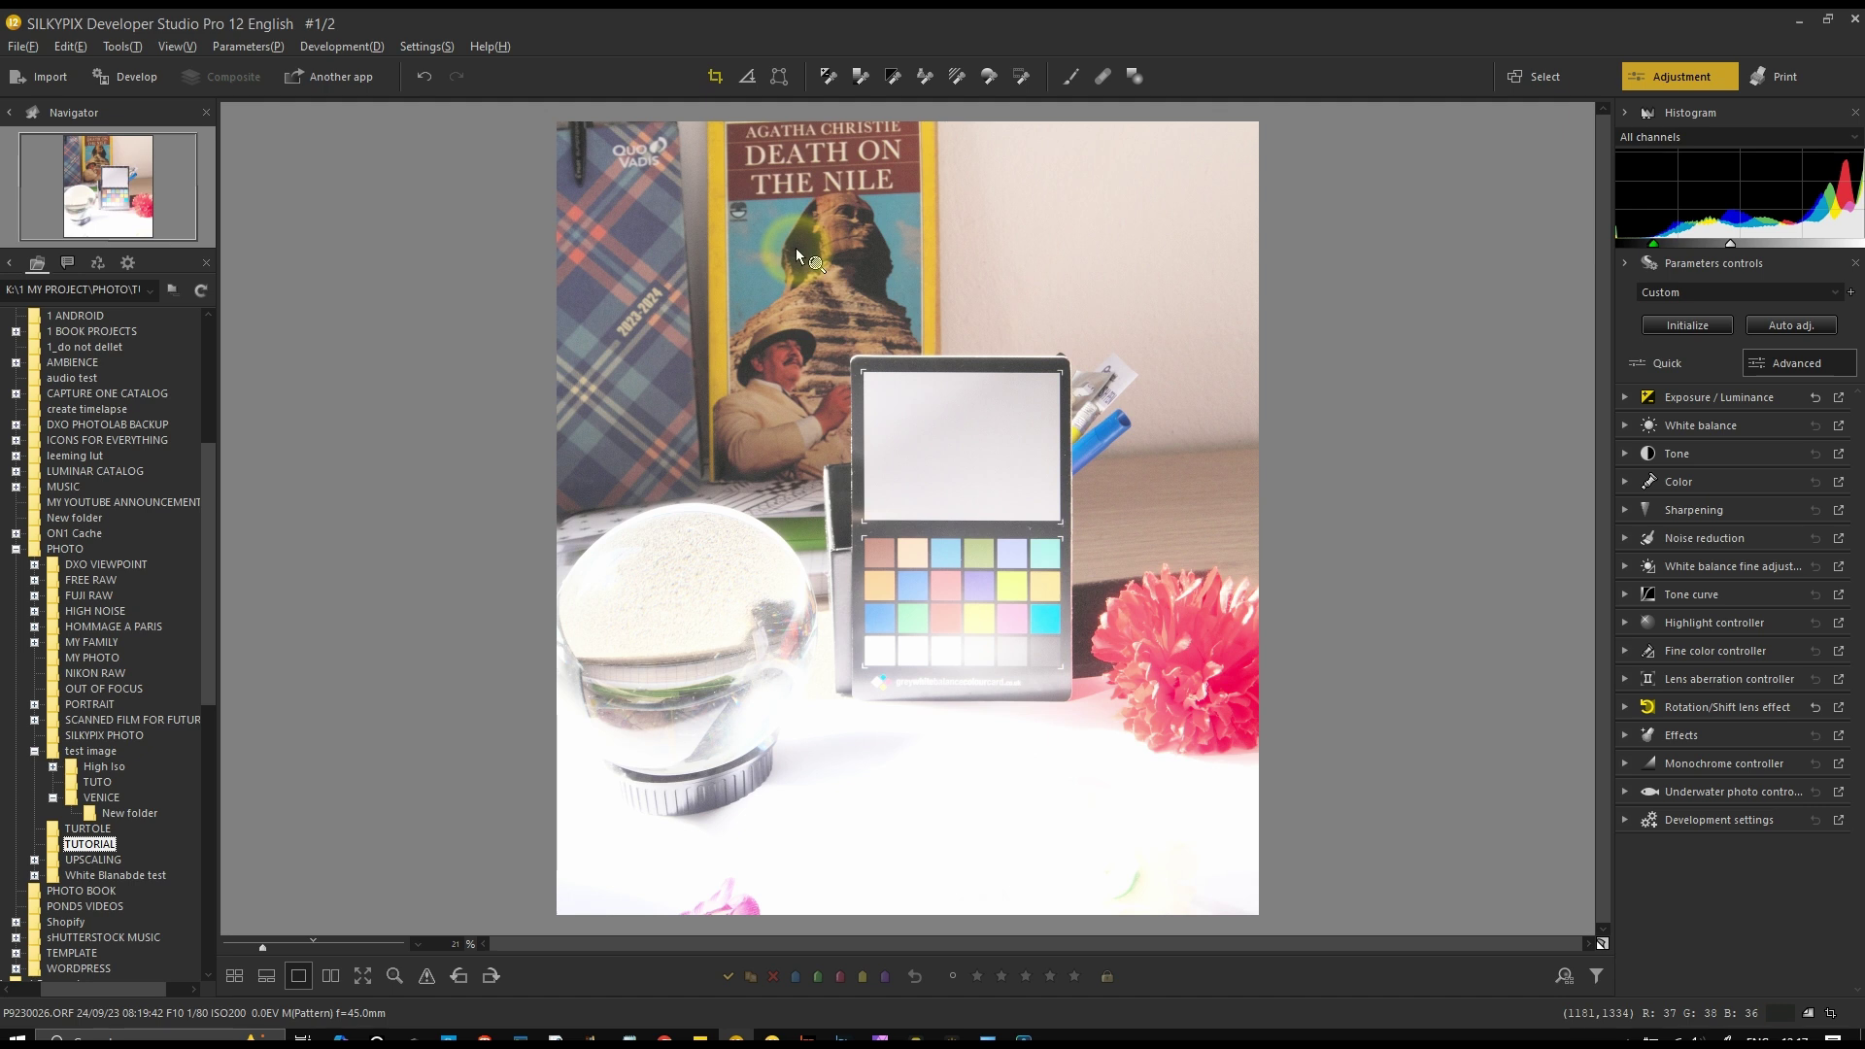
key(ctrl+z)
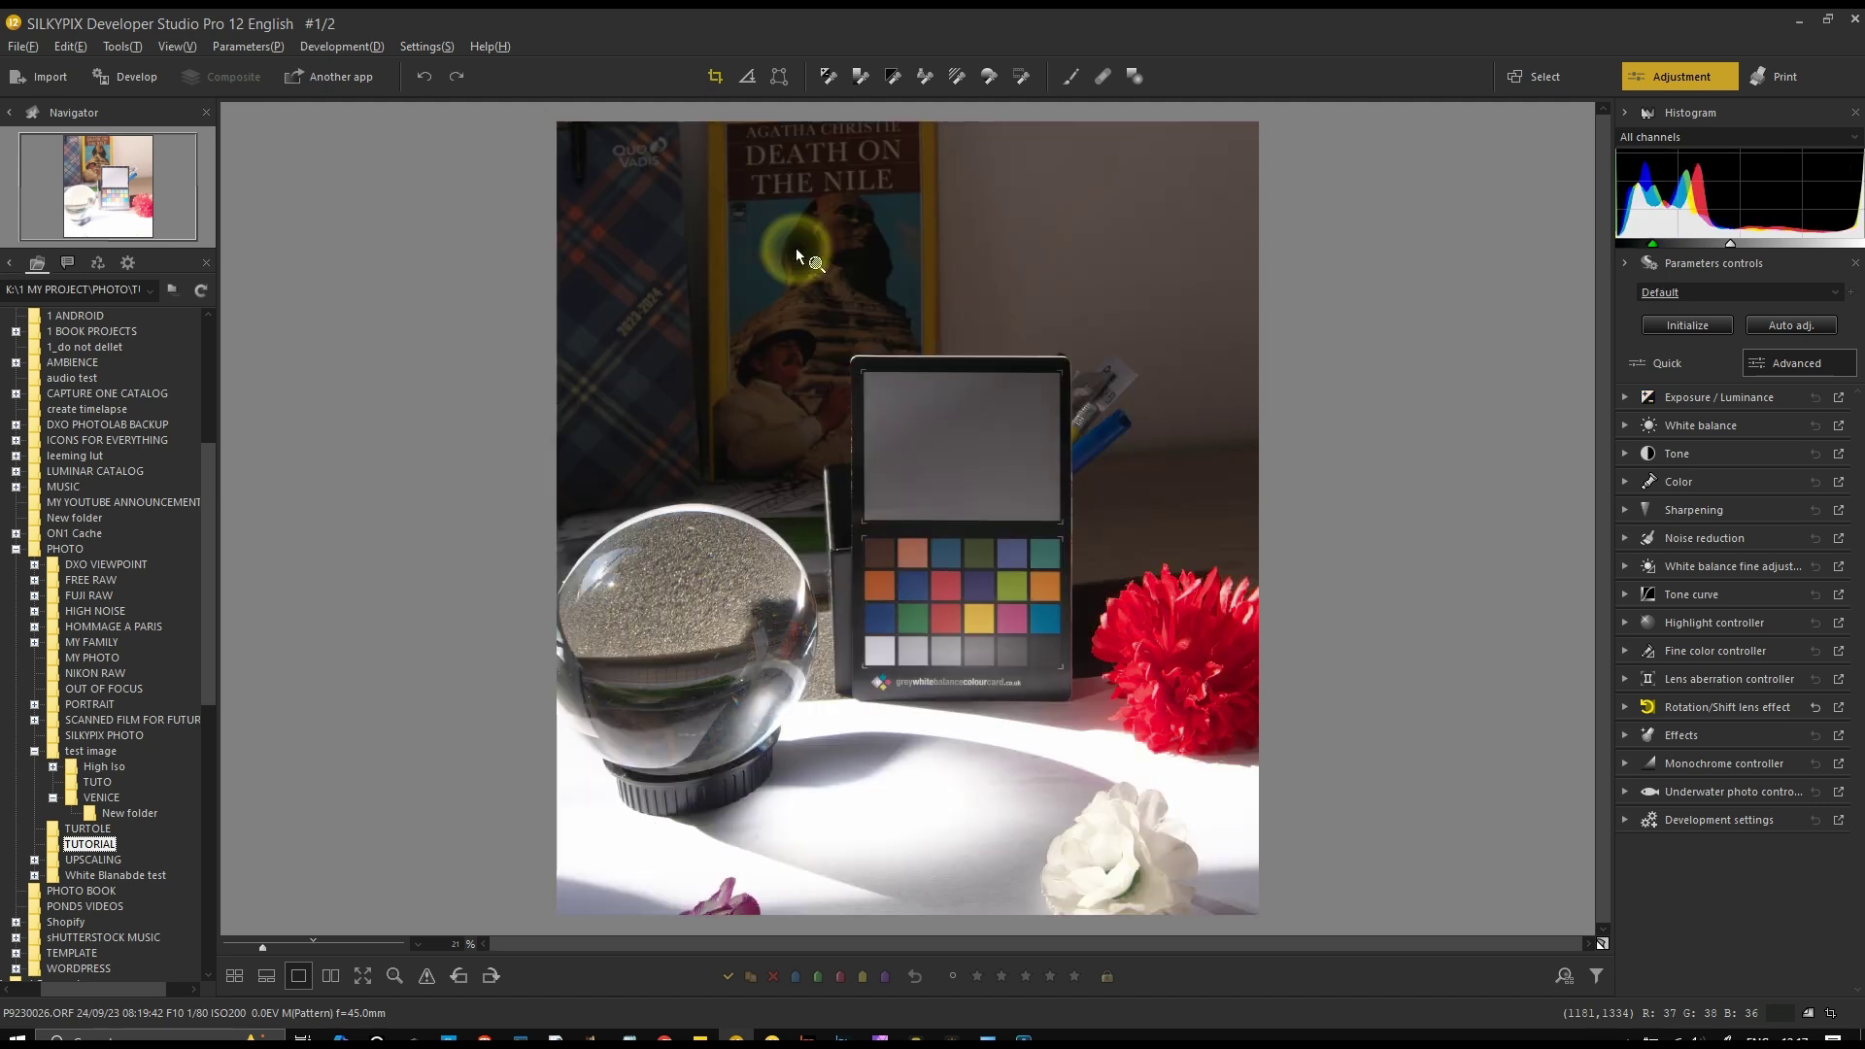
Try the Gray balance tool on the colour card's large grey panel, and undo the white balance change
click(859, 78)
click(969, 452)
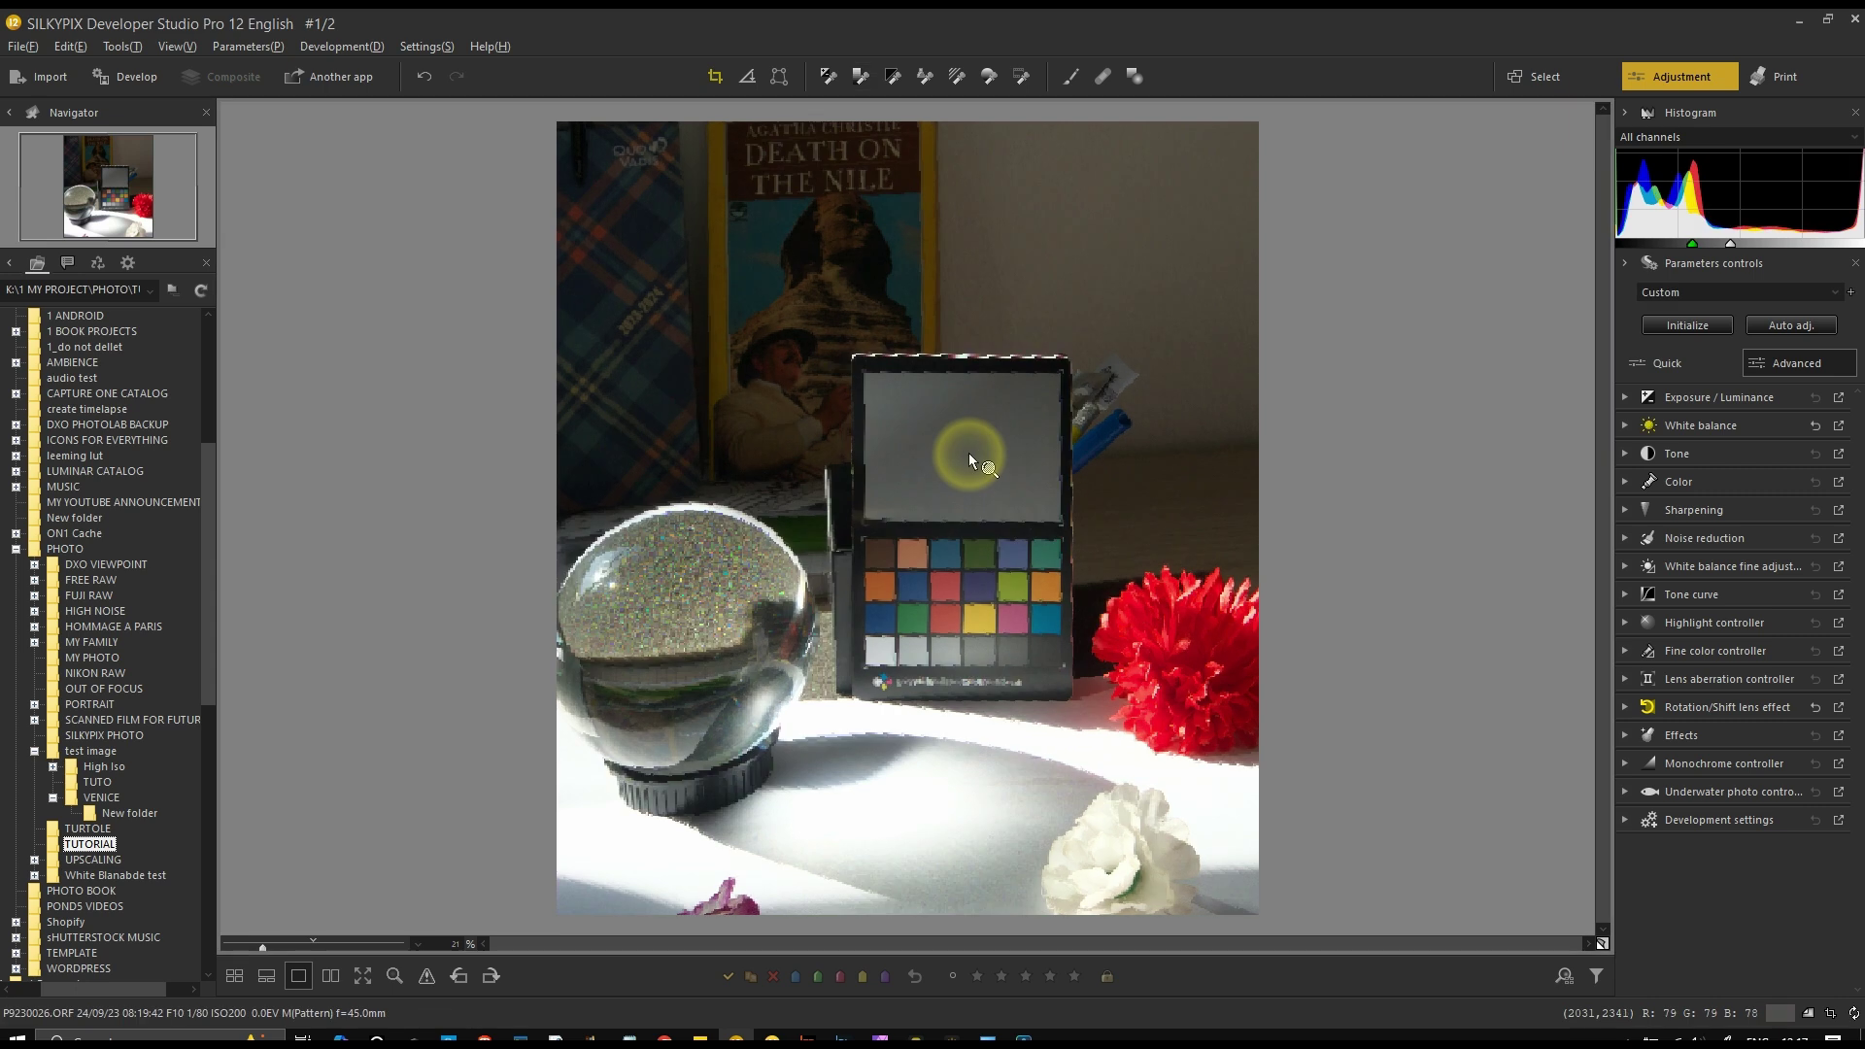
key(ctrl+z)
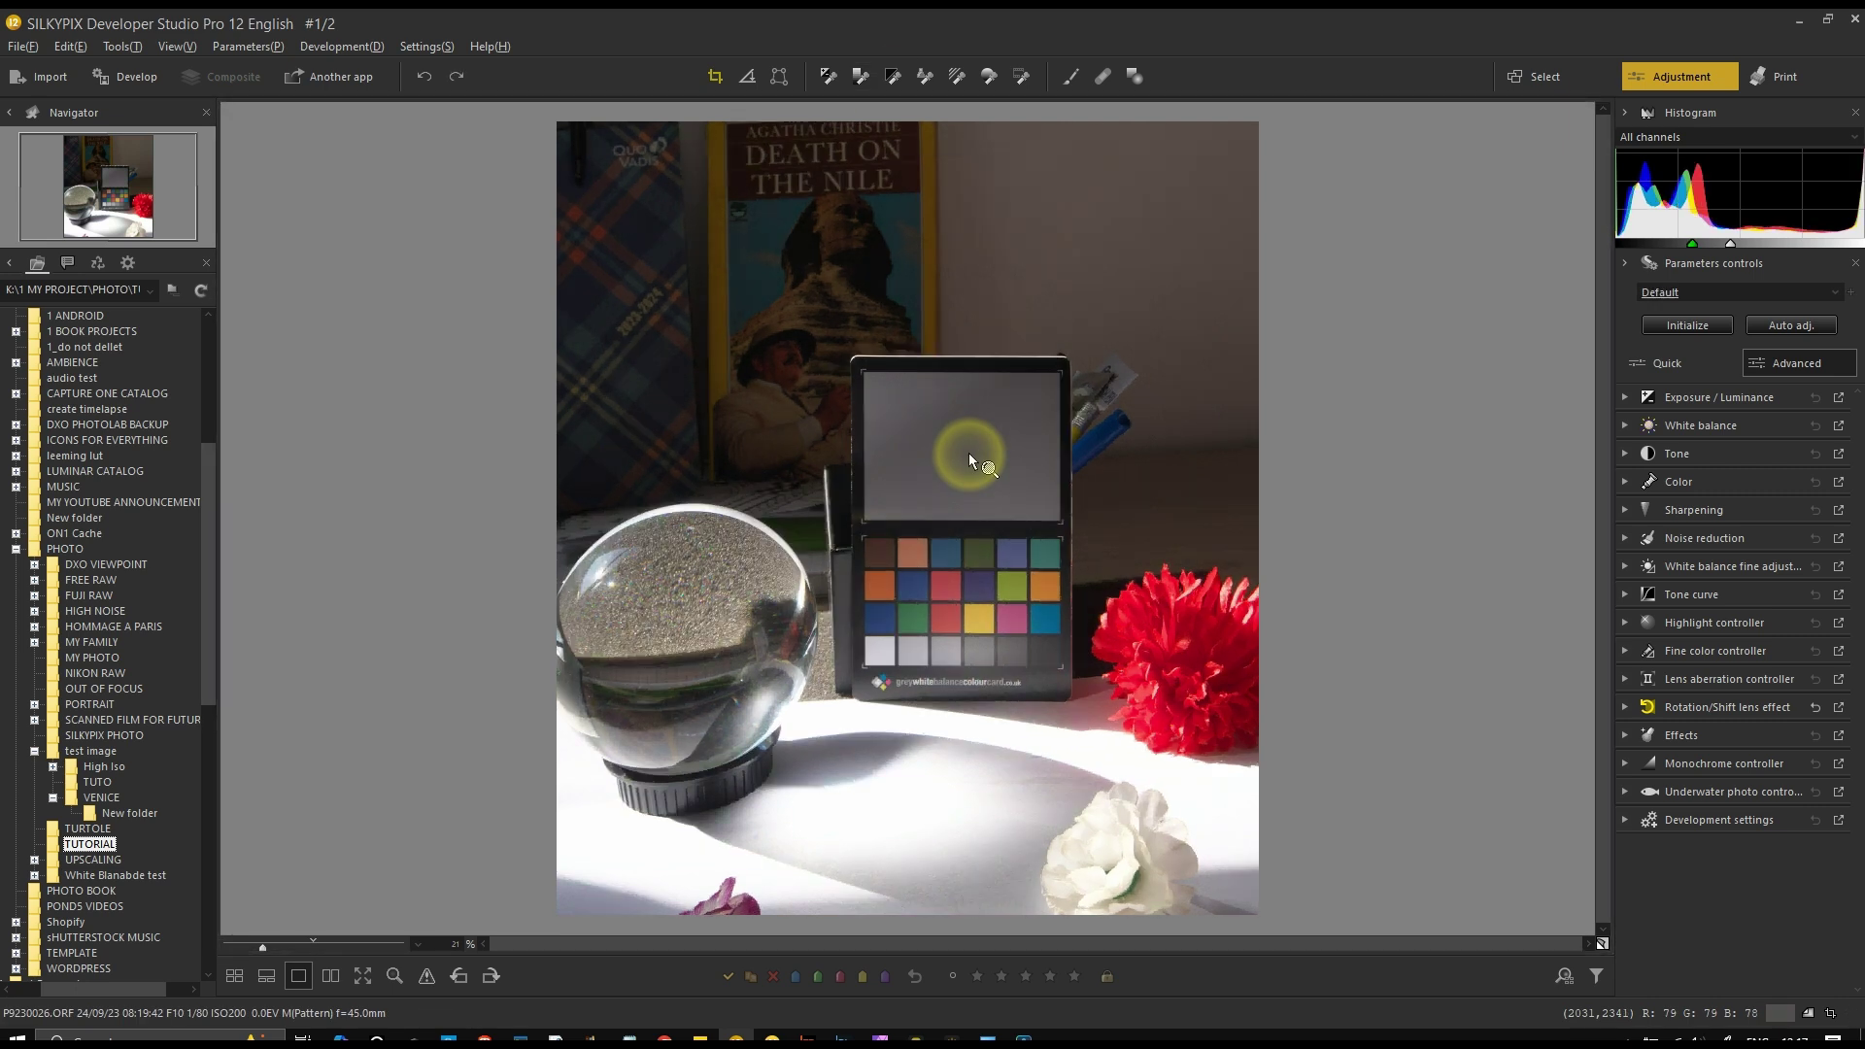
Try the Black level tool on the colour card's white patch, and undo the tone change
click(887, 83)
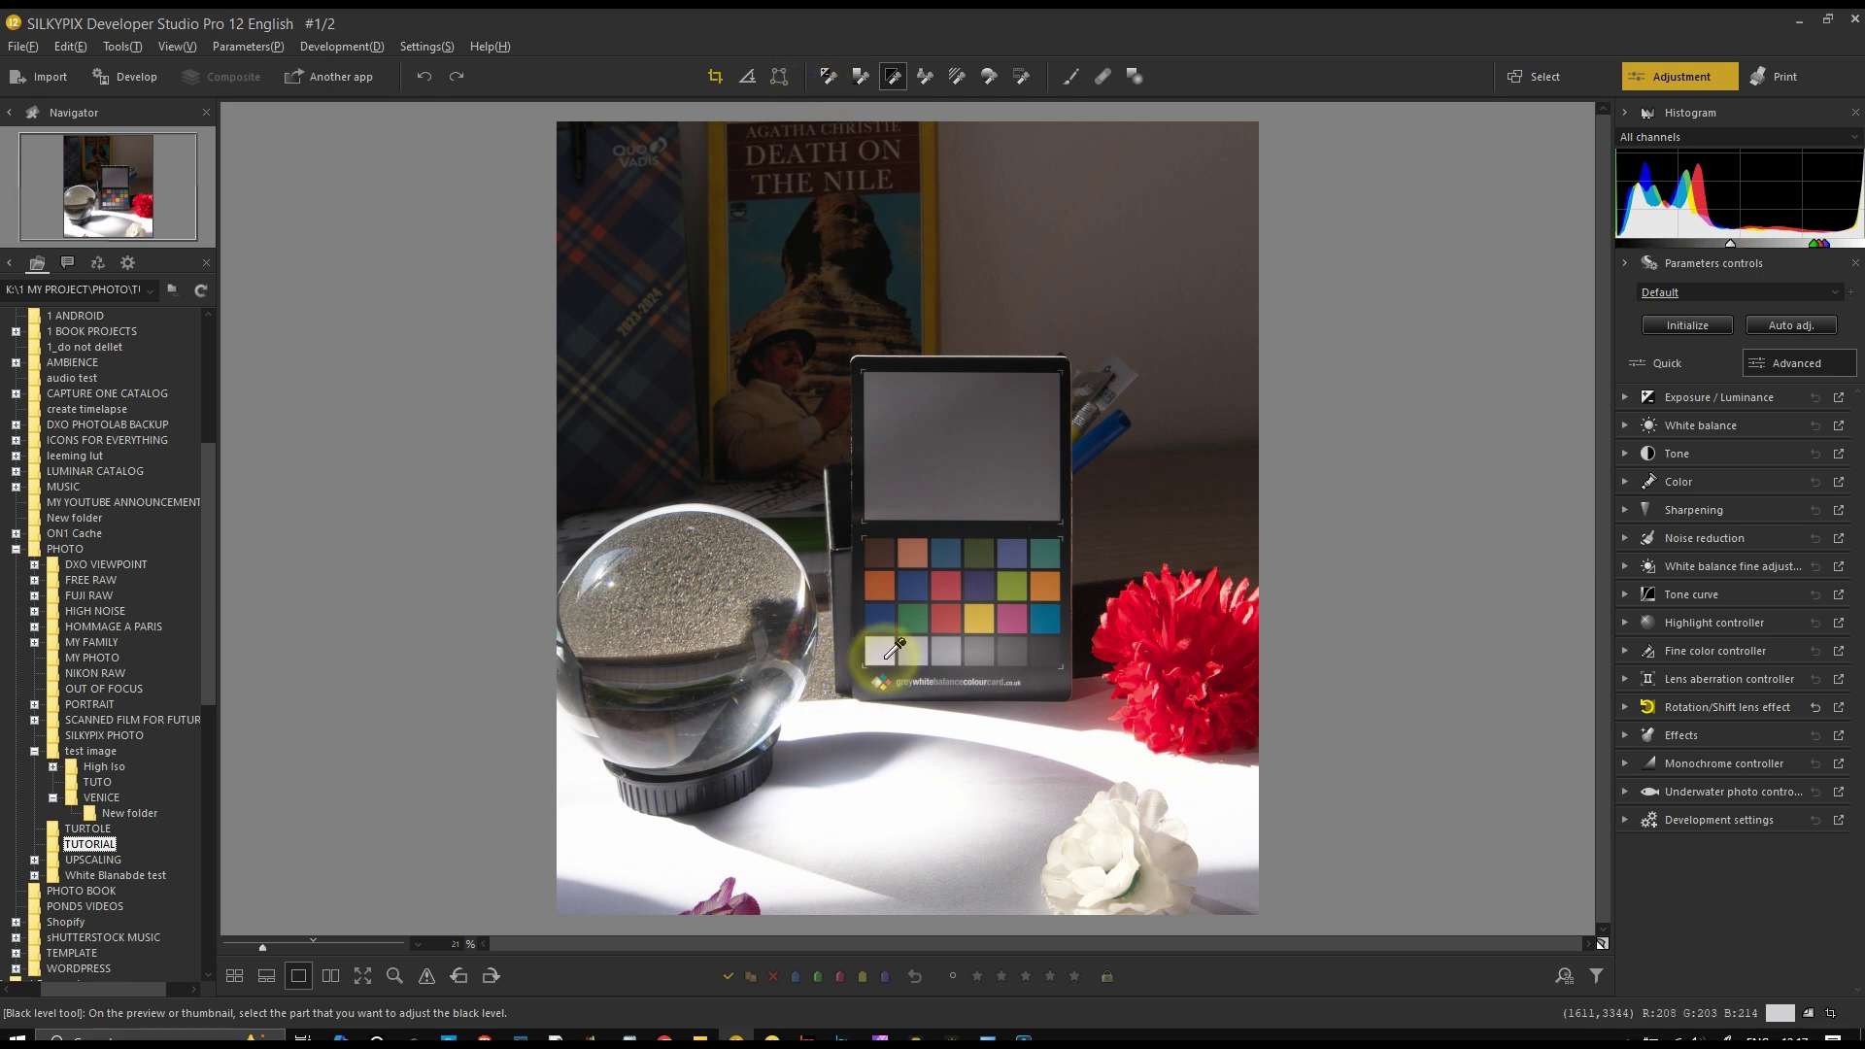
click(307, 943)
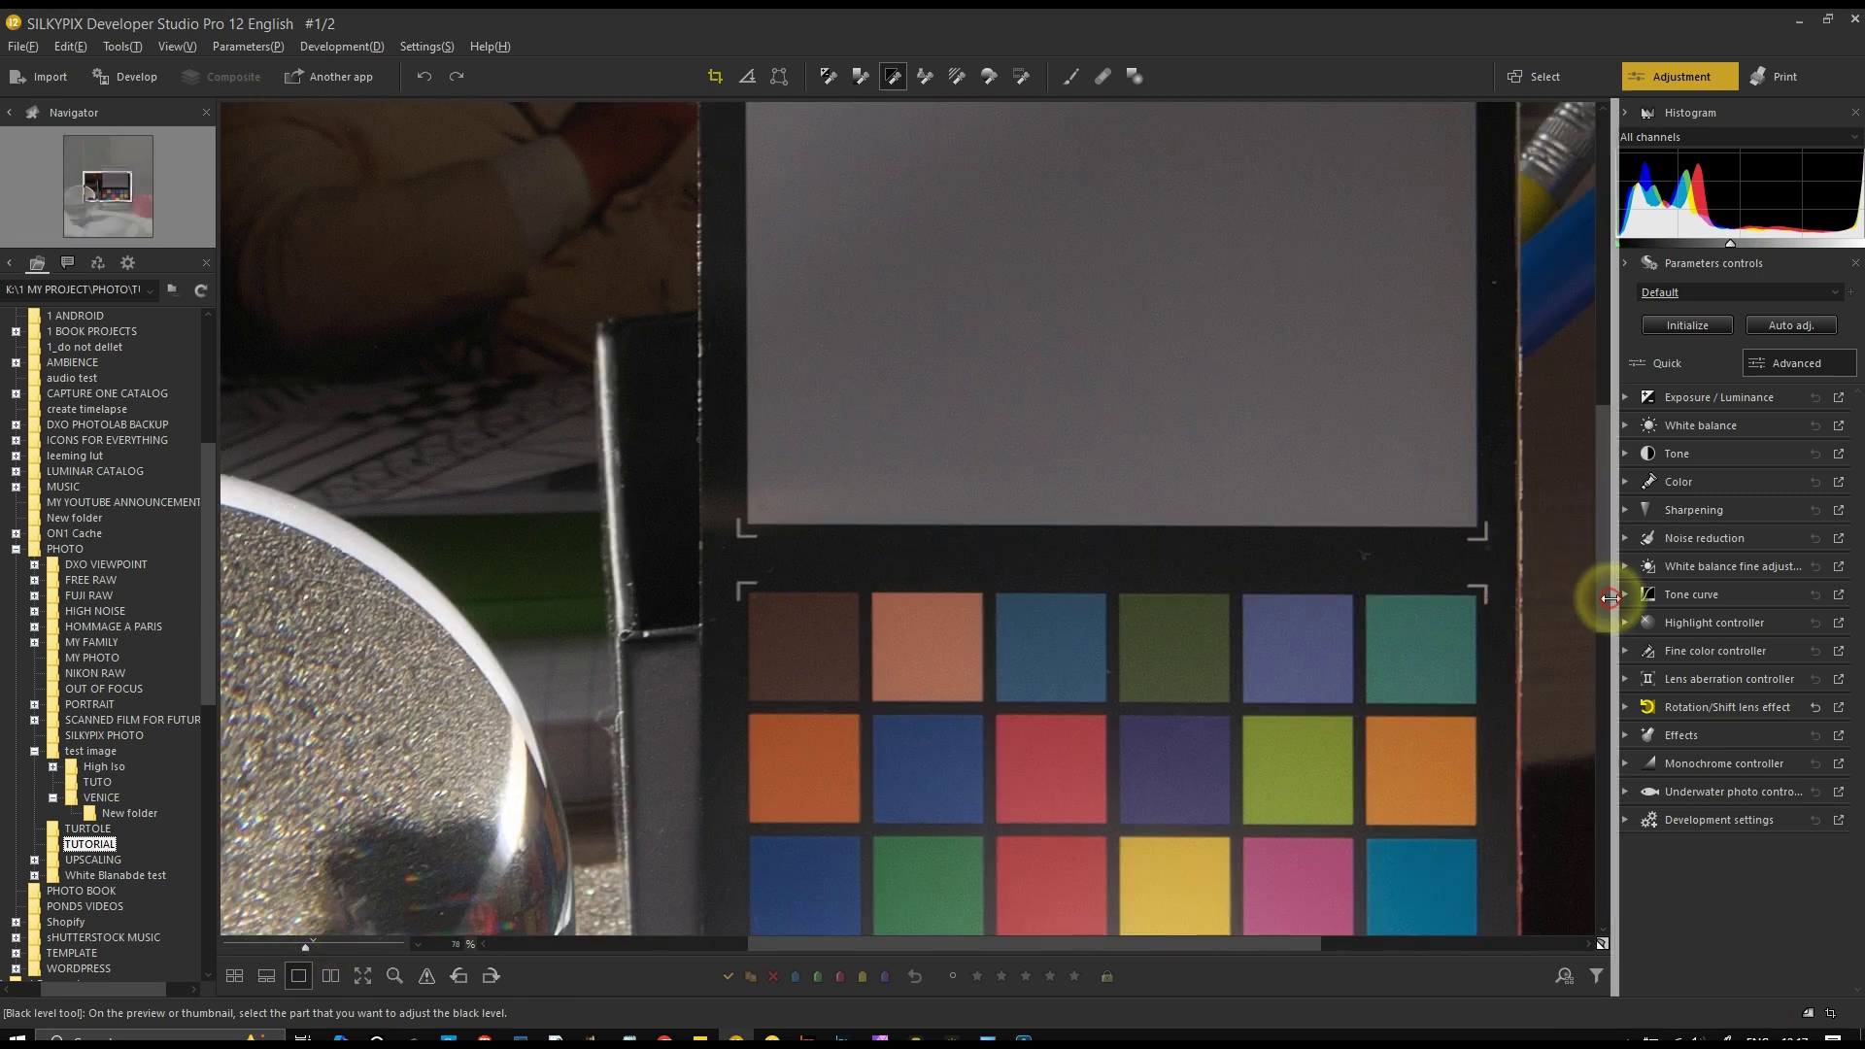
drag(1599, 599, 1602, 714)
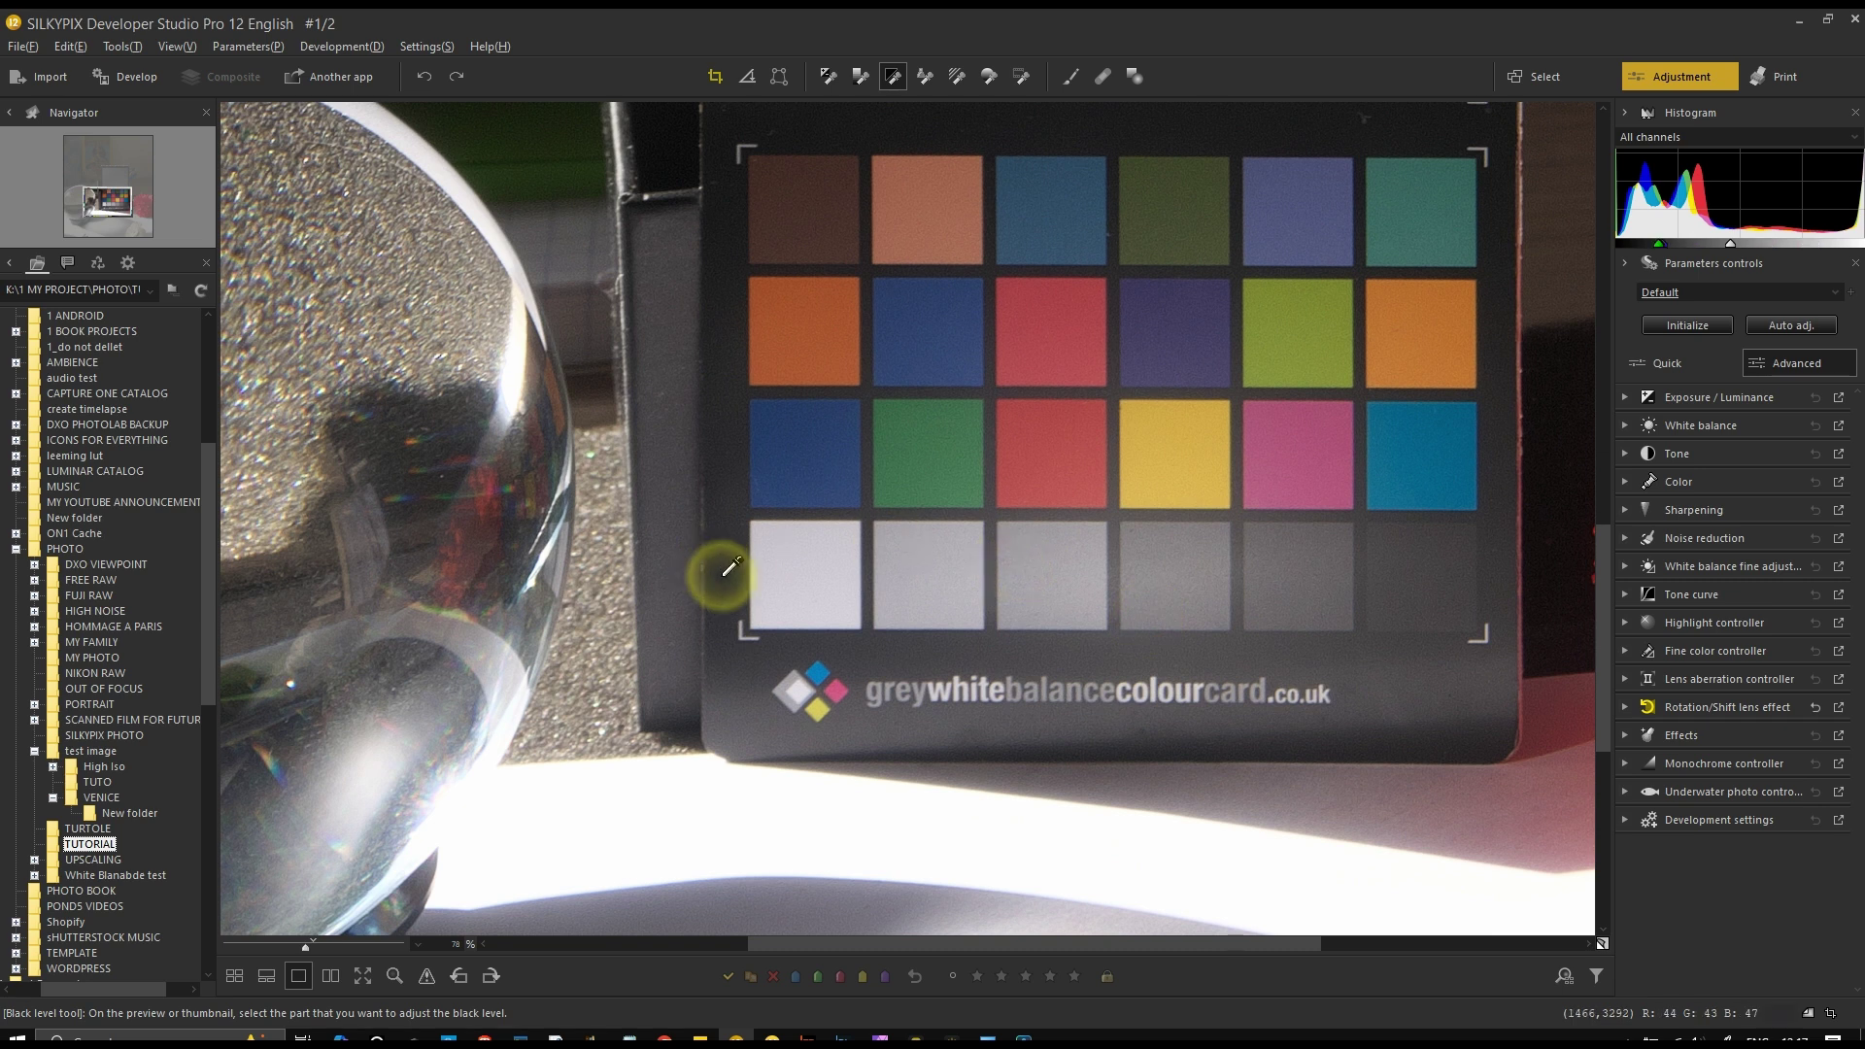
click(812, 582)
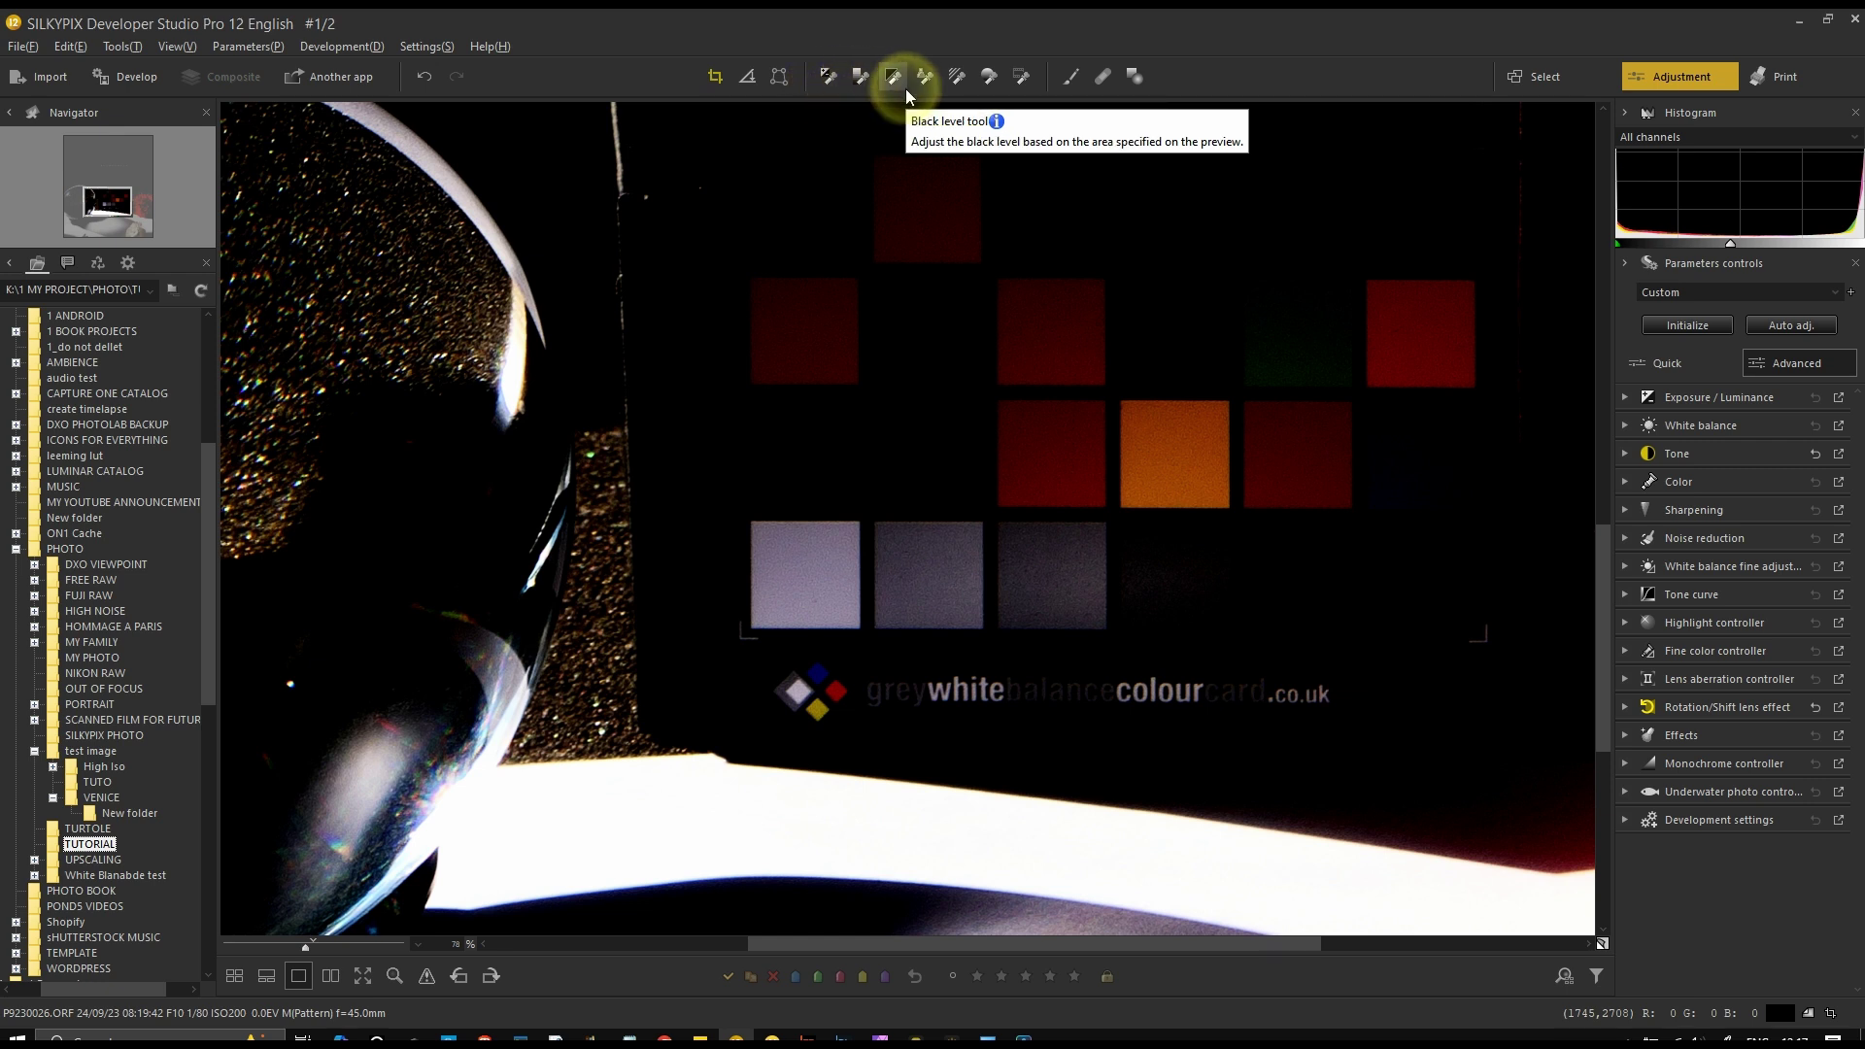
key(ctrl+z)
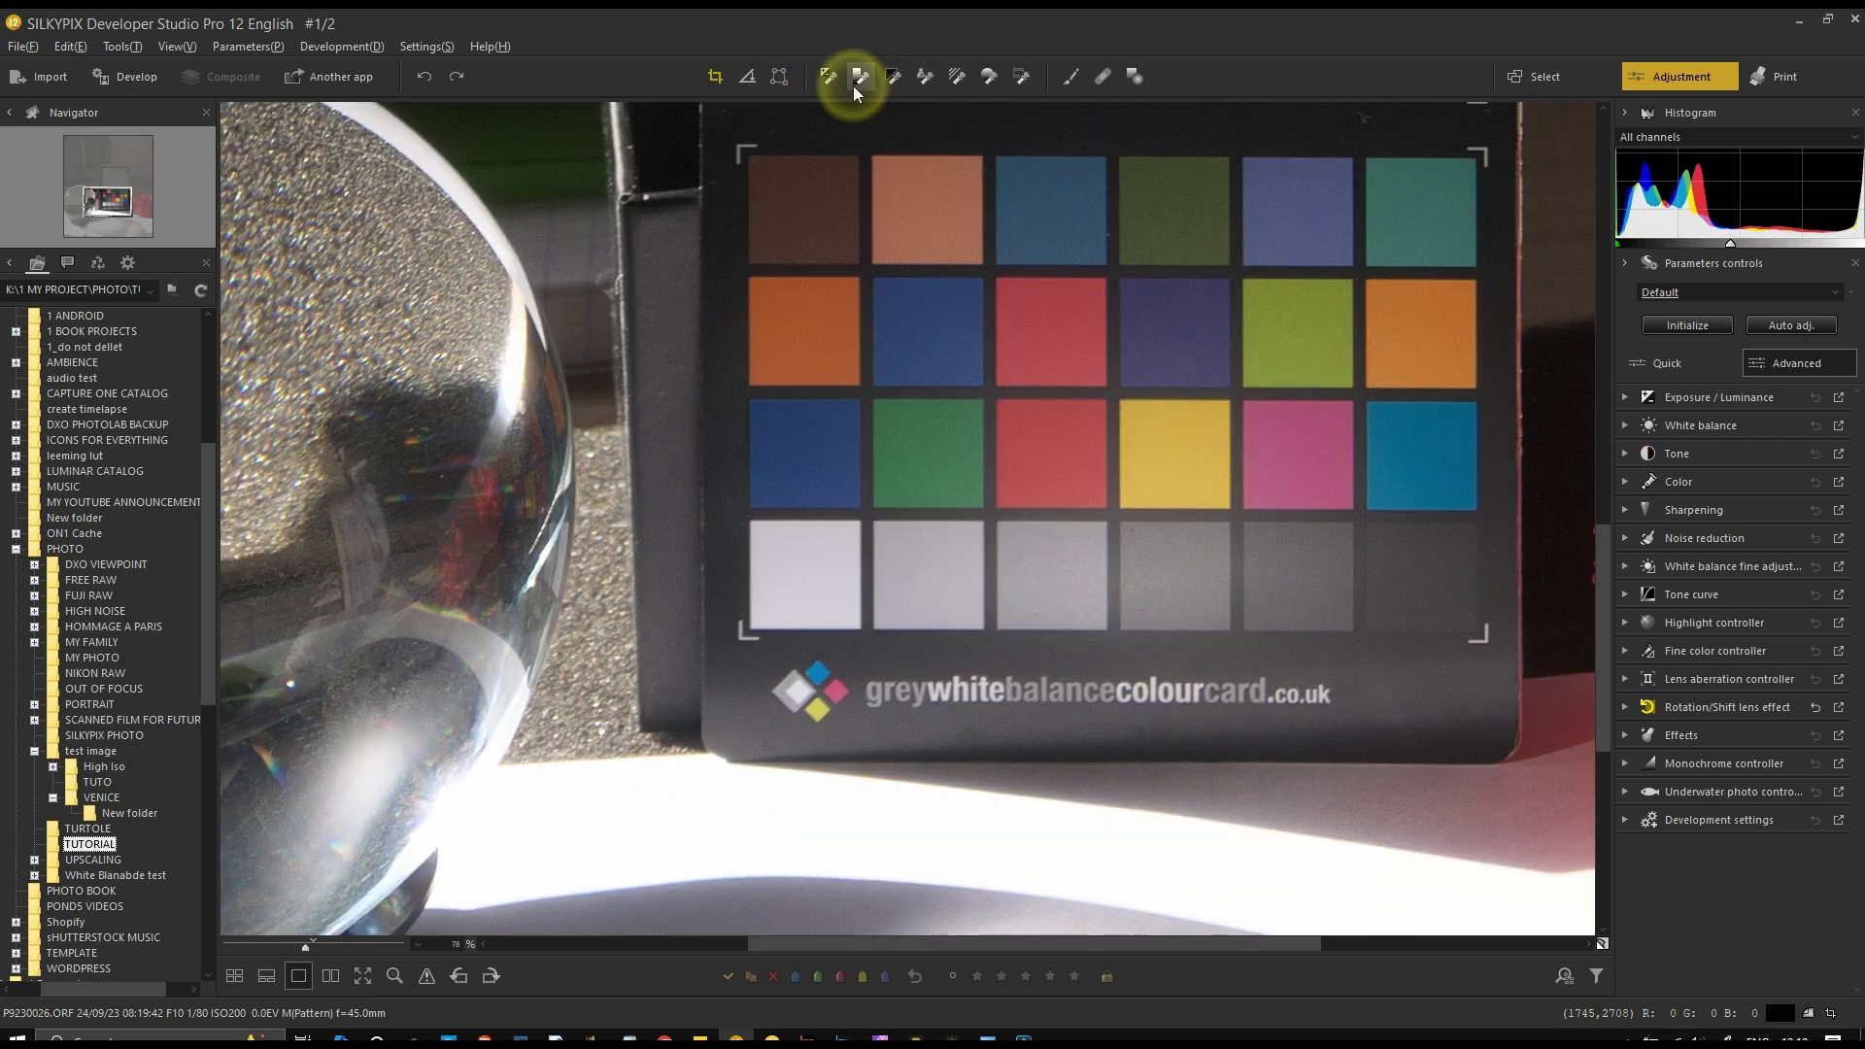
Compare the Exposure bias and Black level tools on the card's white patch, undoing each change
click(828, 76)
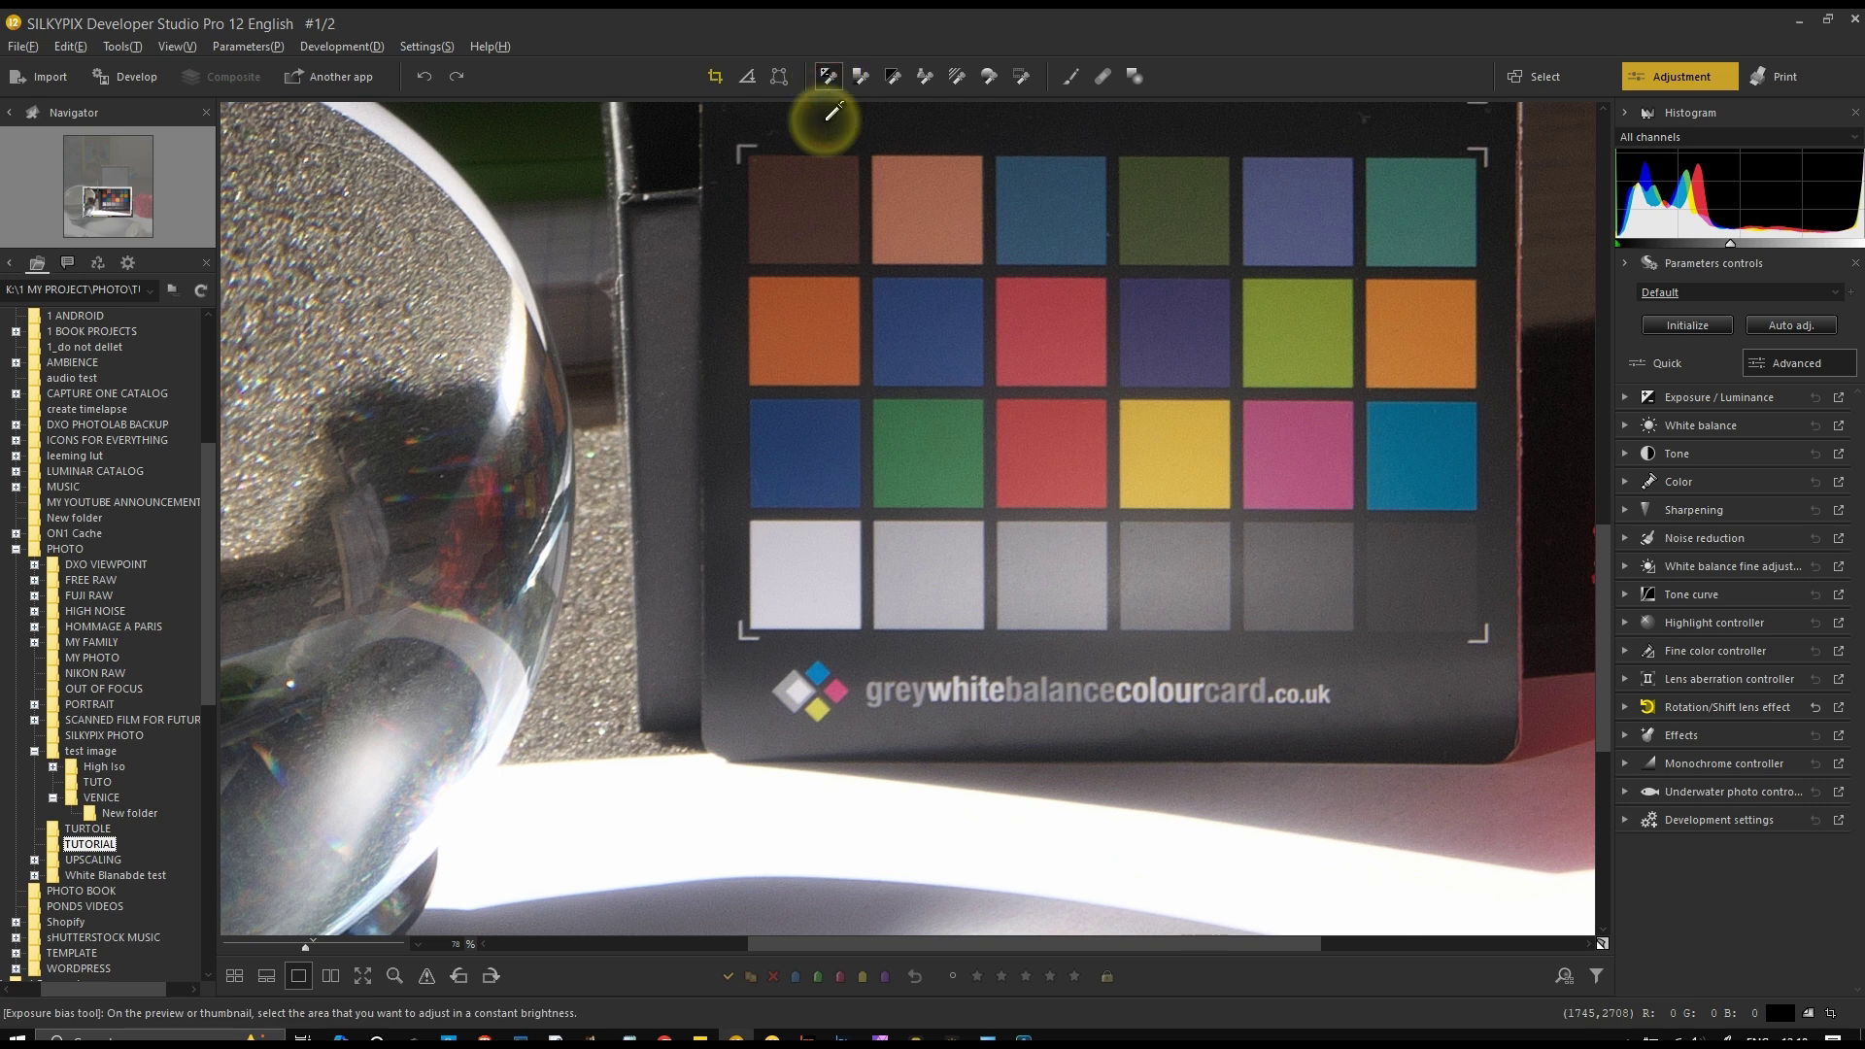
click(791, 578)
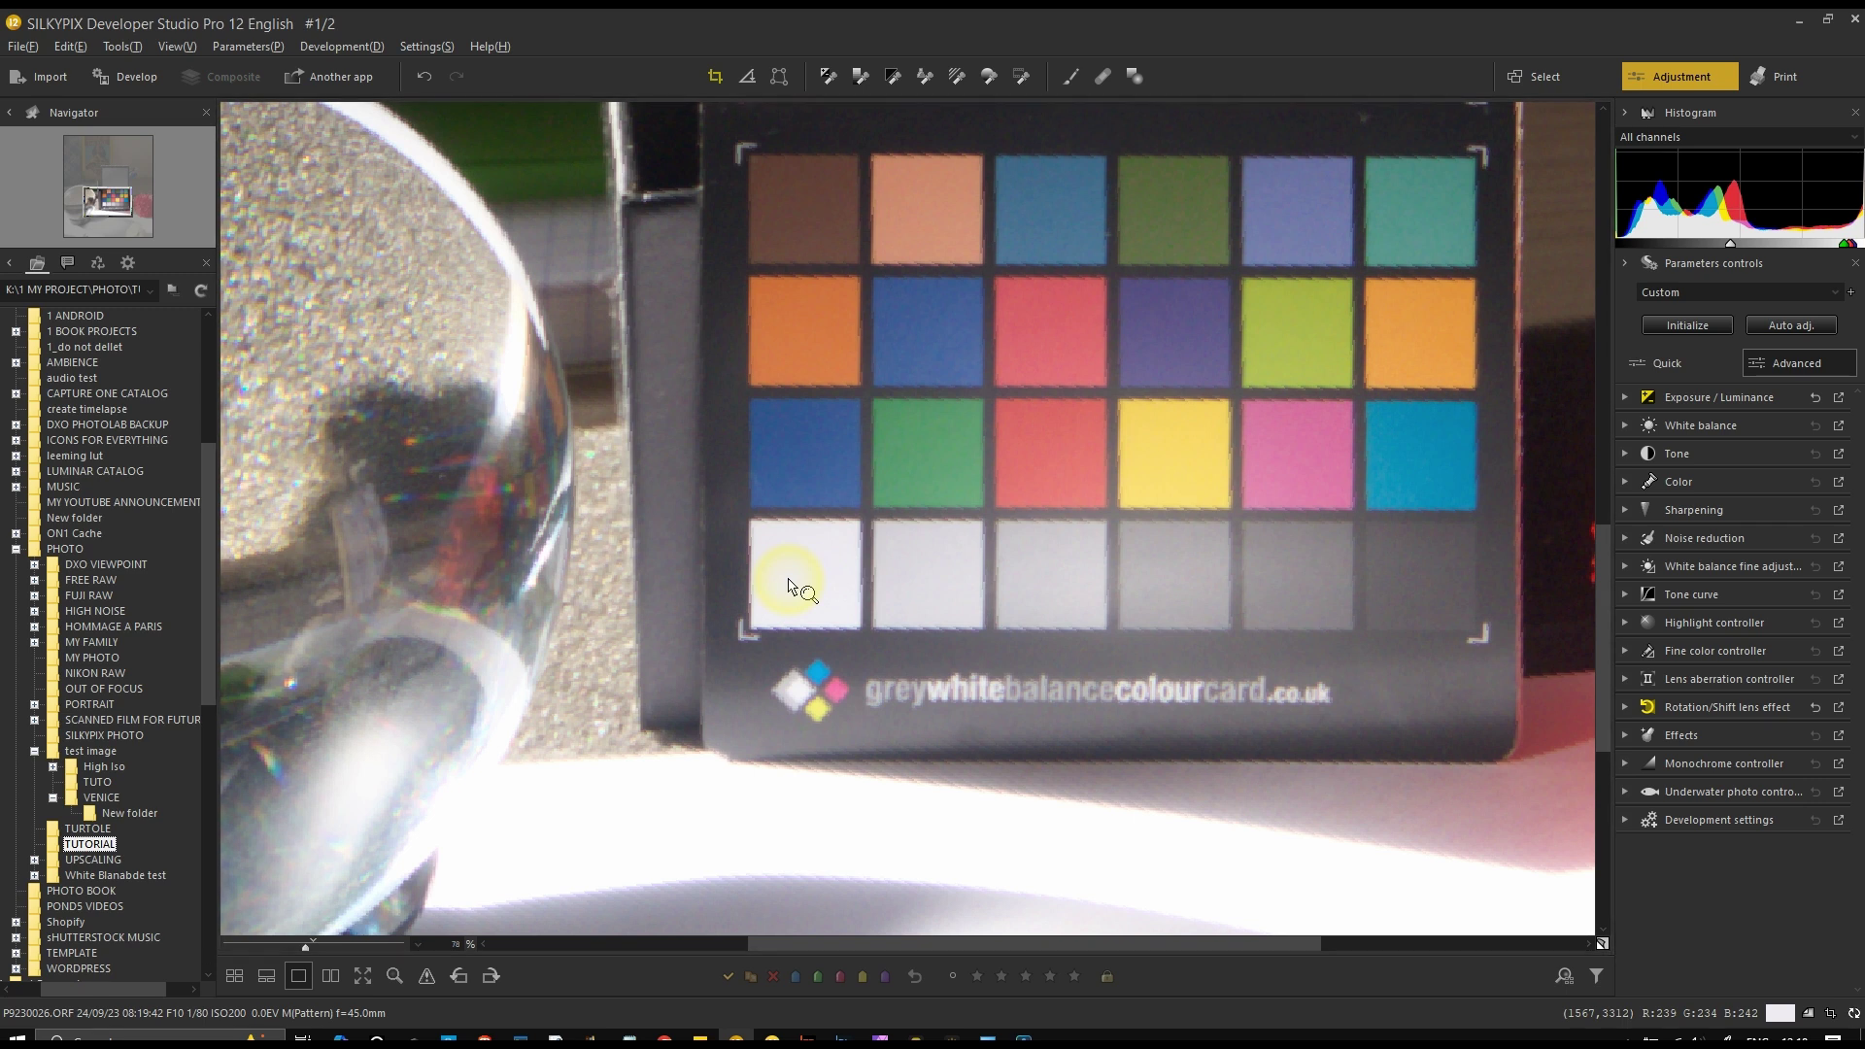
key(ctrl+z)
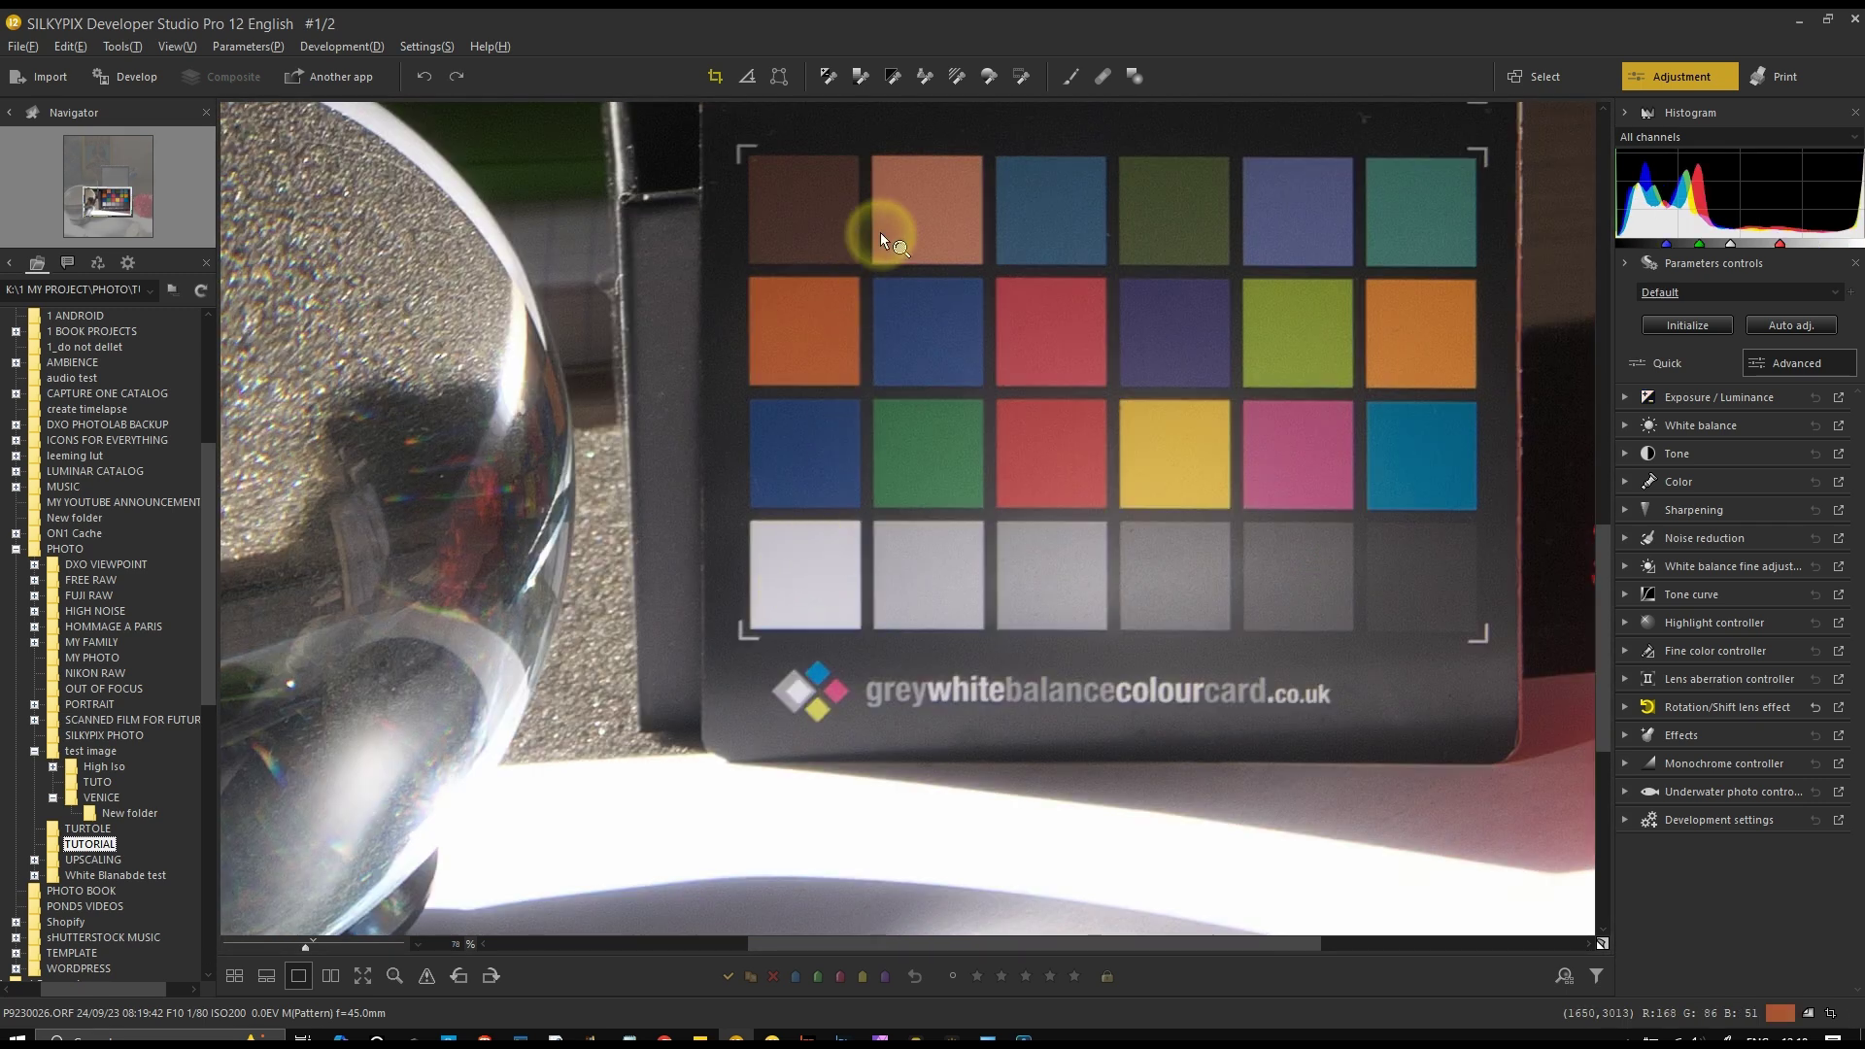
click(890, 78)
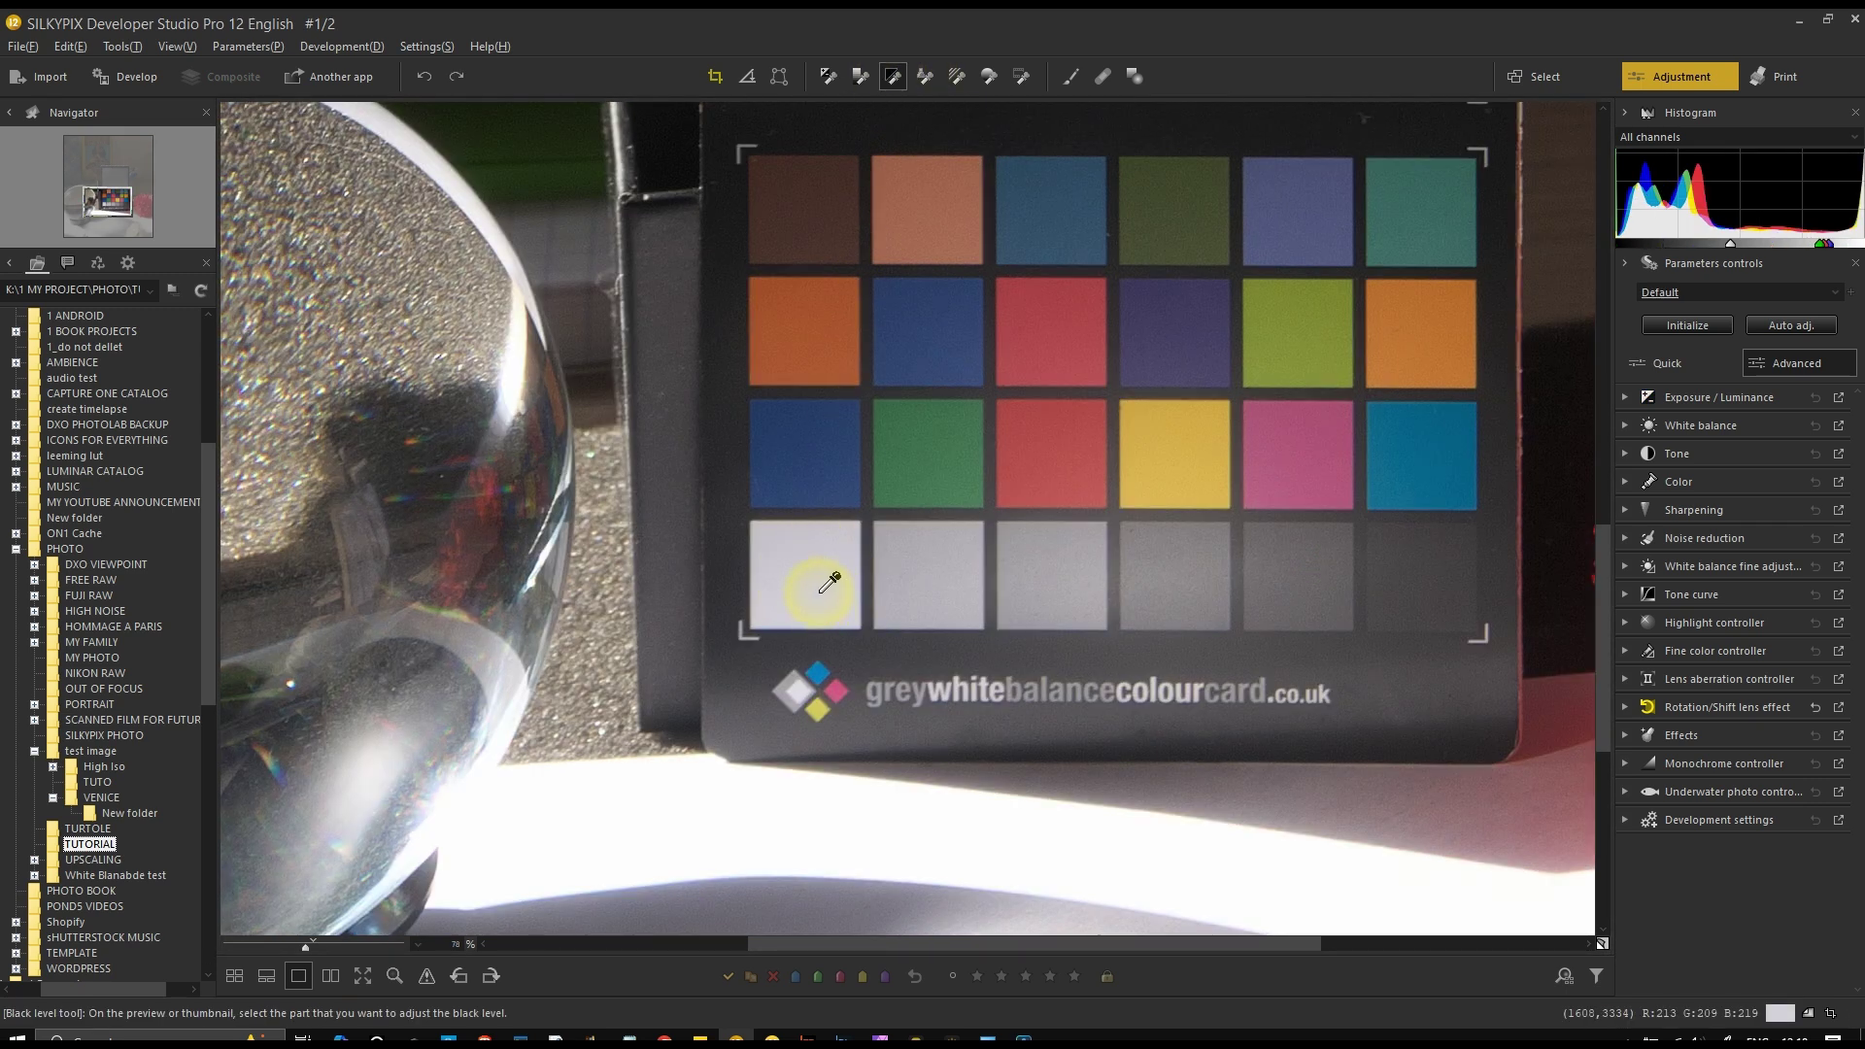
click(813, 580)
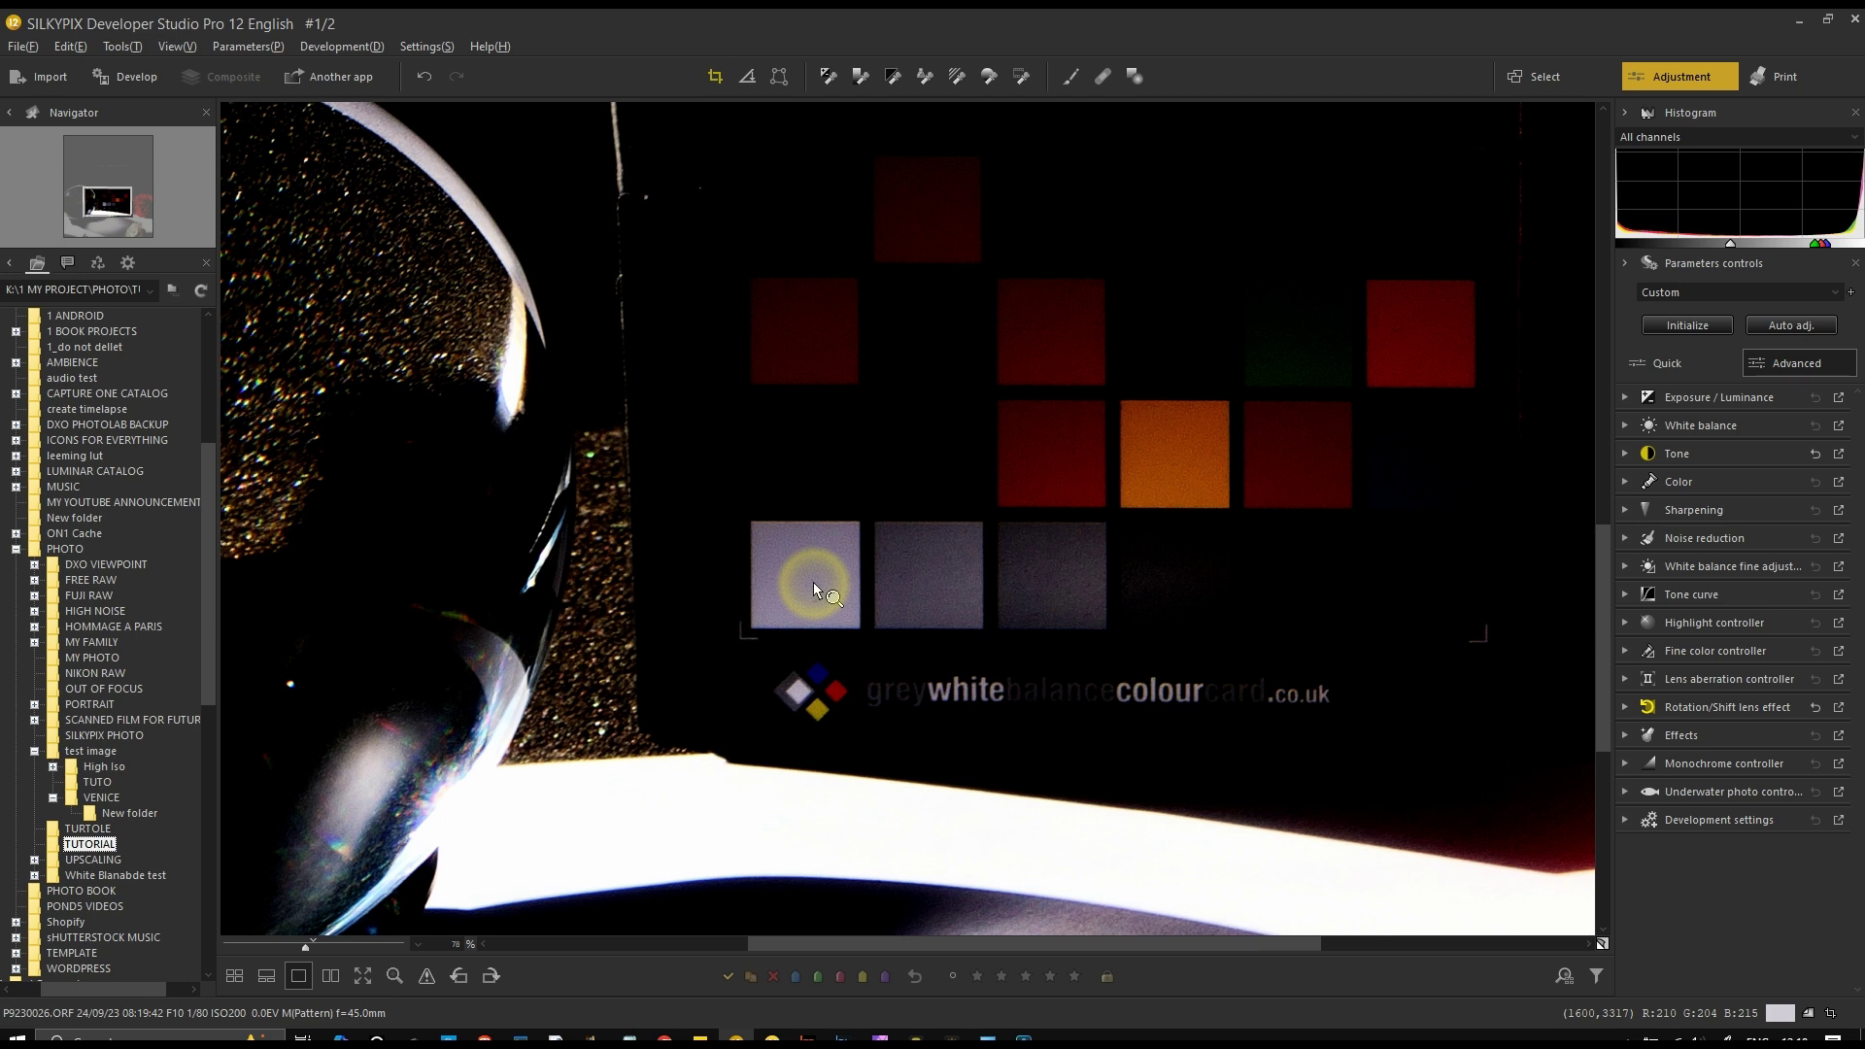
click(813, 581)
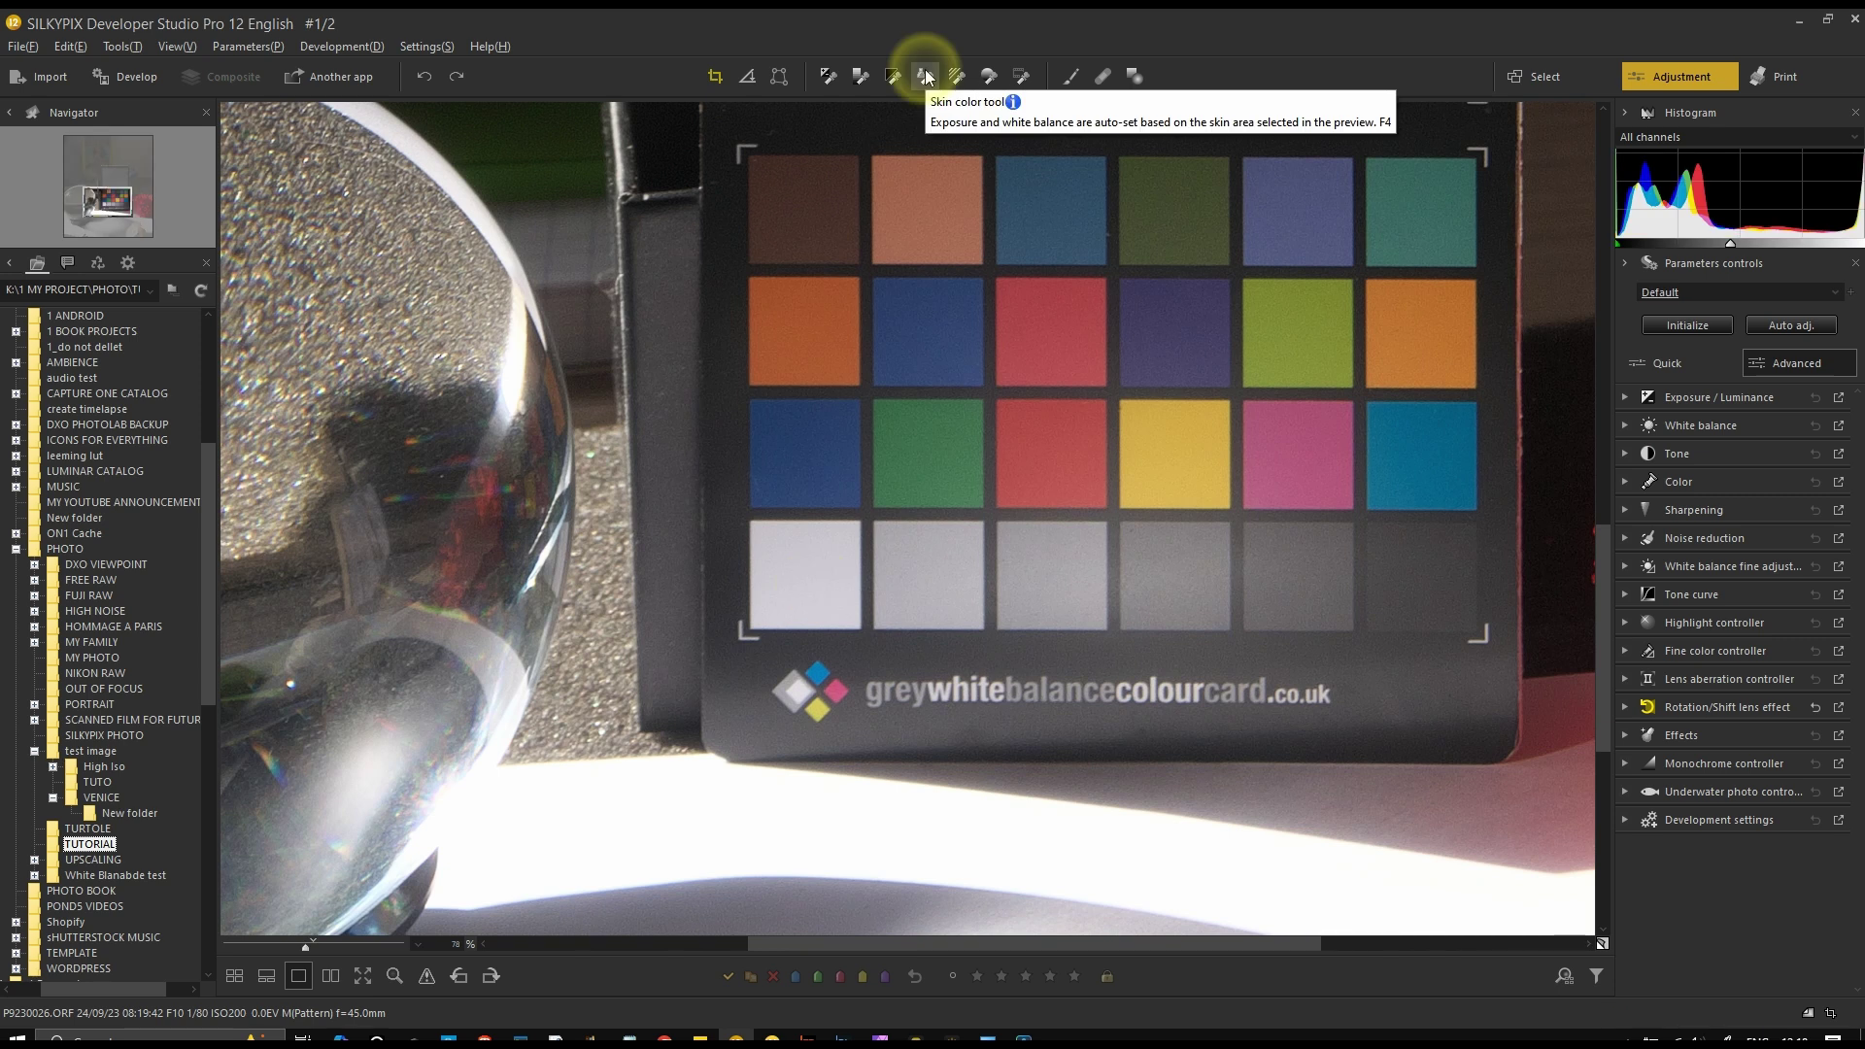
Try the Skin color tool on the face of the man in the hat on the book cover
mouse_move(1595, 662)
mouse_down()
mouse_move(1546, 295)
mouse_move(1539, 335)
mouse_up()
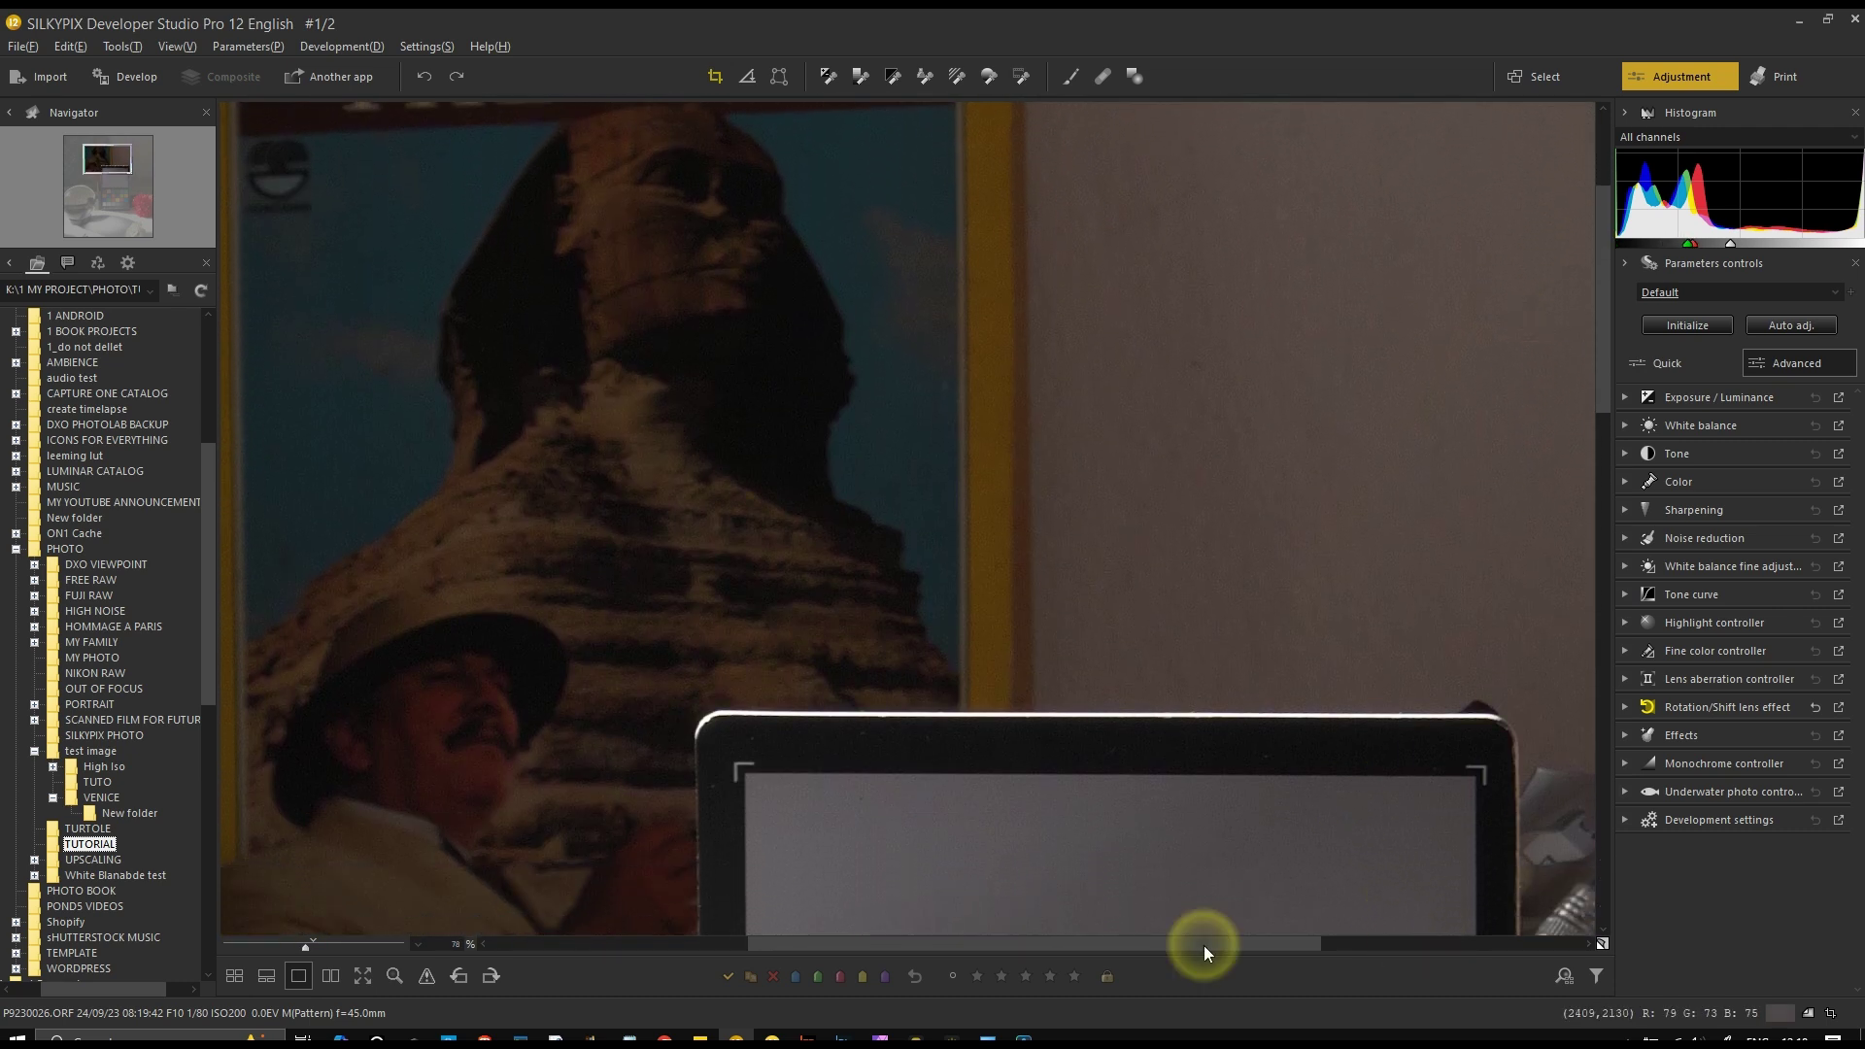
drag(305, 944, 293, 947)
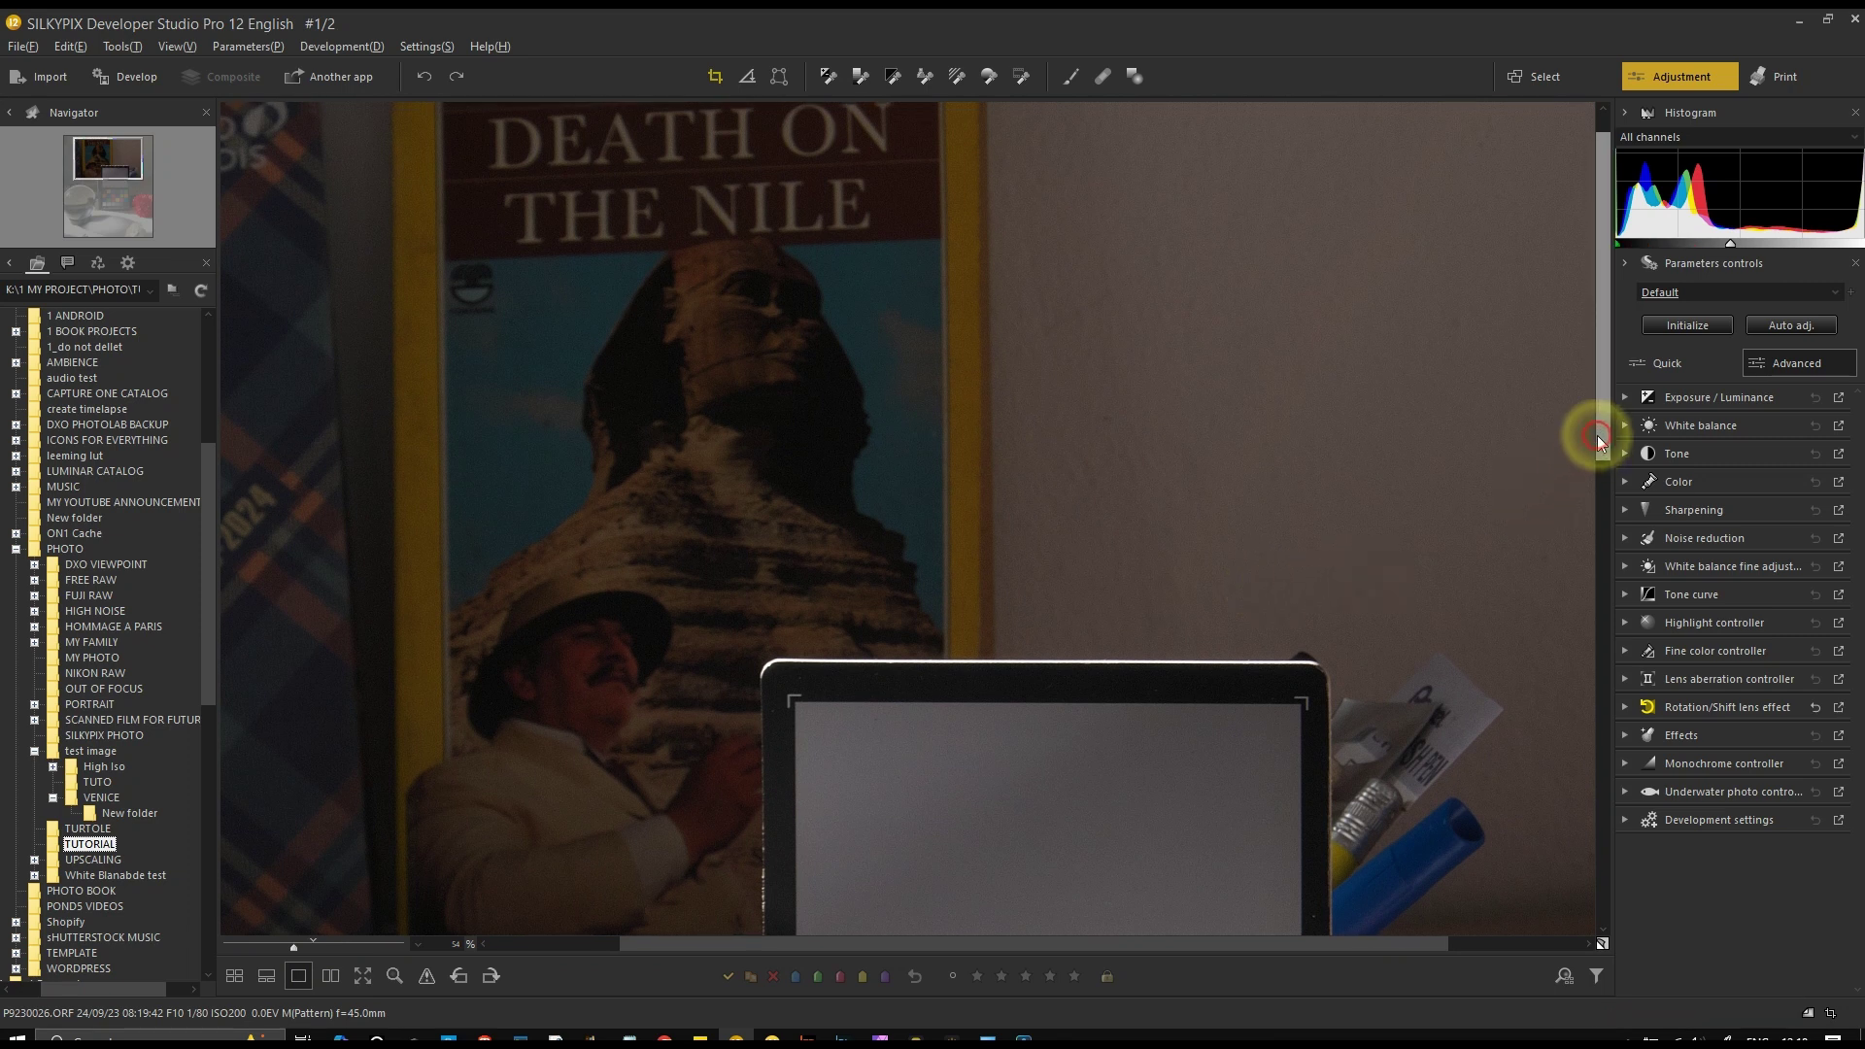
scroll(1597, 441, up, 1)
click(925, 77)
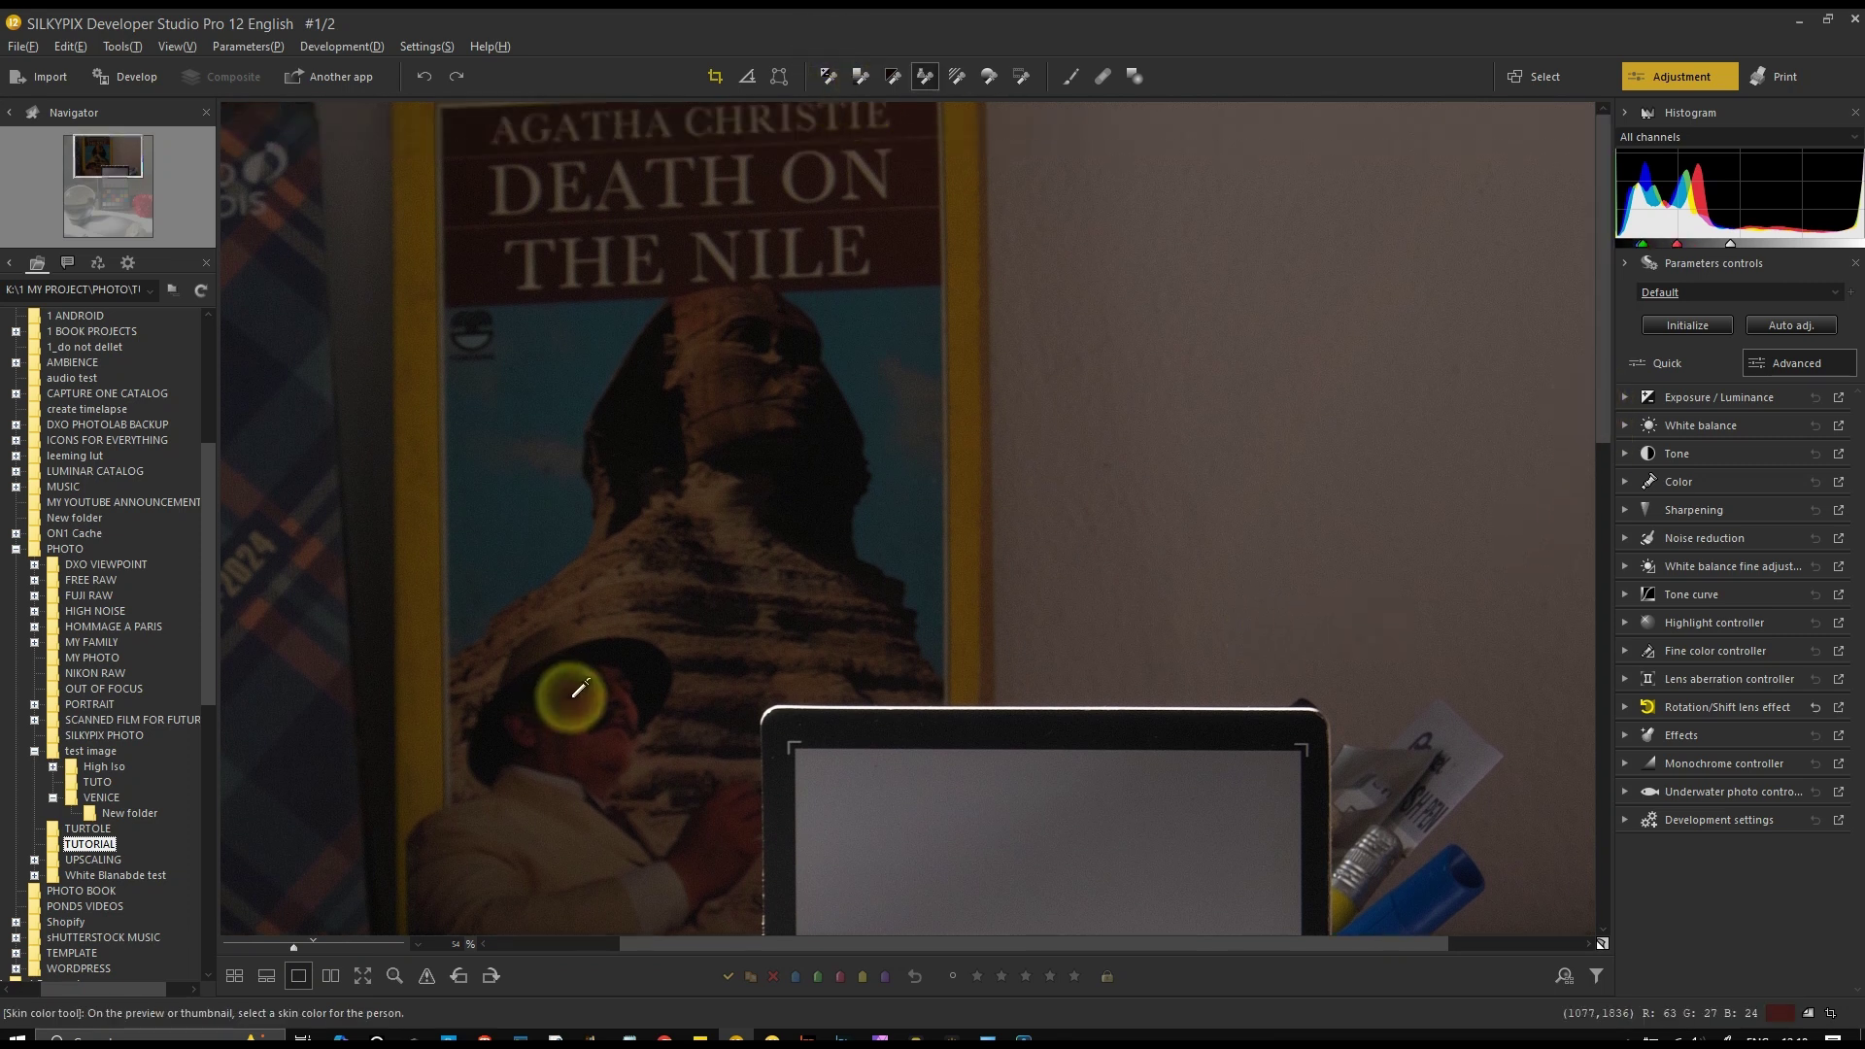
click(583, 701)
click(1382, 654)
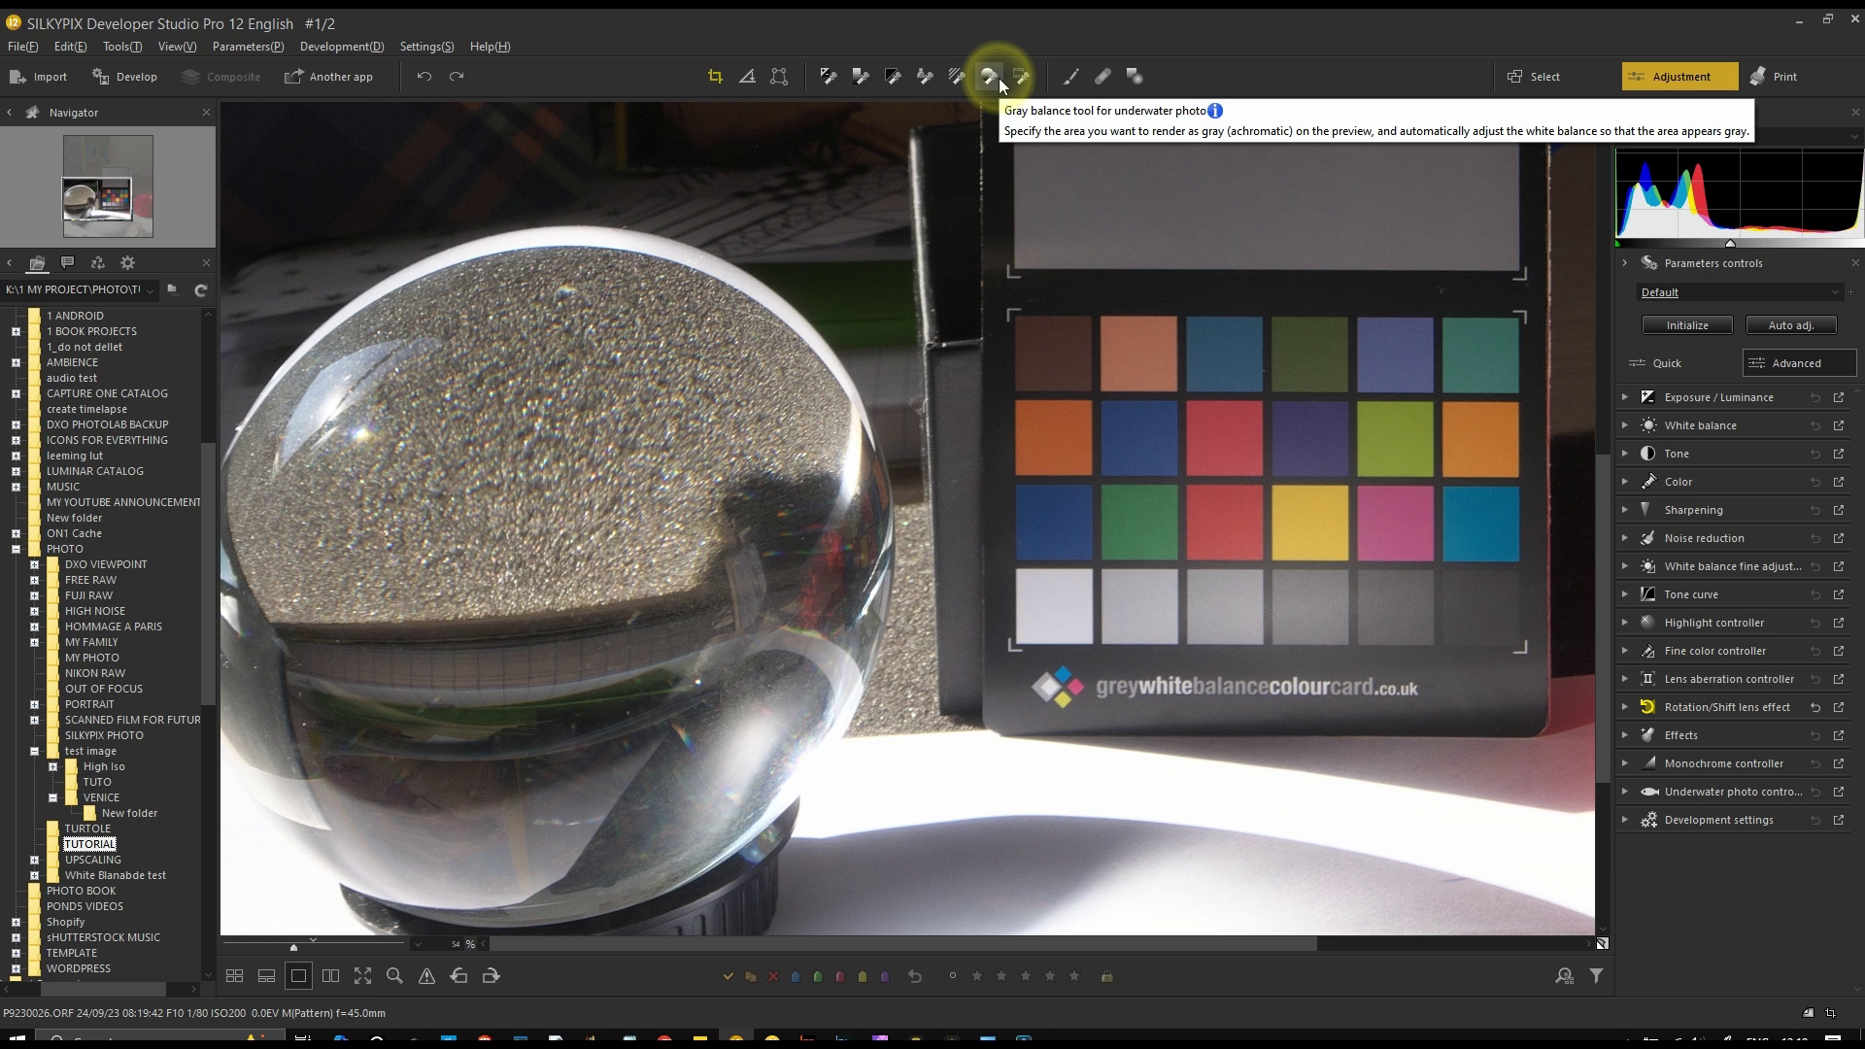
Open the TURTOLE folder with preview and thumbnails together, and view the fish and underwater turtle photos
click(107, 831)
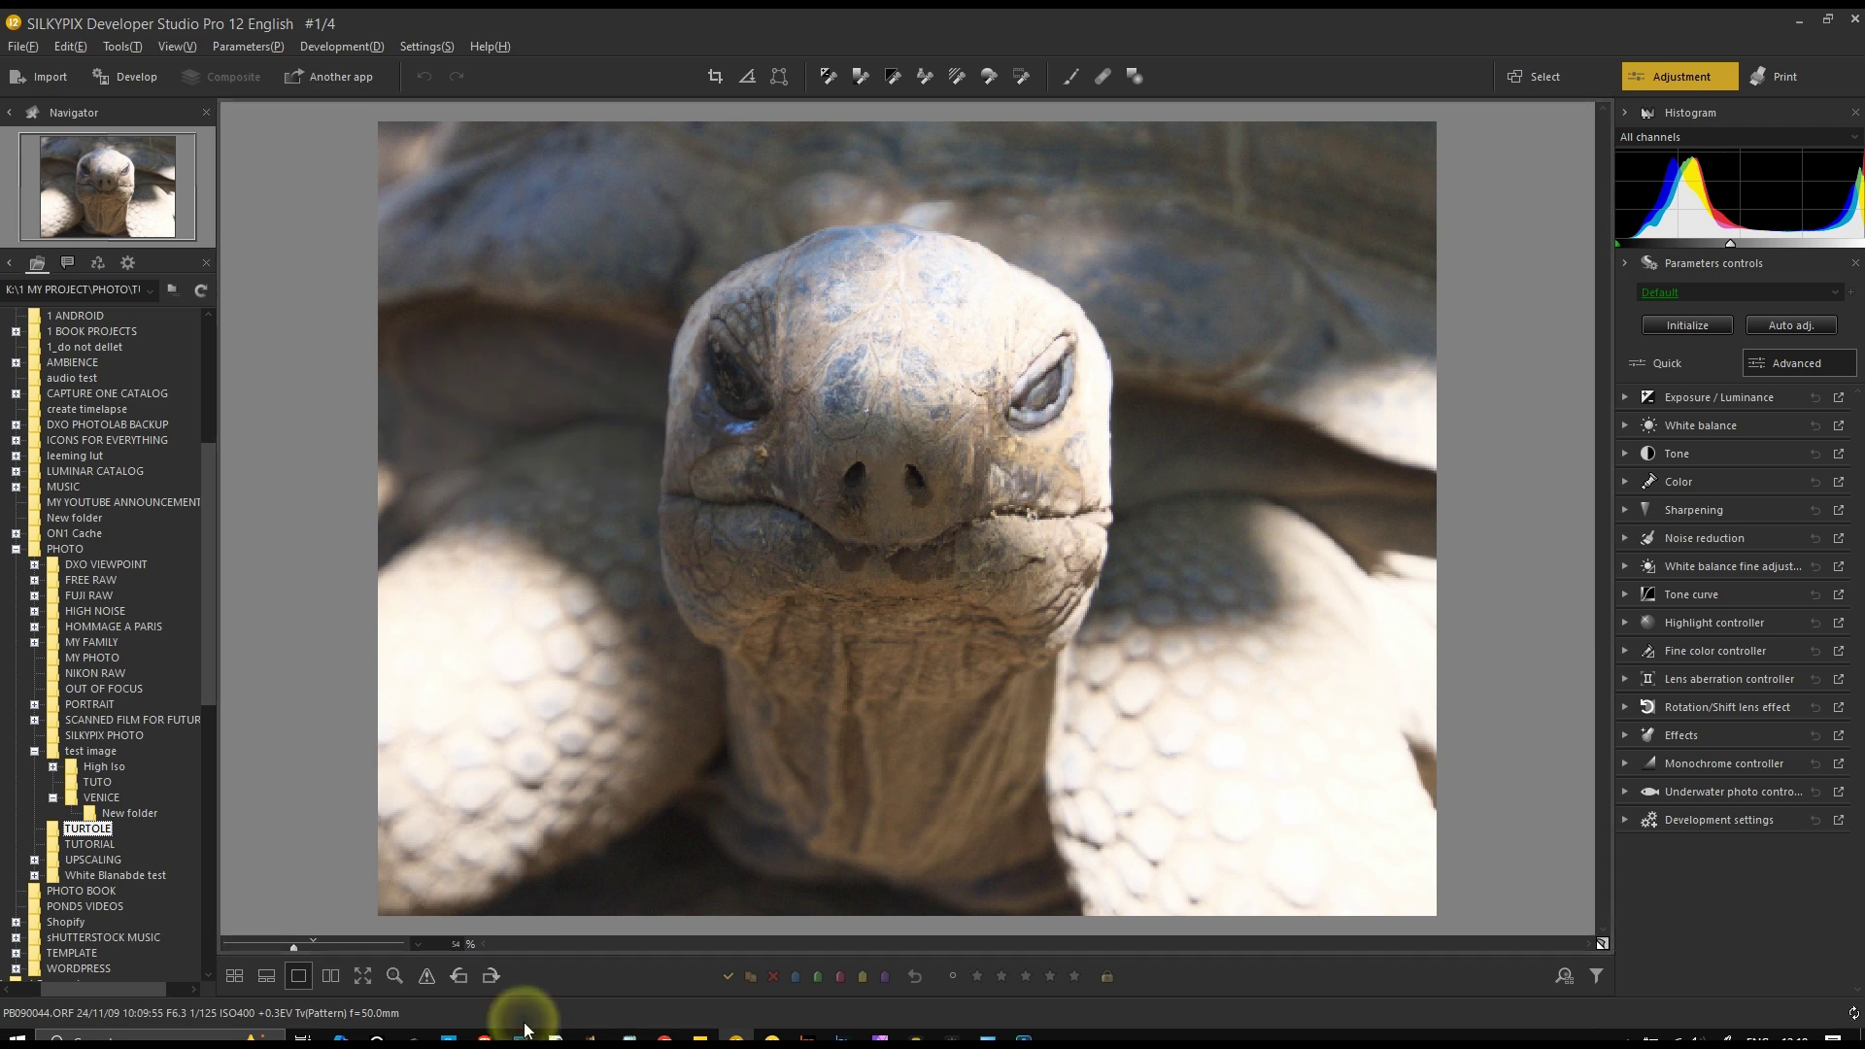
click(267, 975)
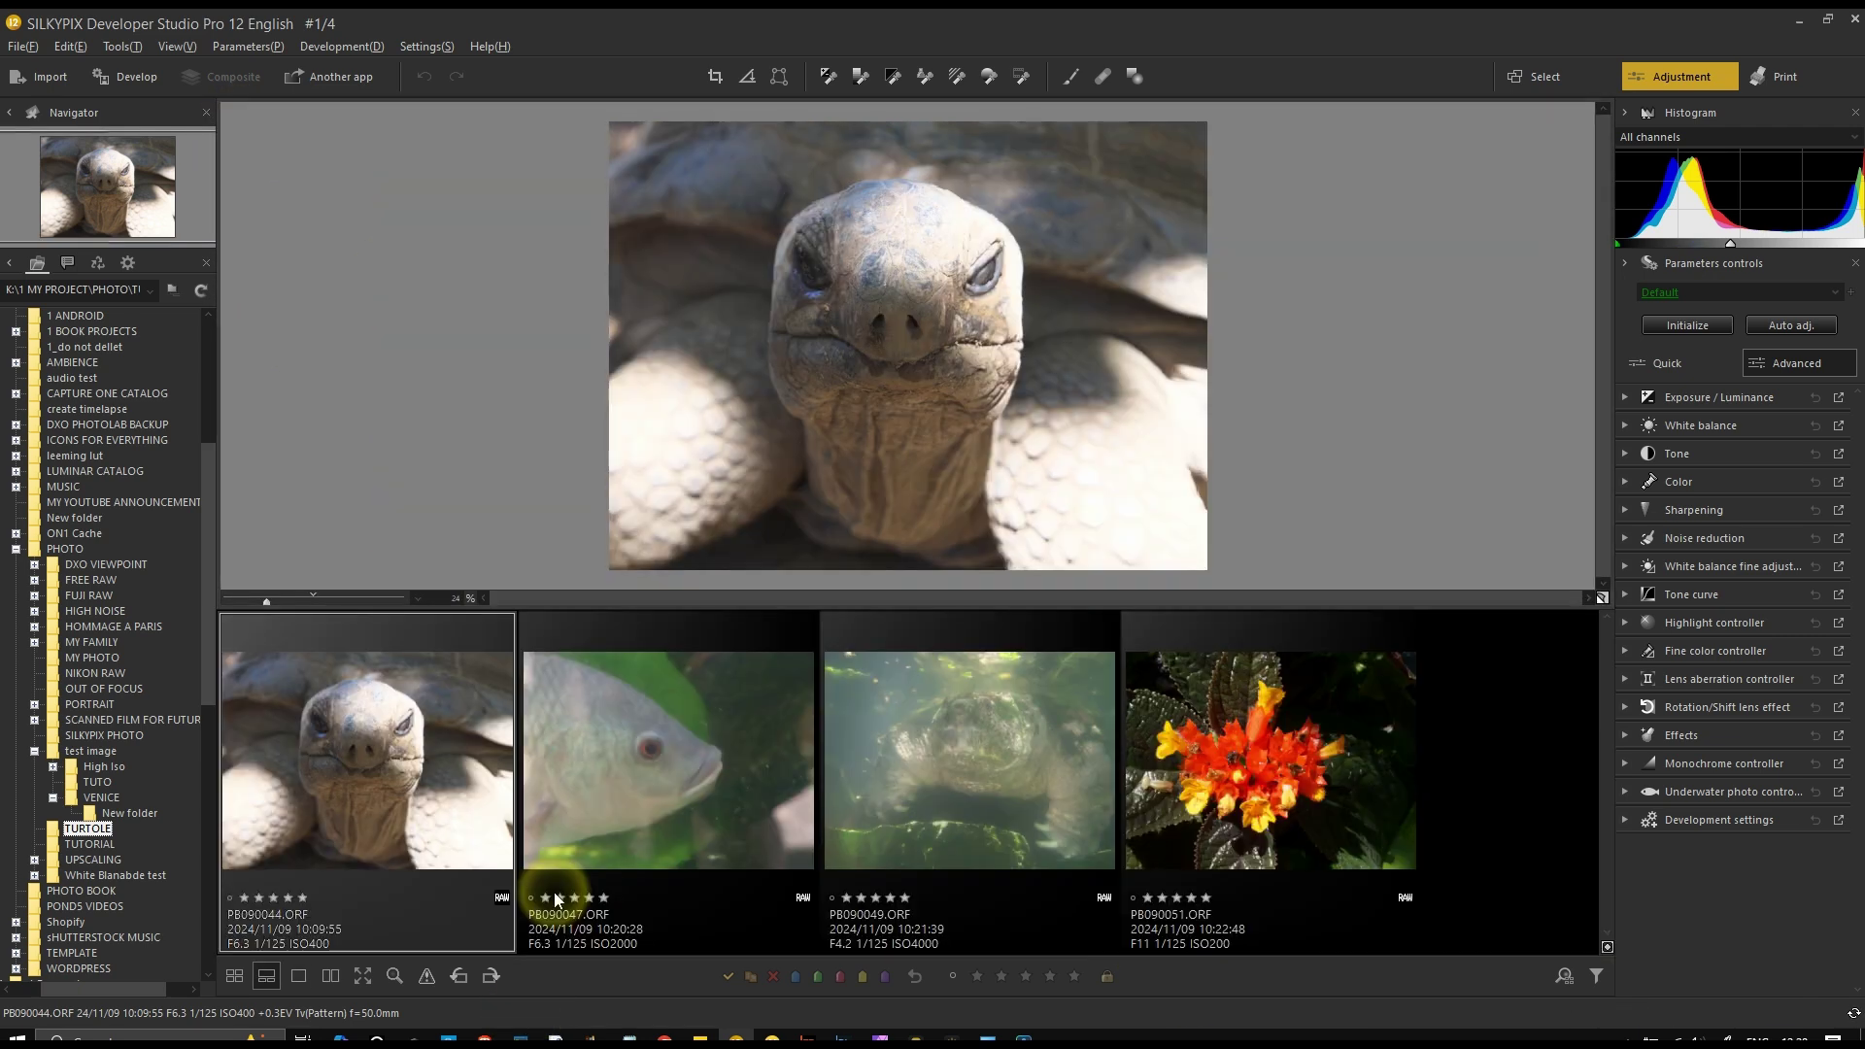
click(707, 817)
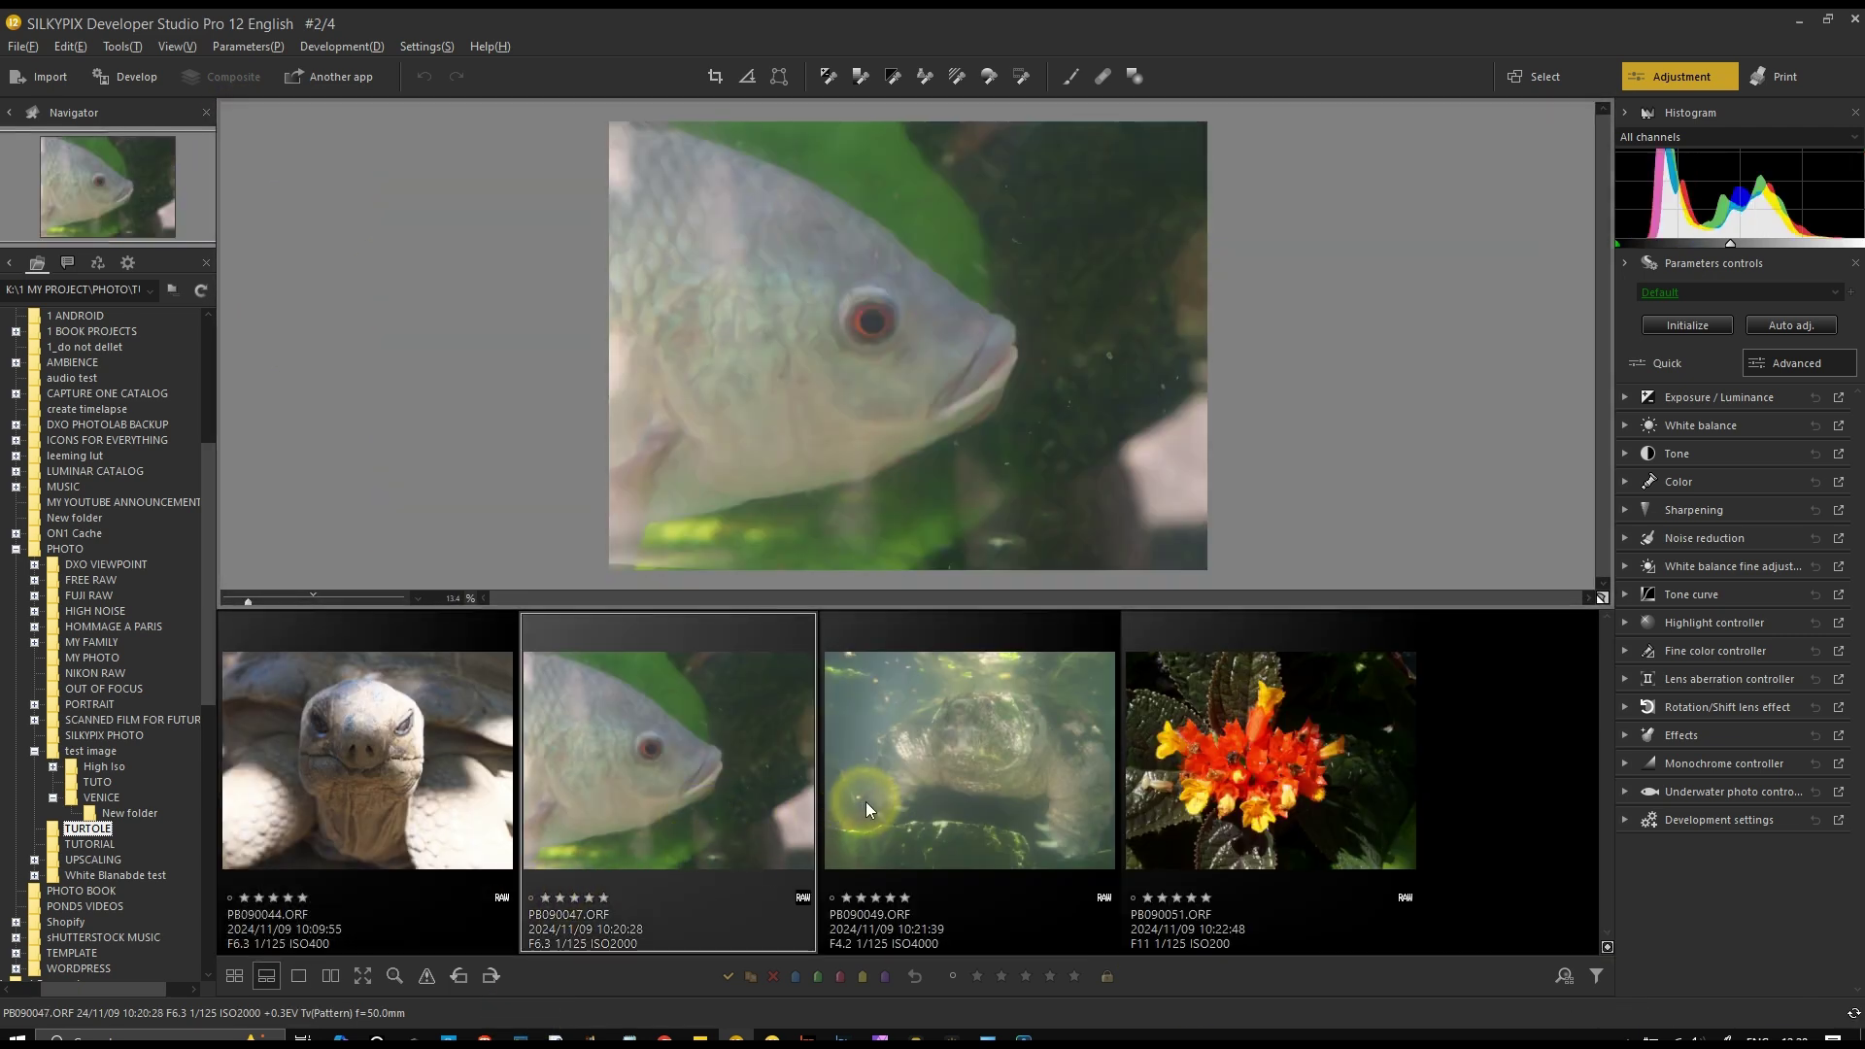
click(900, 792)
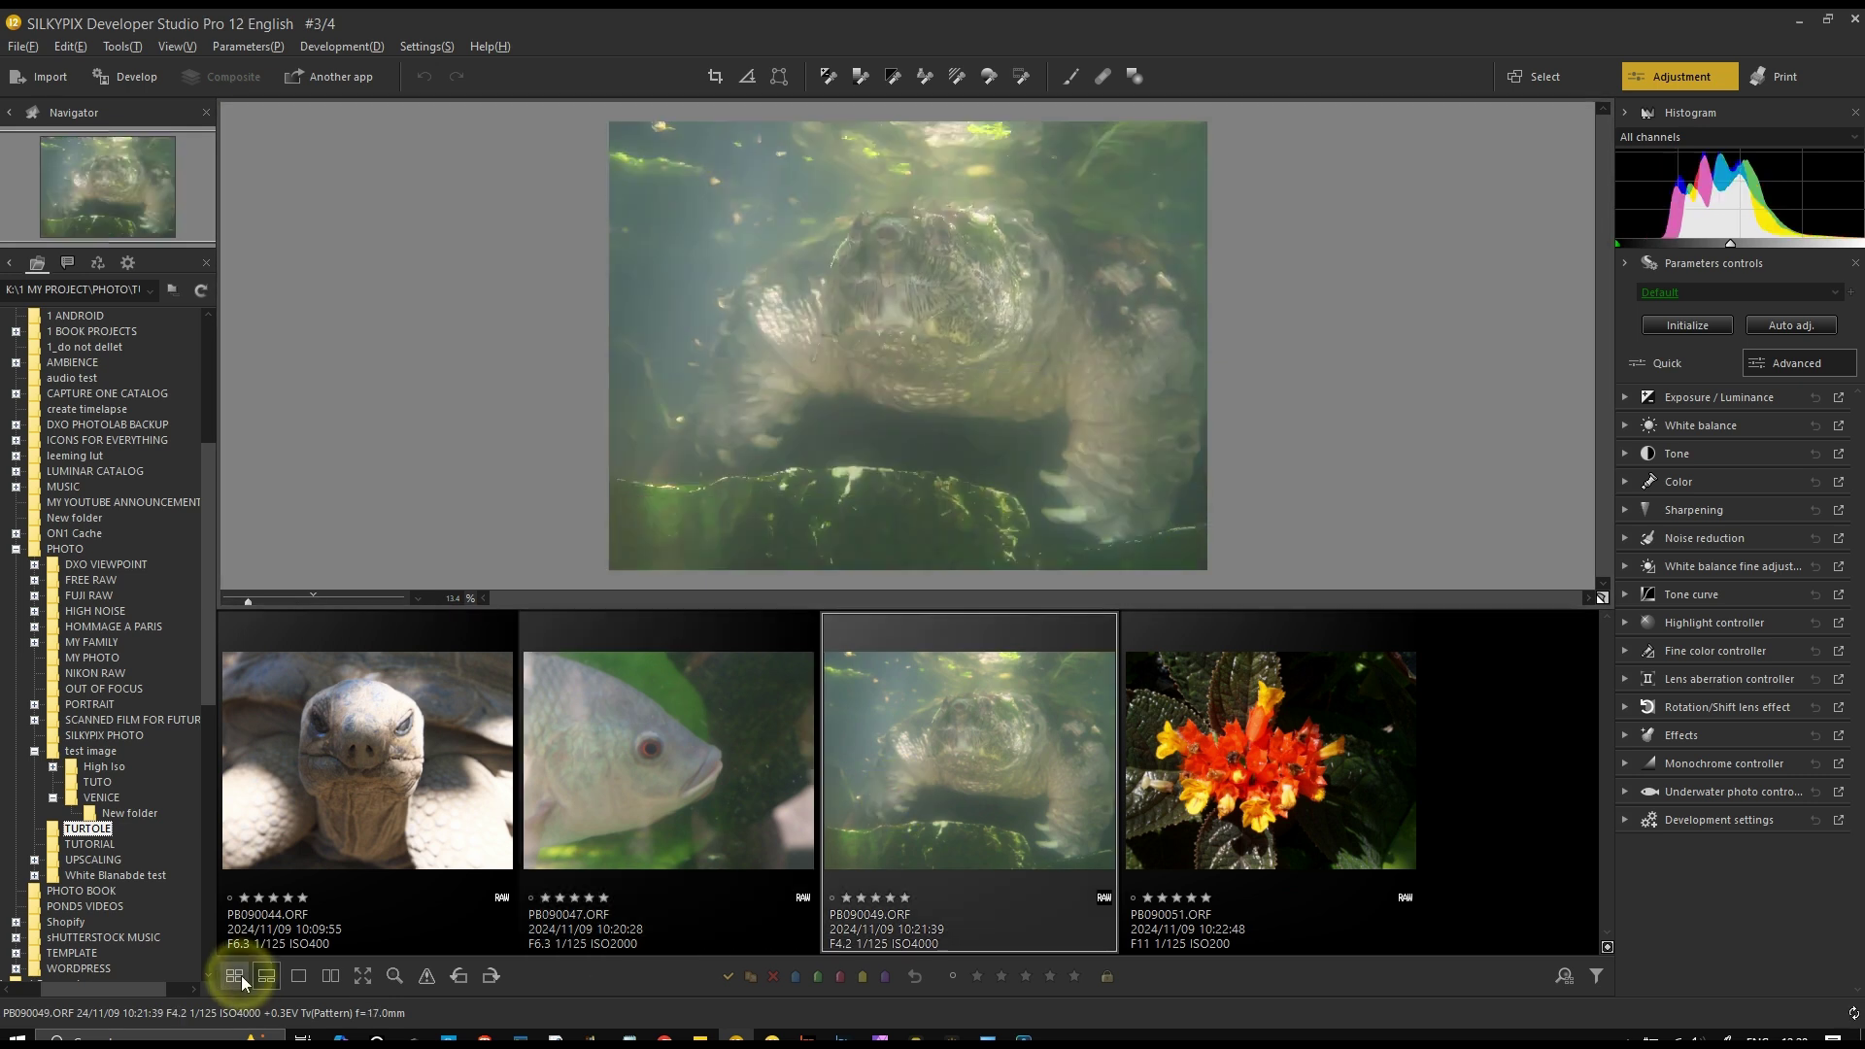
Enlarge the underwater turtle photo PB090049.ORF and apply the underwater Gray balance tool to the bluish water beside the turtle's head
click(239, 978)
double_click(963, 335)
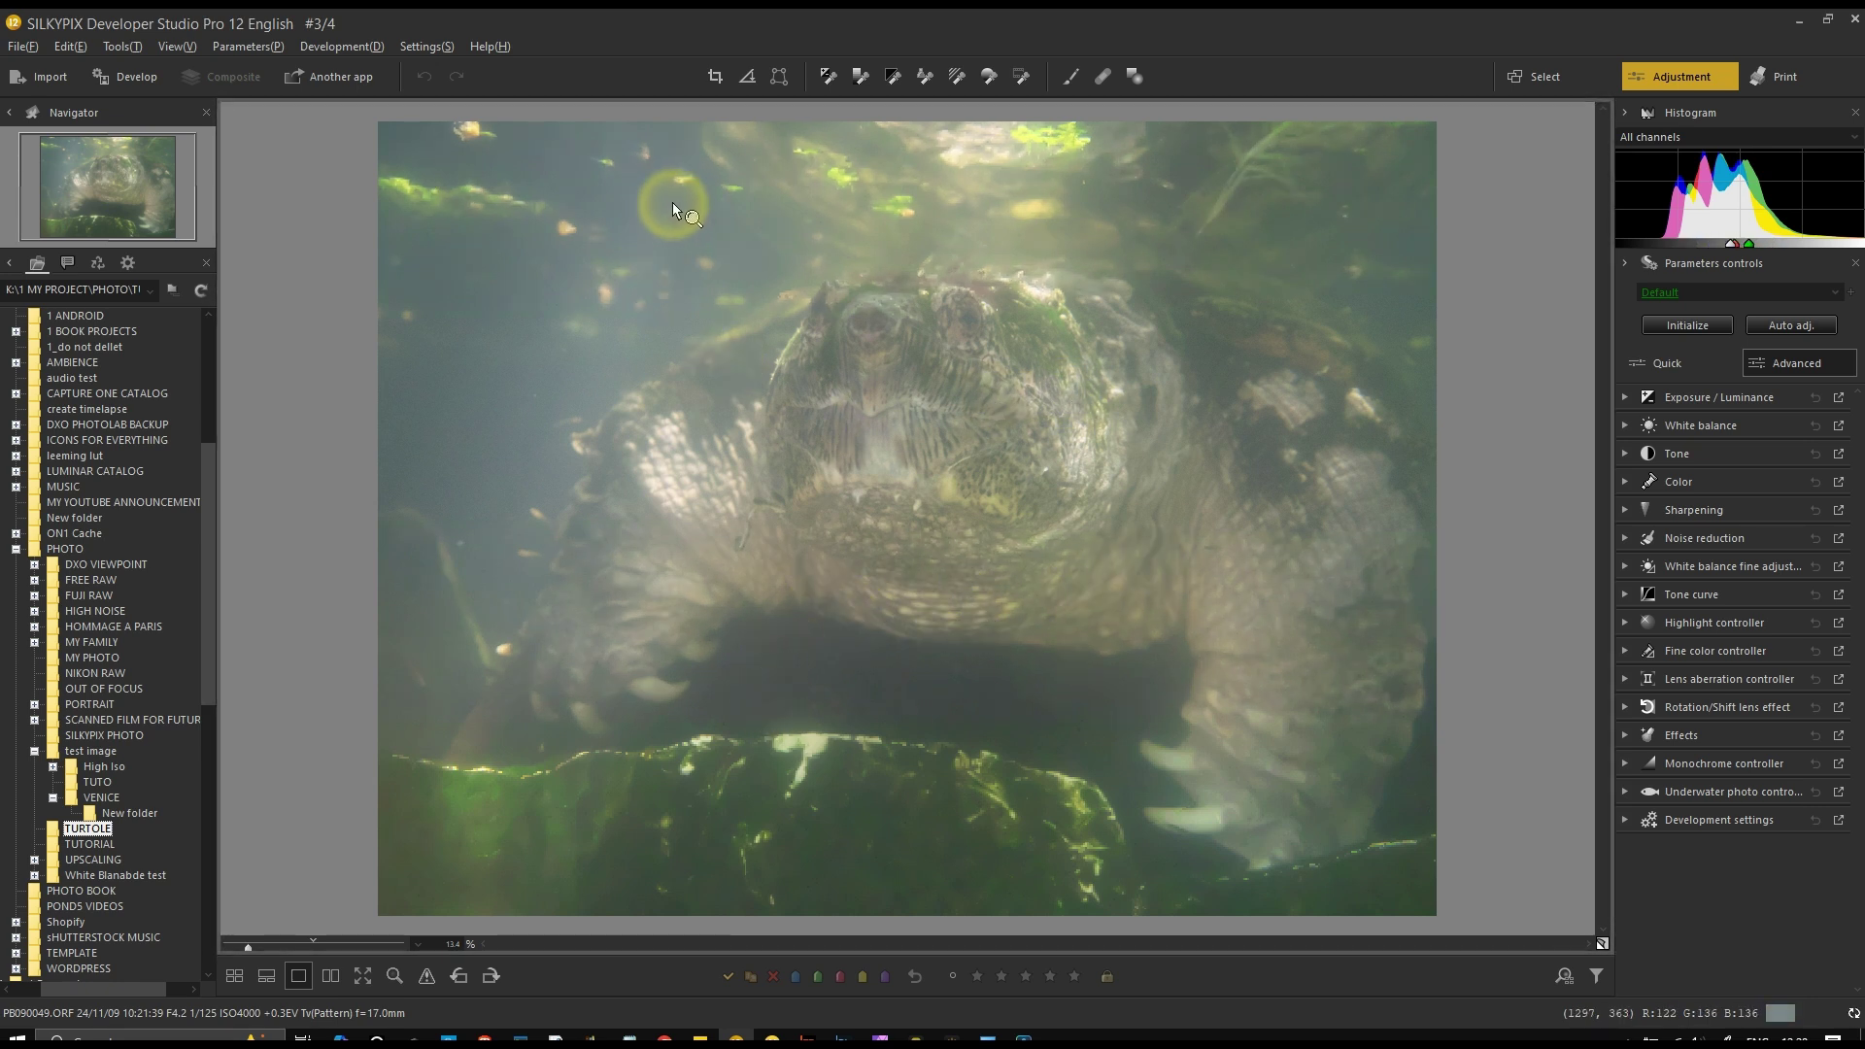
click(986, 78)
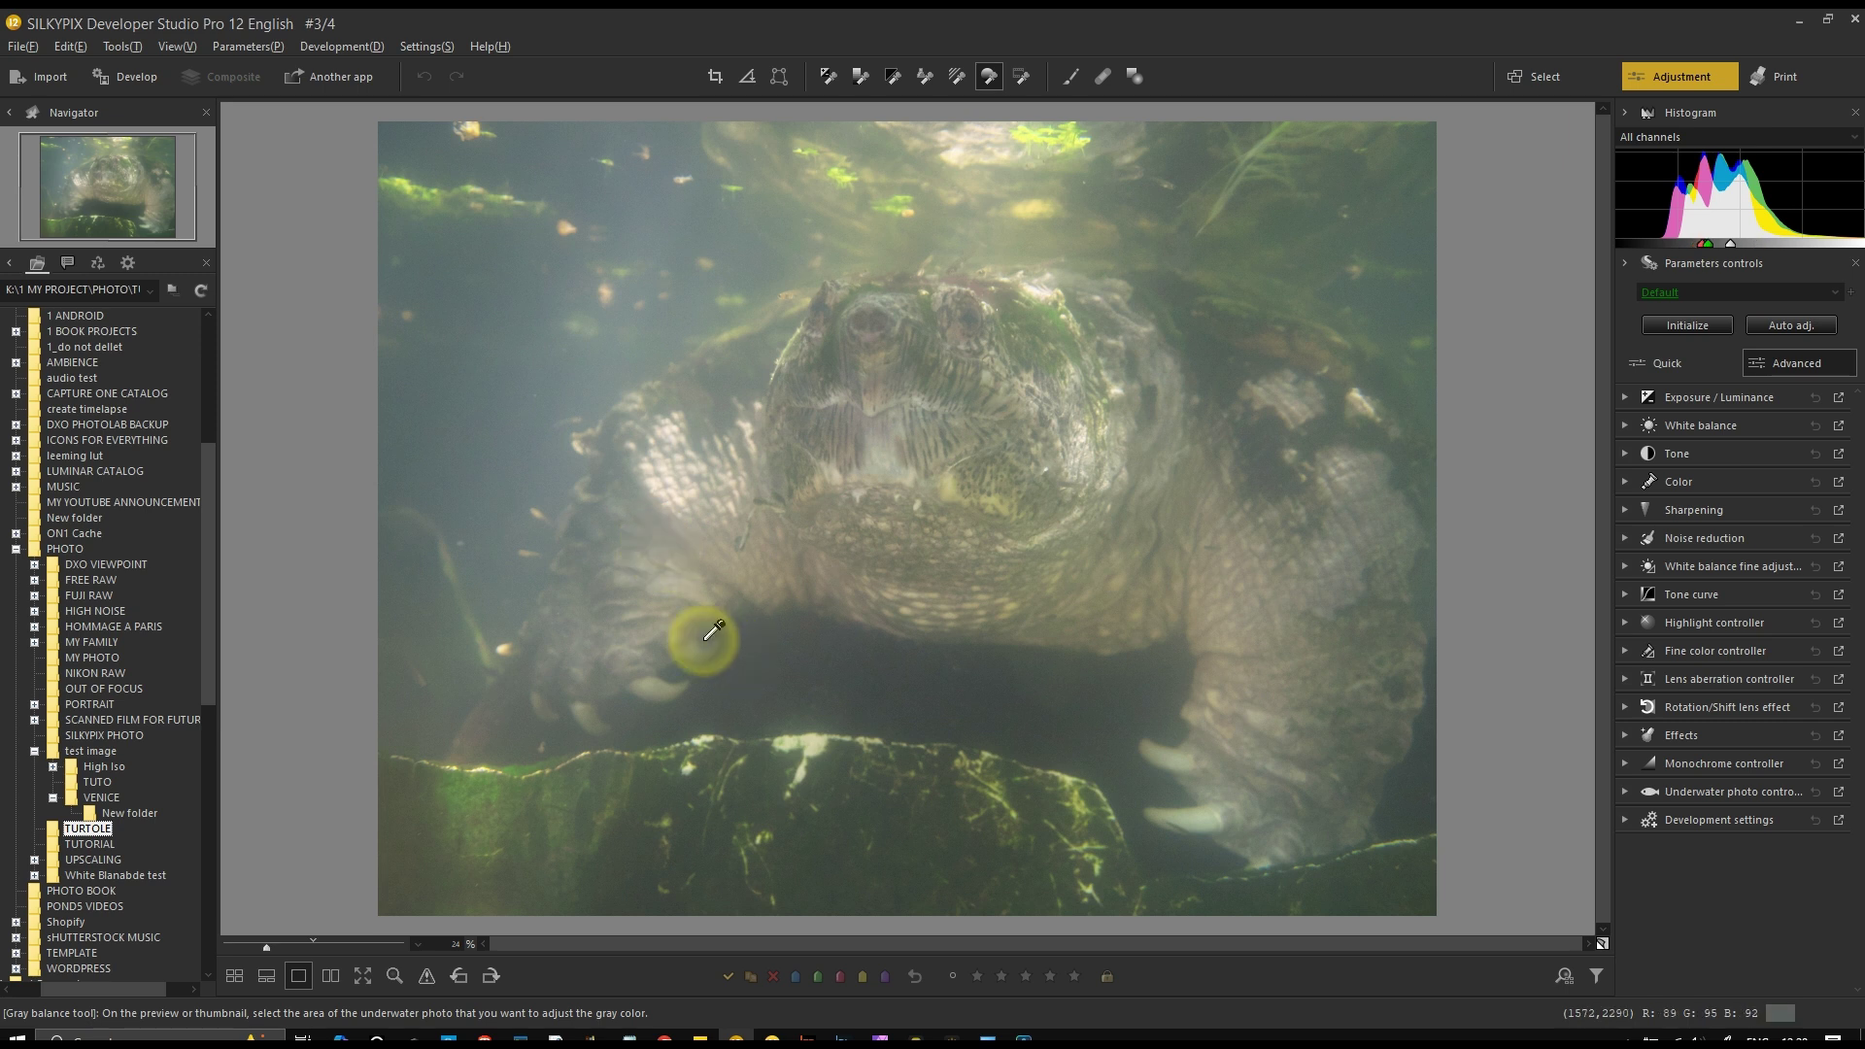
click(491, 345)
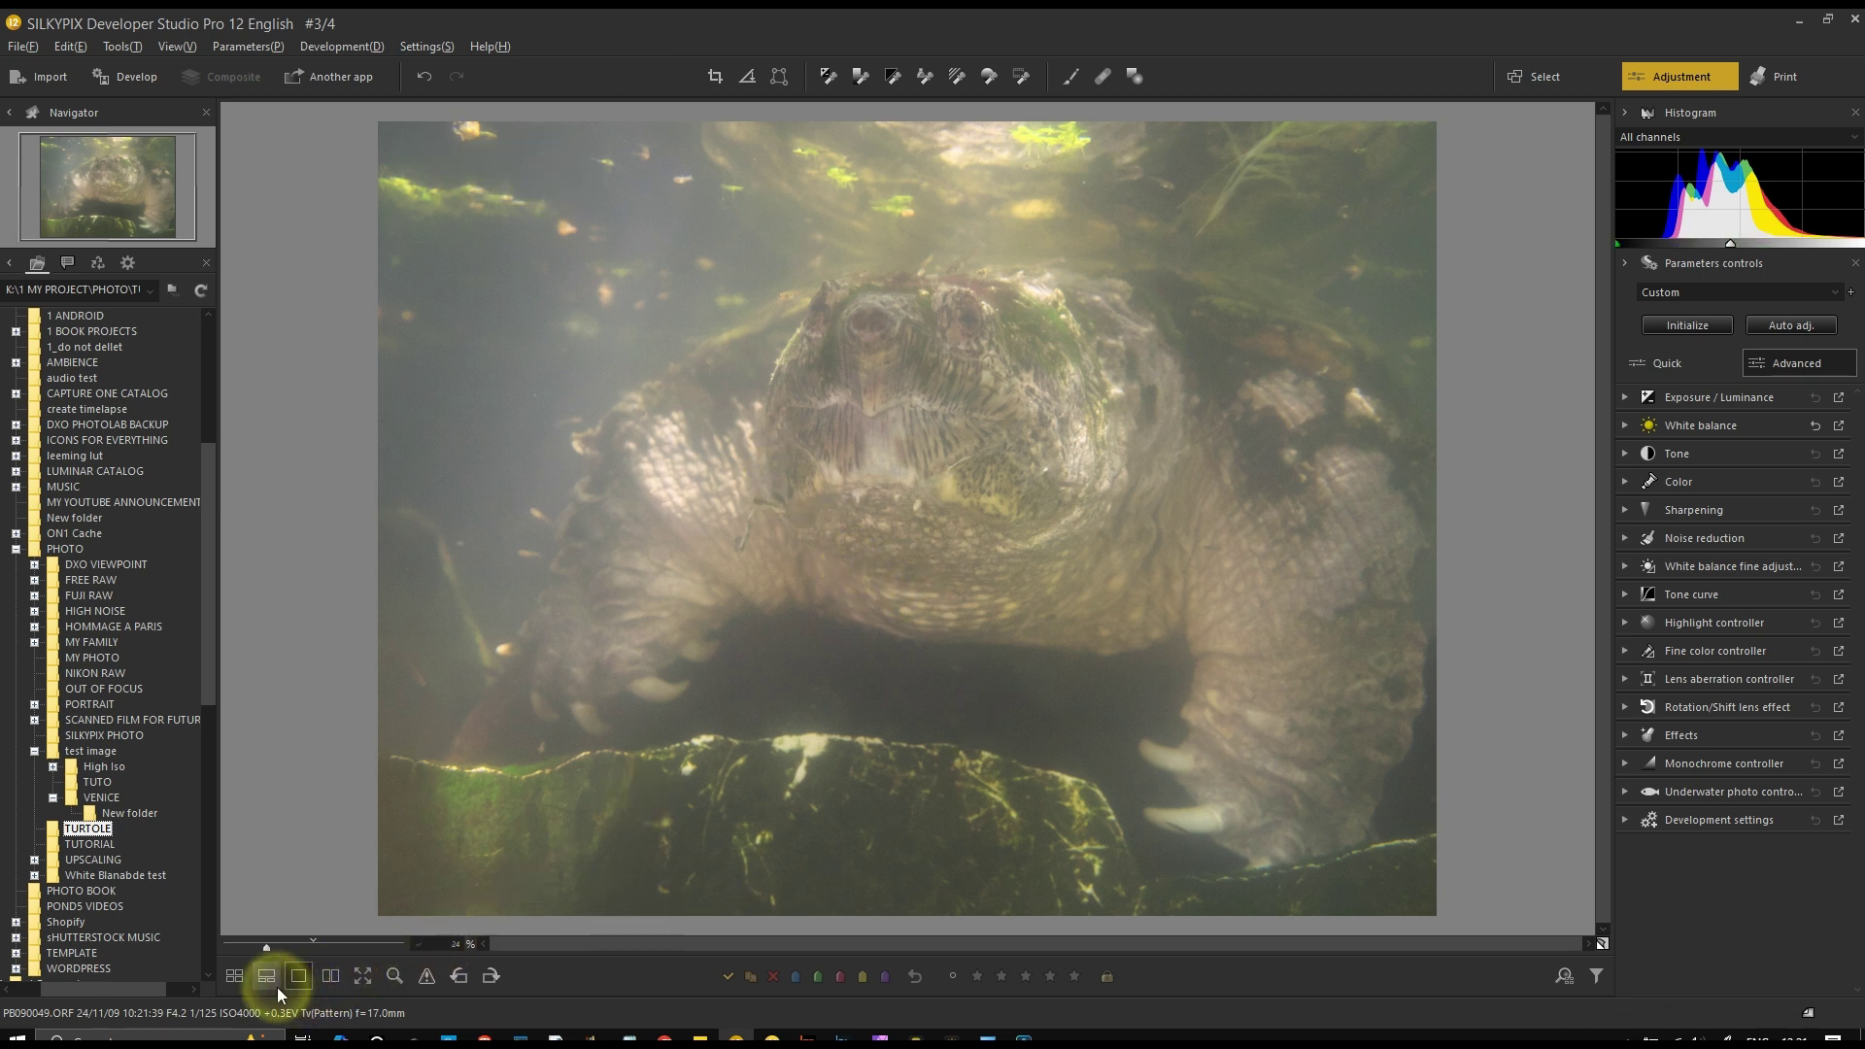
Switch to the fish photo PB090047.ORF, try the underwater Gray balance tool on the green leaf, and undo the change
key(Page_Up)
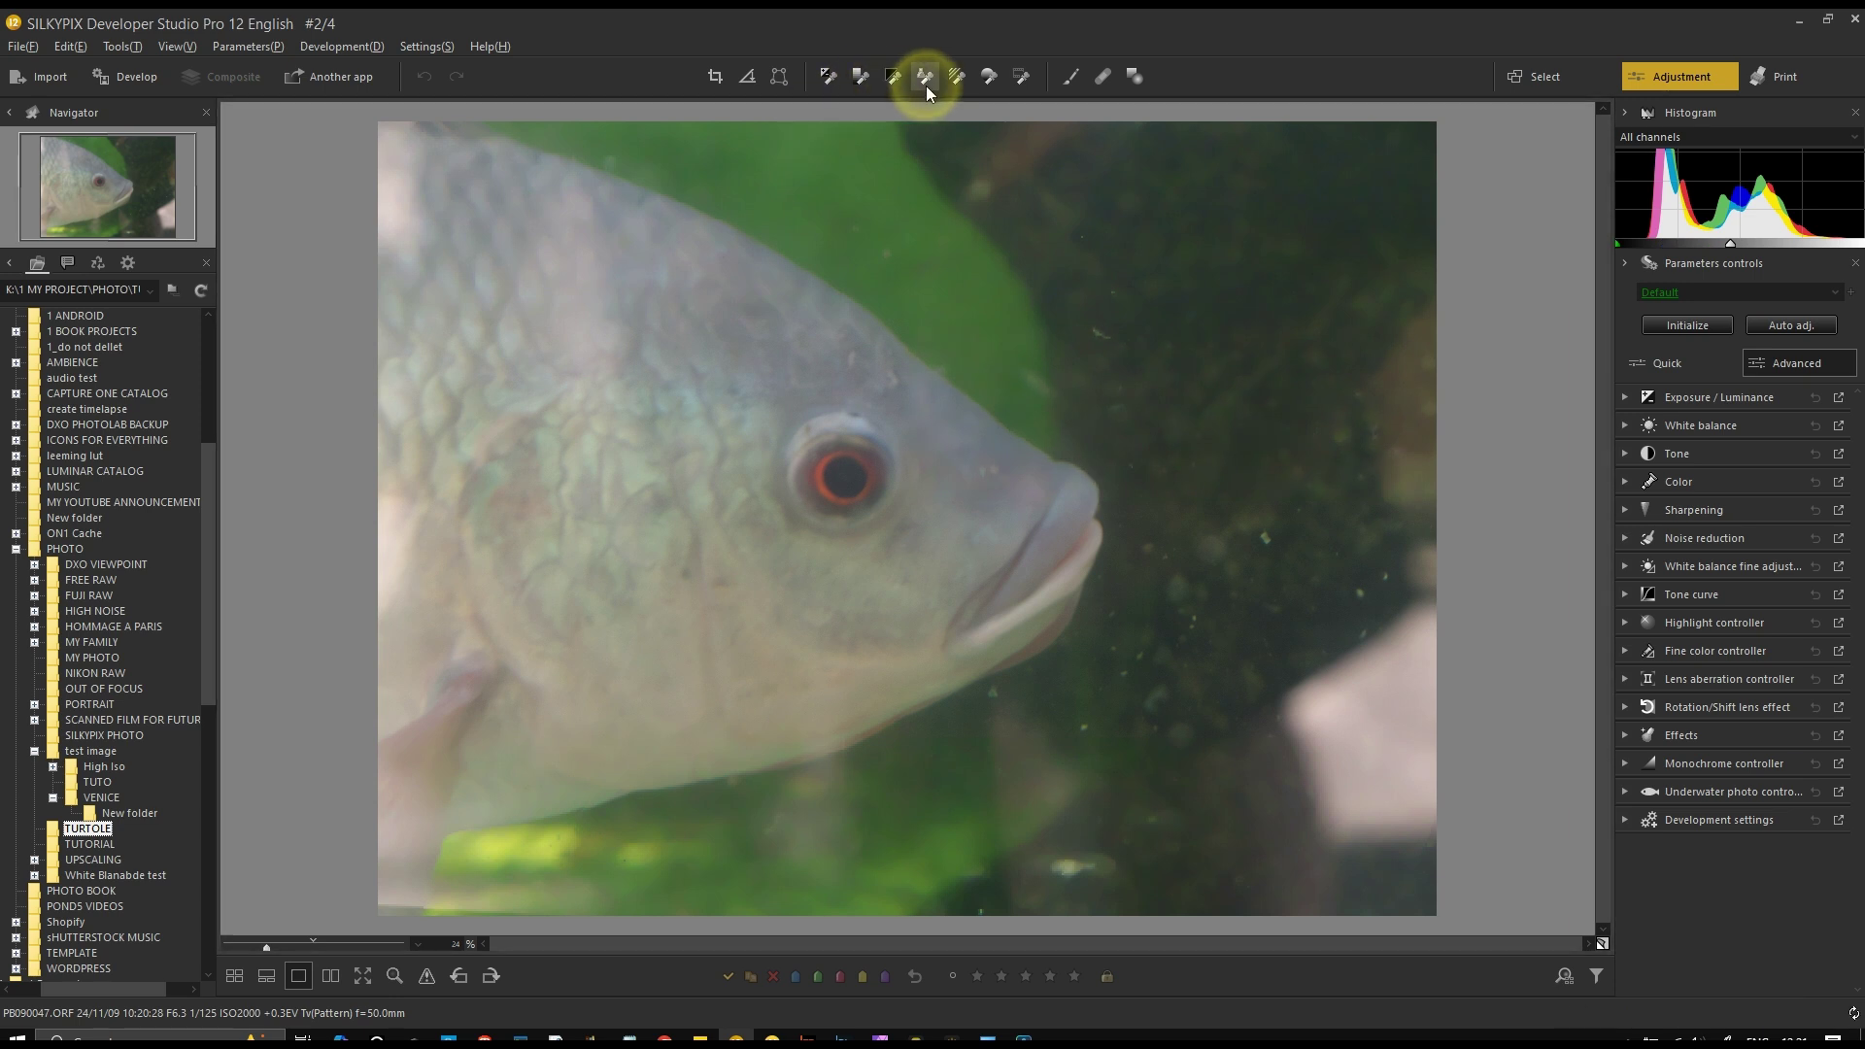
click(989, 75)
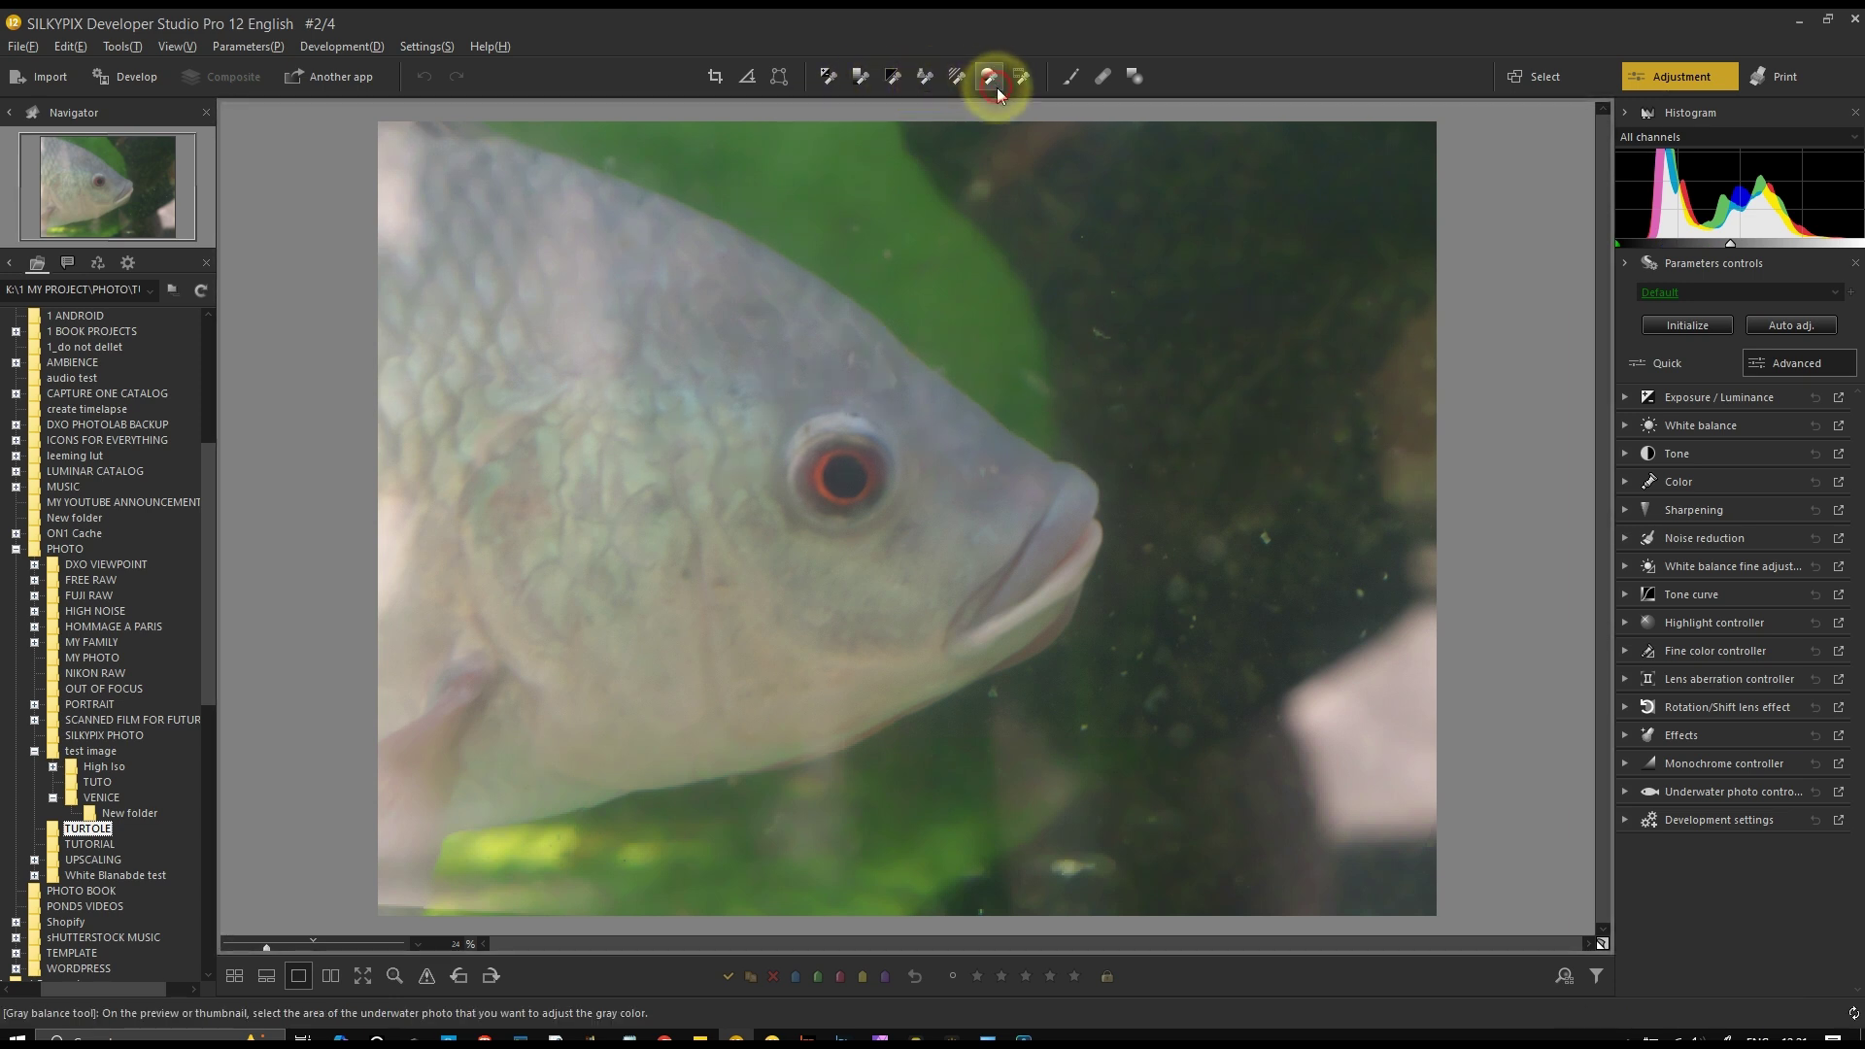
click(959, 265)
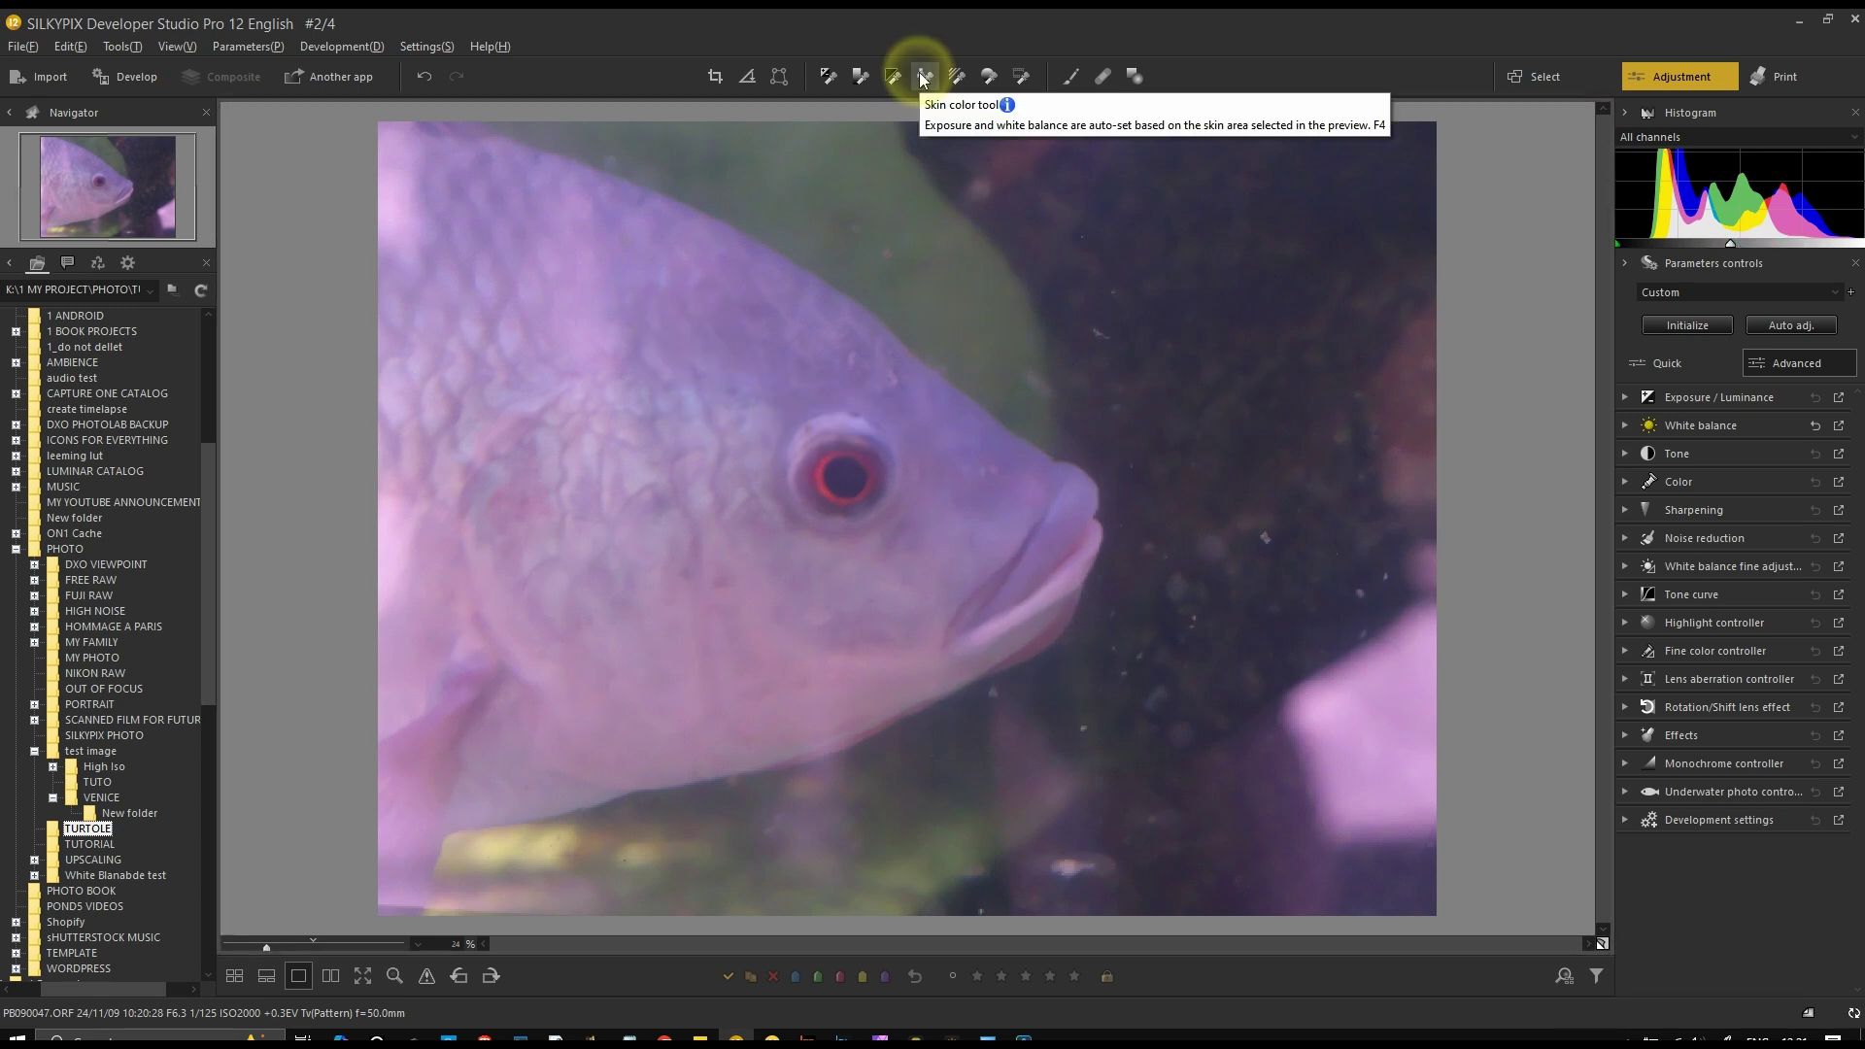
key(ctrl+z)
Apply the underwater Gray balance tool to the fish's body above and behind the eye
click(976, 80)
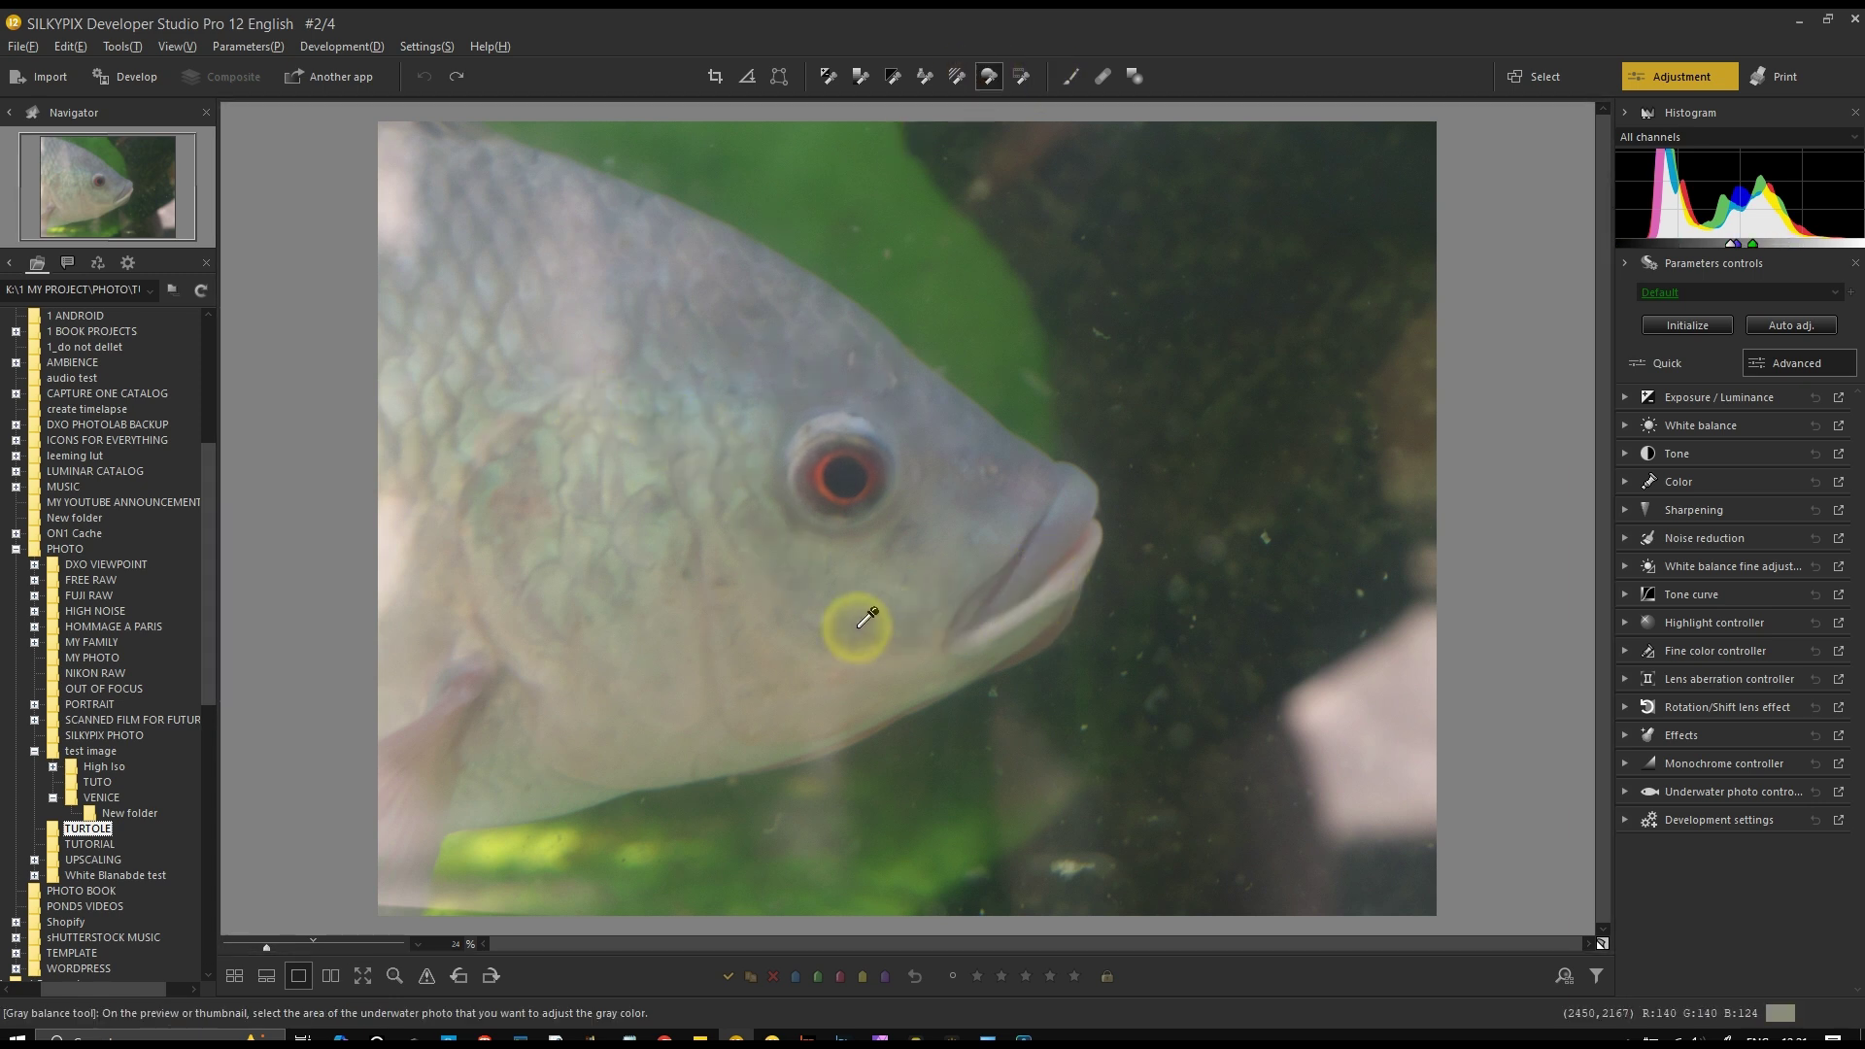
click(736, 358)
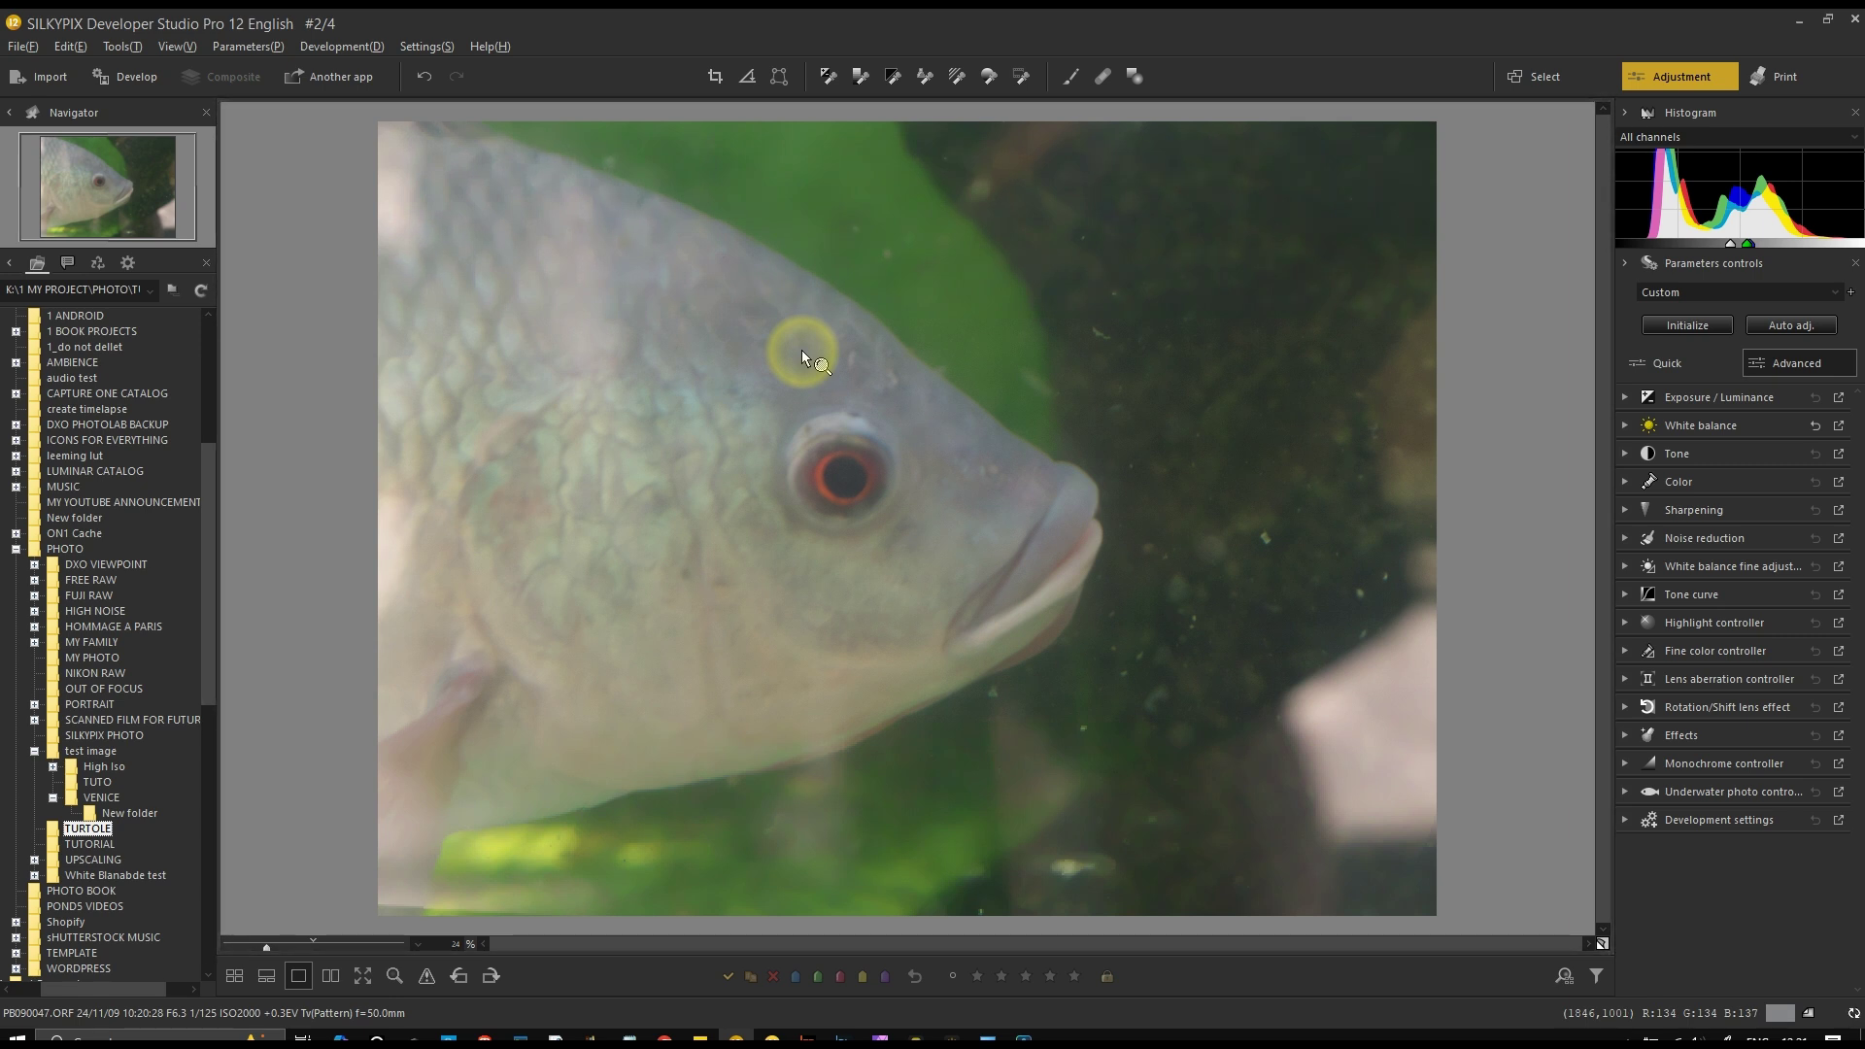
Open the scanned film folder and show its negatives with preview and thumbnails together
click(1021, 78)
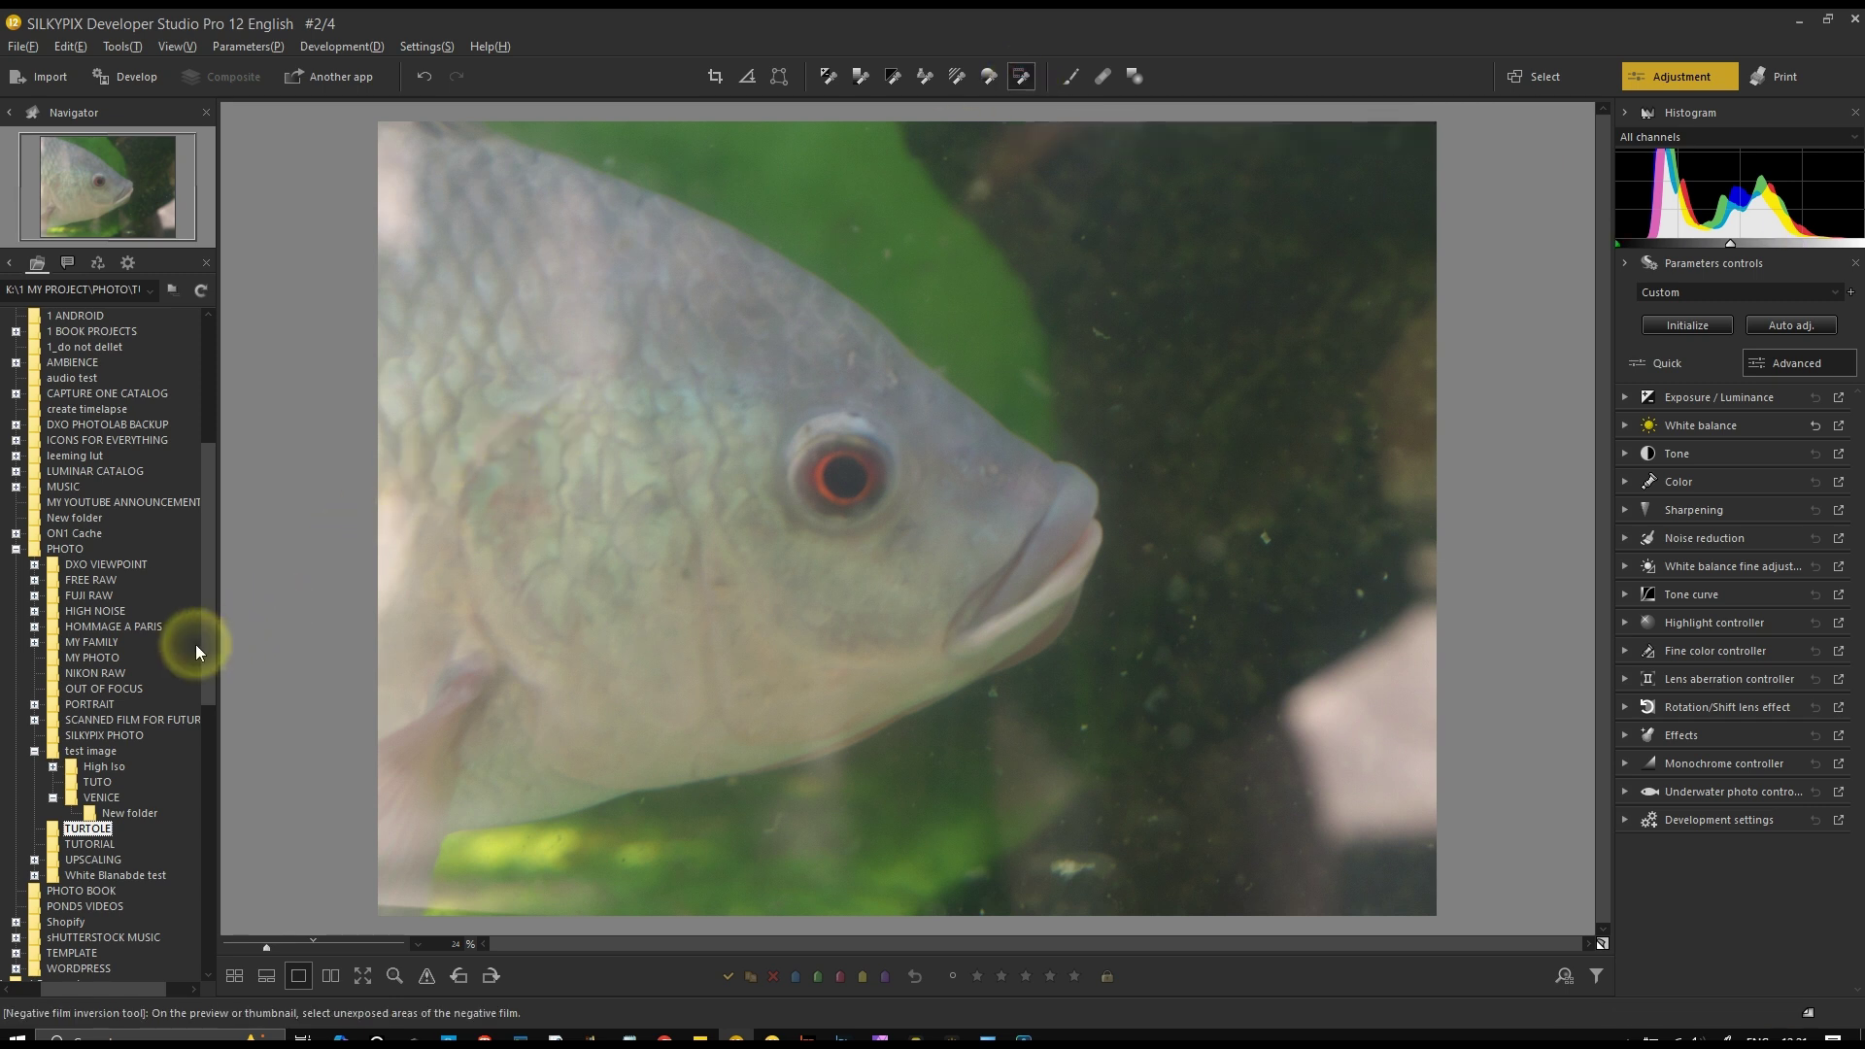
click(166, 720)
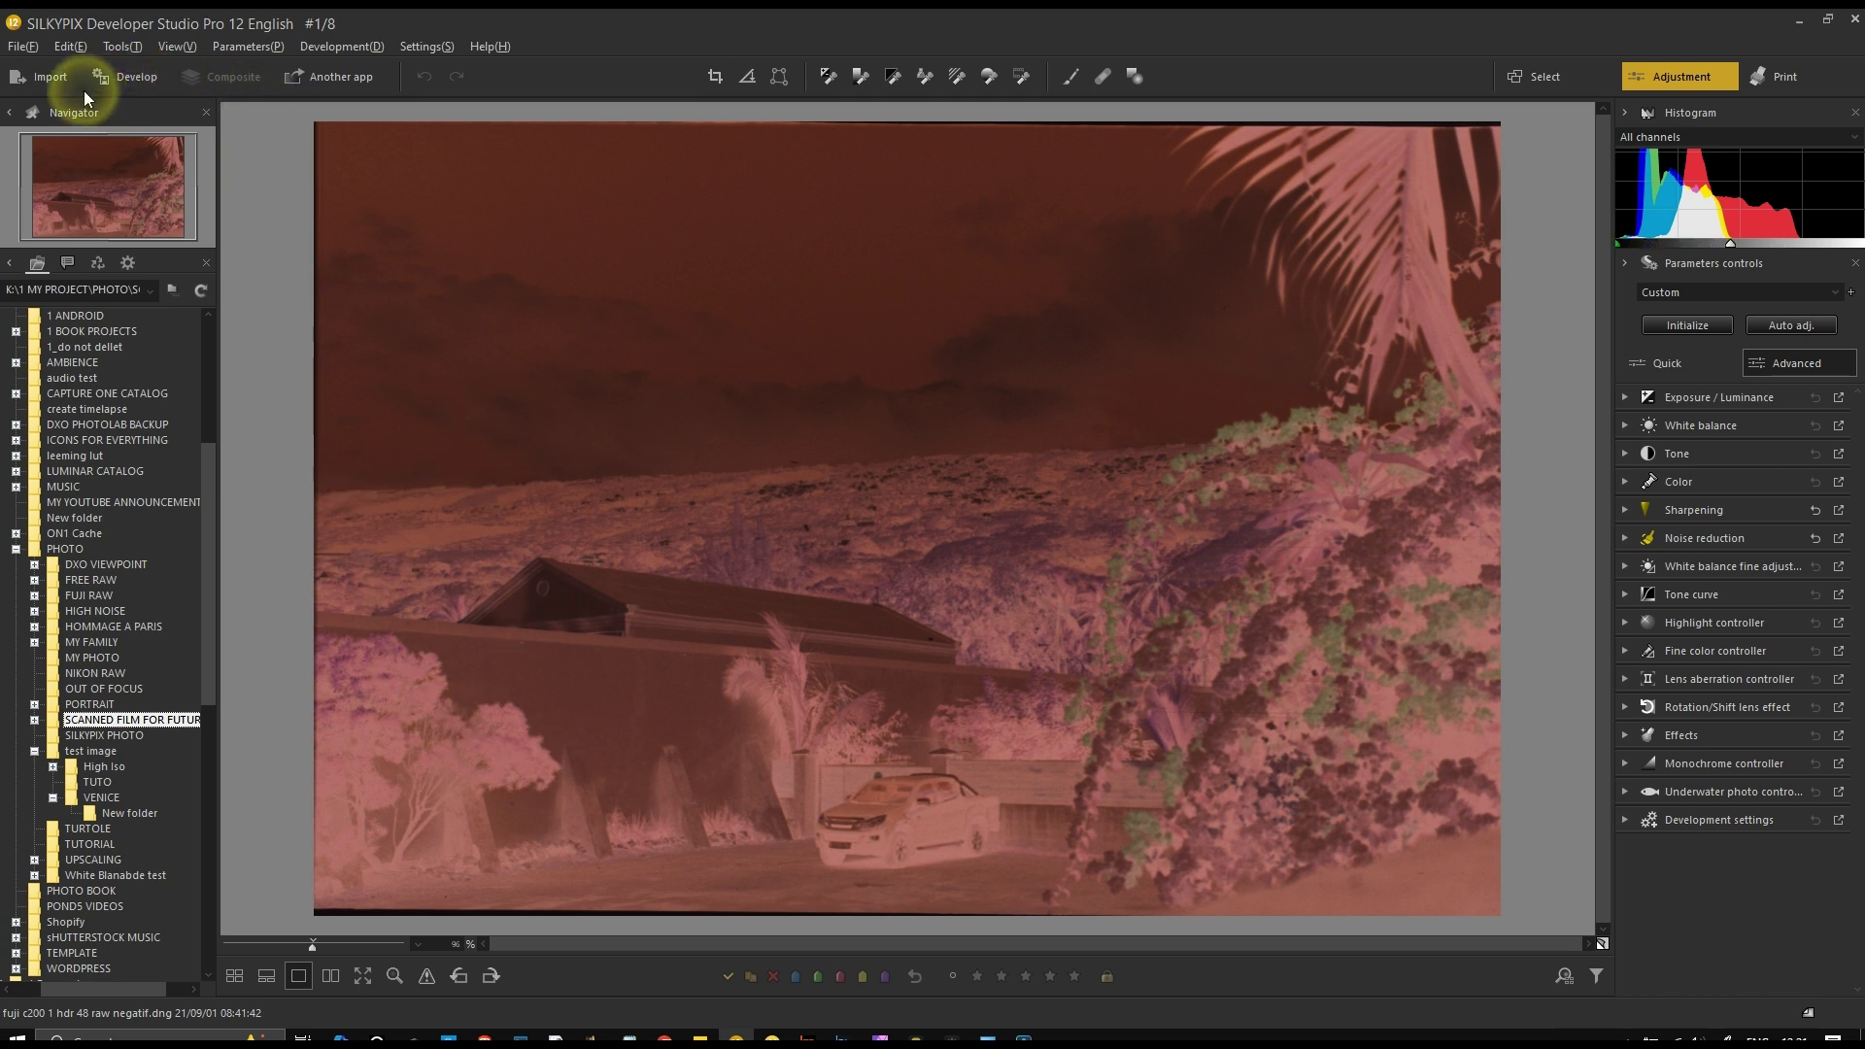
click(266, 975)
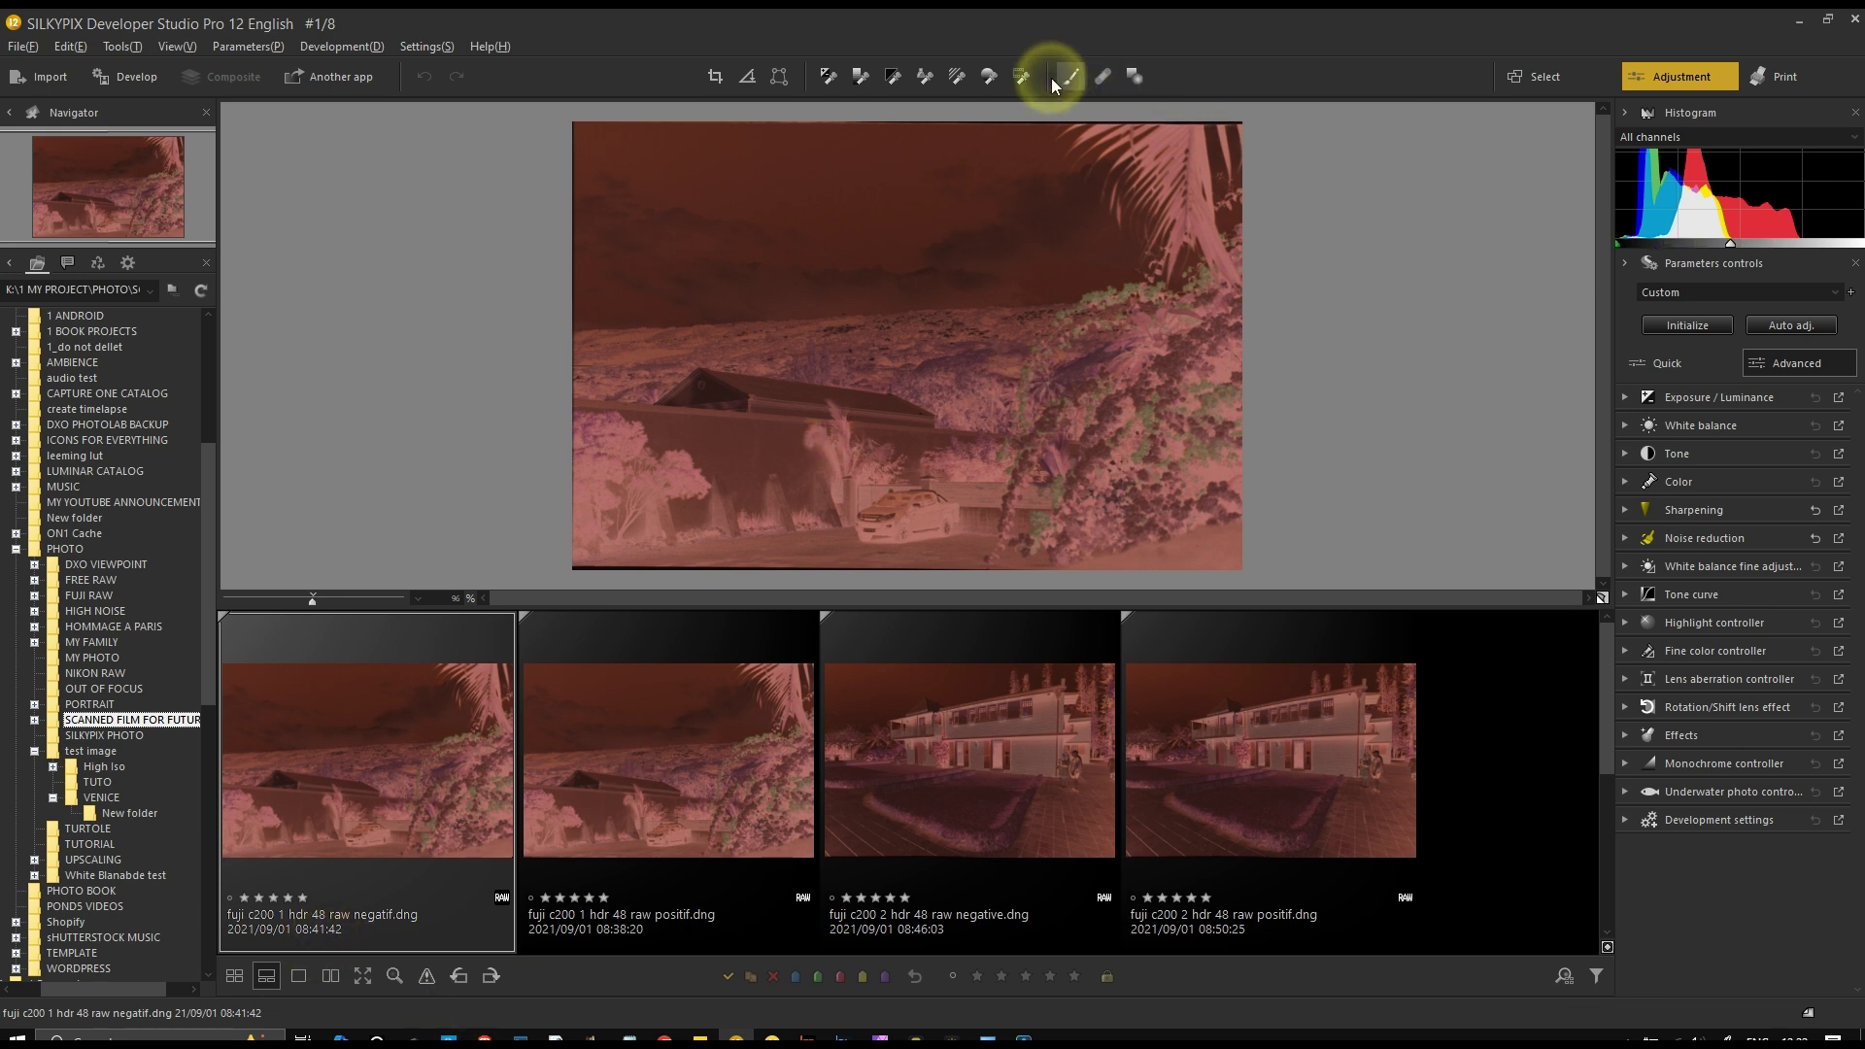
Try the Negative film inversion tool on the house roof in the first negative, and undo the change
click(1021, 75)
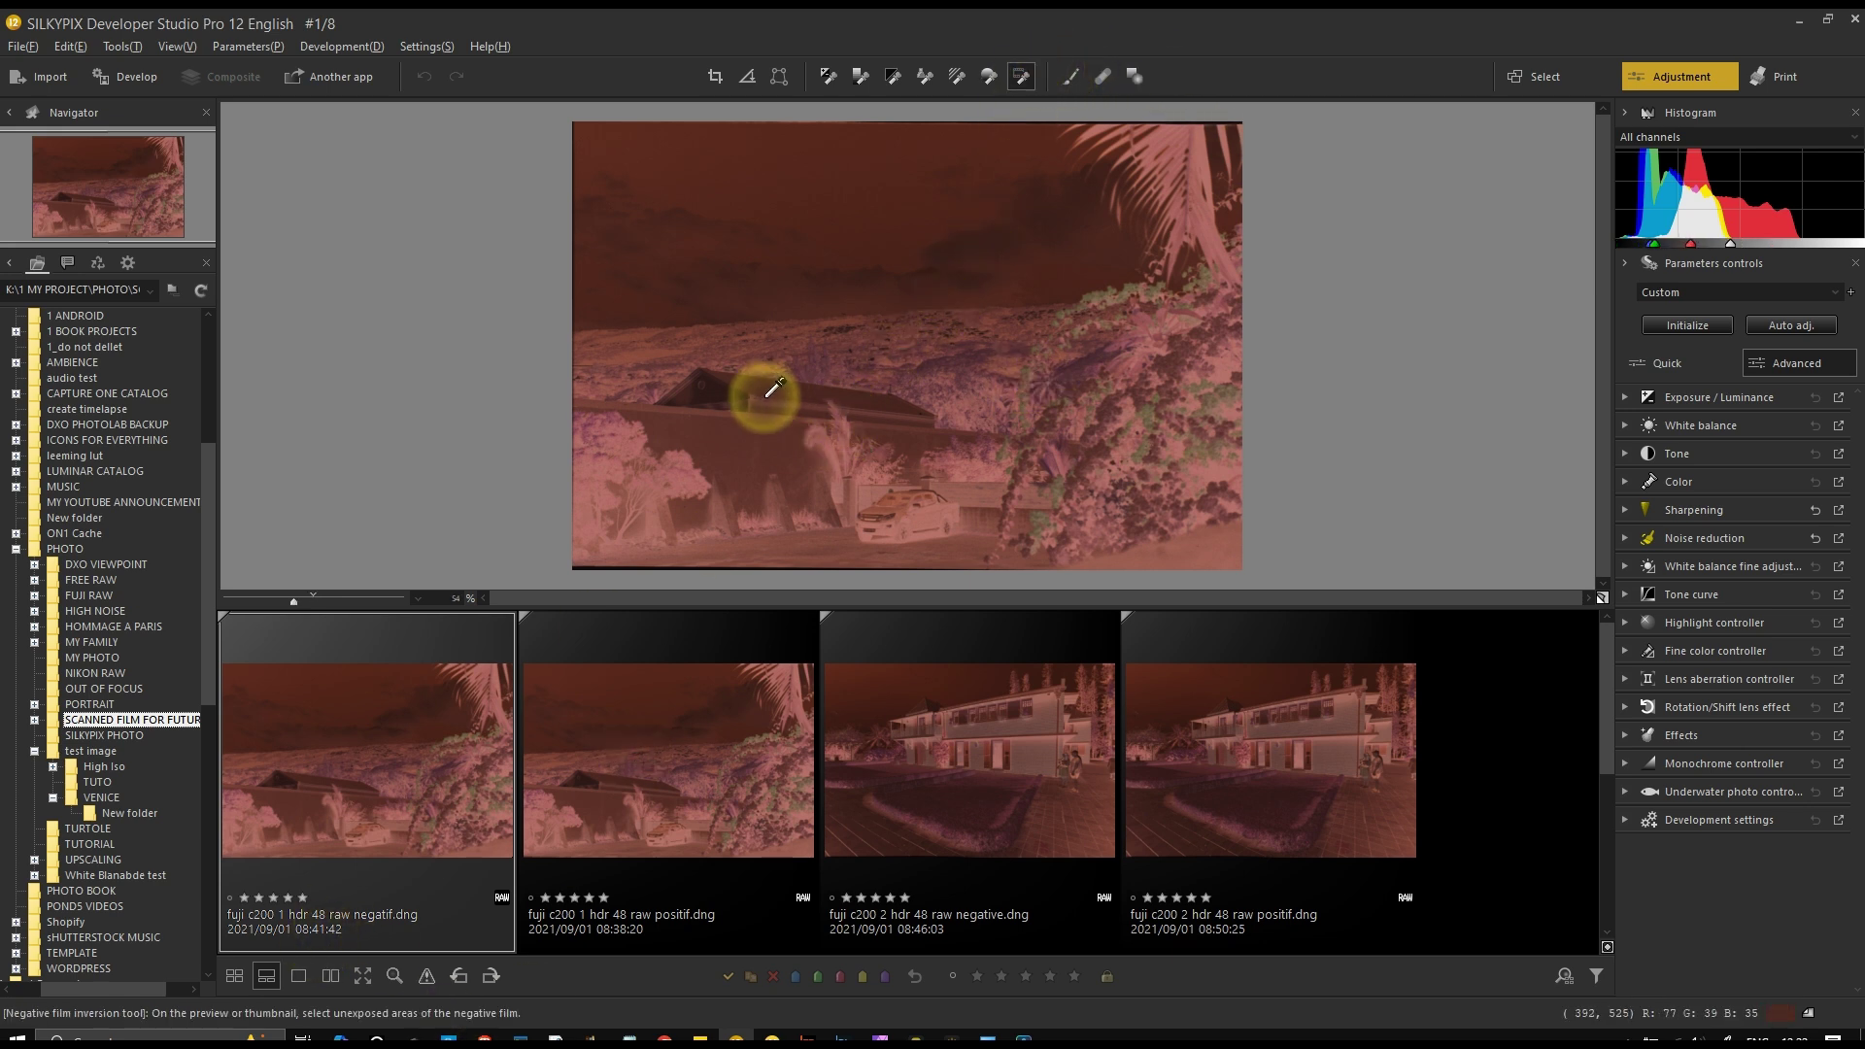
click(713, 393)
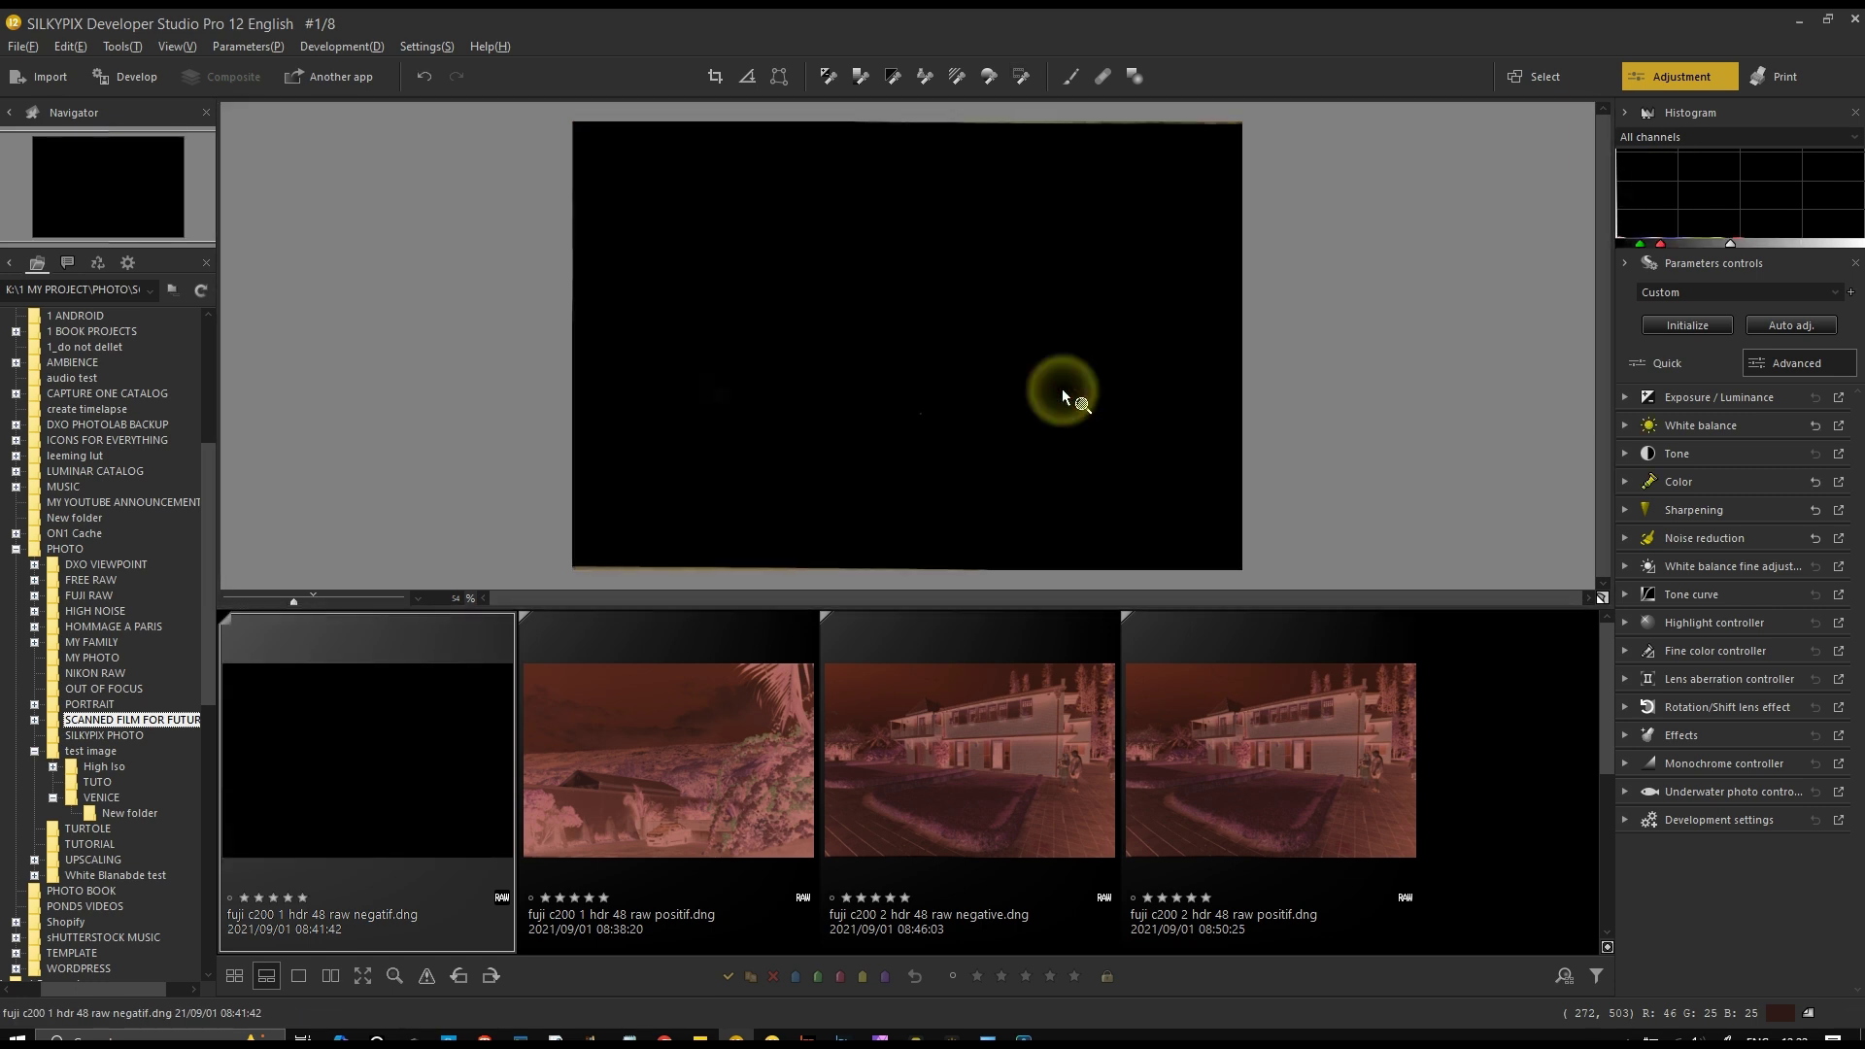
key(ctrl+z)
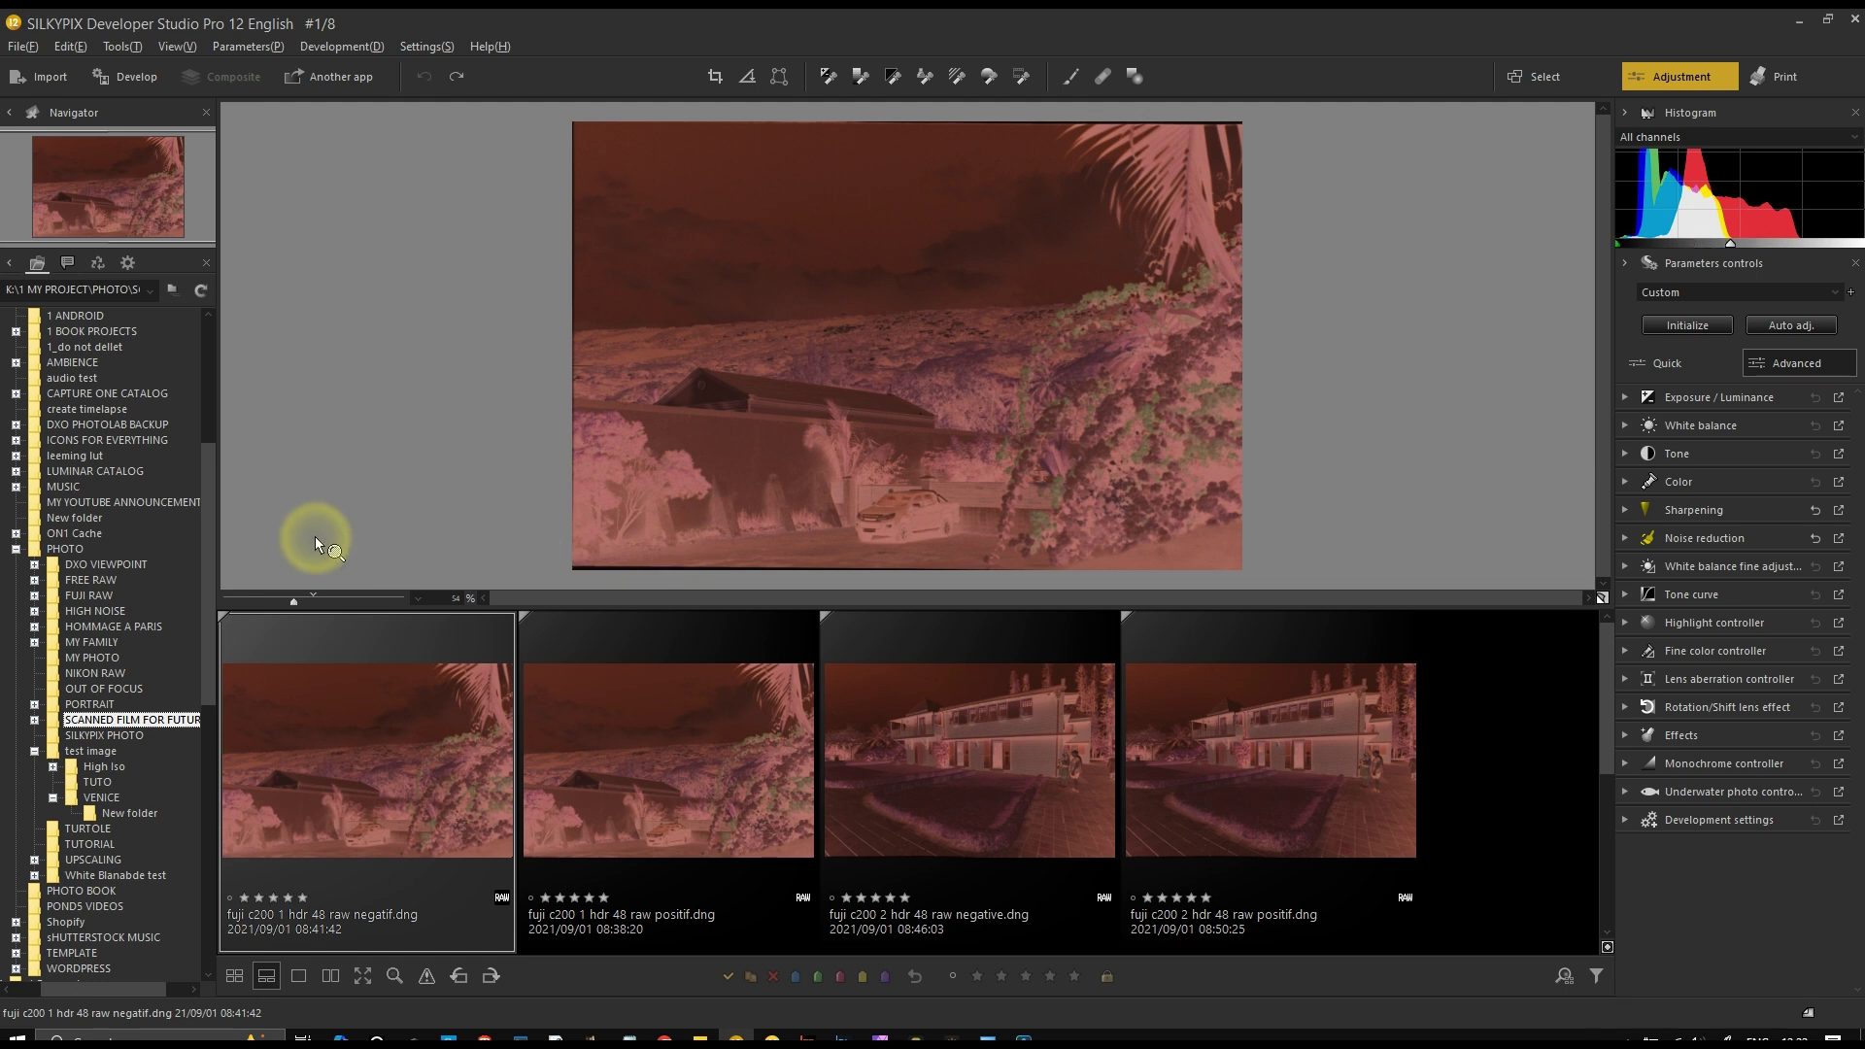
Try the Negative film inversion tool on the black border along the lower edge of the first negative, and undo the change
click(335, 600)
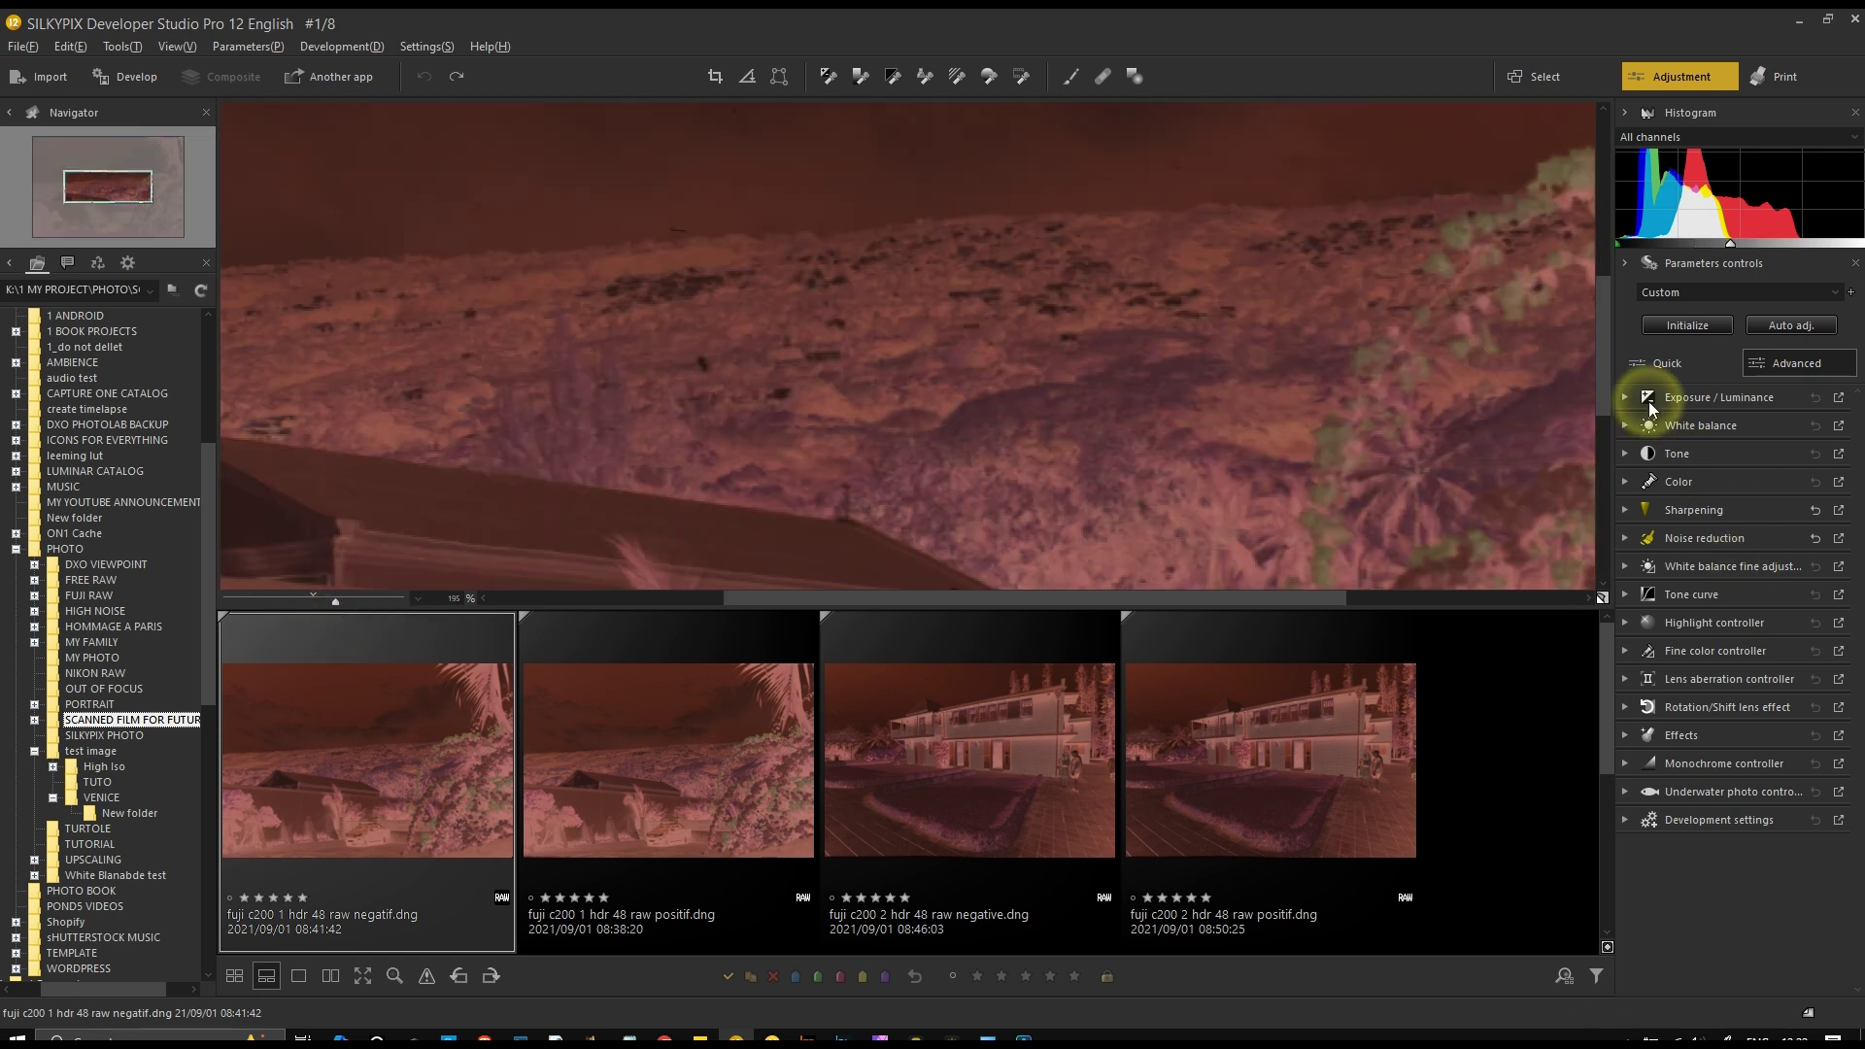
click(1604, 400)
drag(1605, 401, 1577, 573)
drag(1034, 598, 792, 598)
click(1020, 77)
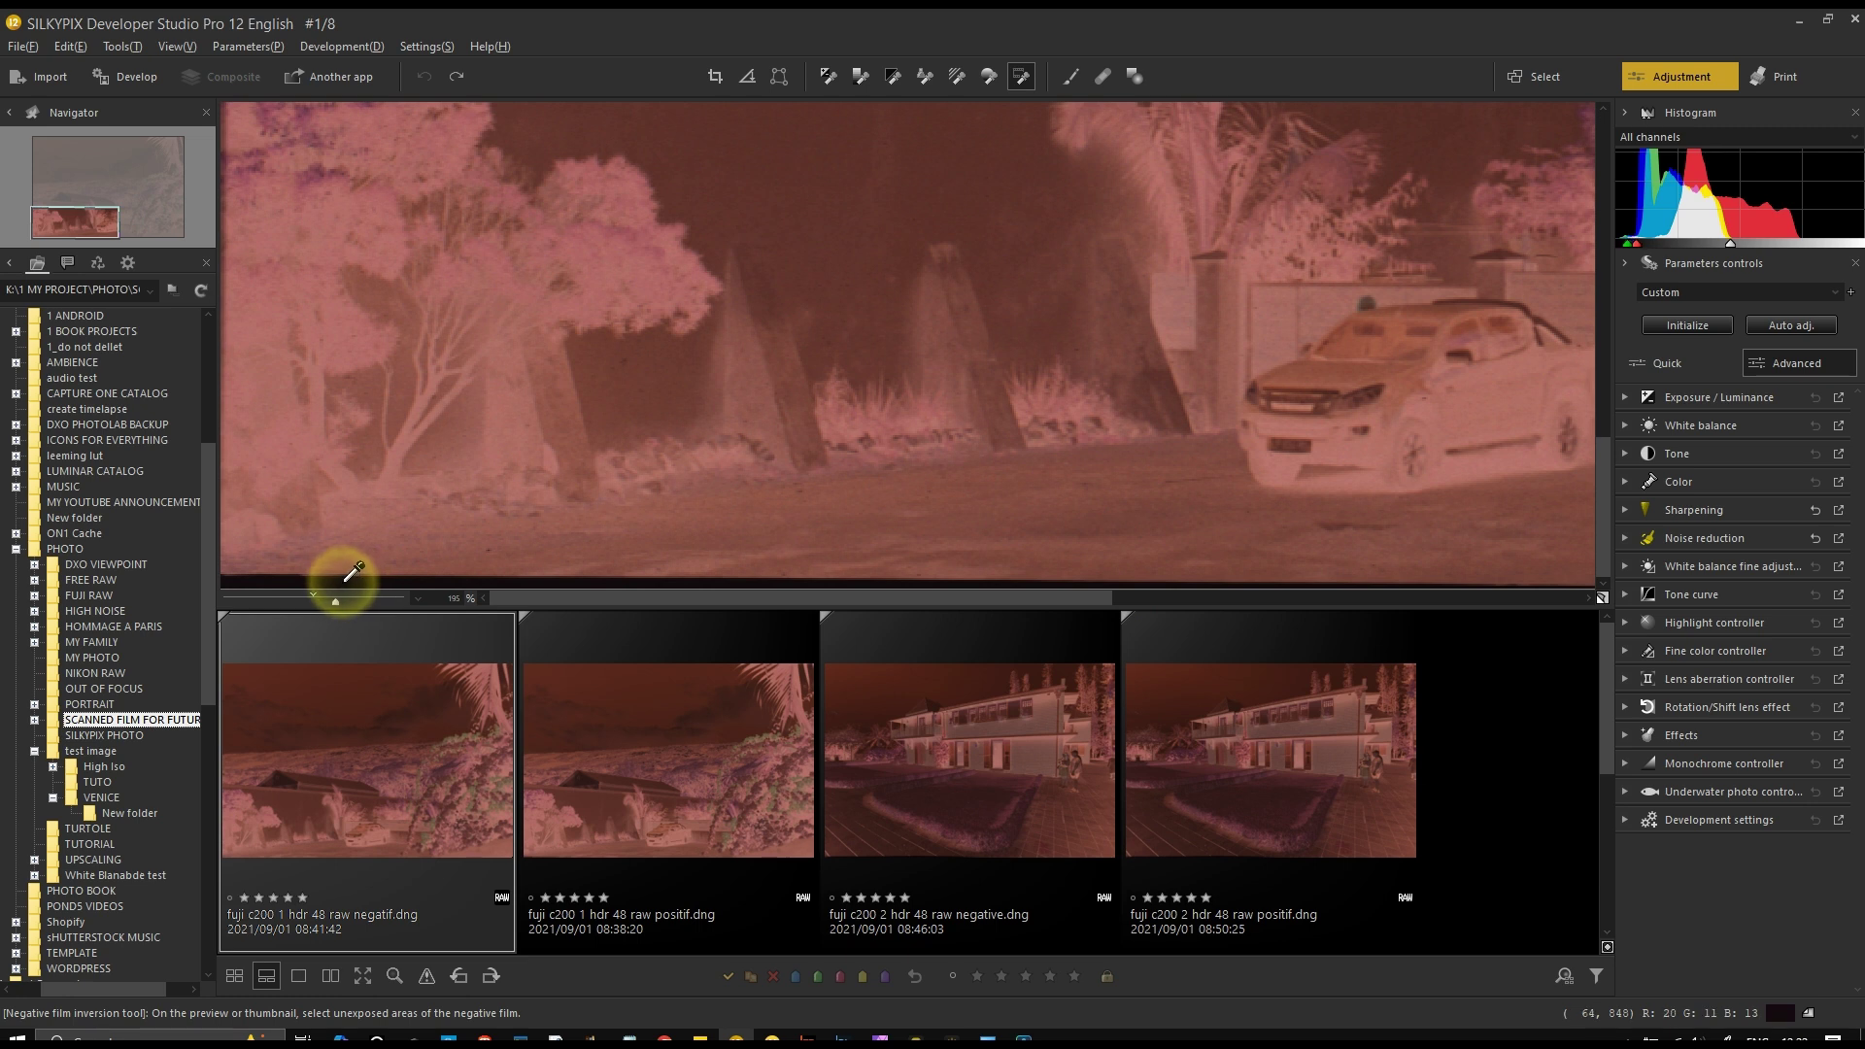
click(345, 579)
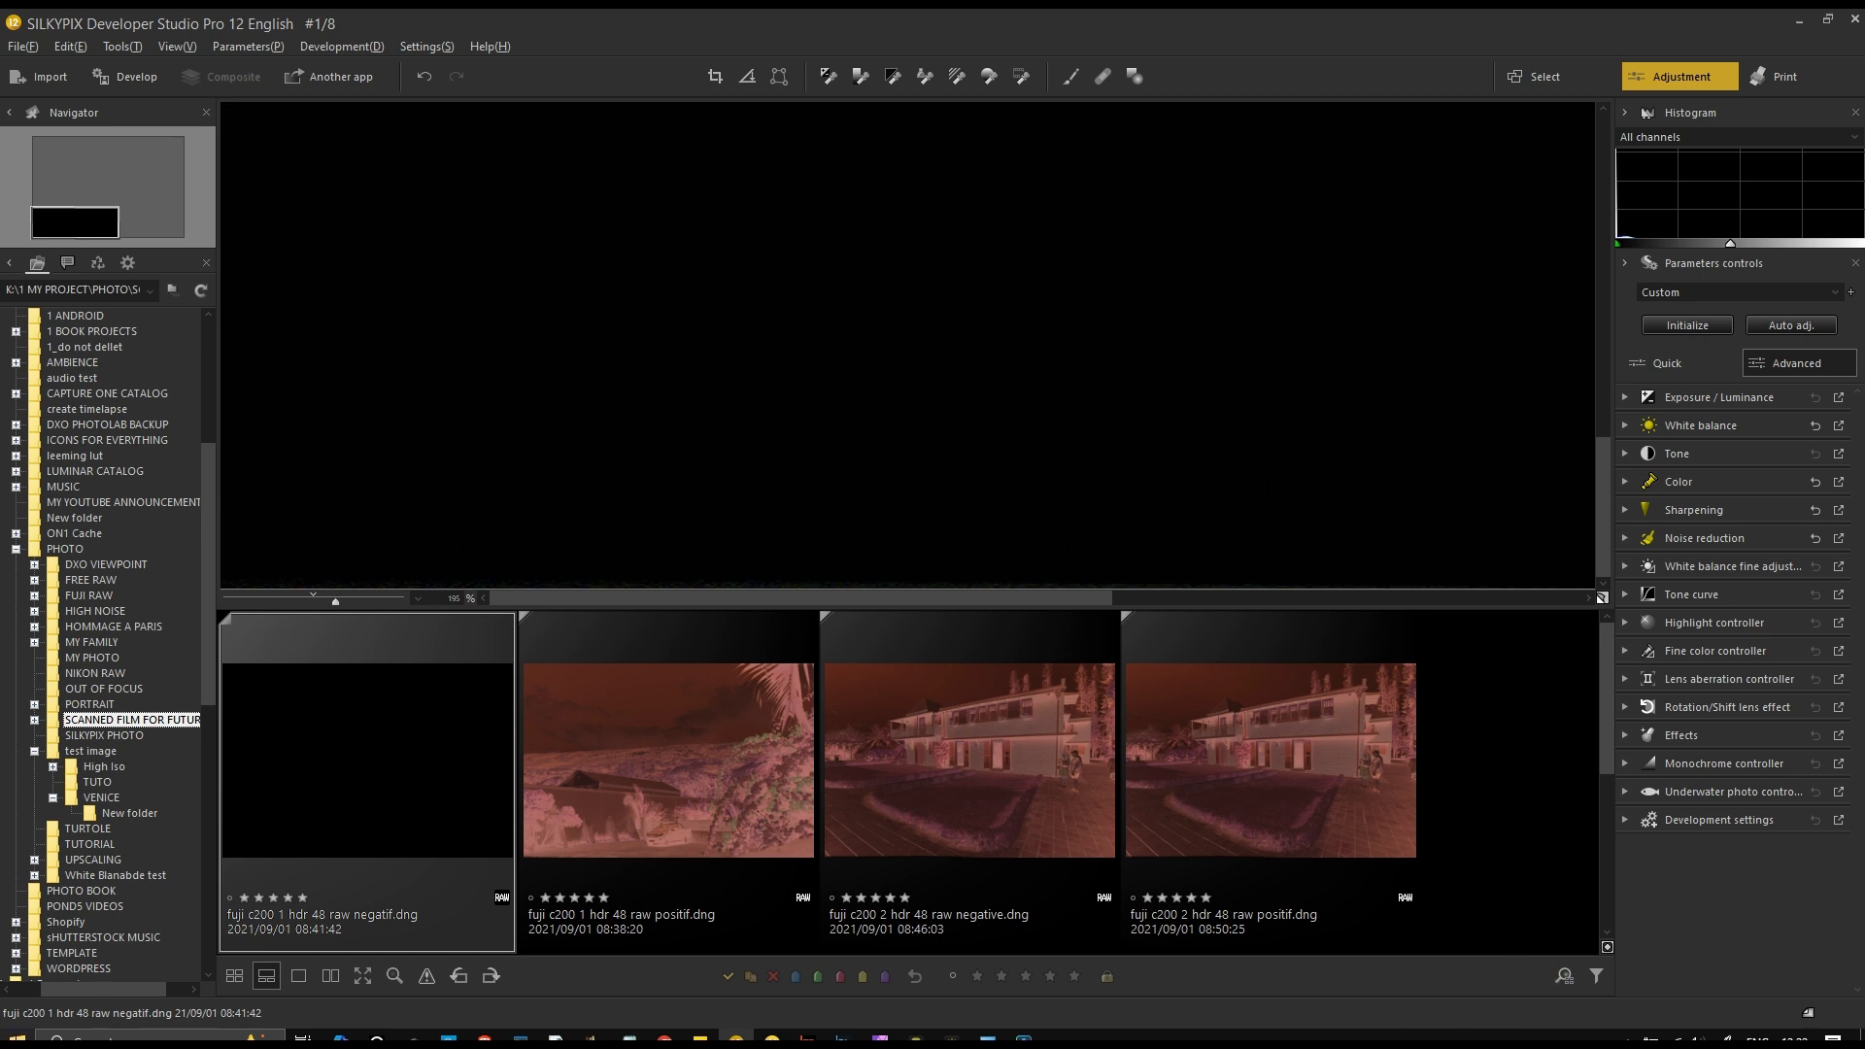
drag(314, 603, 278, 595)
drag(1062, 272, 1039, 379)
click(270, 525)
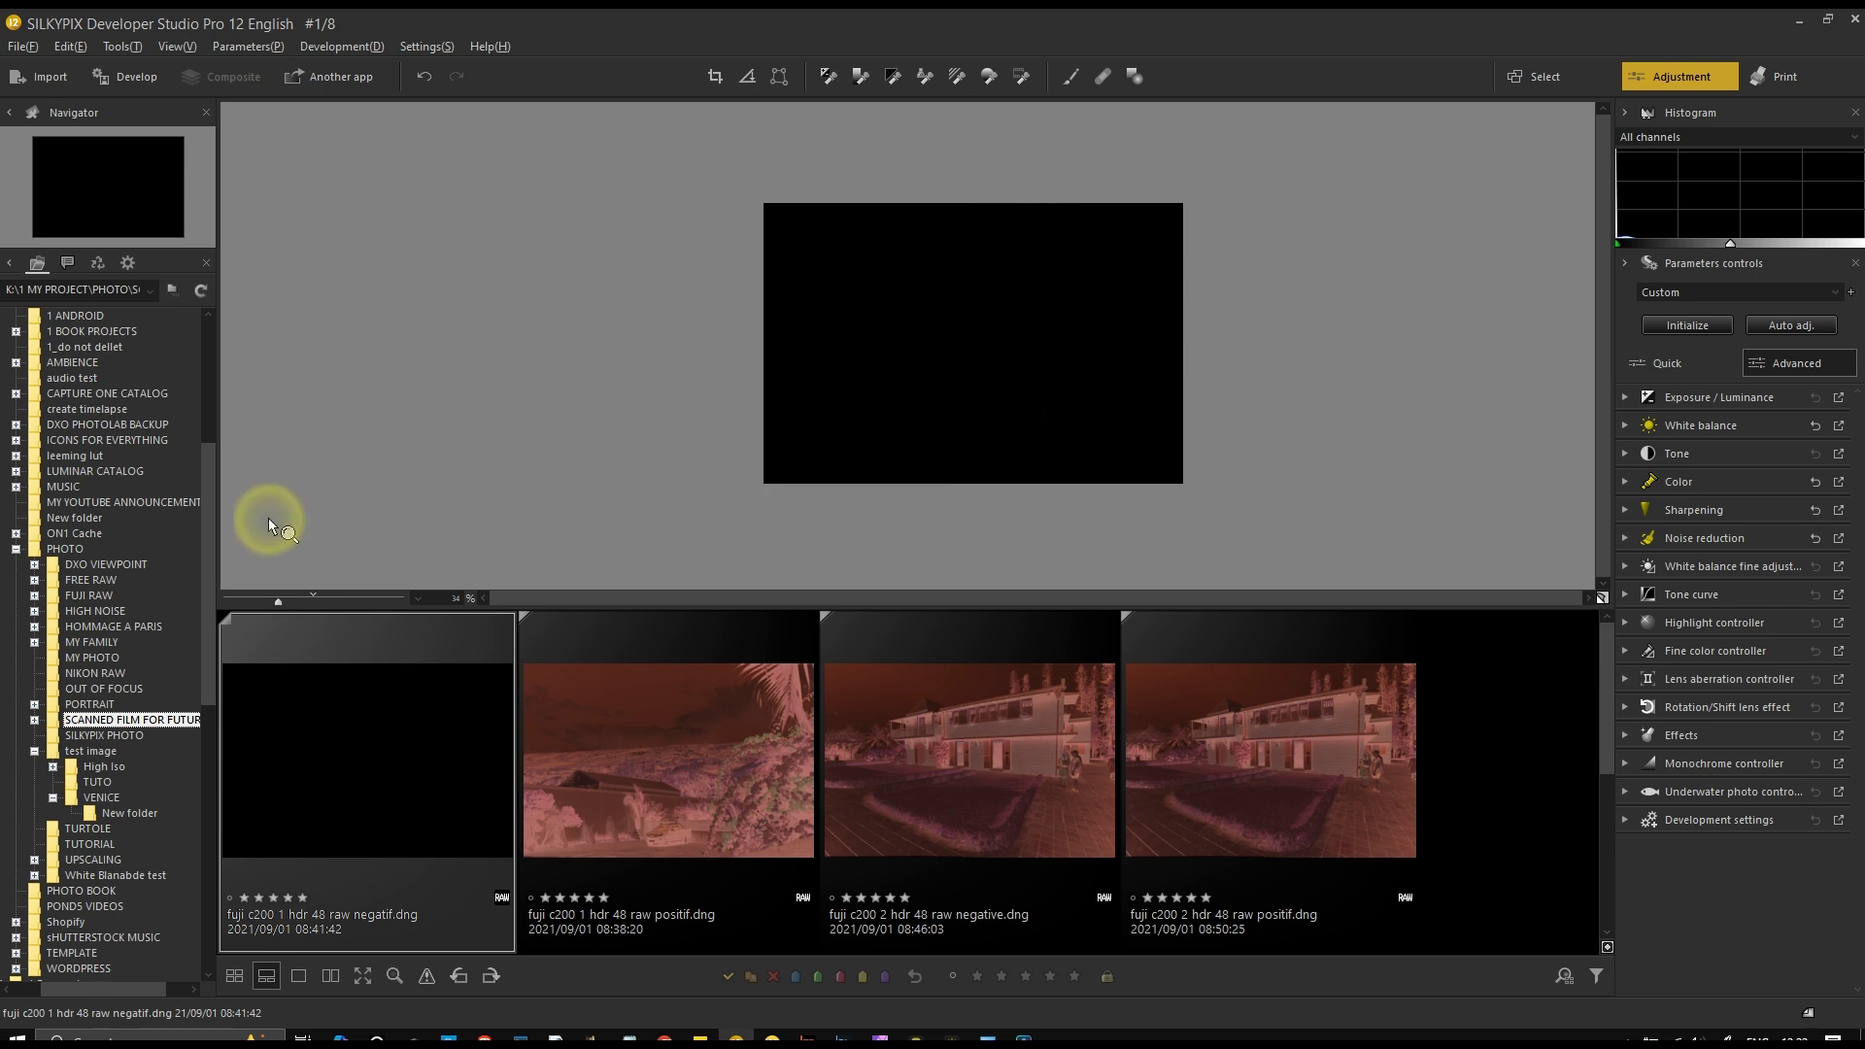
drag(279, 594, 295, 602)
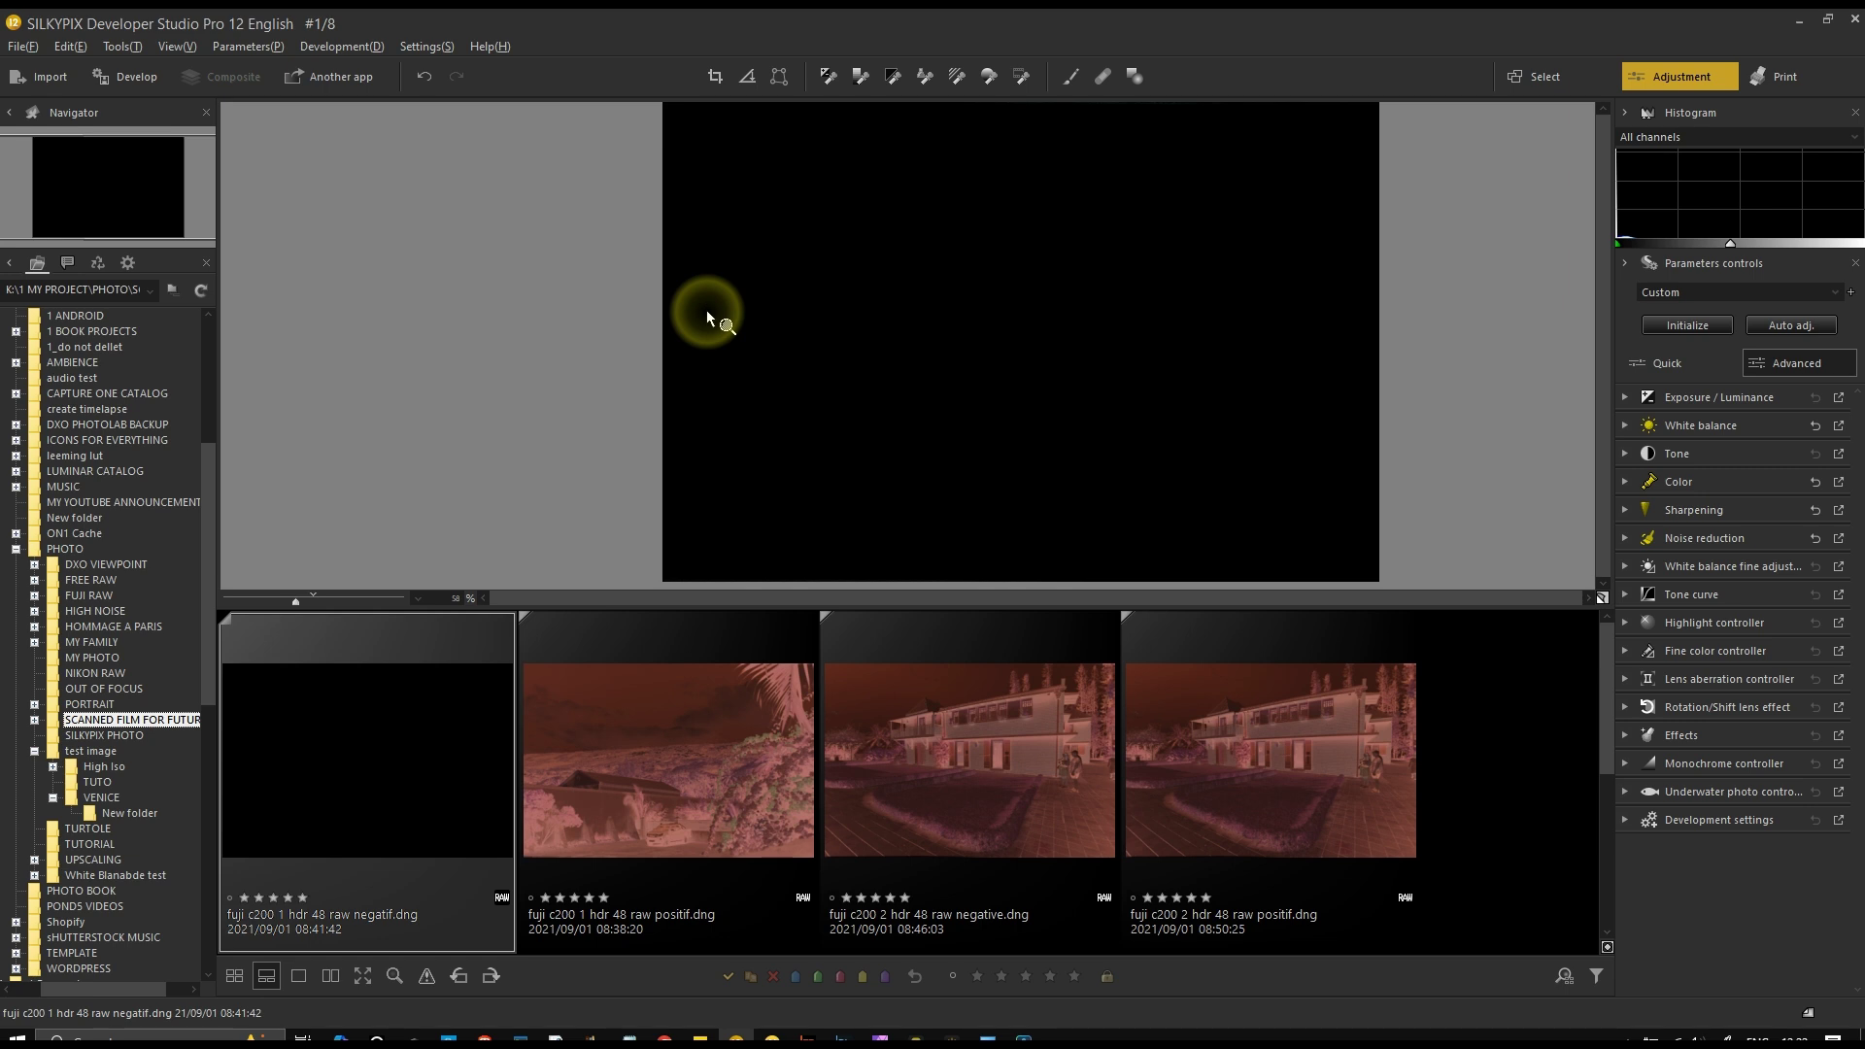
key(ctrl+z)
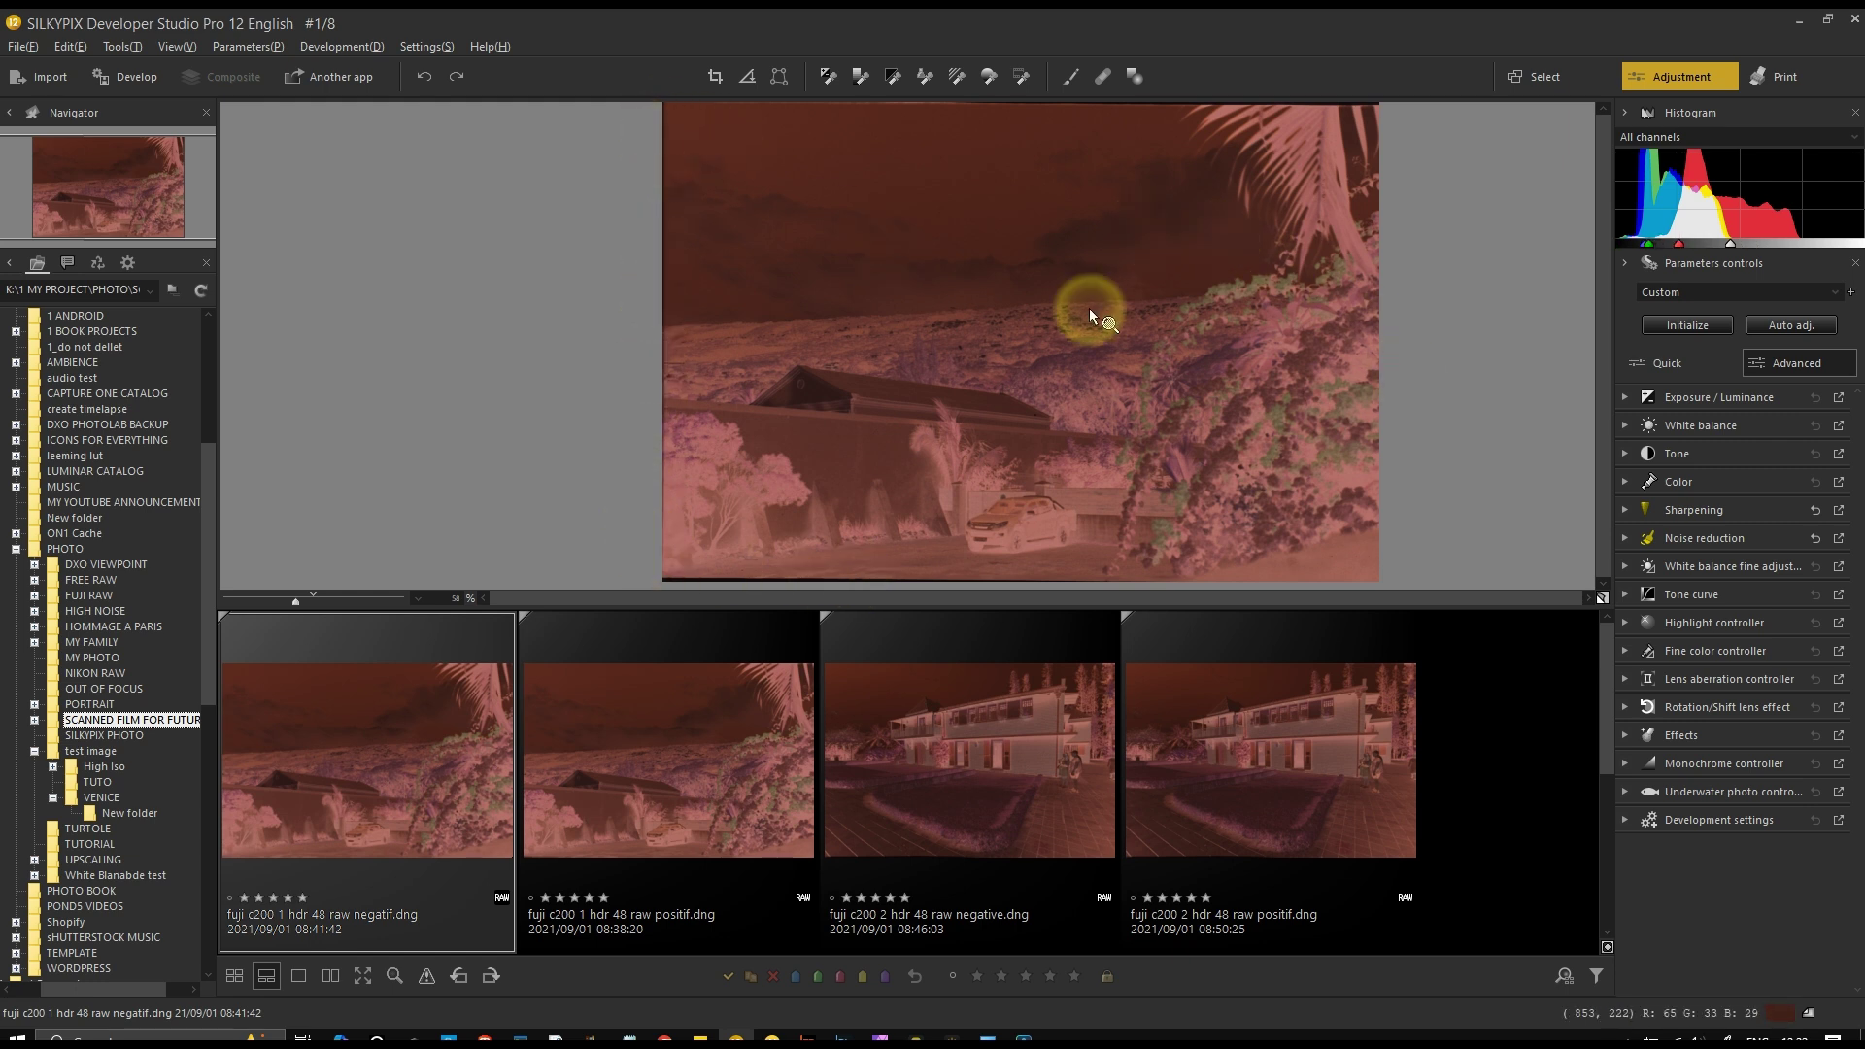
Switch to fuji c200 2 hdr 48 raw negative.dng, try the Negative film inversion tool on the dark area beside the trees, and undo it
click(965, 806)
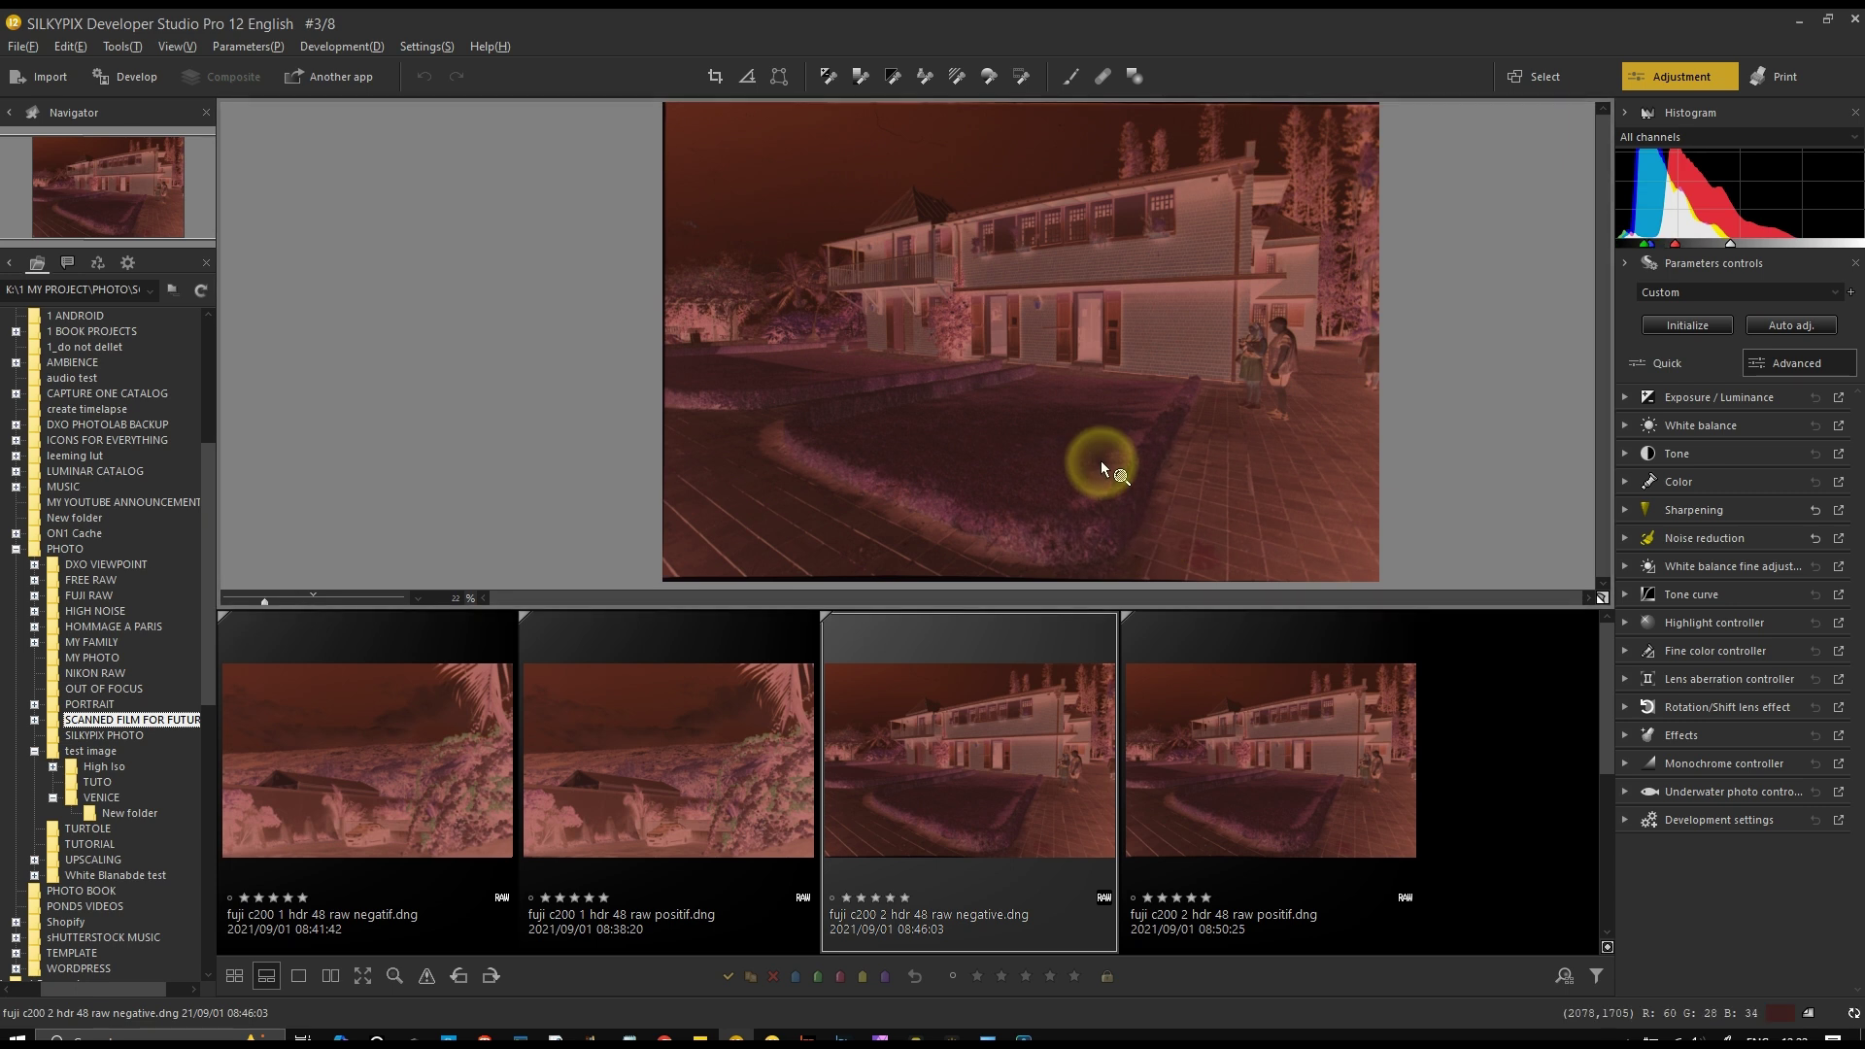
click(1023, 82)
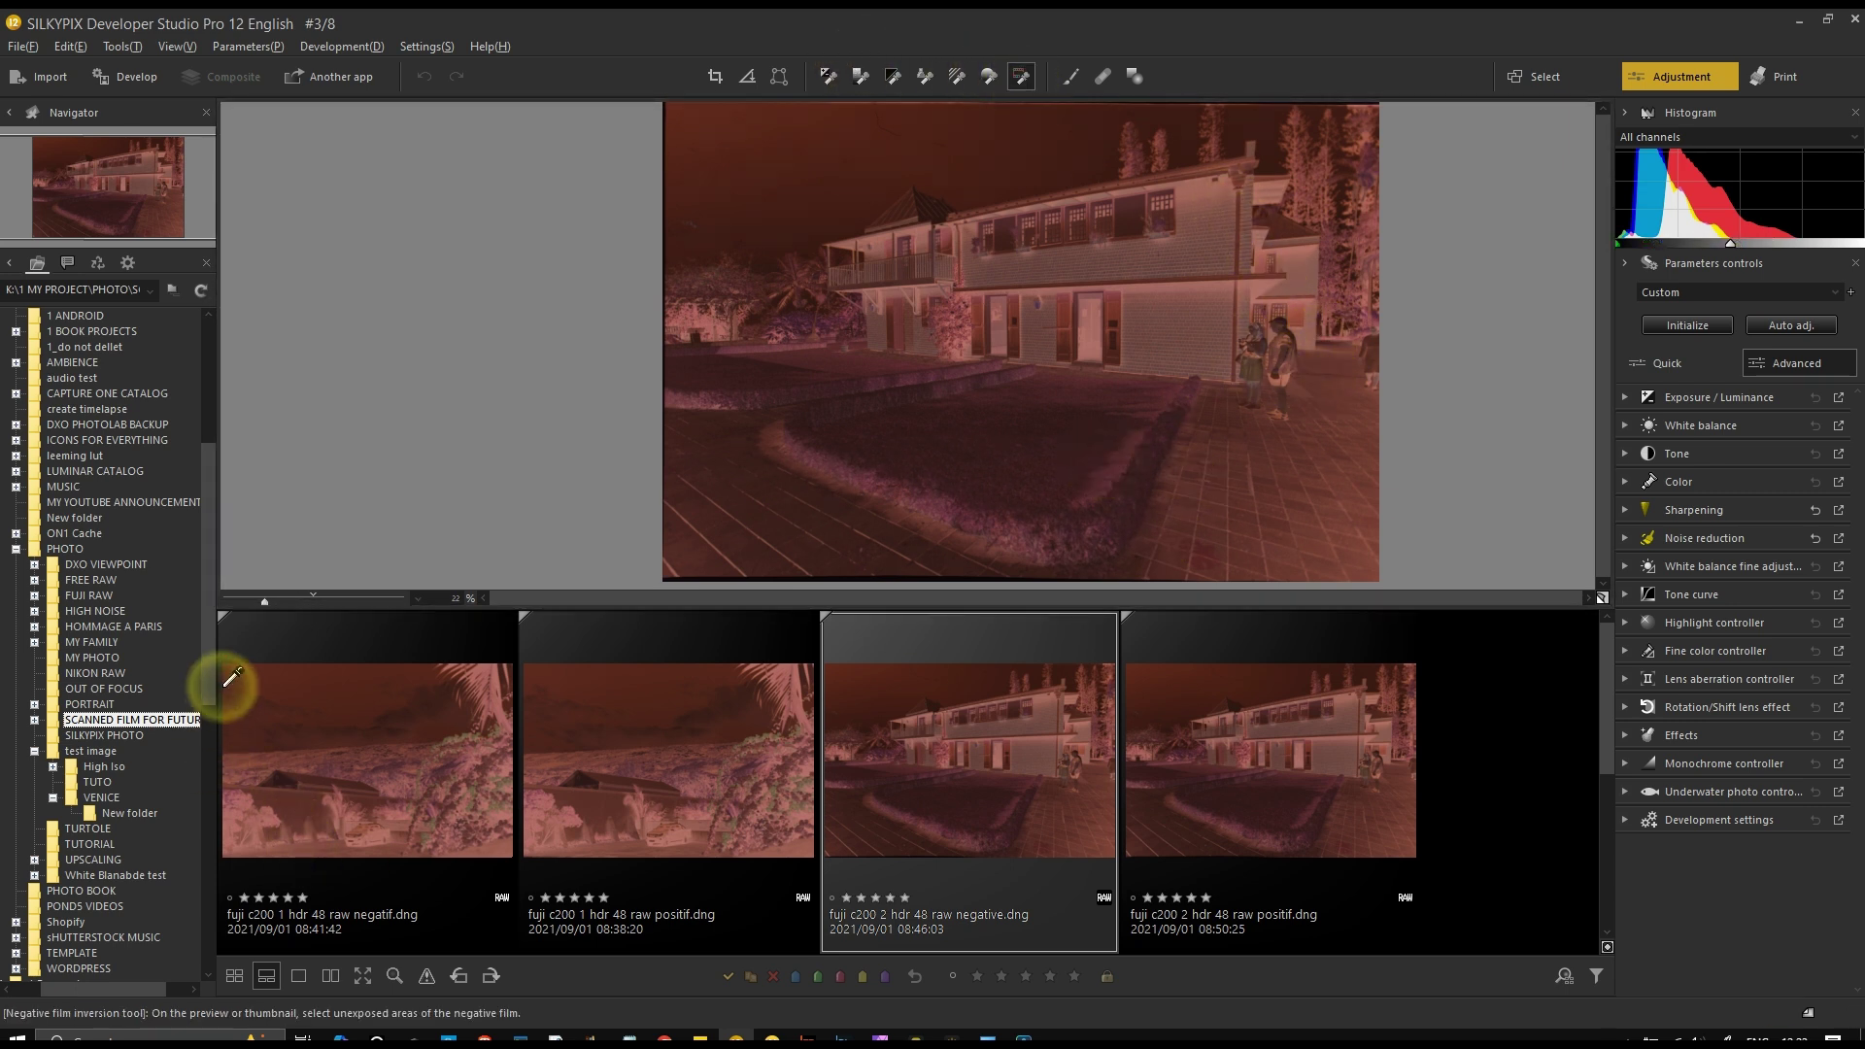
drag(291, 599, 312, 607)
drag(1078, 598, 1464, 612)
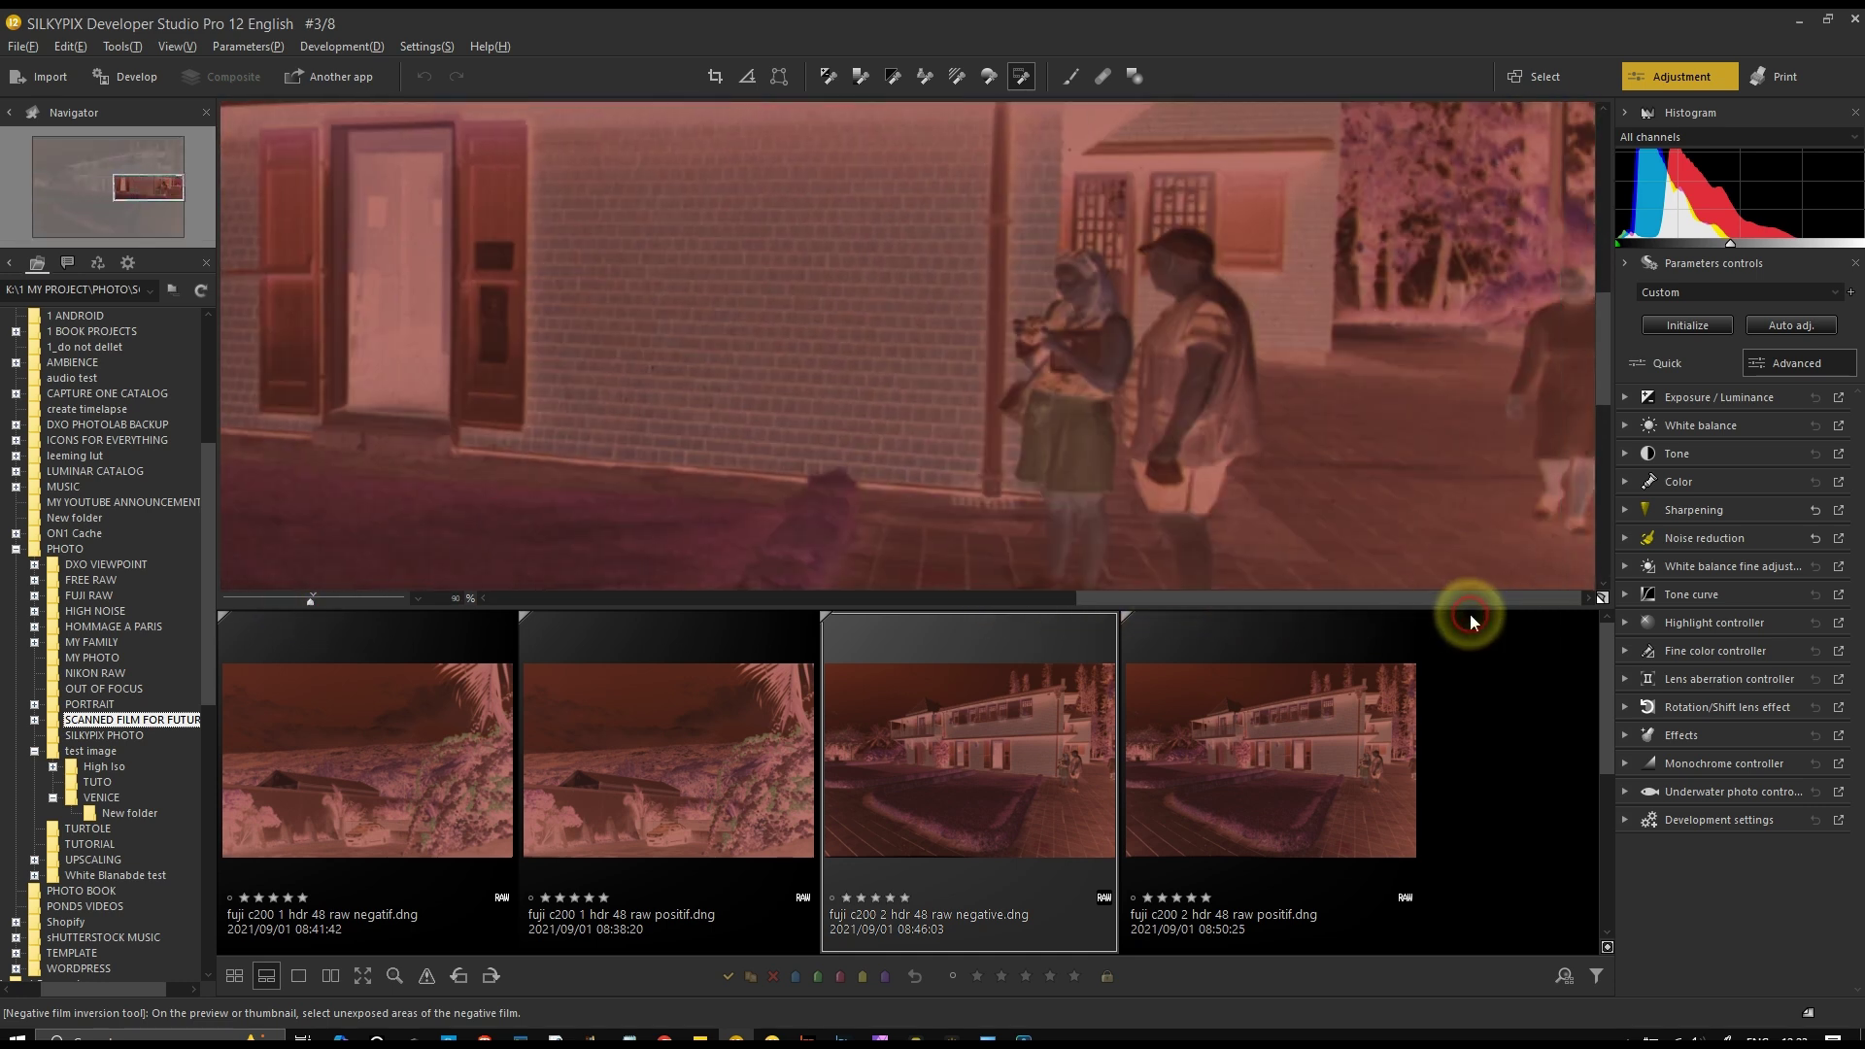
click(1448, 273)
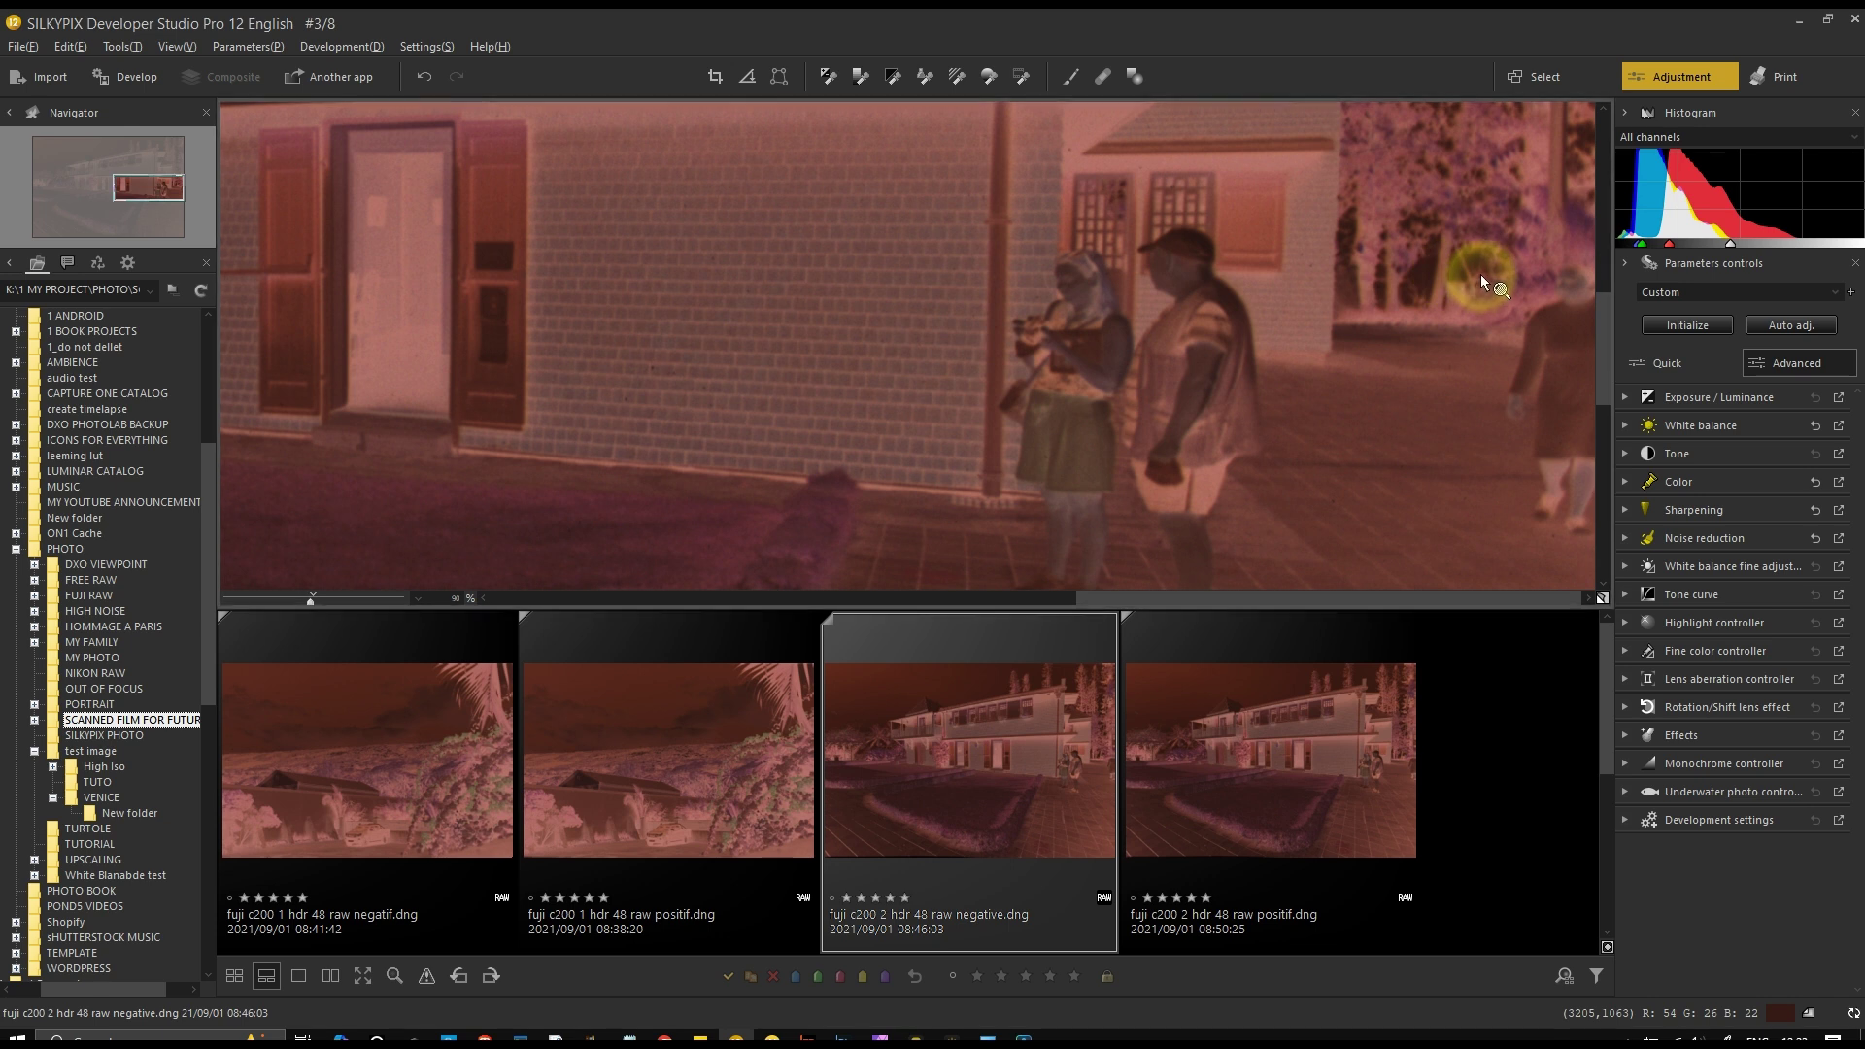
key(ctrl+z)
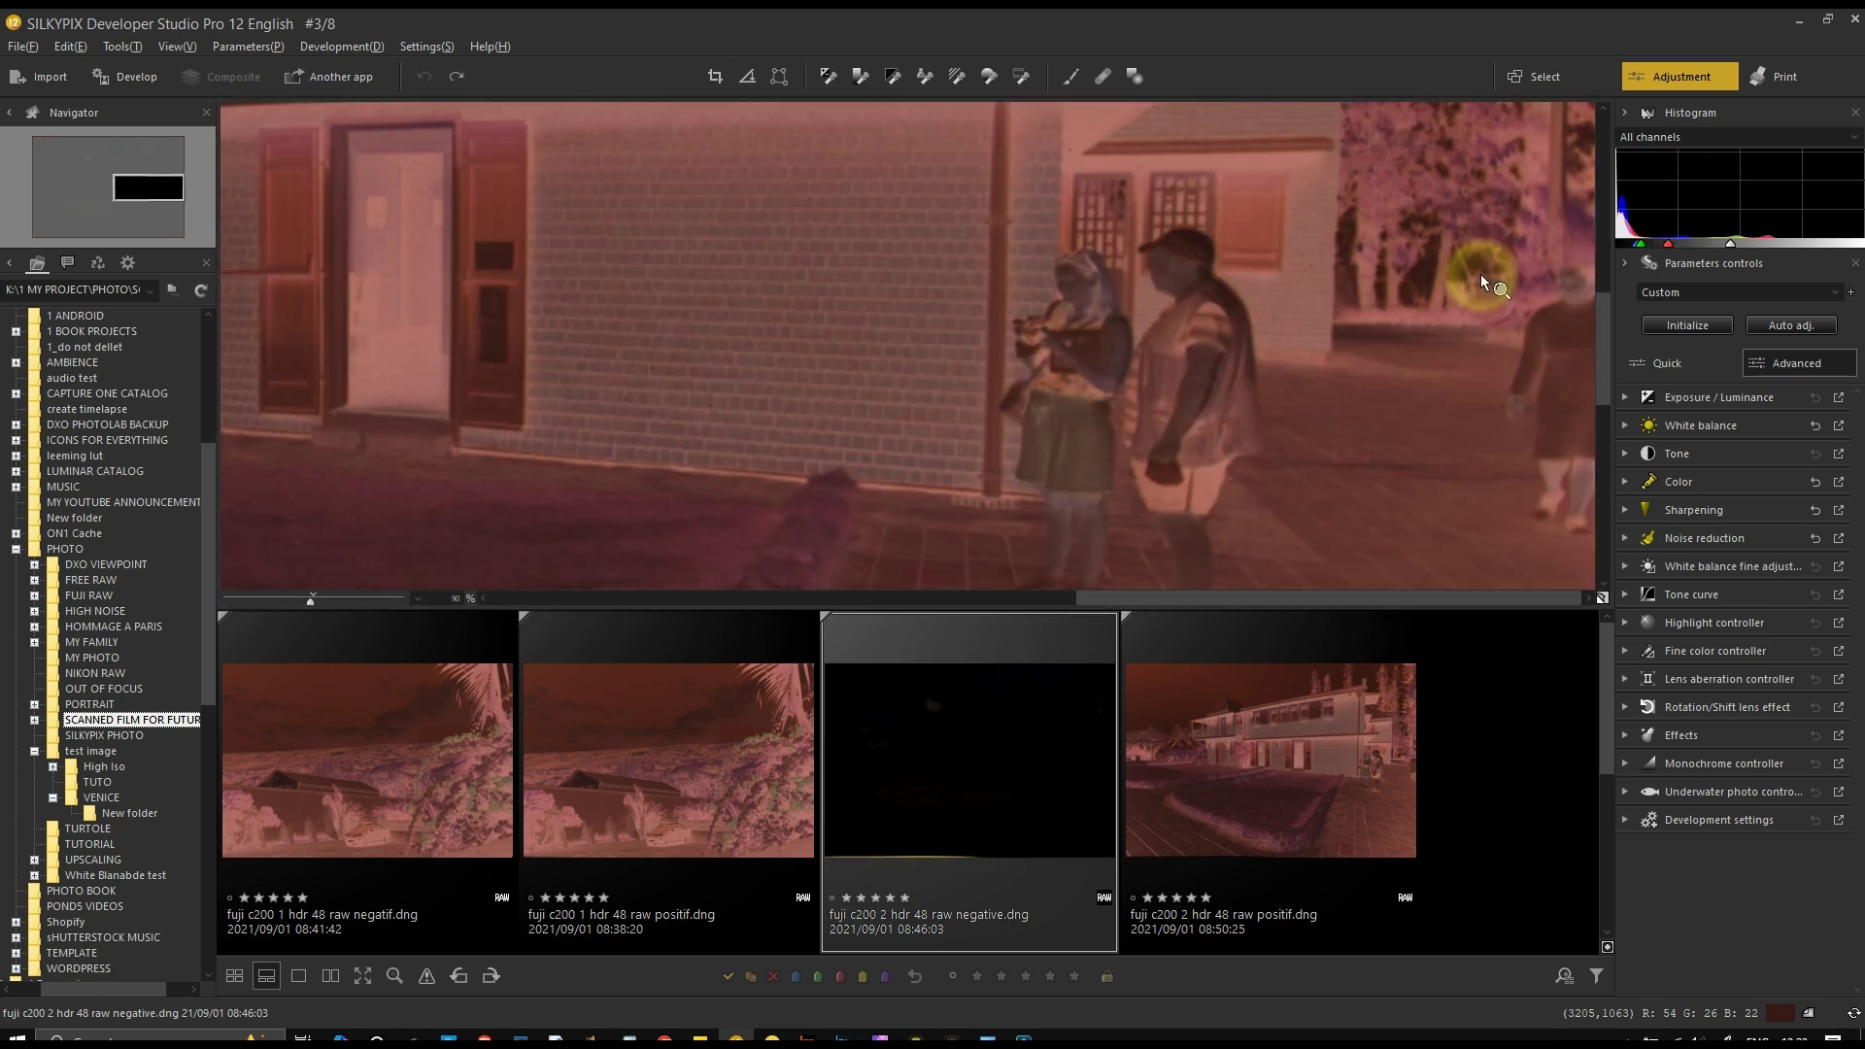
Try the Negative film inversion tool on the lower black edge of the house negative, and undo the change
drag(1072, 599, 1184, 610)
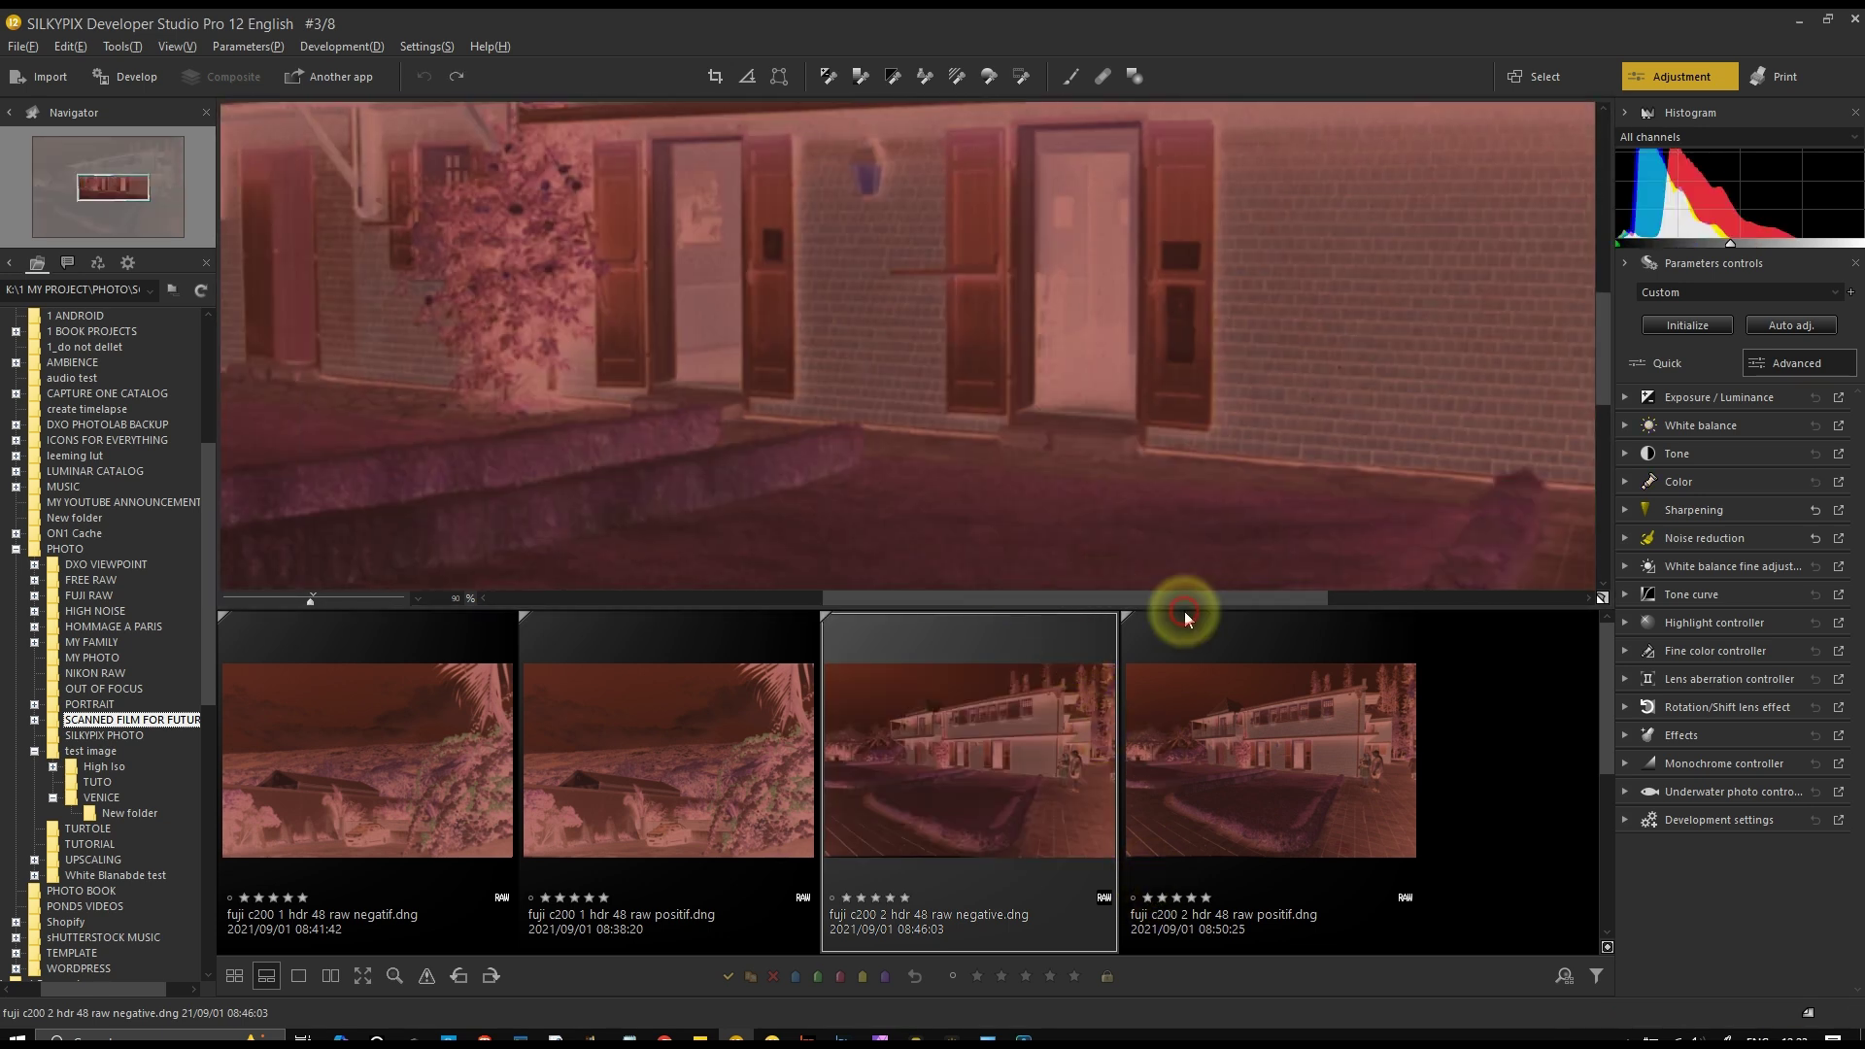
drag(1351, 582, 1362, 455)
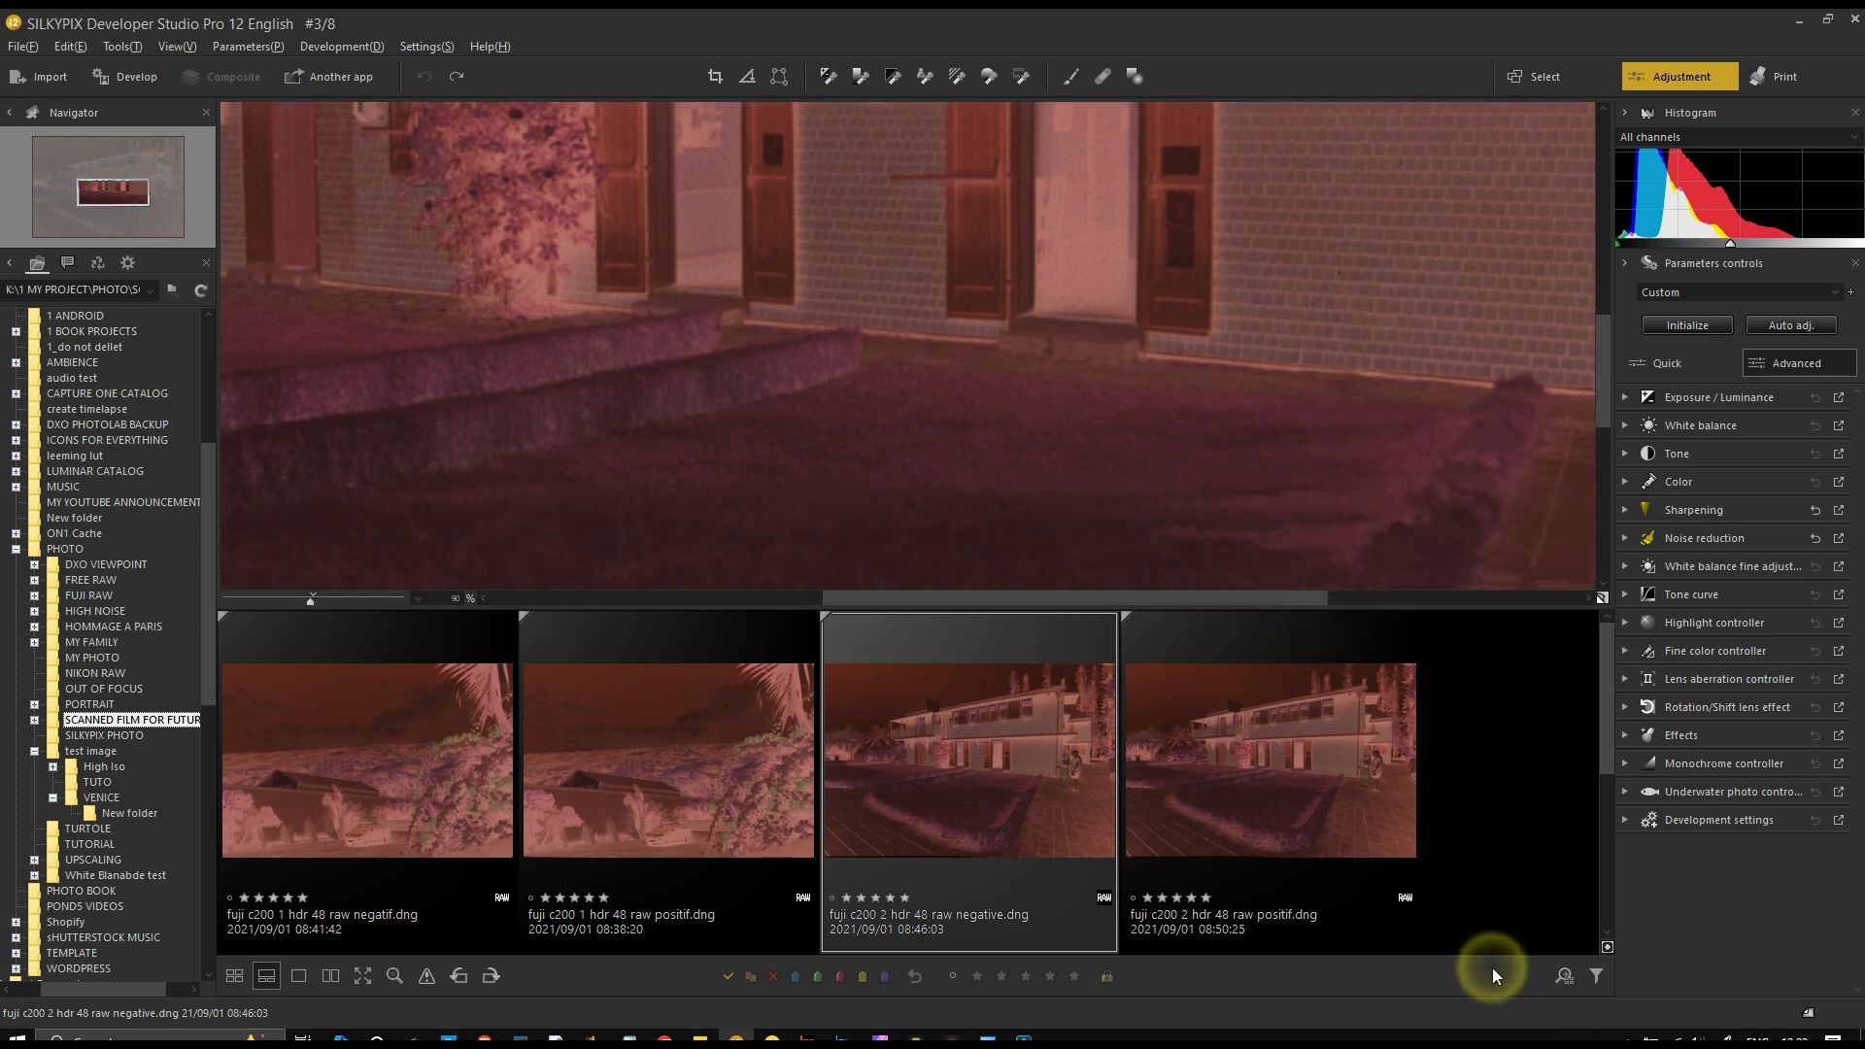
drag(301, 597, 259, 602)
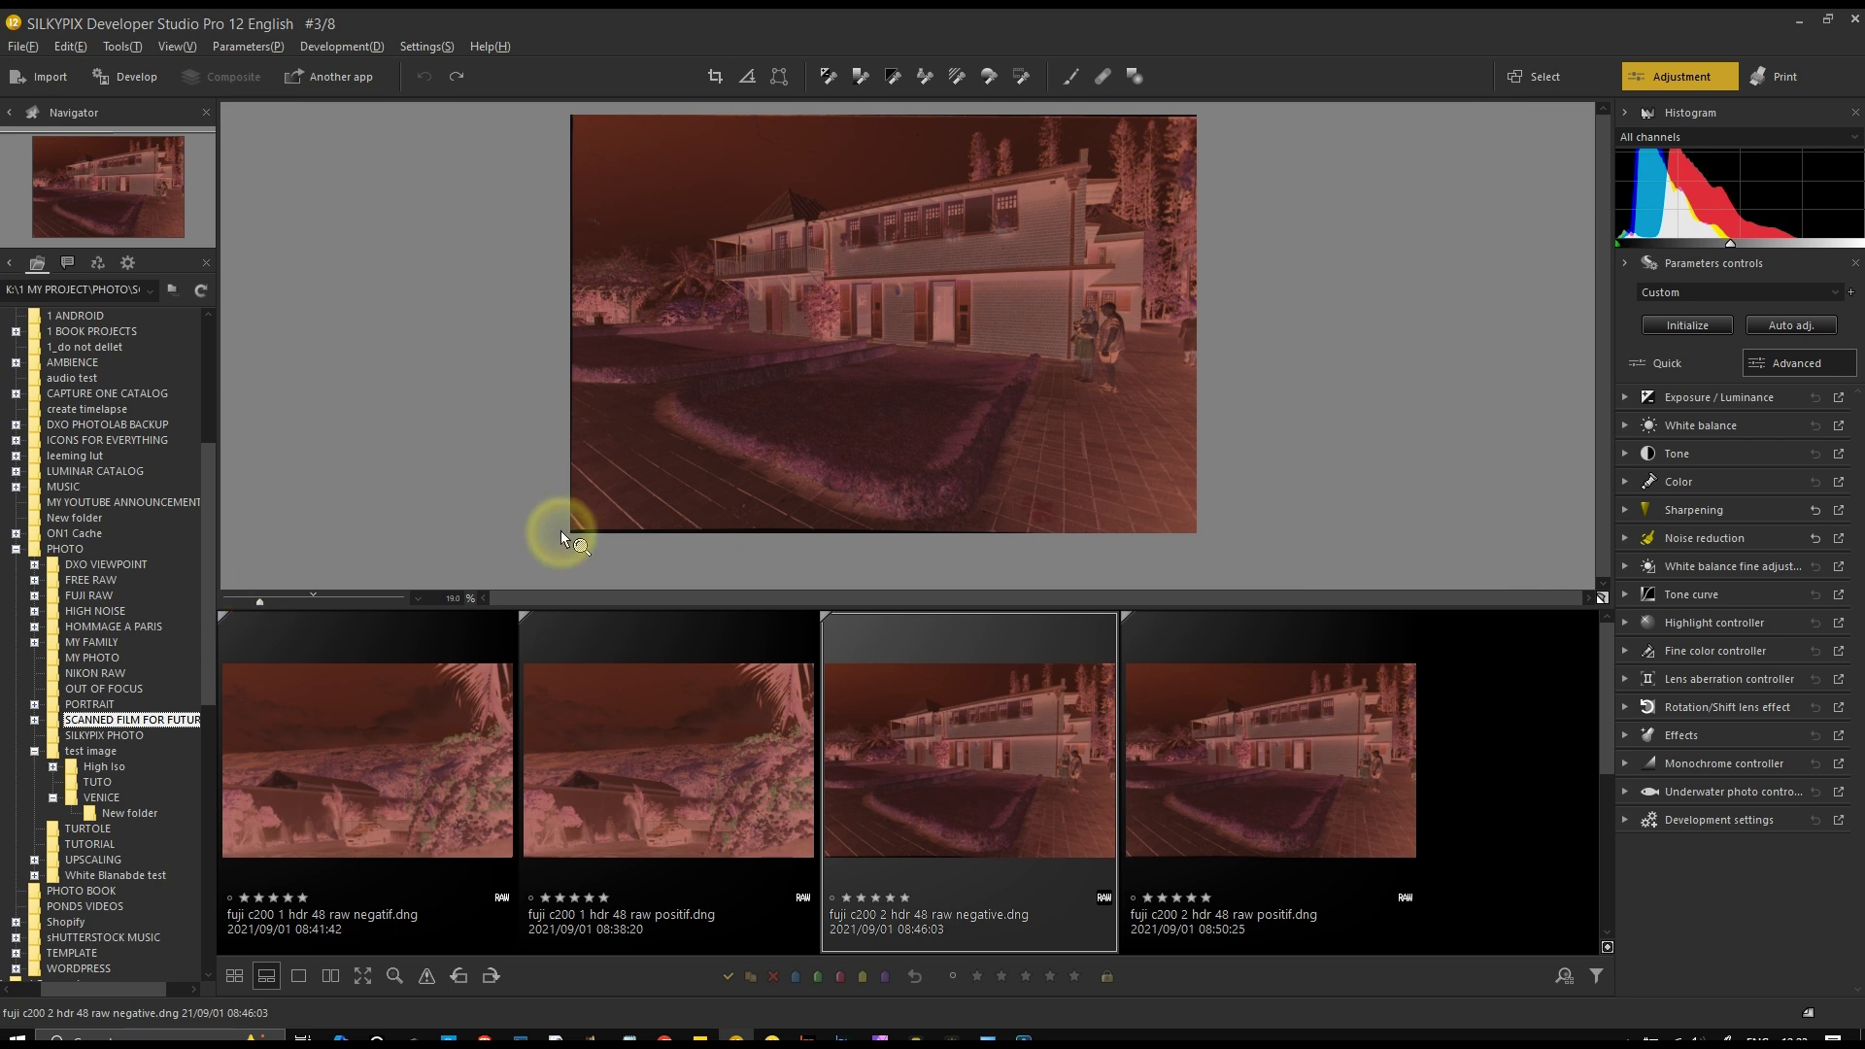
click(1021, 76)
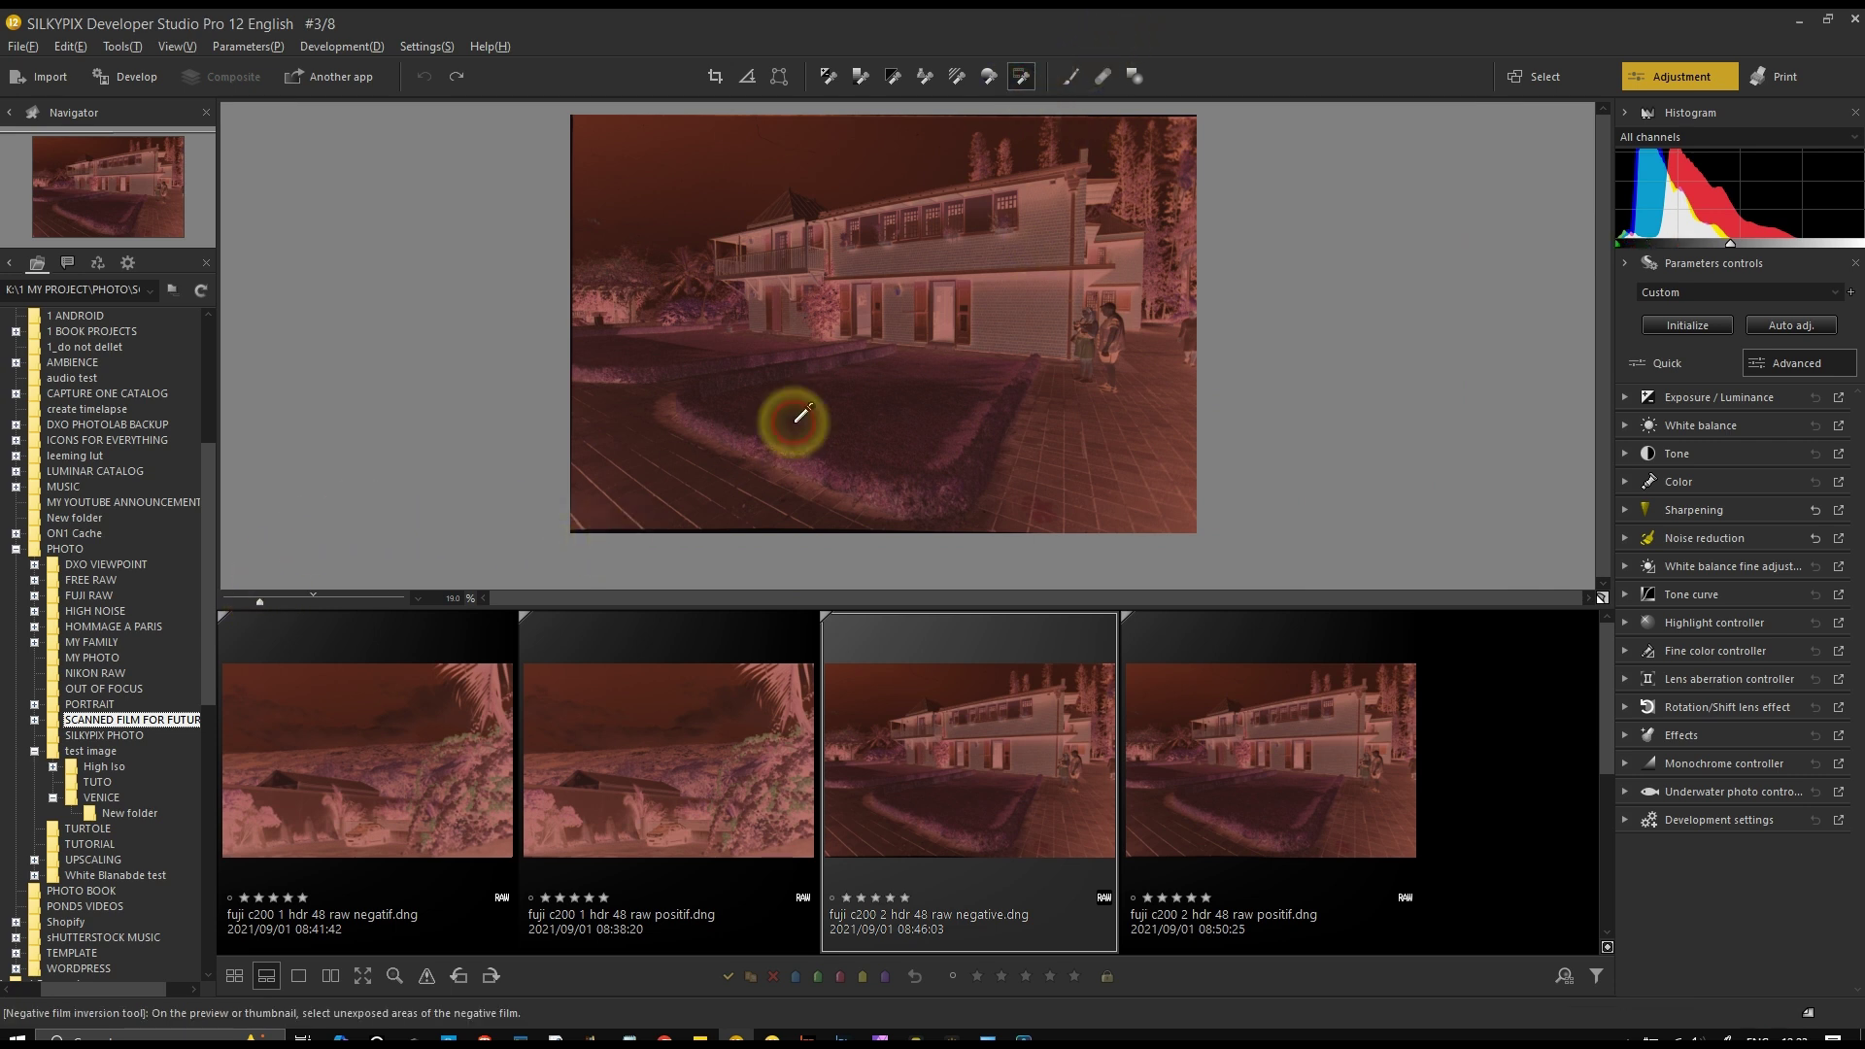
click(652, 535)
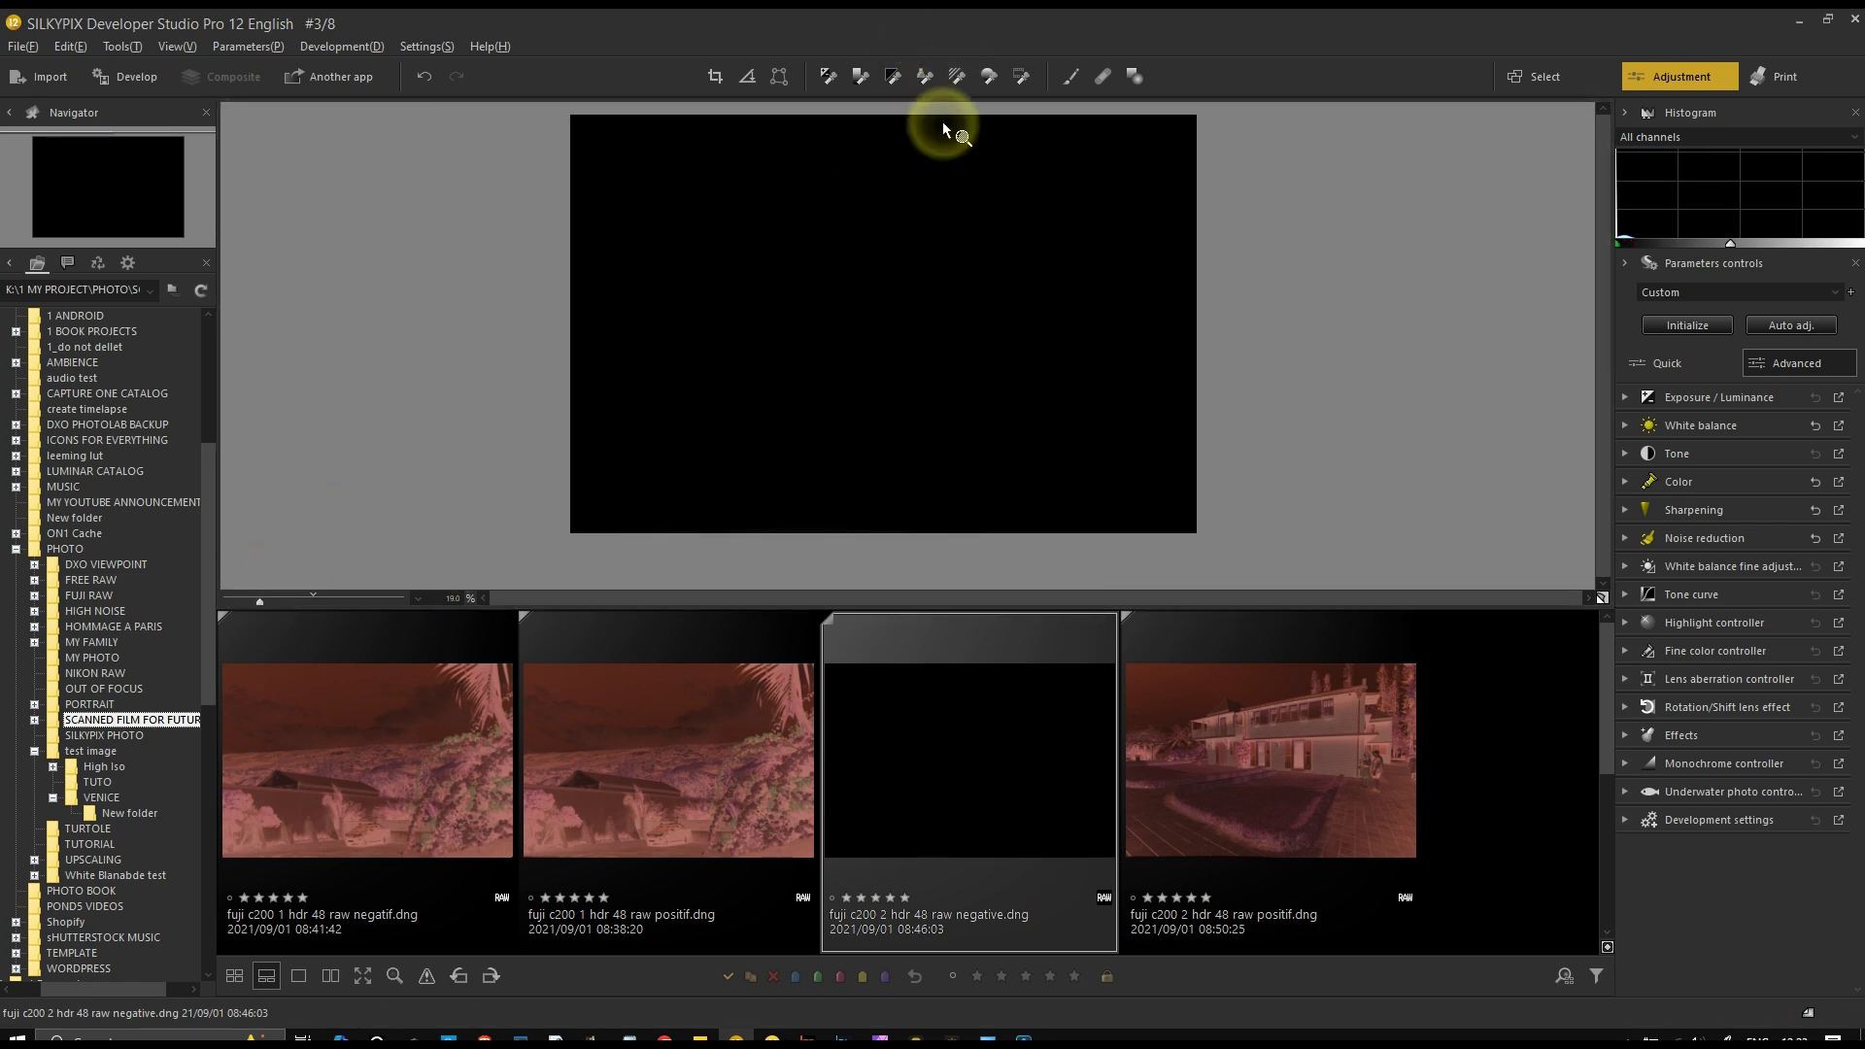
key(ctrl+z)
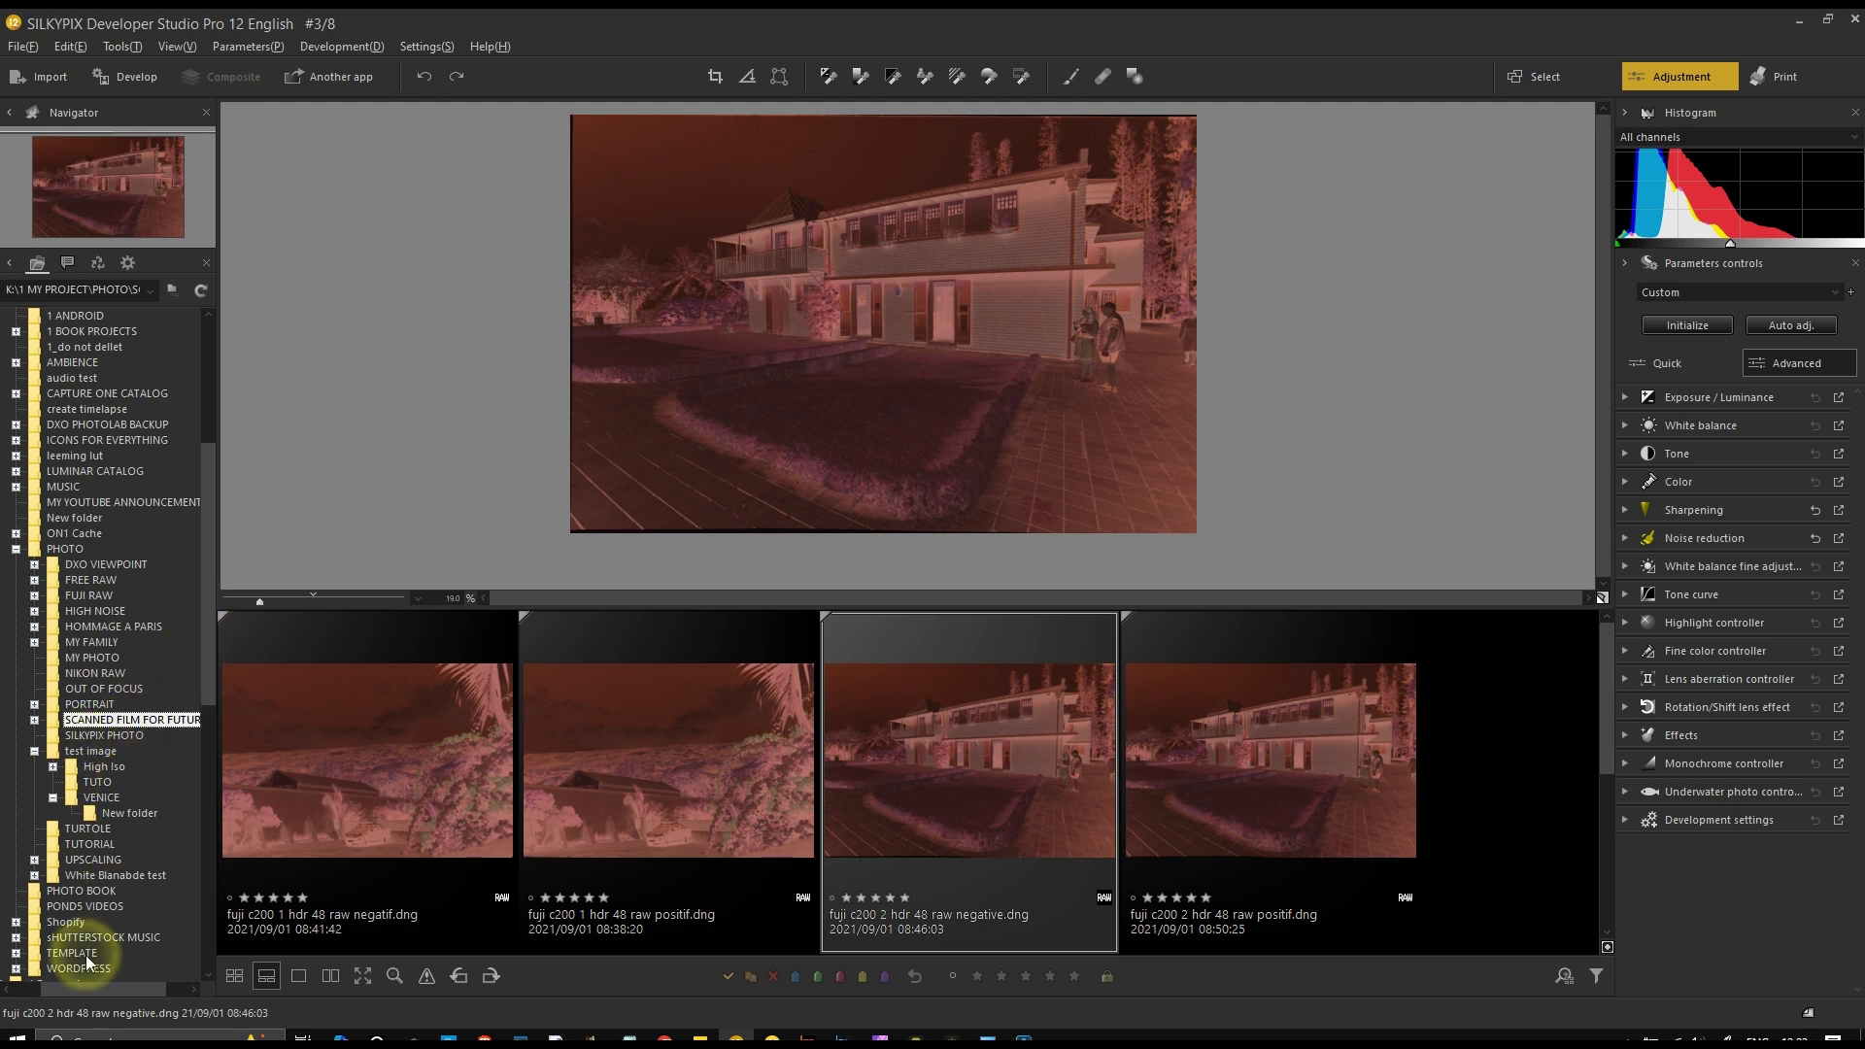
Open the TUTORIAL folder and enlarge photo P9230026.ORF in the single-image preview
click(95, 843)
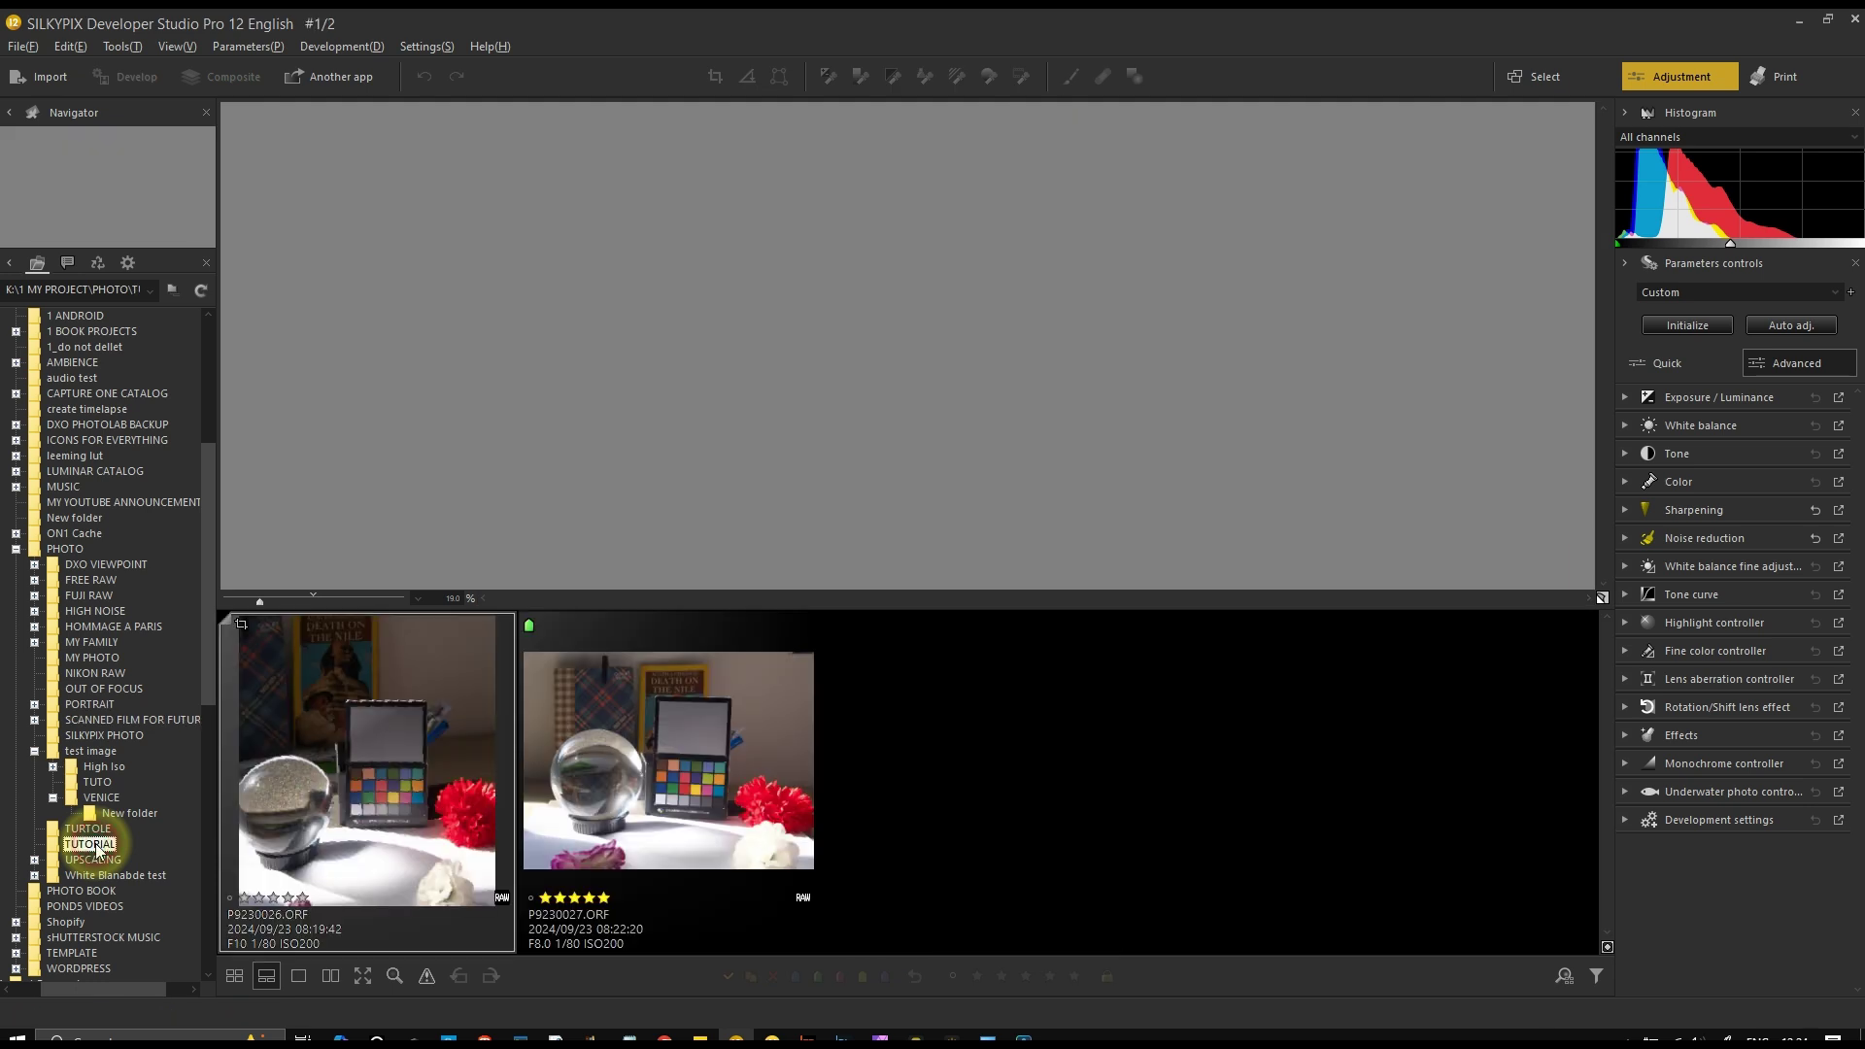
click(666, 229)
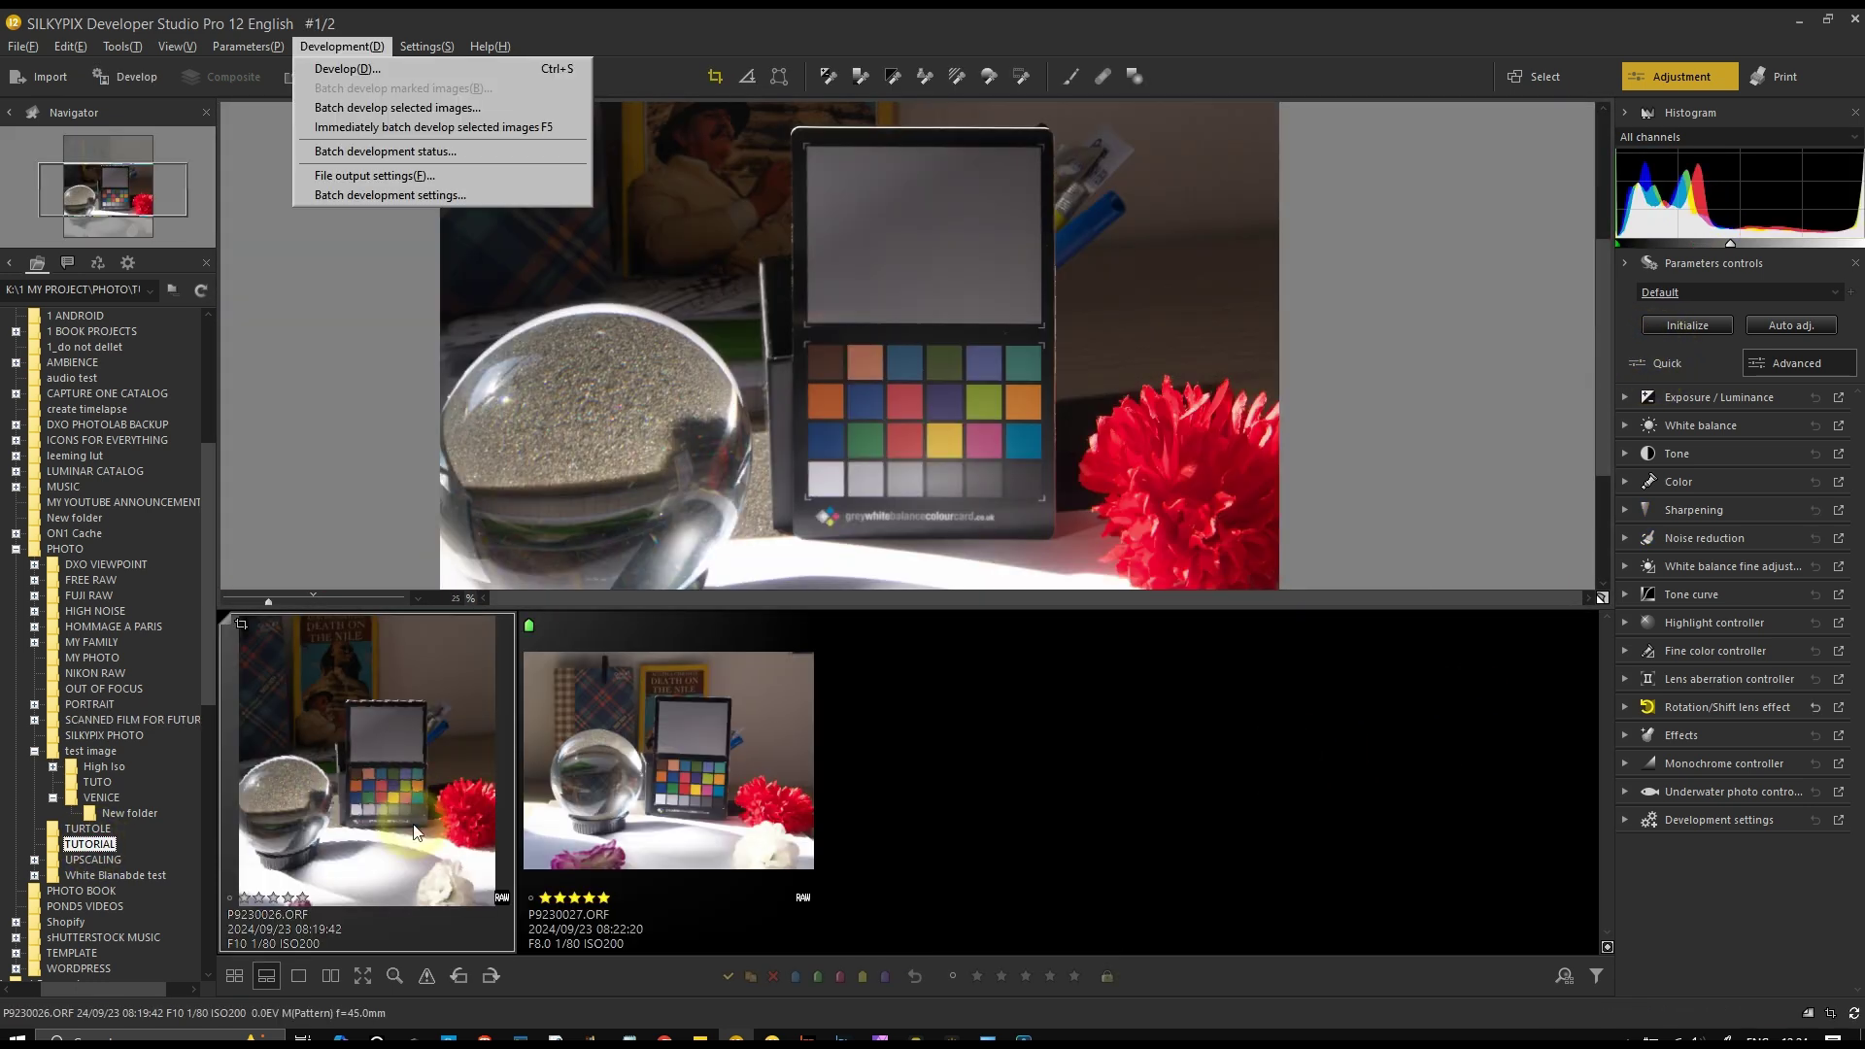
click(303, 981)
click(299, 976)
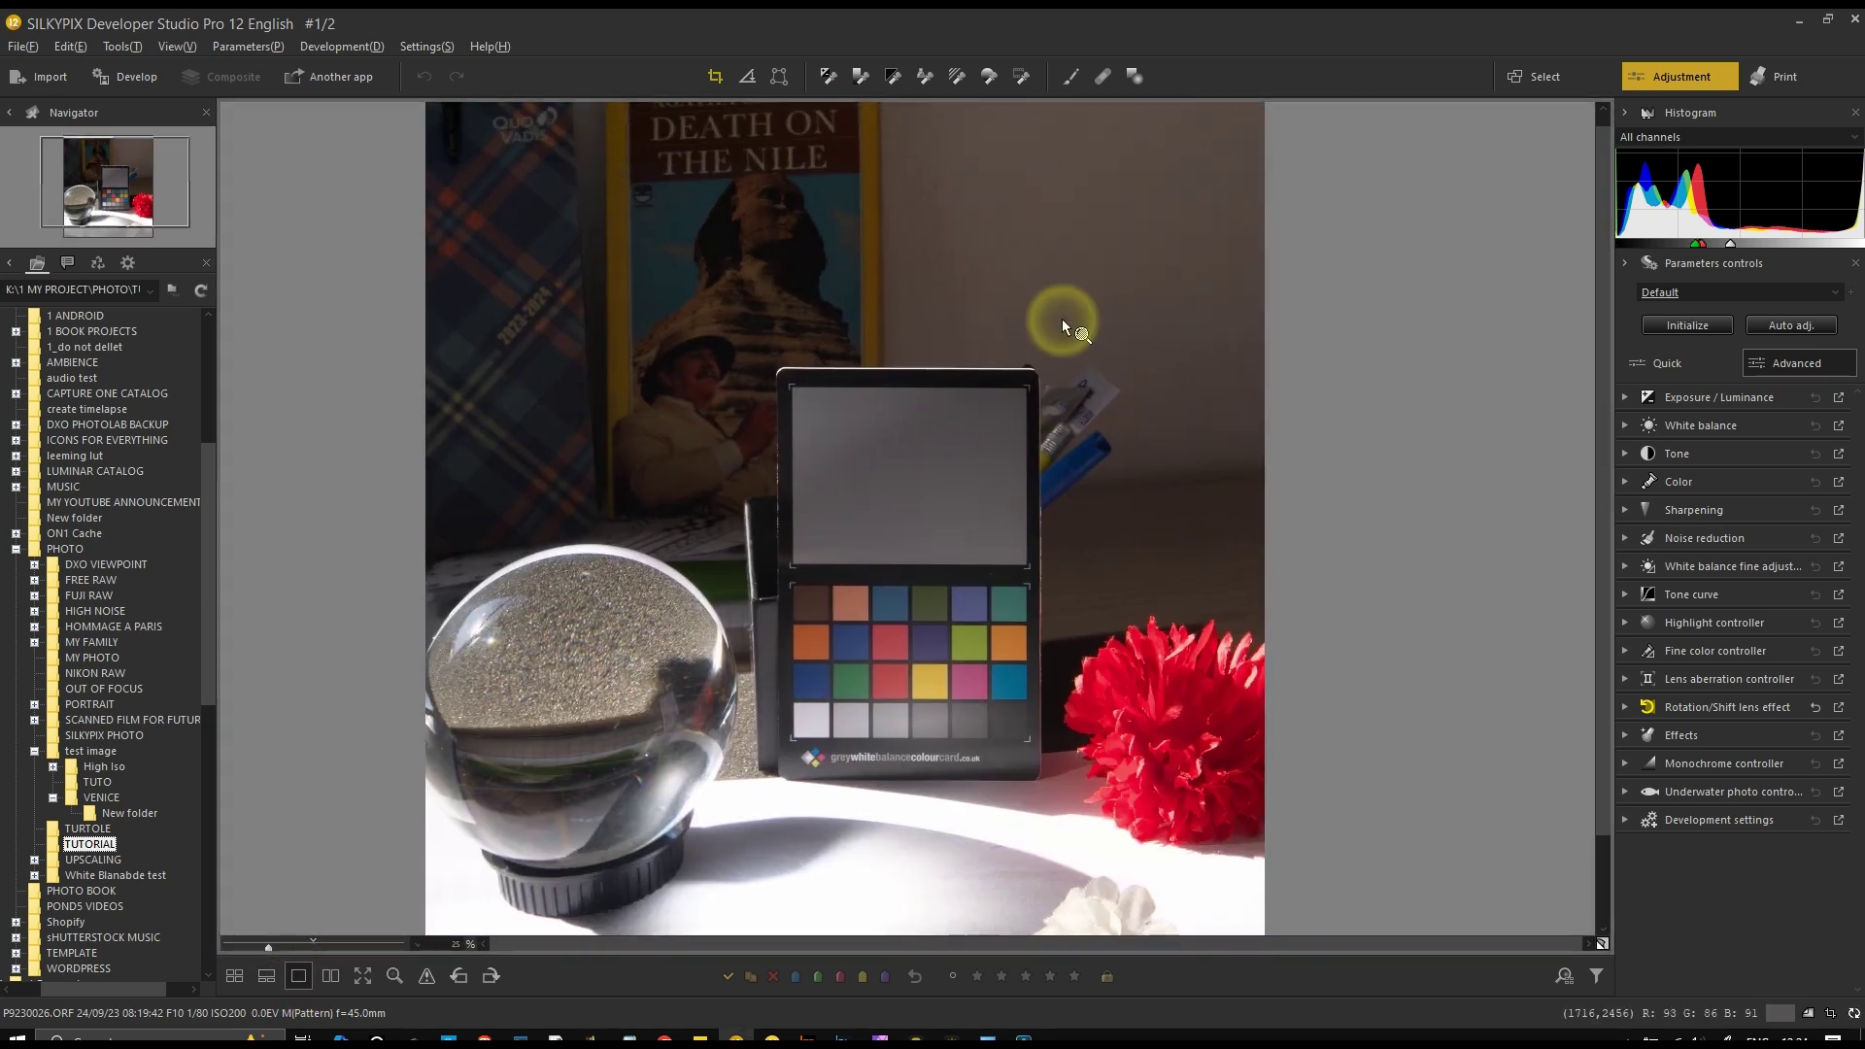
Open the Partial correction tool, then reposition and widen its window so all its settings are readable
click(1134, 78)
drag(360, 85, 78, 312)
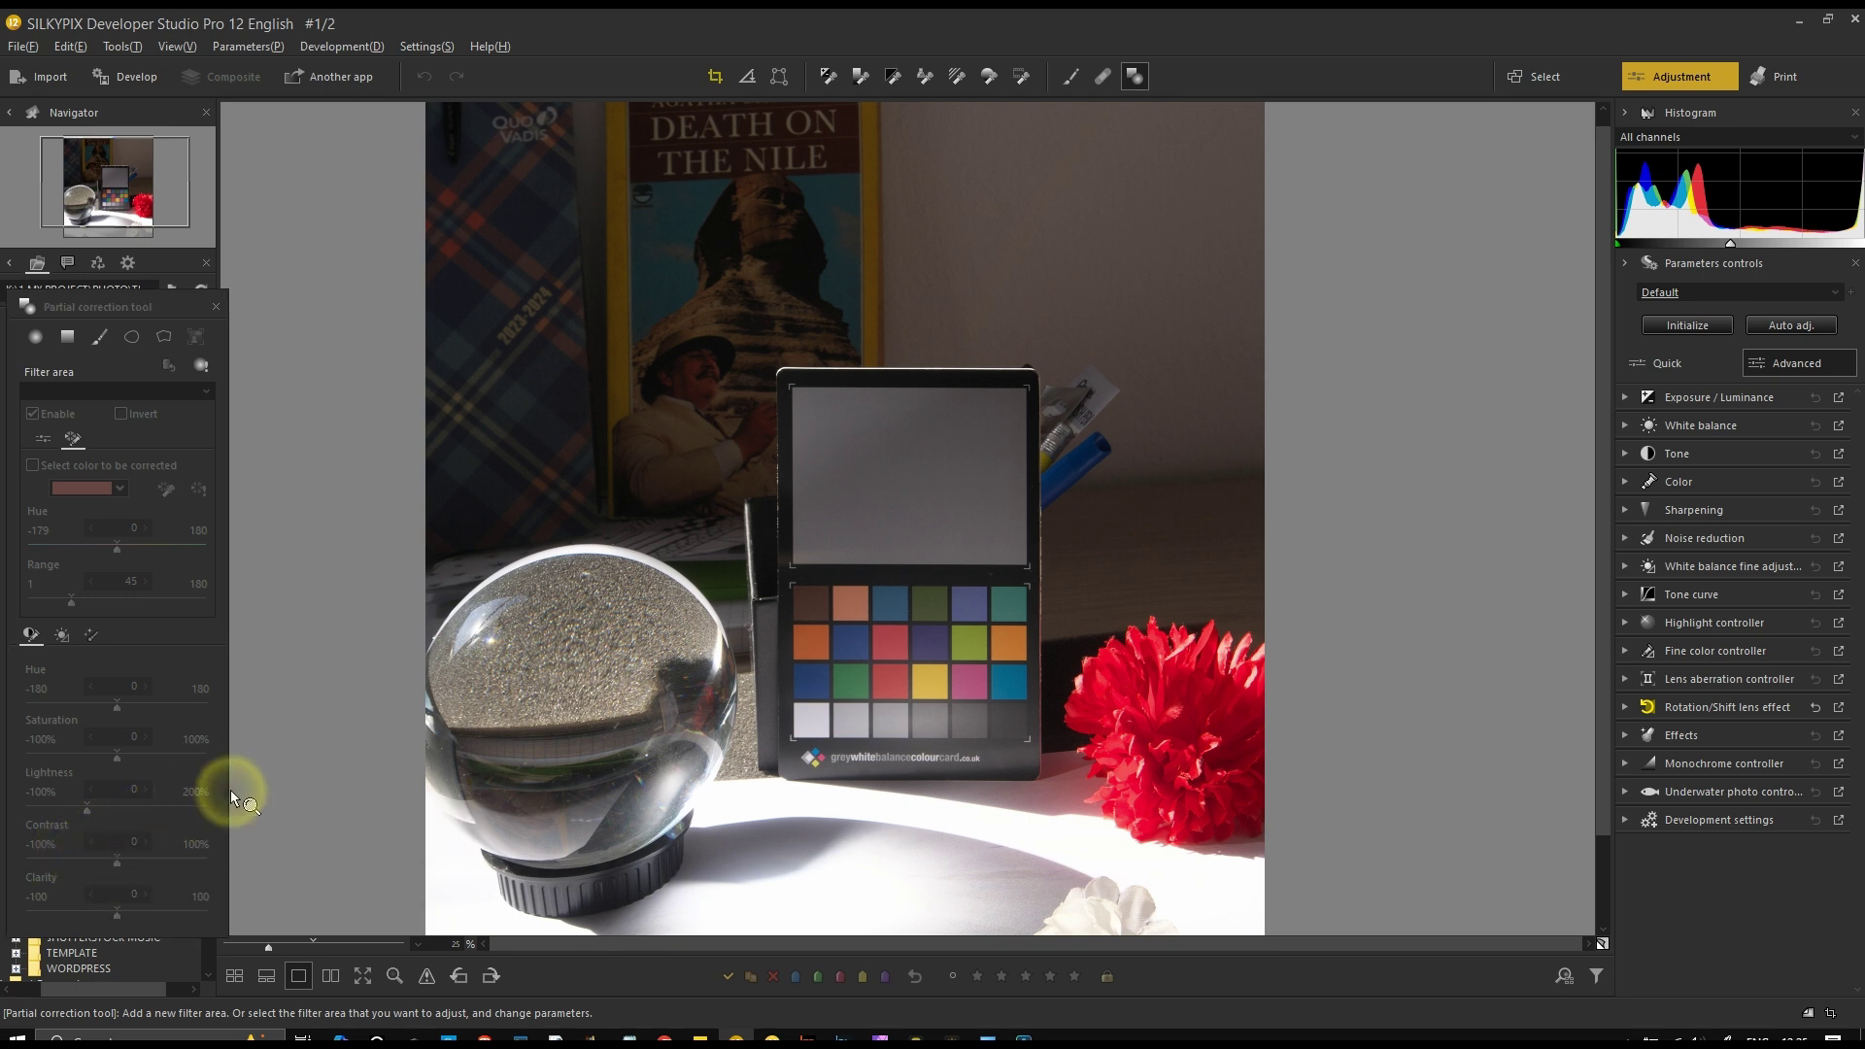
drag(228, 799, 437, 839)
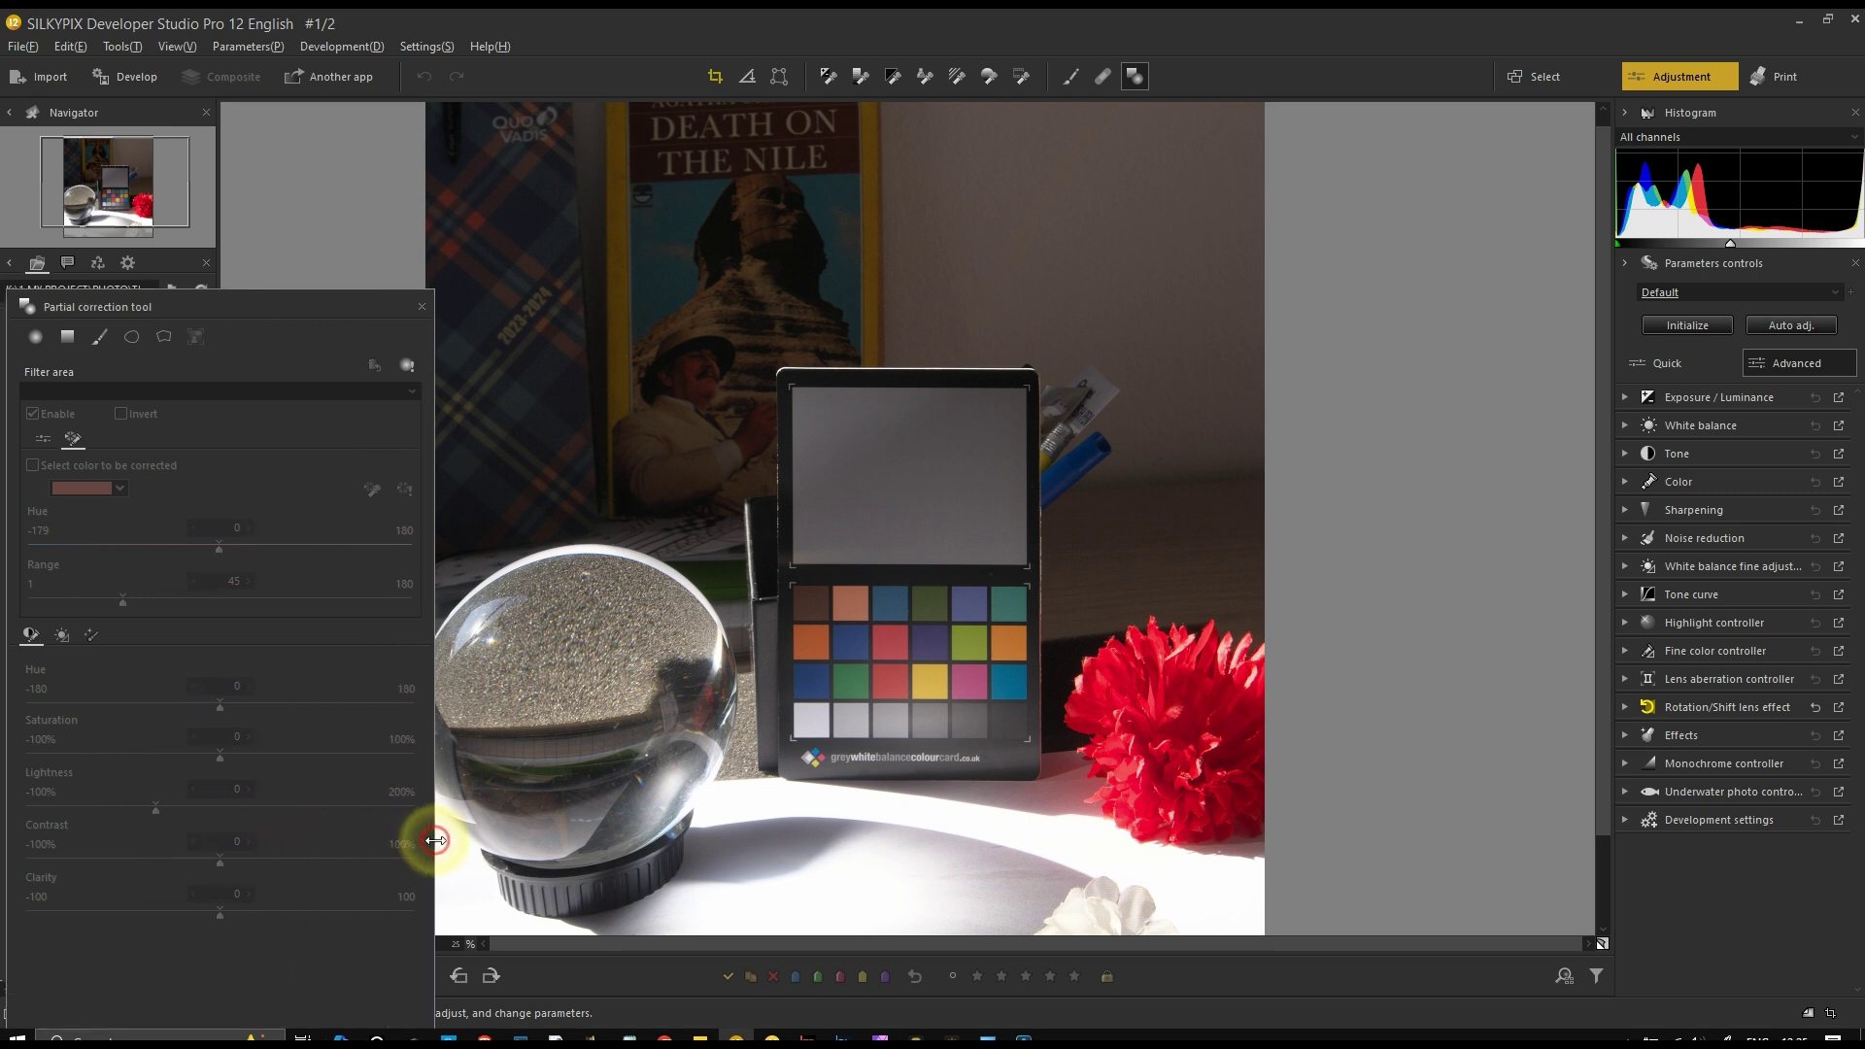
drag(358, 308, 328, 114)
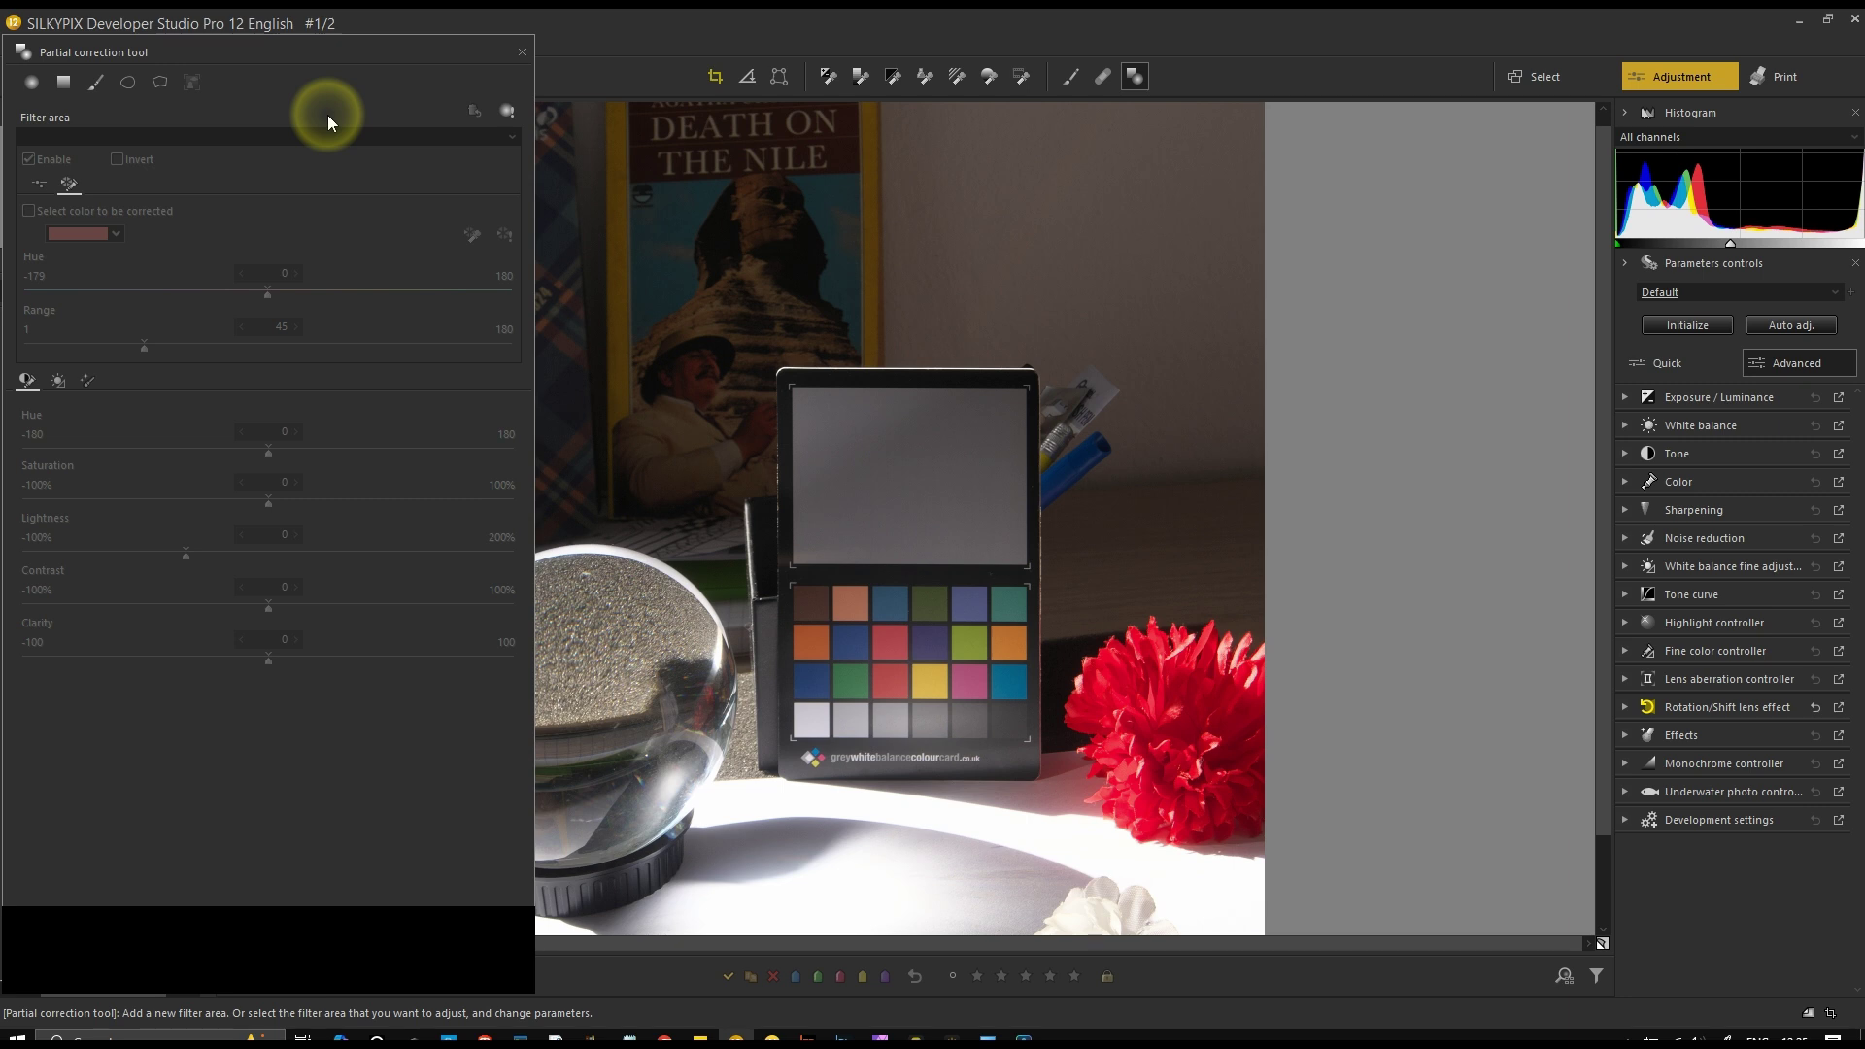
Add a circular correction filter over the card's gray panel, try Lightness 100 on it, and reset Lightness to 0
click(27, 89)
drag(799, 395, 1030, 577)
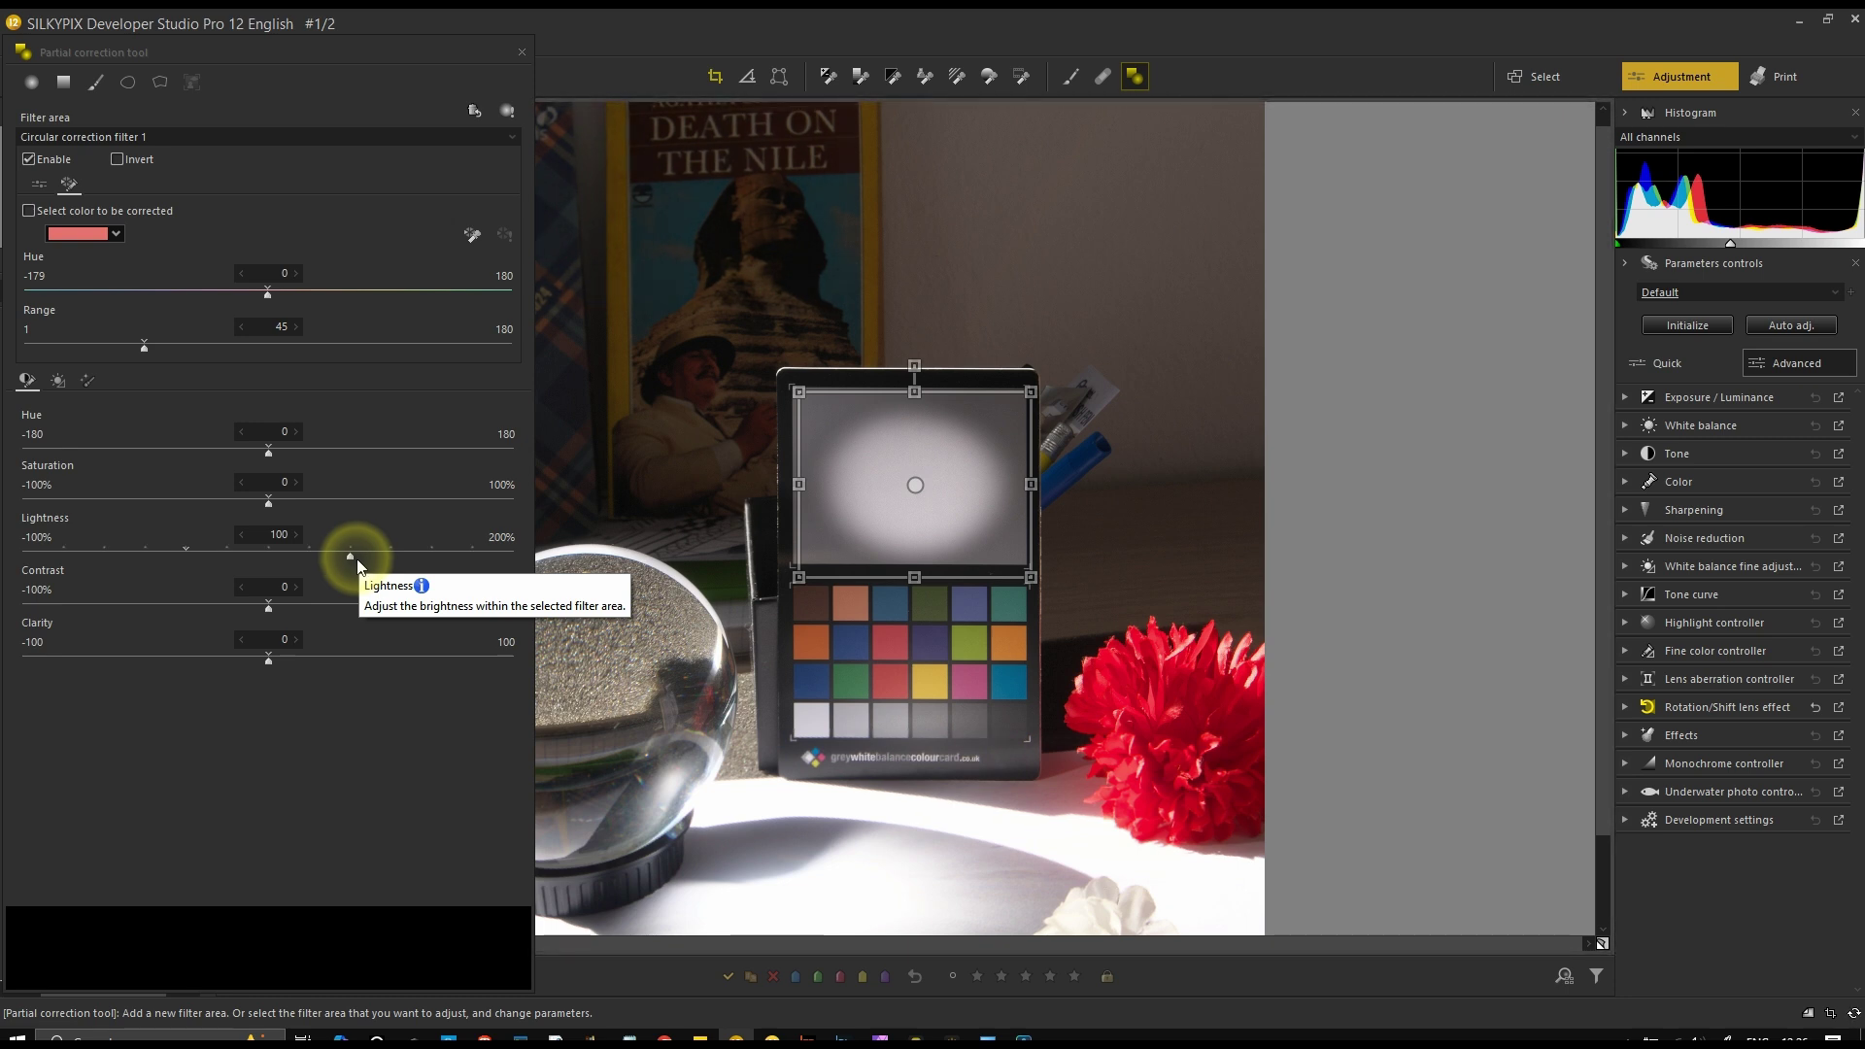
click(186, 550)
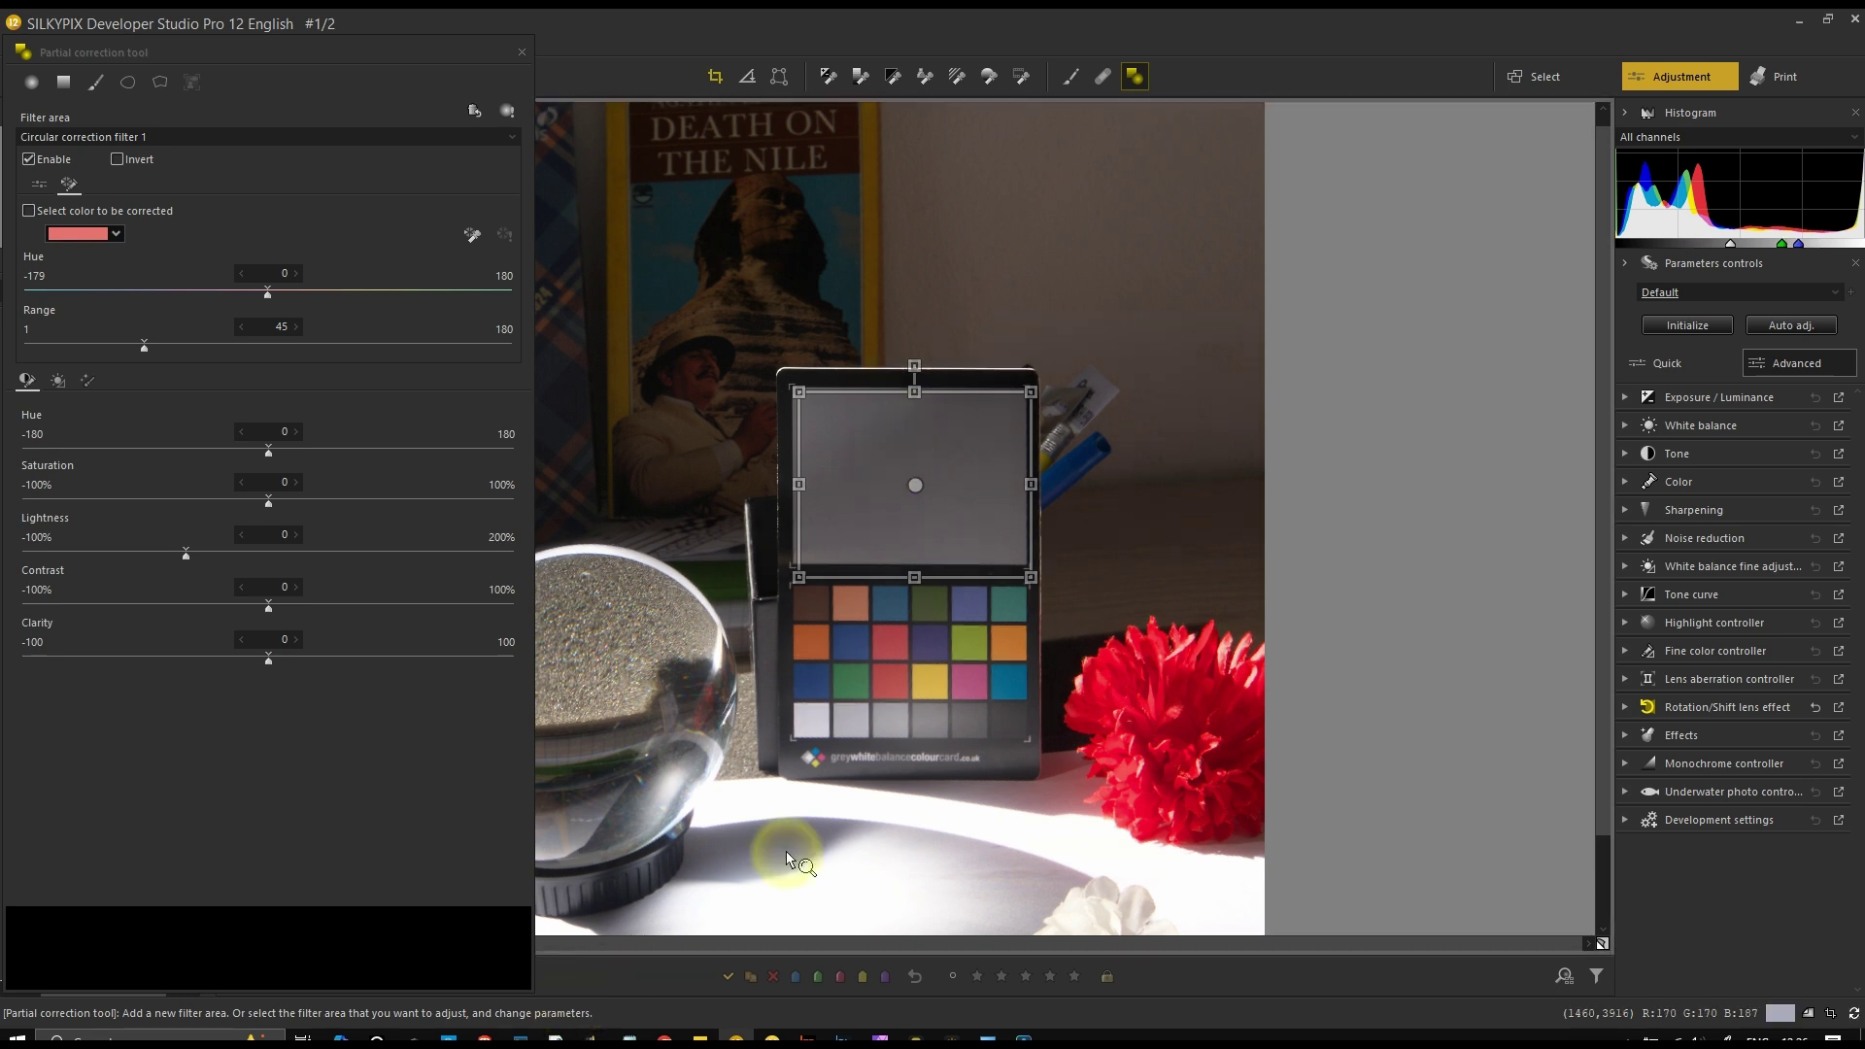
Move the Partial correction tool window clear of the photo and display the circular filter's area as a color overlay
drag(283, 46, 1556, 39)
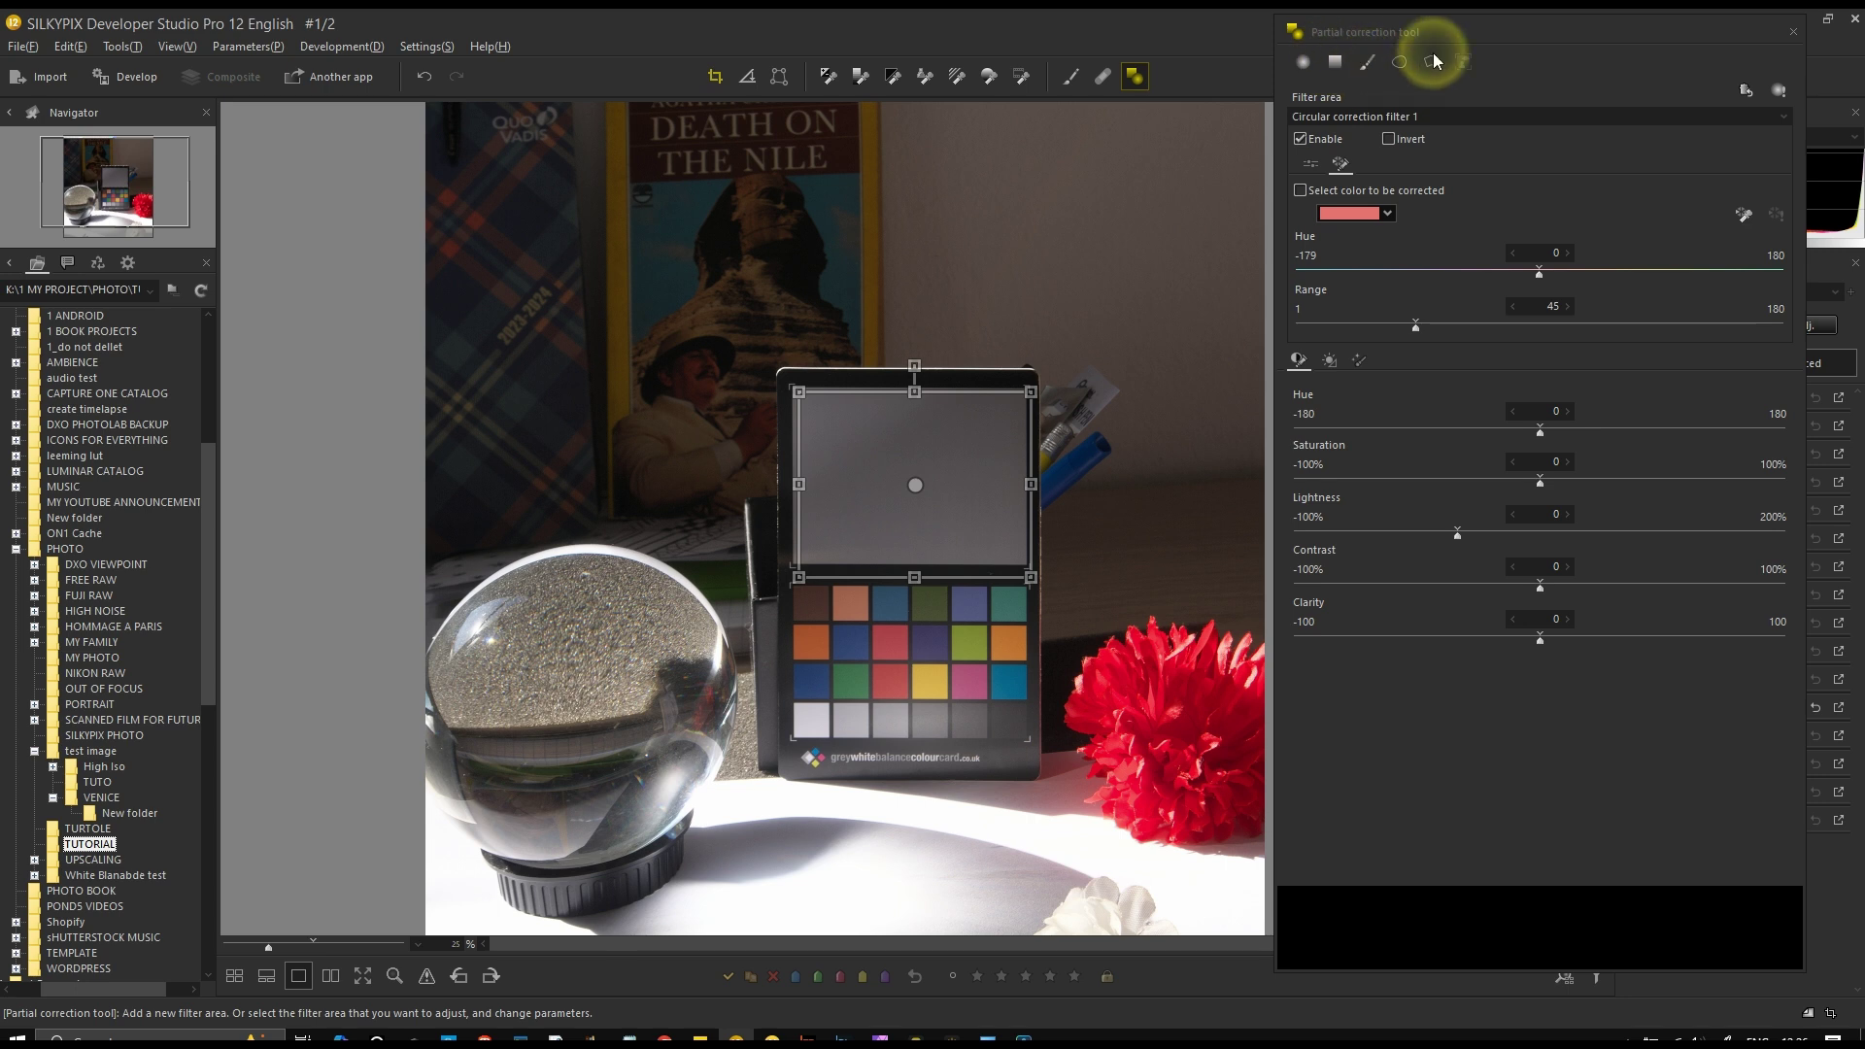
click(1778, 90)
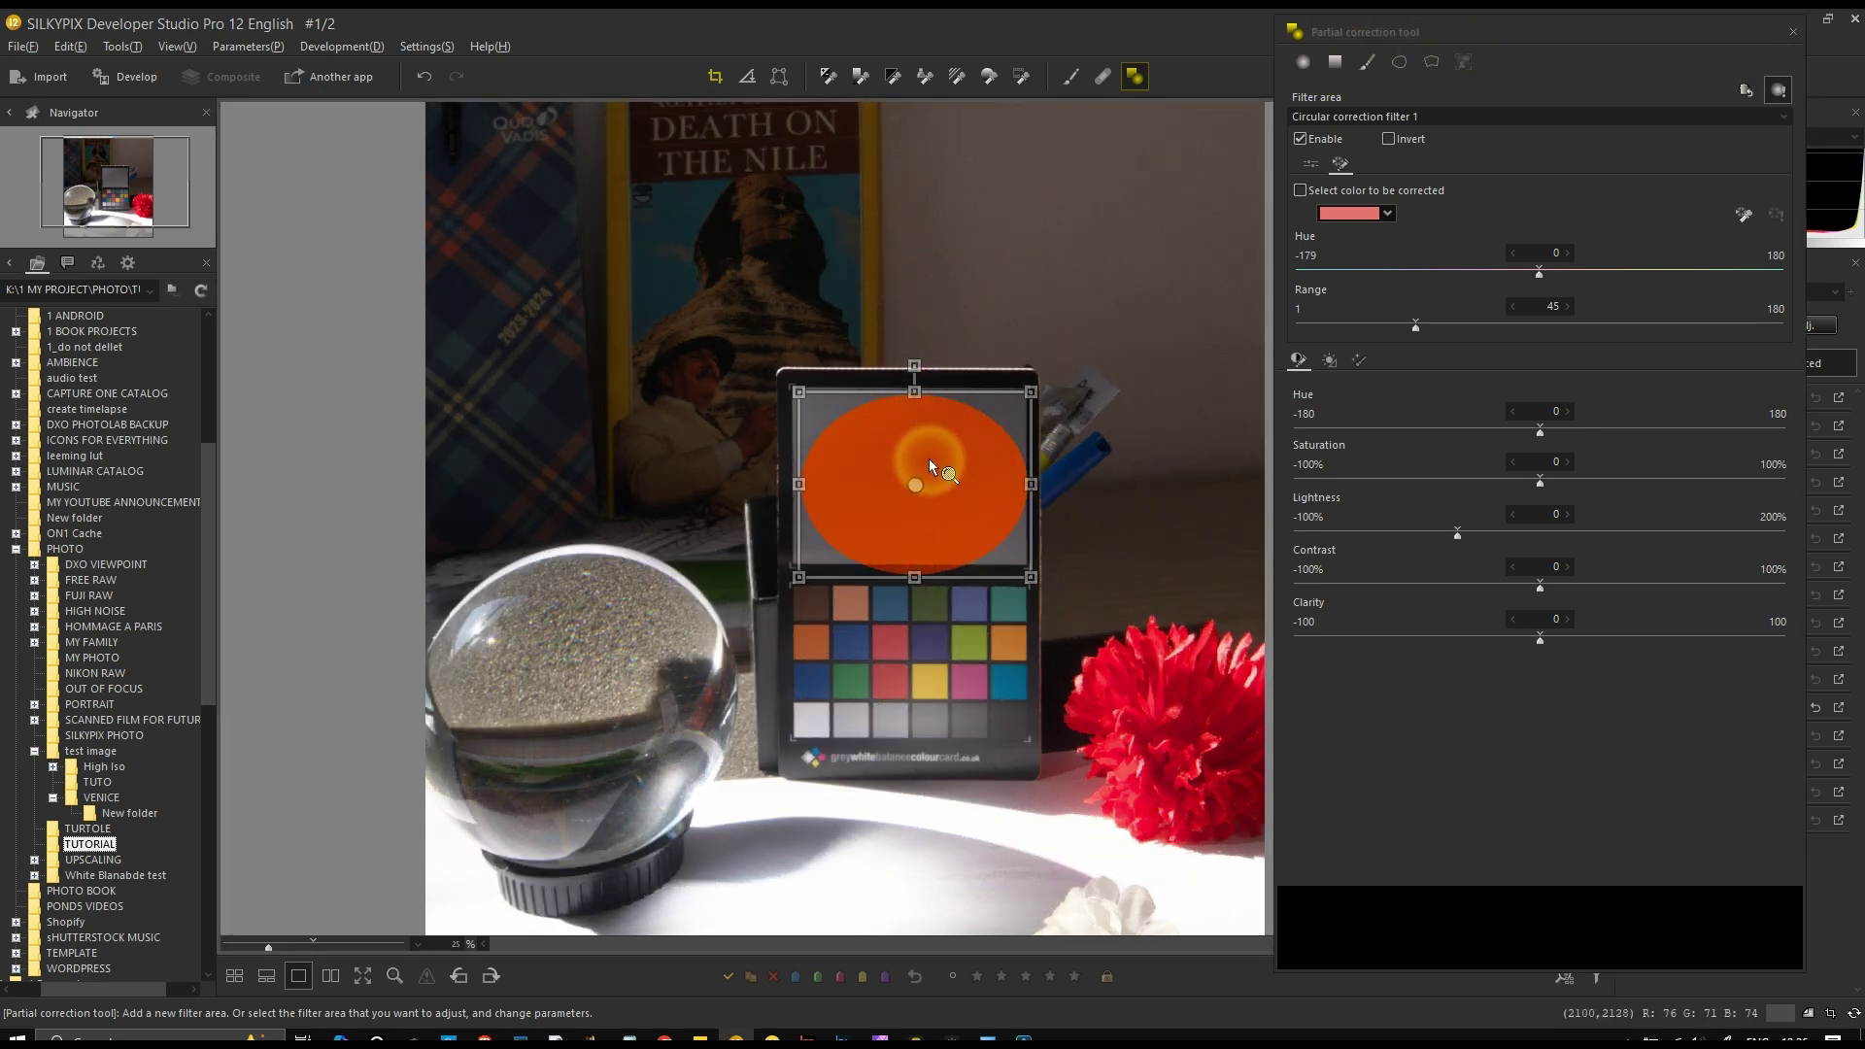
Move the circular correction filter from the card's gray panel down onto the color patches and nudge the tool window aside
scroll(913, 495, up, 3)
scroll(755, 767, down, 1)
scroll(755, 767, up, 1)
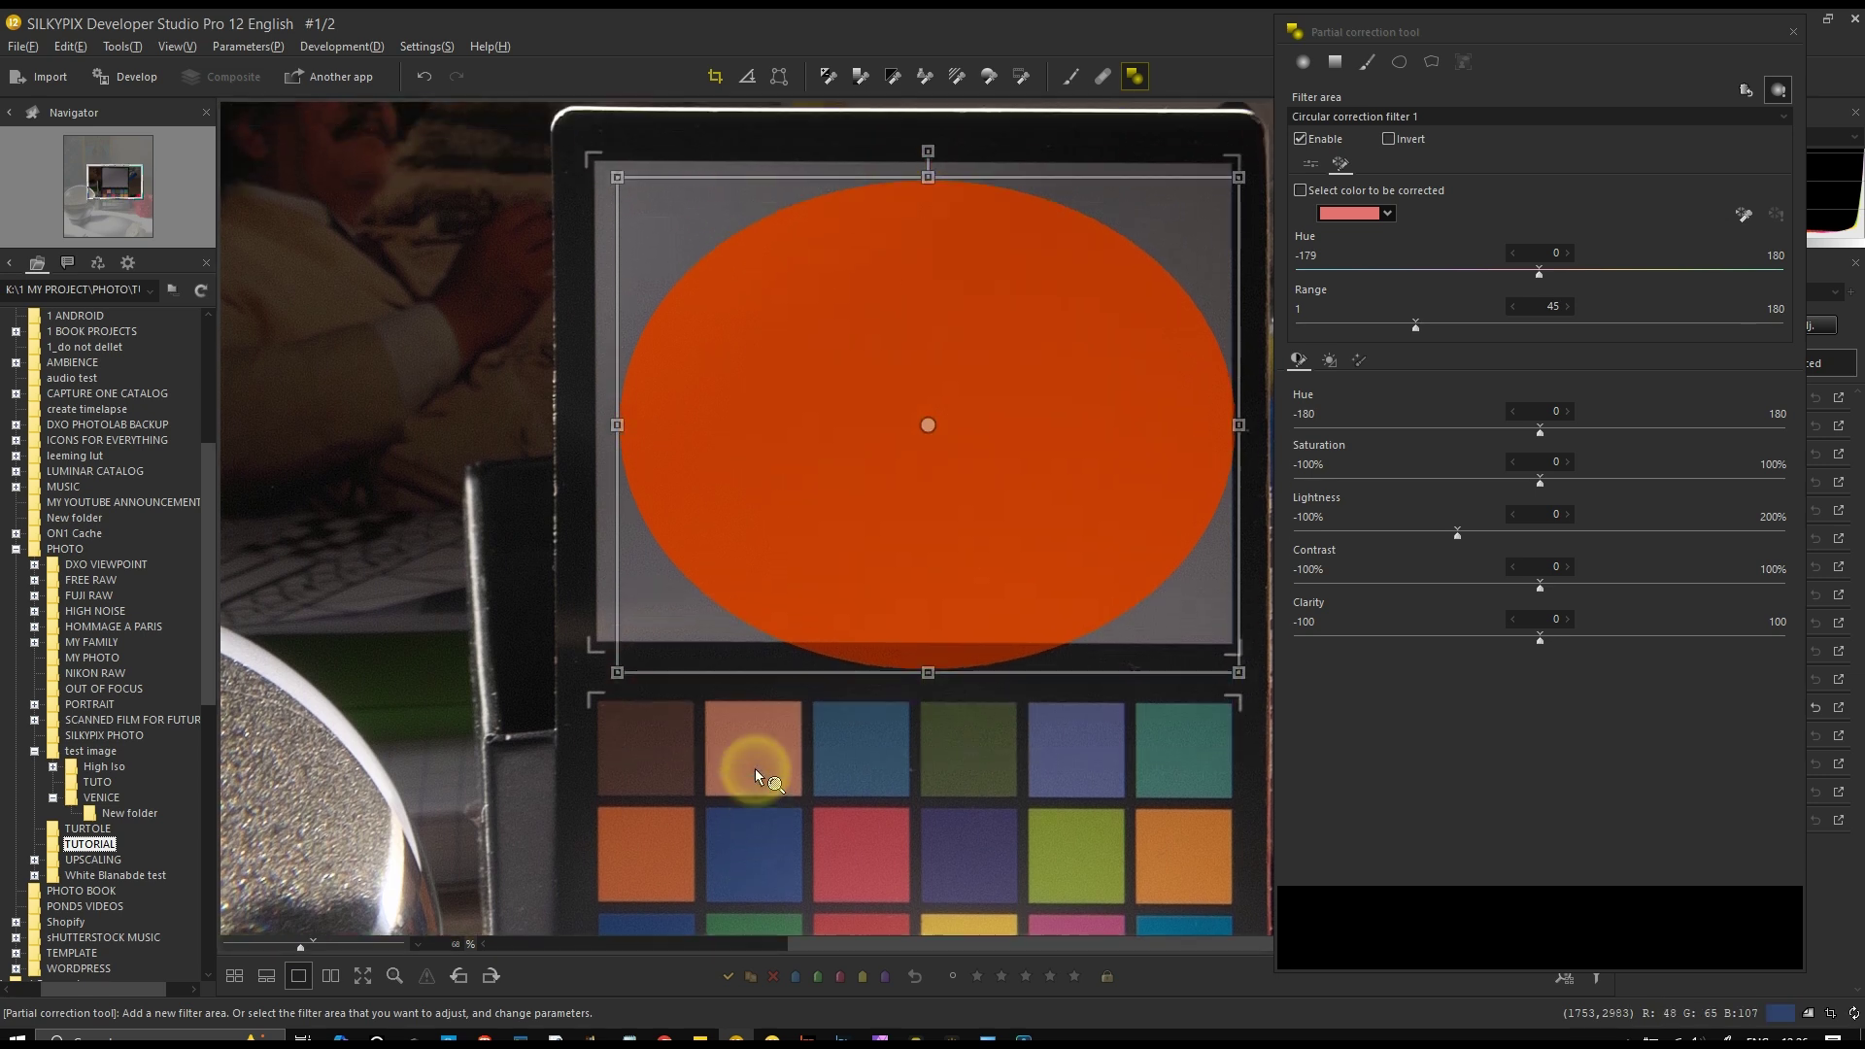
scroll(754, 767, down, 1)
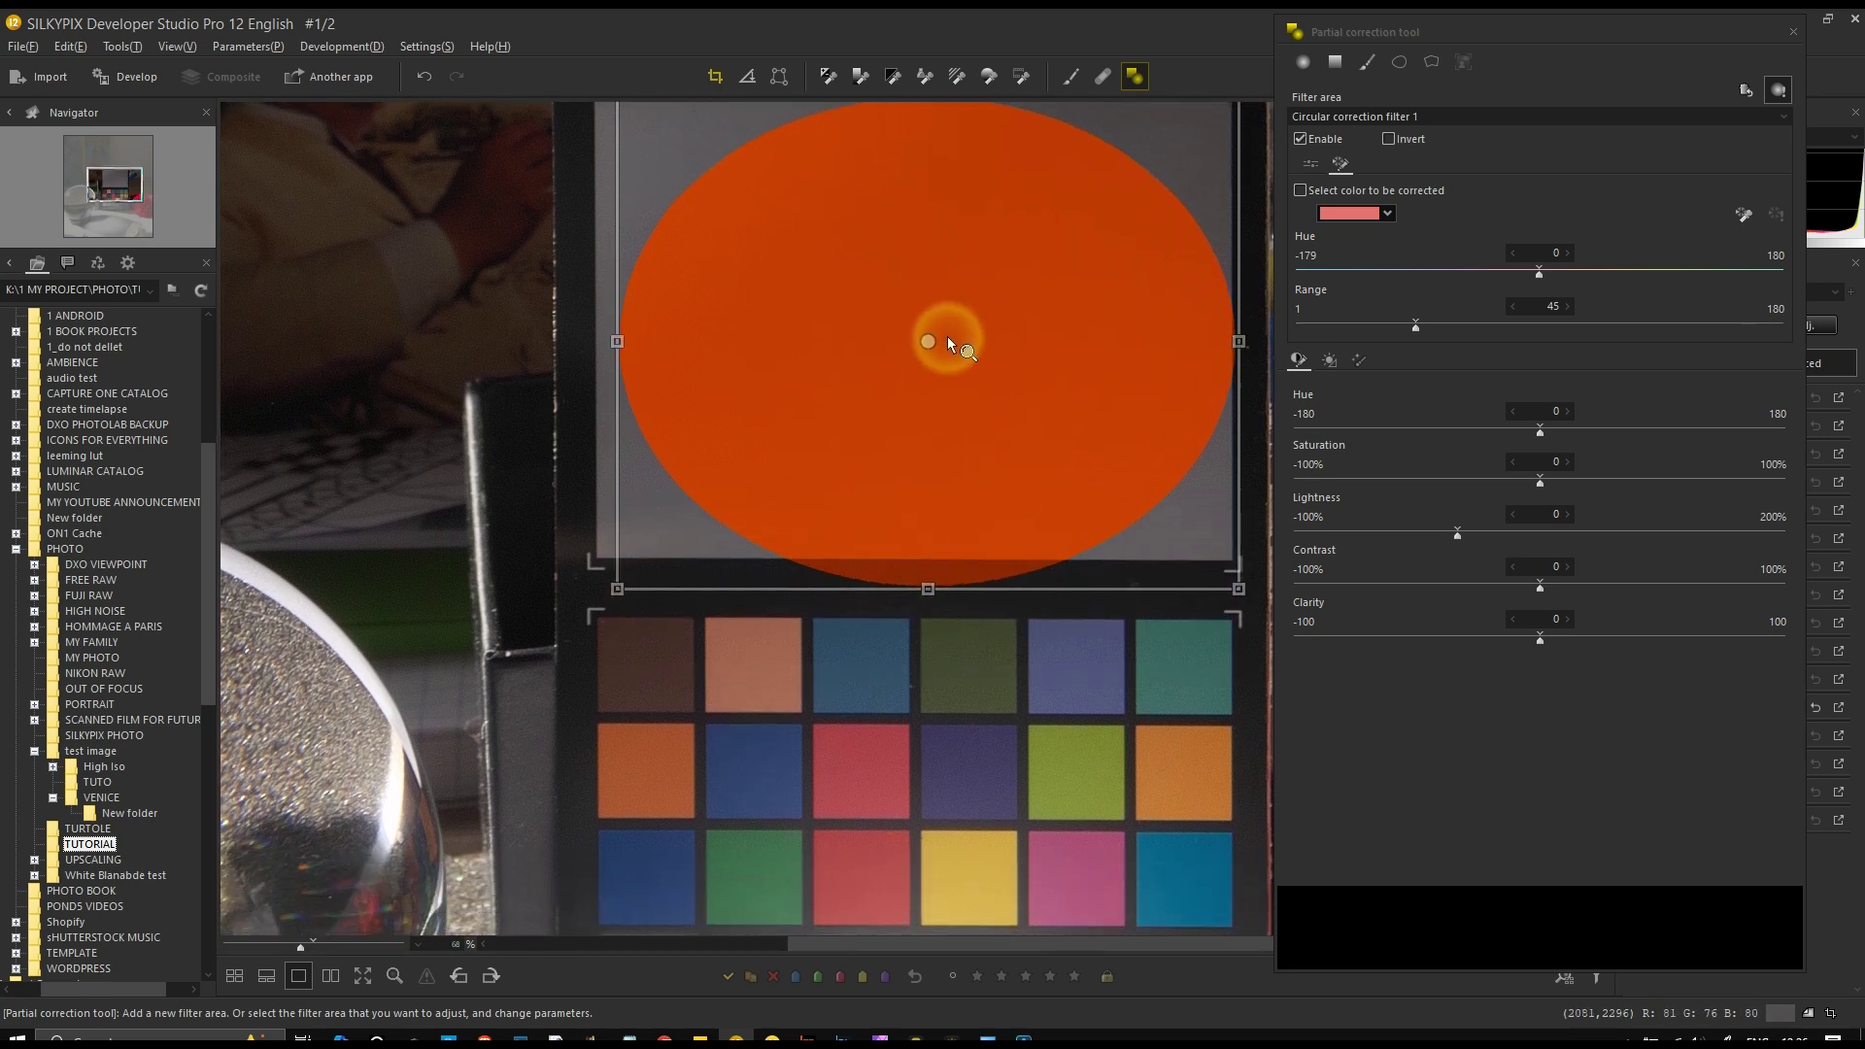
drag(922, 345, 901, 735)
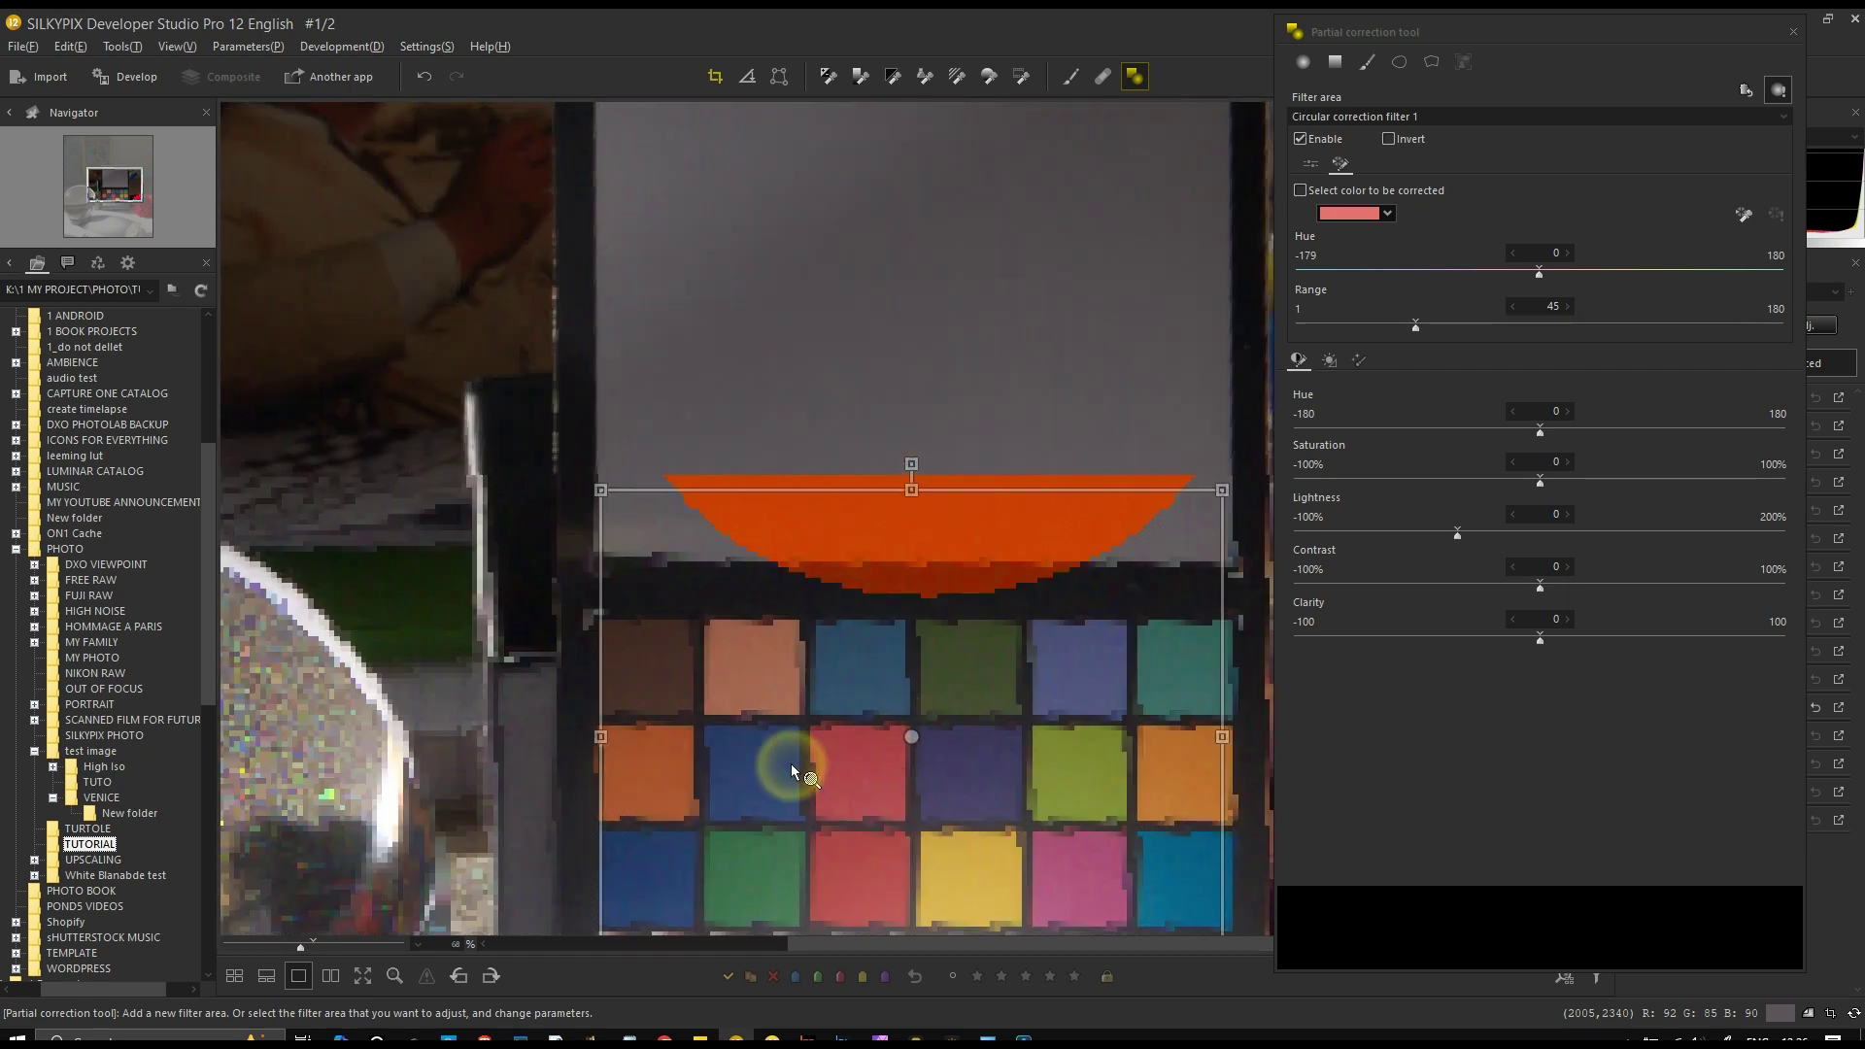
mouse_move(1577, 43)
mouse_down()
mouse_move(1529, 38)
mouse_move(1557, 38)
mouse_up()
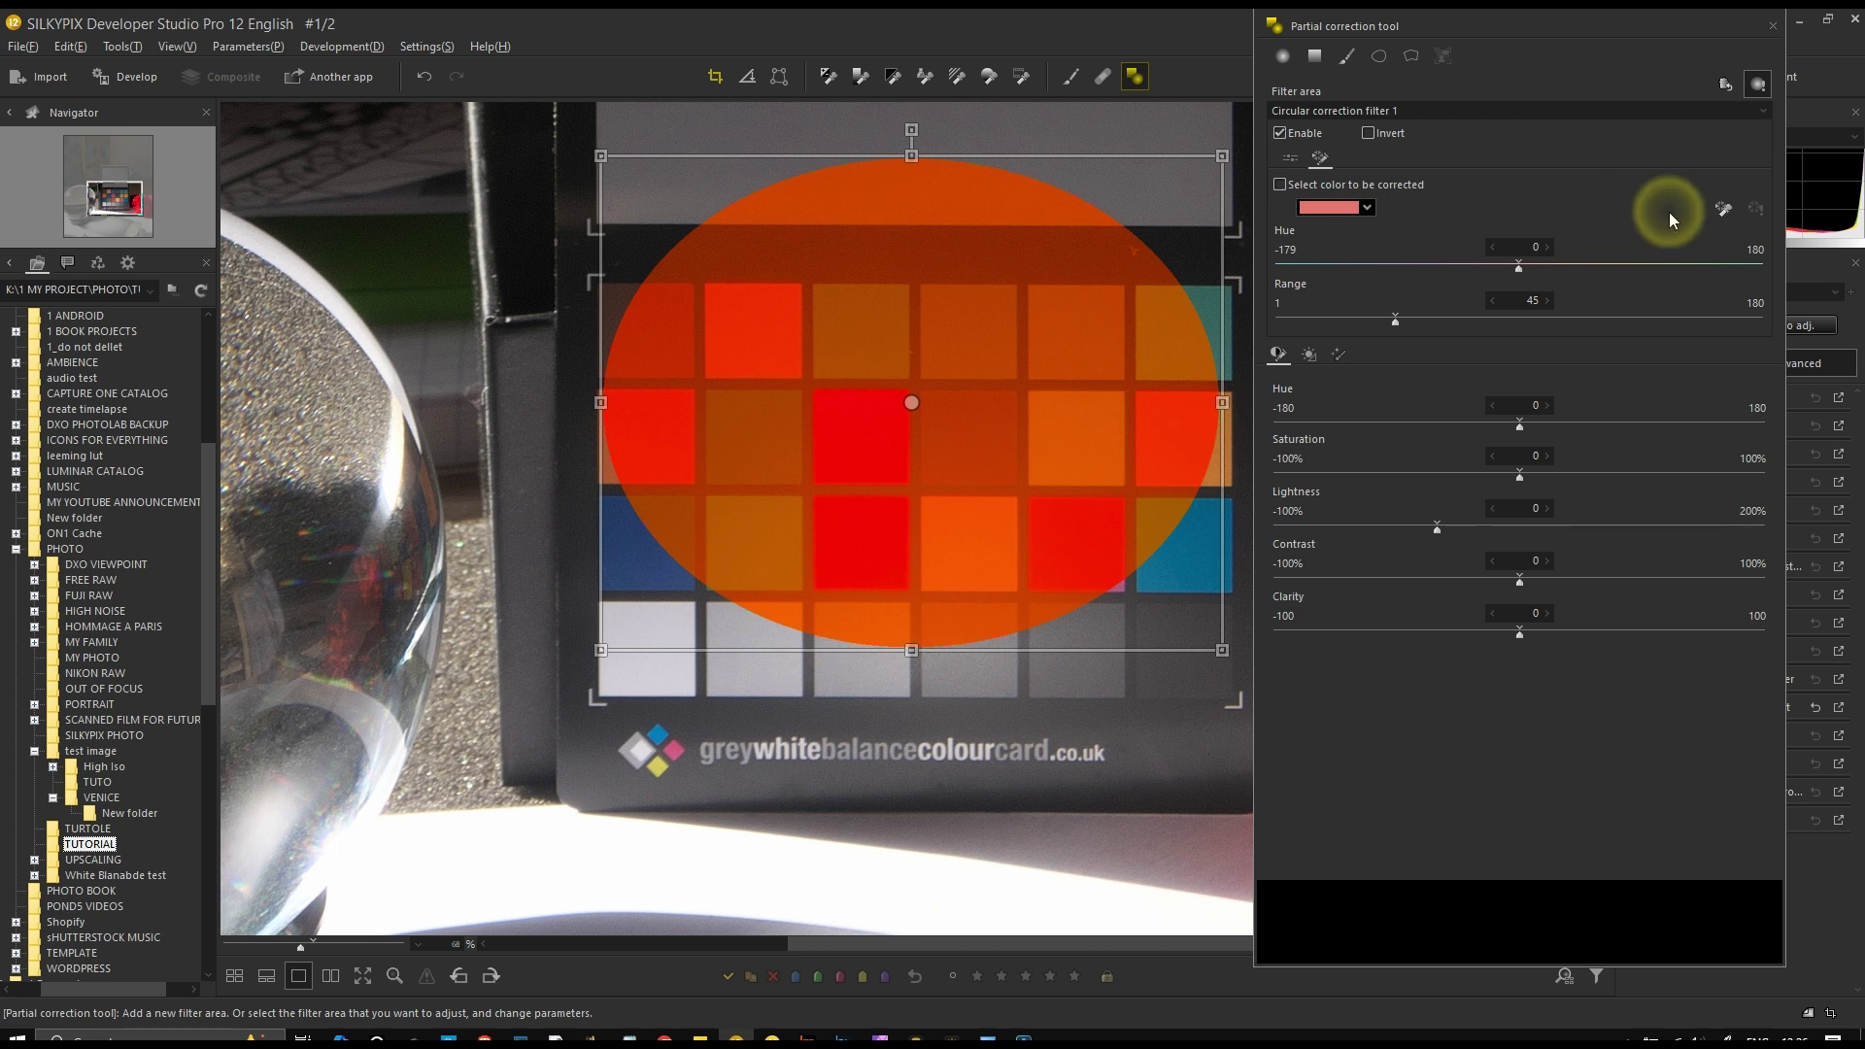
Try Feather values of 29 and 4 on the circular filter, and restore Feather to 50
click(1298, 162)
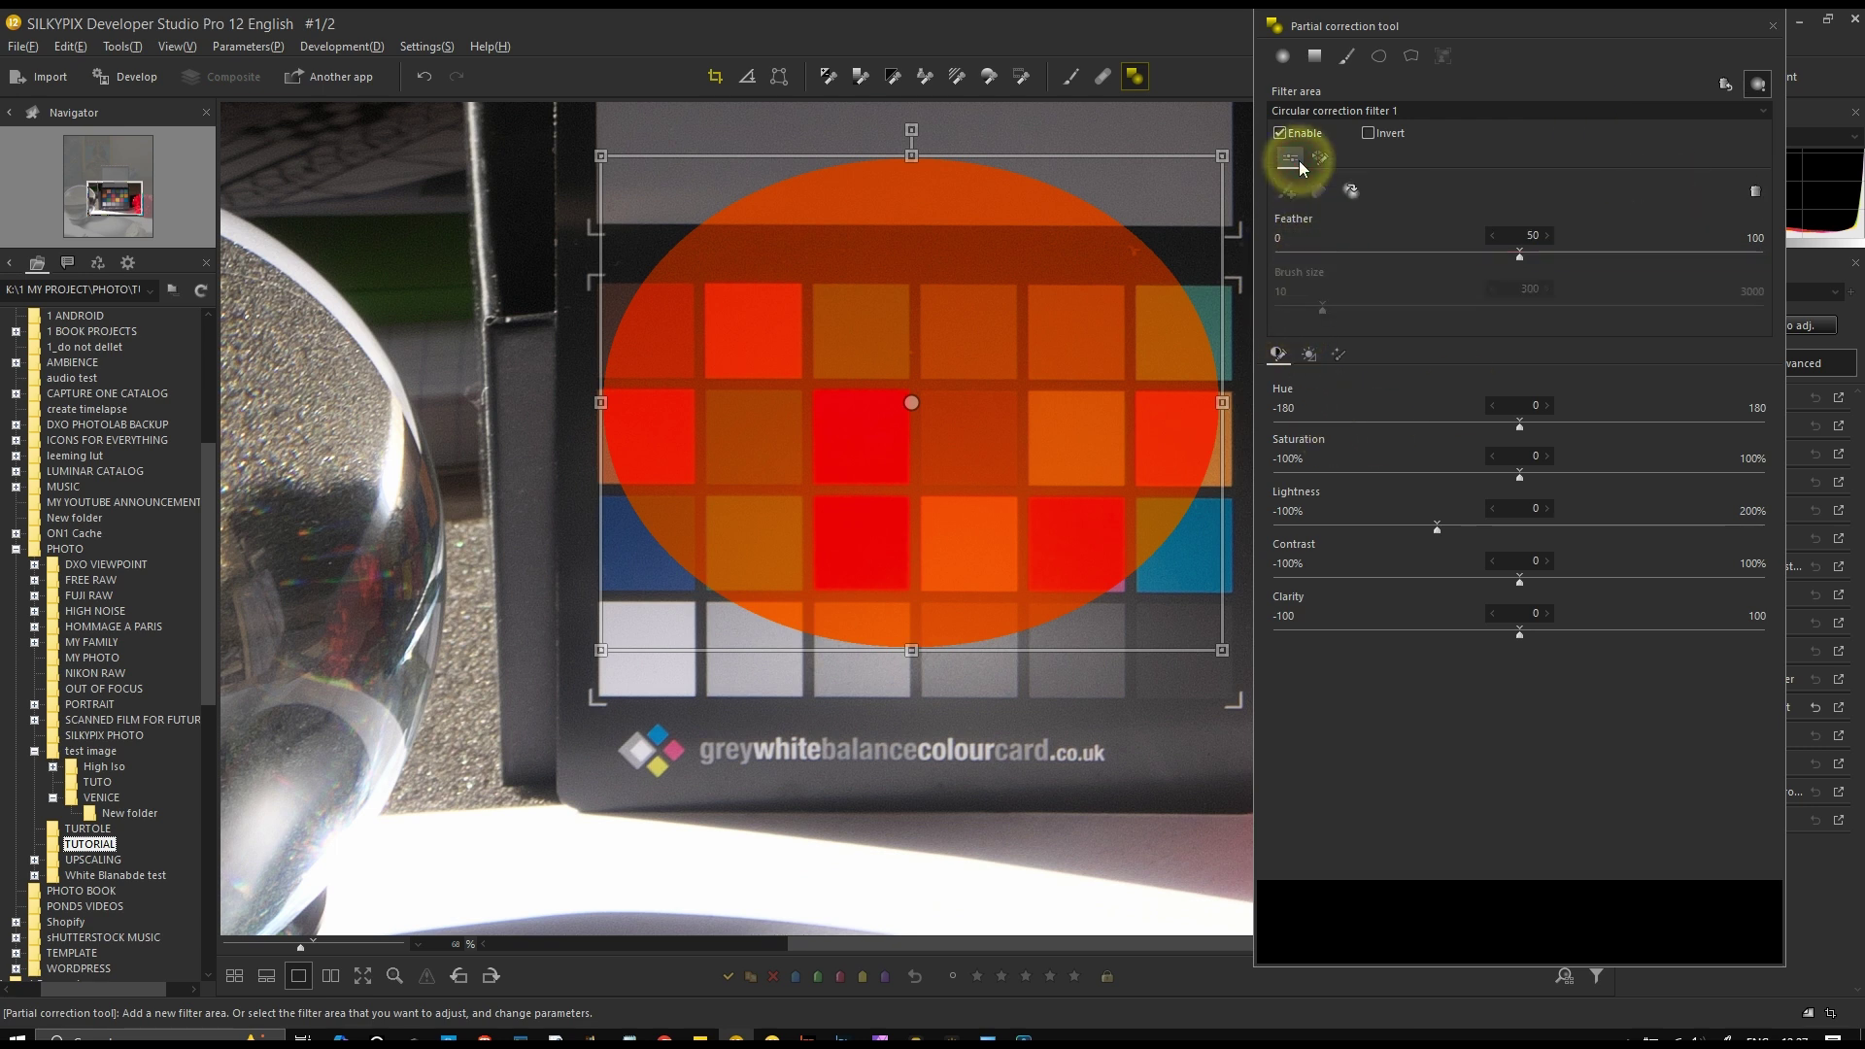
drag(1519, 253, 1627, 262)
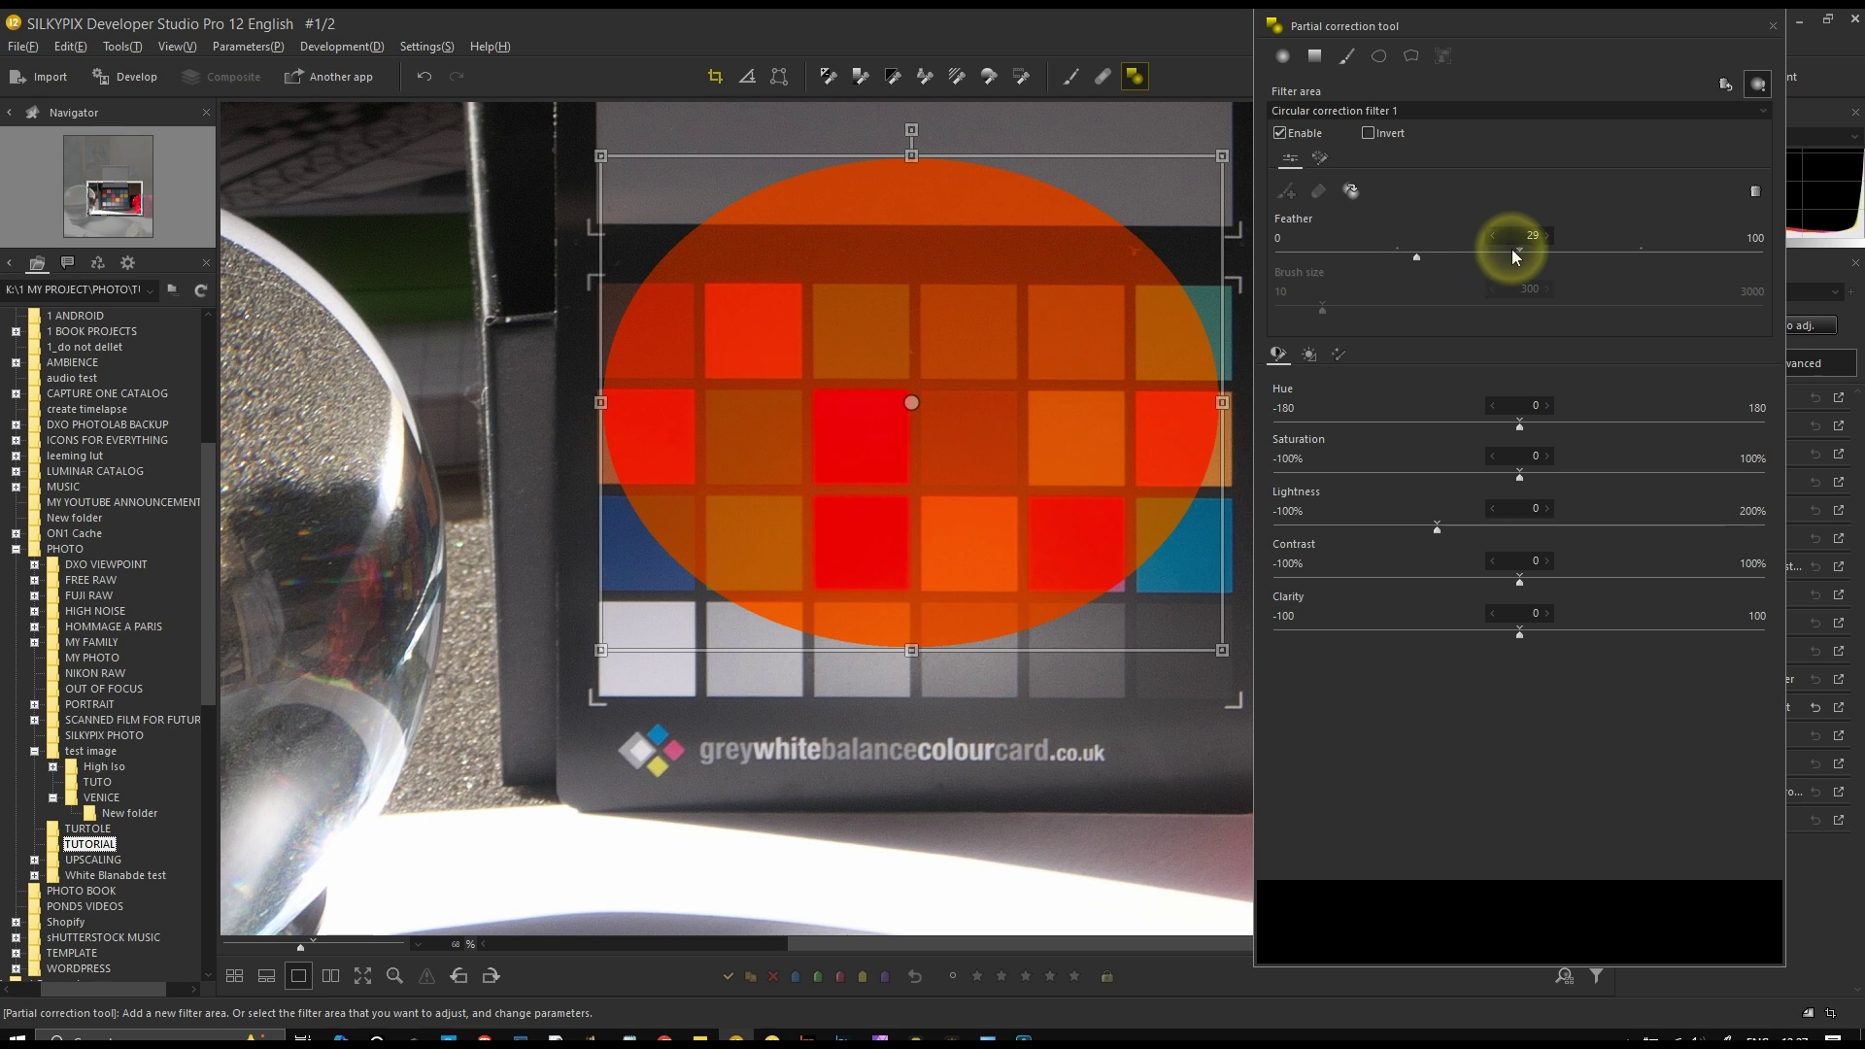
click(1295, 255)
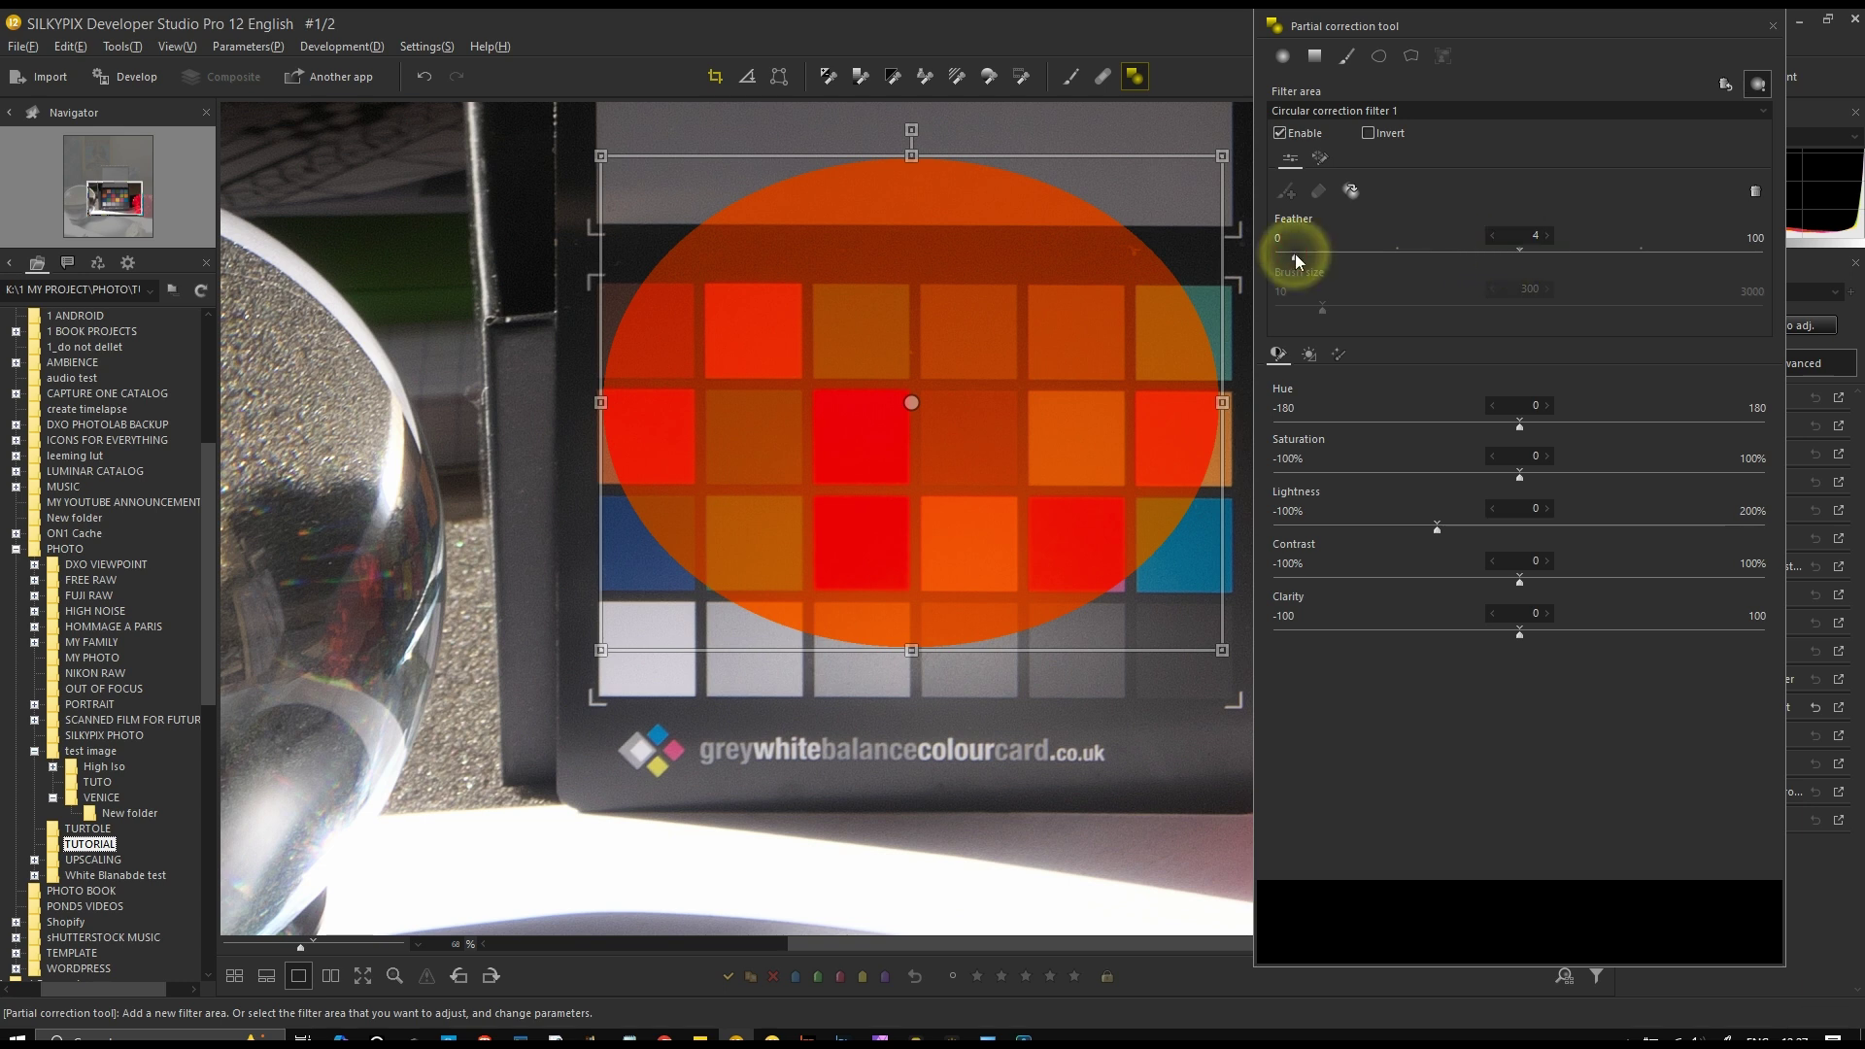
drag(1513, 252, 1519, 250)
click(1194, 381)
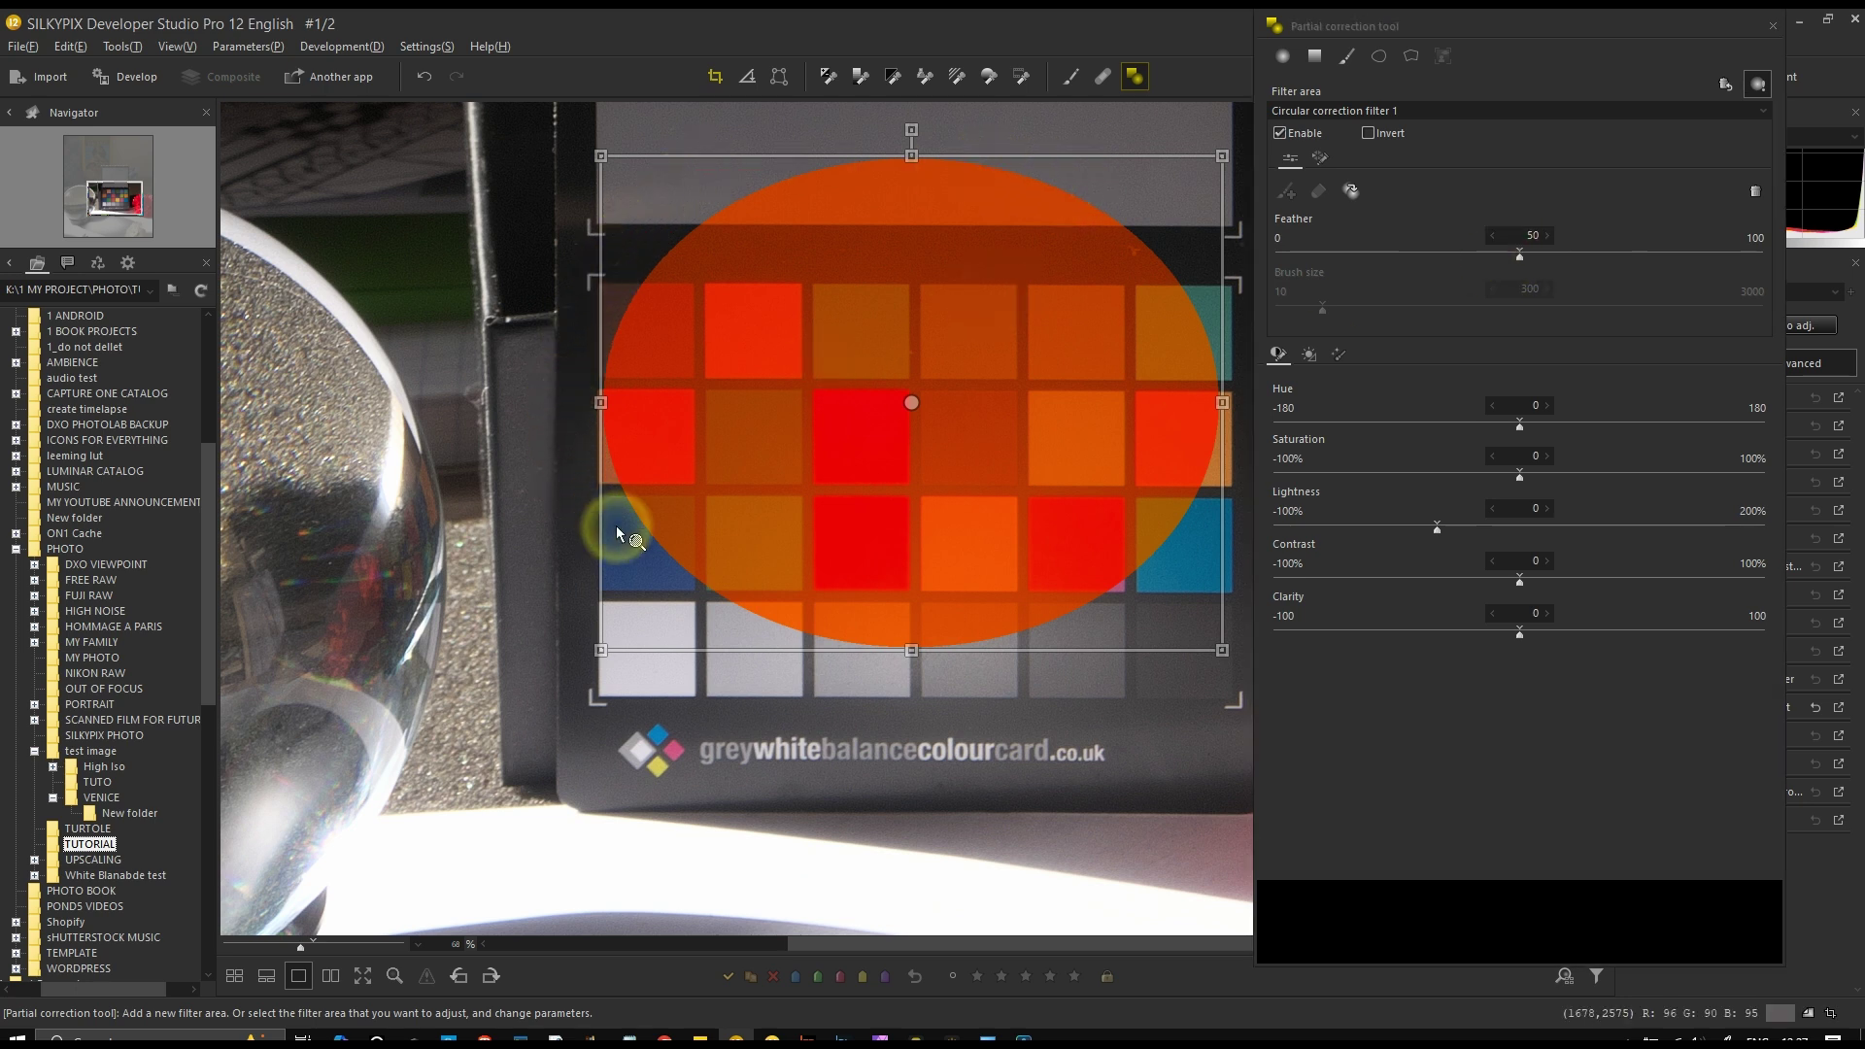
Extend the circular filter downward over the card's gray patch row, bring up its color selection settings and hide the area overlay
drag(909, 647, 884, 702)
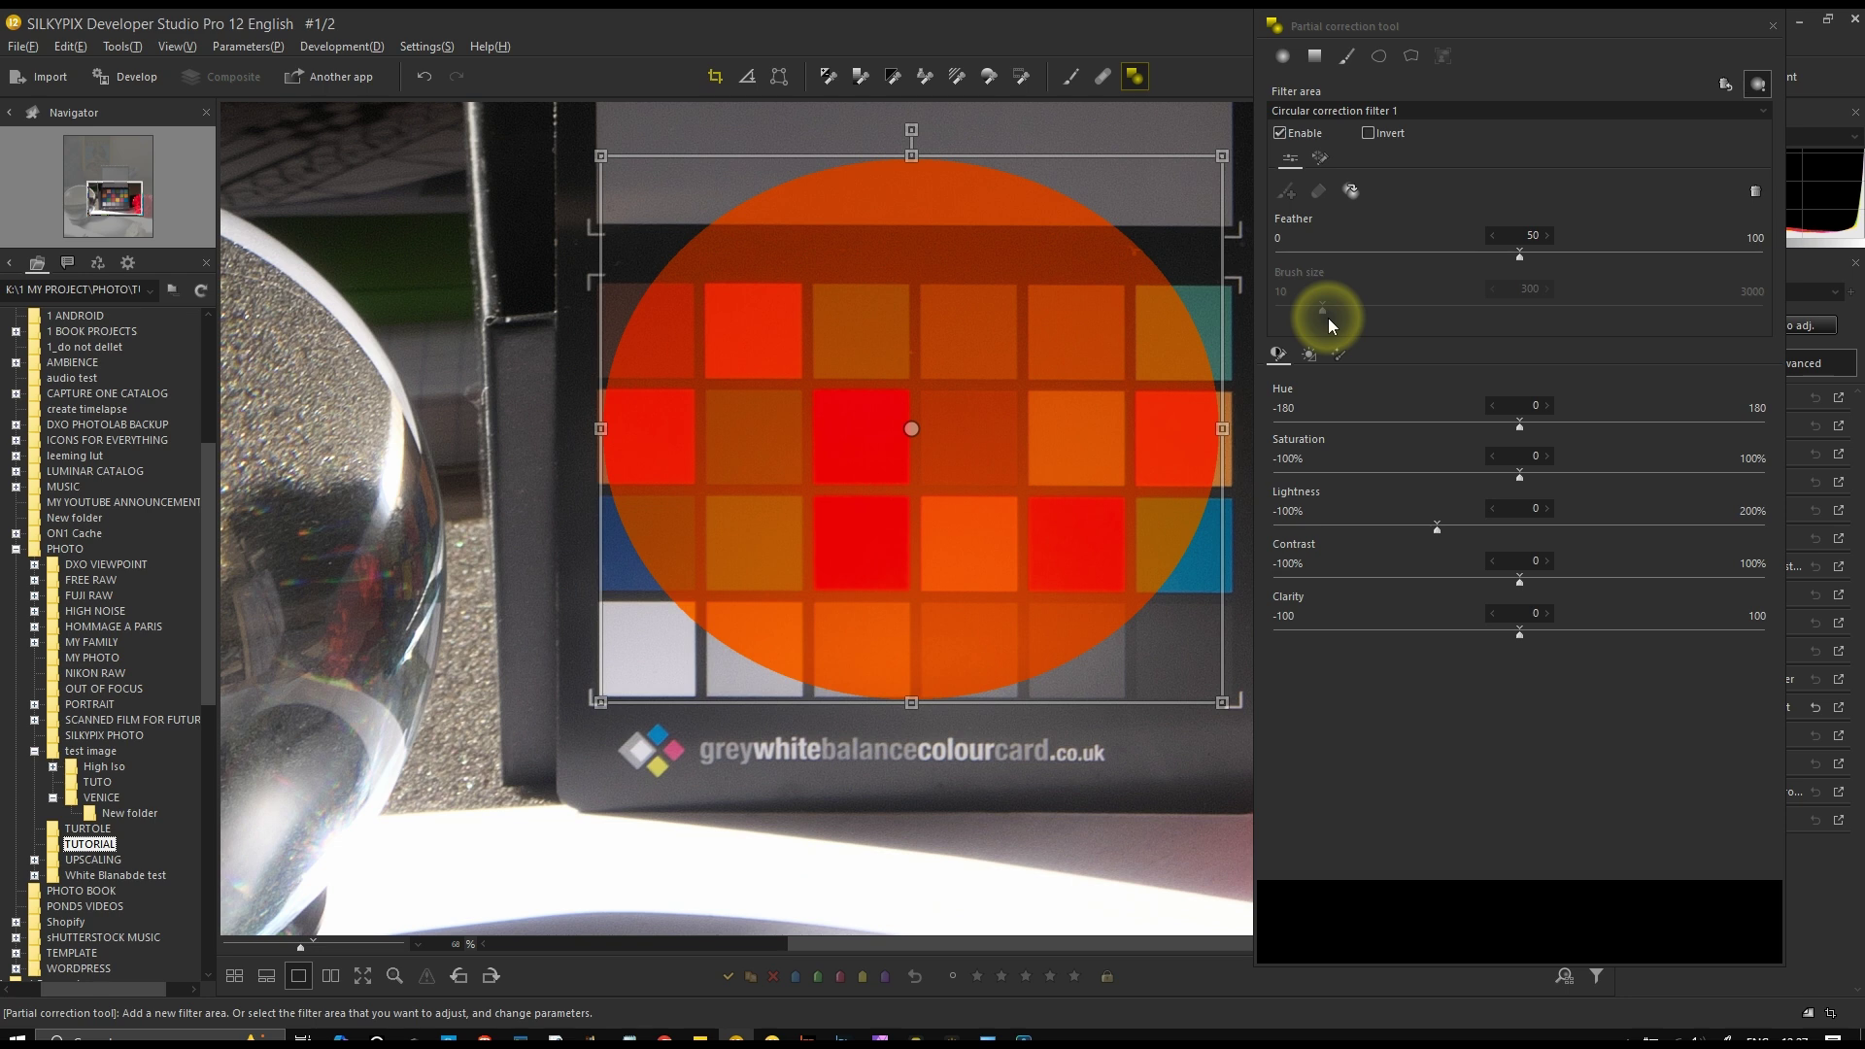
click(1323, 163)
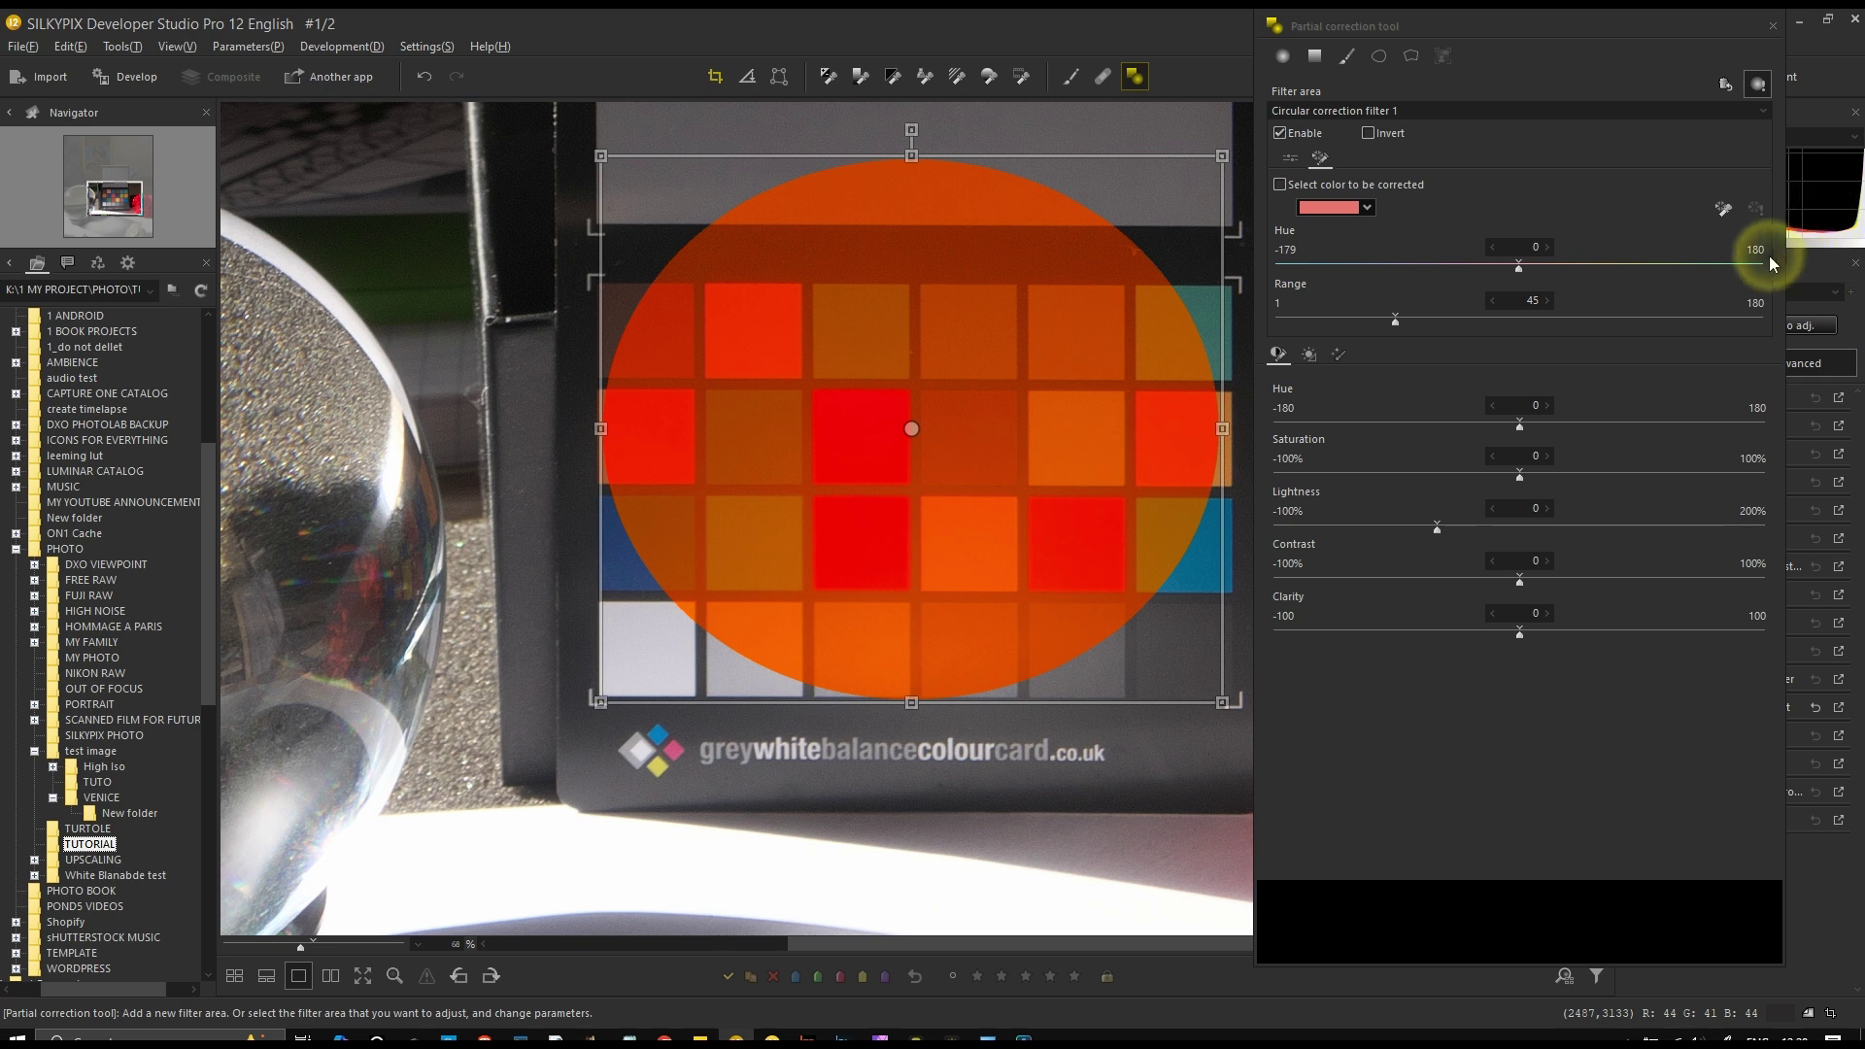
click(1758, 83)
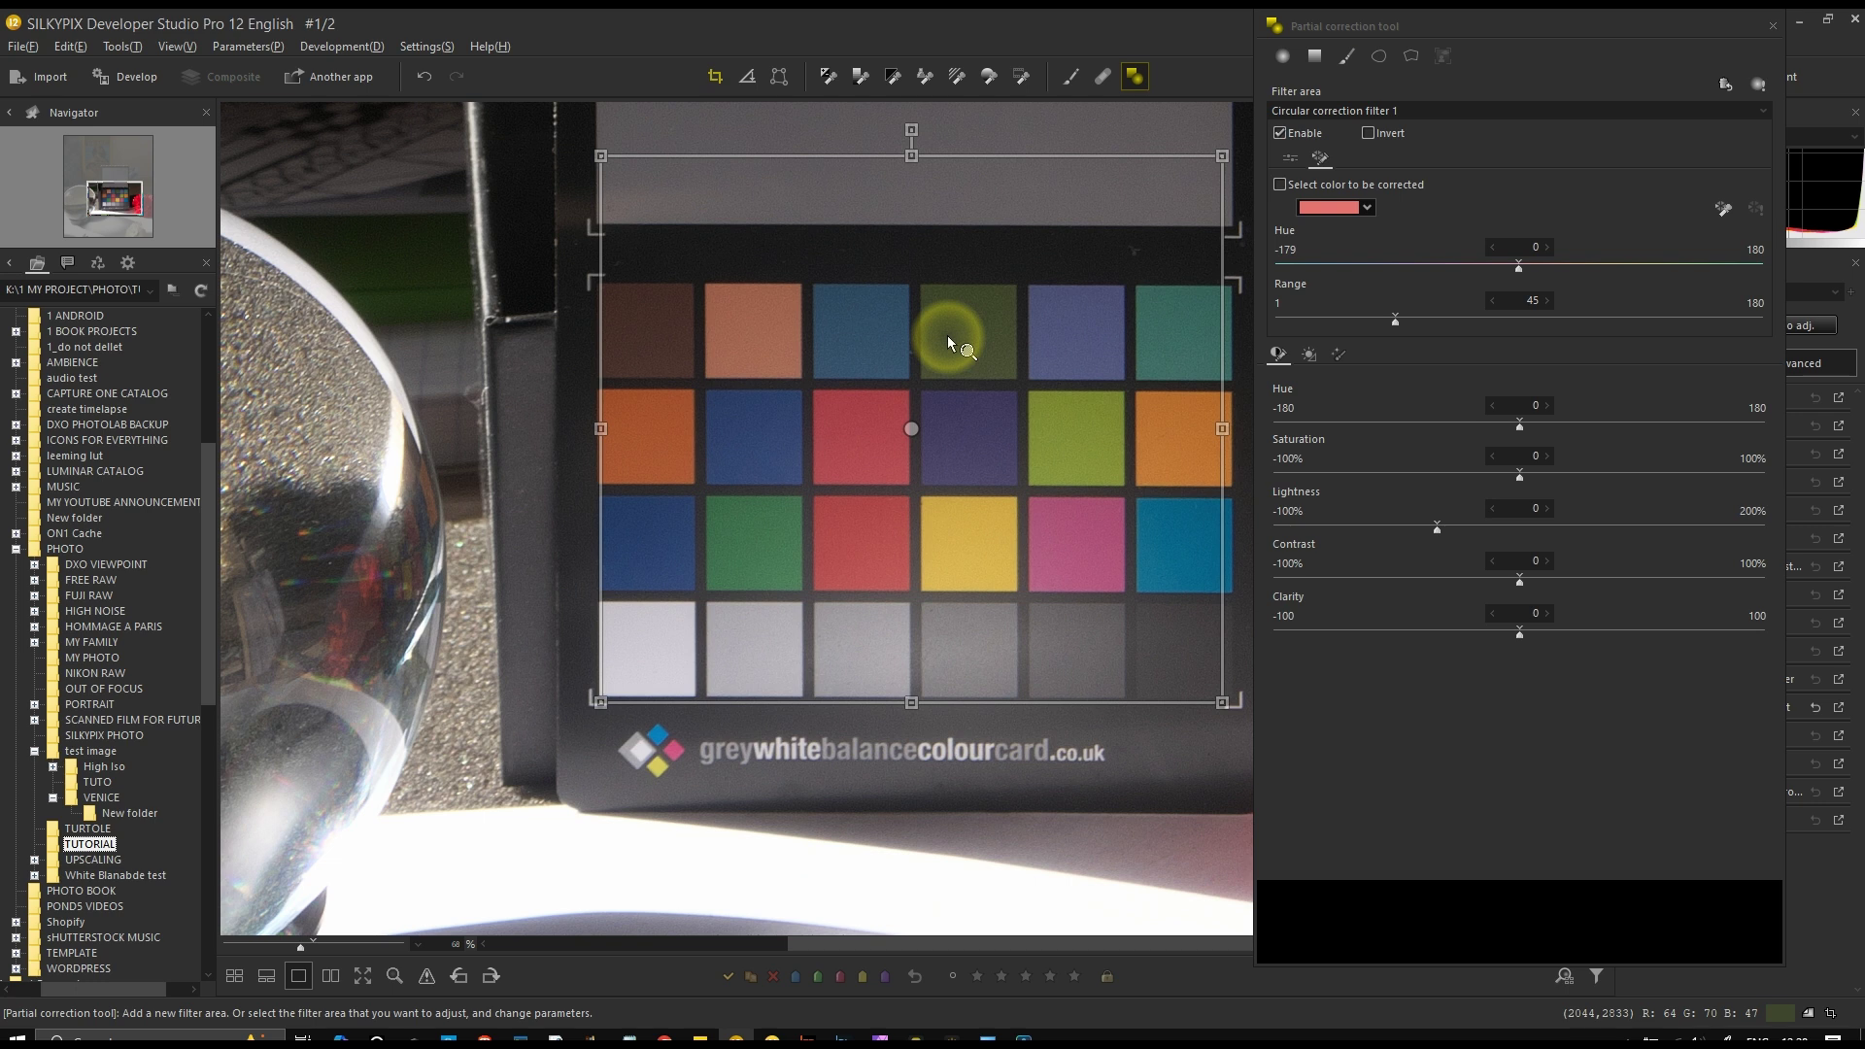
Sample the card's green patch as the color to be corrected and look through the preset color list without changing it
click(1723, 211)
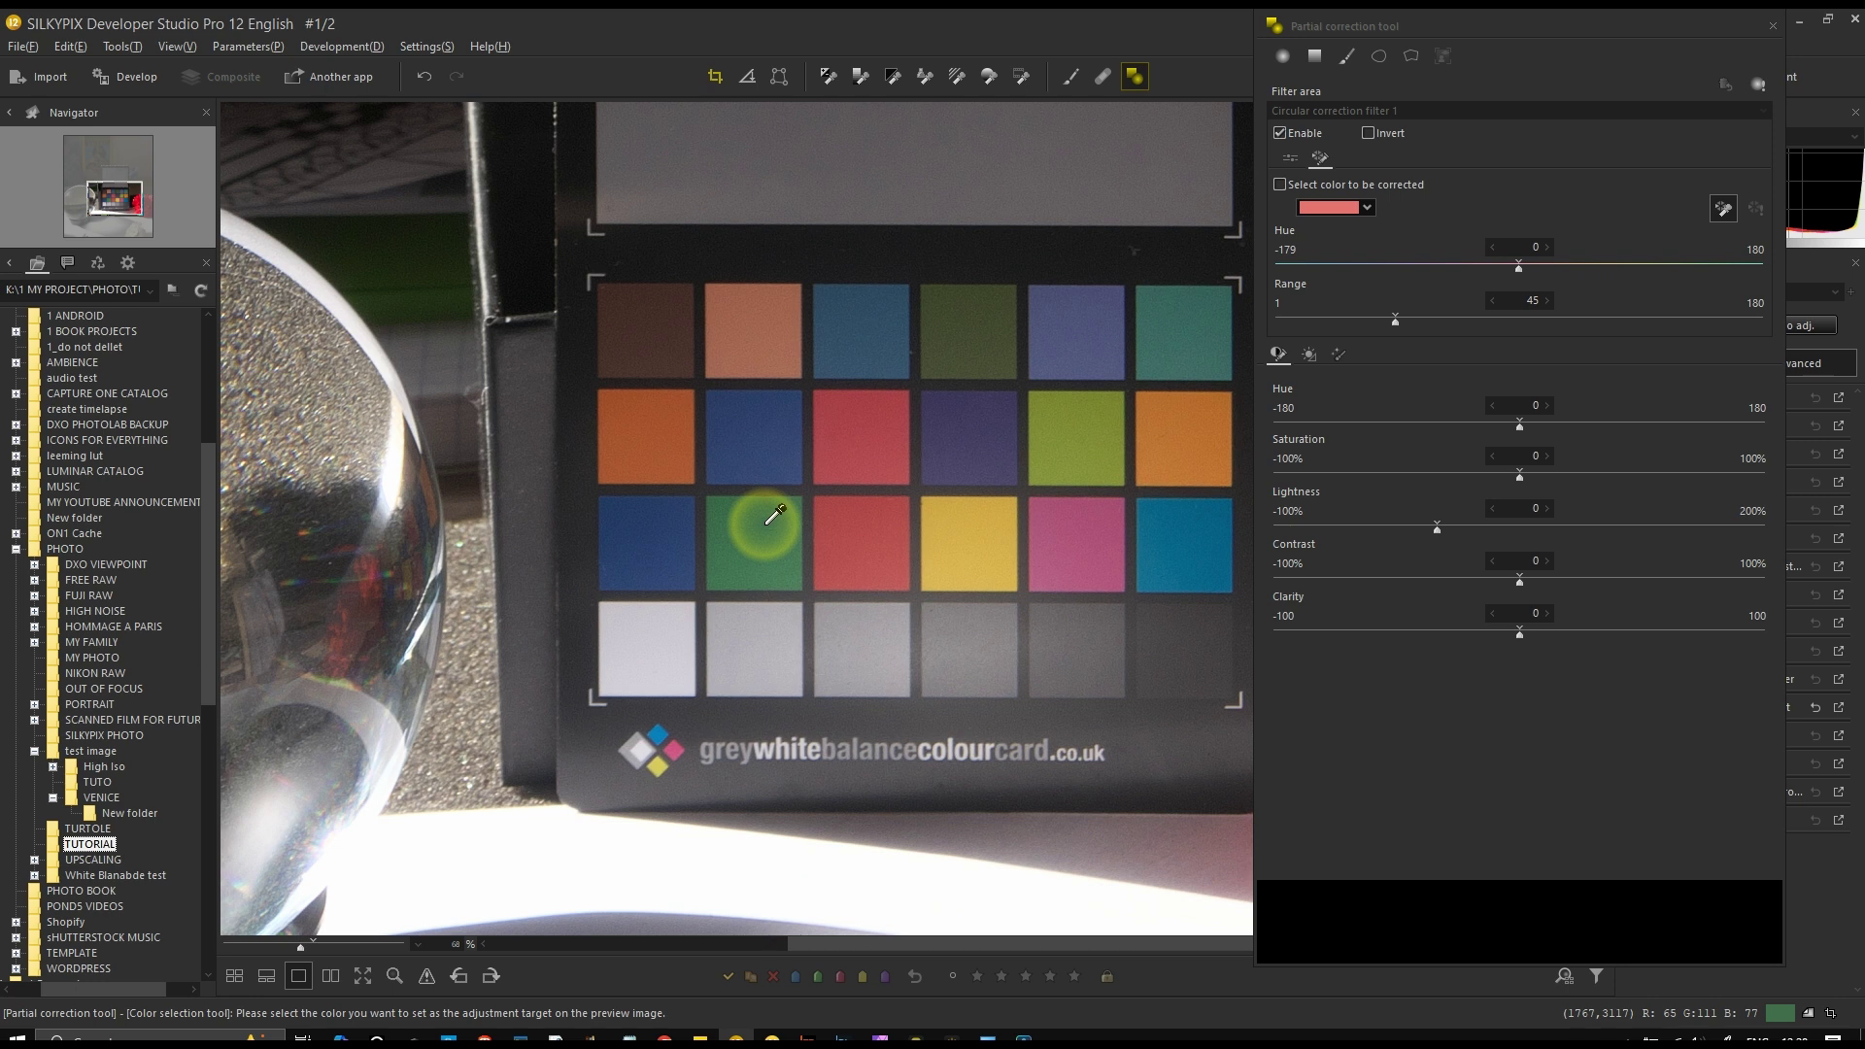
click(763, 523)
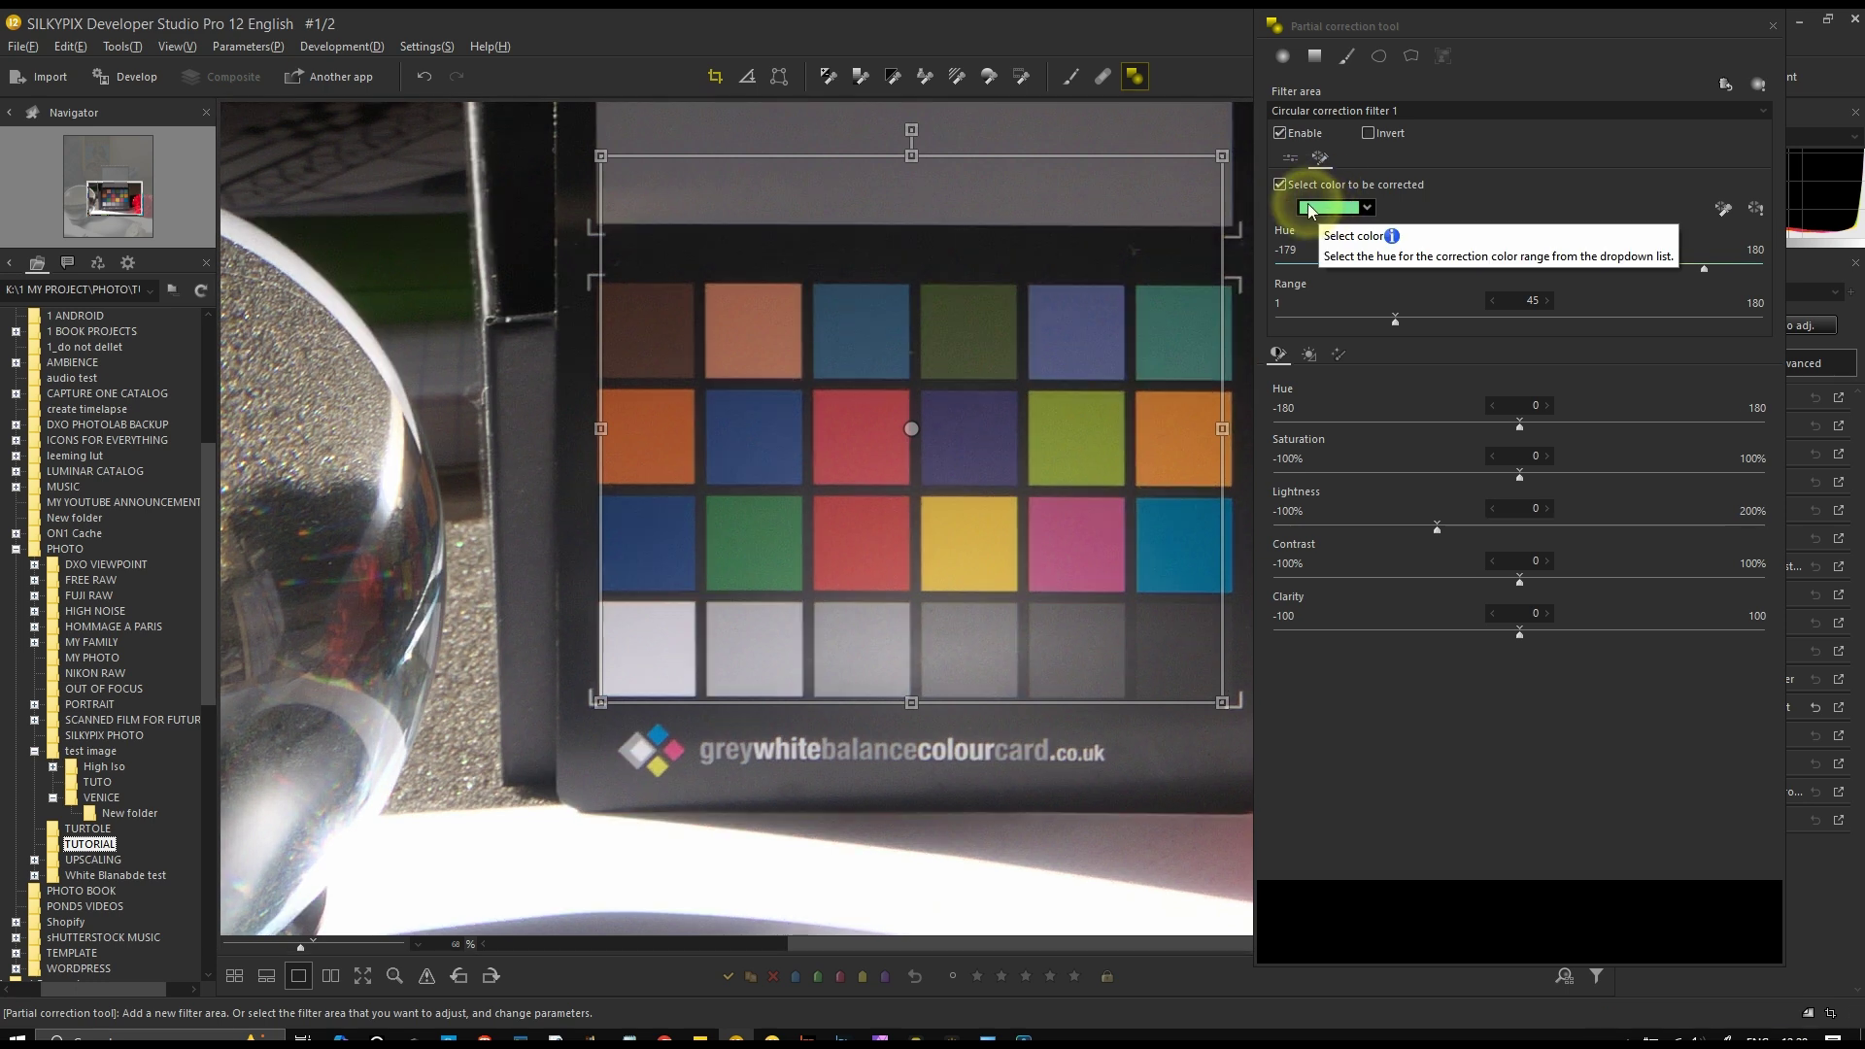
click(1367, 209)
click(1367, 206)
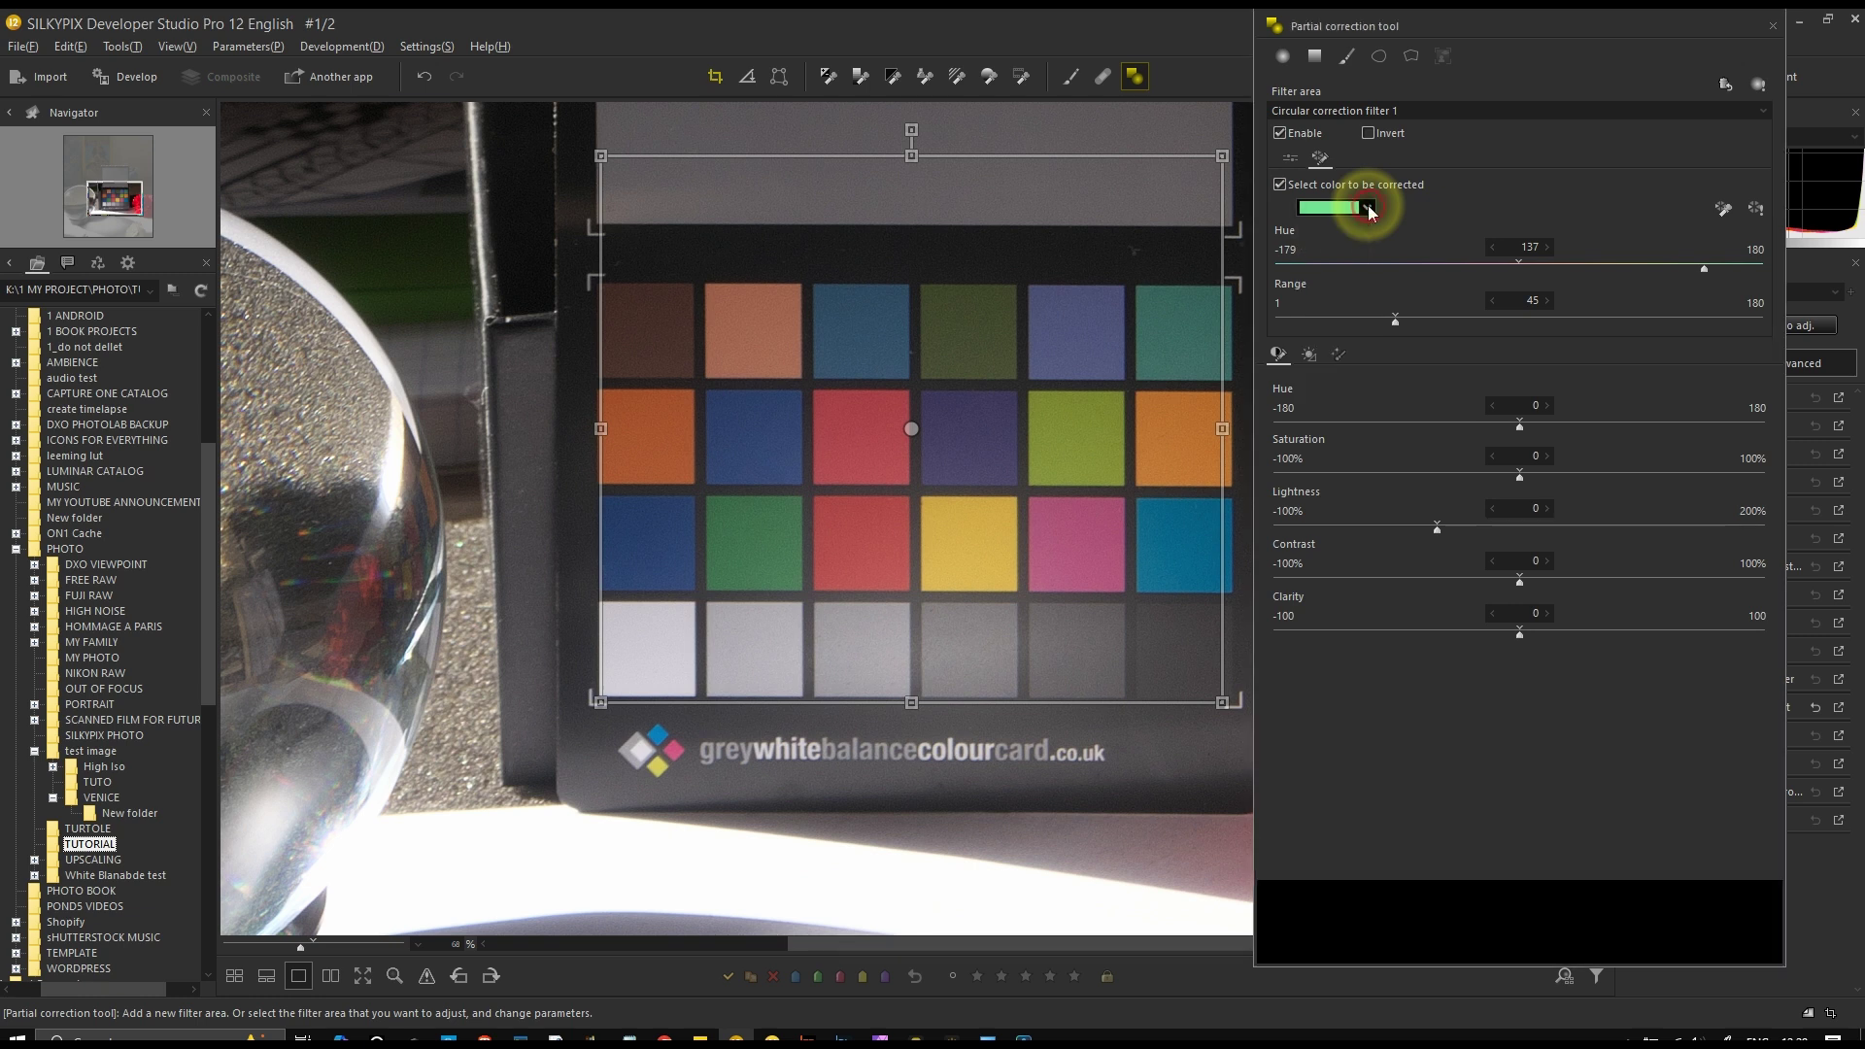
click(1367, 207)
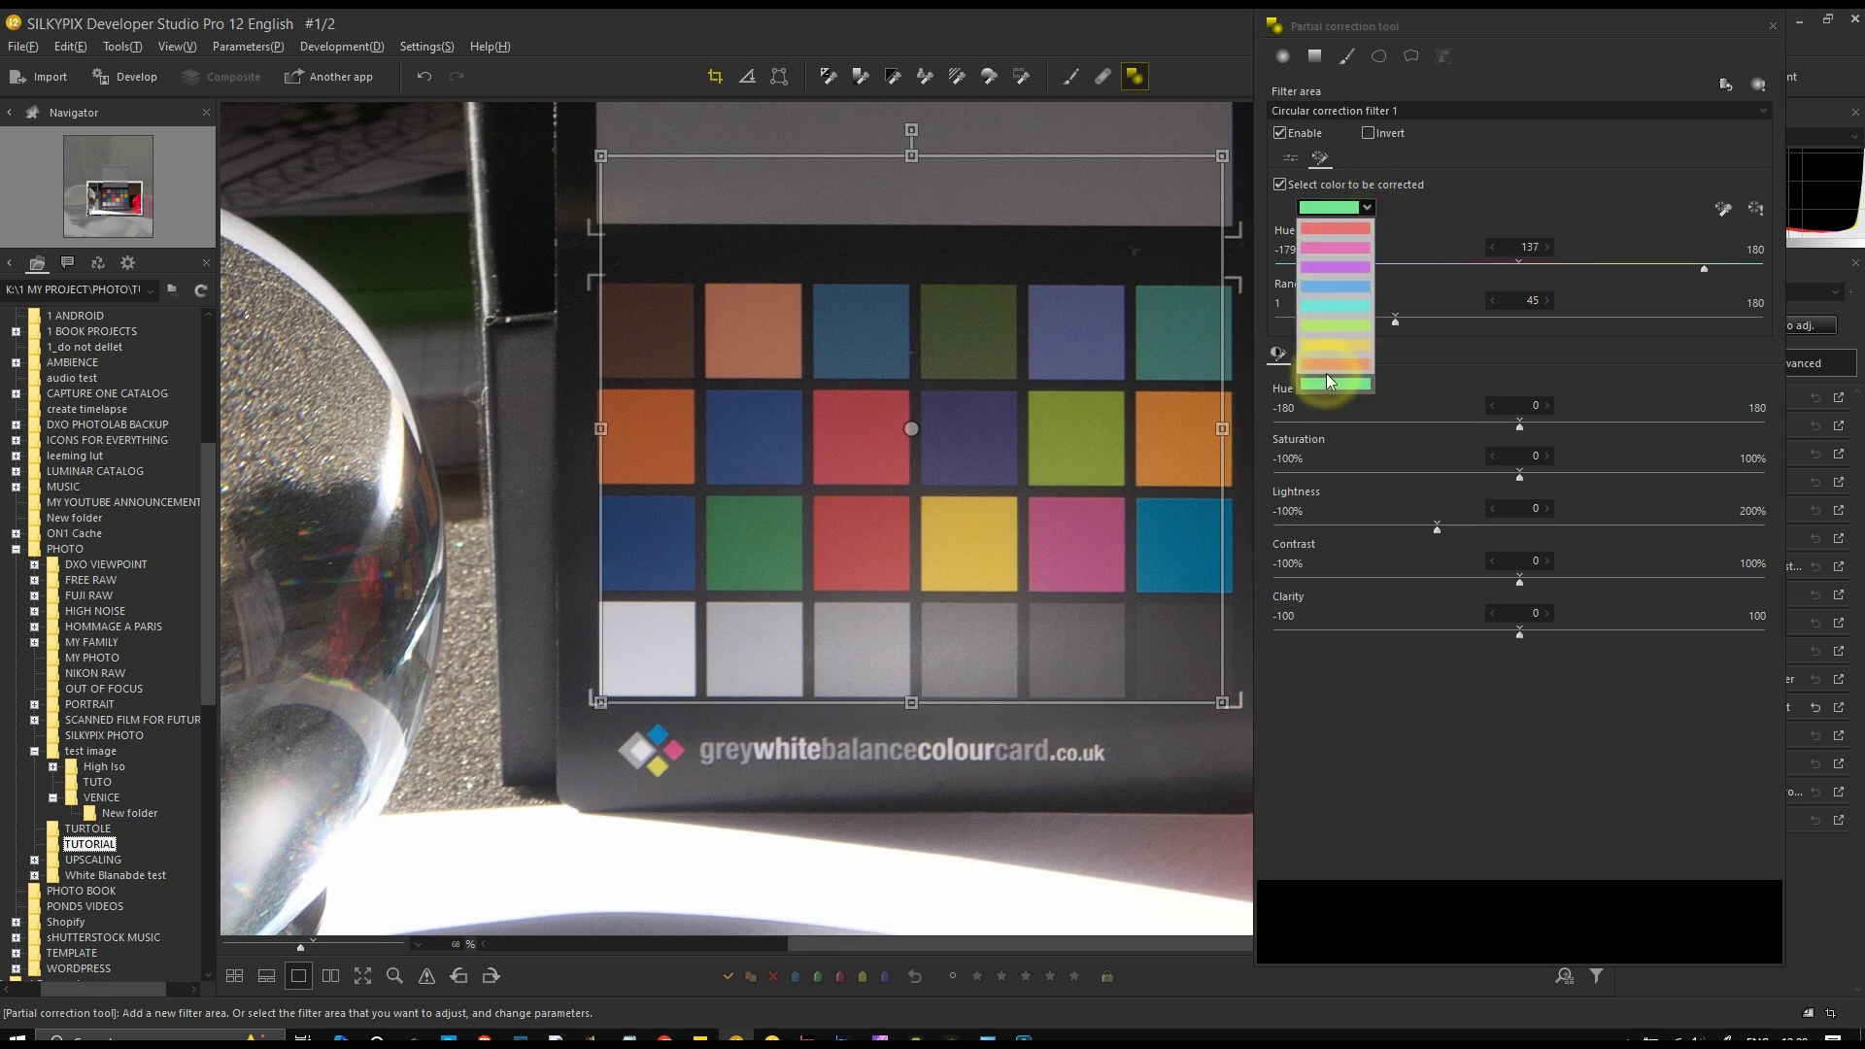
click(1338, 207)
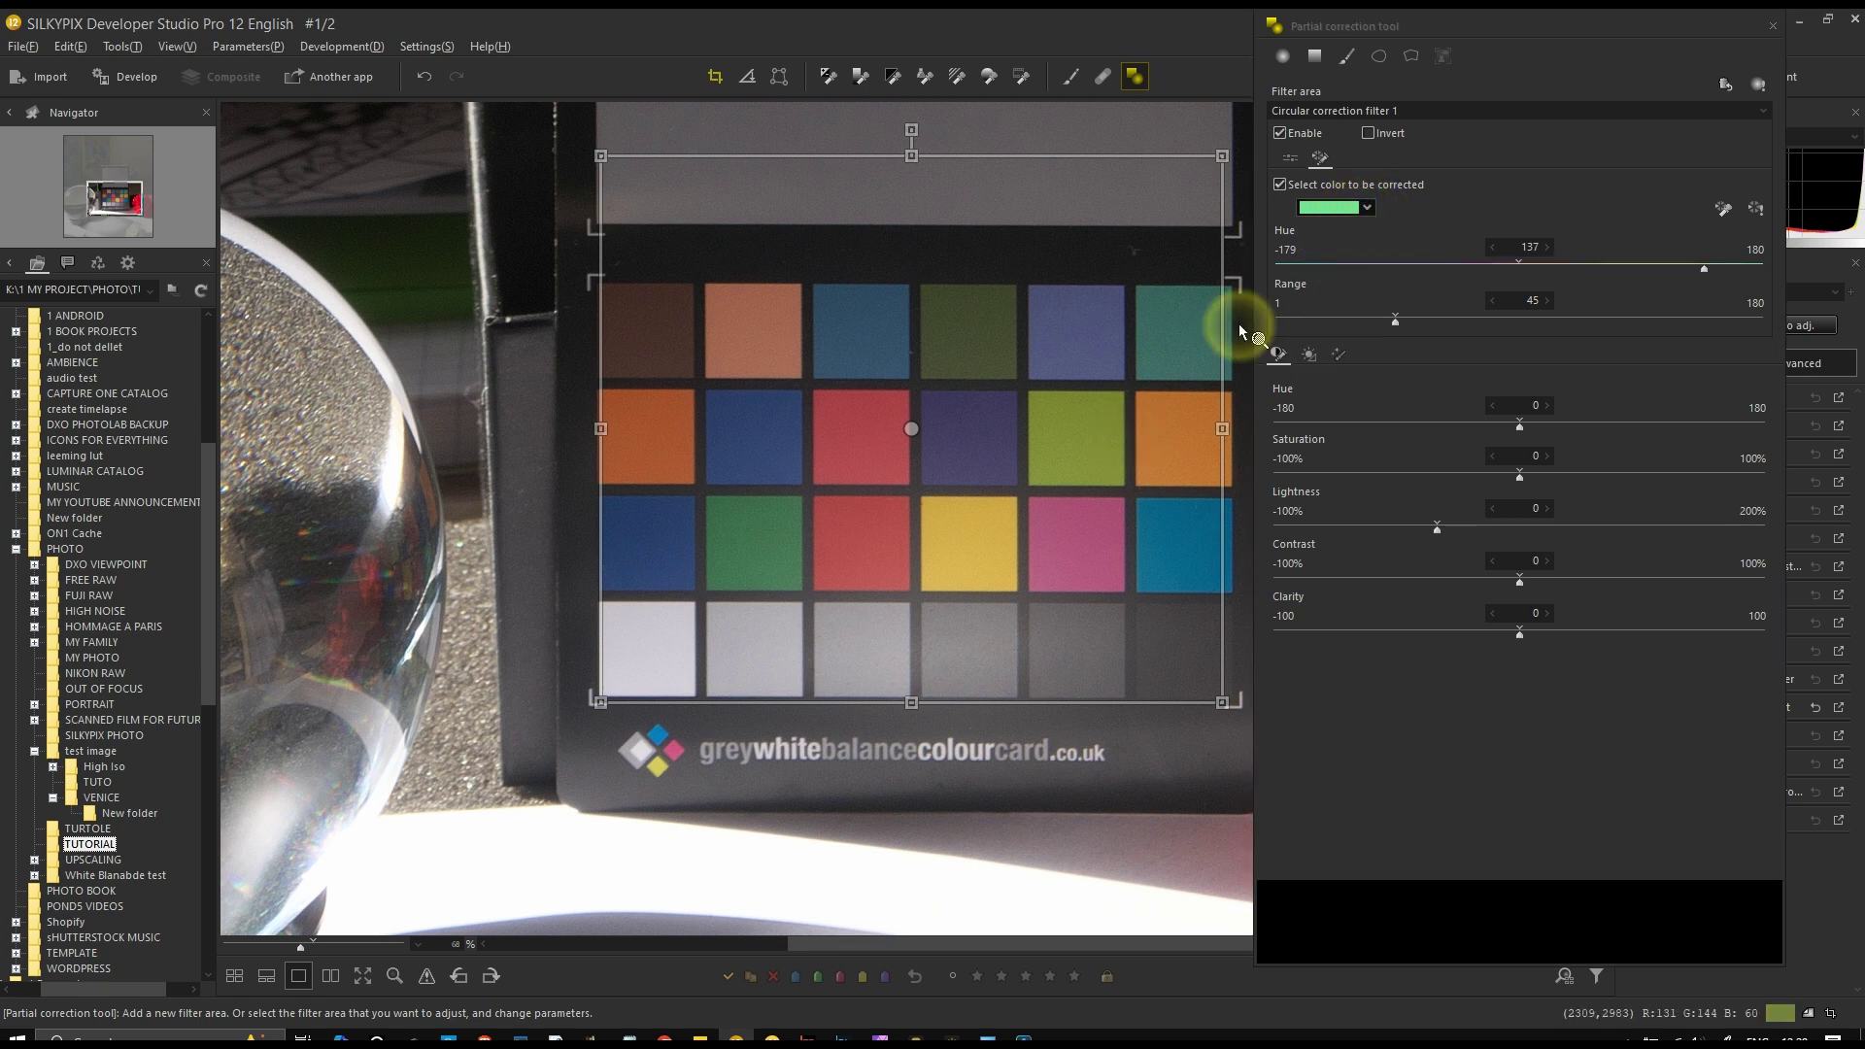
Display the filter area overlay to check which patches the green selection covers, and hide the overlay again
click(1757, 89)
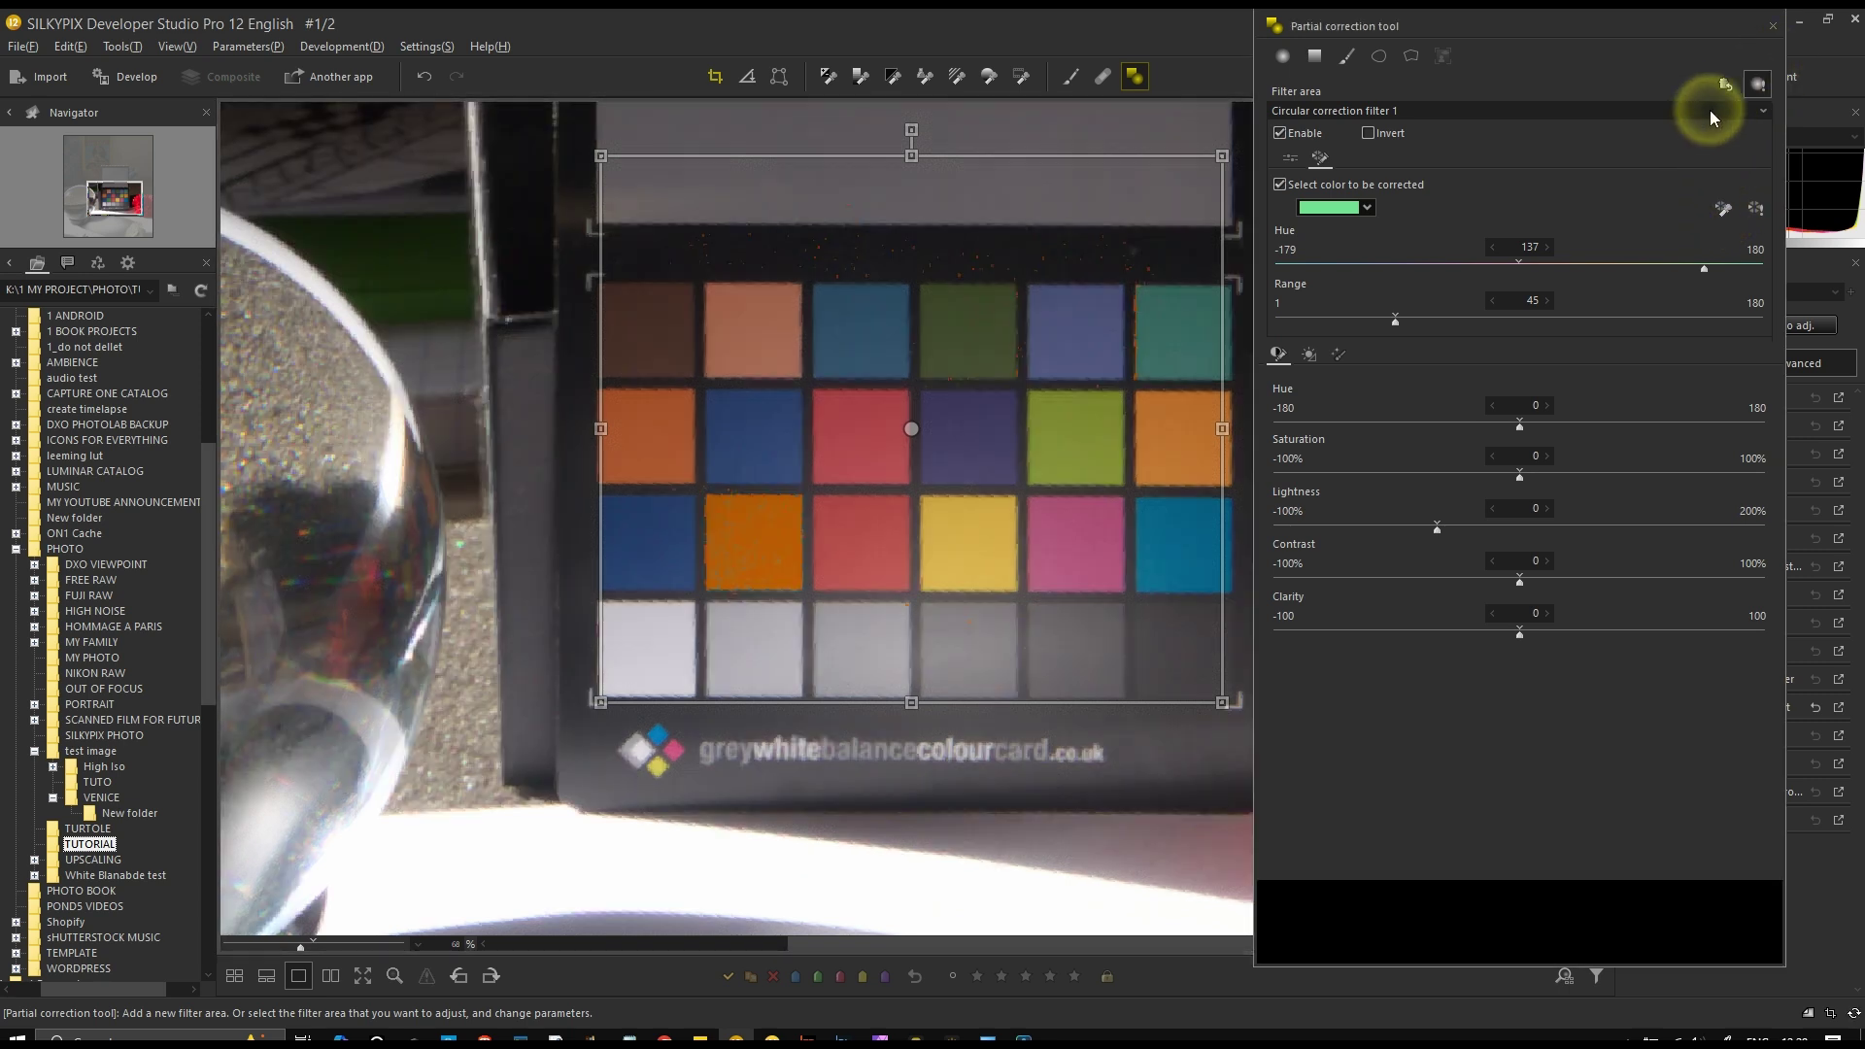
click(1758, 93)
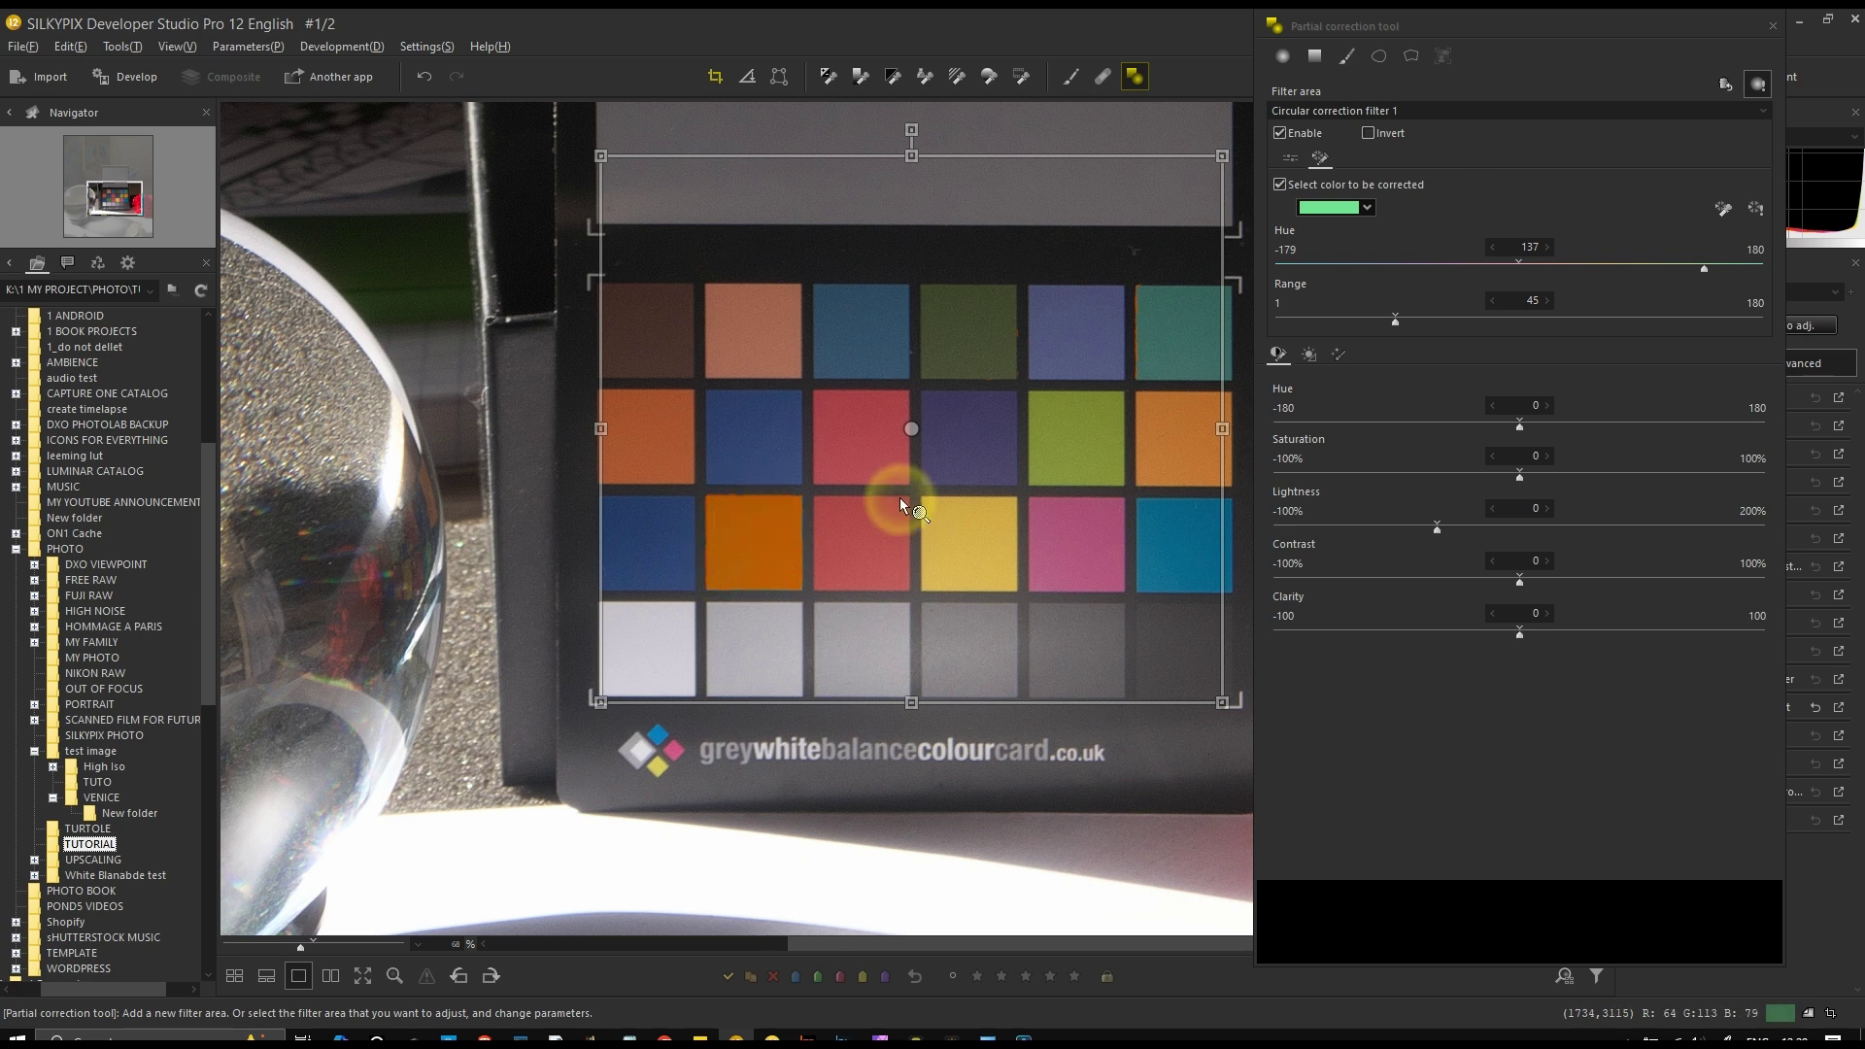
click(1759, 84)
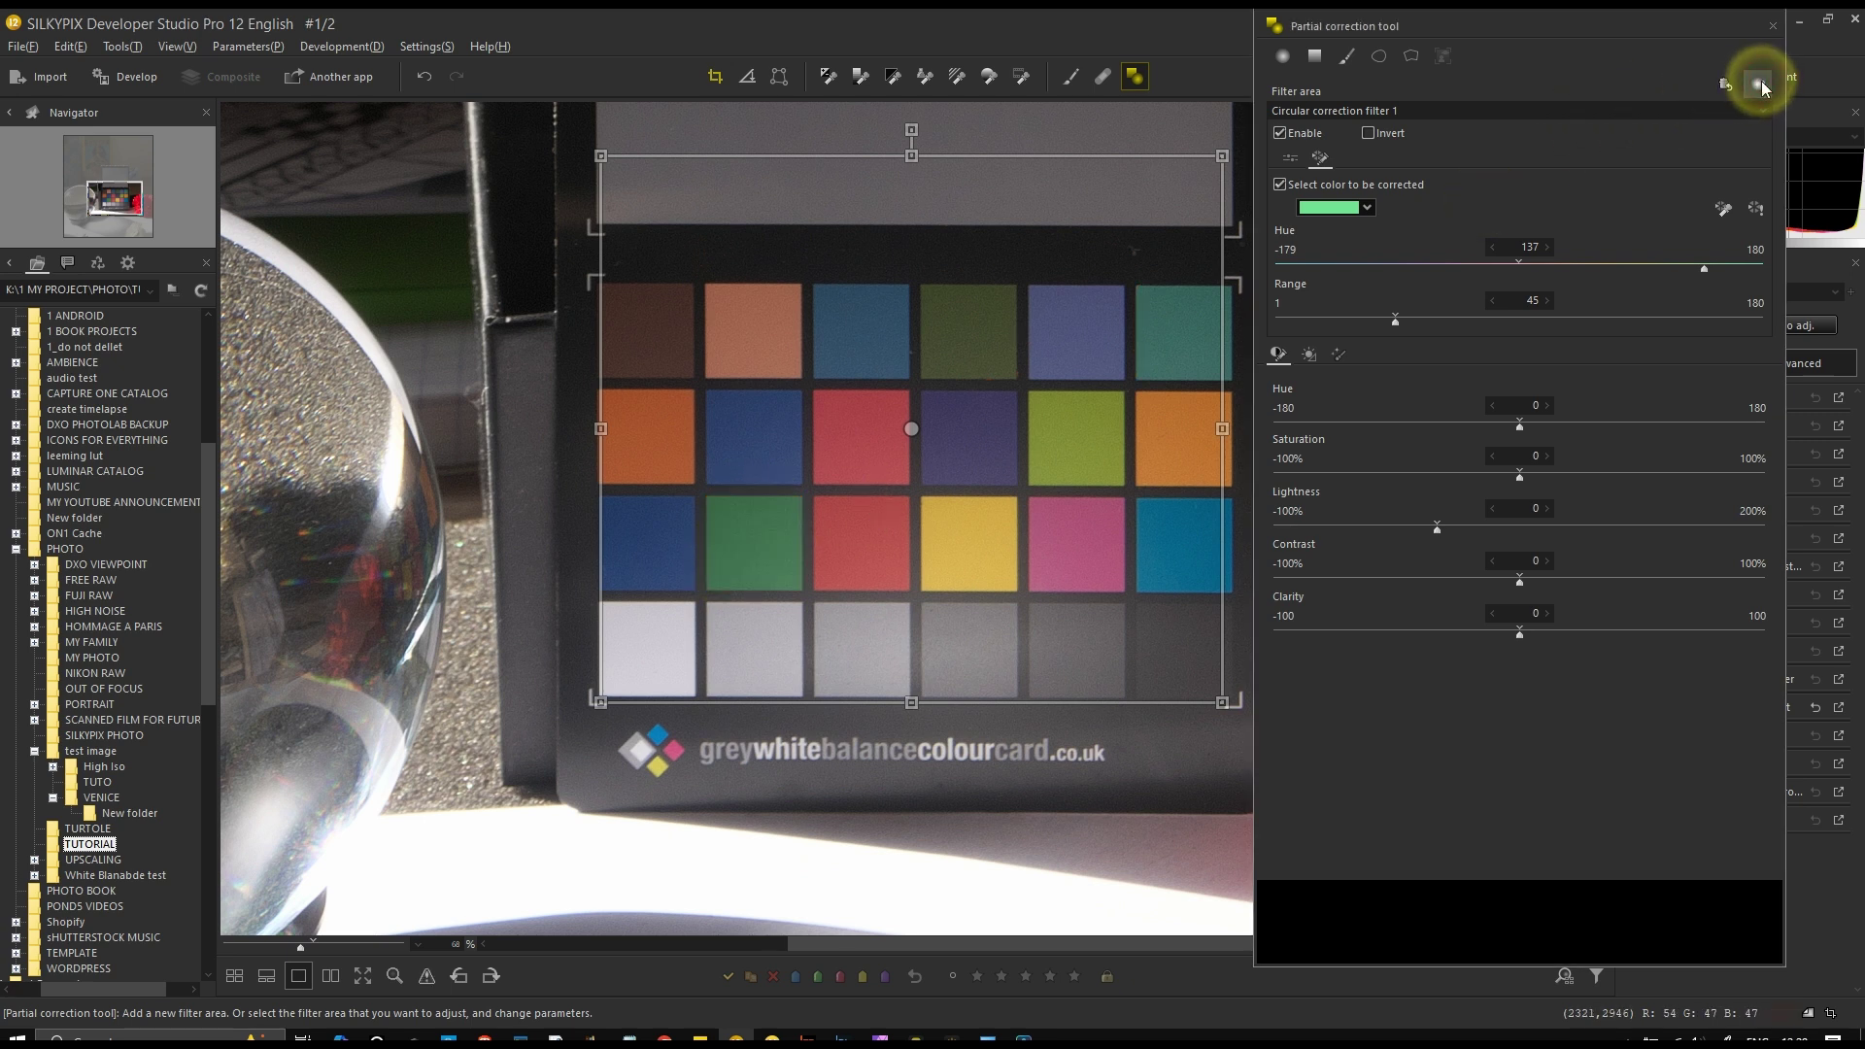
click(916, 542)
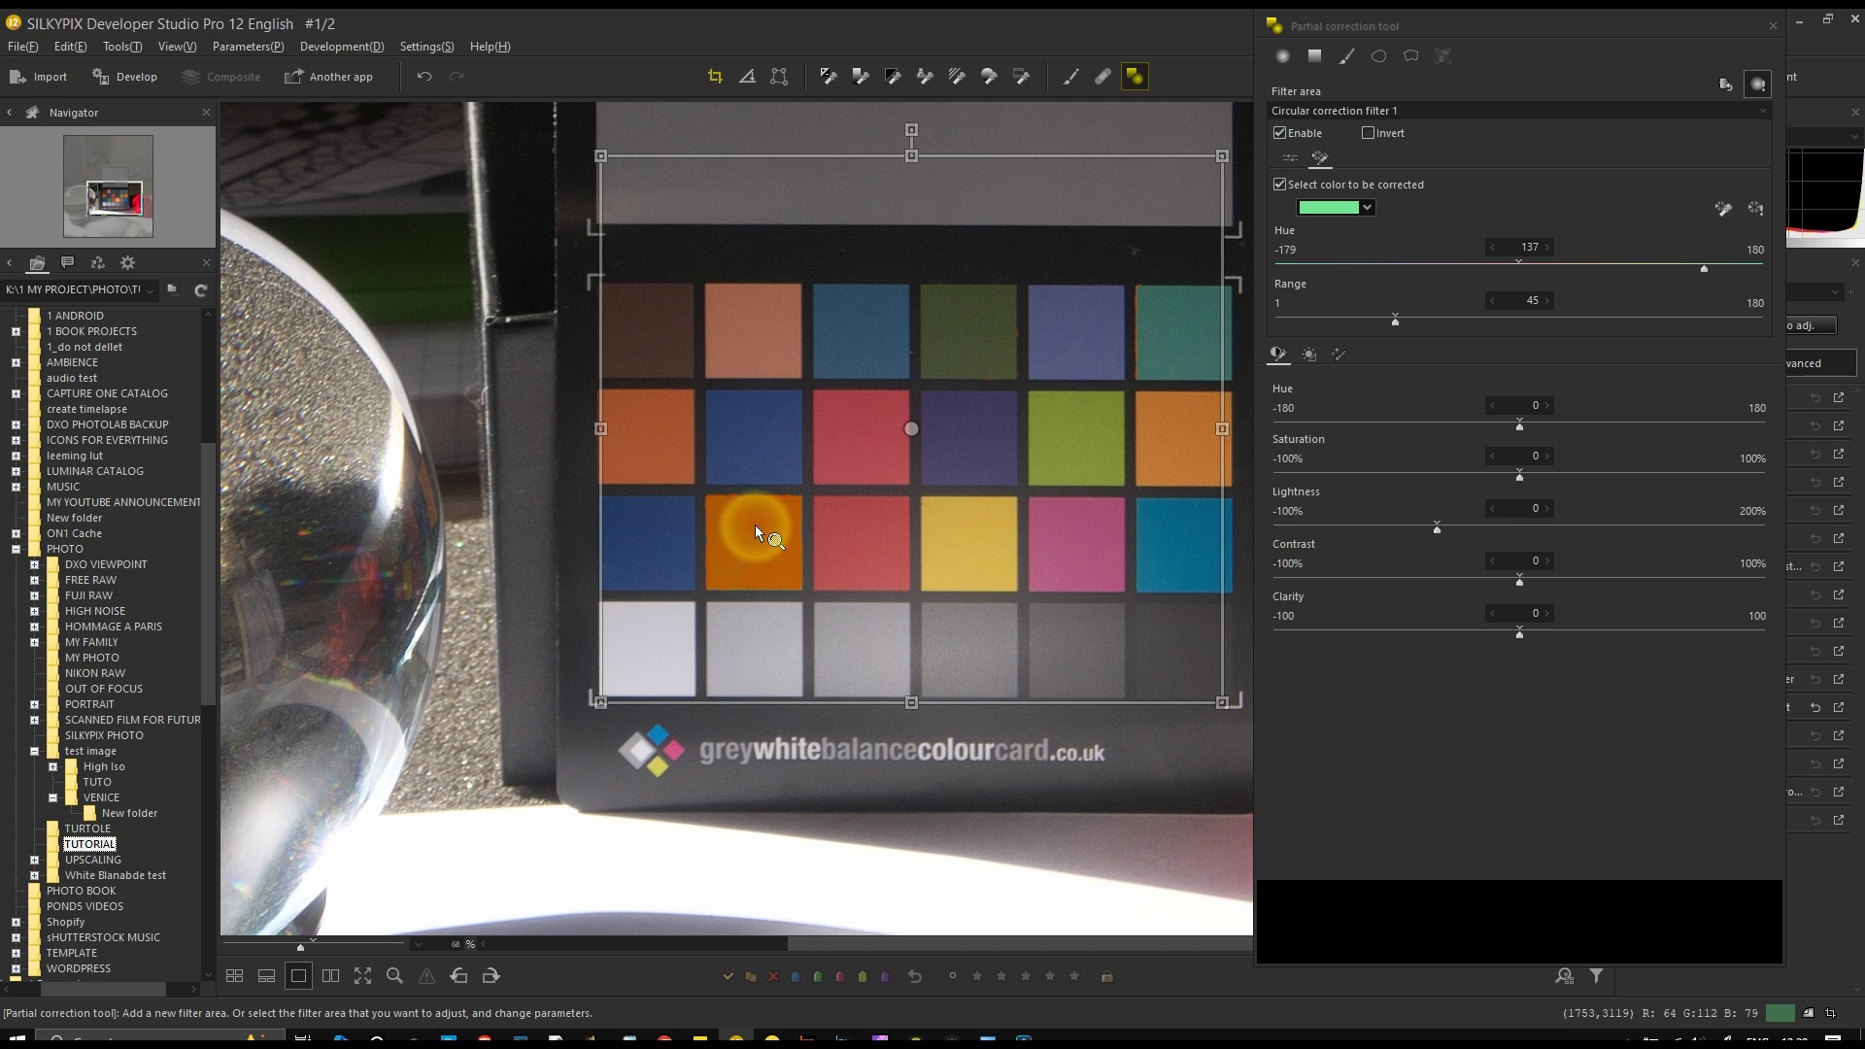
click(1759, 86)
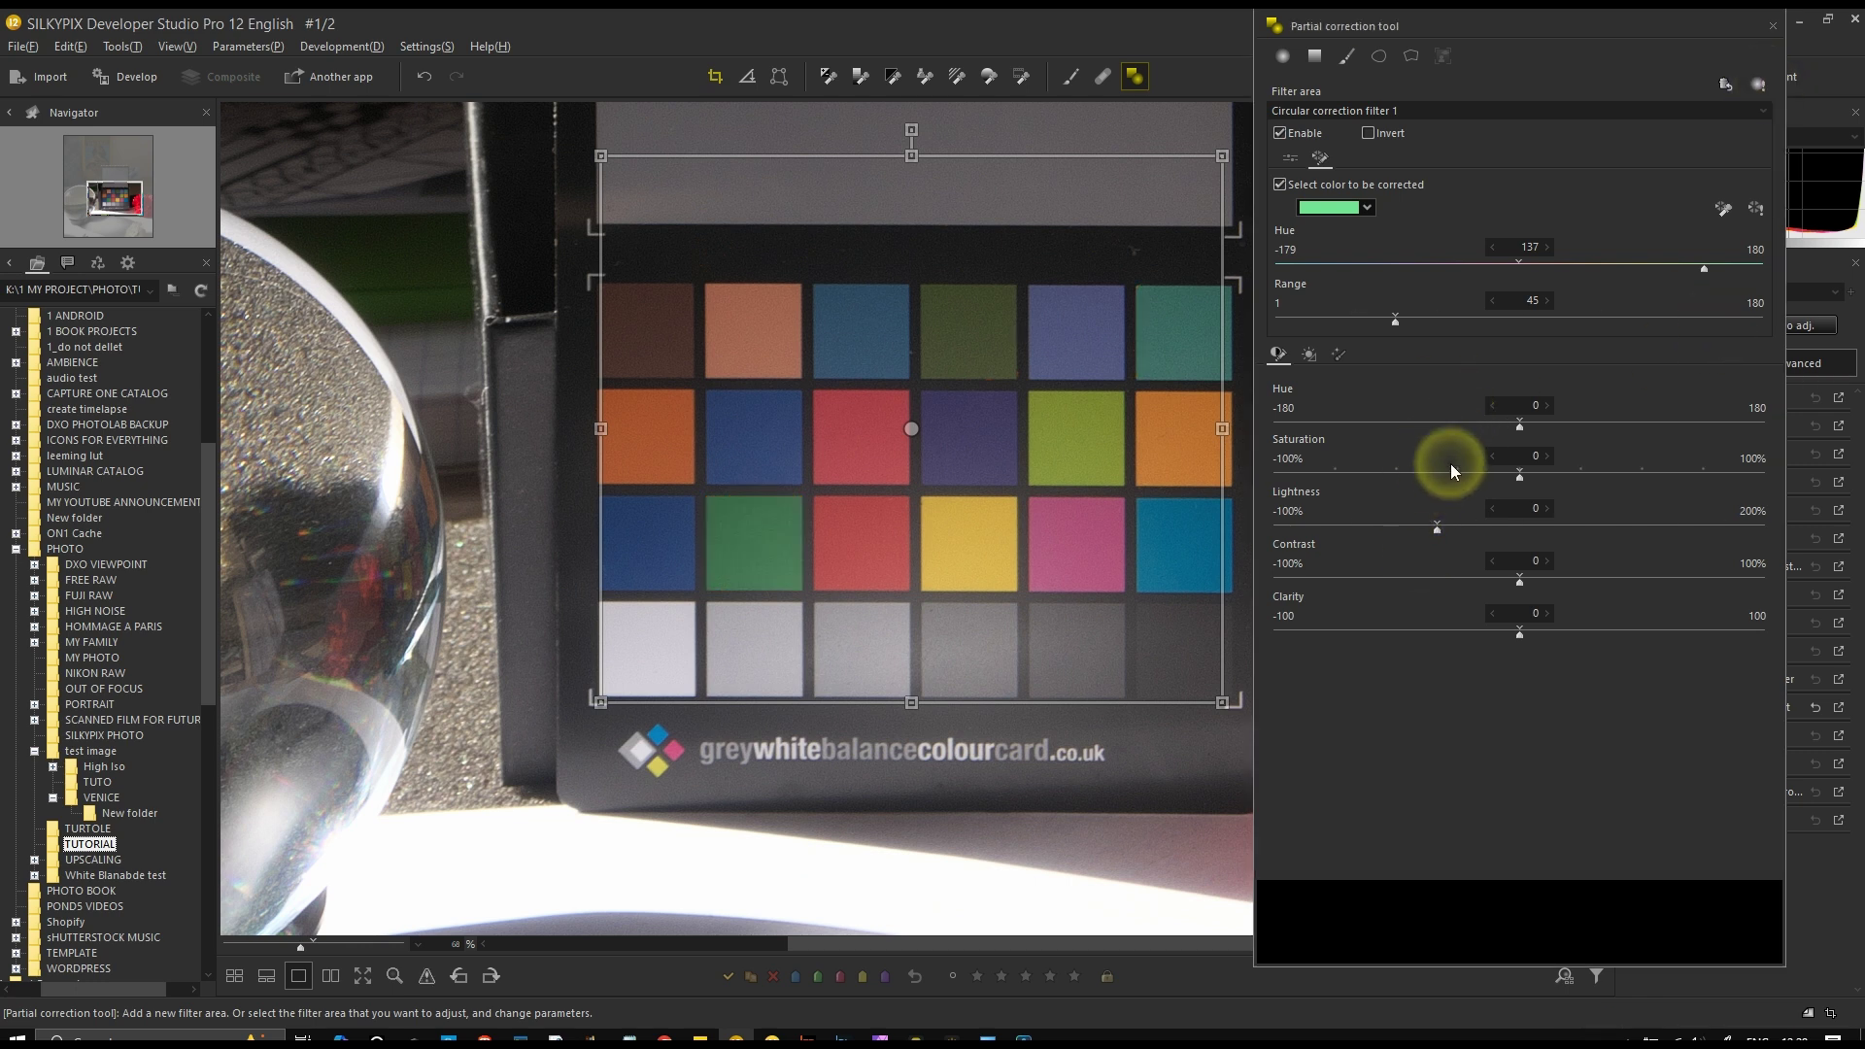
Shift the green selection's correction Hue to 114, increase it to 131, and widen the selected color Range to 174
click(1484, 431)
drag(1484, 432, 1674, 426)
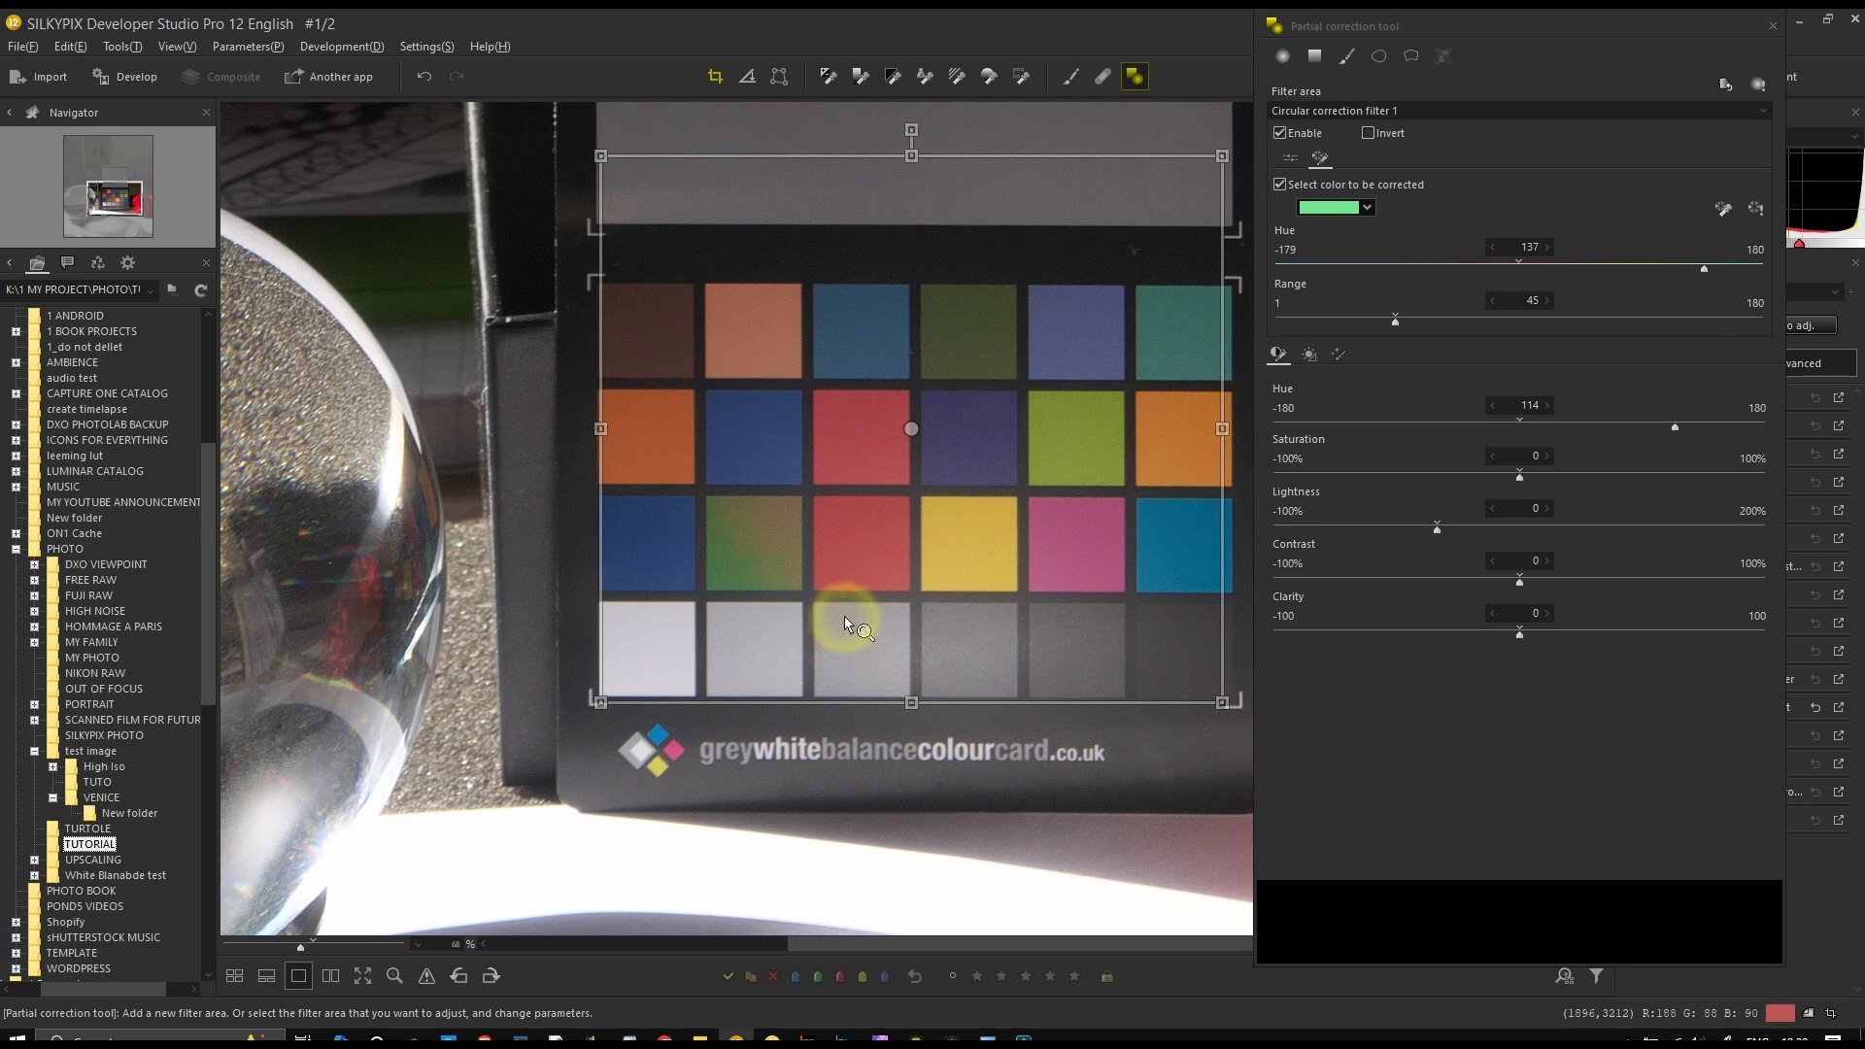
click(1396, 322)
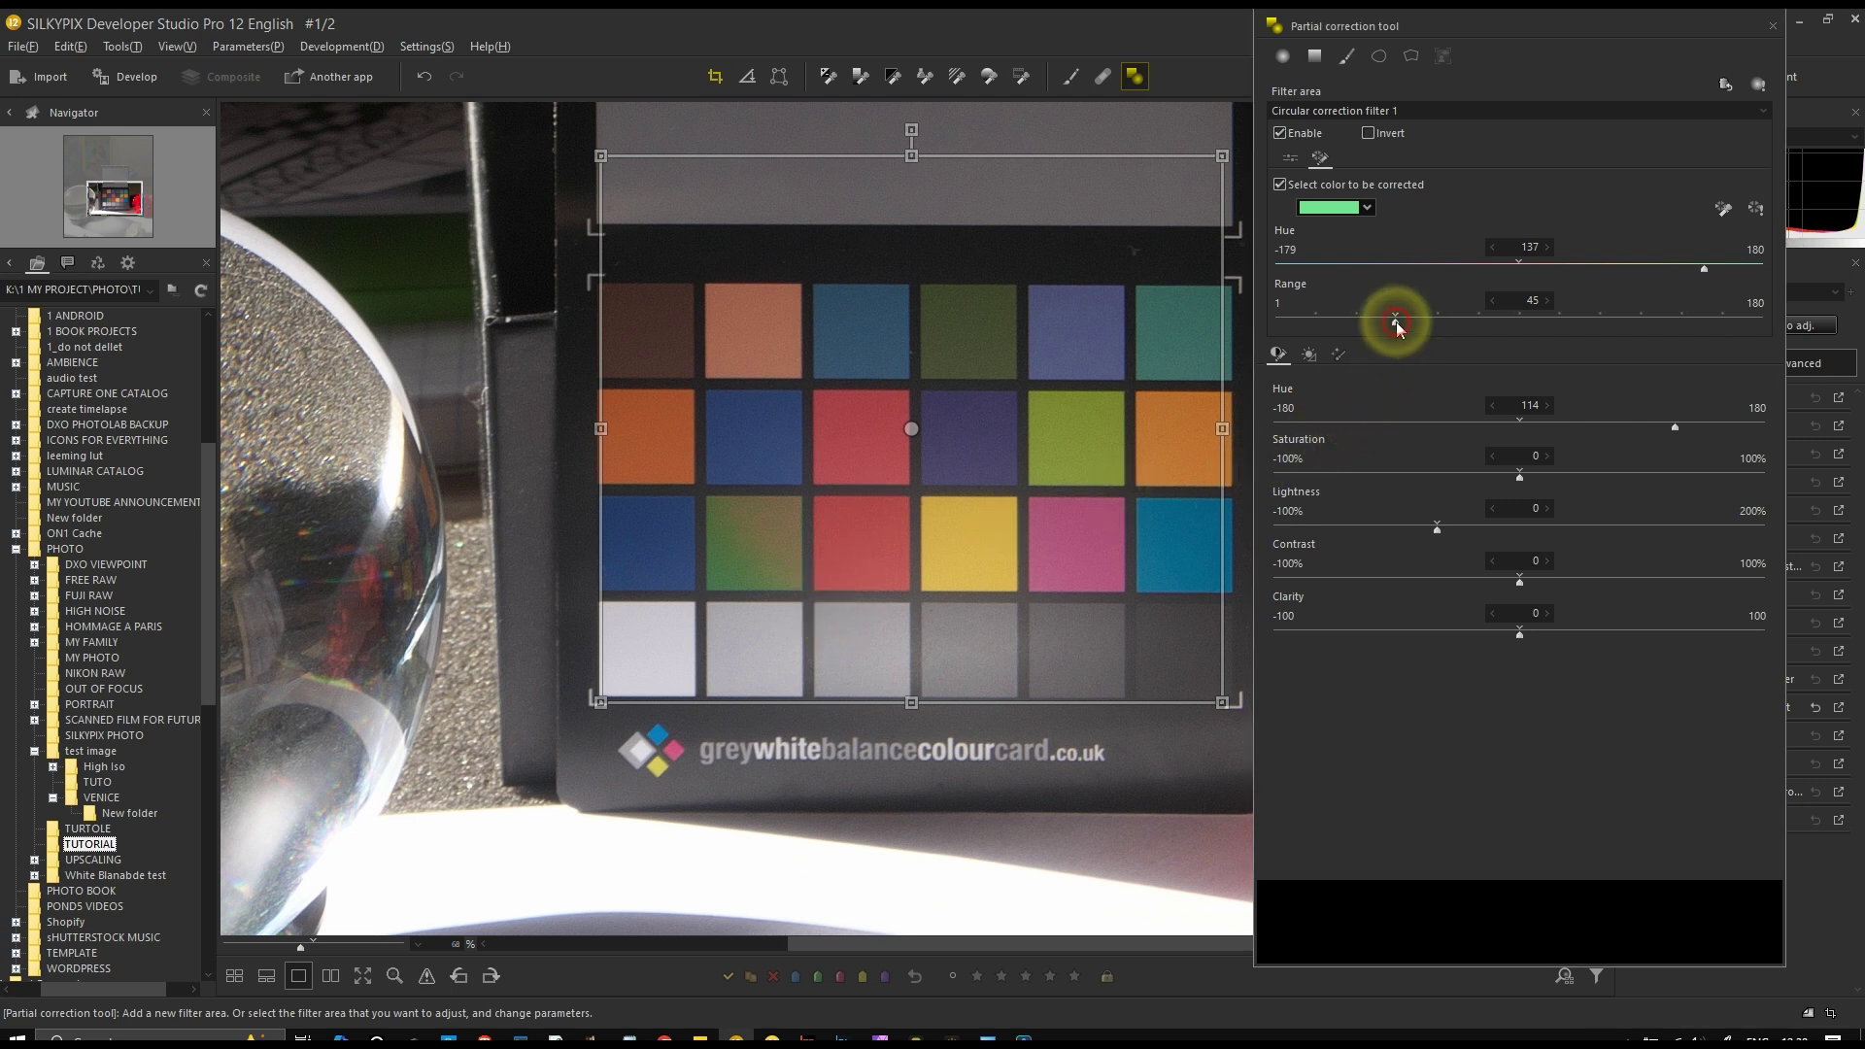
drag(1746, 321, 1746, 321)
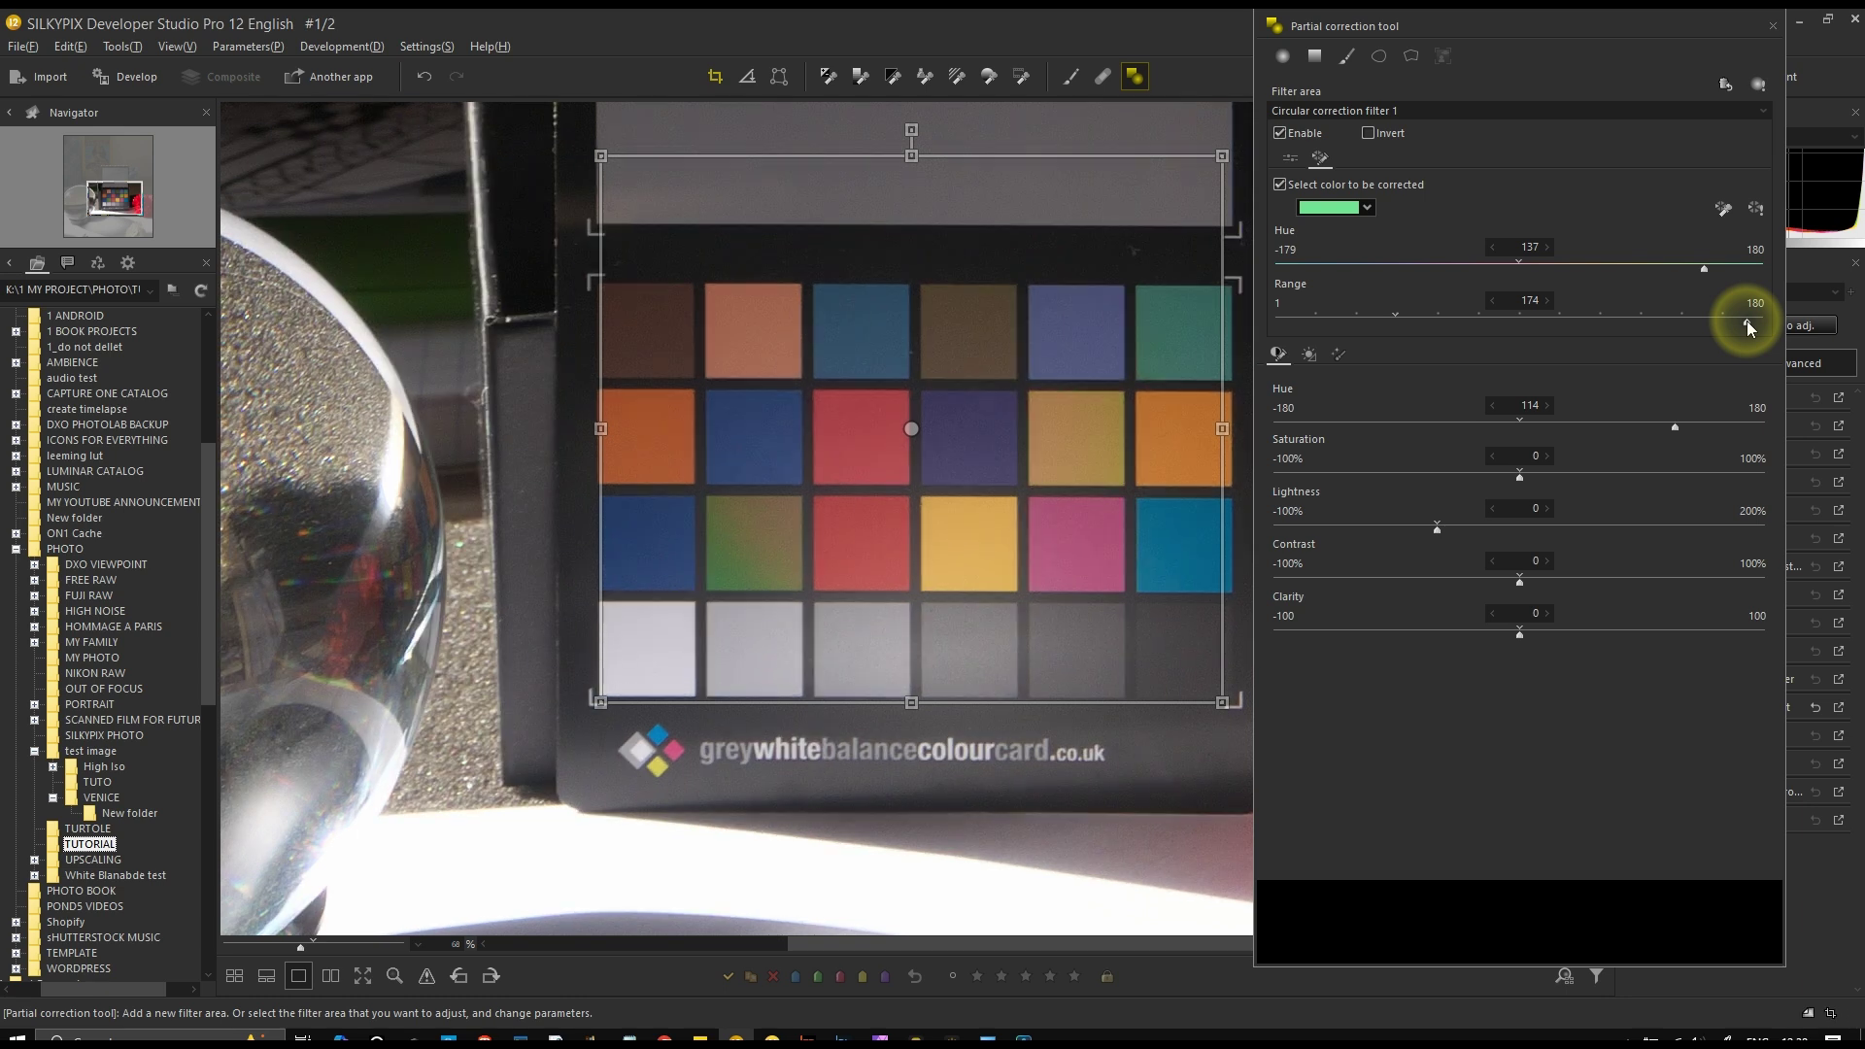
click(1695, 423)
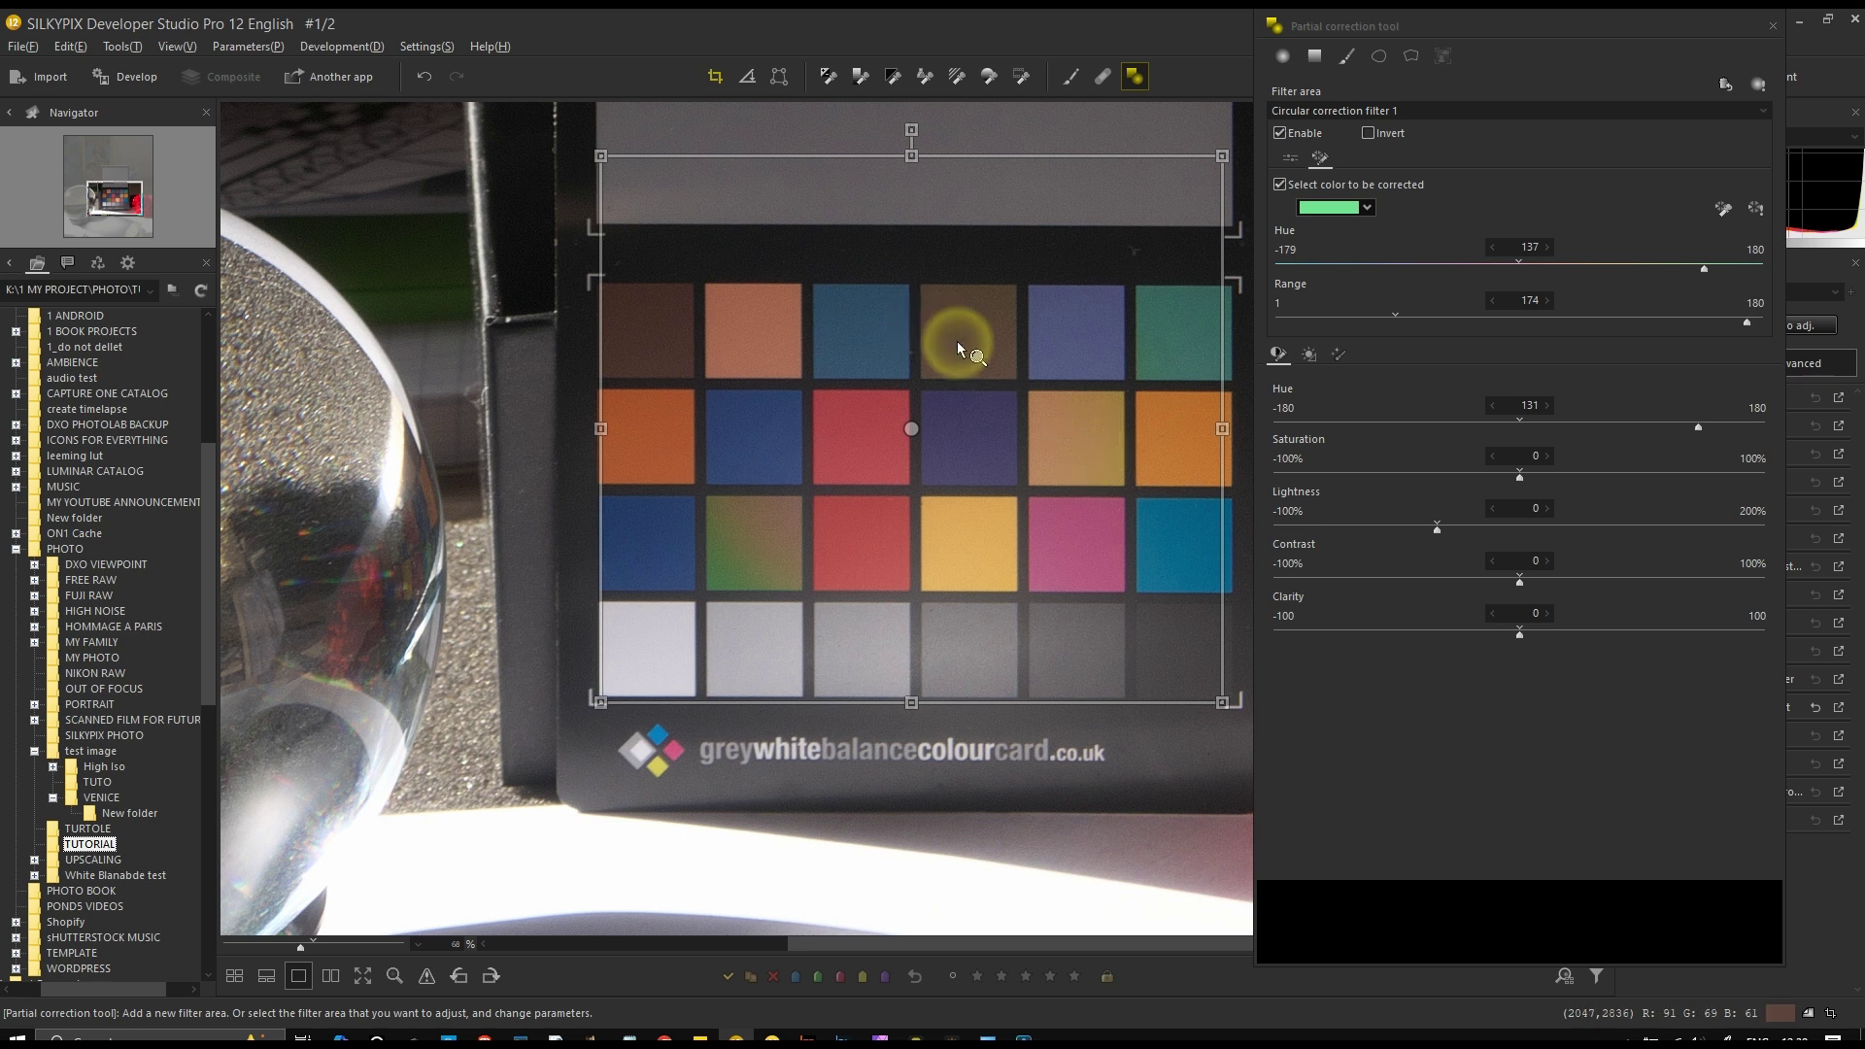
Compare the effect of selected color Range values 15, 45 and 52 on the green patch
click(1313, 322)
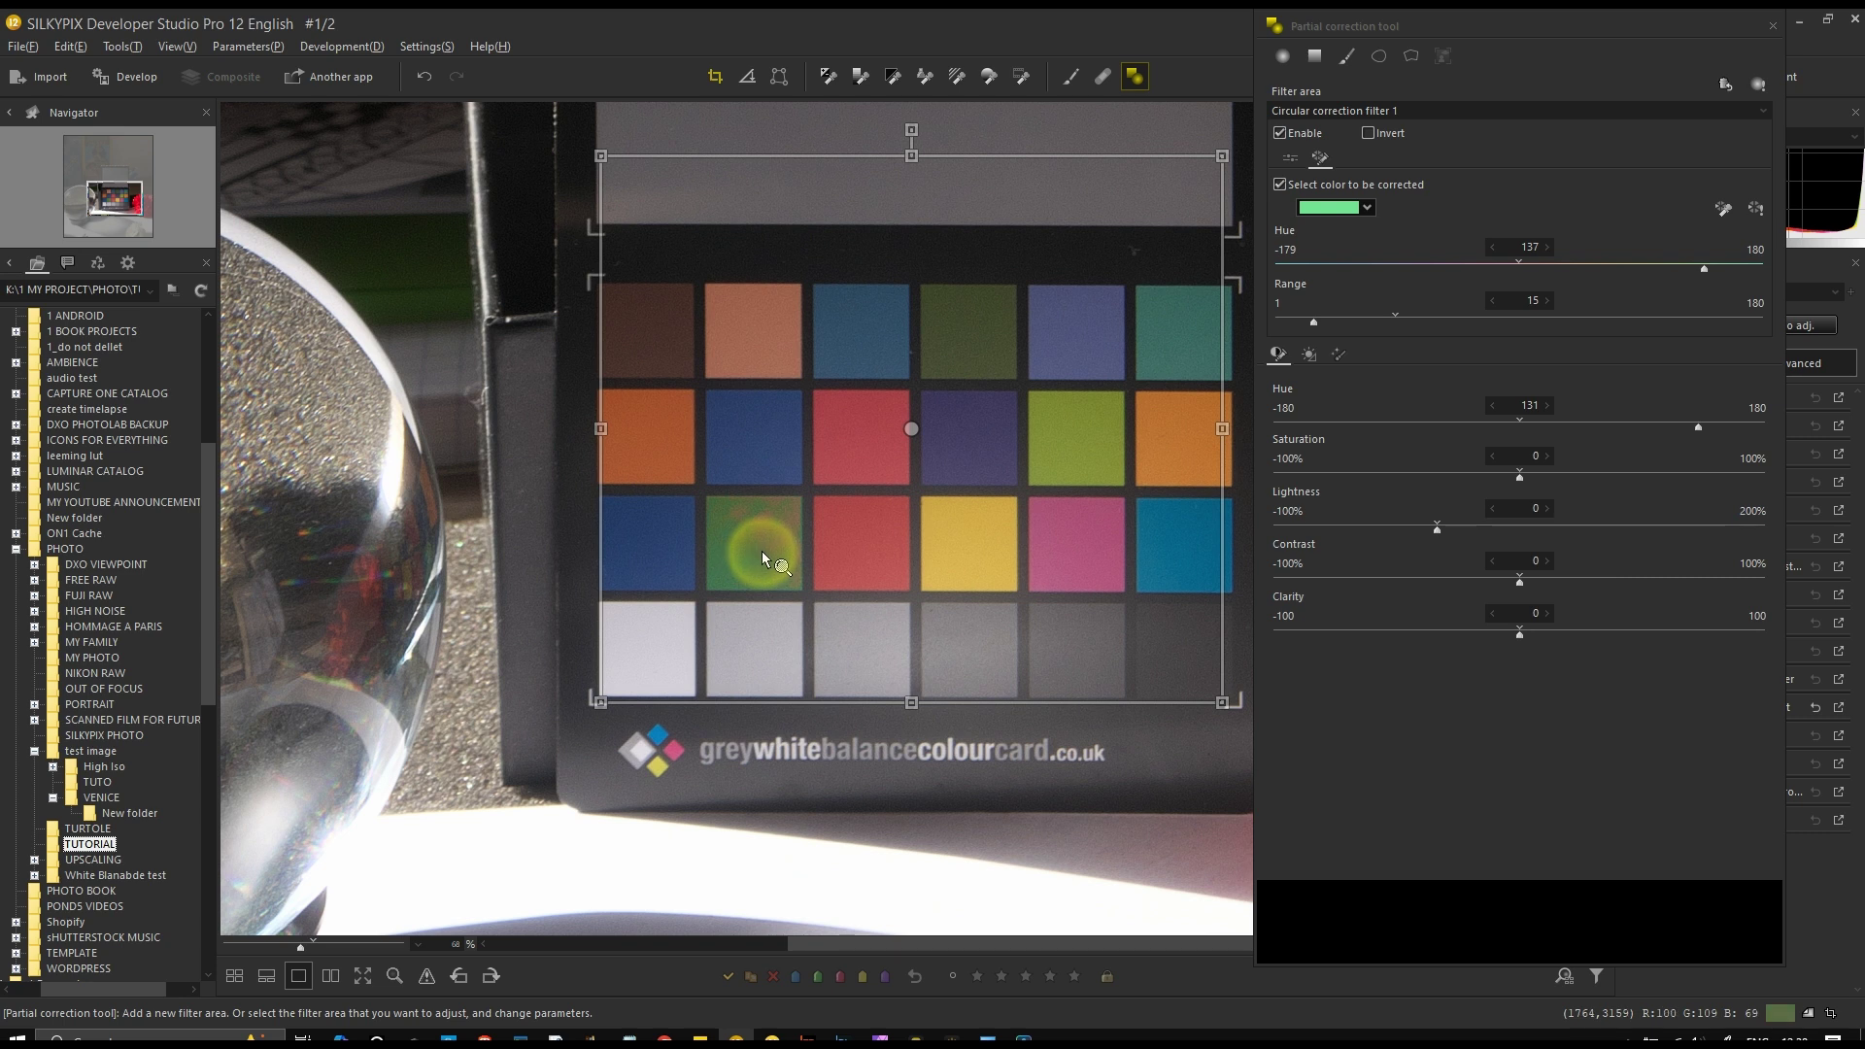
click(1395, 316)
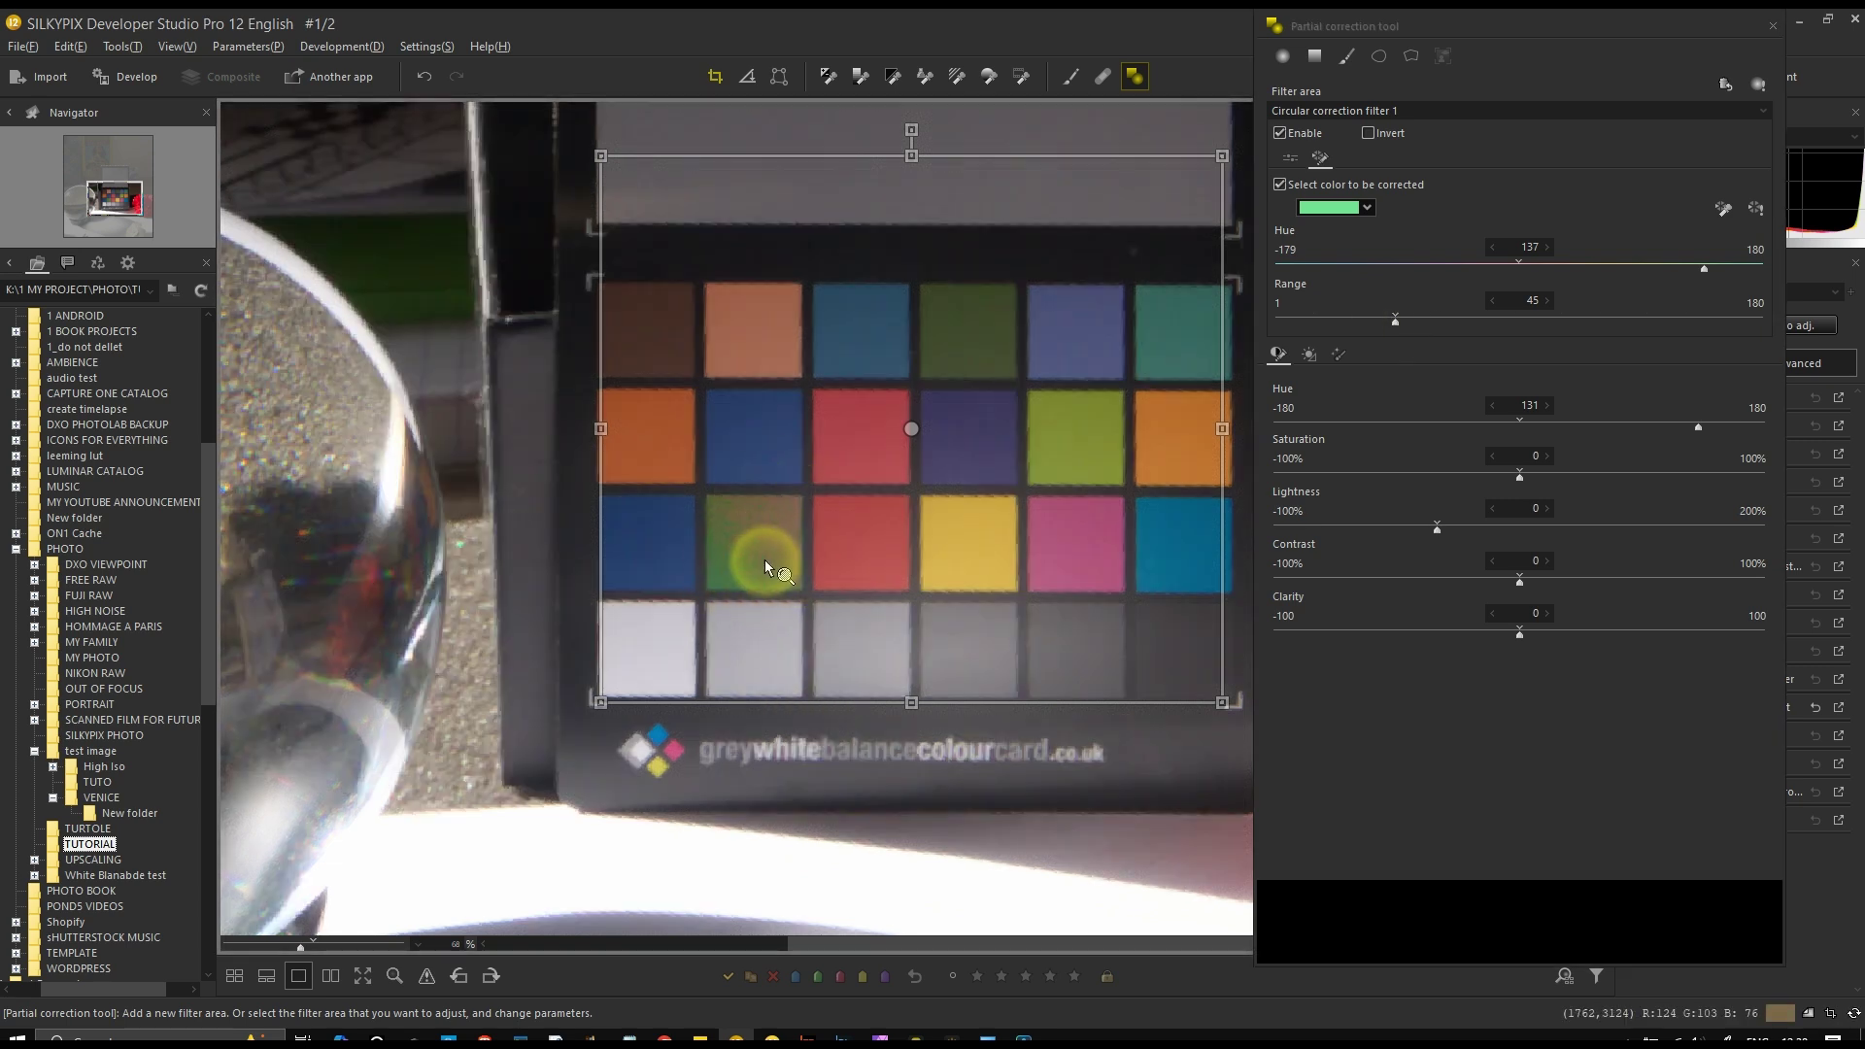
click(1414, 318)
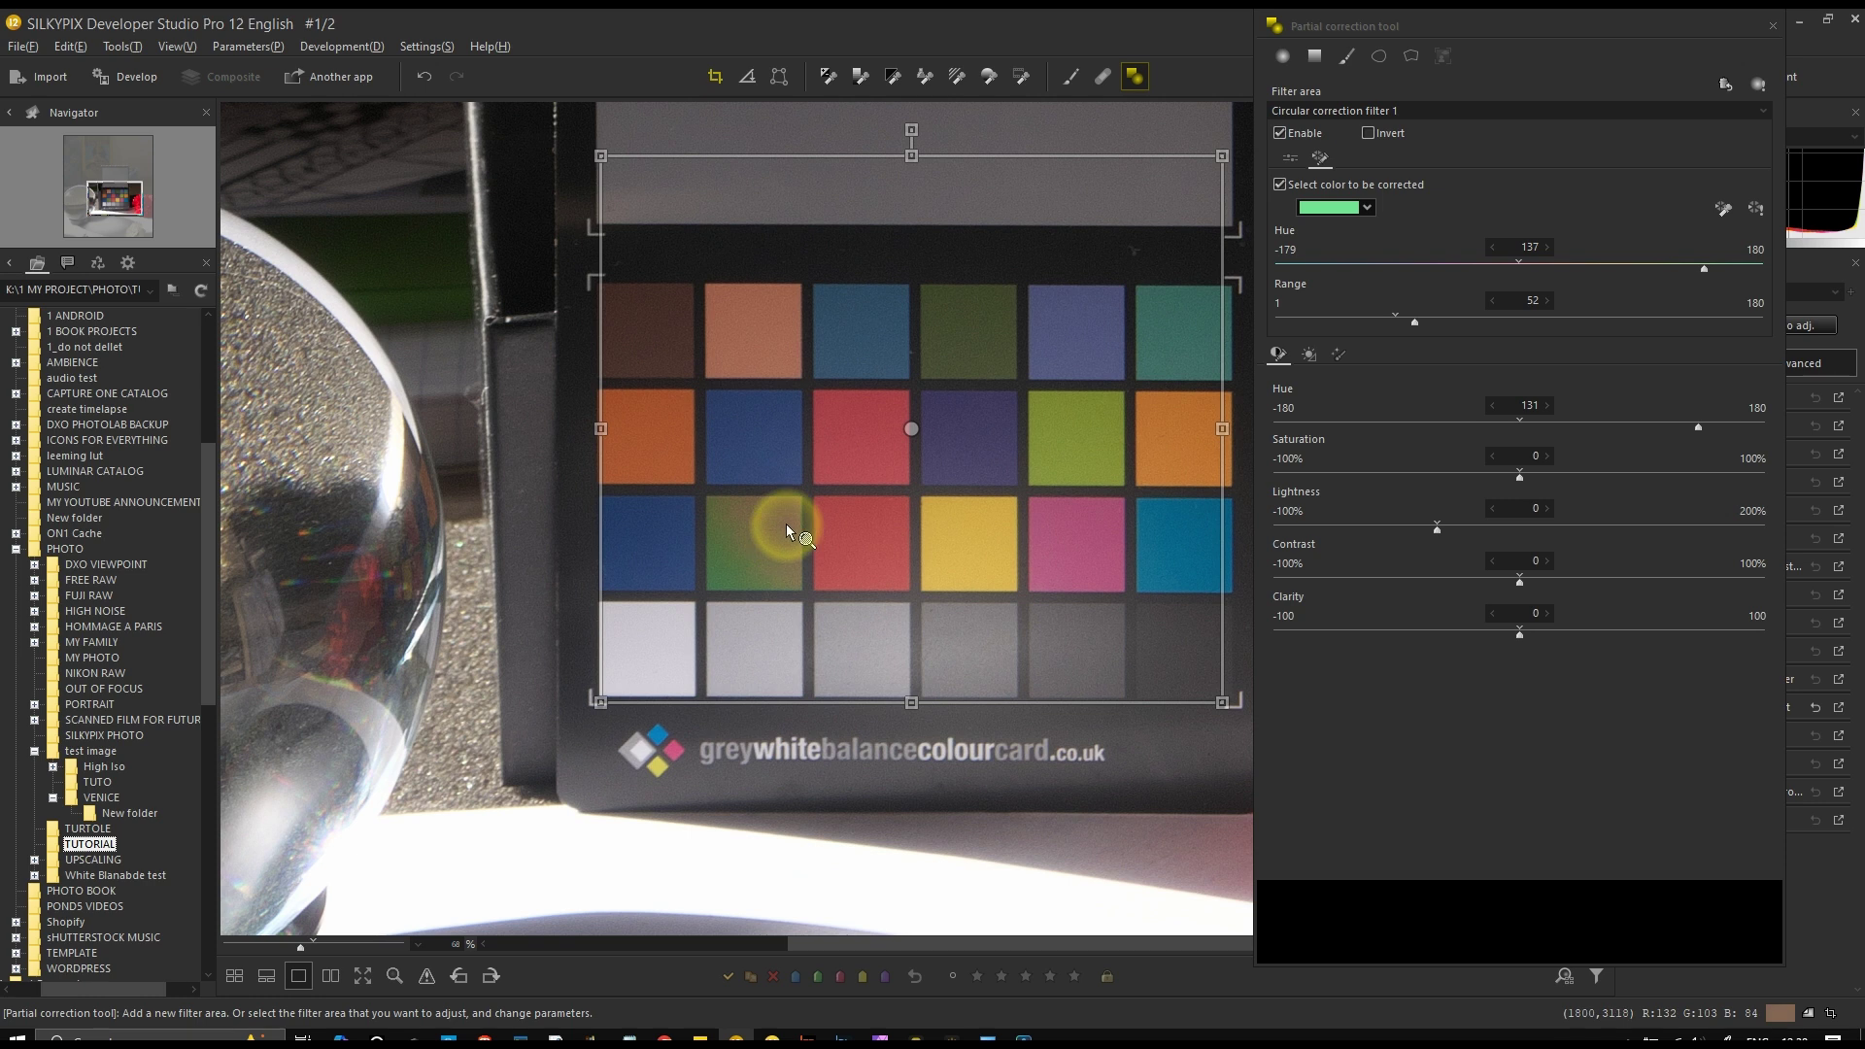
Try Lightness 121 and -83 on the green selection, and reset Lightness to 0 and the color Range to 45
click(1634, 523)
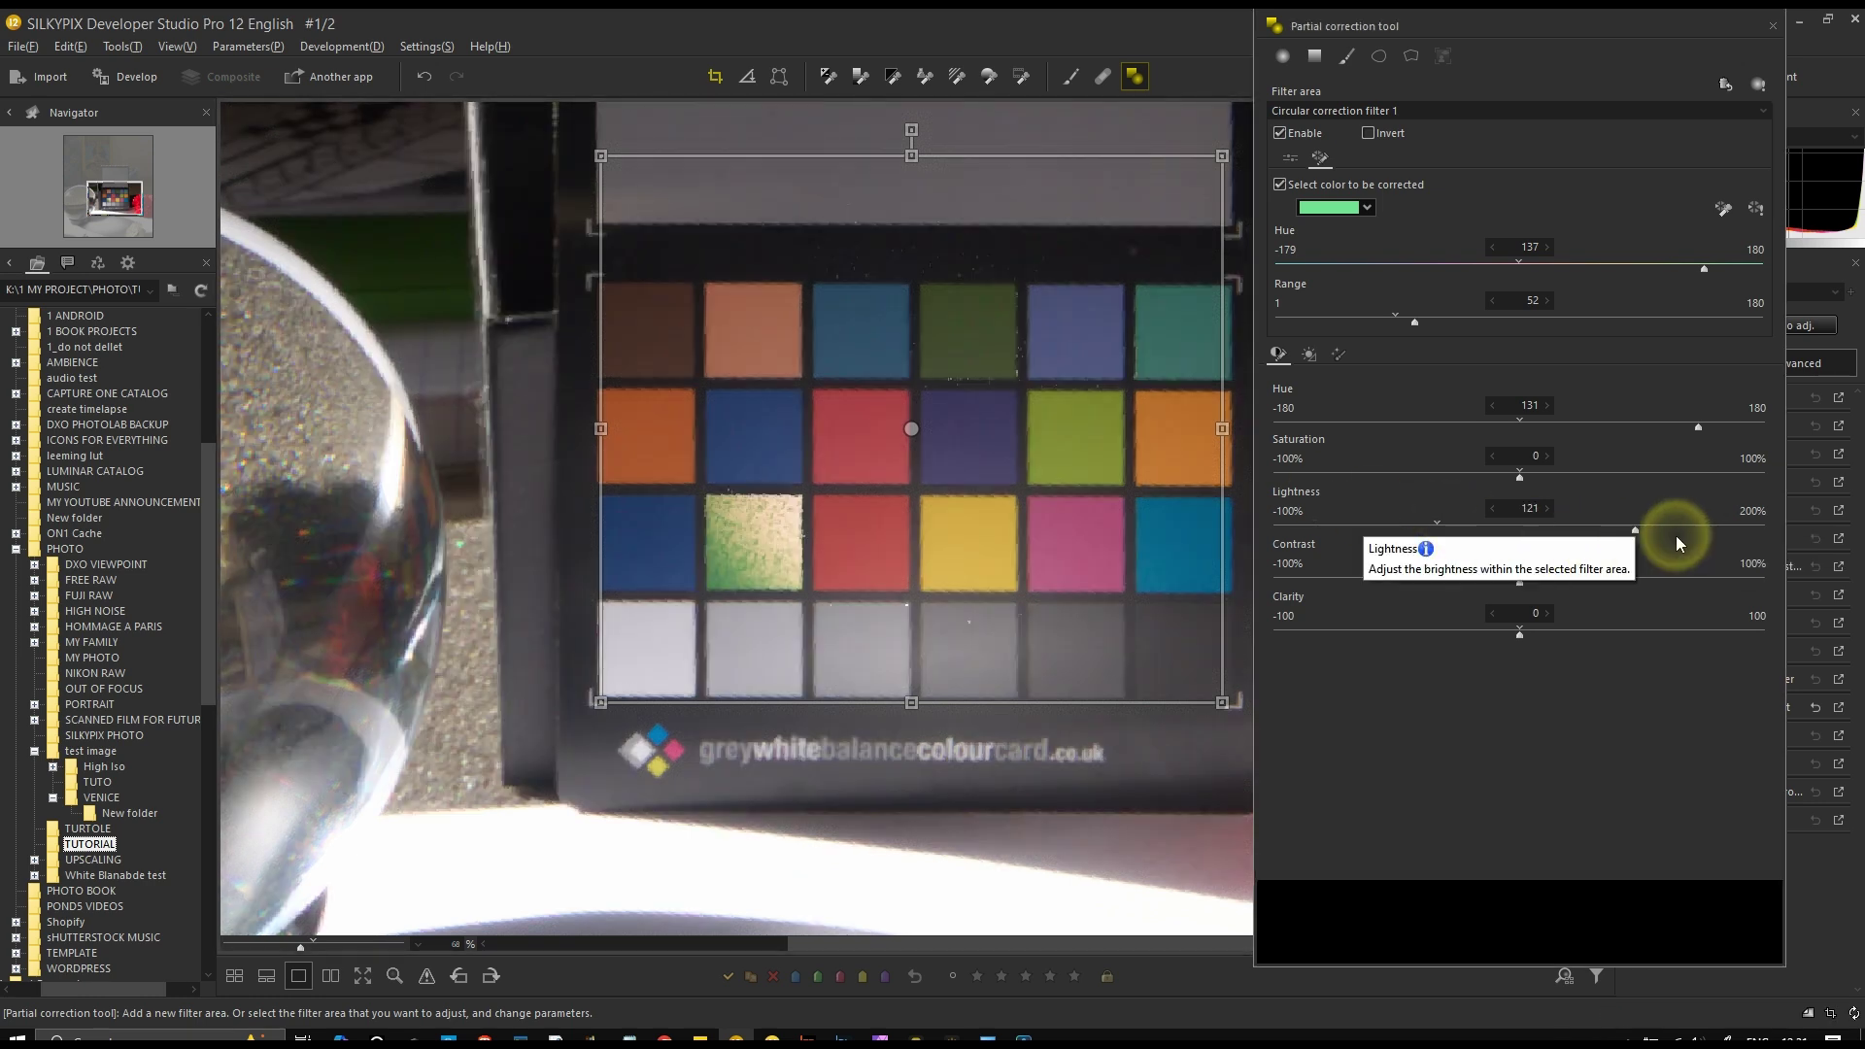
click(1302, 528)
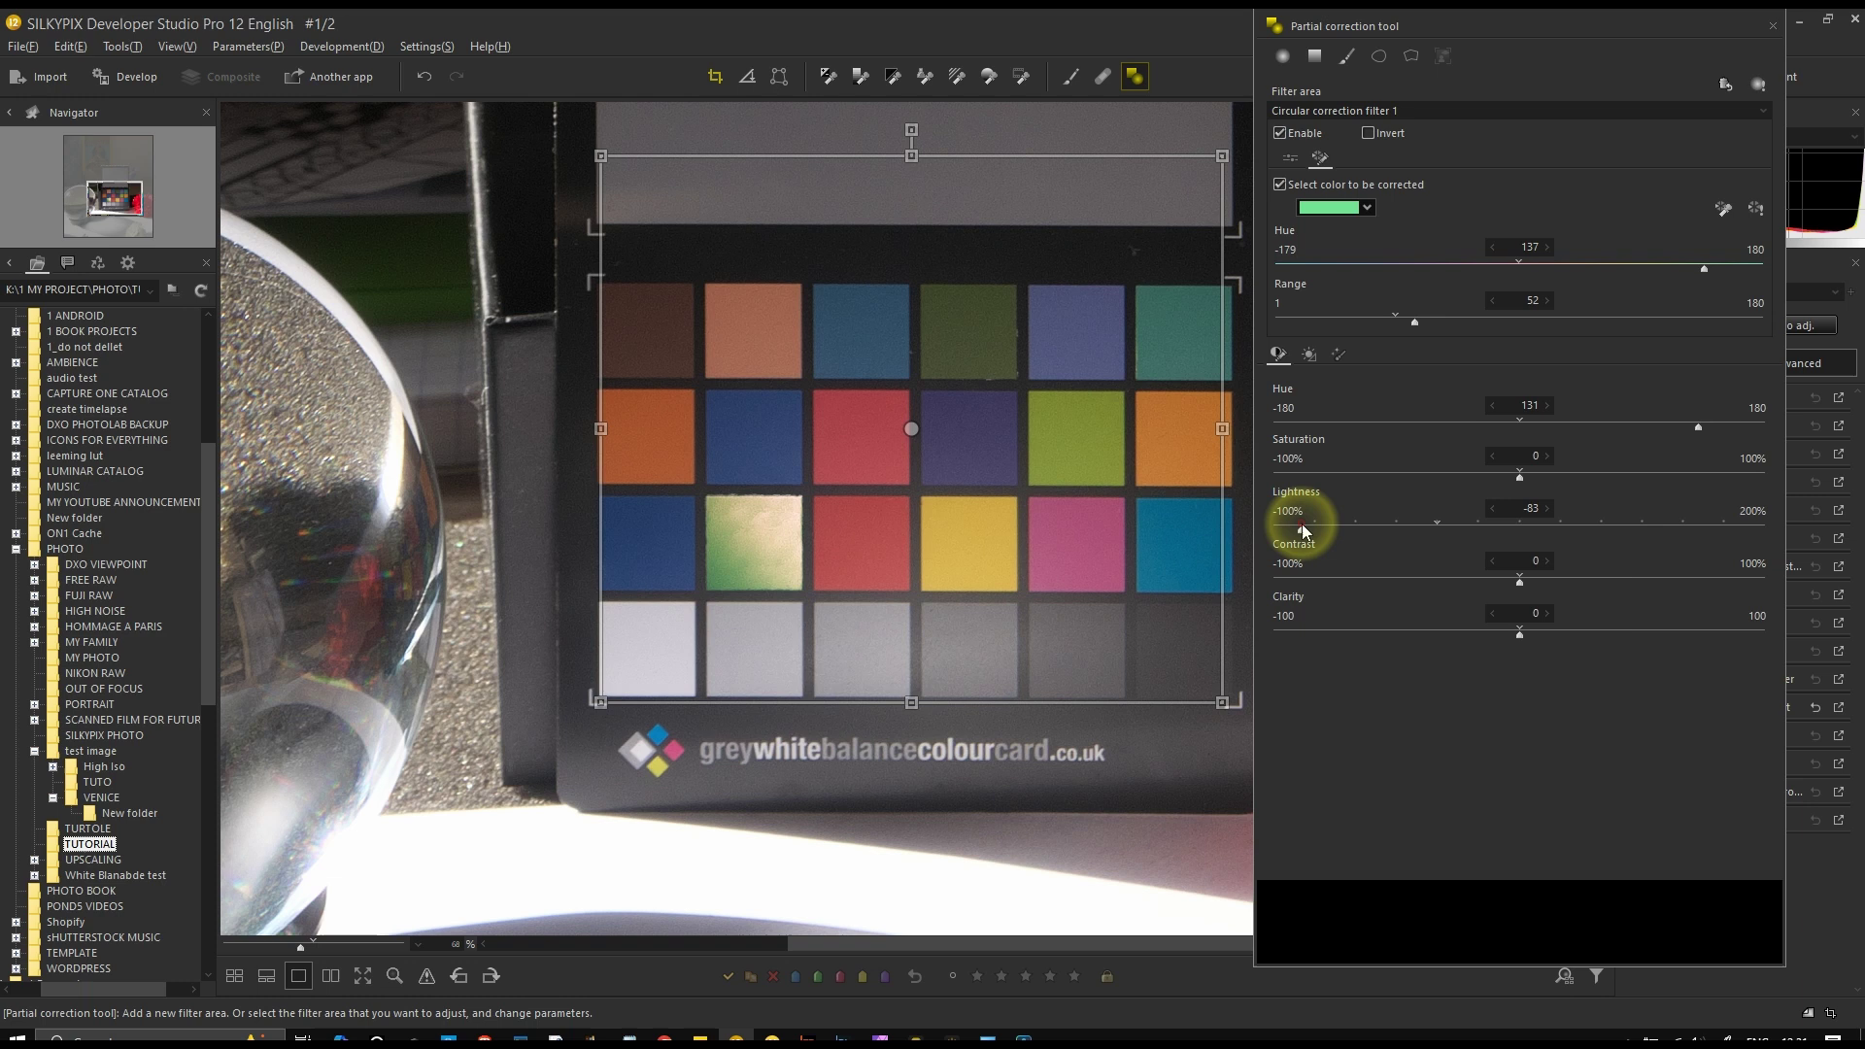
click(1433, 524)
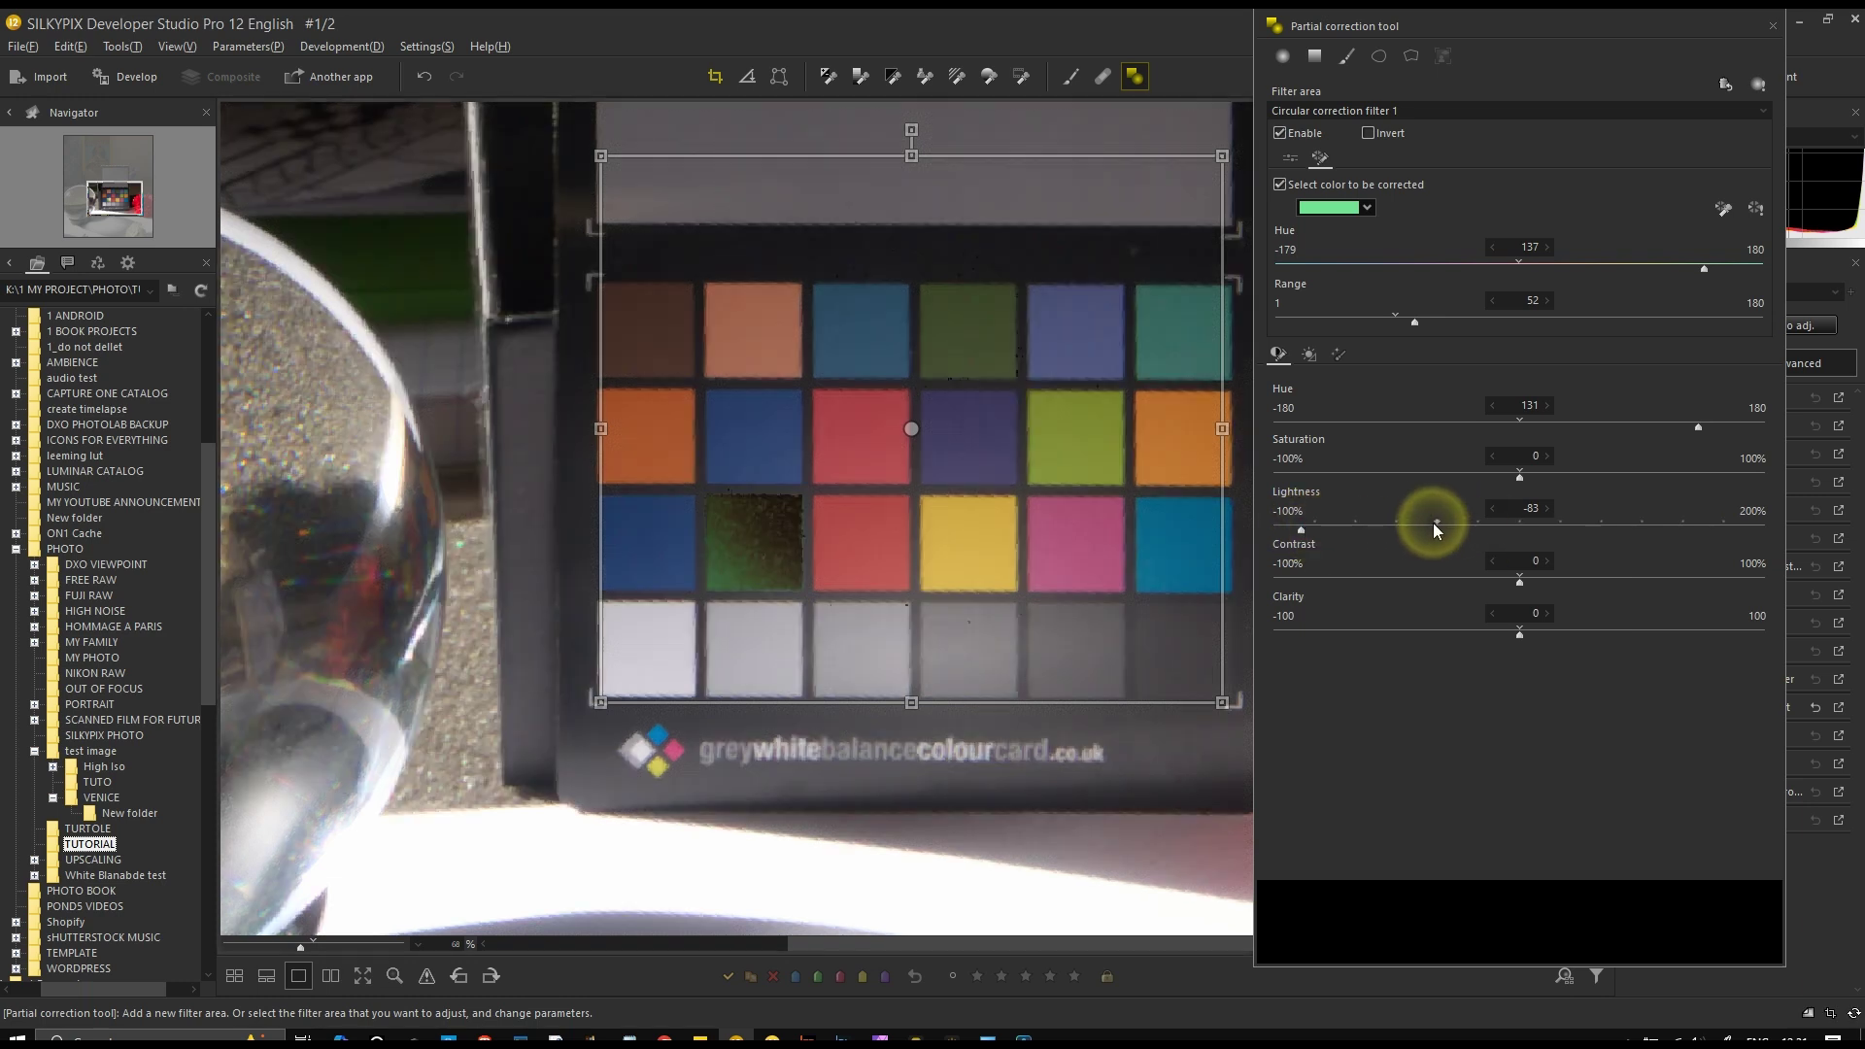
click(1396, 316)
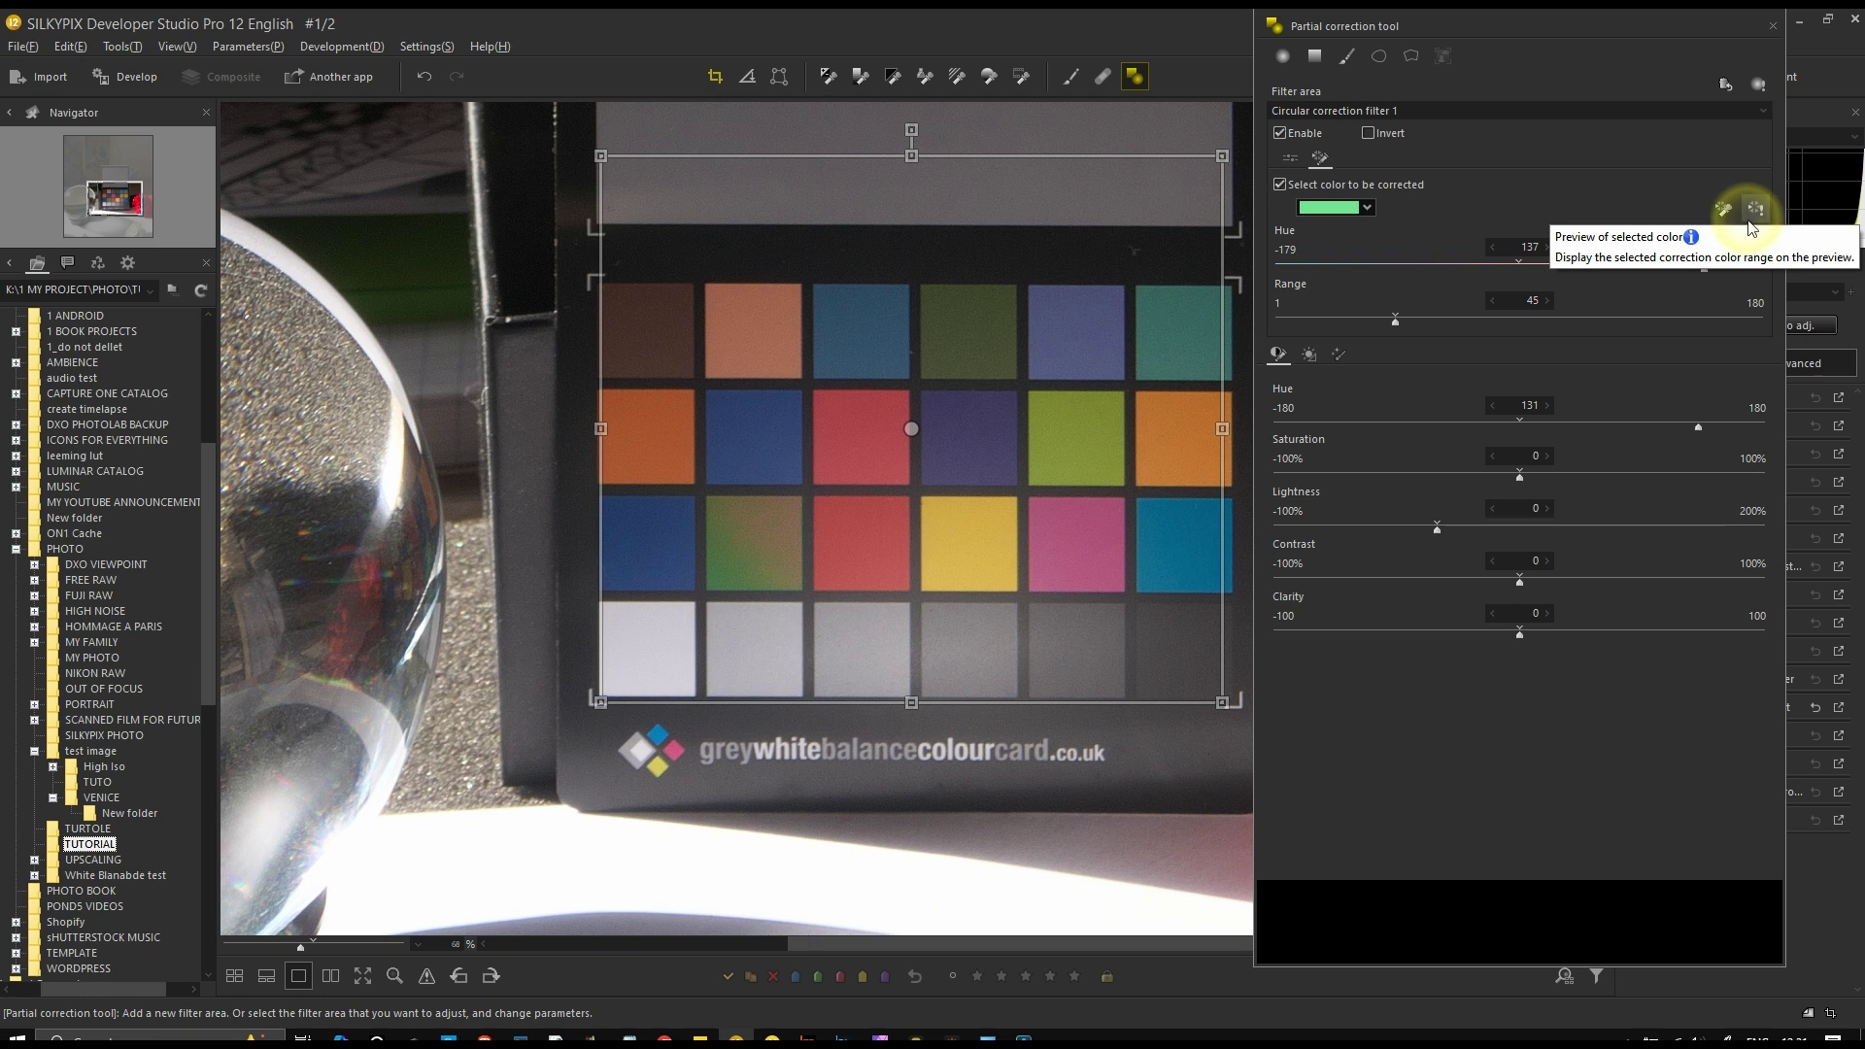
Preview the selected color range on the chart, switching the color to be corrected to the red preset and to the blue preset
click(1755, 212)
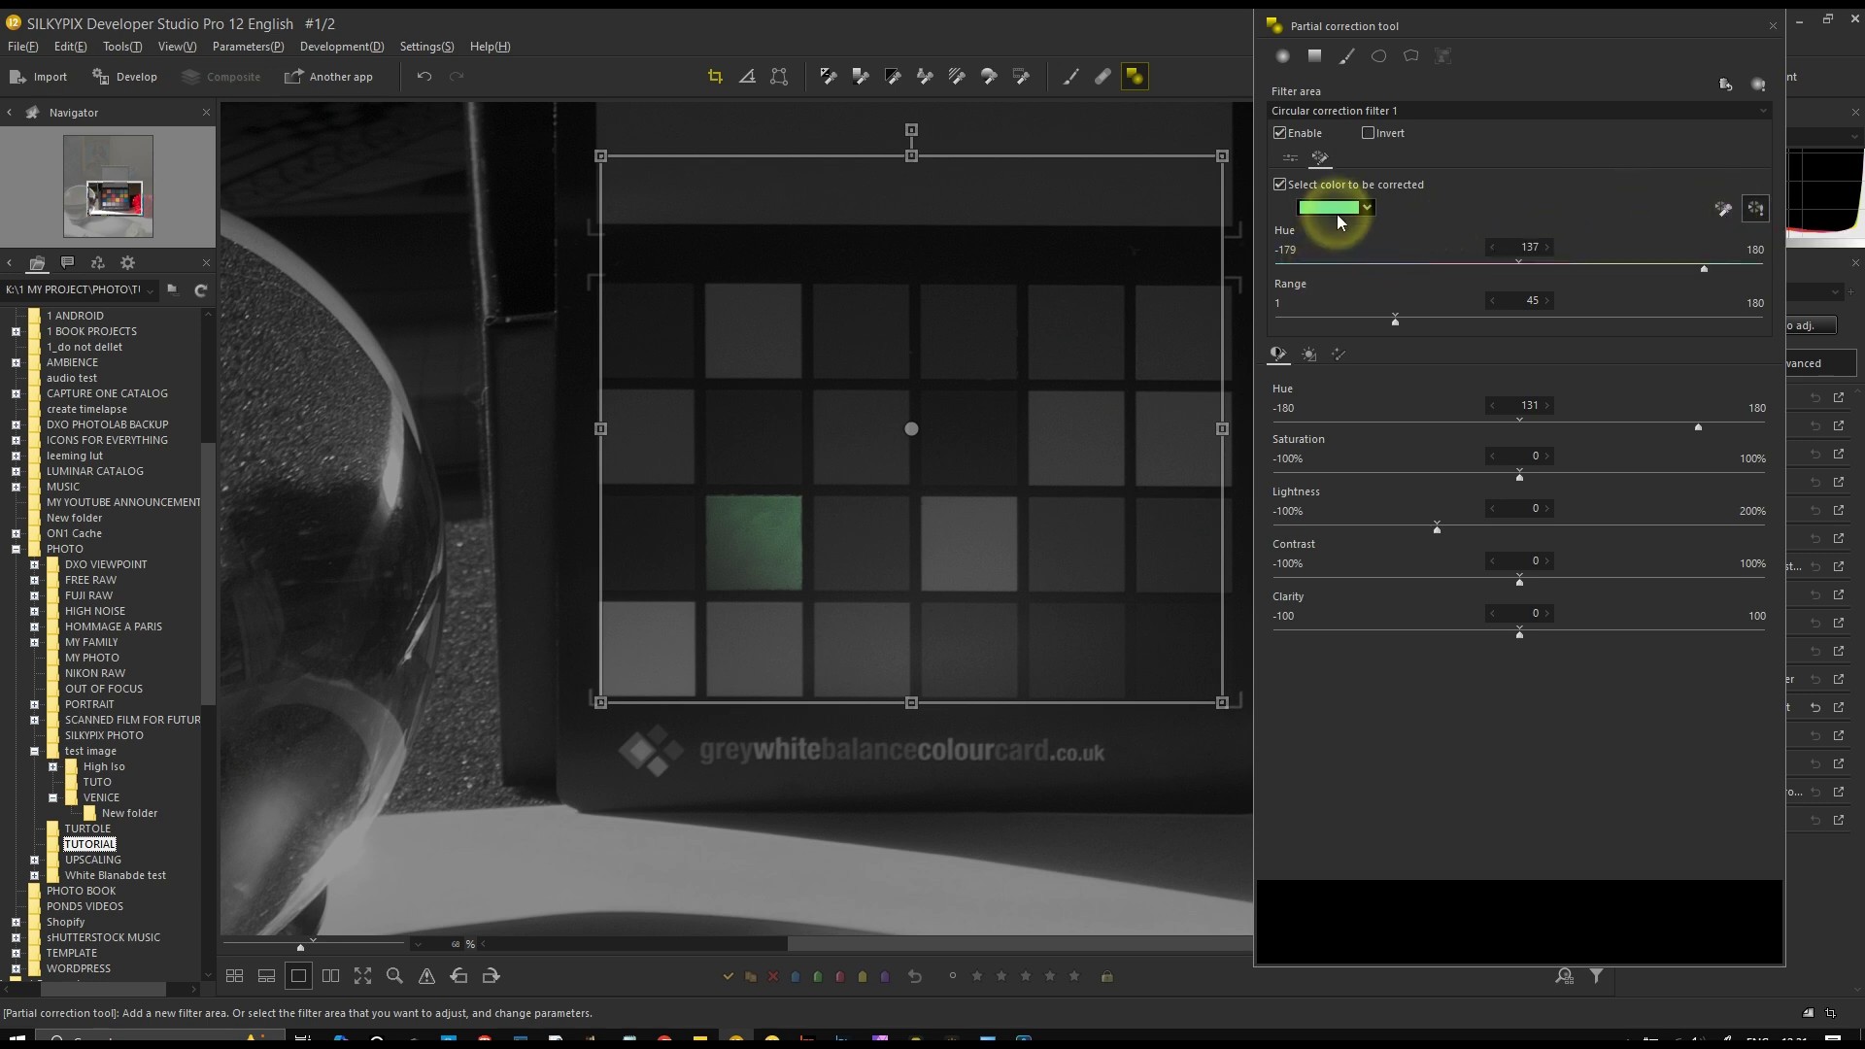
click(1363, 210)
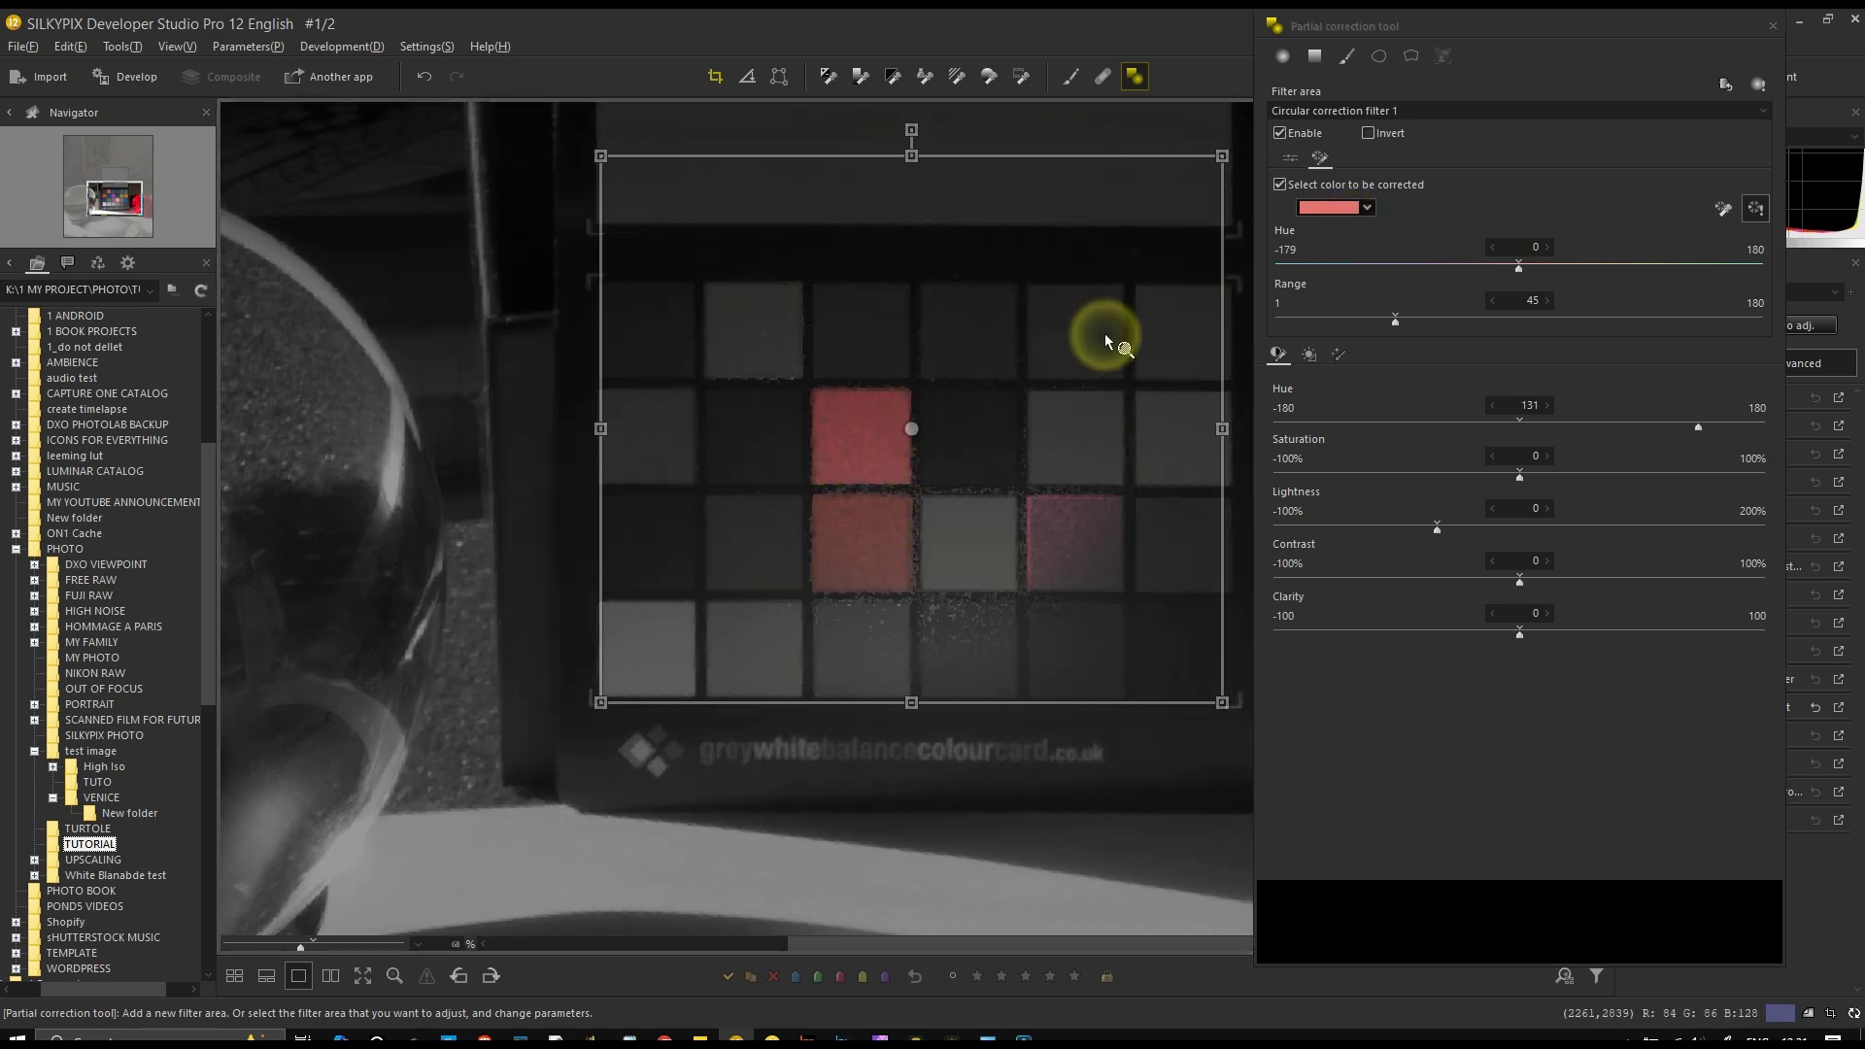
click(1367, 207)
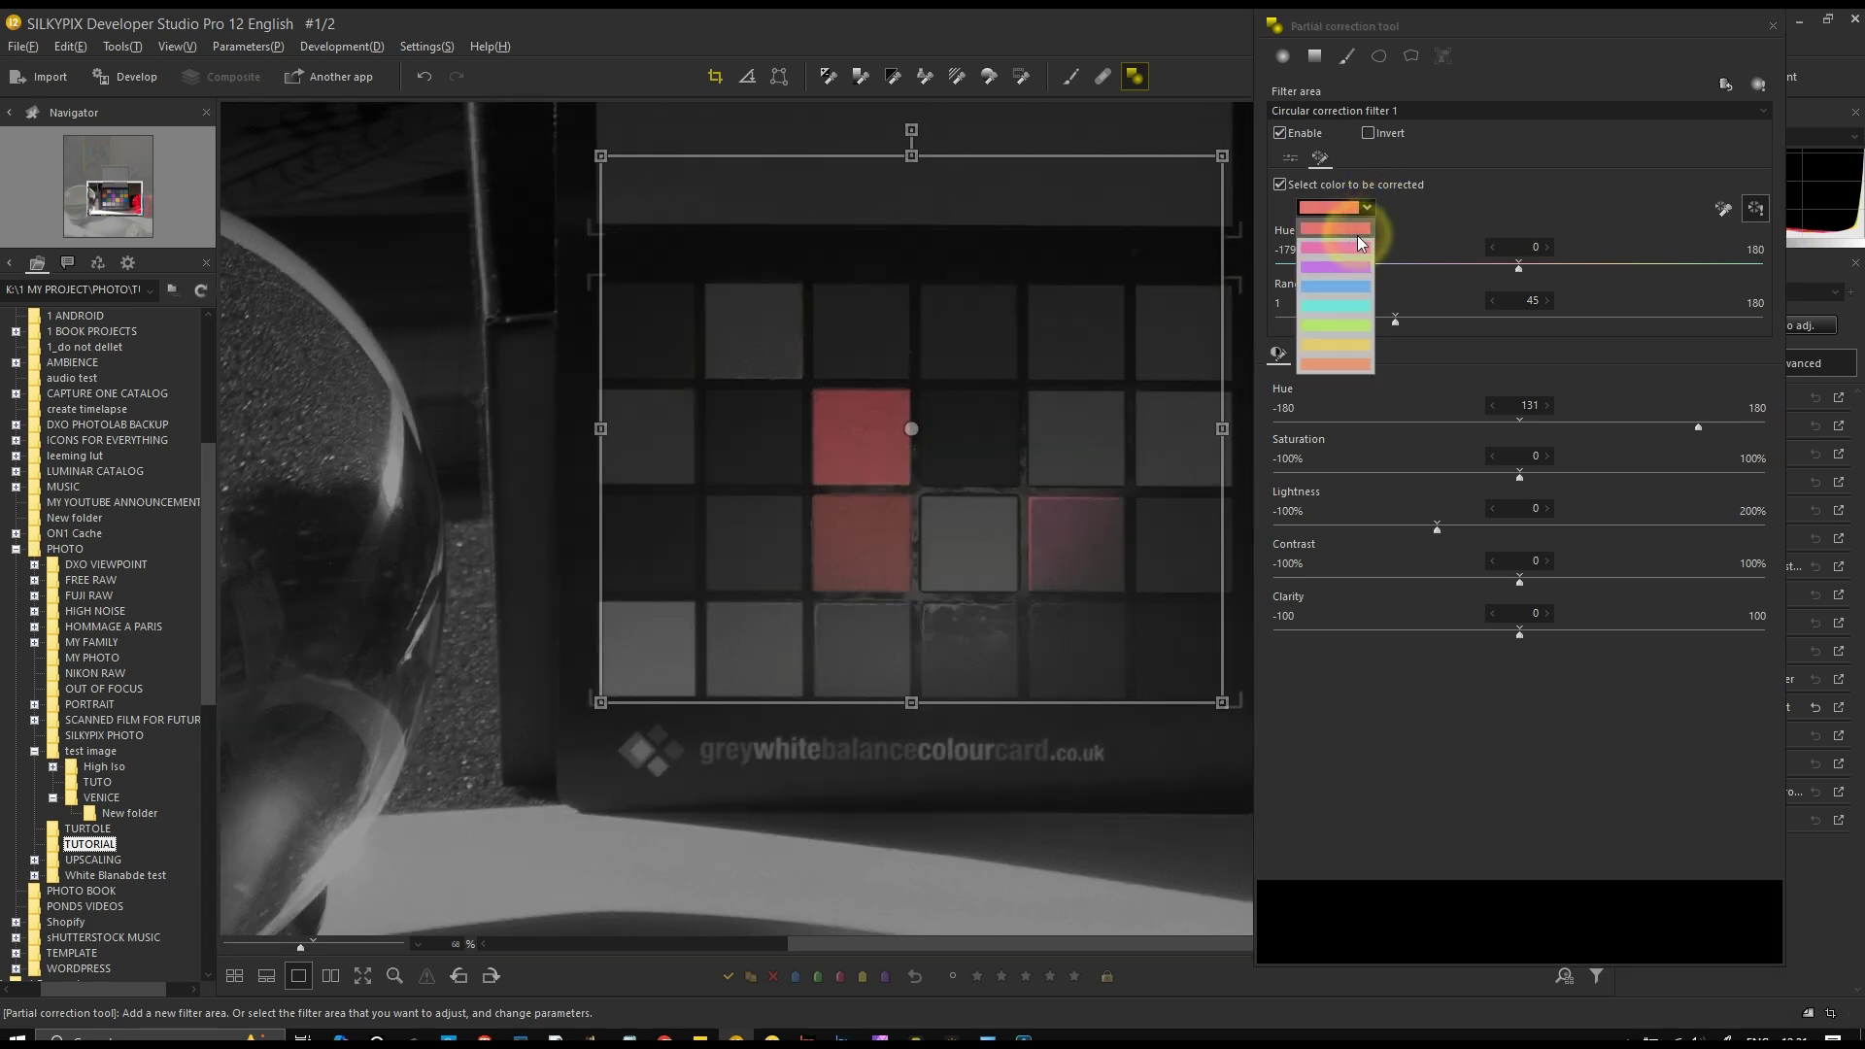
click(1346, 288)
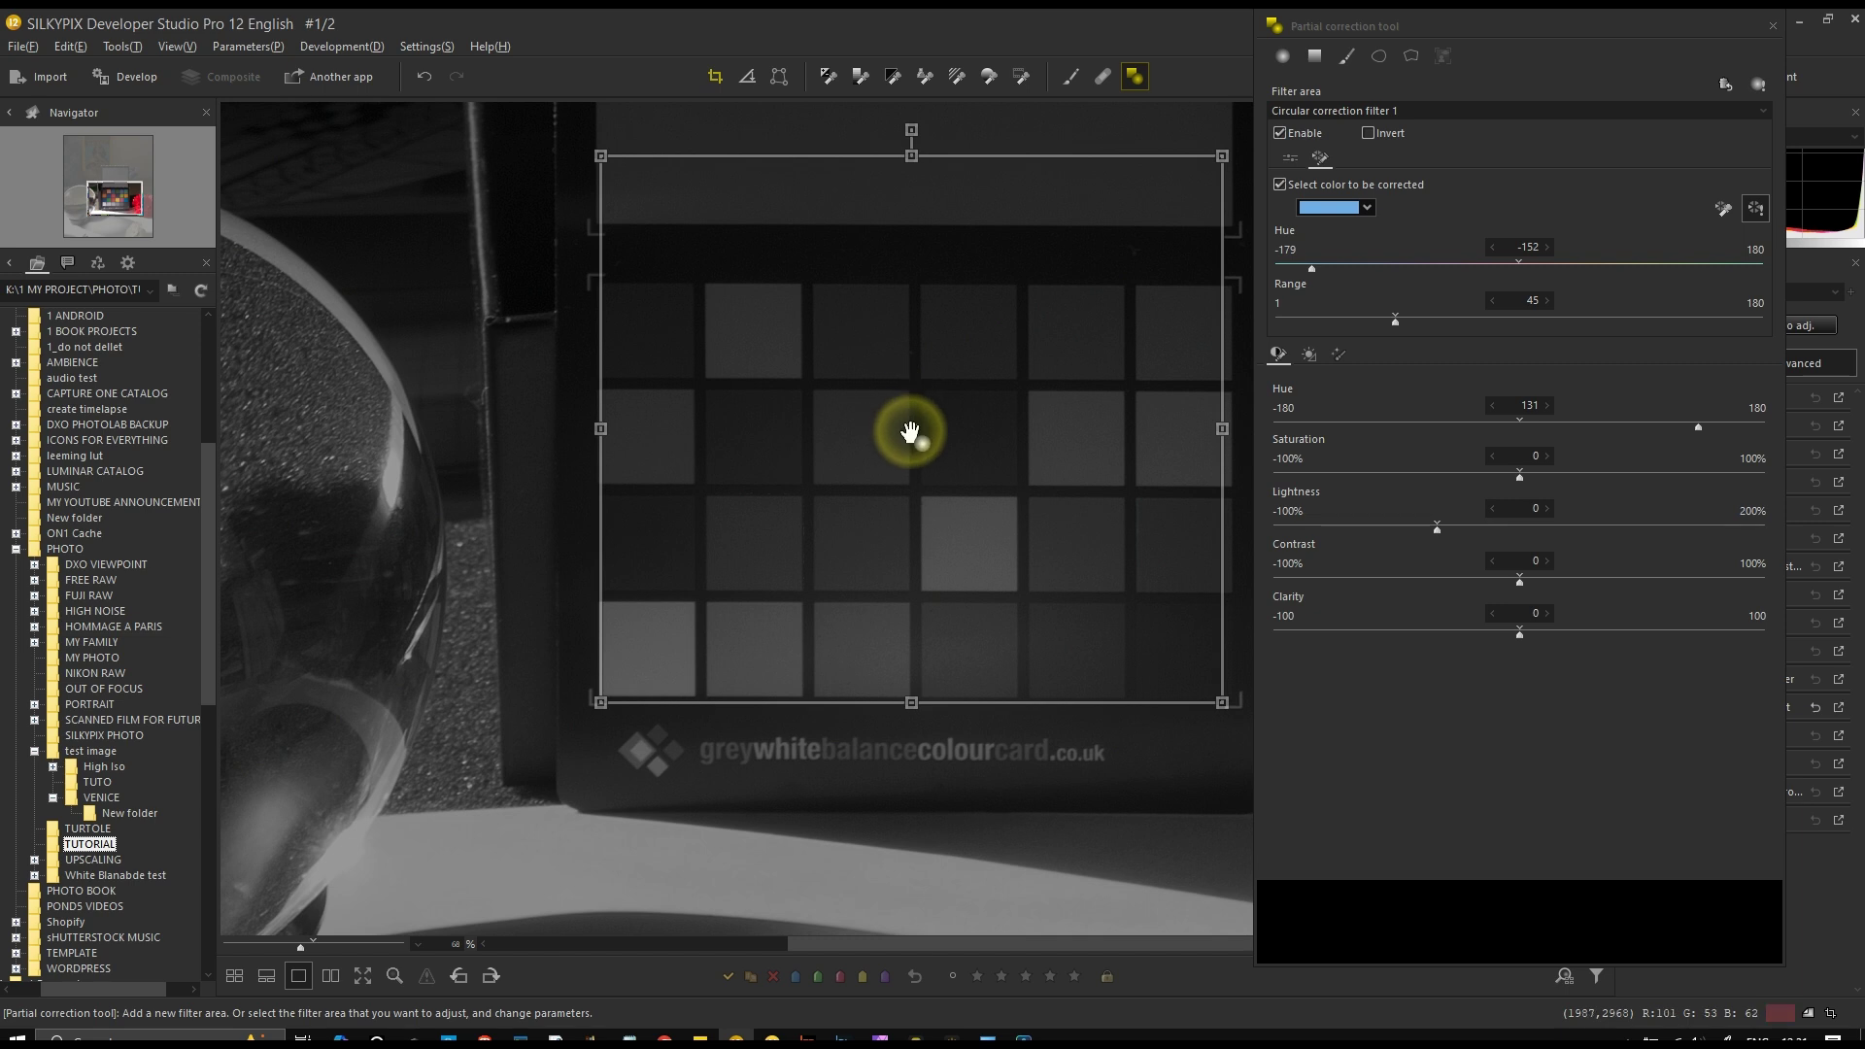
Hide the color preview and enlarge the circular filter area so that it covers the whole color card
mouse_move(907, 433)
mouse_down()
mouse_move(932, 445)
mouse_move(904, 444)
mouse_up()
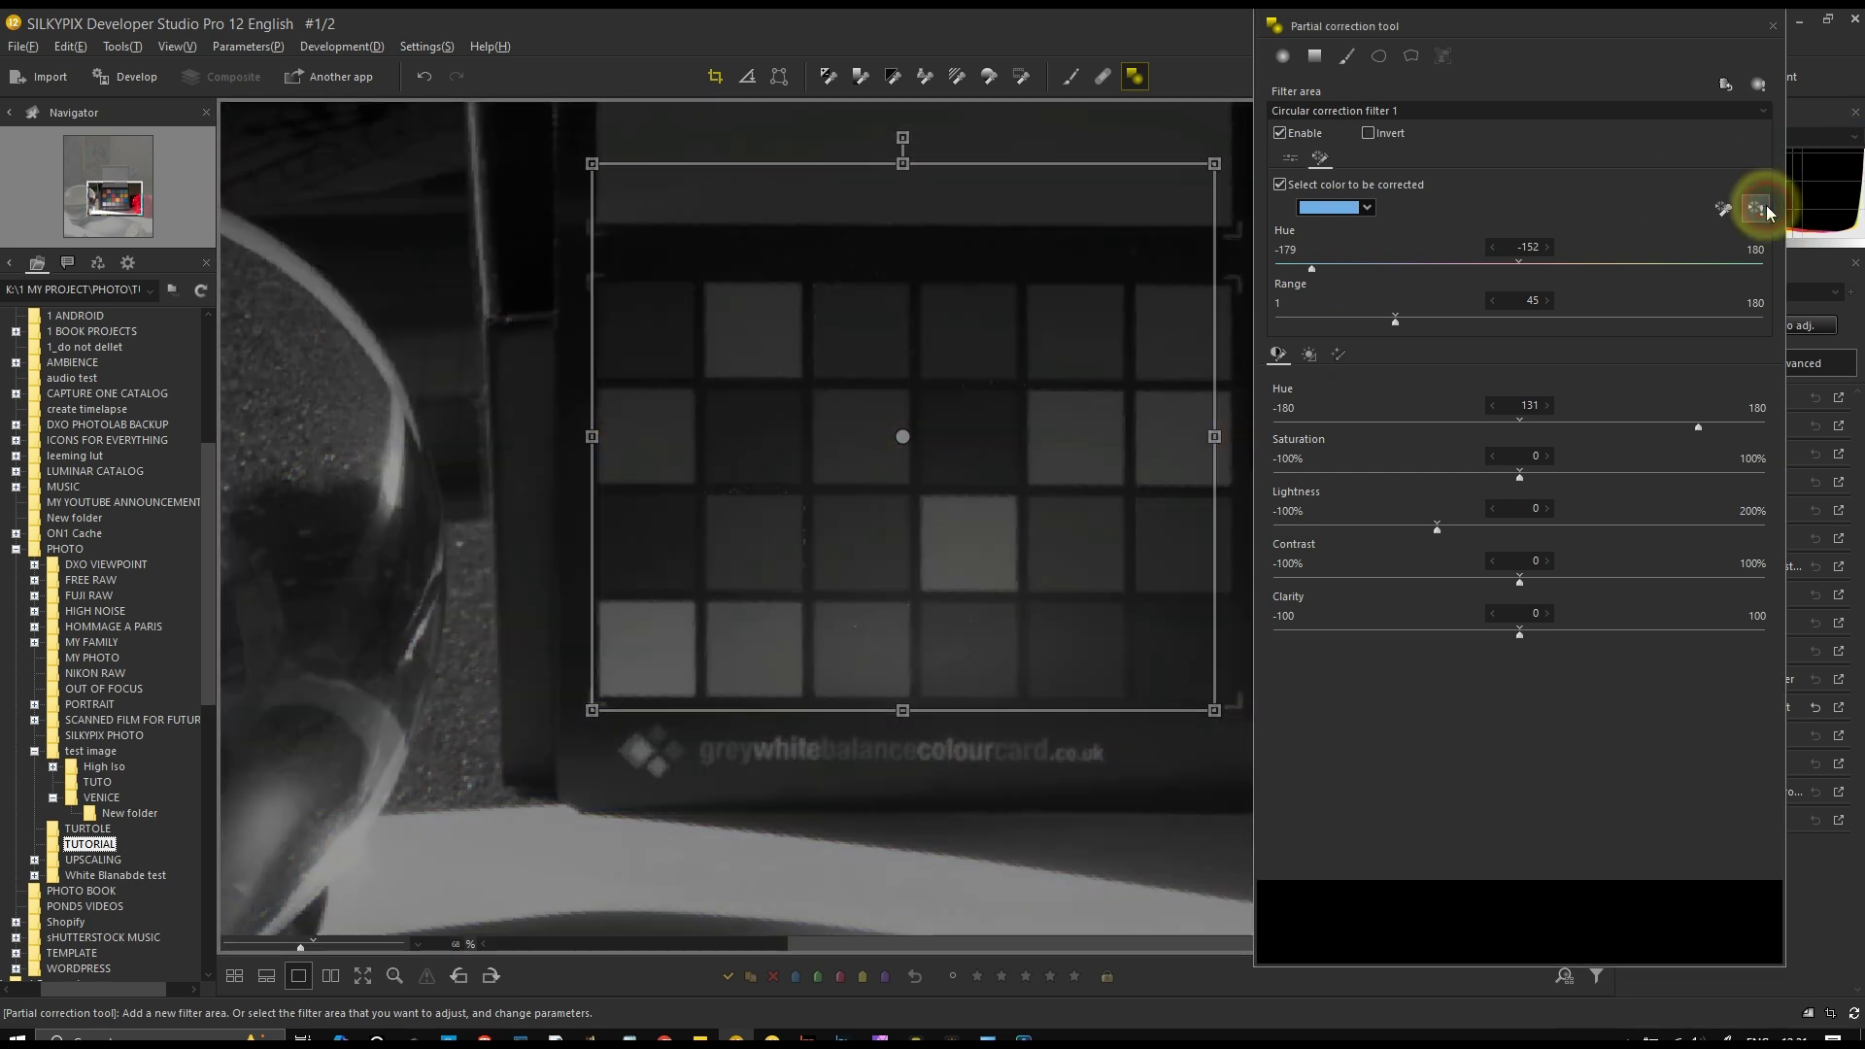
click(1756, 208)
drag(1213, 710, 1320, 788)
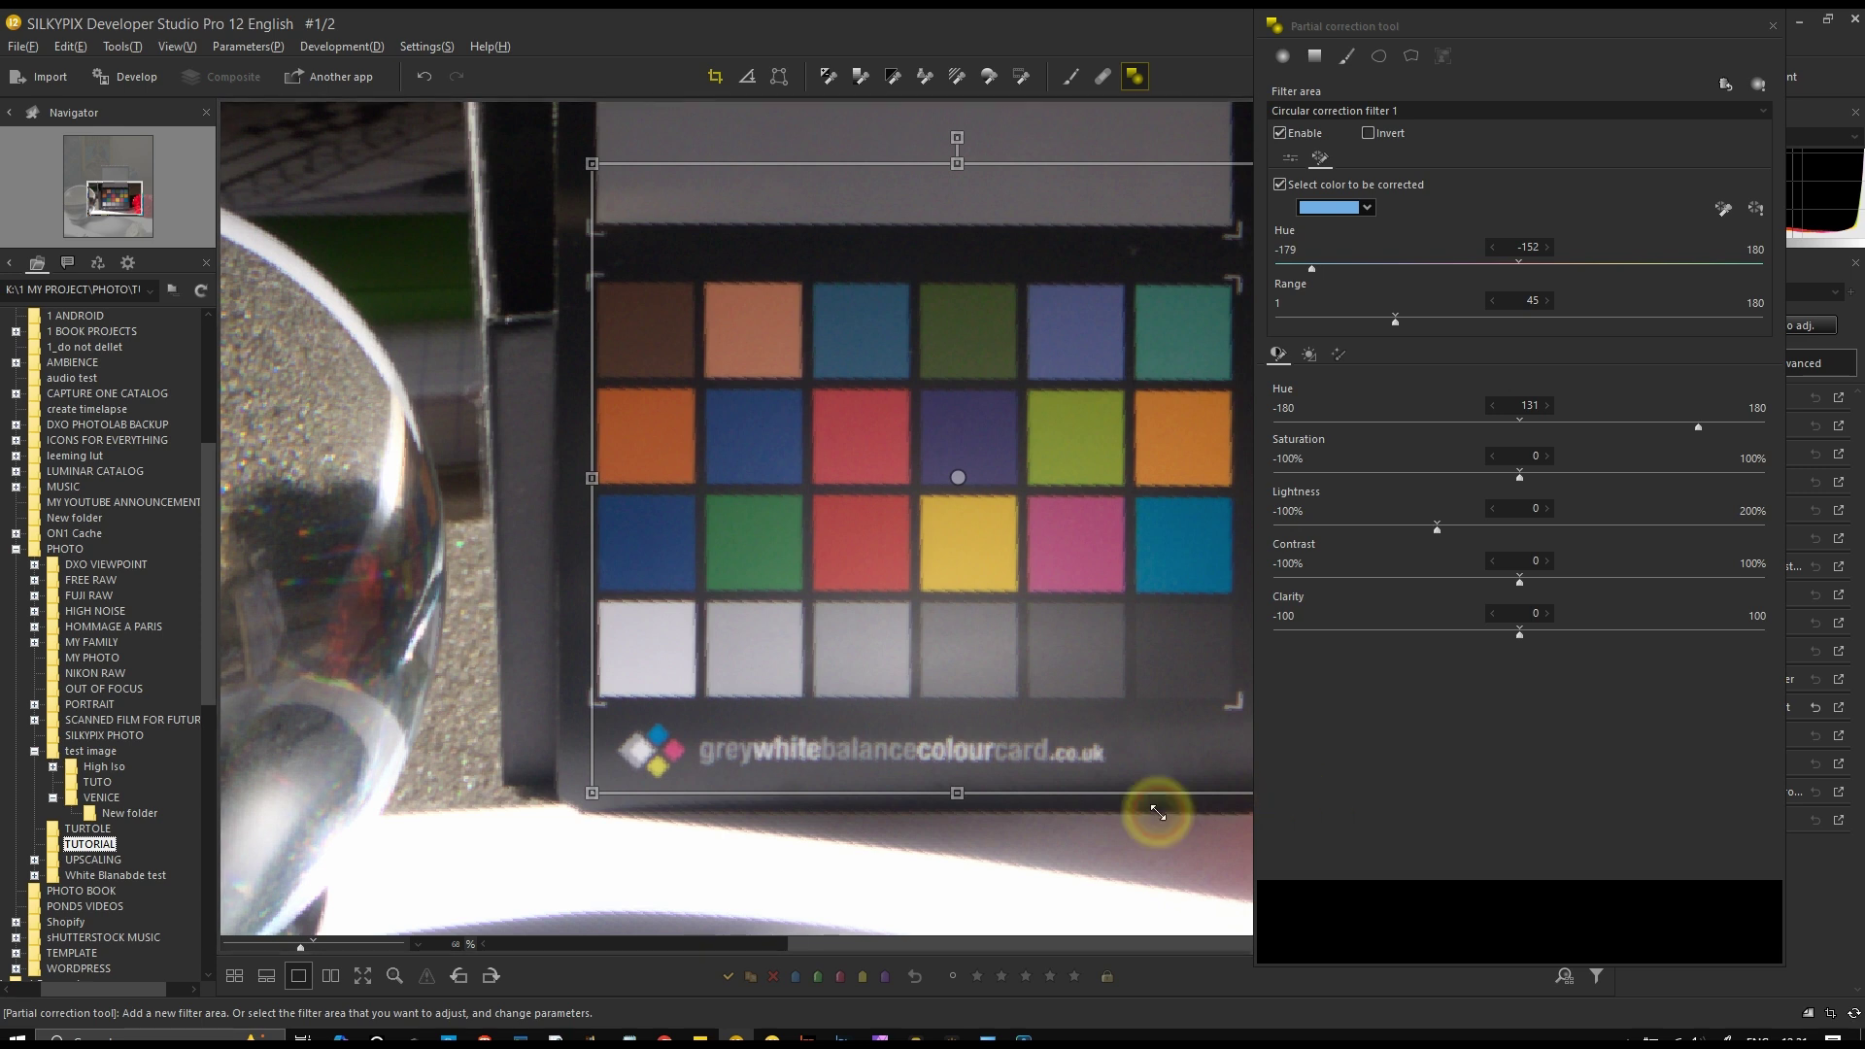
Preview the color selection on the enlarged filter area with the yellow preset and with the orange preset
click(1764, 214)
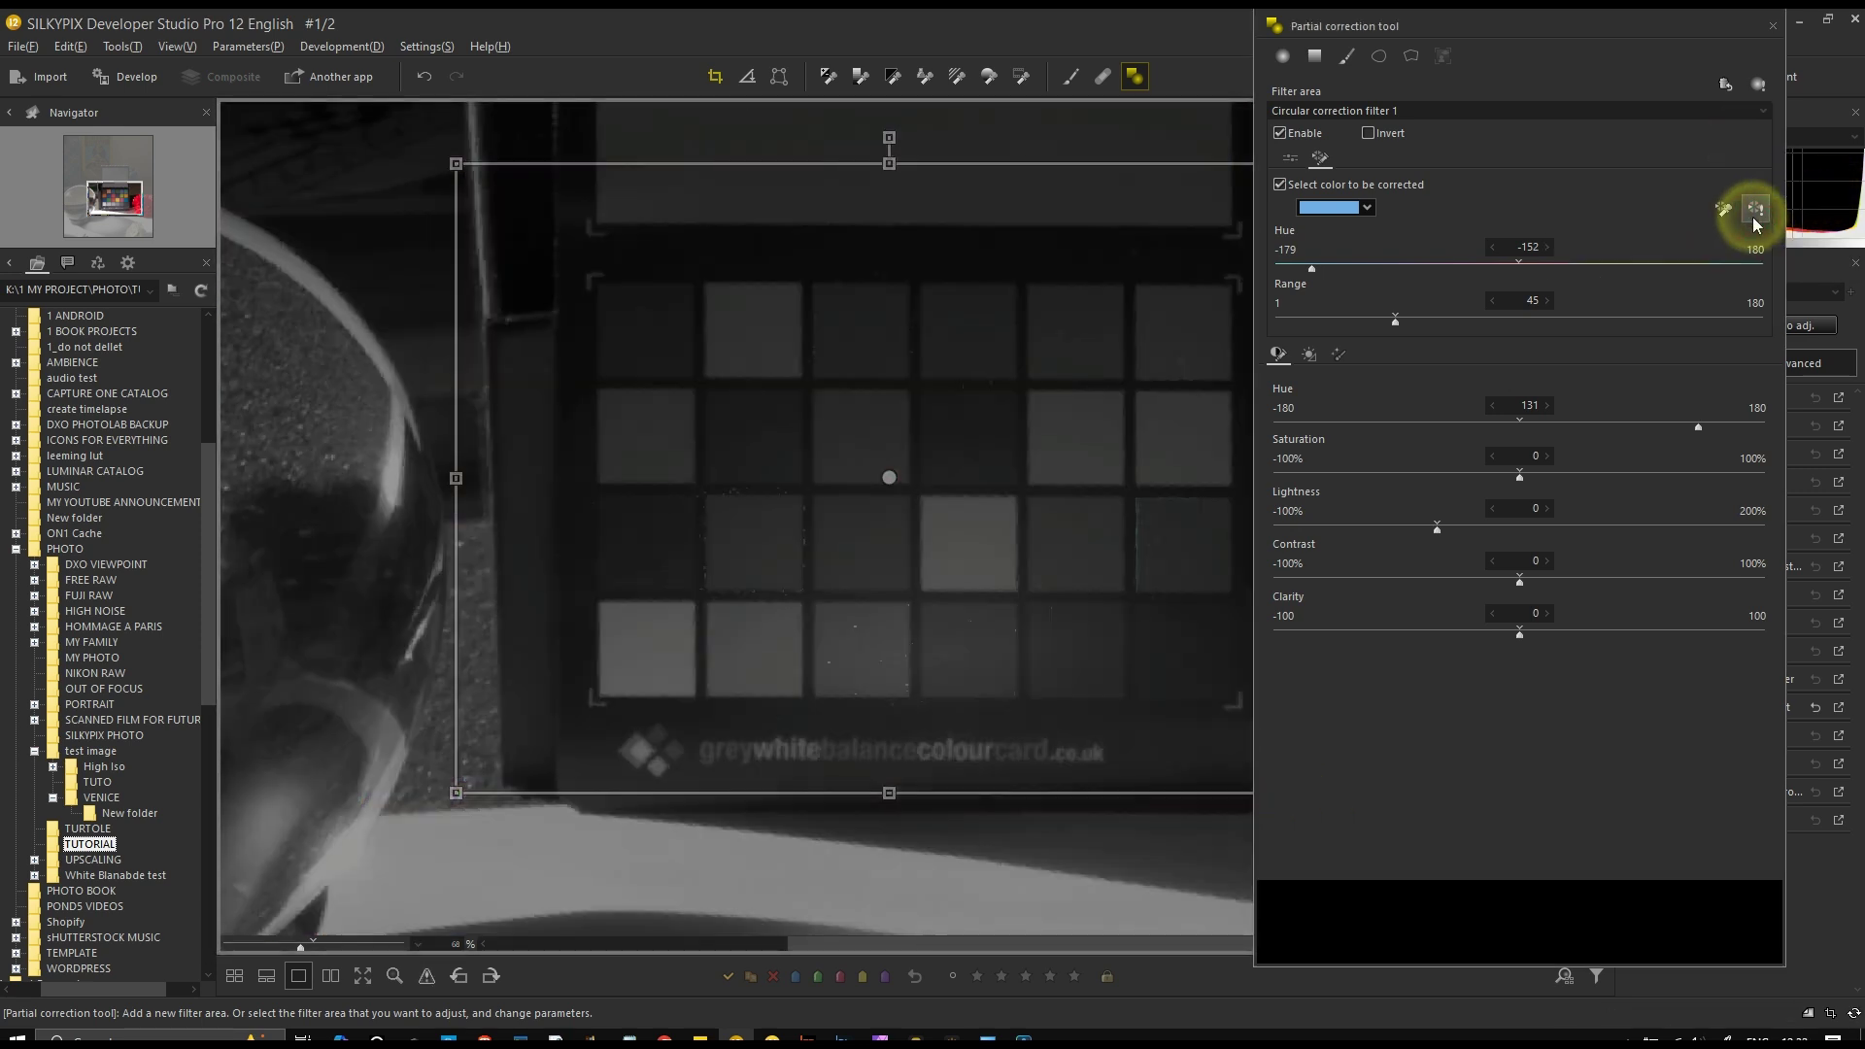
click(1367, 207)
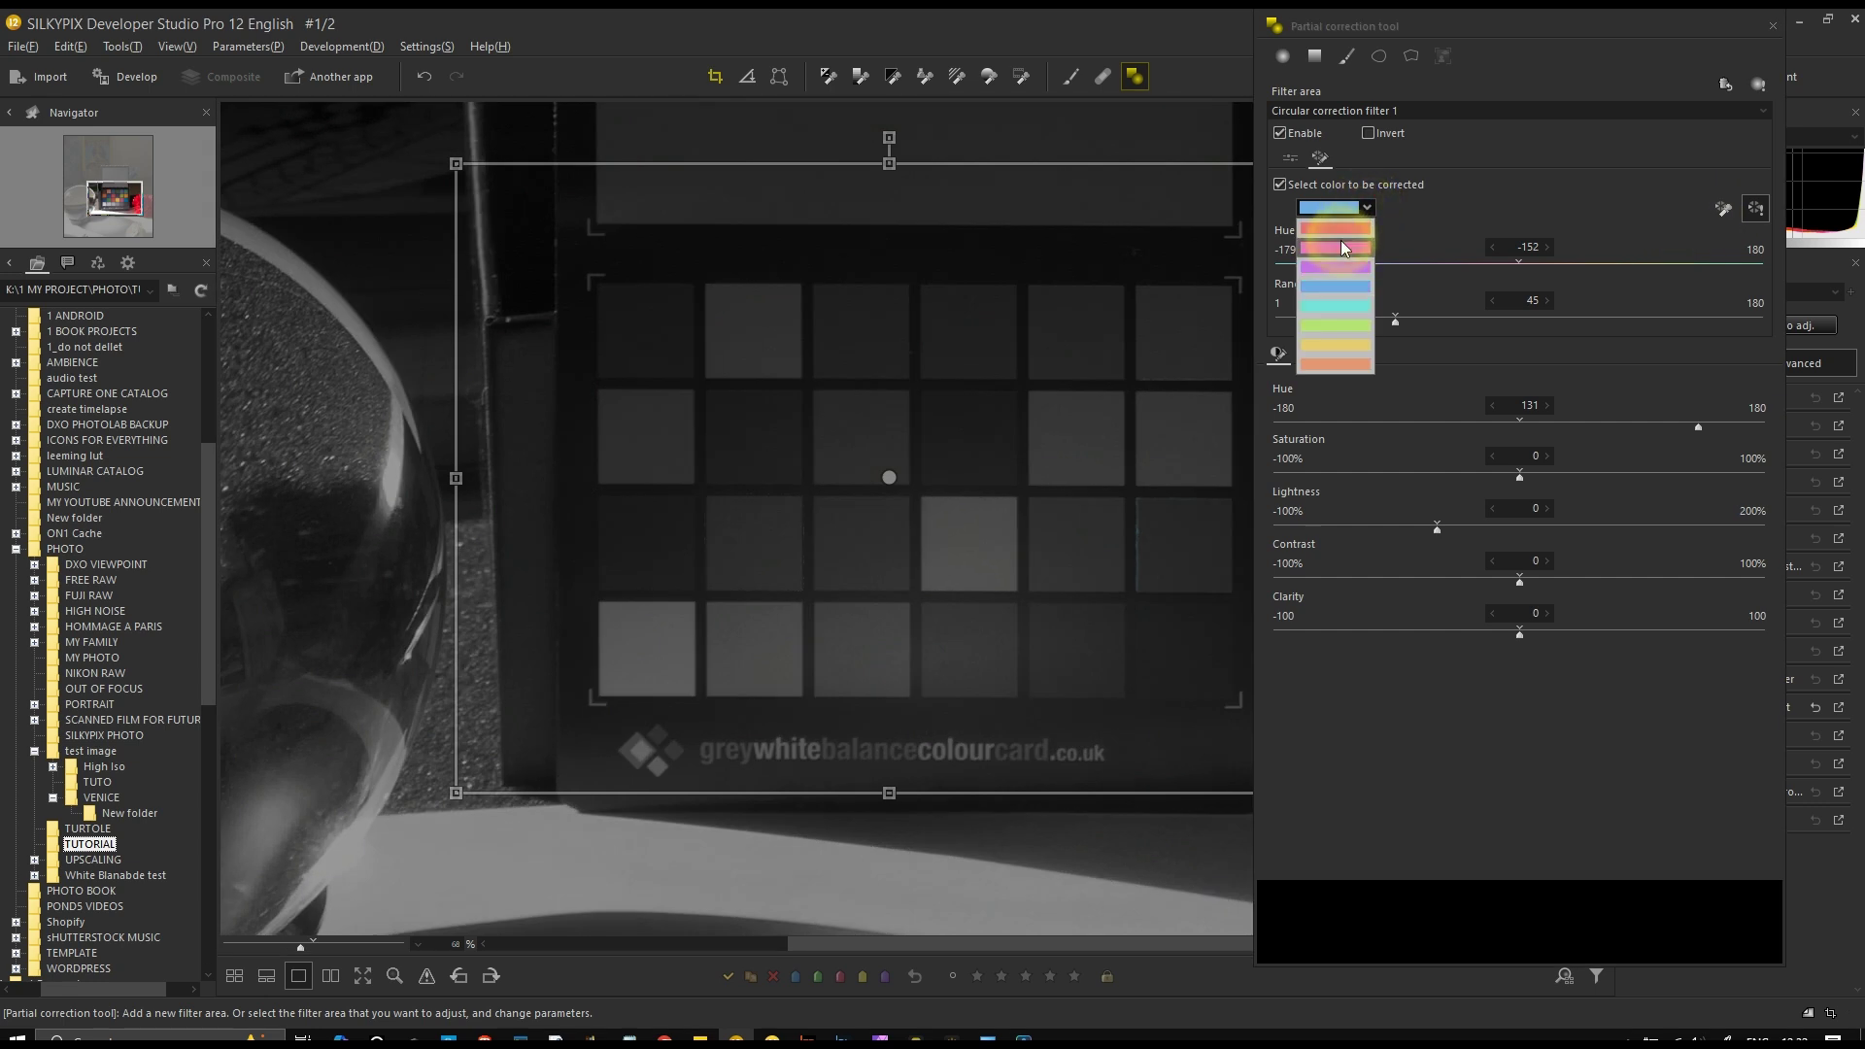
click(1331, 342)
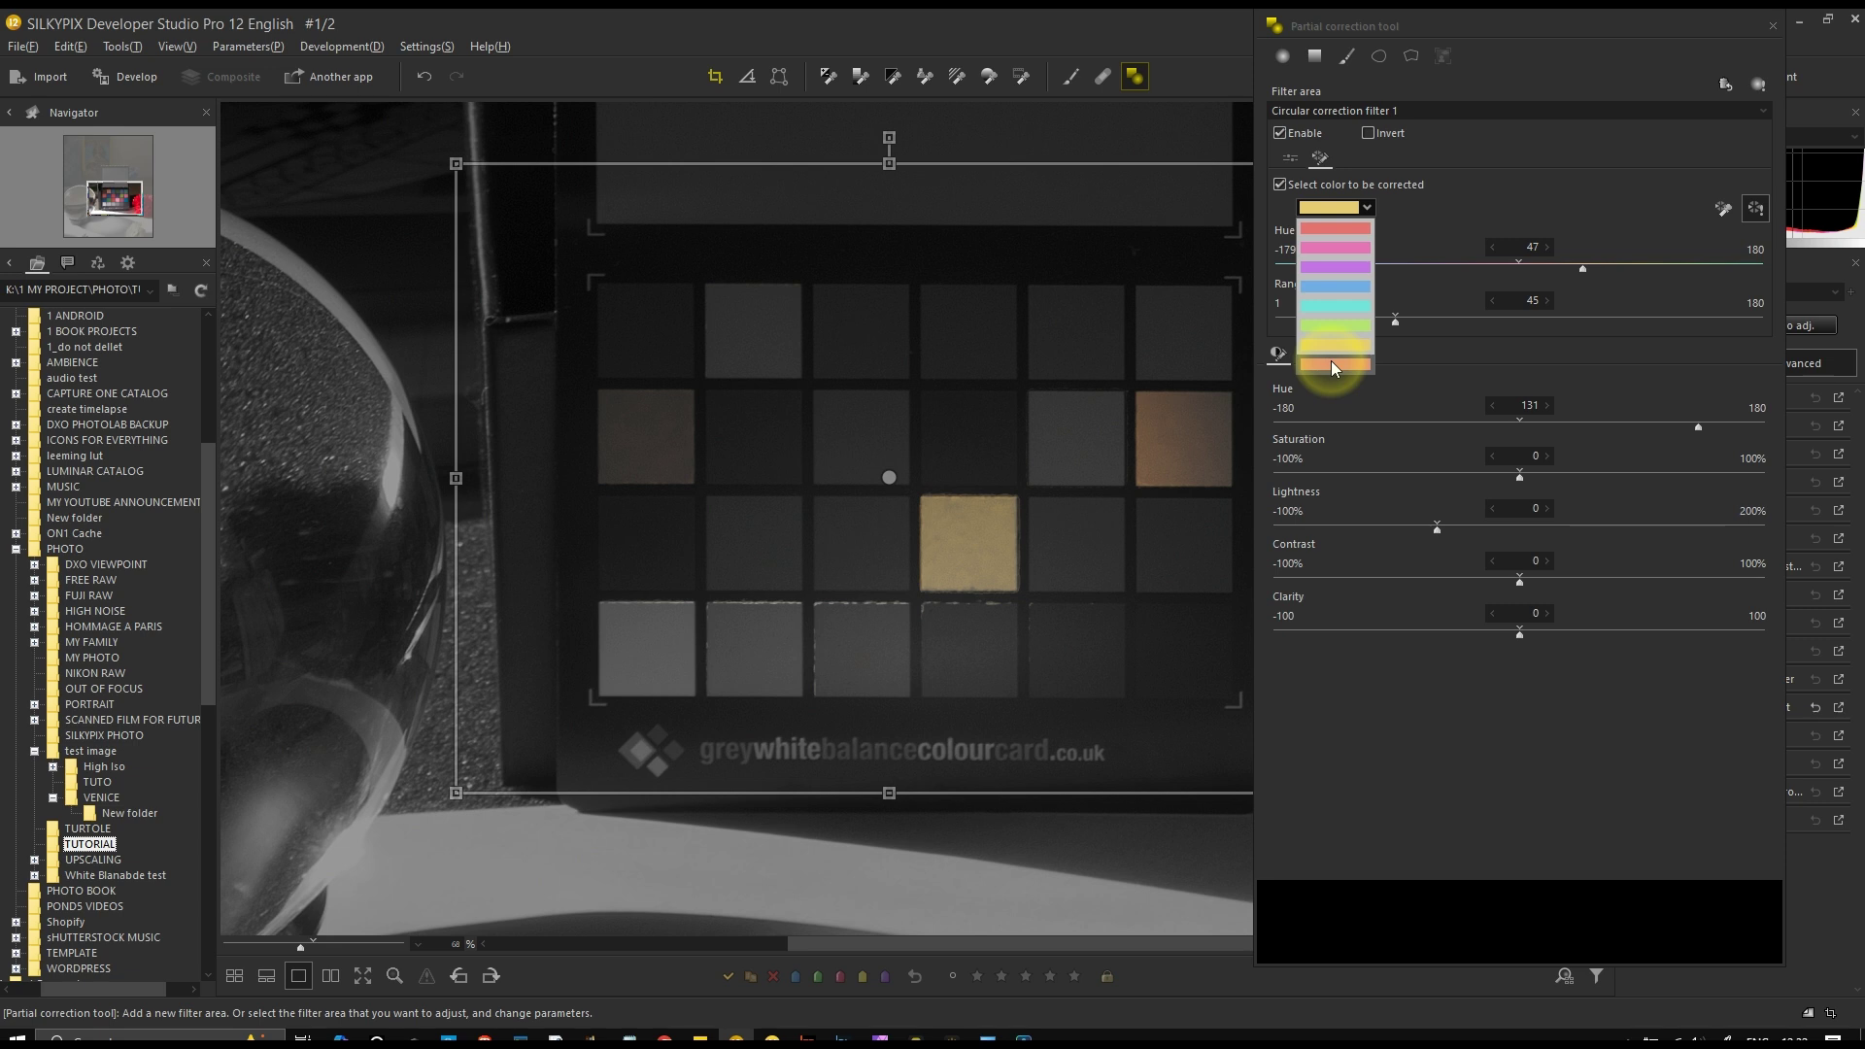
click(1331, 365)
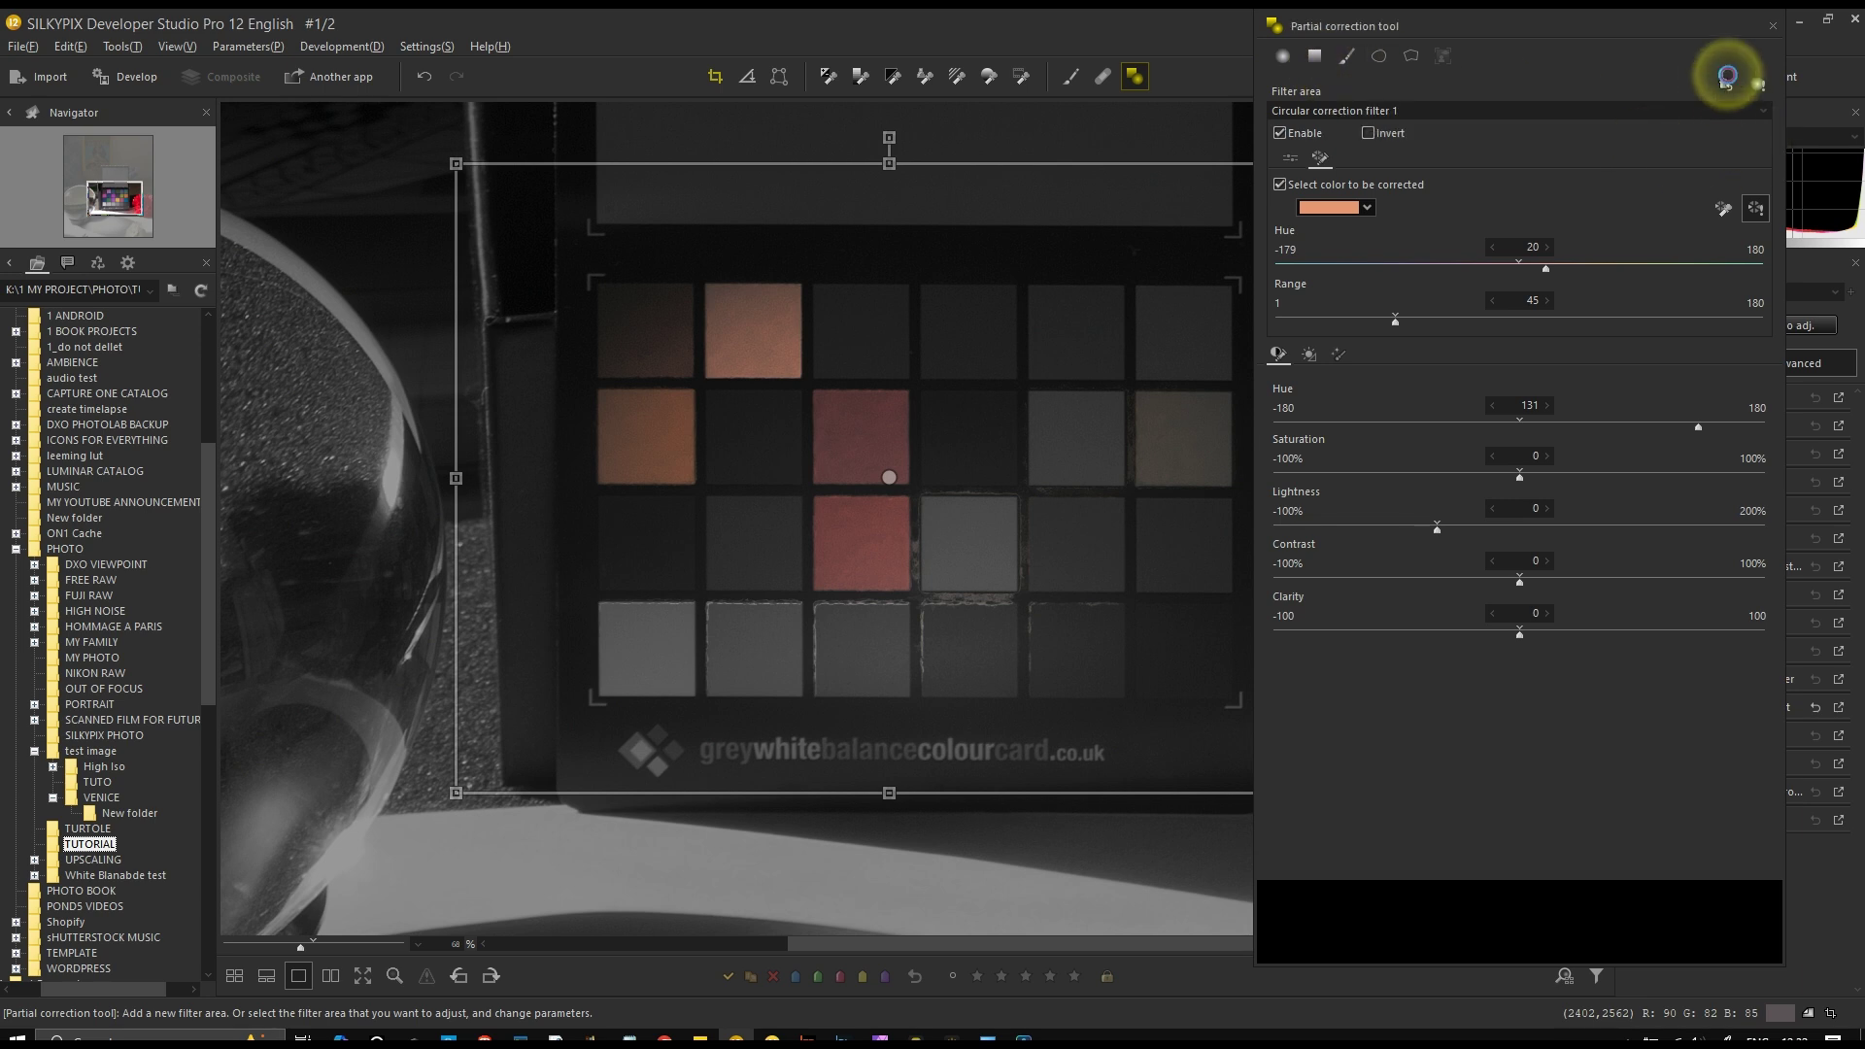
Delete all filter areas, removing the circular correction filter
click(1758, 85)
click(995, 597)
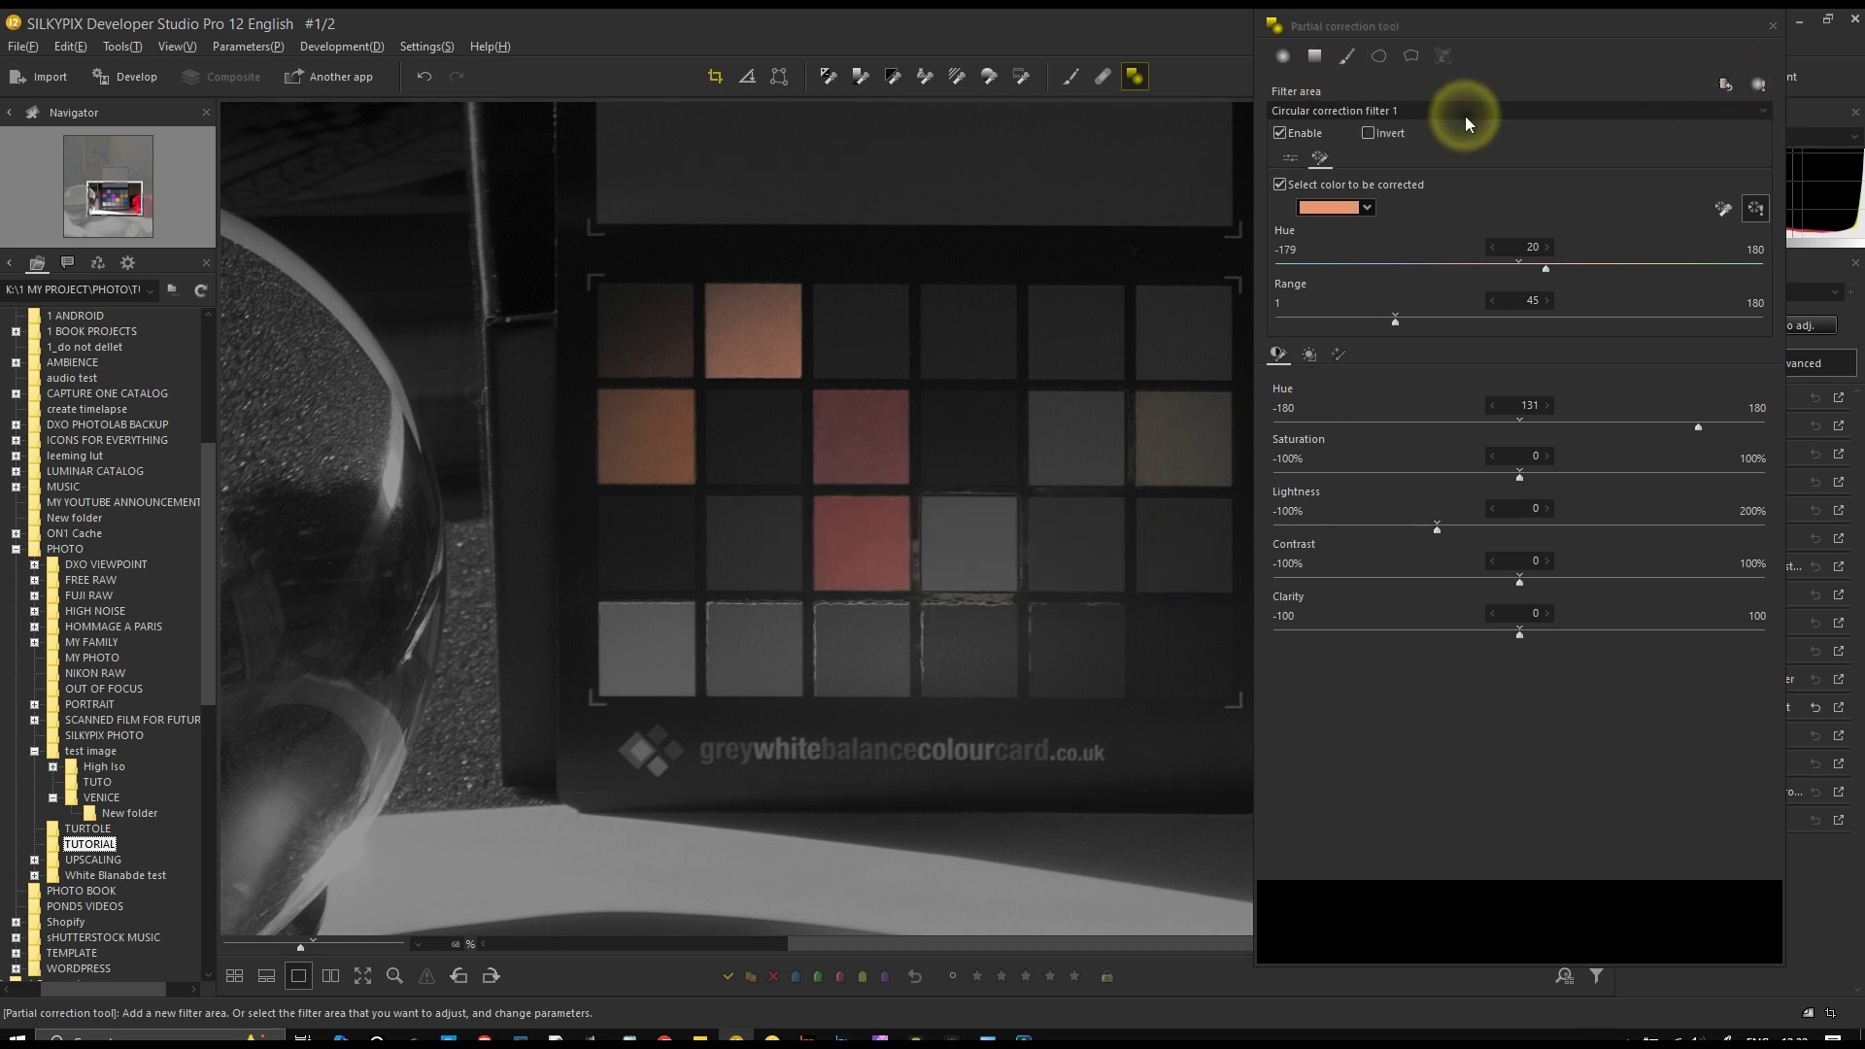
Add a gradual correction filter to the photo and delete it again
click(1314, 58)
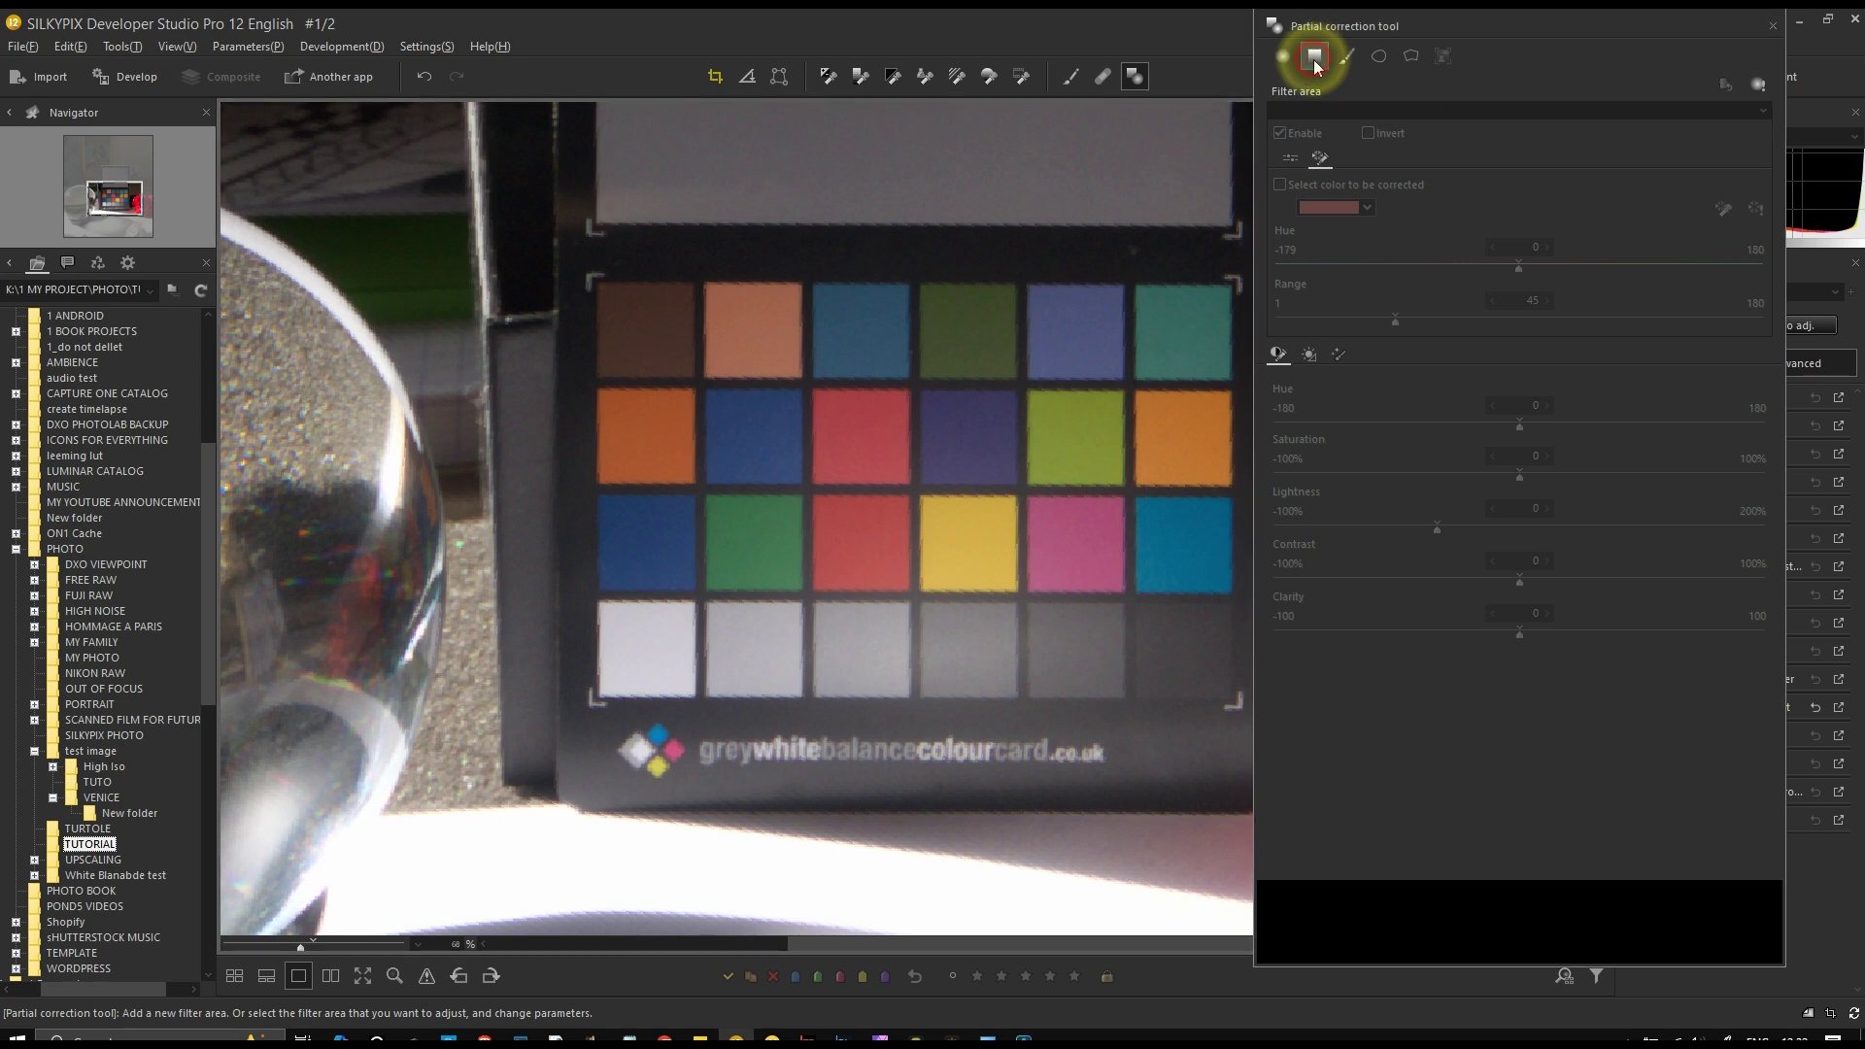
click(1280, 62)
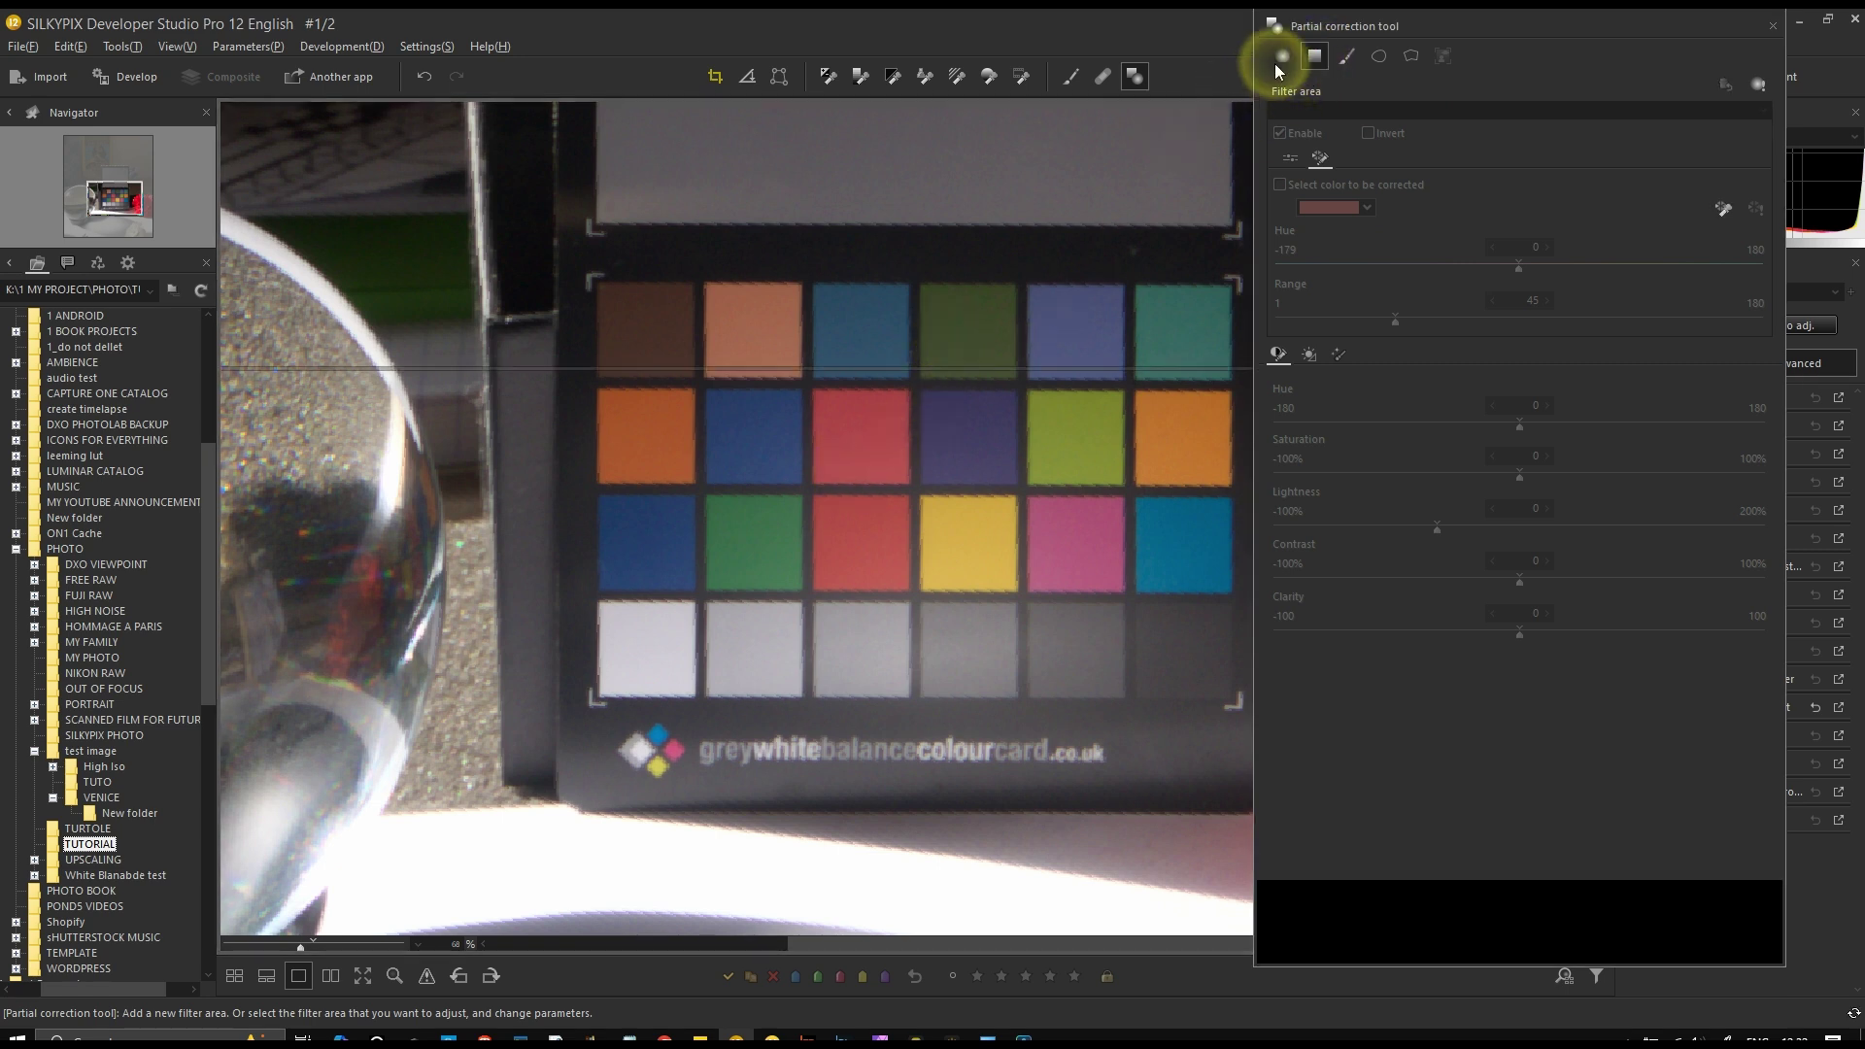
click(1313, 58)
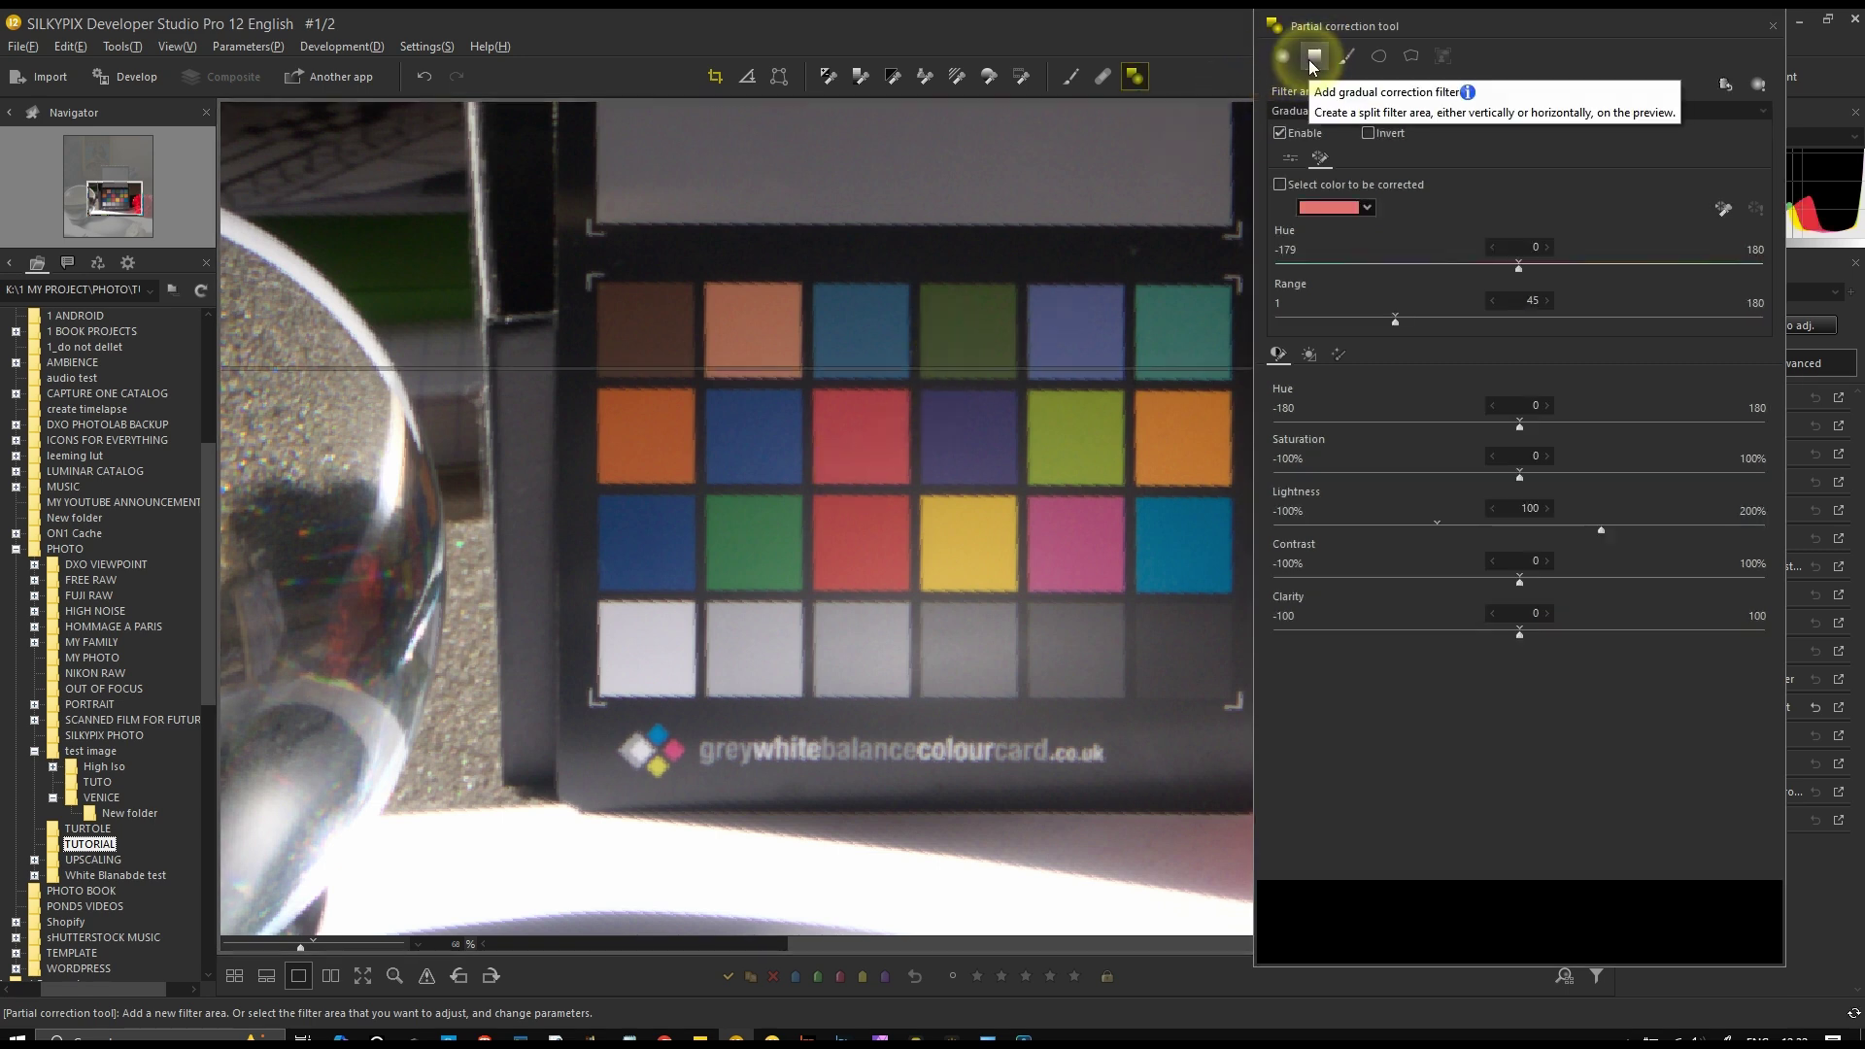
click(1725, 86)
key(Return)
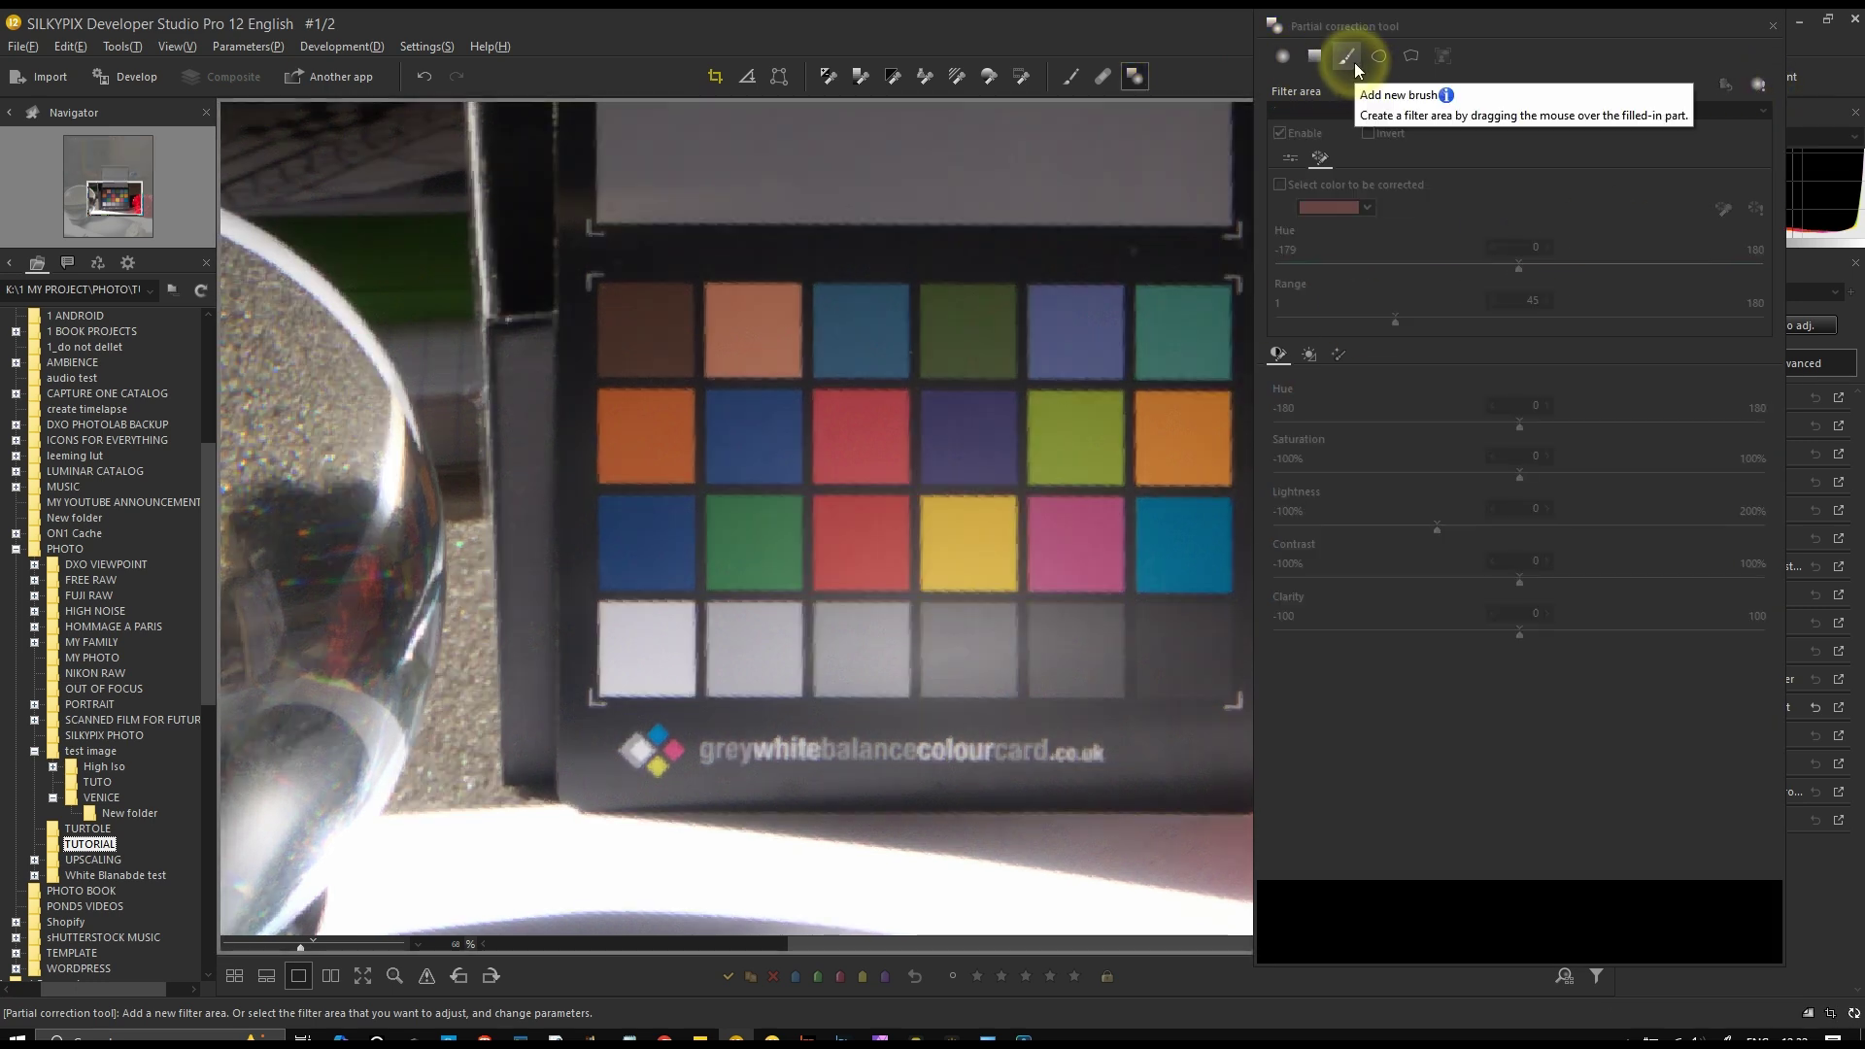
Draw a closed curve filter area around the left half of the color chart and delete it again
click(1379, 57)
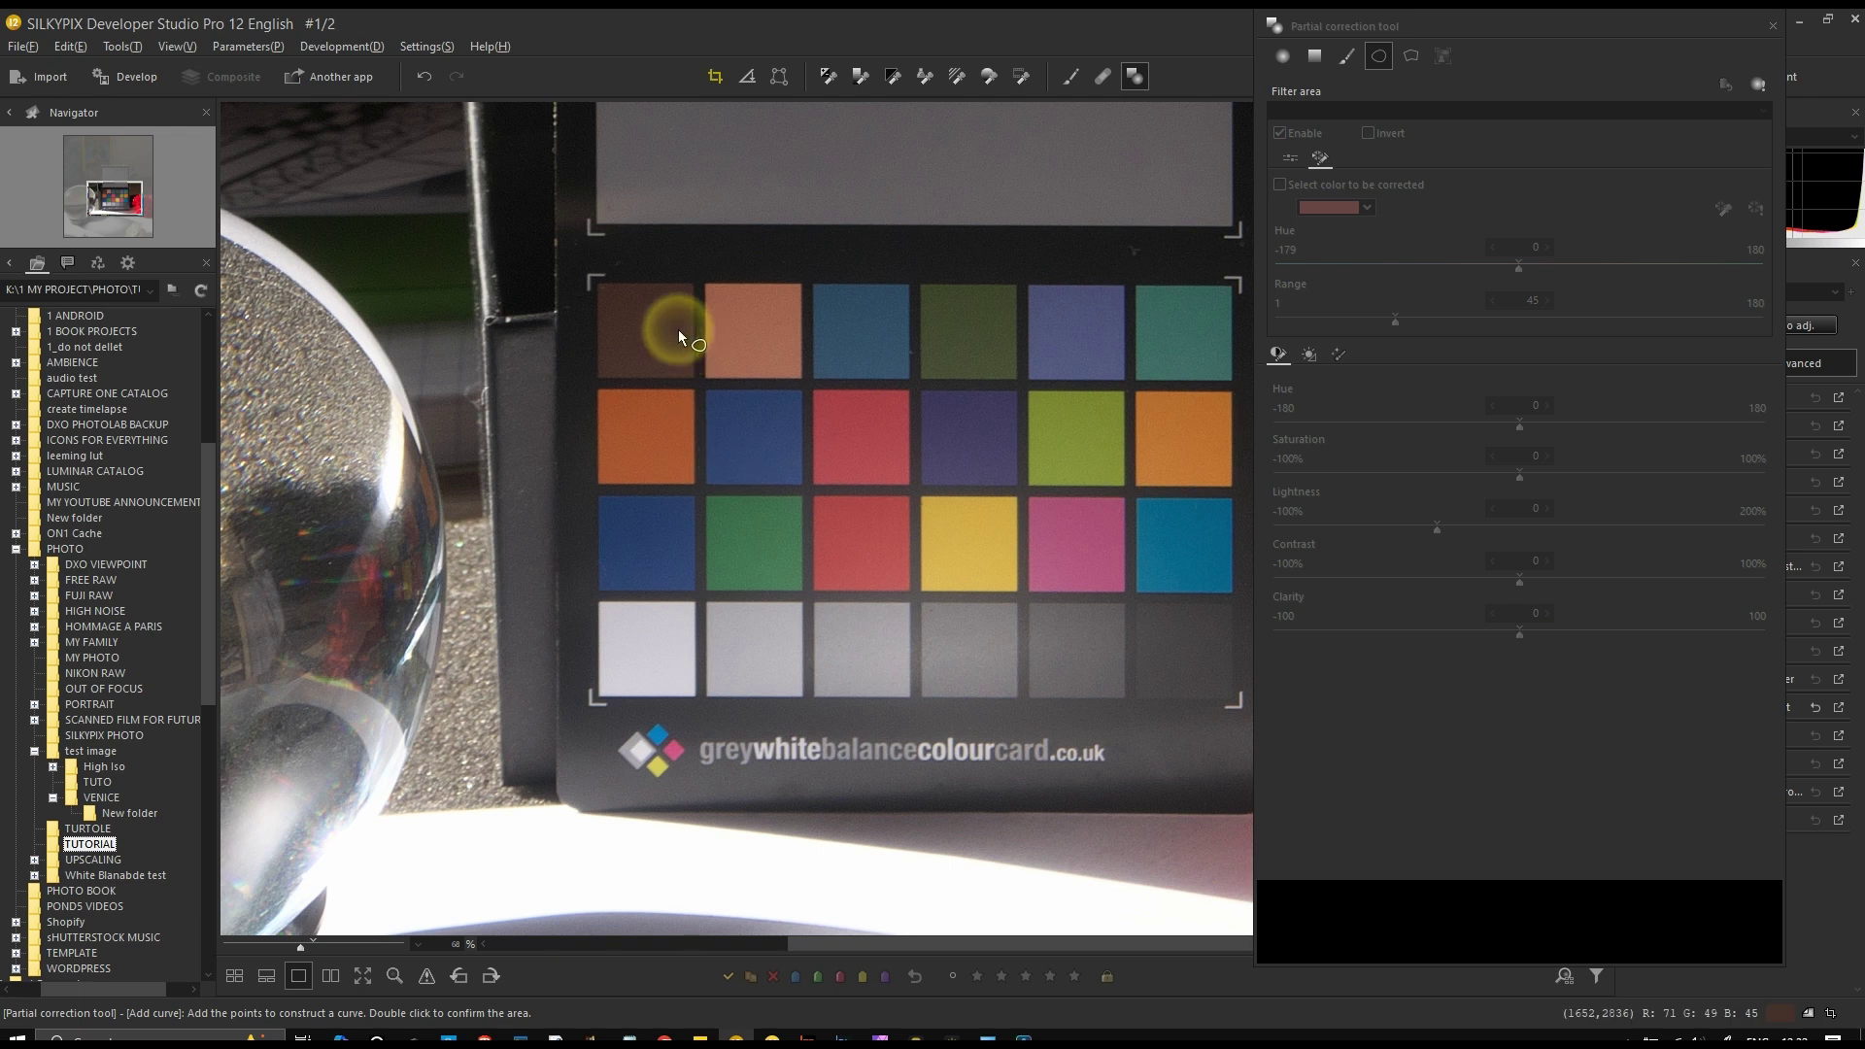
click(905, 330)
click(853, 634)
click(784, 654)
click(656, 634)
click(599, 502)
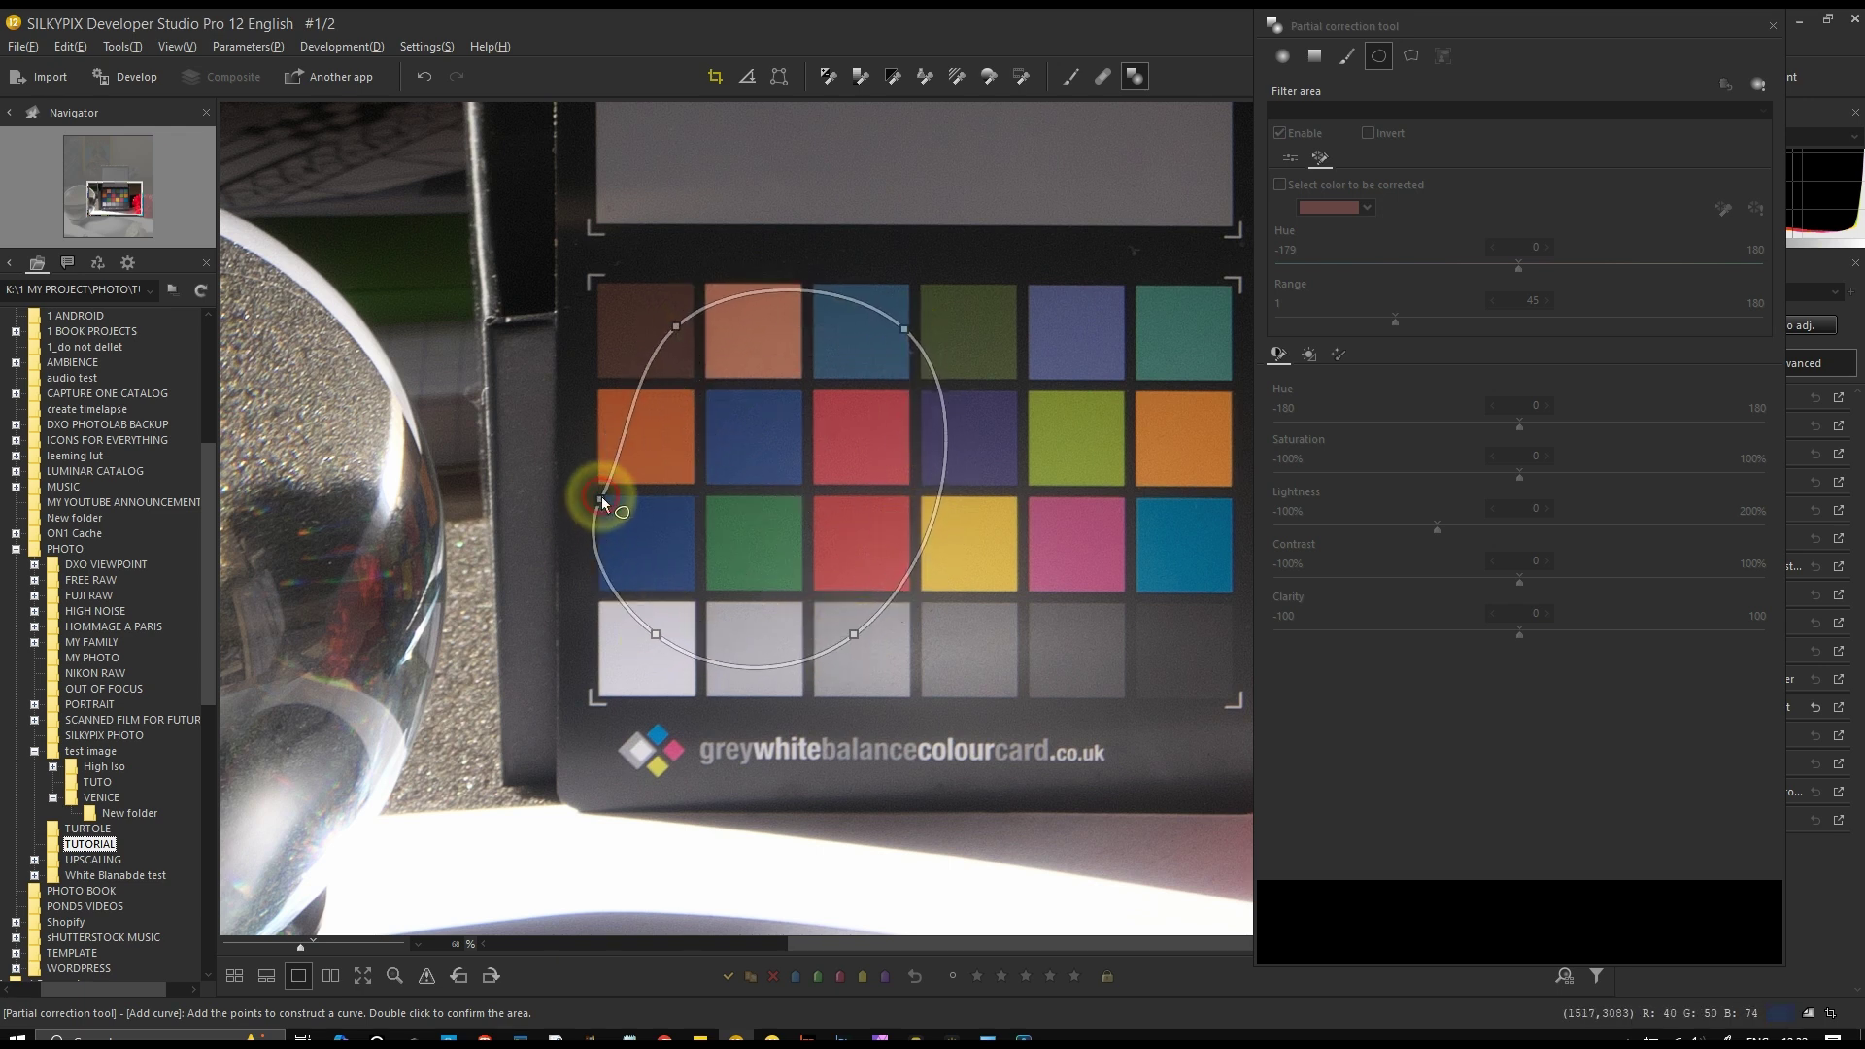
double_click(635, 376)
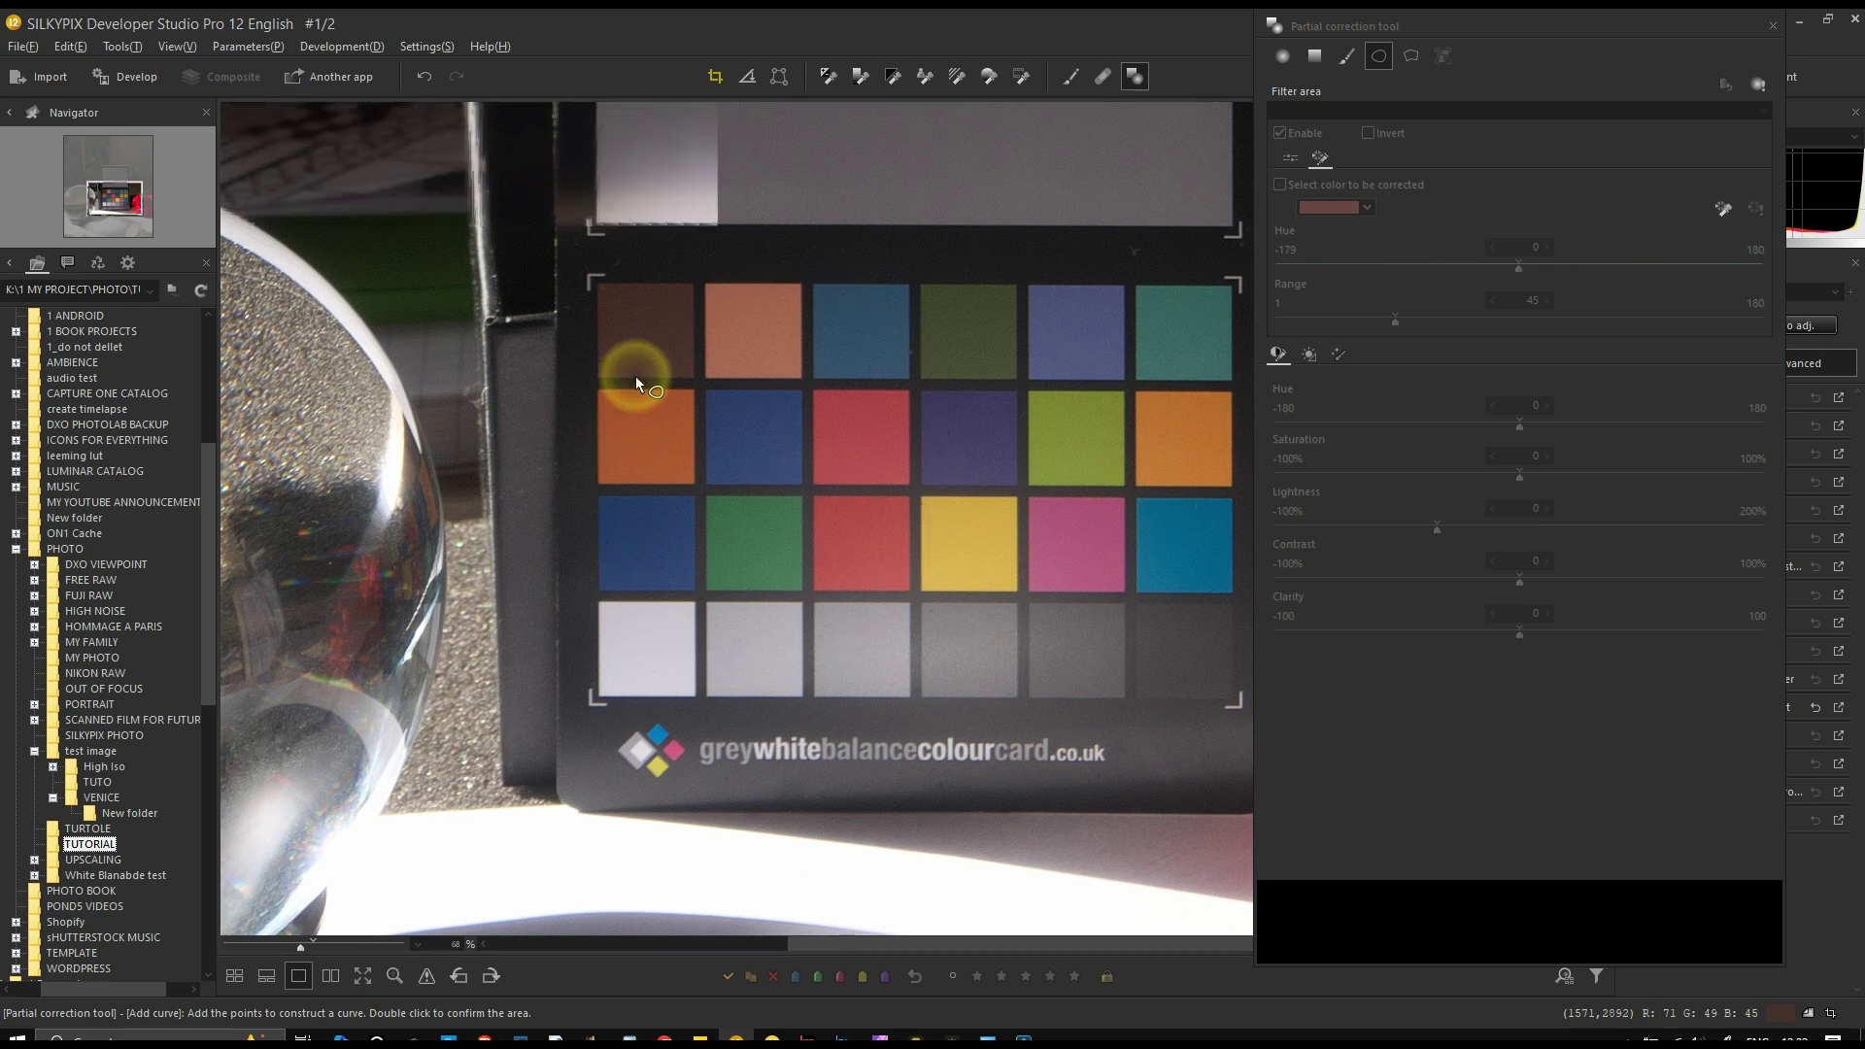
click(1726, 85)
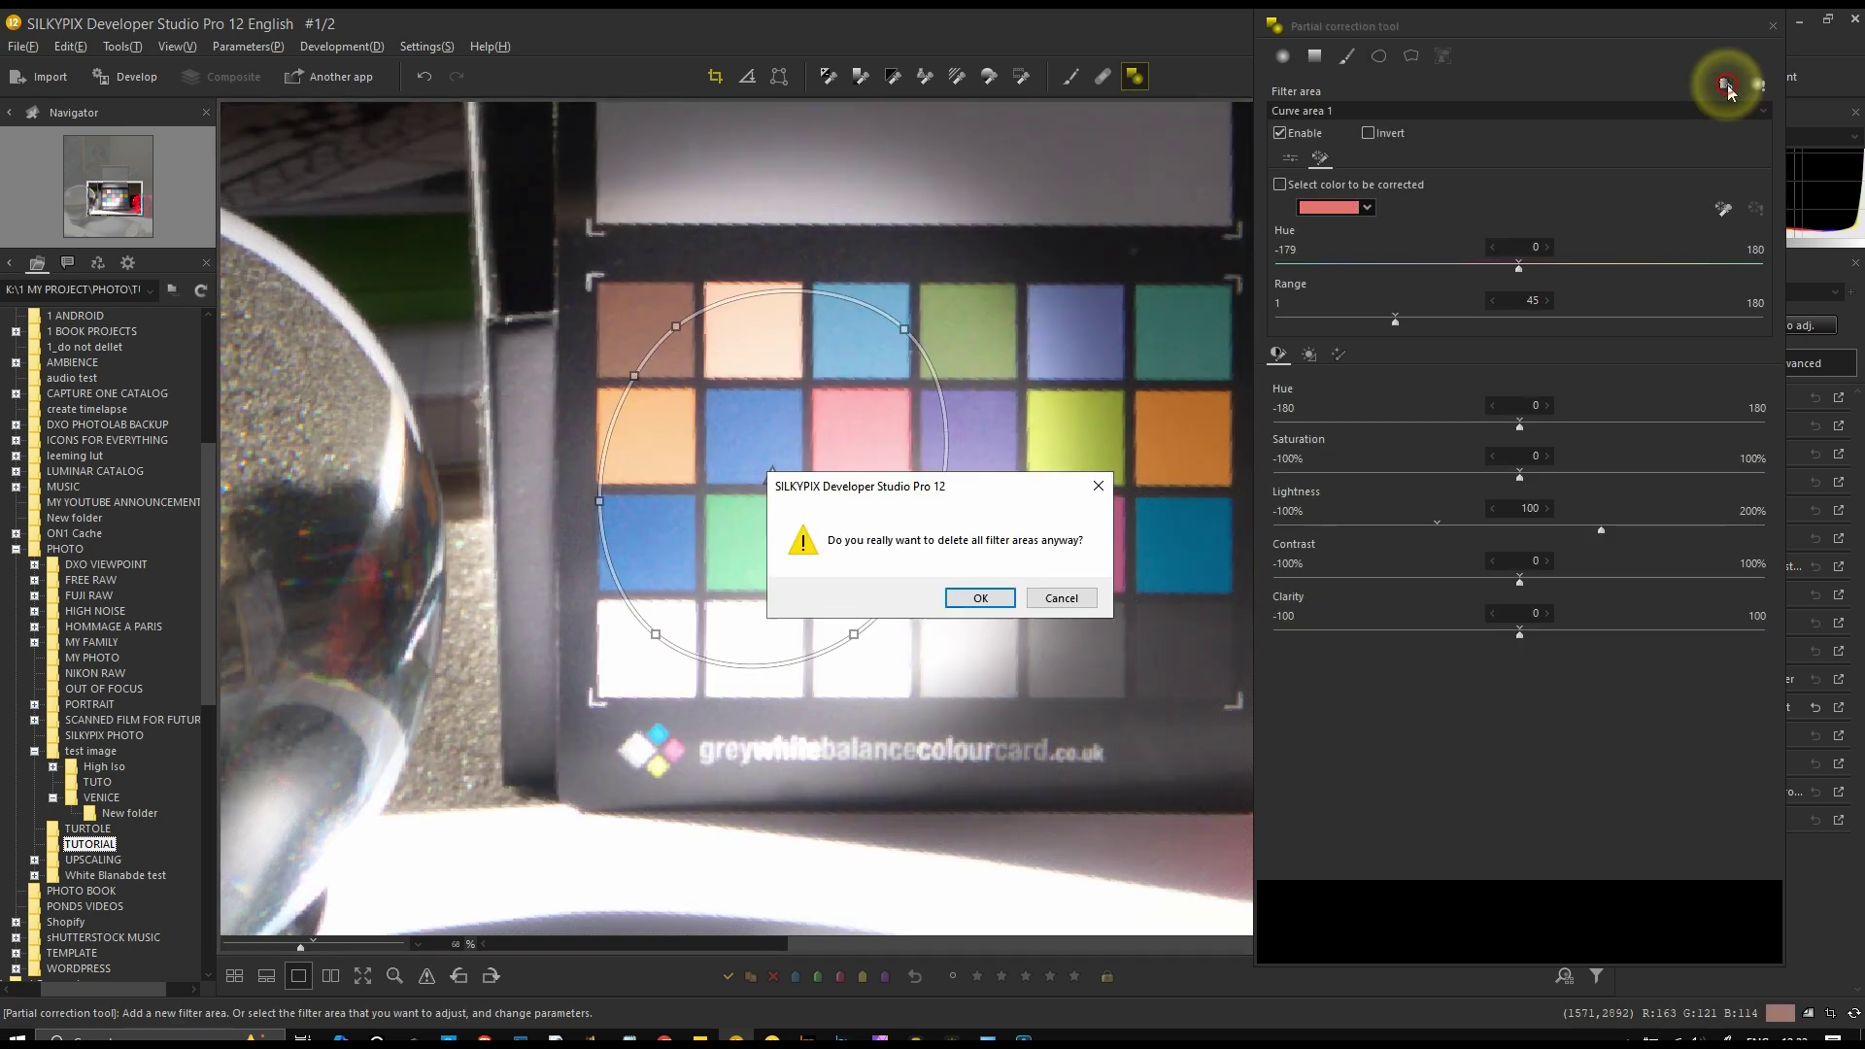
click(980, 597)
Draw a staircase-shaped polygon filter area around the color chart's lower-left patches and set its Feather to 4
click(1408, 58)
click(596, 282)
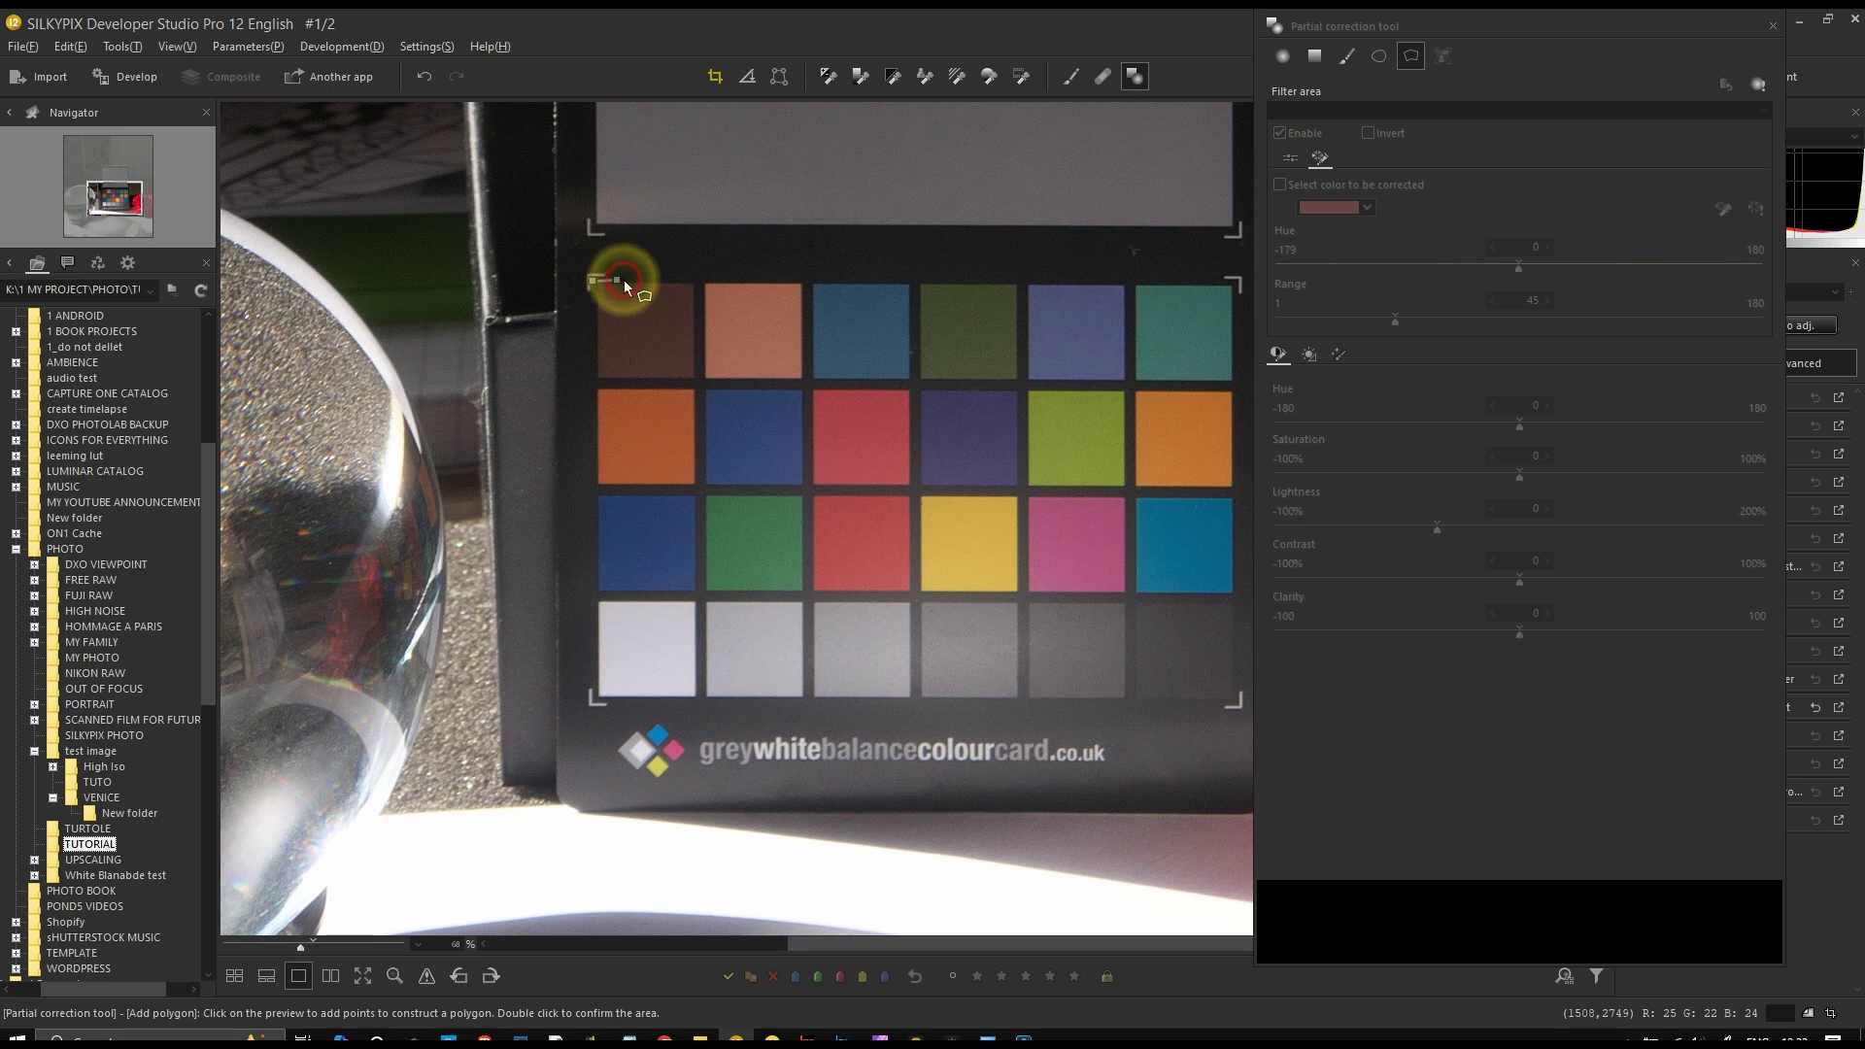
click(700, 285)
click(698, 380)
click(813, 387)
click(810, 491)
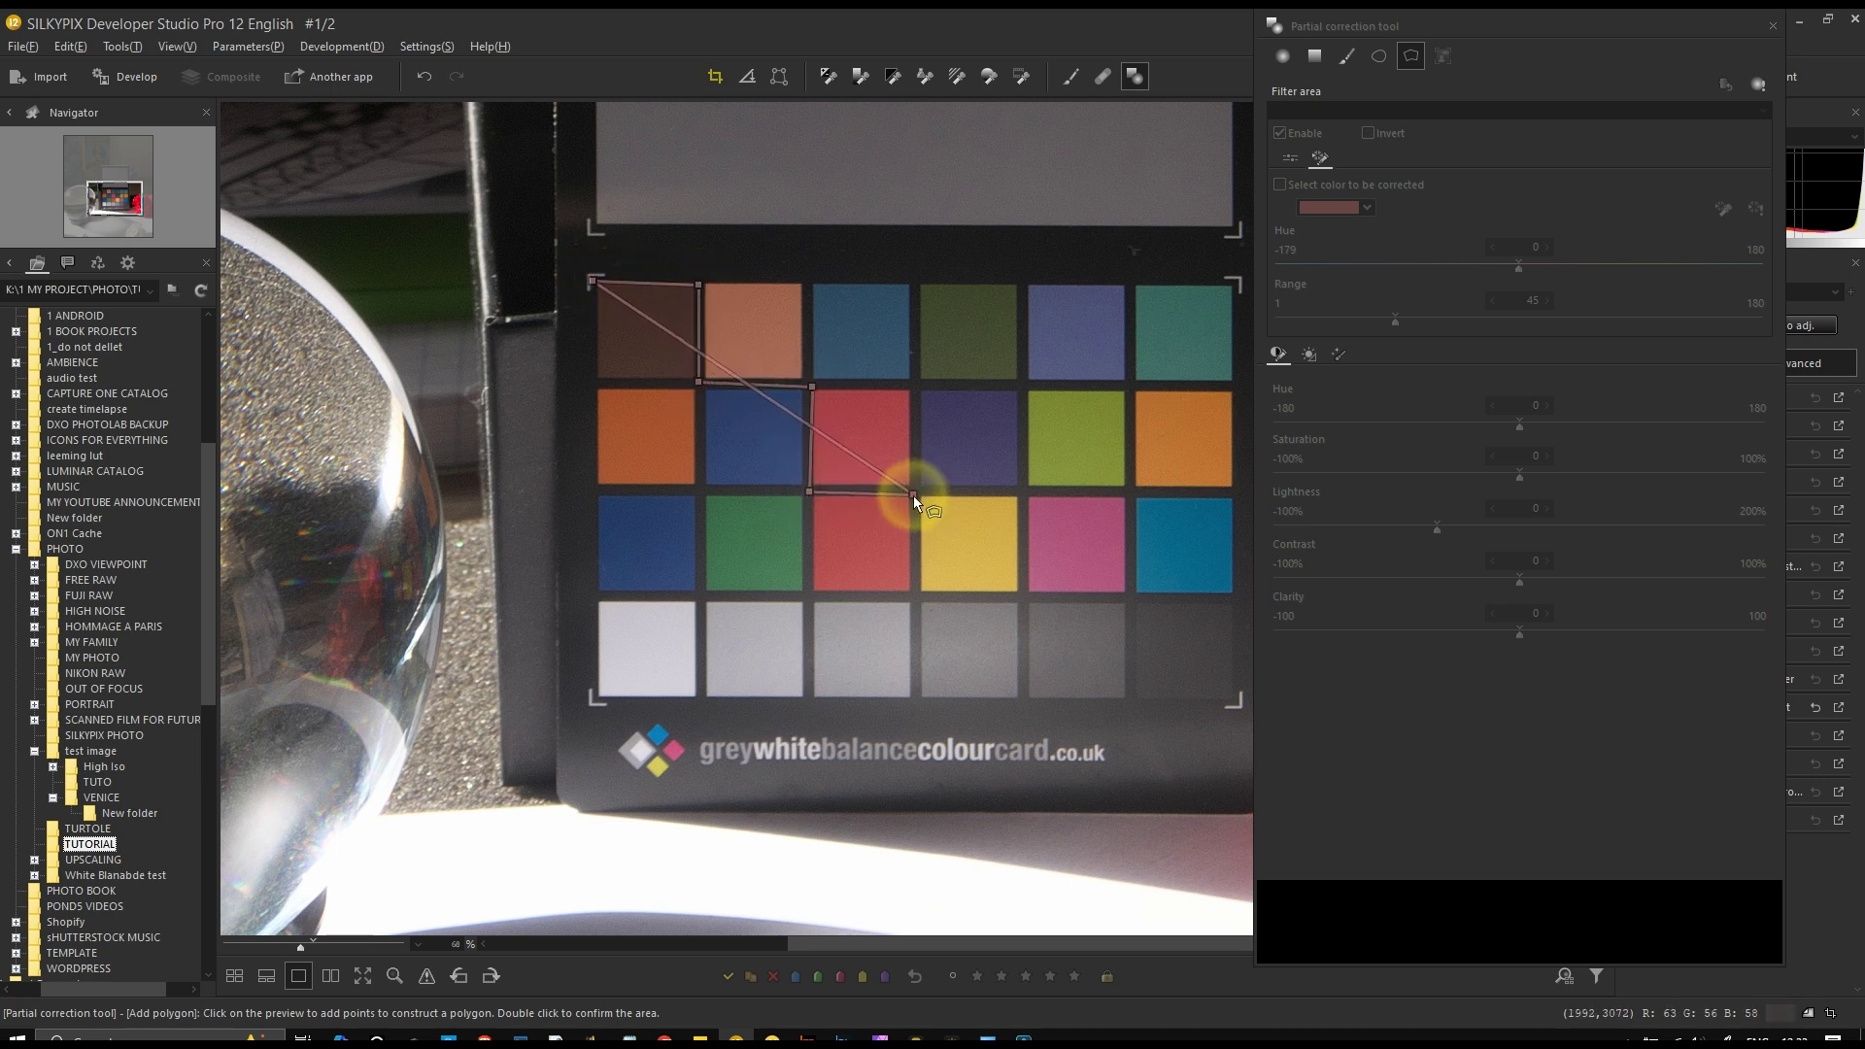
click(913, 496)
click(921, 600)
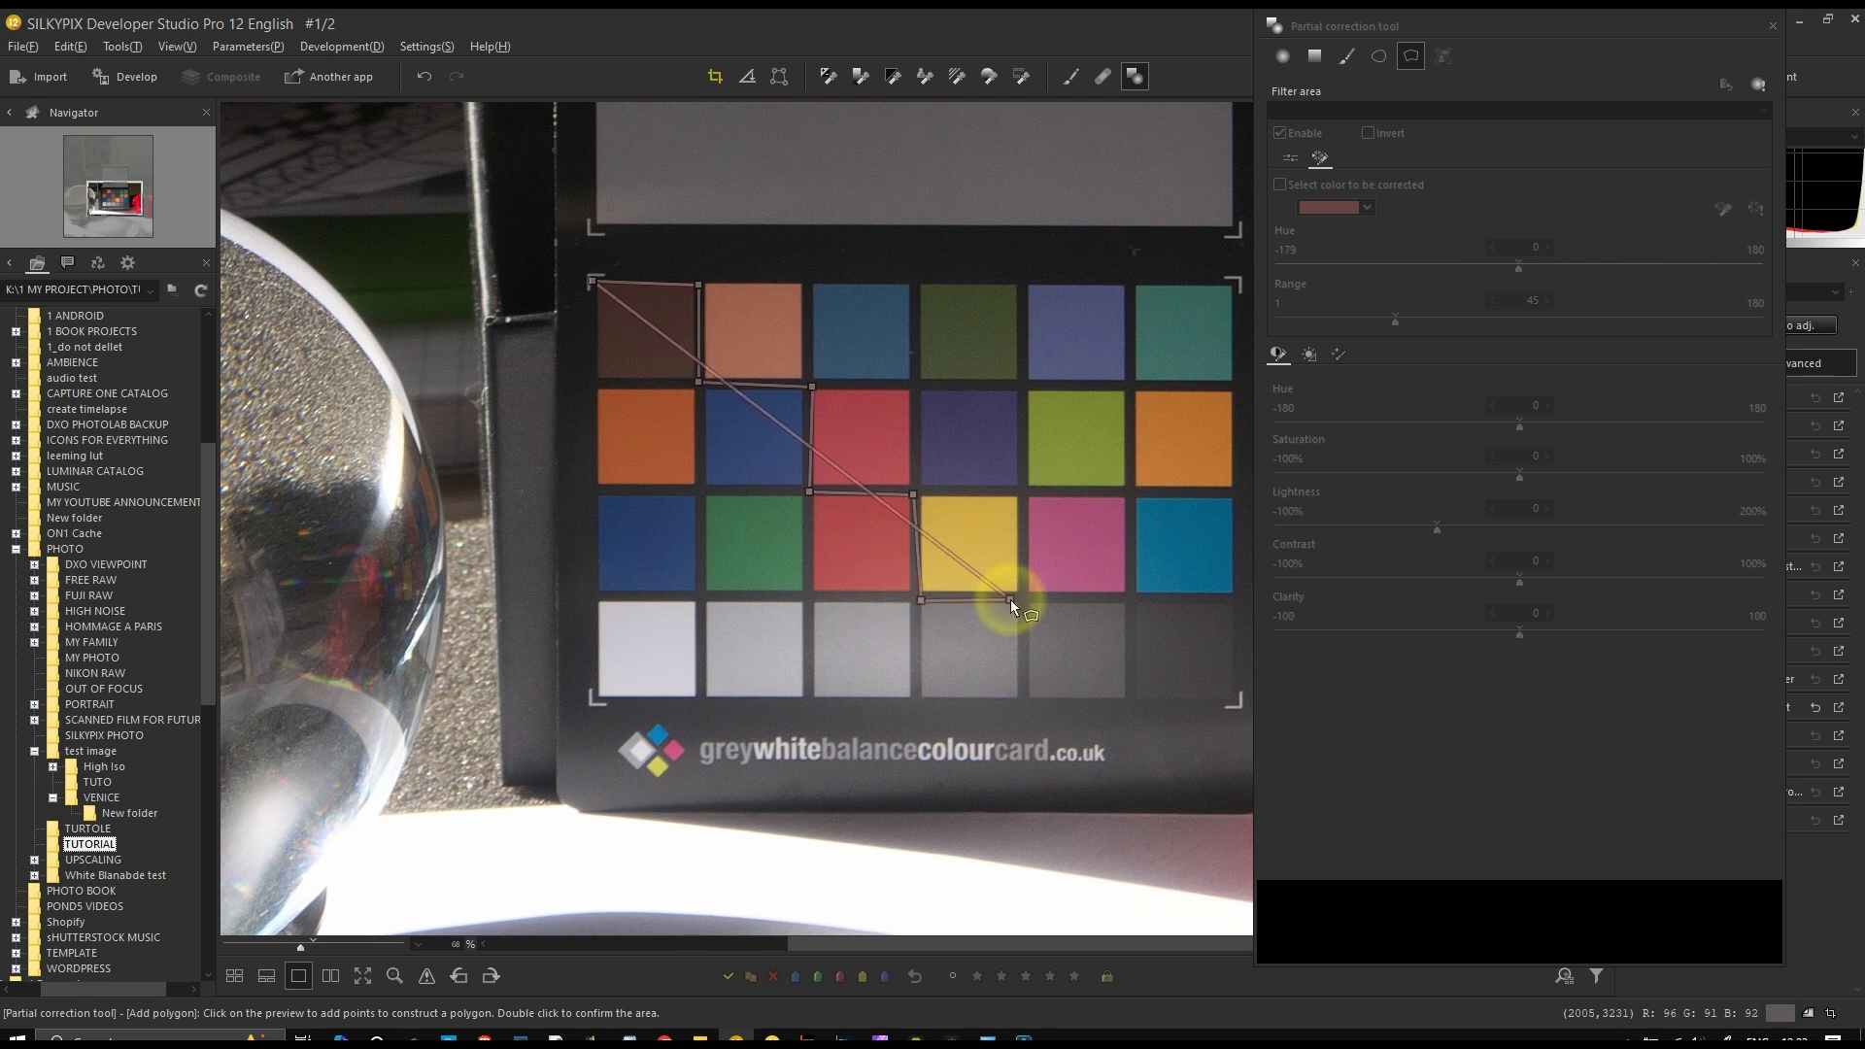
click(1025, 602)
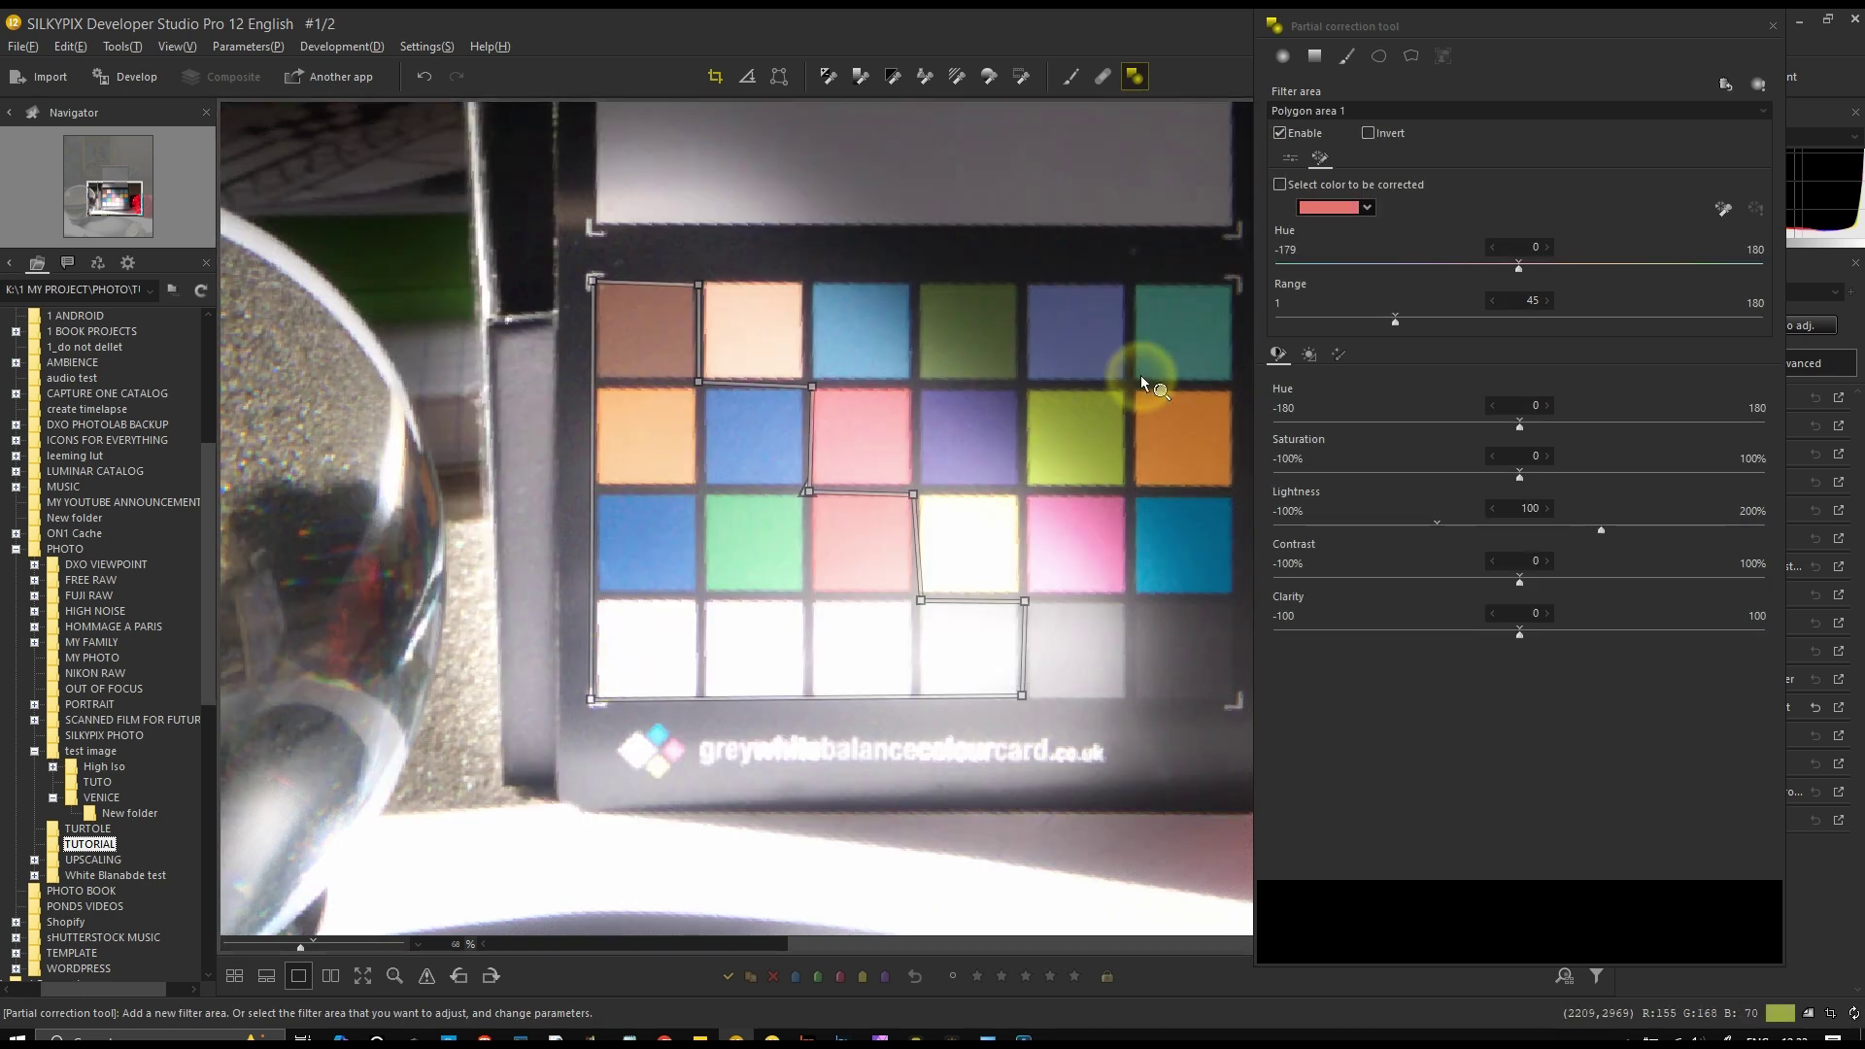
drag(1325, 254, 1297, 260)
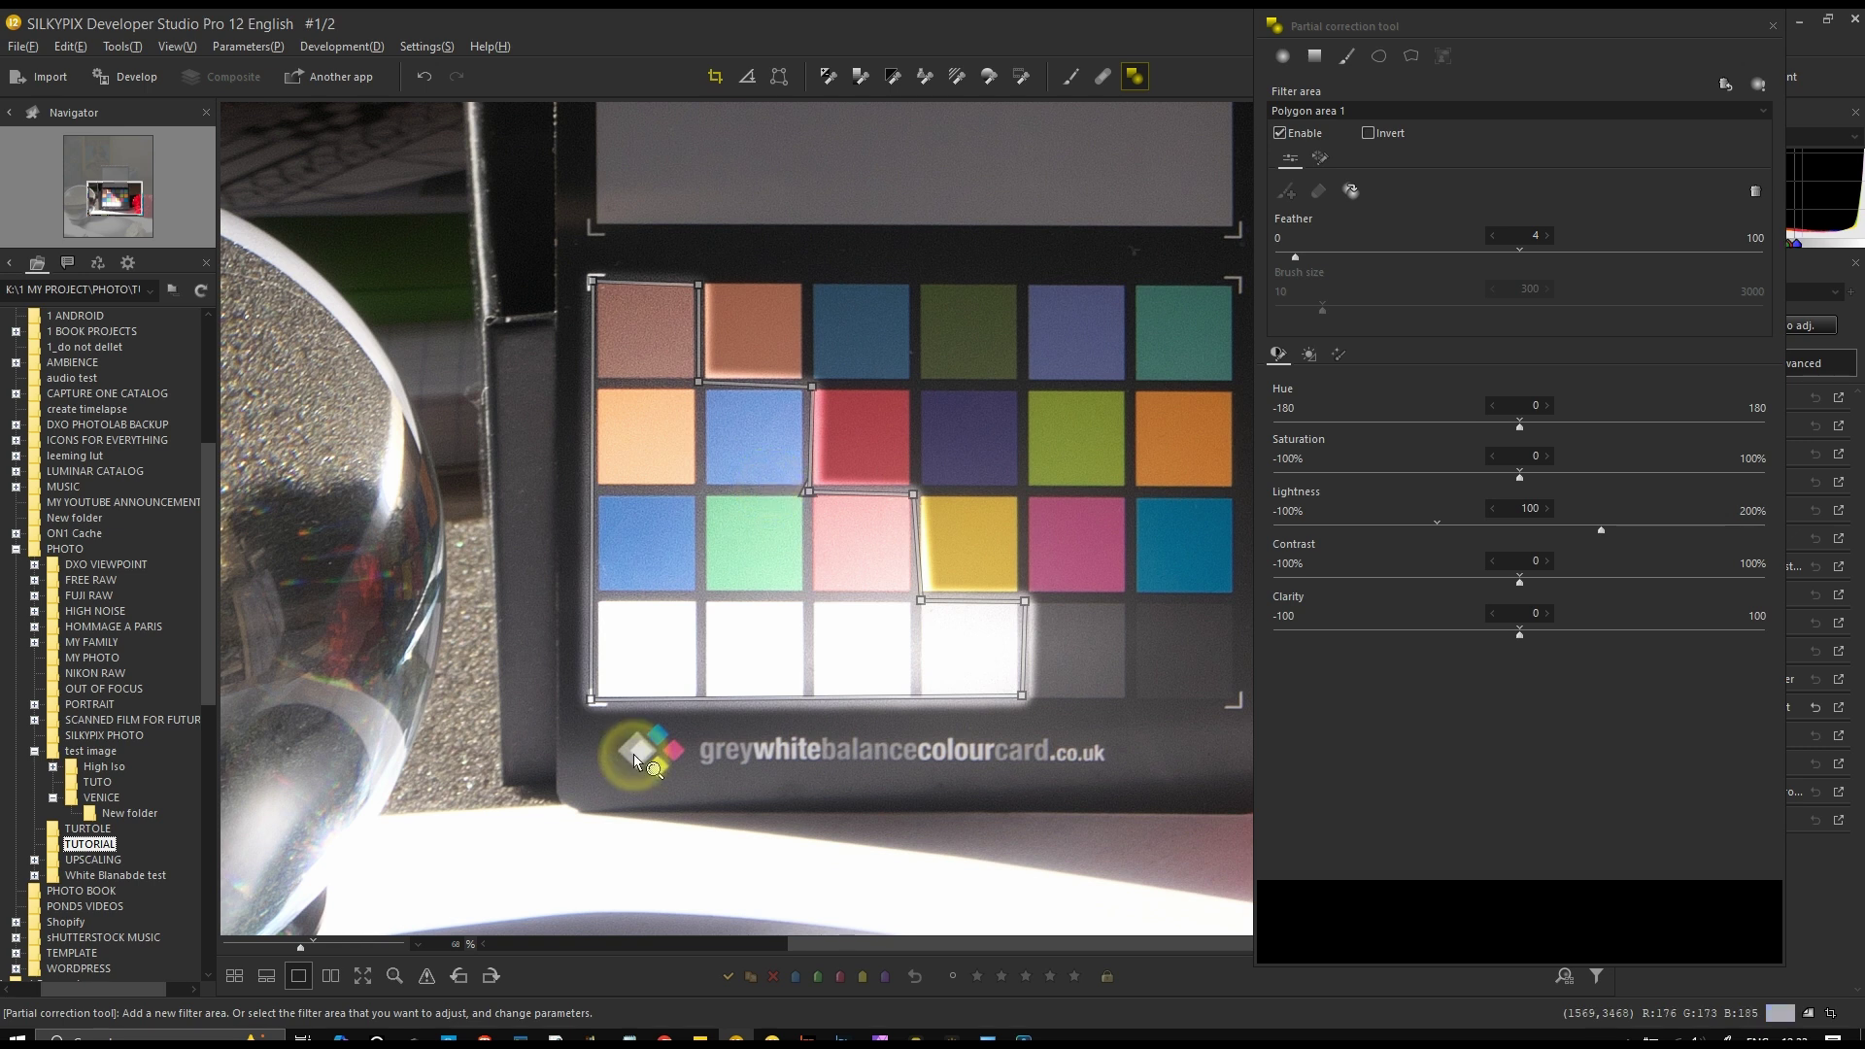
click(376, 1038)
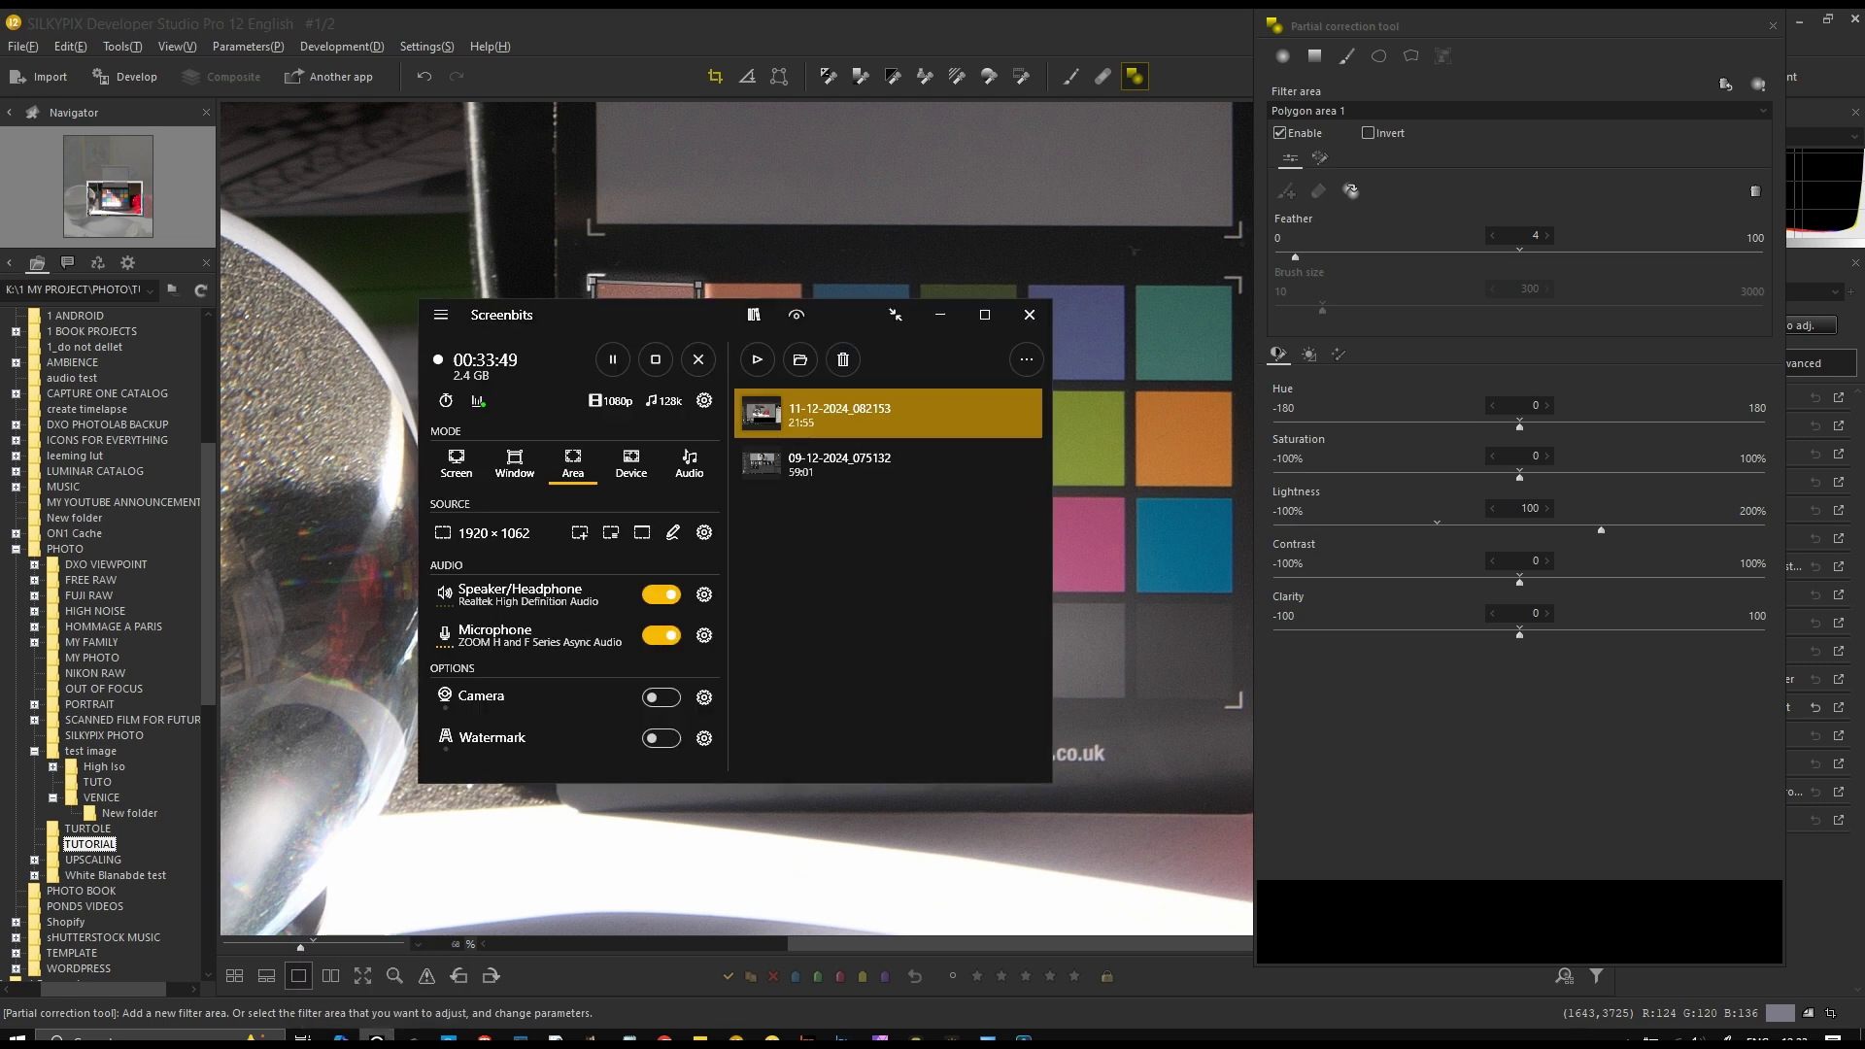
click(375, 1037)
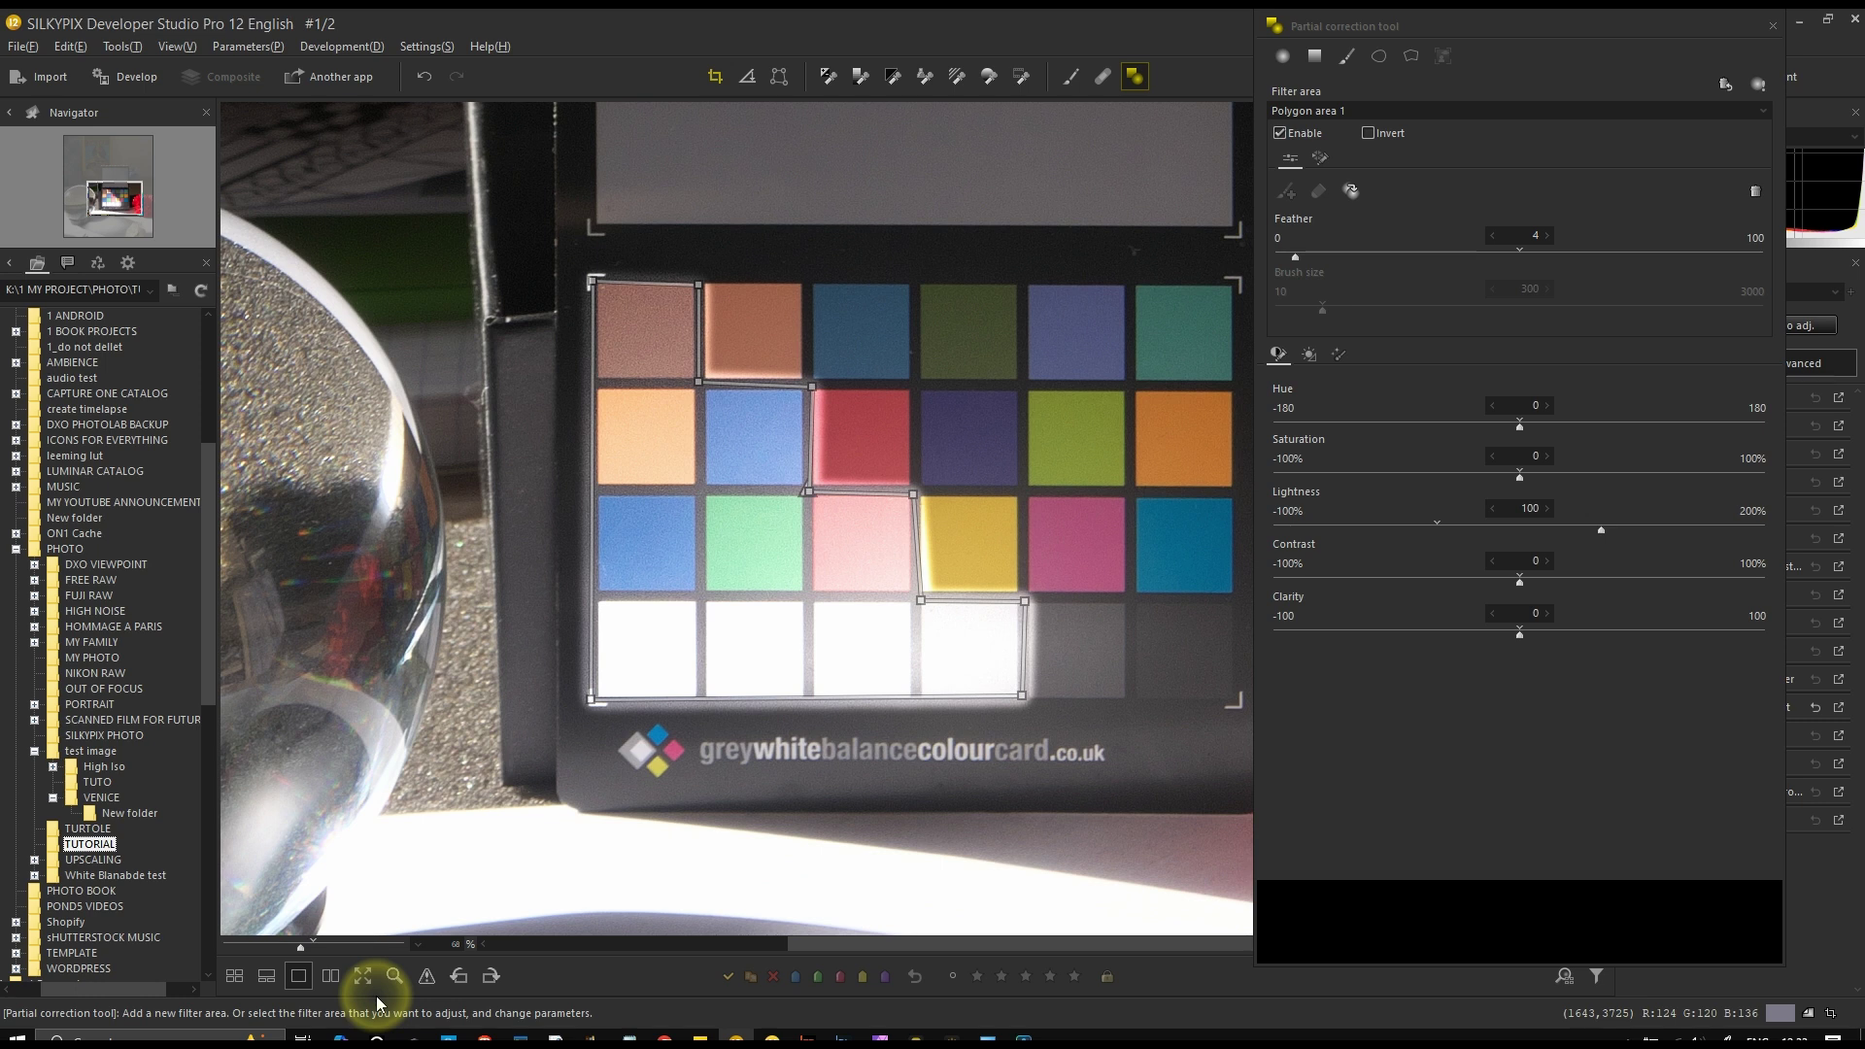
Delete the polygon filter area and undo the deletion
click(1756, 84)
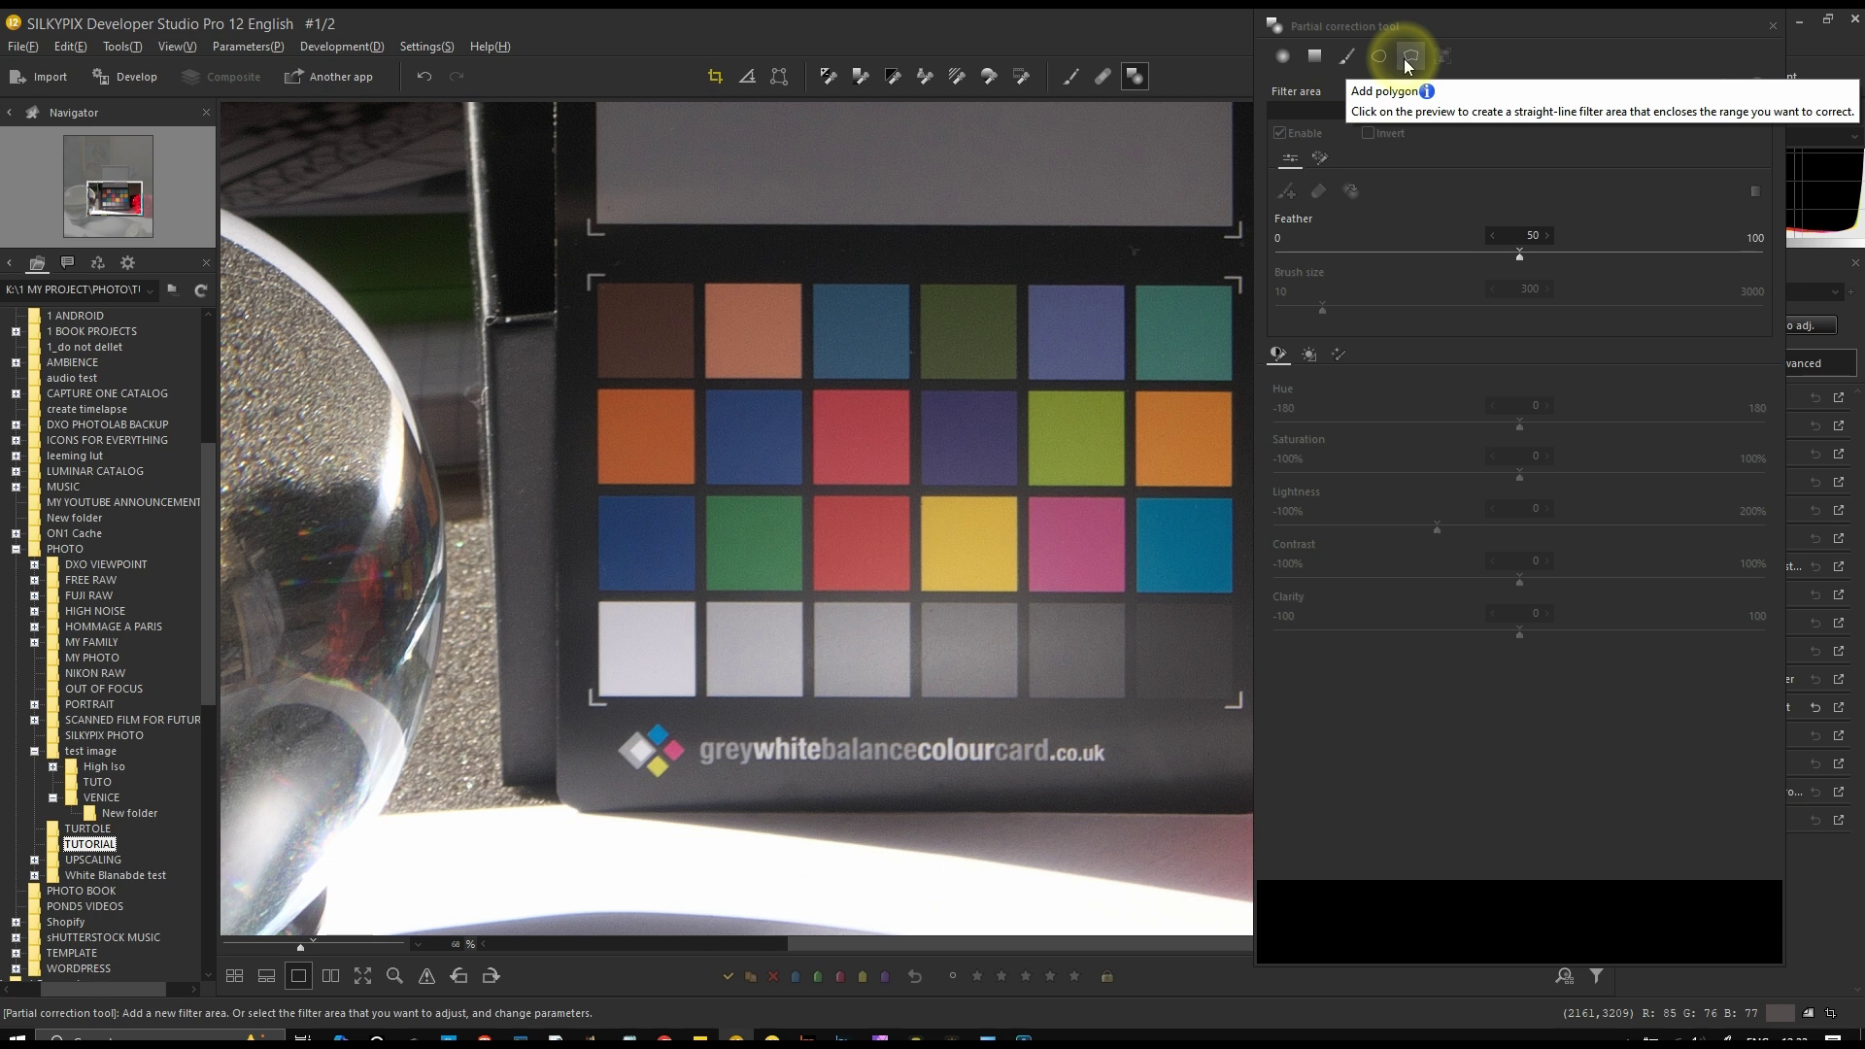
key(ctrl+z)
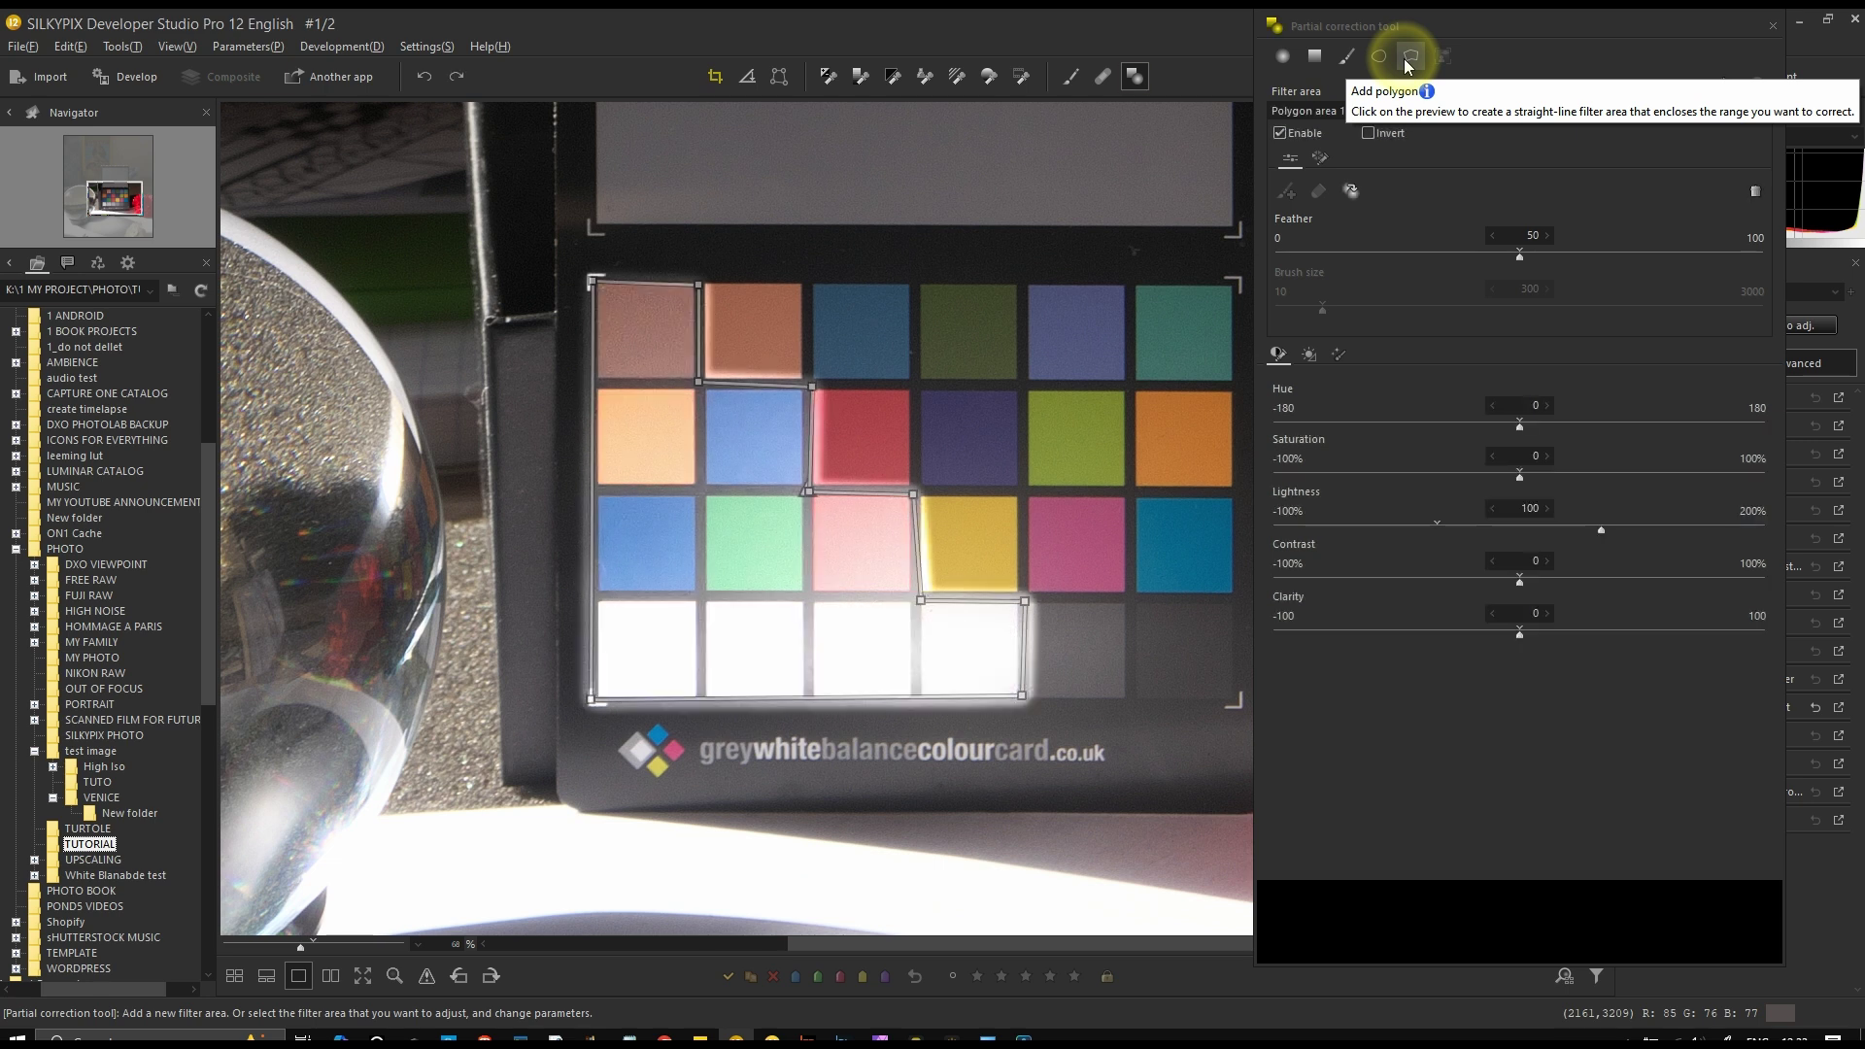
Set the polygon area's Lightness to 1 and sample the orange patch in the second row as its color to be corrected
click(1321, 158)
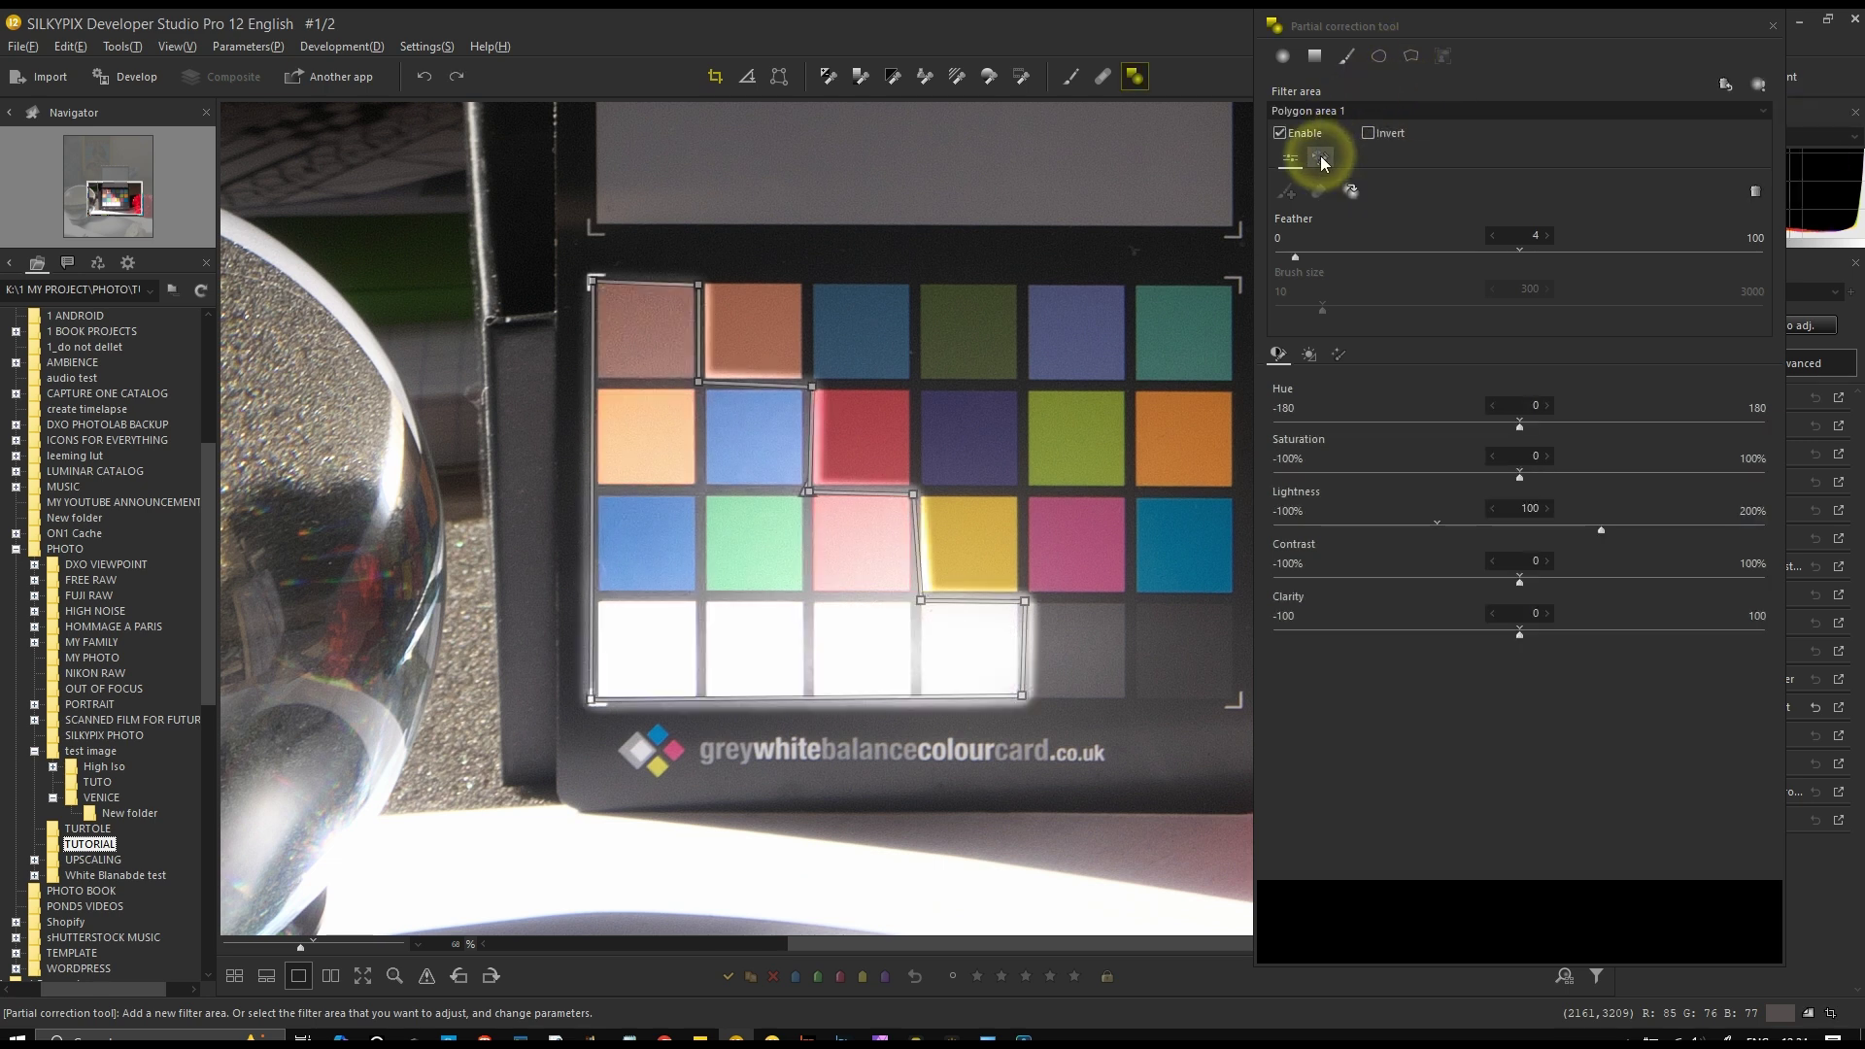
click(1766, 91)
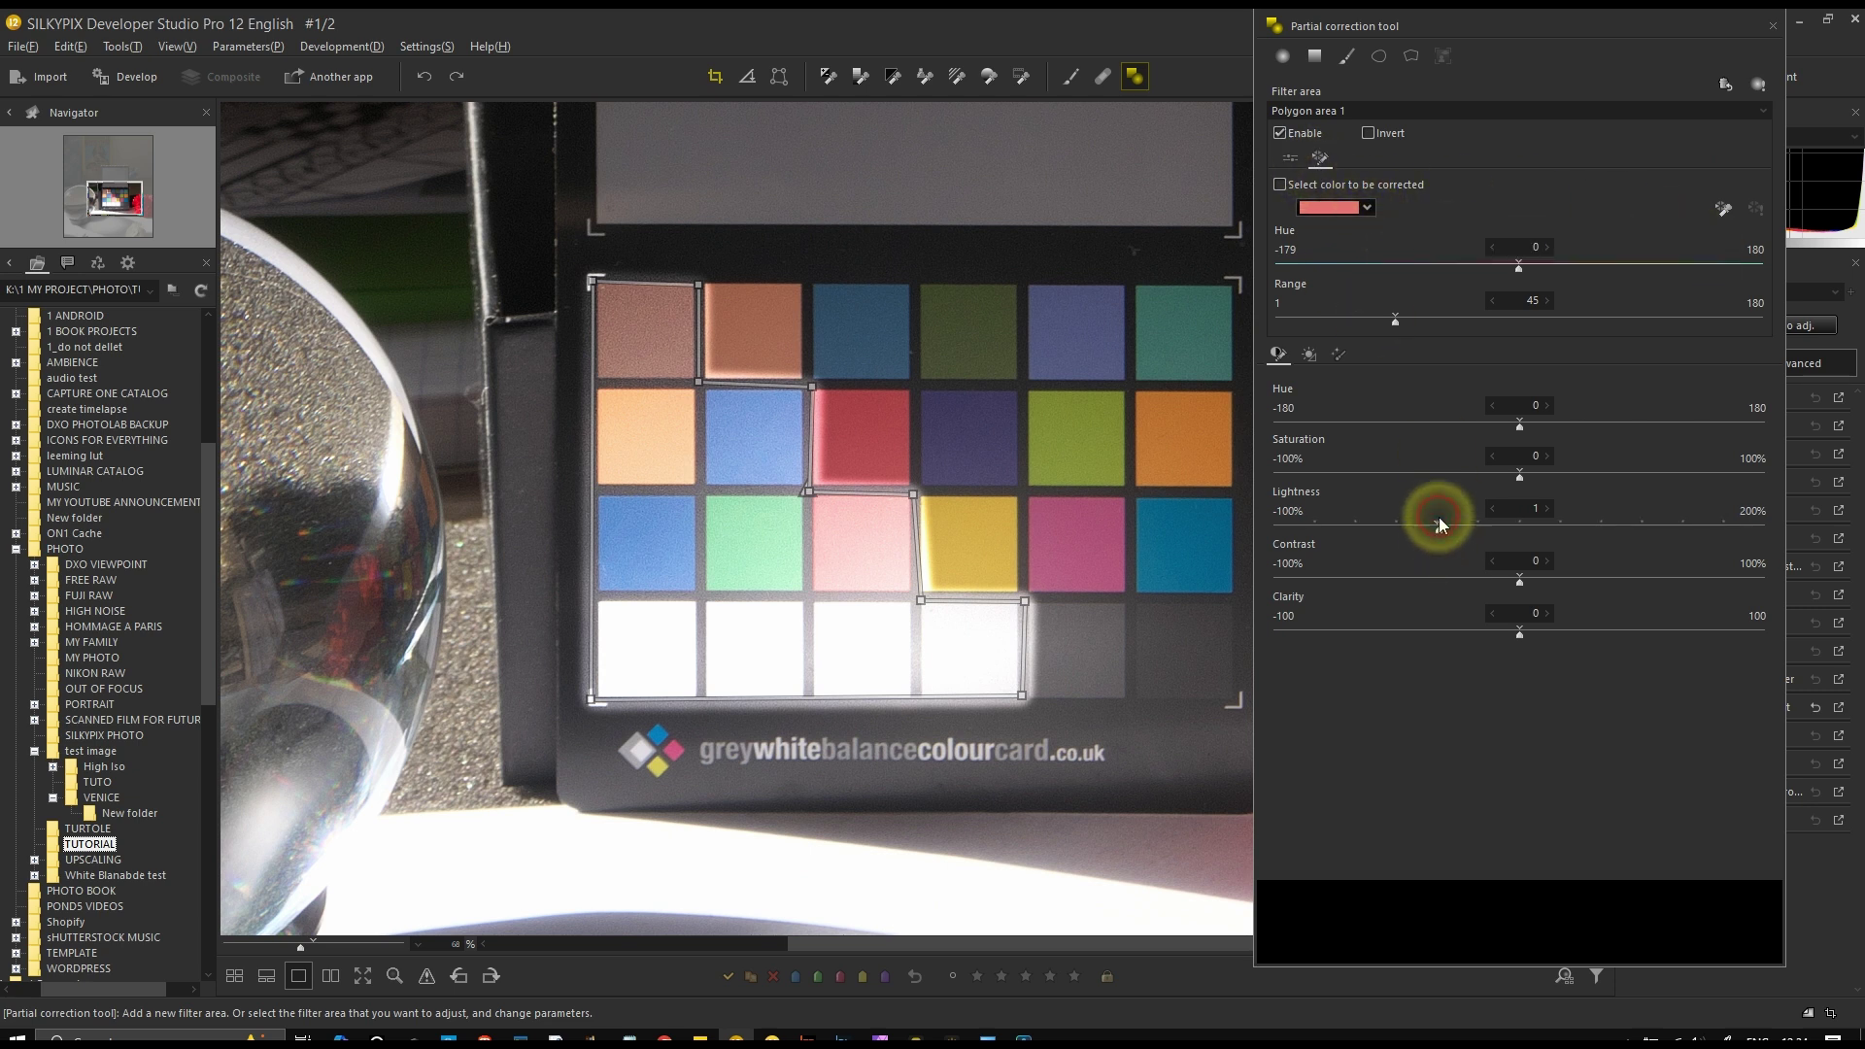
click(1723, 209)
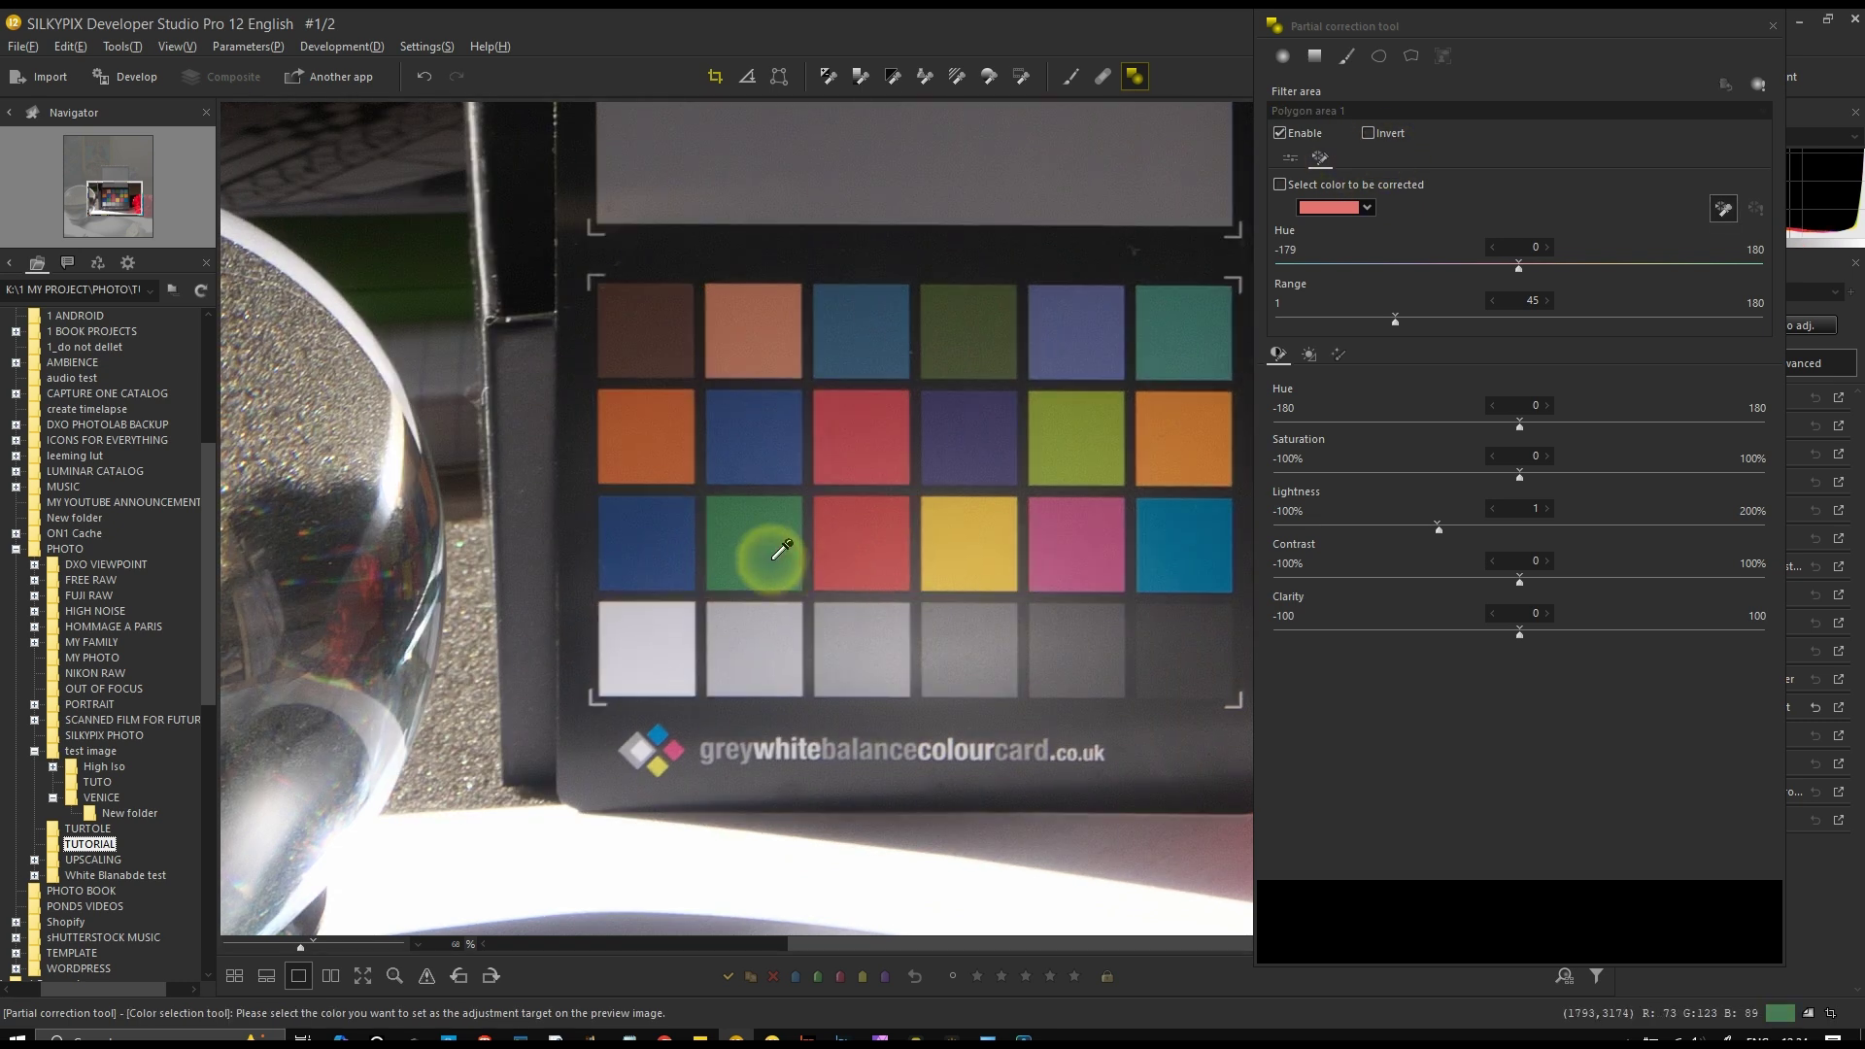
click(666, 418)
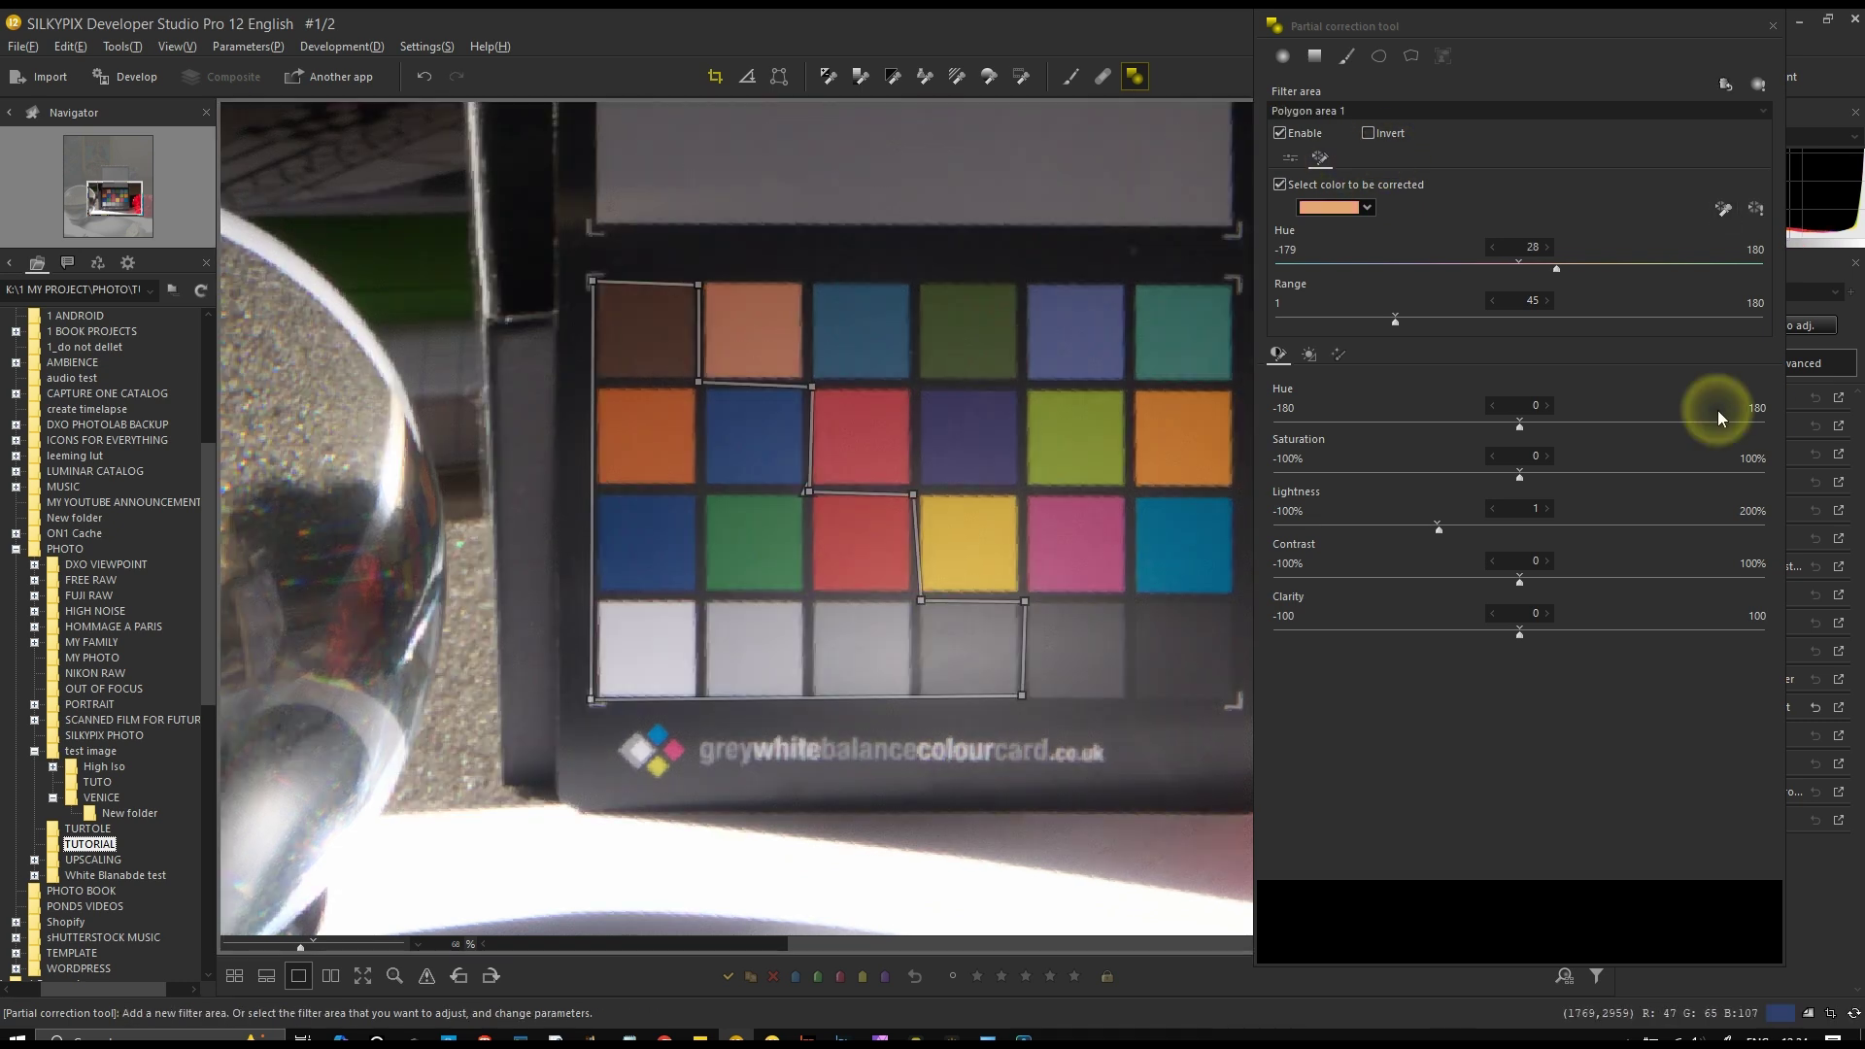
Extend the polygon area to include the salmon patch in the top row, and preview the selected color range
click(1757, 210)
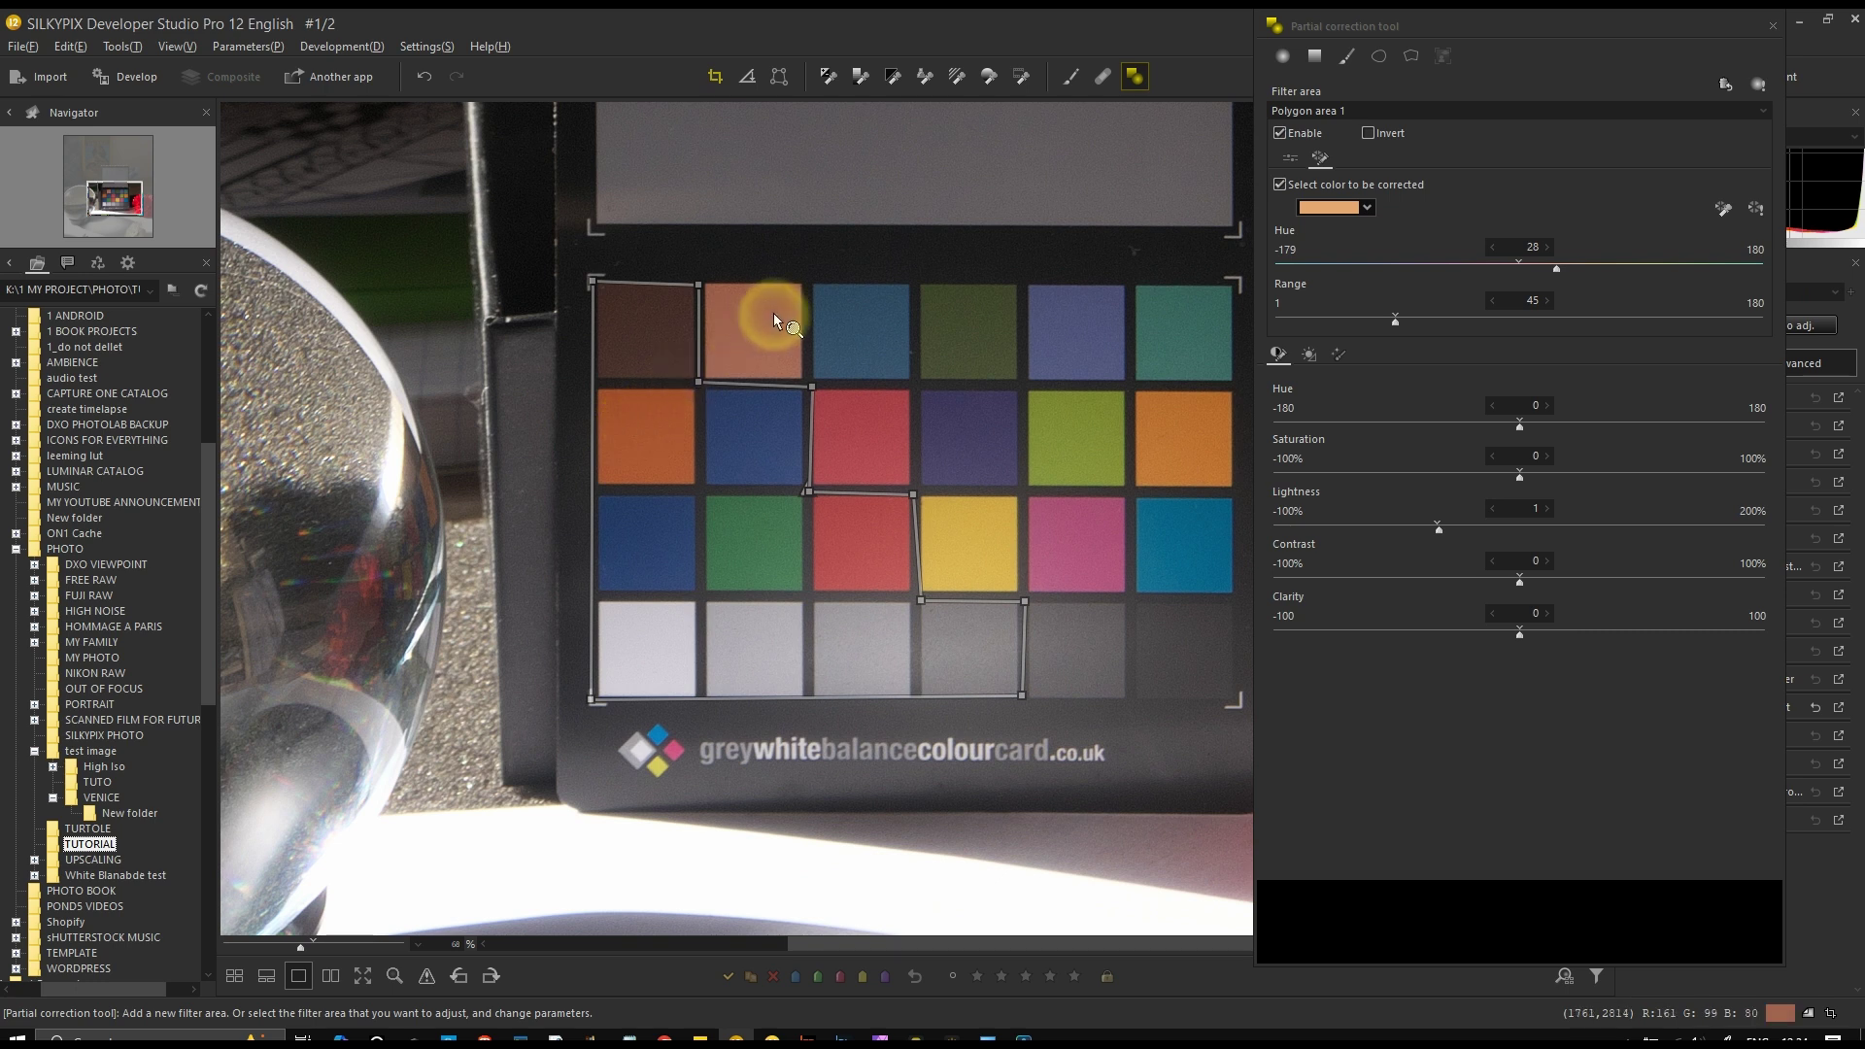
drag(698, 380, 802, 290)
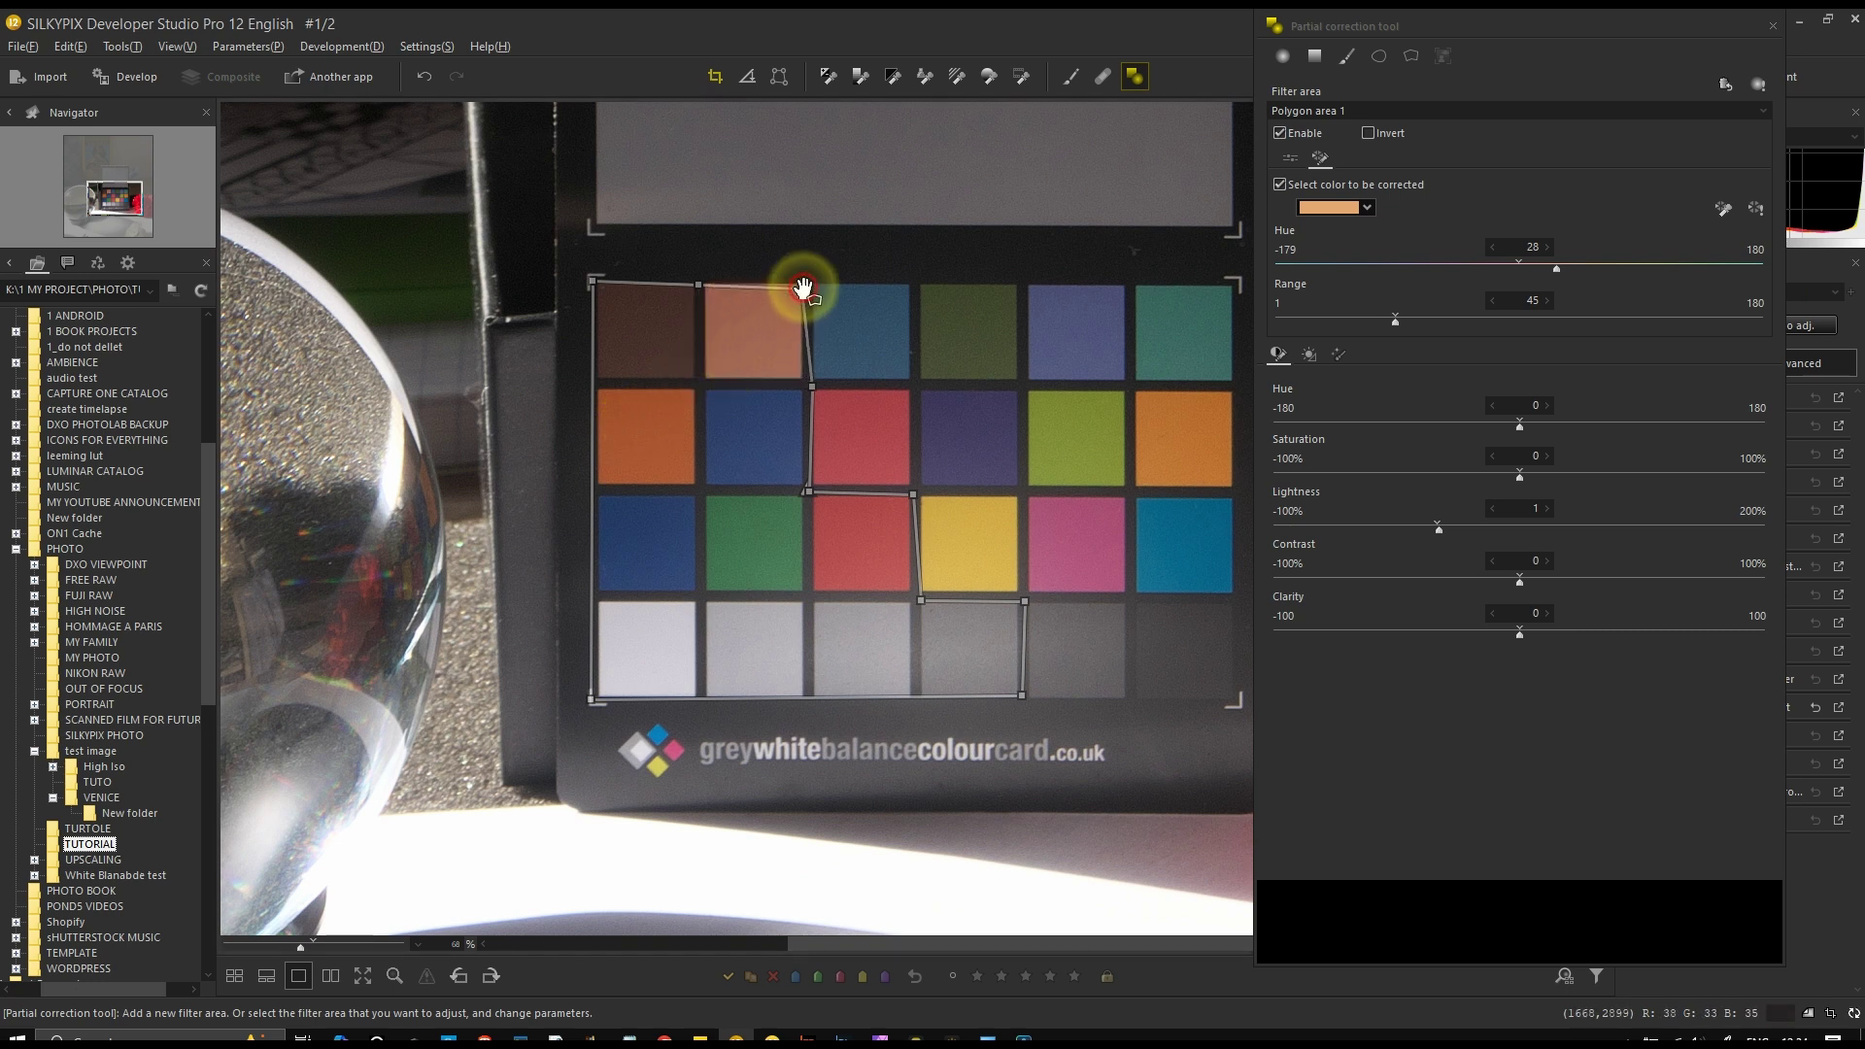
click(1765, 207)
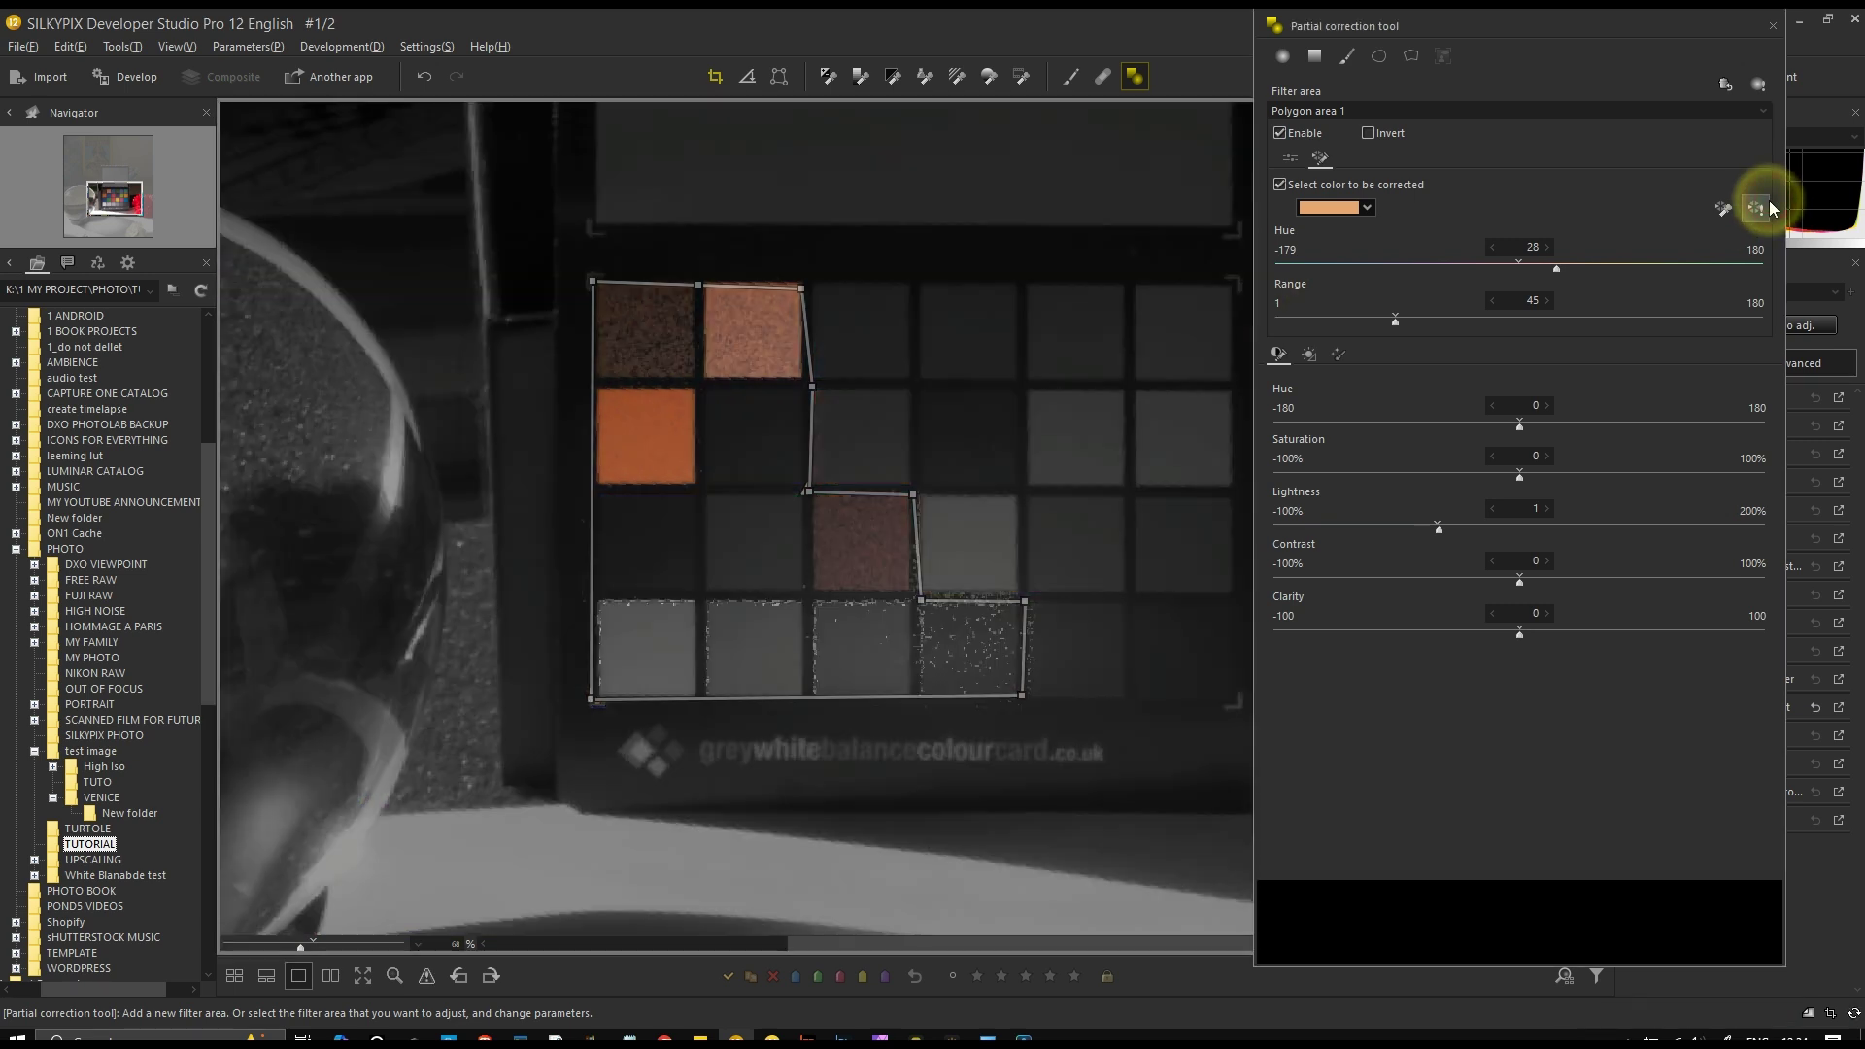
End the color range preview and review the polygon area's white balance fine adjustment and its blur and sharpening settings
click(1767, 207)
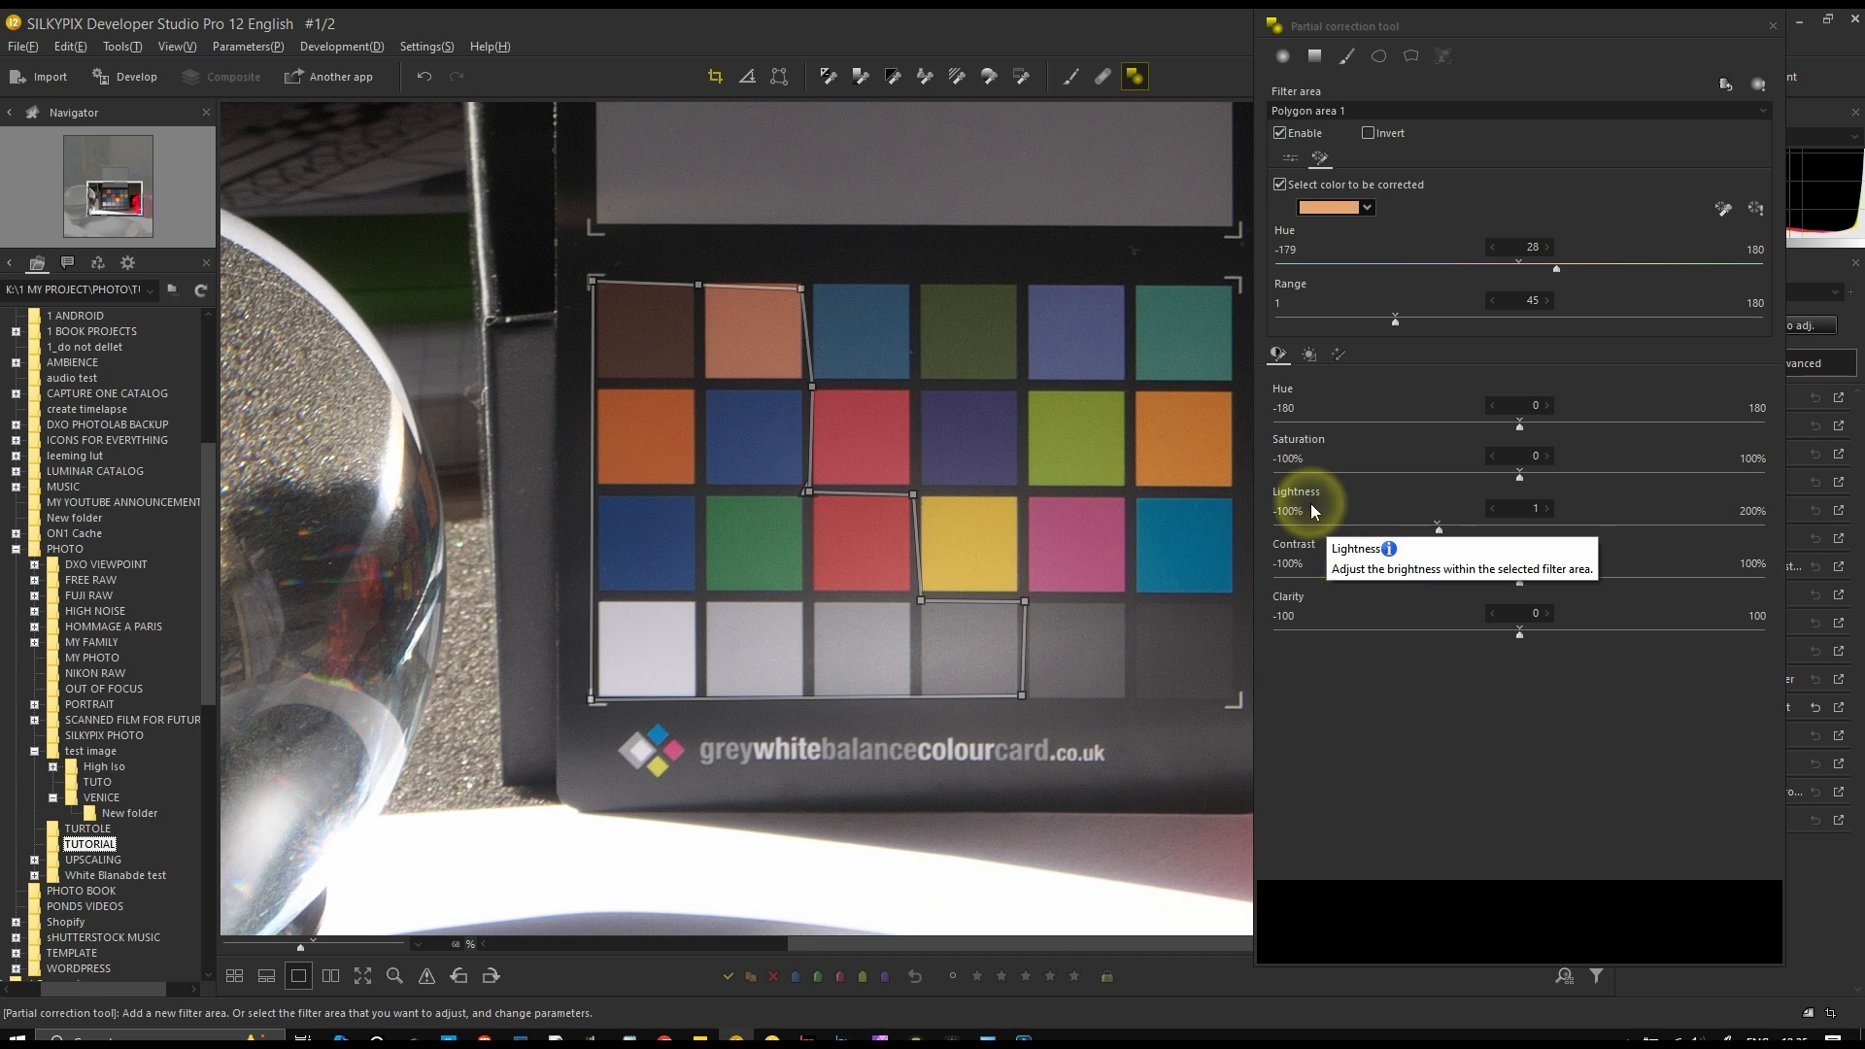
click(1308, 355)
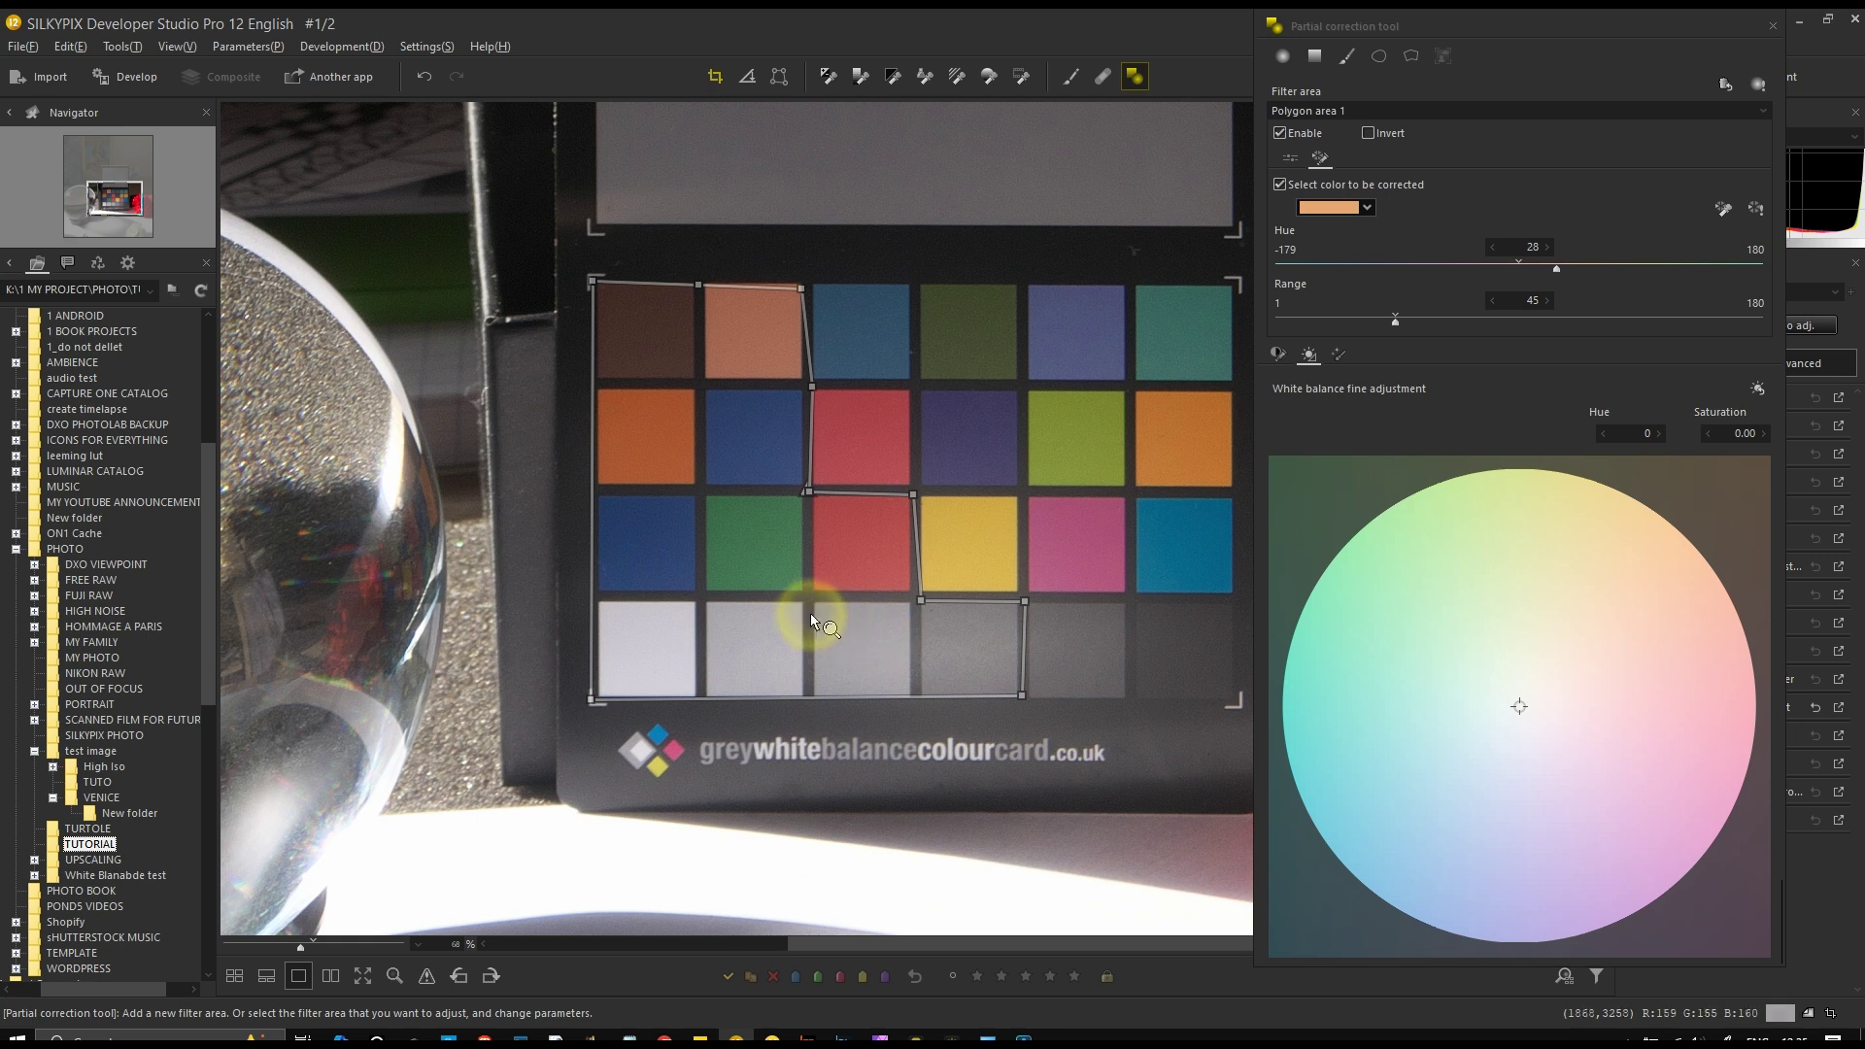
click(1339, 357)
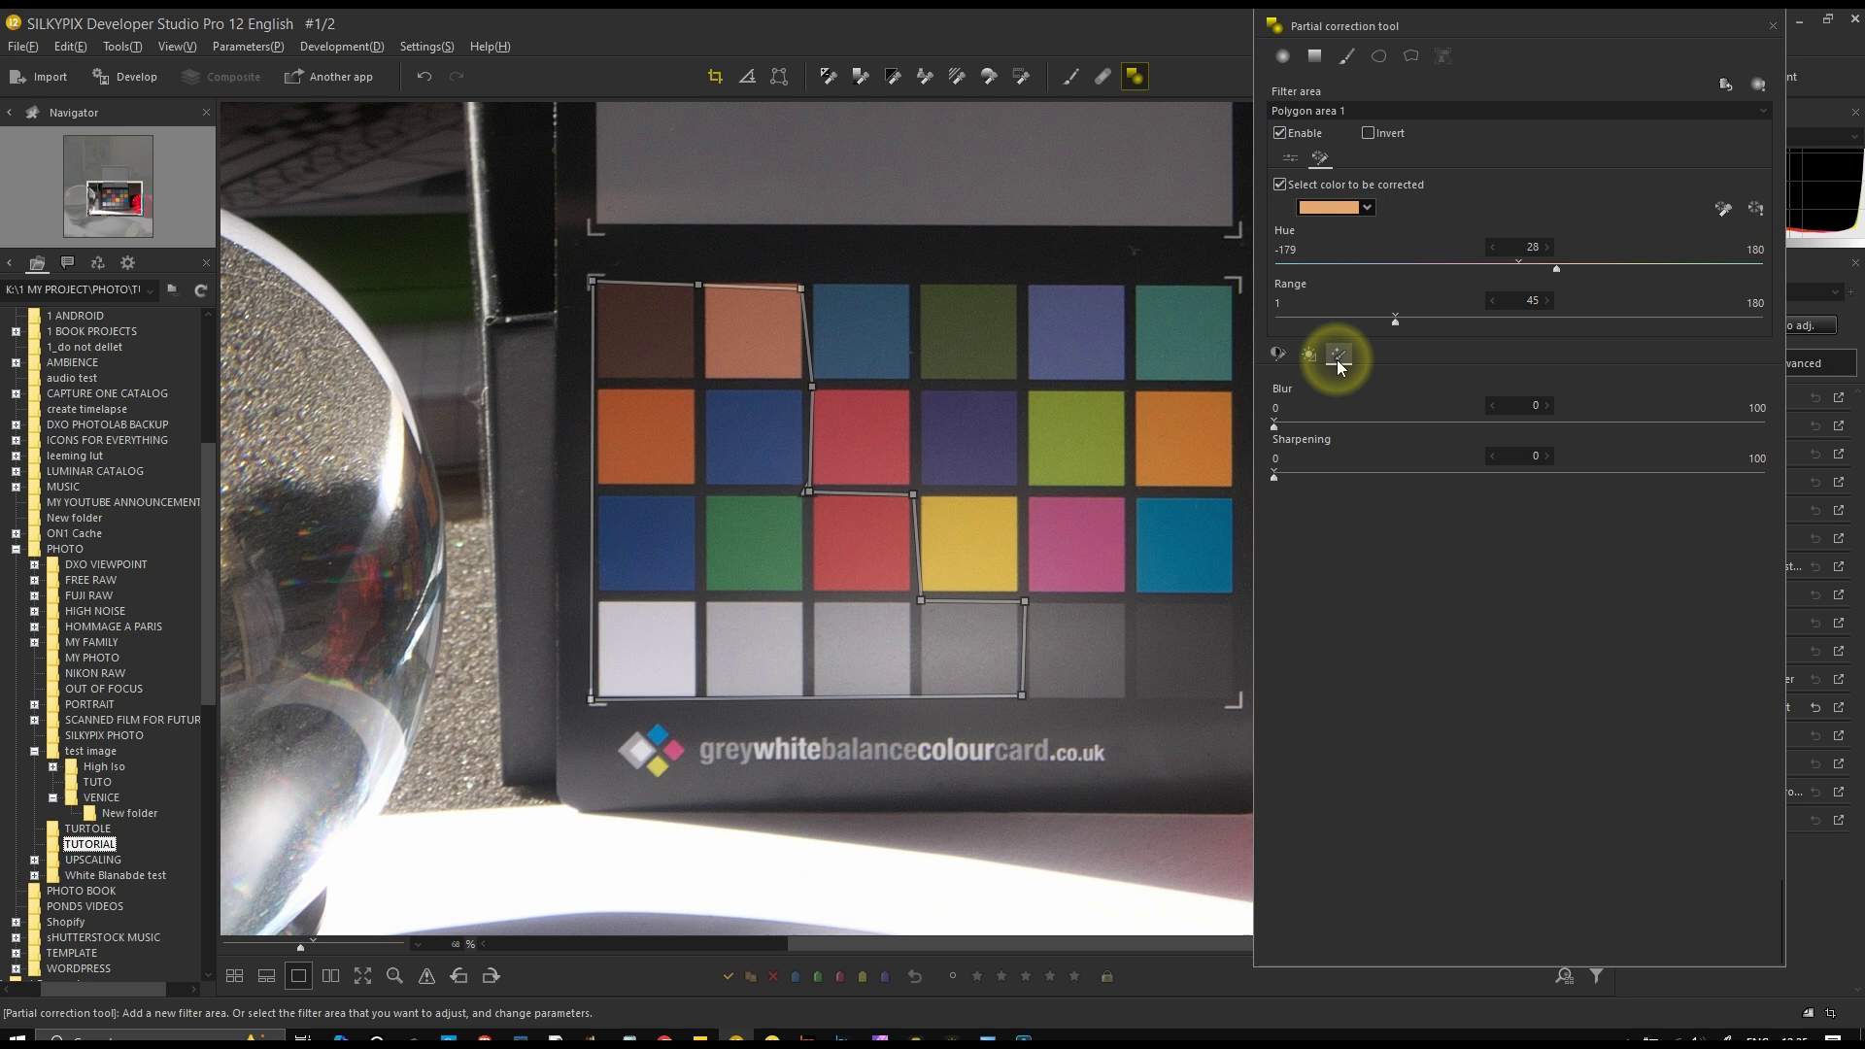
Set the polygon area's Blur to 53 and turn off its restriction to the selected color
click(1282, 426)
drag(1284, 427, 1430, 427)
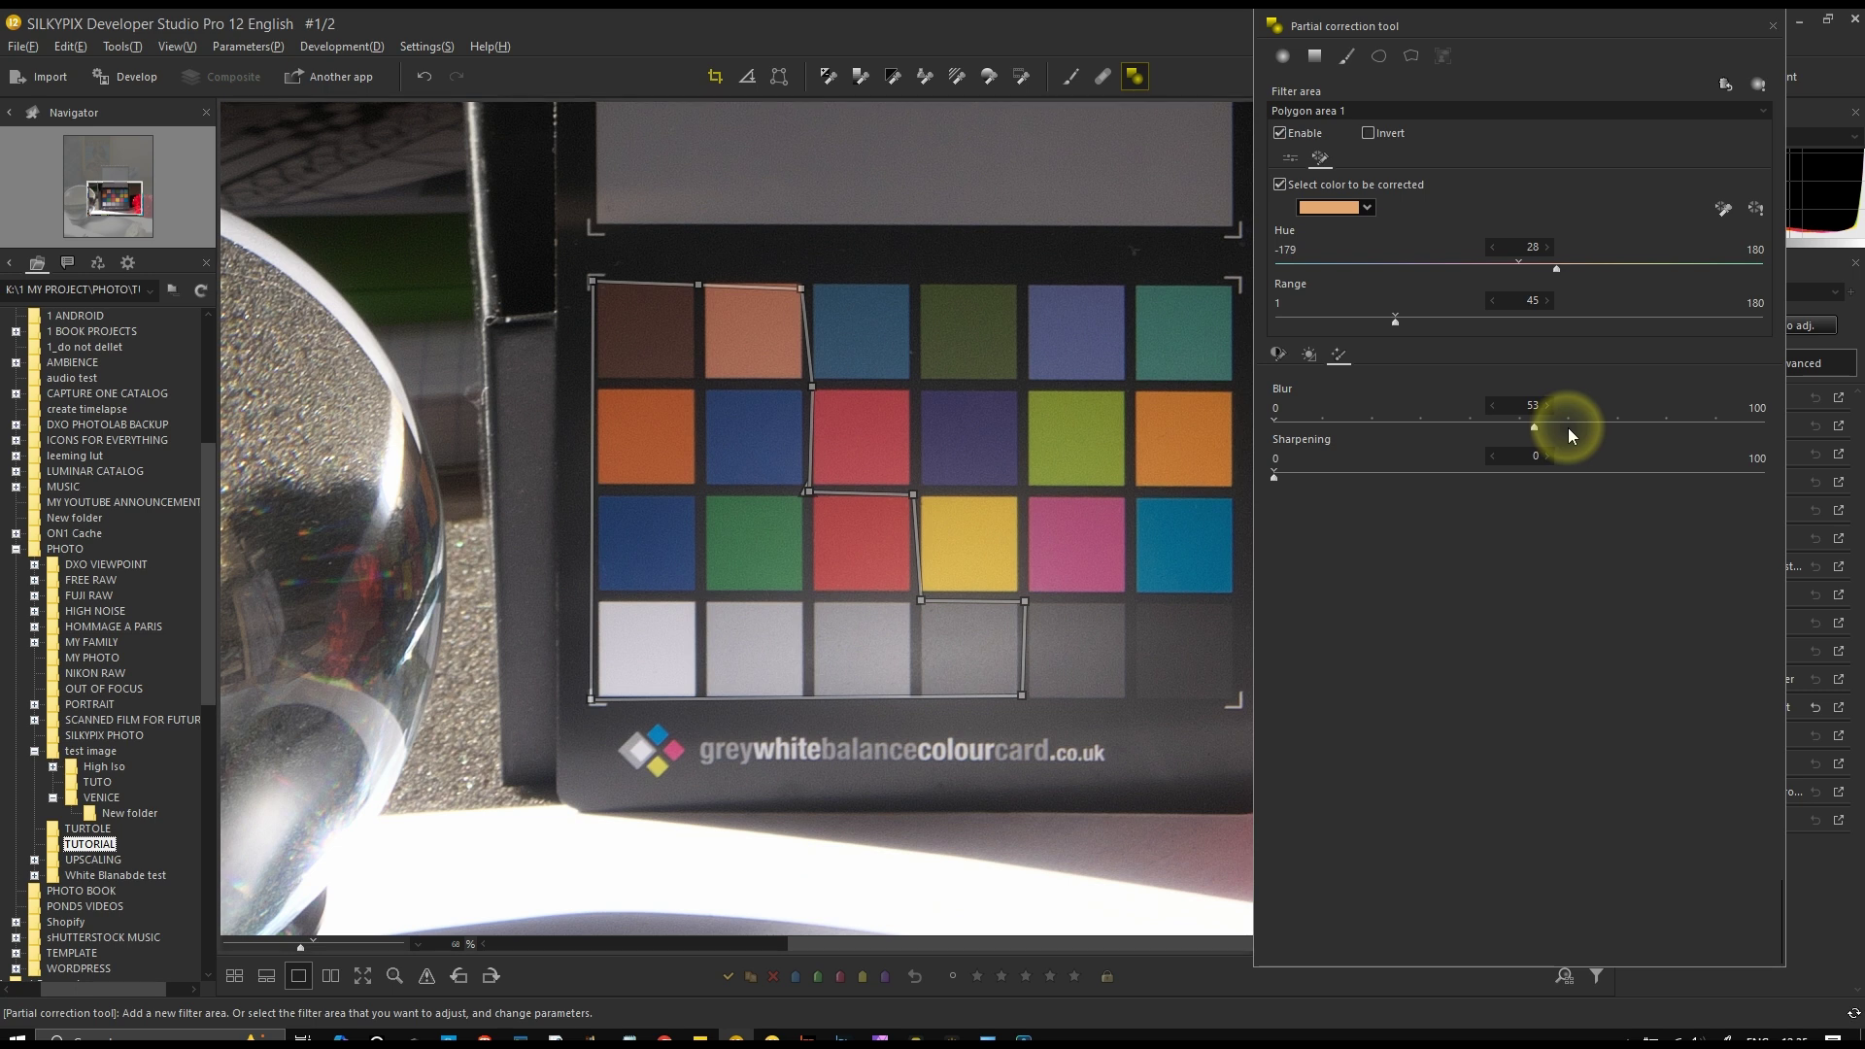
click(1367, 207)
click(1366, 208)
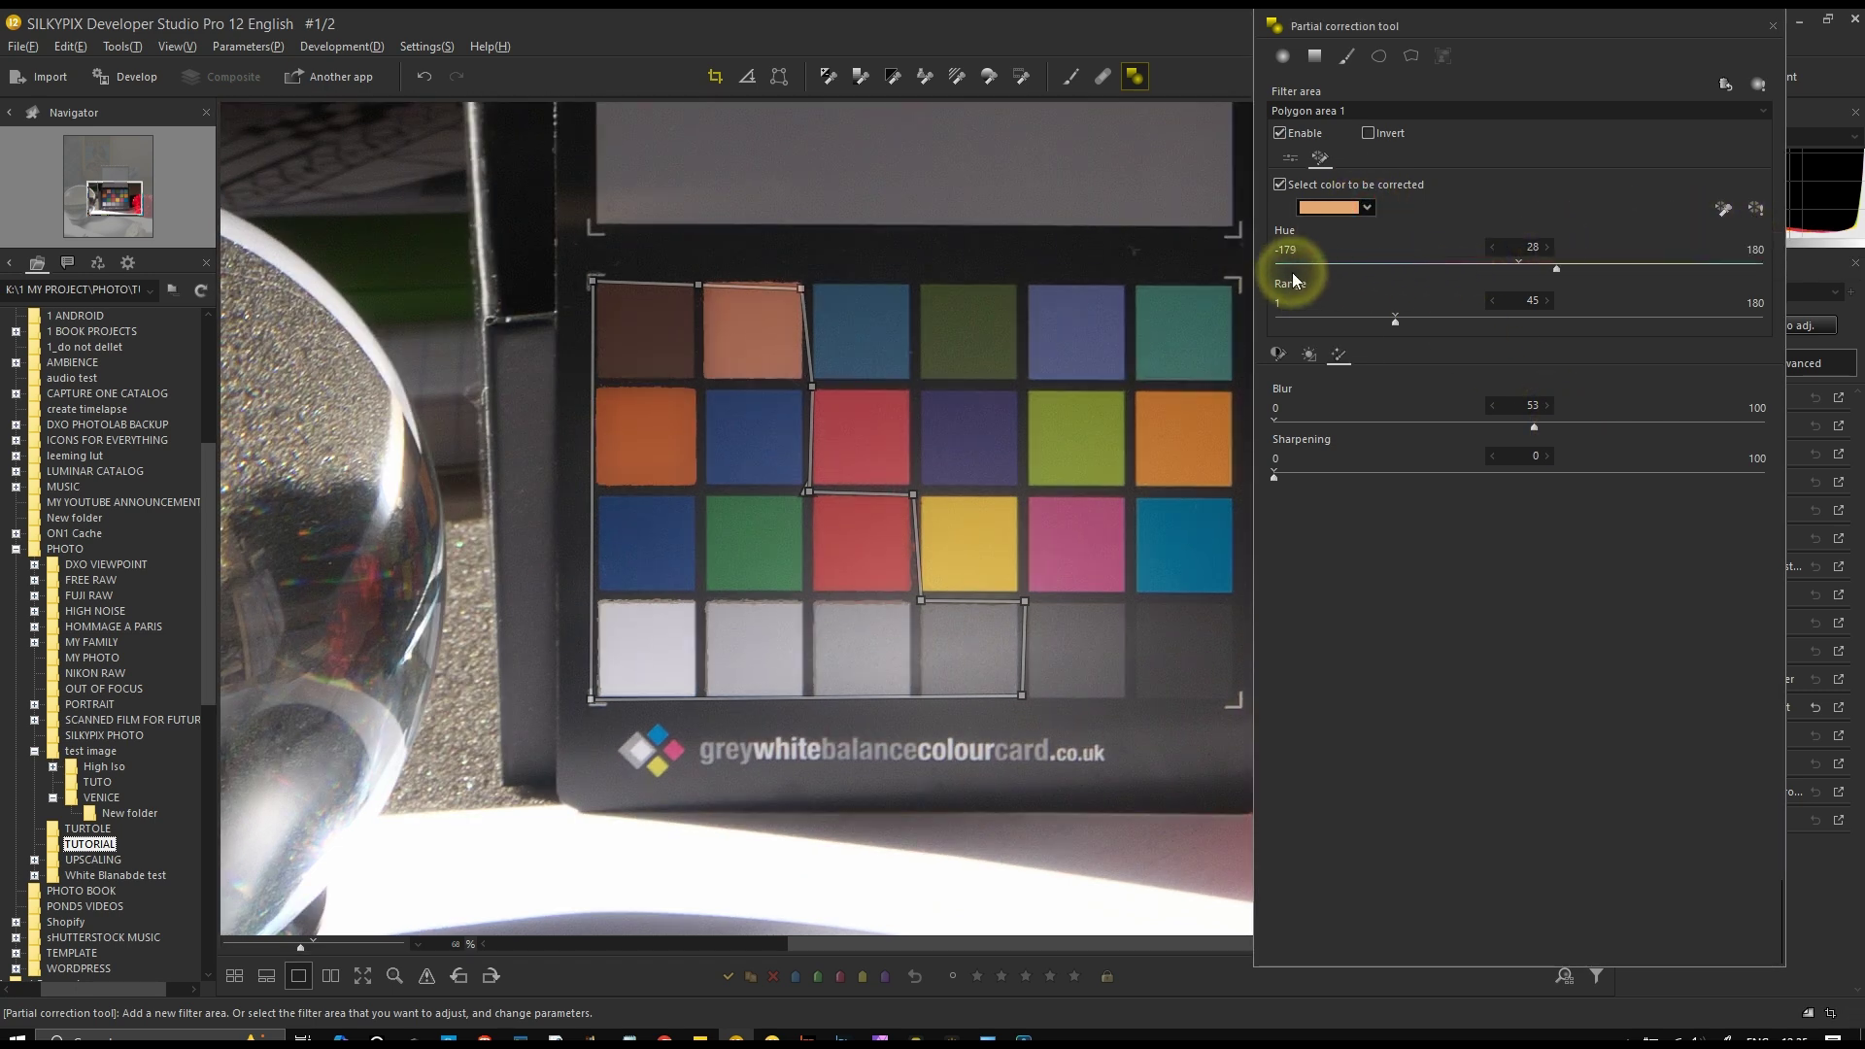
click(1280, 185)
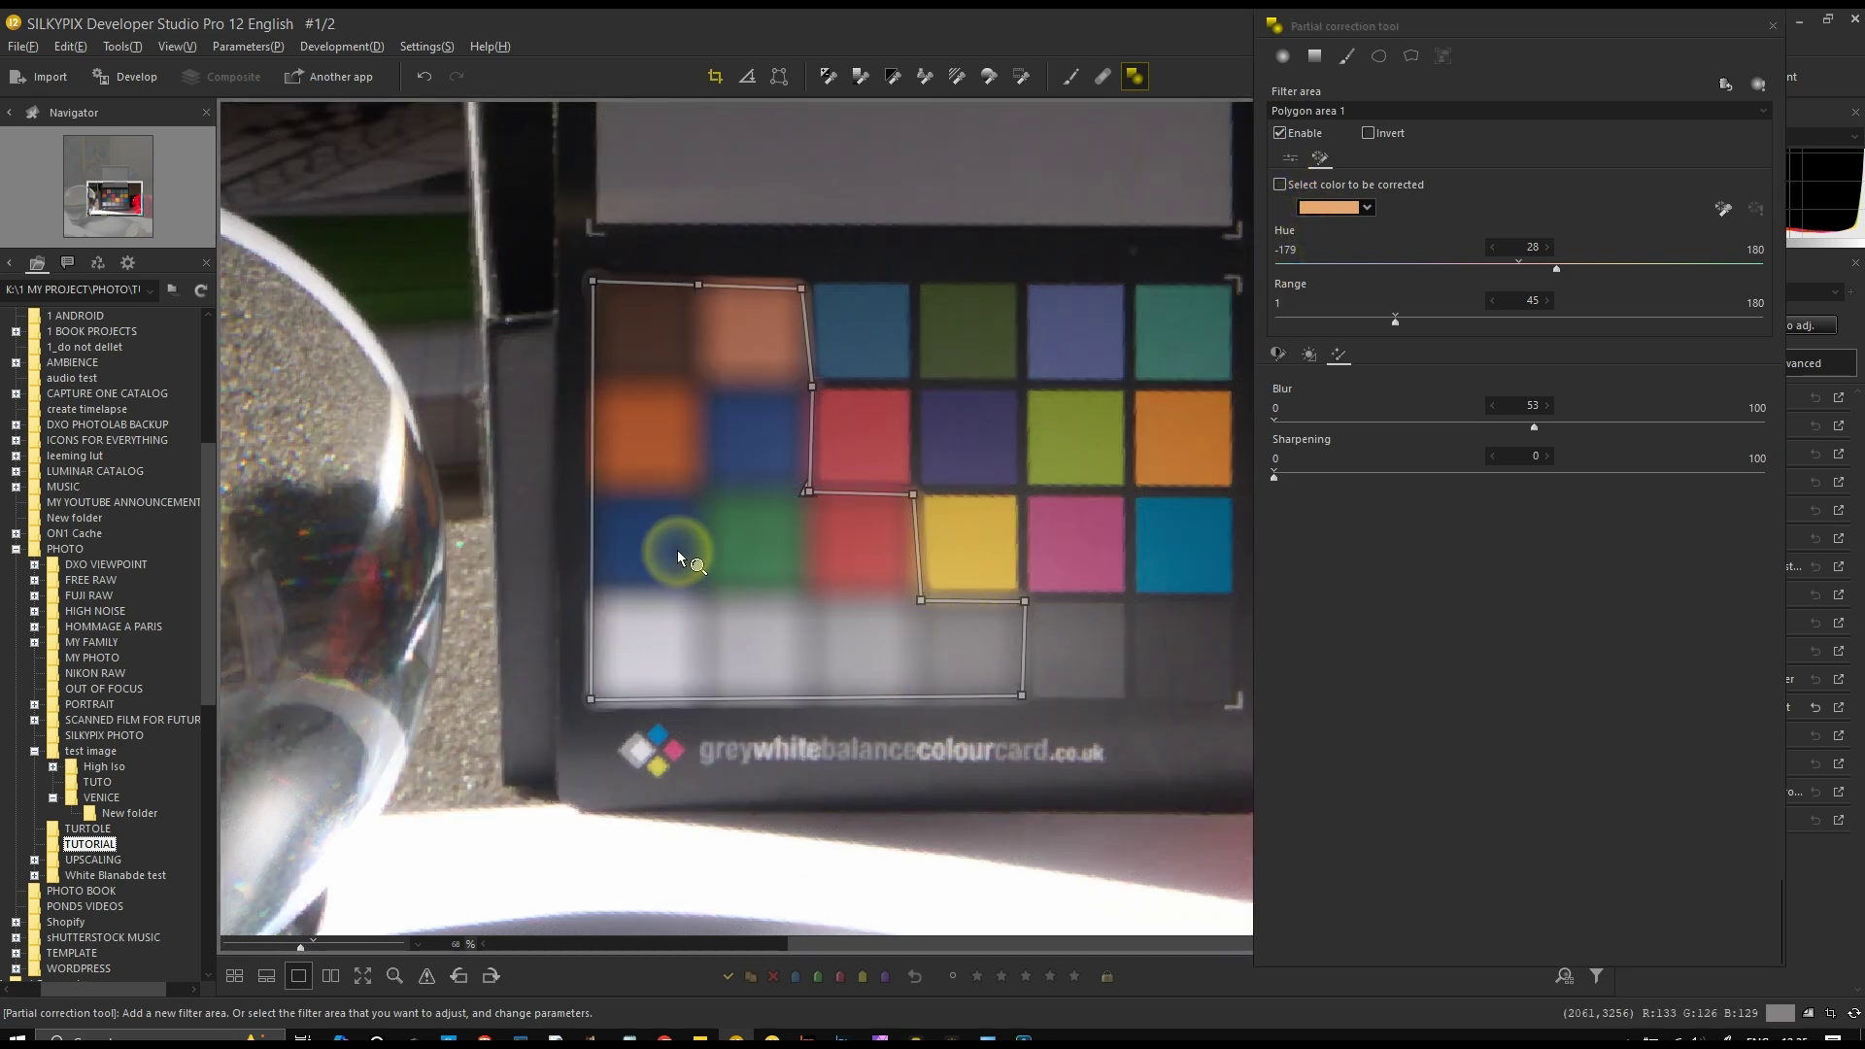
Reset the polygon area's Blur to 0, try stronger Sharpening and return it to 0 as well
drag(1535, 427, 1282, 476)
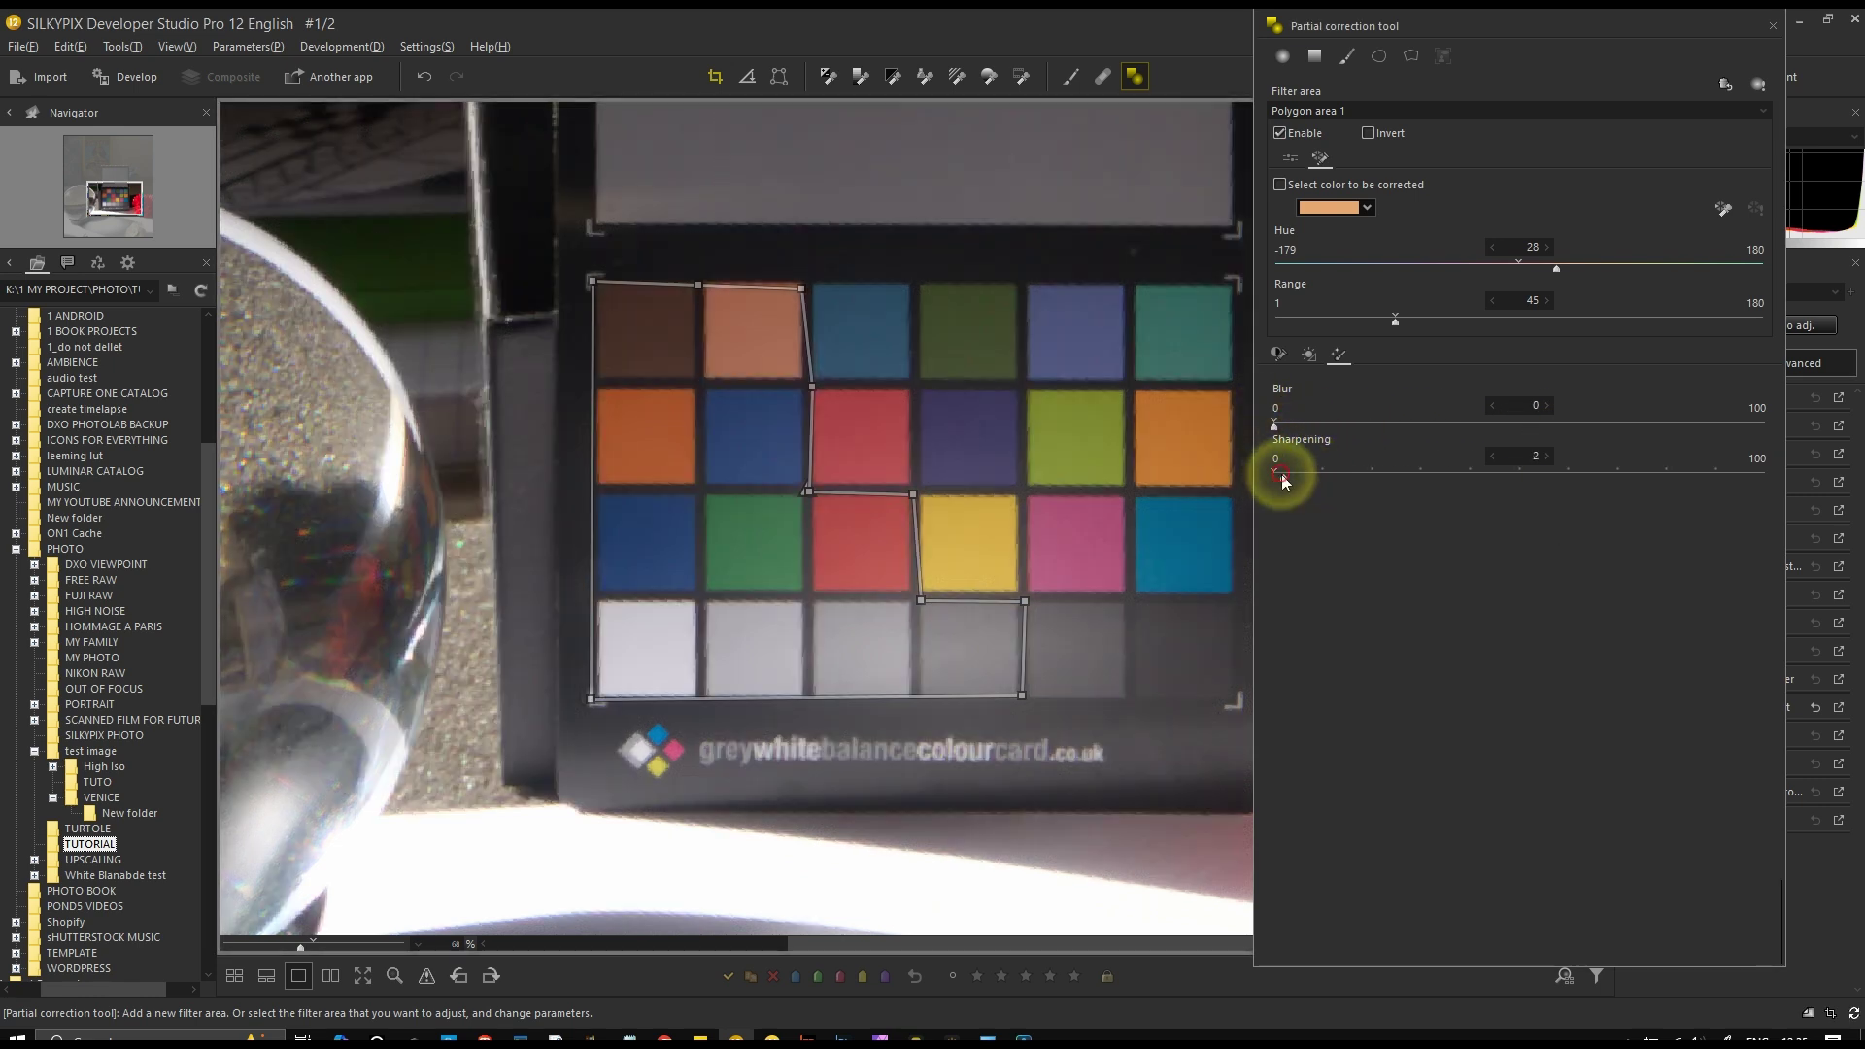
click(1495, 477)
drag(1495, 477, 1271, 476)
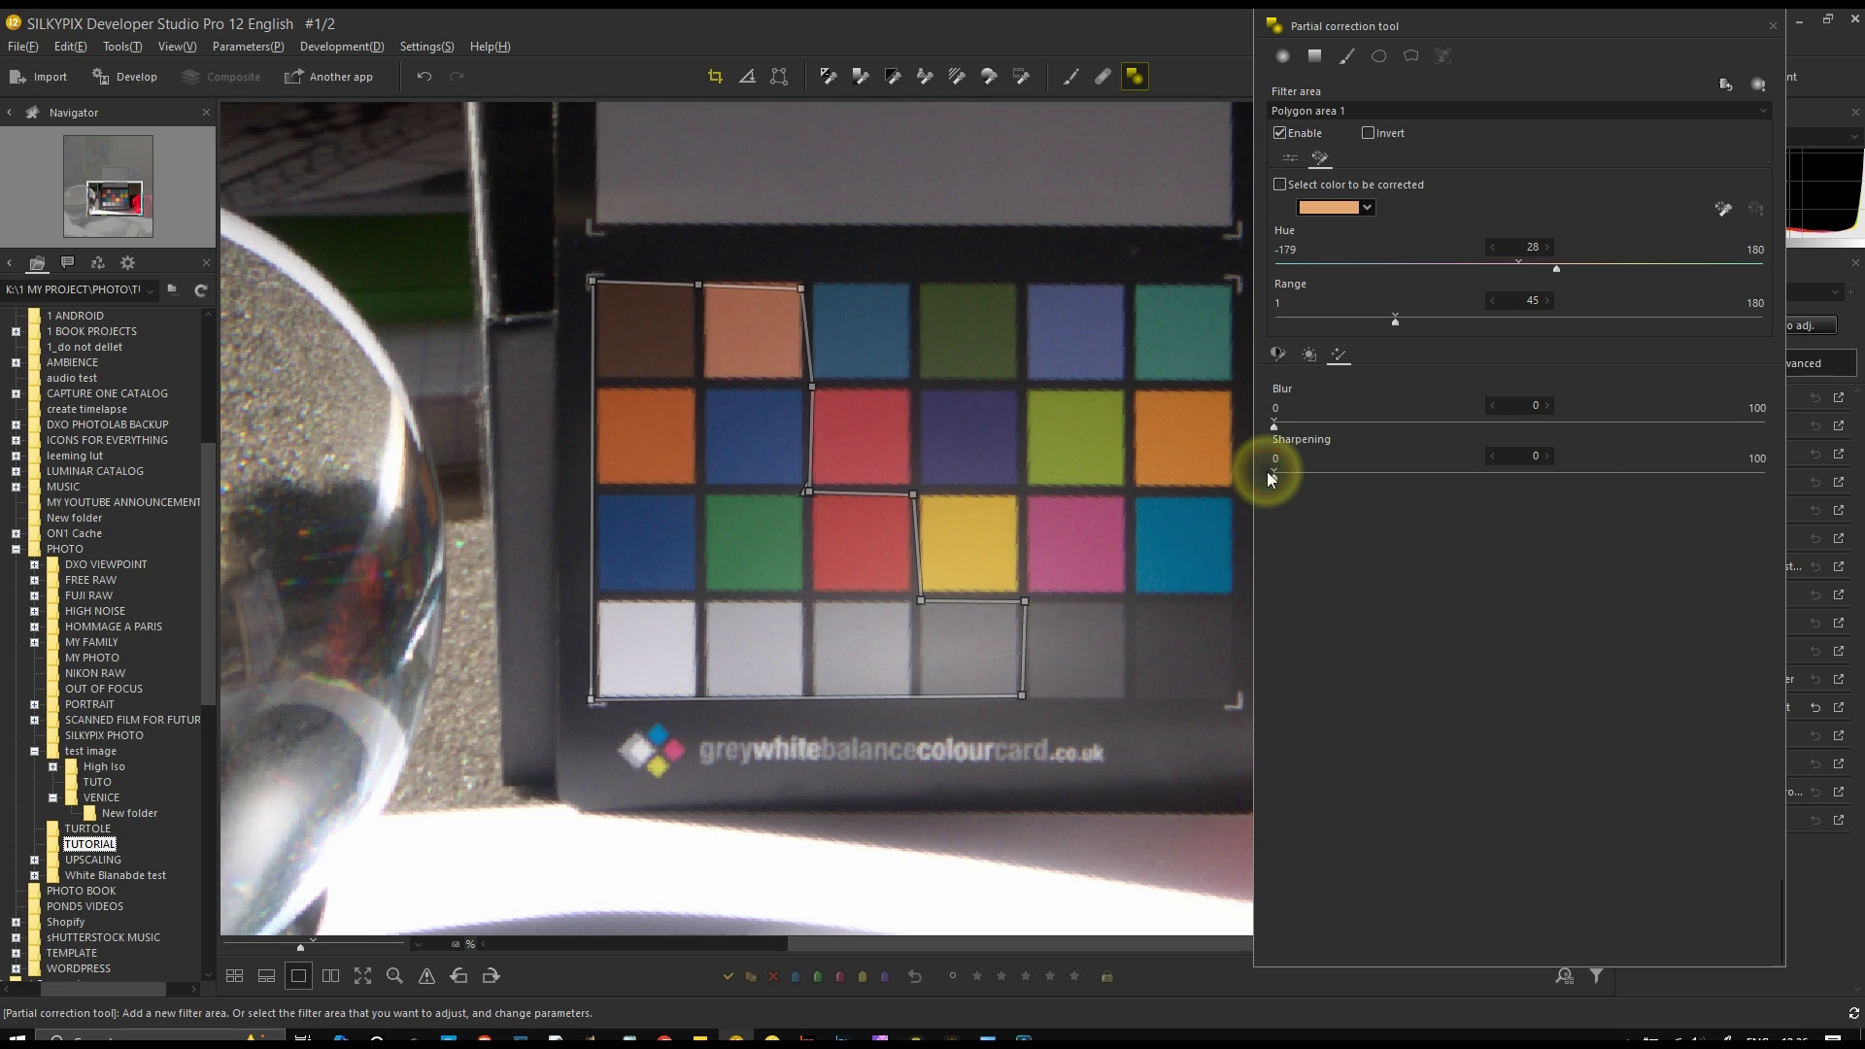
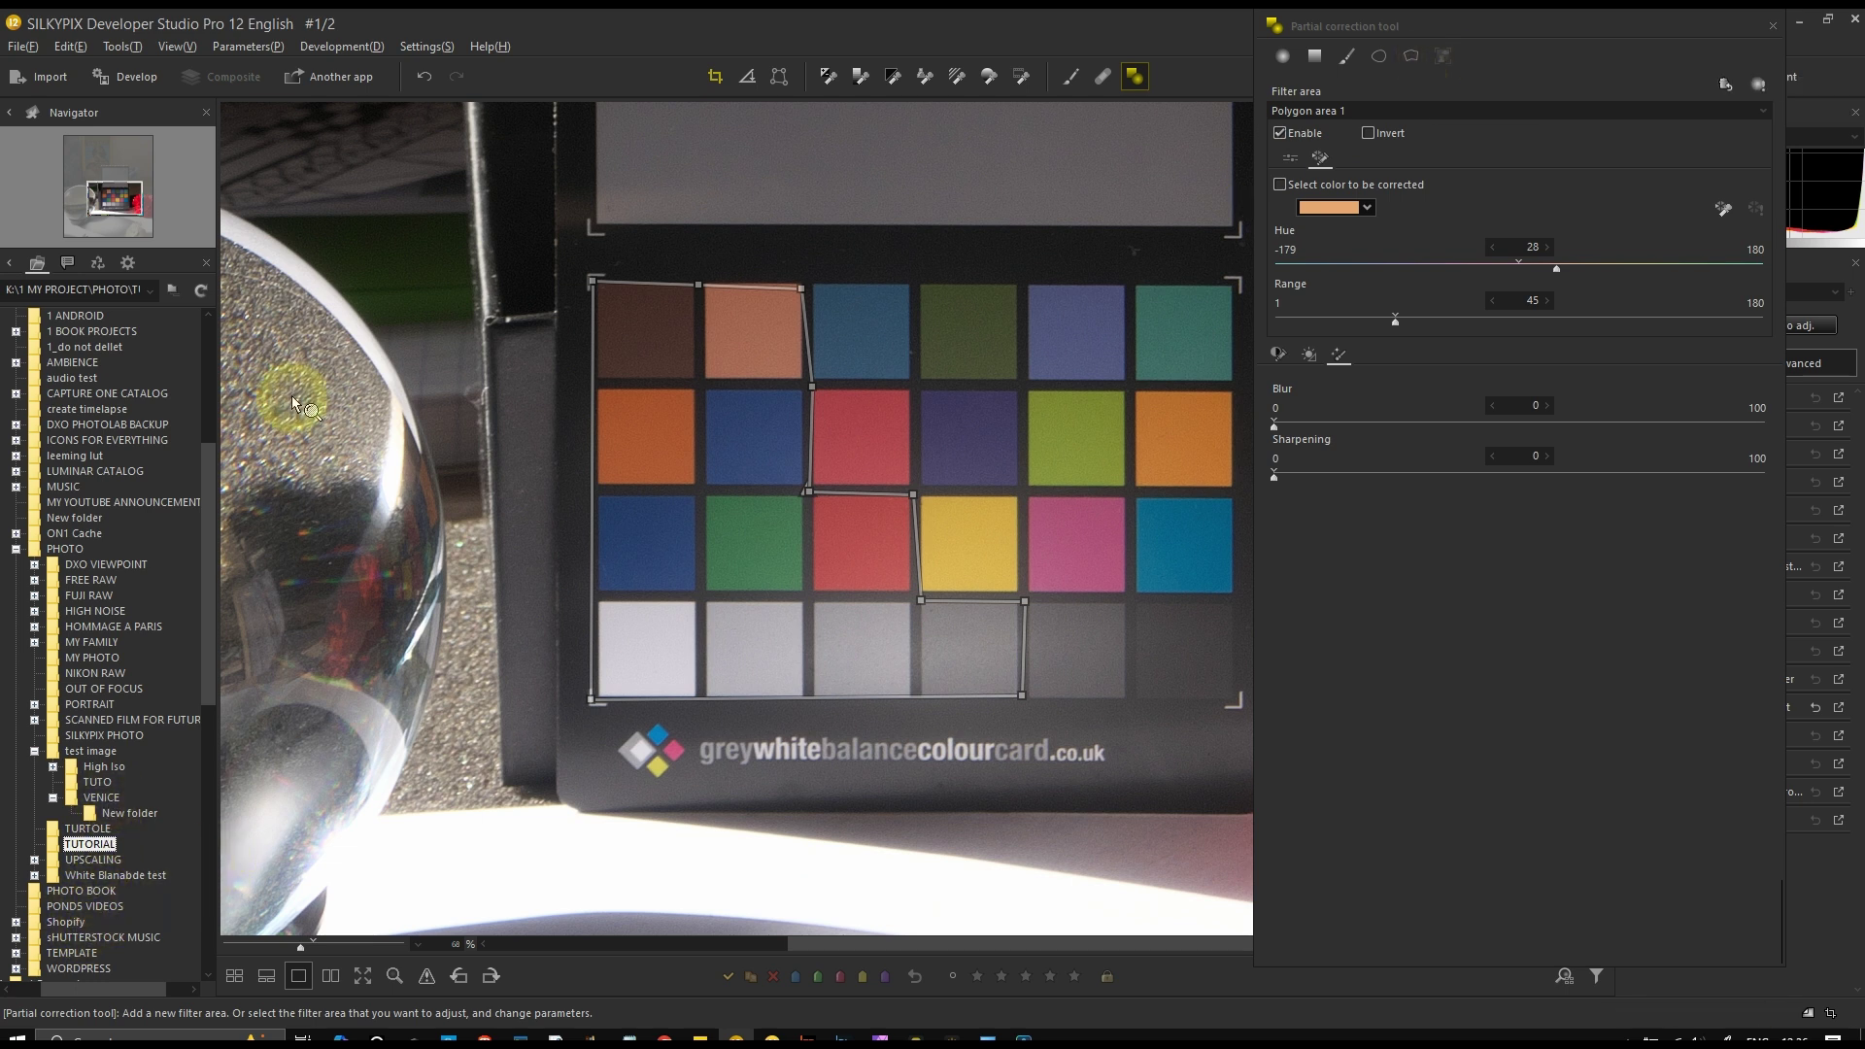
Switch to thumbnail display and browse the TUTO and SILKYPIX PHOTO folders, ending with the photos in the test image folder
click(234, 975)
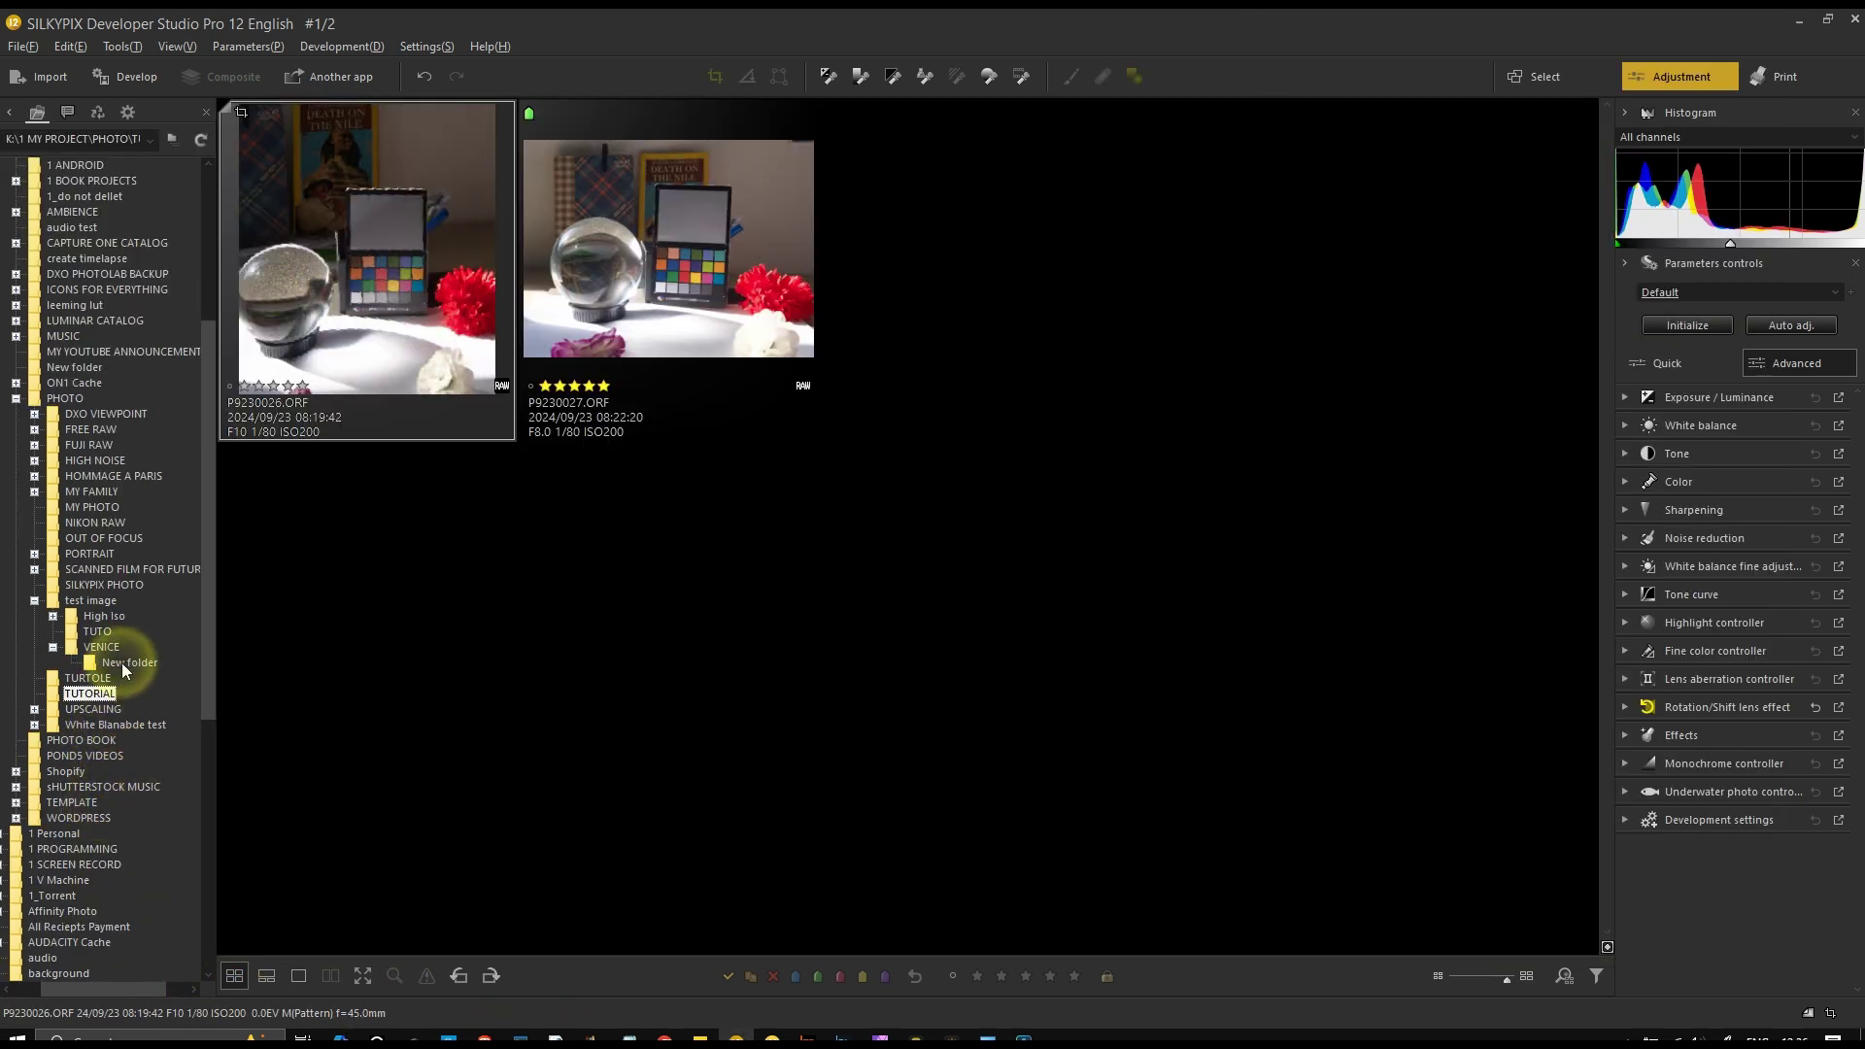
click(98, 632)
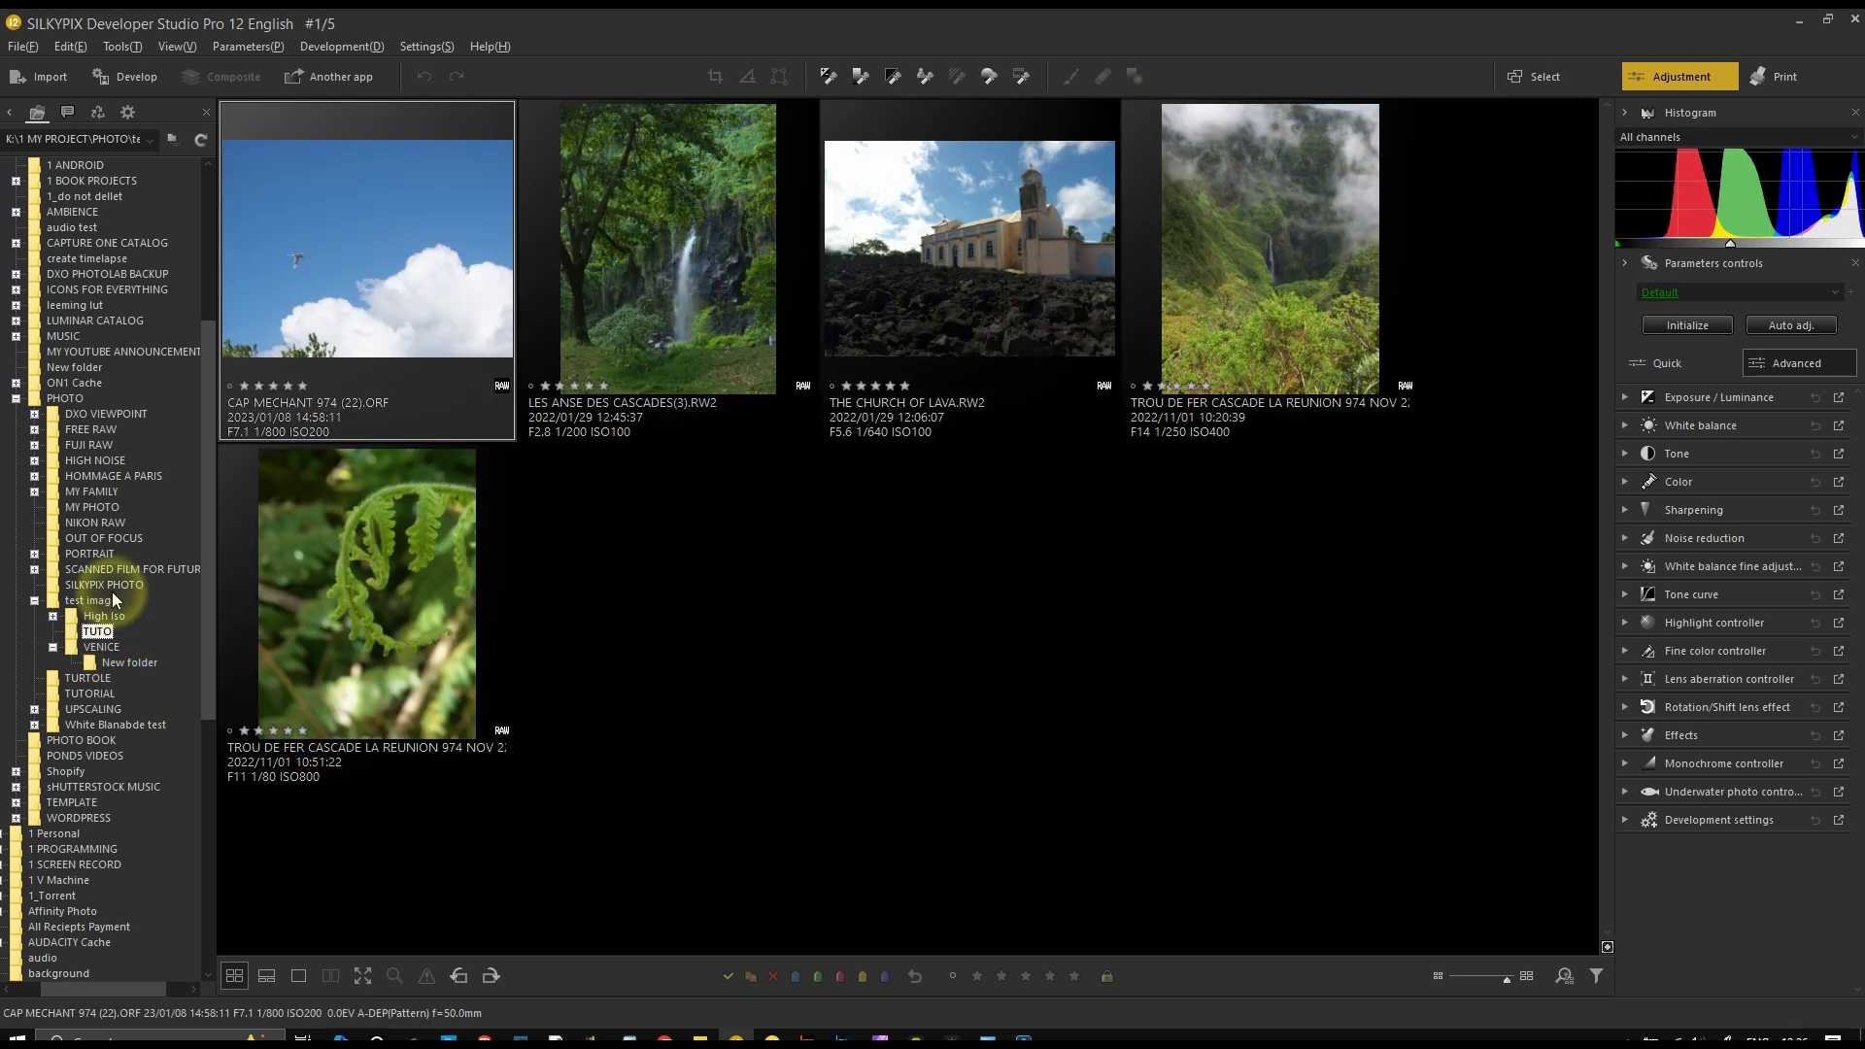
click(112, 589)
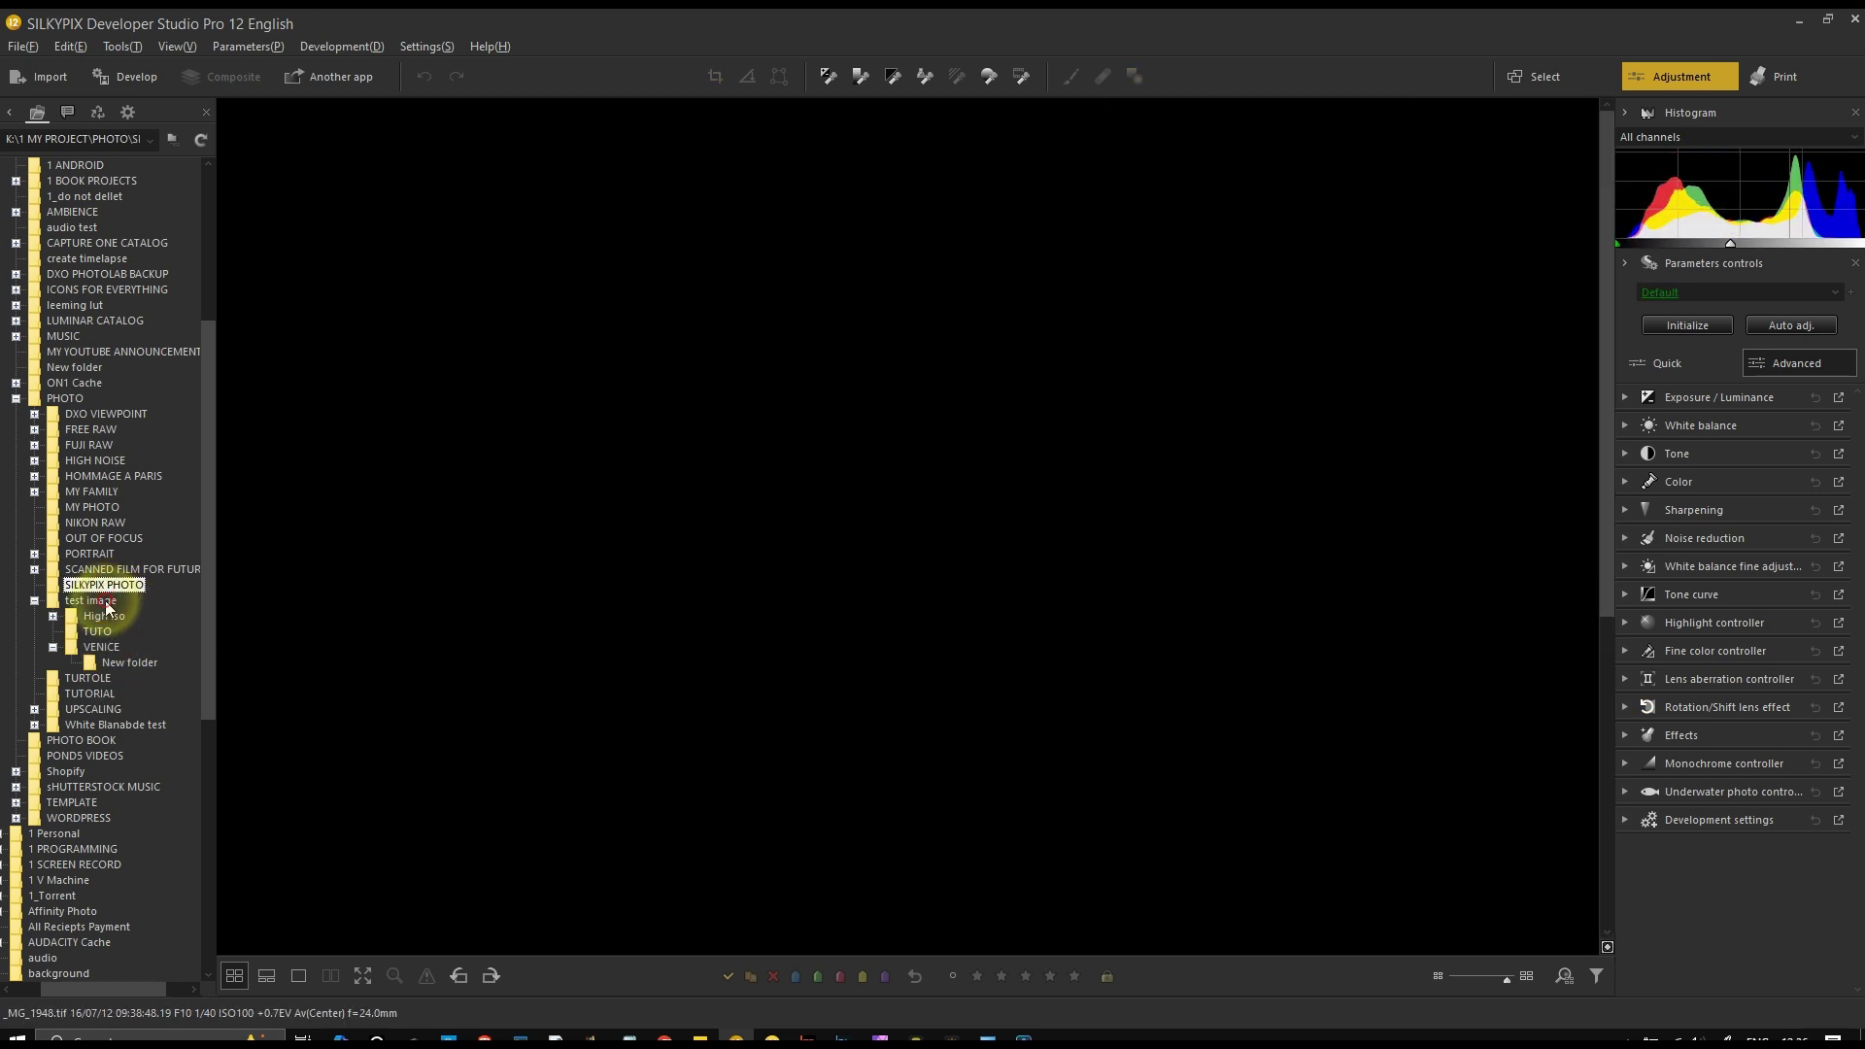
click(105, 600)
scroll(691, 631, down, 5)
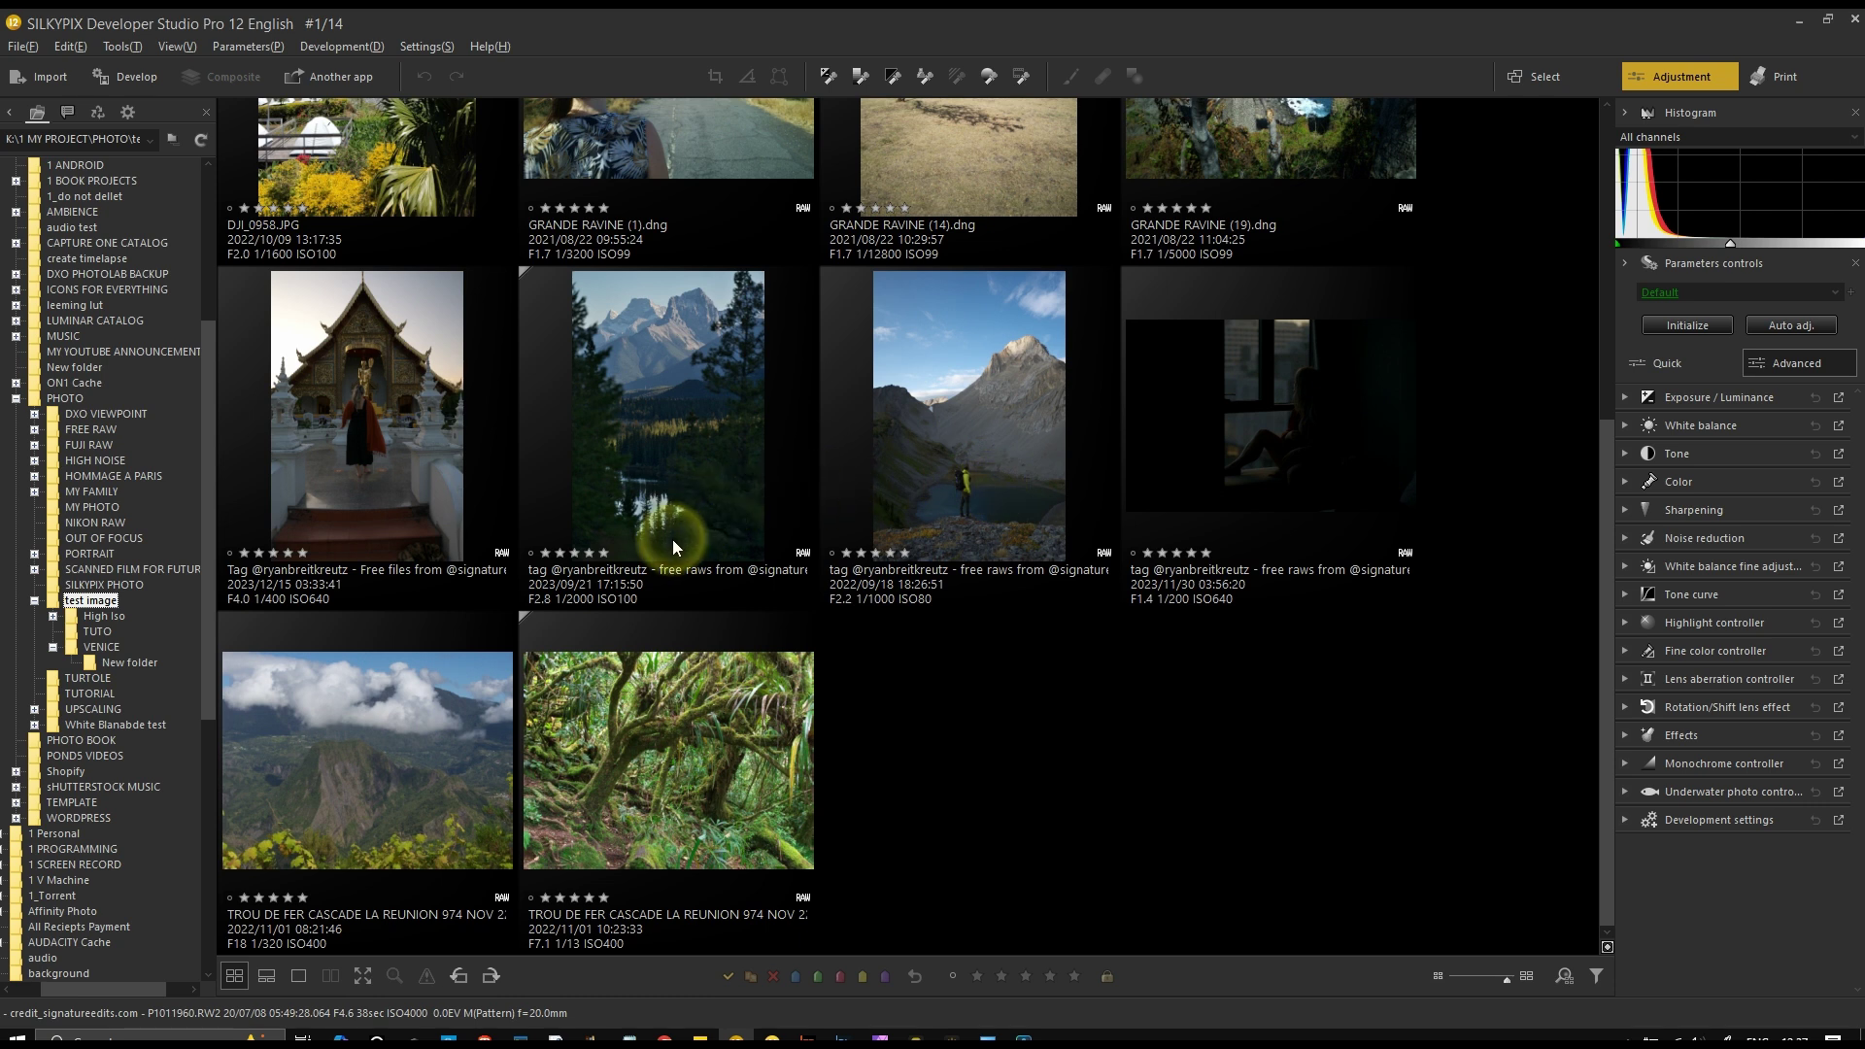
scroll(672, 539, up, 5)
scroll(672, 539, down, 3)
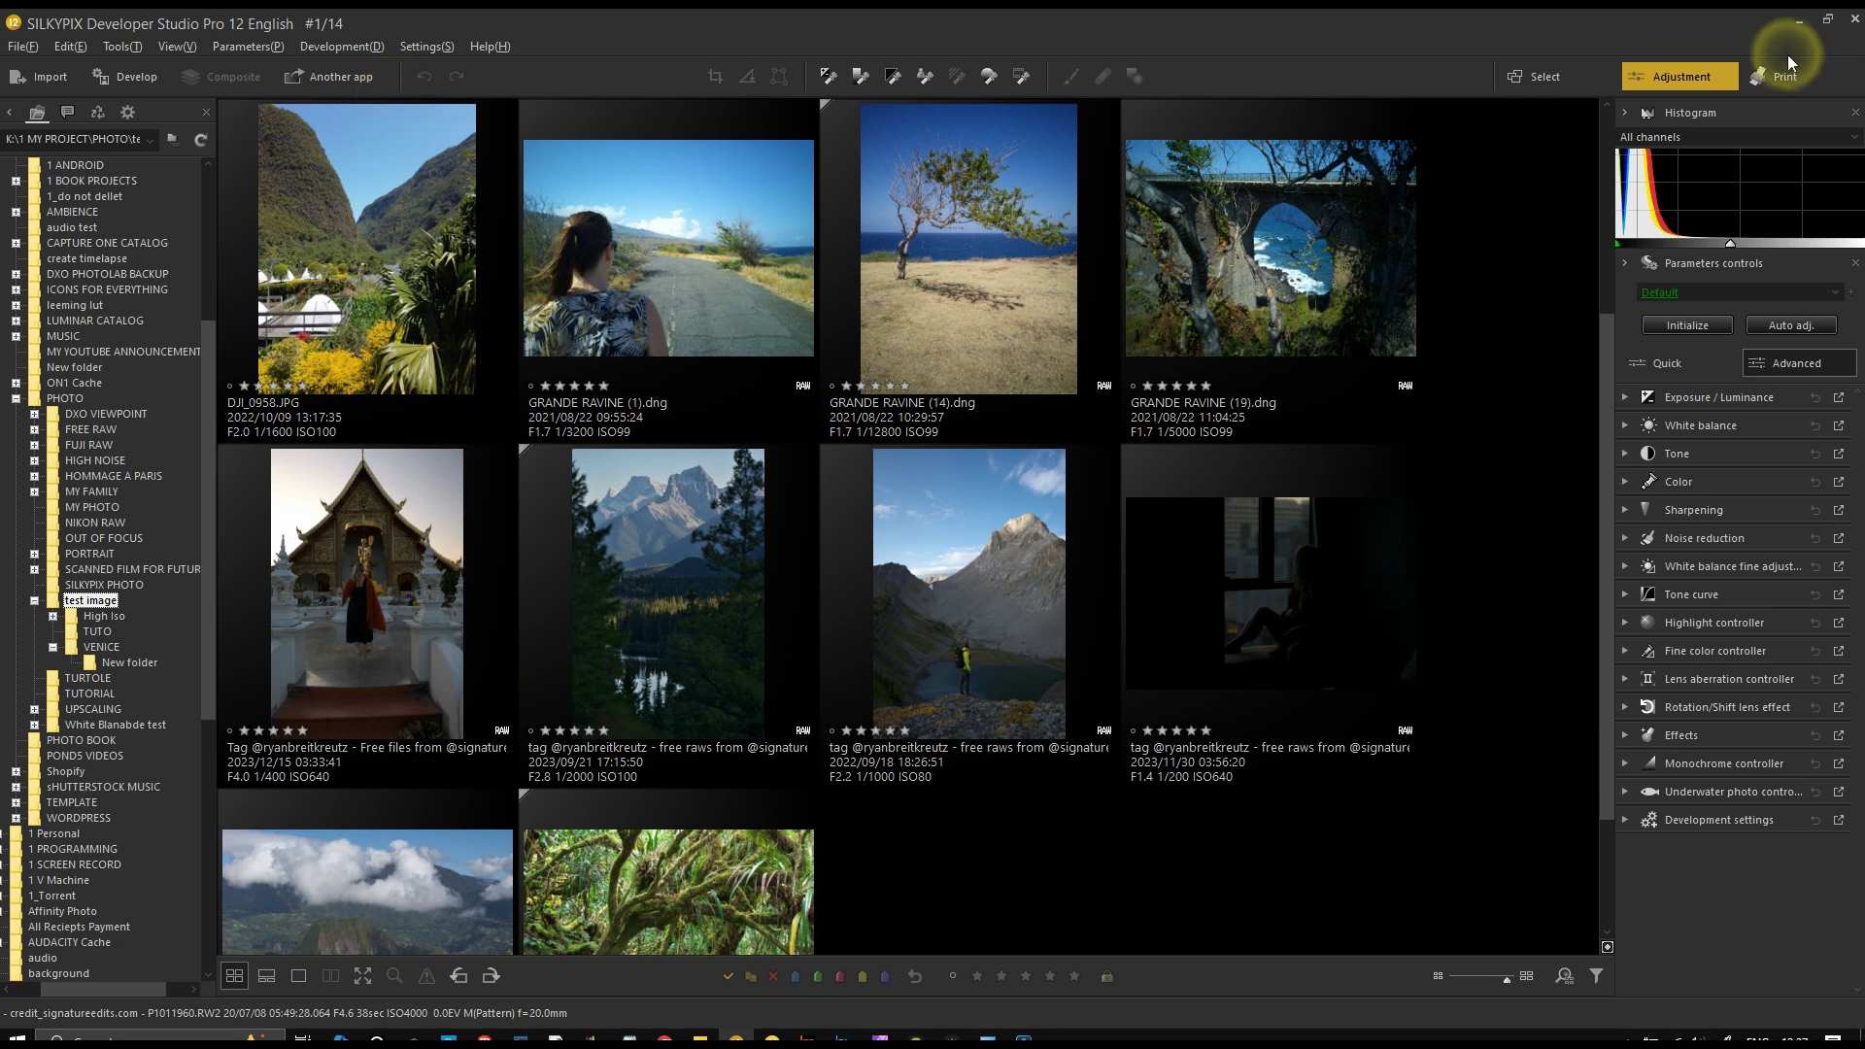
Preview the mountain photo framed by dark pines above the thumbnails, and briefly open the Partial correction tool before closing it
click(1665, 84)
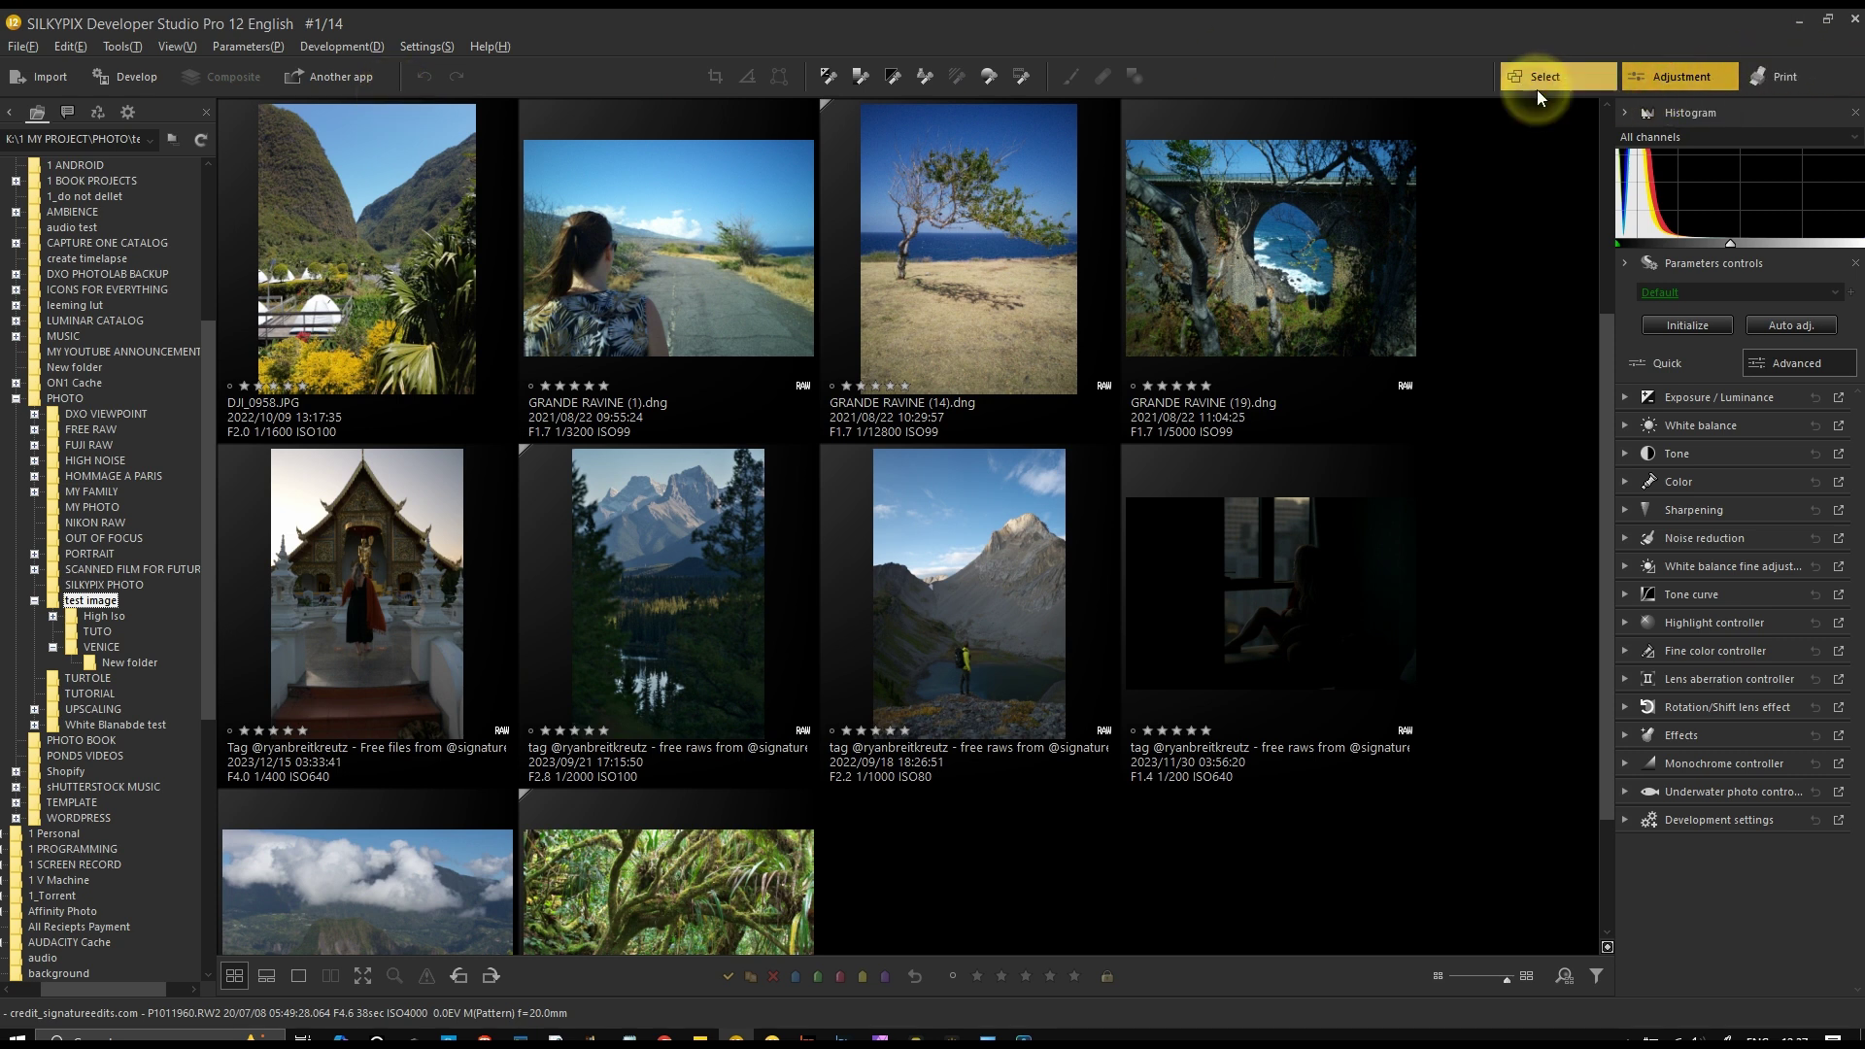
double_click(408, 643)
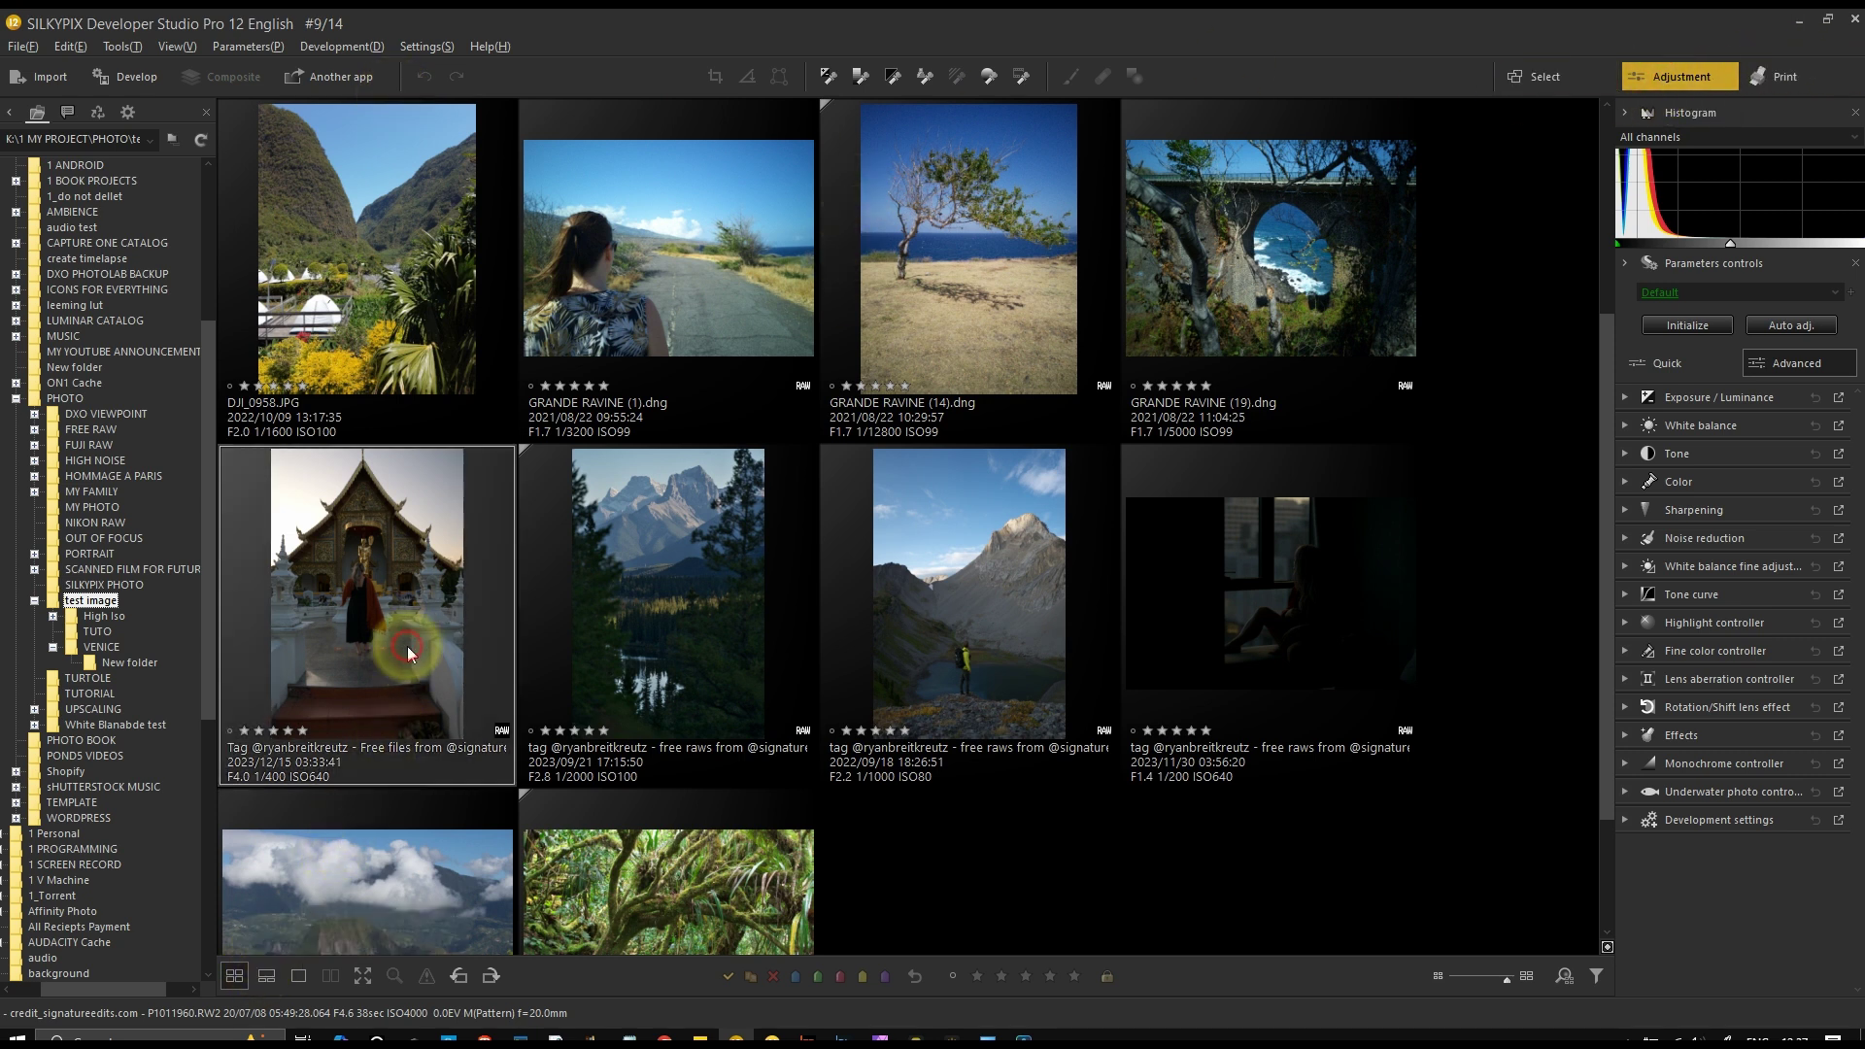
click(1134, 76)
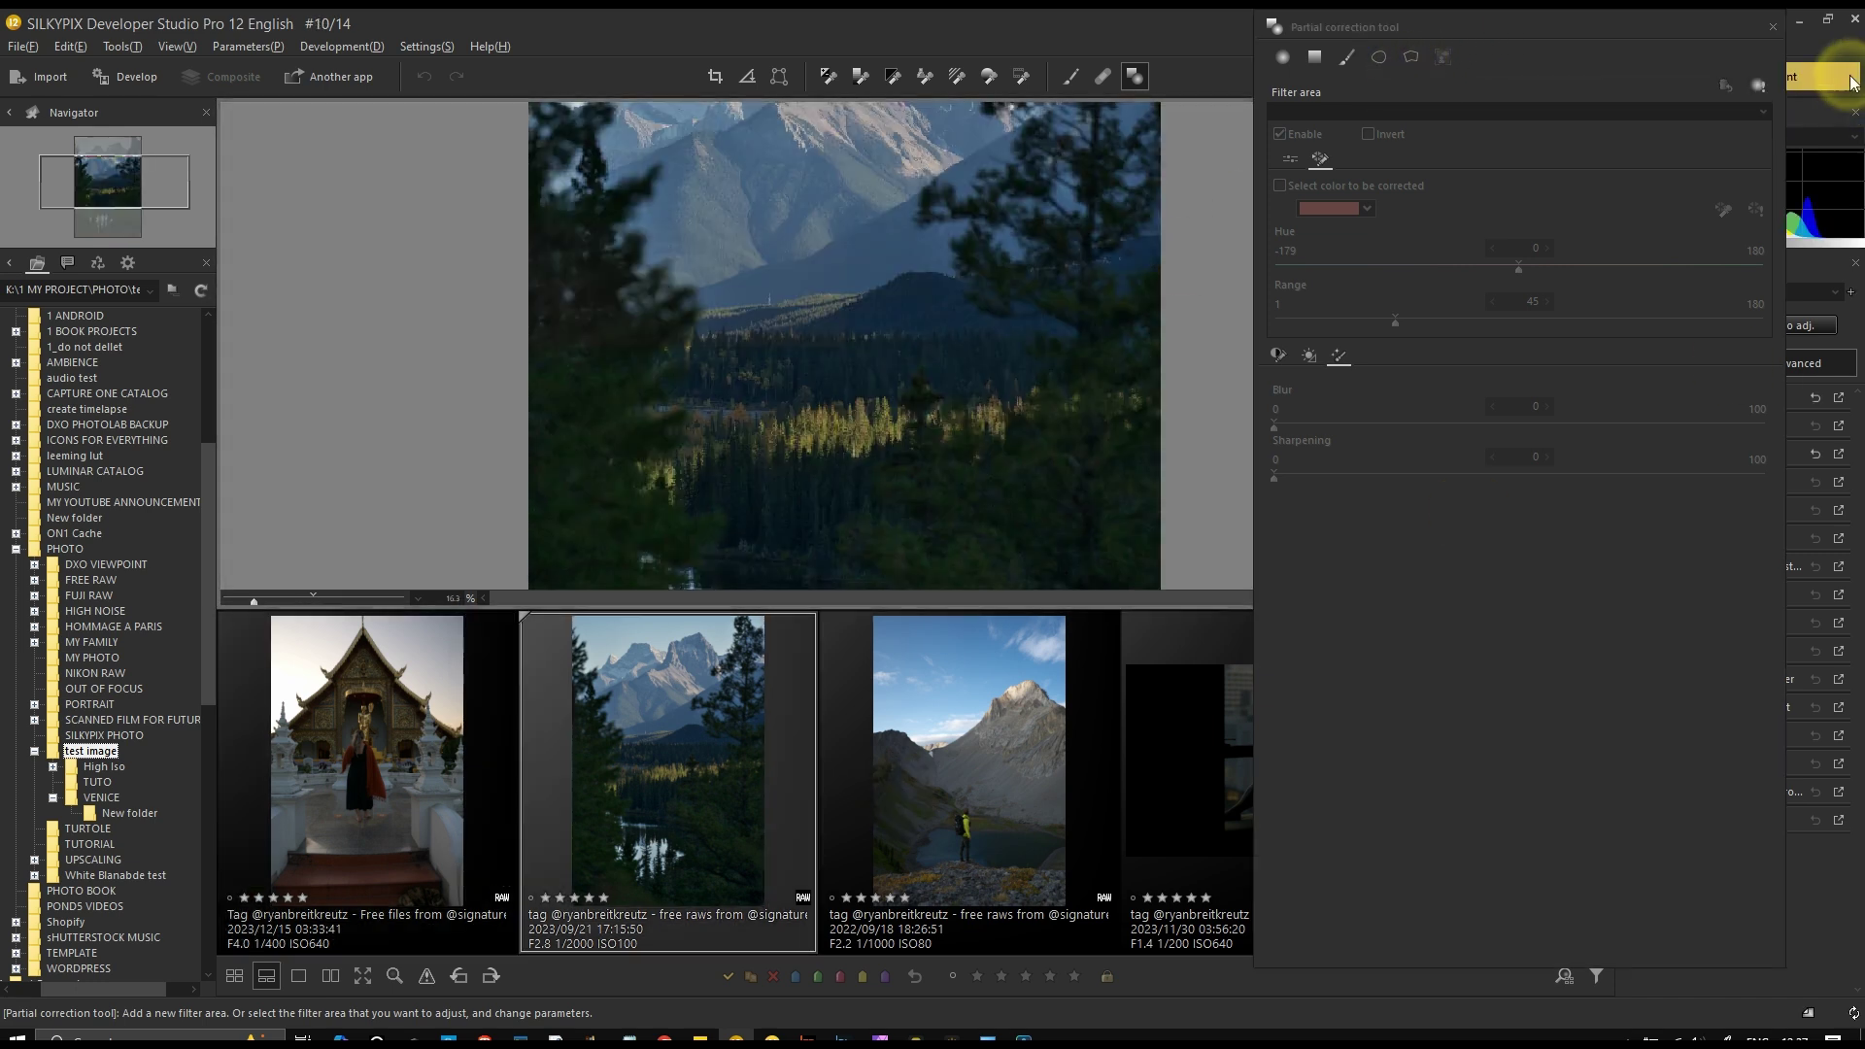
click(1771, 27)
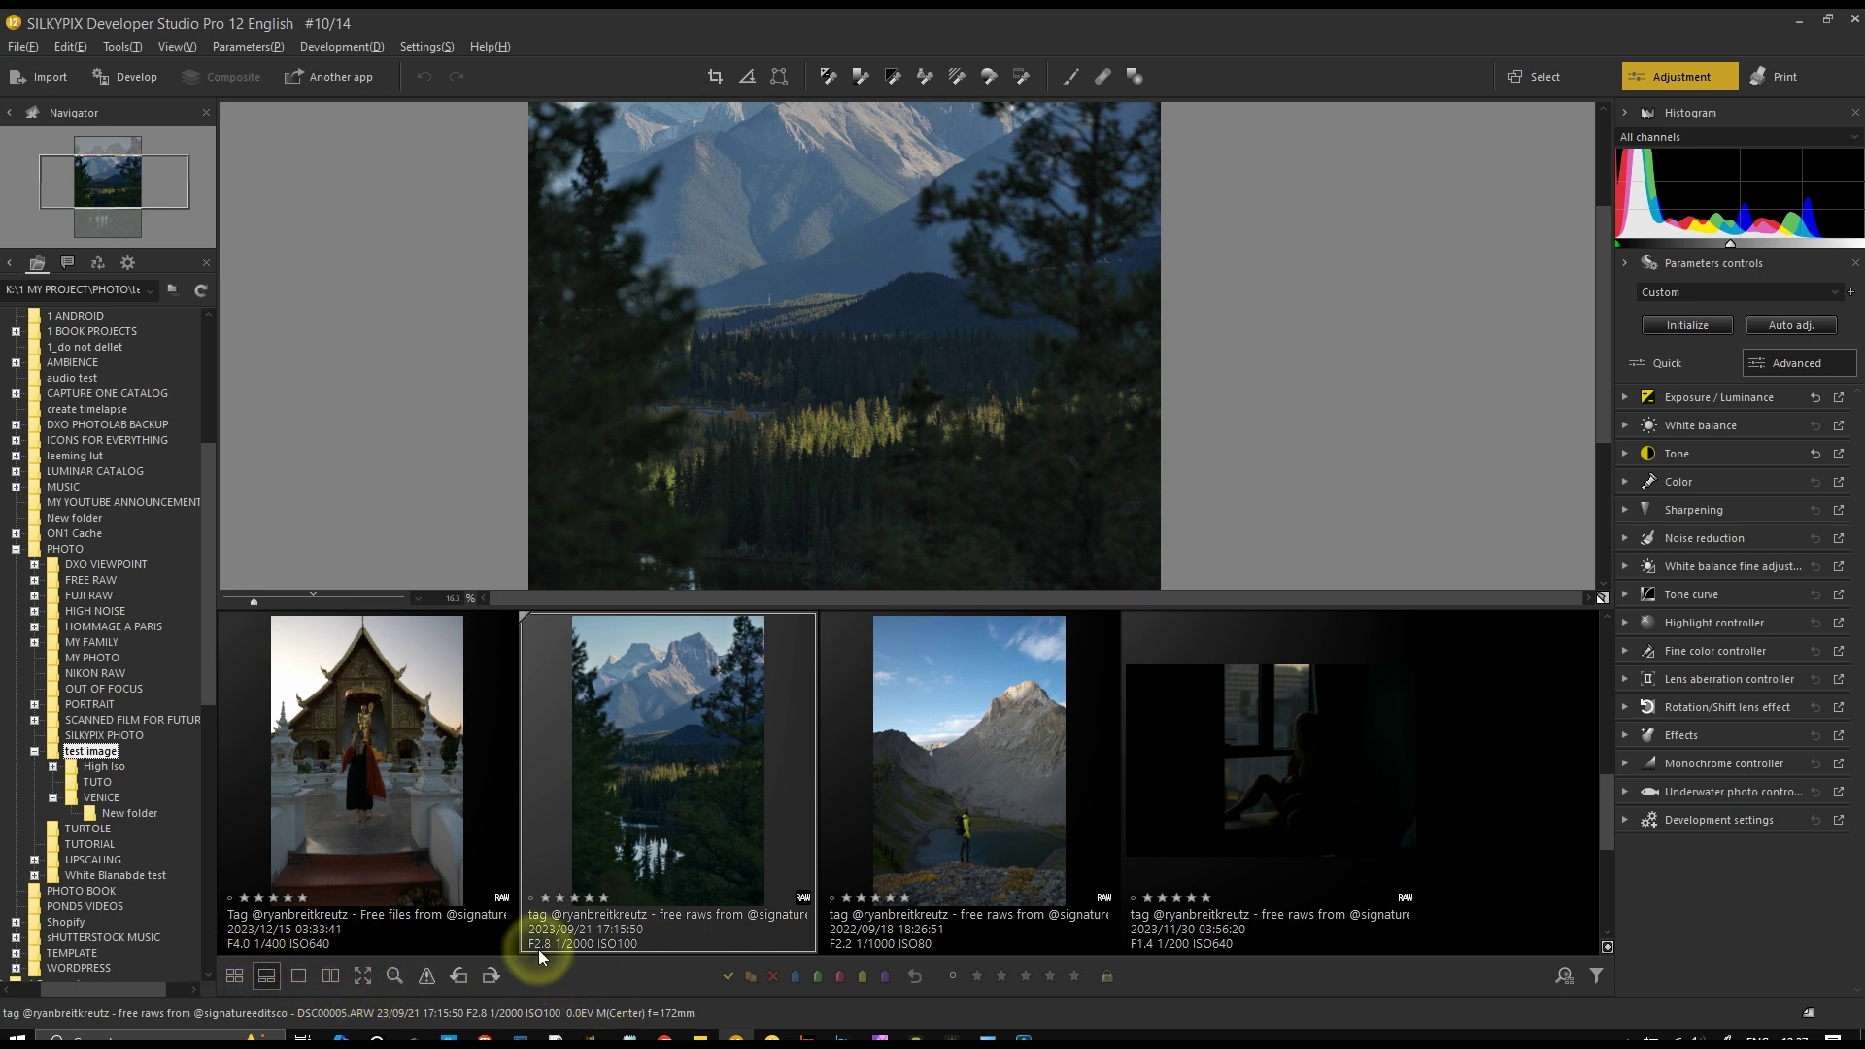
Select the photo of the hiker by the lake and cycle through the thumbnail and combination displays, ending in the single-image preview
click(977, 819)
click(298, 976)
click(237, 979)
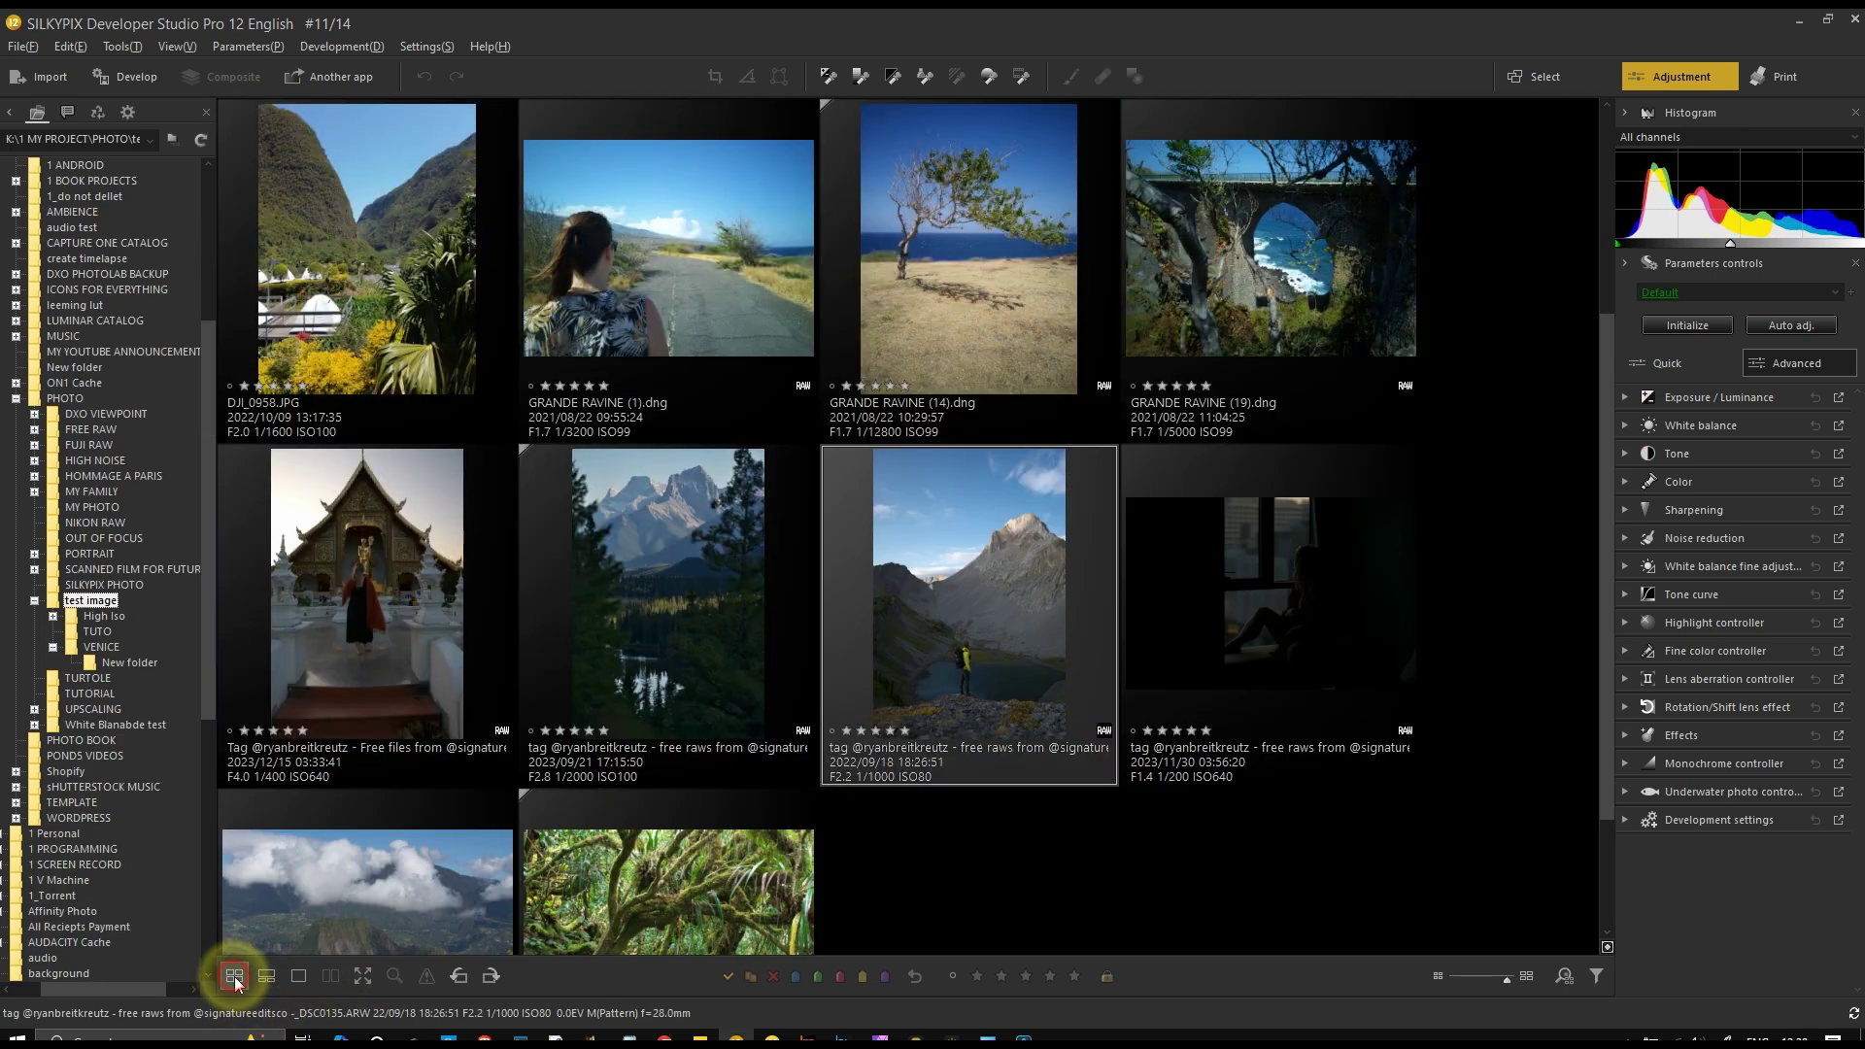
click(266, 975)
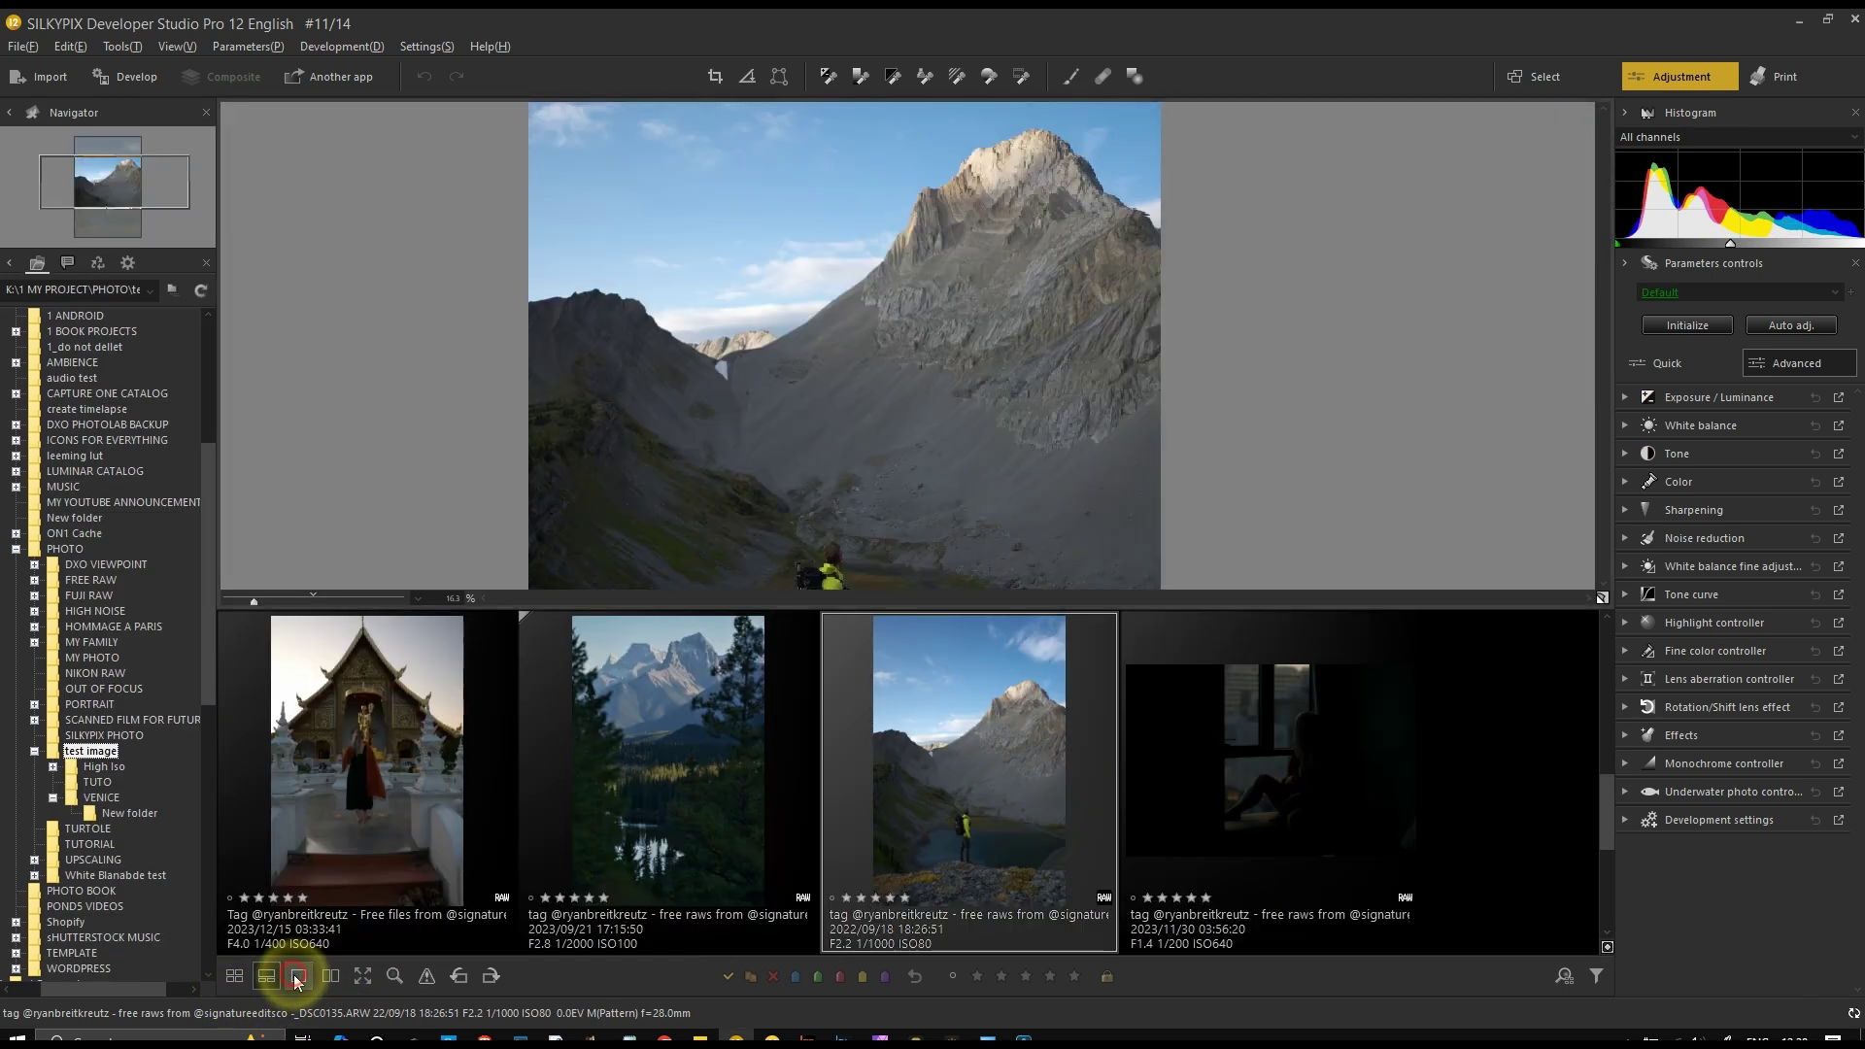
click(298, 975)
View the hiker photo in the side-by-side comparison display and return to the single-image preview
click(328, 977)
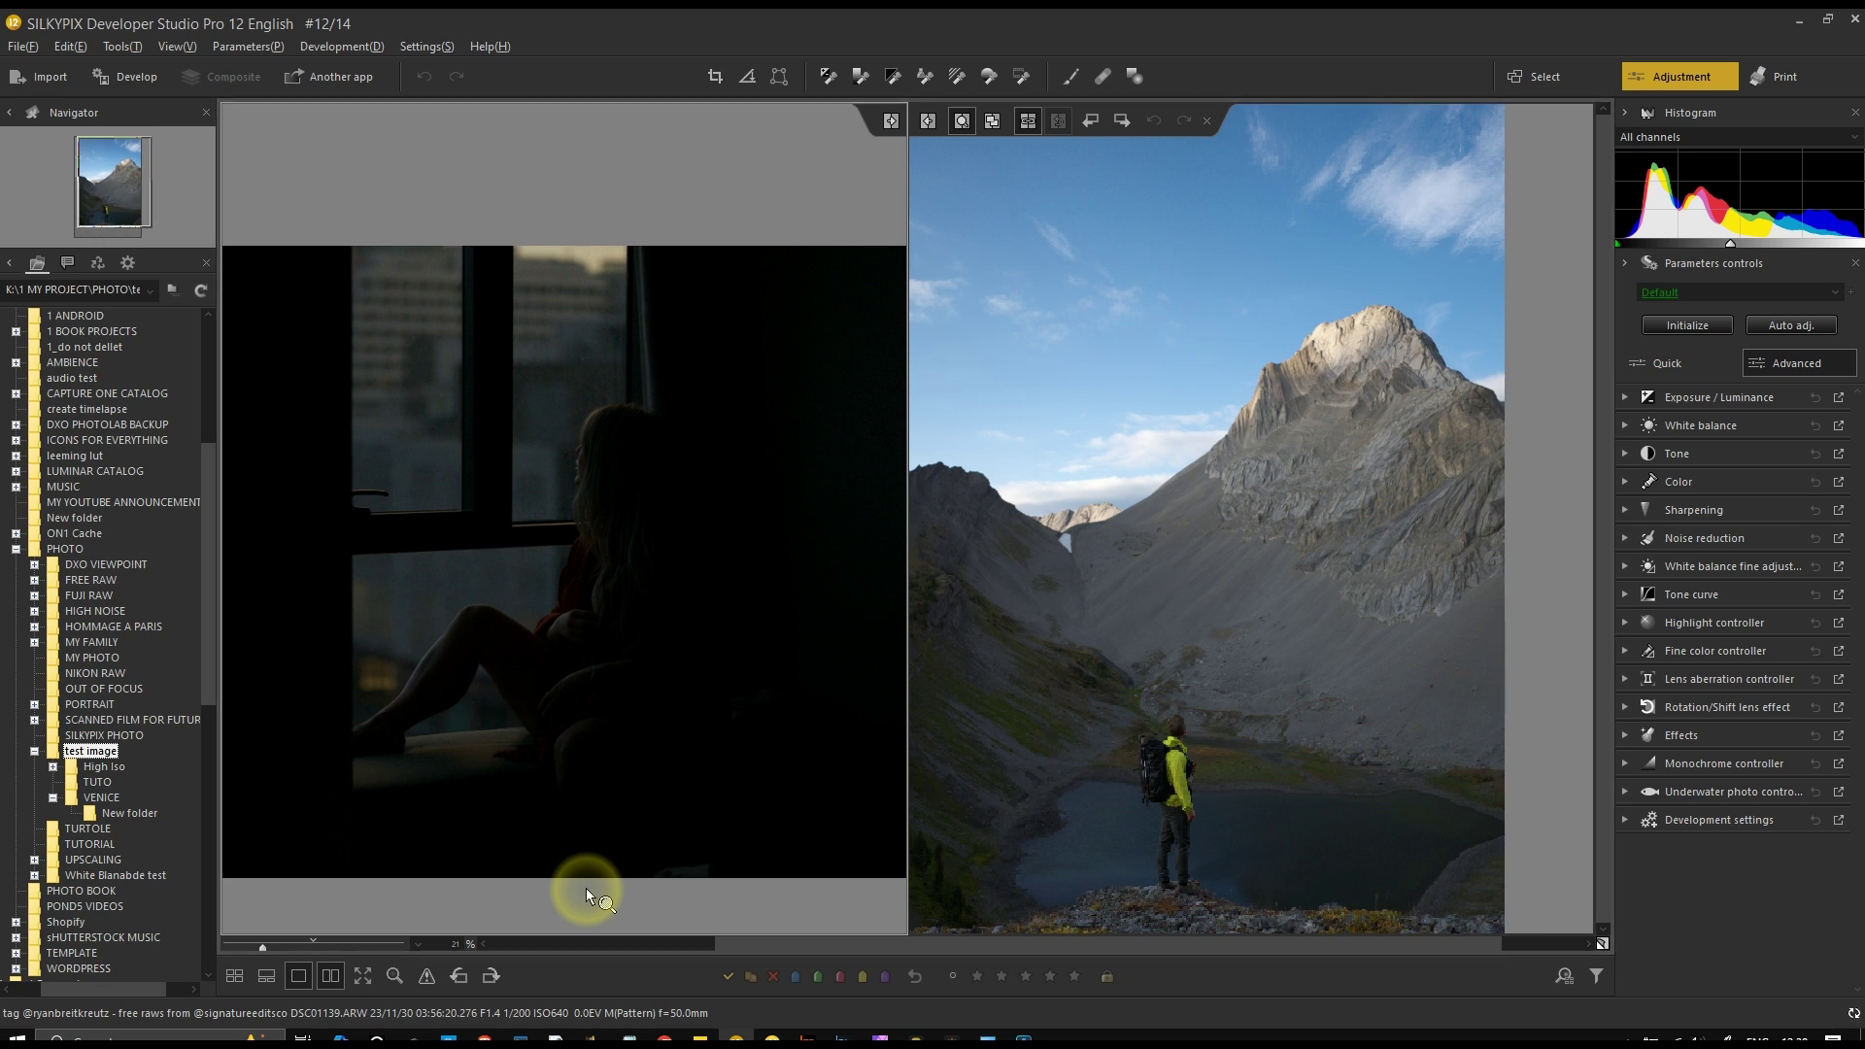
scroll(585, 888, up, 1)
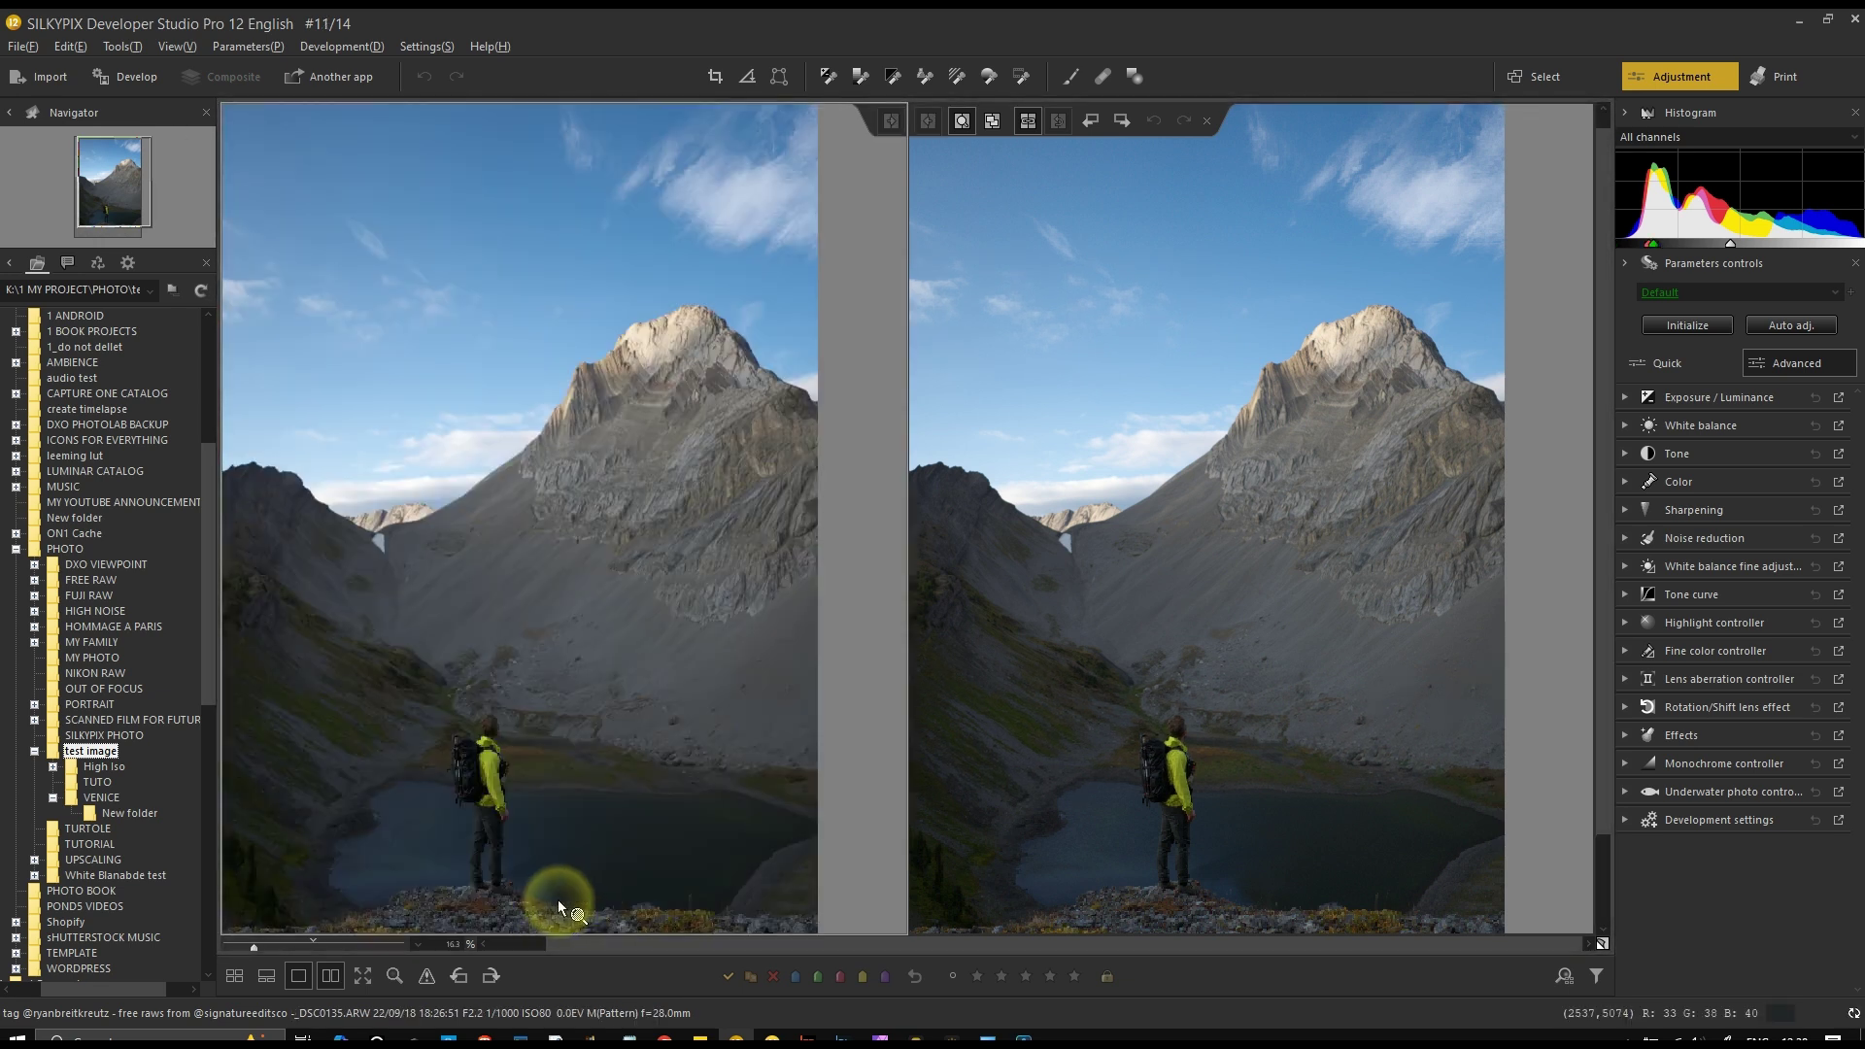
click(330, 976)
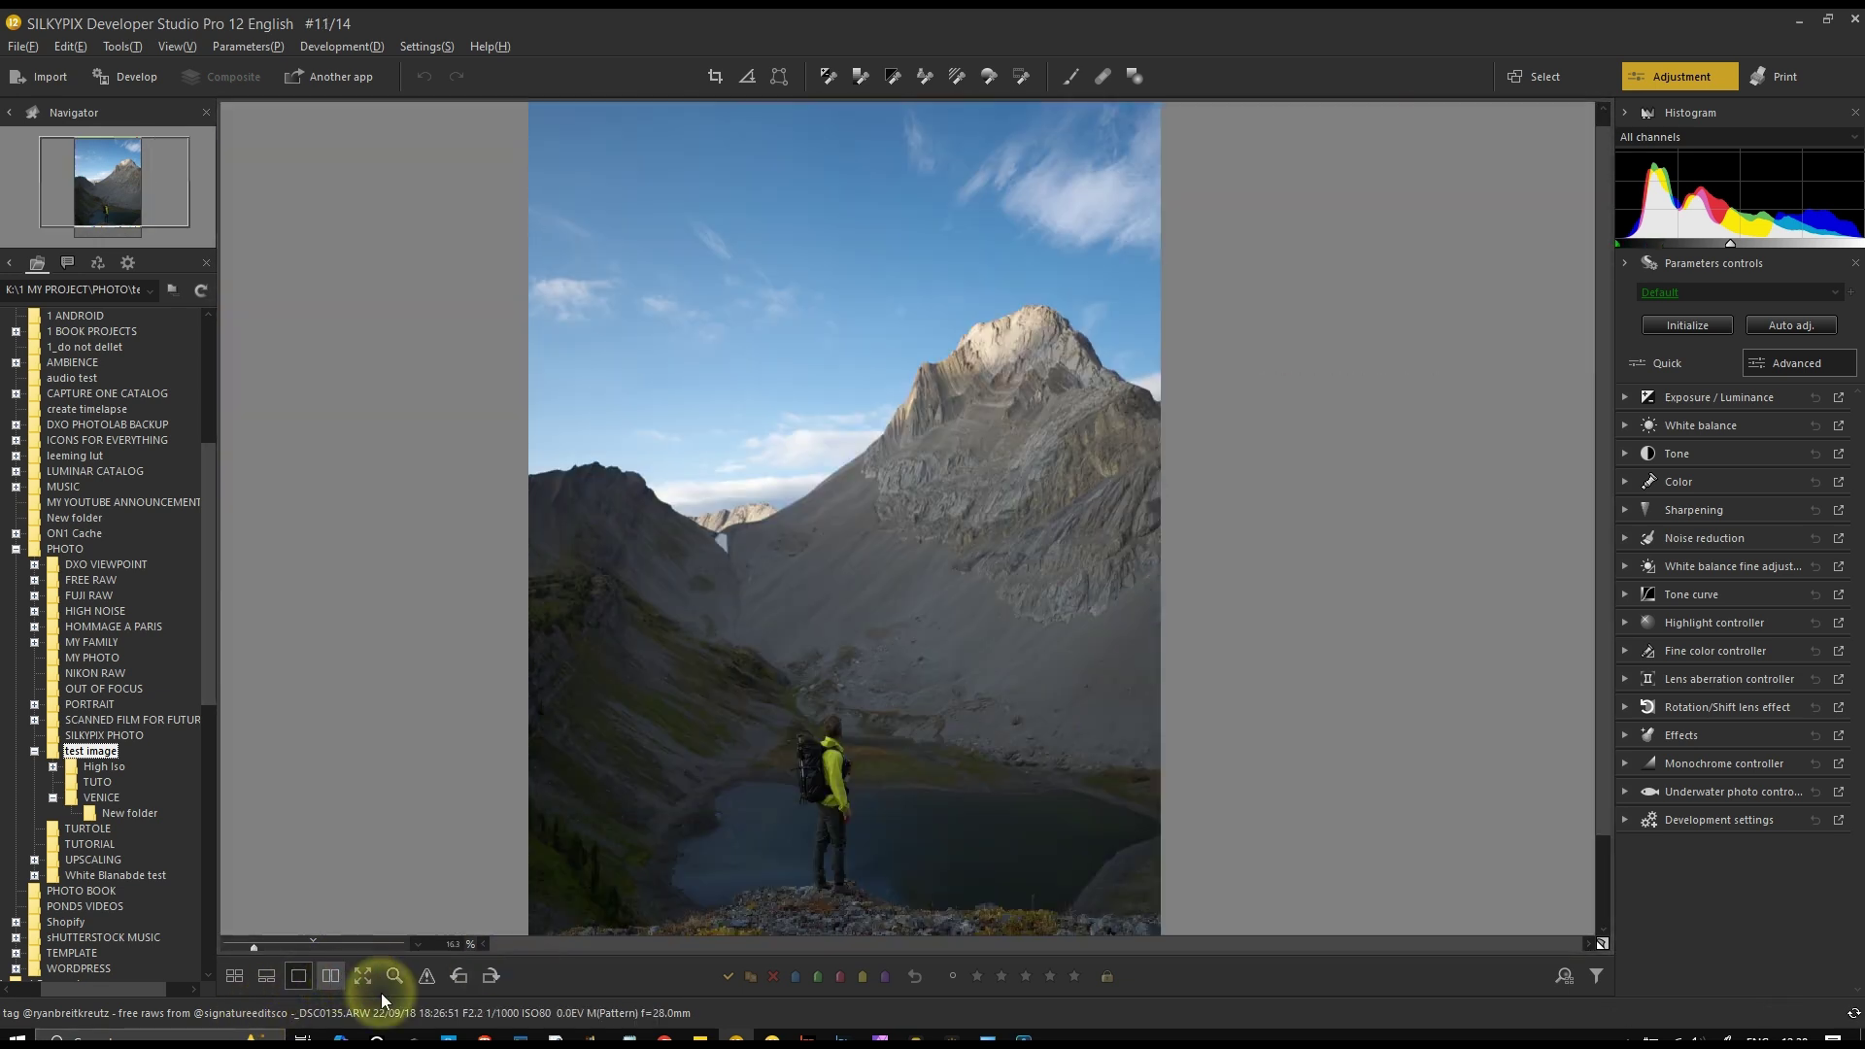
click(361, 981)
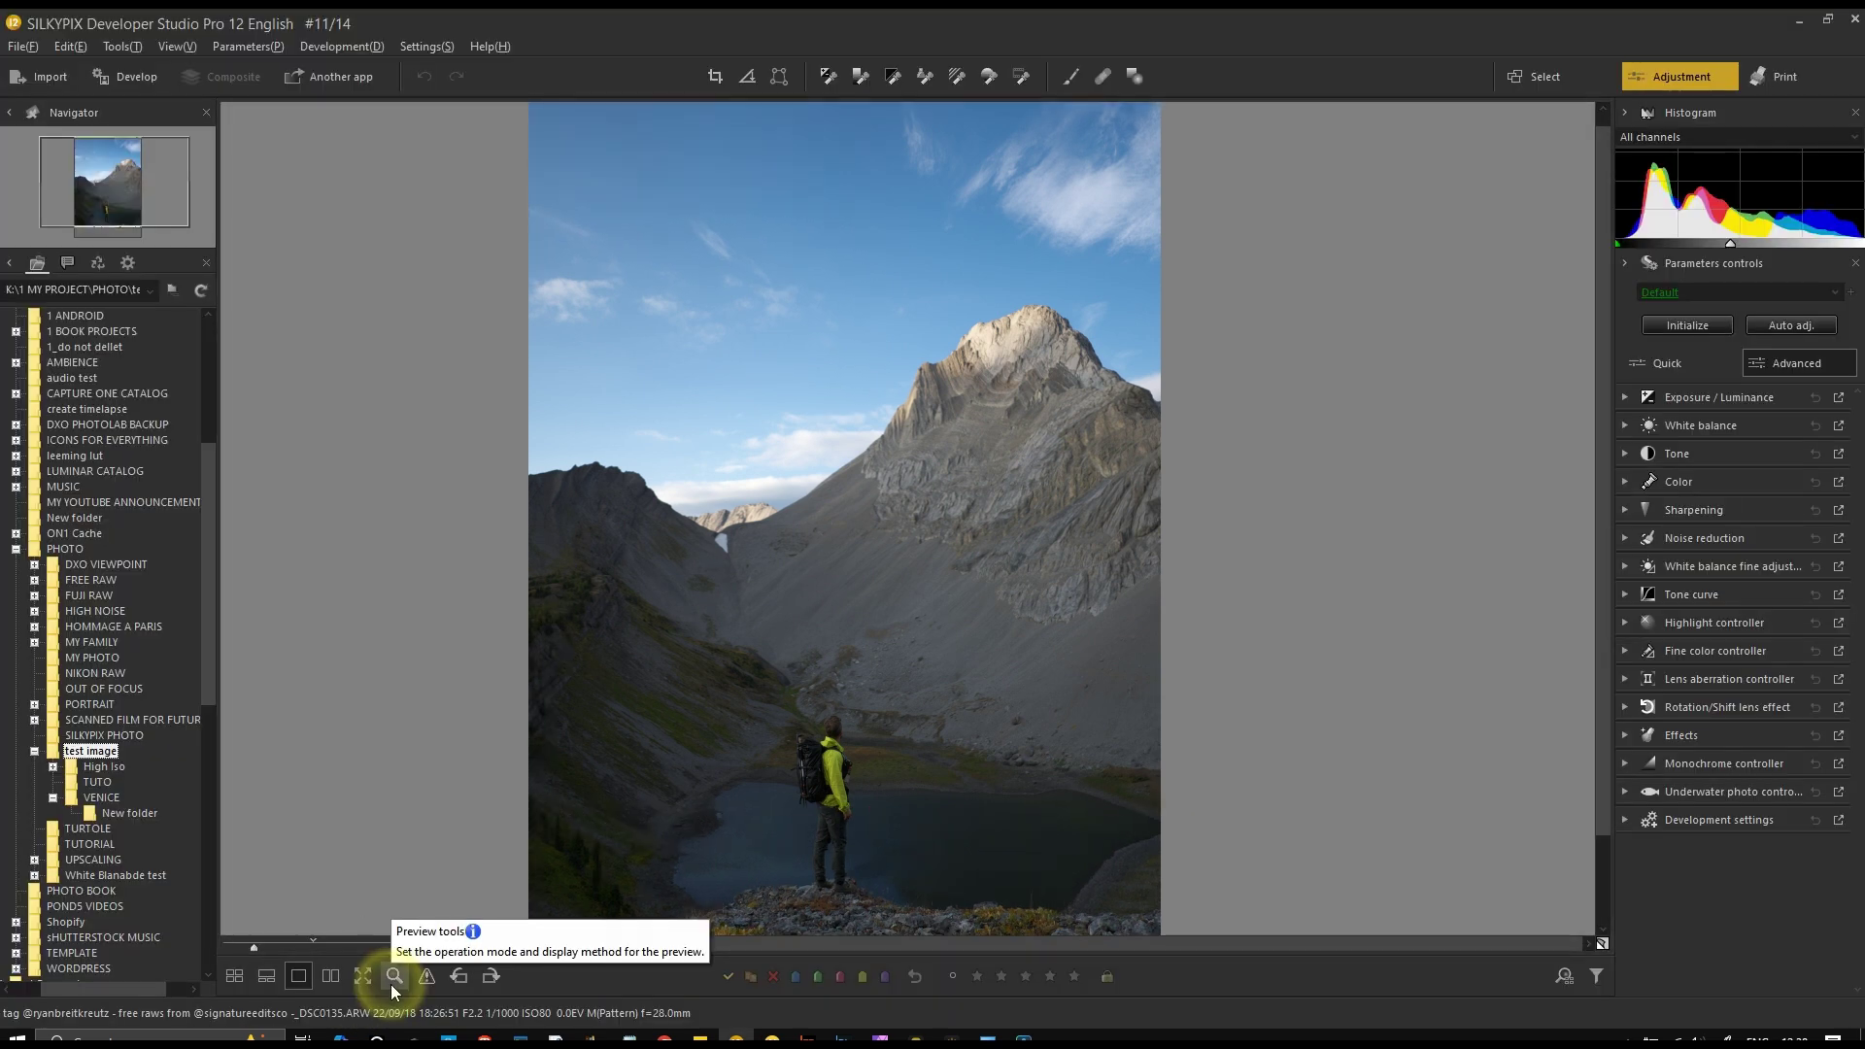
Choose the Loupe tool (zoom in) and magnify the mountain slope in the hiker photo to inspect its pixels
click(393, 979)
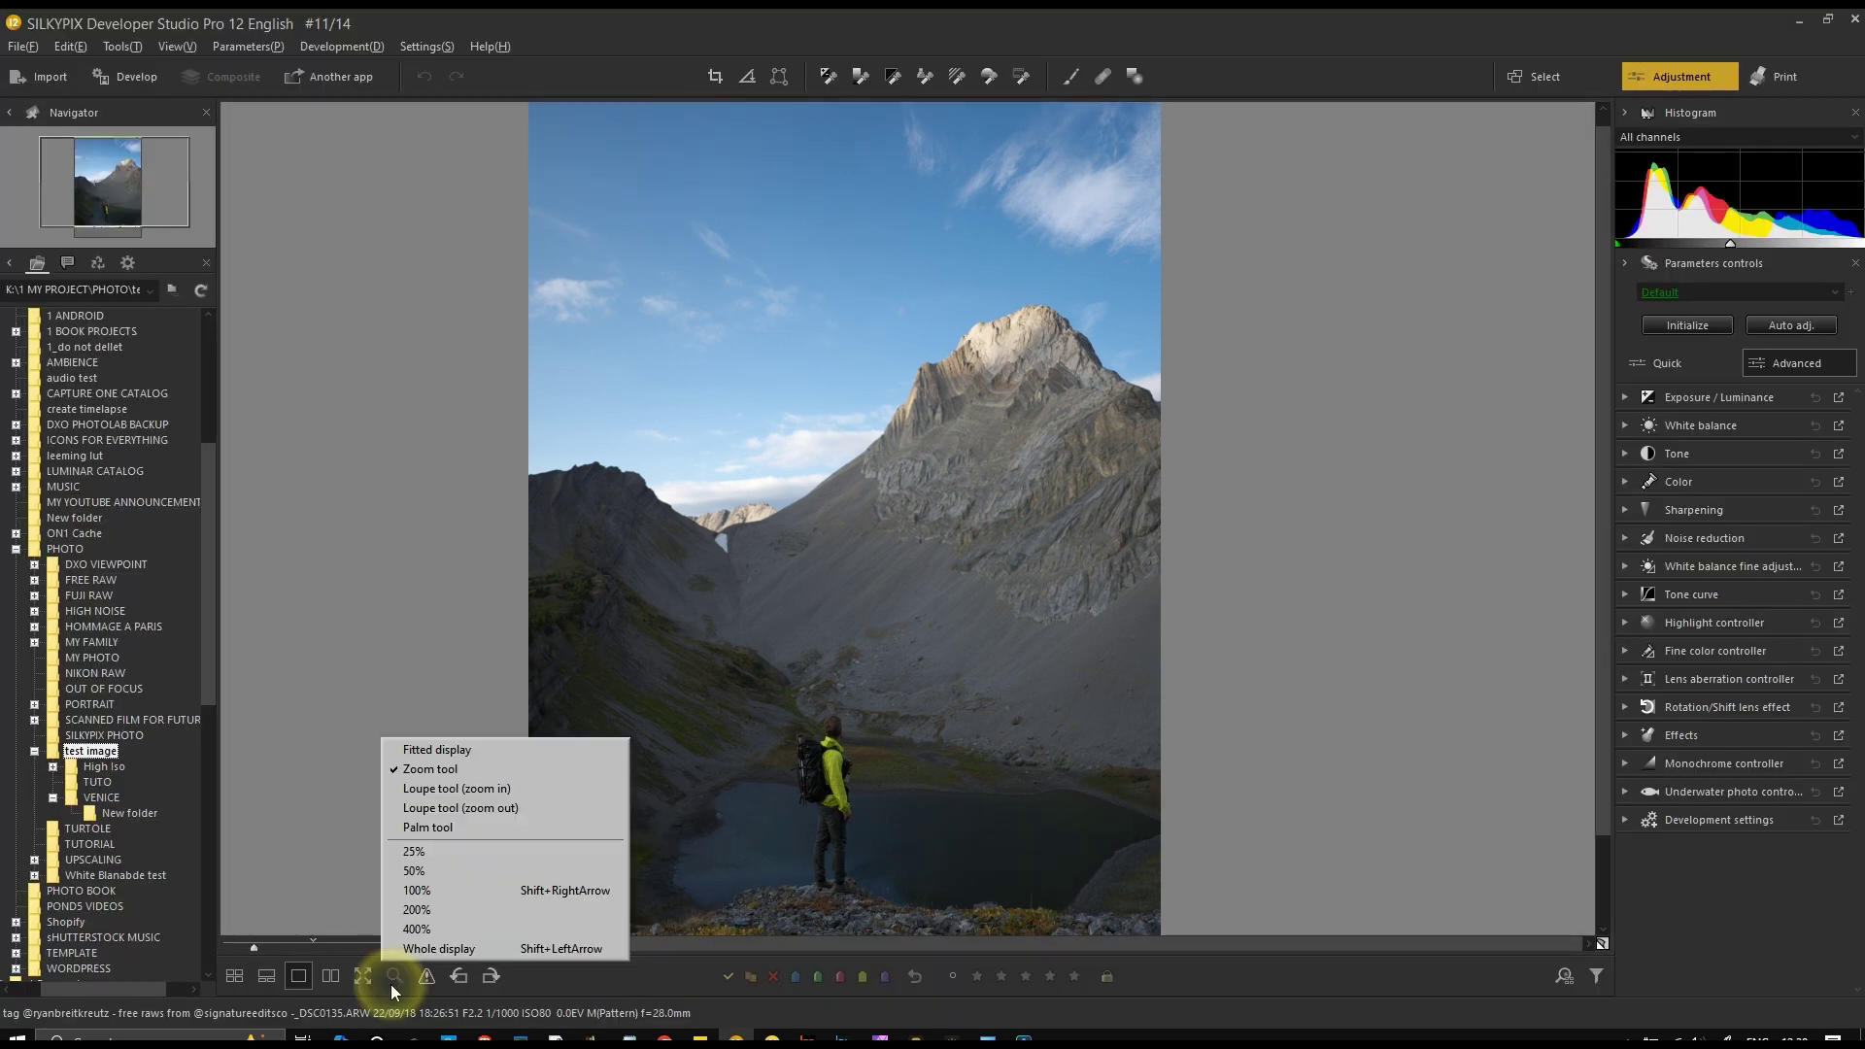
click(446, 795)
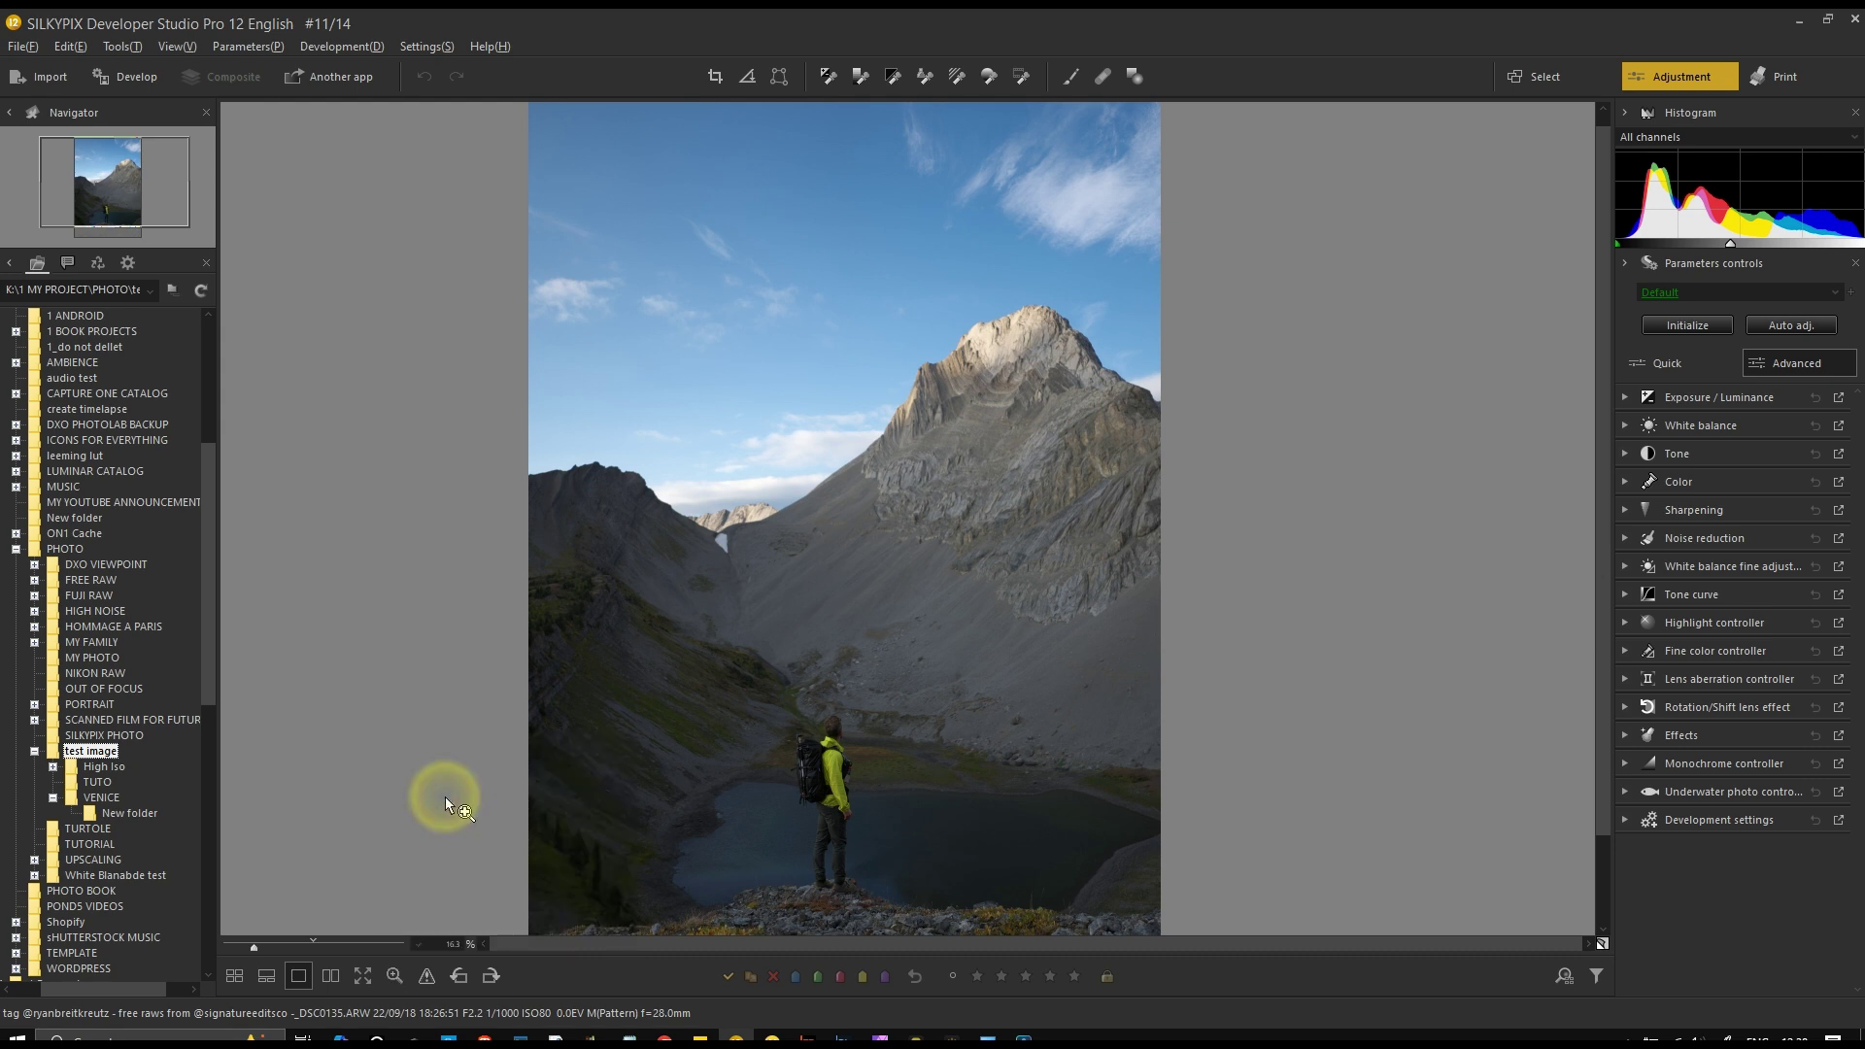
click(876, 489)
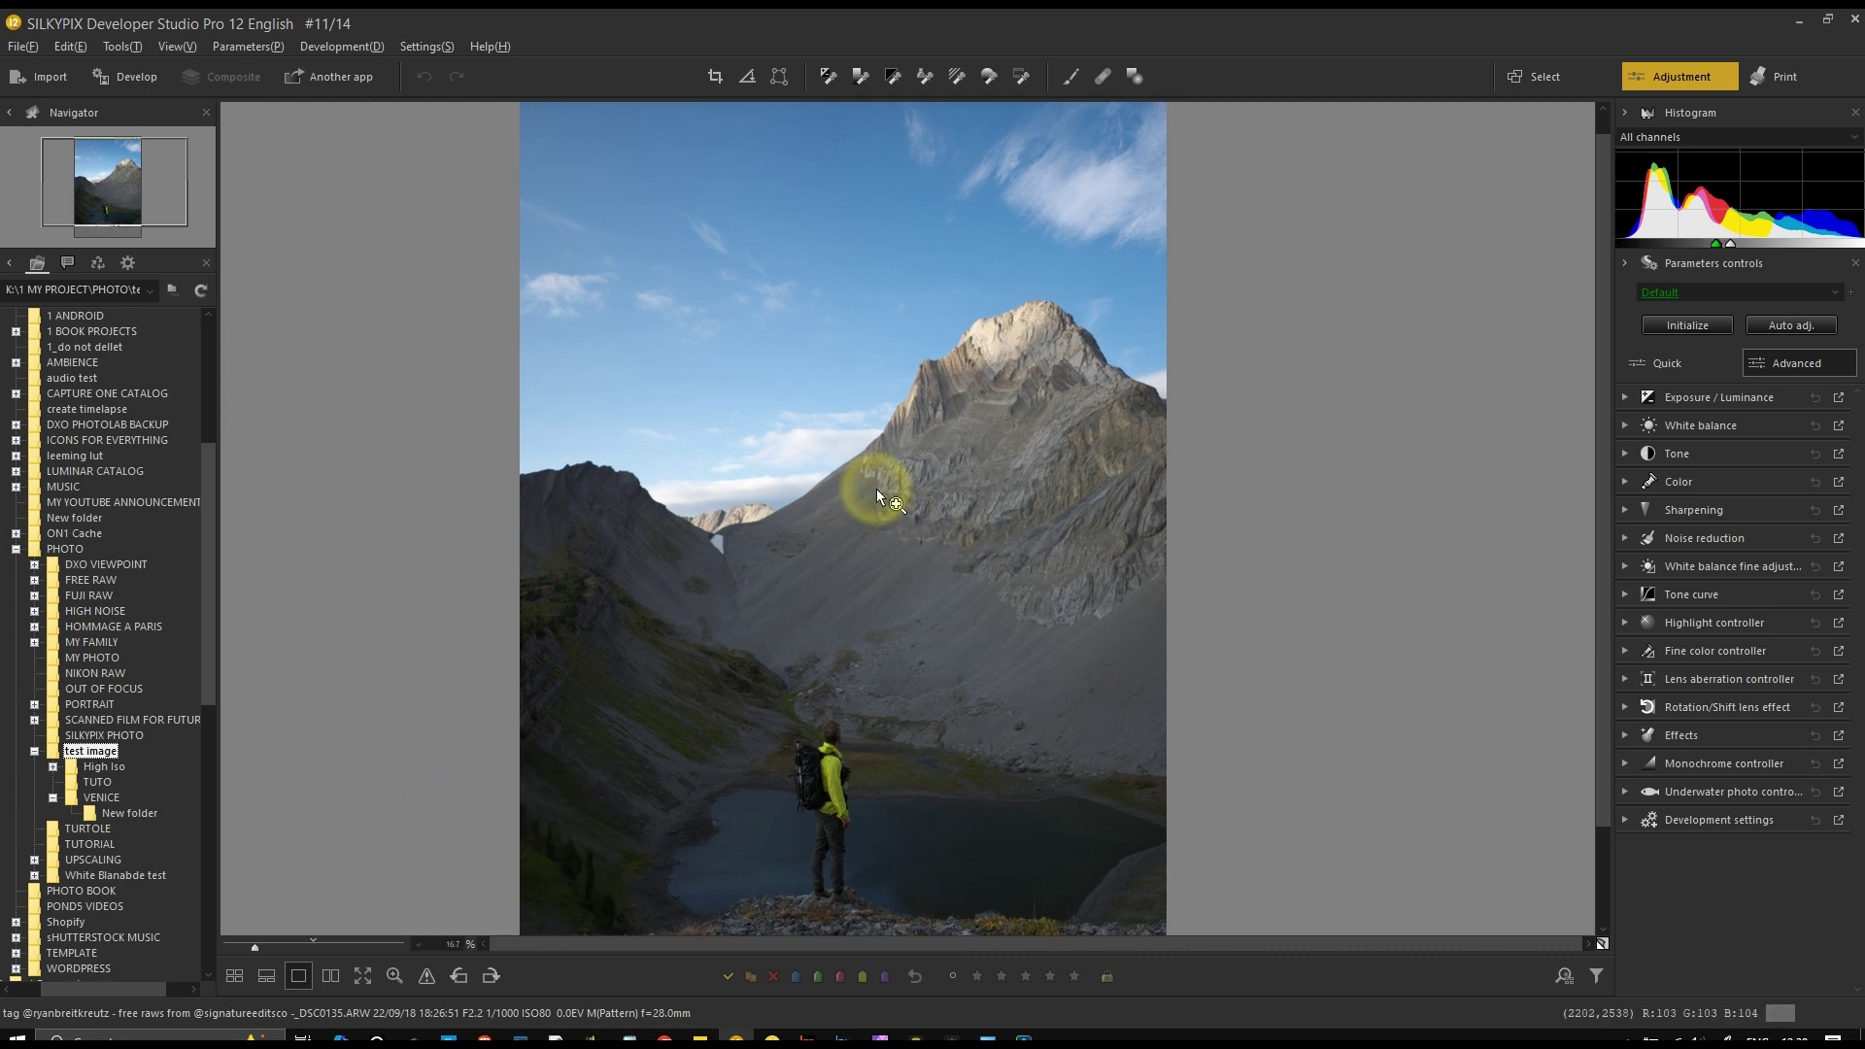
click(876, 489)
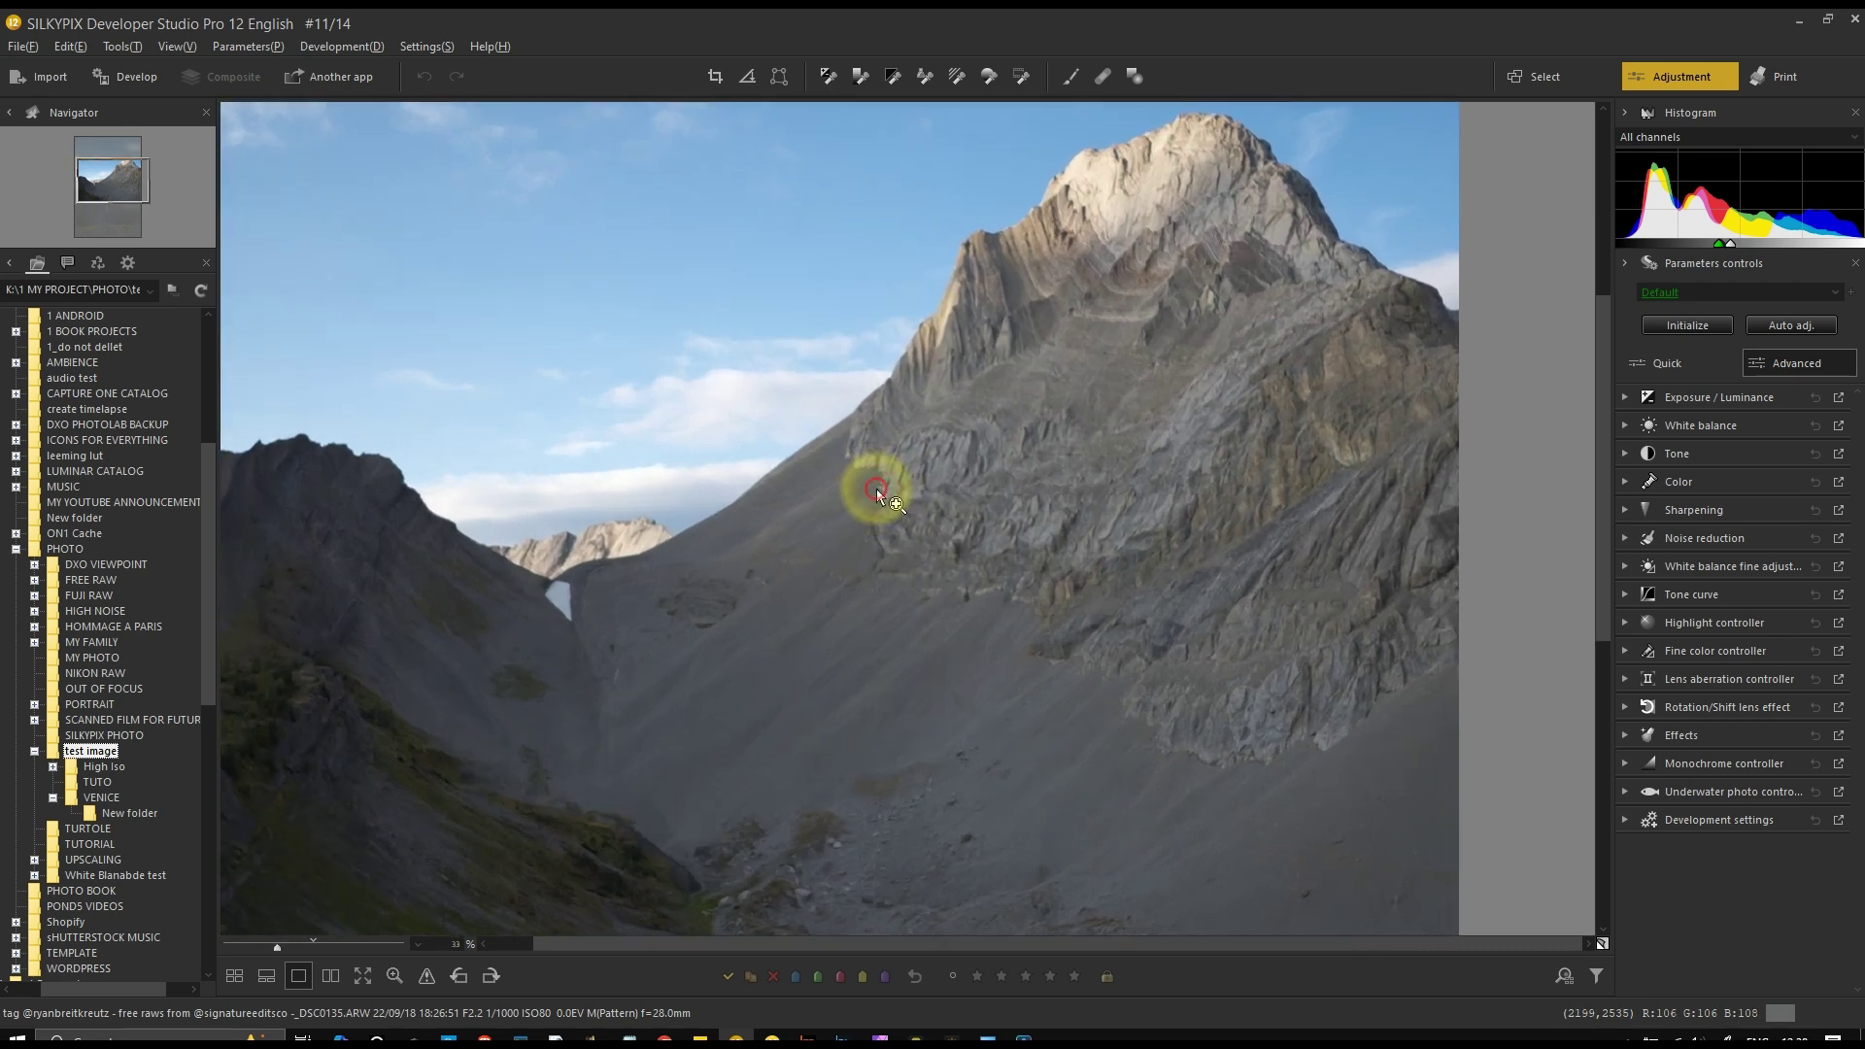
click(876, 489)
click(876, 489)
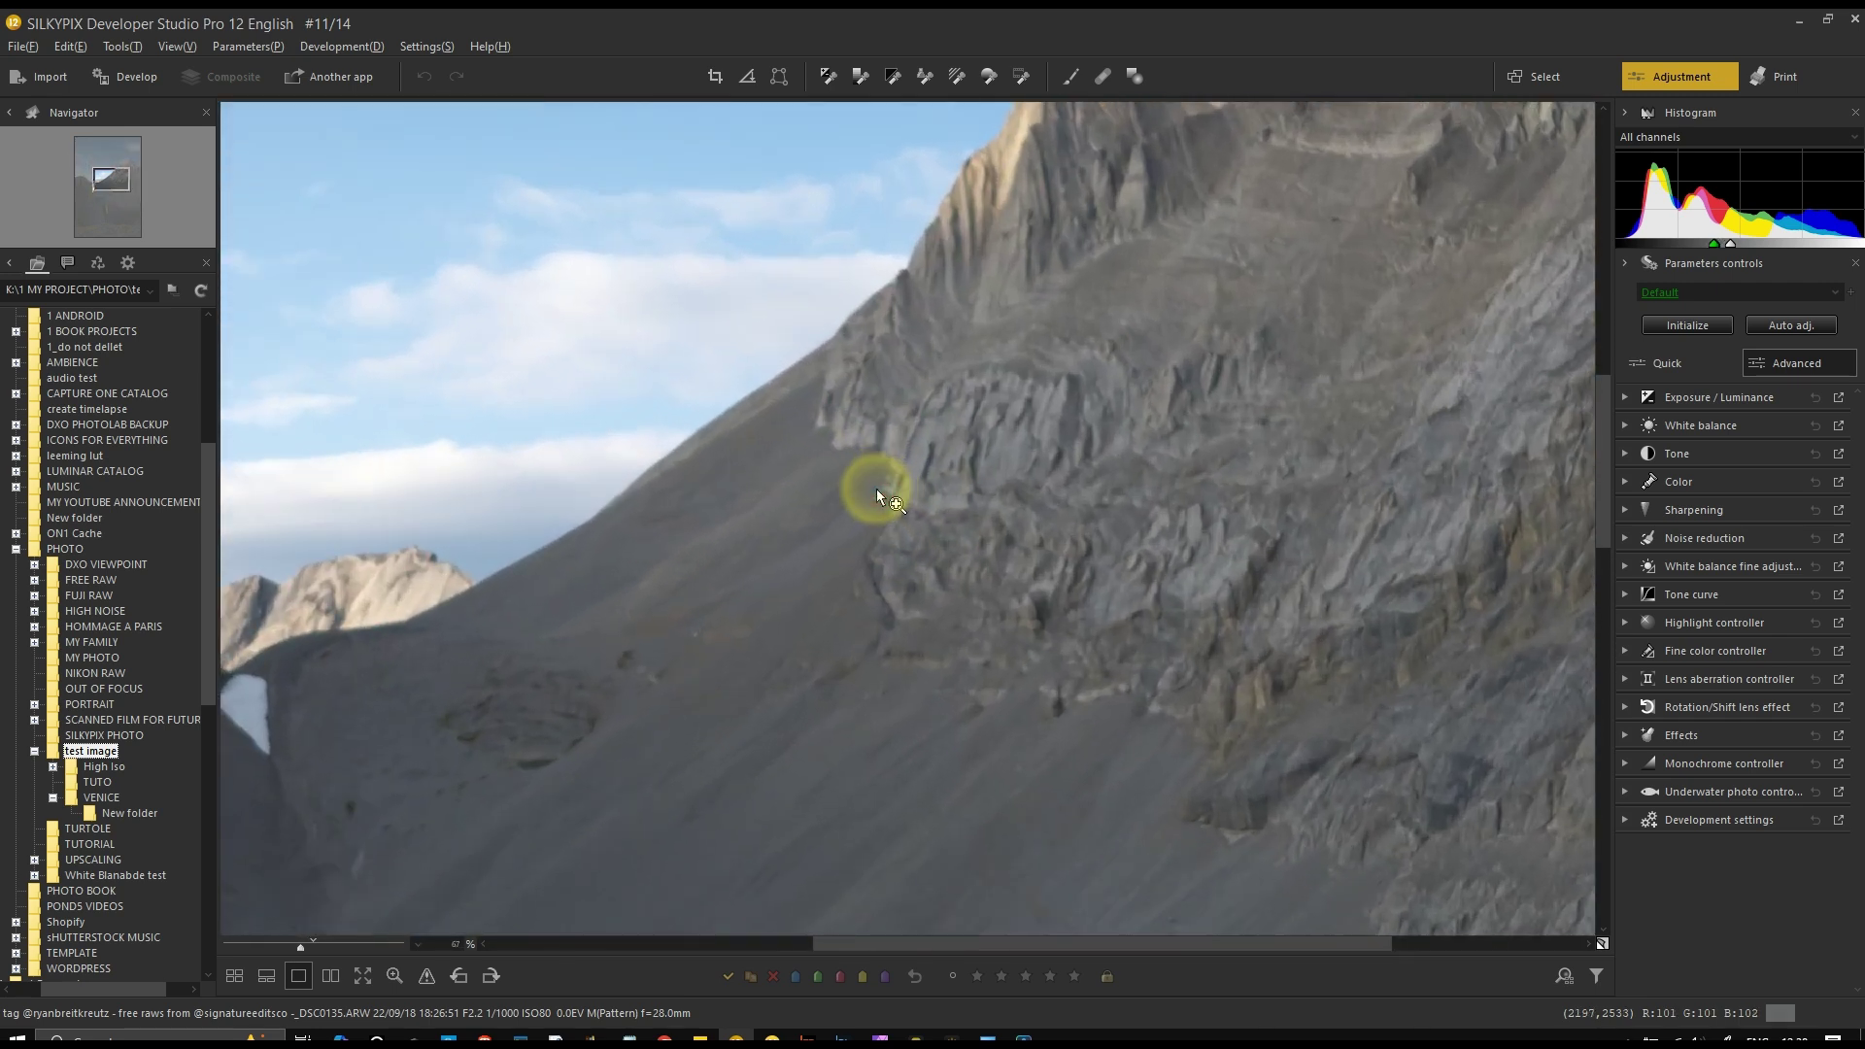
click(876, 490)
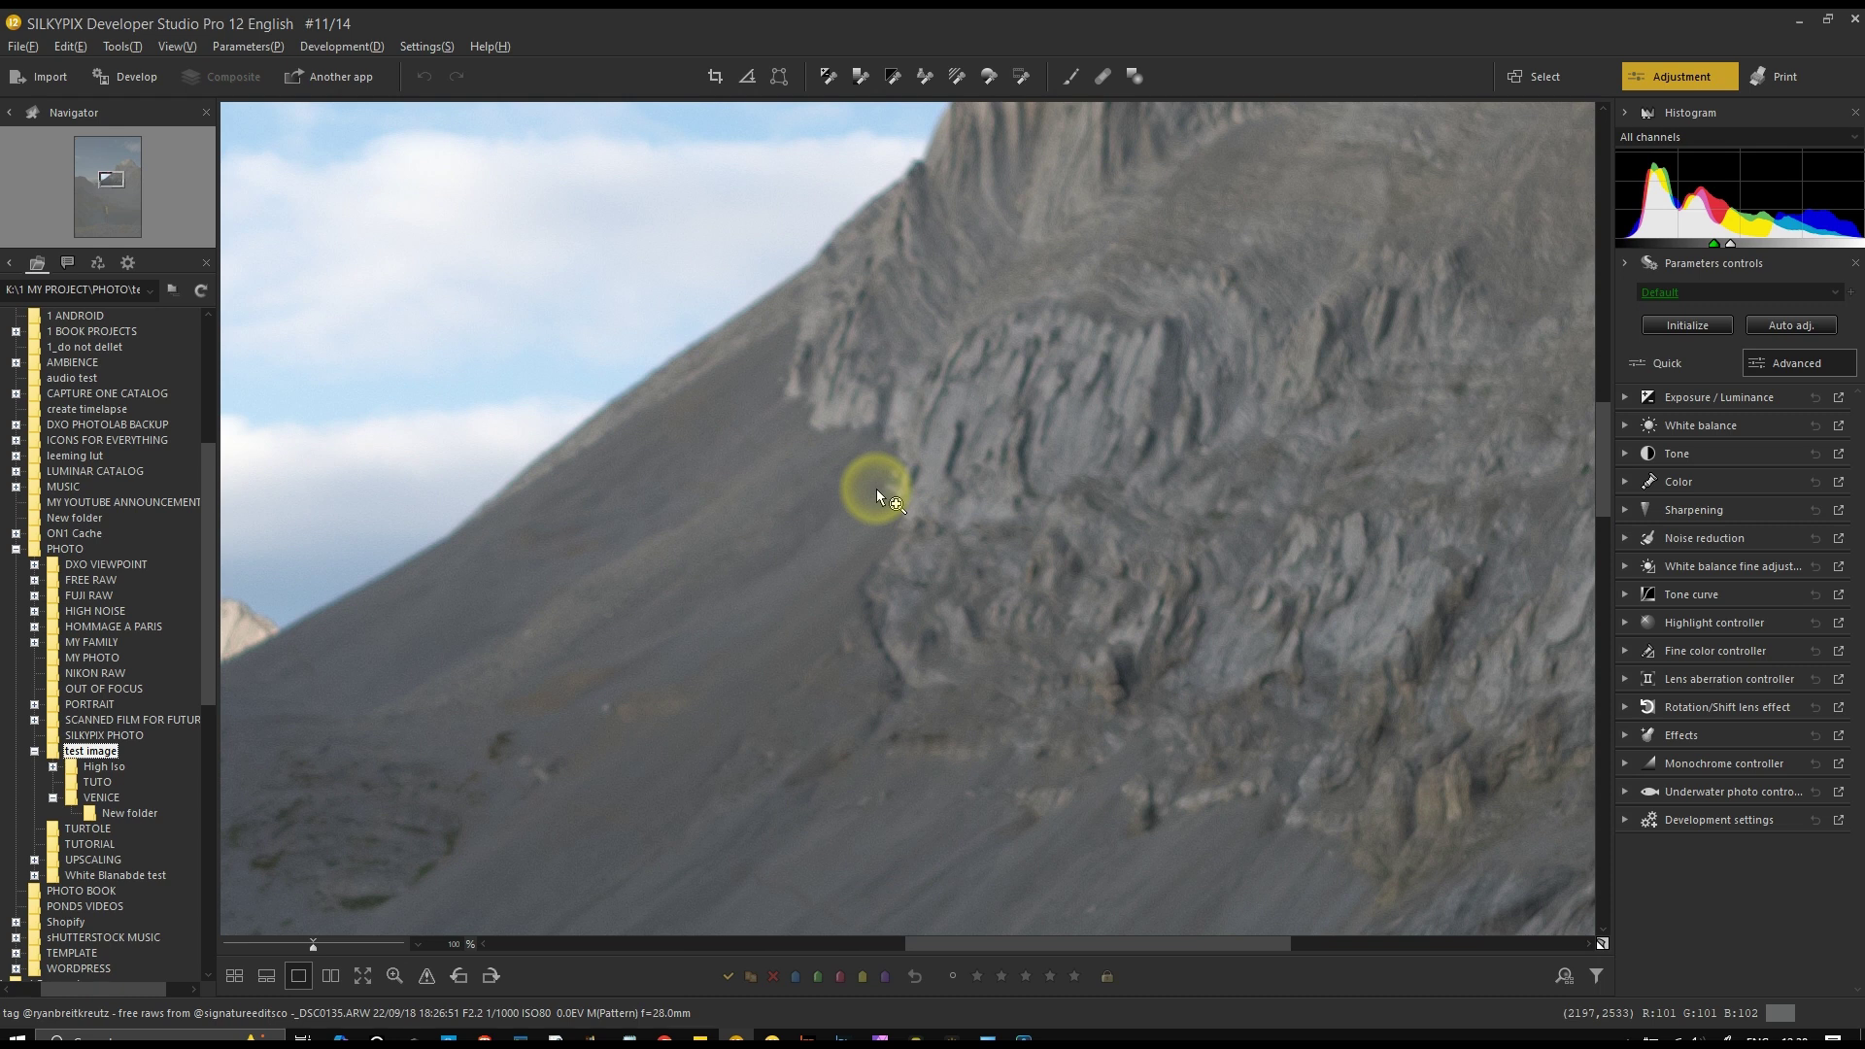
click(876, 490)
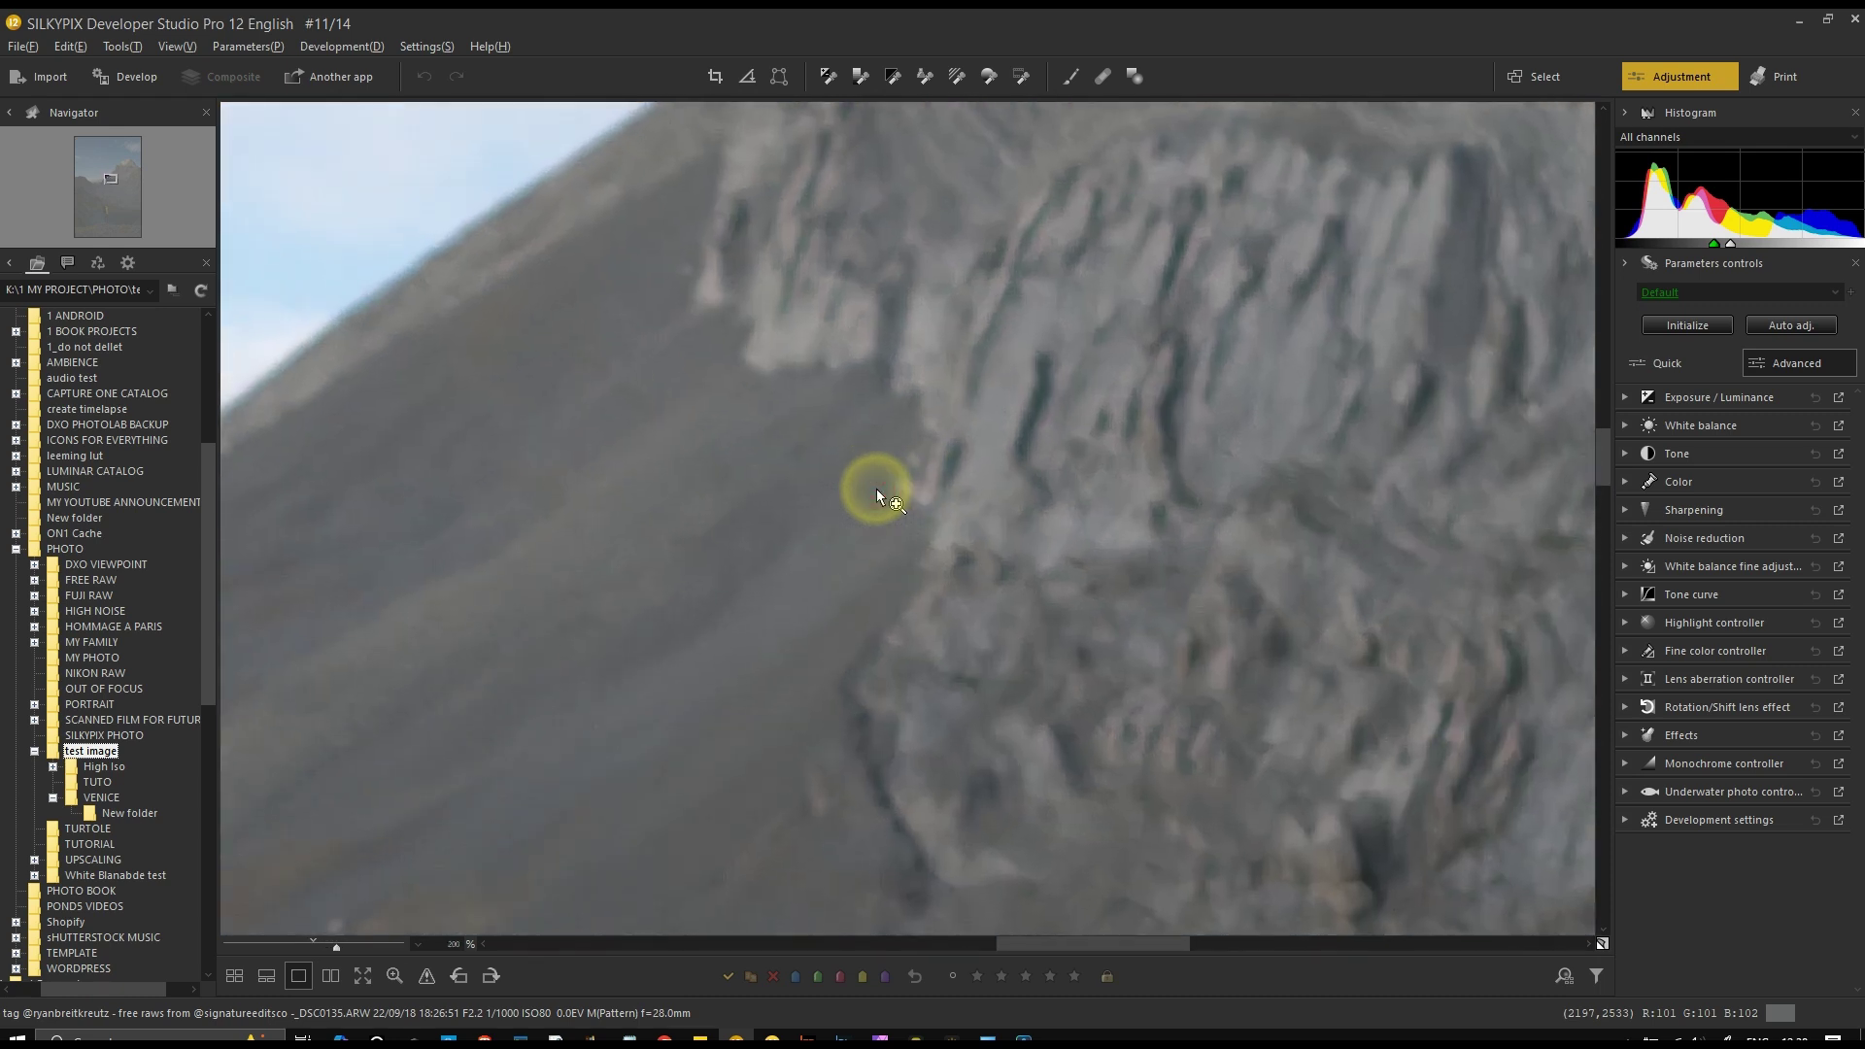
click(876, 491)
click(876, 489)
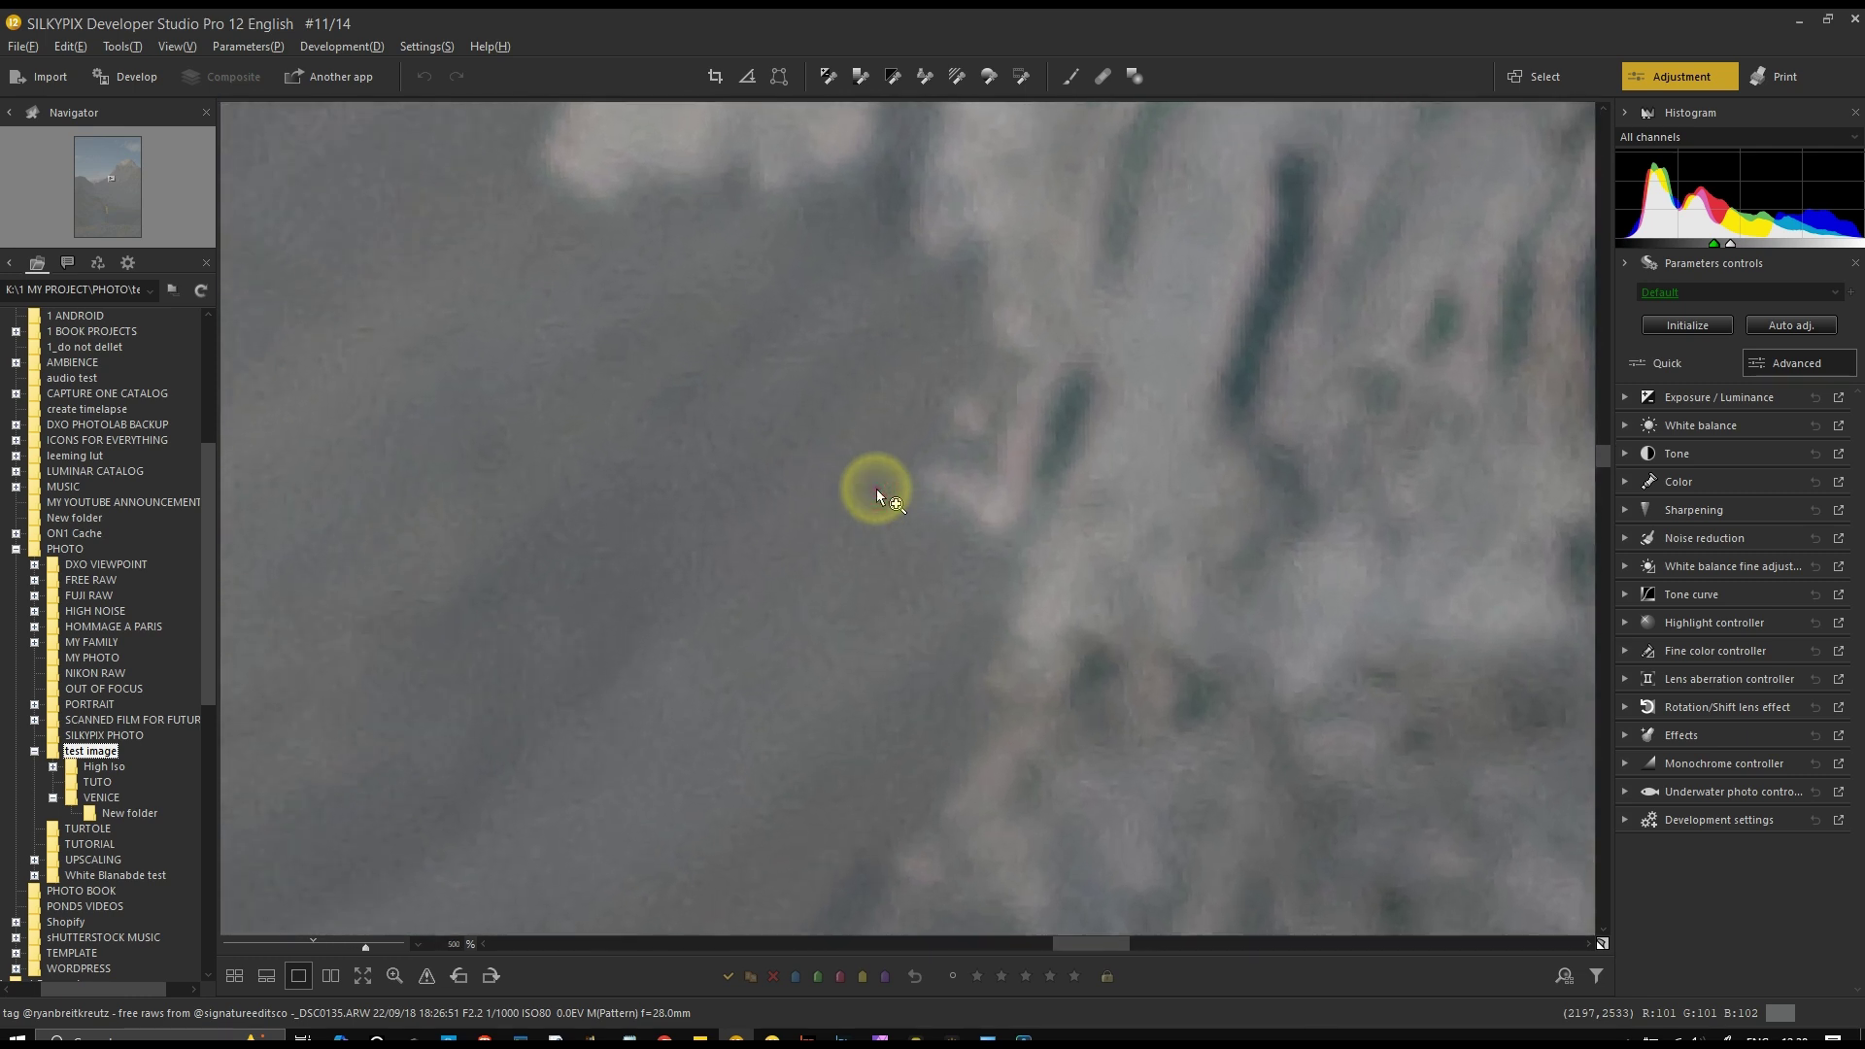
click(876, 490)
click(876, 488)
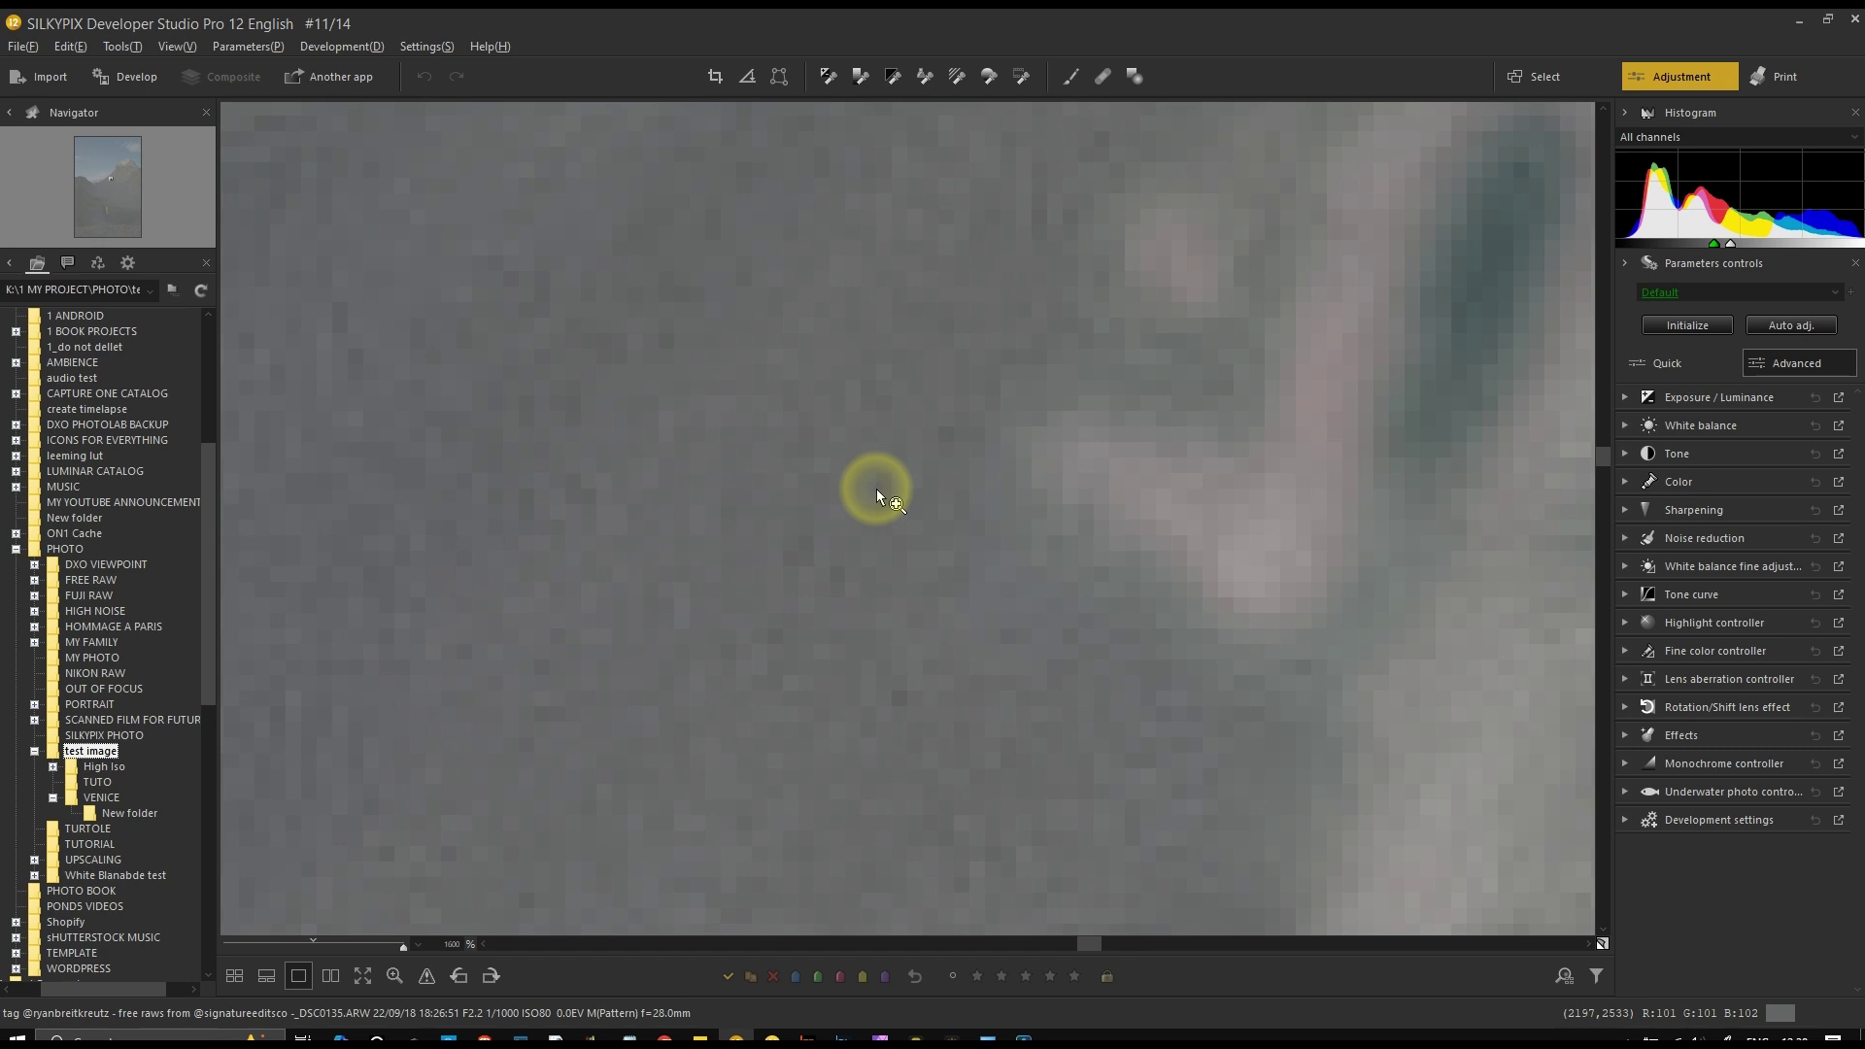
drag(942, 441, 892, 773)
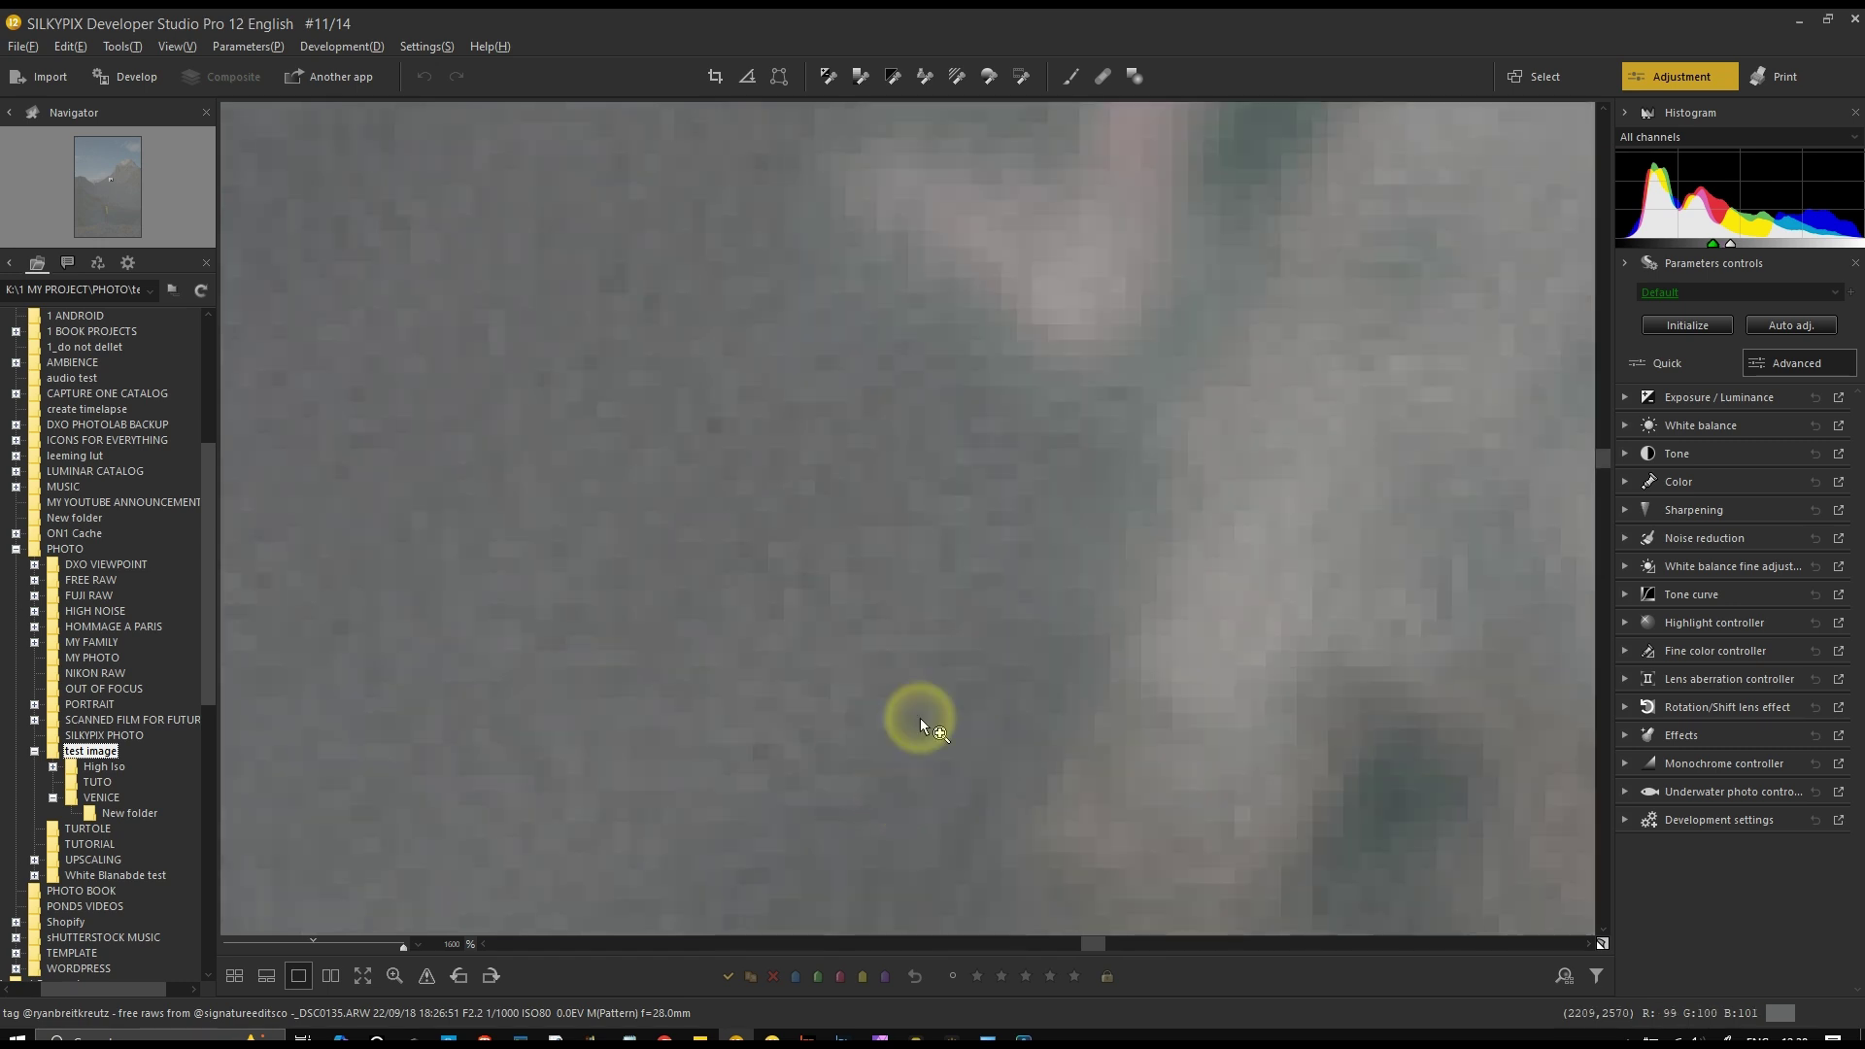
drag(960, 516, 1112, 603)
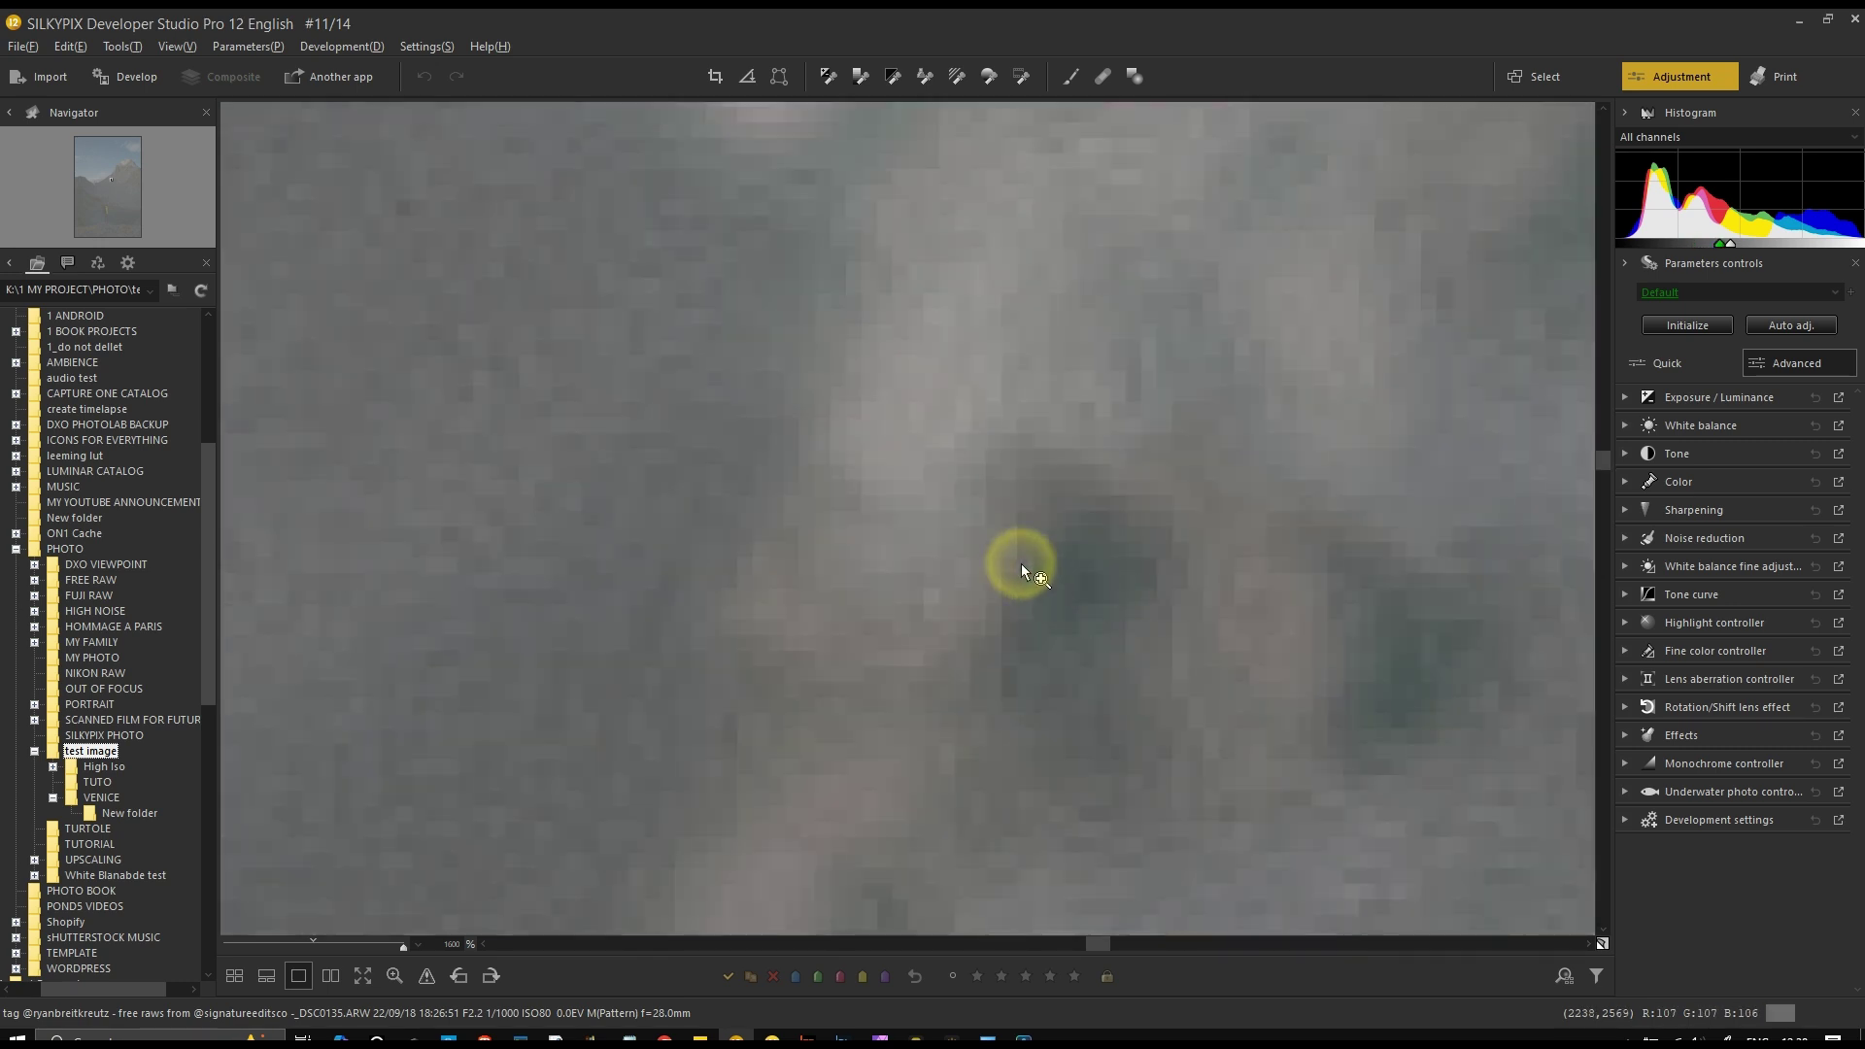
Switch to the Loupe tool (zoom out) and reduce the magnification of the mountain slope in the hiker photo
click(400, 976)
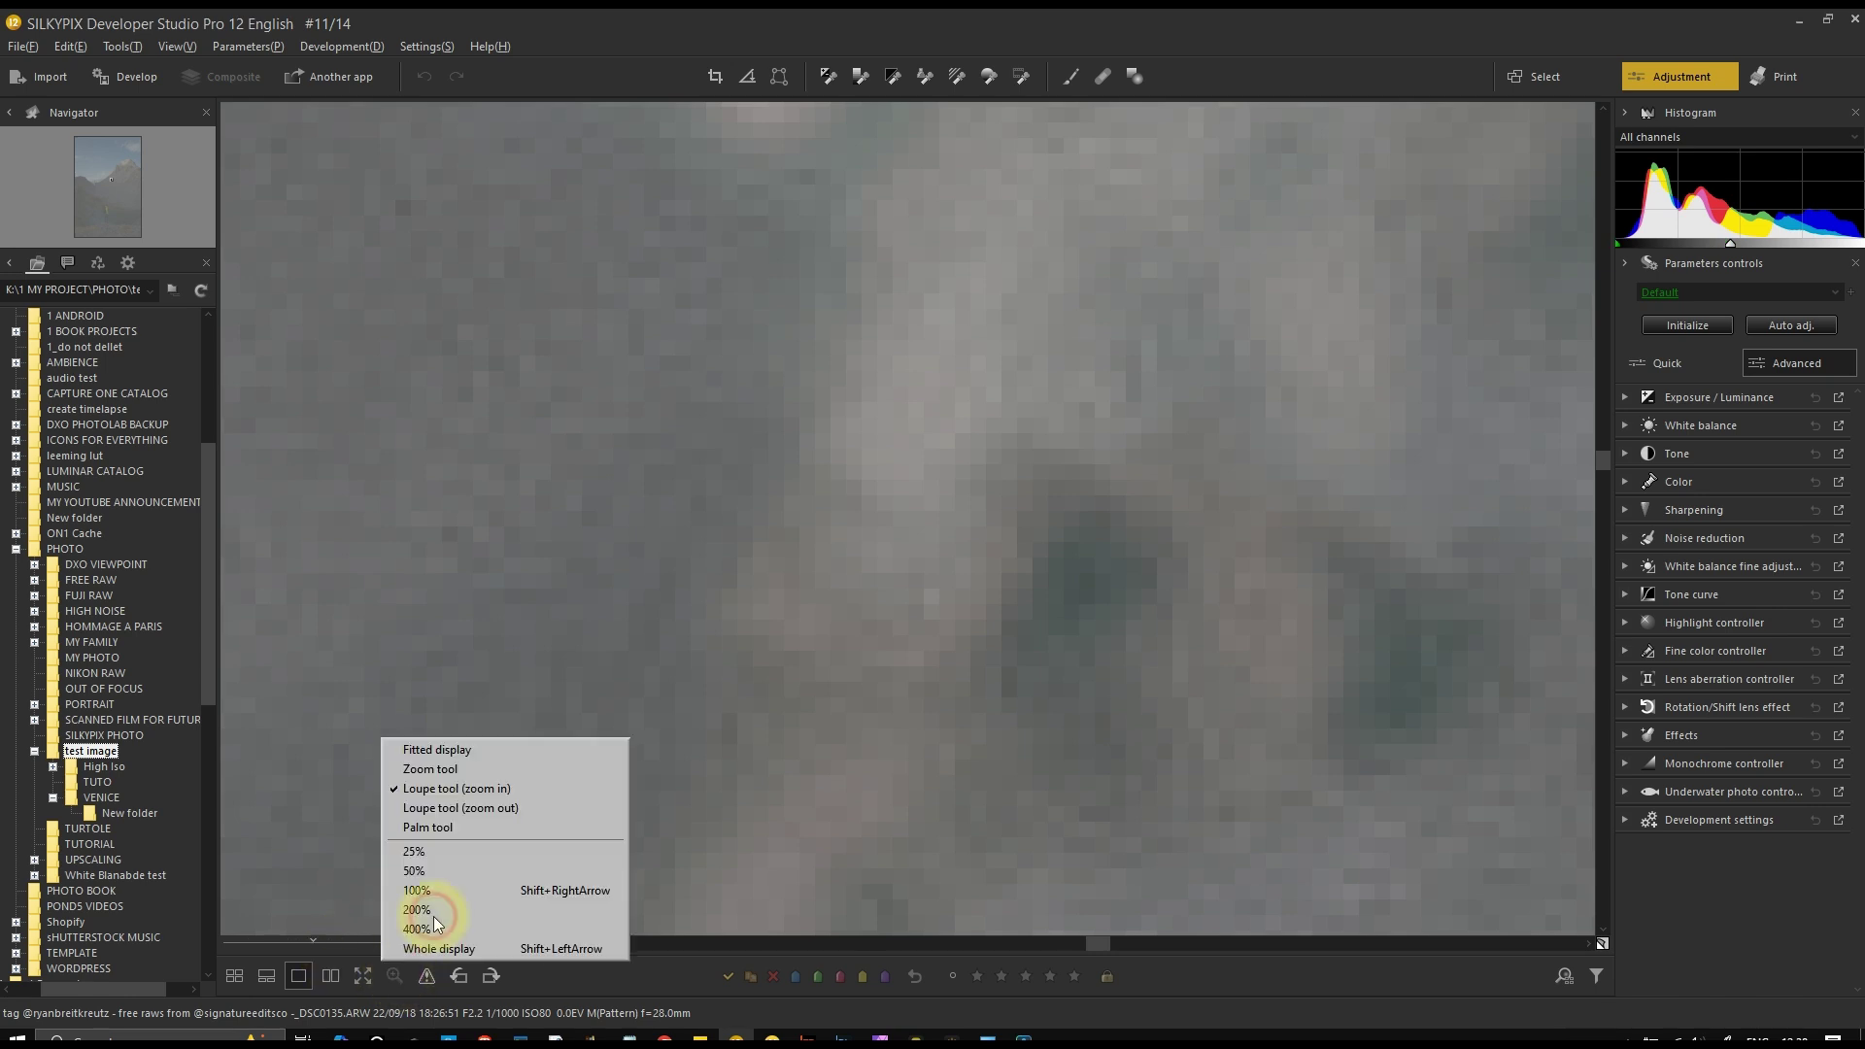
click(424, 810)
click(789, 459)
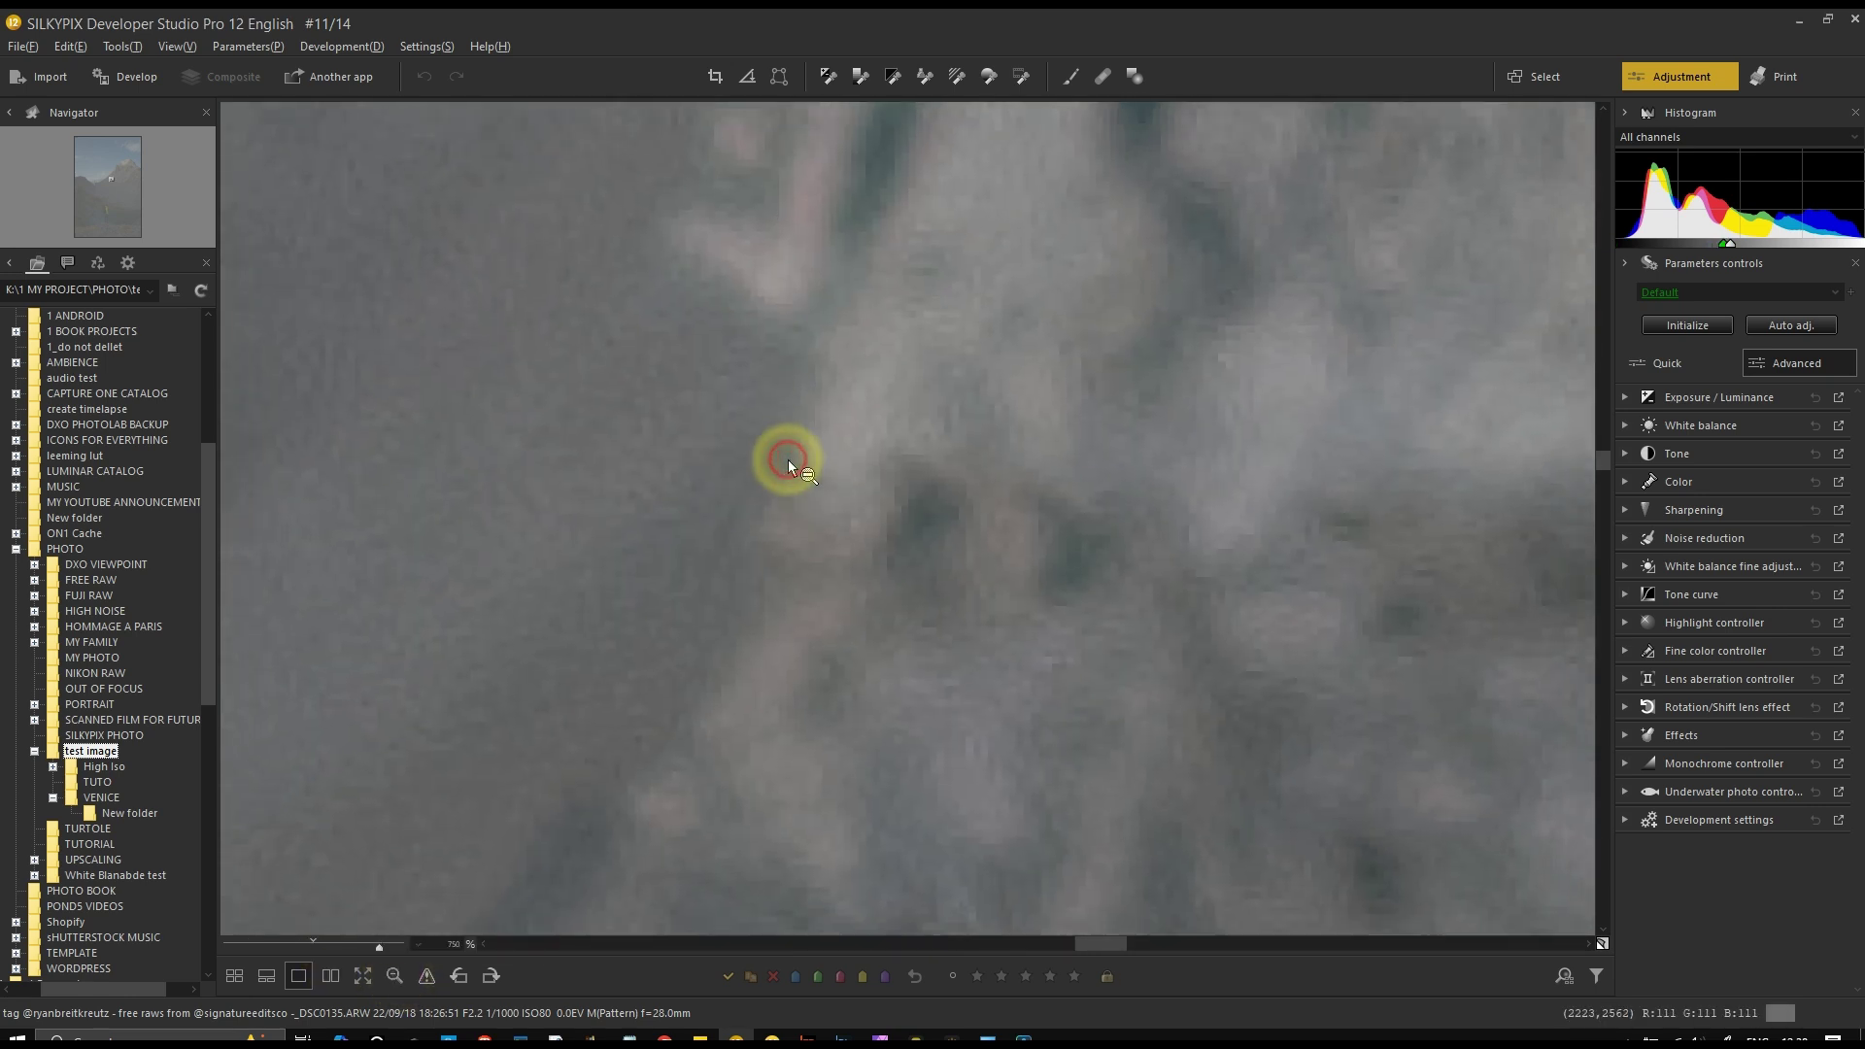
drag(789, 458, 788, 458)
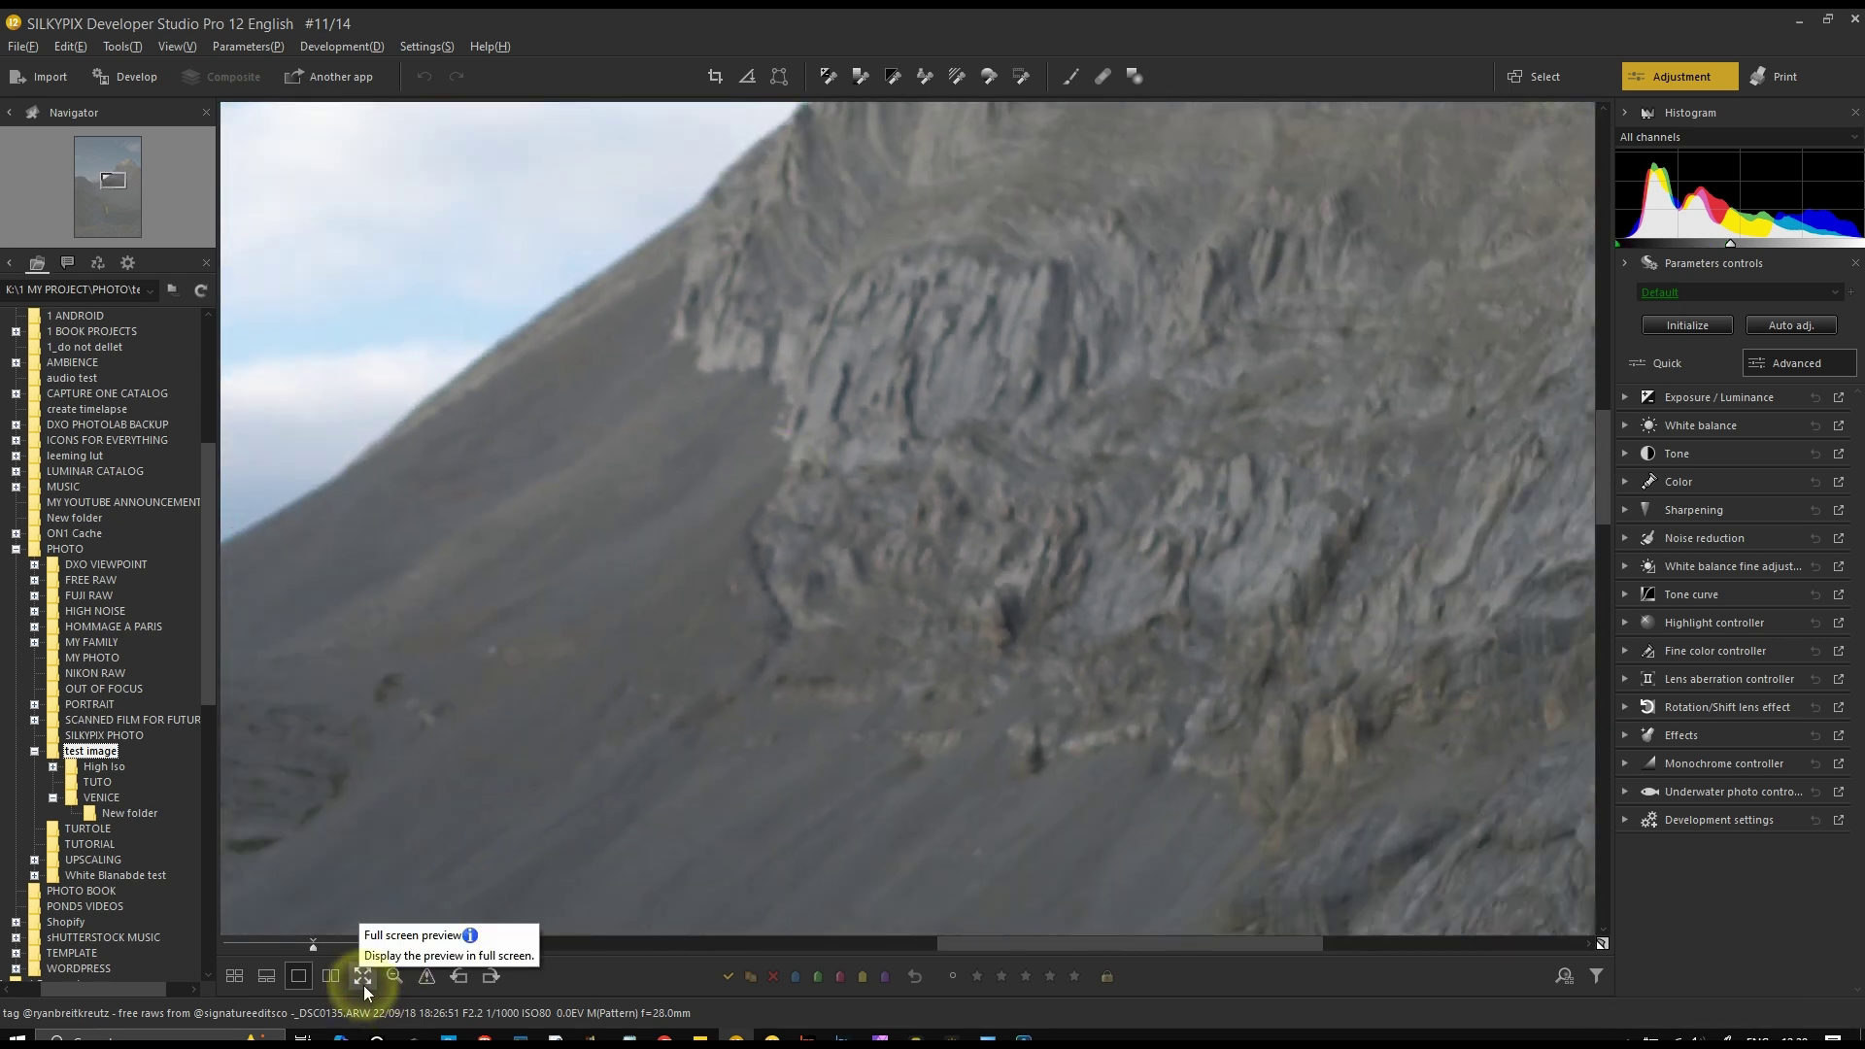
Use the Palm tool to move the magnified hiker photo to the mountain's summit, and return to the Fitted display
click(395, 977)
click(470, 832)
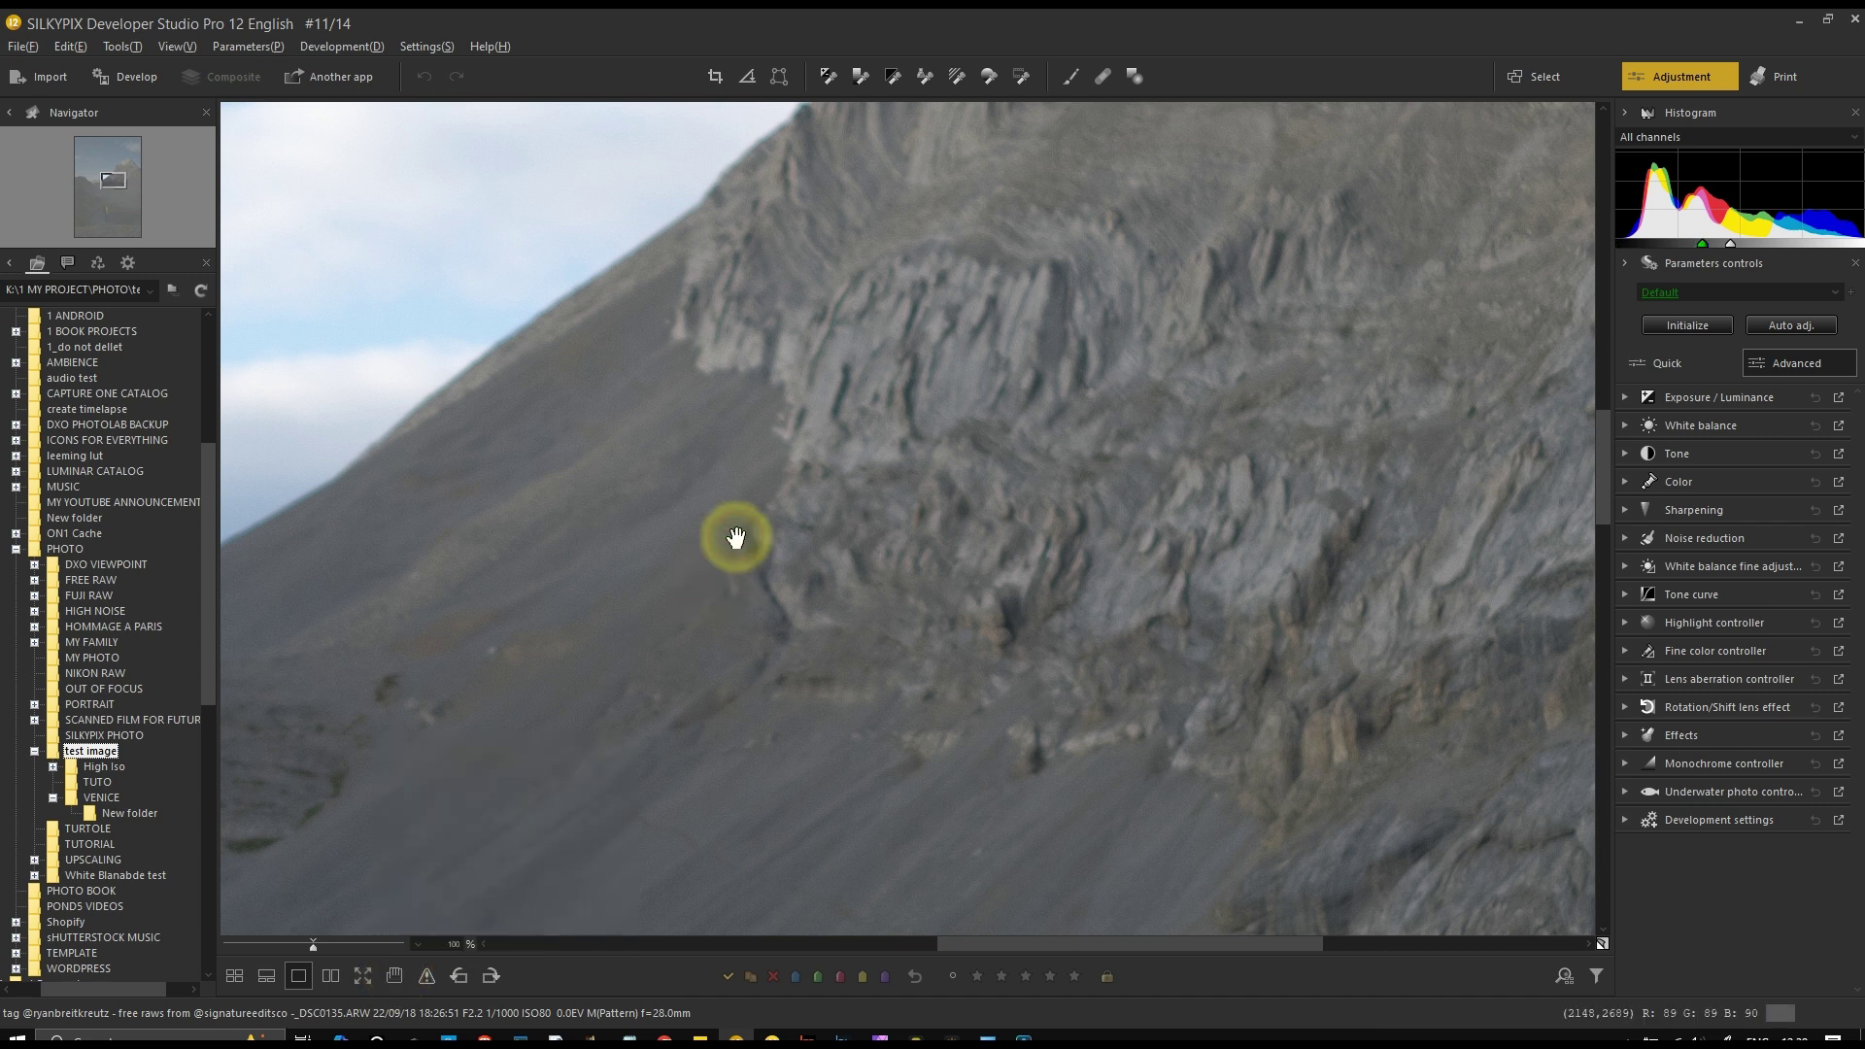
click(732, 537)
drag(1290, 408, 829, 562)
drag(1165, 408, 926, 690)
drag(1287, 265, 378, 984)
click(378, 979)
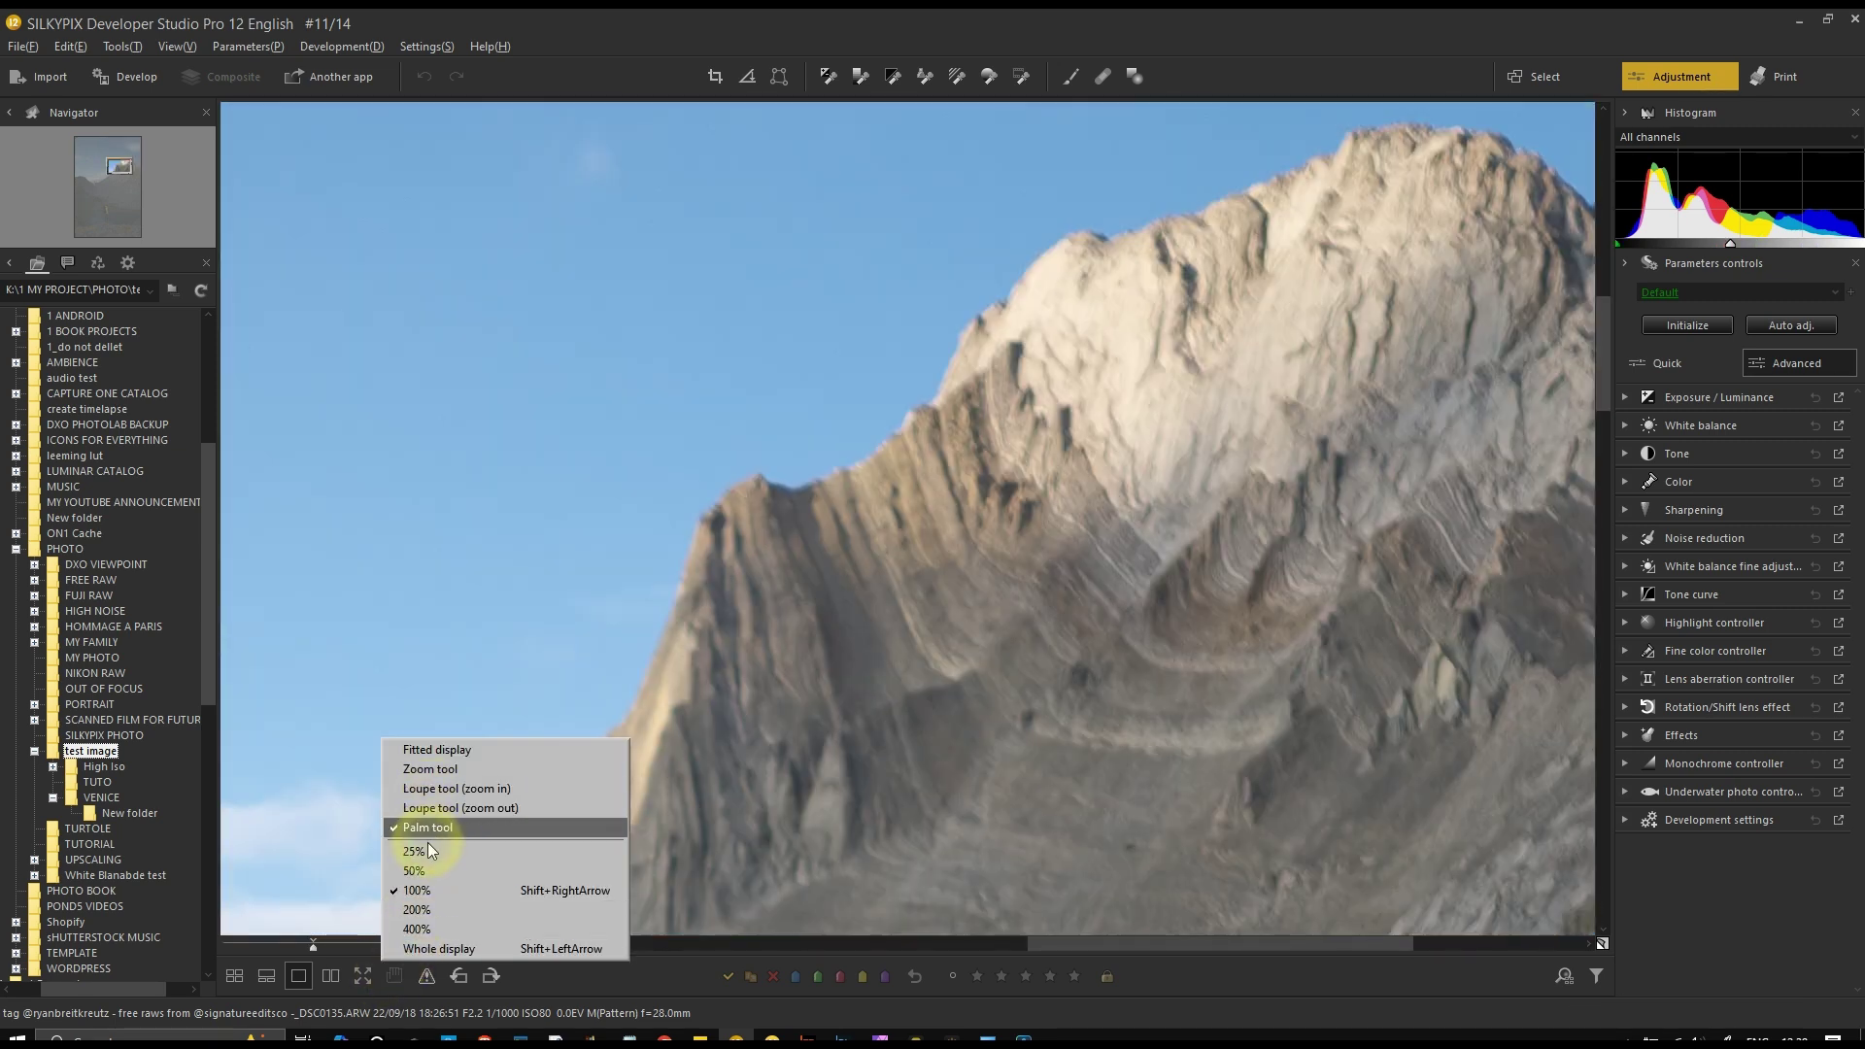
click(453, 755)
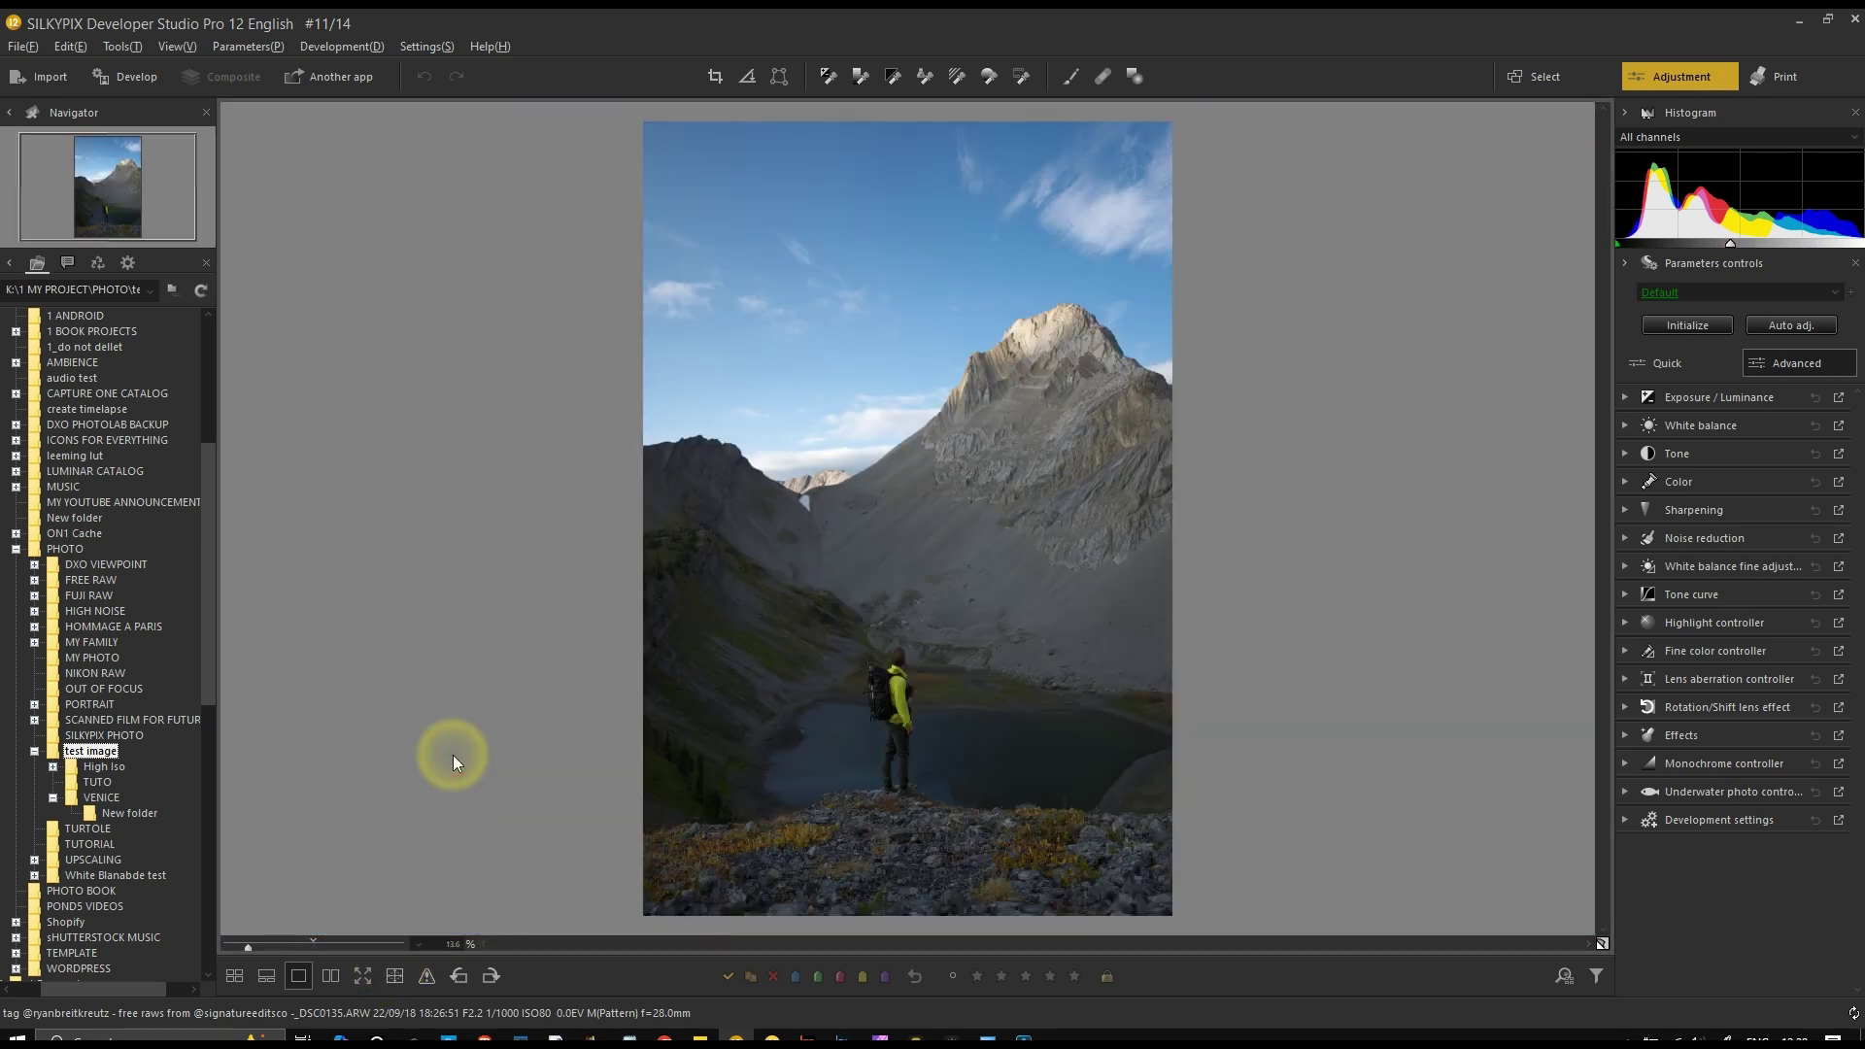
Turn on the warning display for the hiker photo, trying two of its warning options
click(426, 979)
click(492, 849)
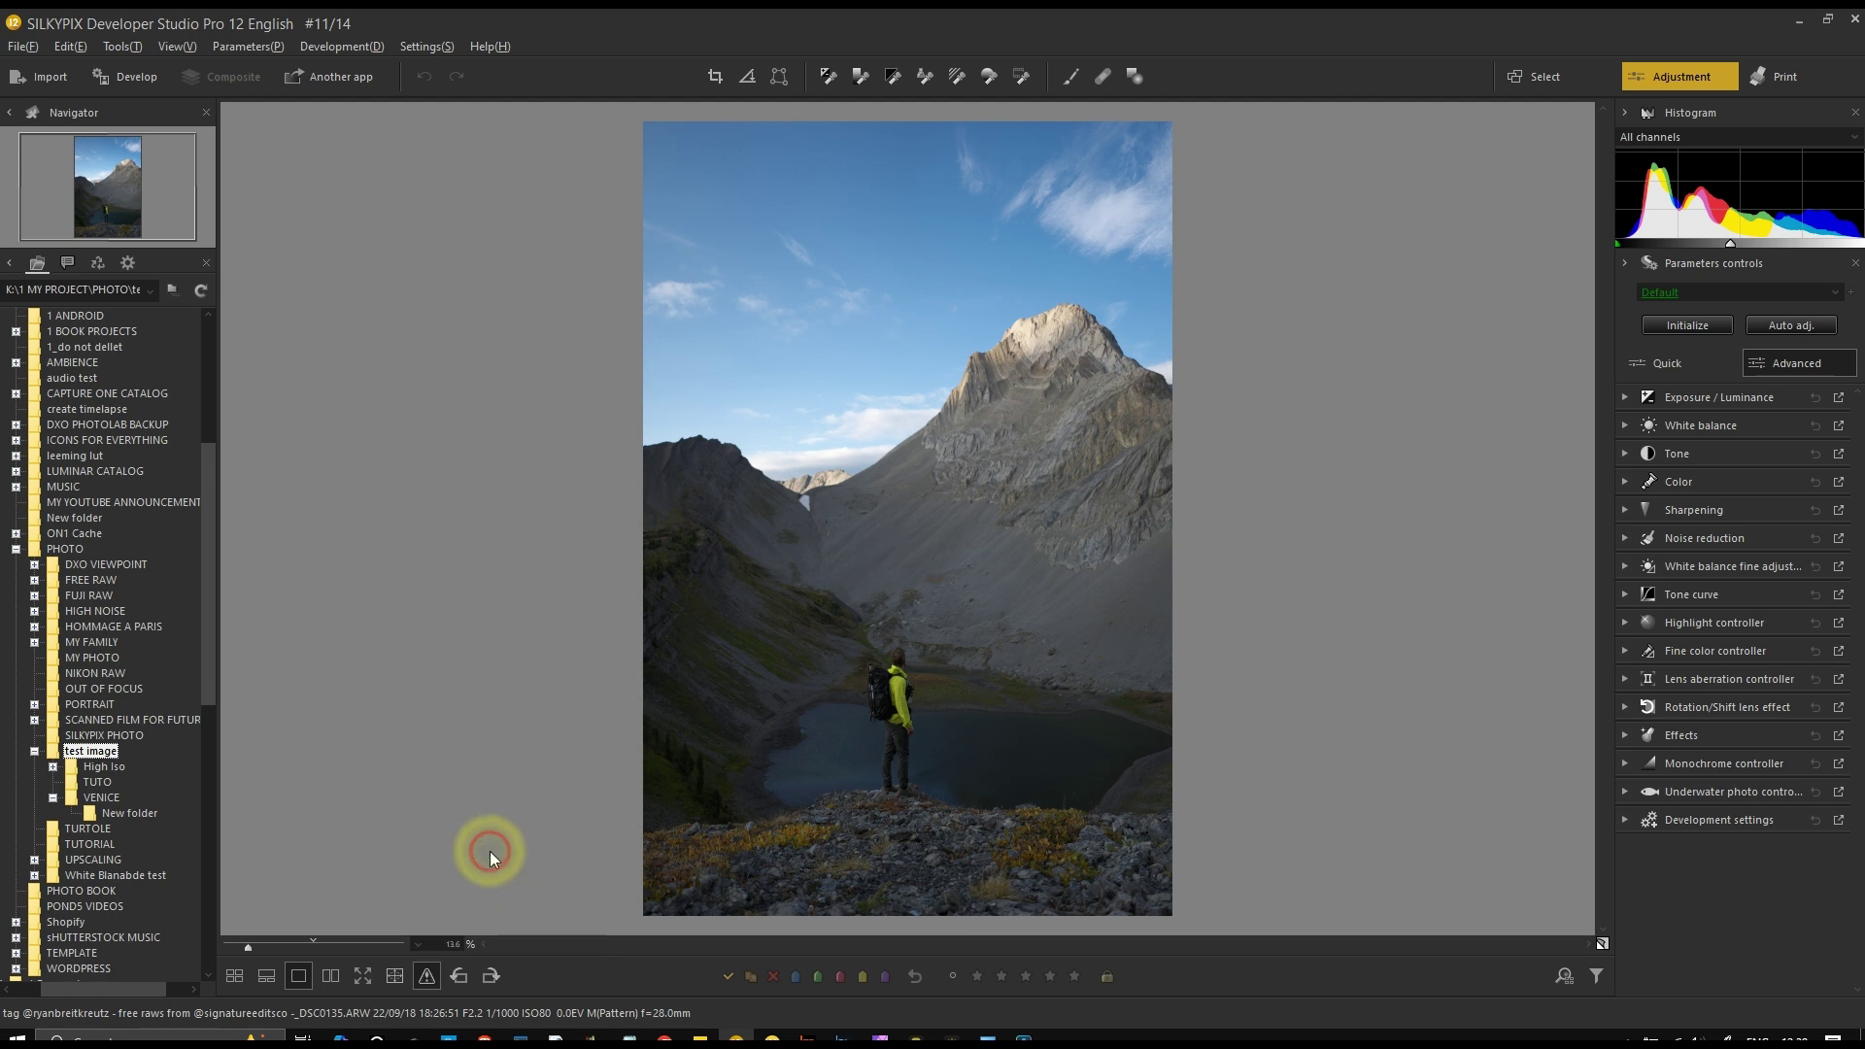
click(427, 976)
click(475, 875)
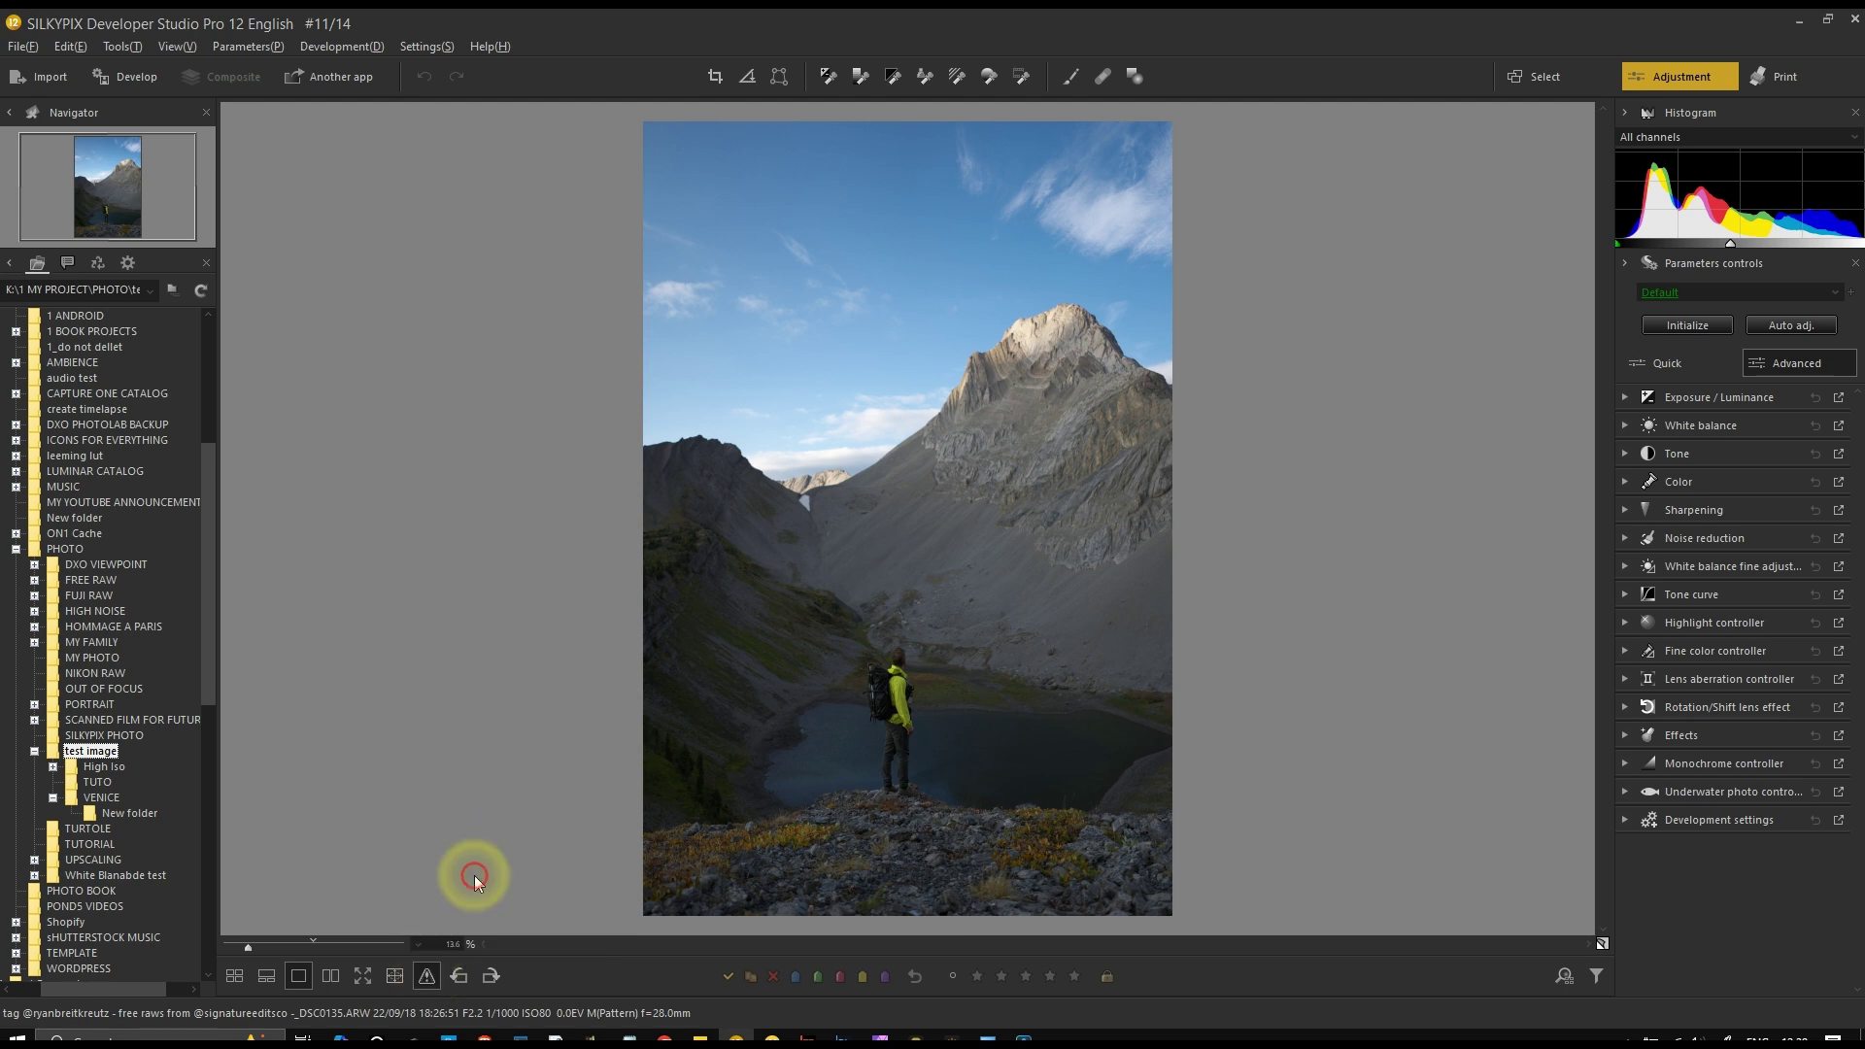
Preview the Out of color gamut warning and Focus peaking on the mountain photo, and disable the warning display
click(426, 976)
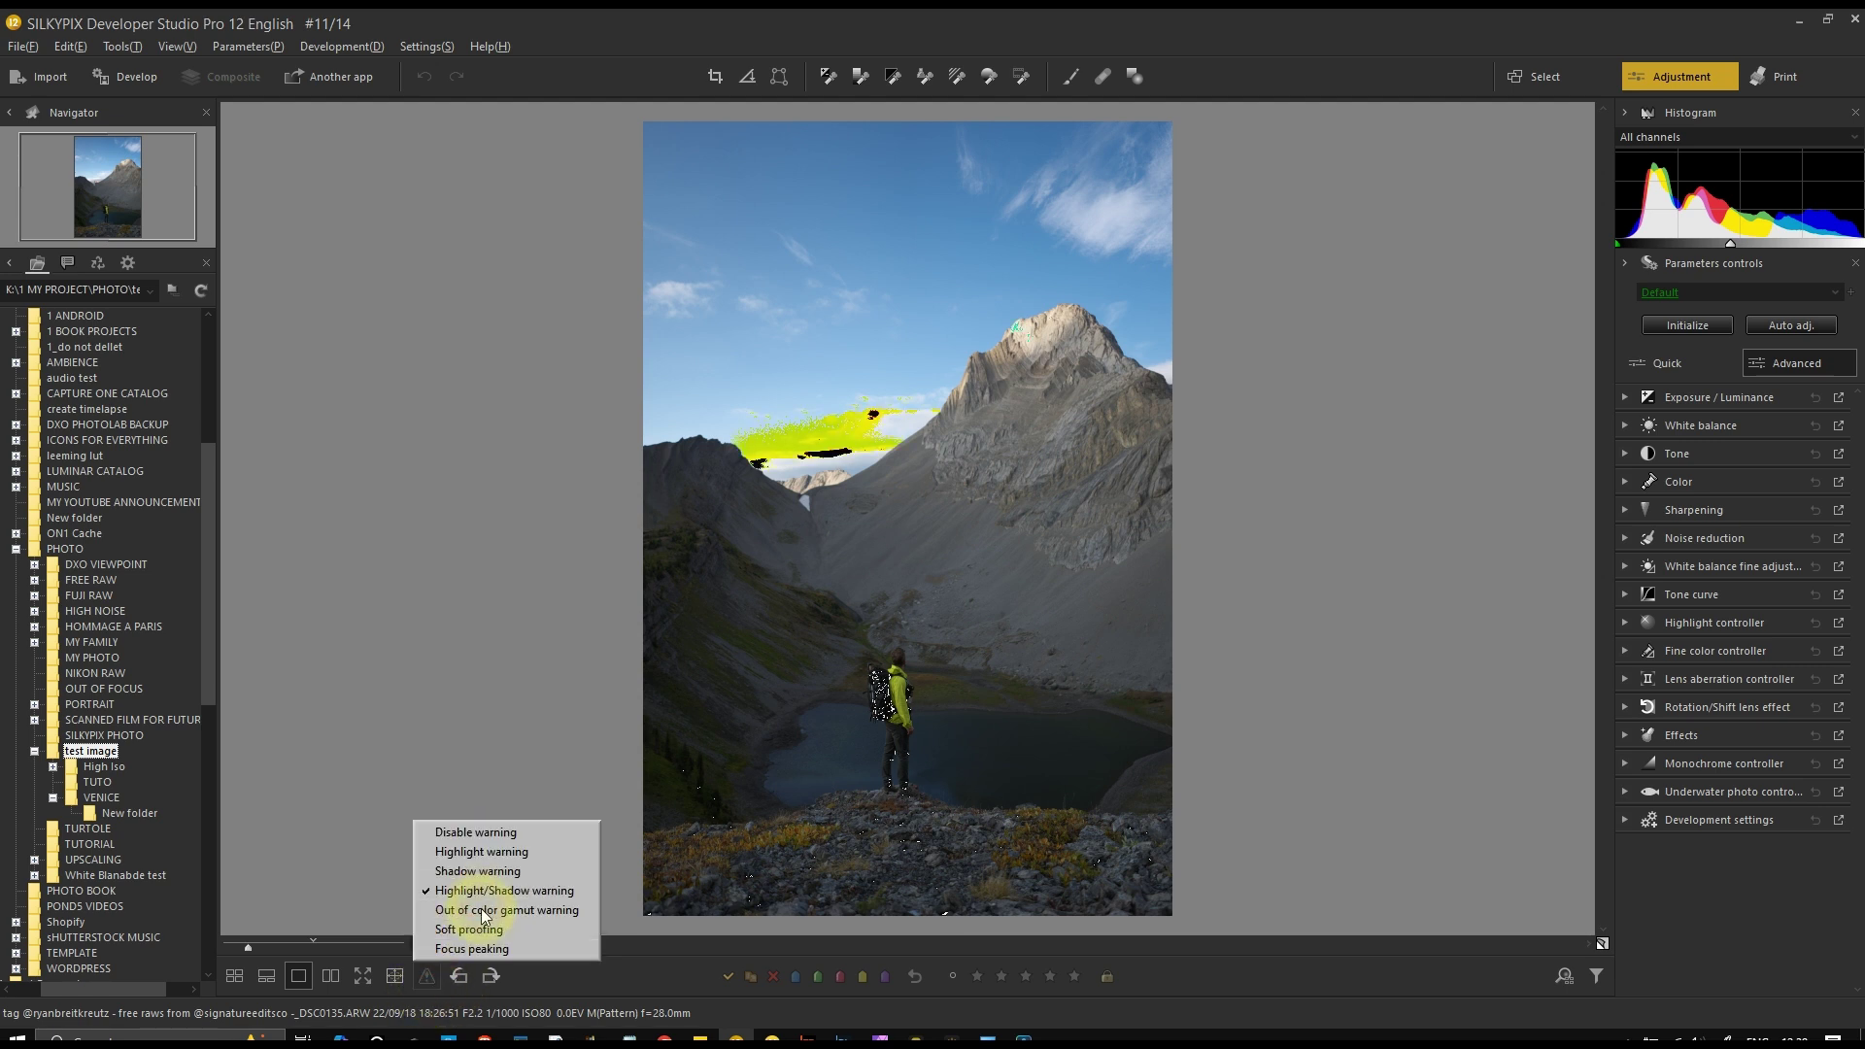
click(481, 910)
click(430, 976)
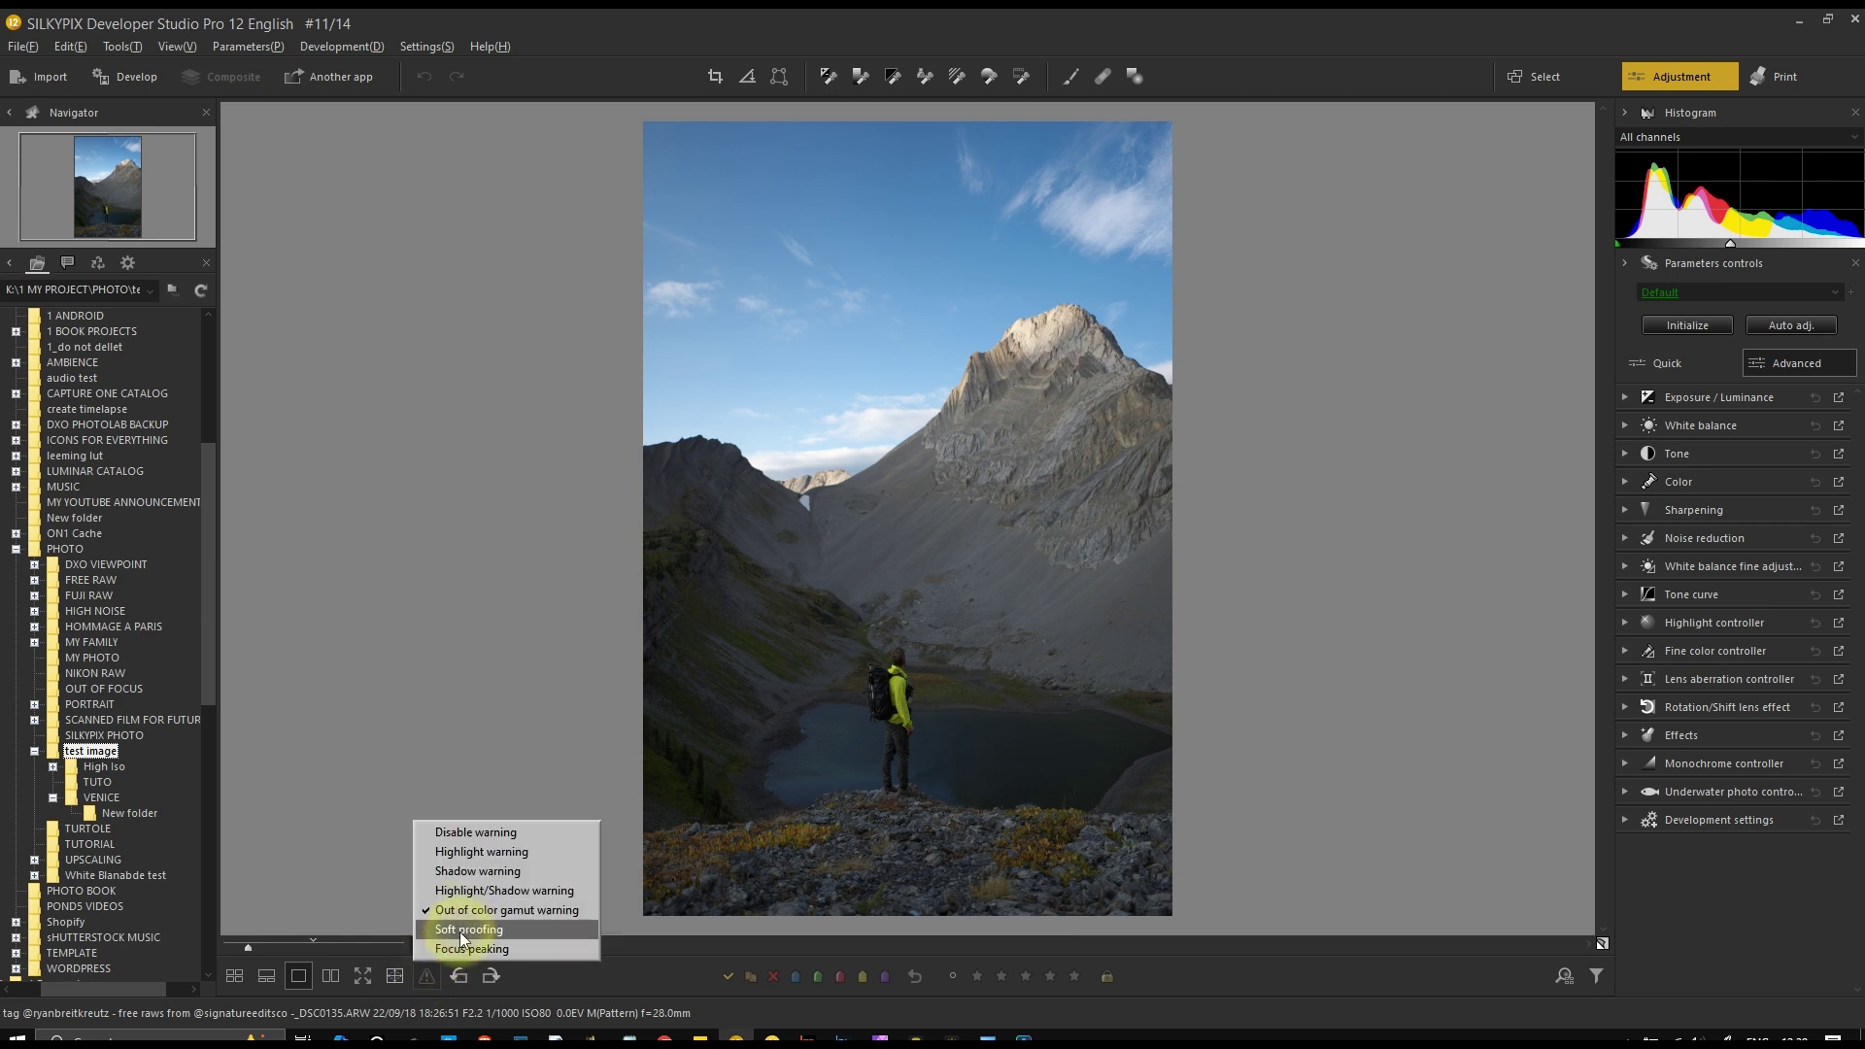
click(455, 949)
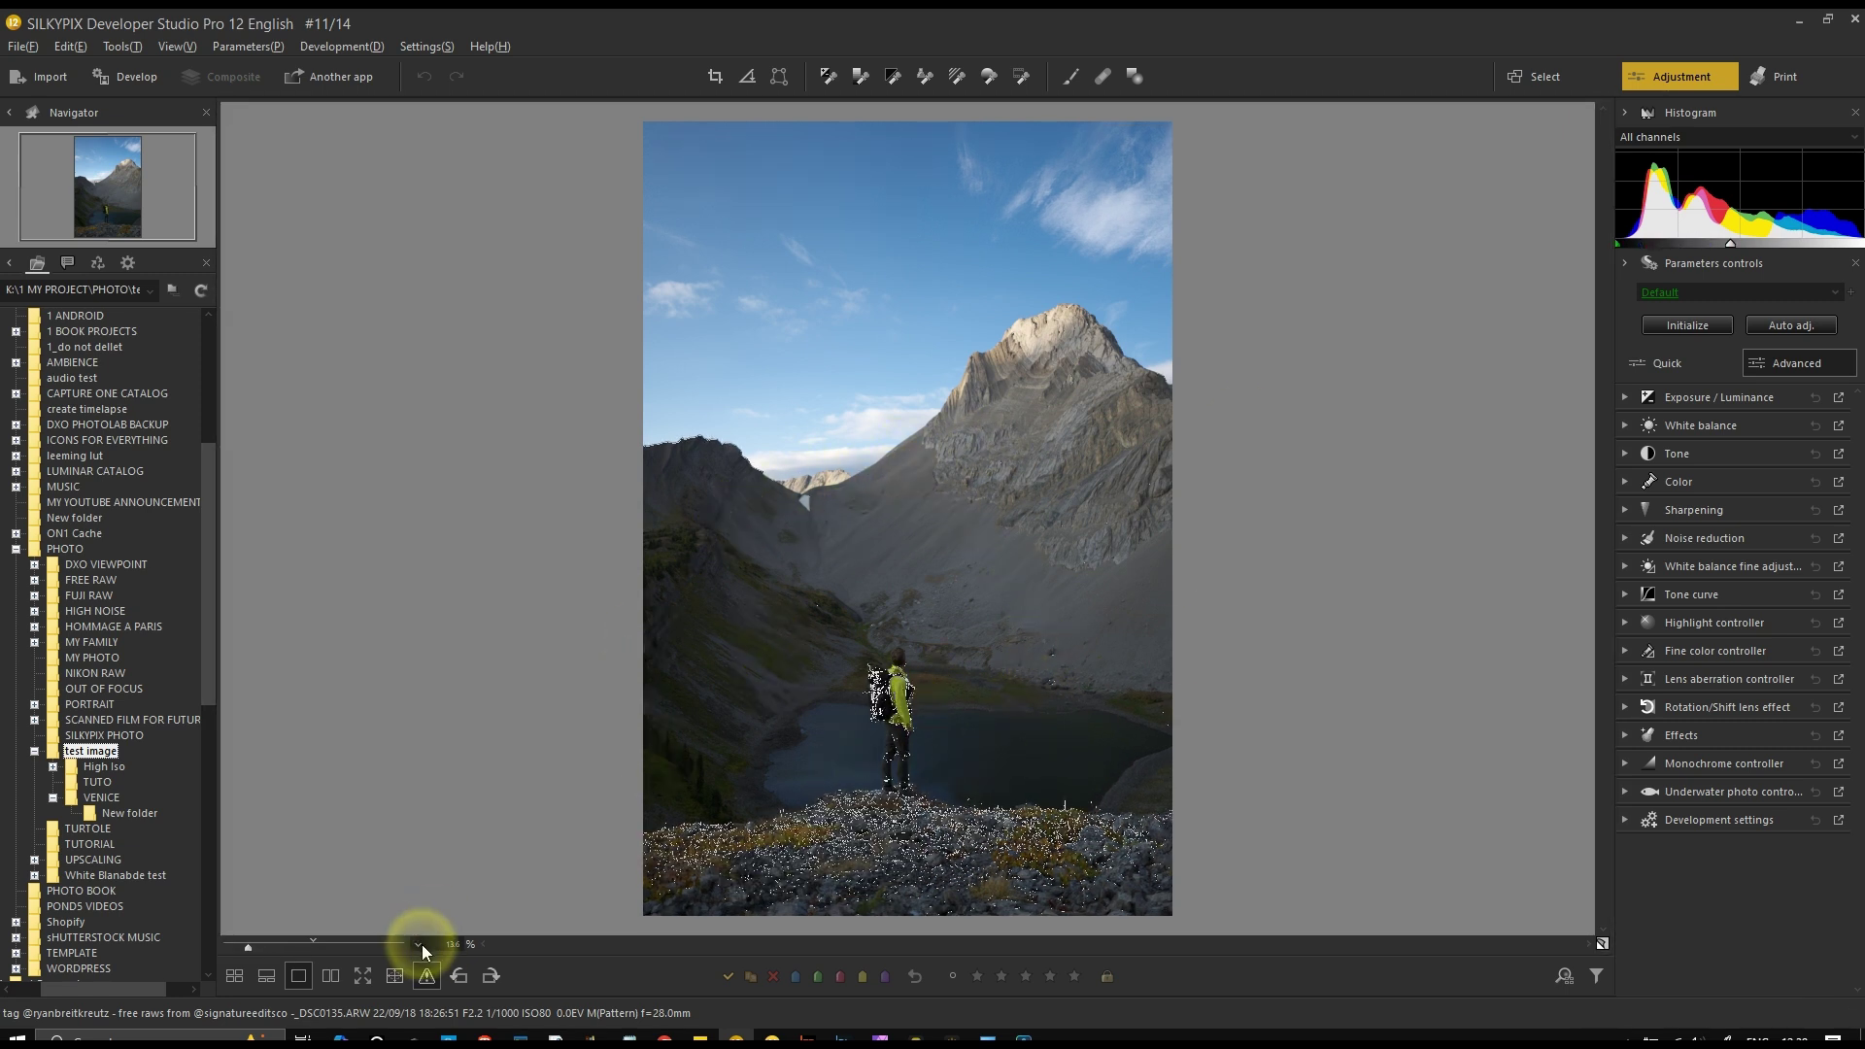
click(427, 973)
click(457, 830)
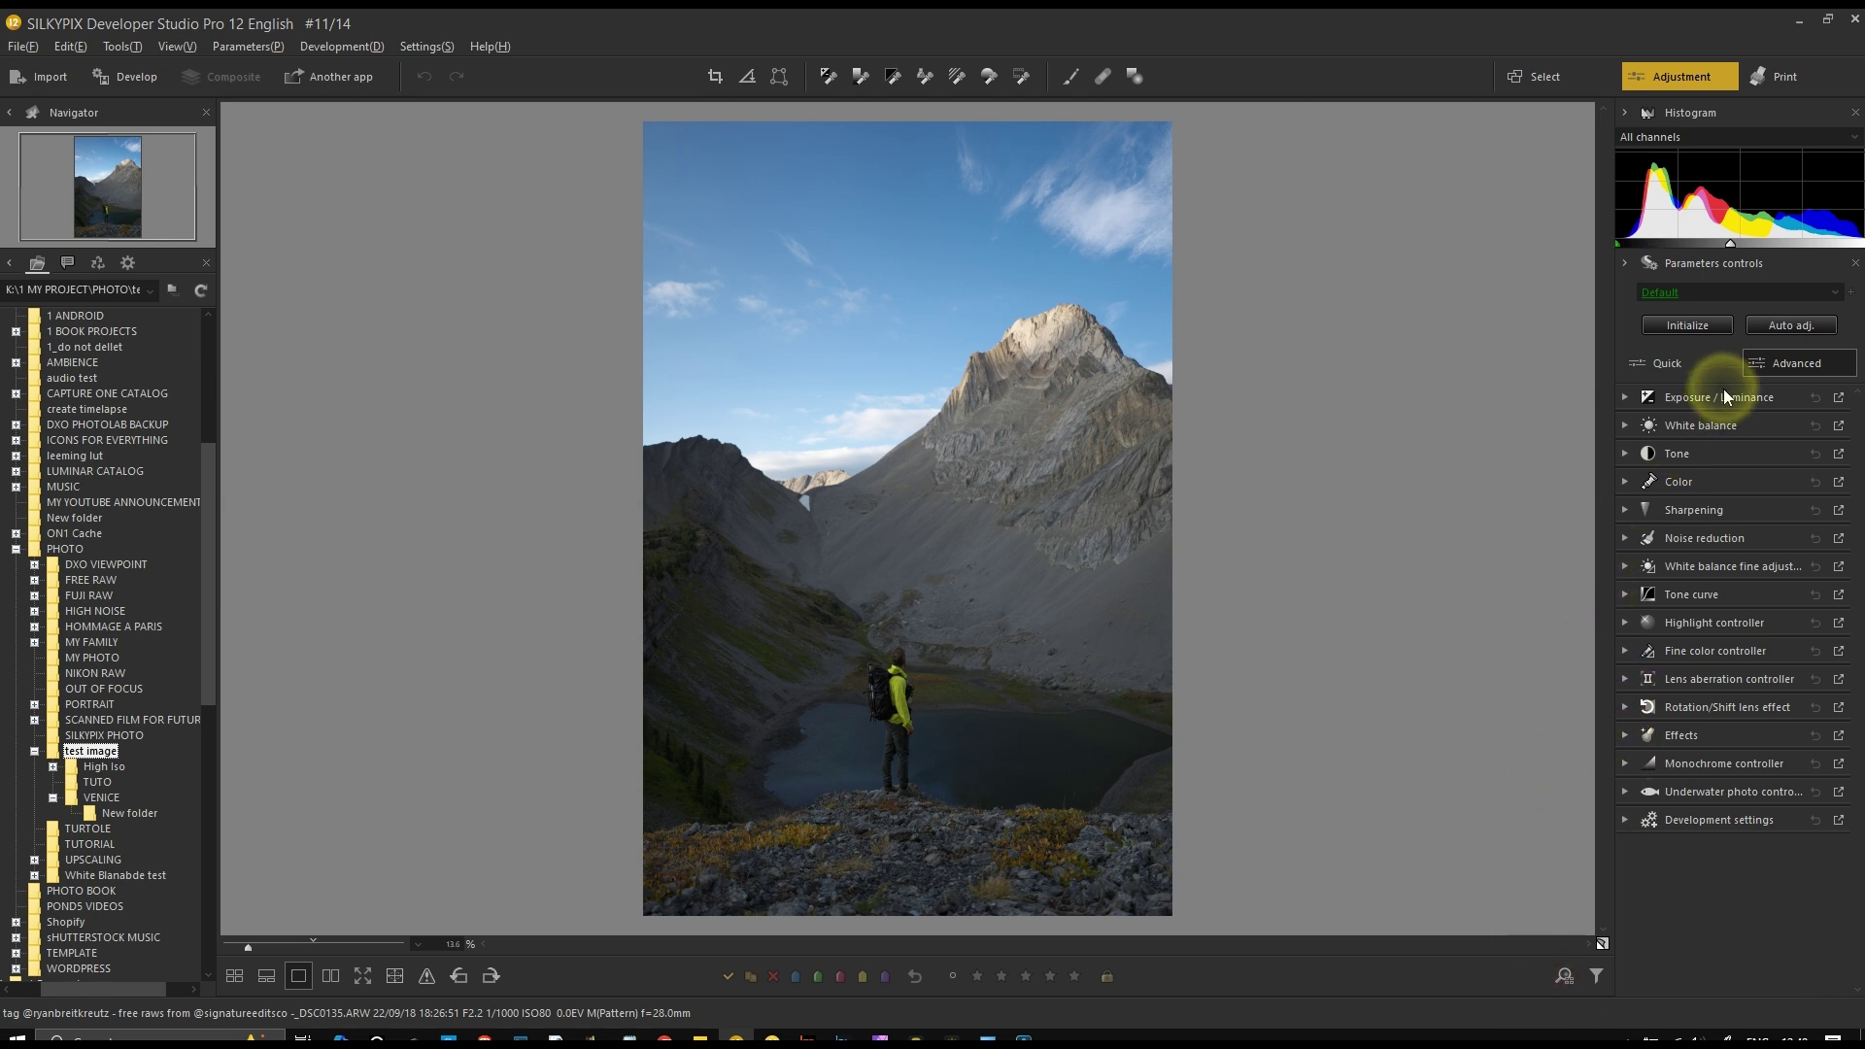
Collapse the histogram and parameter controls area and restore it
click(1624, 113)
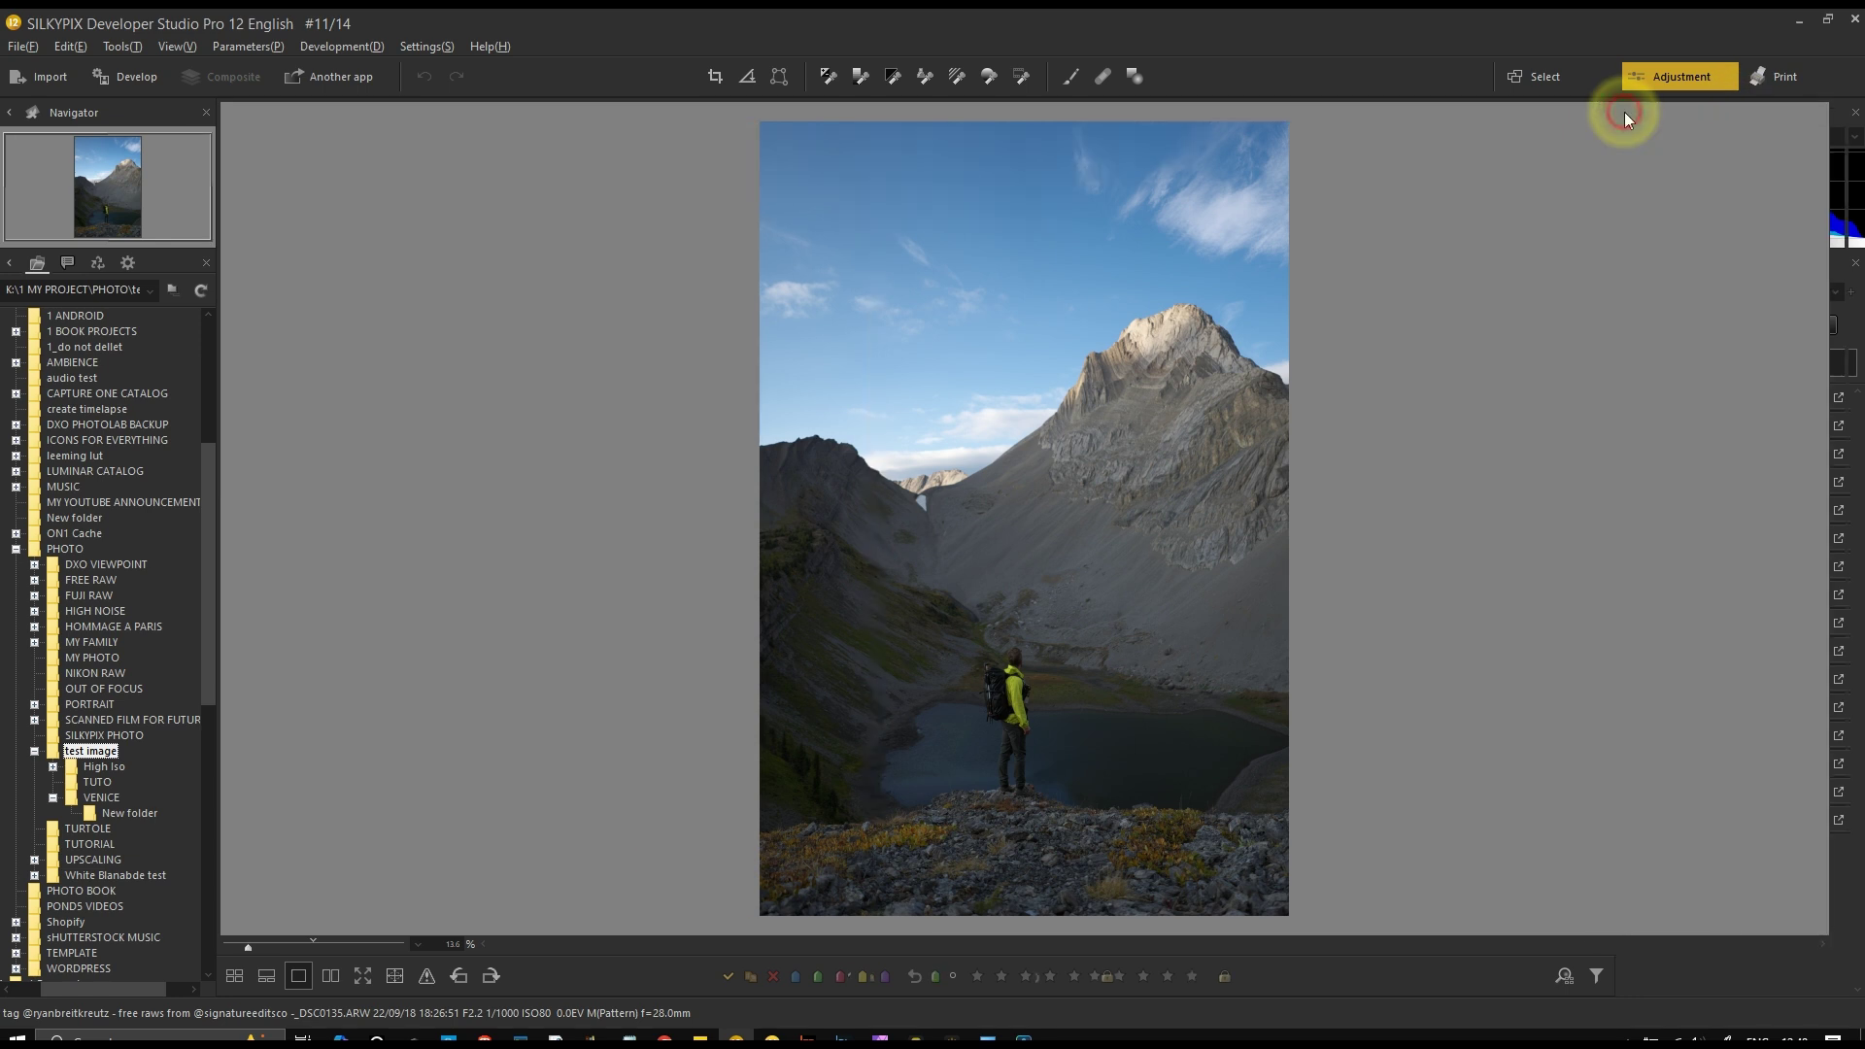
click(1858, 264)
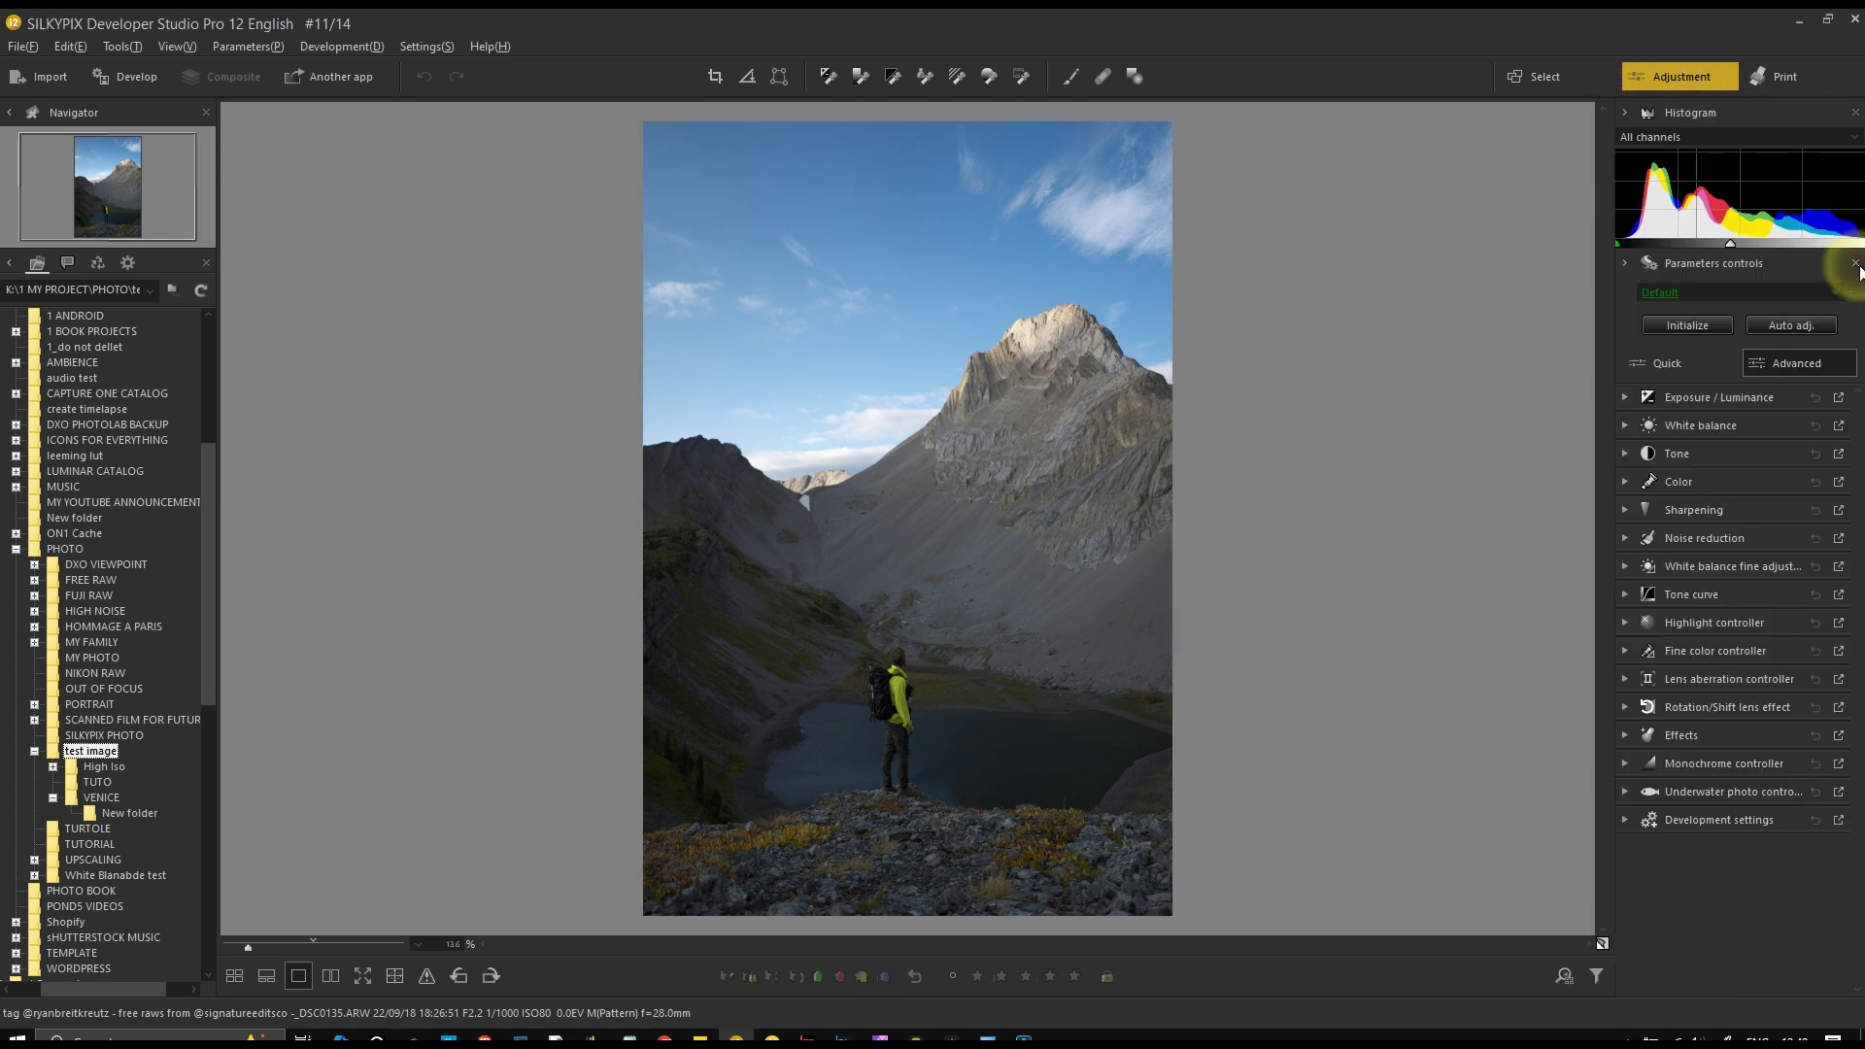
Preview development presets such as Albumen print, Digital cross process (BG) and Sweet light (blue) on the photo, and return to Default
click(1681, 289)
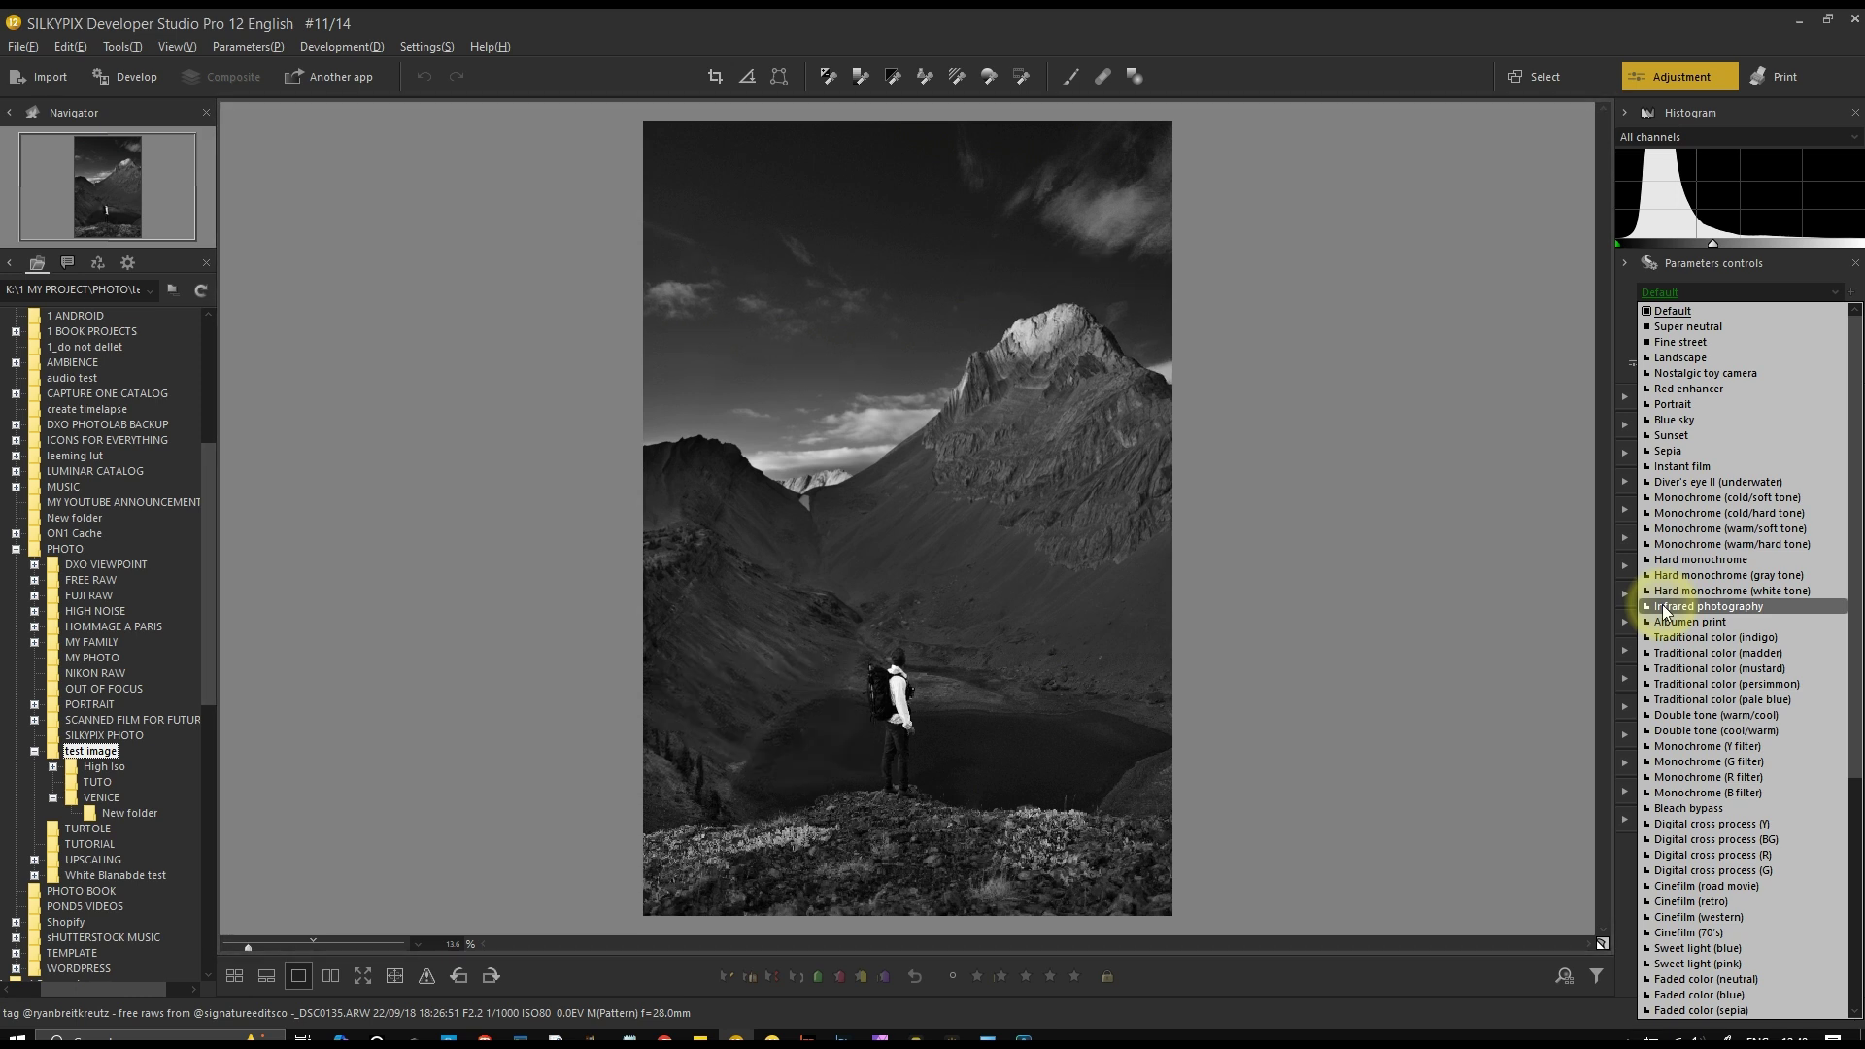
click(1684, 623)
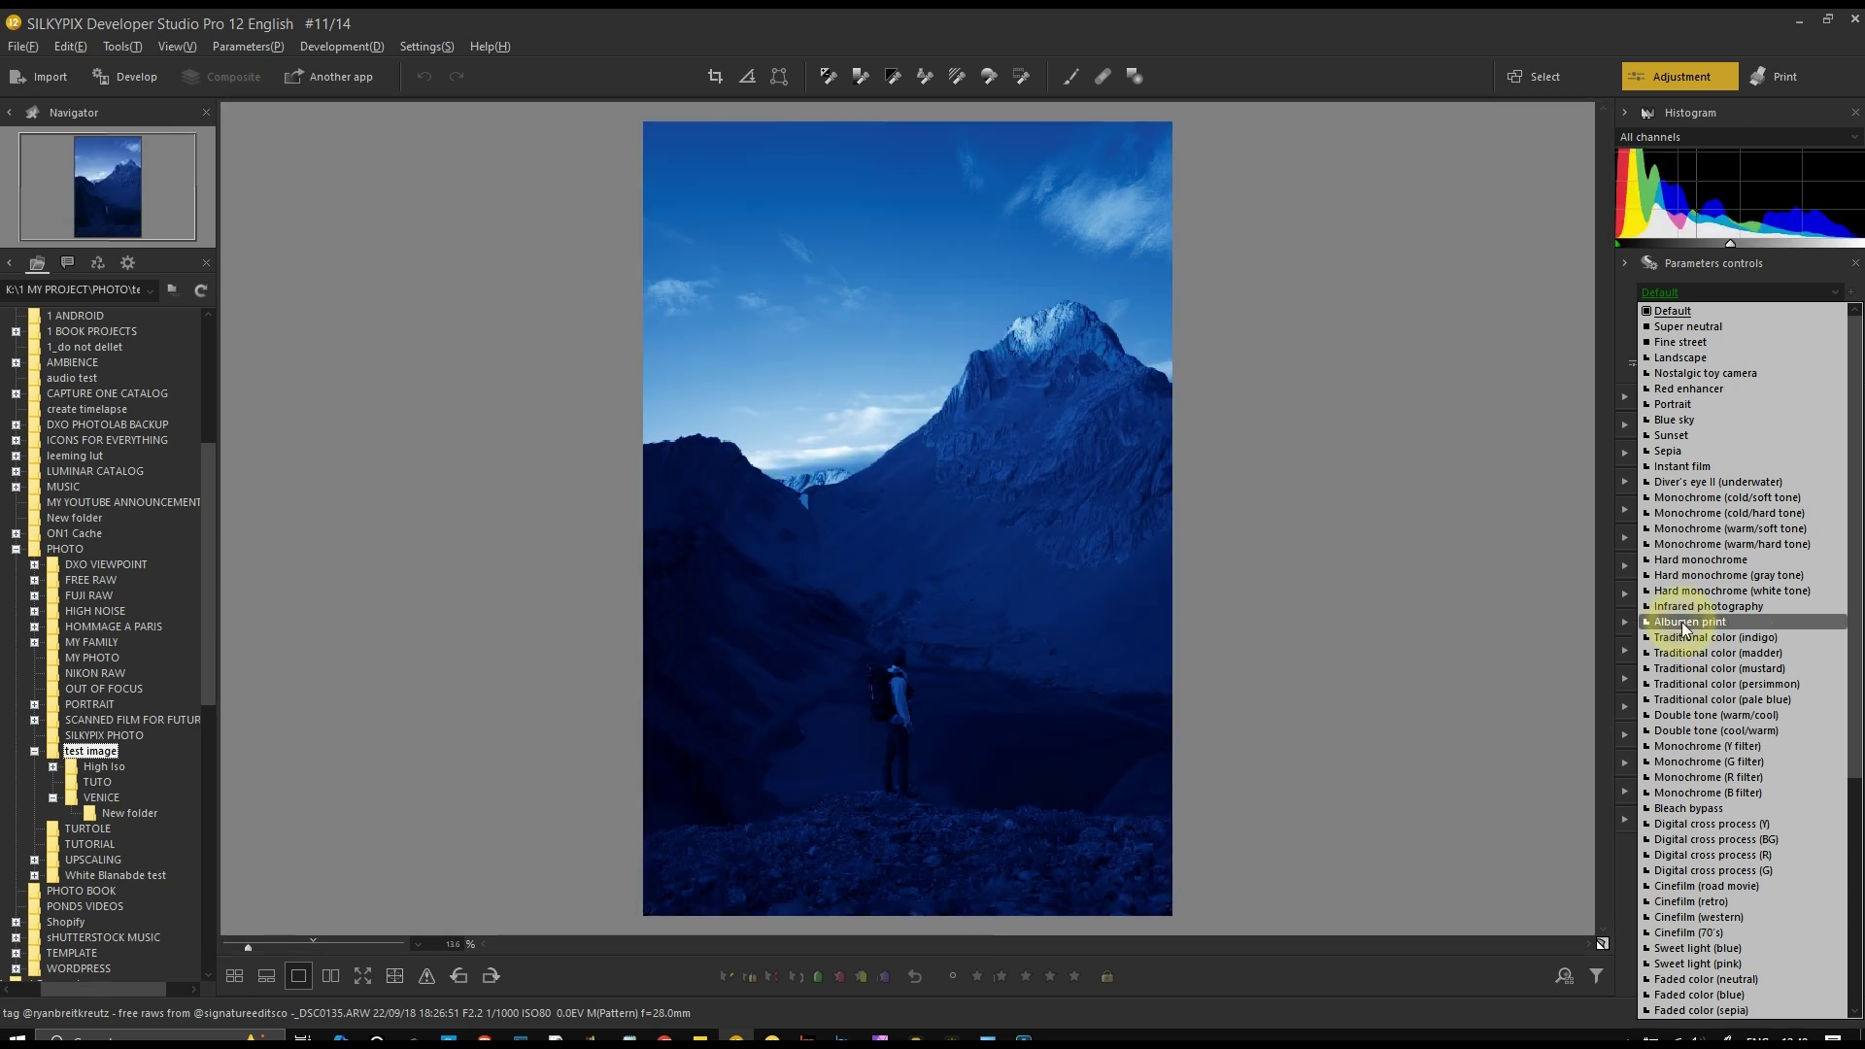
click(1679, 699)
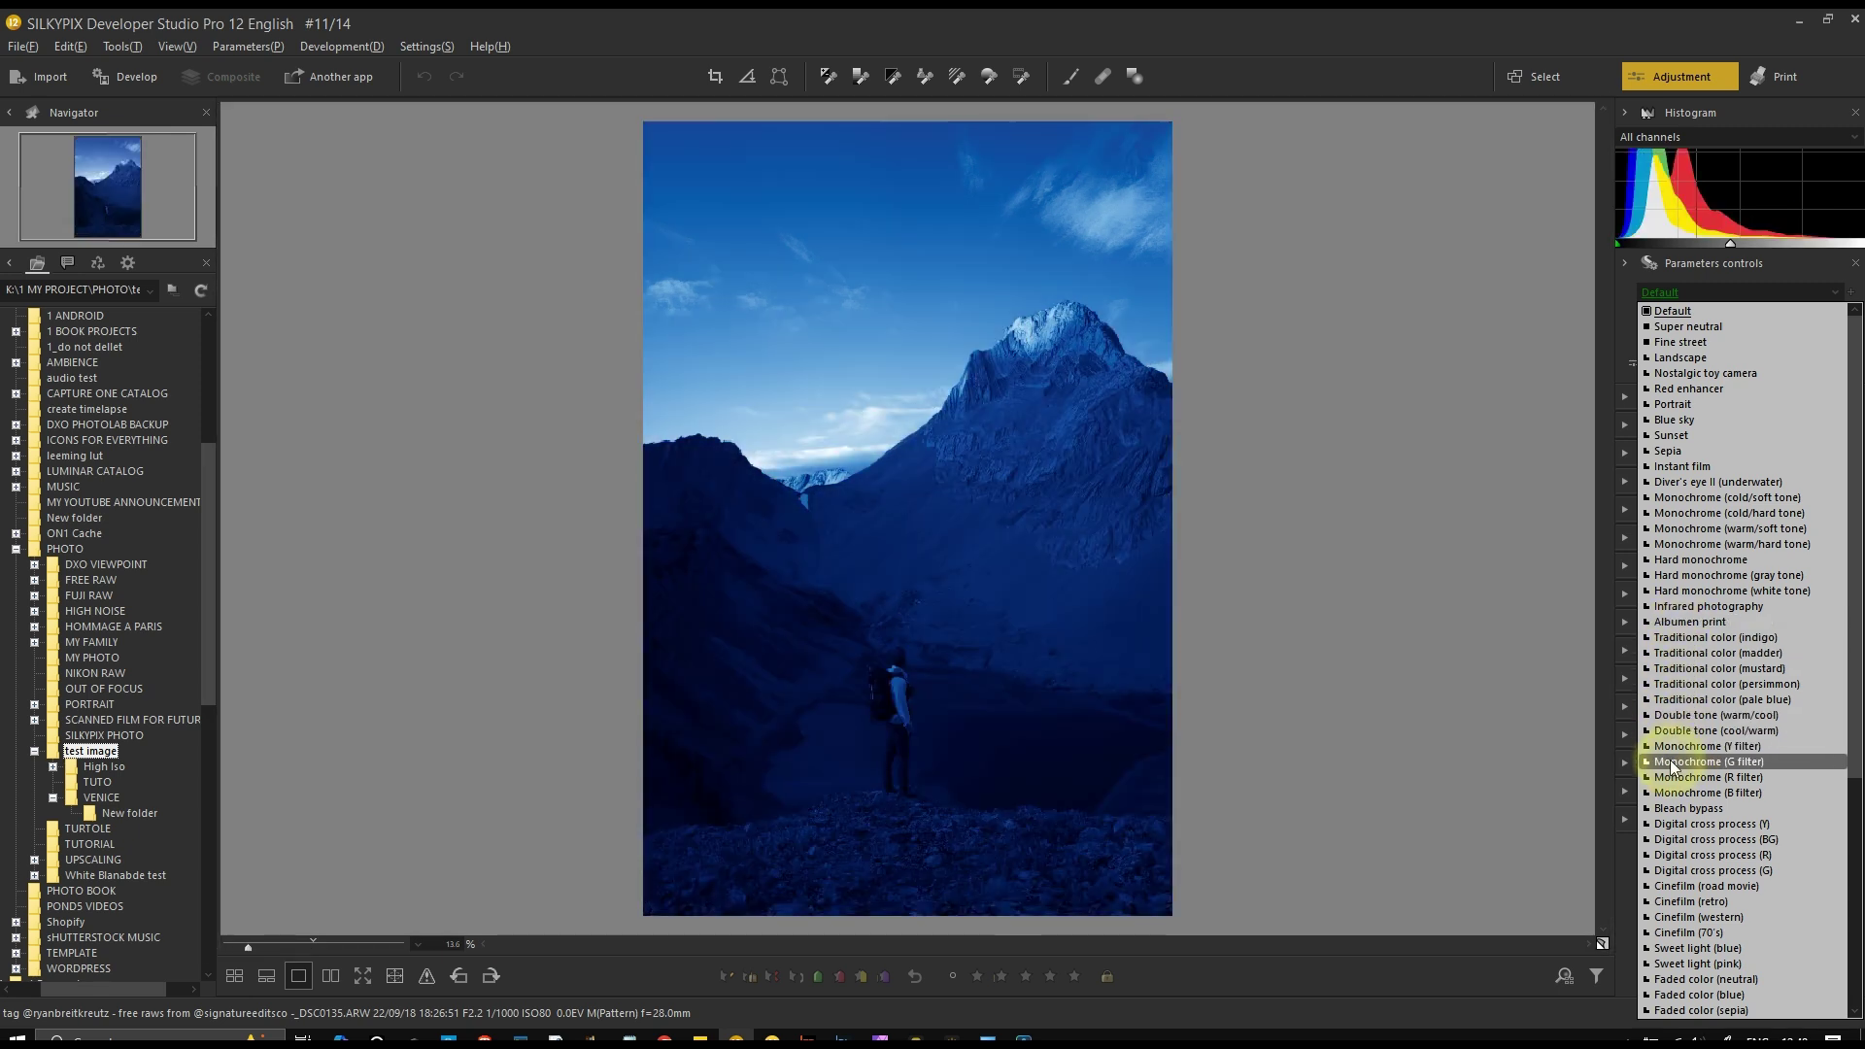
click(1679, 761)
click(1678, 839)
scroll(1678, 852, down, 1)
scroll(1678, 852, down, 5)
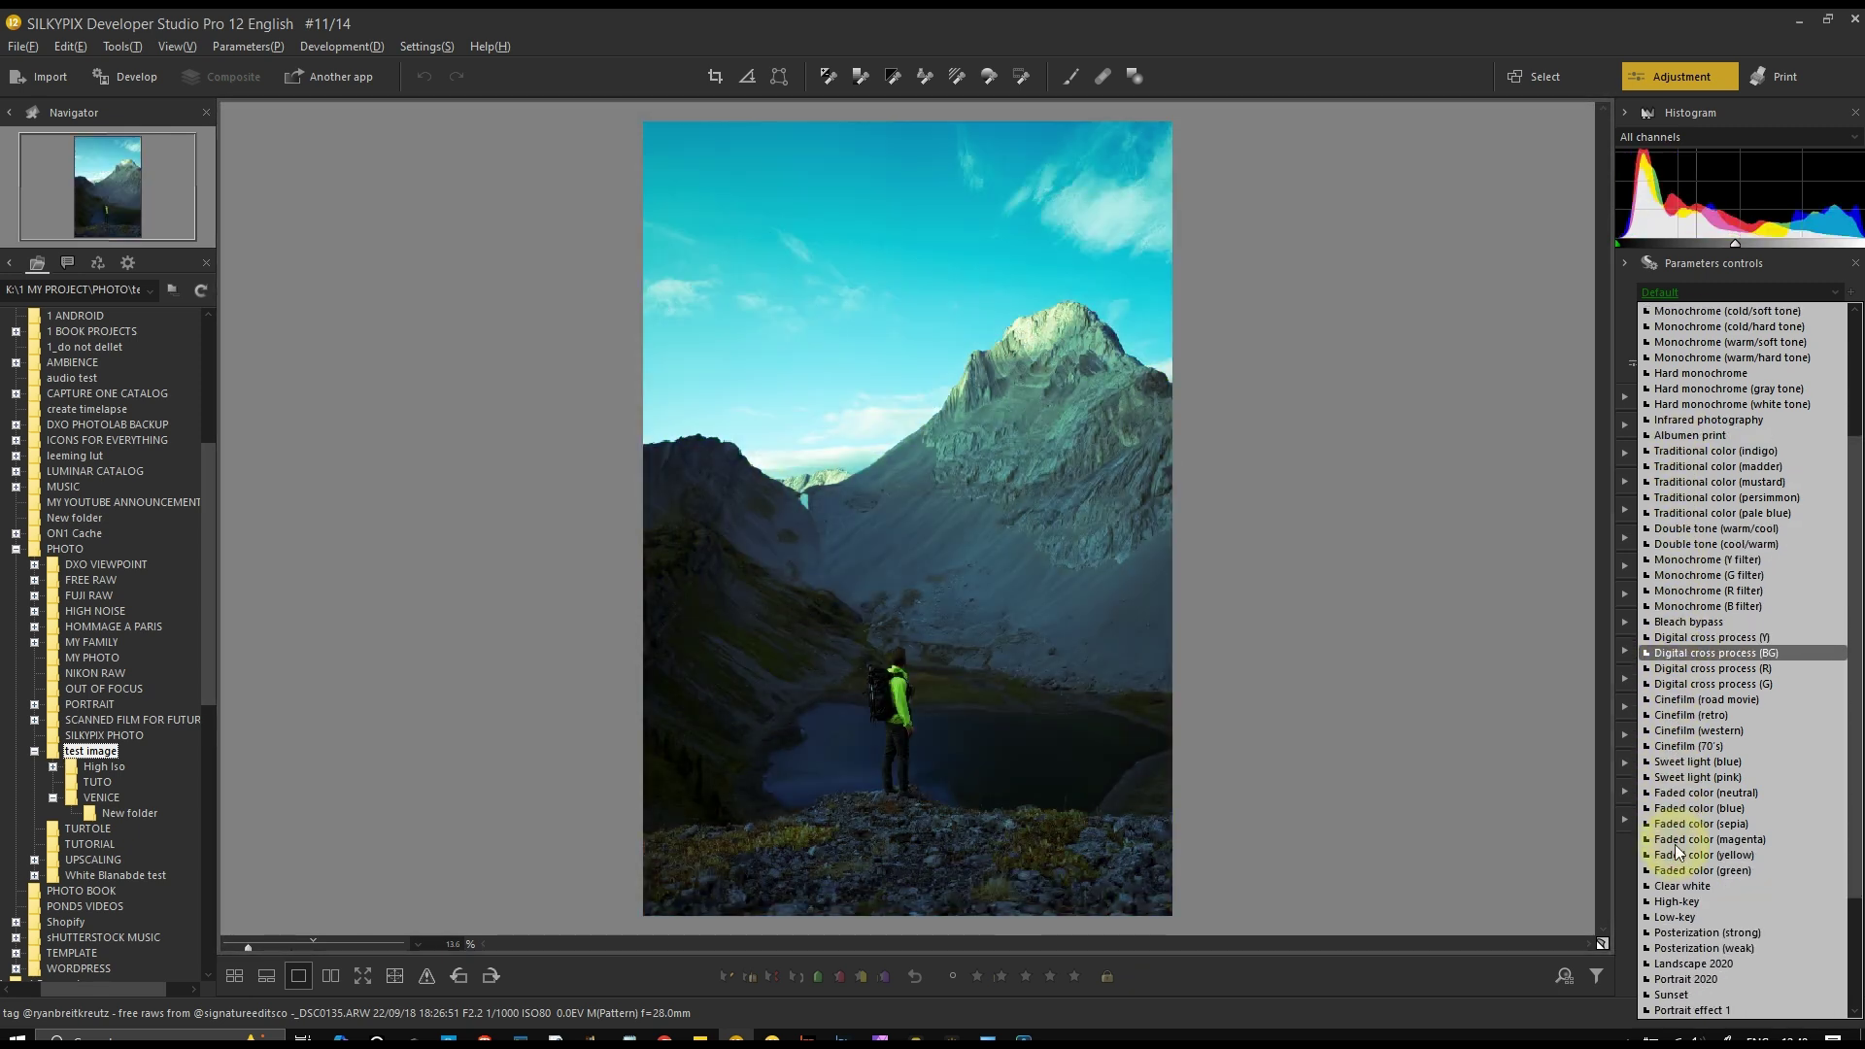
click(1710, 718)
click(1715, 699)
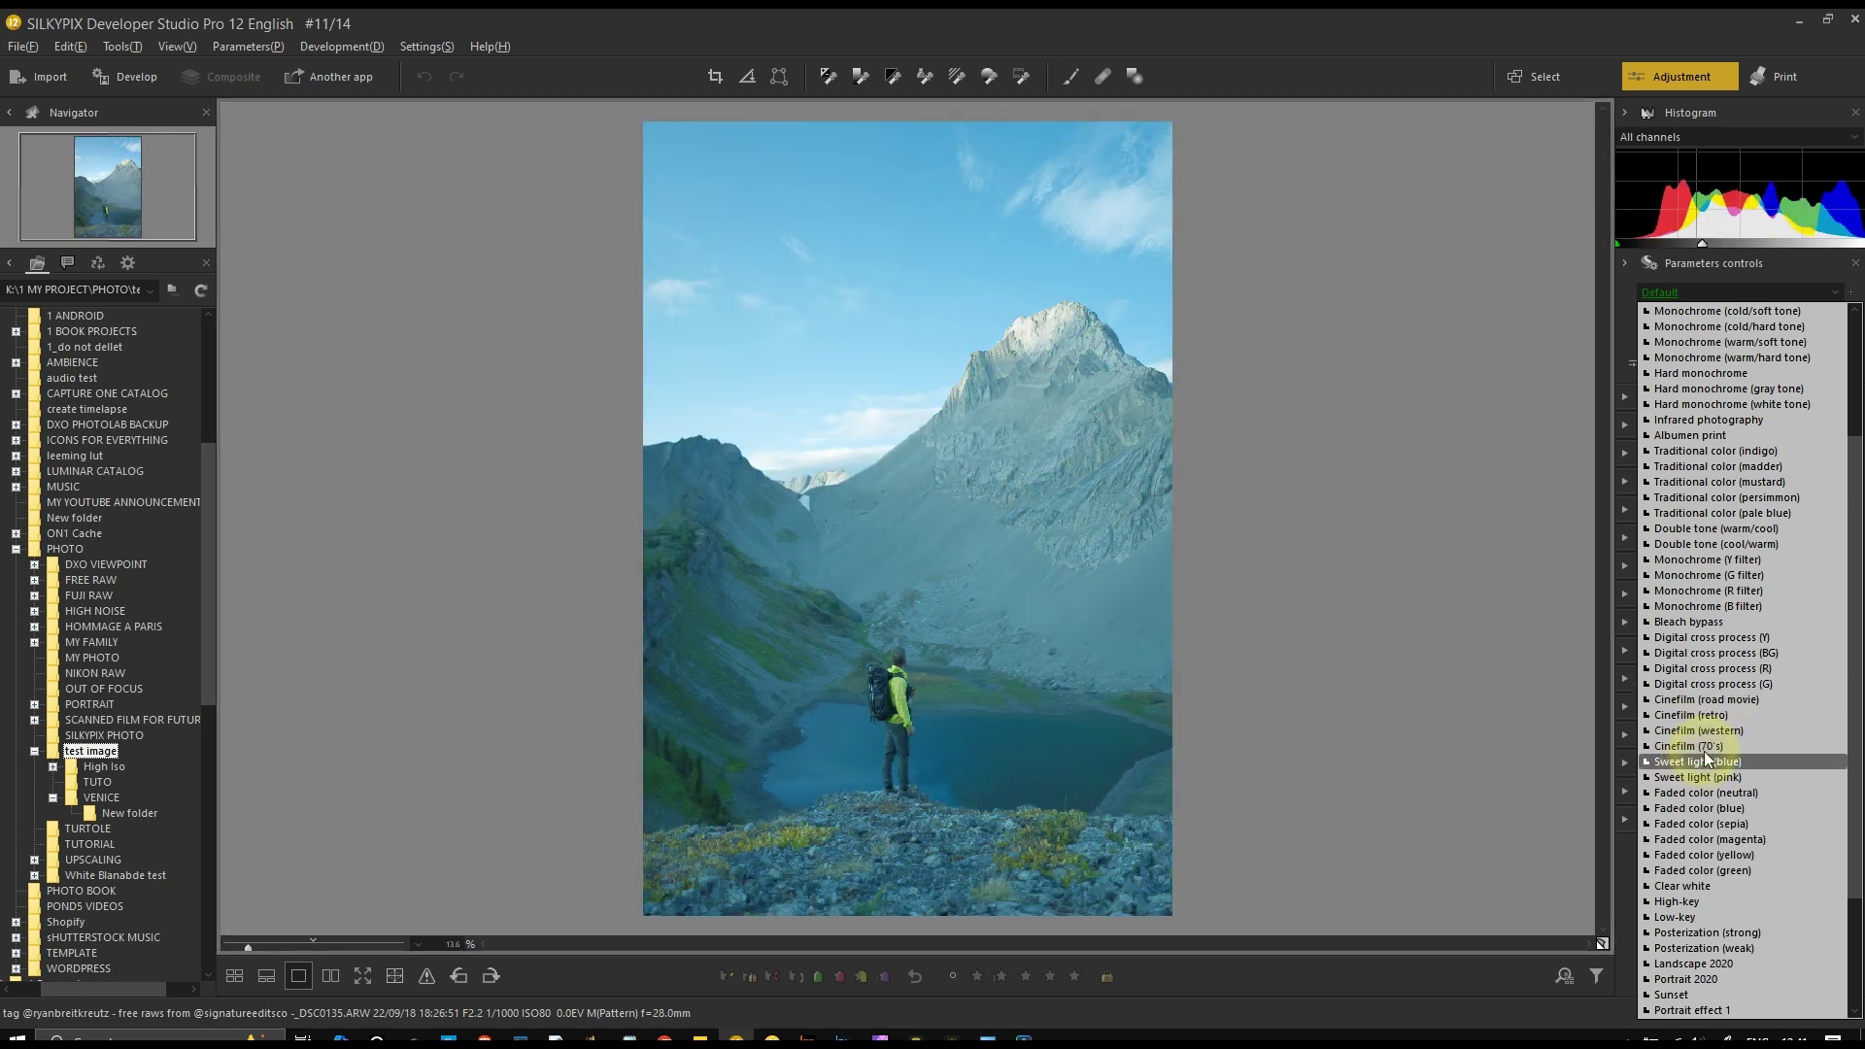
click(1731, 495)
scroll(1730, 494, up, 4)
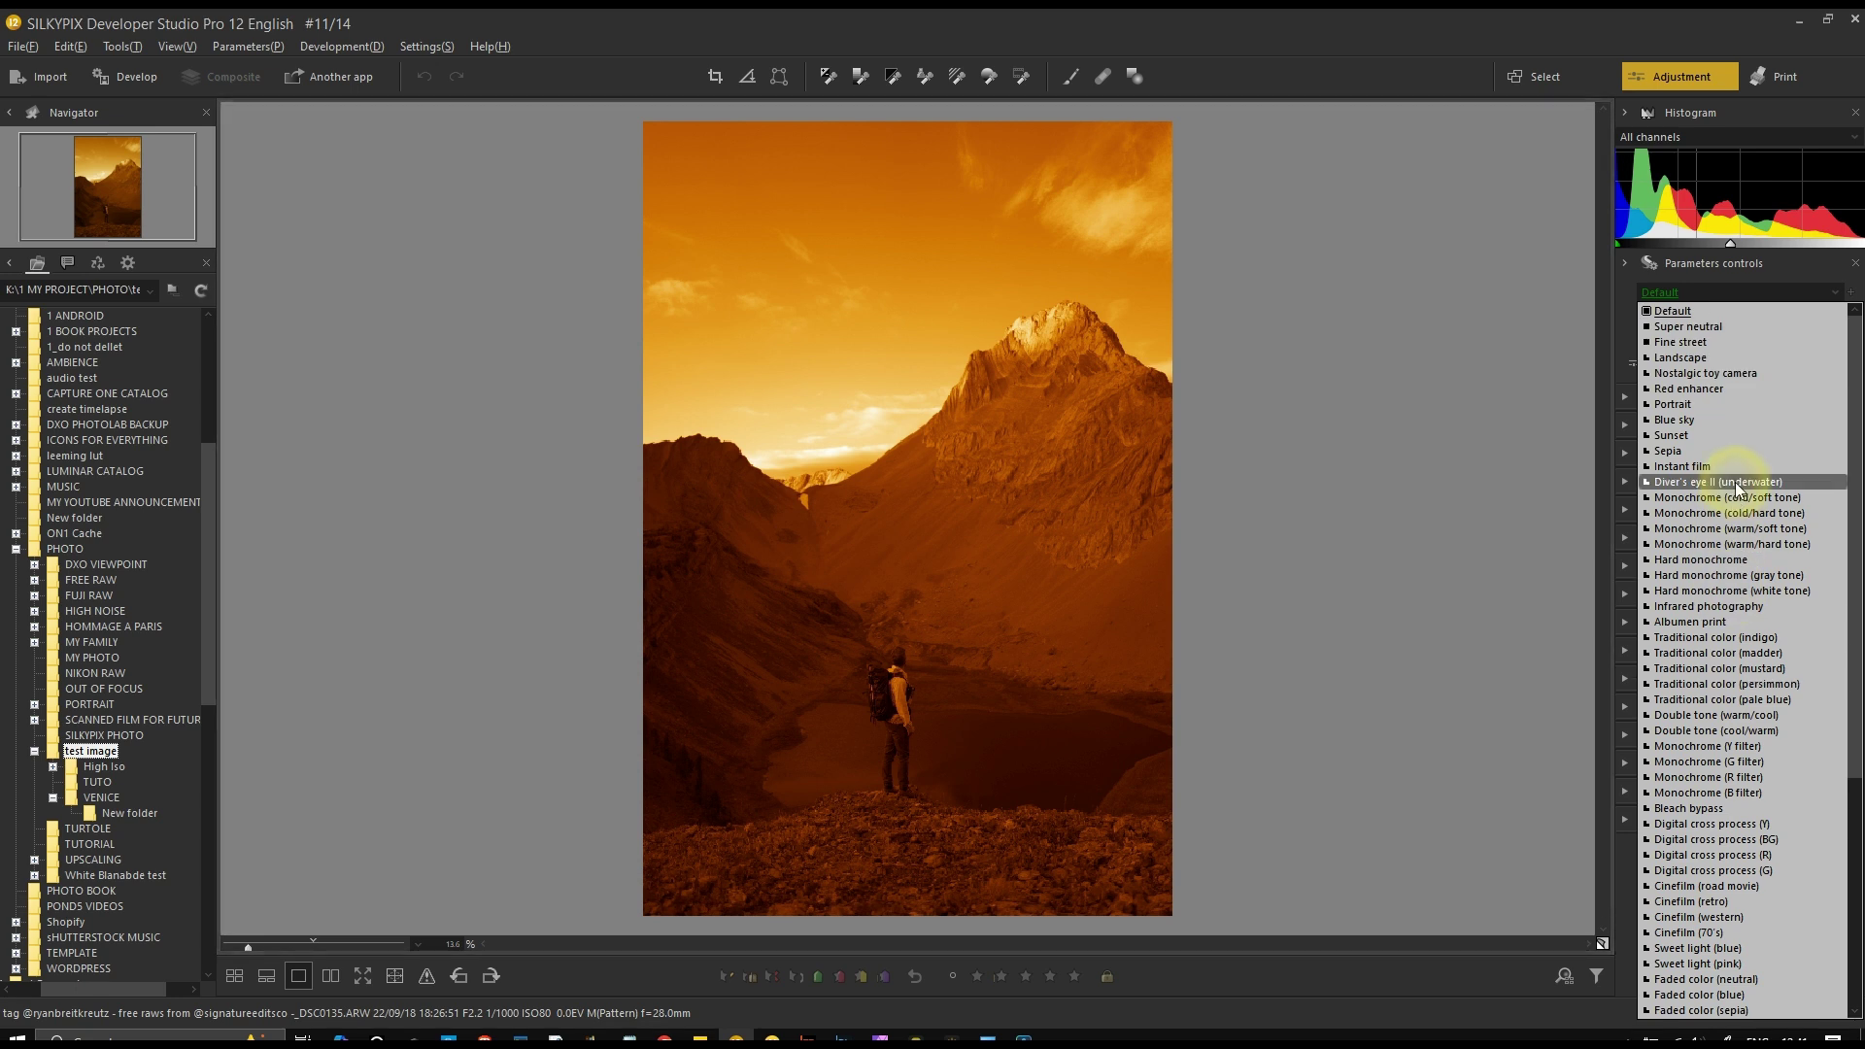
click(1753, 311)
click(1746, 317)
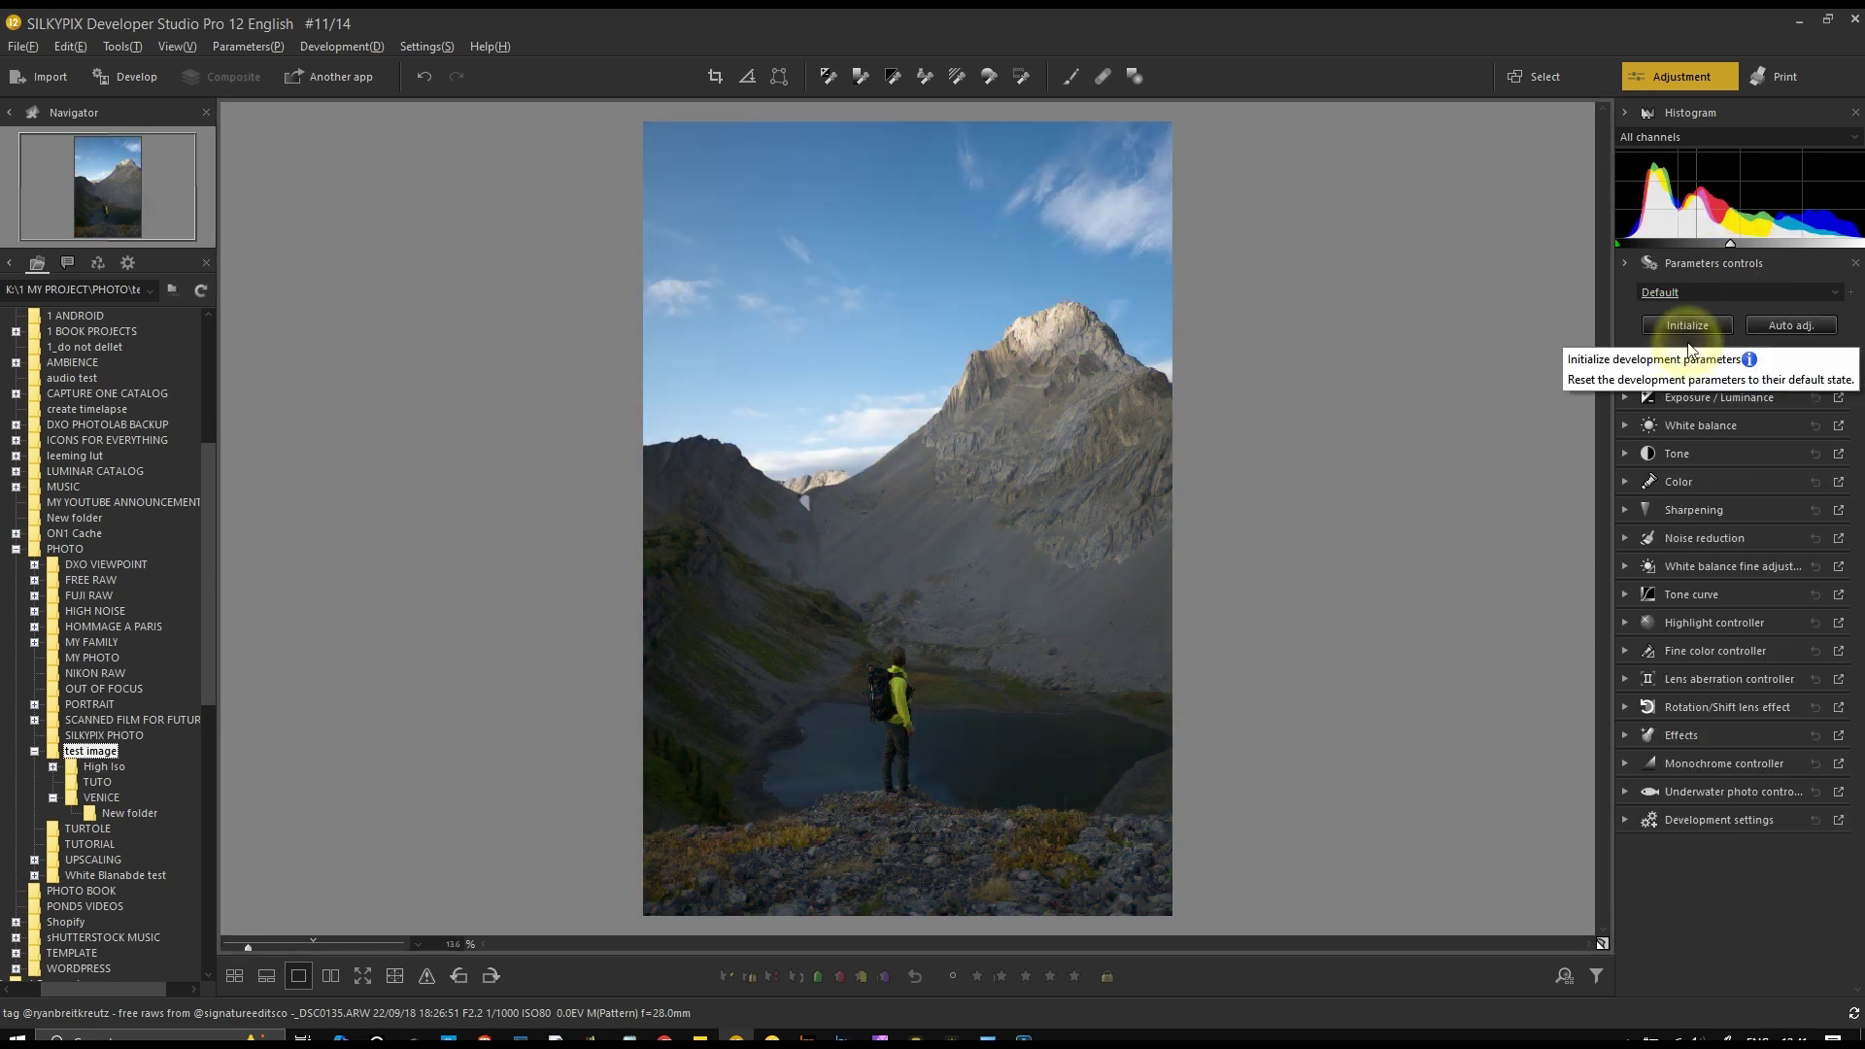
Show the Quick adjustments, test the color deflection at both extremes and set it to 0
click(1664, 374)
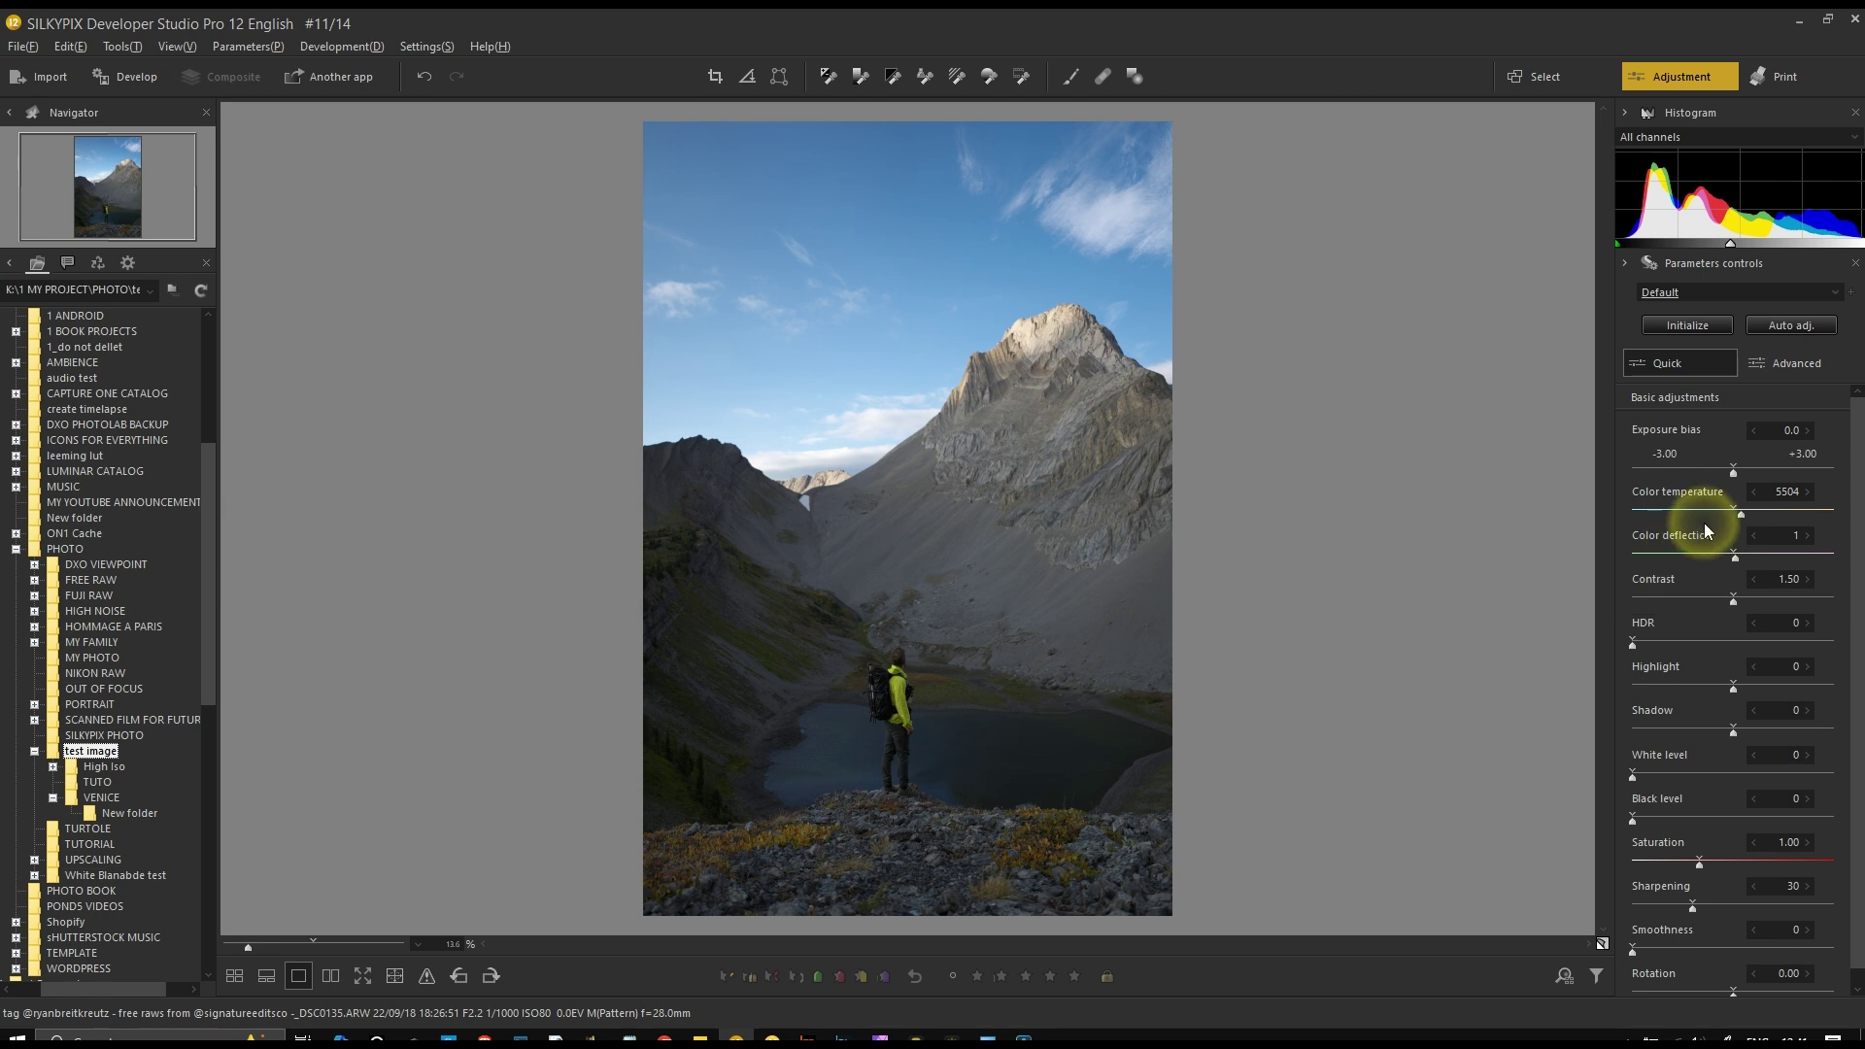
click(1812, 558)
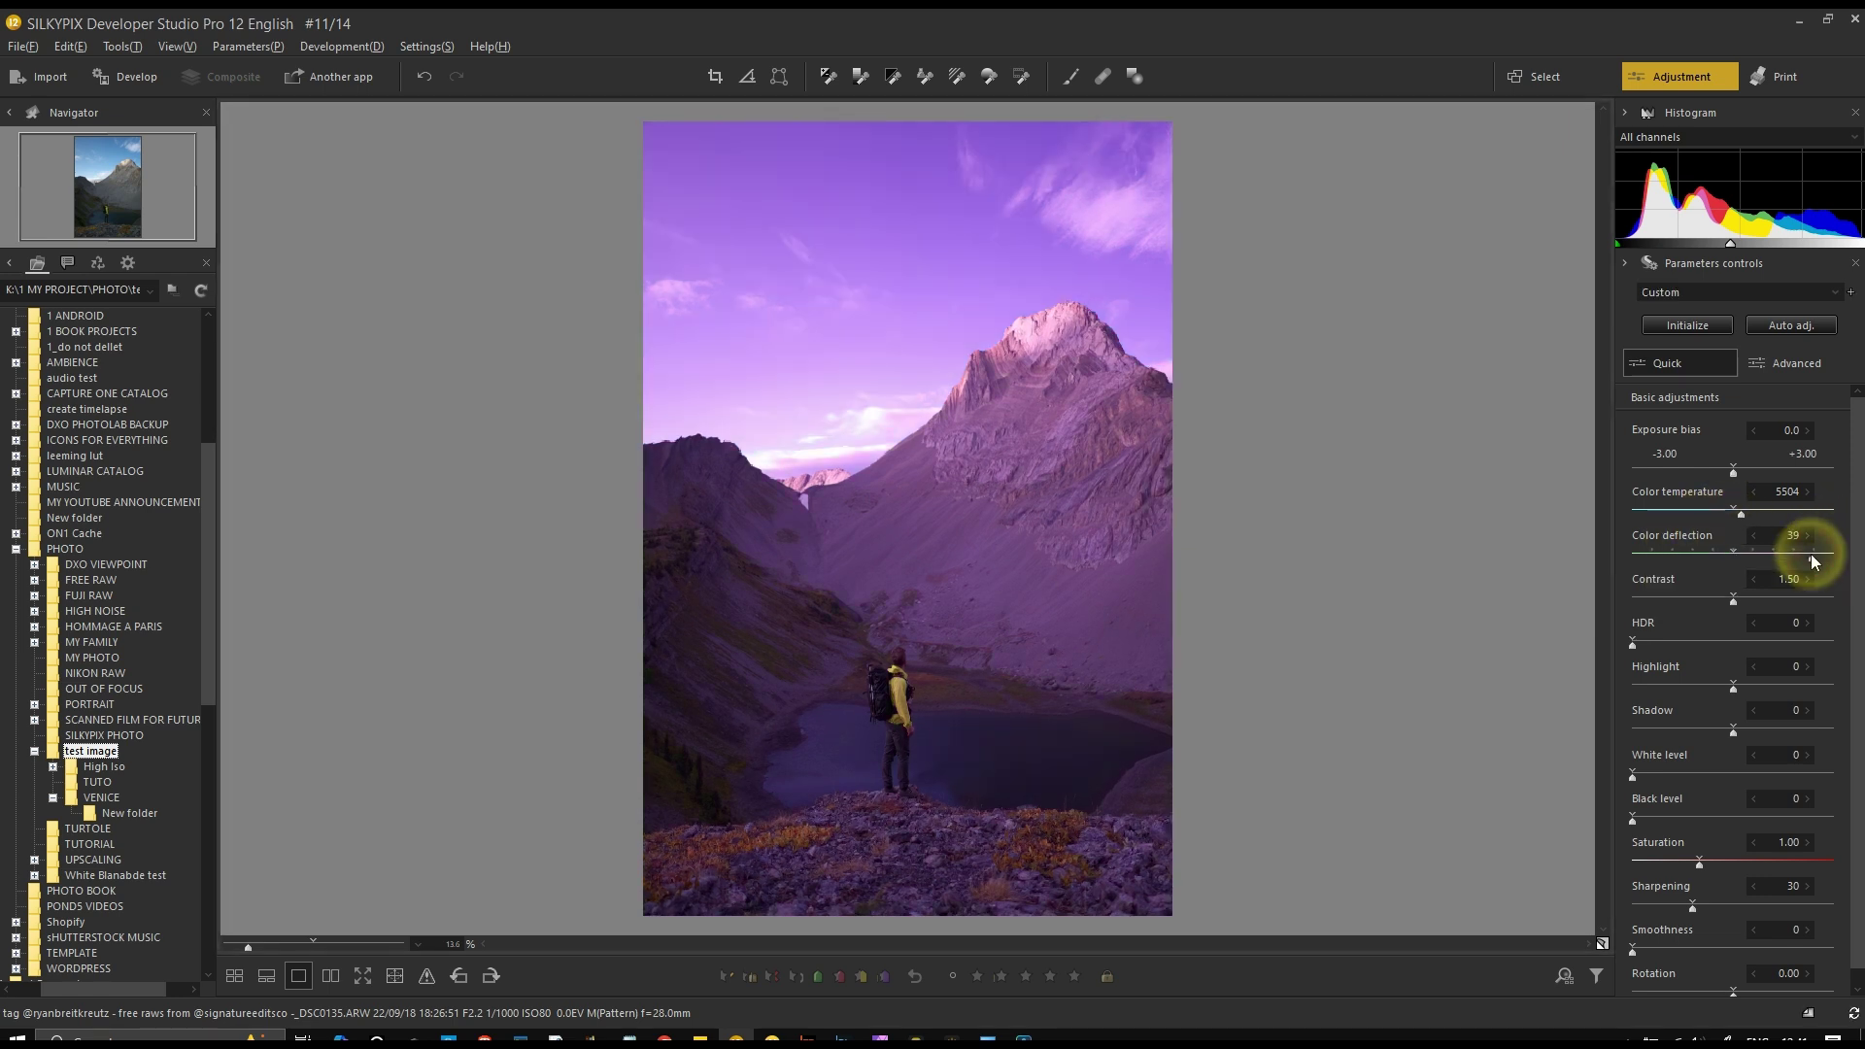
click(1649, 559)
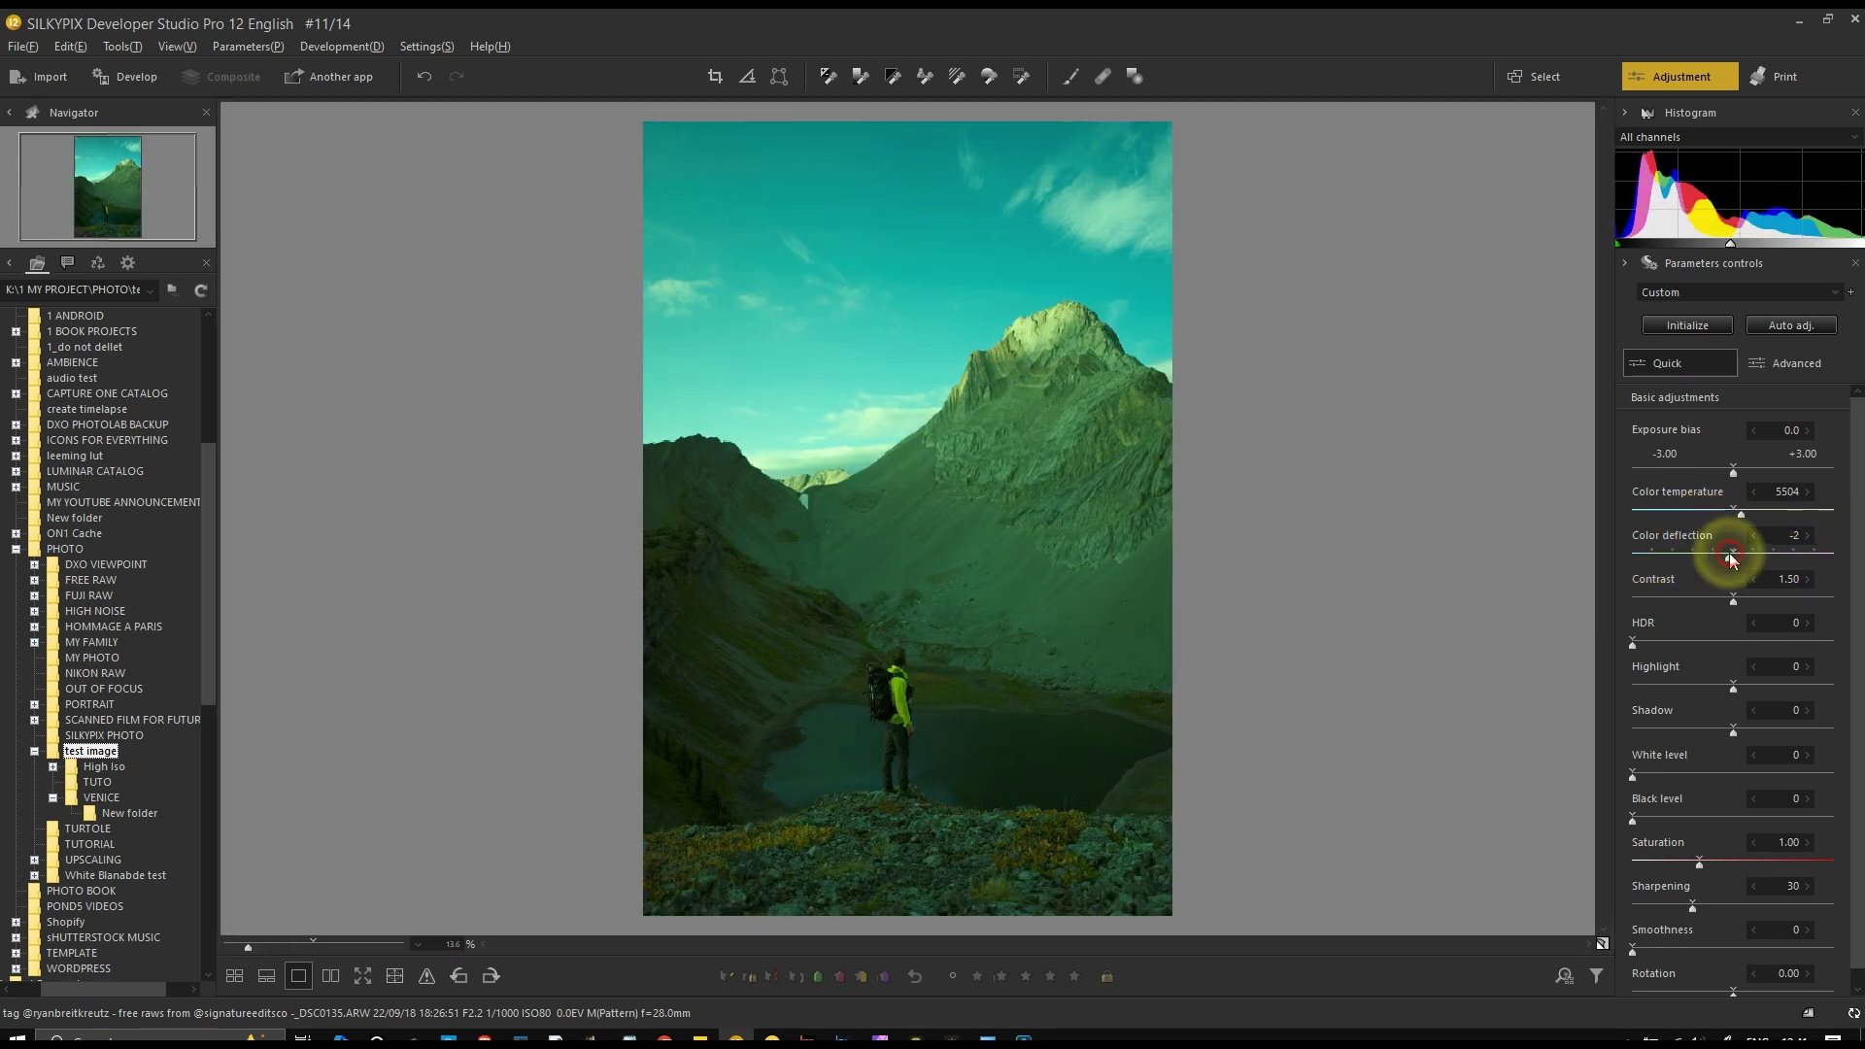
click(1735, 558)
click(1824, 558)
click(1634, 559)
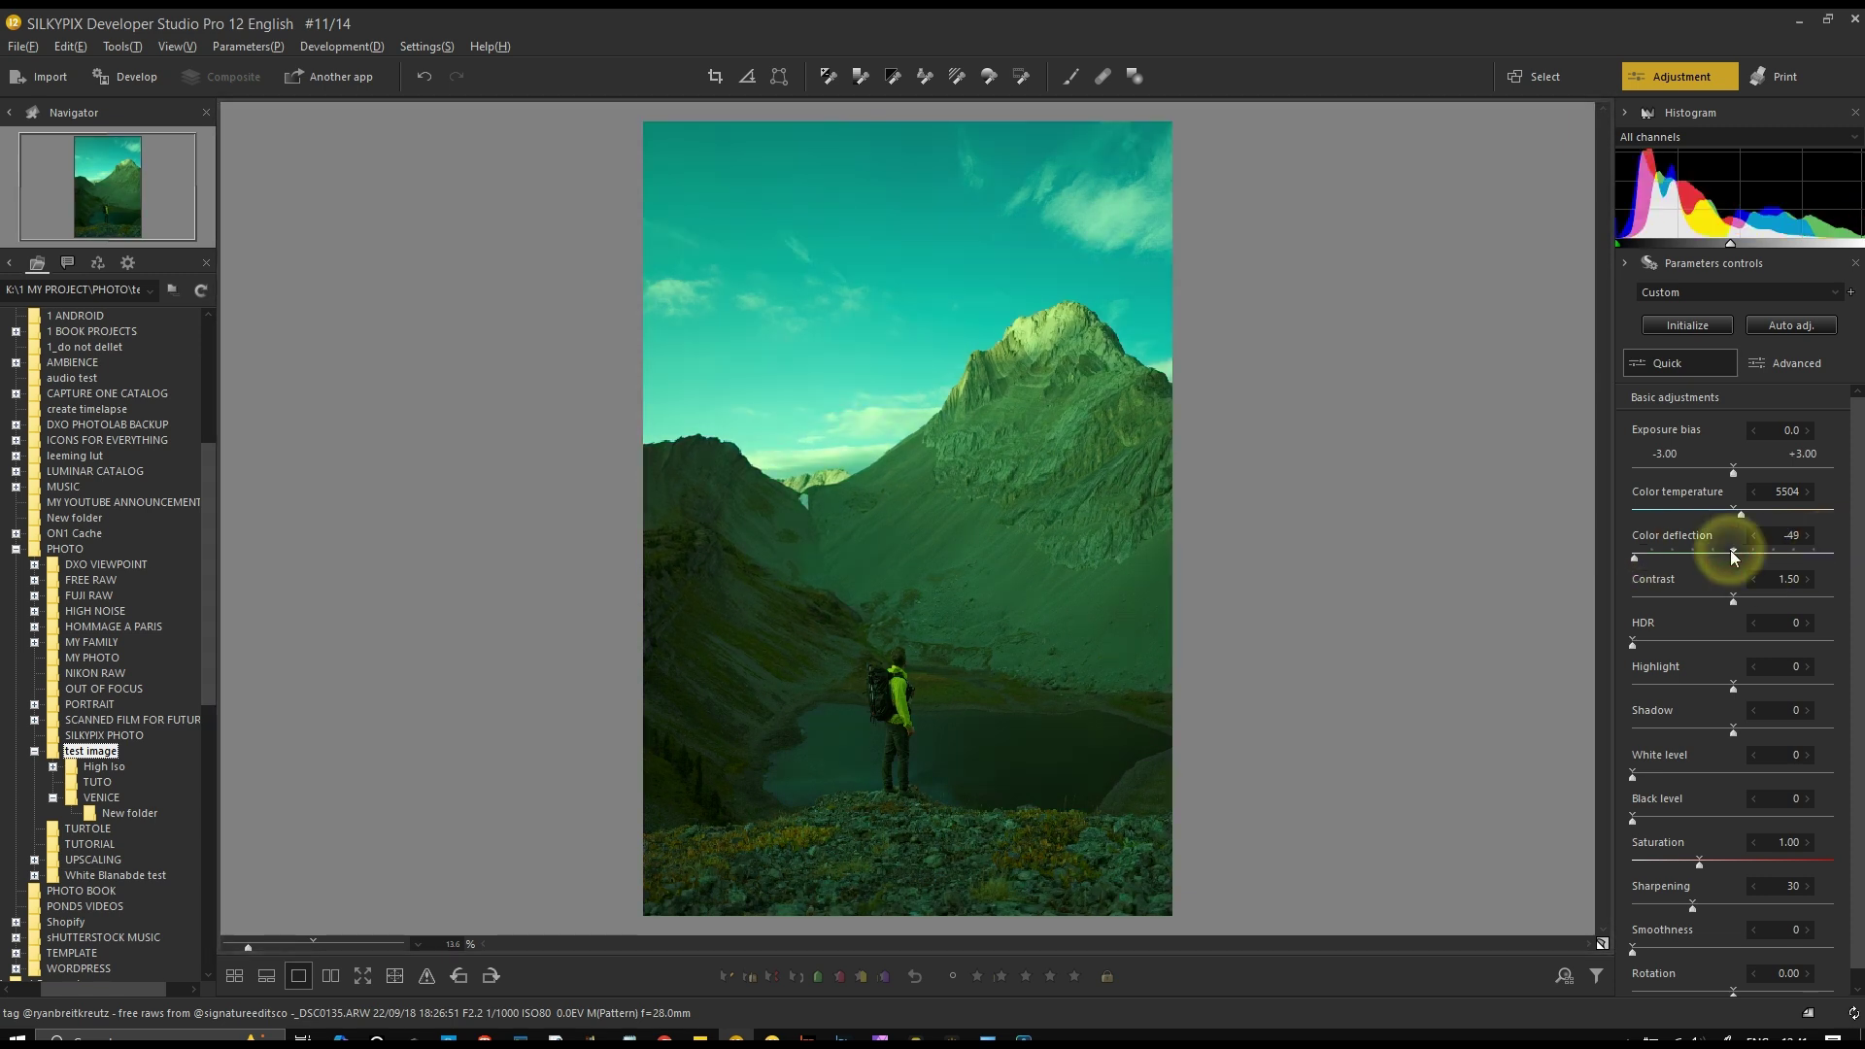
click(1734, 556)
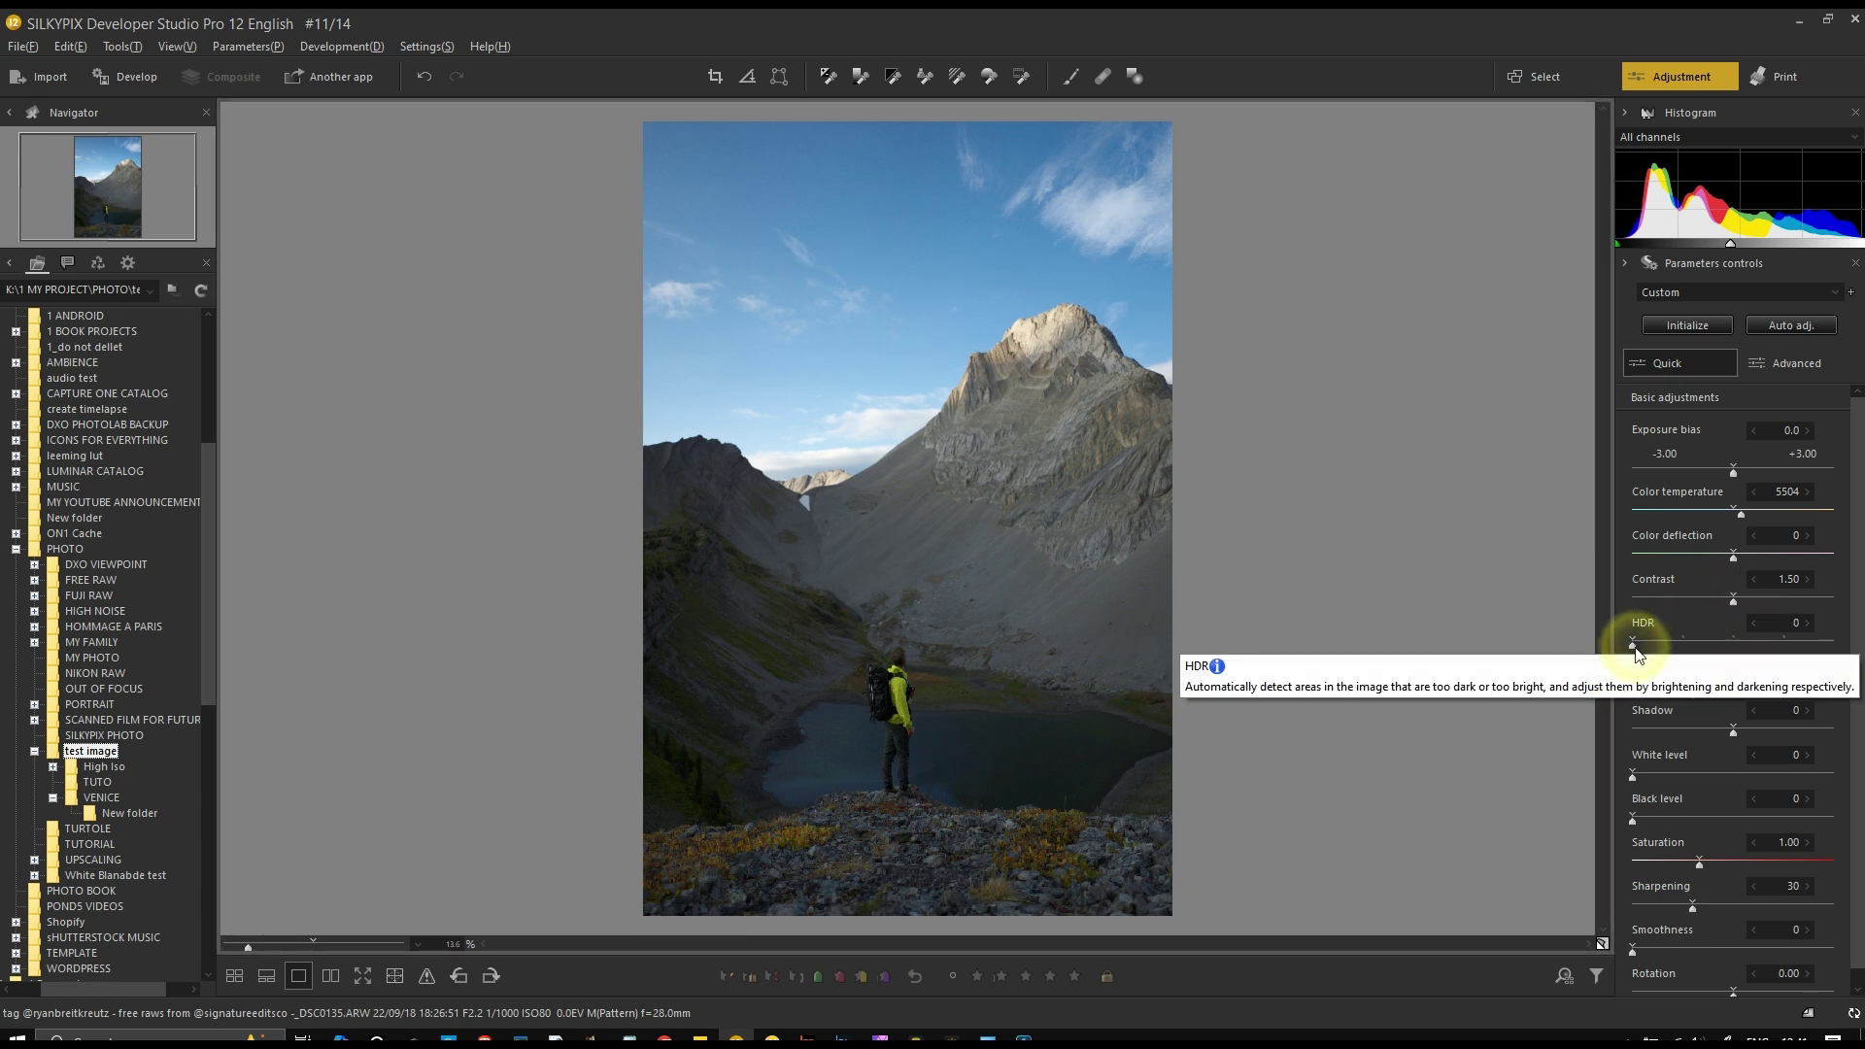
Open the color checker photo from the TUTORIAL folder
click(87, 829)
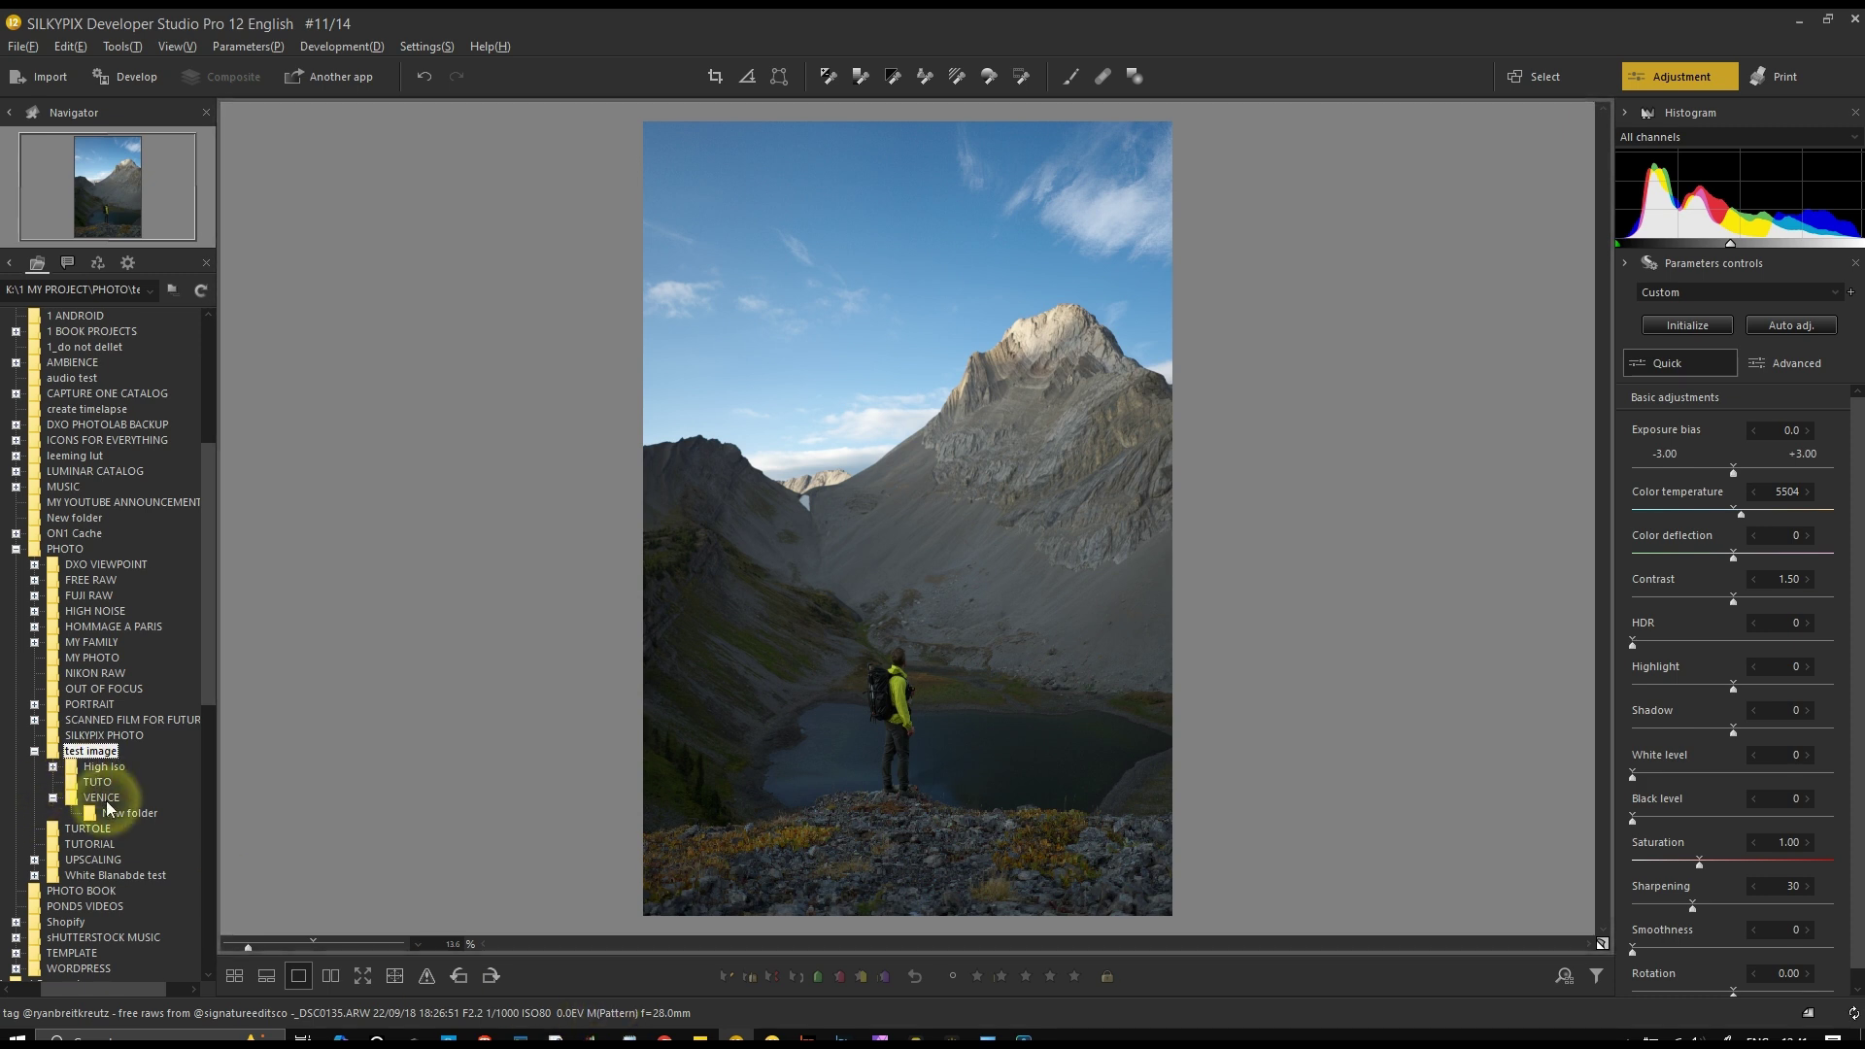
key(Down)
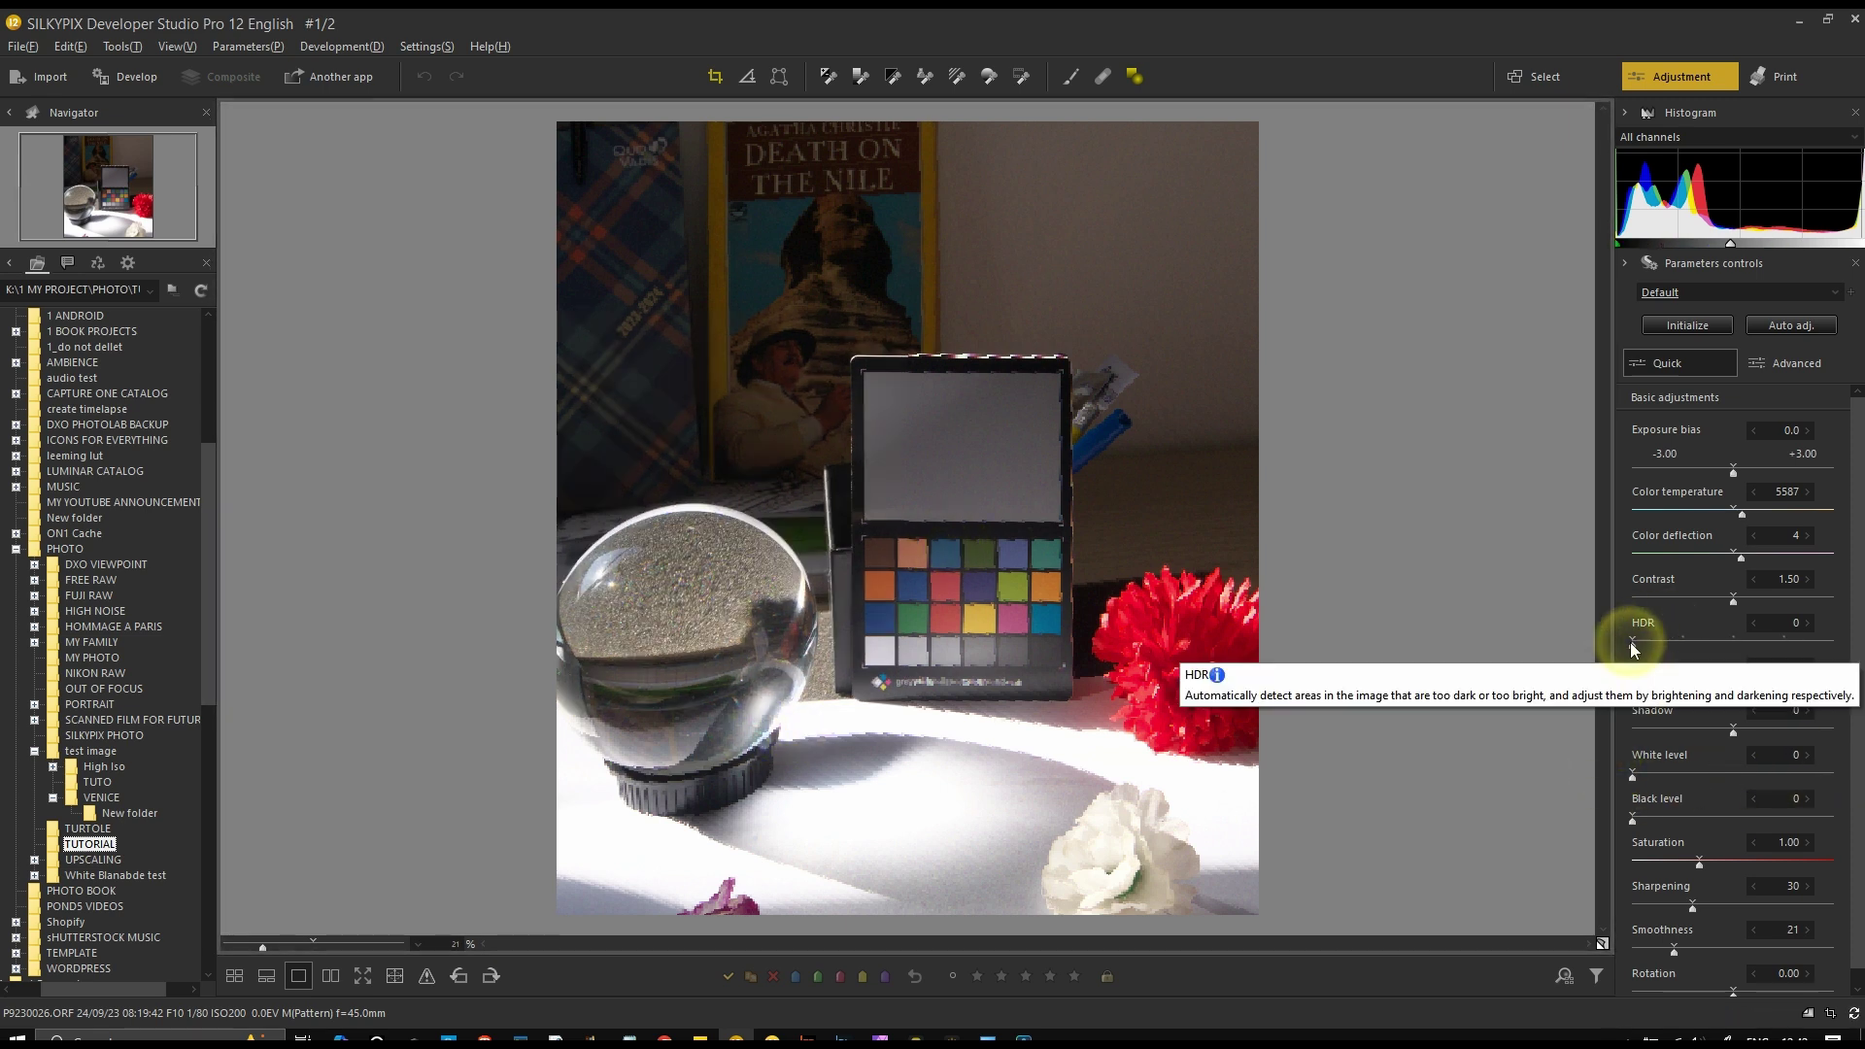
Try HDR at 47 on the color checker photo, reset it to 0, and test the White level adjustment
drag(1631, 643, 1731, 657)
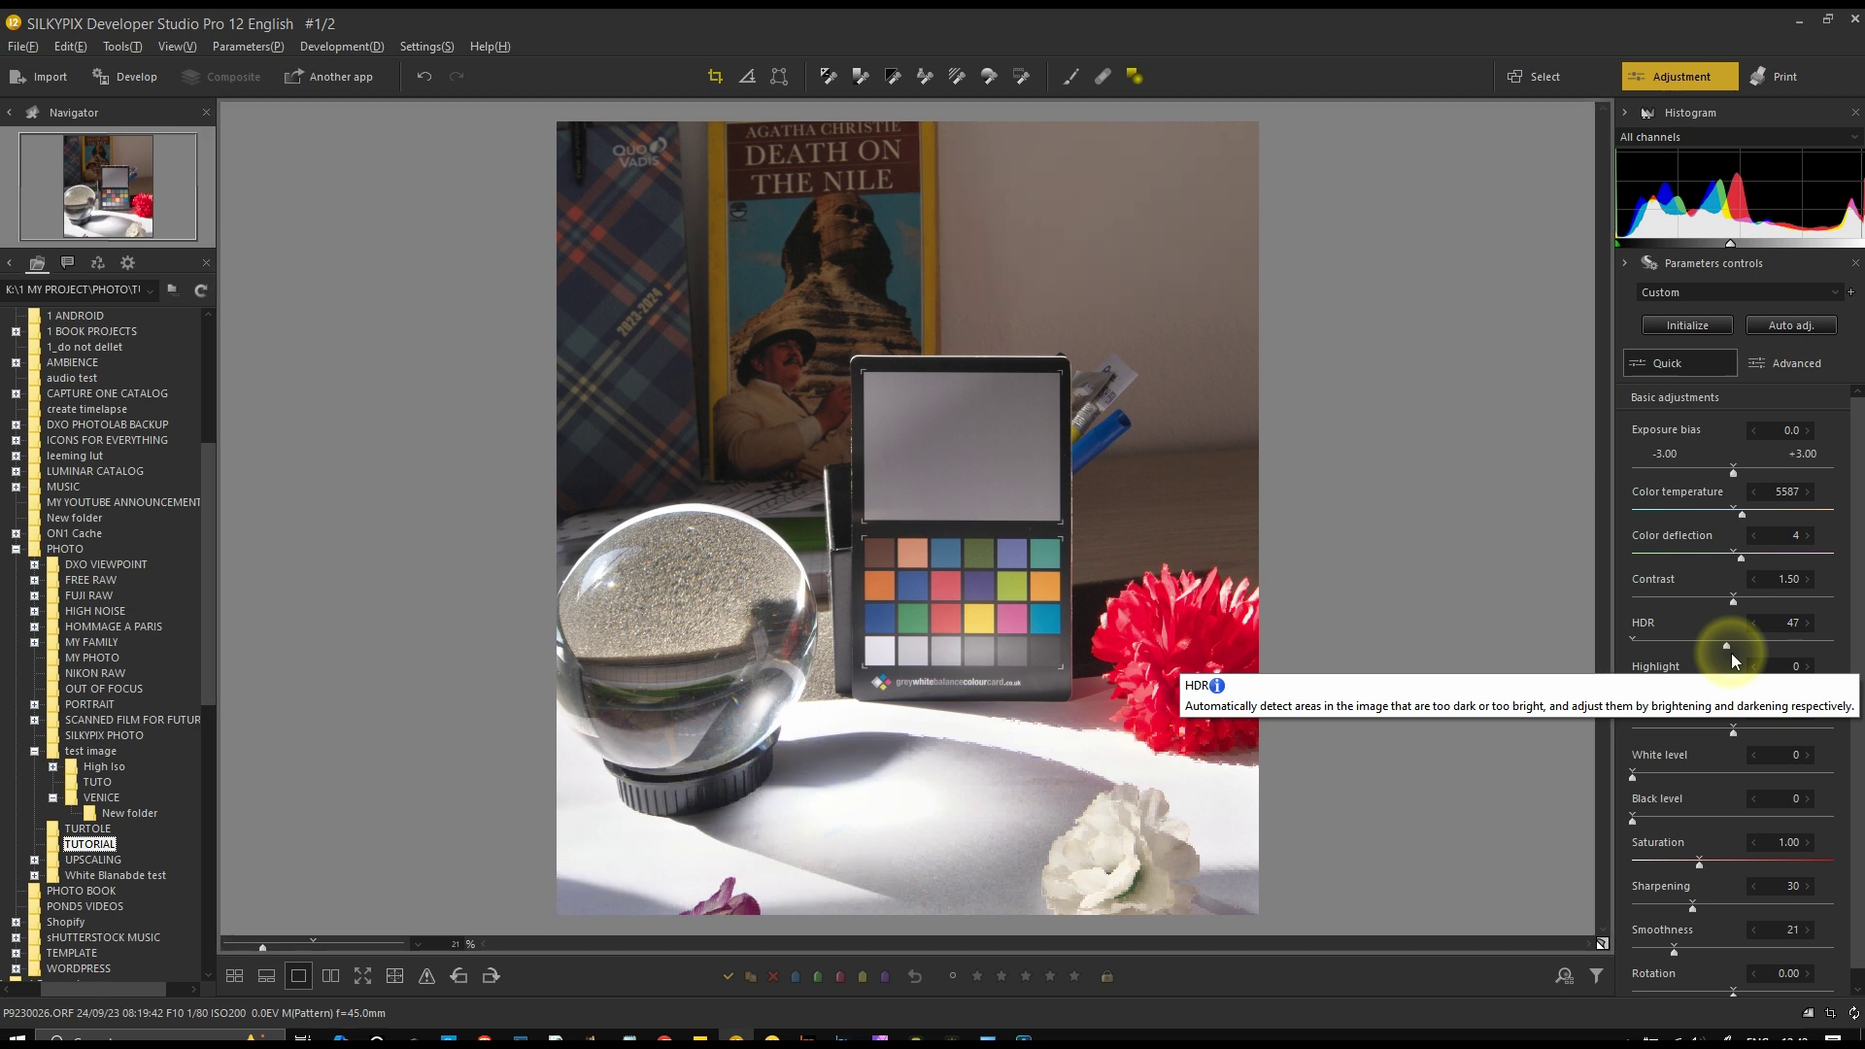
double_click(1730, 653)
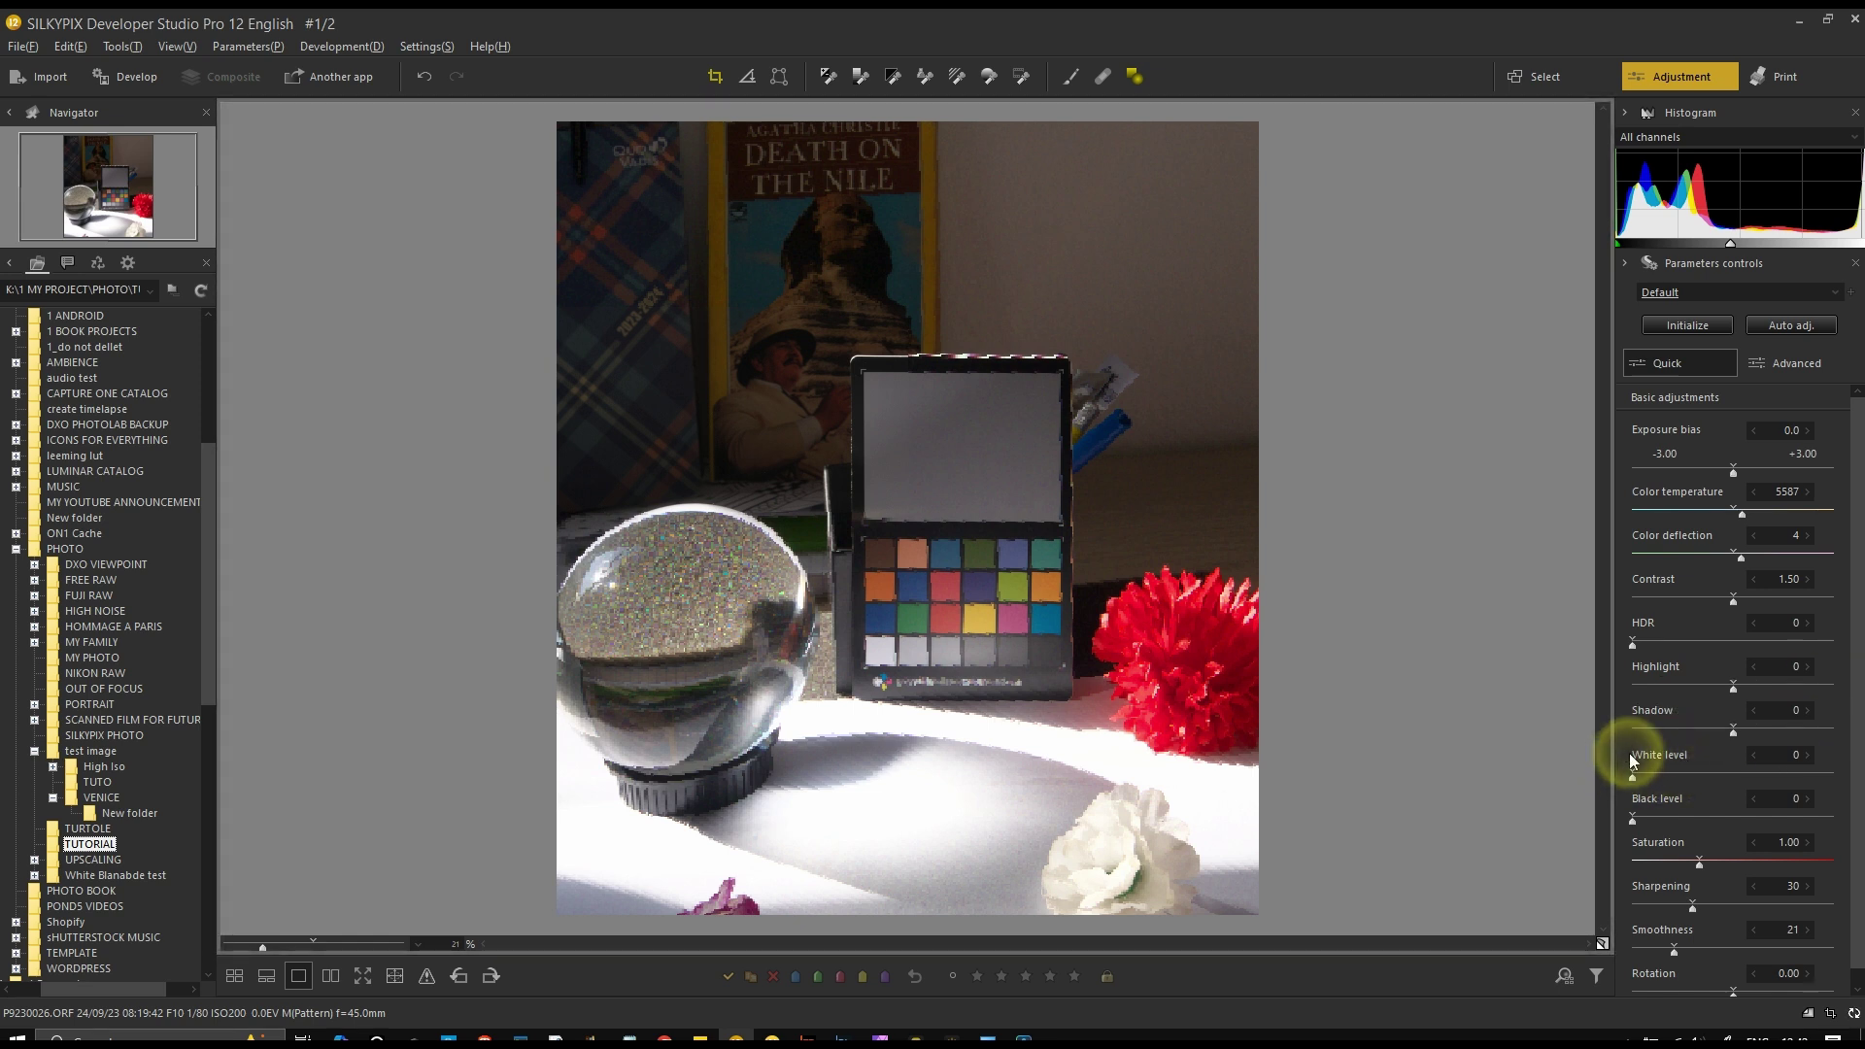
mouse_move(1633, 774)
mouse_down()
mouse_move(1681, 774)
mouse_move(1631, 779)
mouse_up()
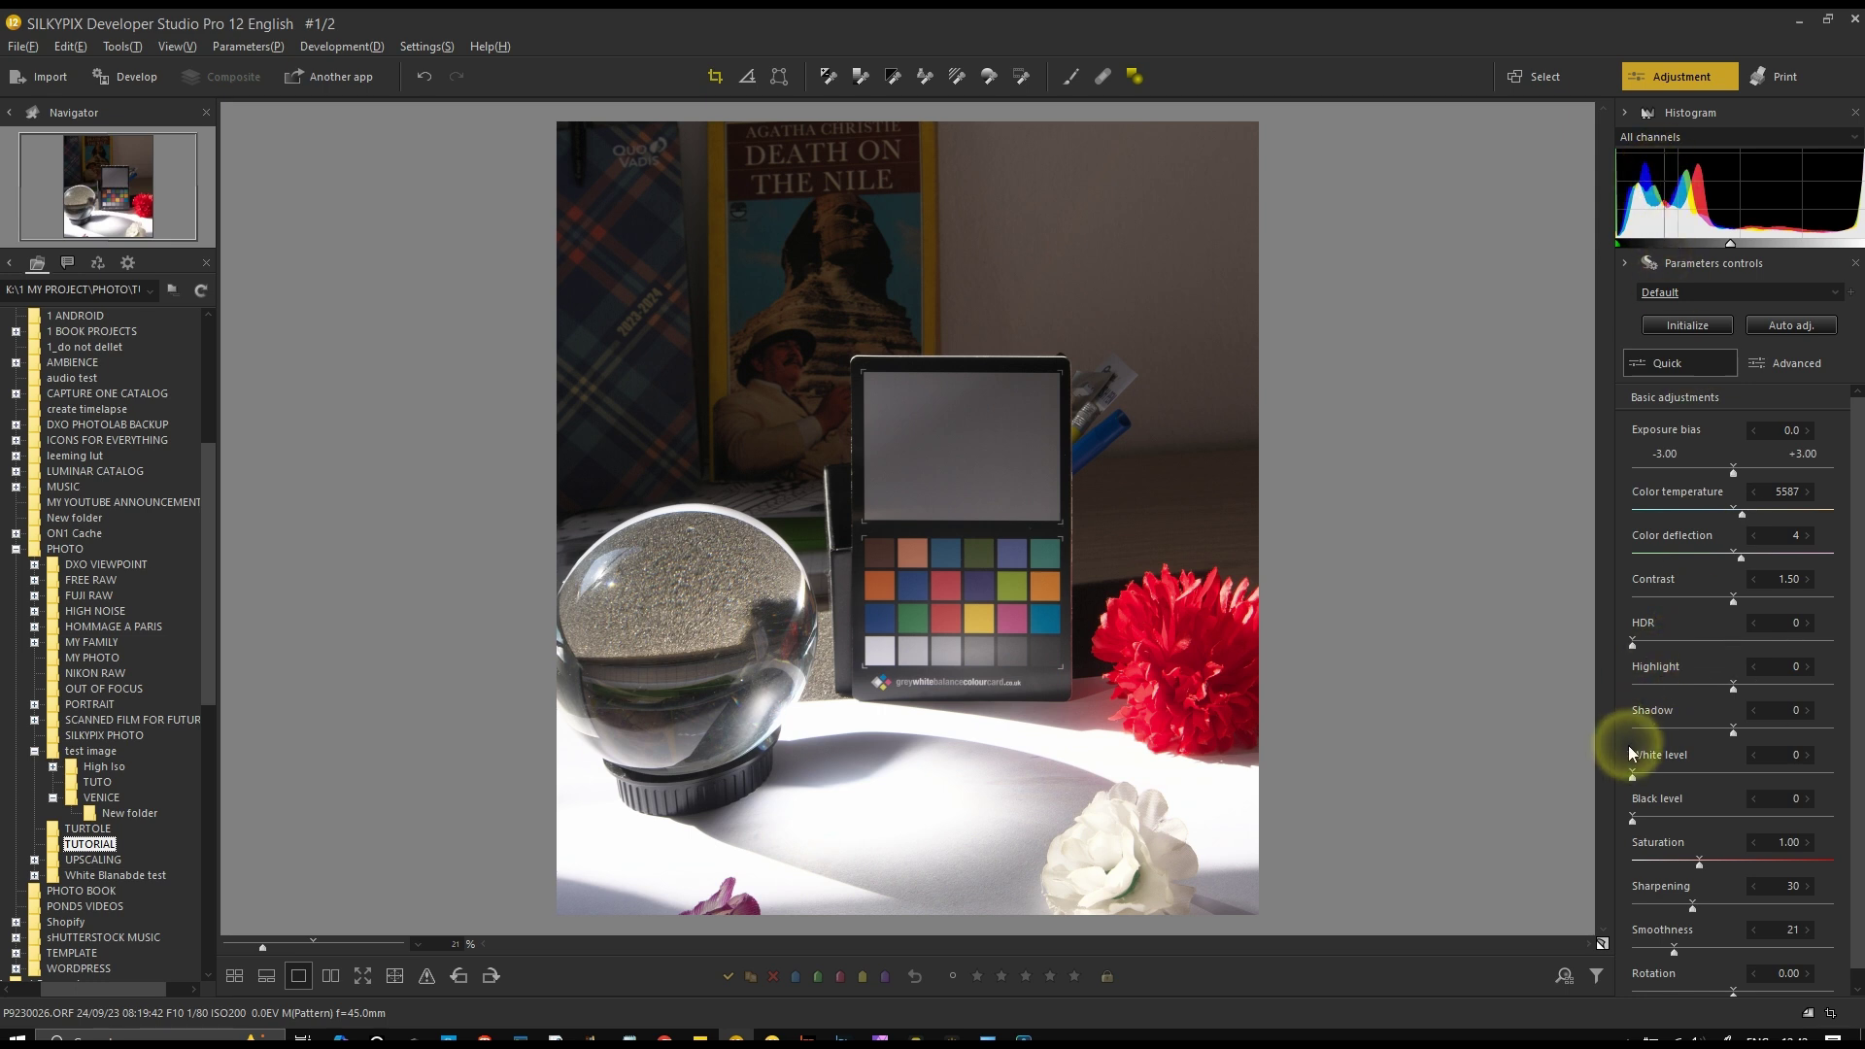
drag(1634, 773, 1631, 815)
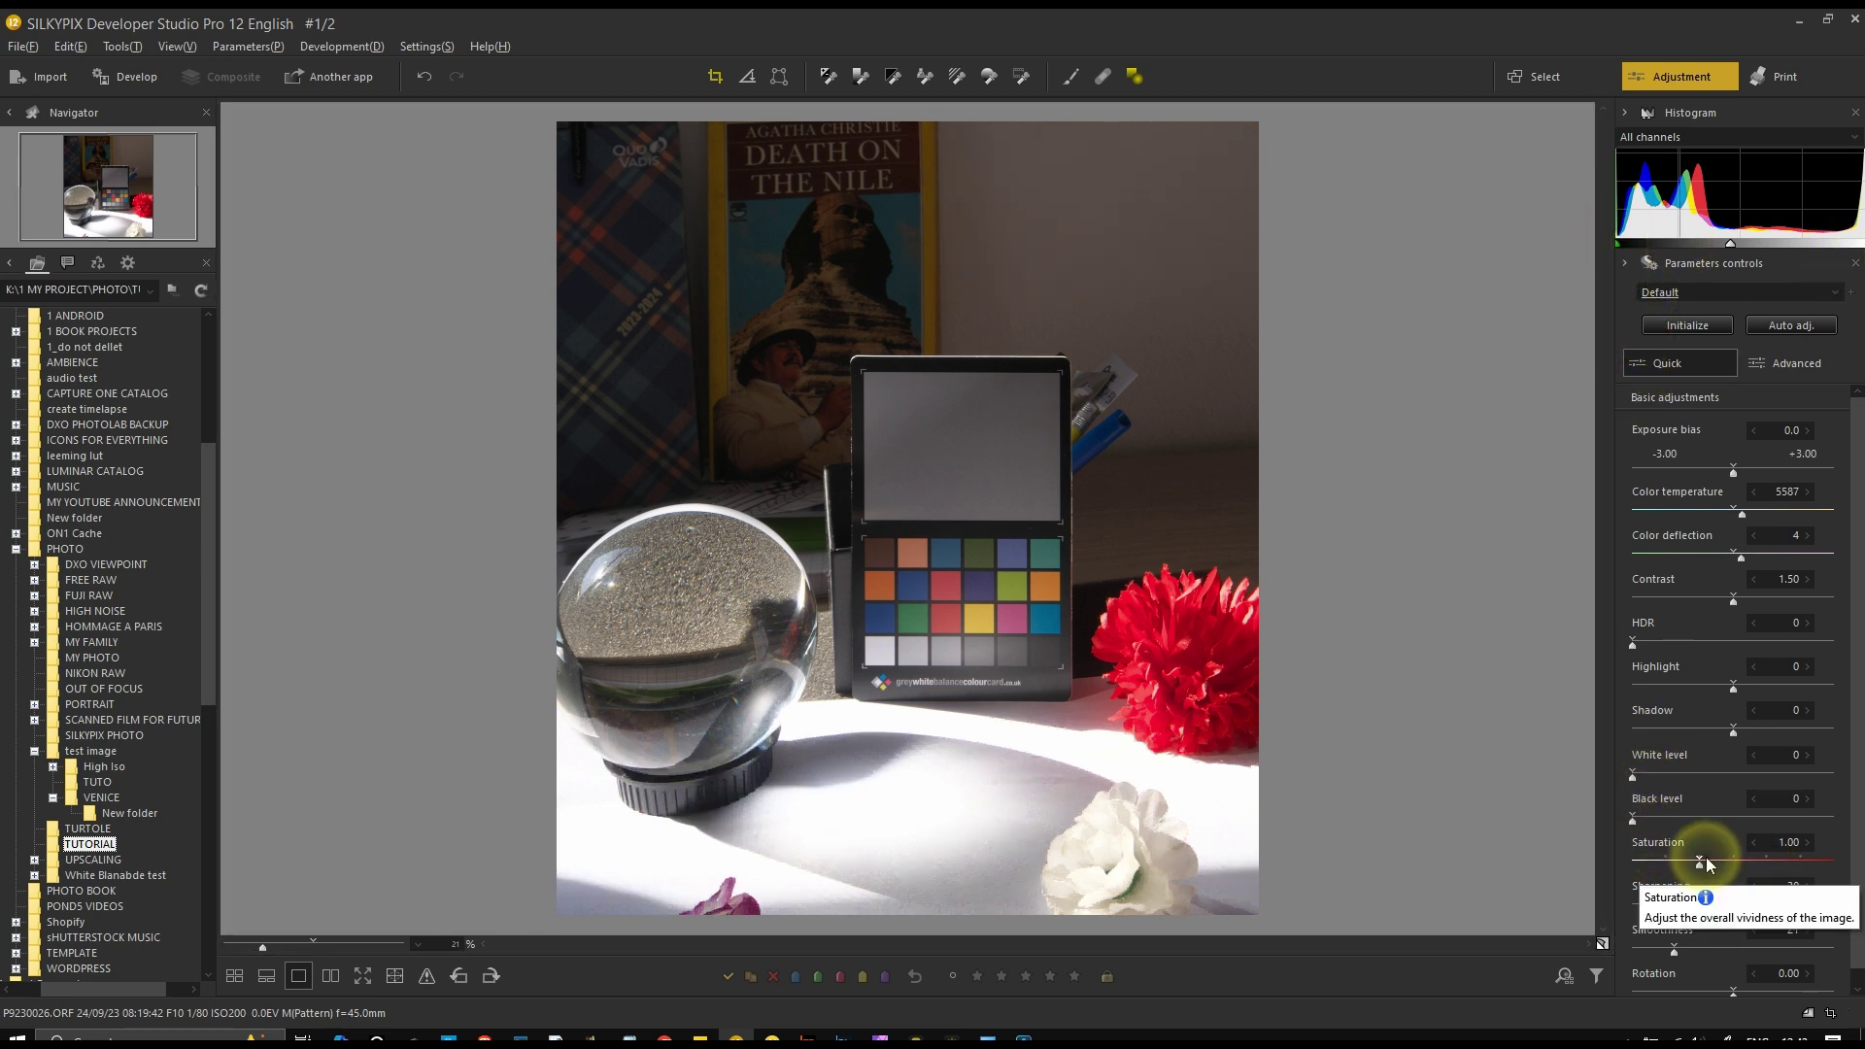
Close the DSHelp.html window in VS Code and return to SILKYPIX
scroll(1799, 815, down, 1)
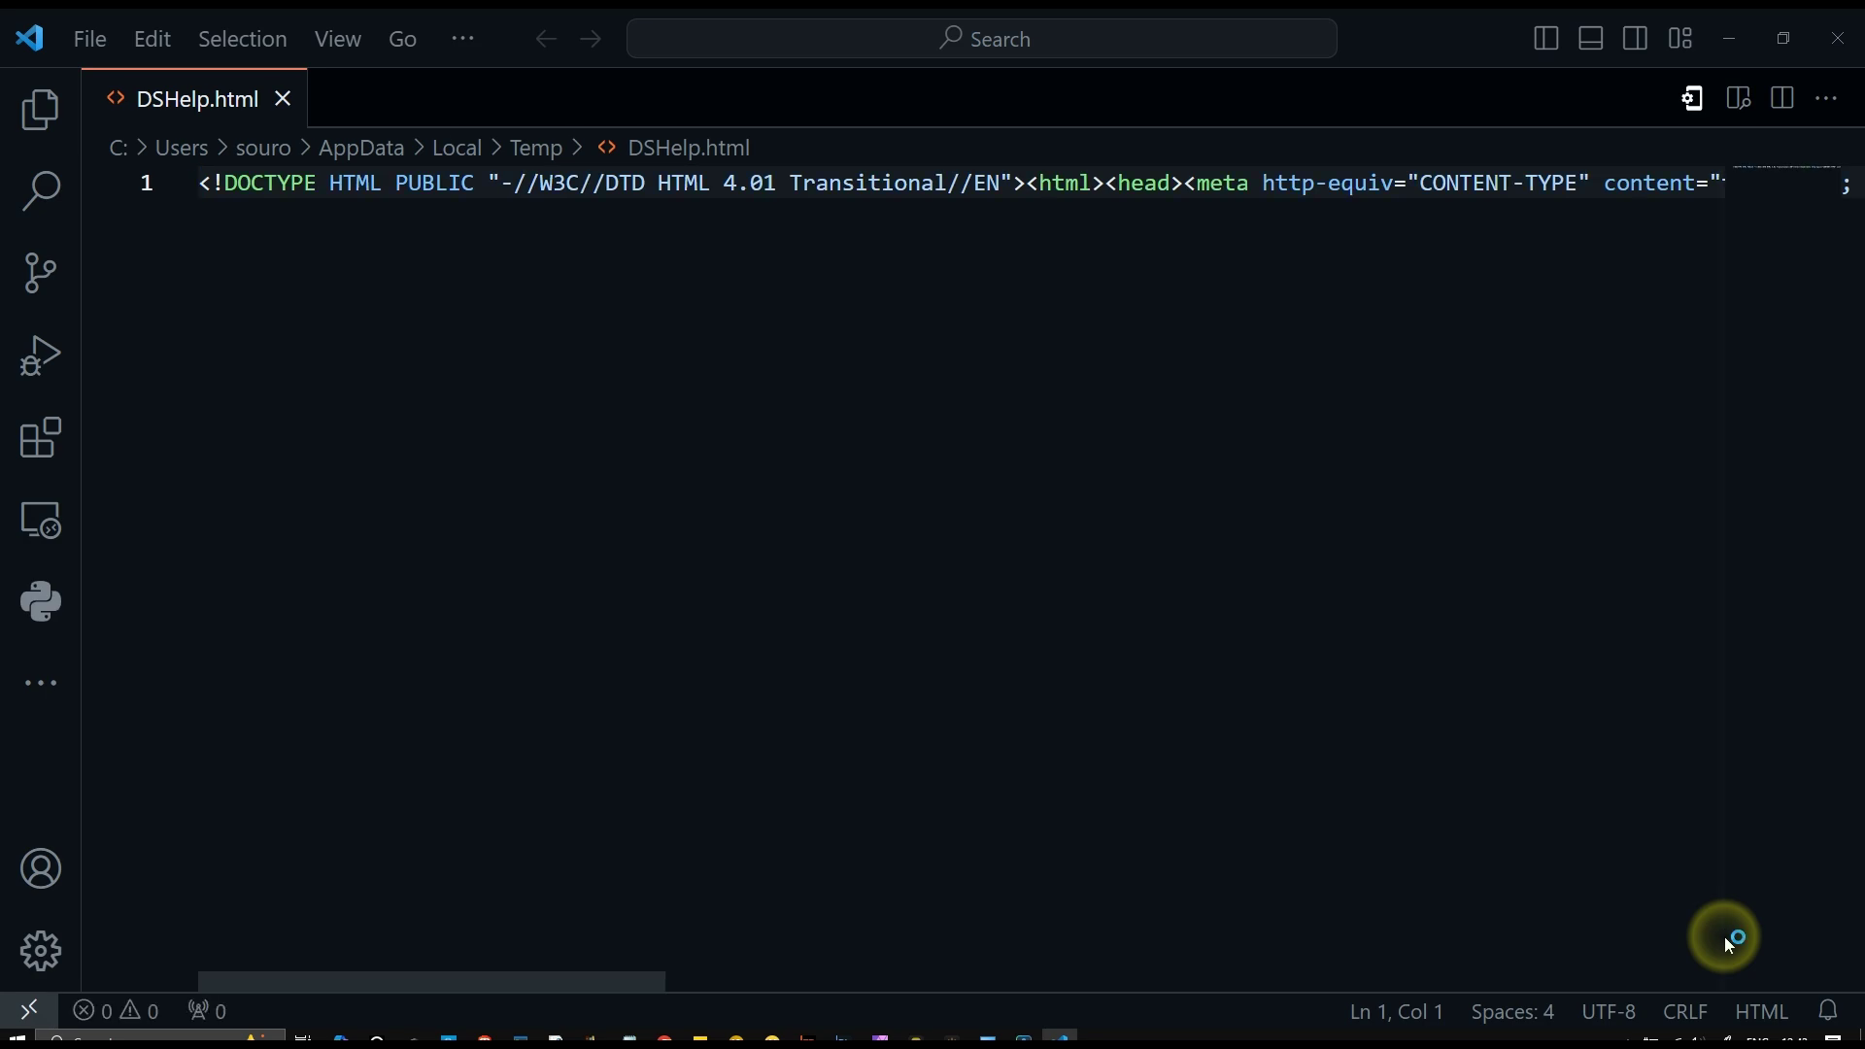
click(1846, 37)
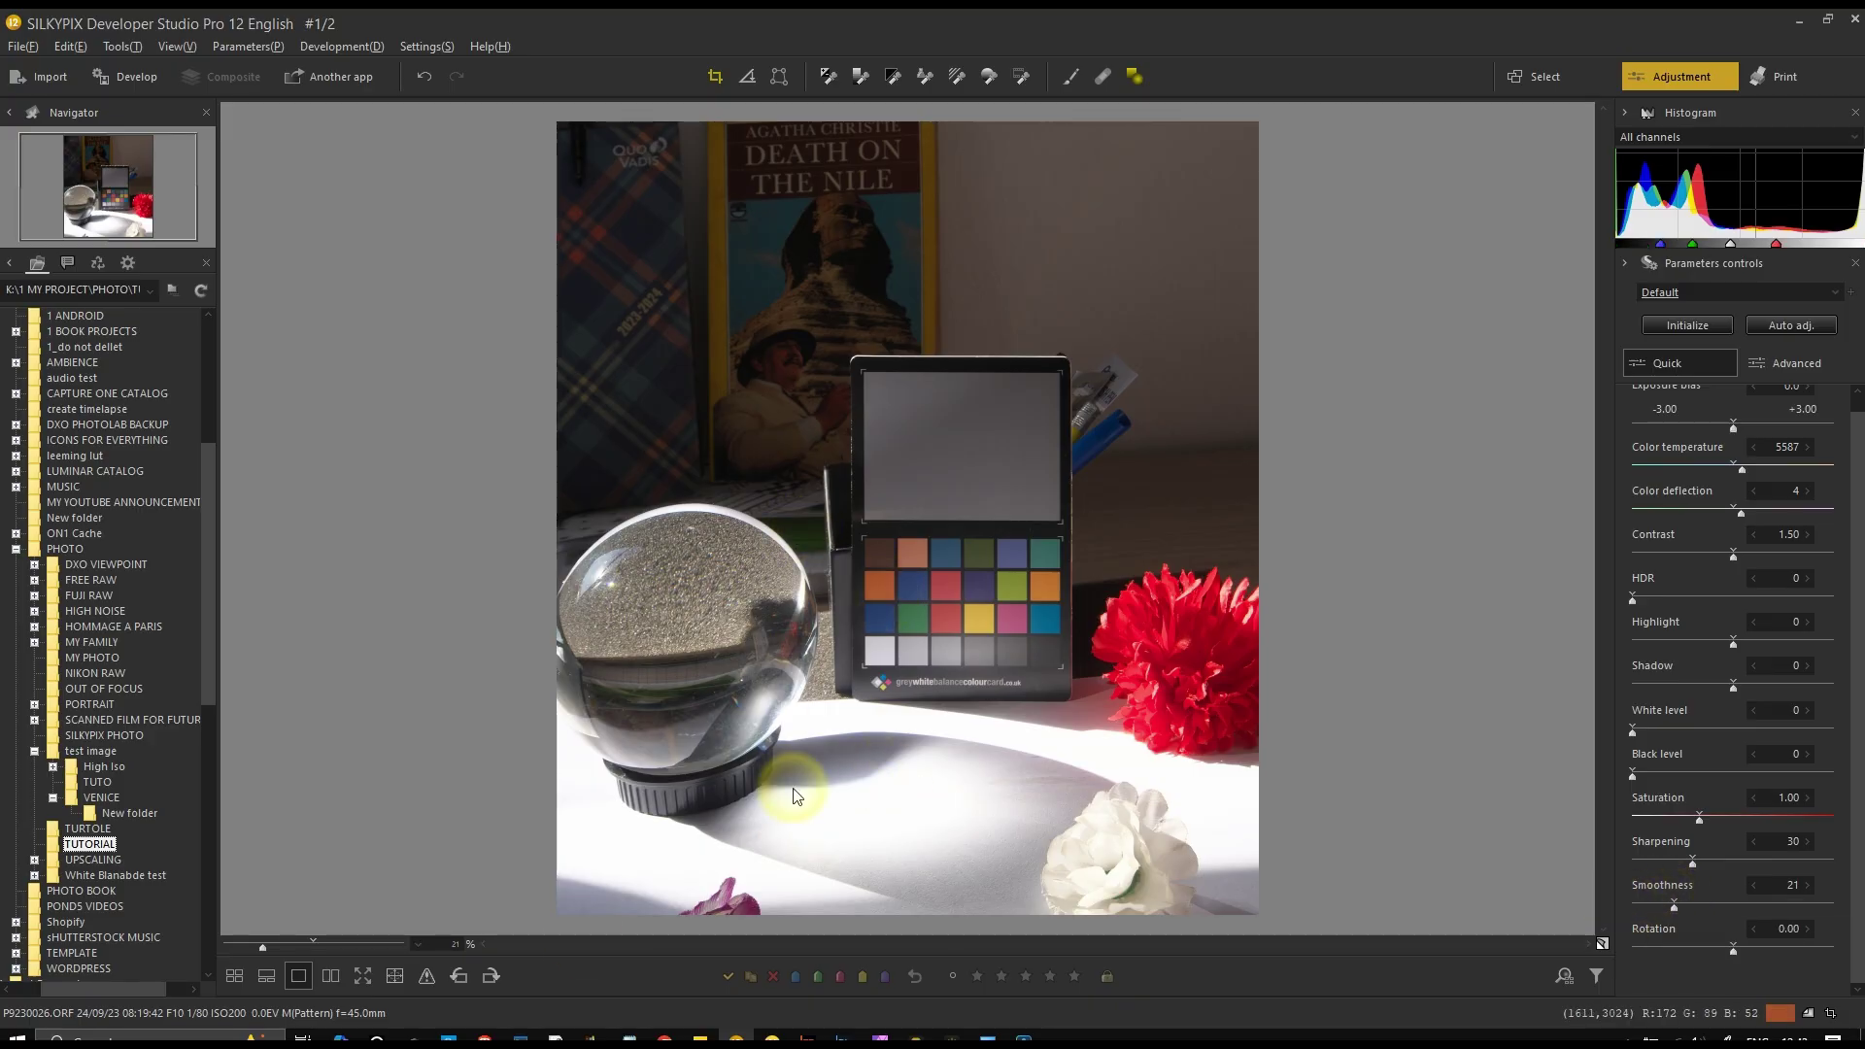
Test Smoothness at 99 and at 0 on the enlarged color patches, and restore it to 21
click(344, 946)
click(1831, 905)
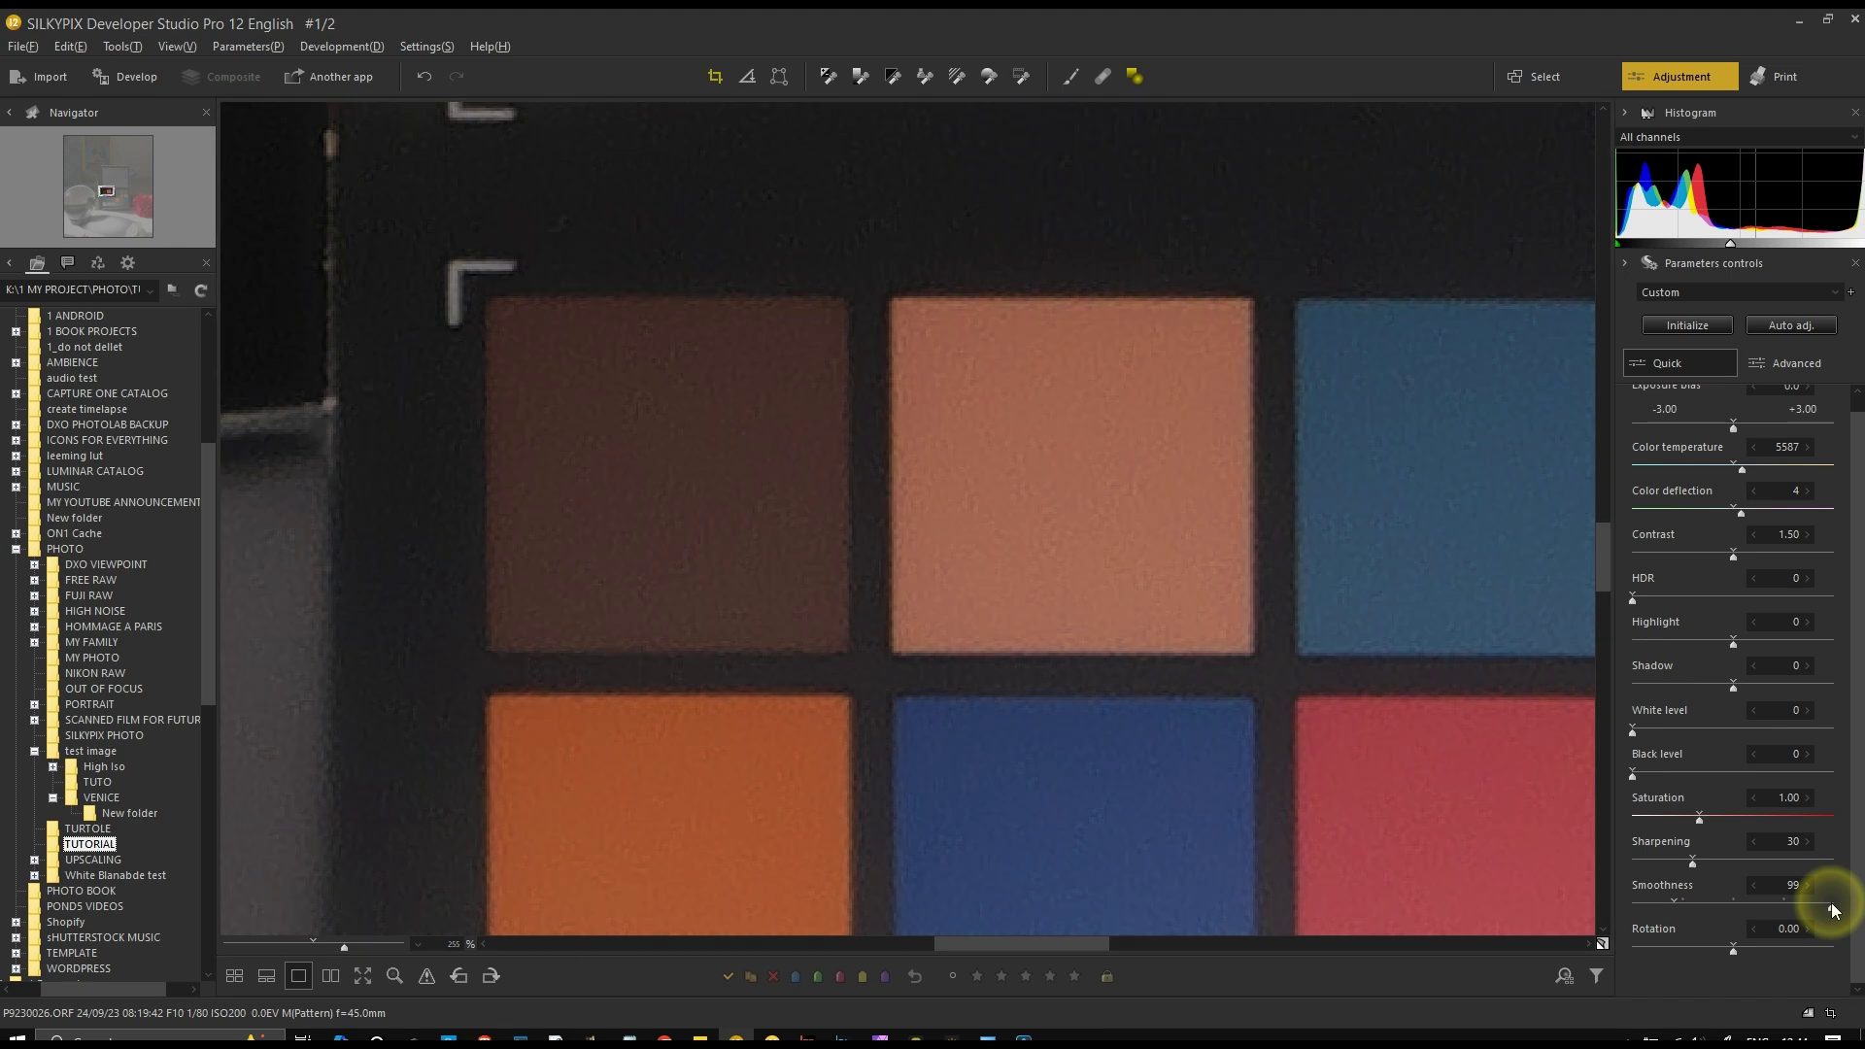
drag(1831, 908, 1623, 904)
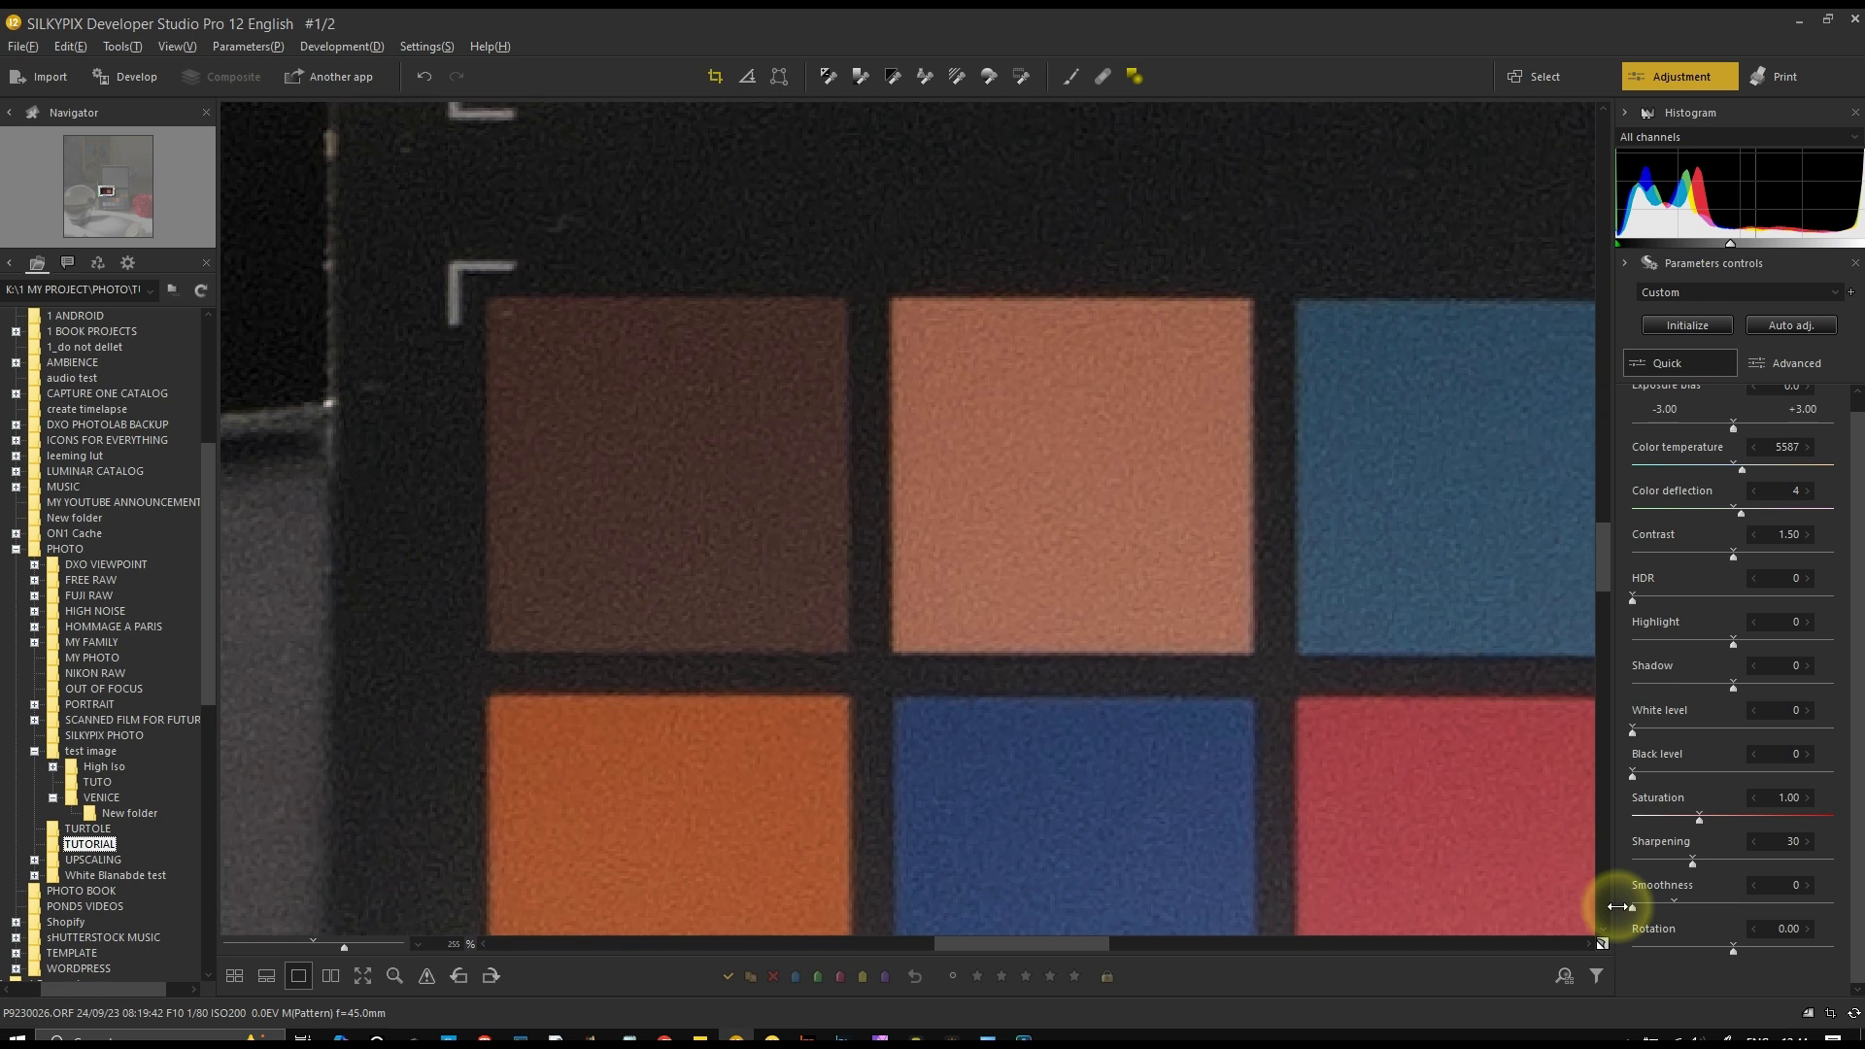
click(1674, 905)
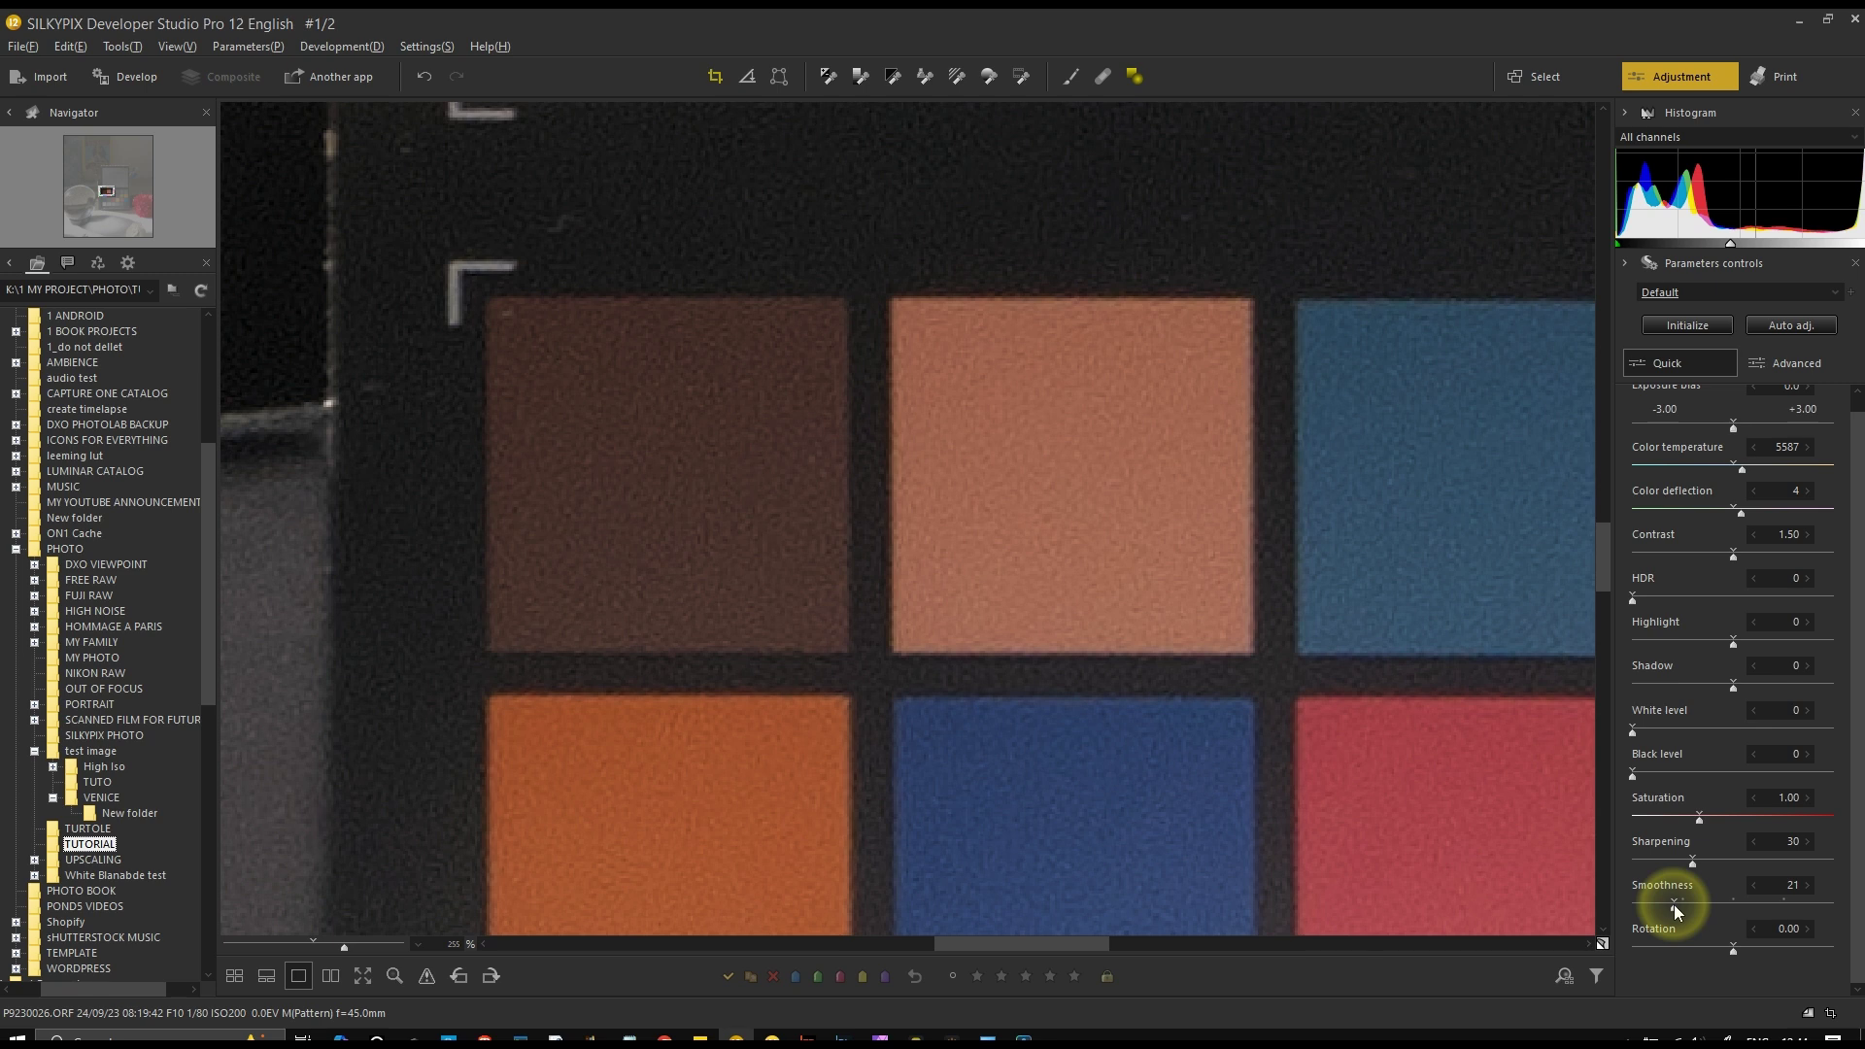
Try rotating the color checker photo and return the rotation to 0.00
click(258, 941)
mouse_move(1732, 947)
mouse_down()
mouse_move(1670, 949)
mouse_move(1733, 946)
mouse_up()
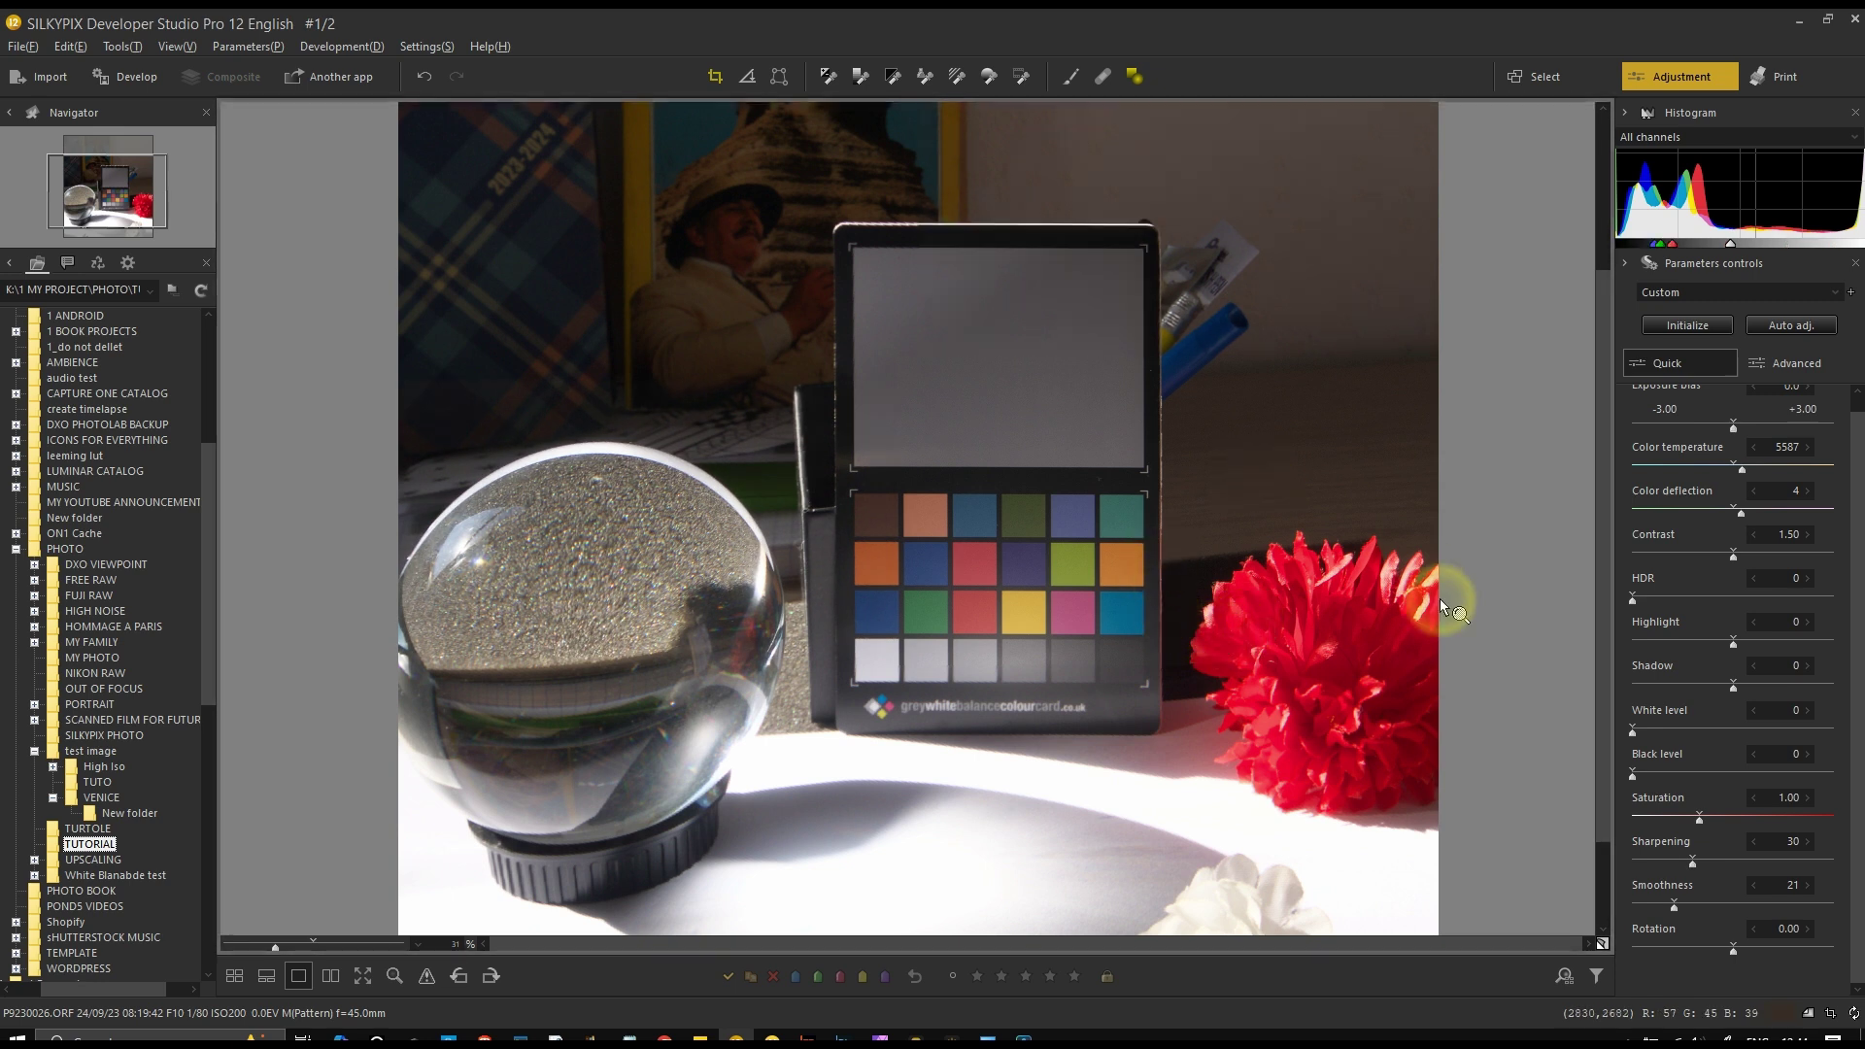
Compare the current photo repeatedly with its default-parameter version
click(1604, 942)
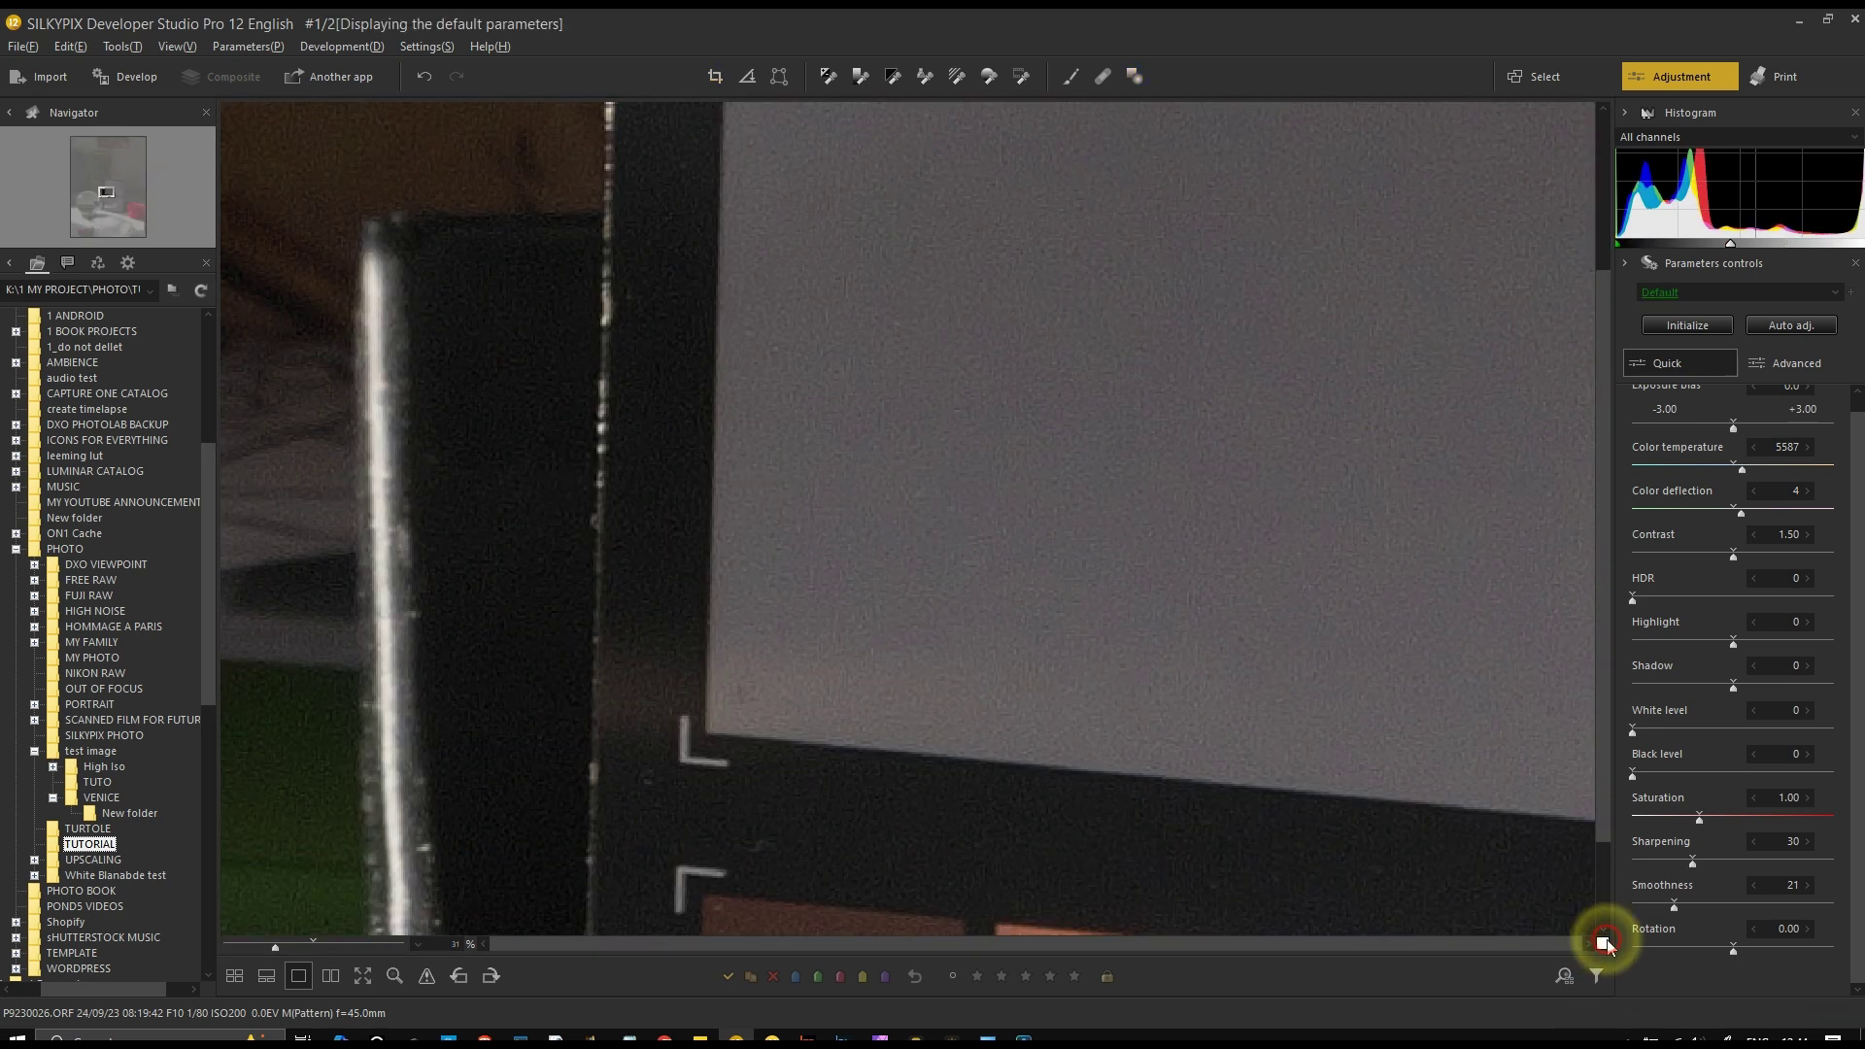
click(1603, 943)
click(1603, 942)
click(1603, 943)
click(1603, 942)
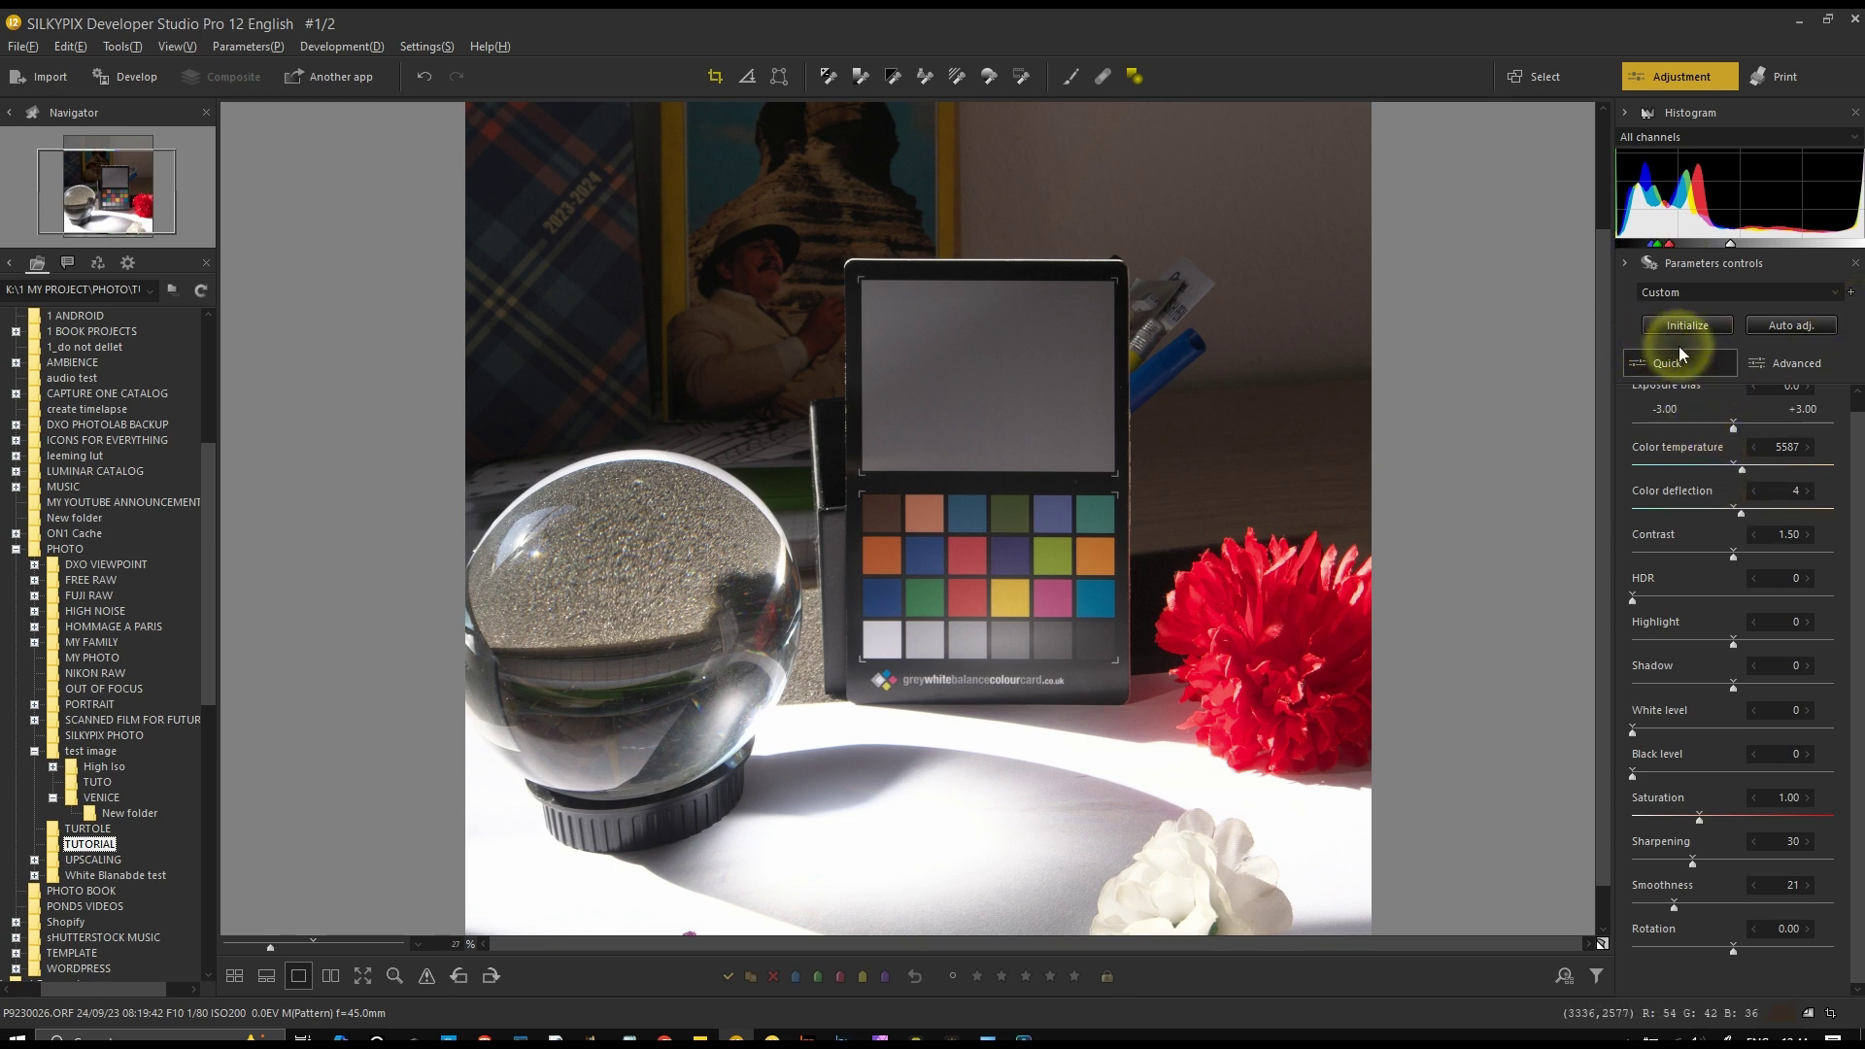
Apply the automatic adjustment to the color checker photo and show the Advanced parameters
click(1783, 325)
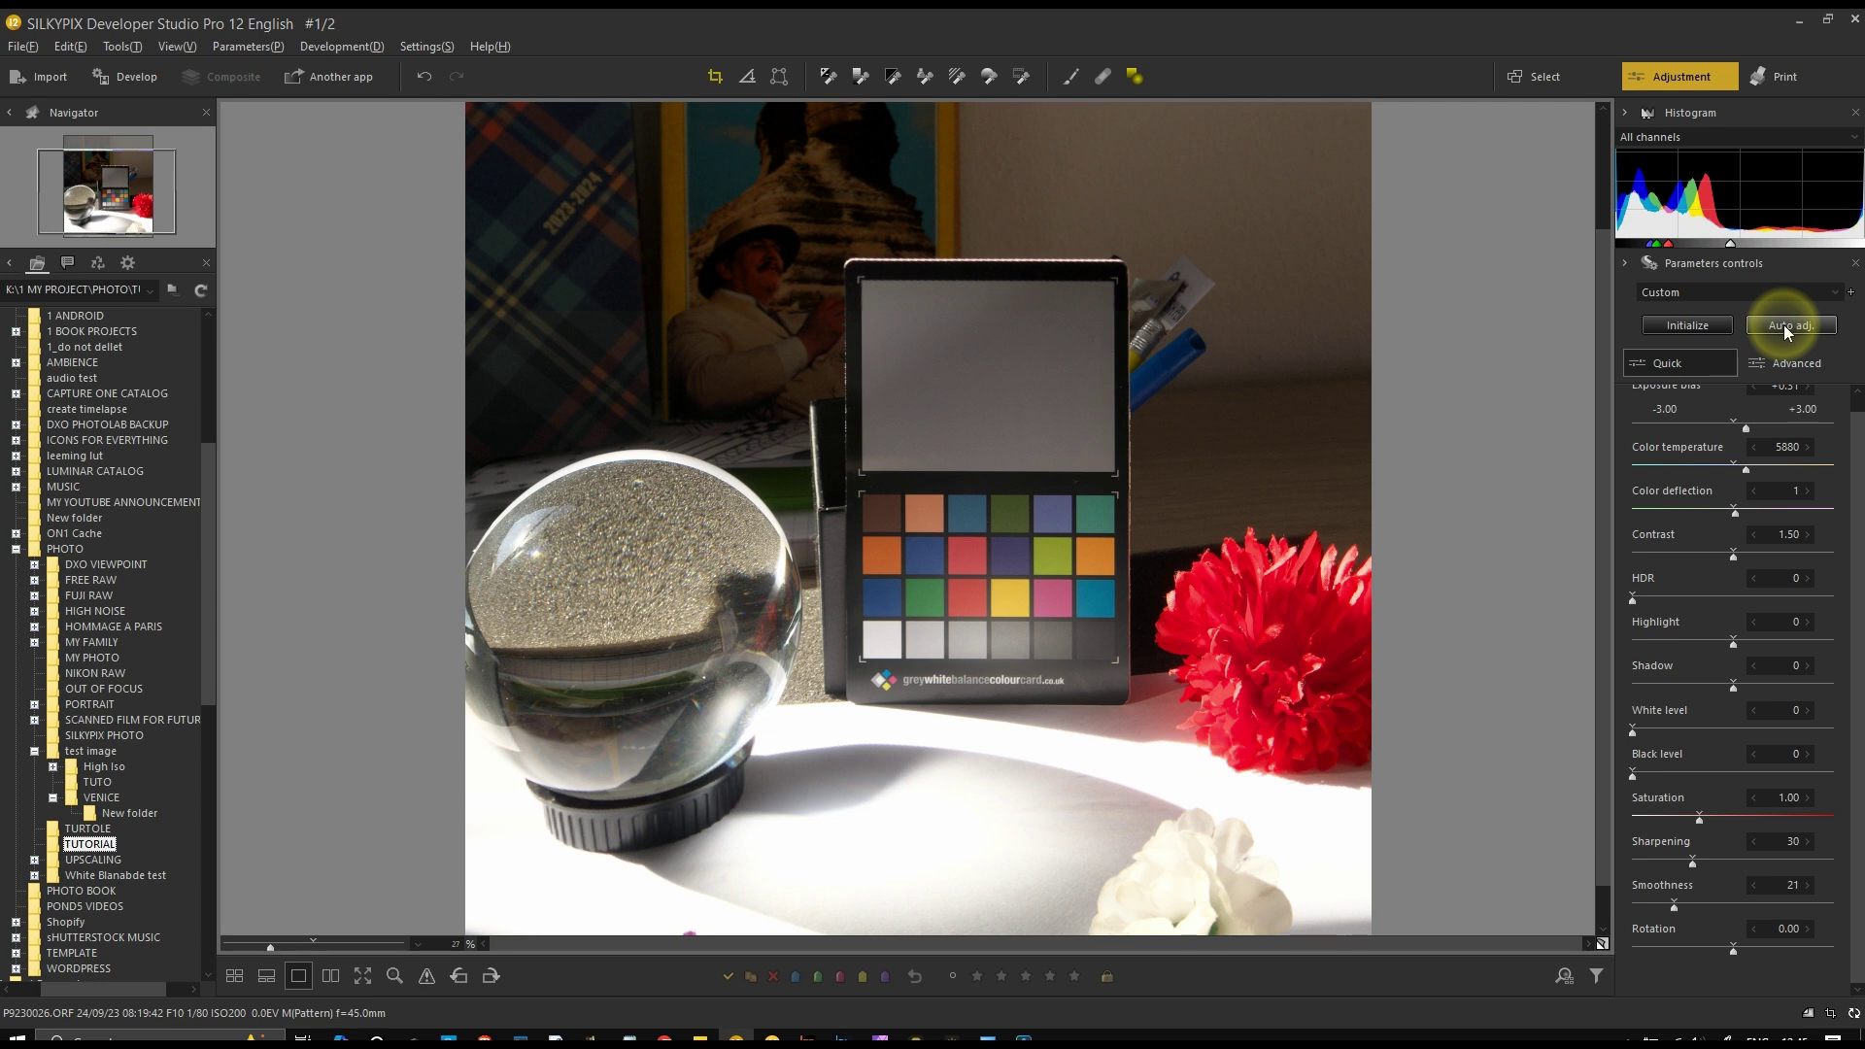
click(1784, 324)
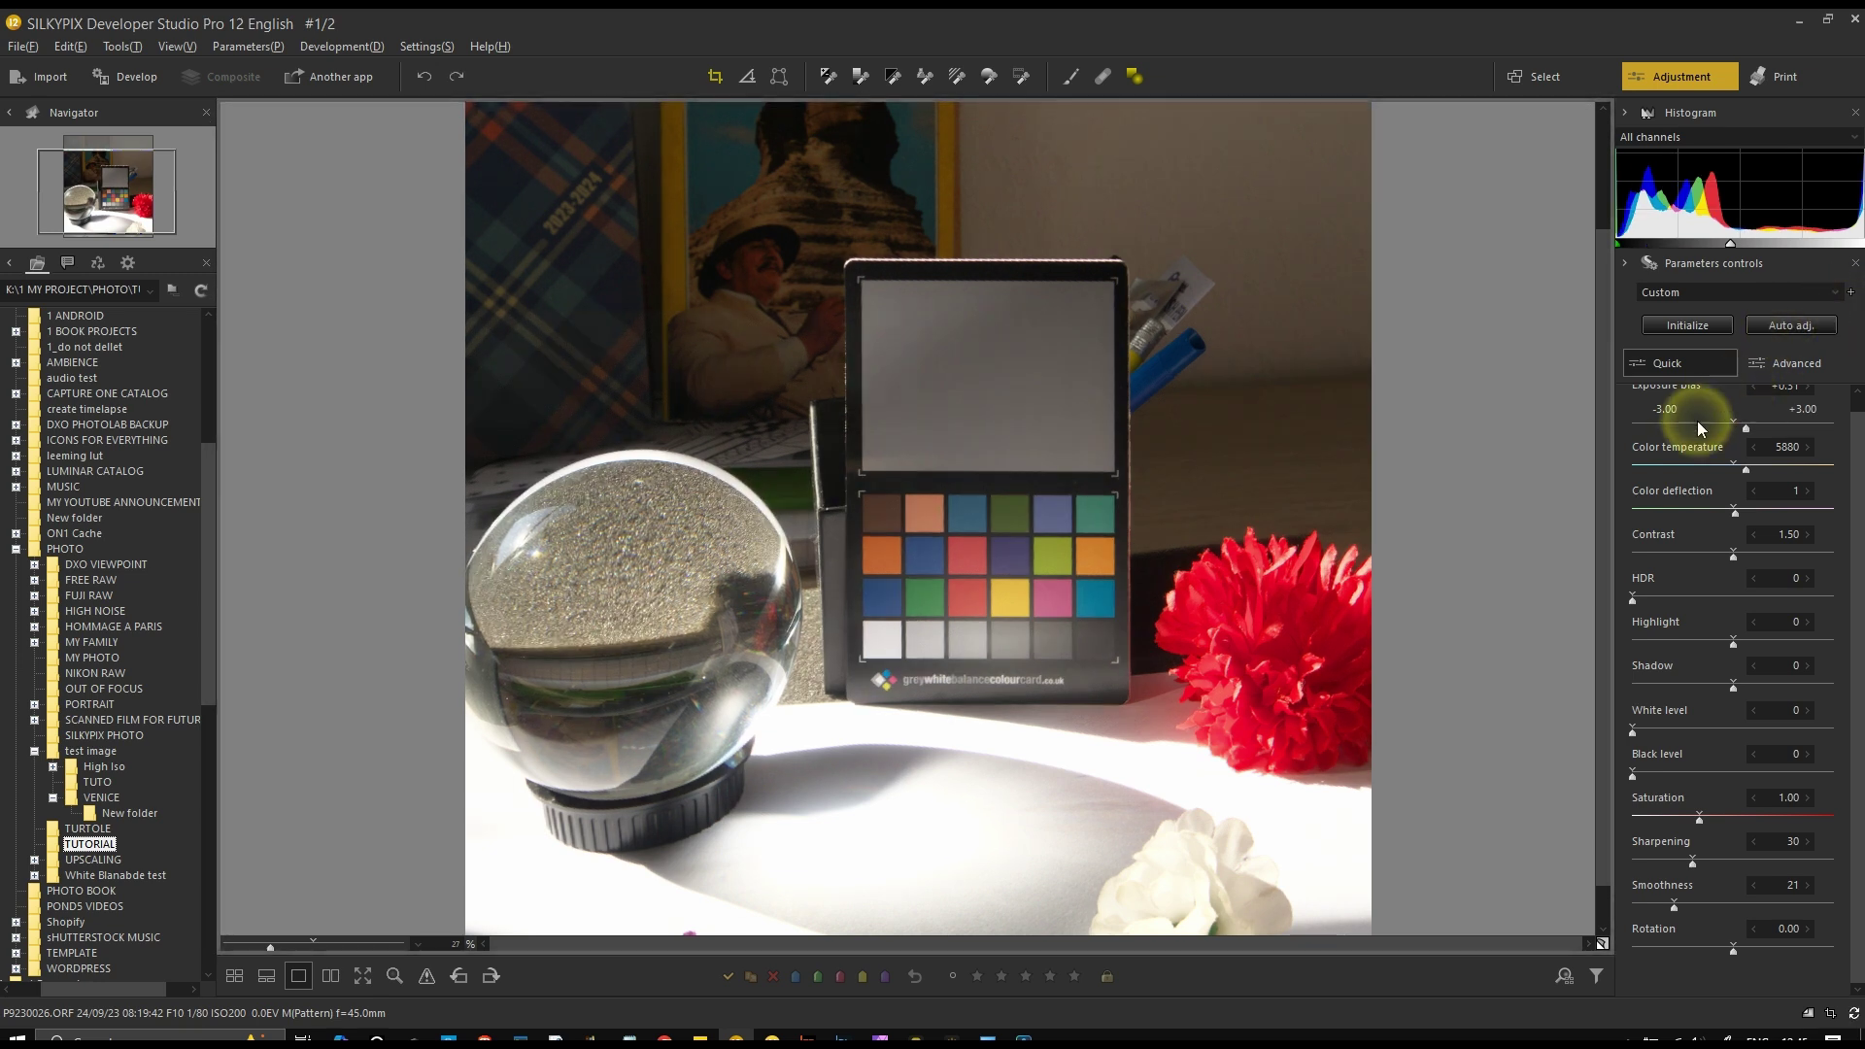
click(1787, 366)
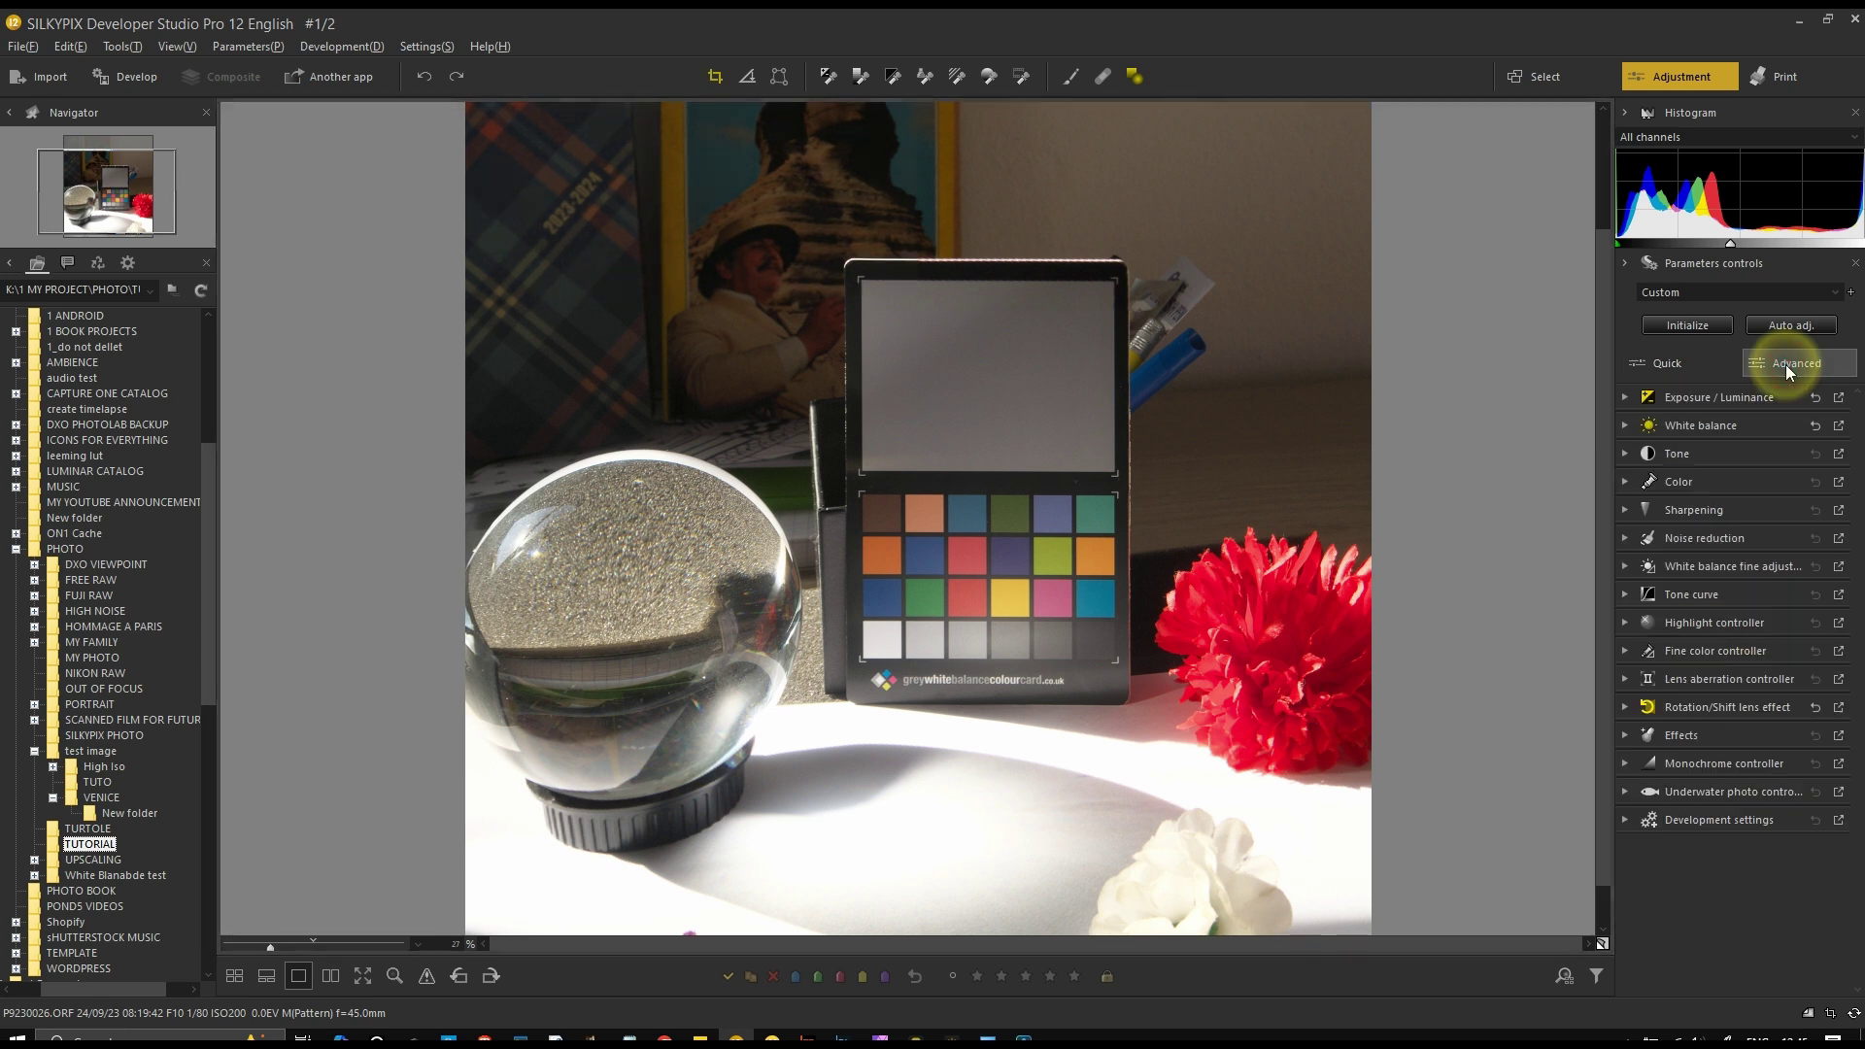
Expand the Exposure / Luminance parameters, detach them into a floating window, dock them back and collapse them
click(1623, 398)
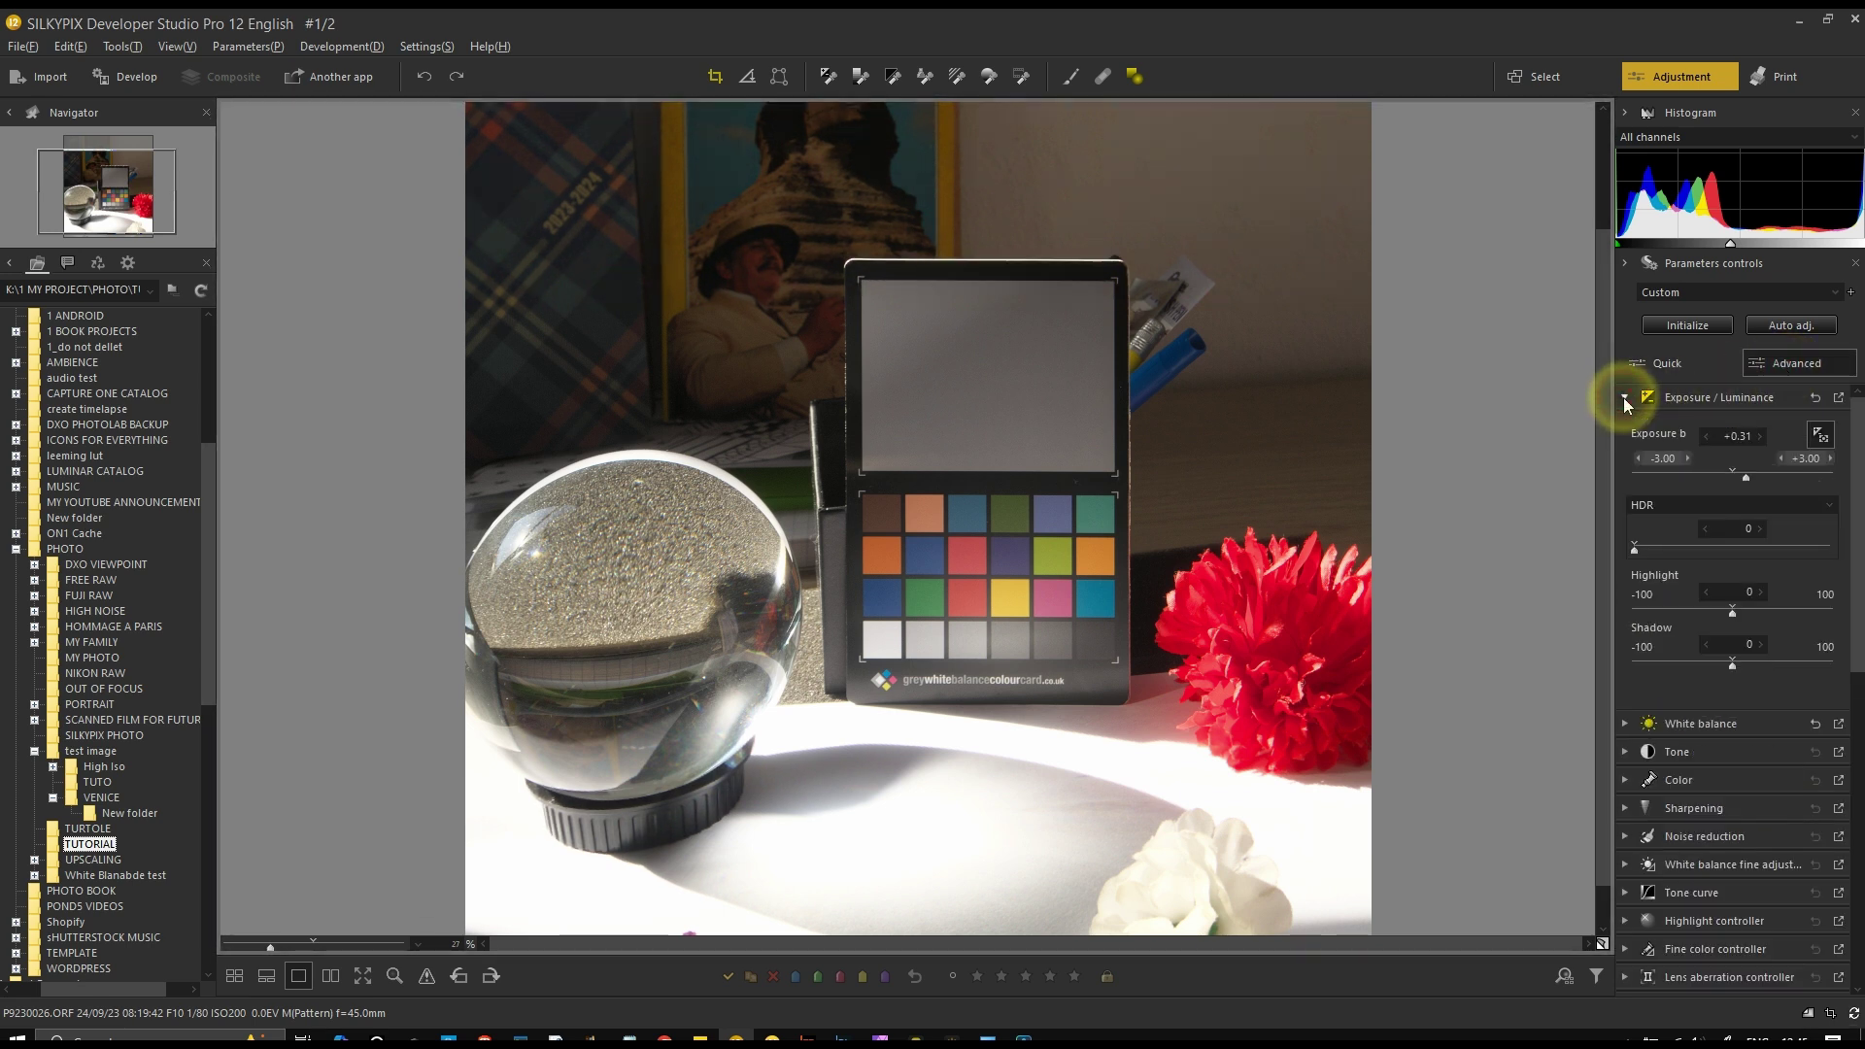
click(1838, 398)
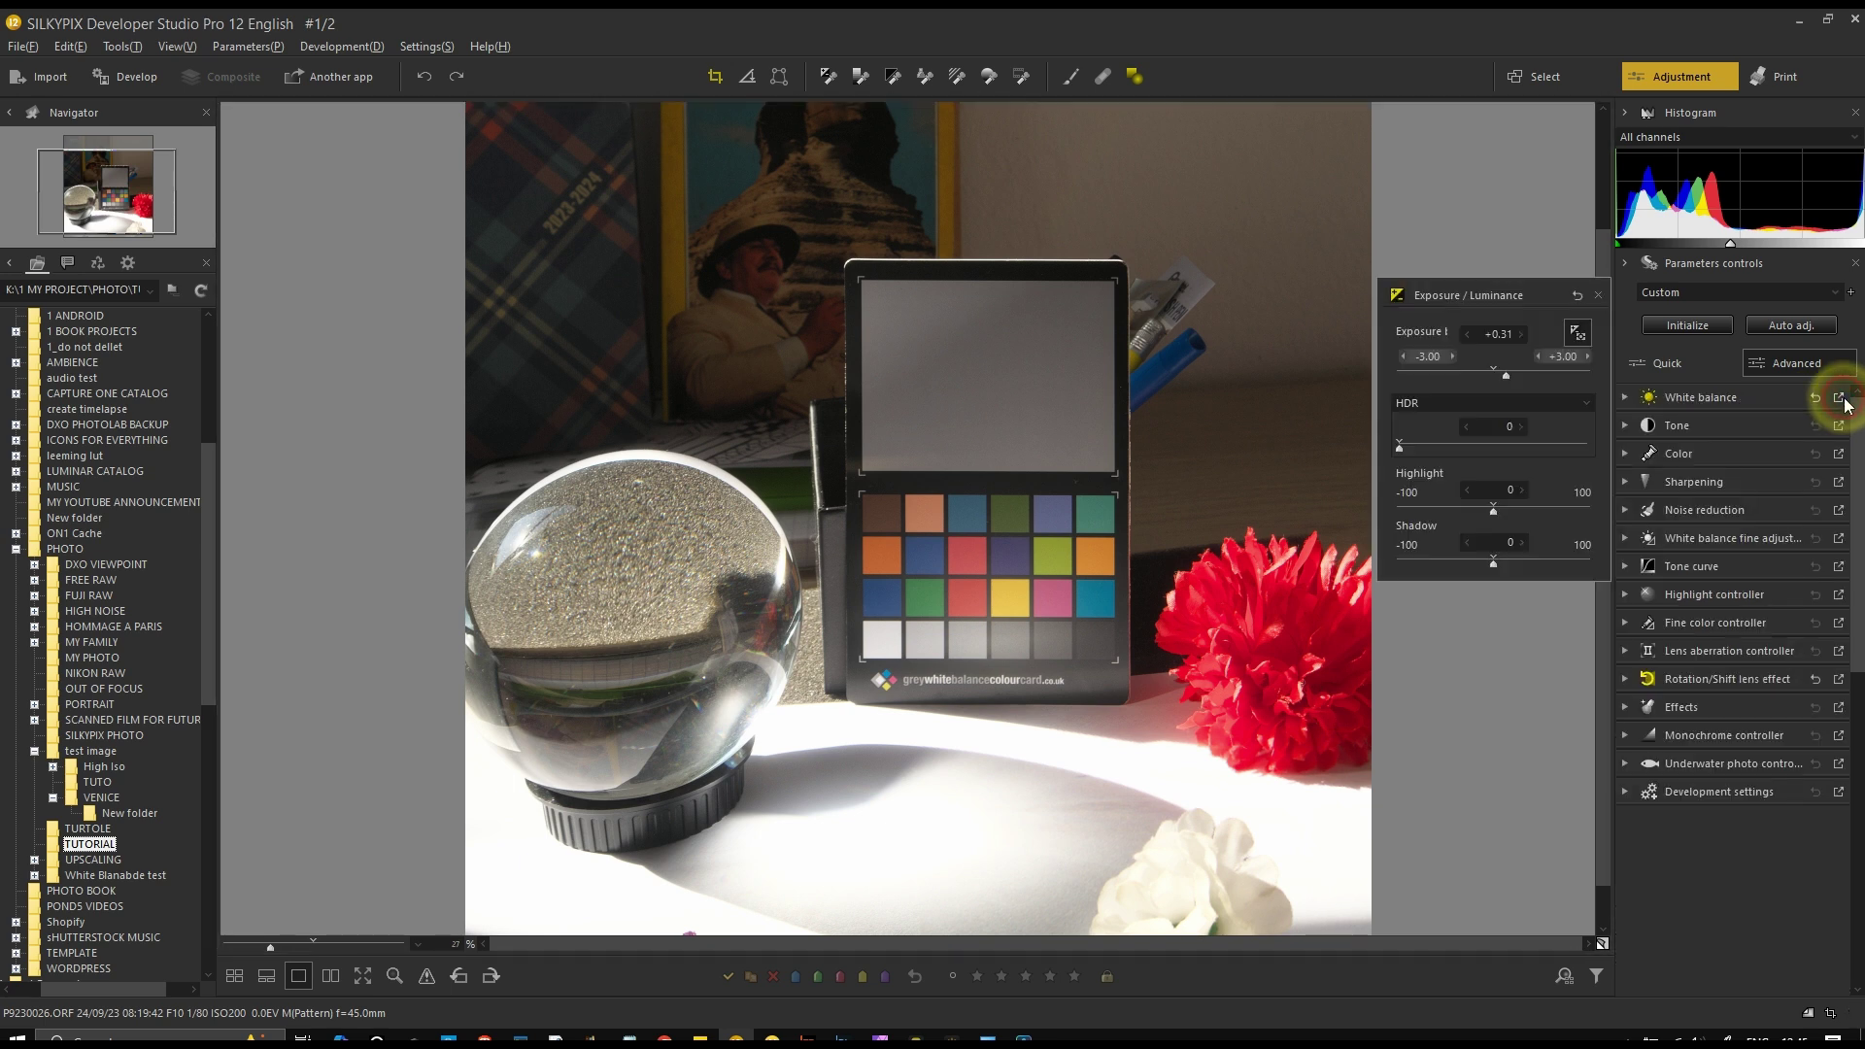
click(1598, 296)
click(1688, 402)
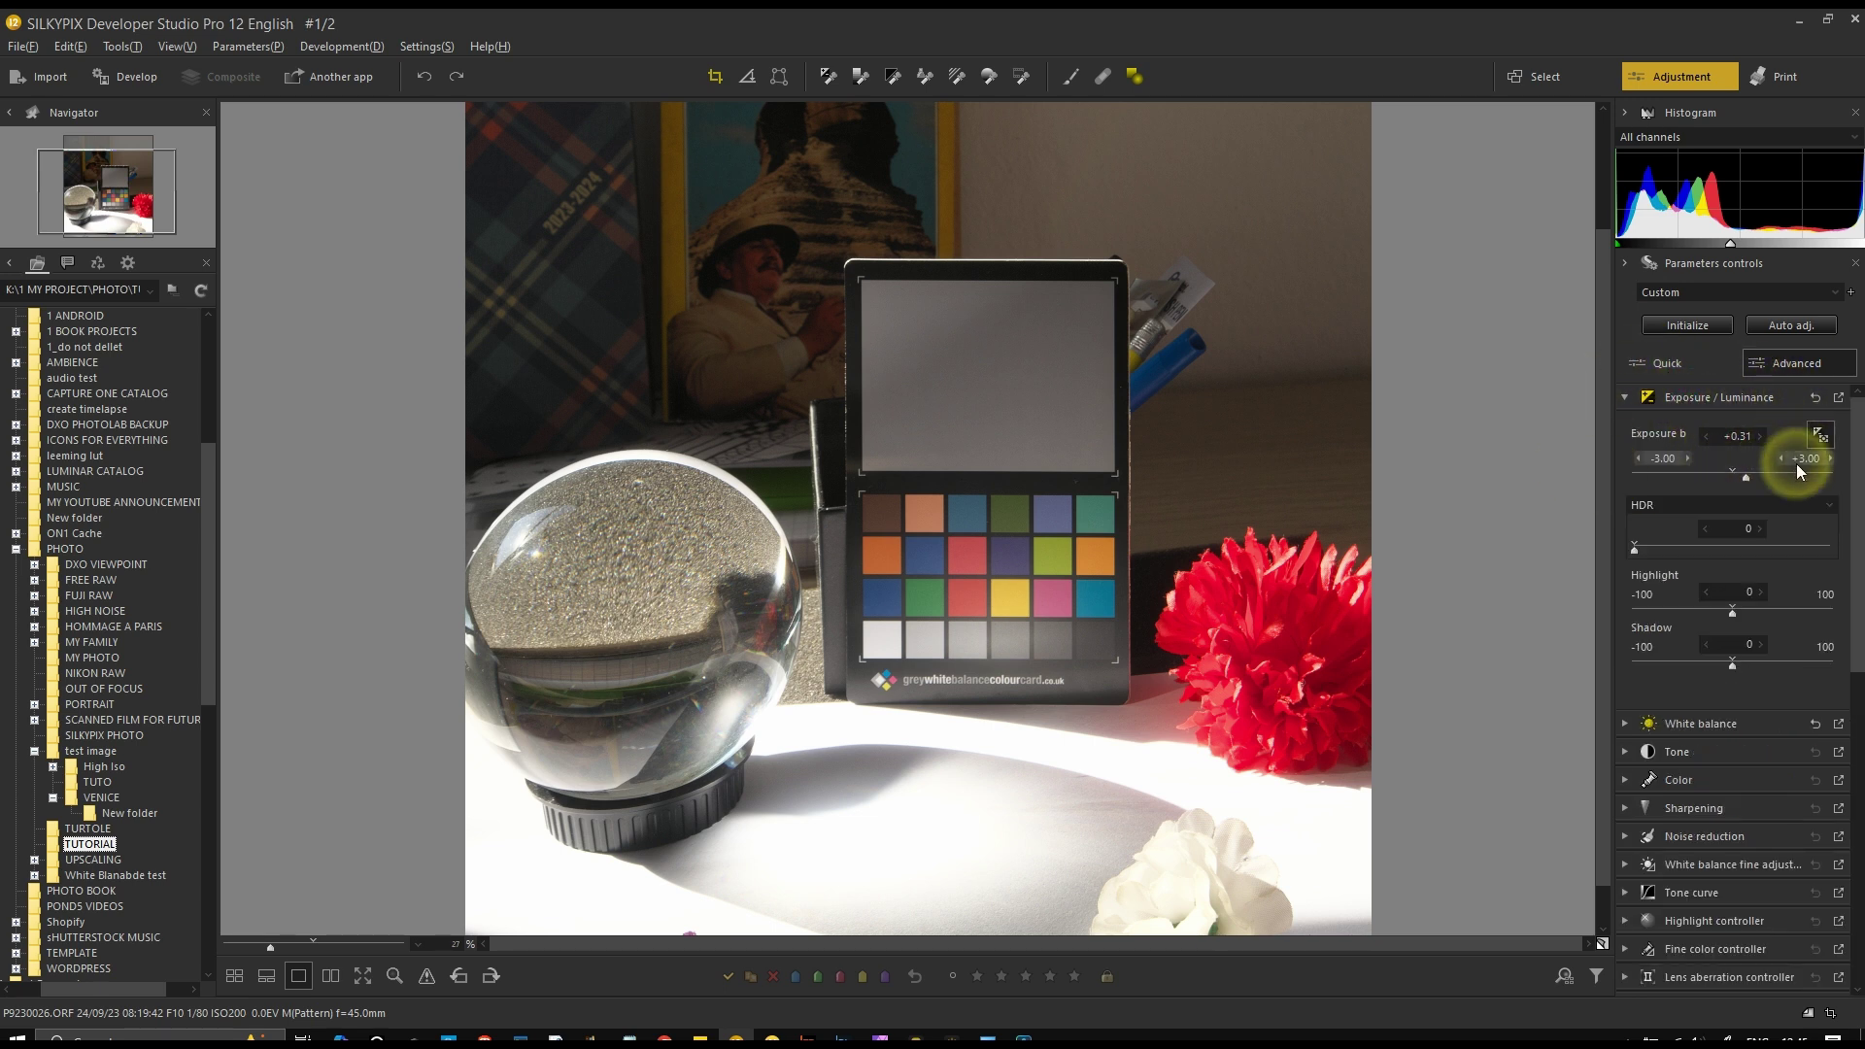
click(1712, 402)
Expand the White balance parameters and set the white balance to Camera settings
click(1701, 432)
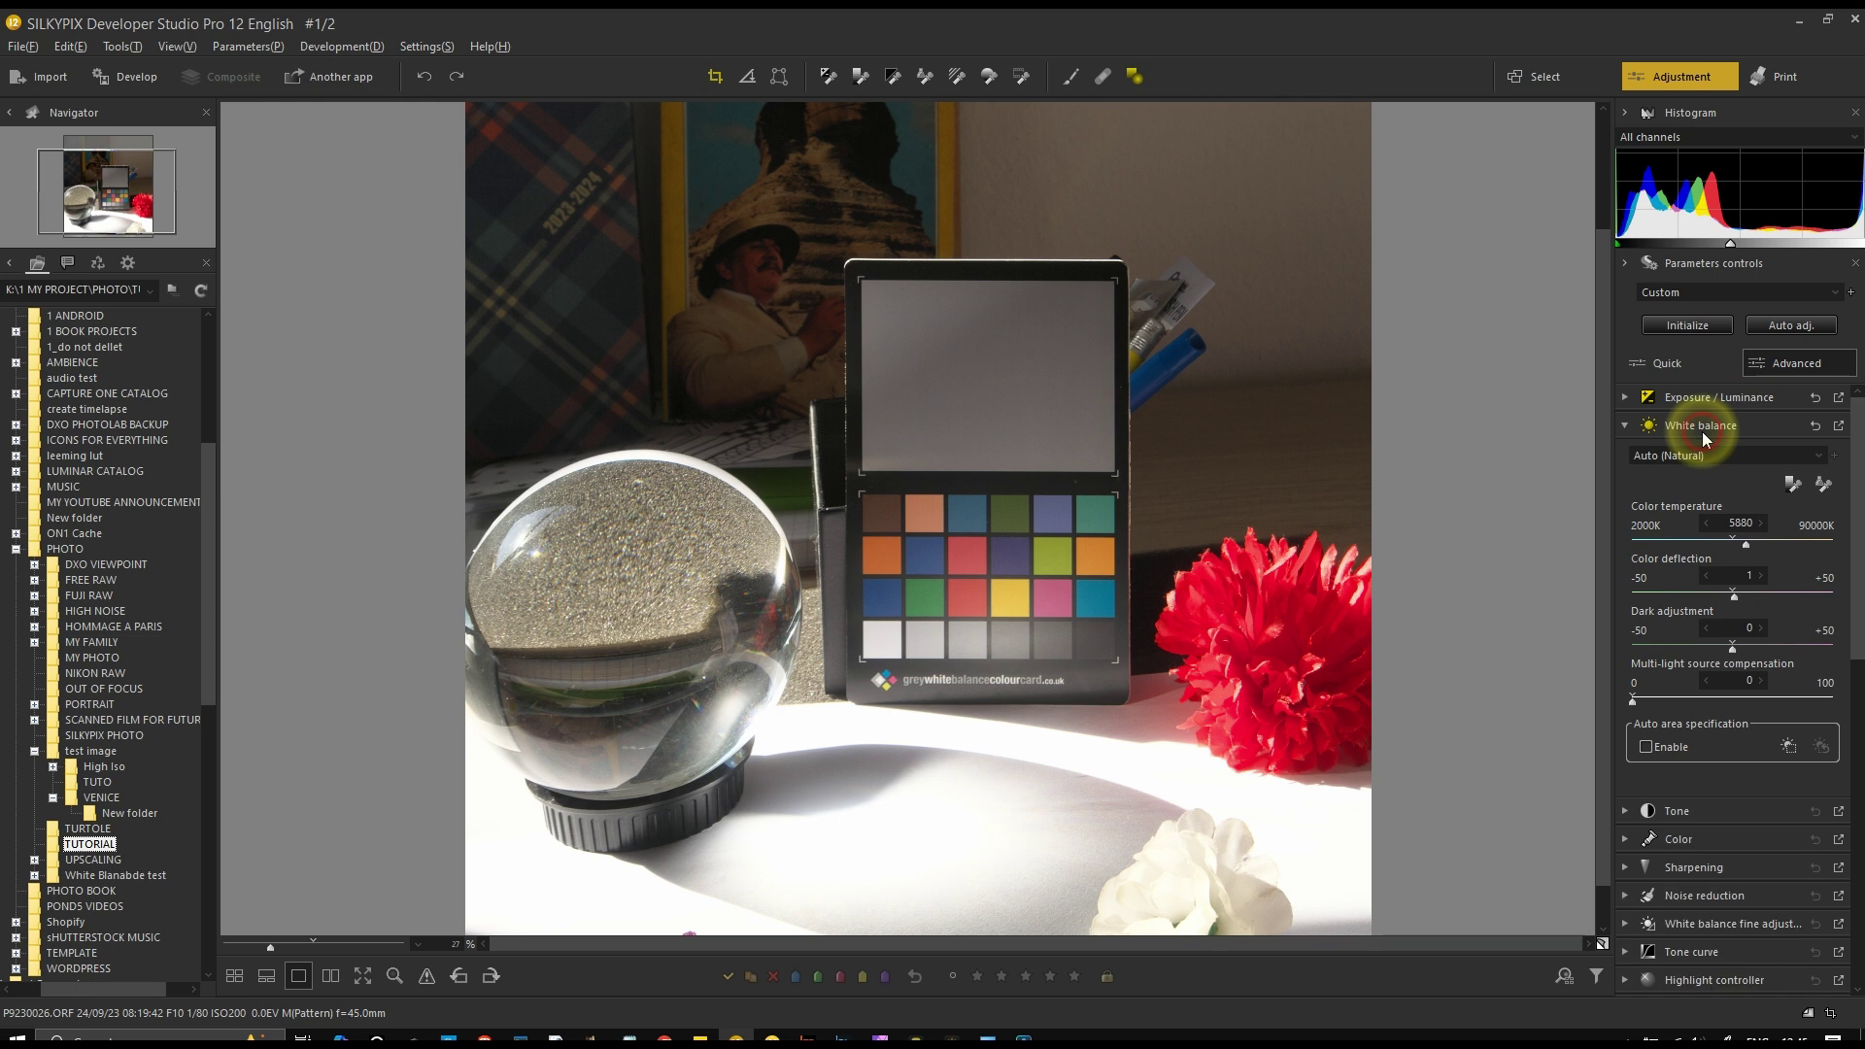
click(1699, 458)
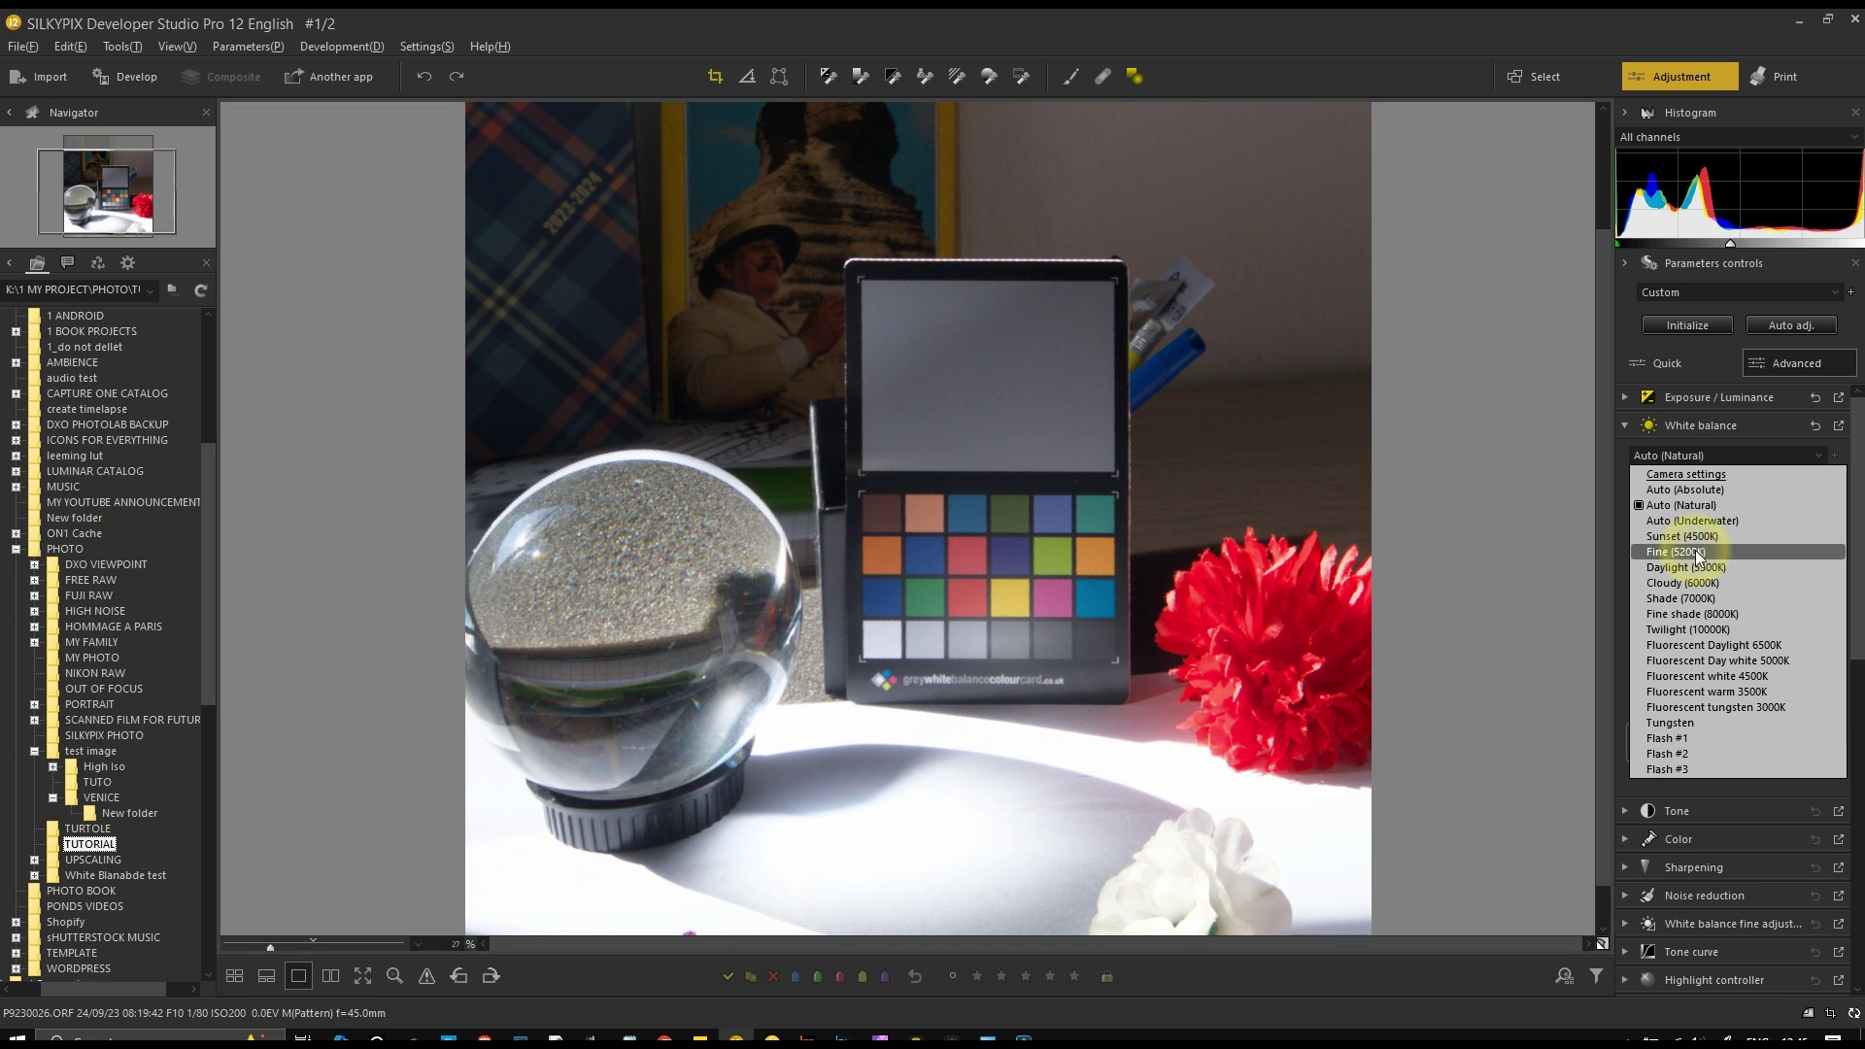
click(1688, 475)
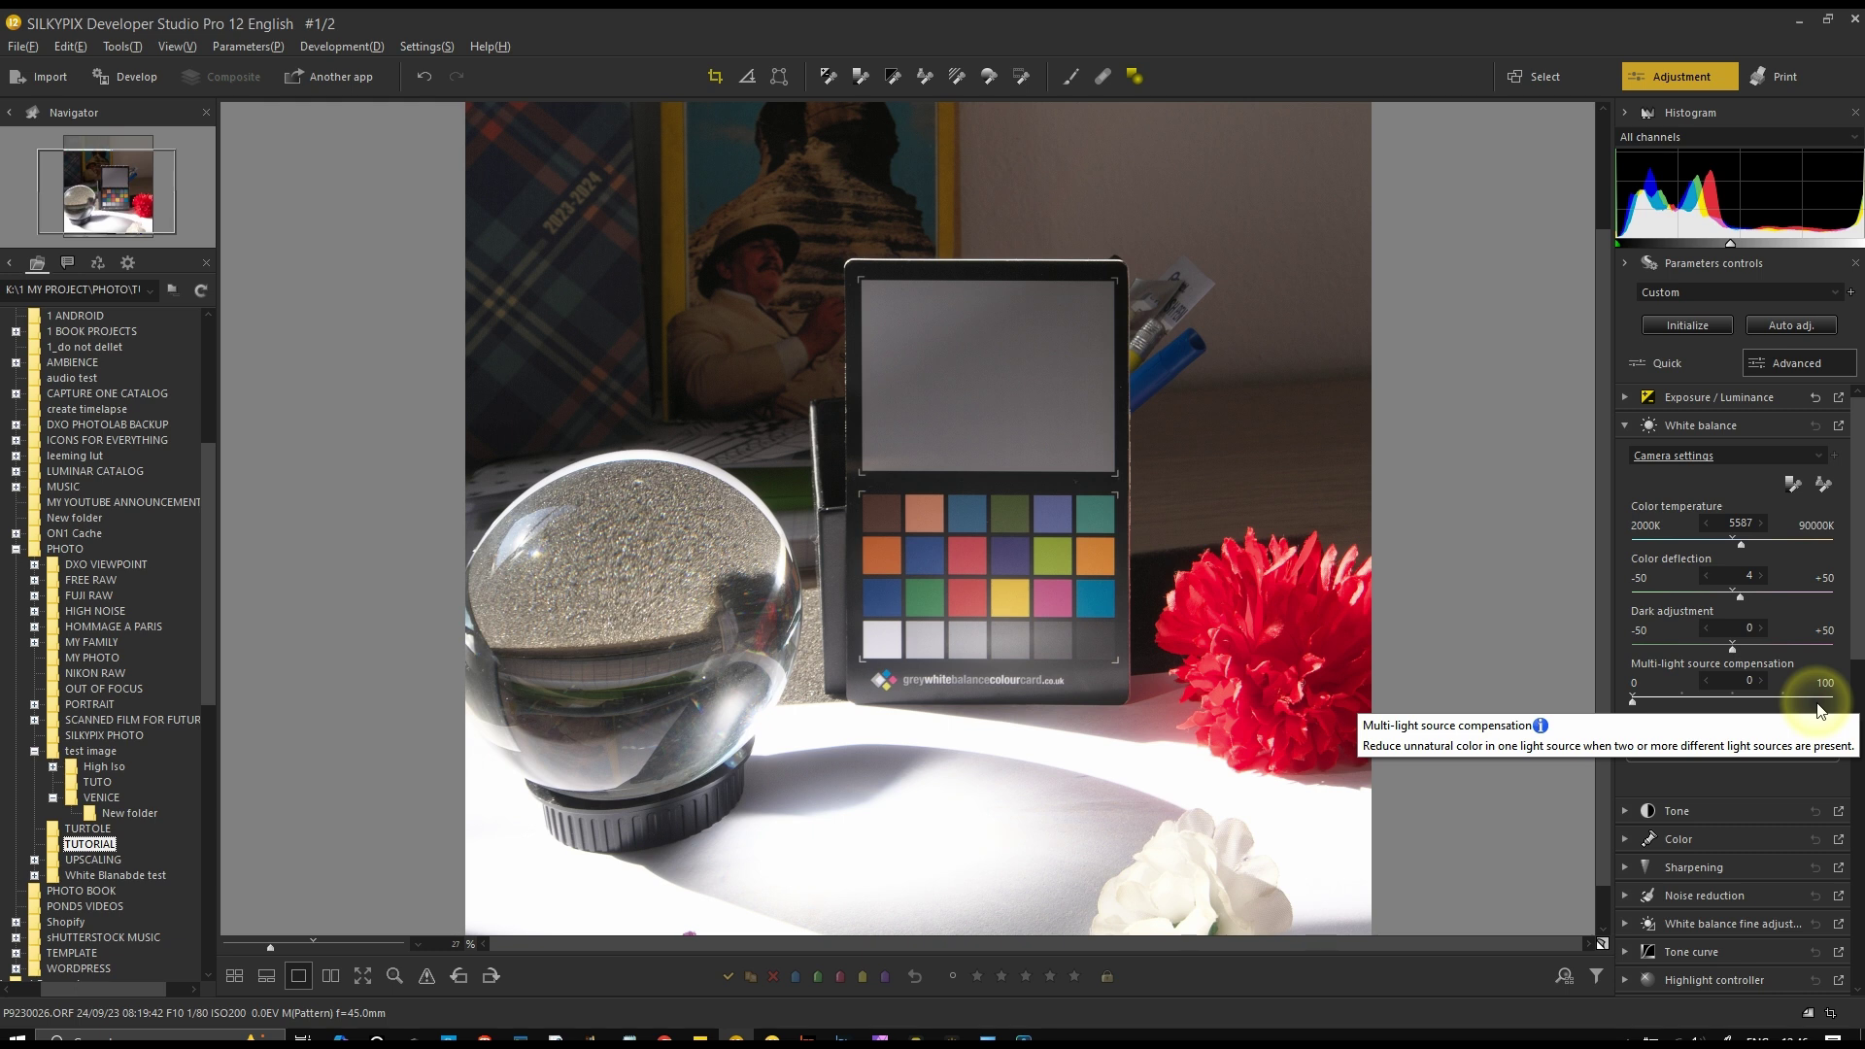
Set the white balance's Dark adjustment to -1
drag(1855, 594, 1857, 665)
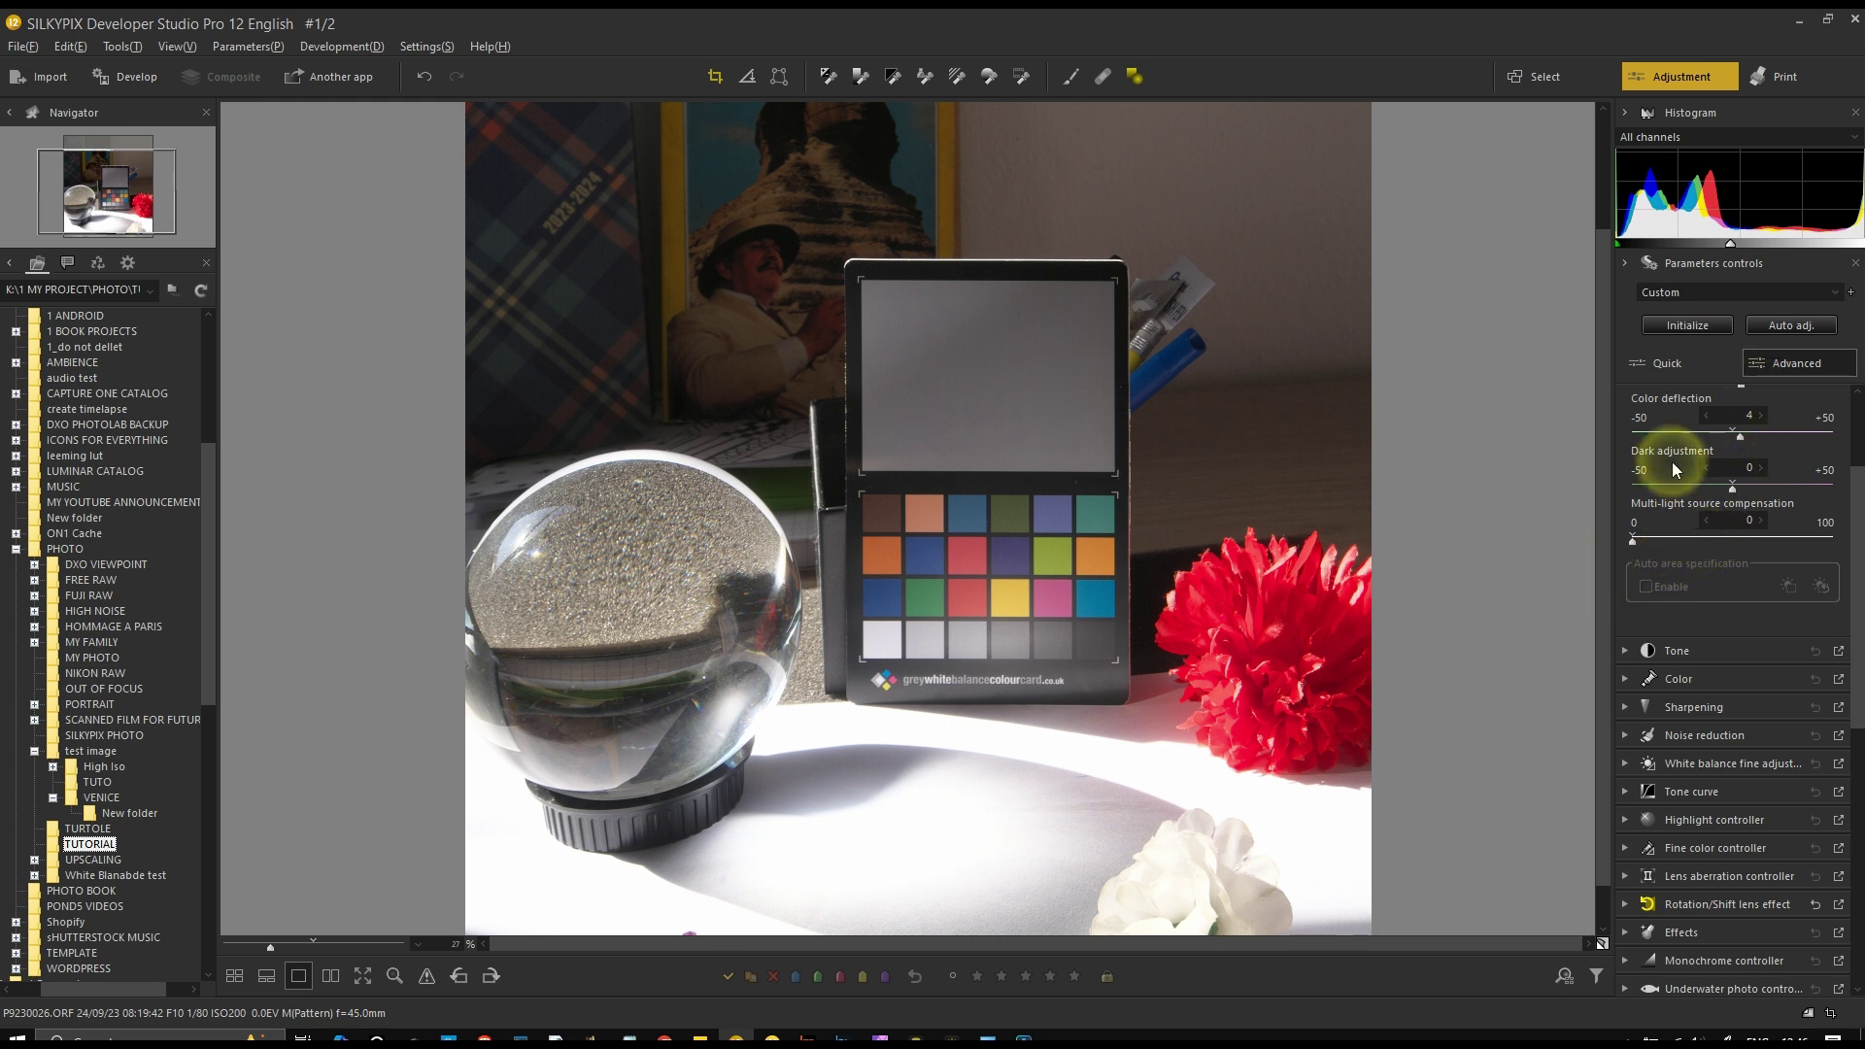
drag(1754, 484, 1730, 487)
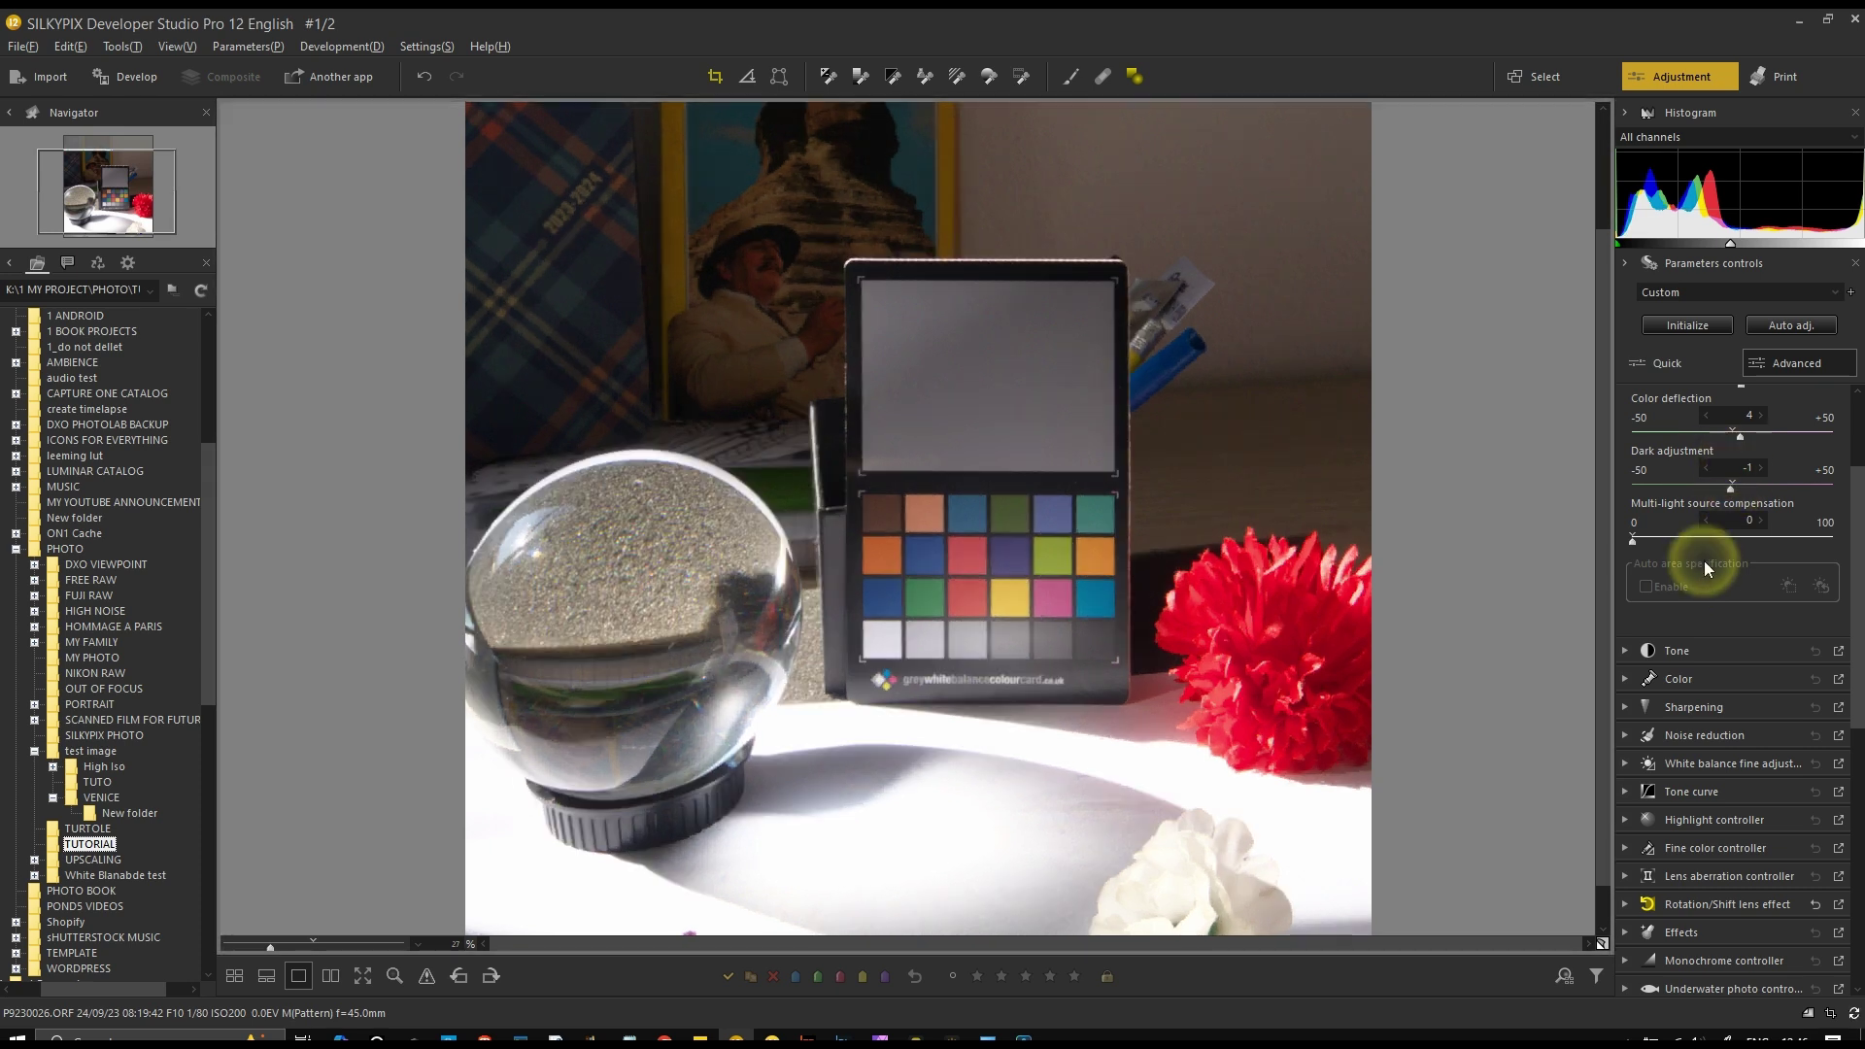
scroll(1791, 417, up, 1)
Sample the gray card with the Gray balance tool and undo the last change
click(1791, 417)
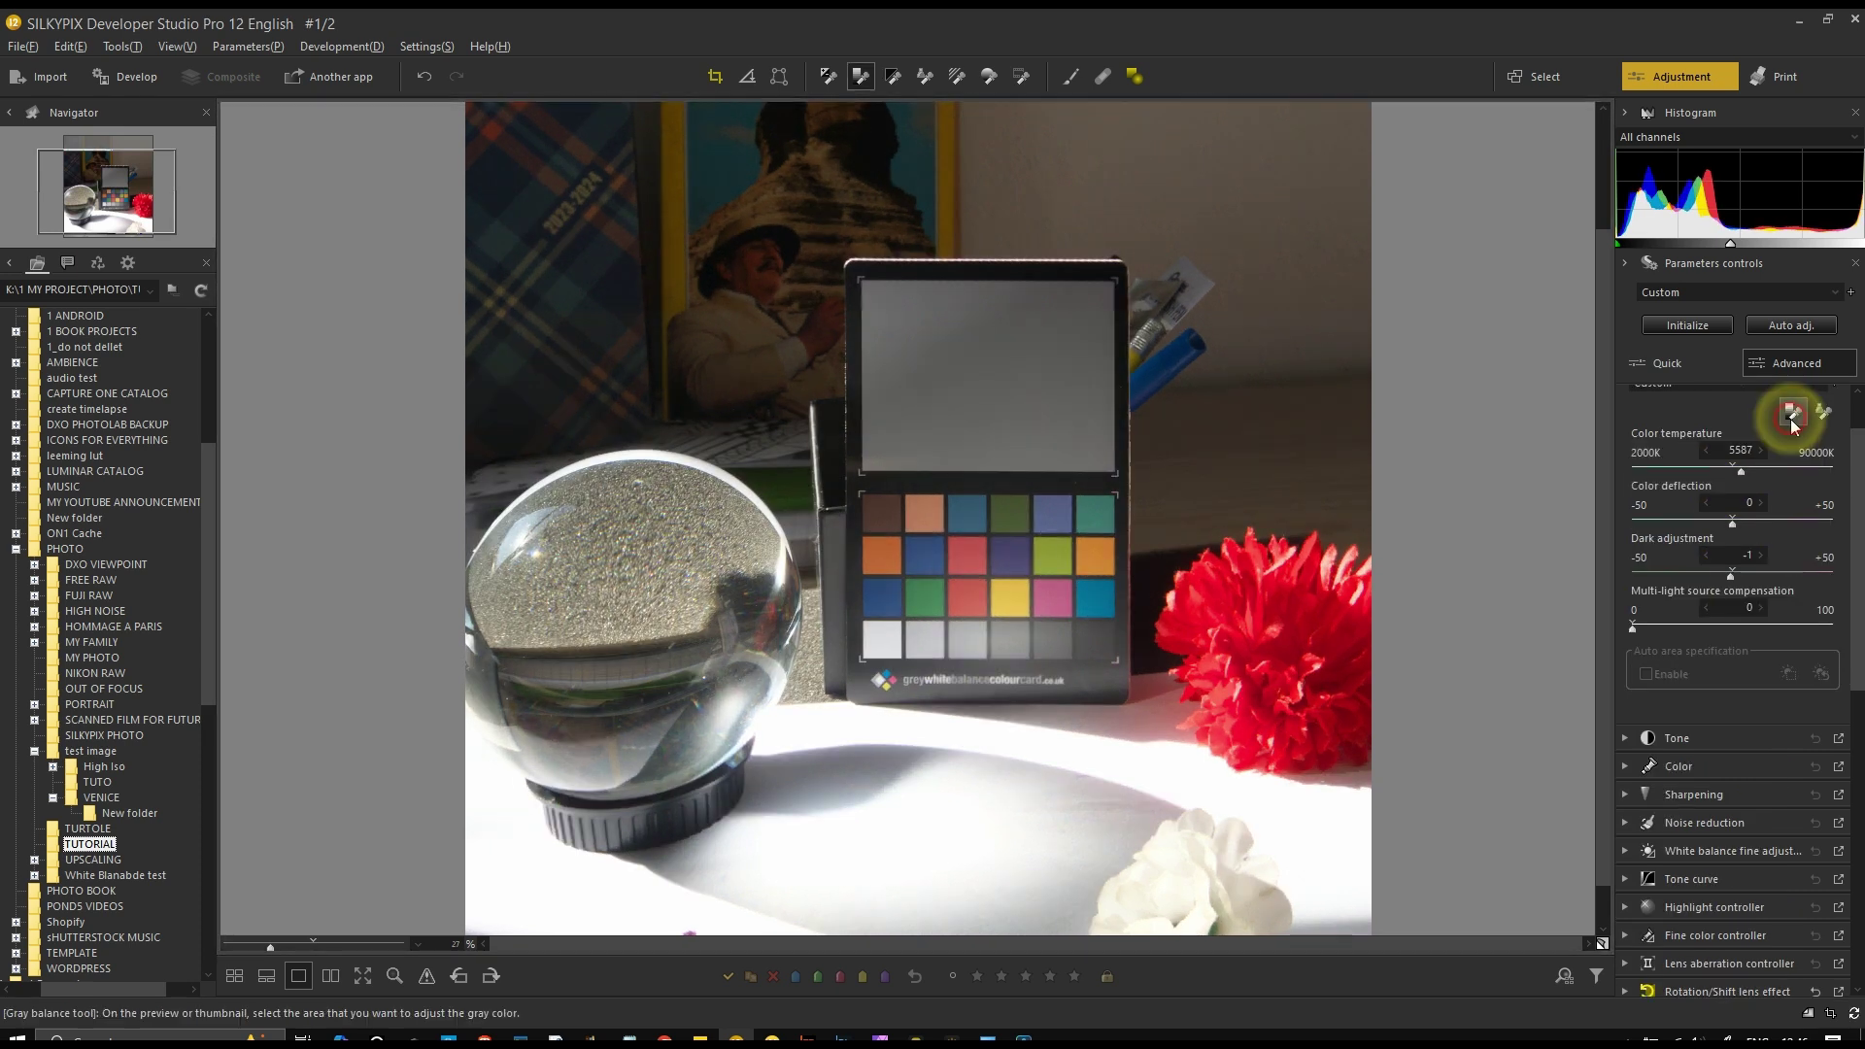
click(1000, 399)
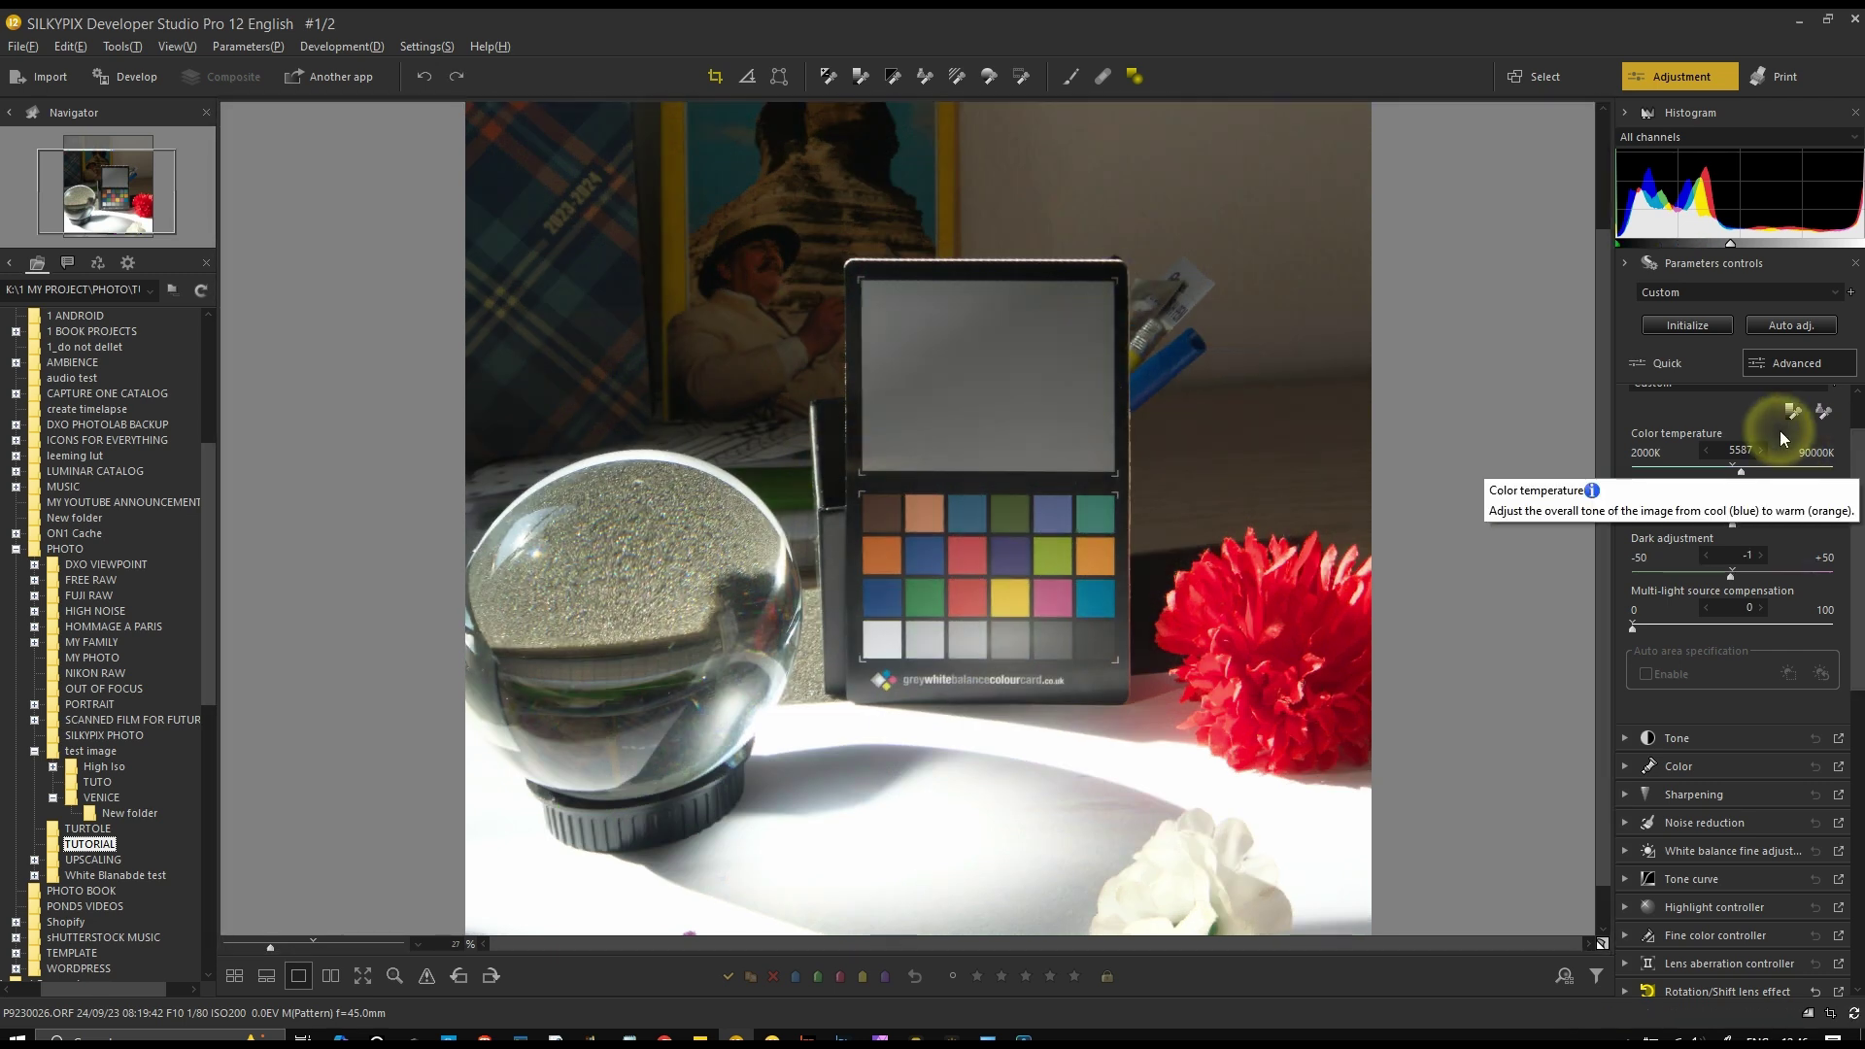
key(ctrl+z)
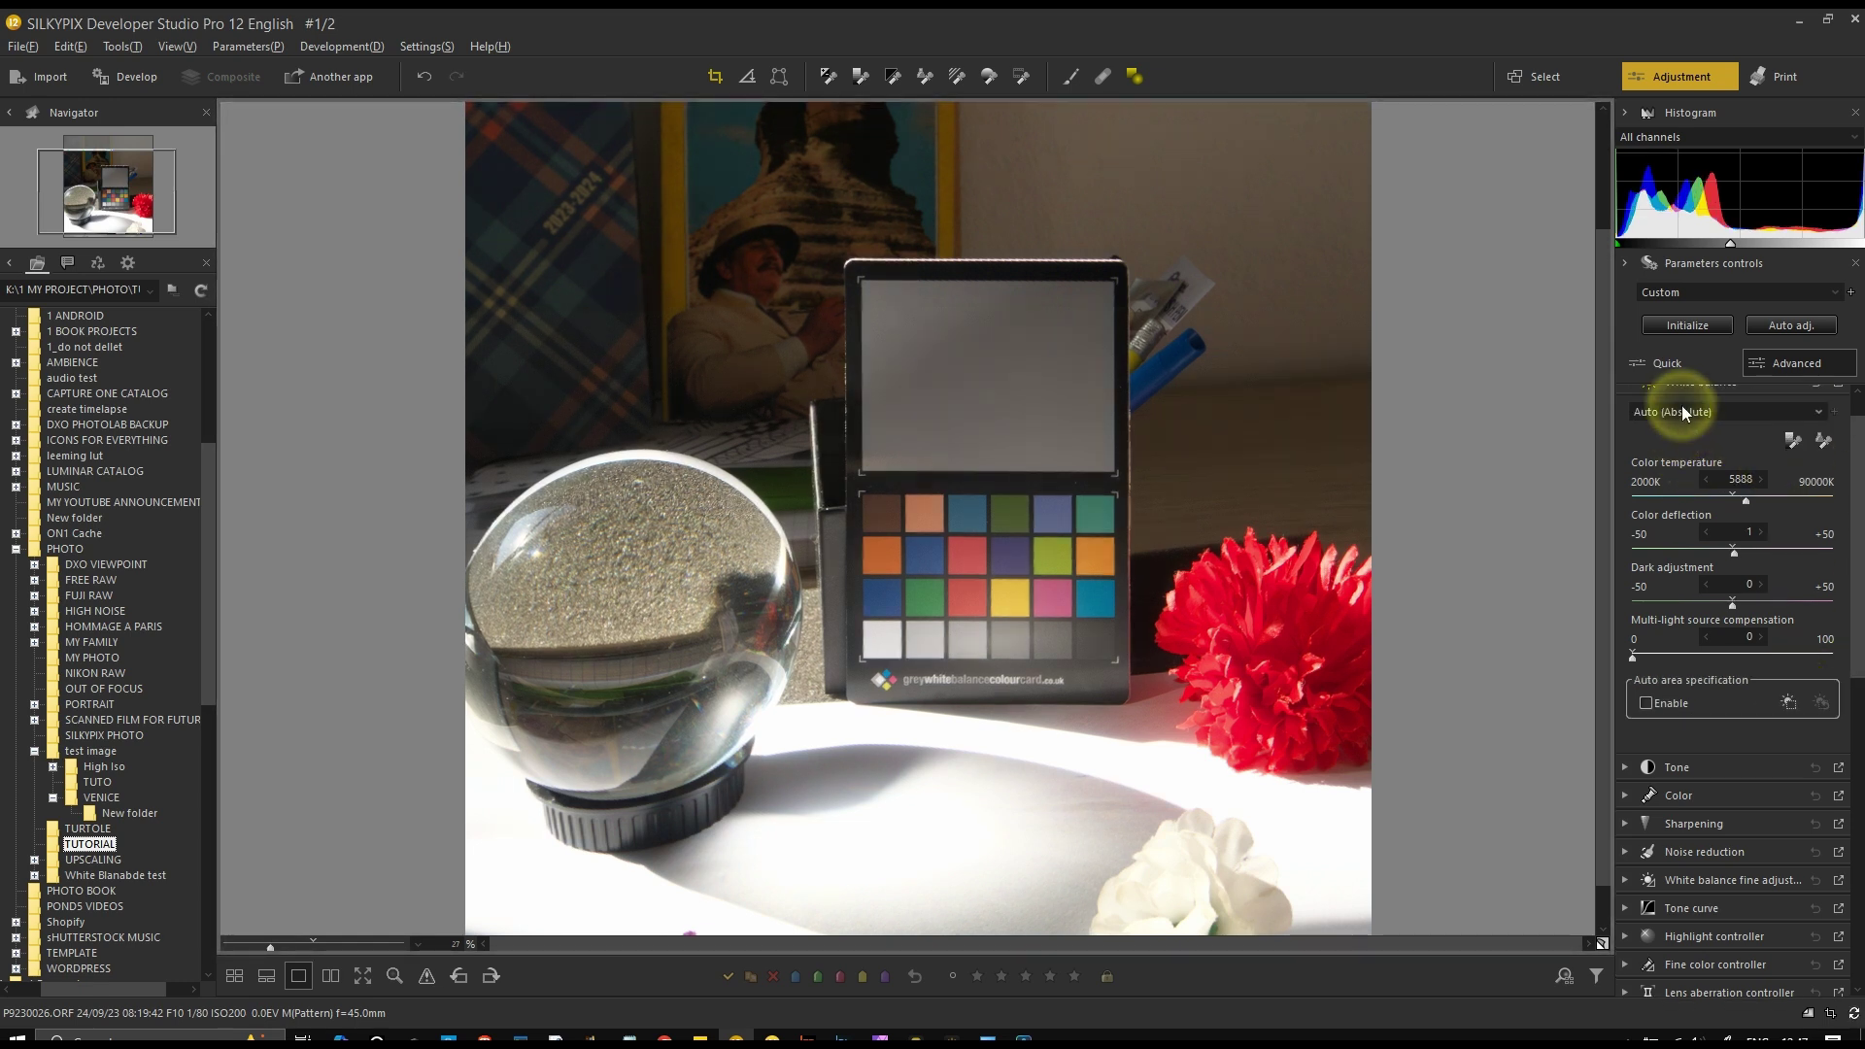
Set the white balance to Auto (Natural) and enable its auto area specification
click(1681, 408)
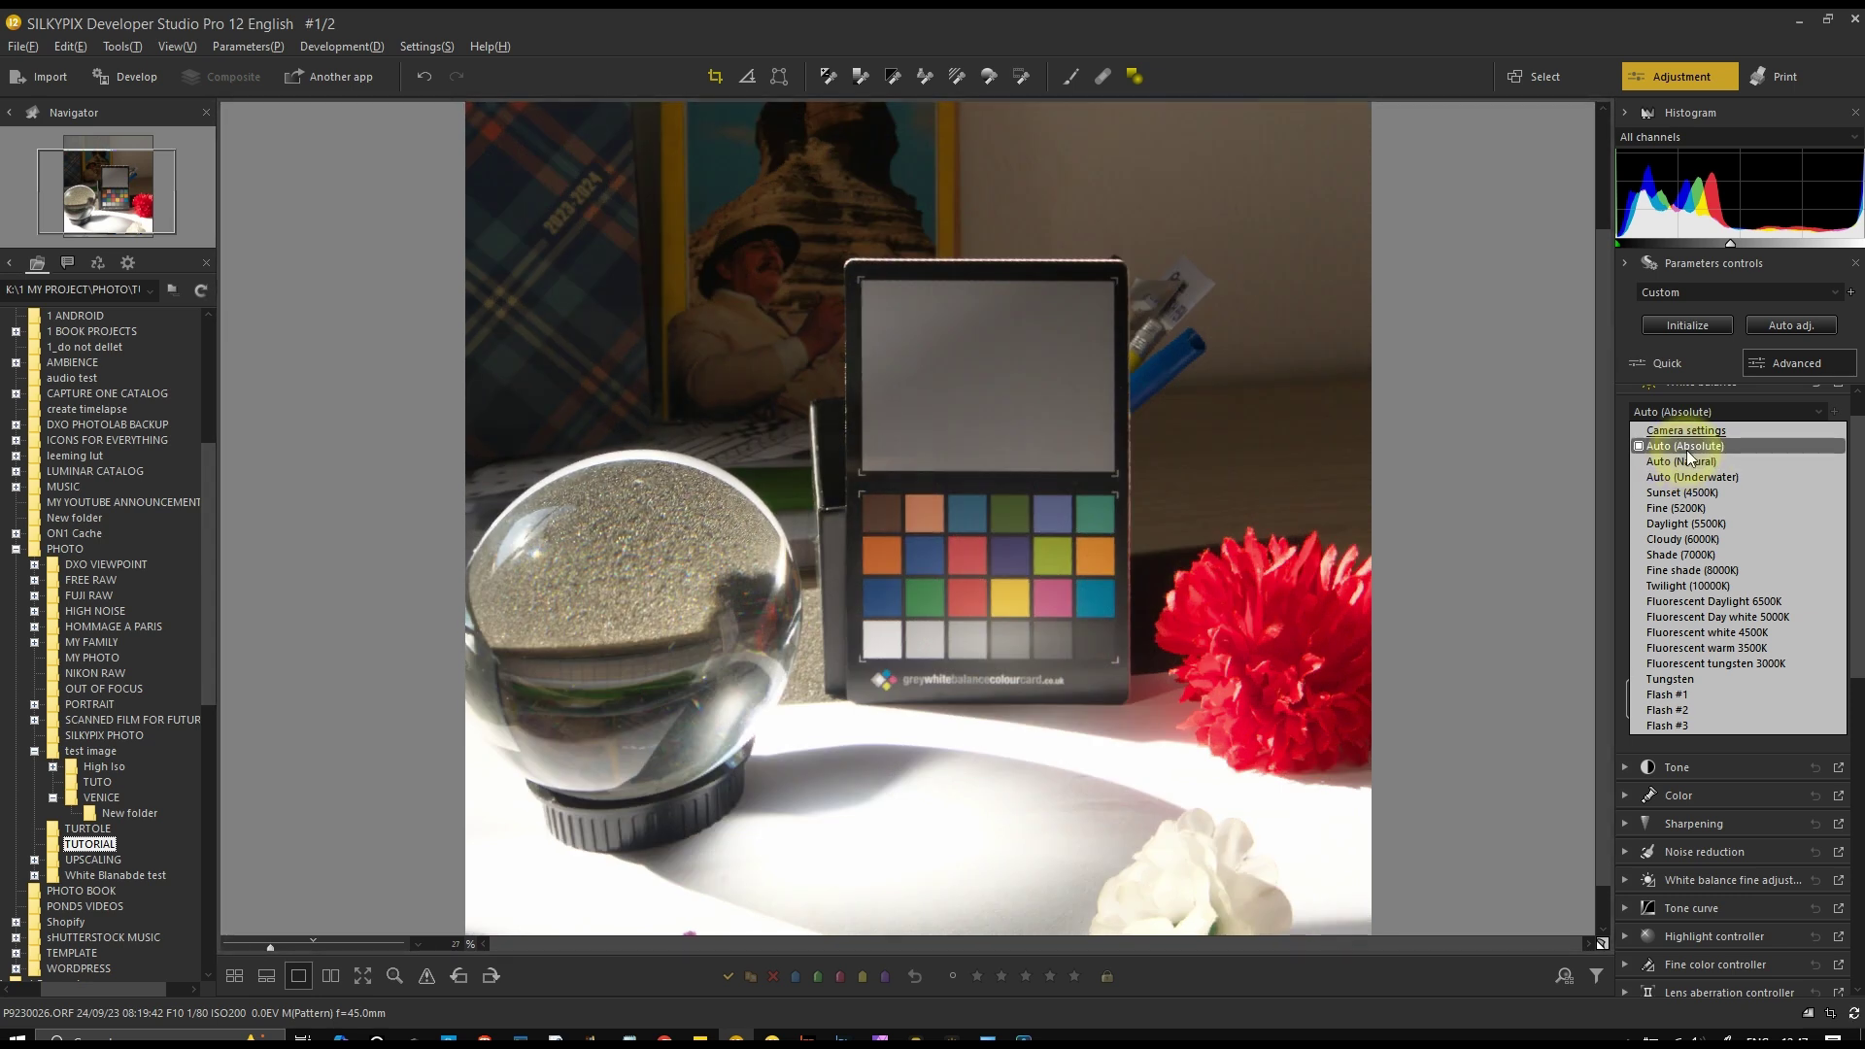
click(1692, 463)
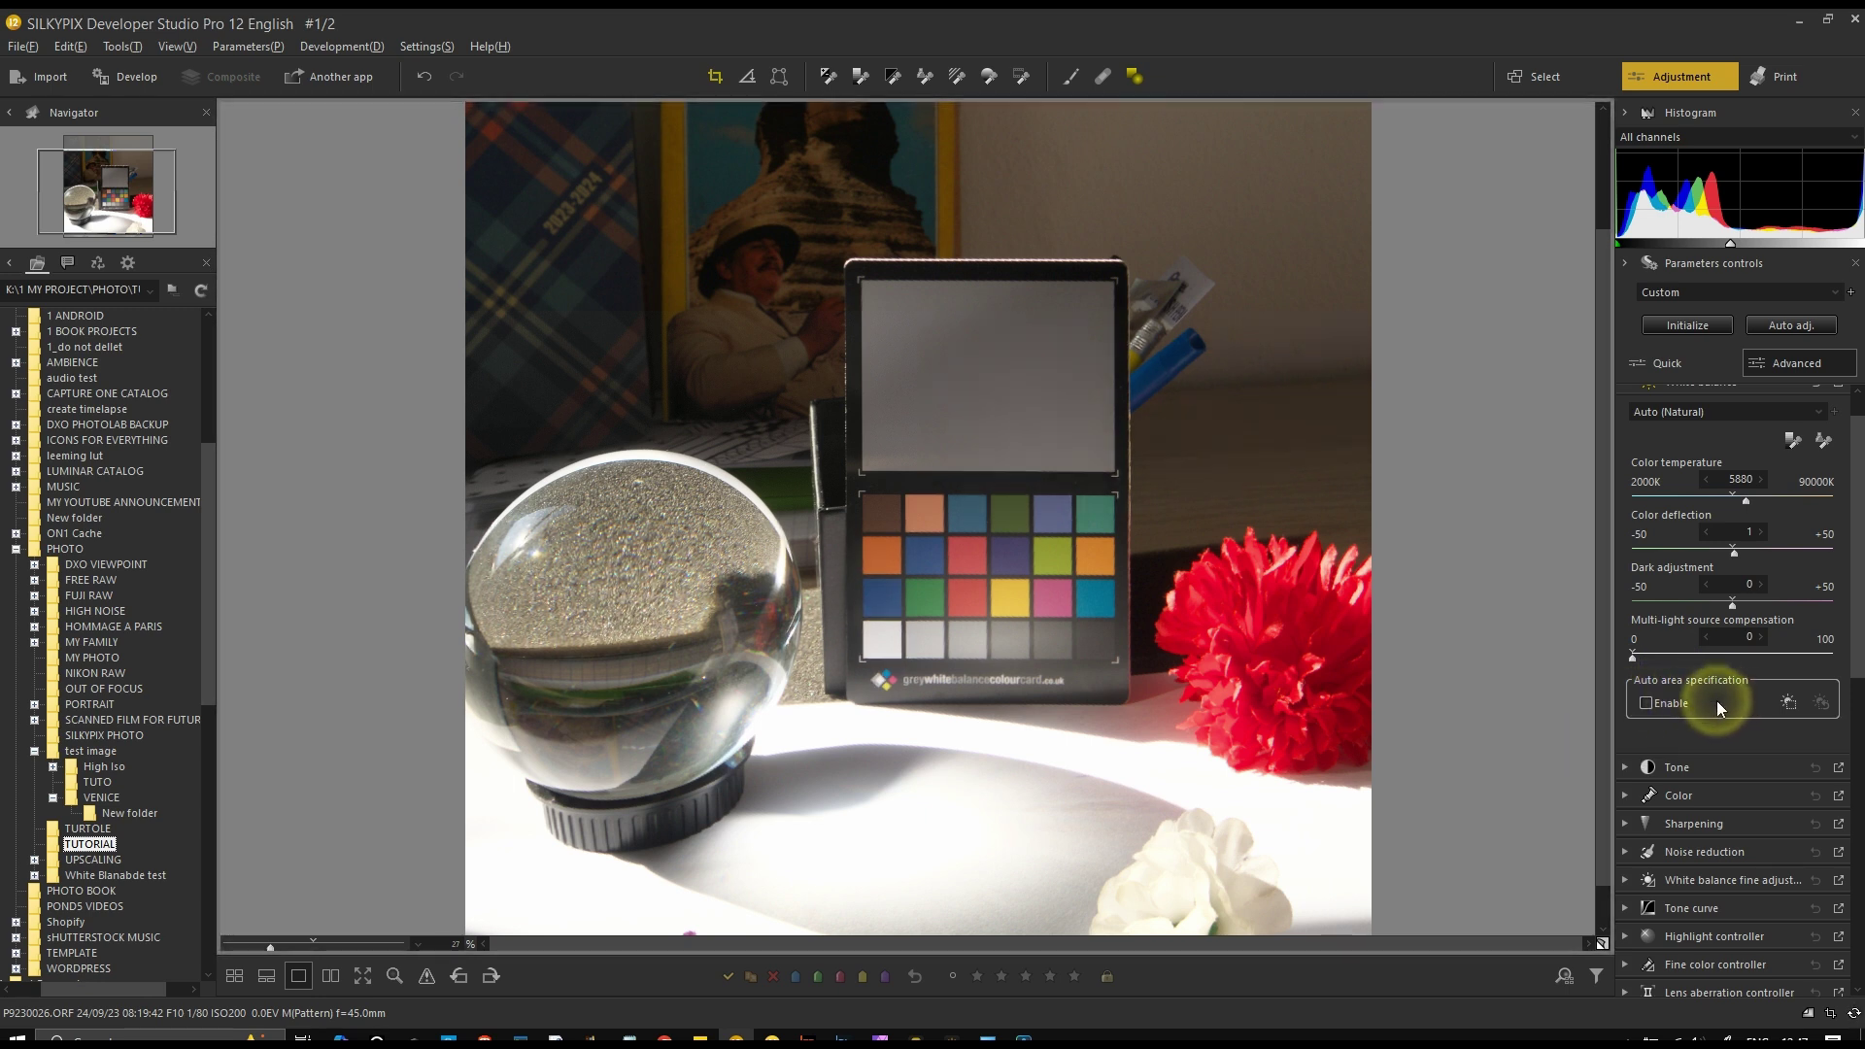
click(1645, 703)
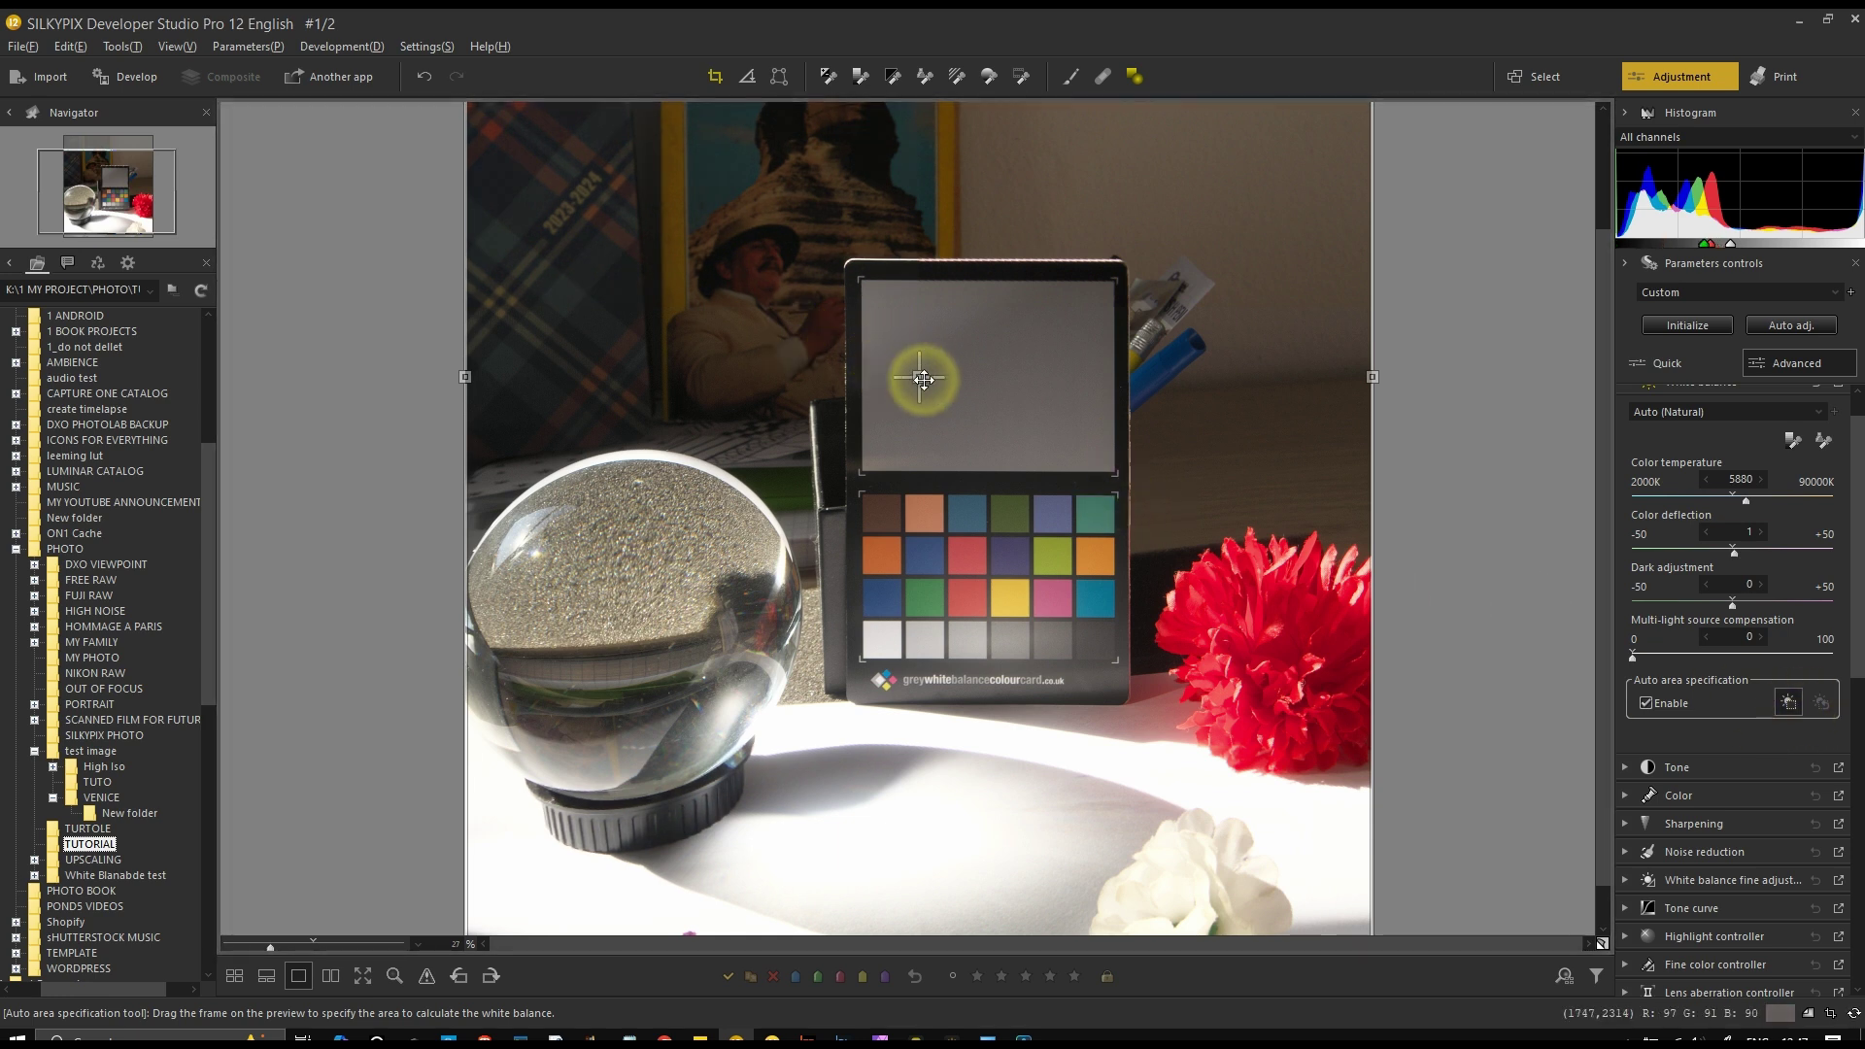
Shrink the auto area frame from the whole photo and place it over the gray card
drag(919, 377, 922, 374)
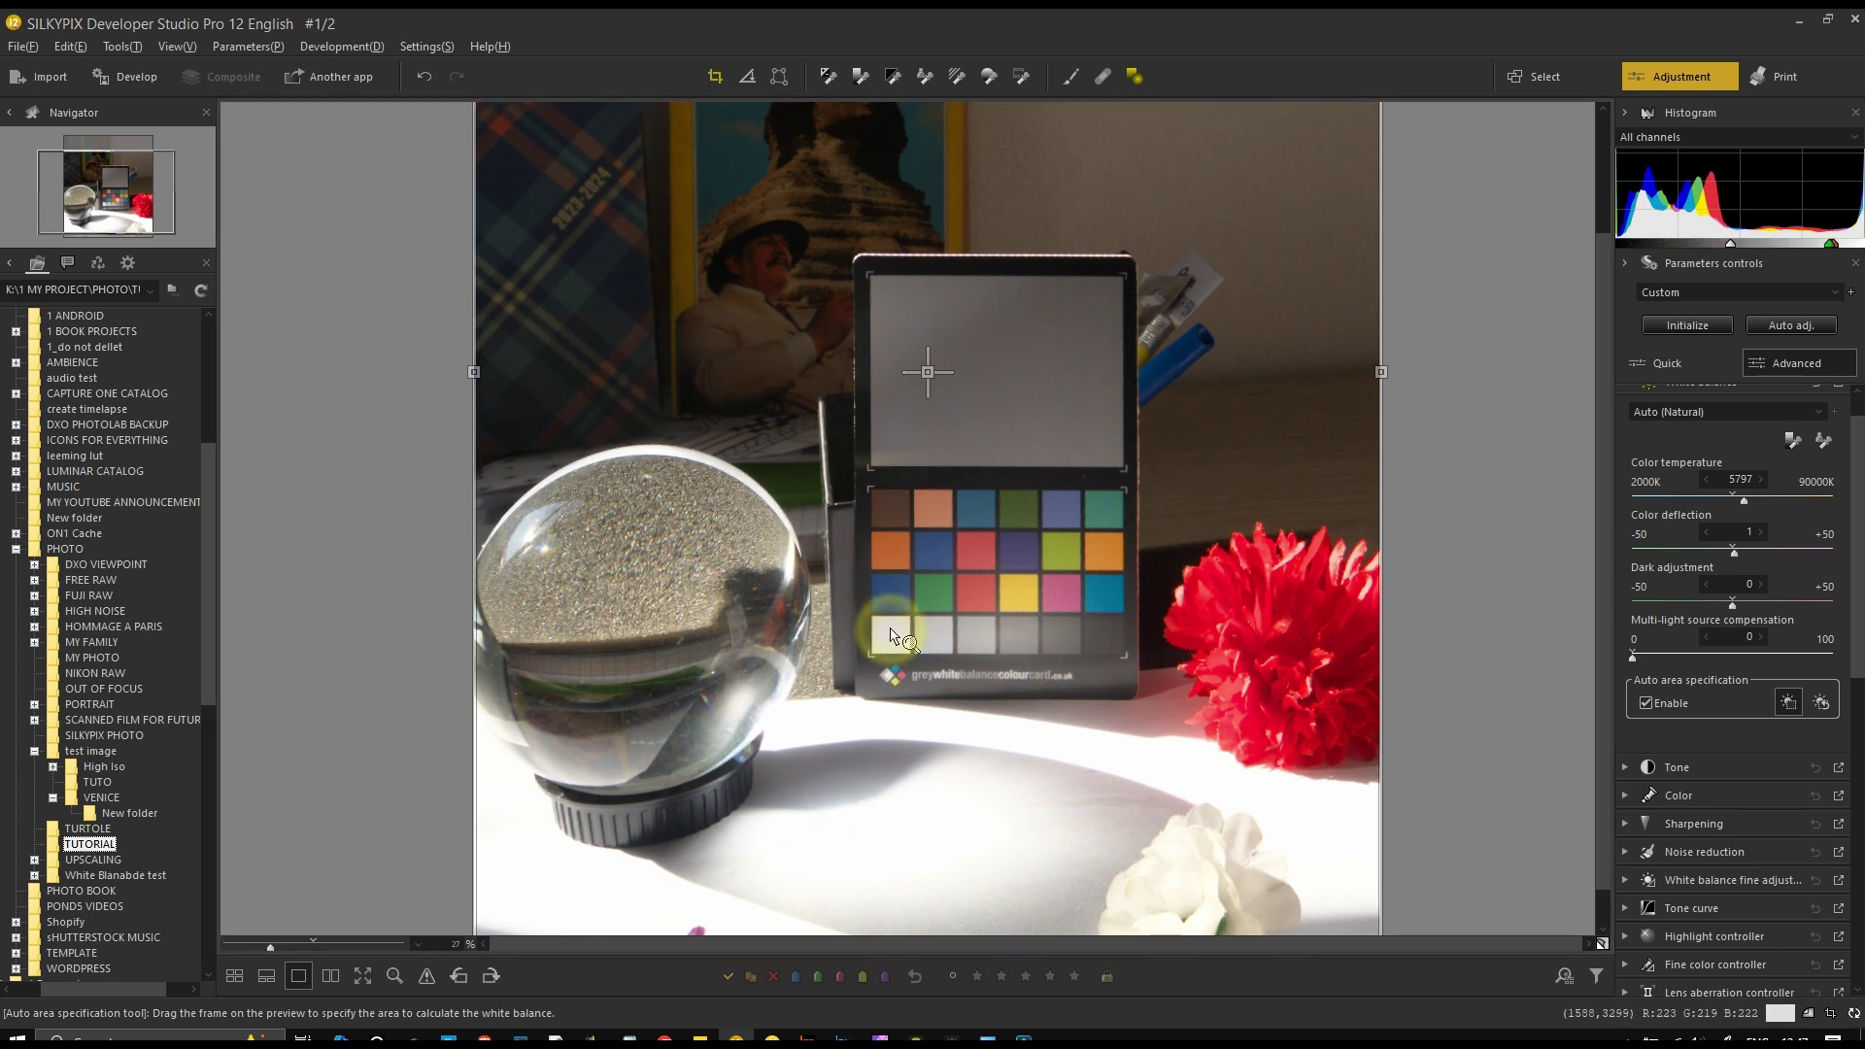
scroll(1075, 424, down, 1)
scroll(1144, 515, up, 1)
scroll(1333, 659, down, 1)
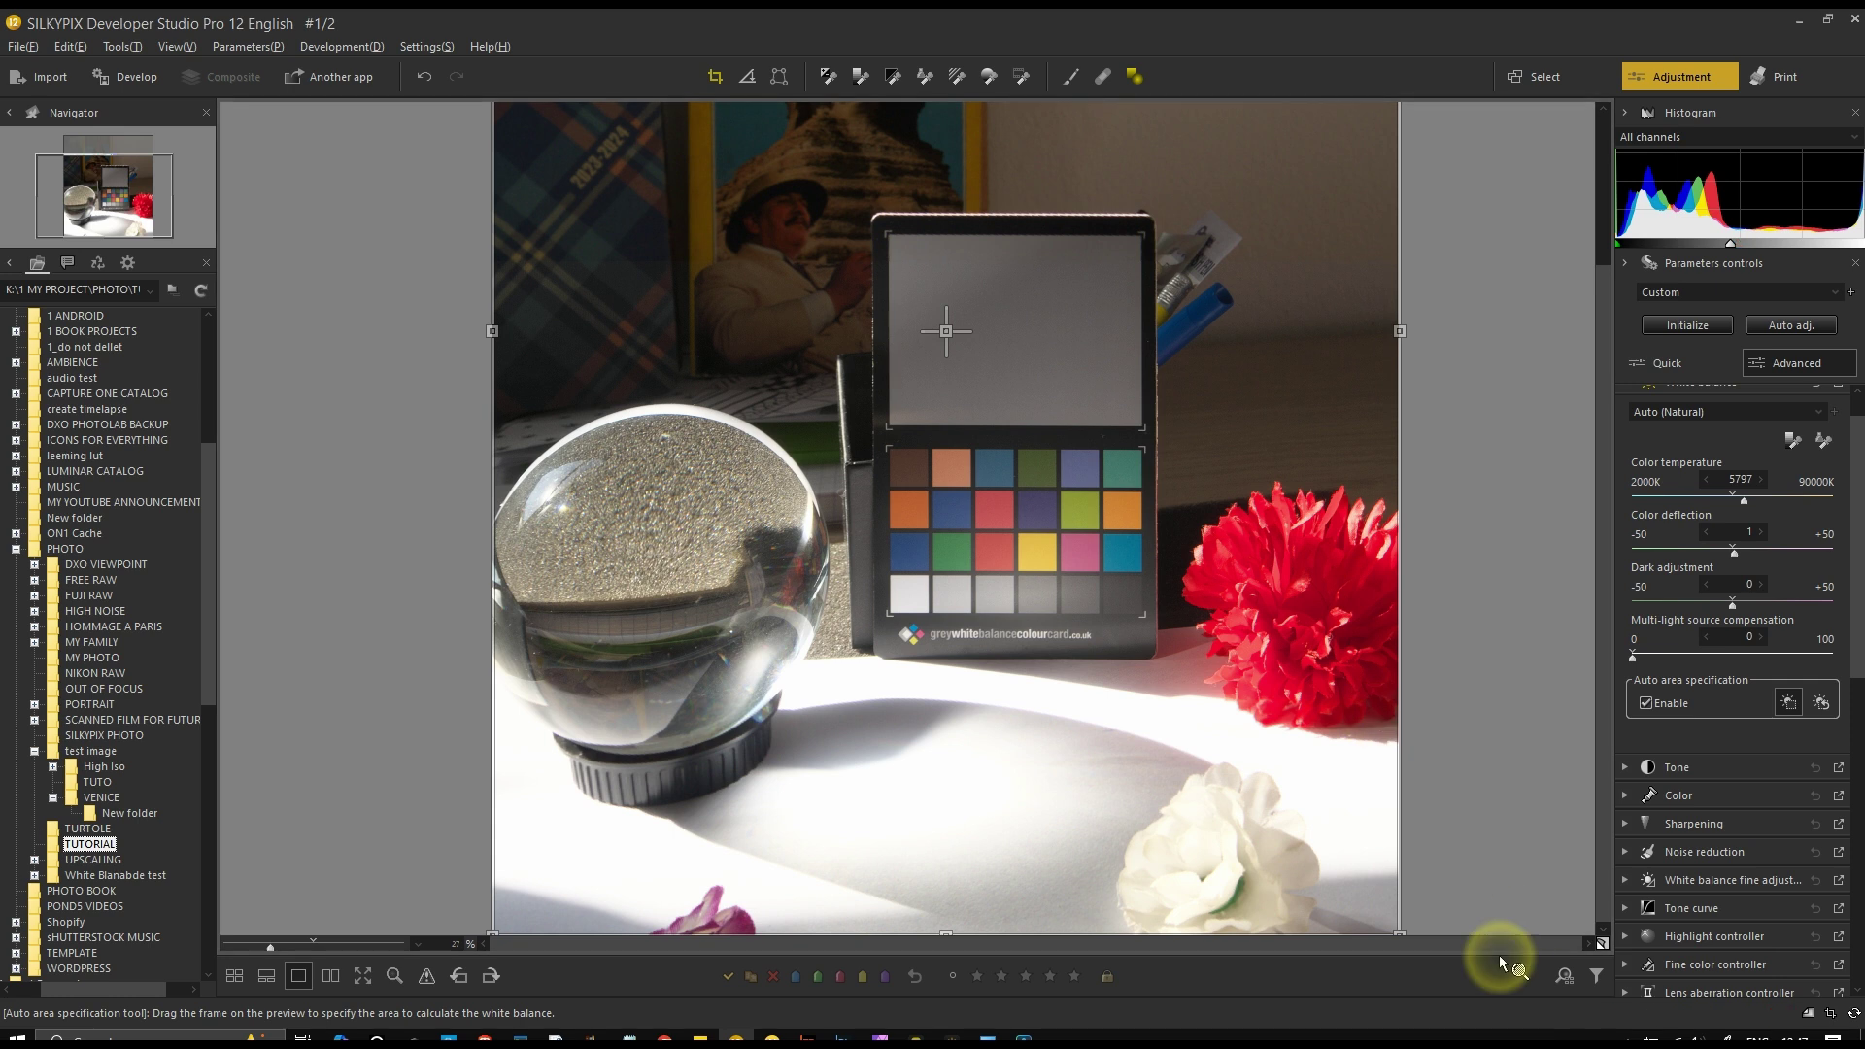
drag(251, 941, 254, 941)
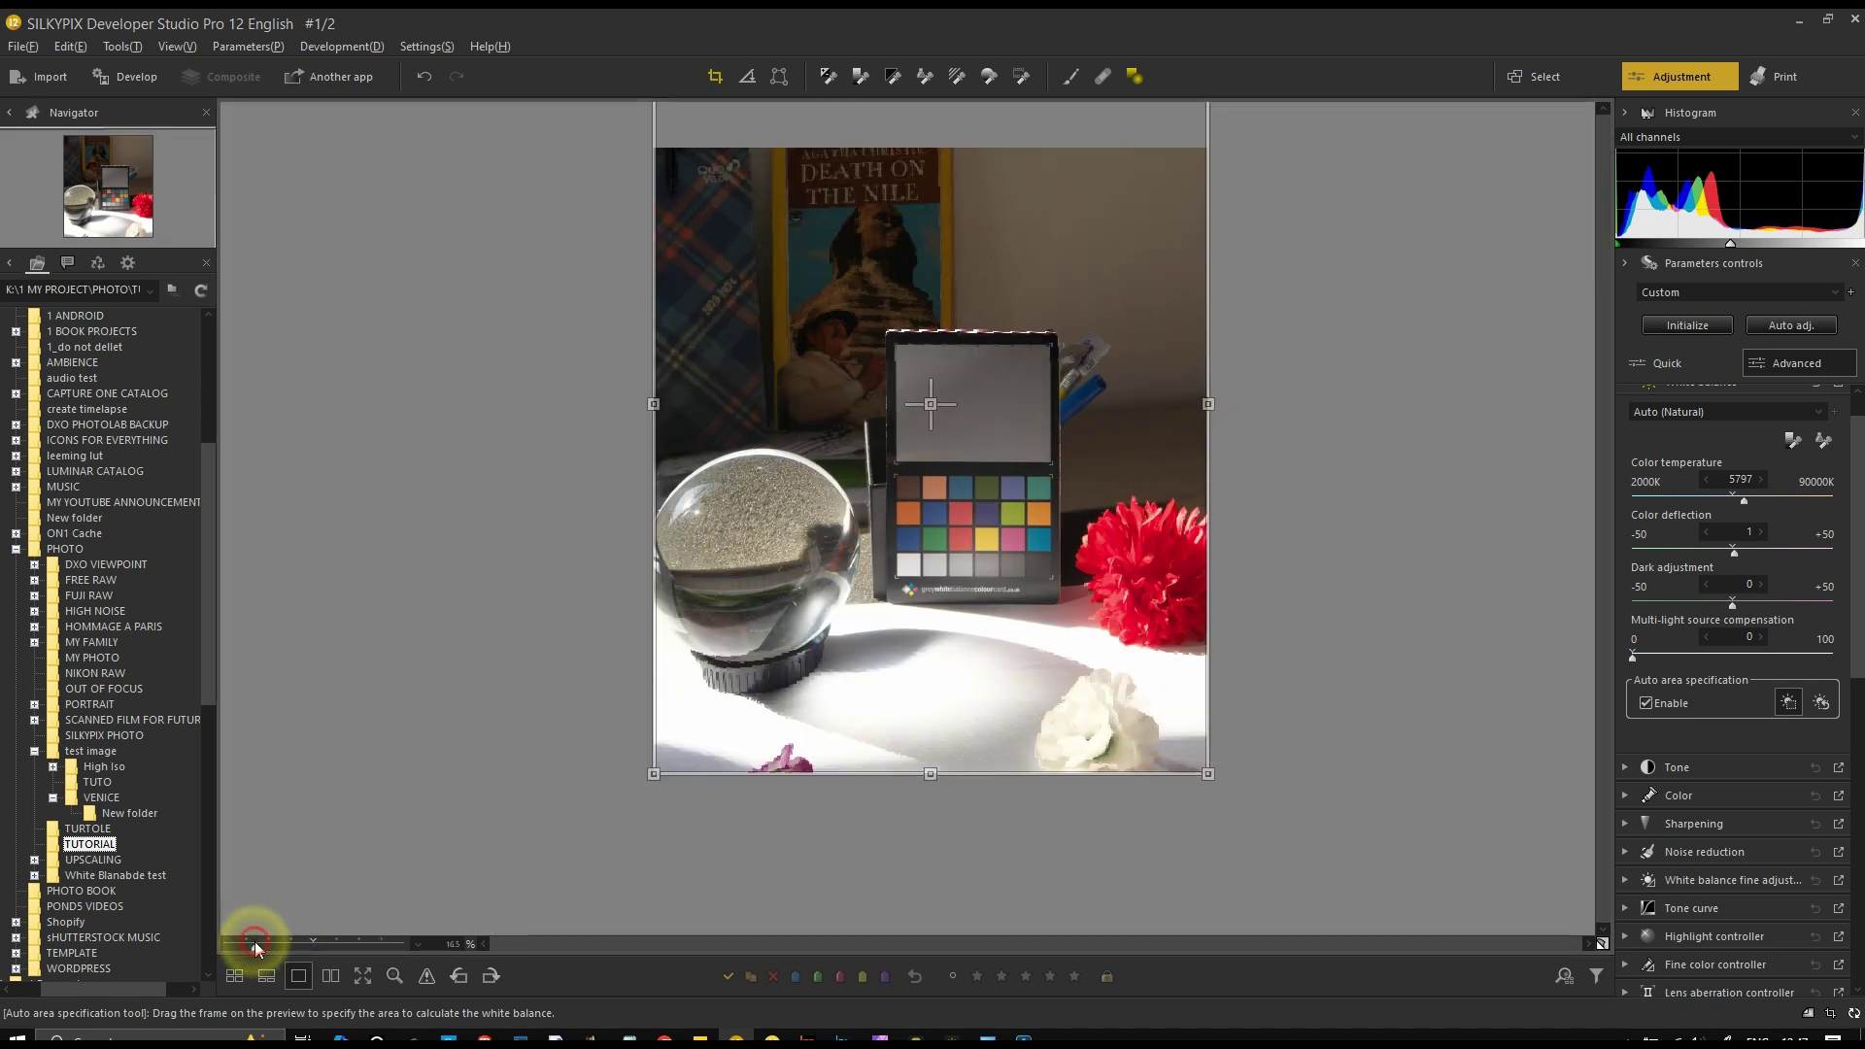
click(838, 202)
drag(835, 201, 958, 486)
drag(769, 321, 994, 501)
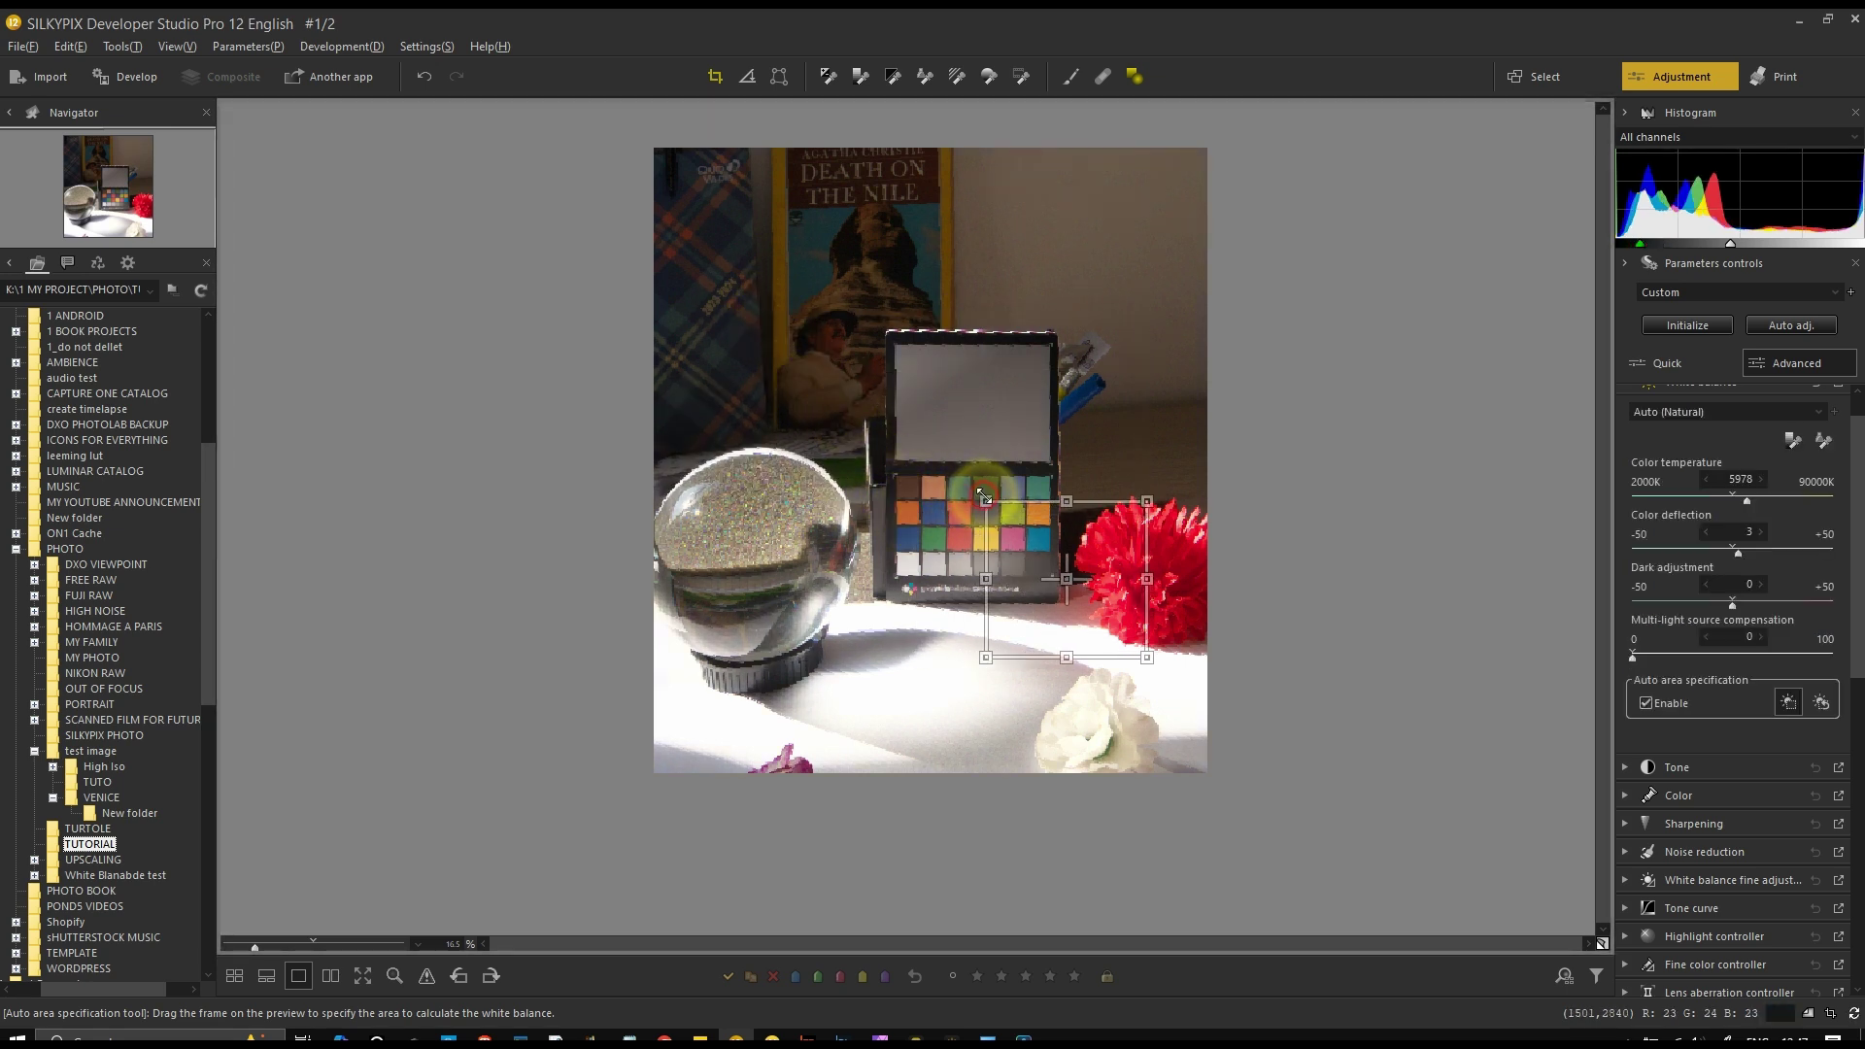
scroll(1078, 627, up, 1)
drag(1143, 609, 982, 340)
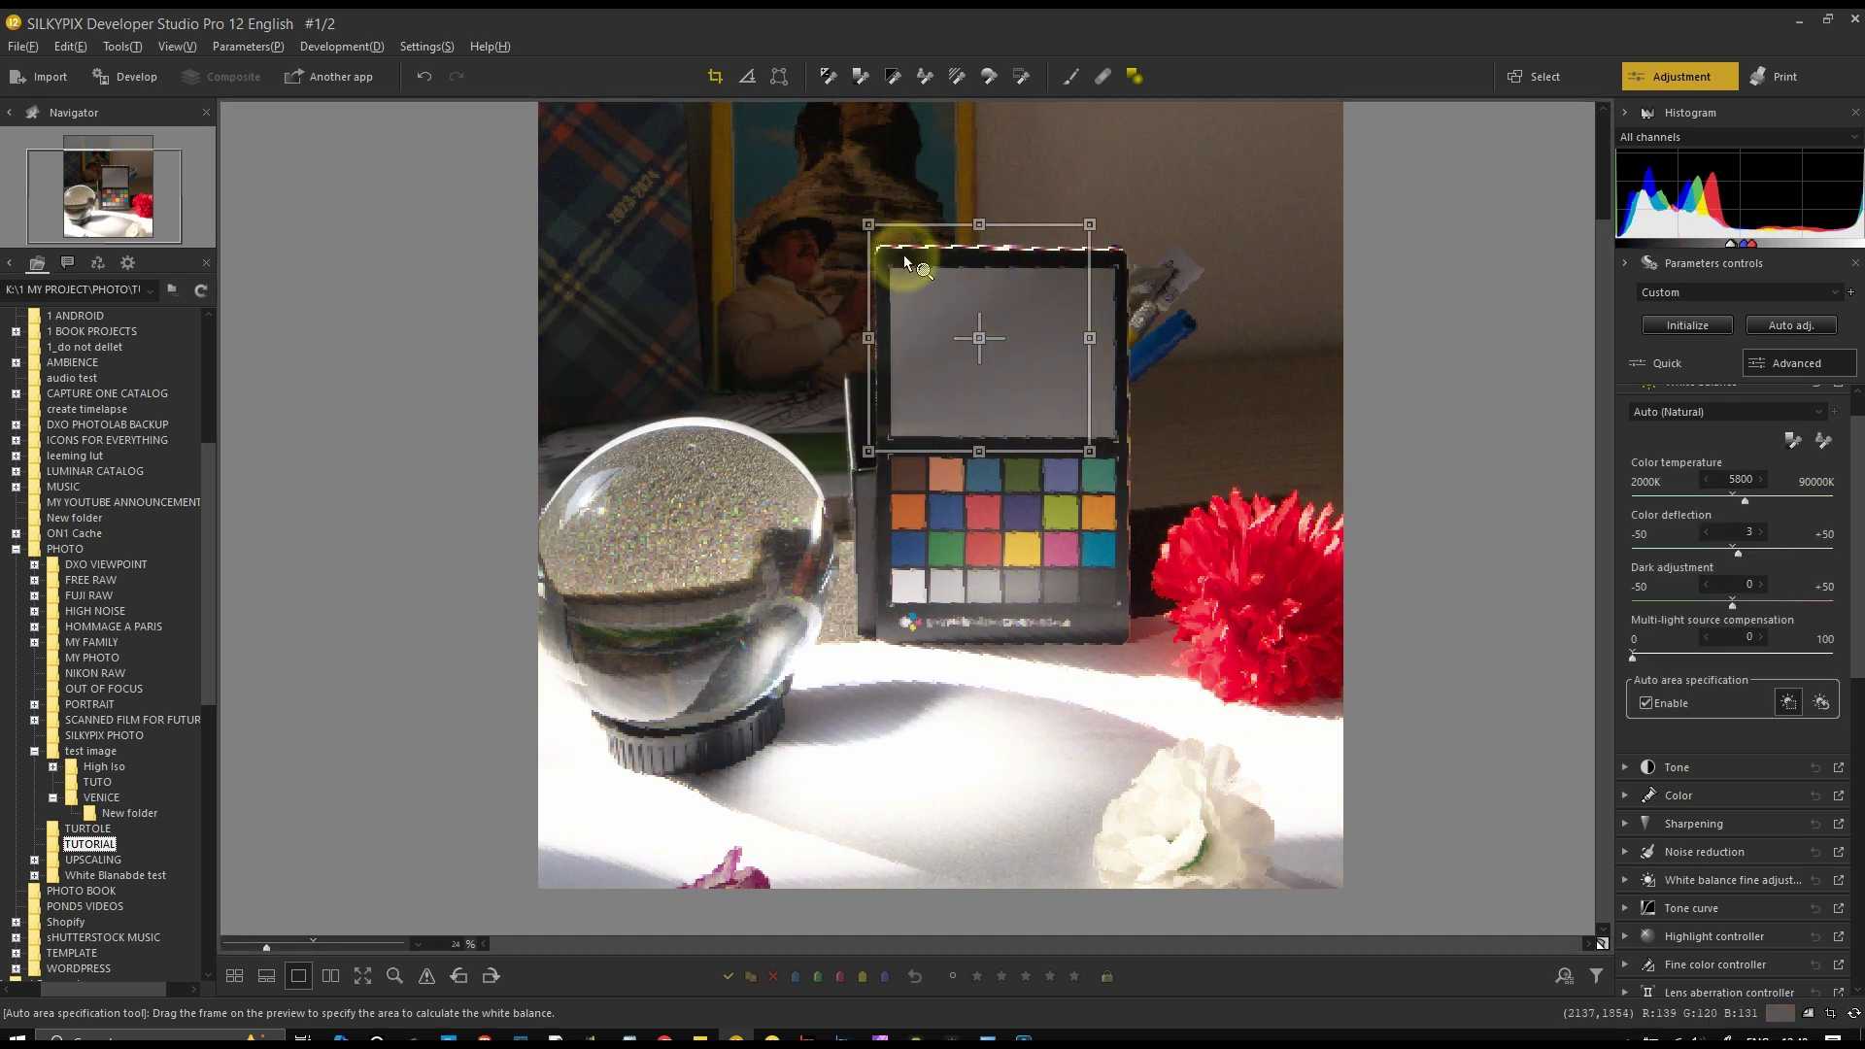
Test a smaller auto area frame on the color patches, and move it onto the face in the background picture
drag(979, 335, 997, 523)
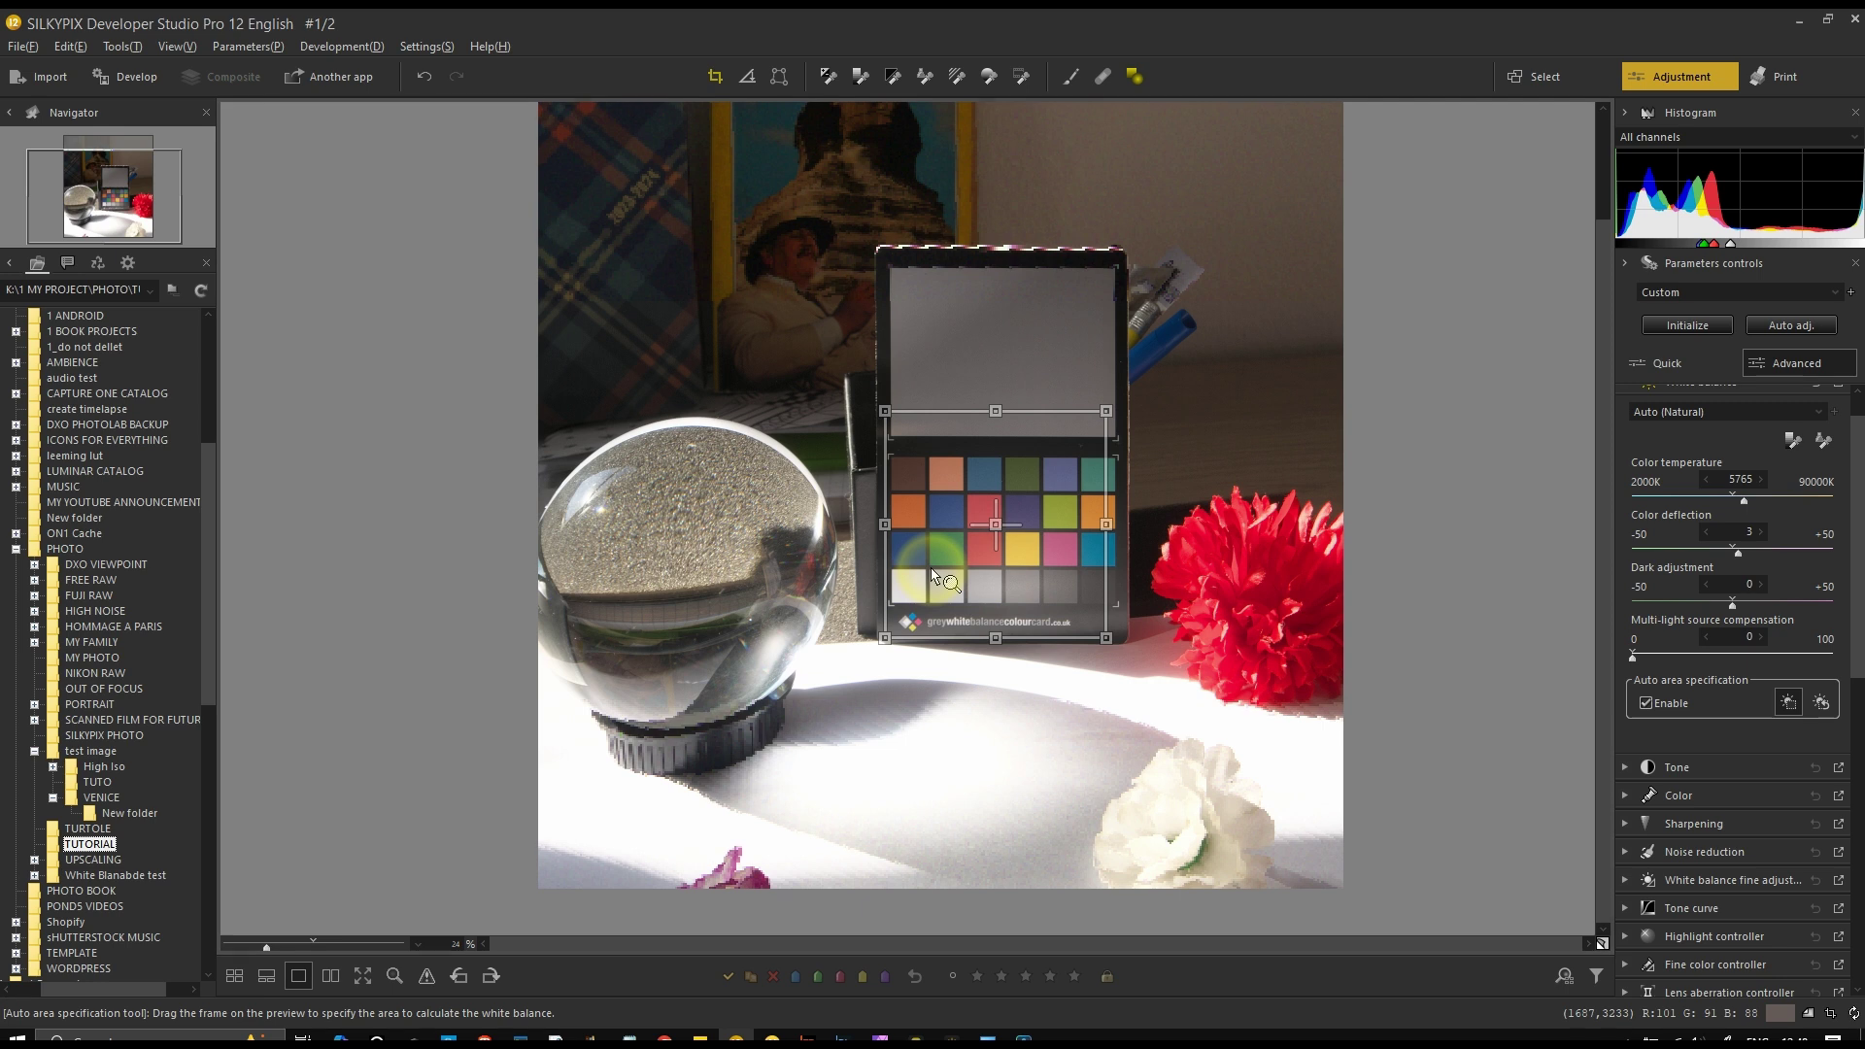
drag(879, 639, 987, 509)
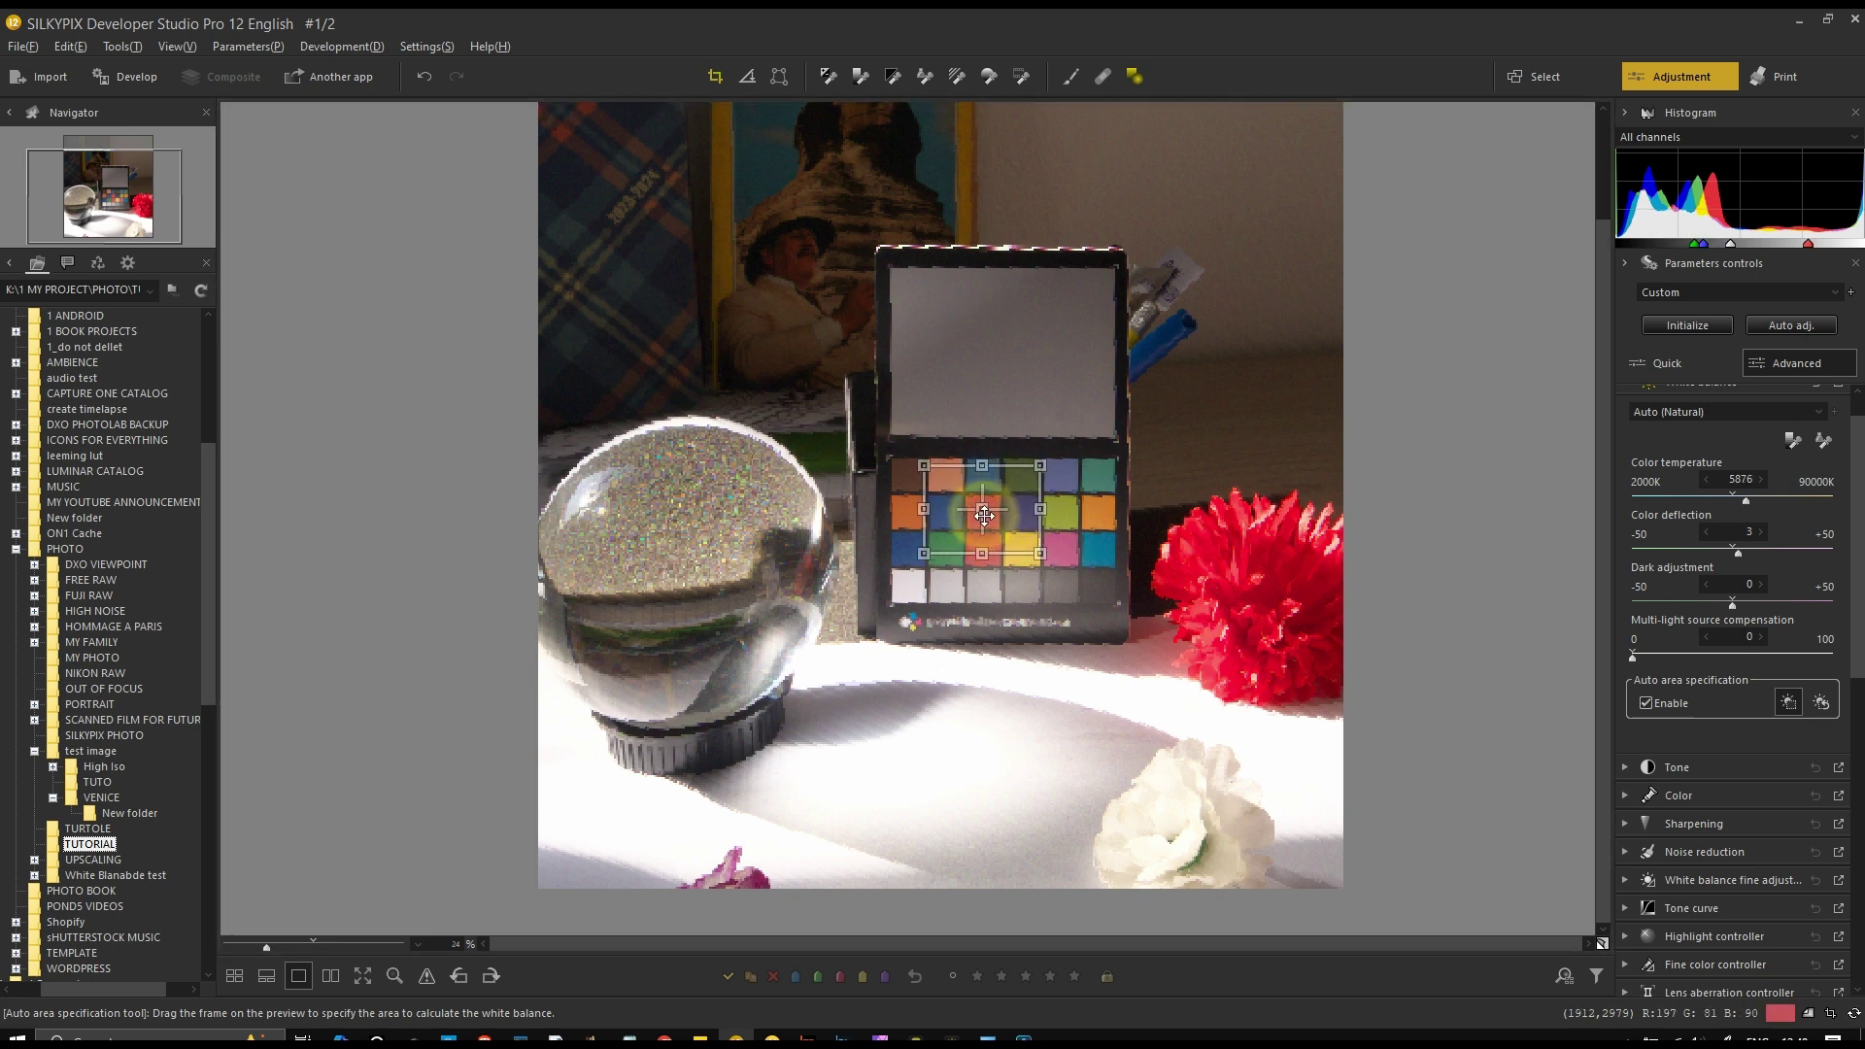
mouse_move(984, 514)
mouse_down()
mouse_move(1093, 515)
mouse_move(998, 502)
mouse_up()
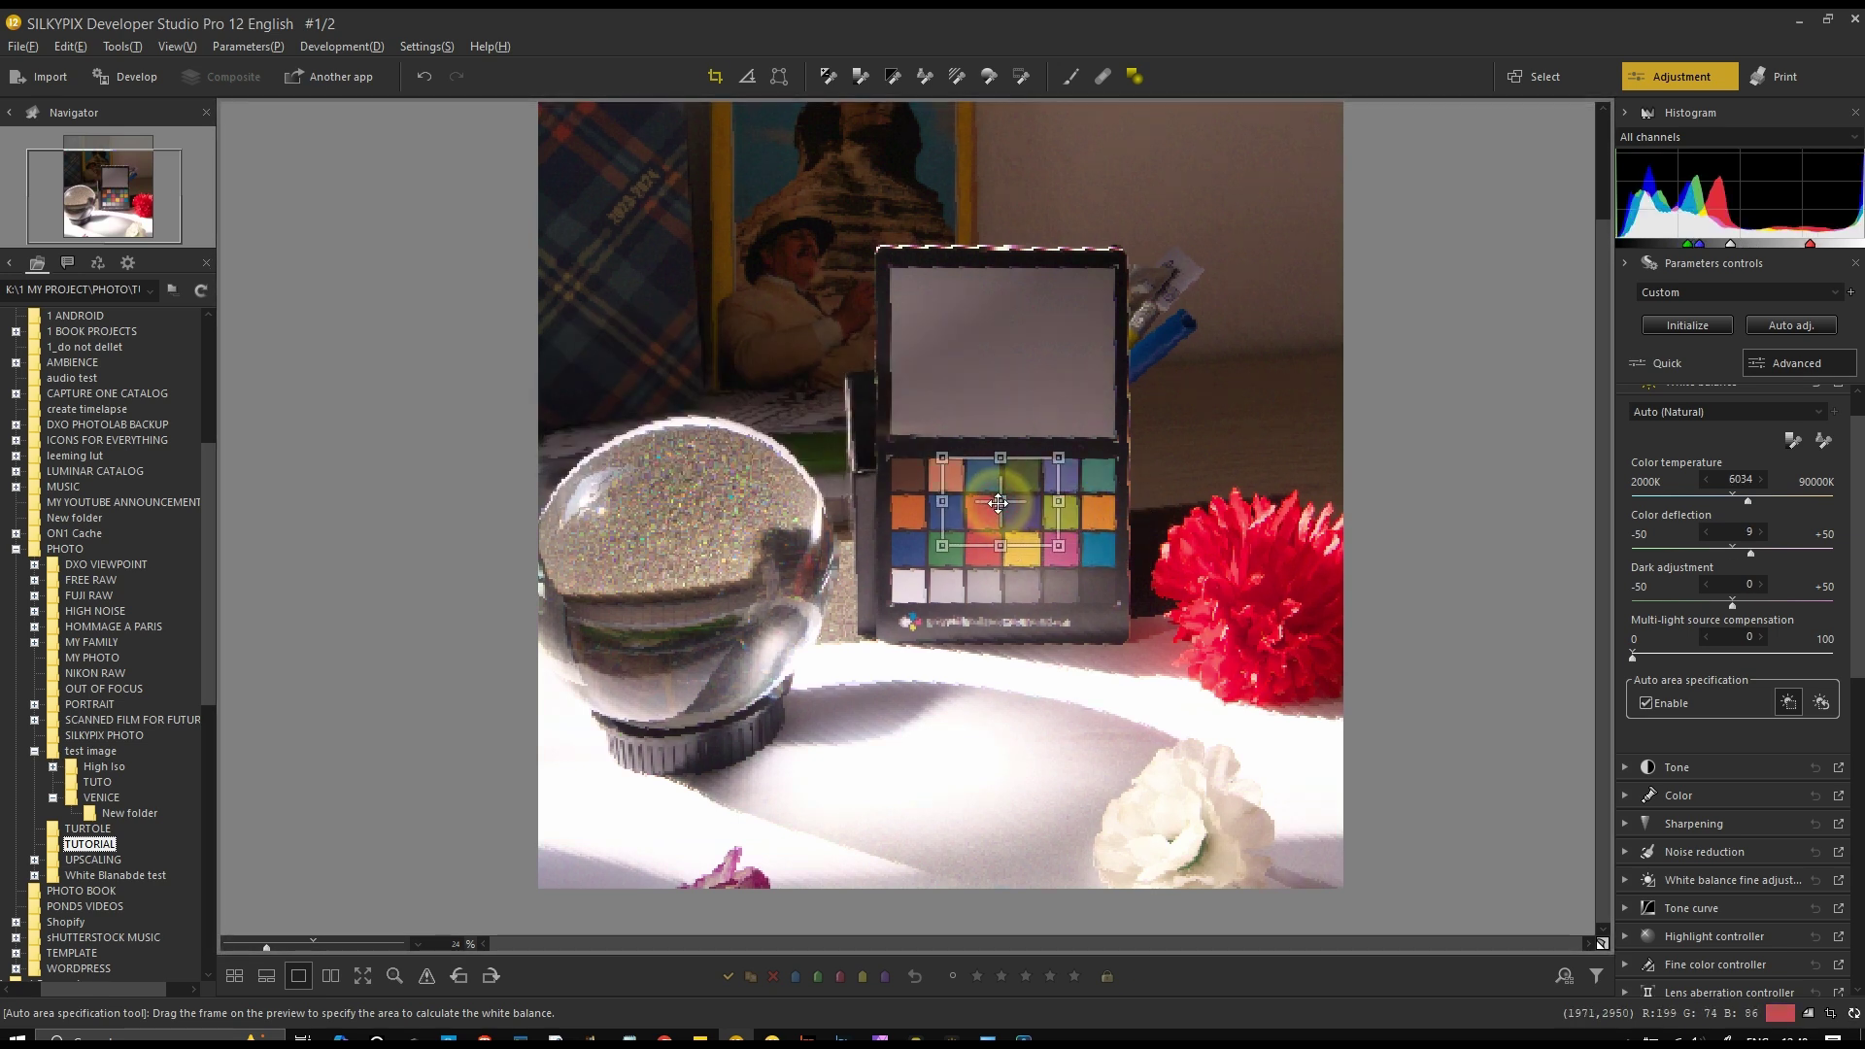
drag(999, 502, 808, 261)
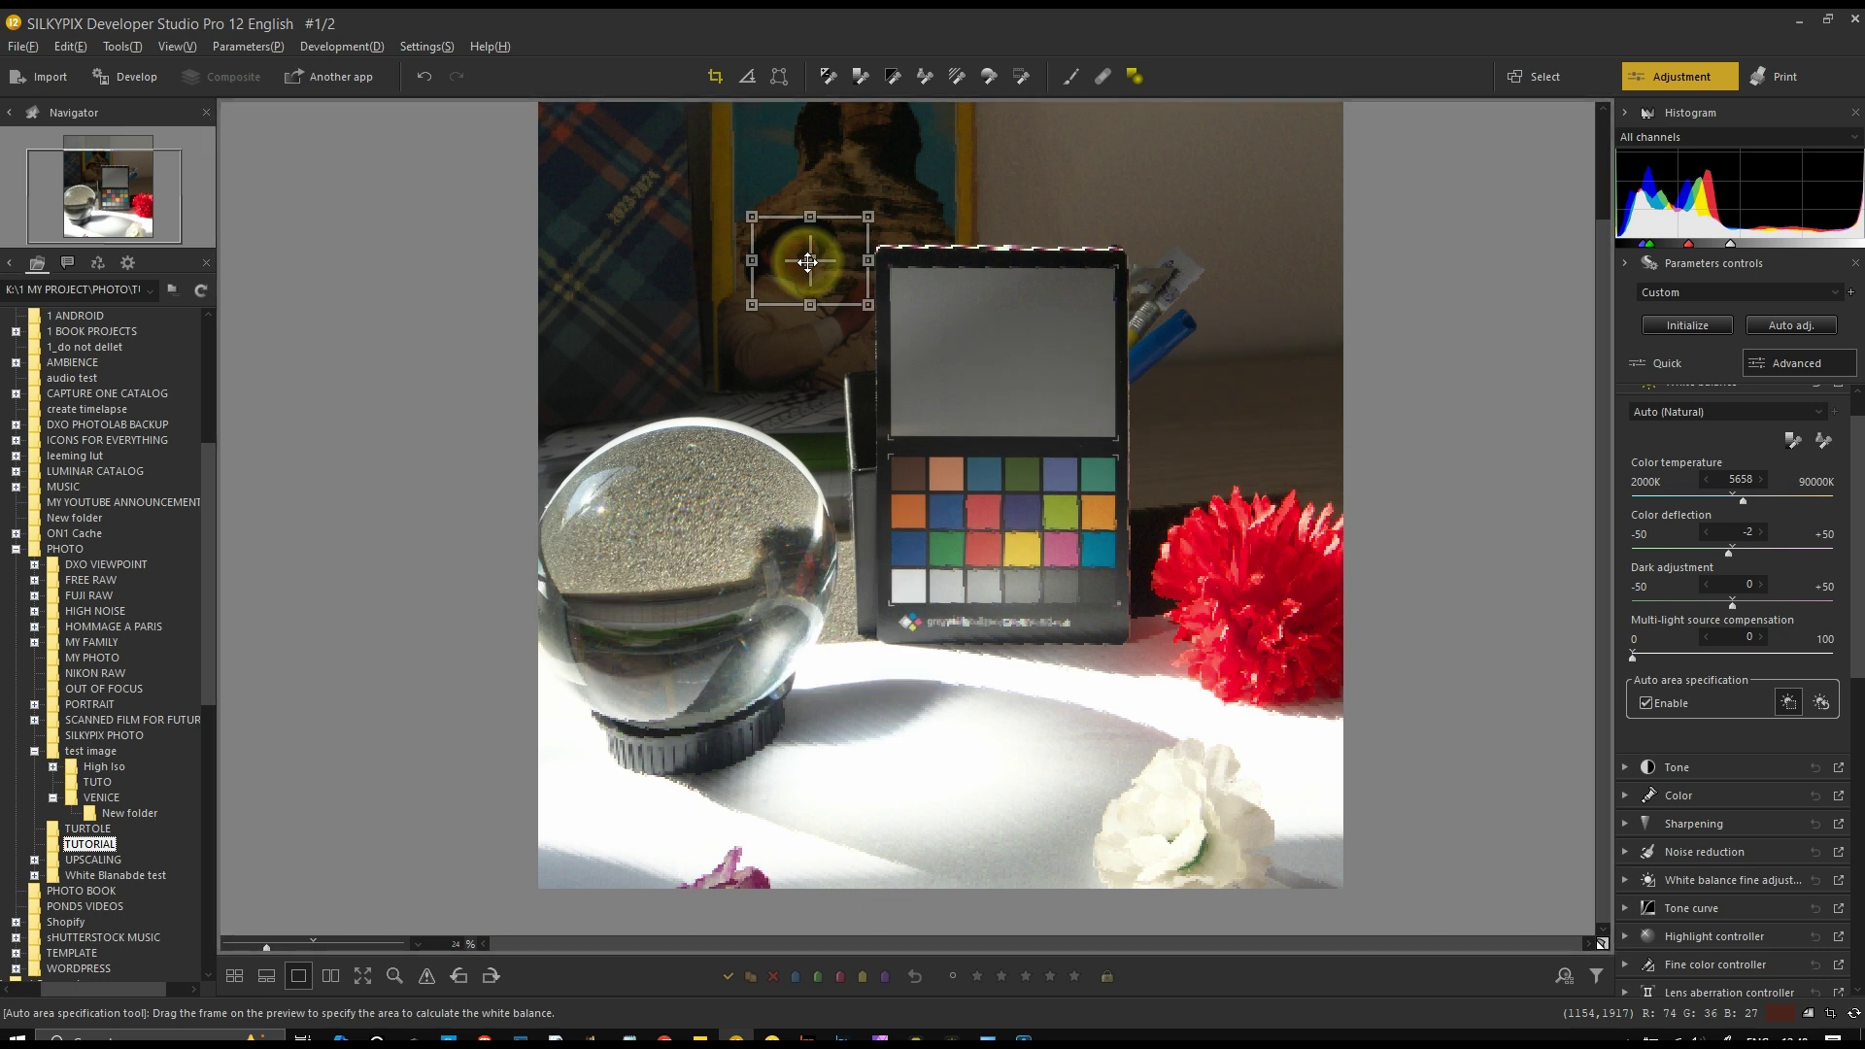
Reset the auto area specification and set the white balance to Camera settings
click(1821, 703)
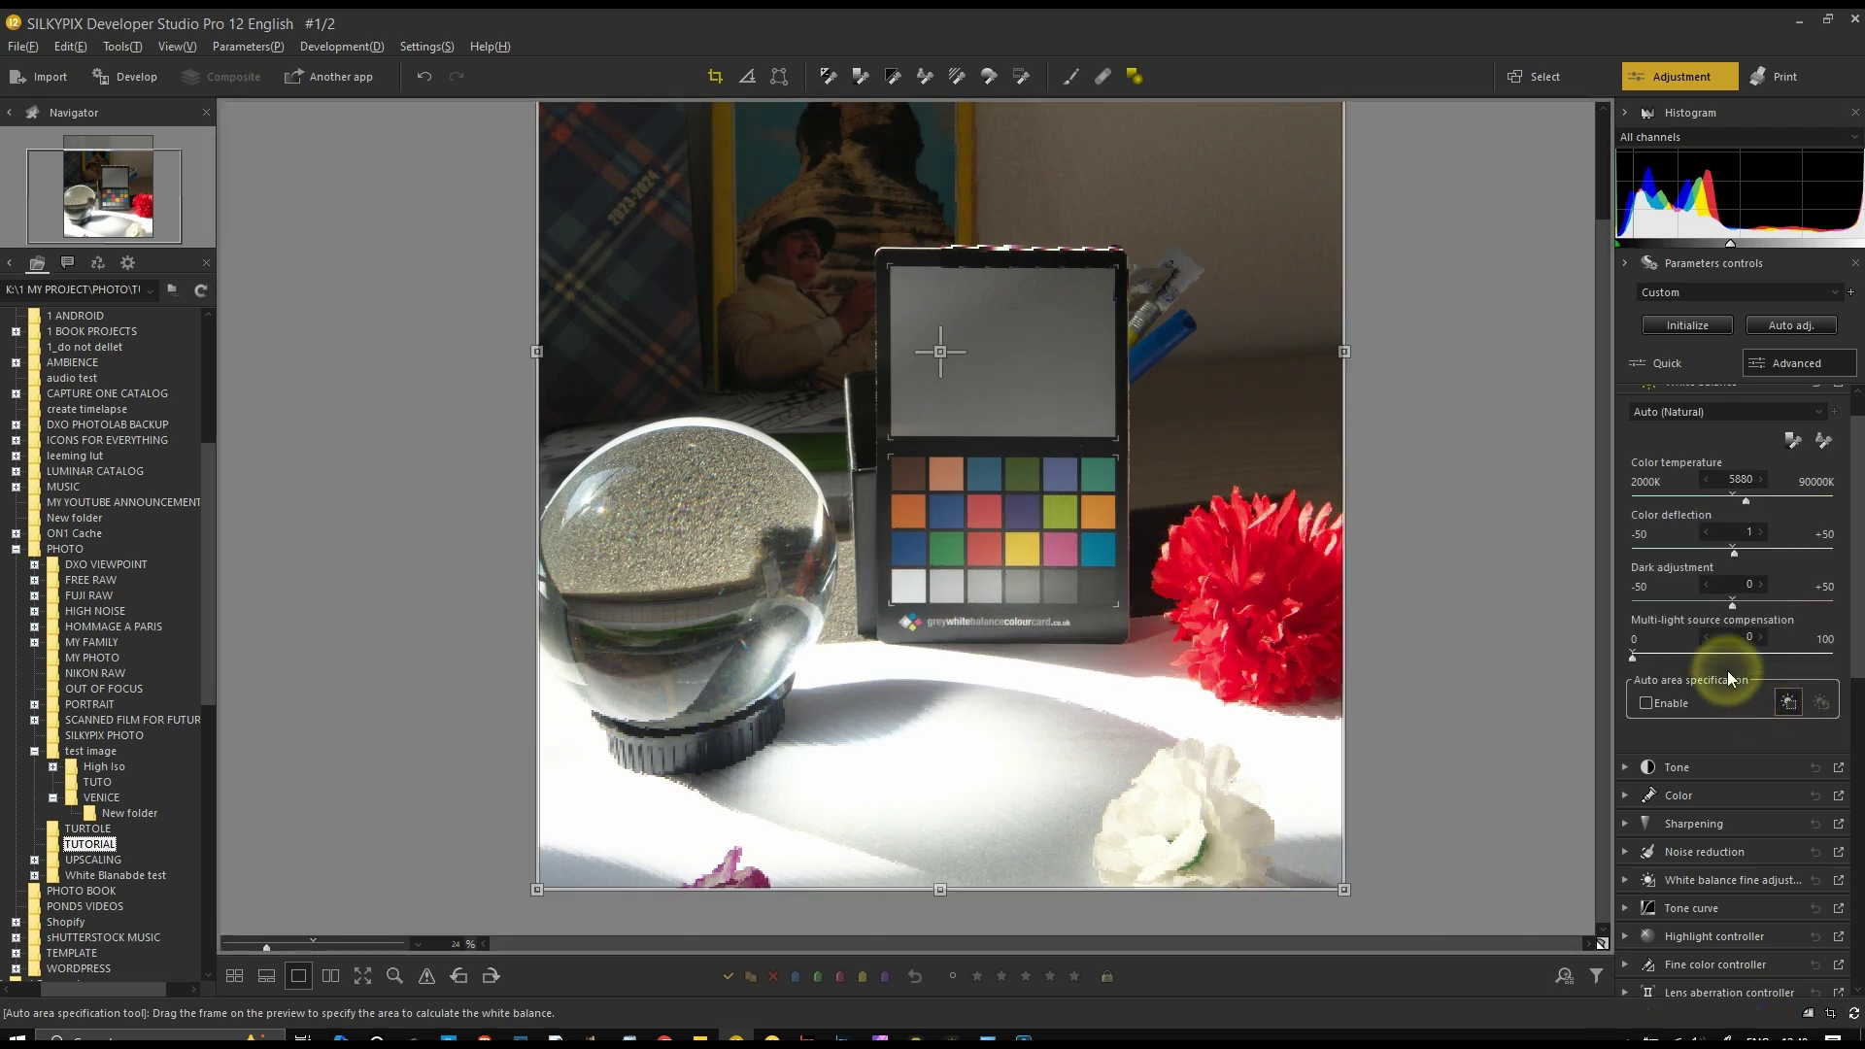
click(1681, 412)
click(1682, 432)
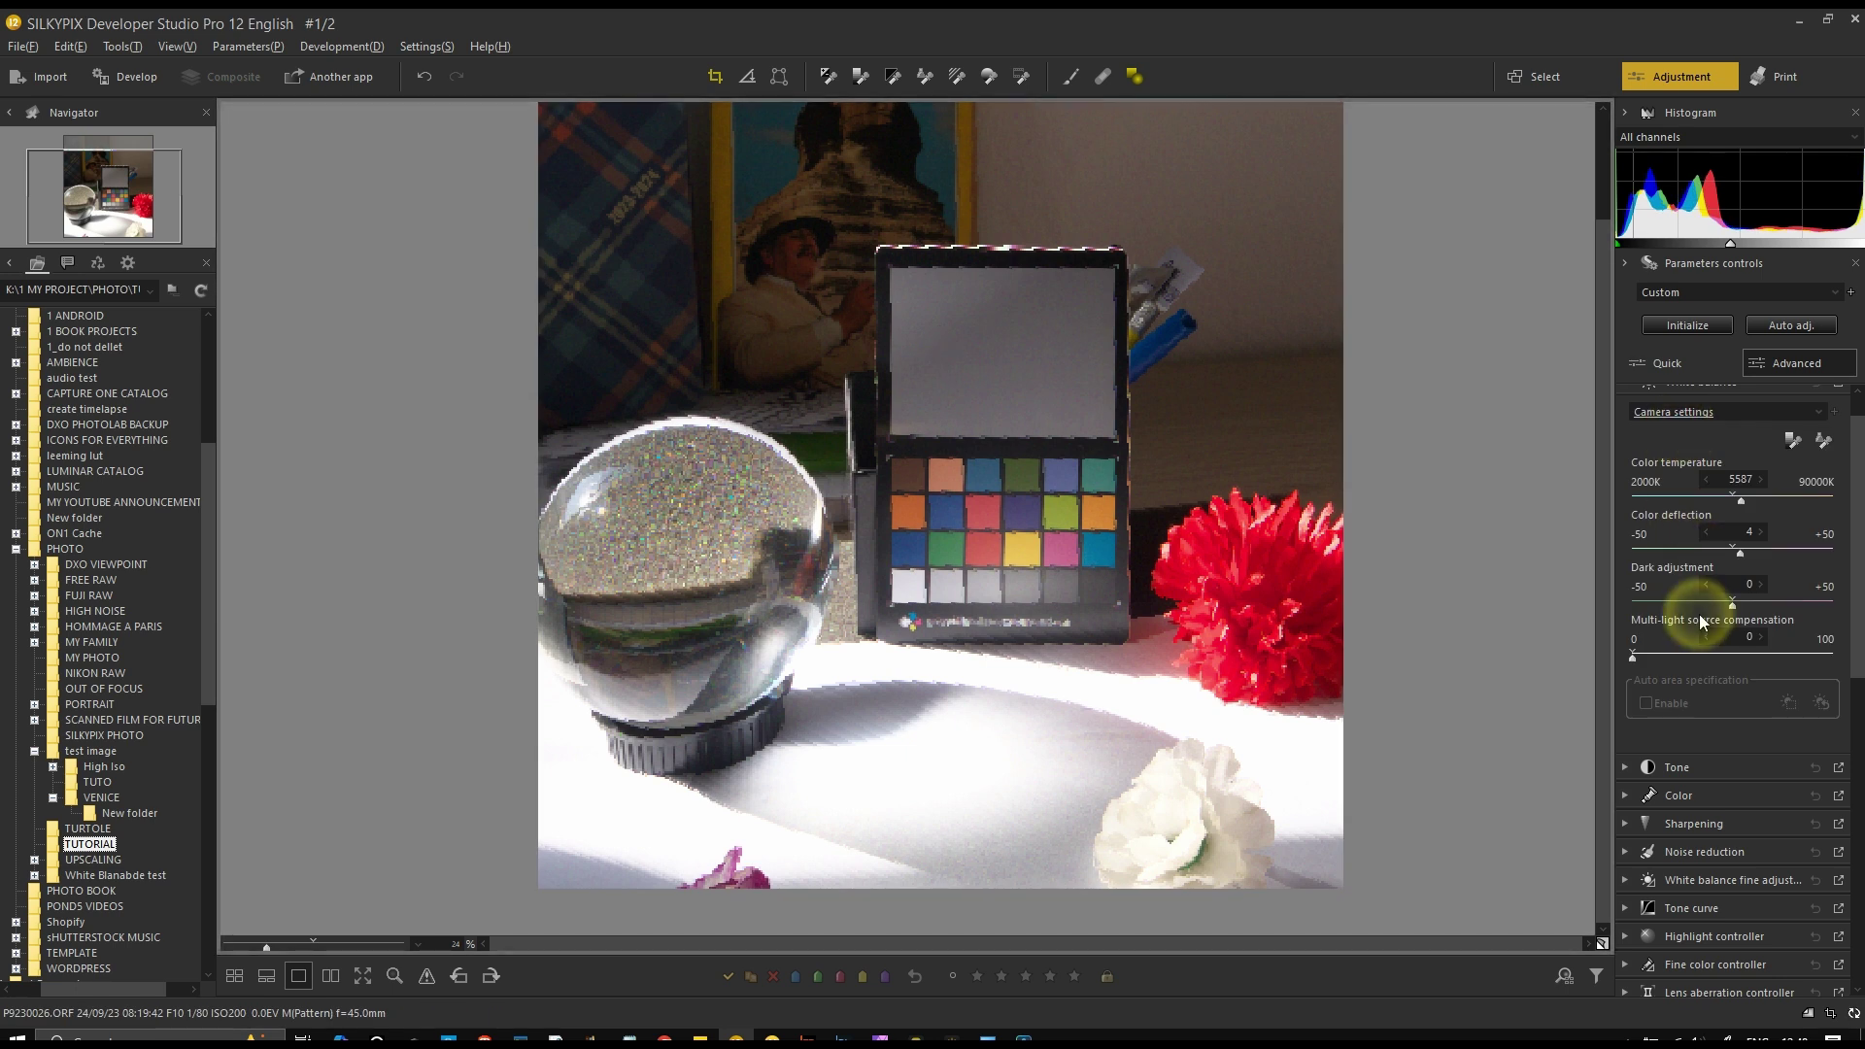
Collapse White balance, expand the Tone parameters and examine its sliders such as Dehaze and Soft
scroll(1834, 541, up, 2)
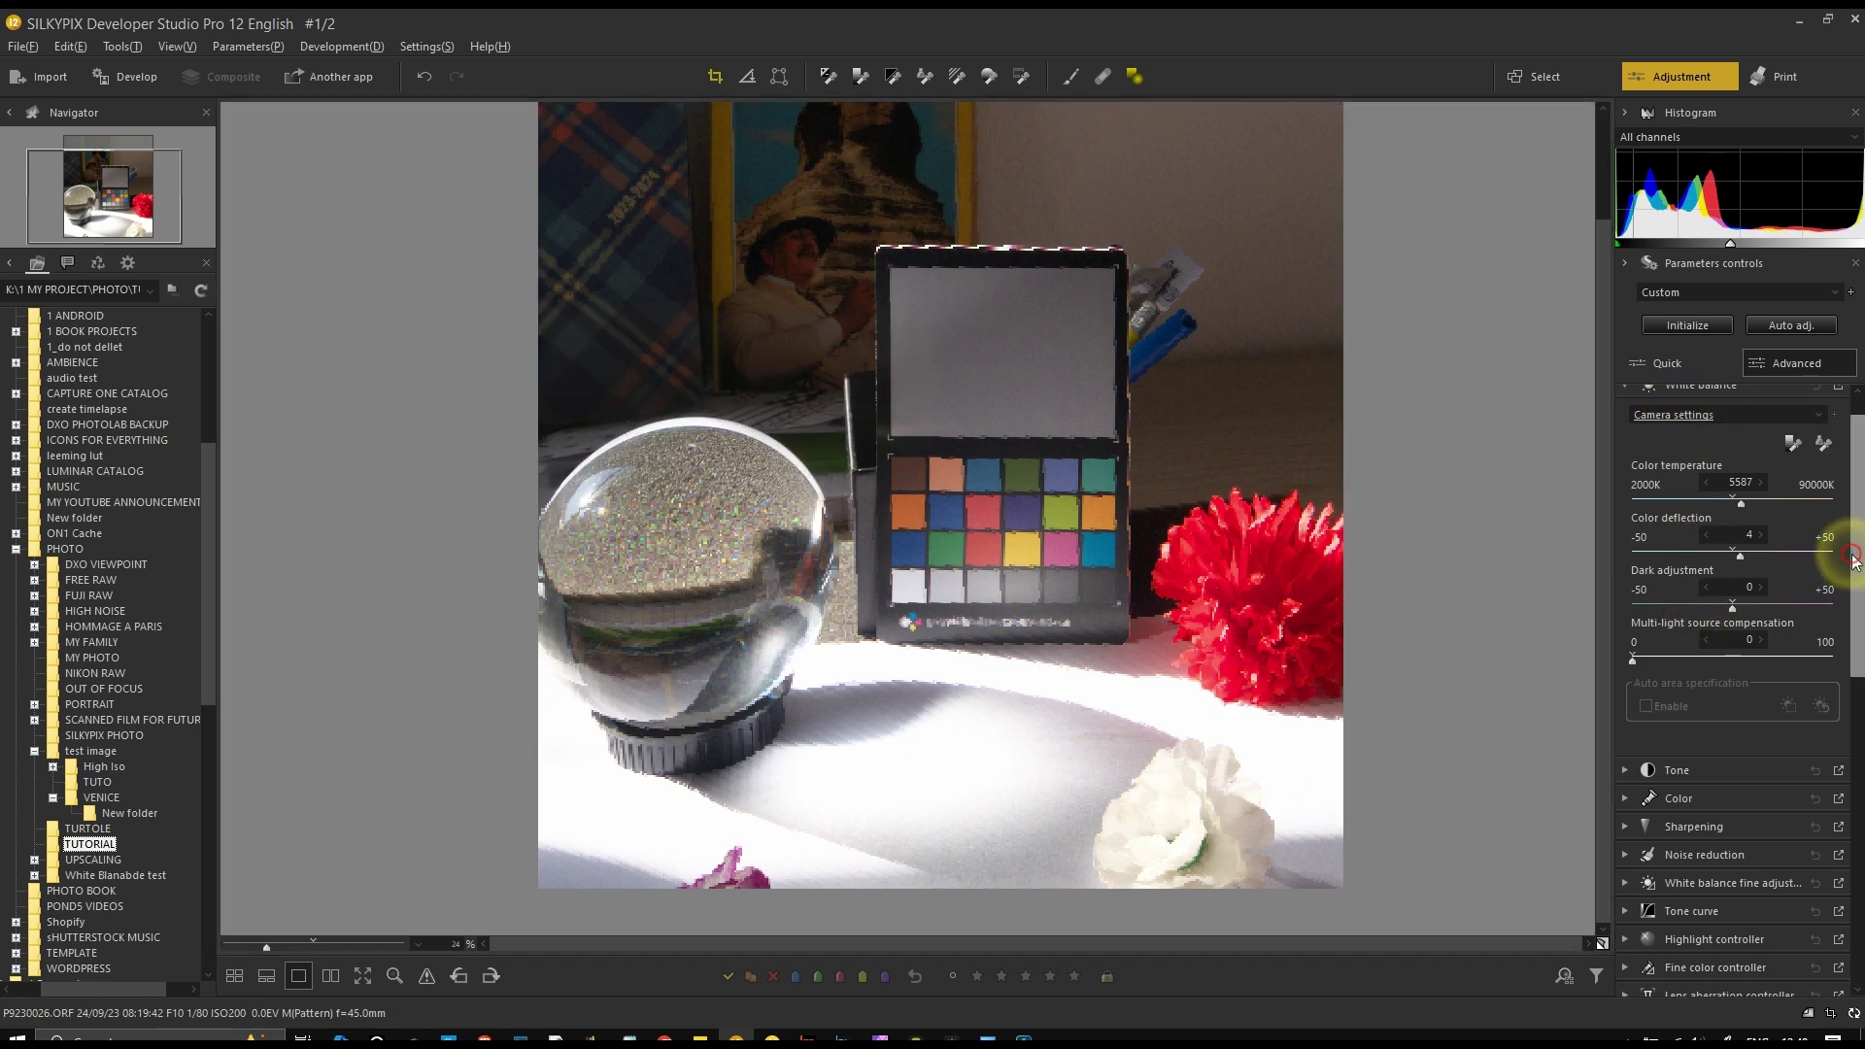
click(1737, 468)
click(1702, 452)
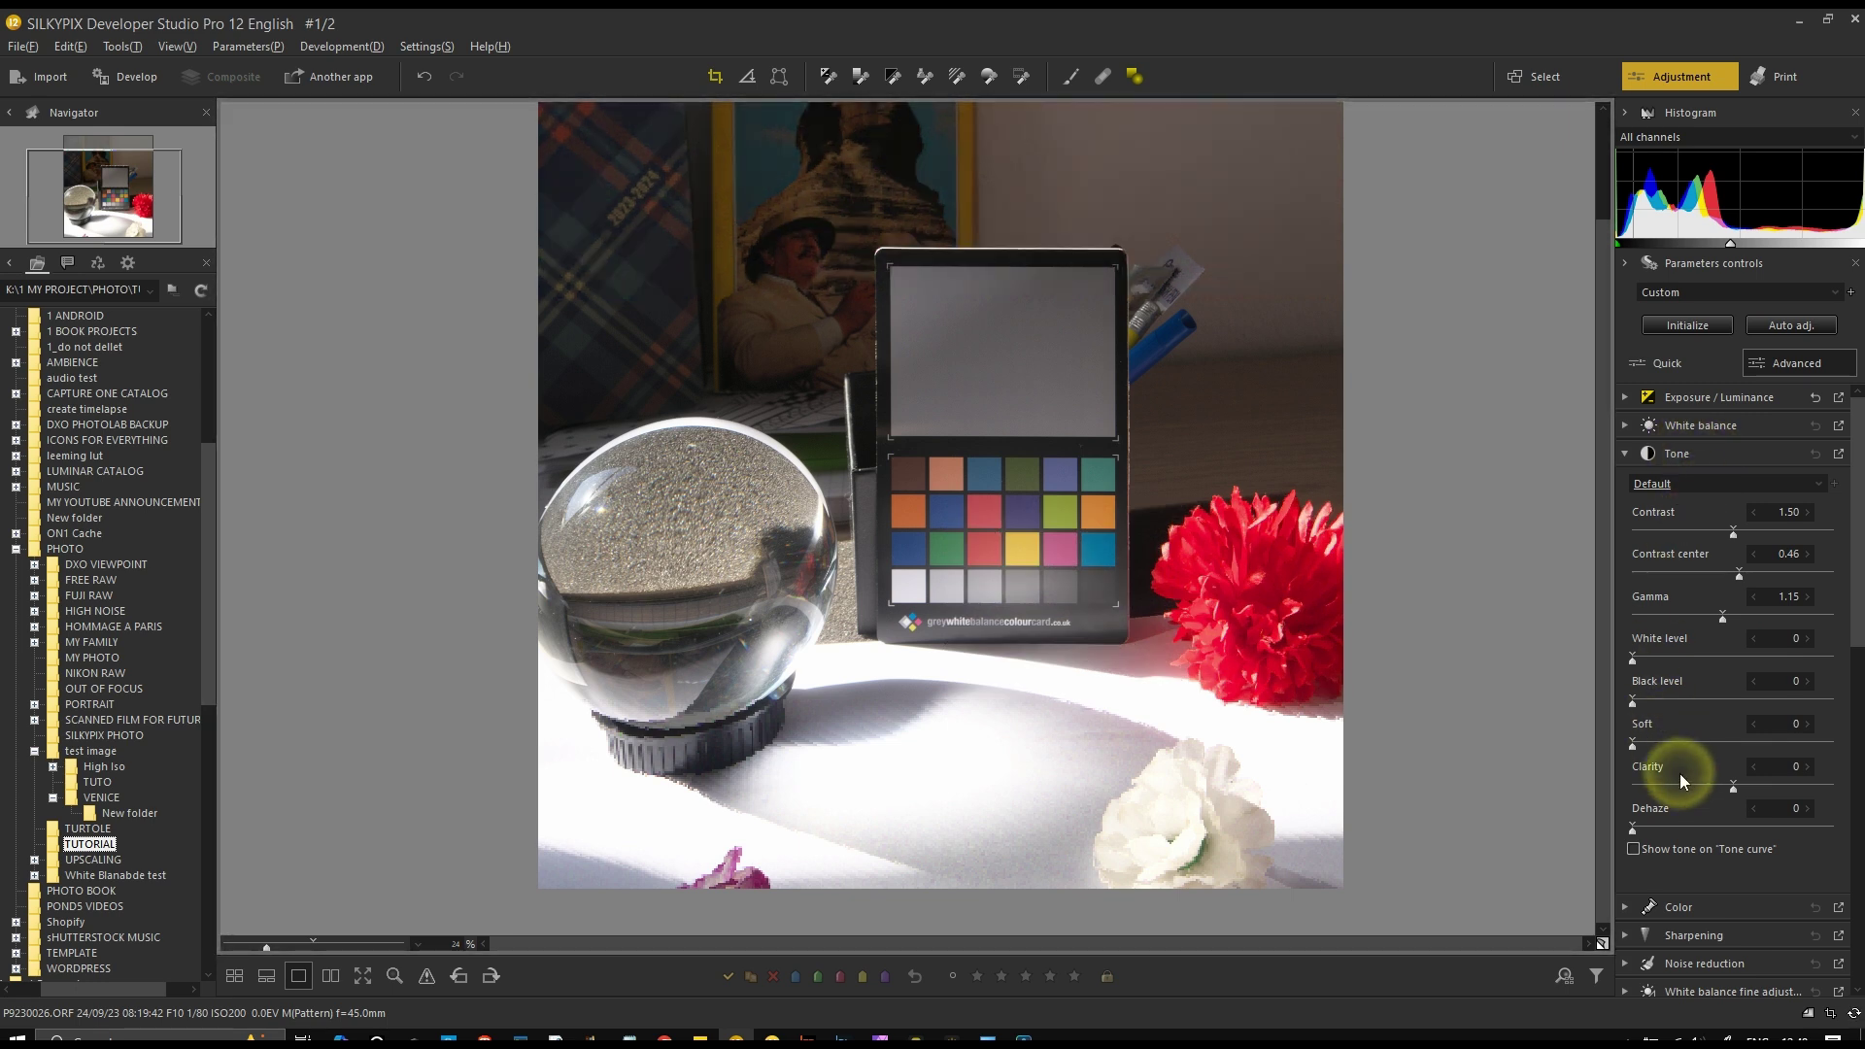
mouse_move(1686, 812)
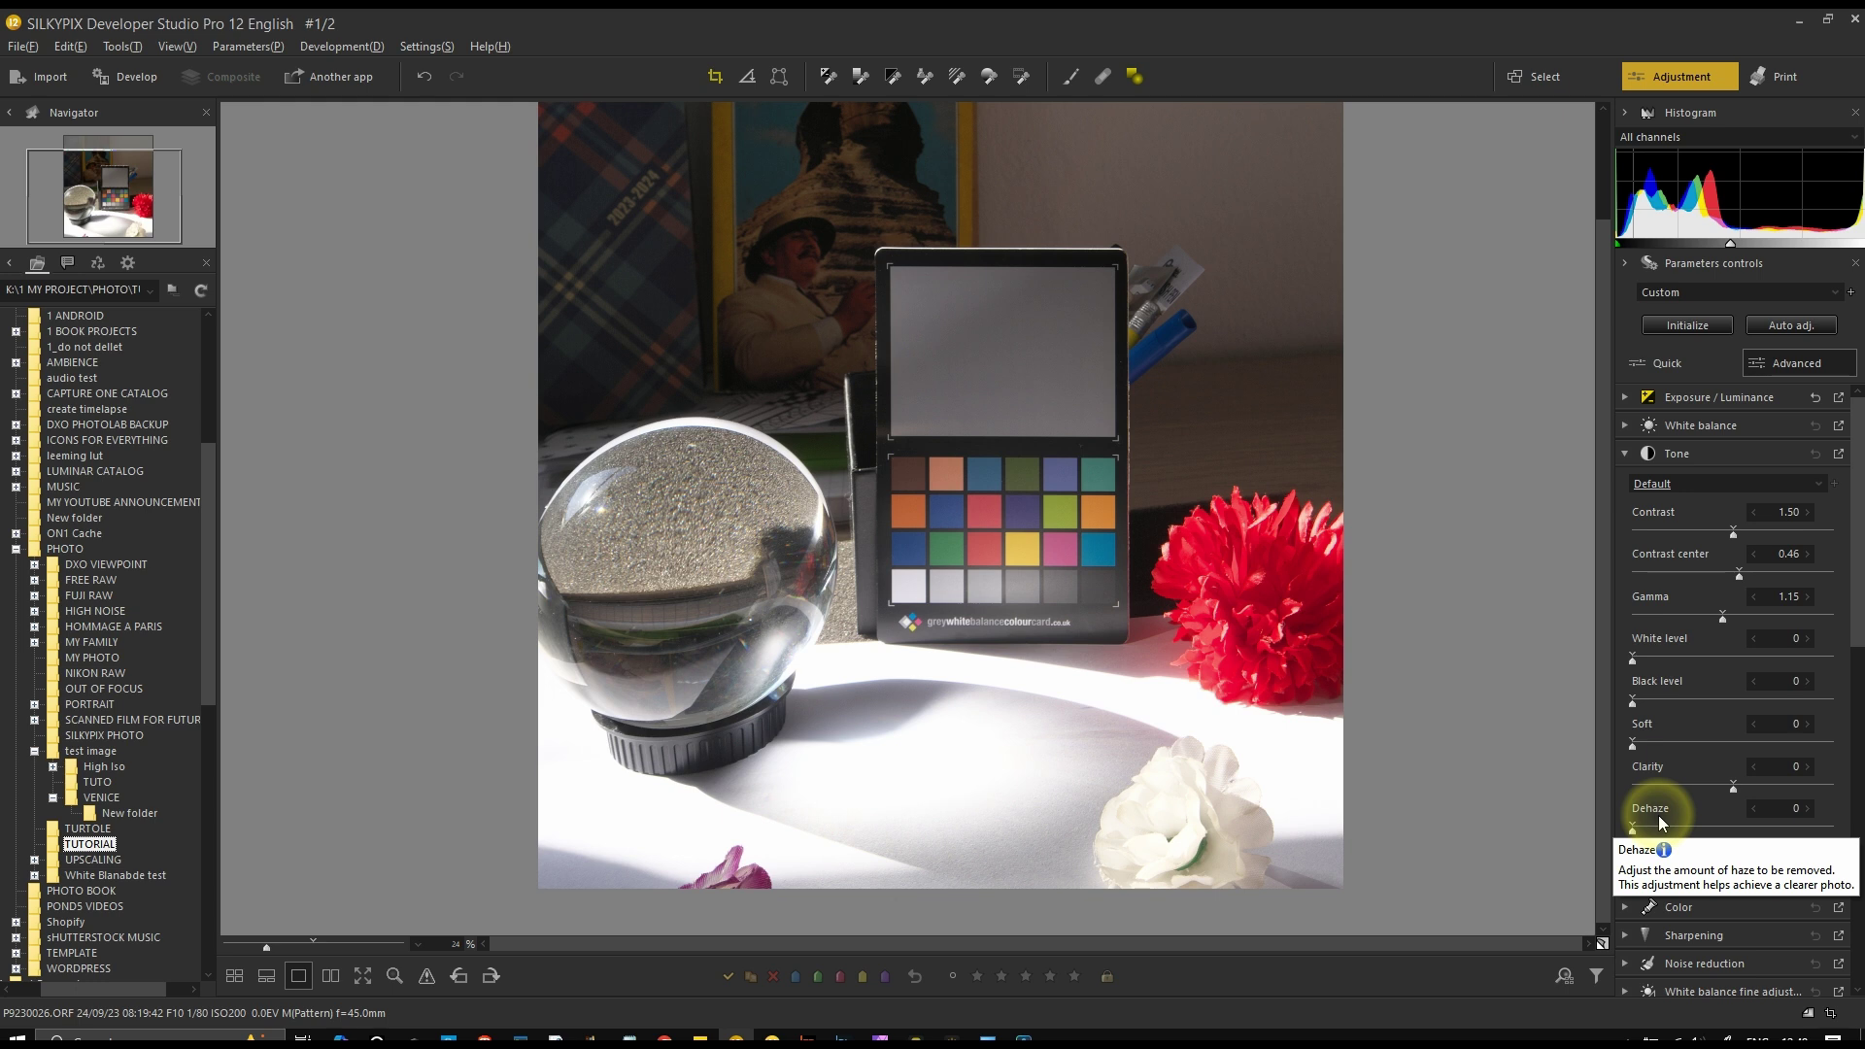
mouse_move(1644, 745)
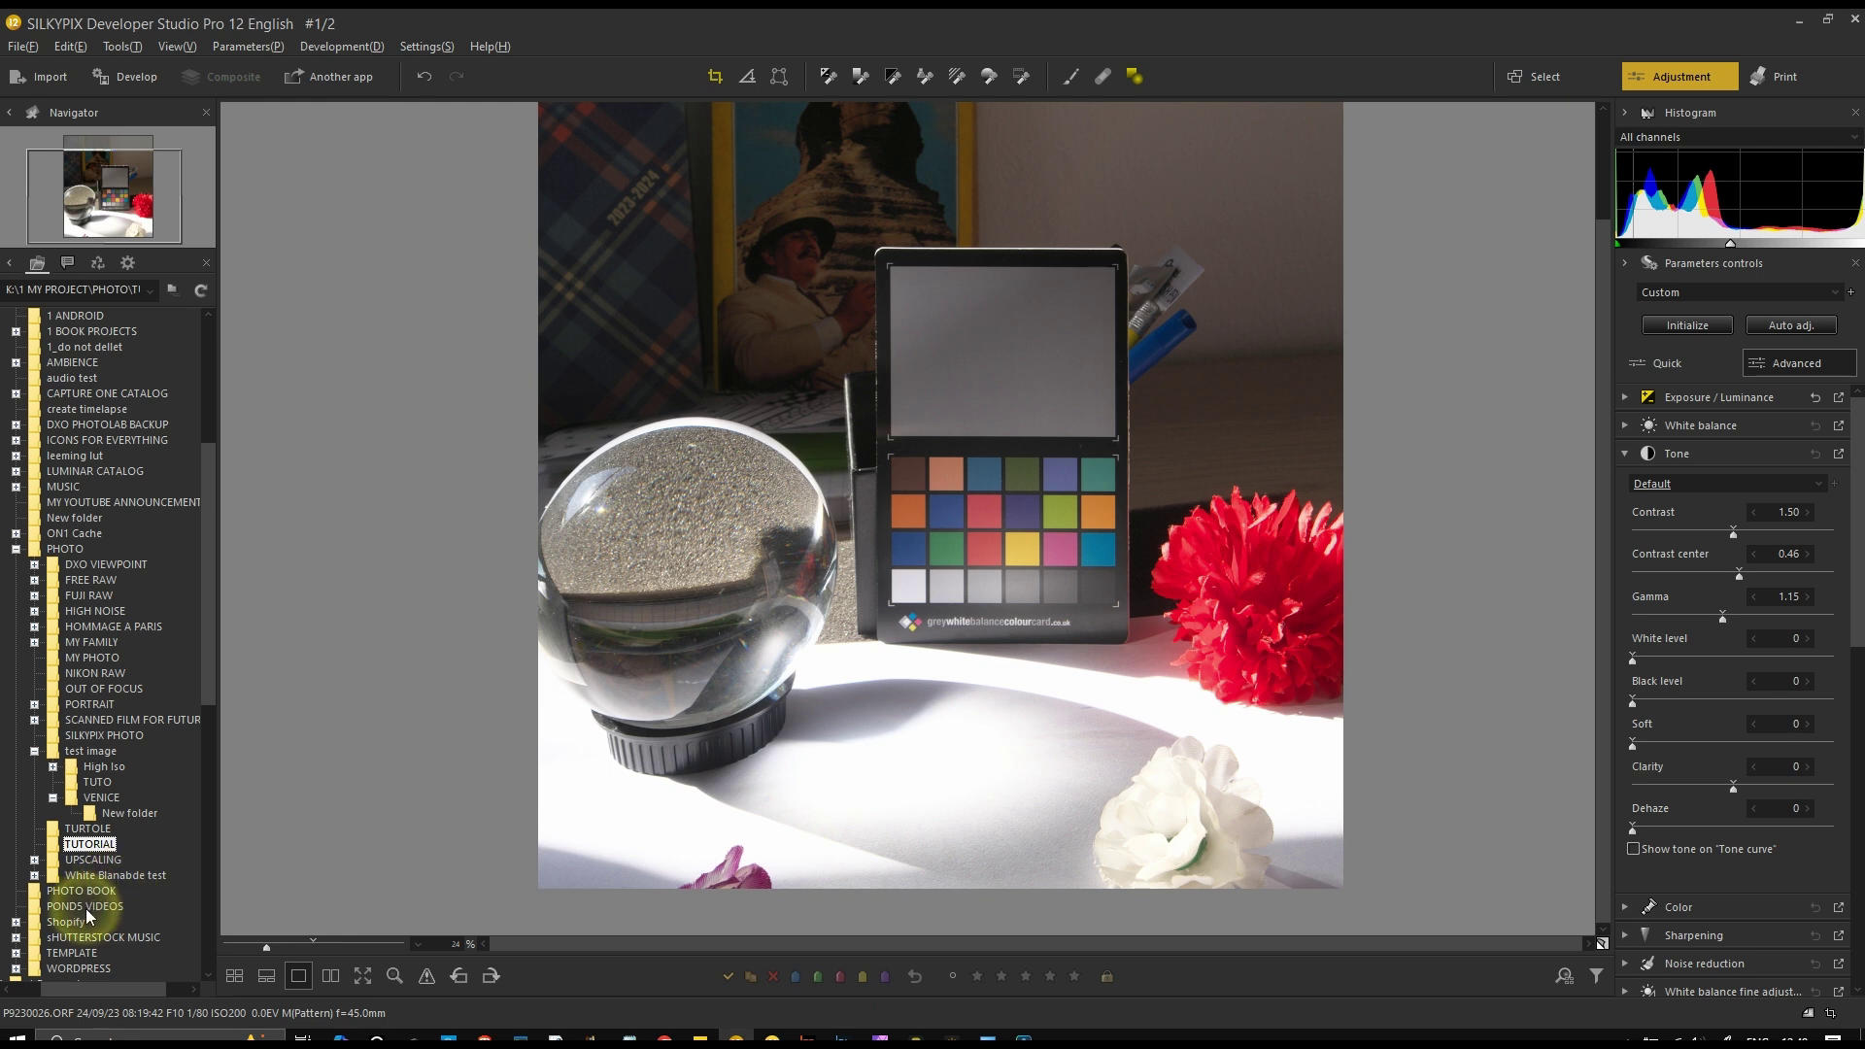
Open the photo of the dark-haired woman lying on a bed from the PORTRAIT folder
click(96, 703)
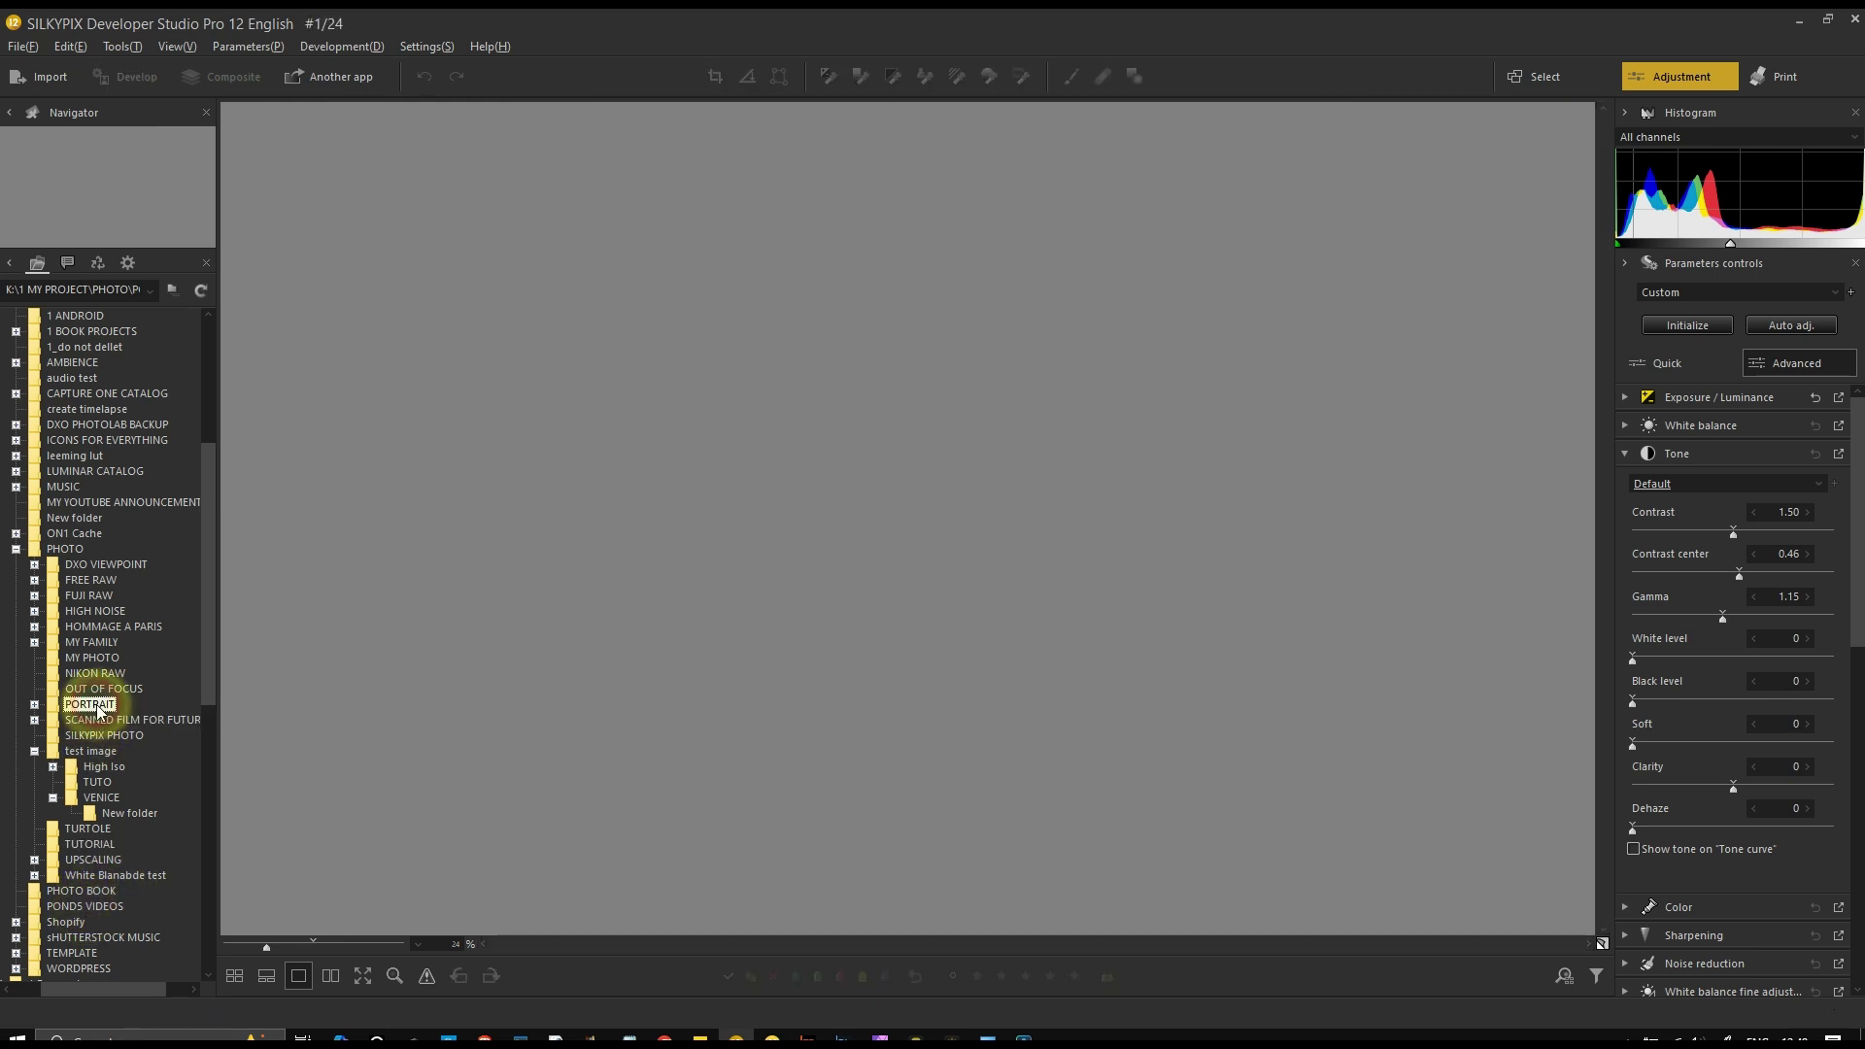
scroll(1416, 400, down, 3)
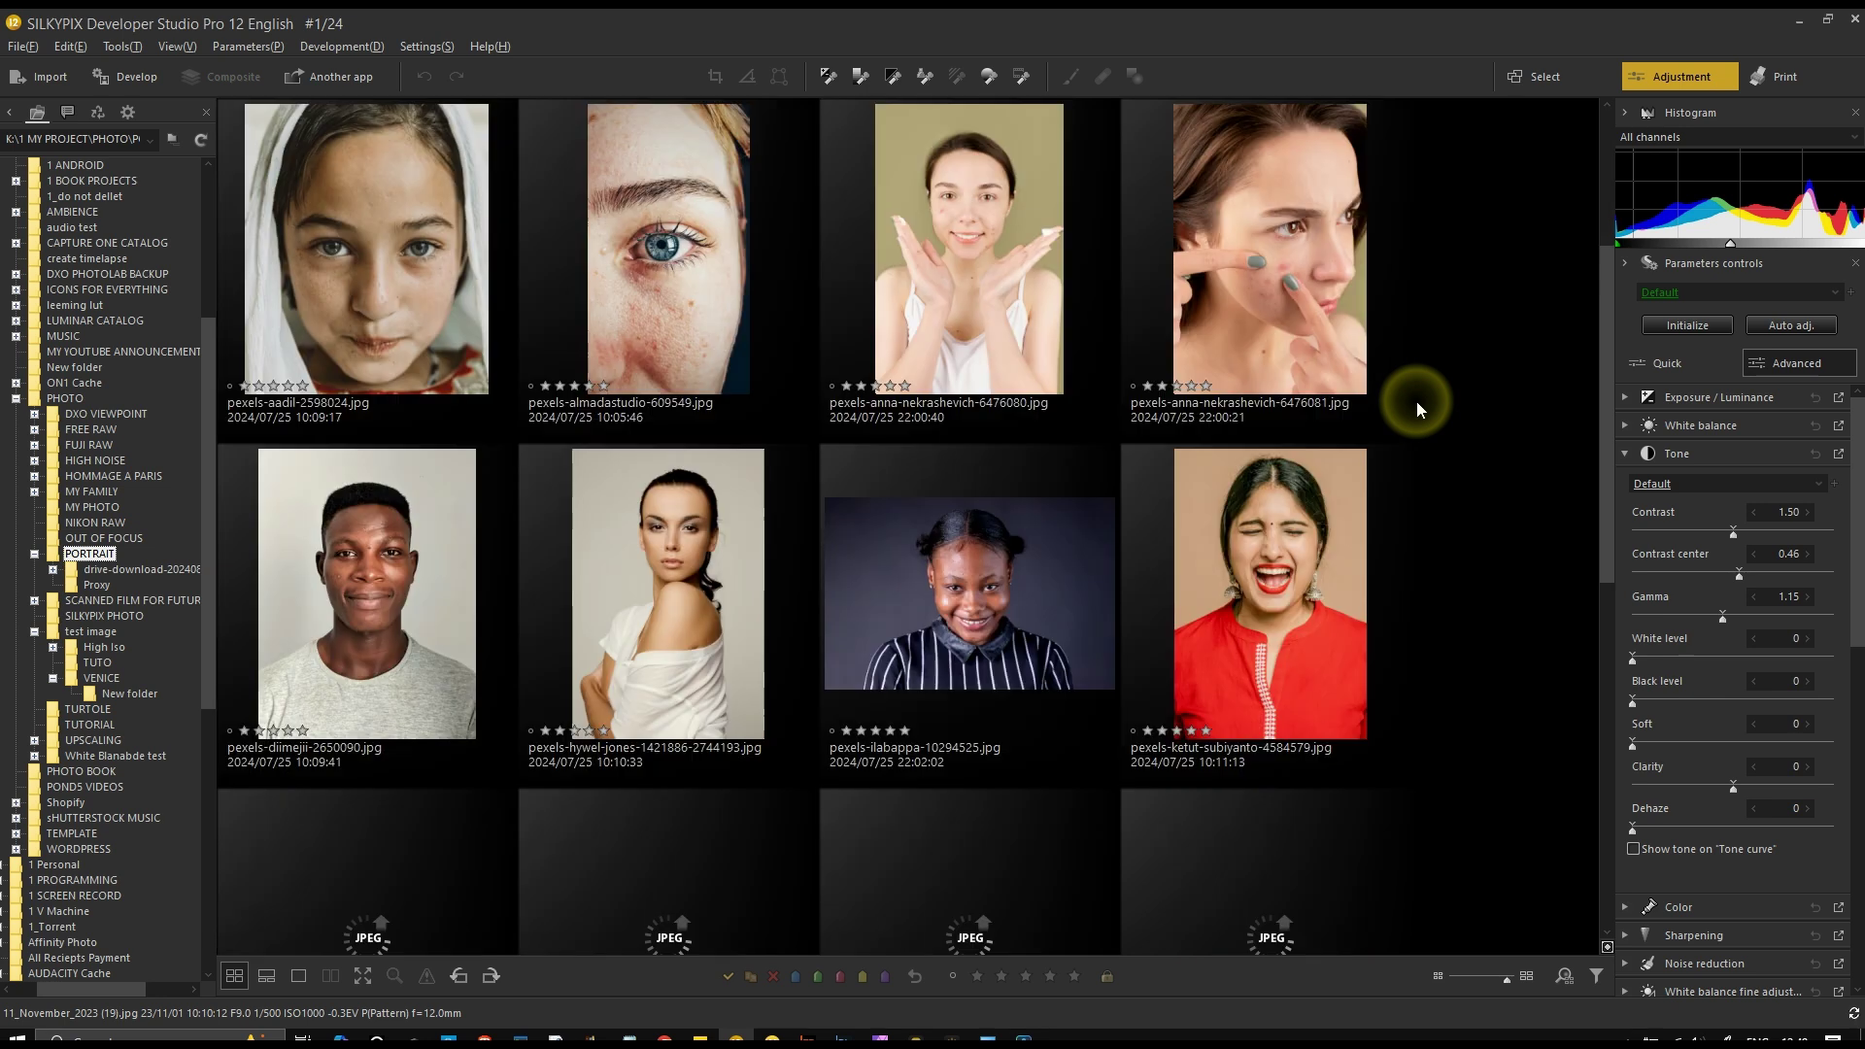
double_click(399, 287)
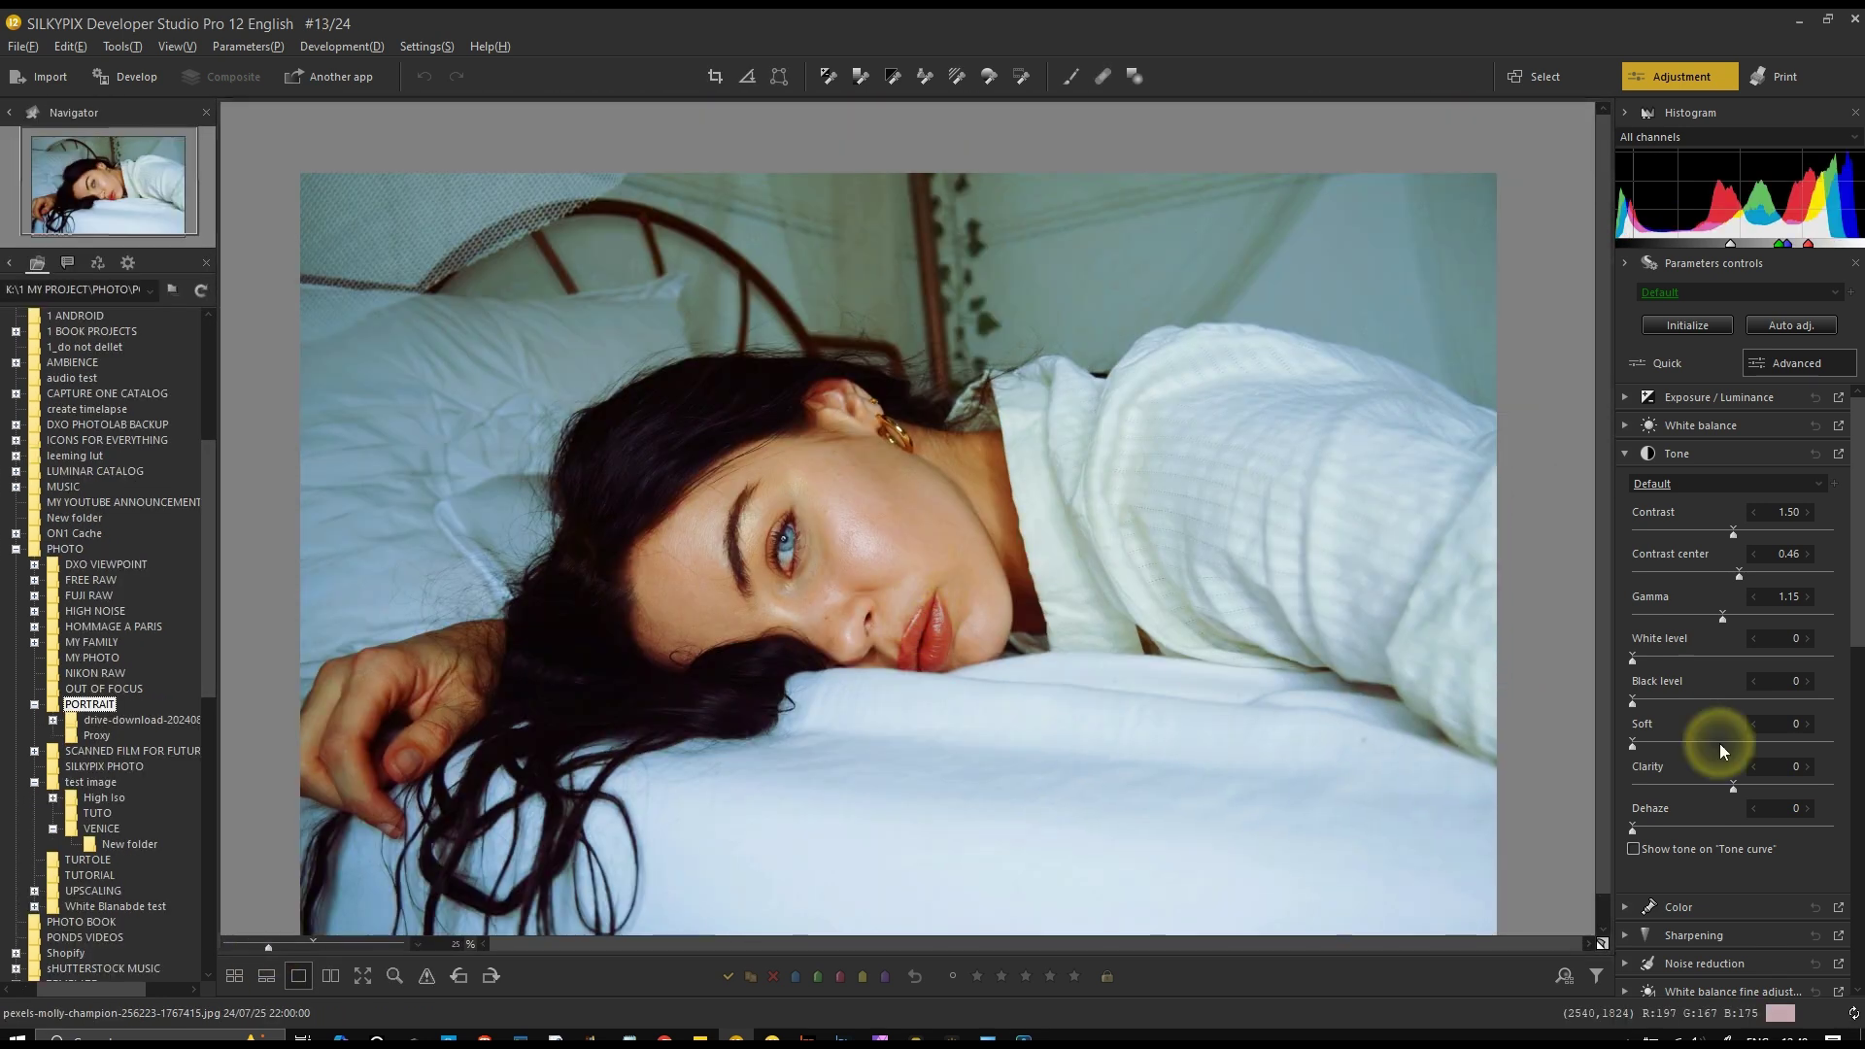
Test the Tone parameter Soft at 36 and 61 on the portrait, and lower it to 1
mouse_move(1719, 742)
mouse_down()
mouse_move(1783, 792)
mouse_move(1753, 748)
mouse_move(1705, 742)
mouse_up()
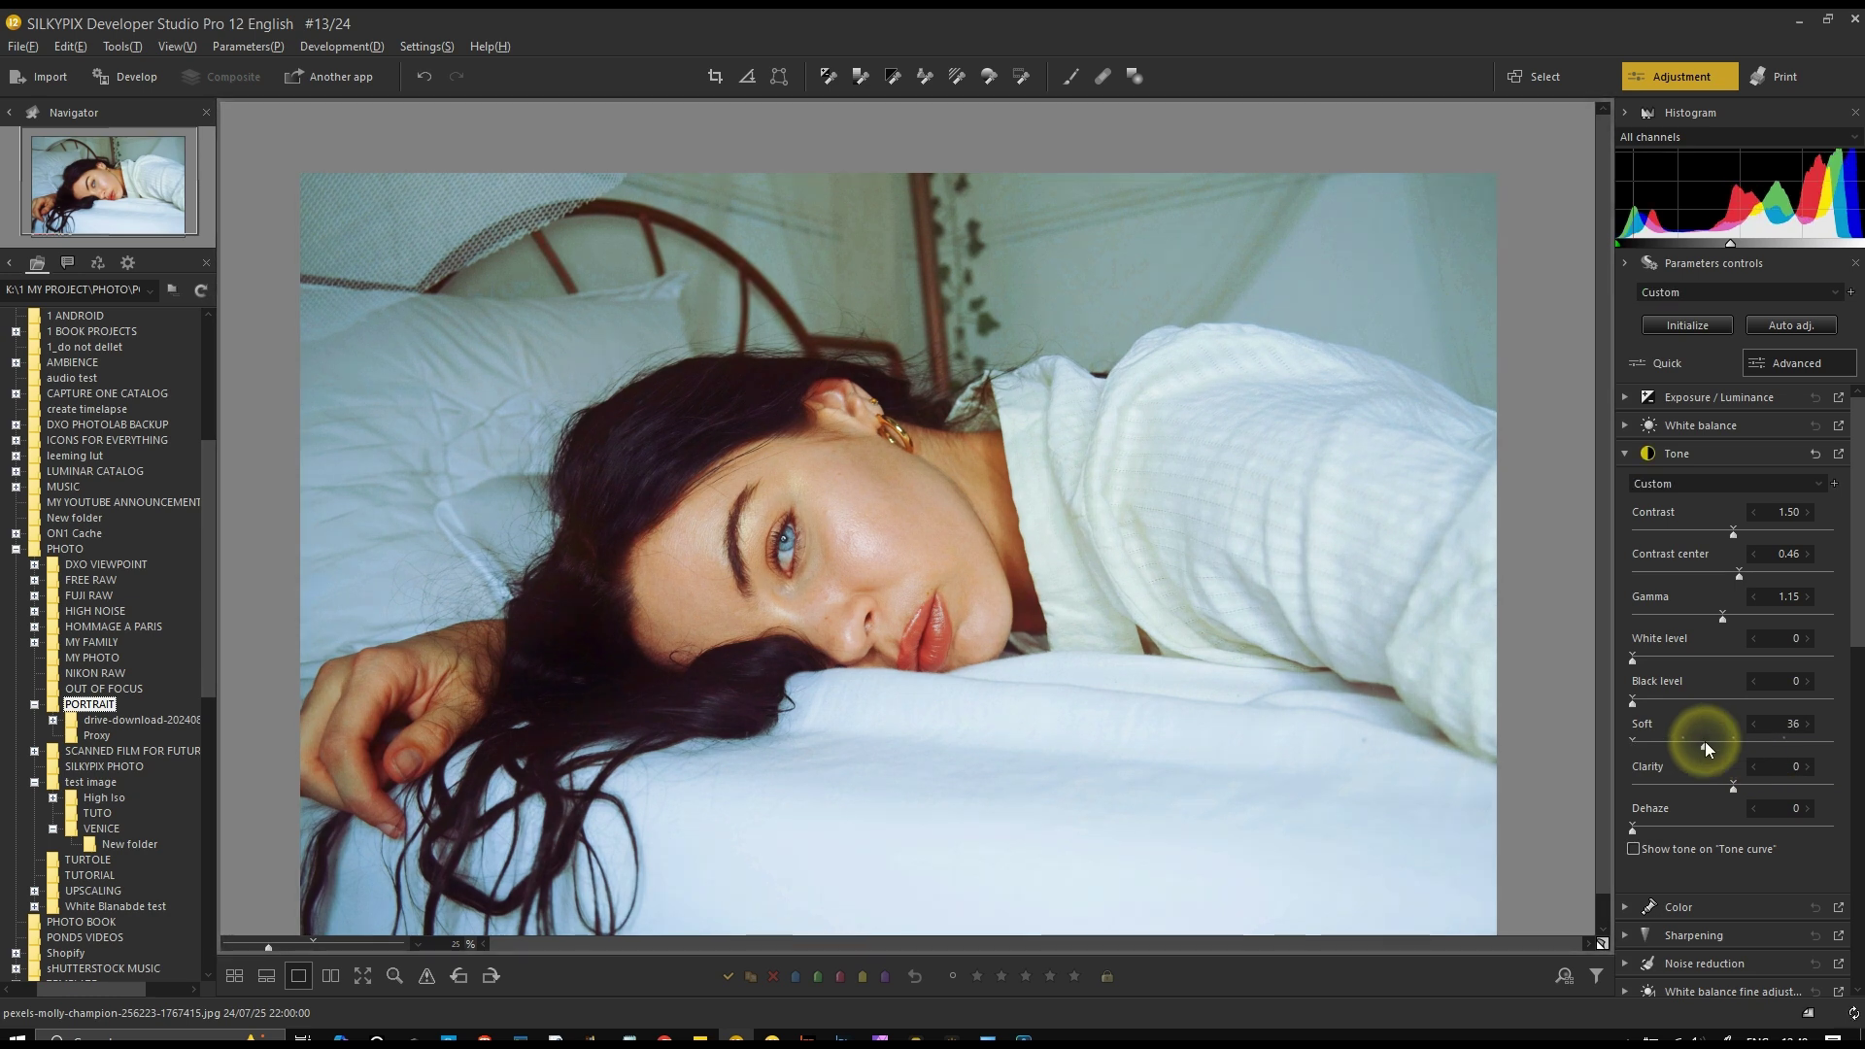
drag(1703, 738, 1754, 750)
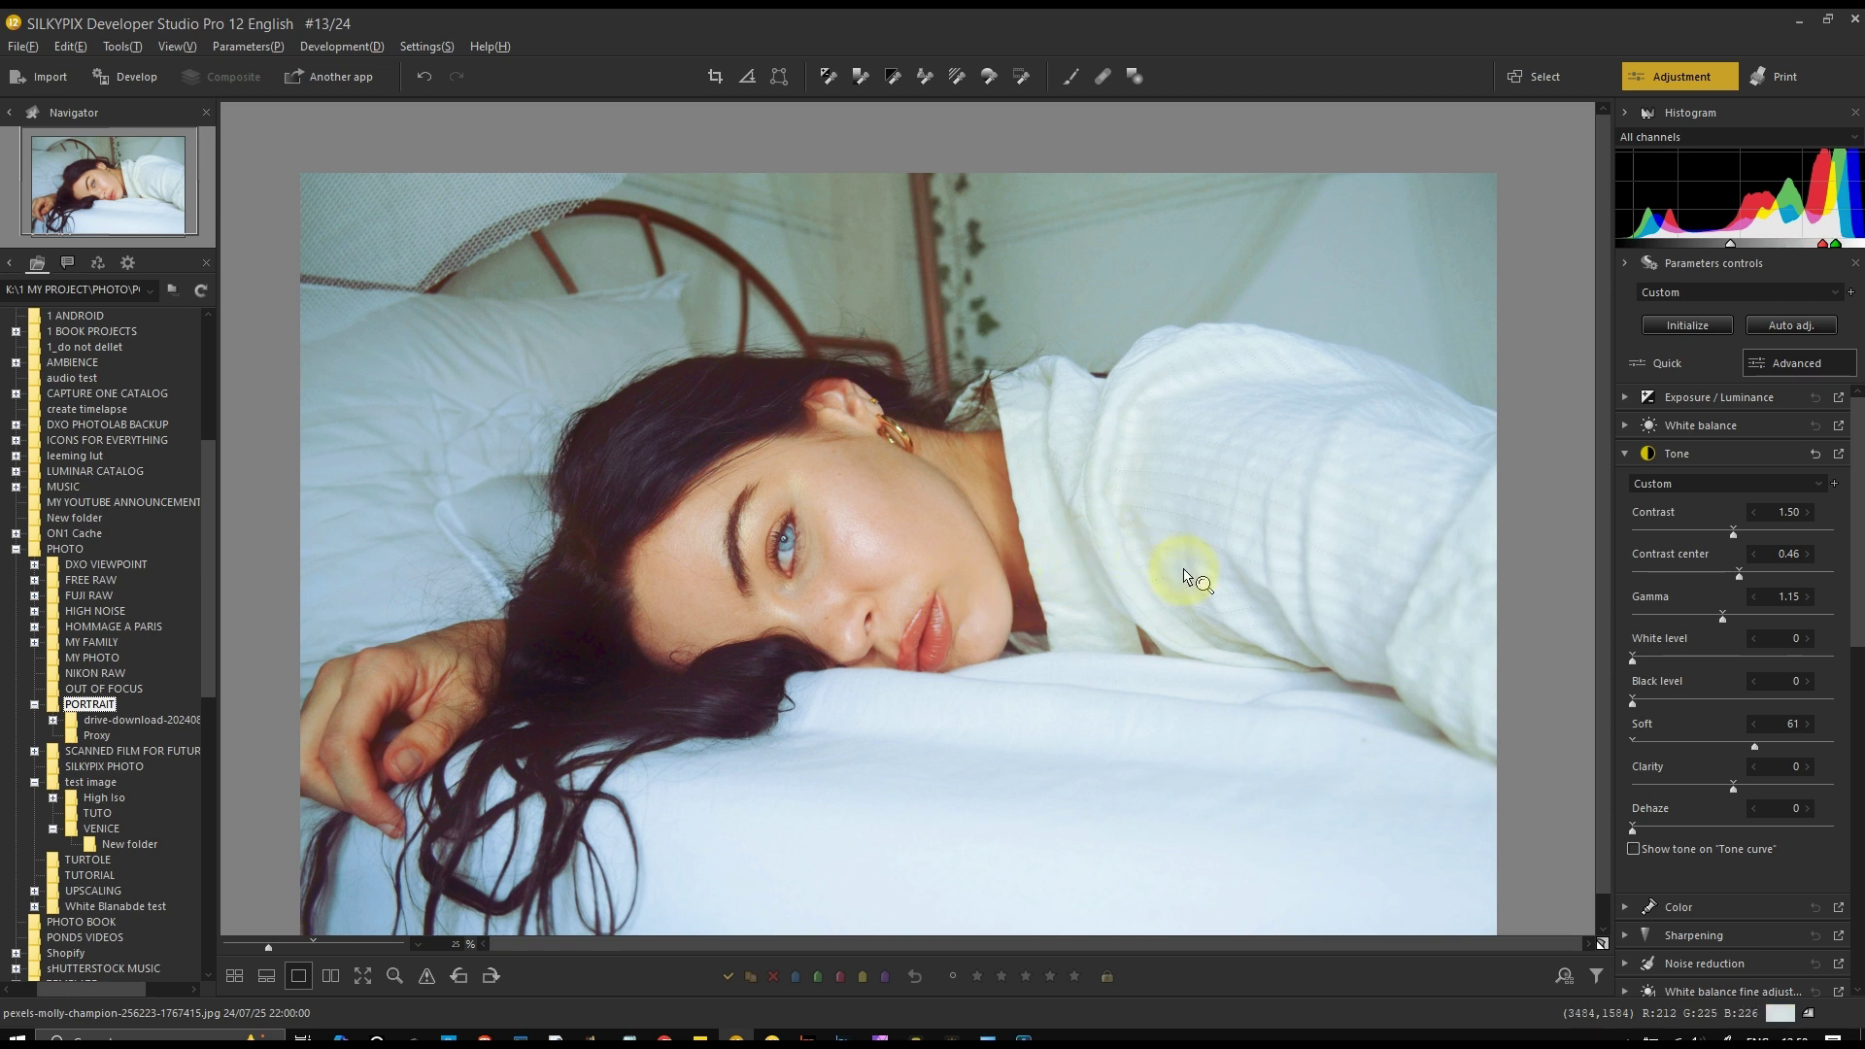
click(1634, 744)
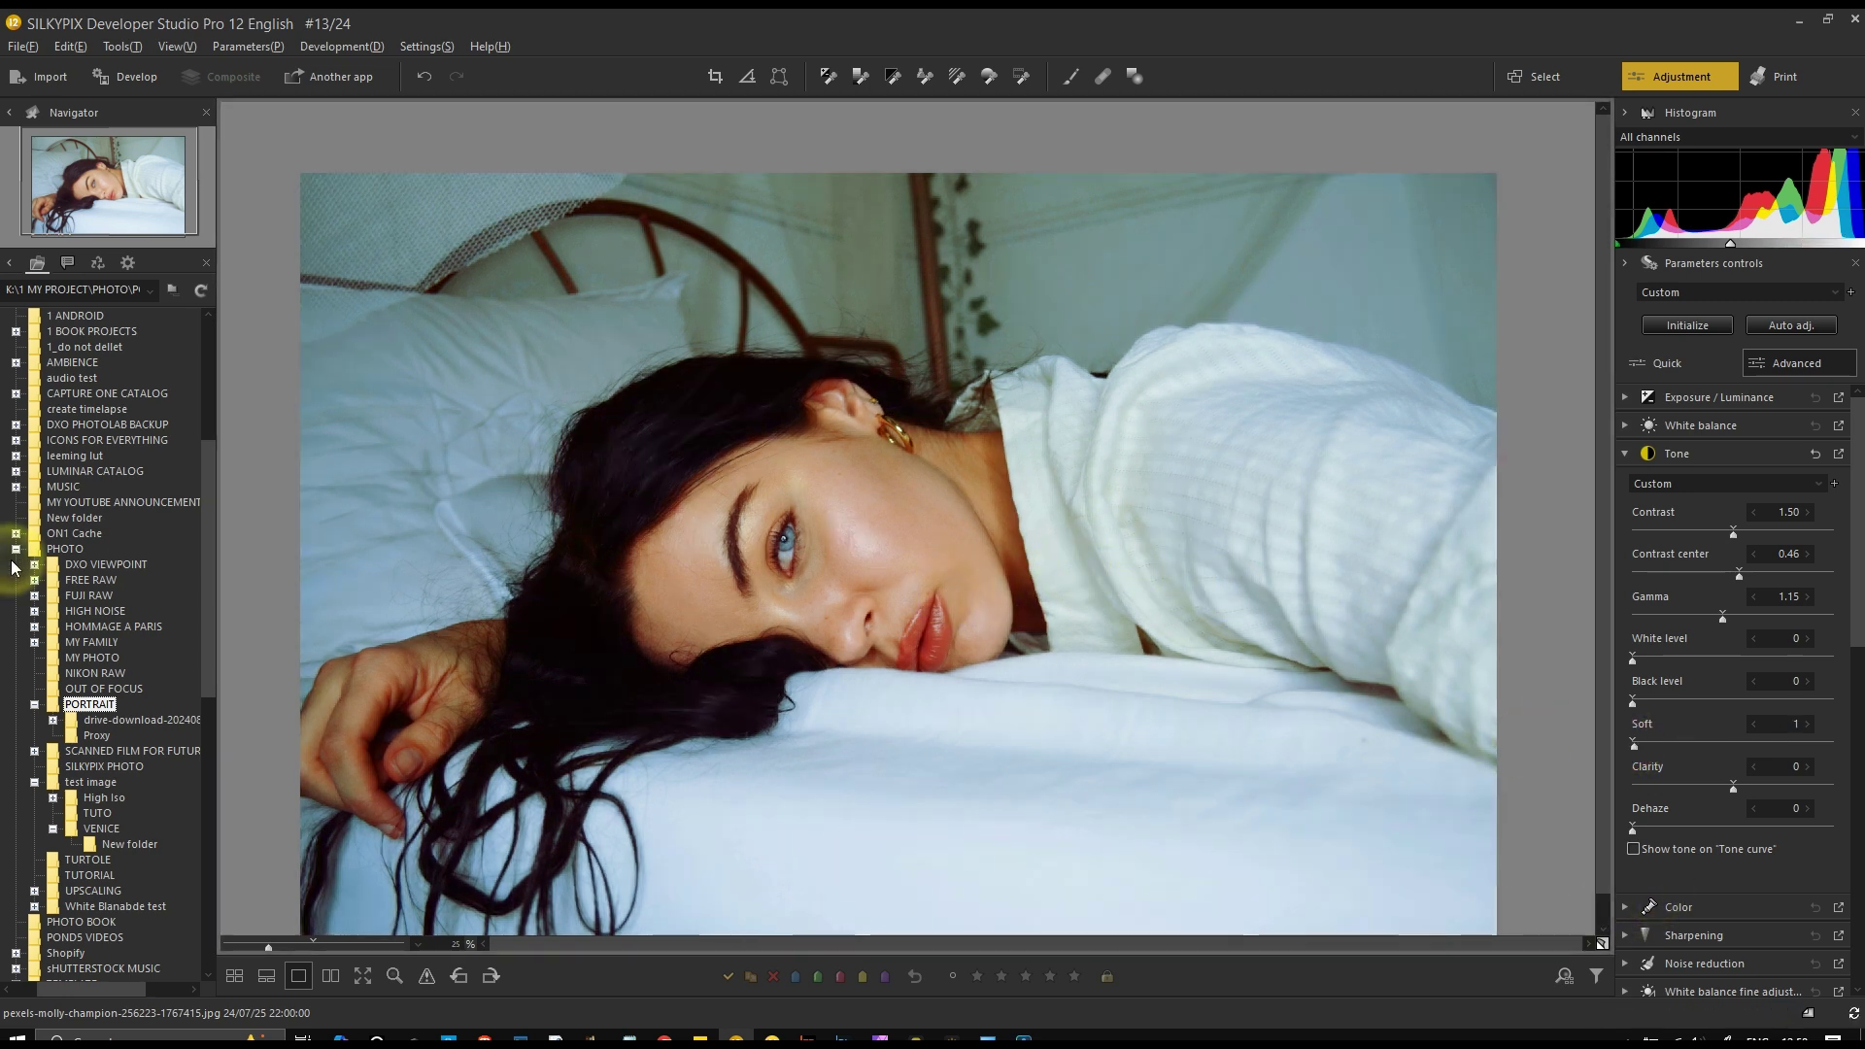
Open the photo of the mossy forest trees, TROU DE FER CASCADE LA REUNION 974 NOV 22 (14).ORF, from the test image folder
click(92, 783)
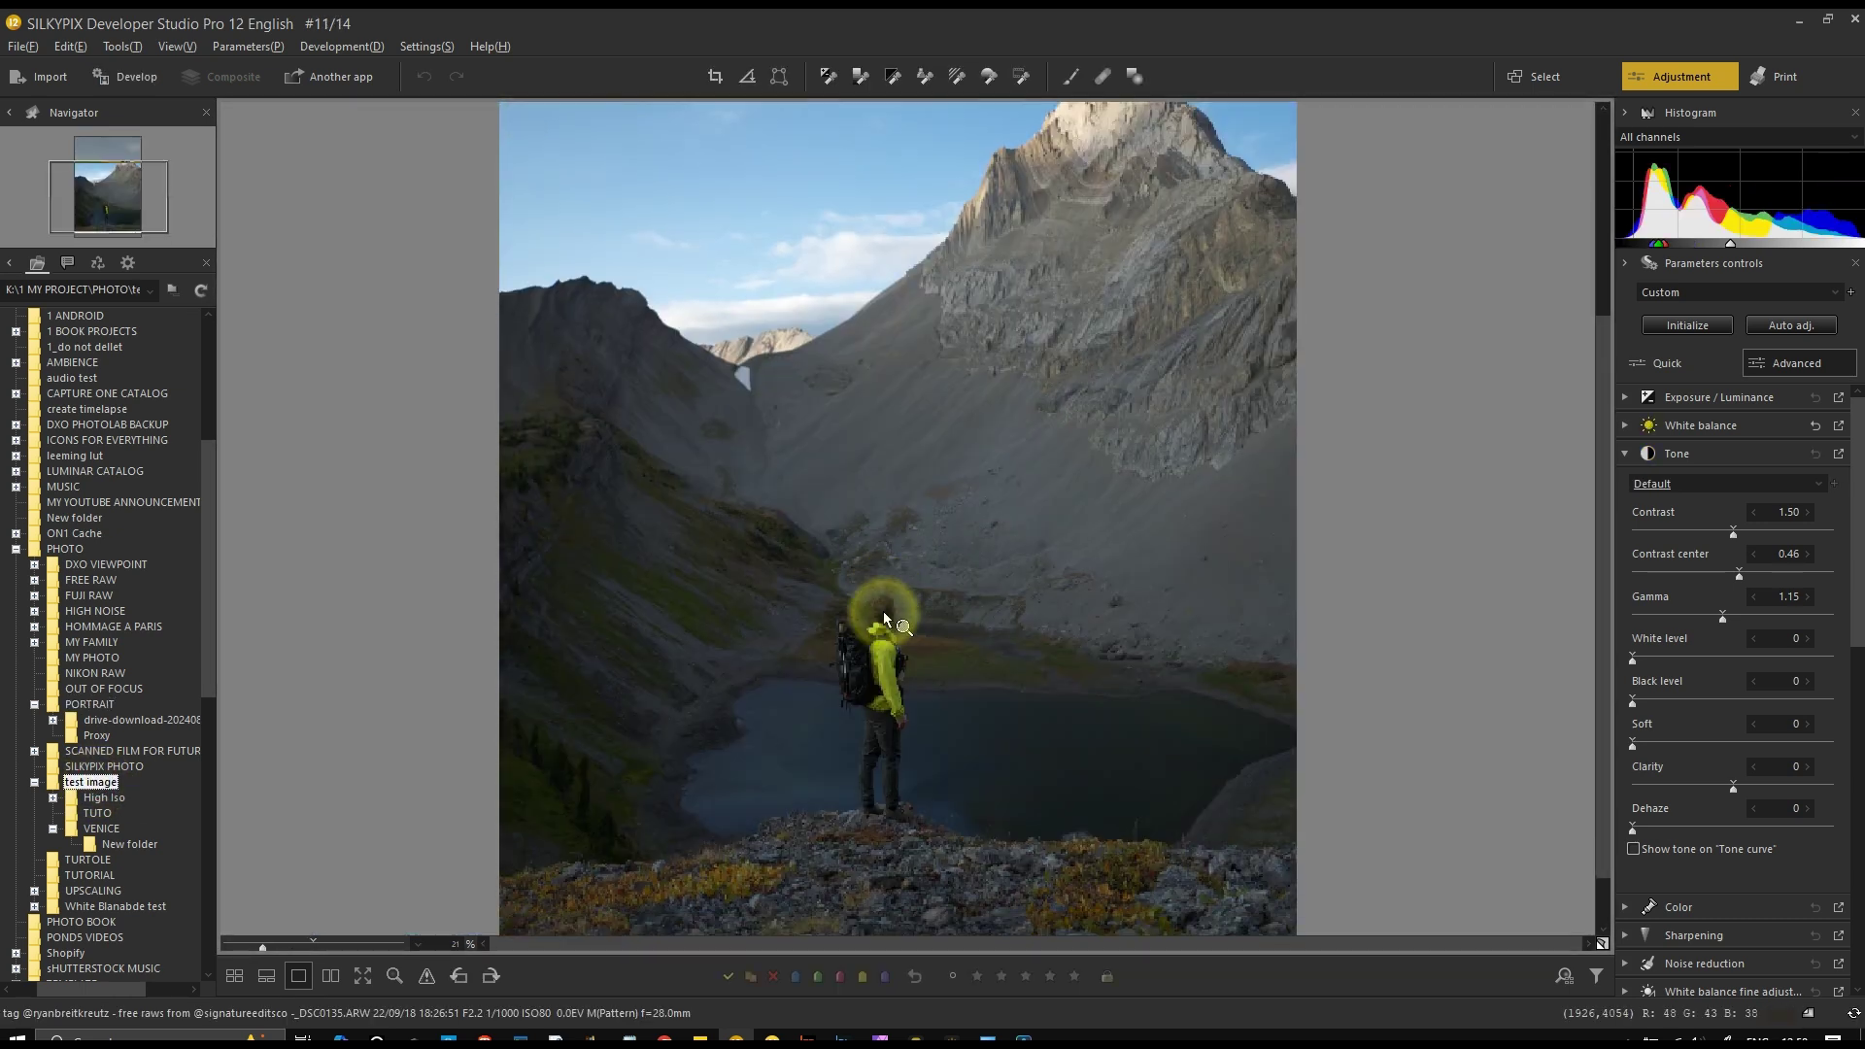
scroll(882, 610, up, 2)
scroll(883, 610, down, 2)
scroll(883, 610, up, 2)
scroll(882, 610, down, 2)
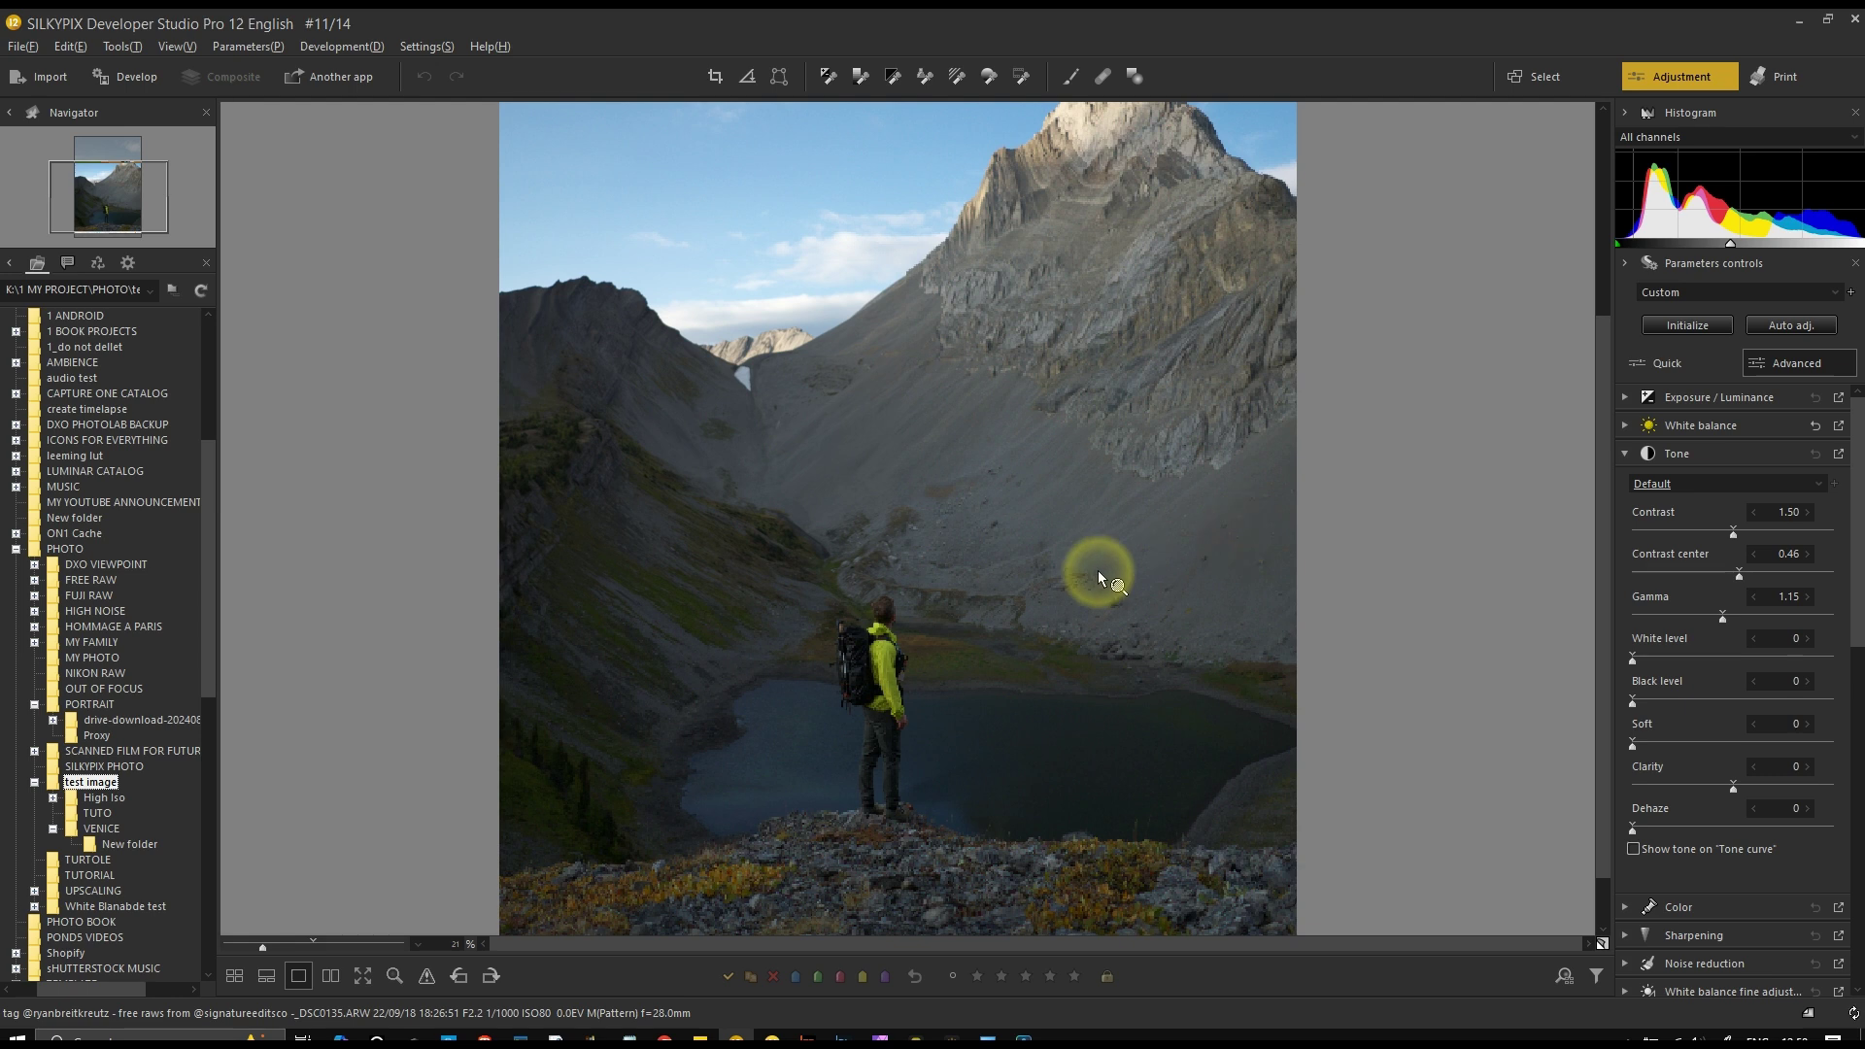
click(235, 976)
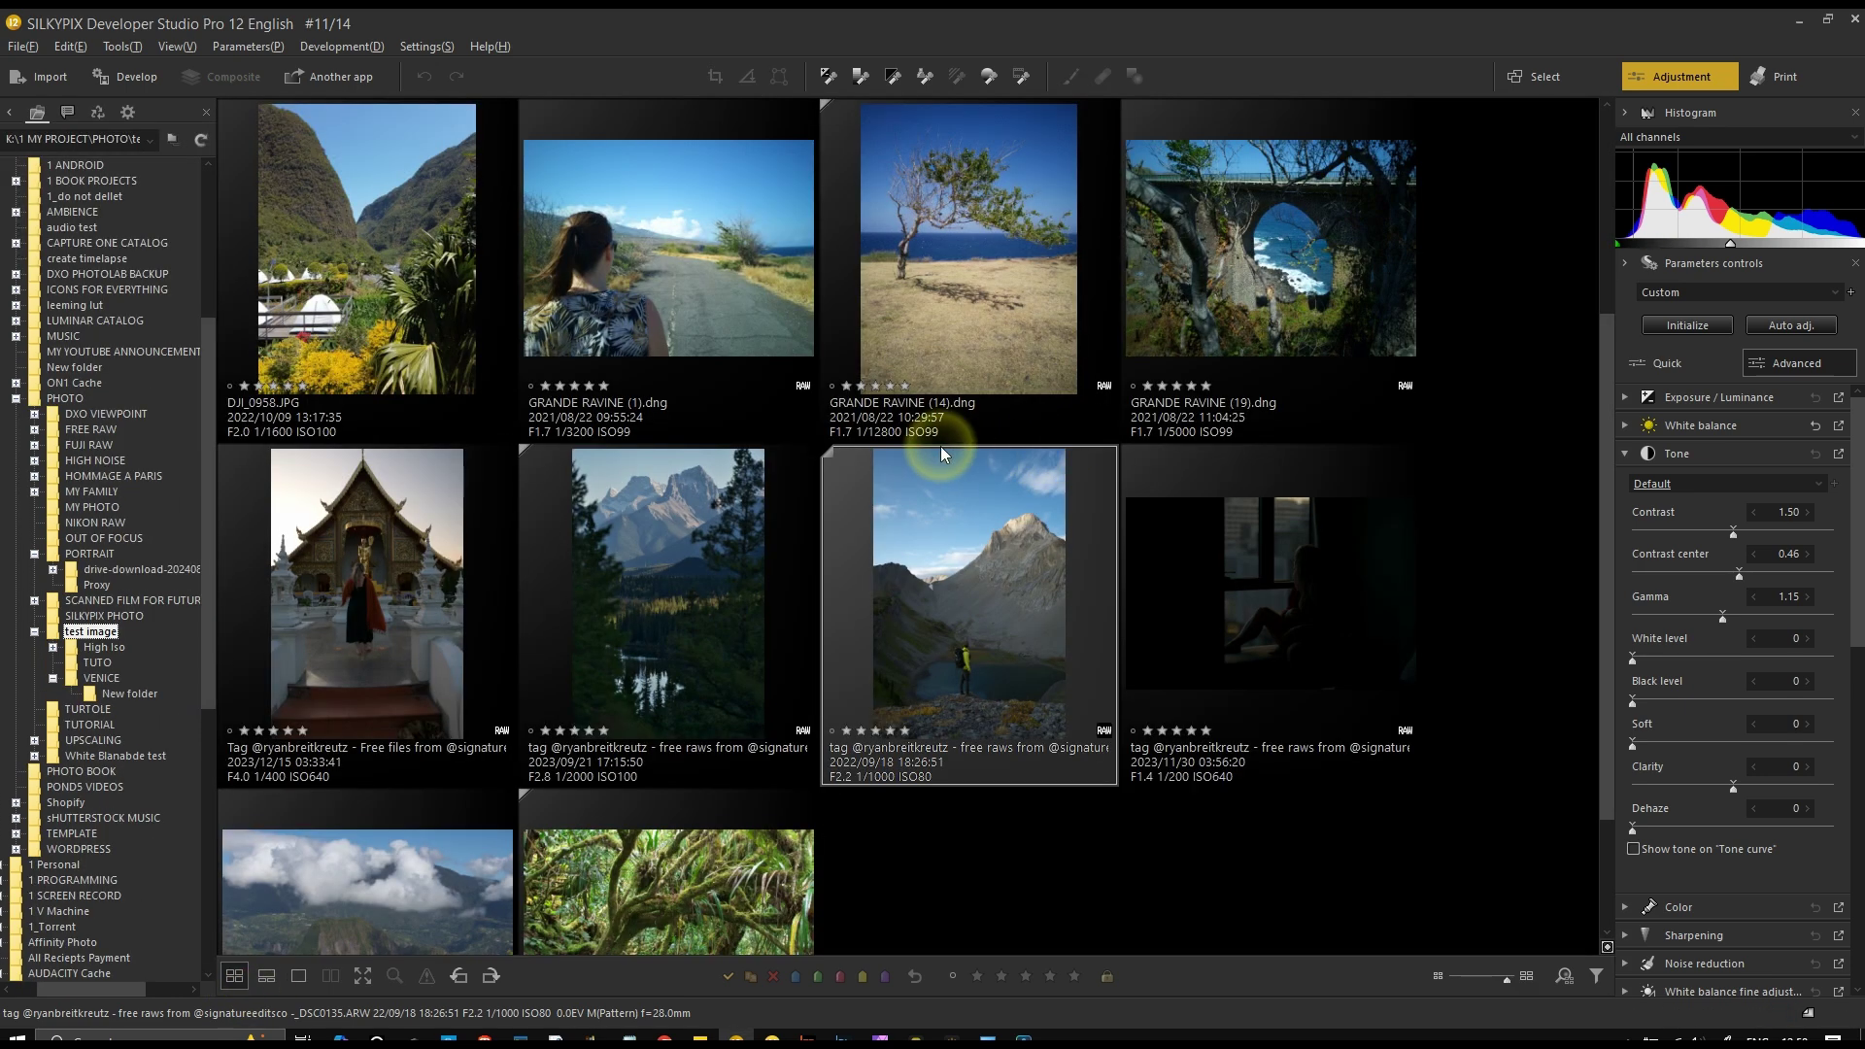
scroll(969, 793, down, 2)
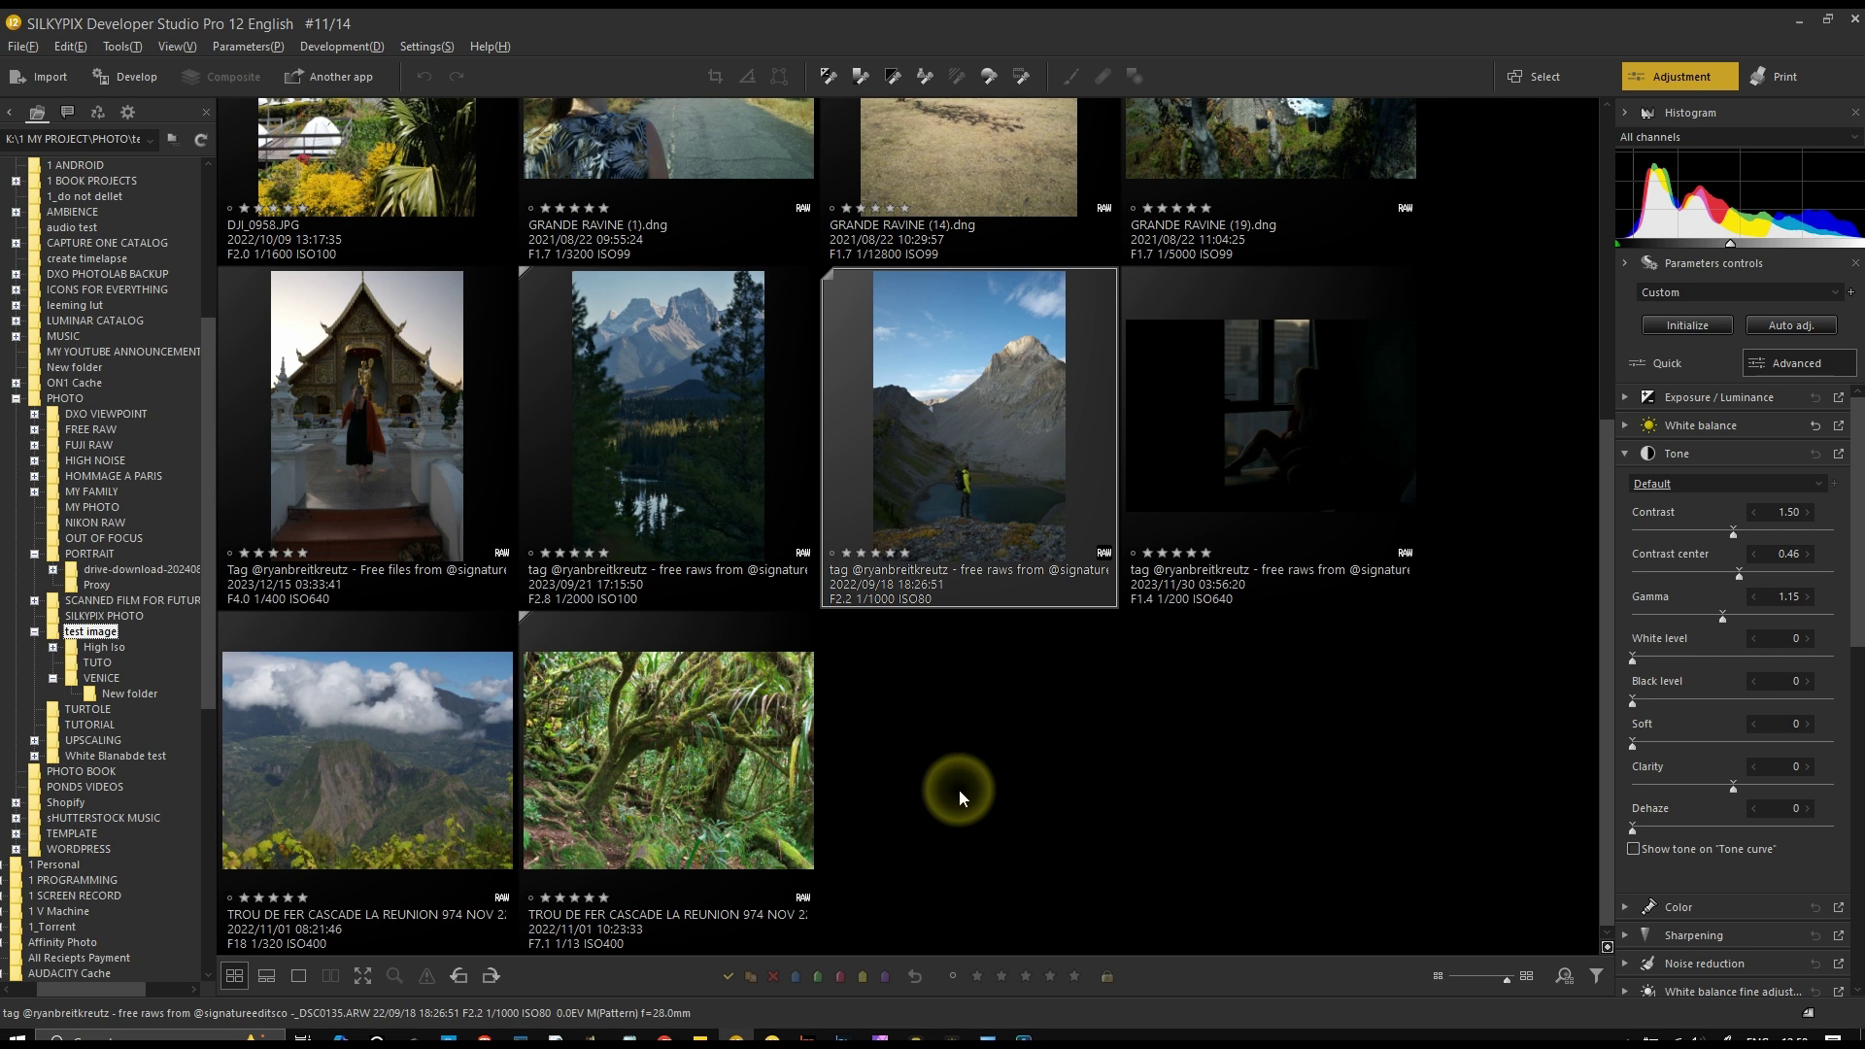
double_click(688, 759)
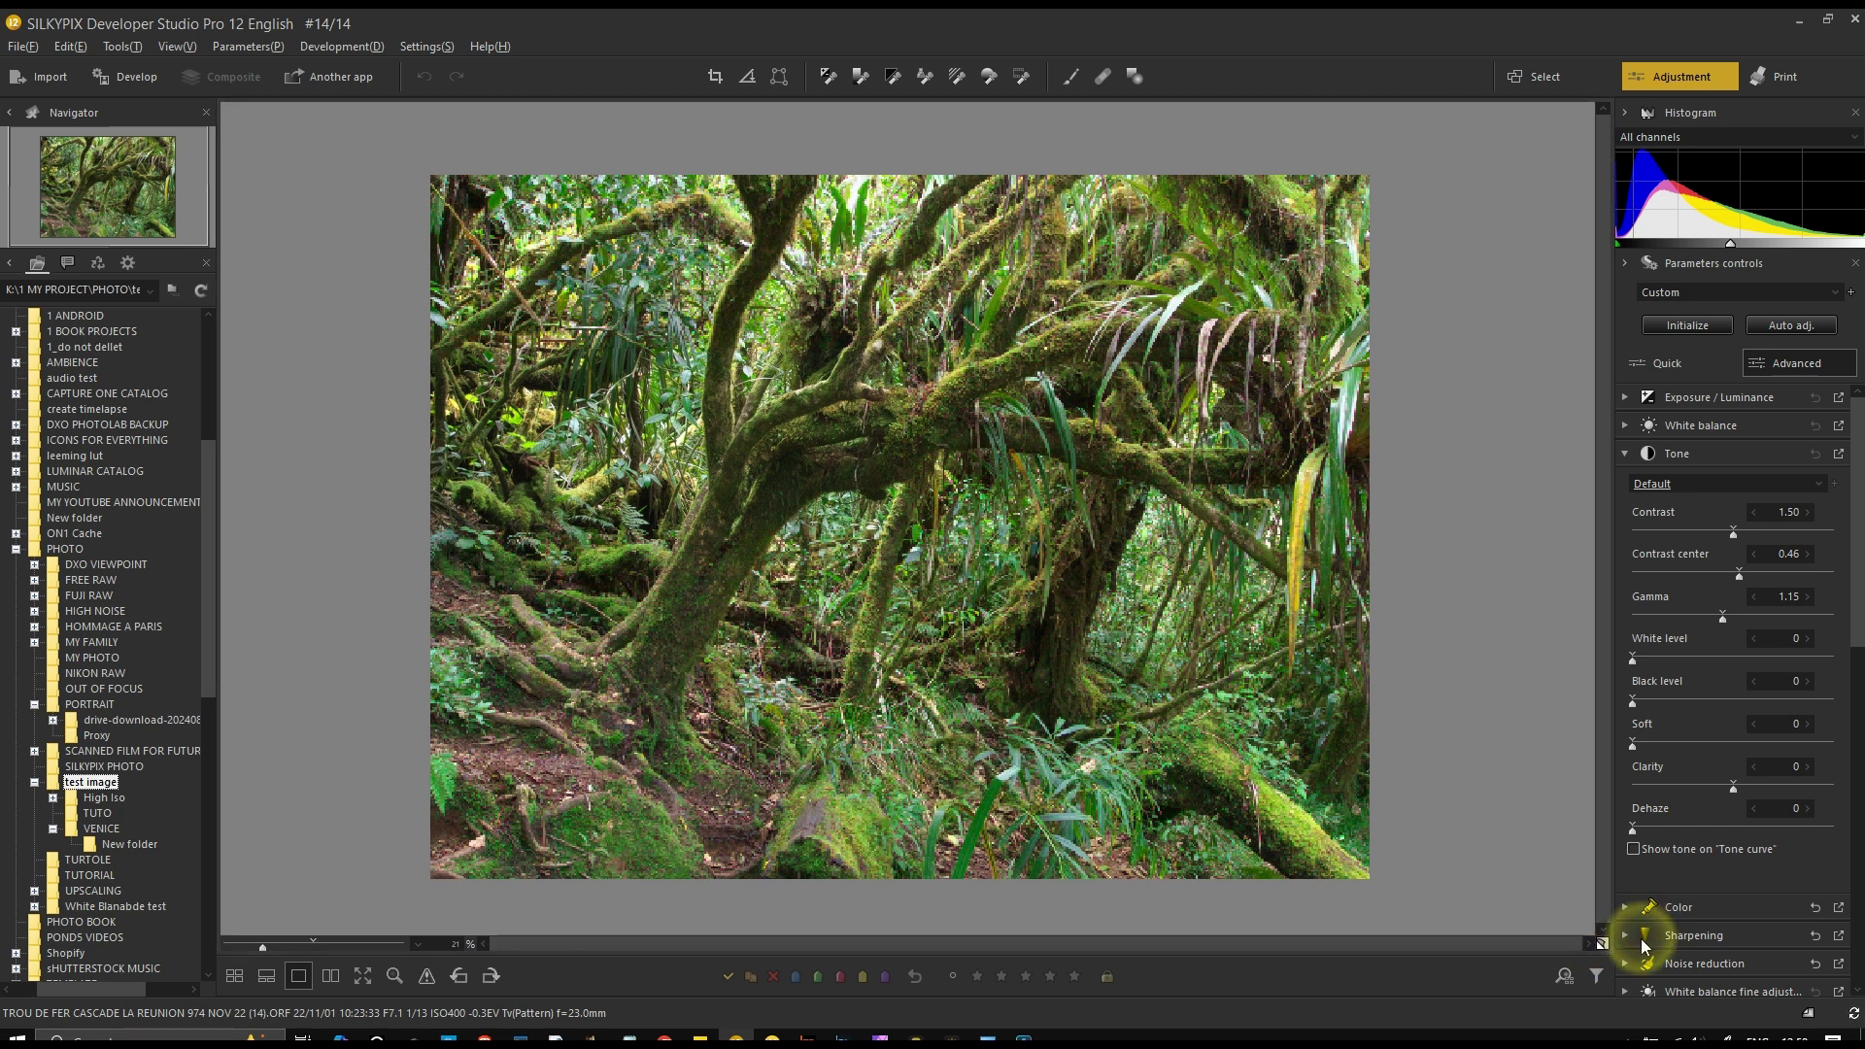
Expand the Sharpening parameters and apply the No sharpness preset to the forest photo
click(1644, 942)
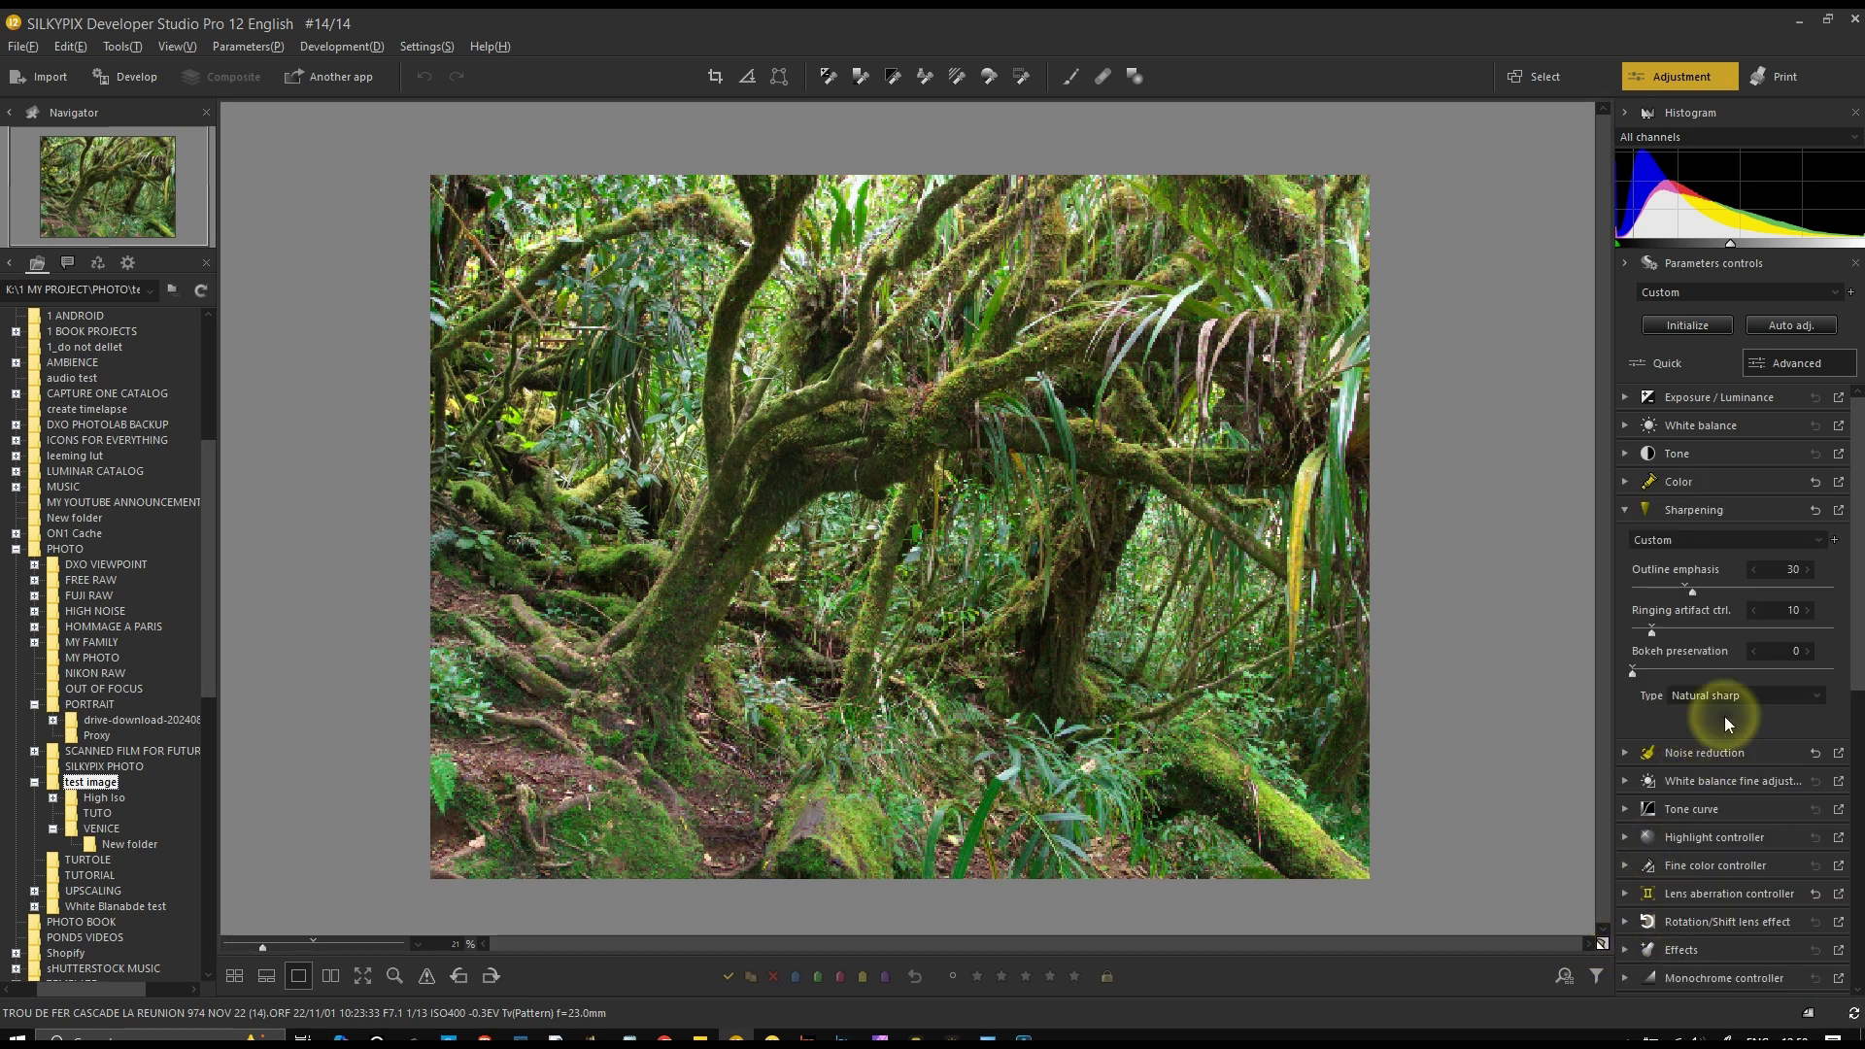
click(1674, 539)
click(1670, 557)
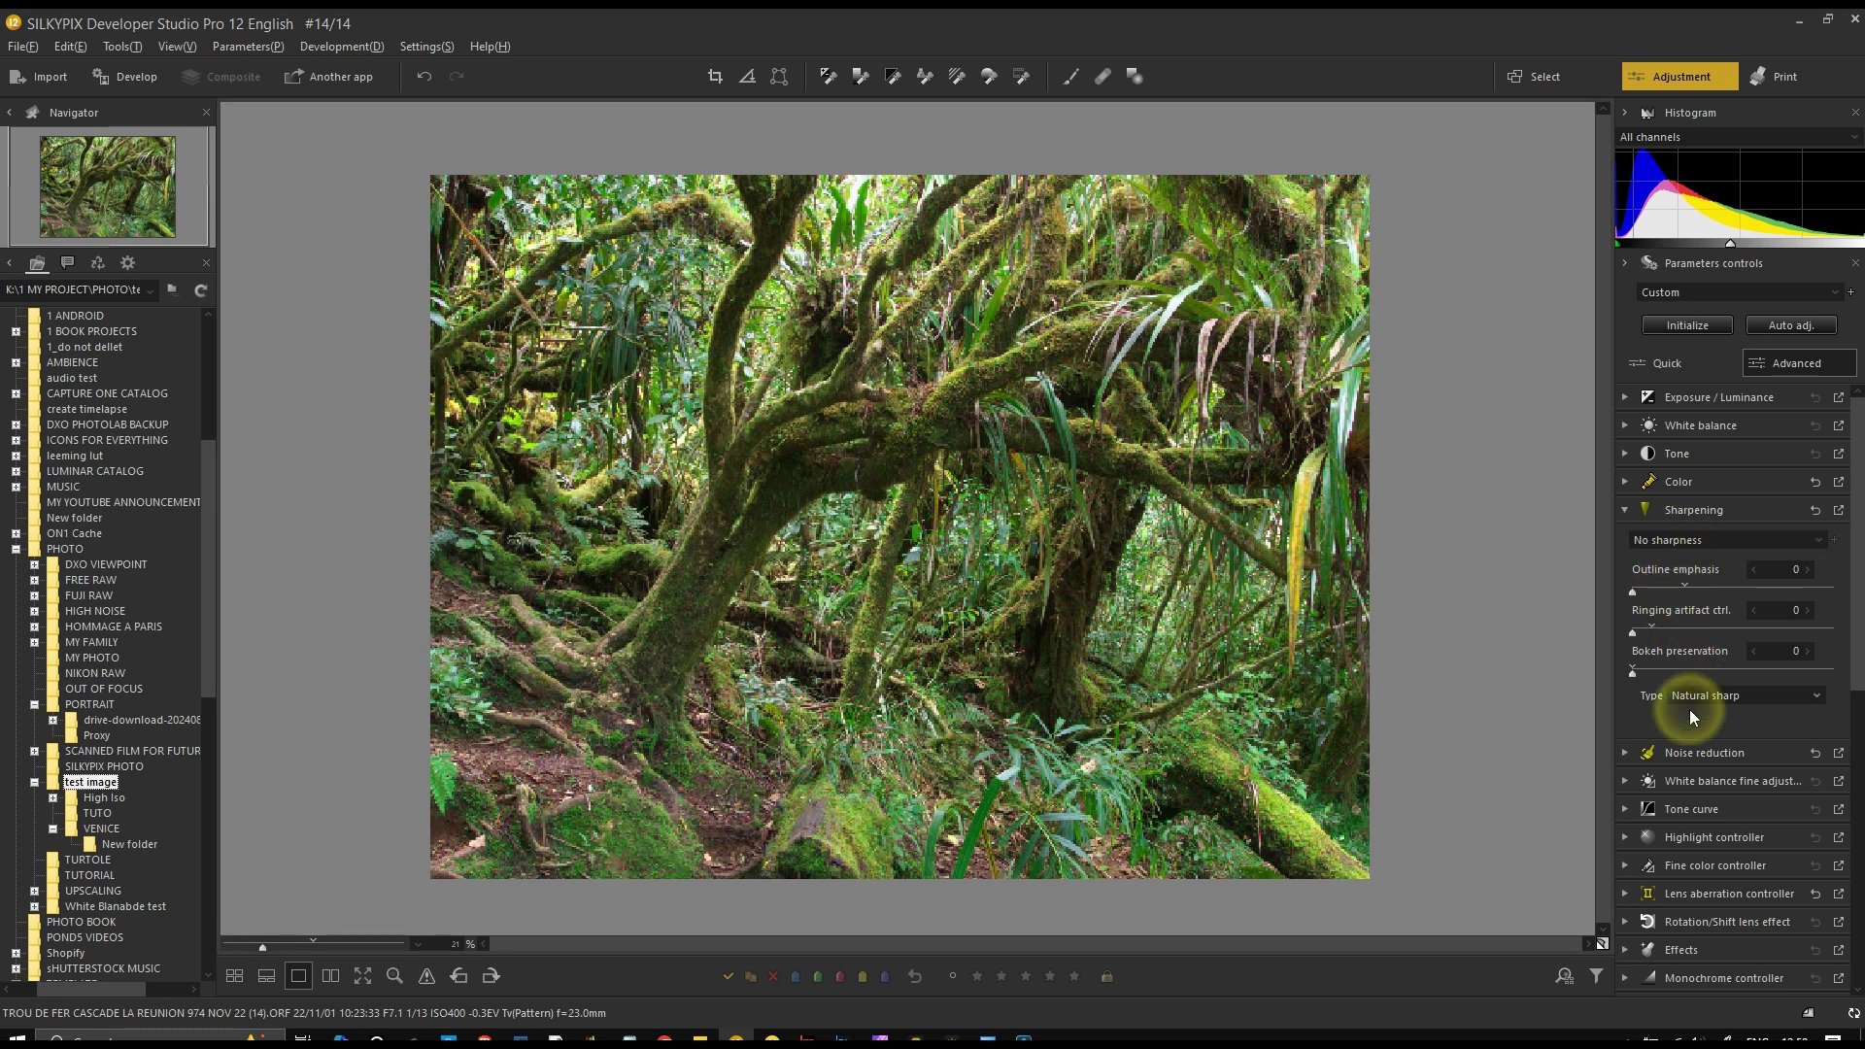
Set Noise reduction's Color distortion to 0 and Smoothness to 2 on the forest photo, and collapse the section
click(1692, 749)
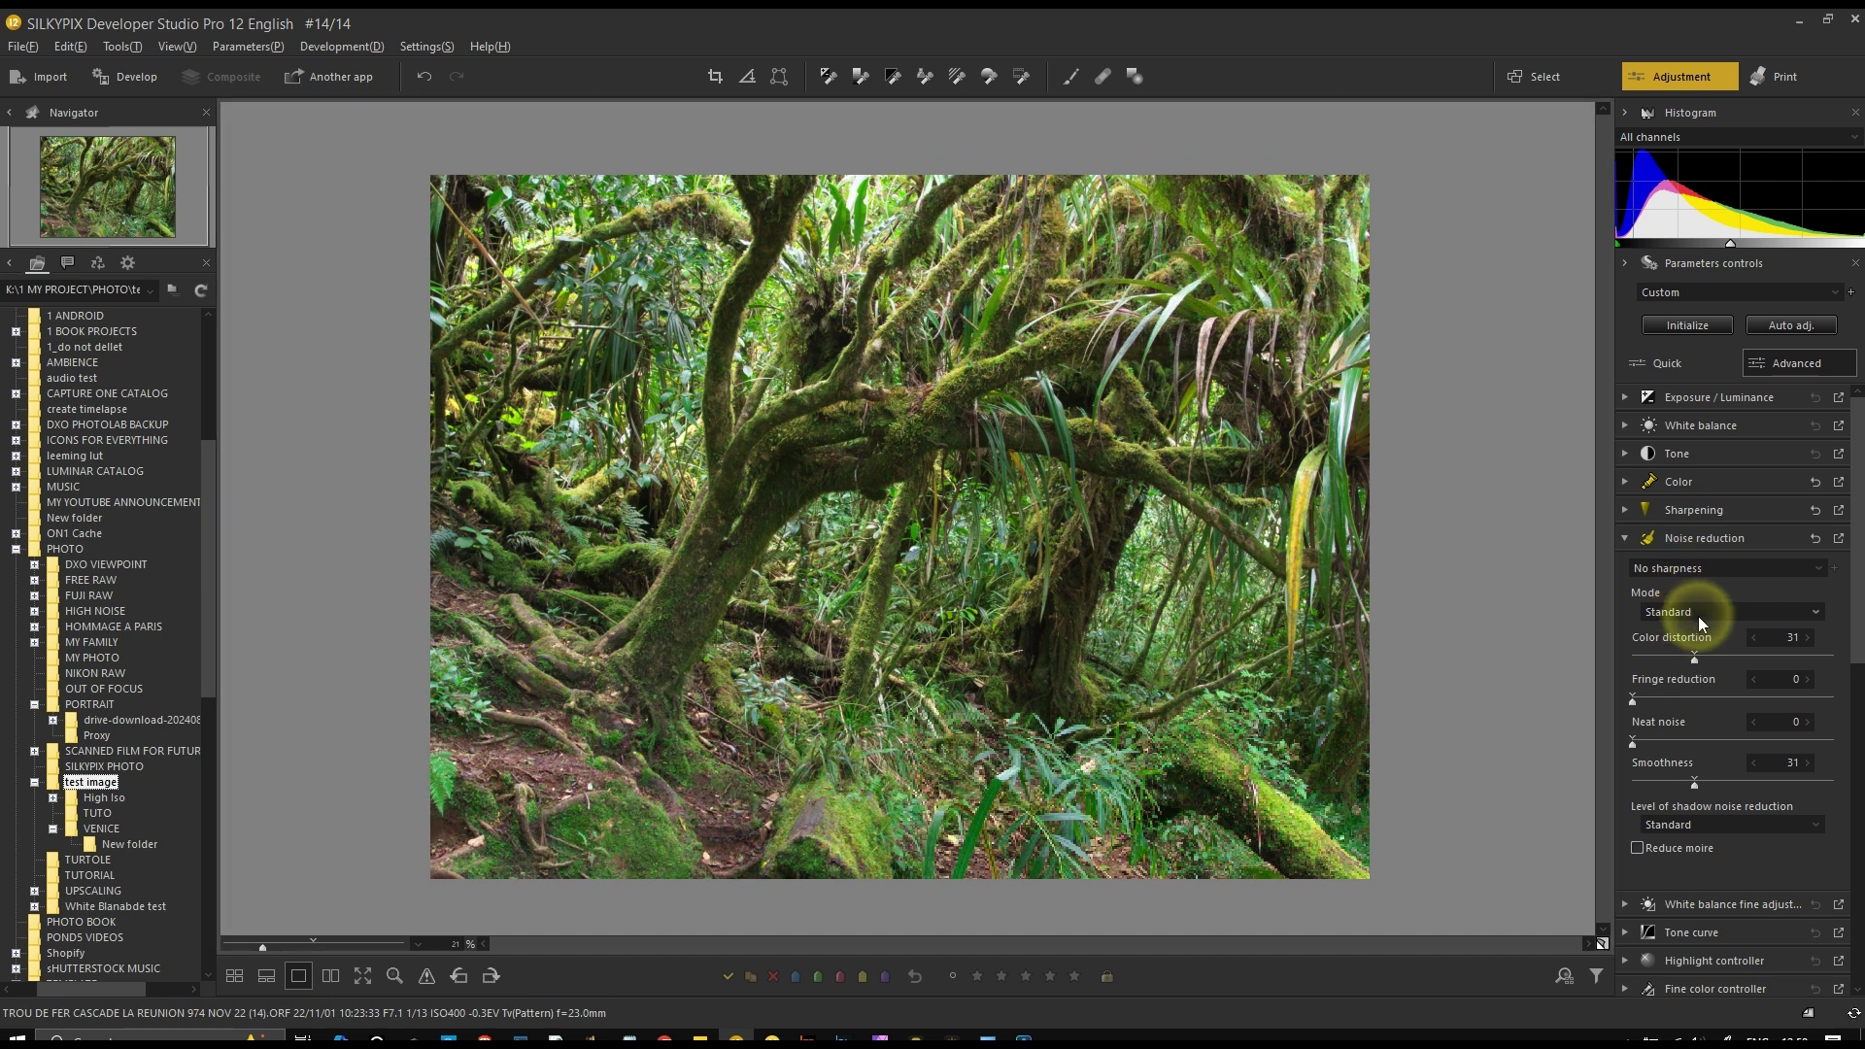
drag(1695, 657, 1636, 699)
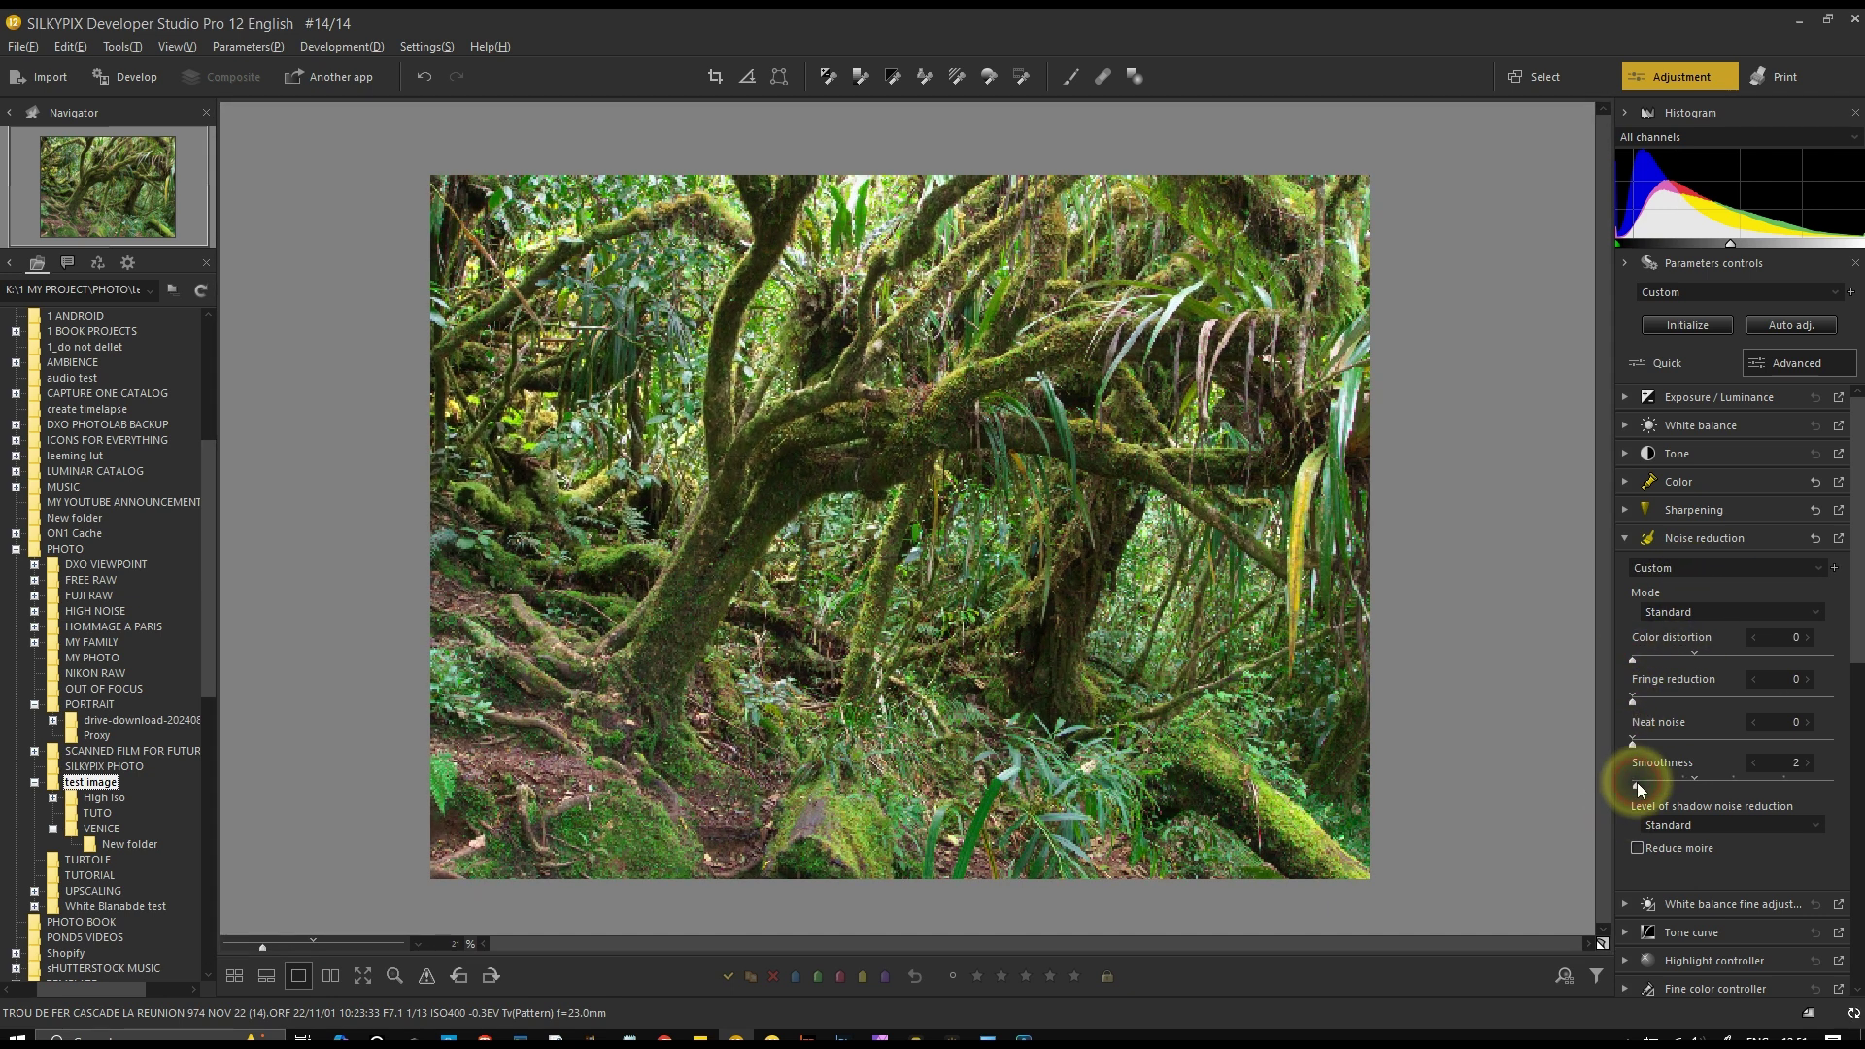
click(1676, 543)
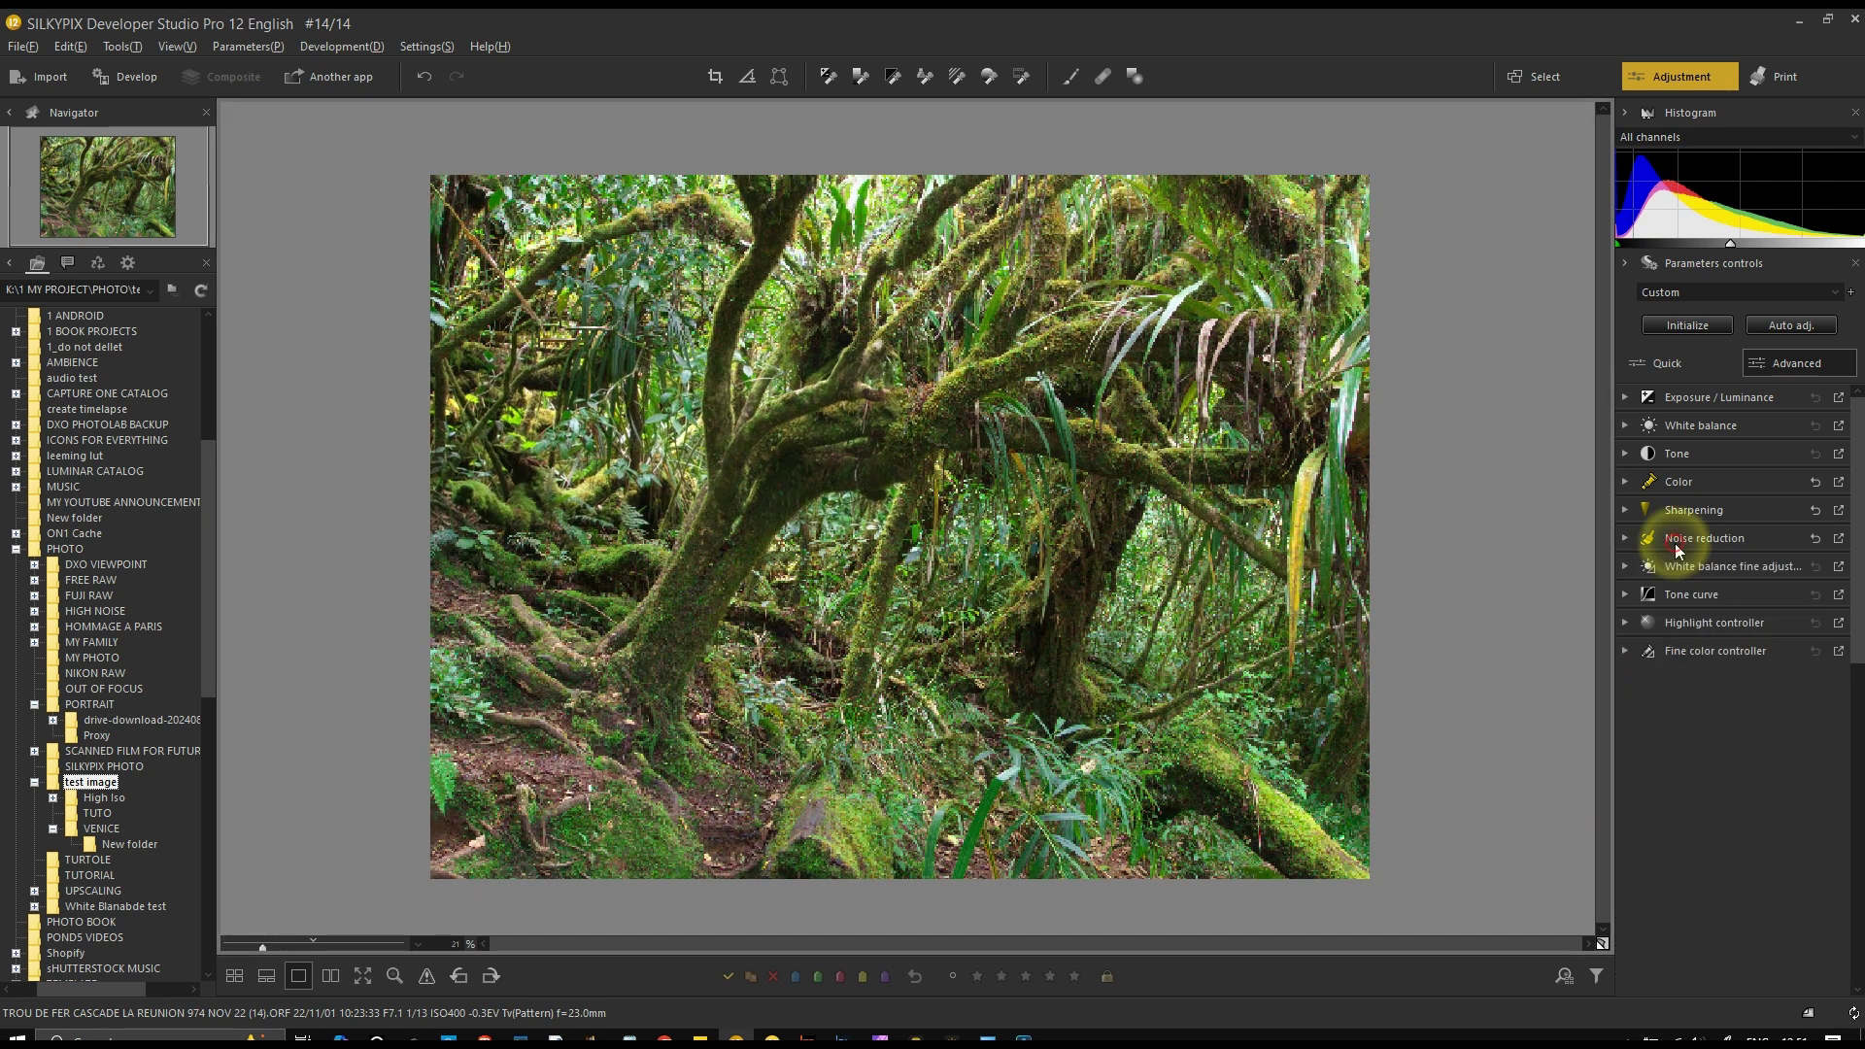
Expand Tone, test Soft at 40 and 57 on the forest photo, and return it to 0
click(1676, 454)
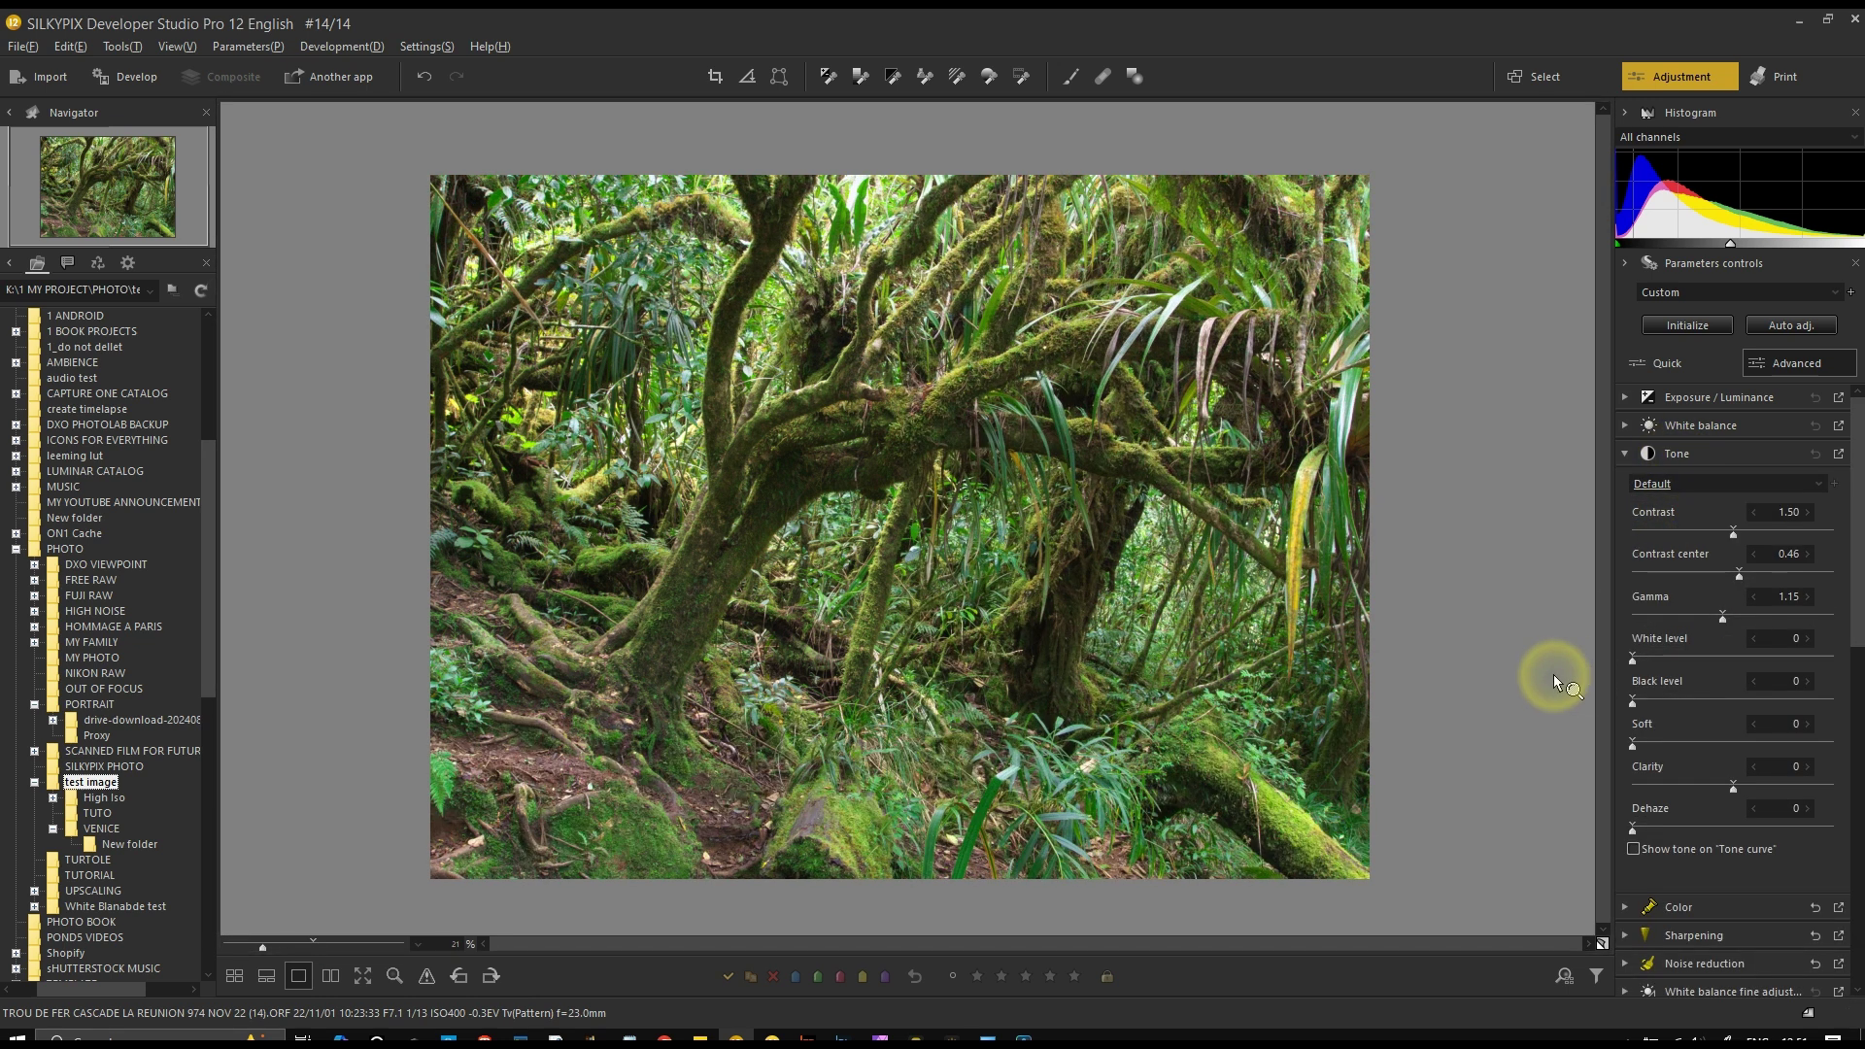
mouse_move(1652, 768)
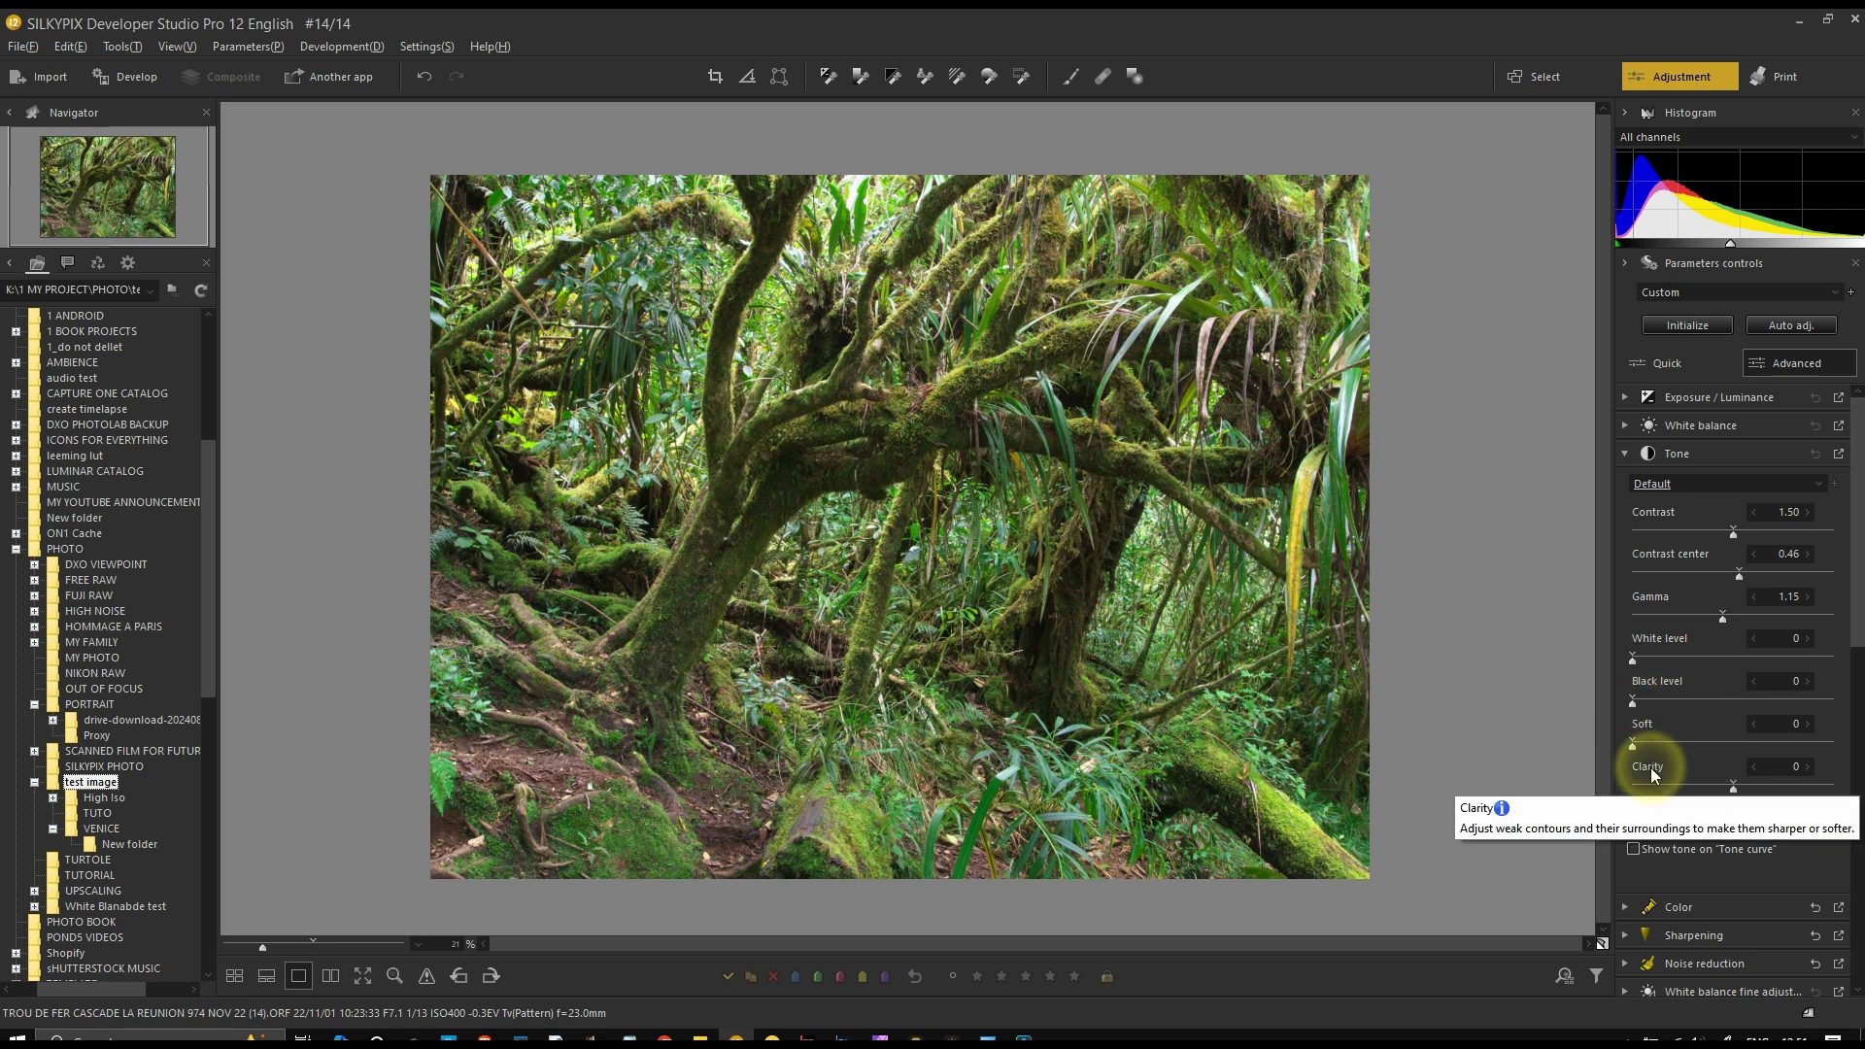
click(1674, 744)
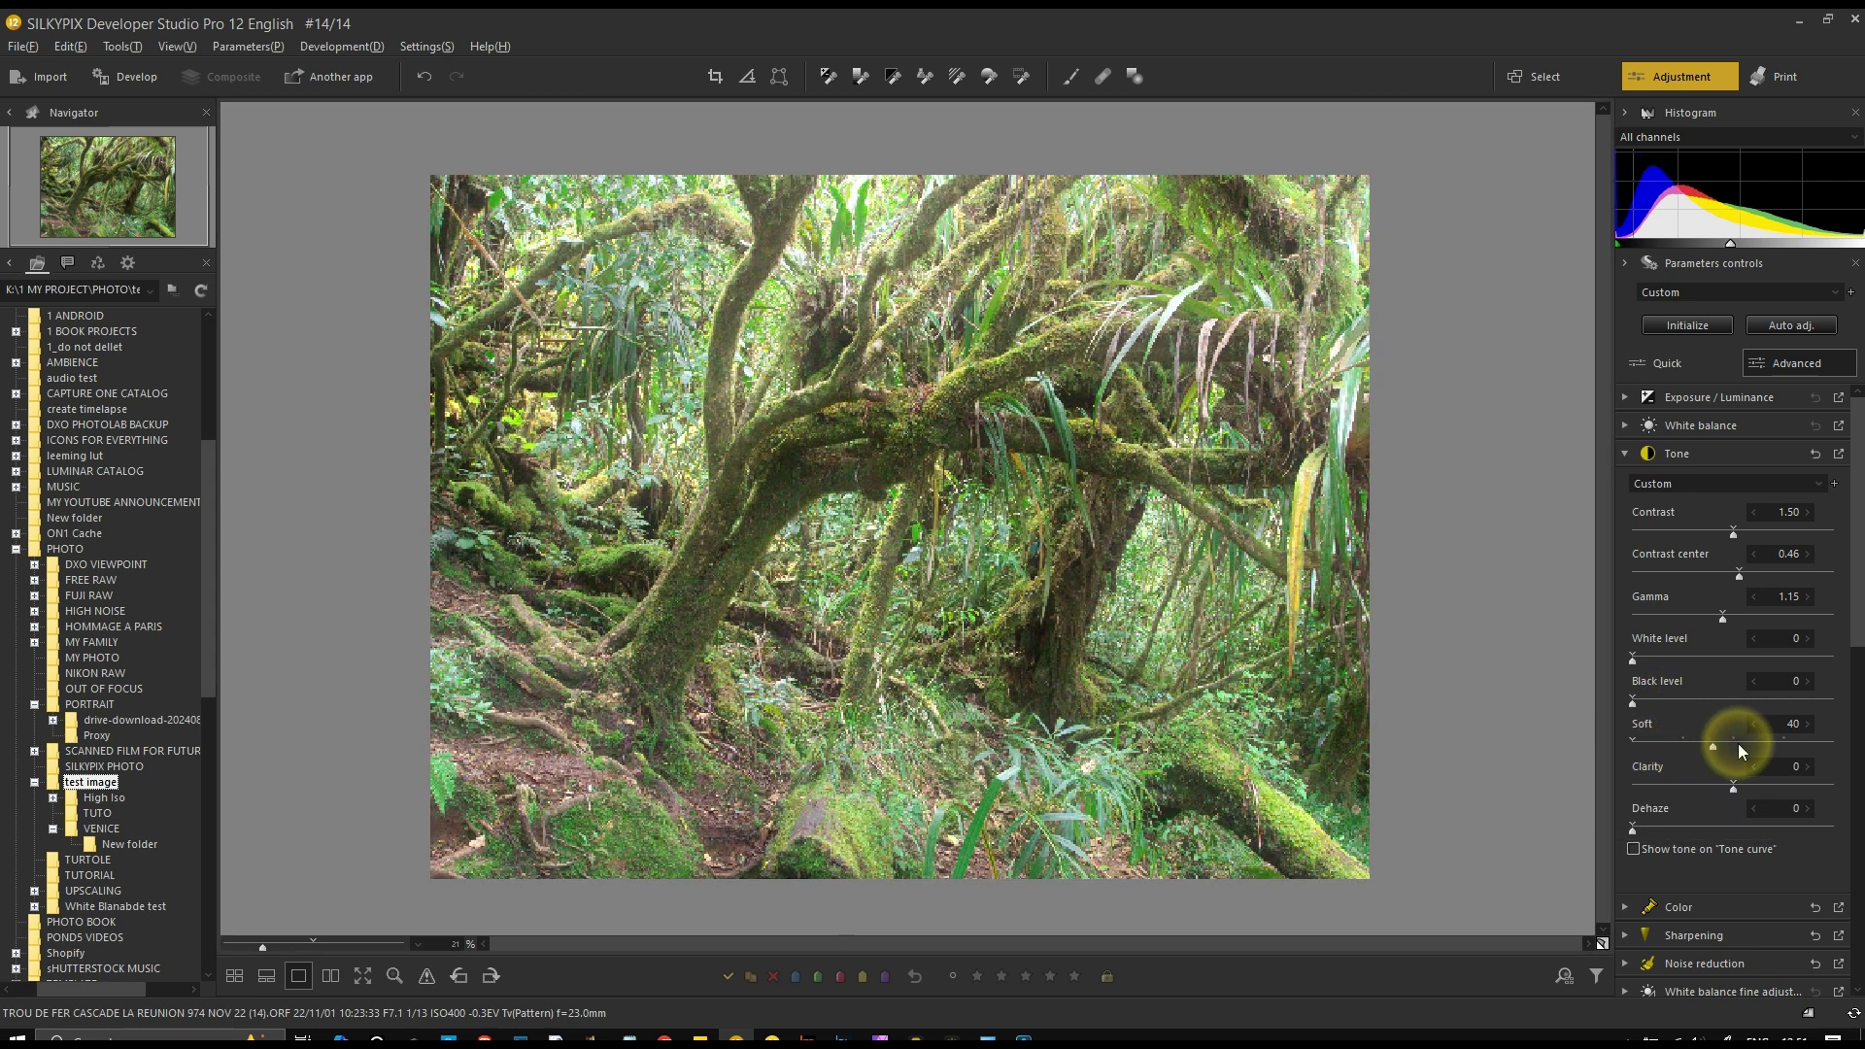
click(1745, 746)
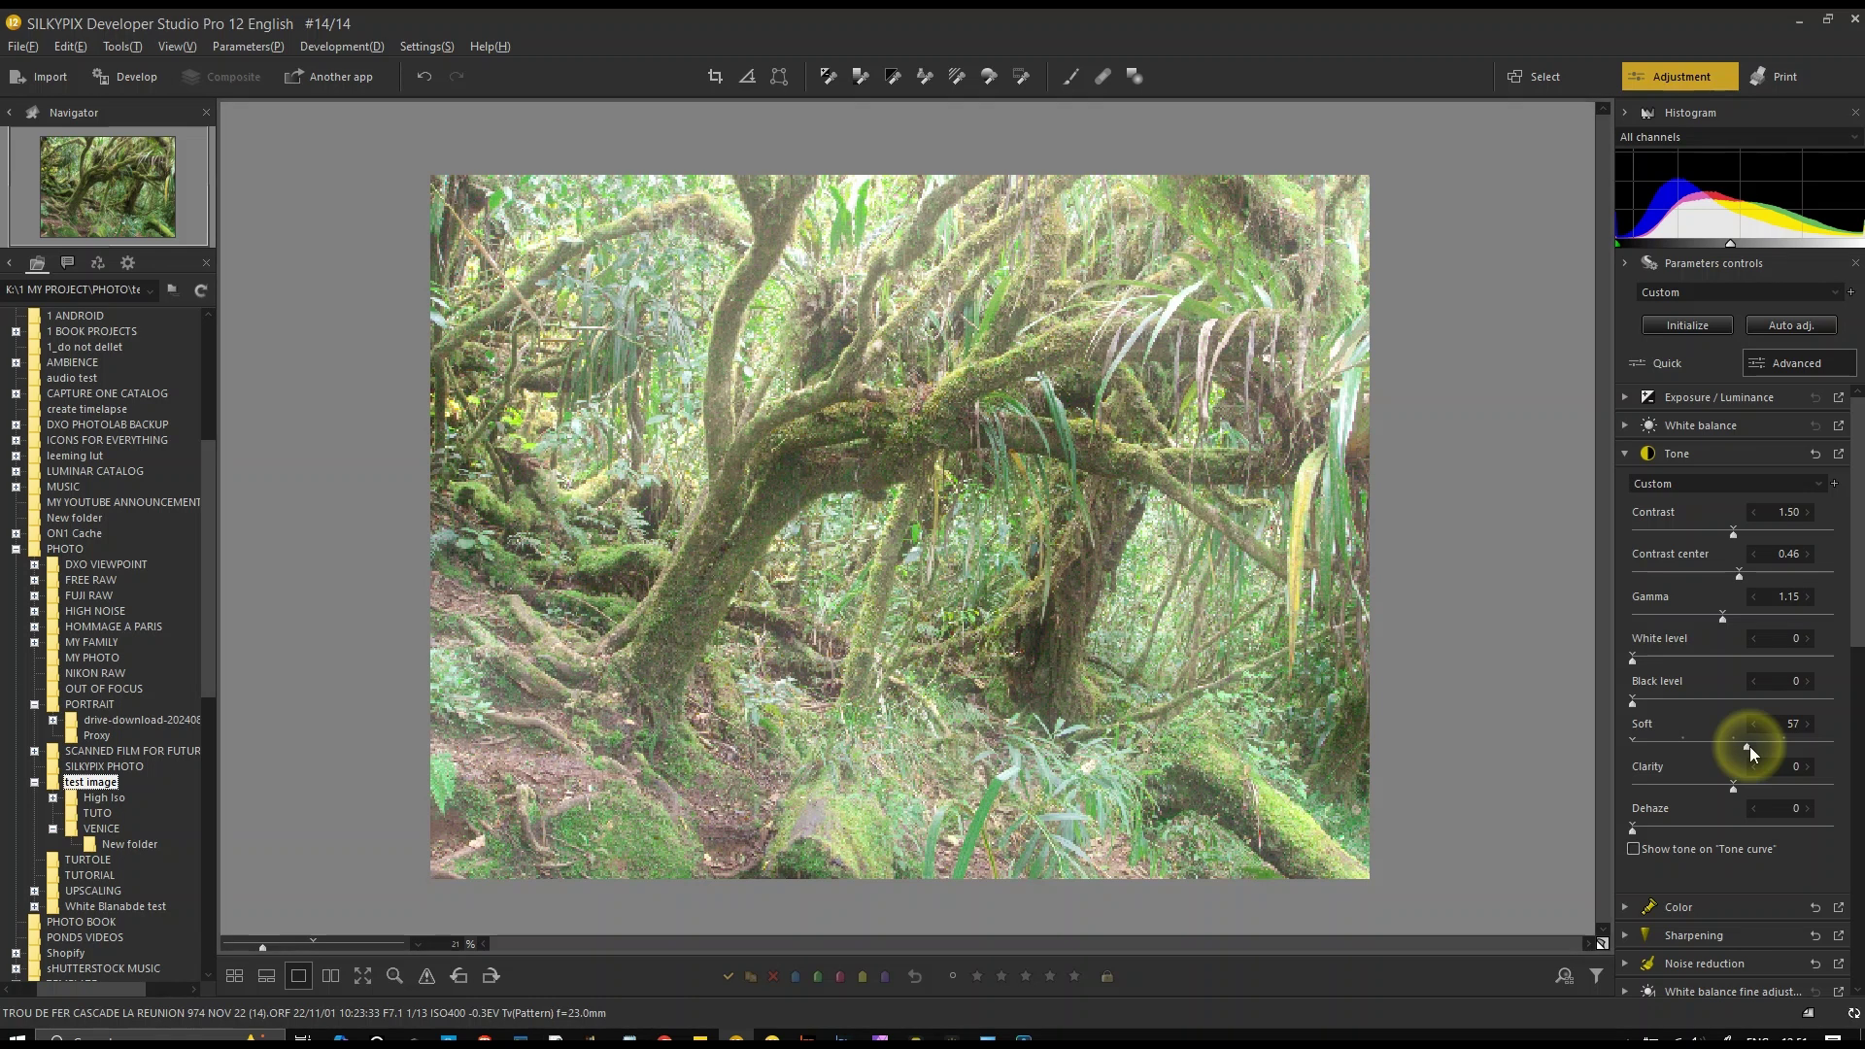
drag(1750, 744, 1615, 741)
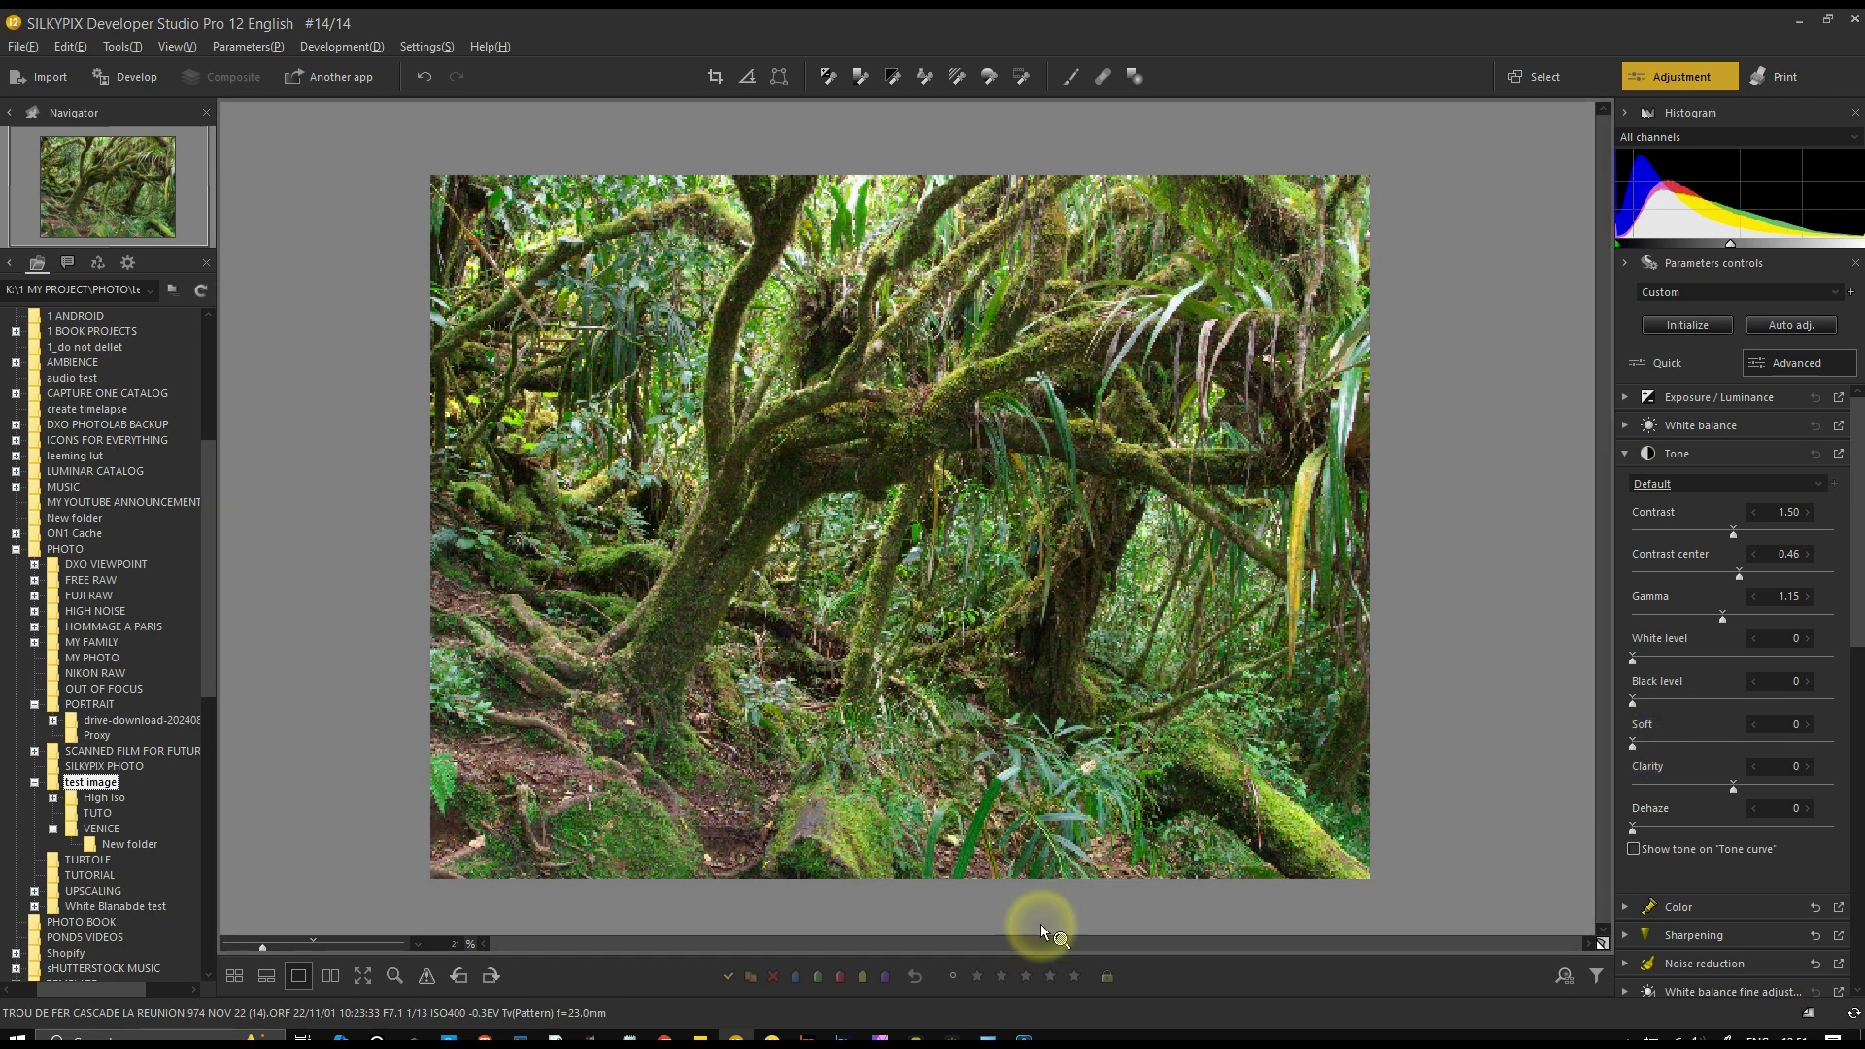
Look through the High Iso folder, and open the bridge photo Anzac morning-2.CR2 from the HIGH NOISE folder
click(101, 797)
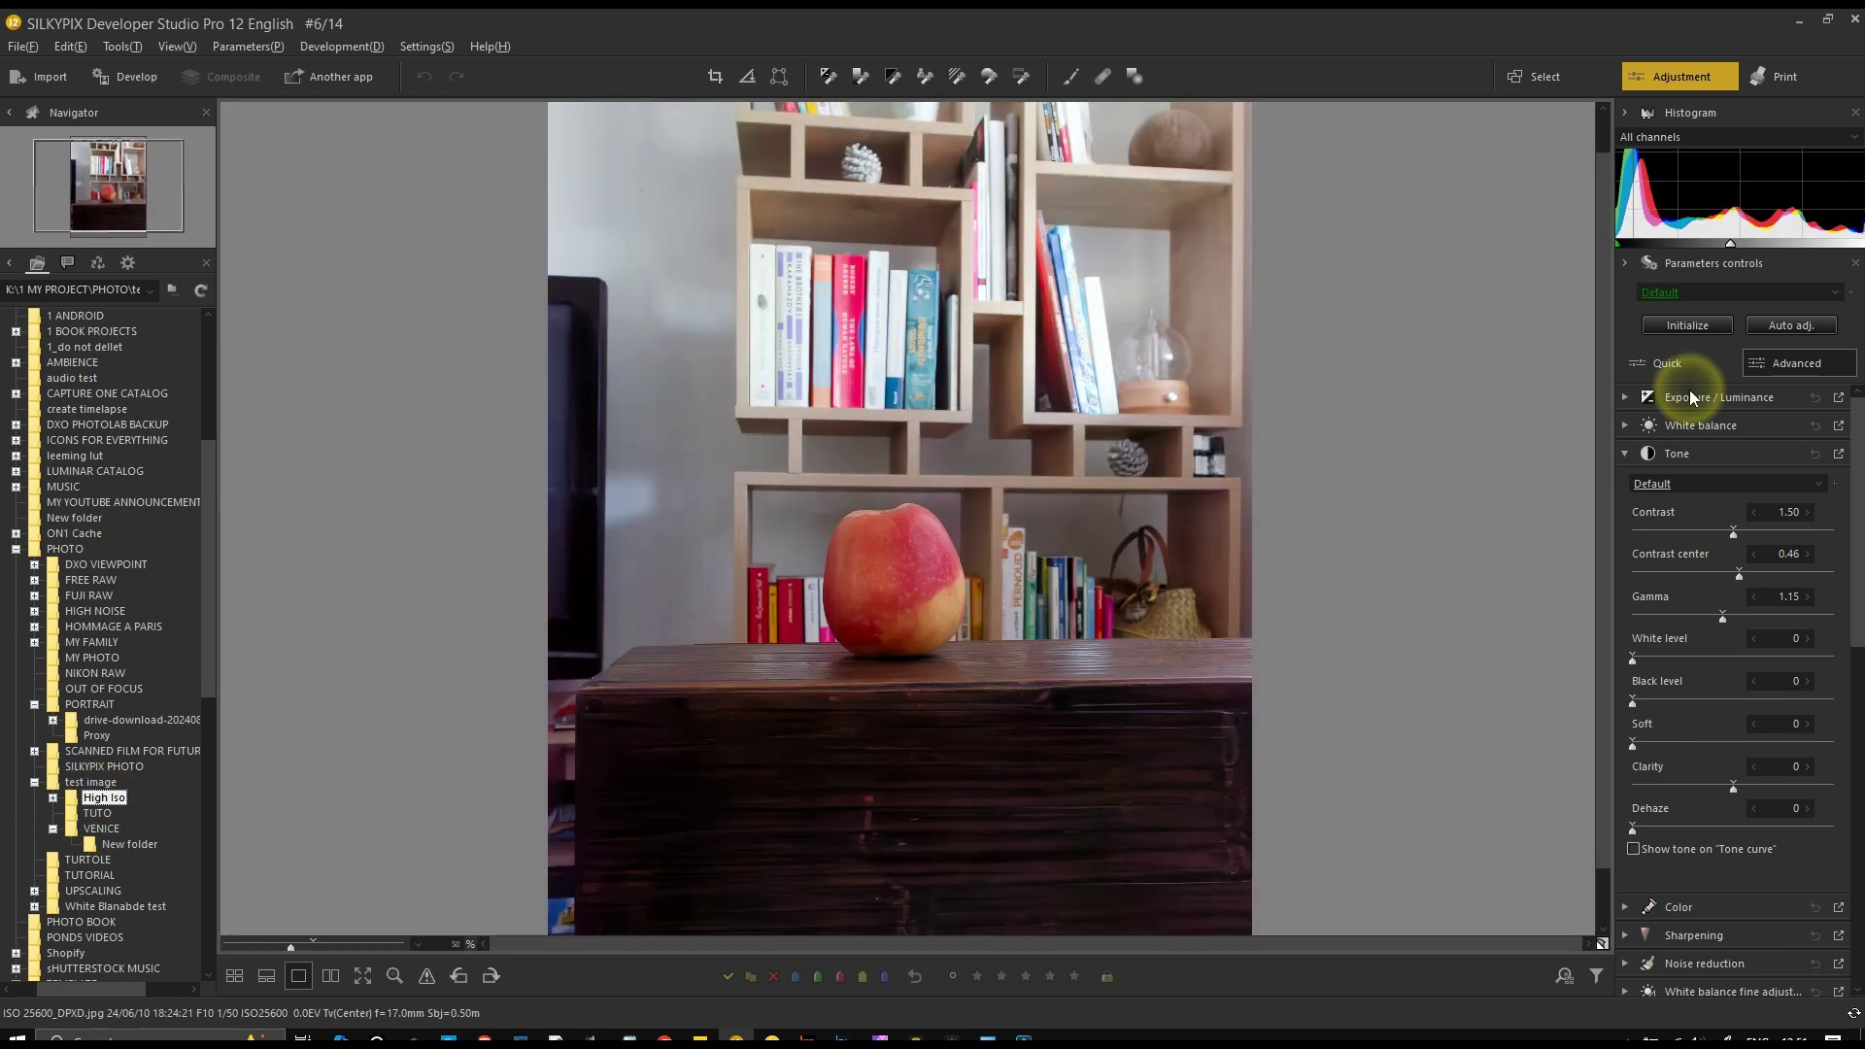
double_click(1209, 565)
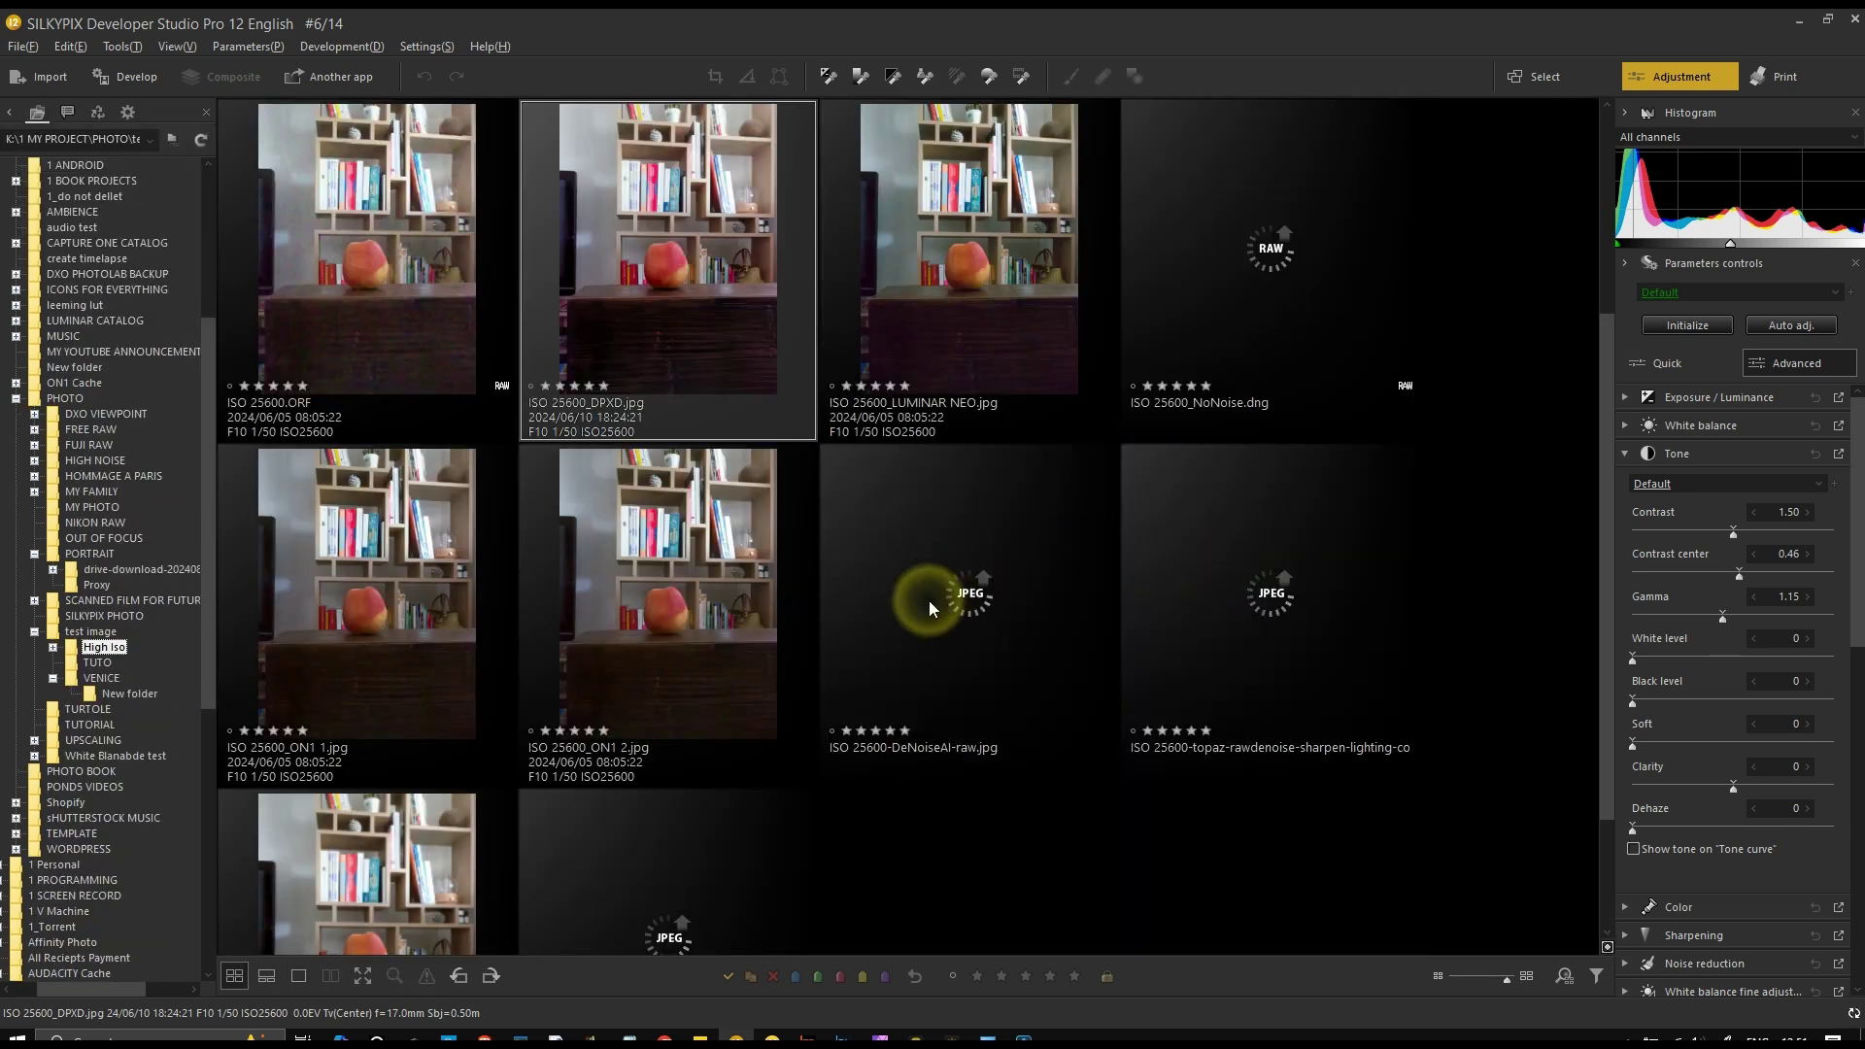
click(94, 459)
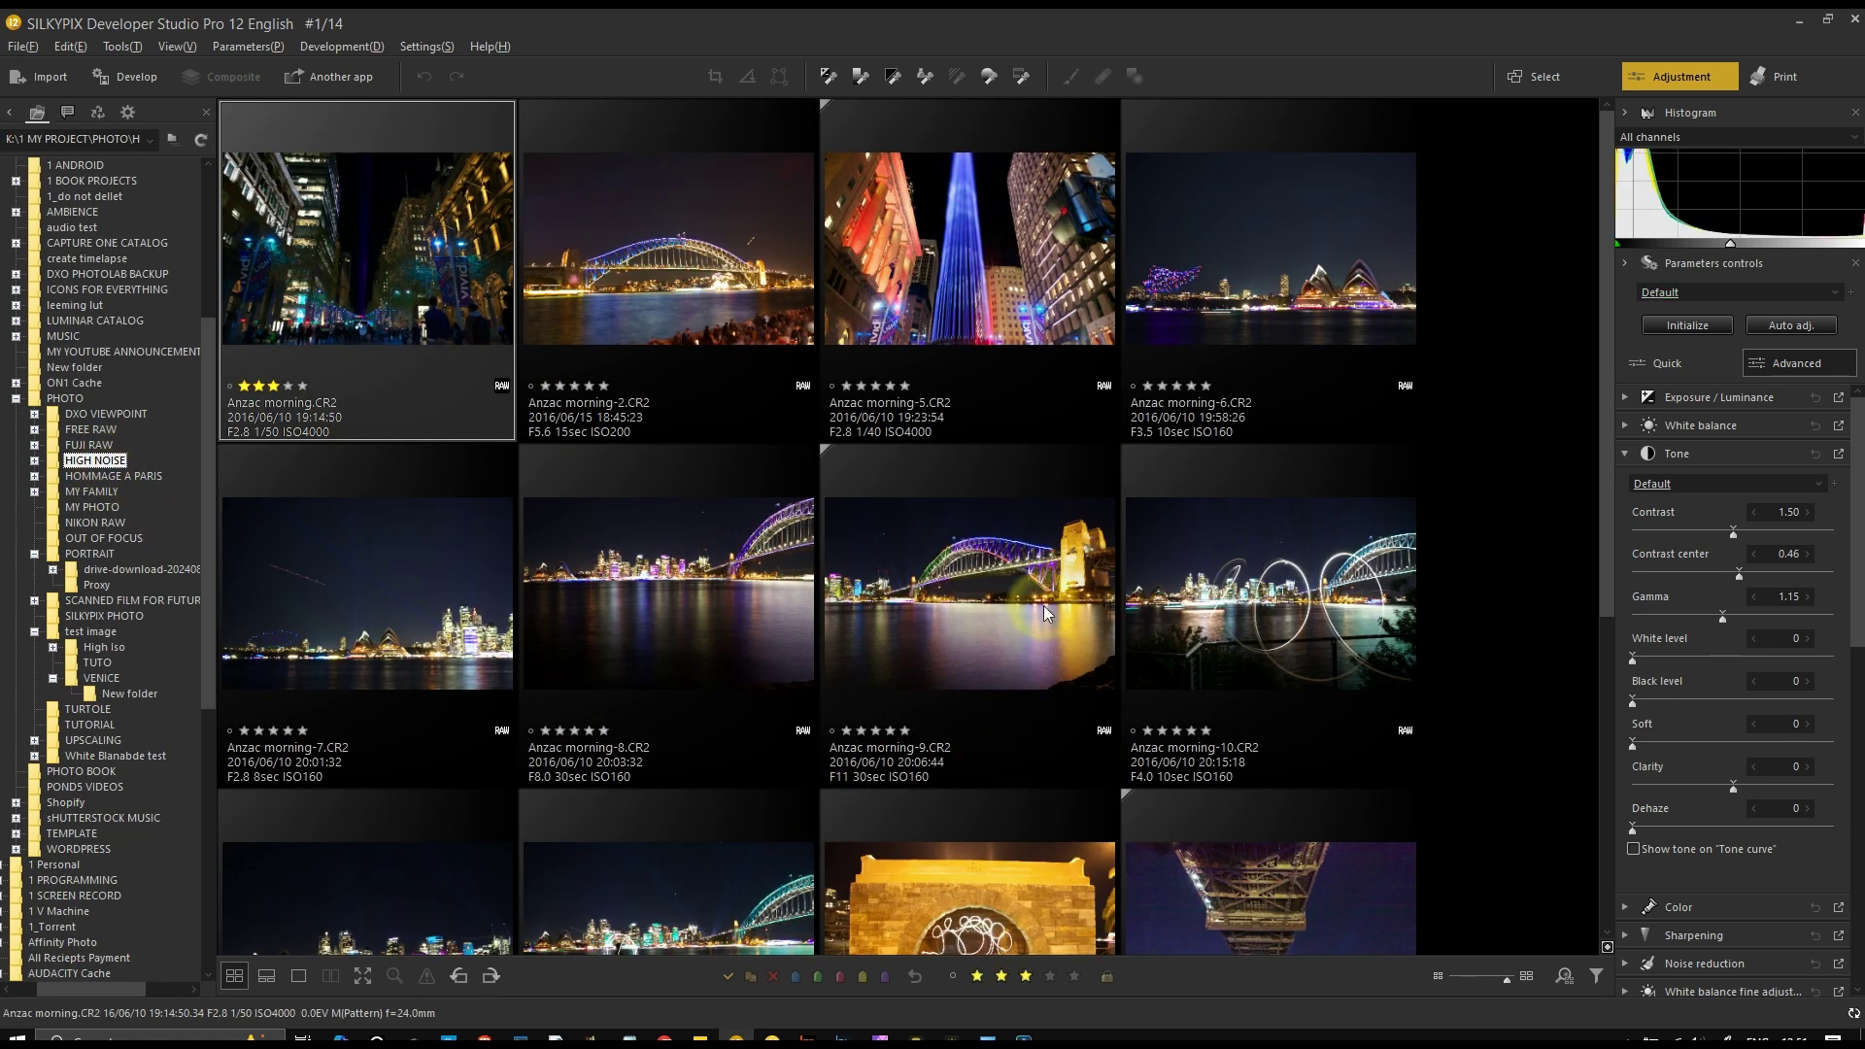
double_click(604, 300)
drag(285, 941, 276, 940)
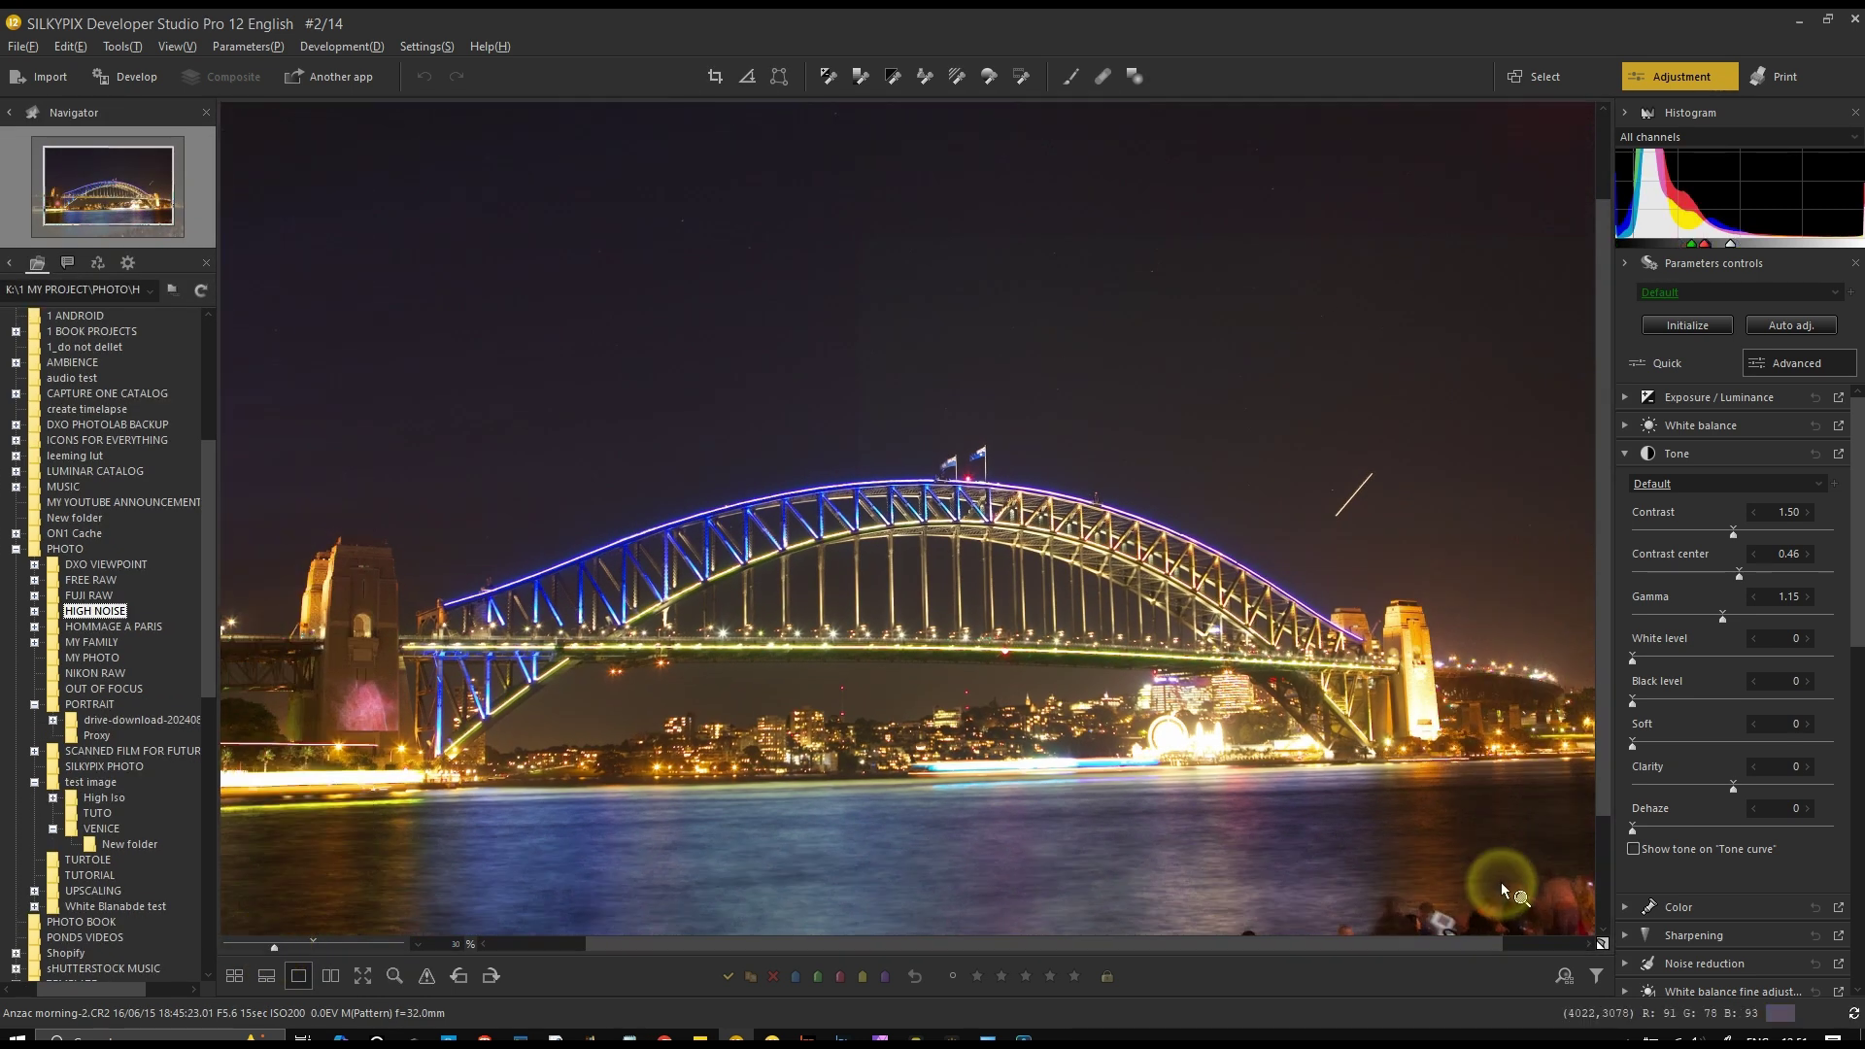
Test Soft at 61 on the bridge photo in full screen, and return to the combined preview and thumbnail view
click(1762, 742)
drag(1762, 742, 1754, 742)
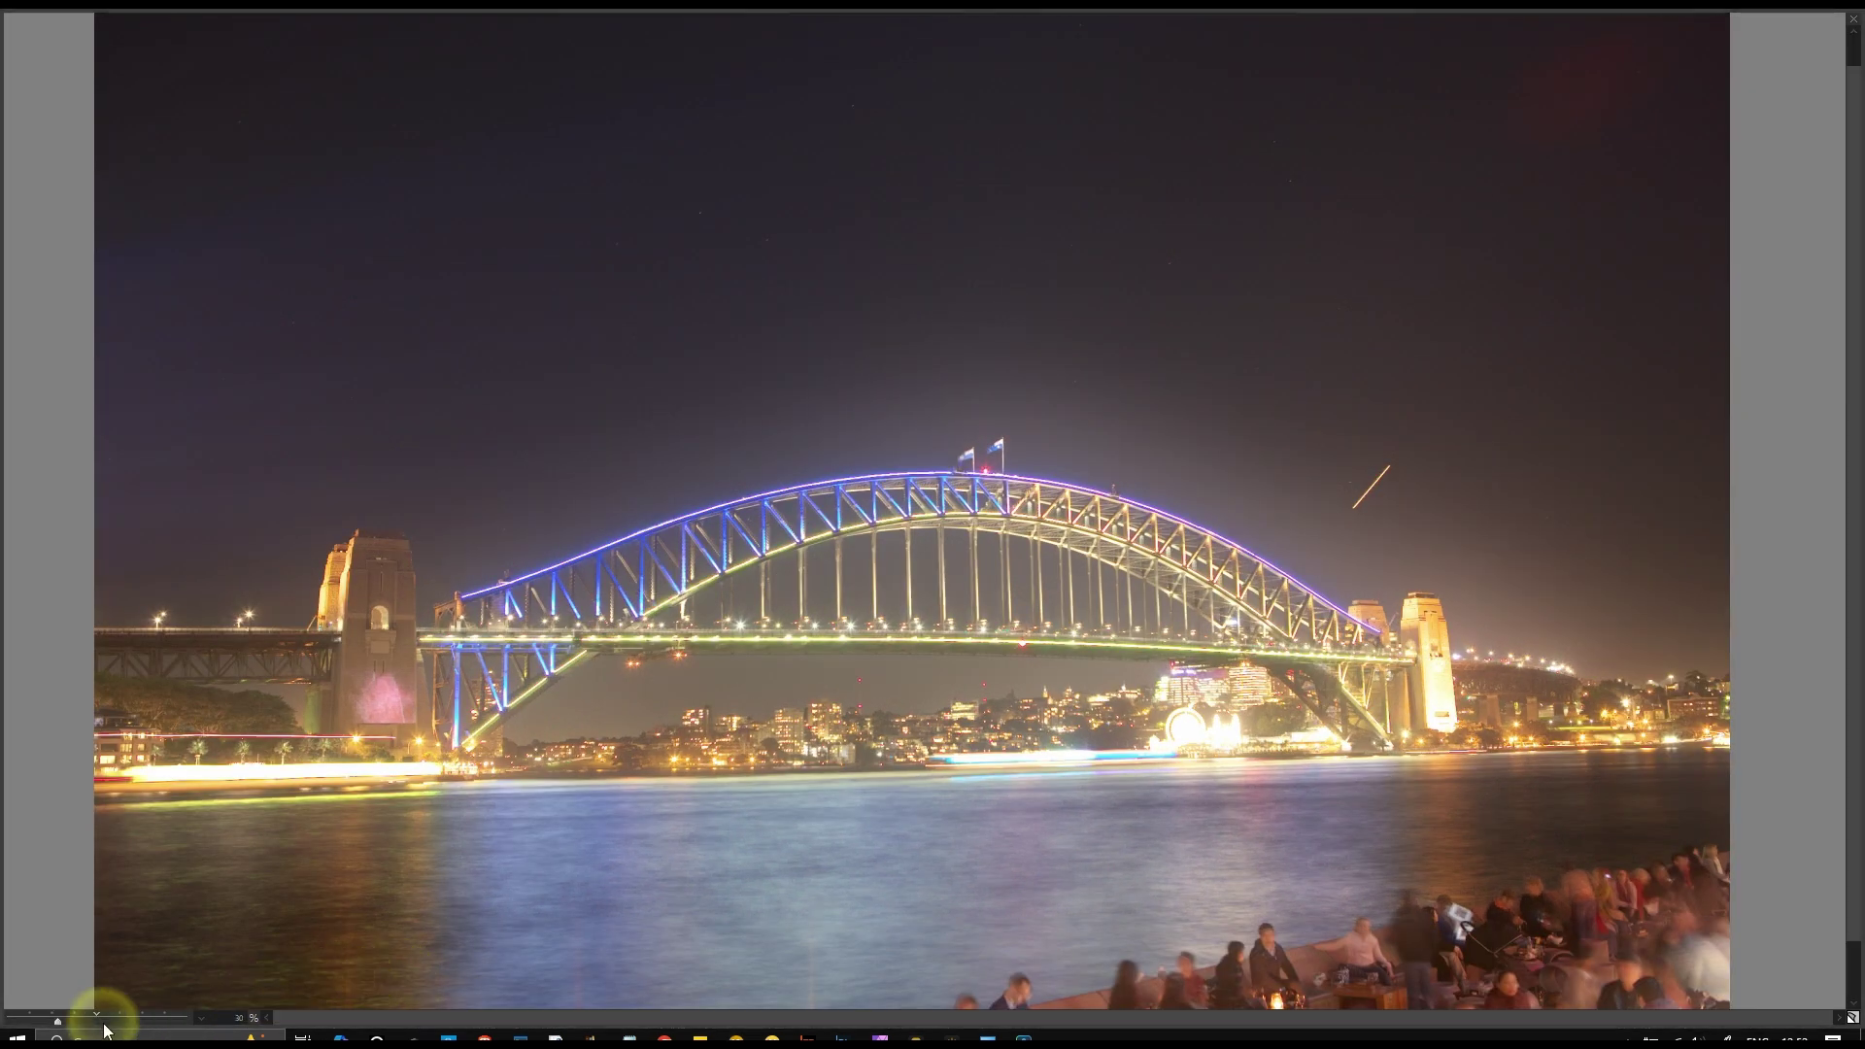
key(Escape)
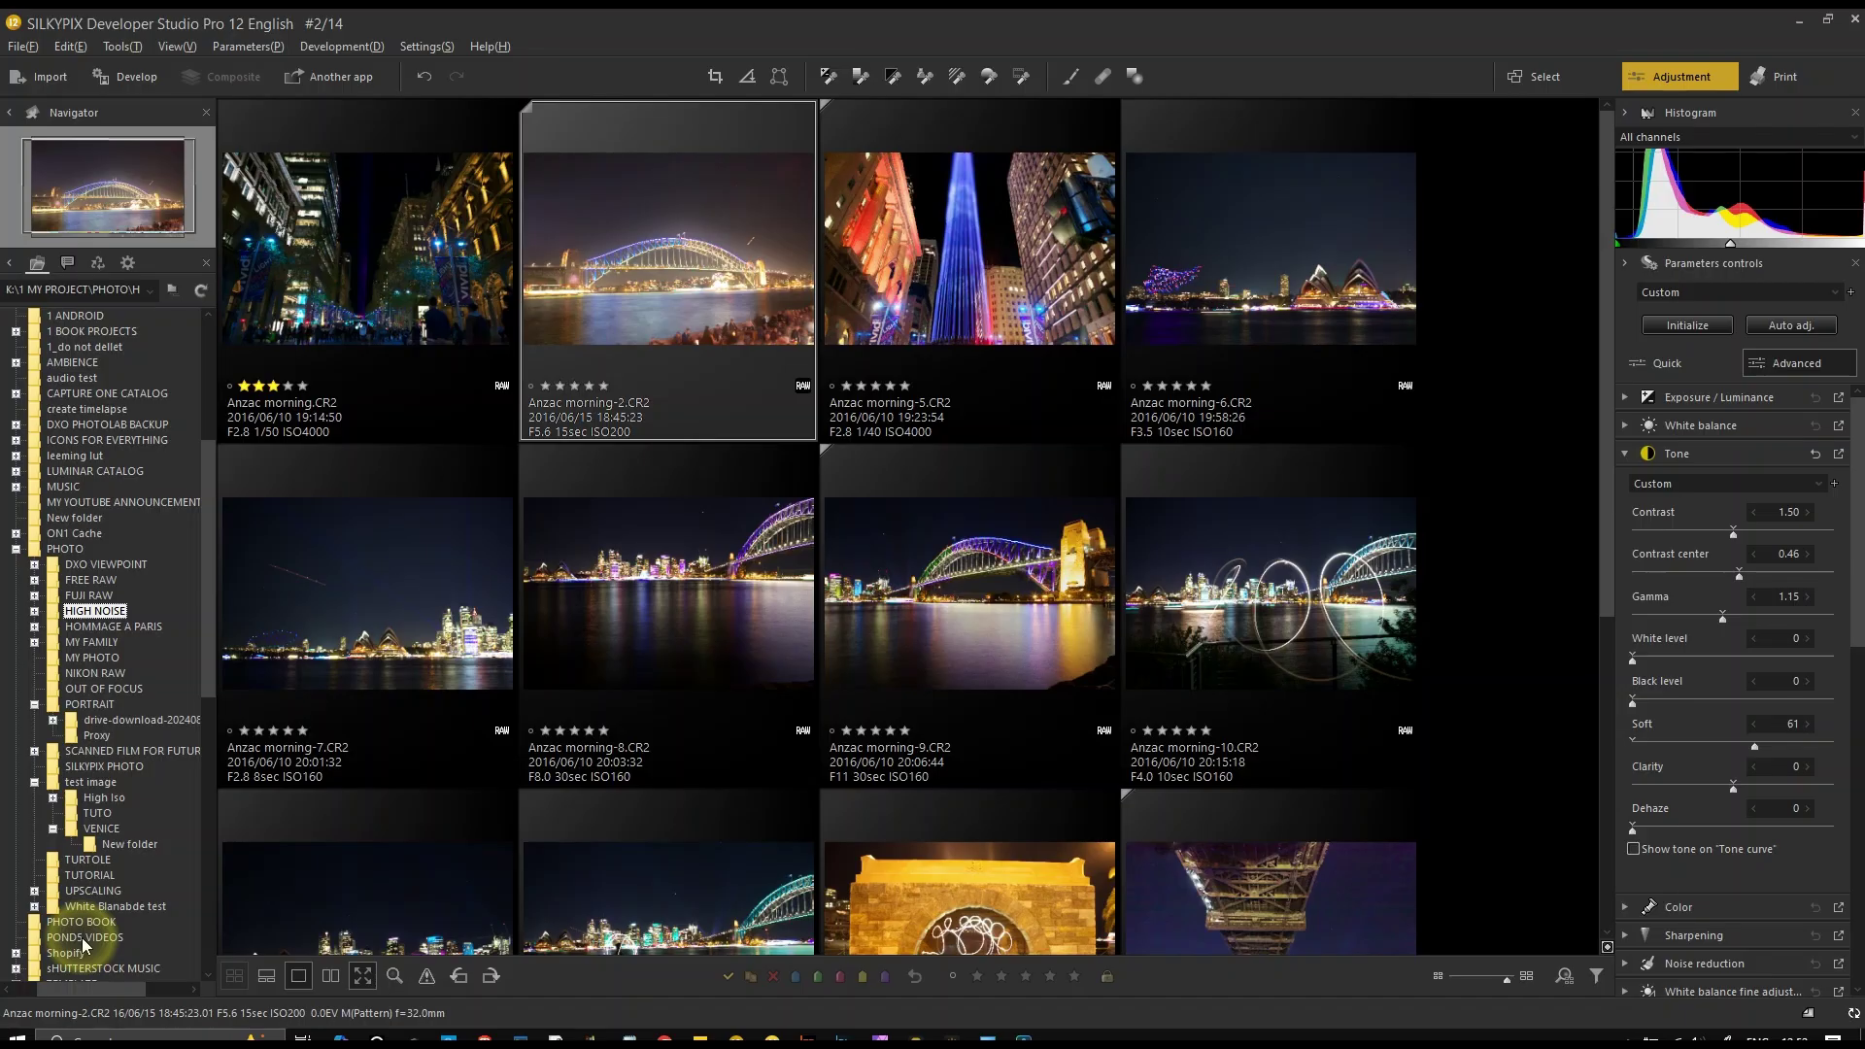
click(266, 975)
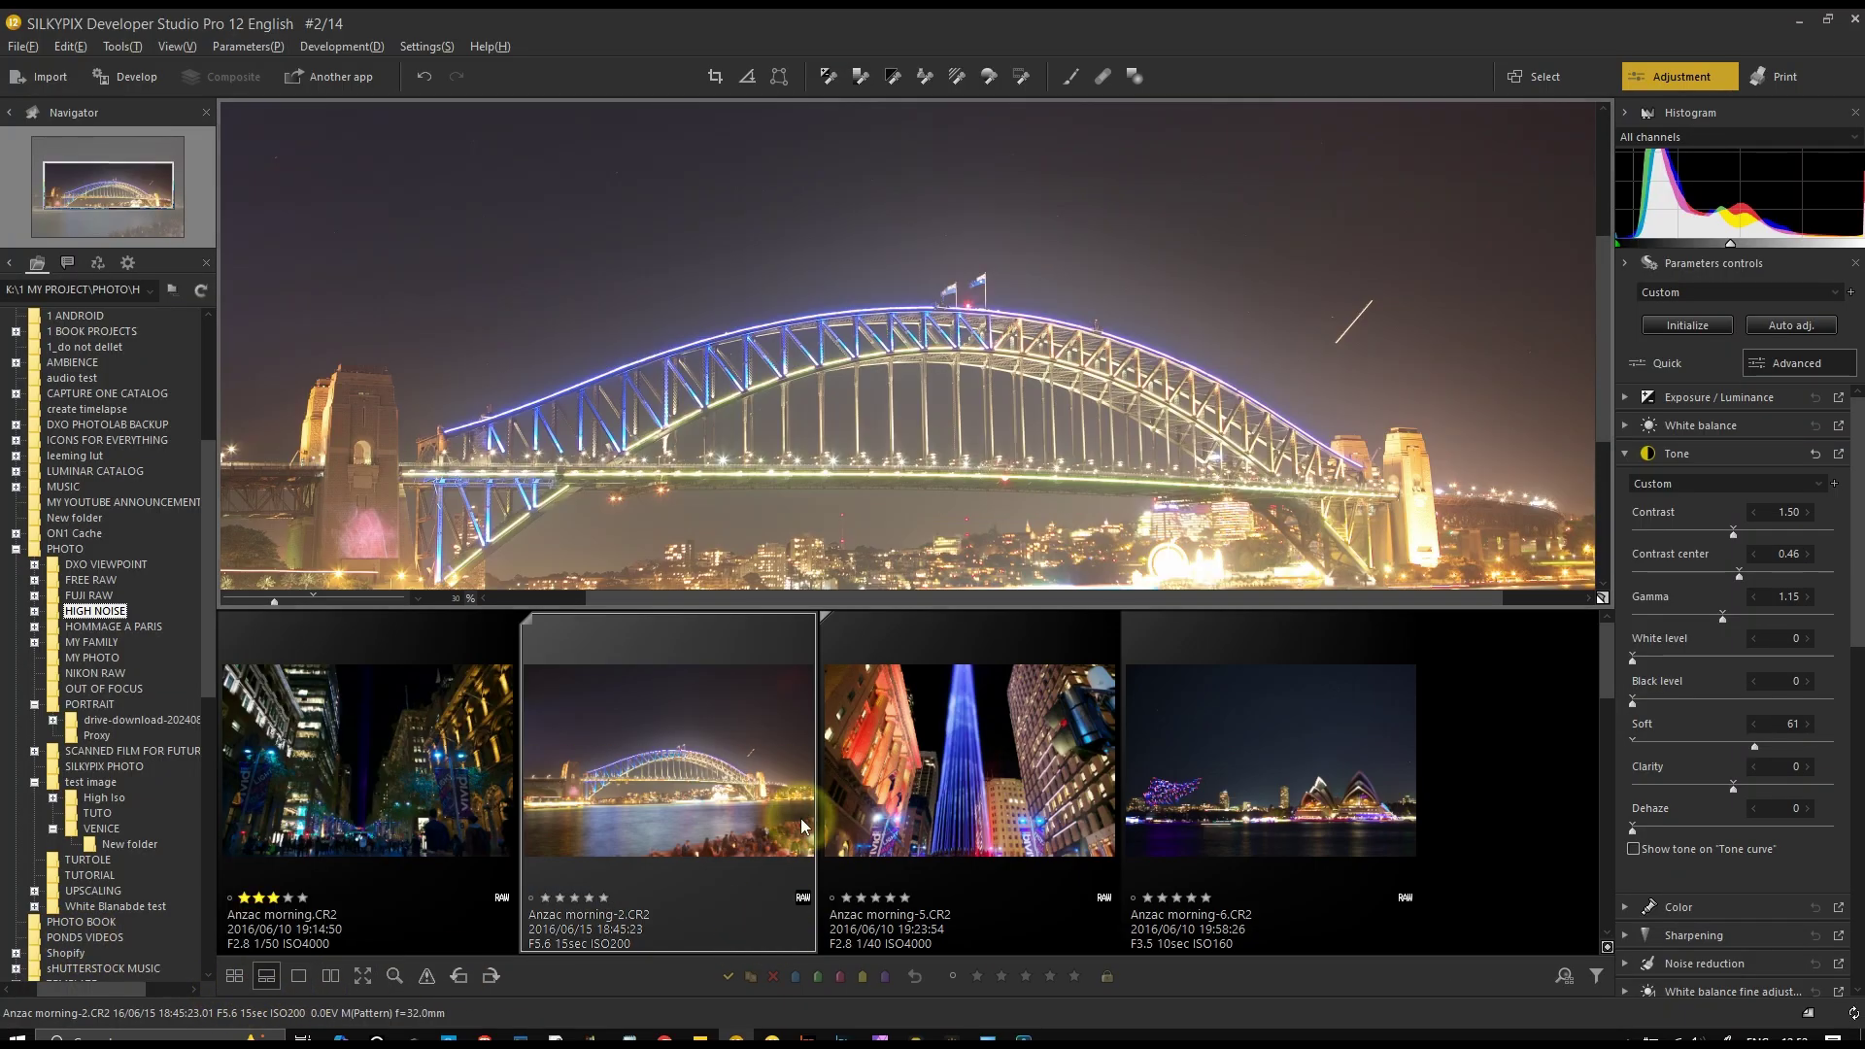
Set Soft to 41 on the light-beam street photo Anzac morning-5.CR2 and check it in full screen
click(1005, 831)
click(1714, 745)
double_click(847, 653)
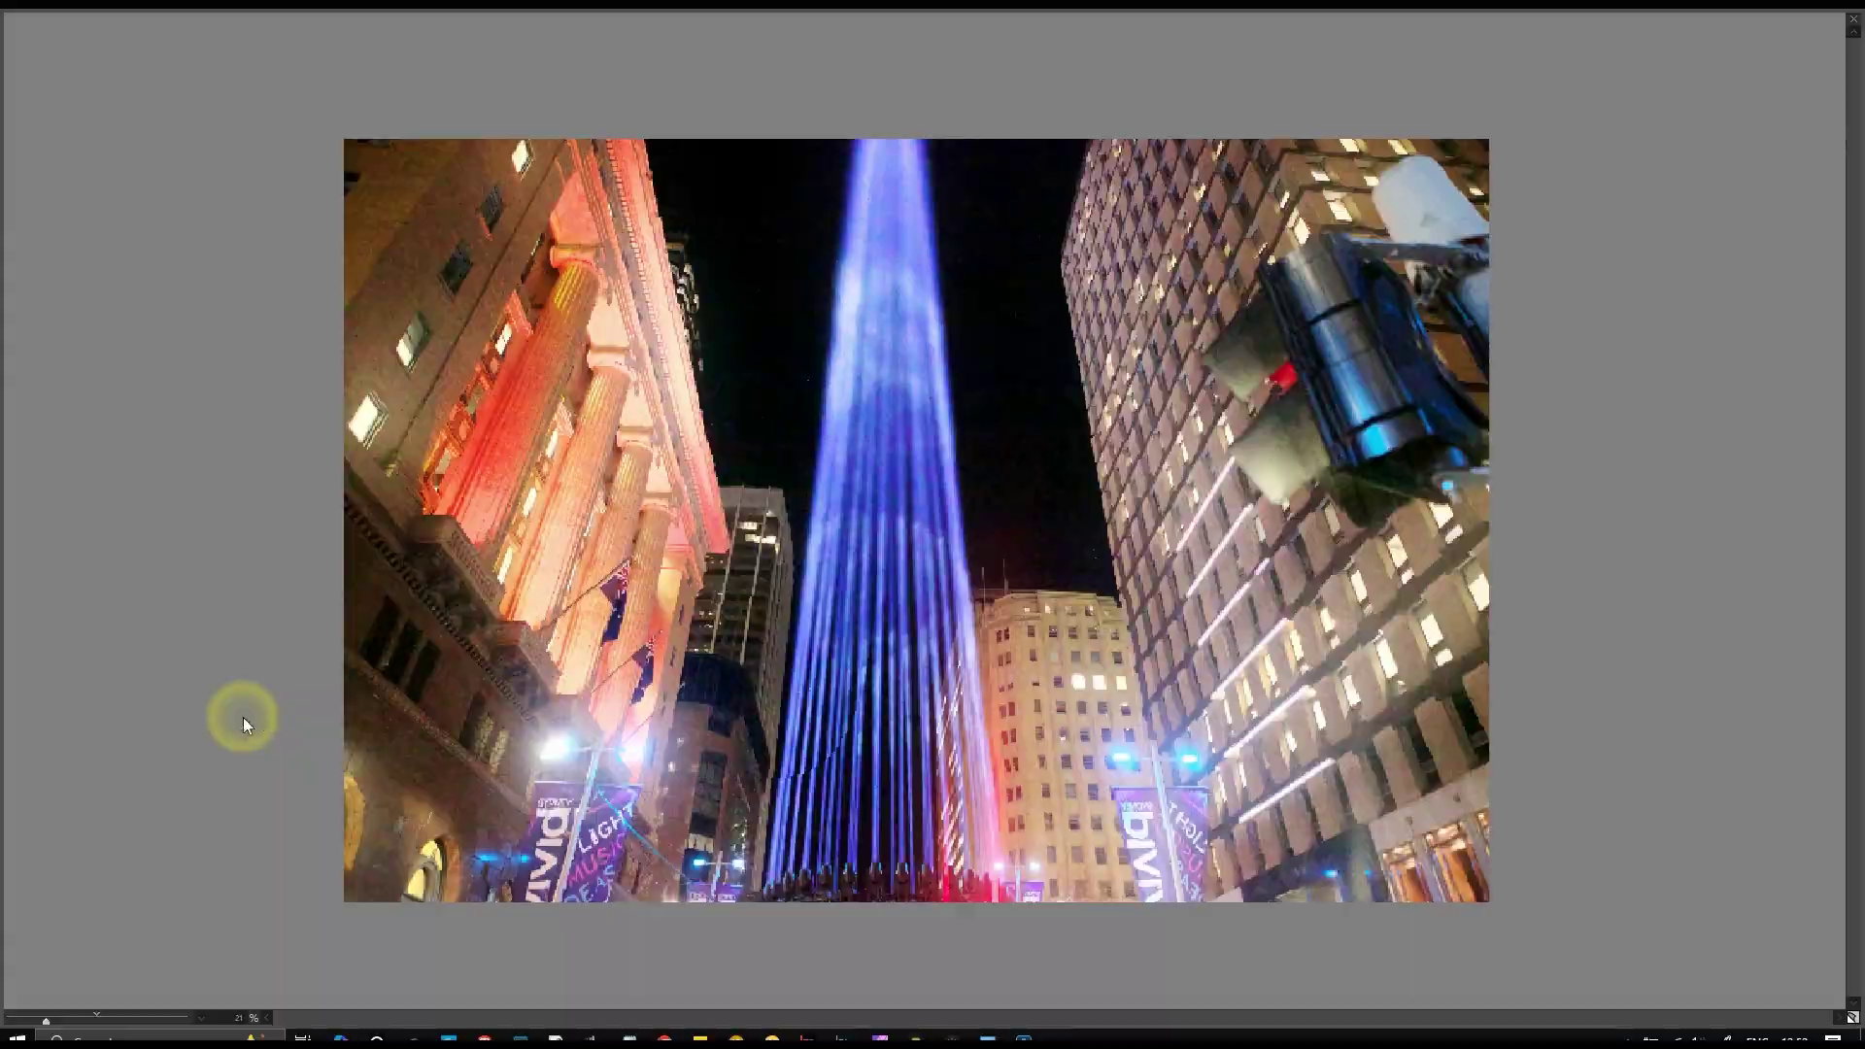
key(Tab)
key(Tab)
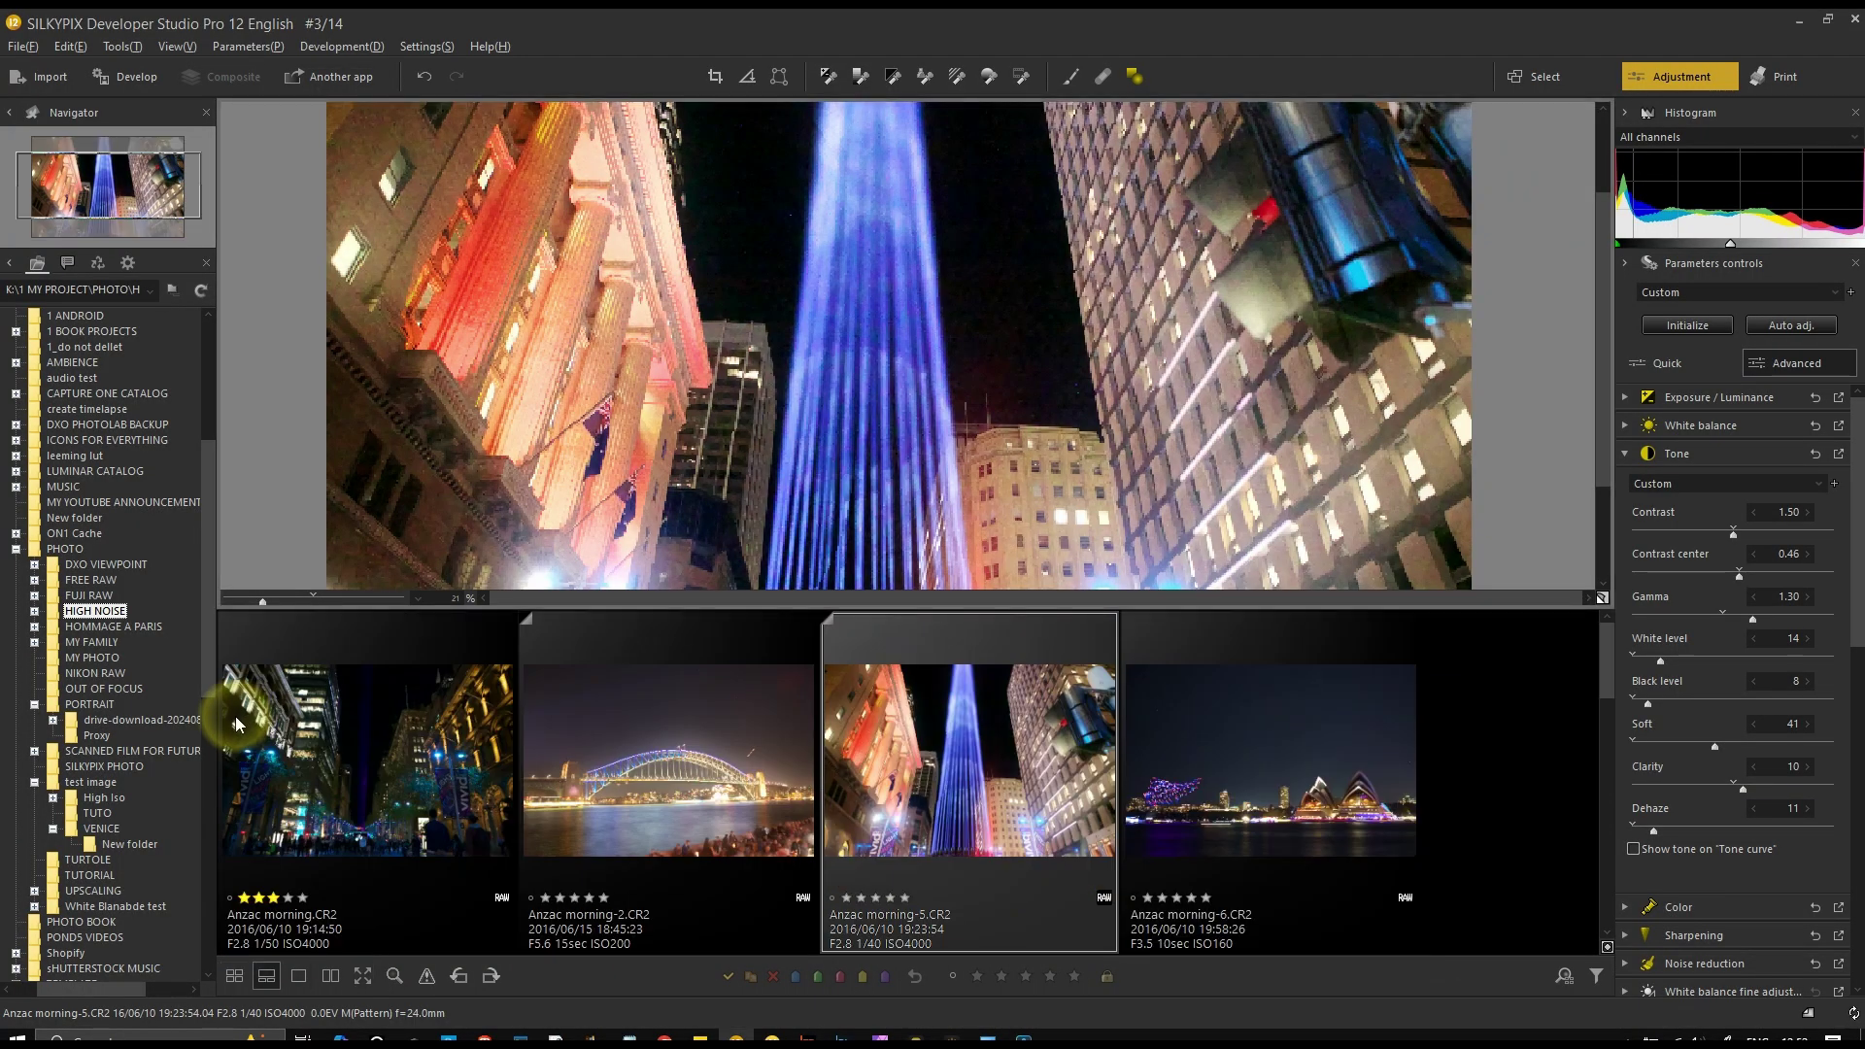
Set Soft to 25 on the bridge photo Anzac morning-2.CR2 and display it in the single preview
click(627, 730)
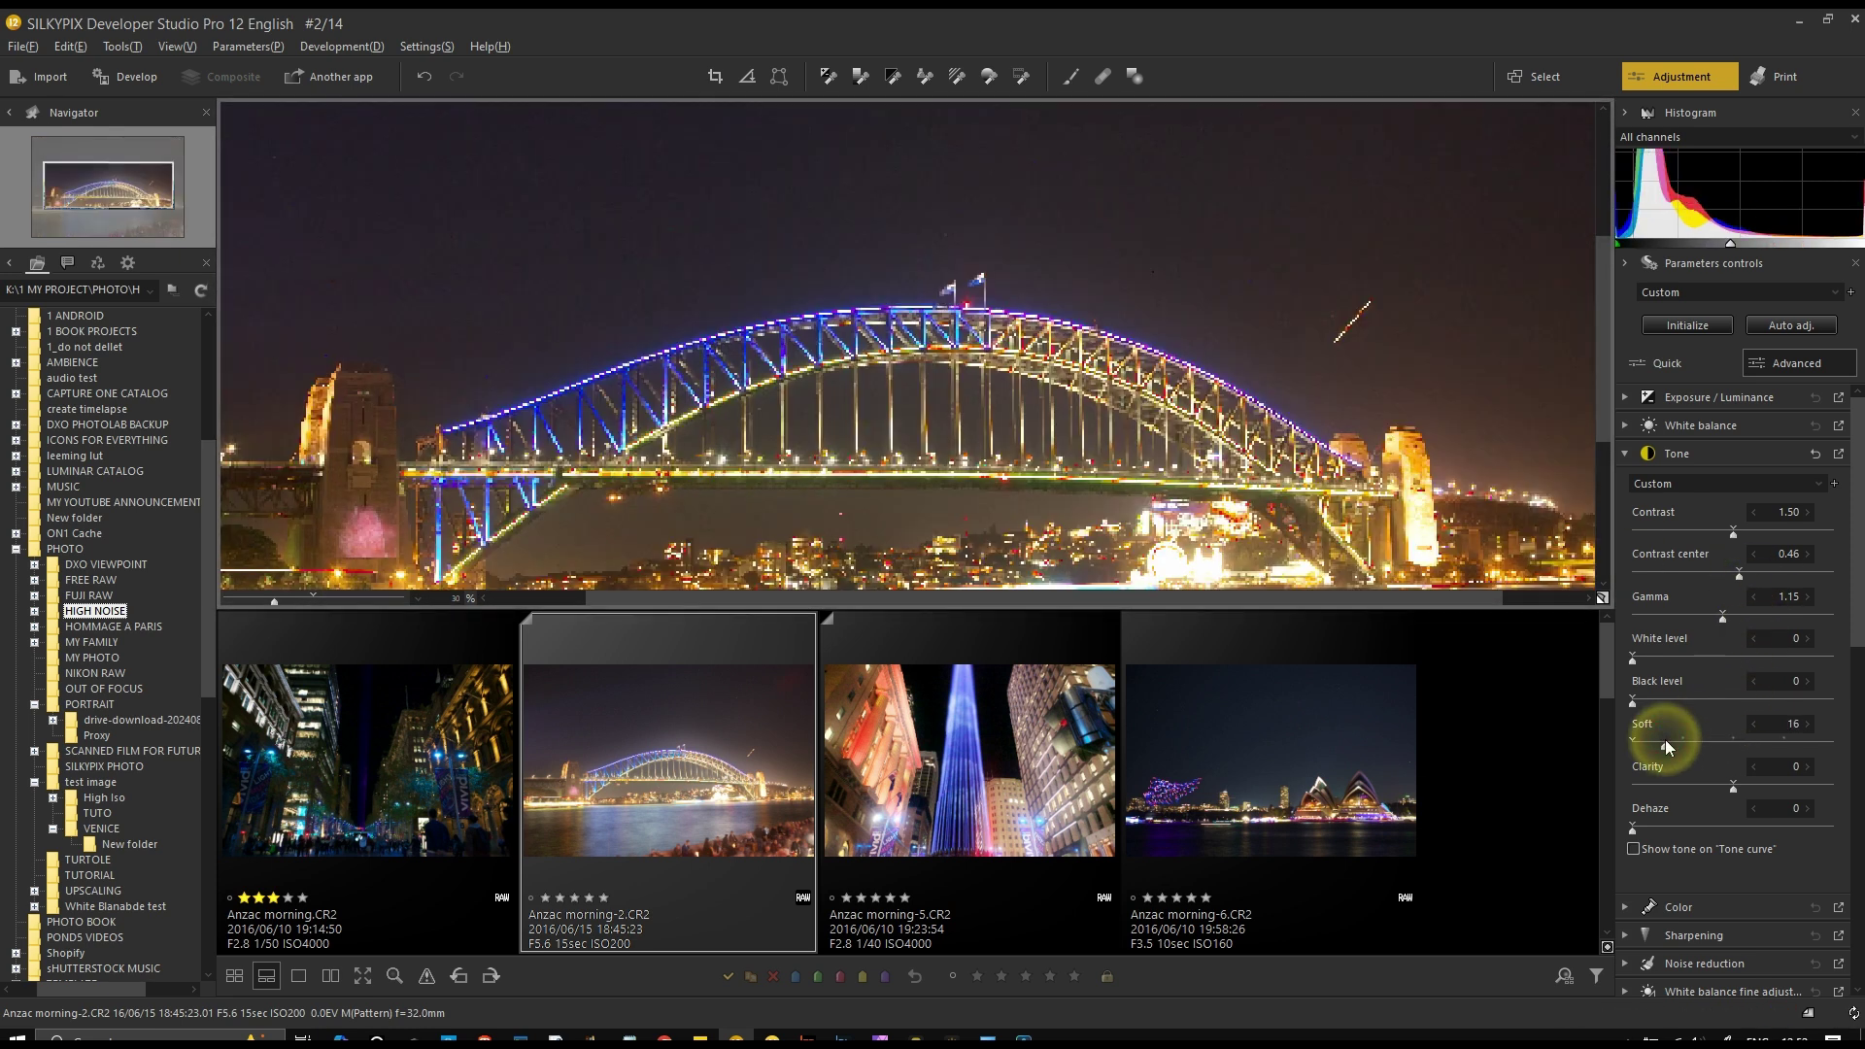
drag(1668, 747, 1683, 745)
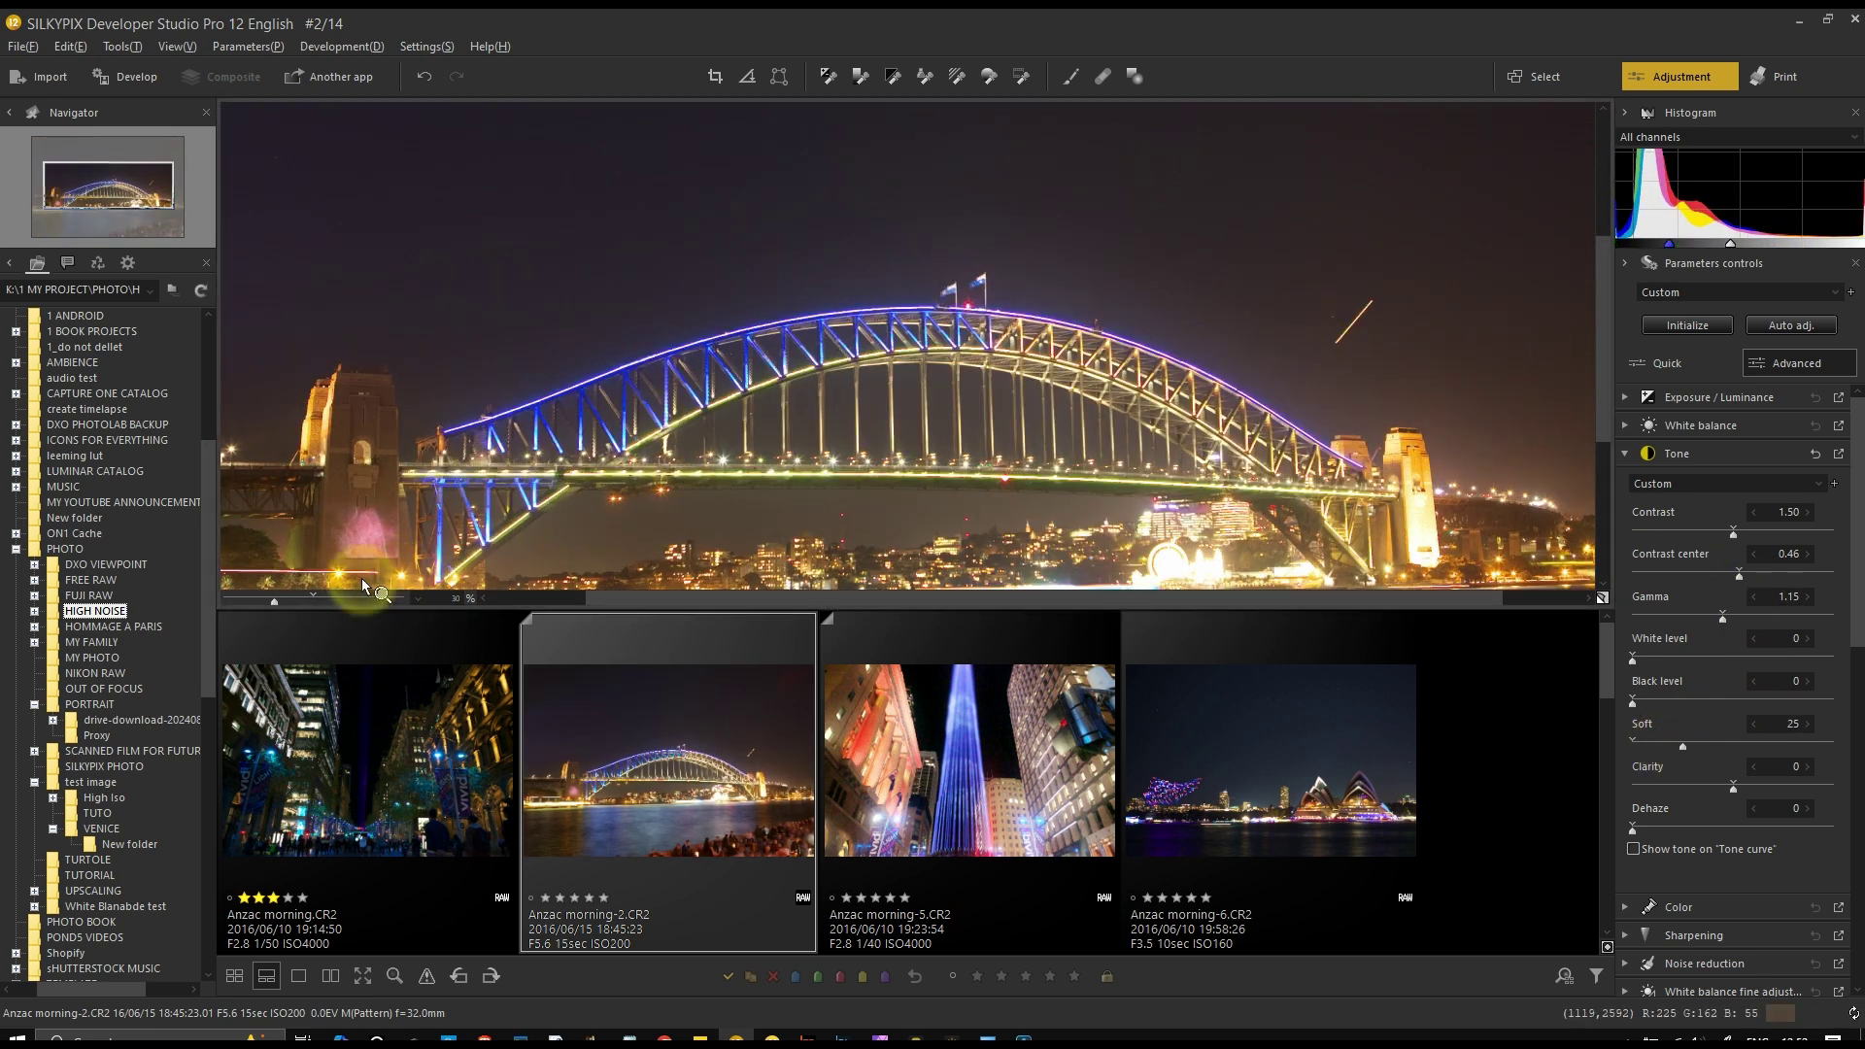
click(298, 975)
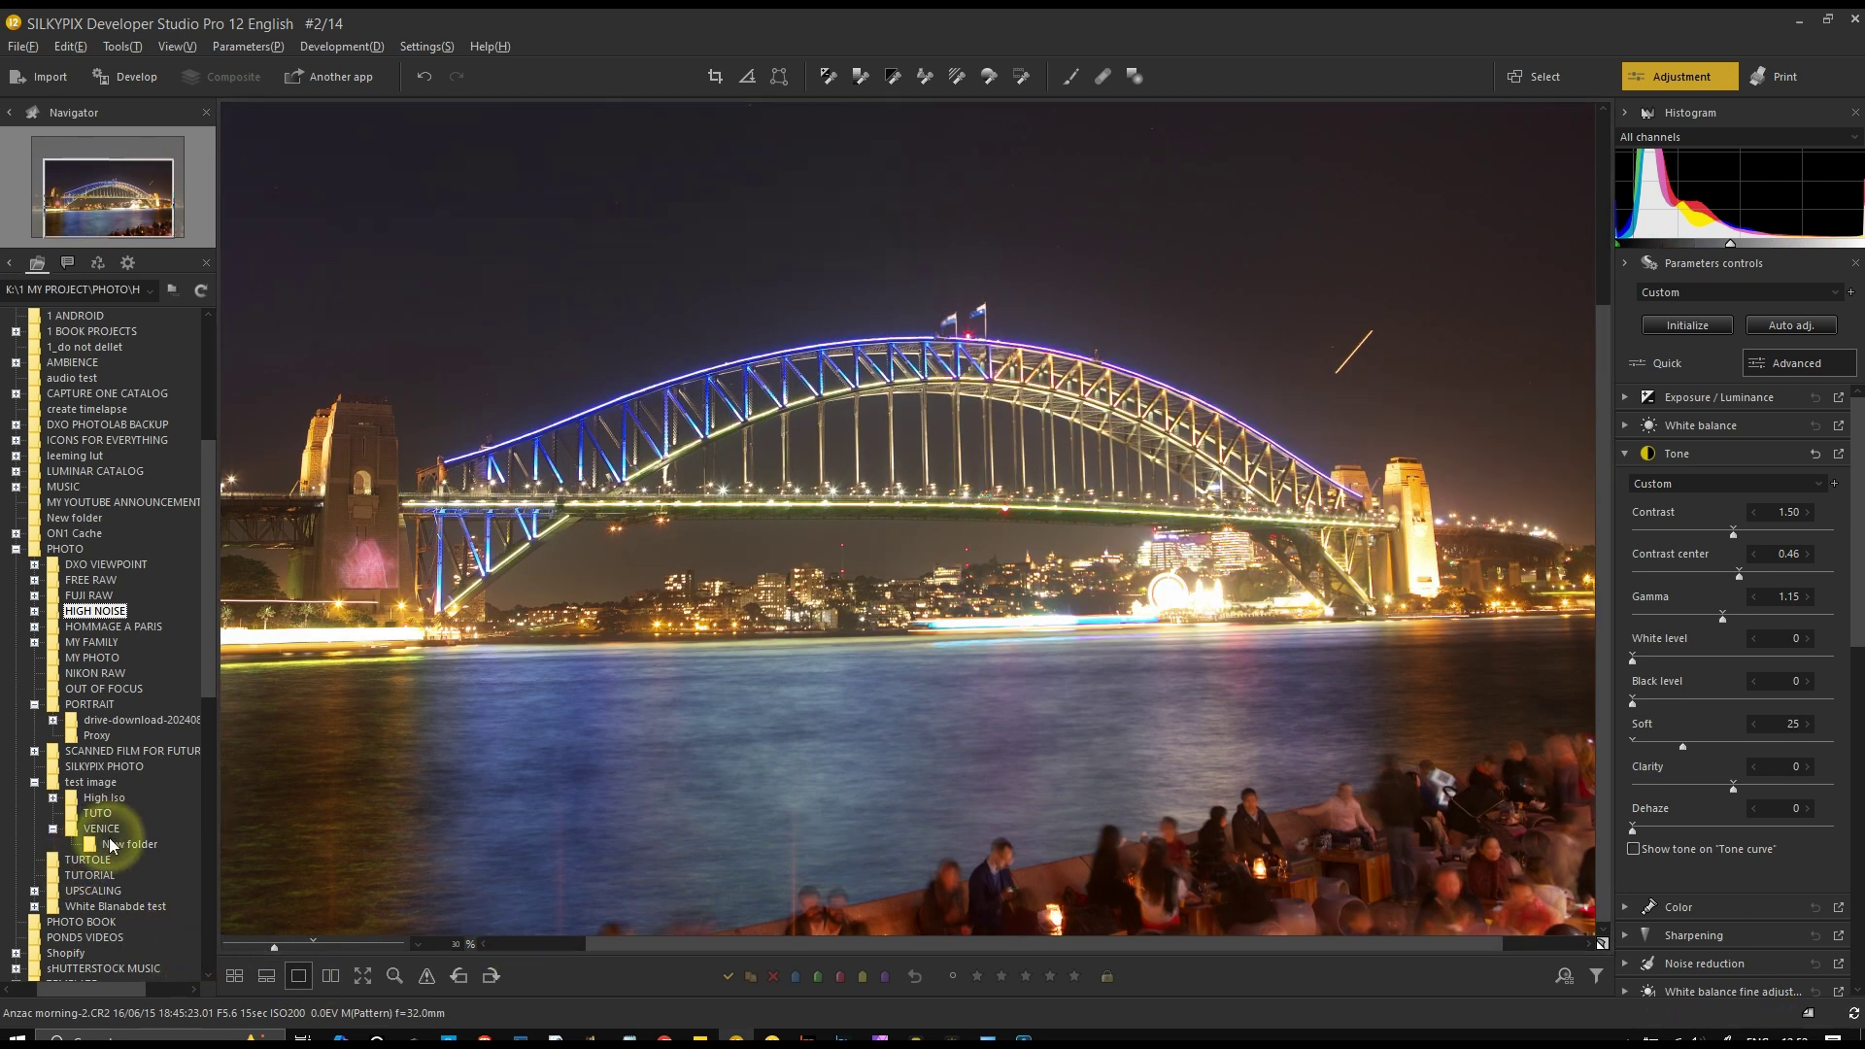
Open the misty waterfall photo from the TUTO folder and show the entire image
click(107, 814)
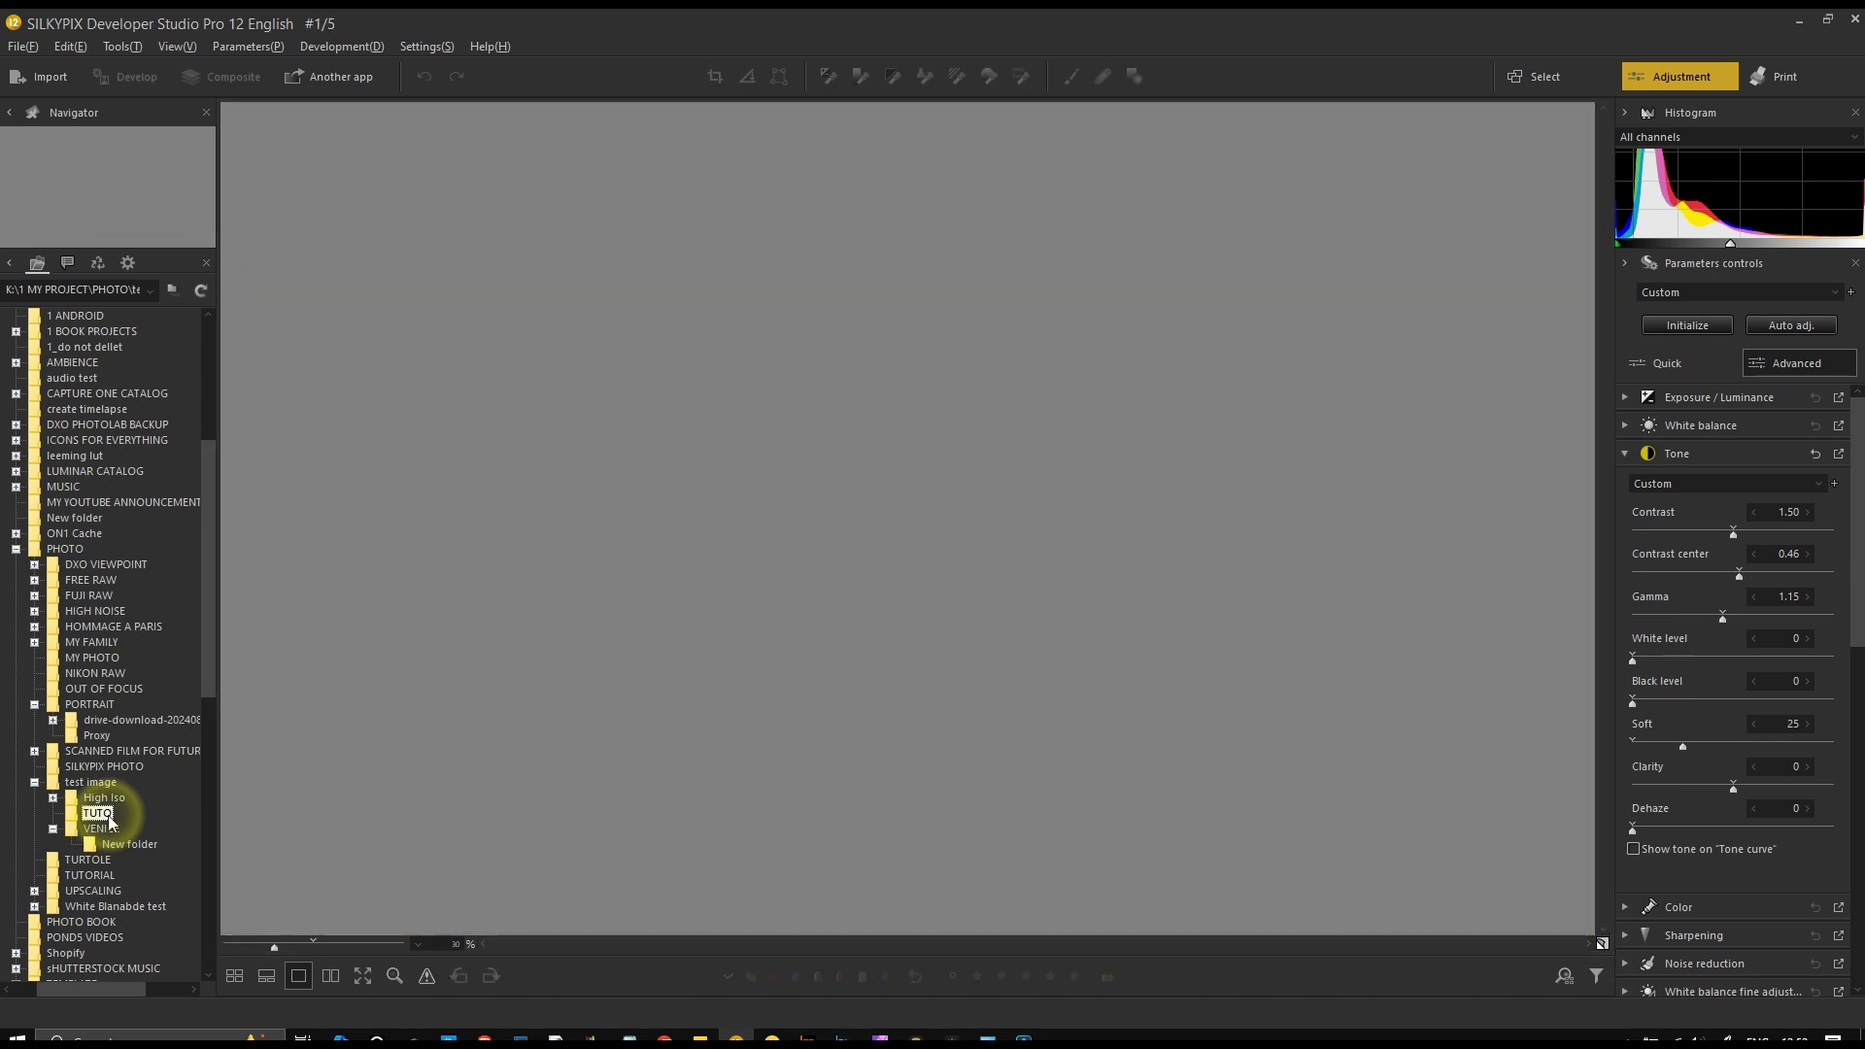
click(234, 975)
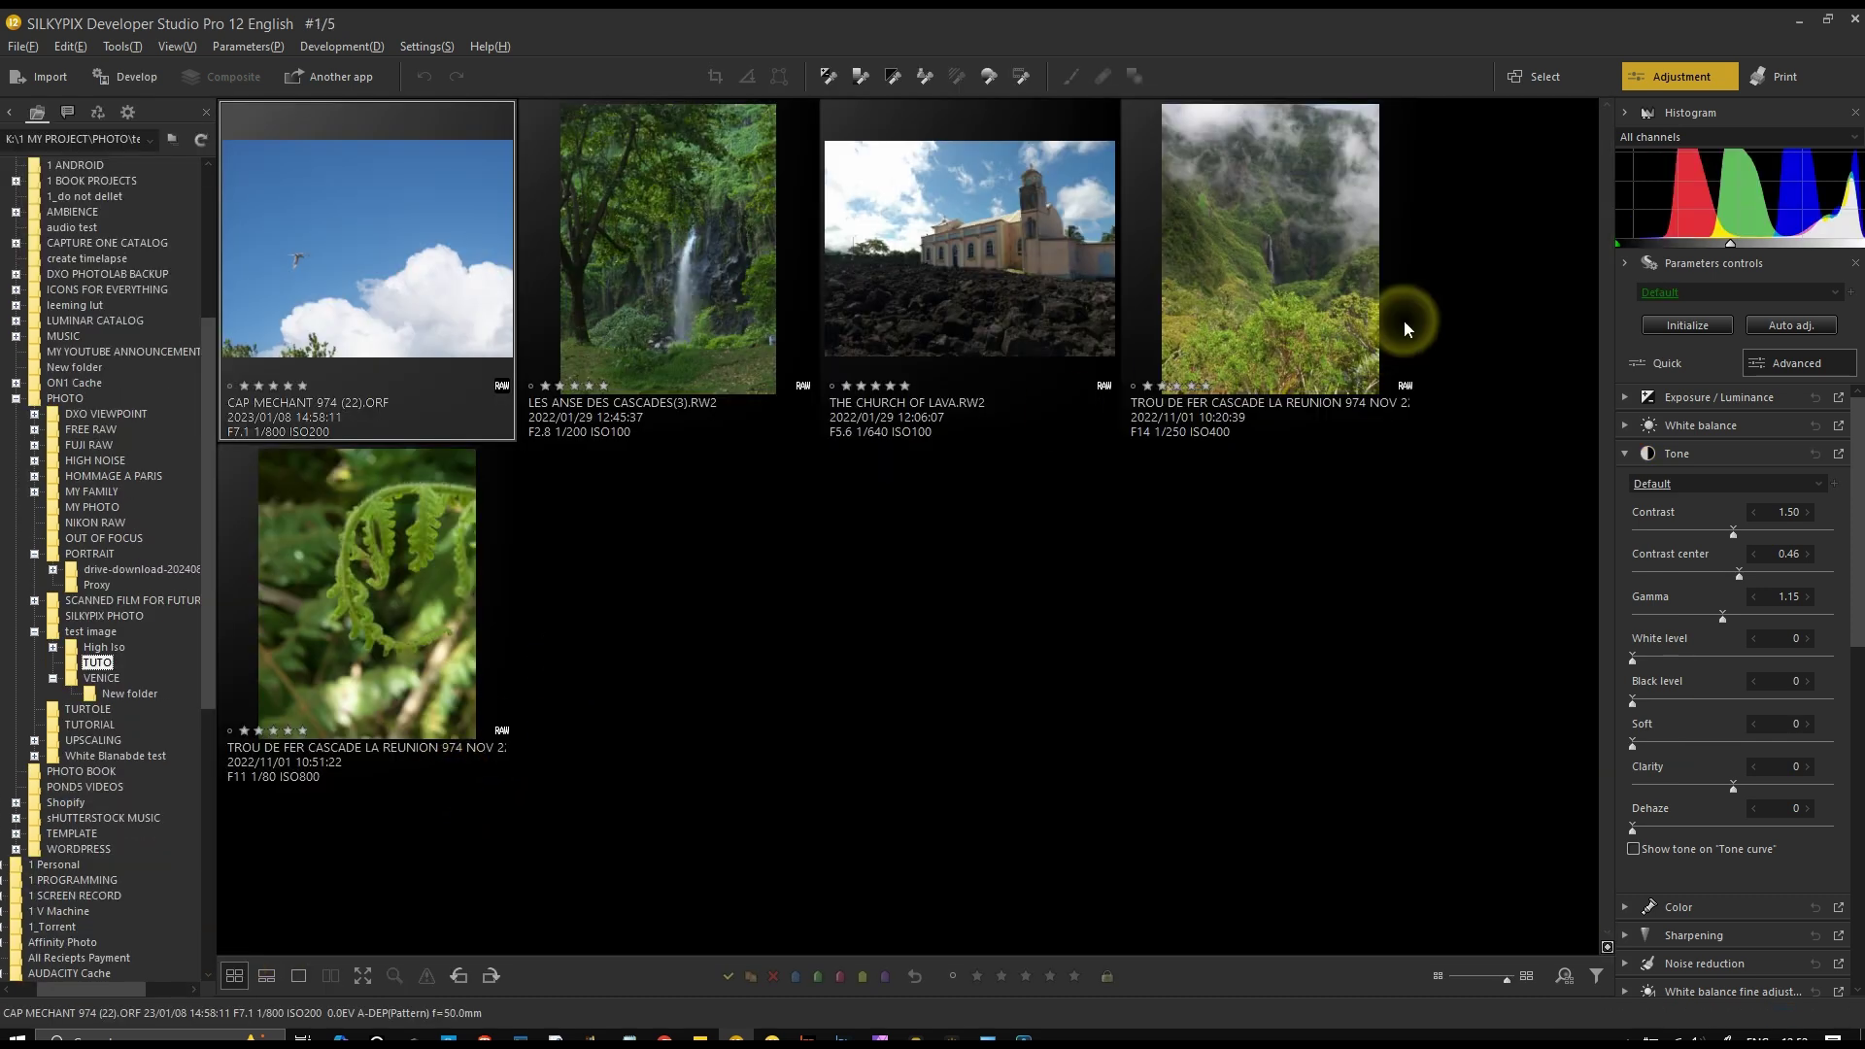
click(1222, 290)
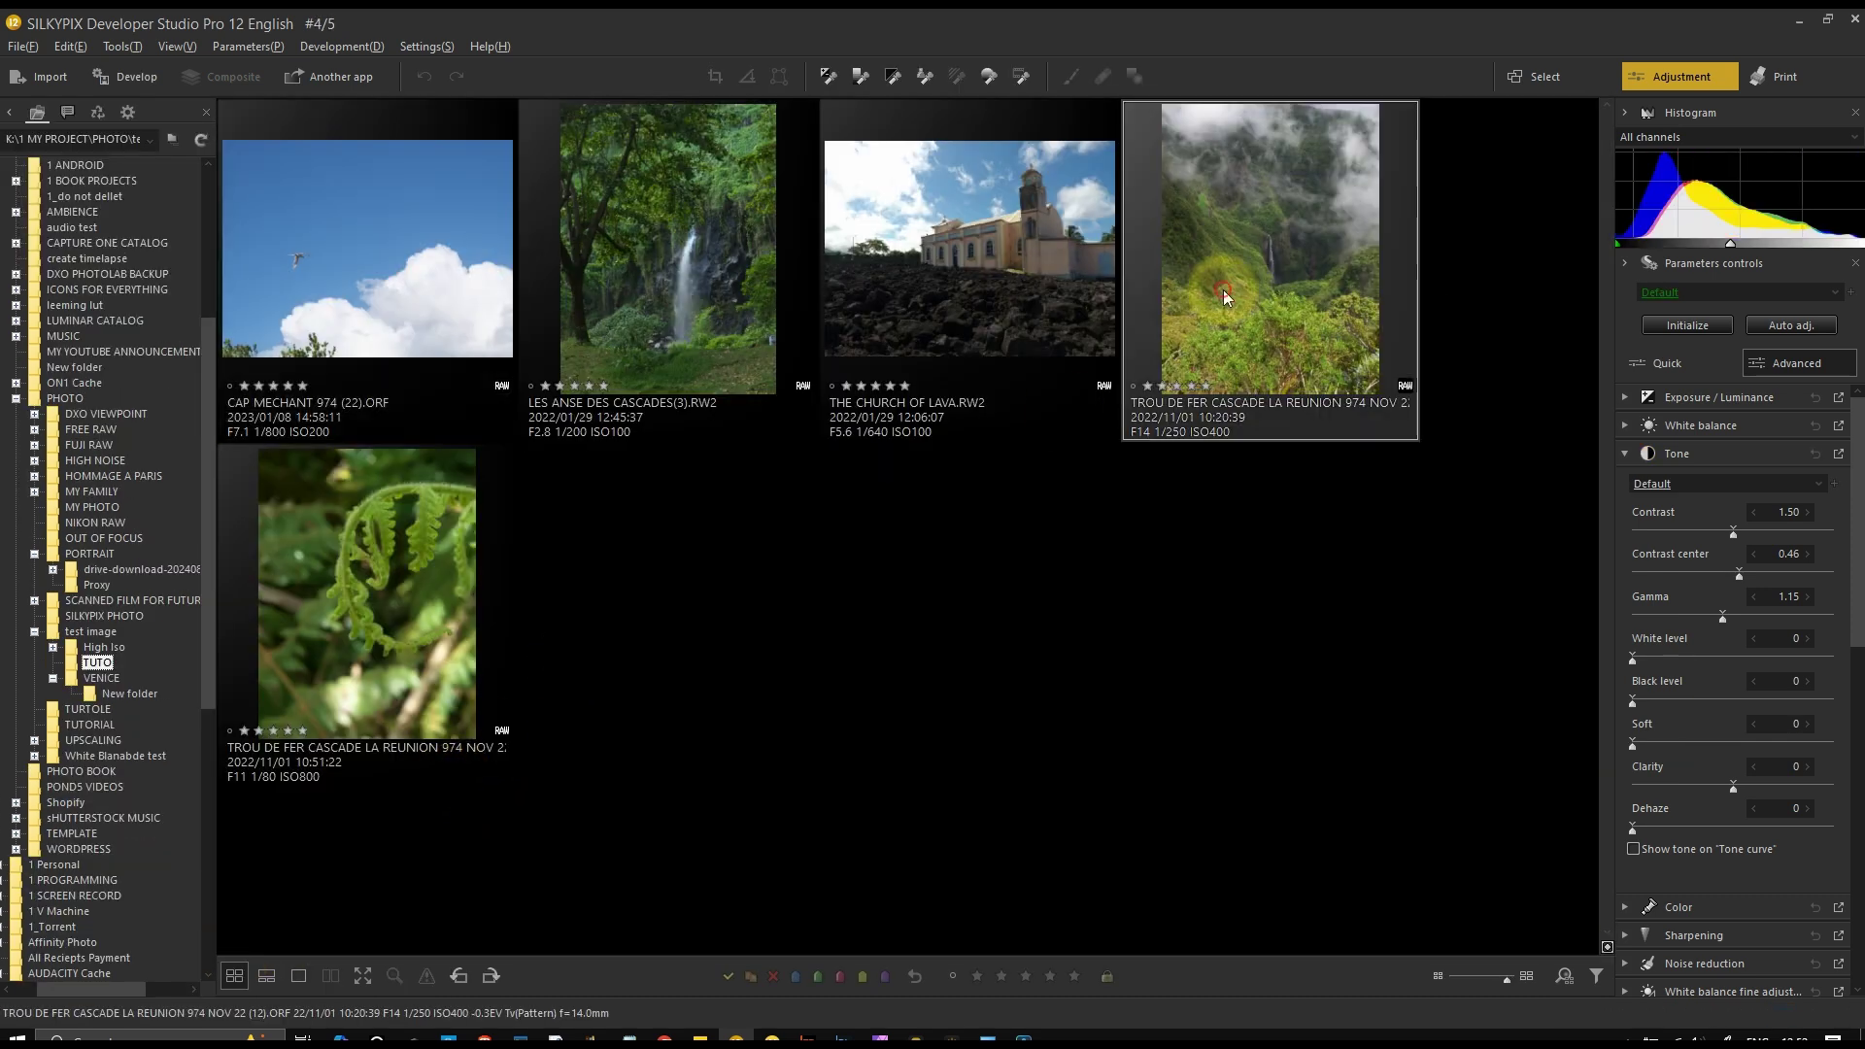
double_click(1222, 289)
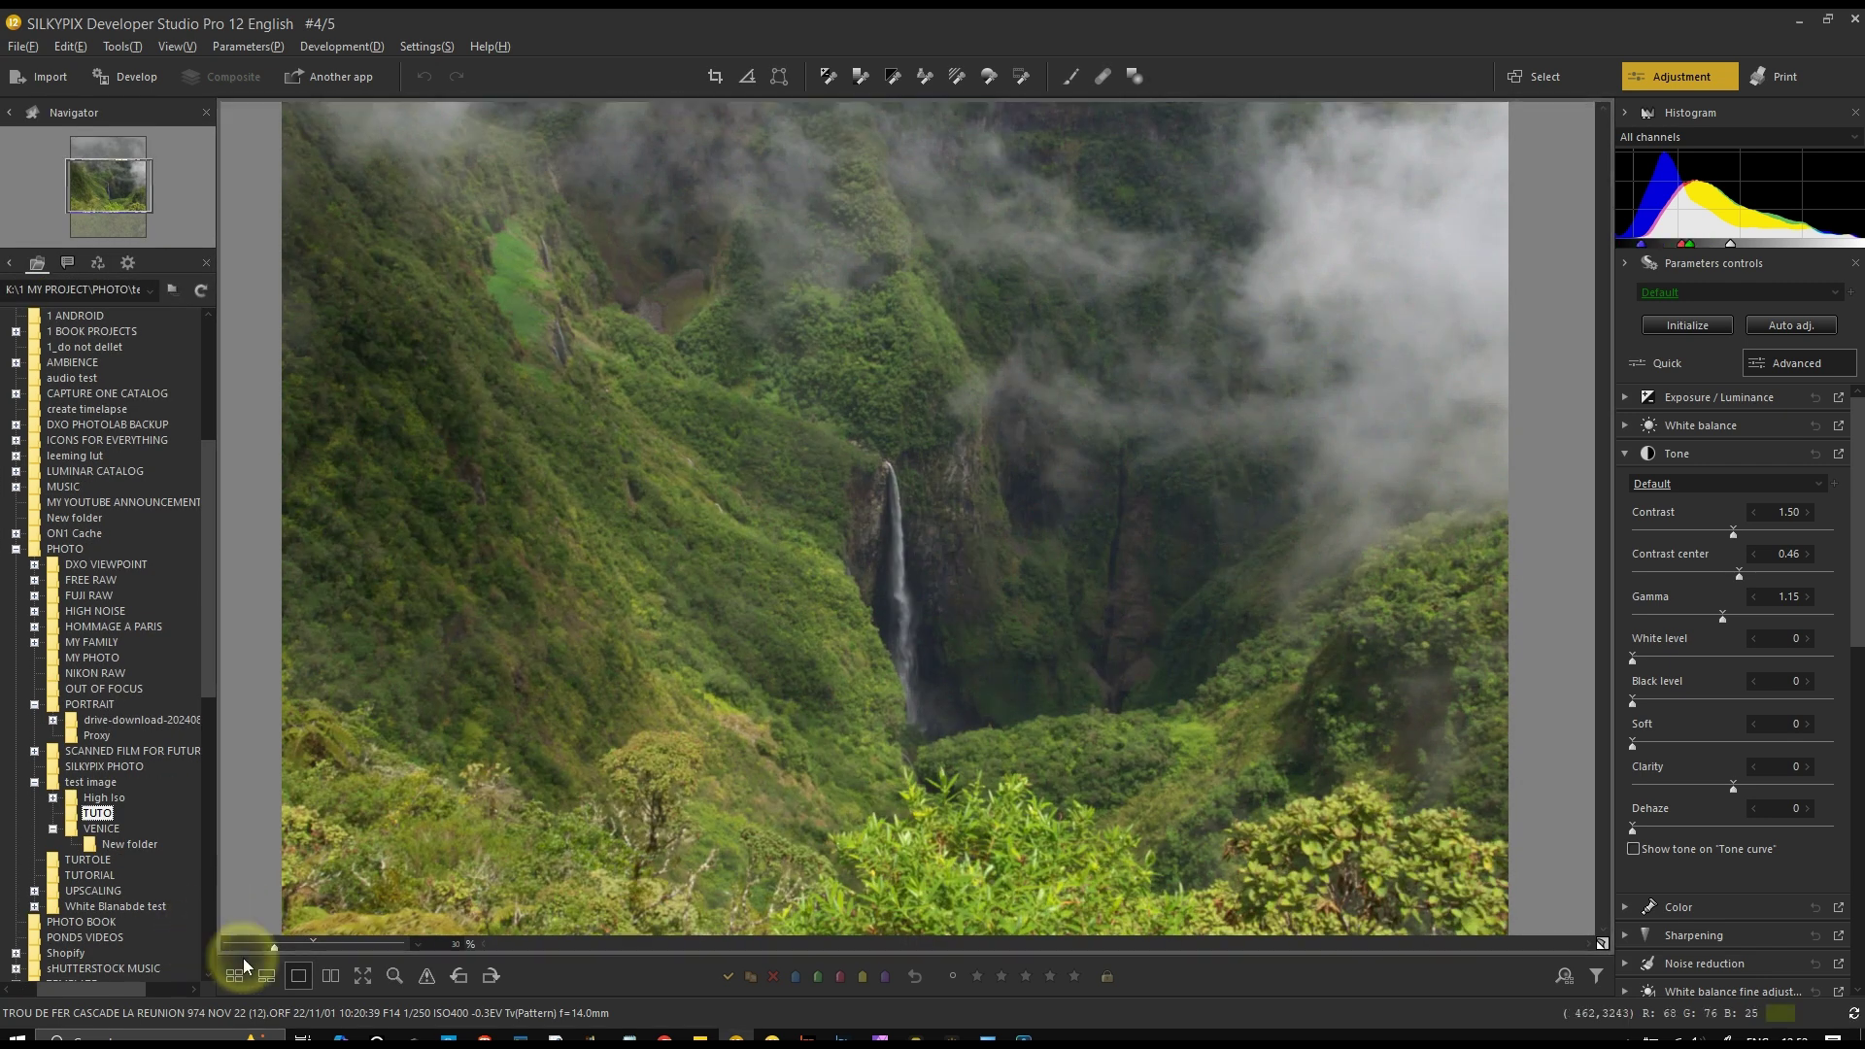
drag(253, 948, 255, 950)
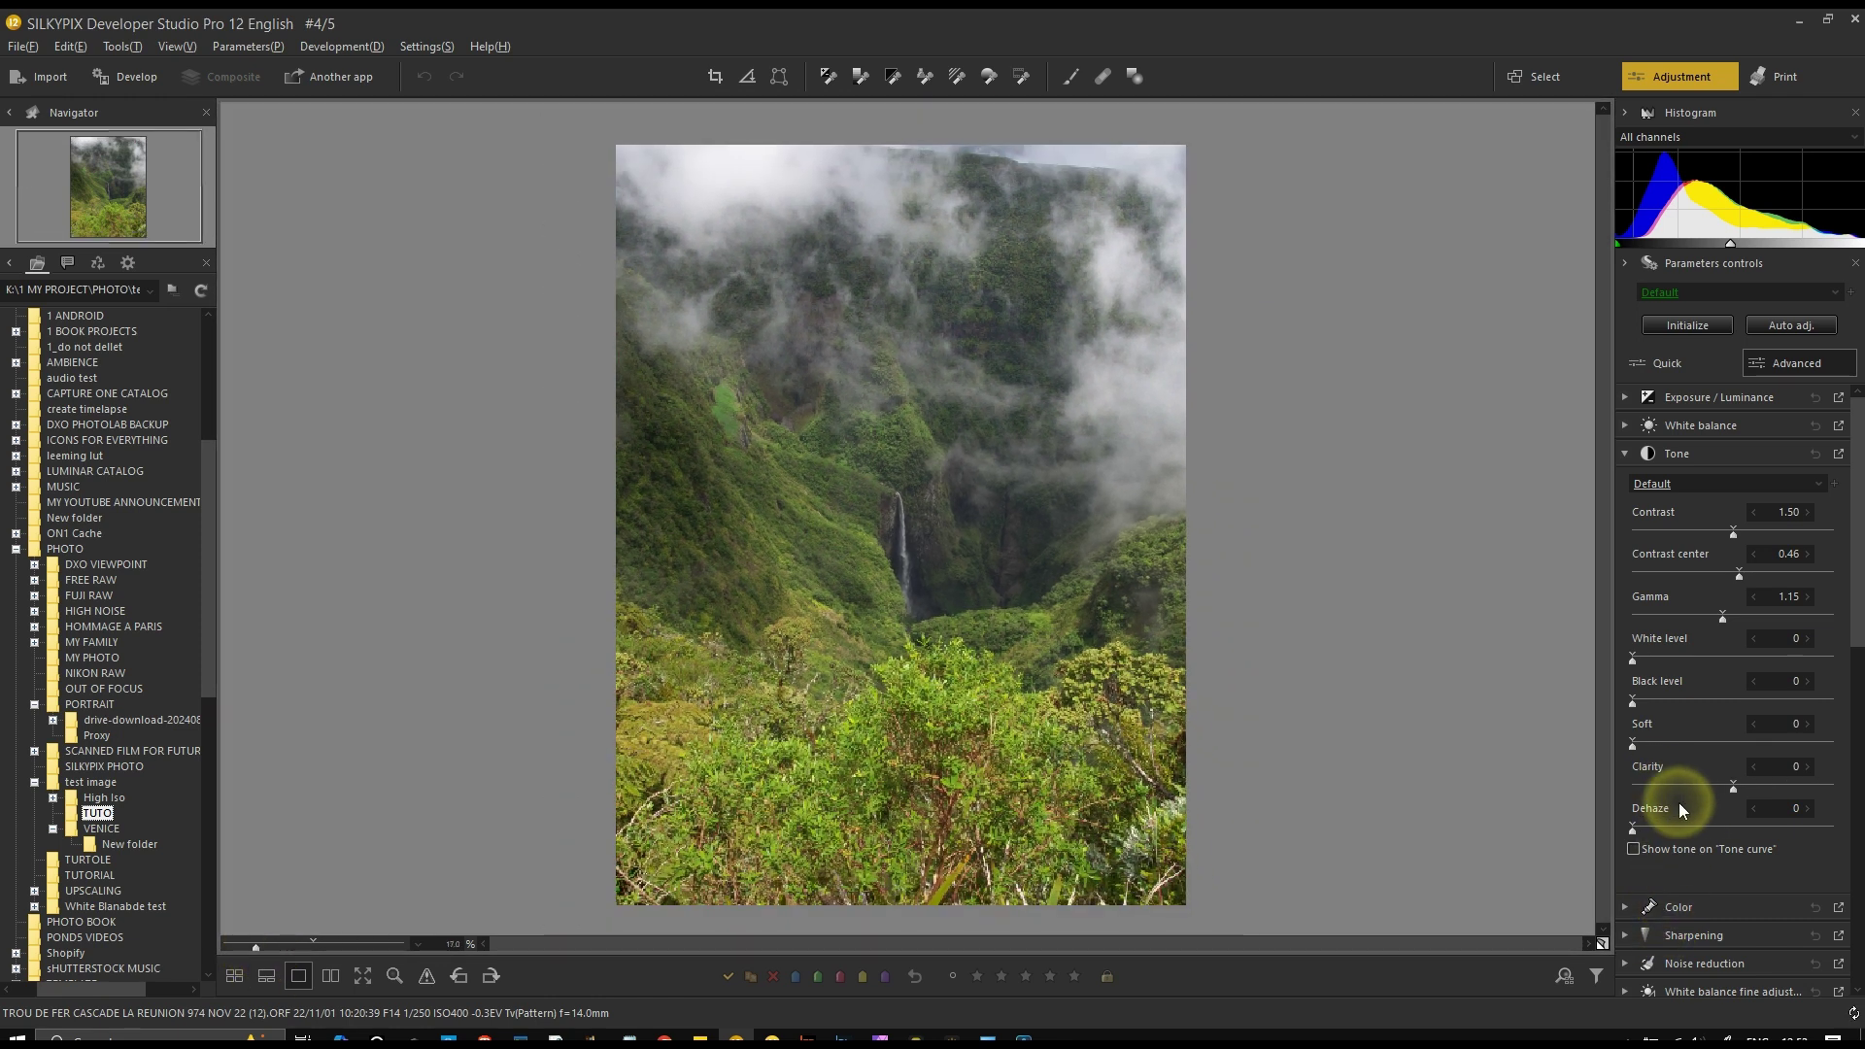
Test the Tone parameter Dehaze at 53 on the waterfall photo, and return it to 0
drag(1632, 831, 1740, 832)
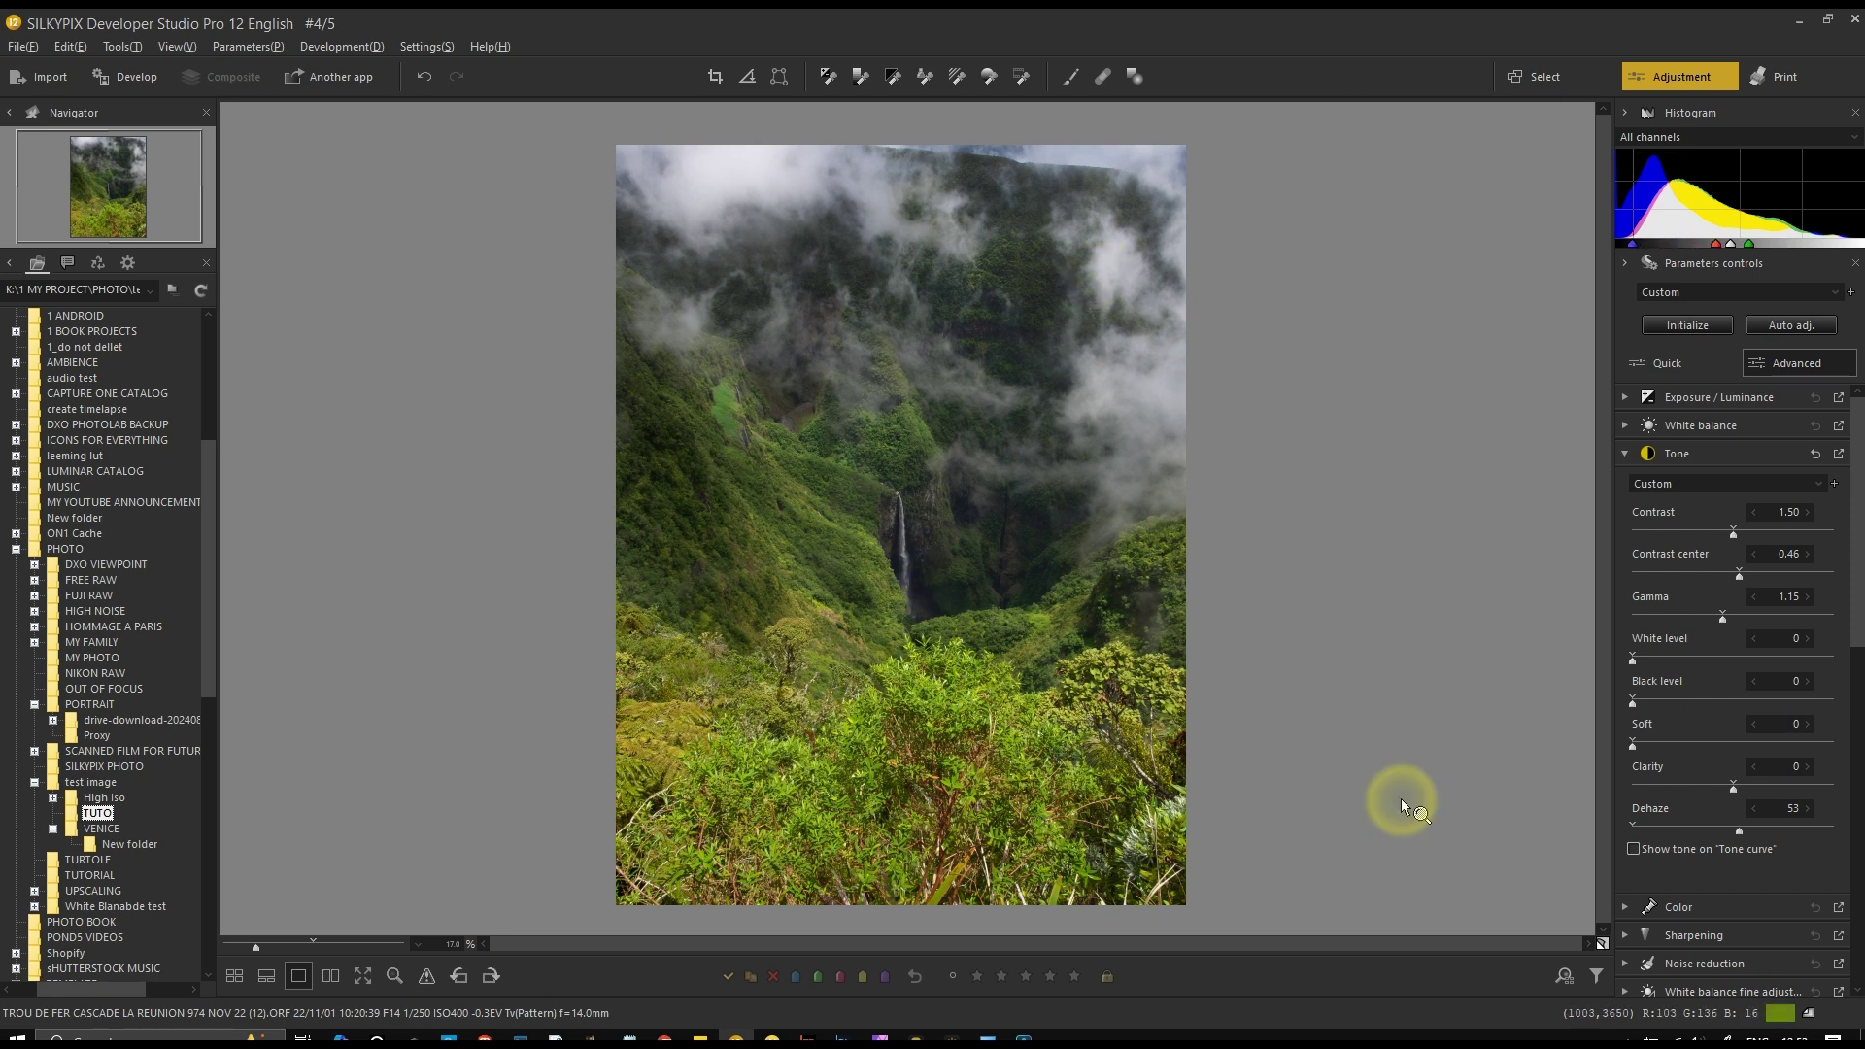
drag(1742, 838, 1616, 840)
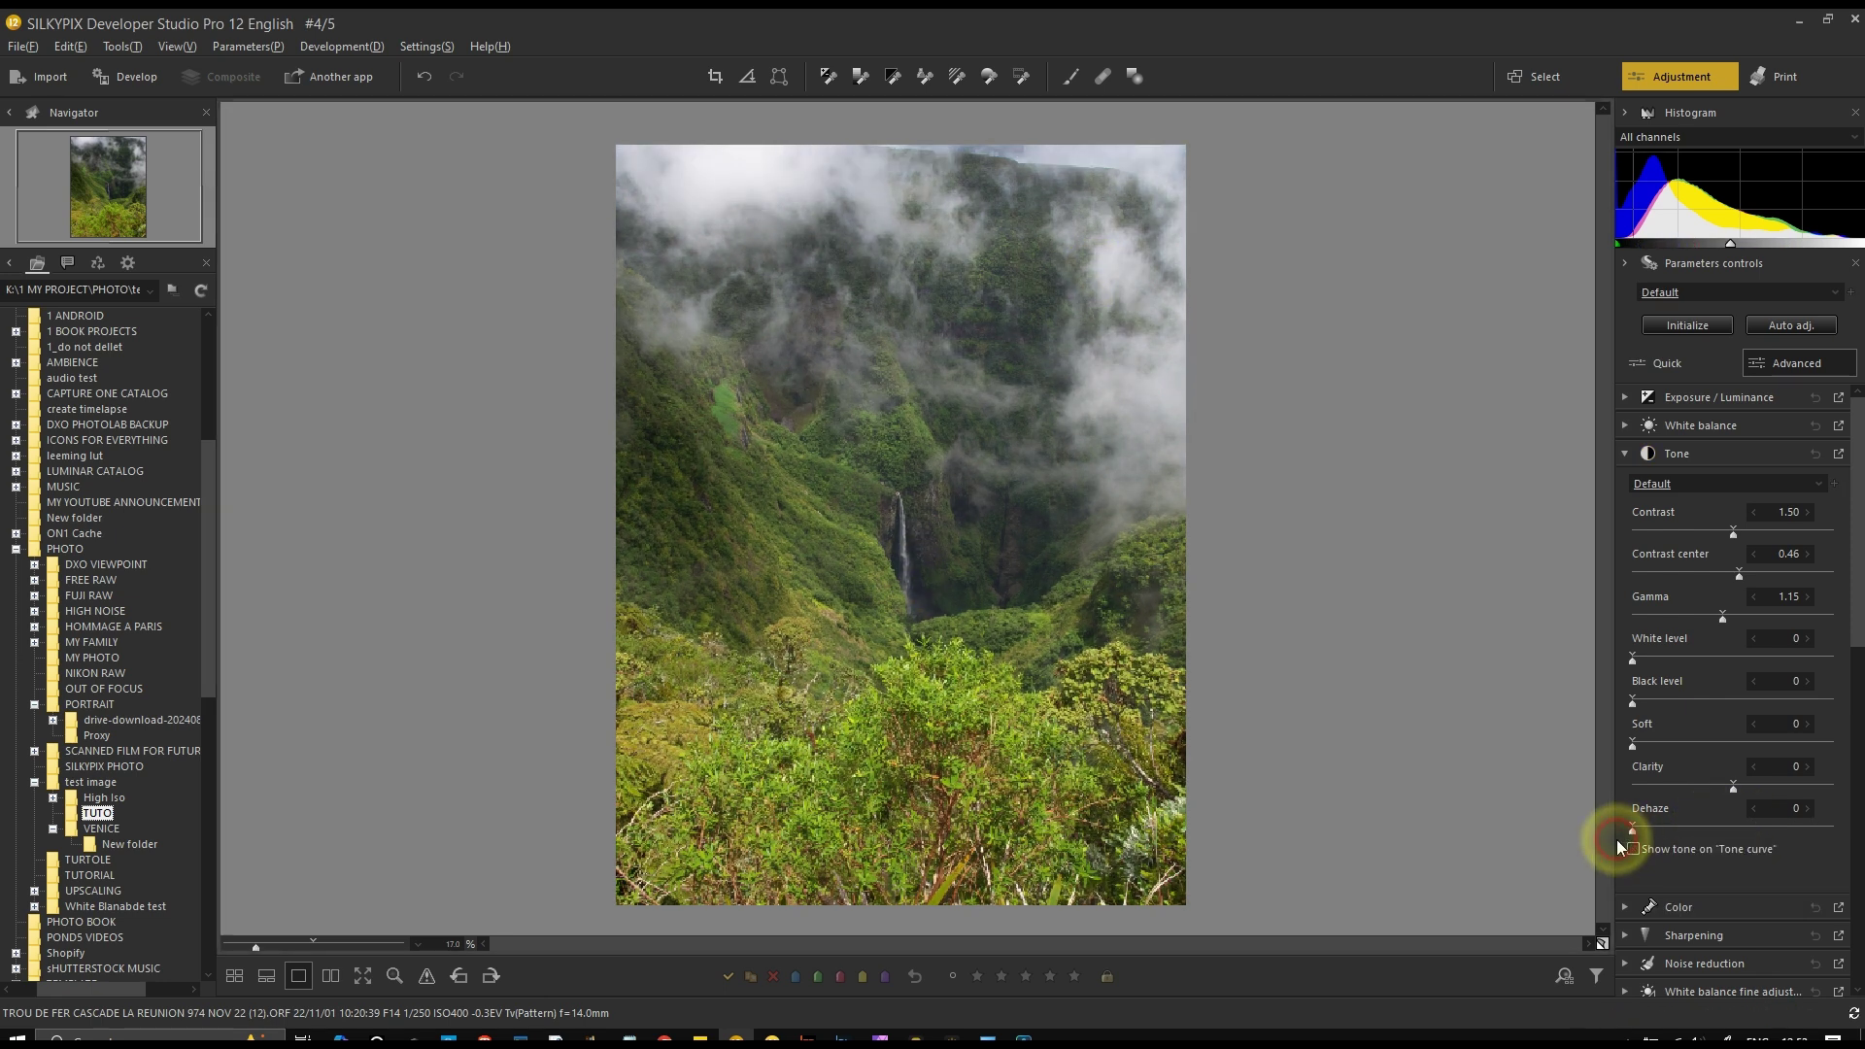
Open the photo of the mountain beneath white clouds from the test image folder
click(234, 975)
click(423, 774)
double_click(511, 652)
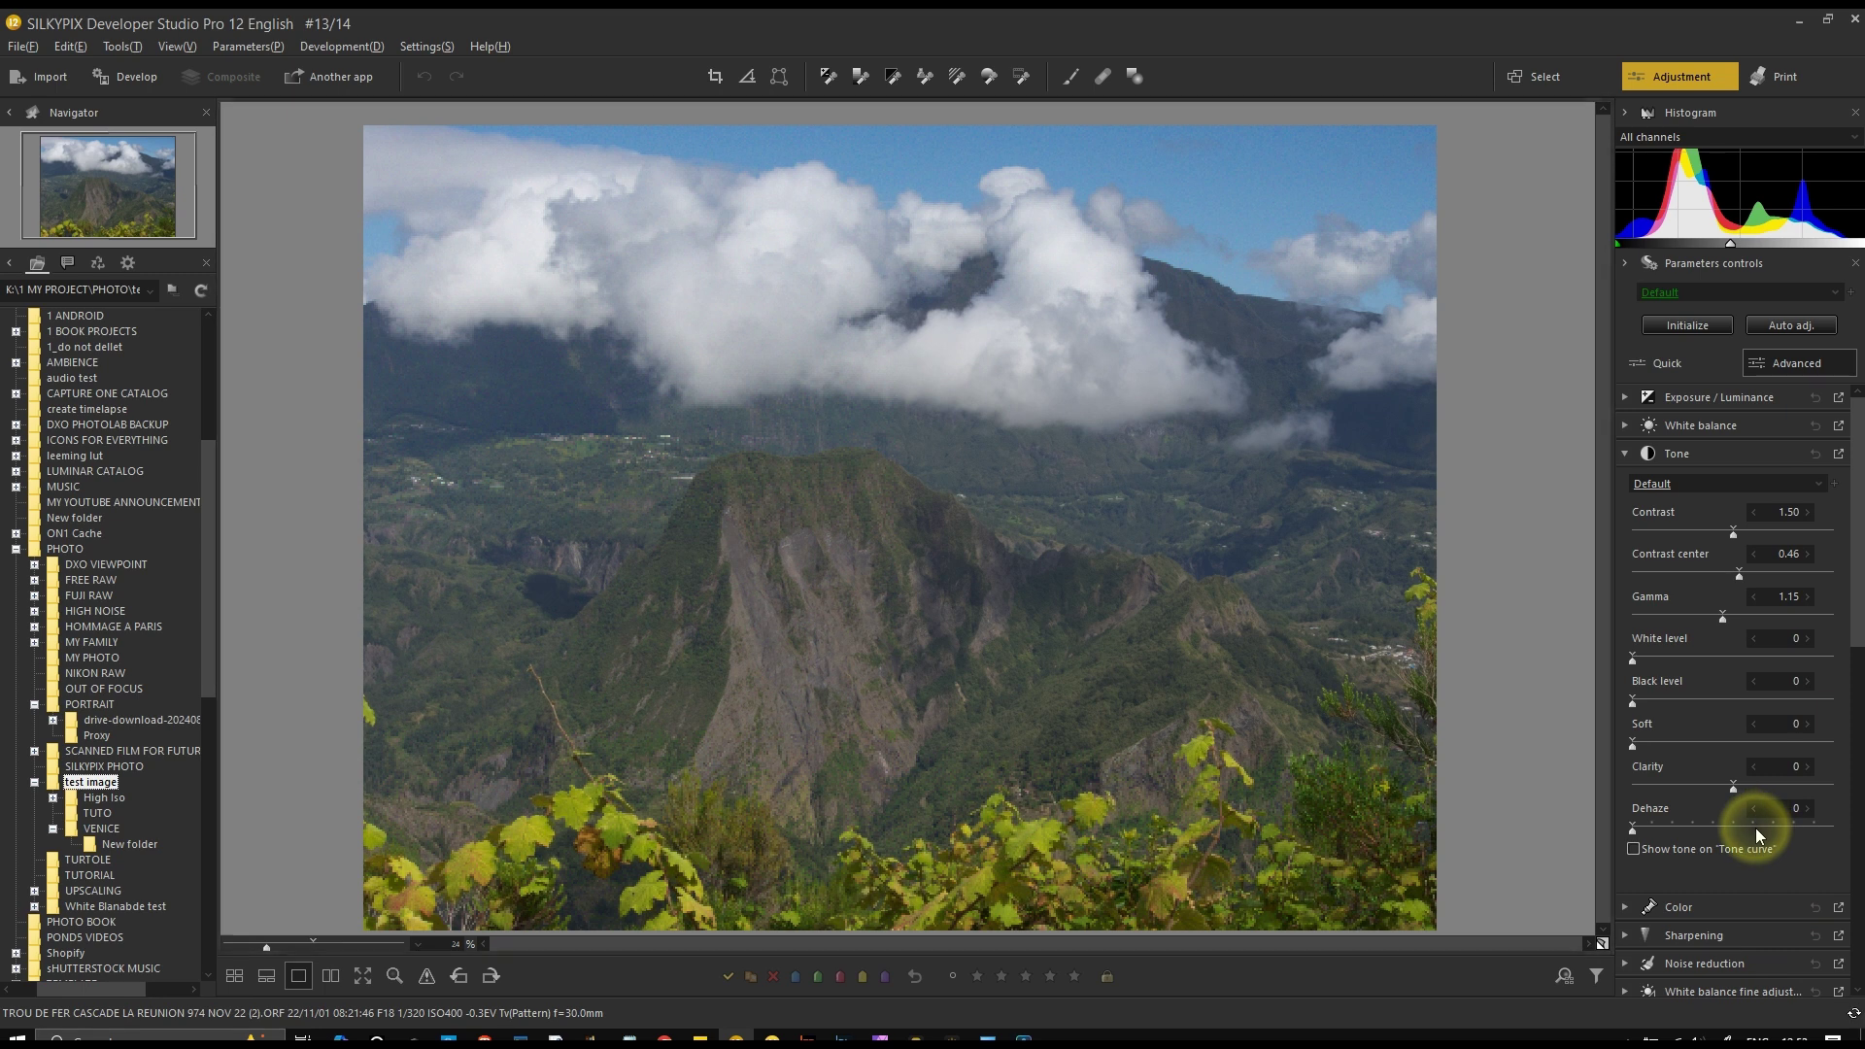
Test the Dehaze effect on the mountain photo, and return it to 0
mouse_move(1758, 830)
mouse_down()
mouse_move(1695, 828)
mouse_move(1782, 843)
mouse_move(1714, 831)
mouse_move(1745, 826)
mouse_up()
scroll(1681, 573, down, 3)
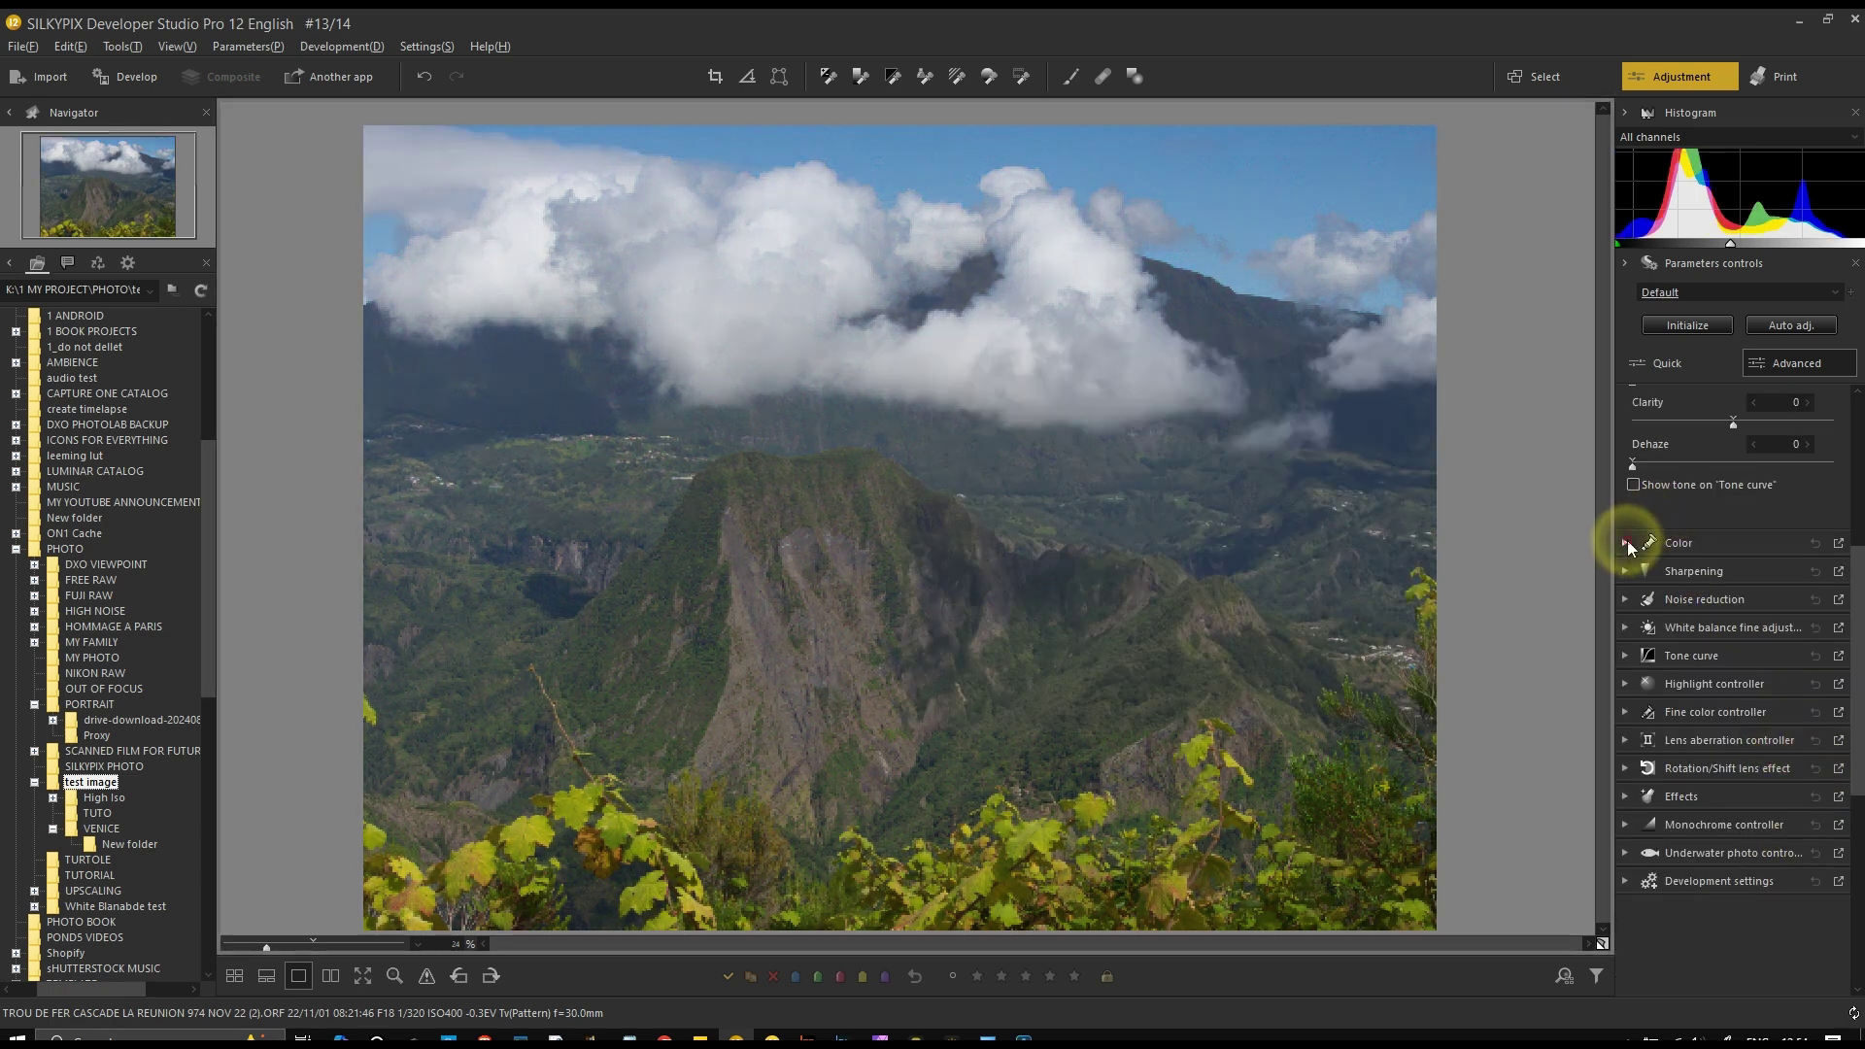
Preview the Color presets, including Monochrome 2, on the mountain photo and keep (Natural) Standard color
click(1629, 544)
click(1734, 515)
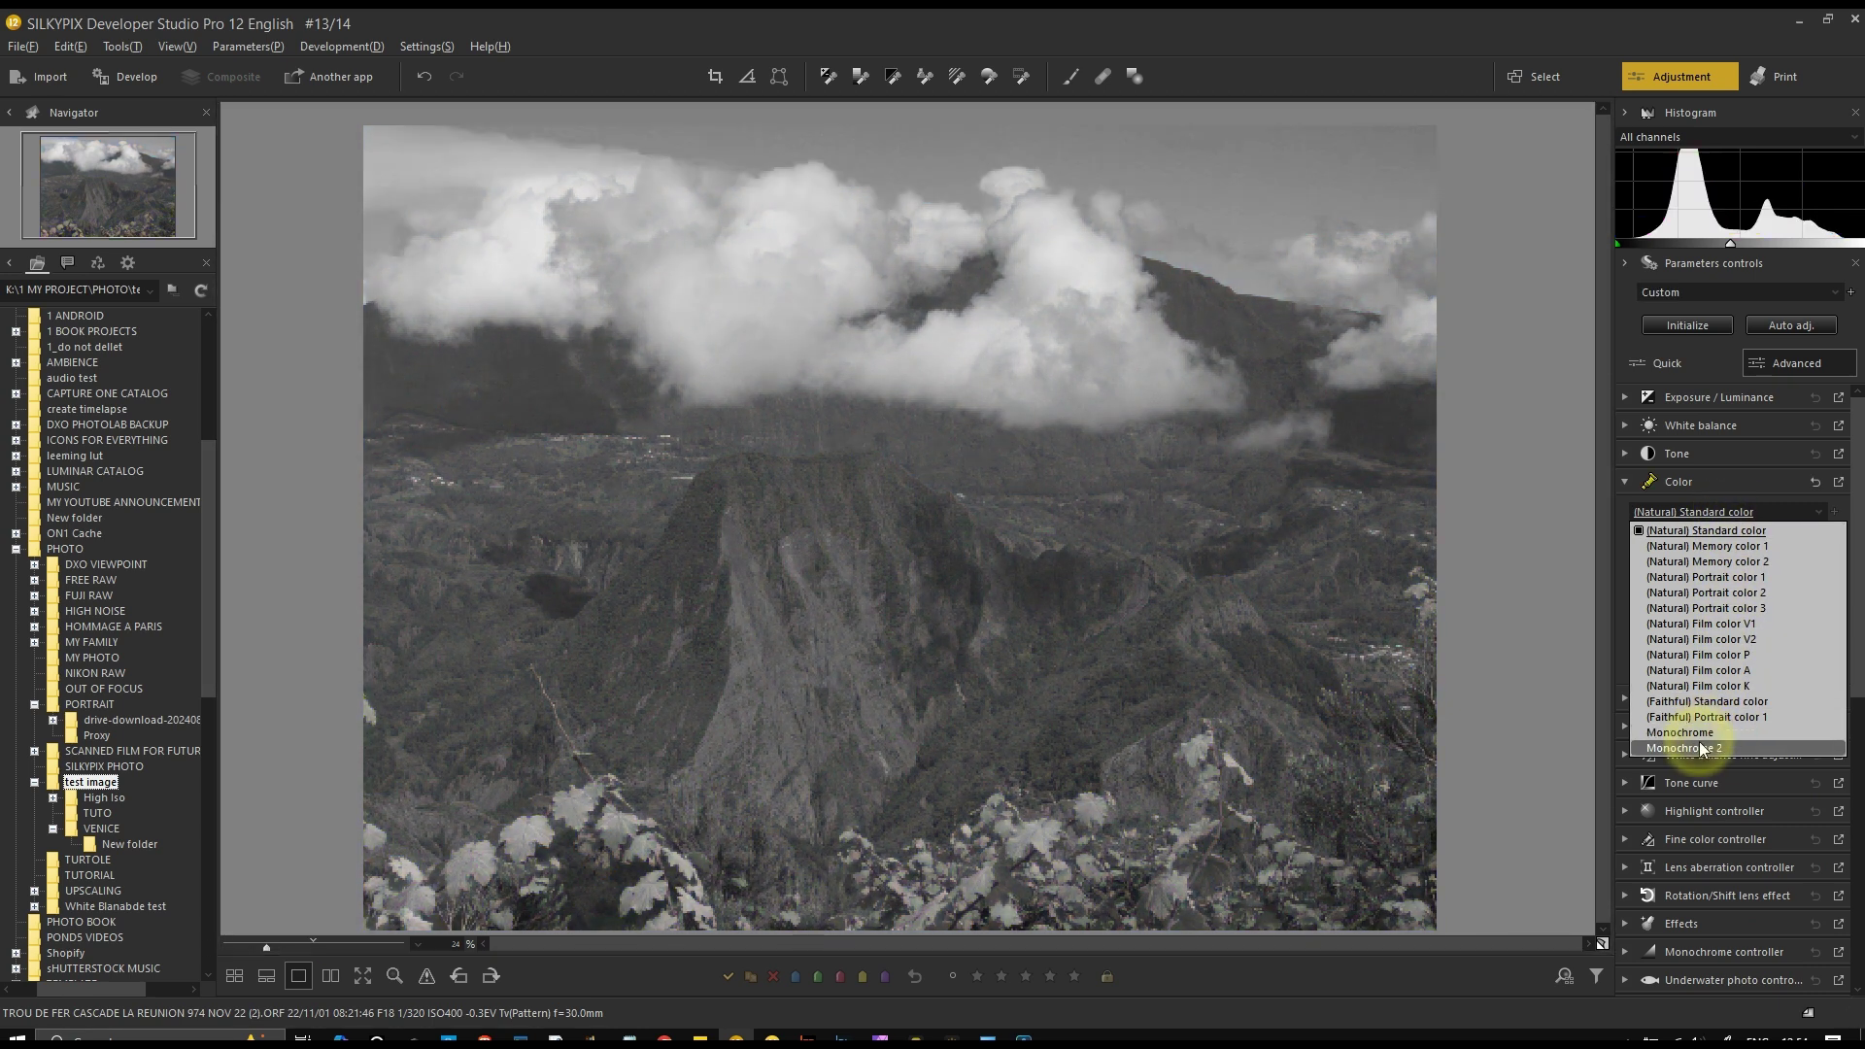
click(1698, 531)
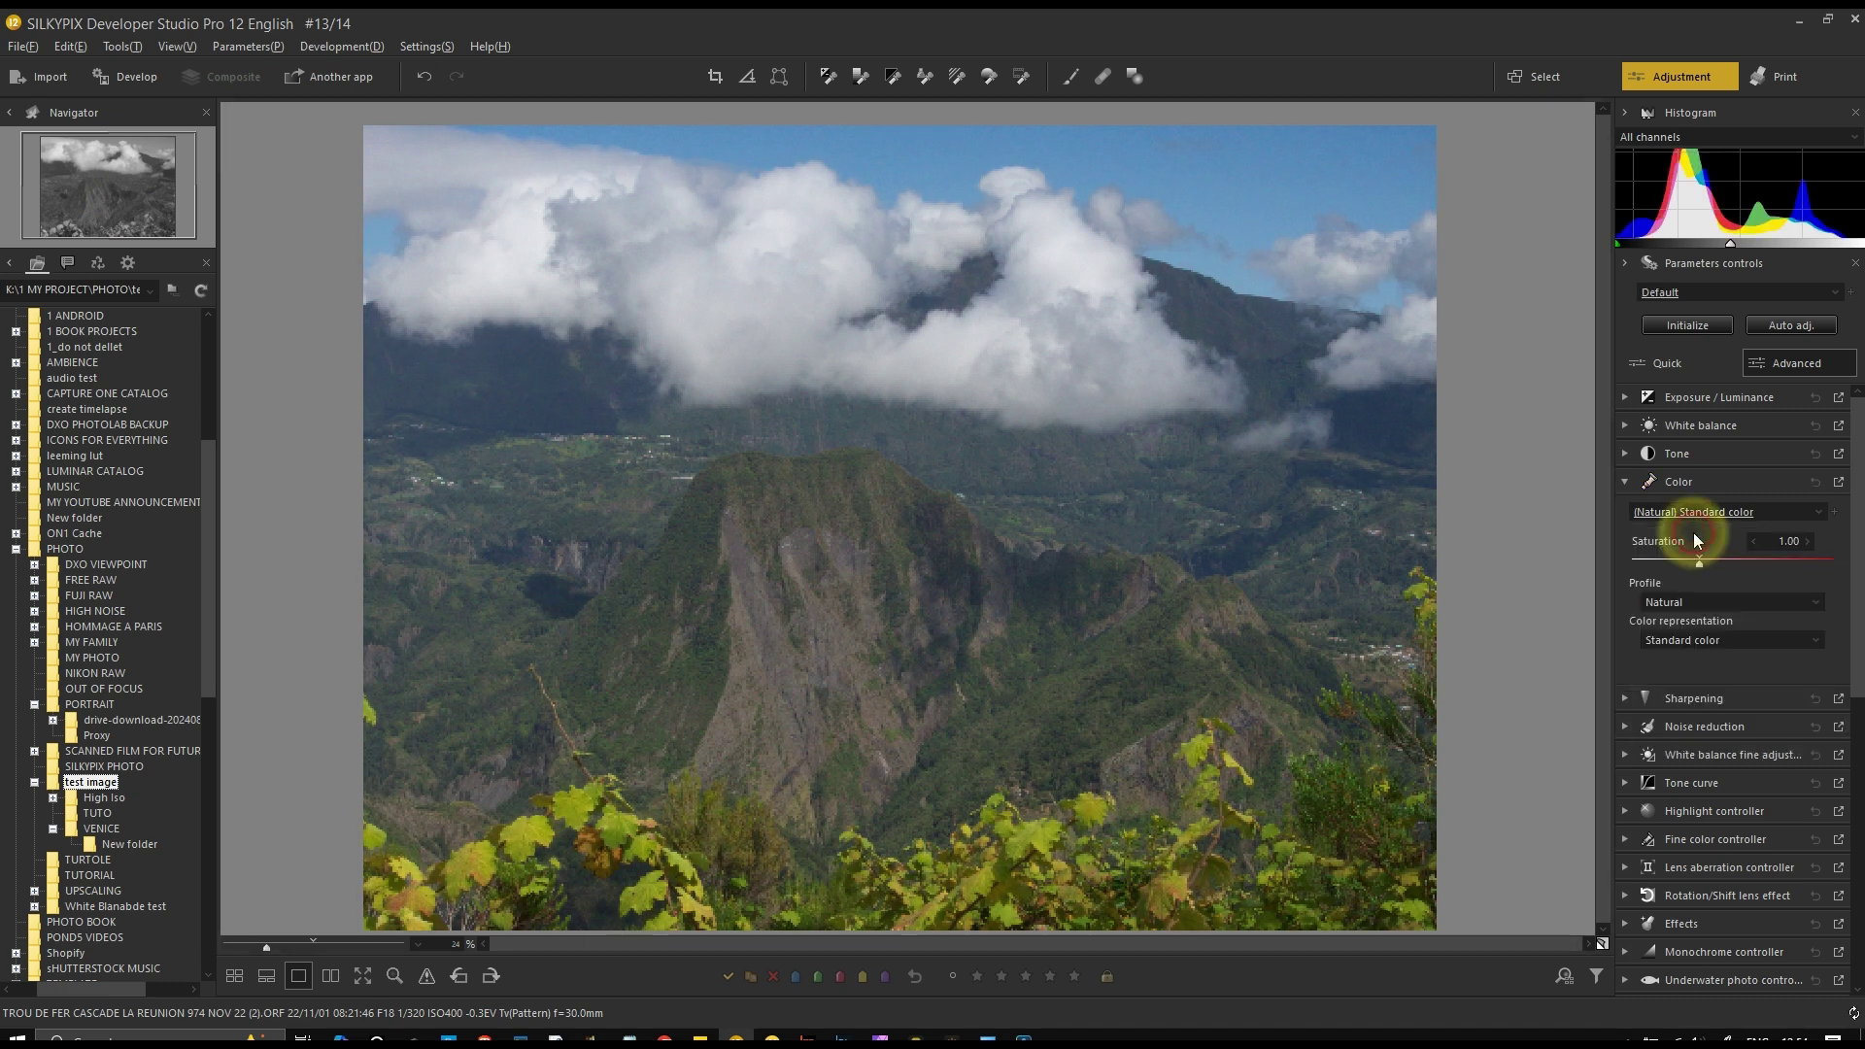
Try the Memory color 2 representation on the mountain photo, and restore the Natural profile with Standard color
click(1742, 604)
click(1707, 637)
click(1709, 639)
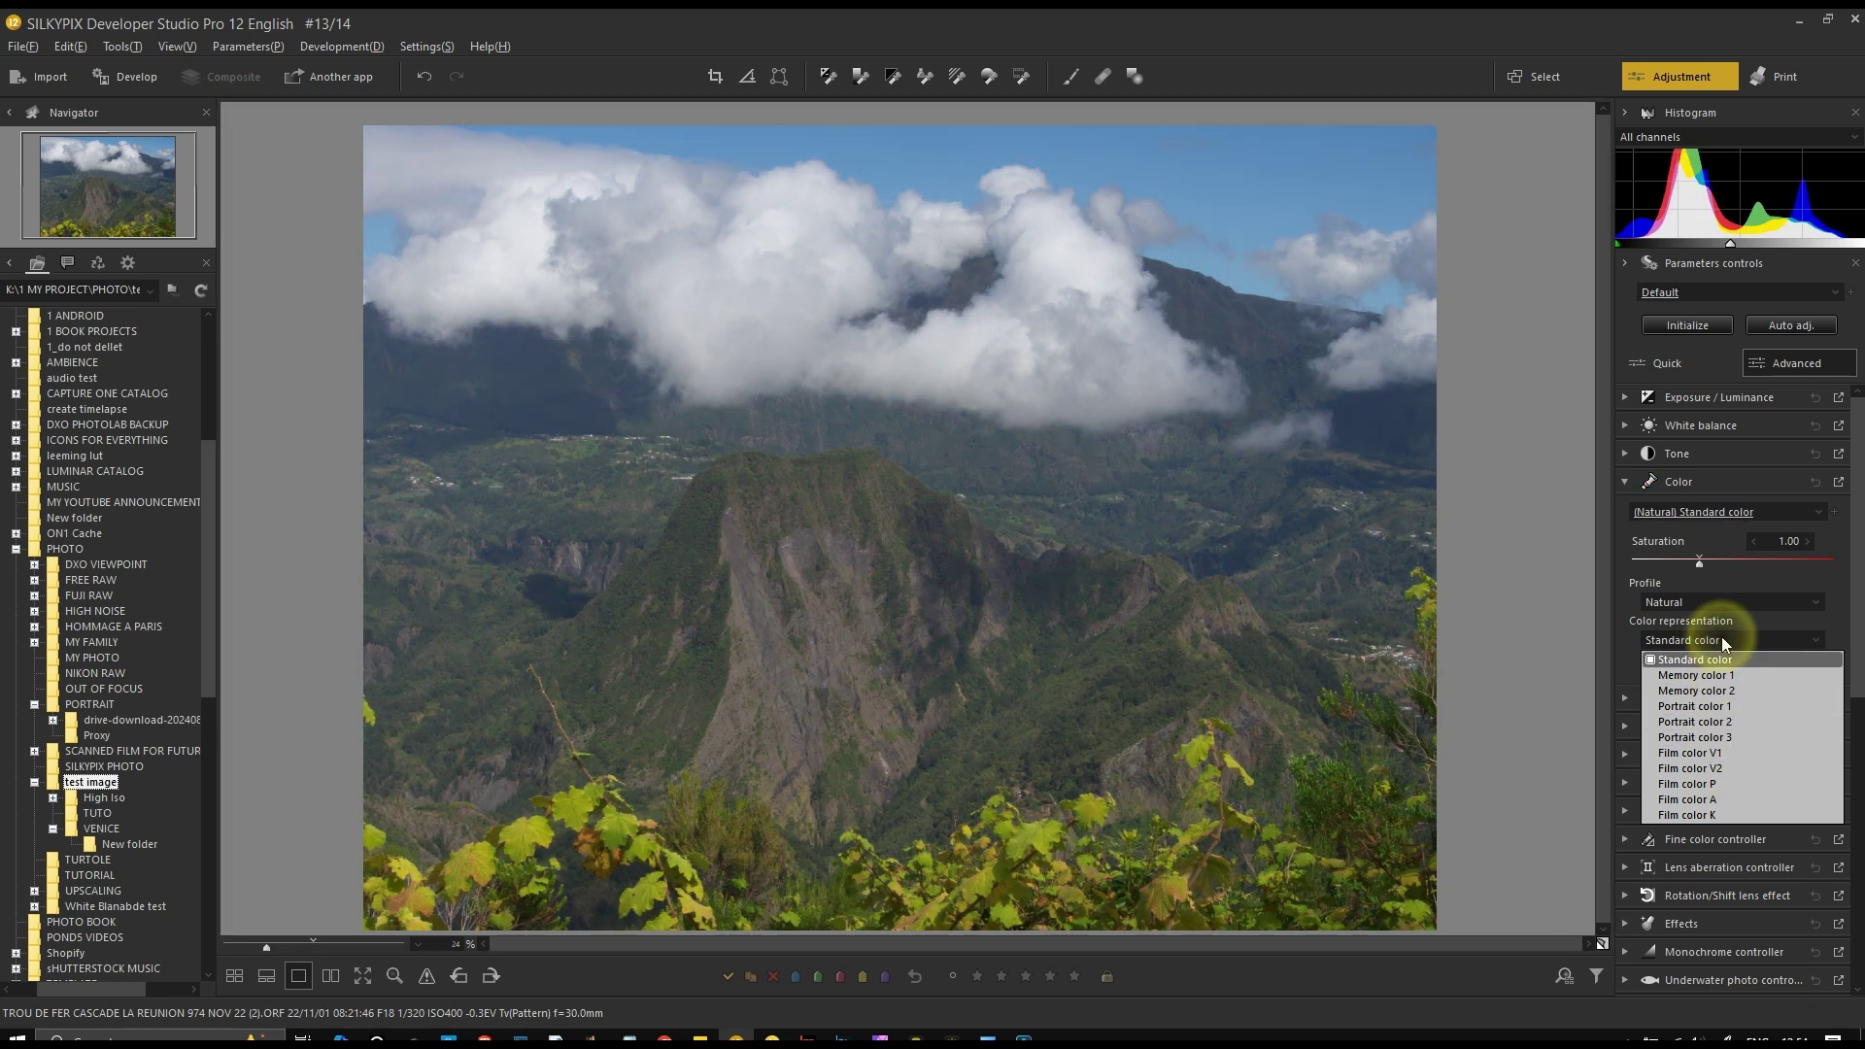
click(1709, 692)
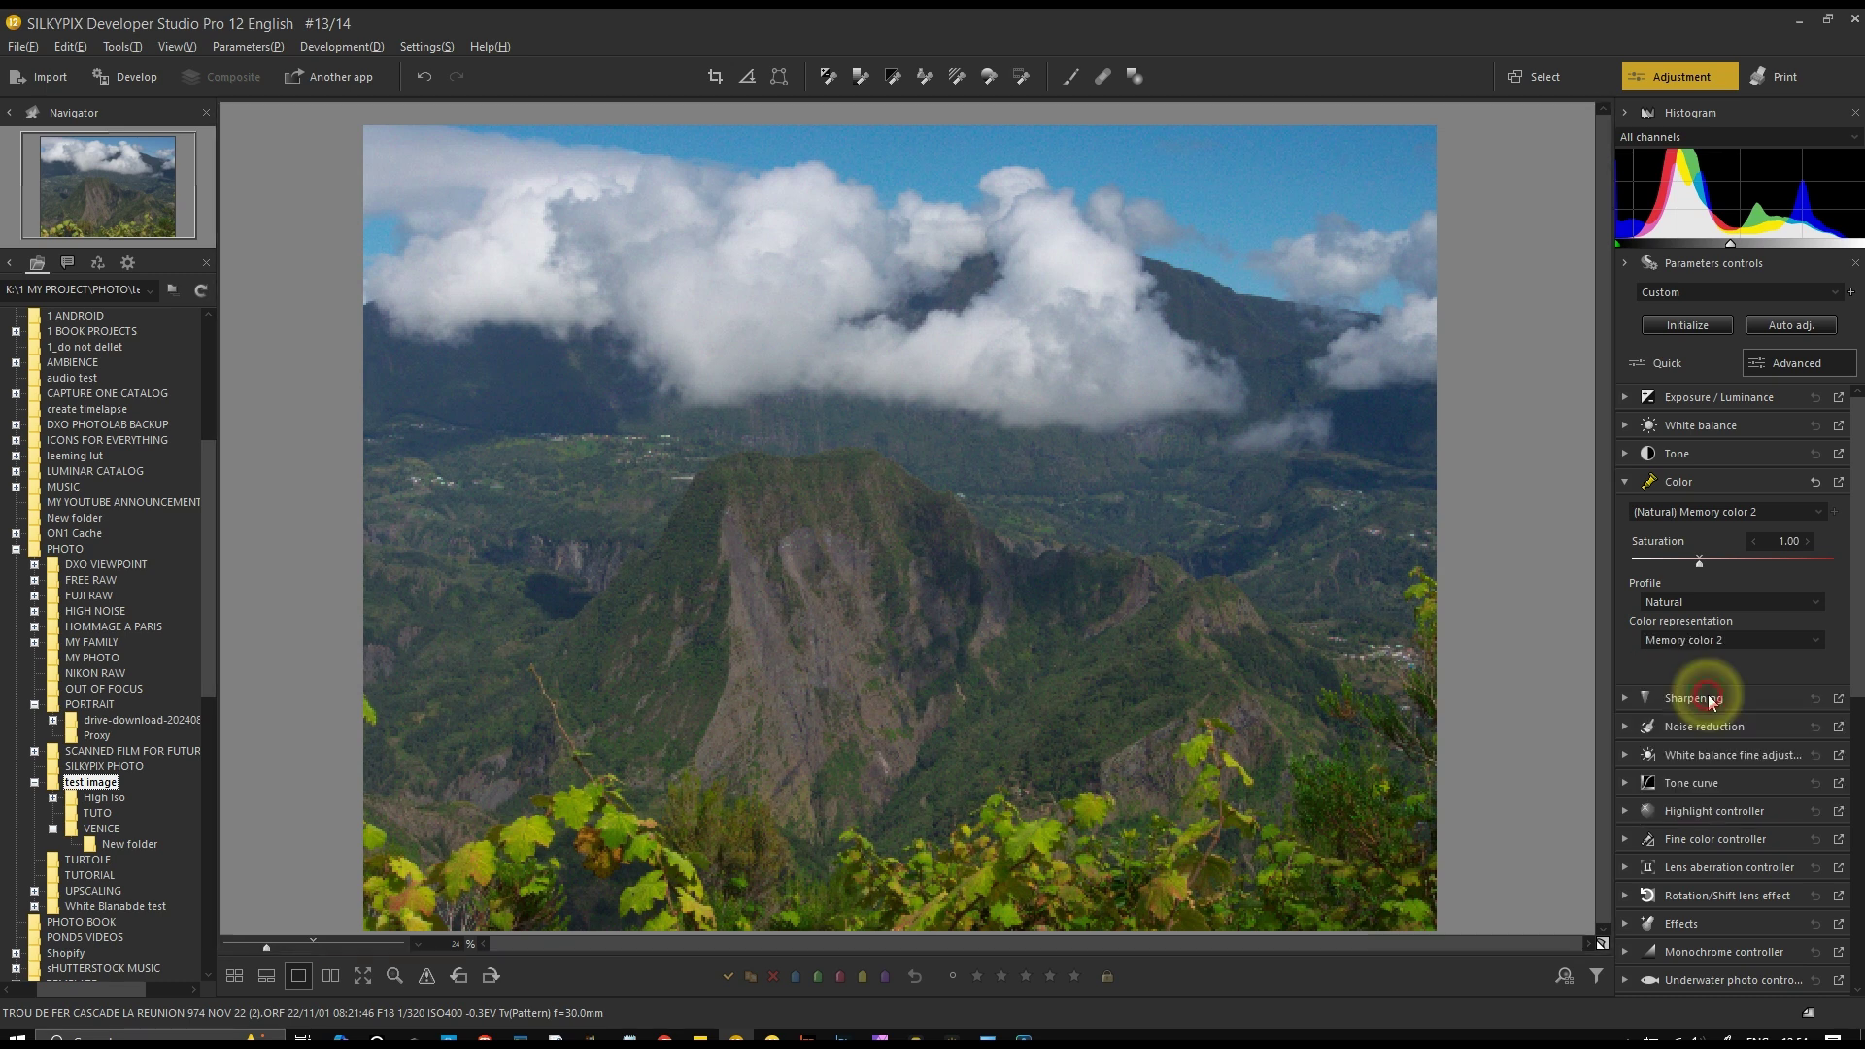
click(1707, 601)
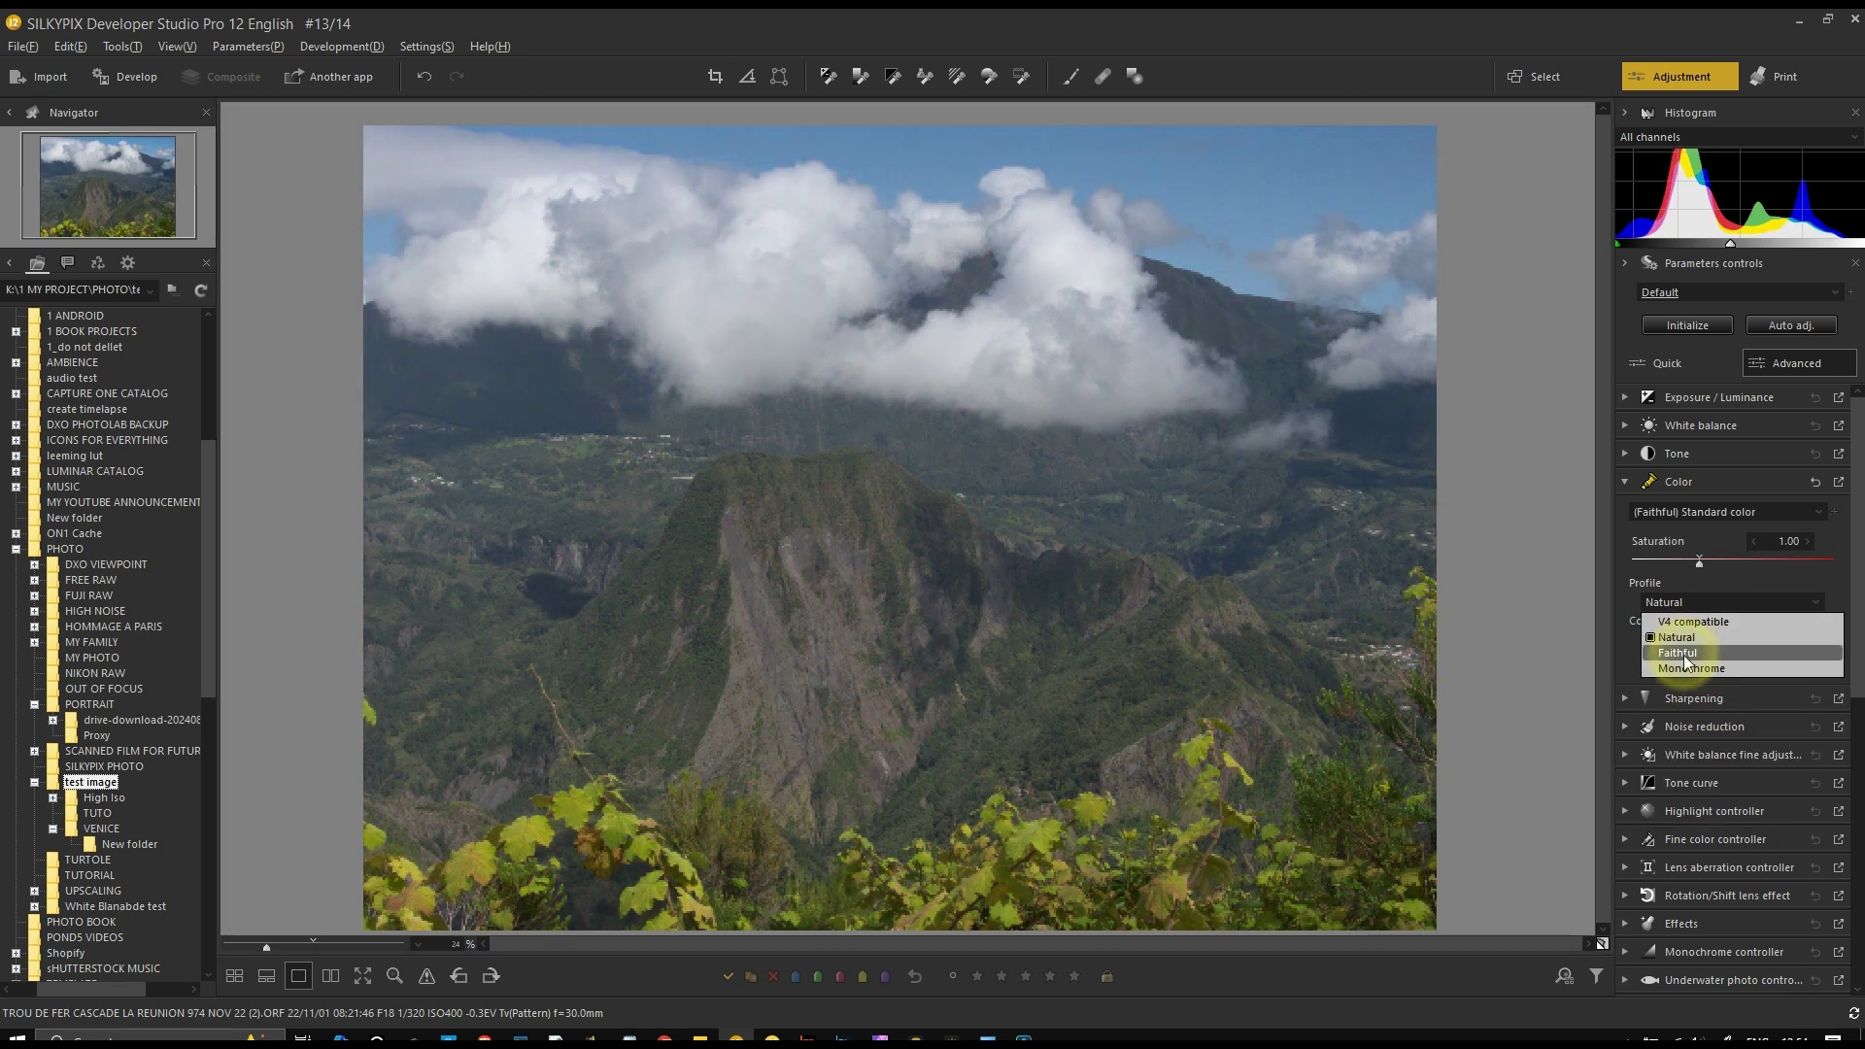
click(1690, 638)
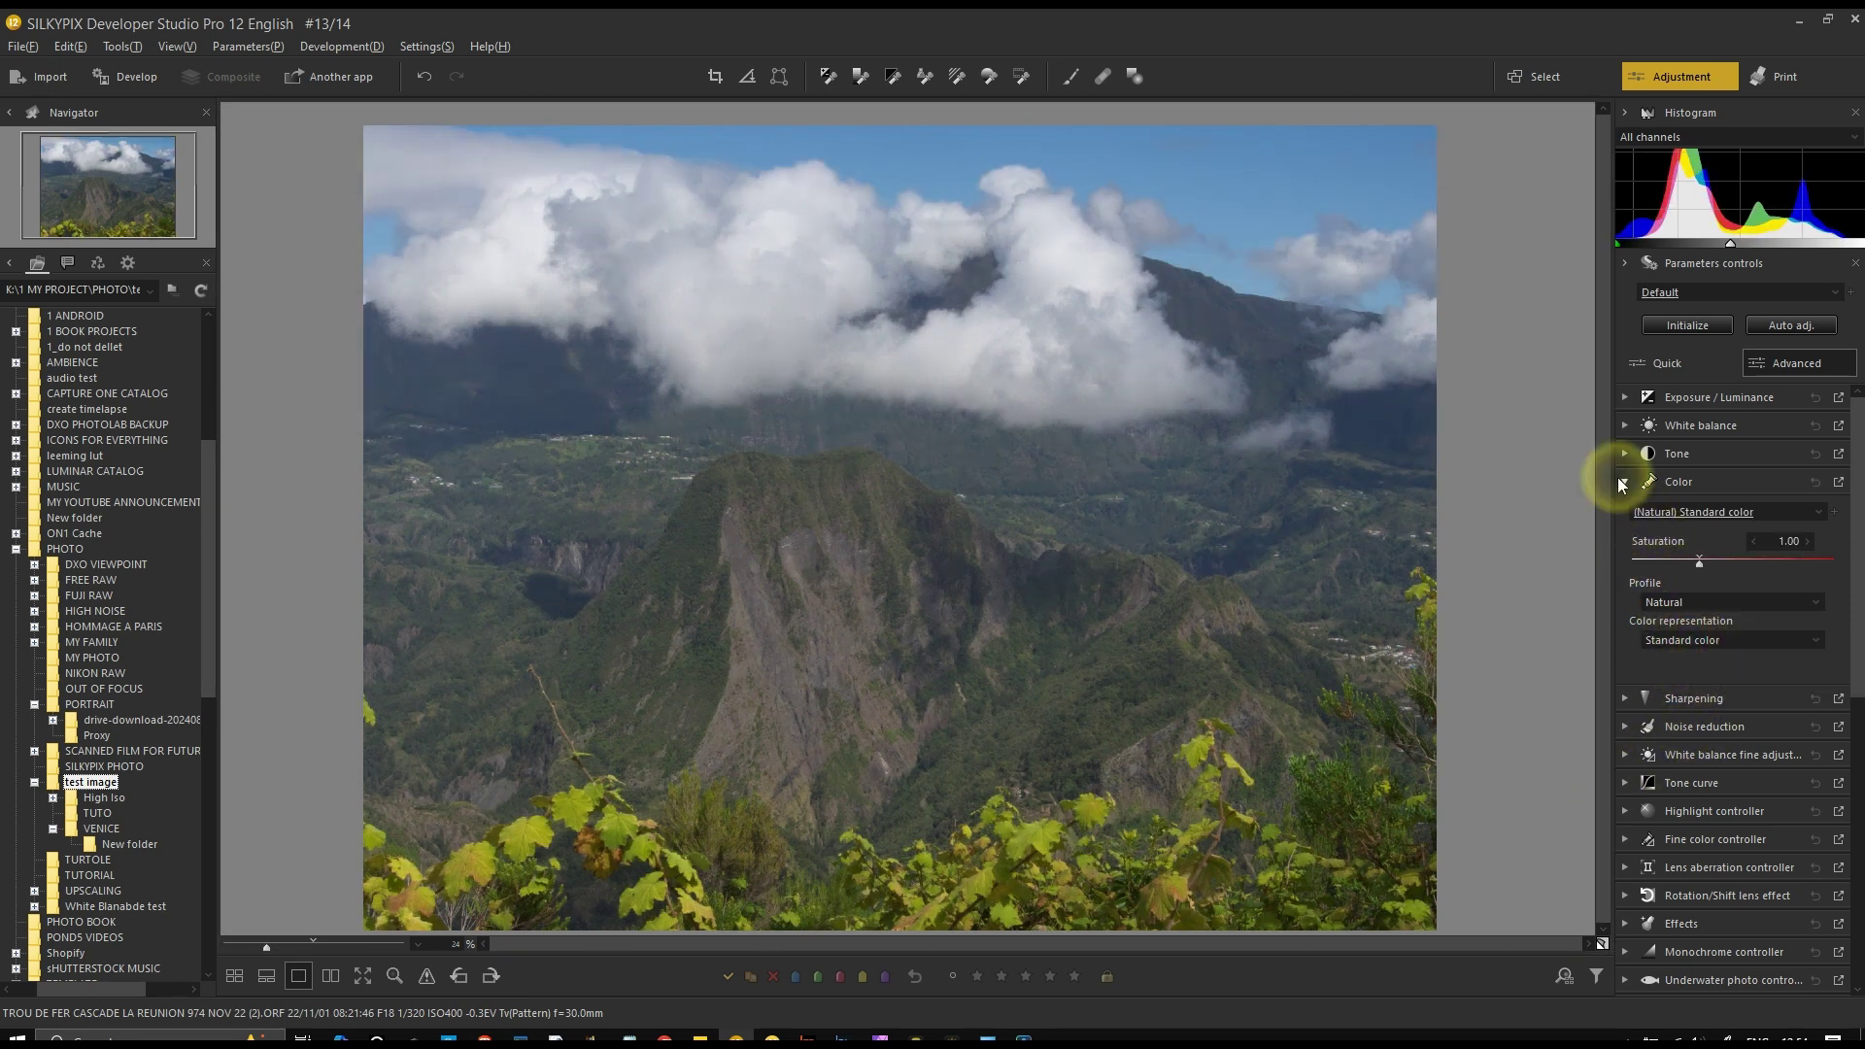
click(1624, 483)
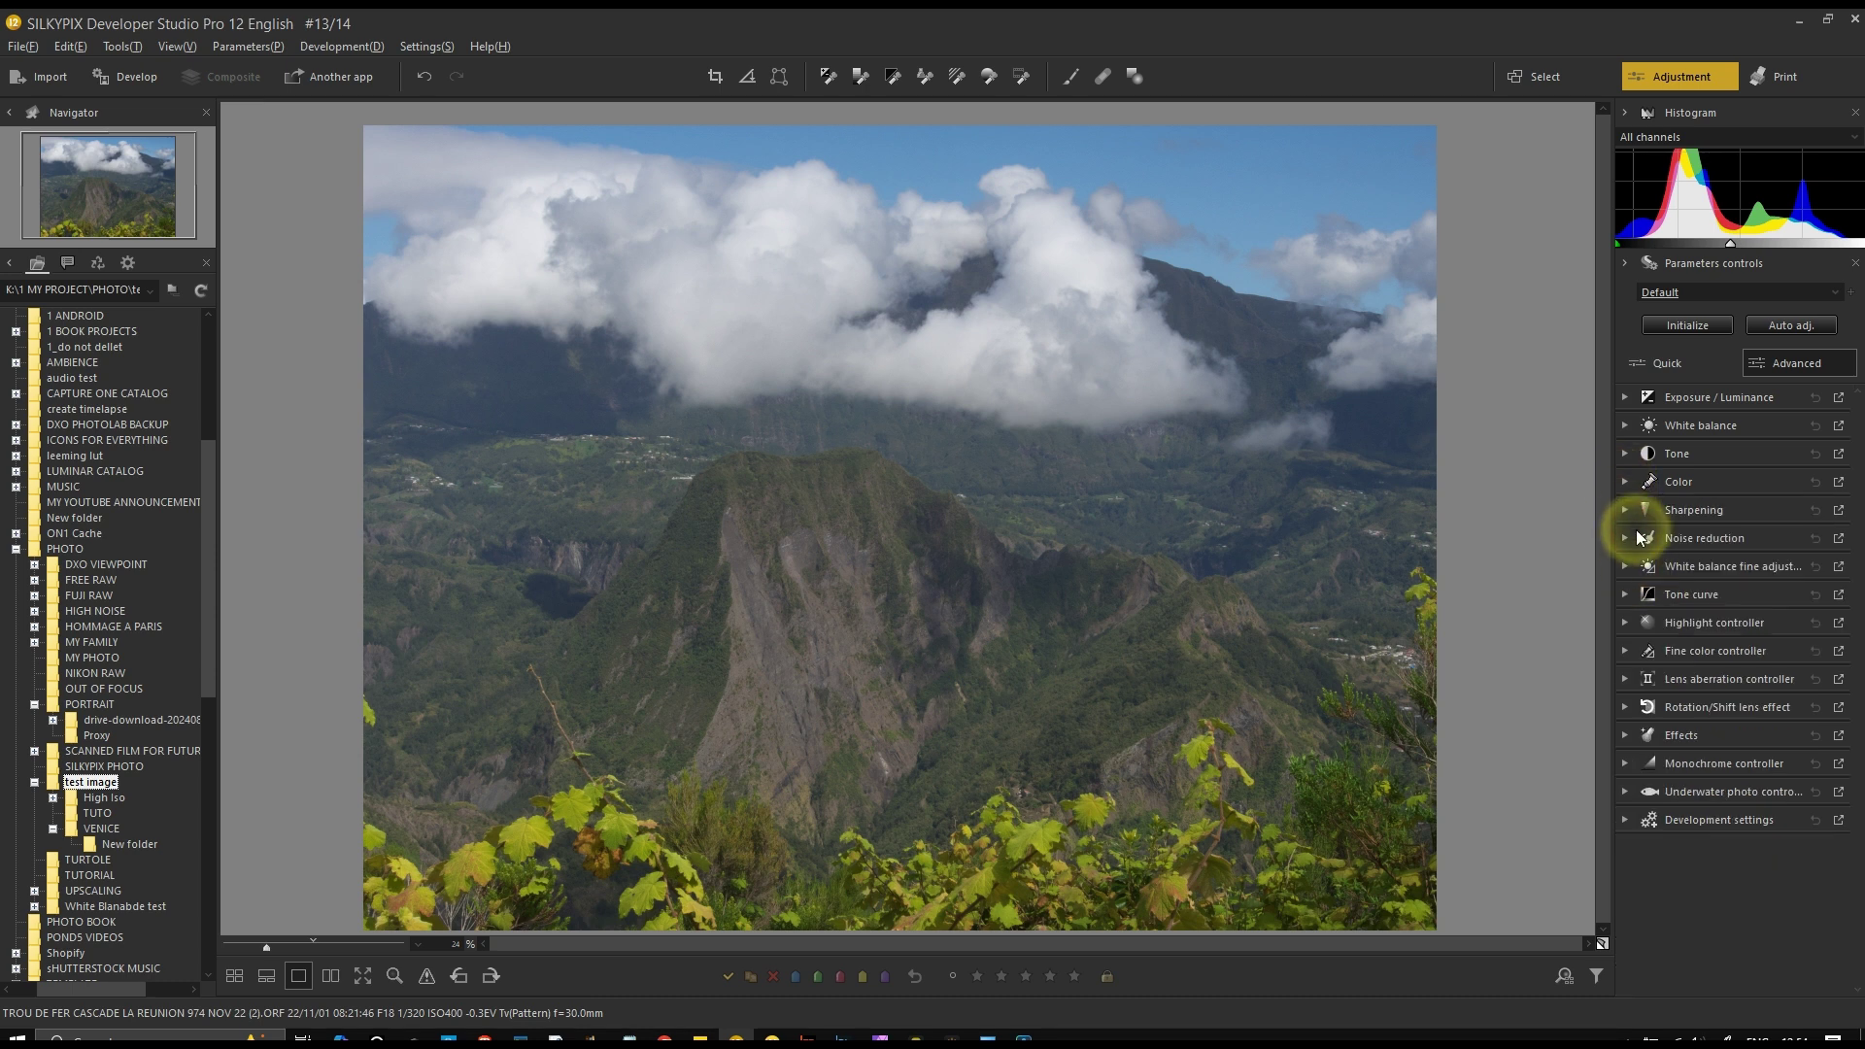
Examine the Sharpening parameters and collapse the section
click(1625, 511)
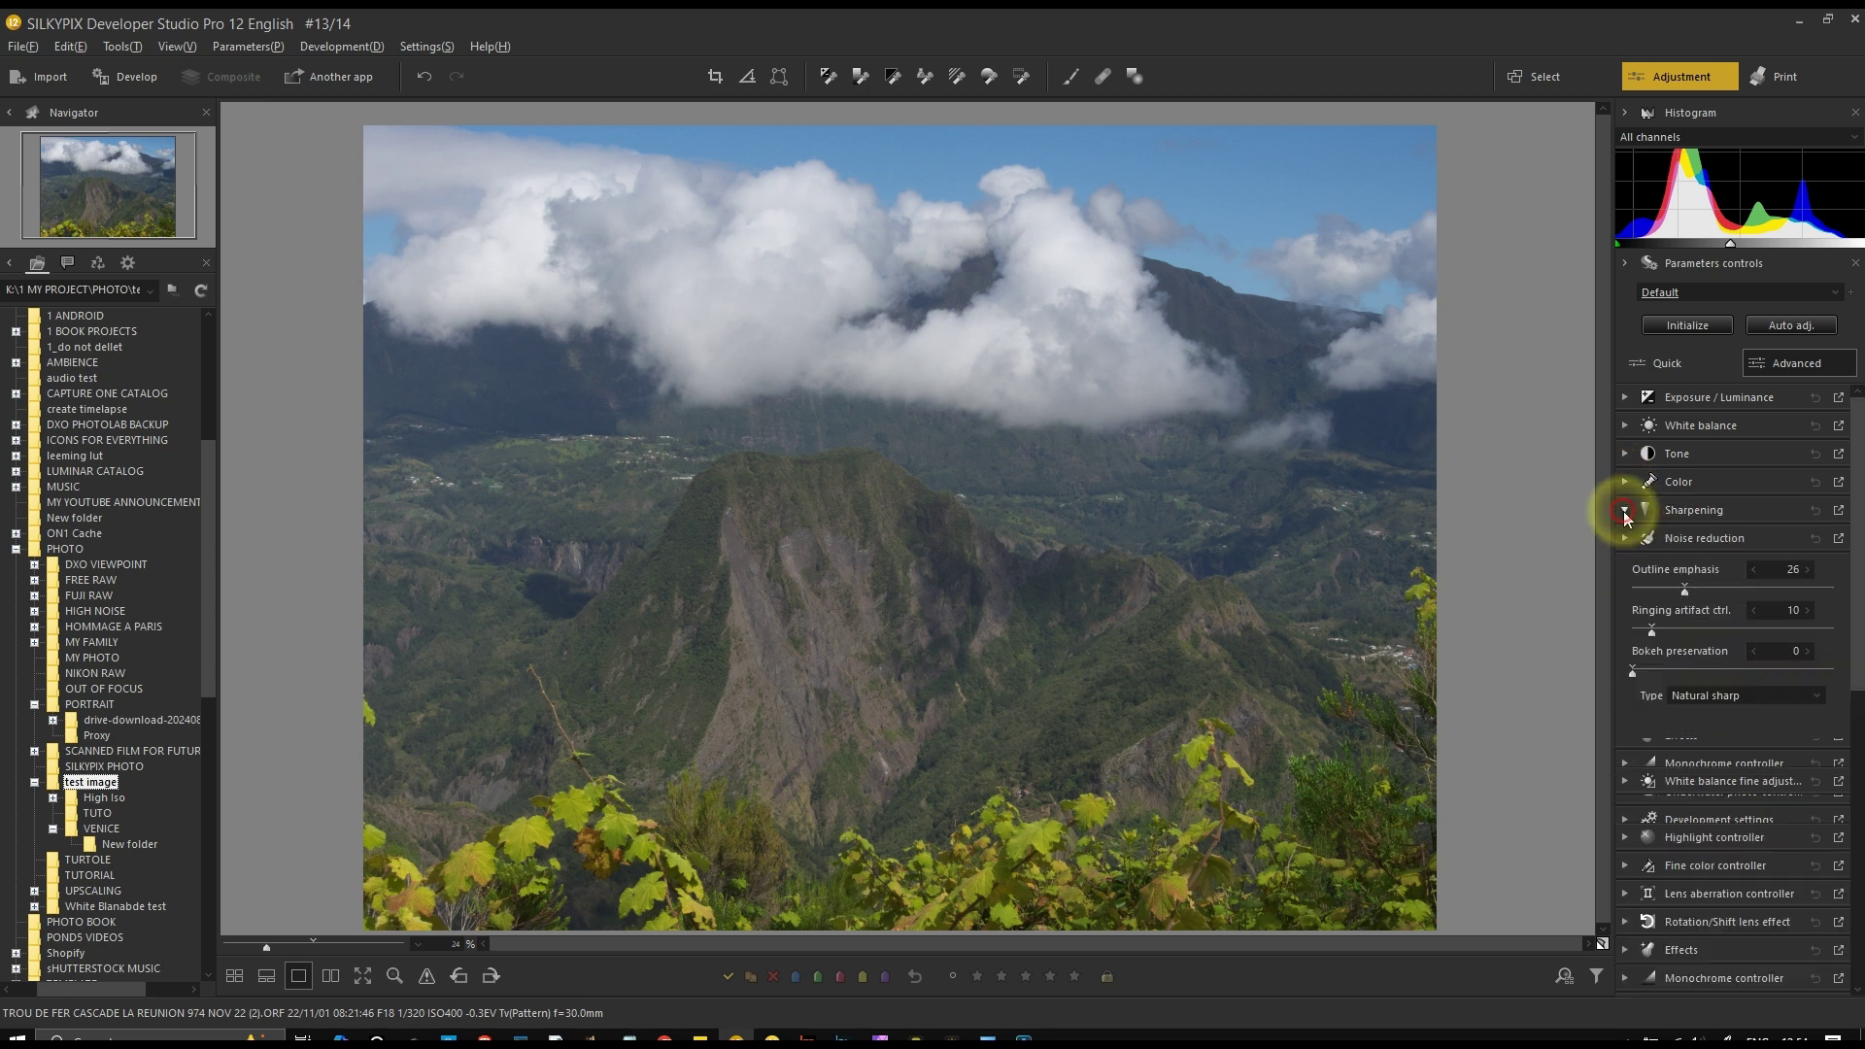
click(1655, 540)
click(1686, 513)
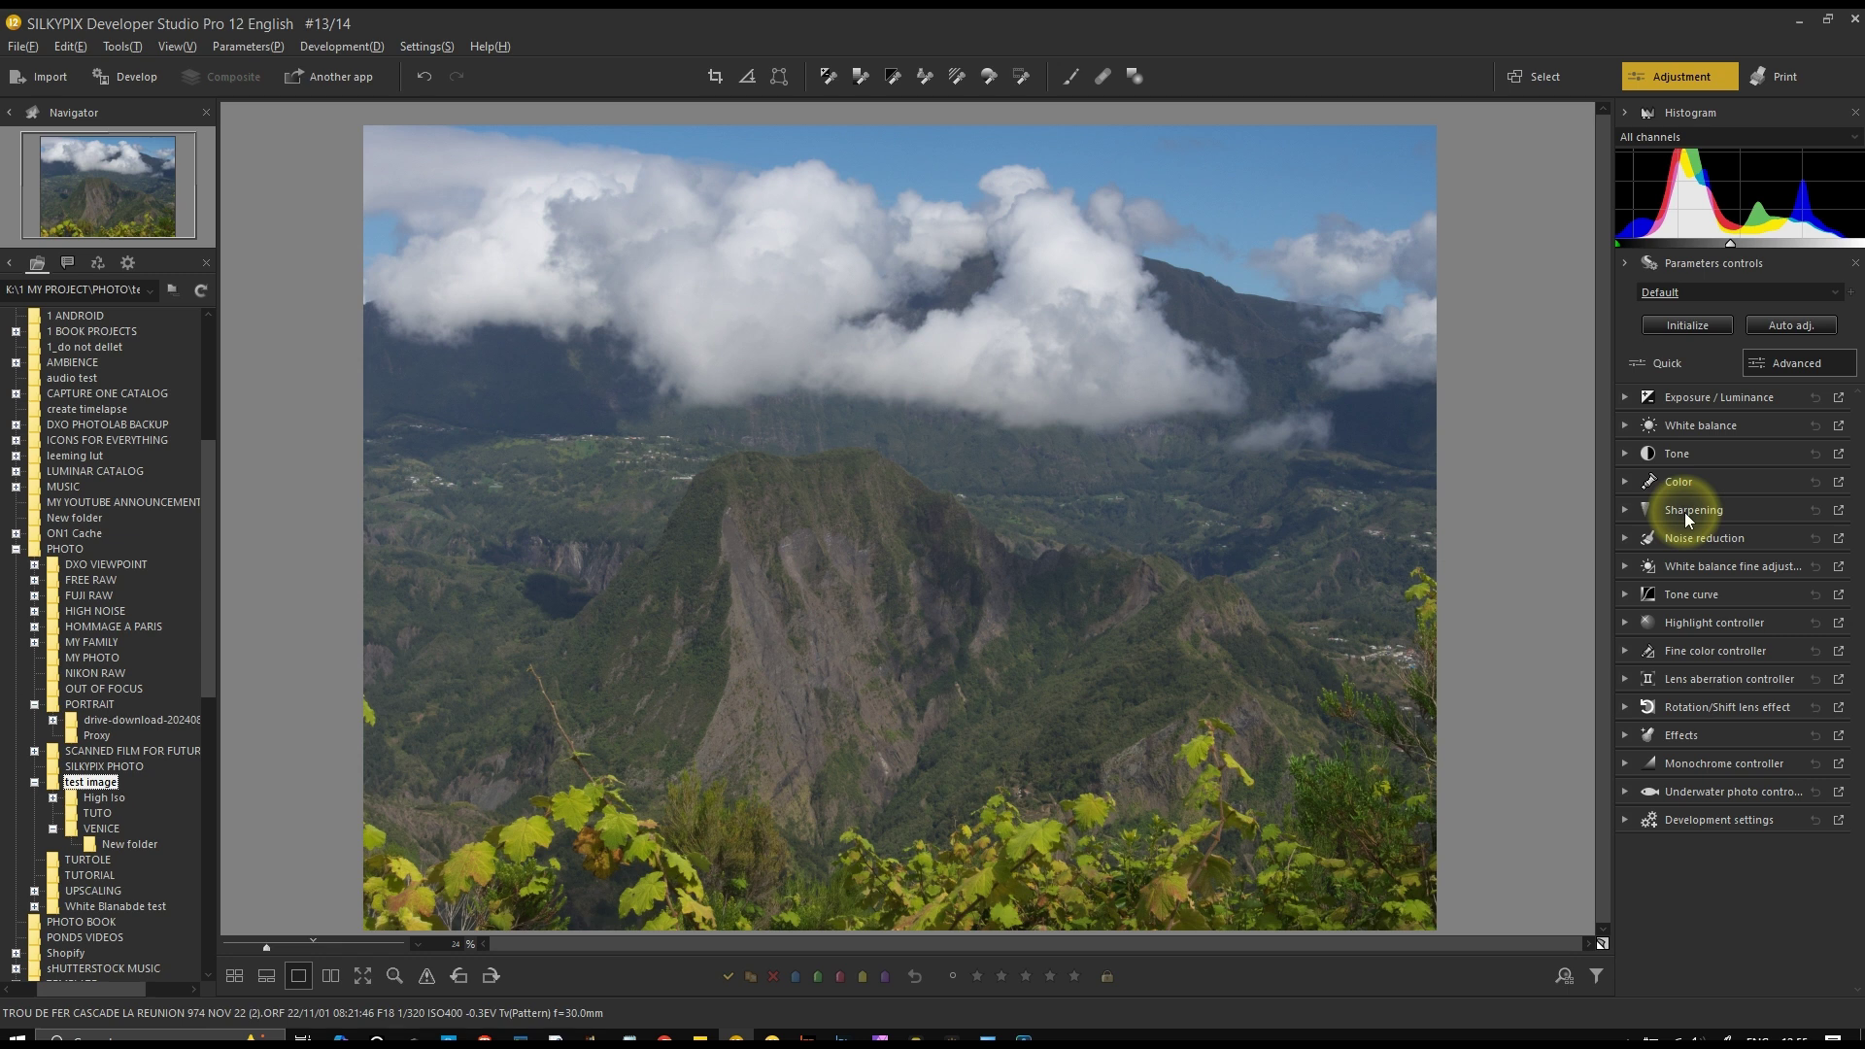
Set the noise reduction mode to Fine detail and the level of shadow noise reduction to Strong on the magnified mountain photo
click(1686, 535)
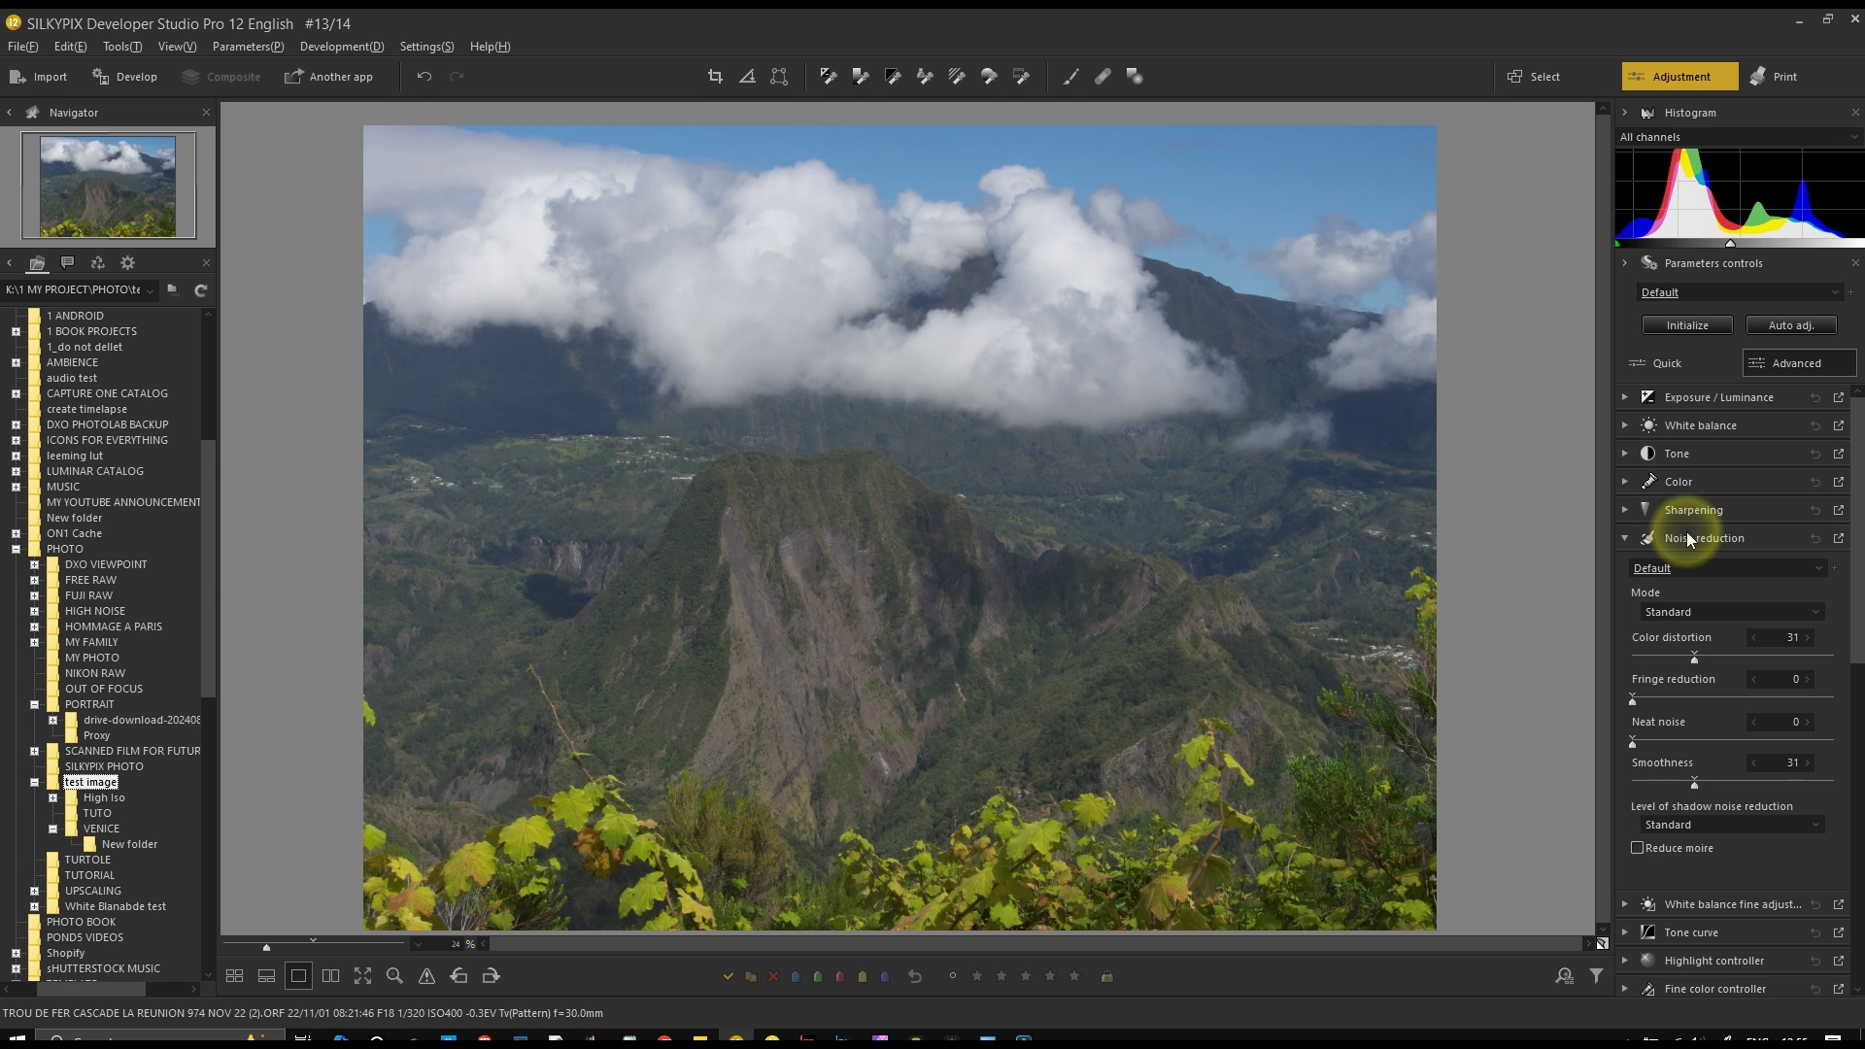
click(312, 945)
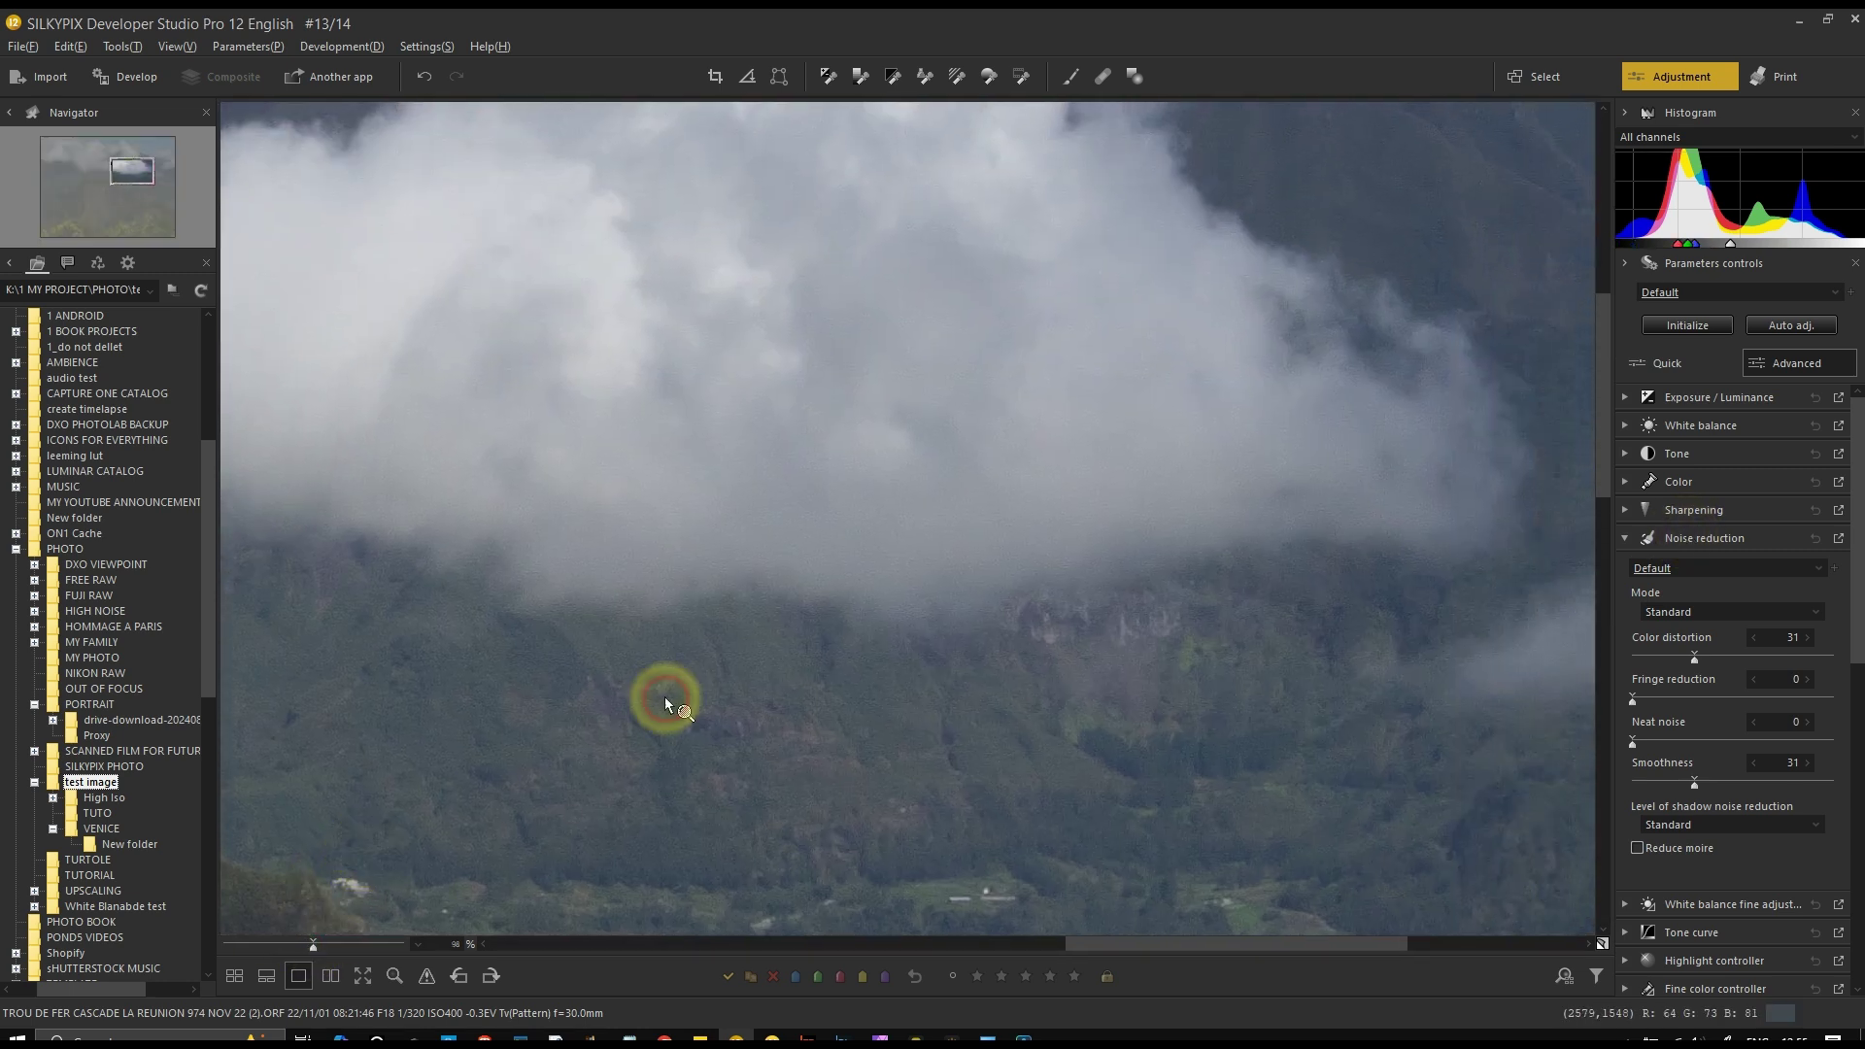
drag(1436, 486, 919, 146)
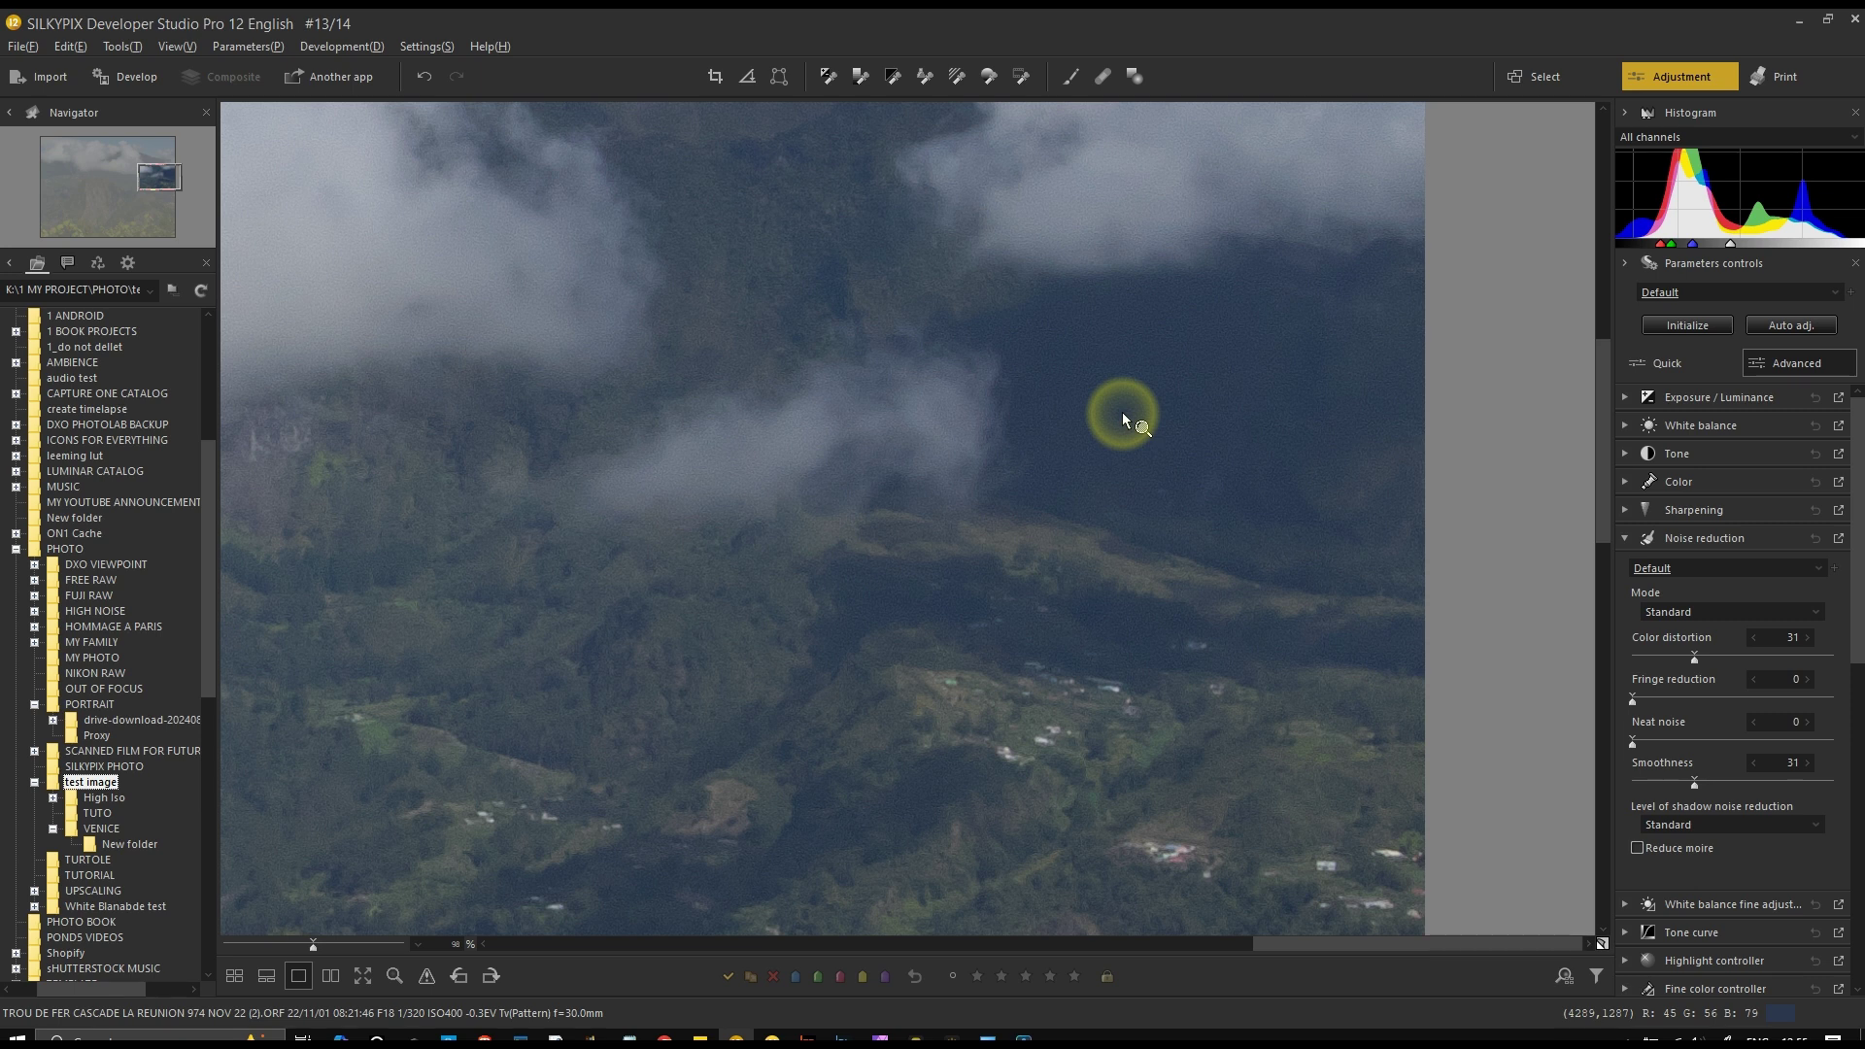
click(1677, 611)
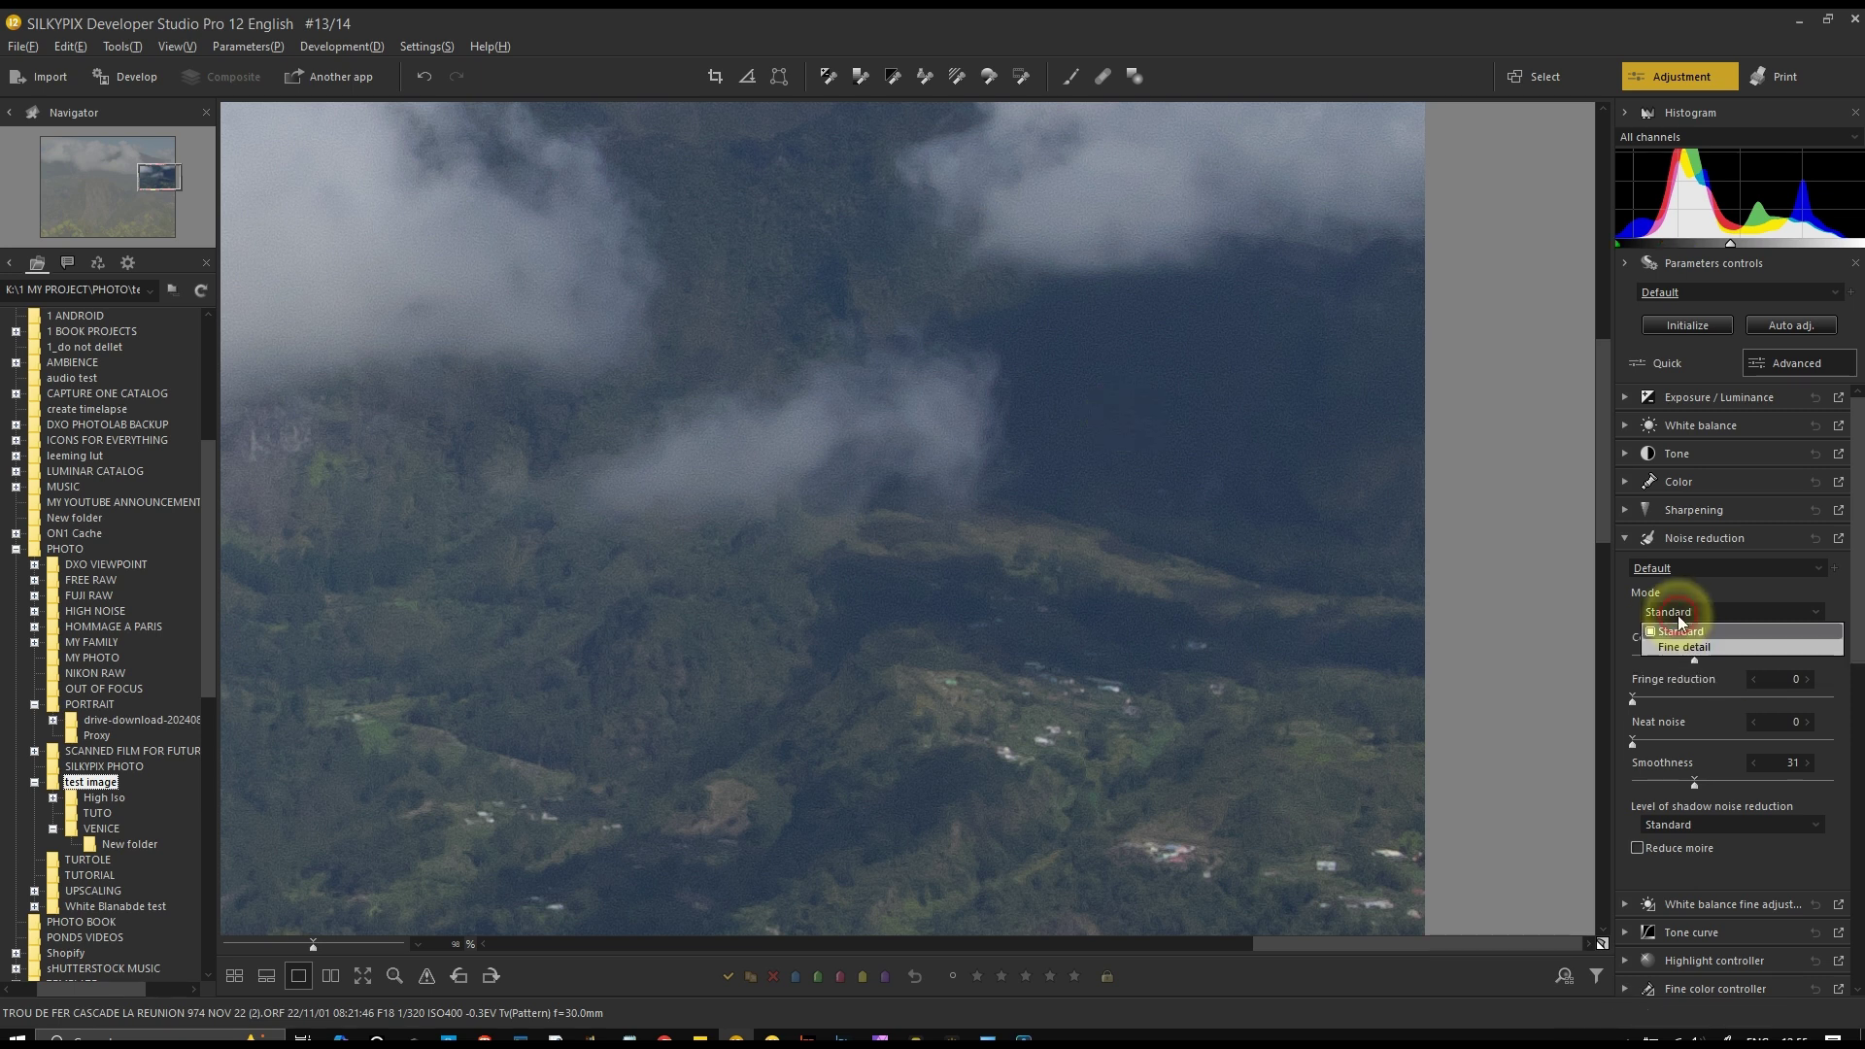
click(1684, 646)
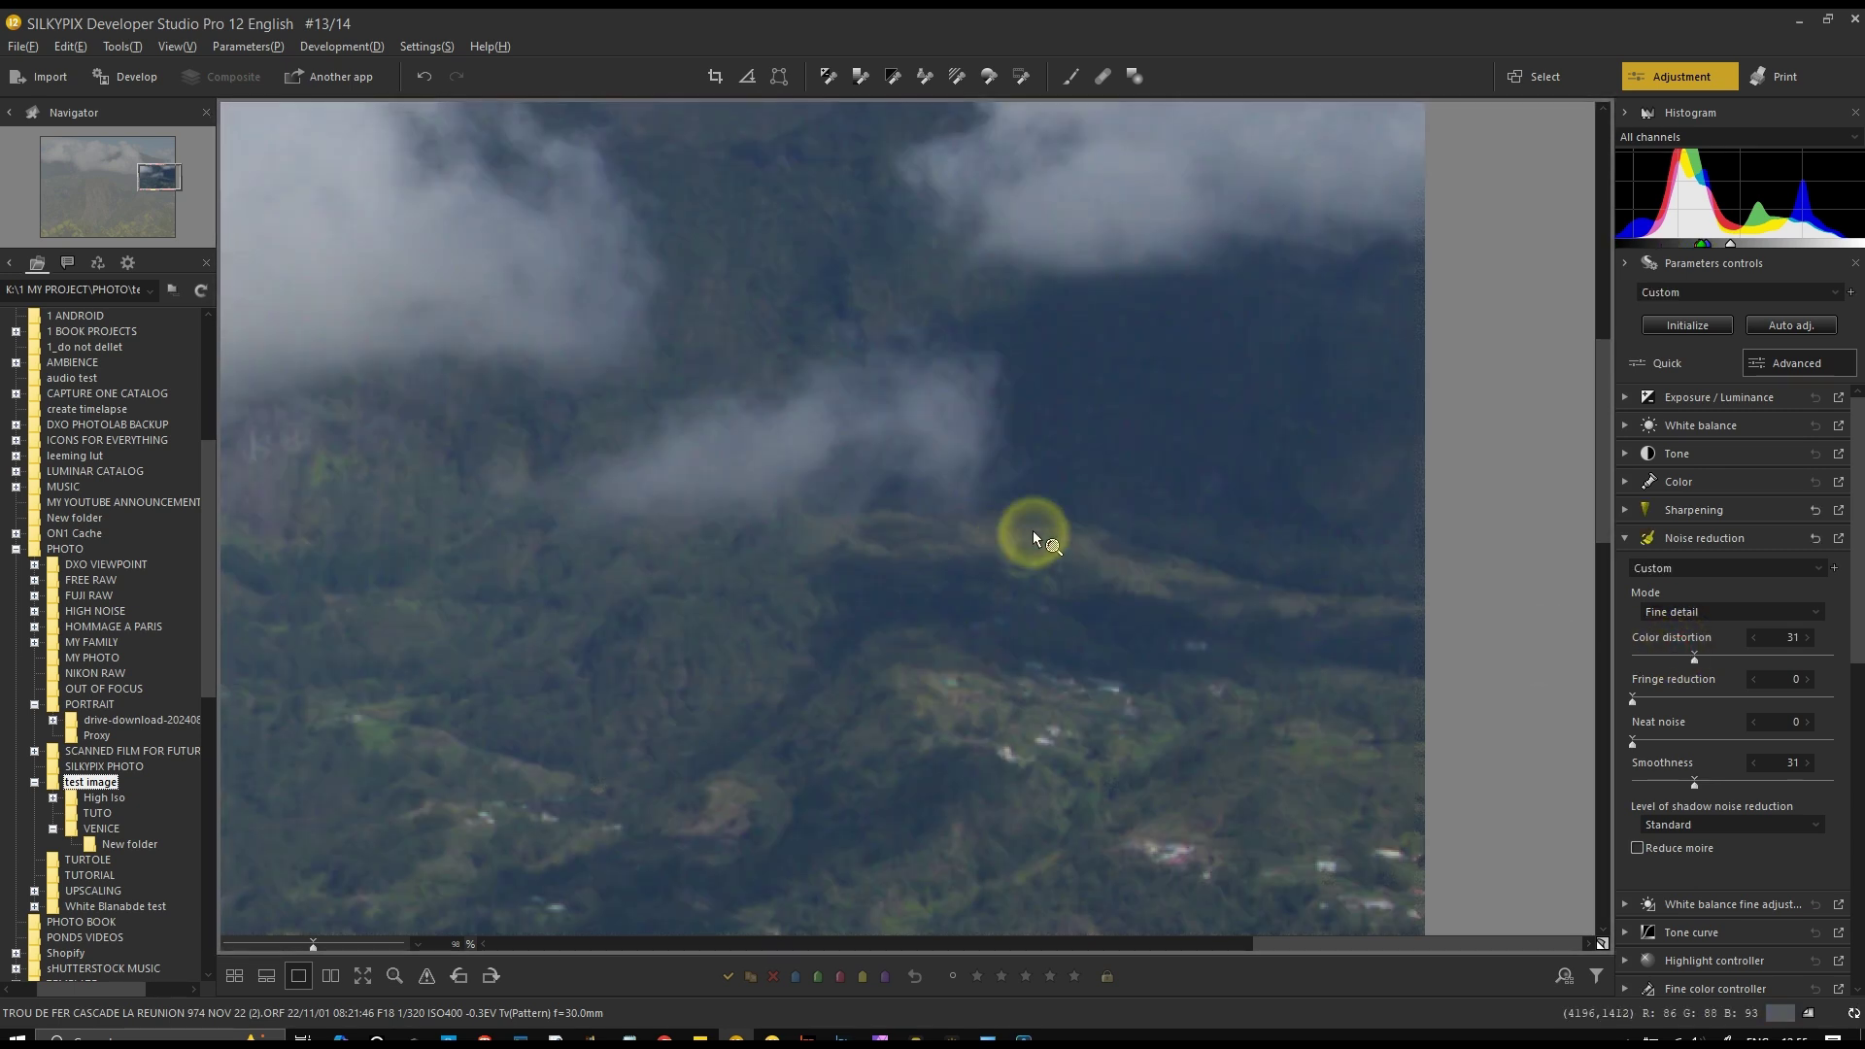
click(1673, 827)
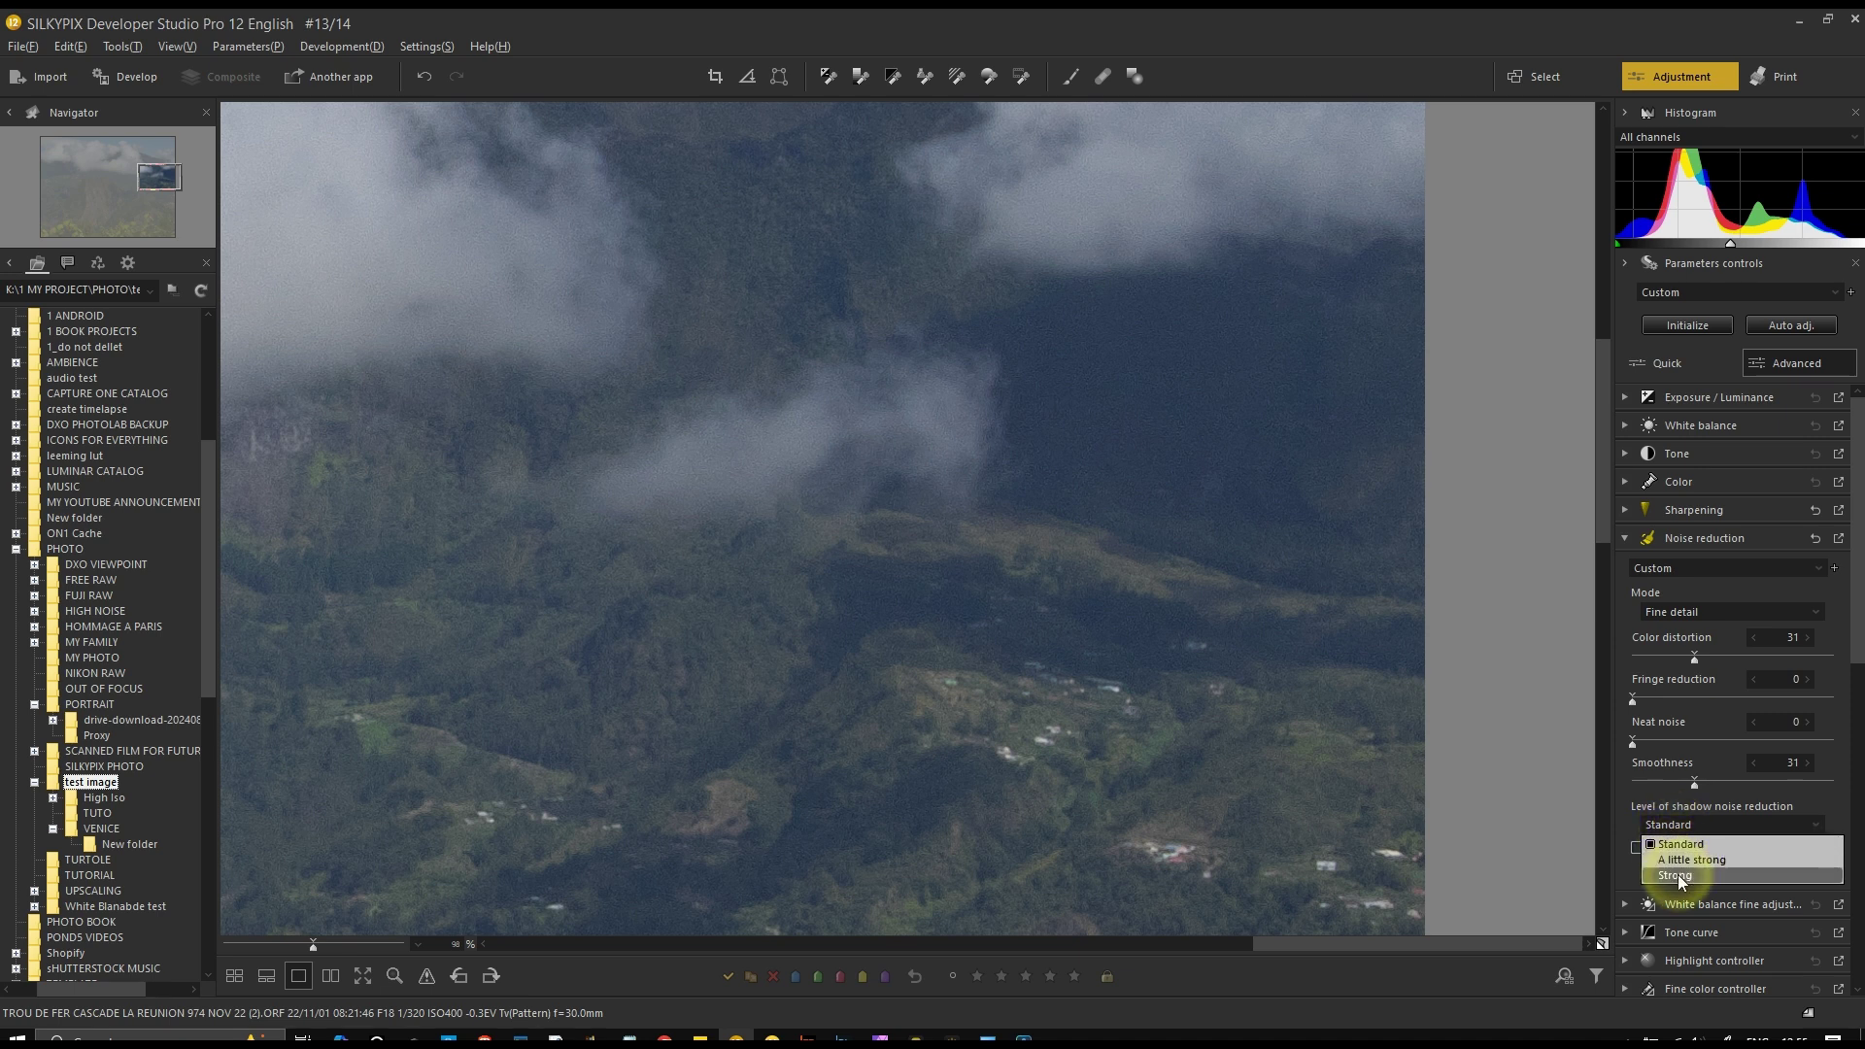
click(1680, 875)
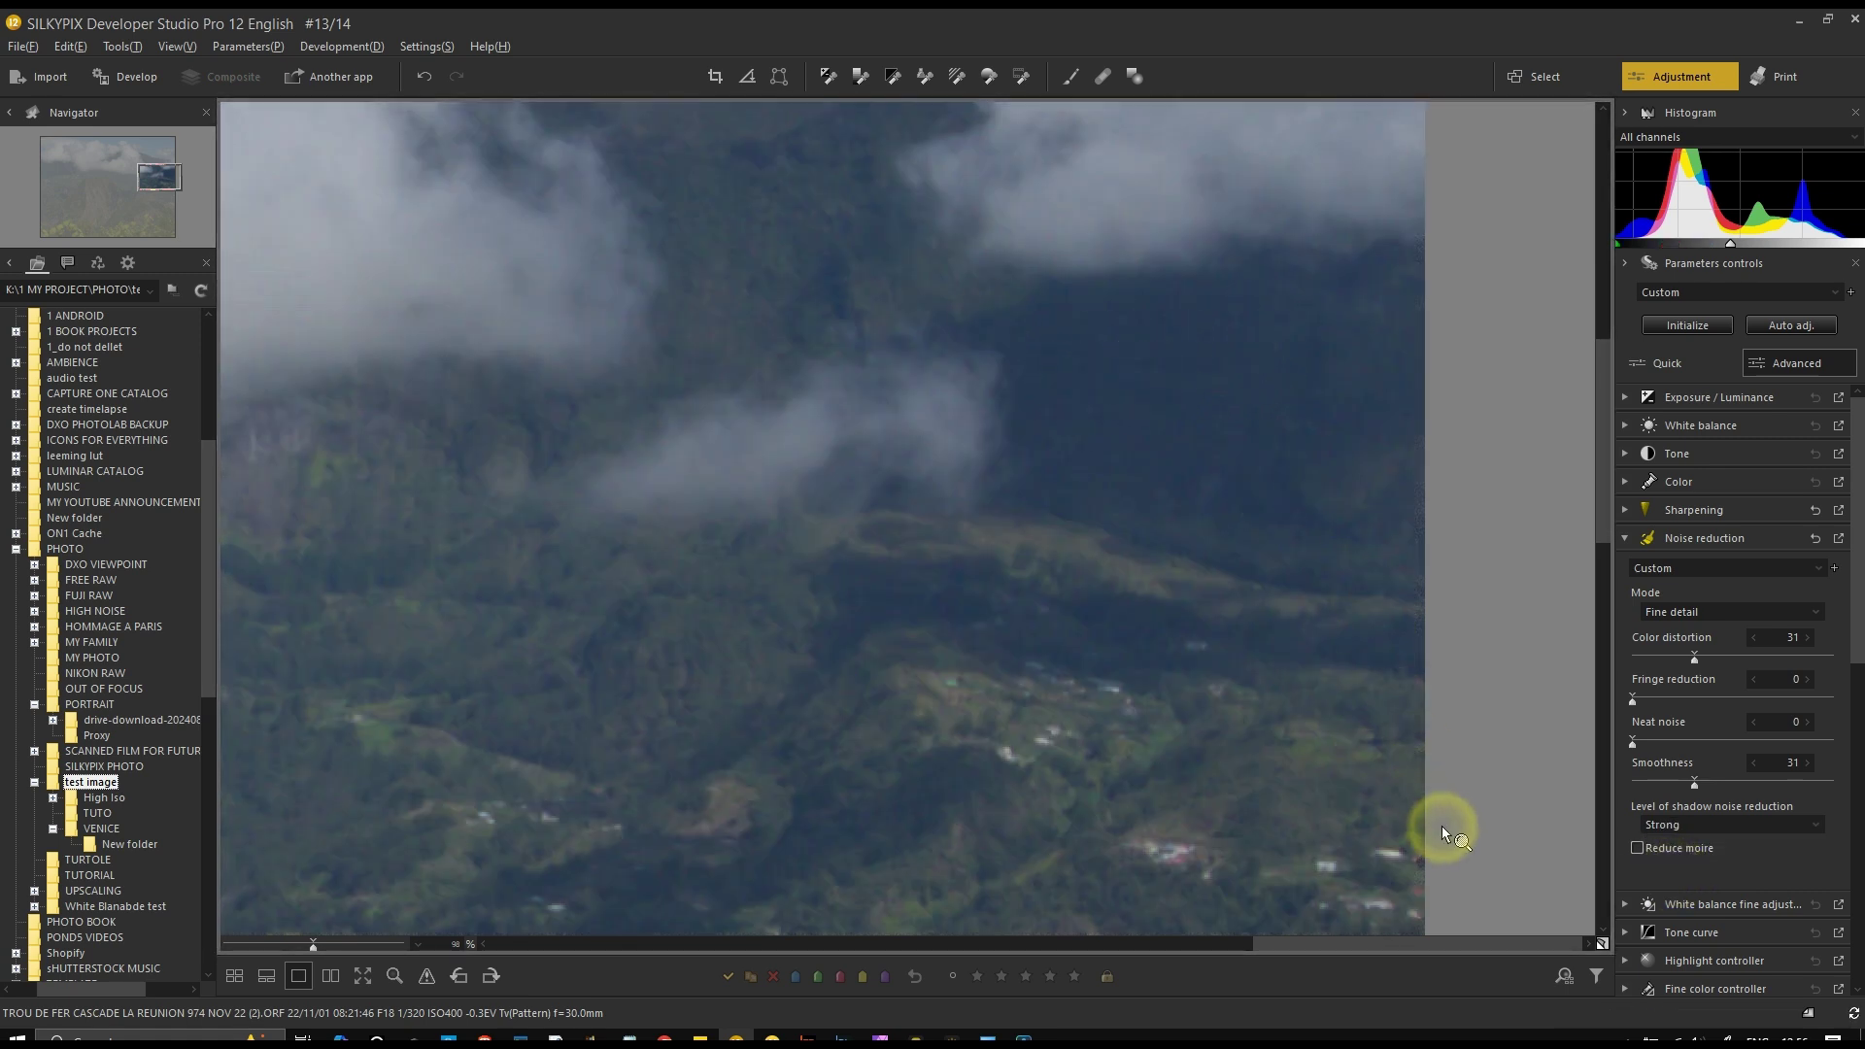
click(1663, 537)
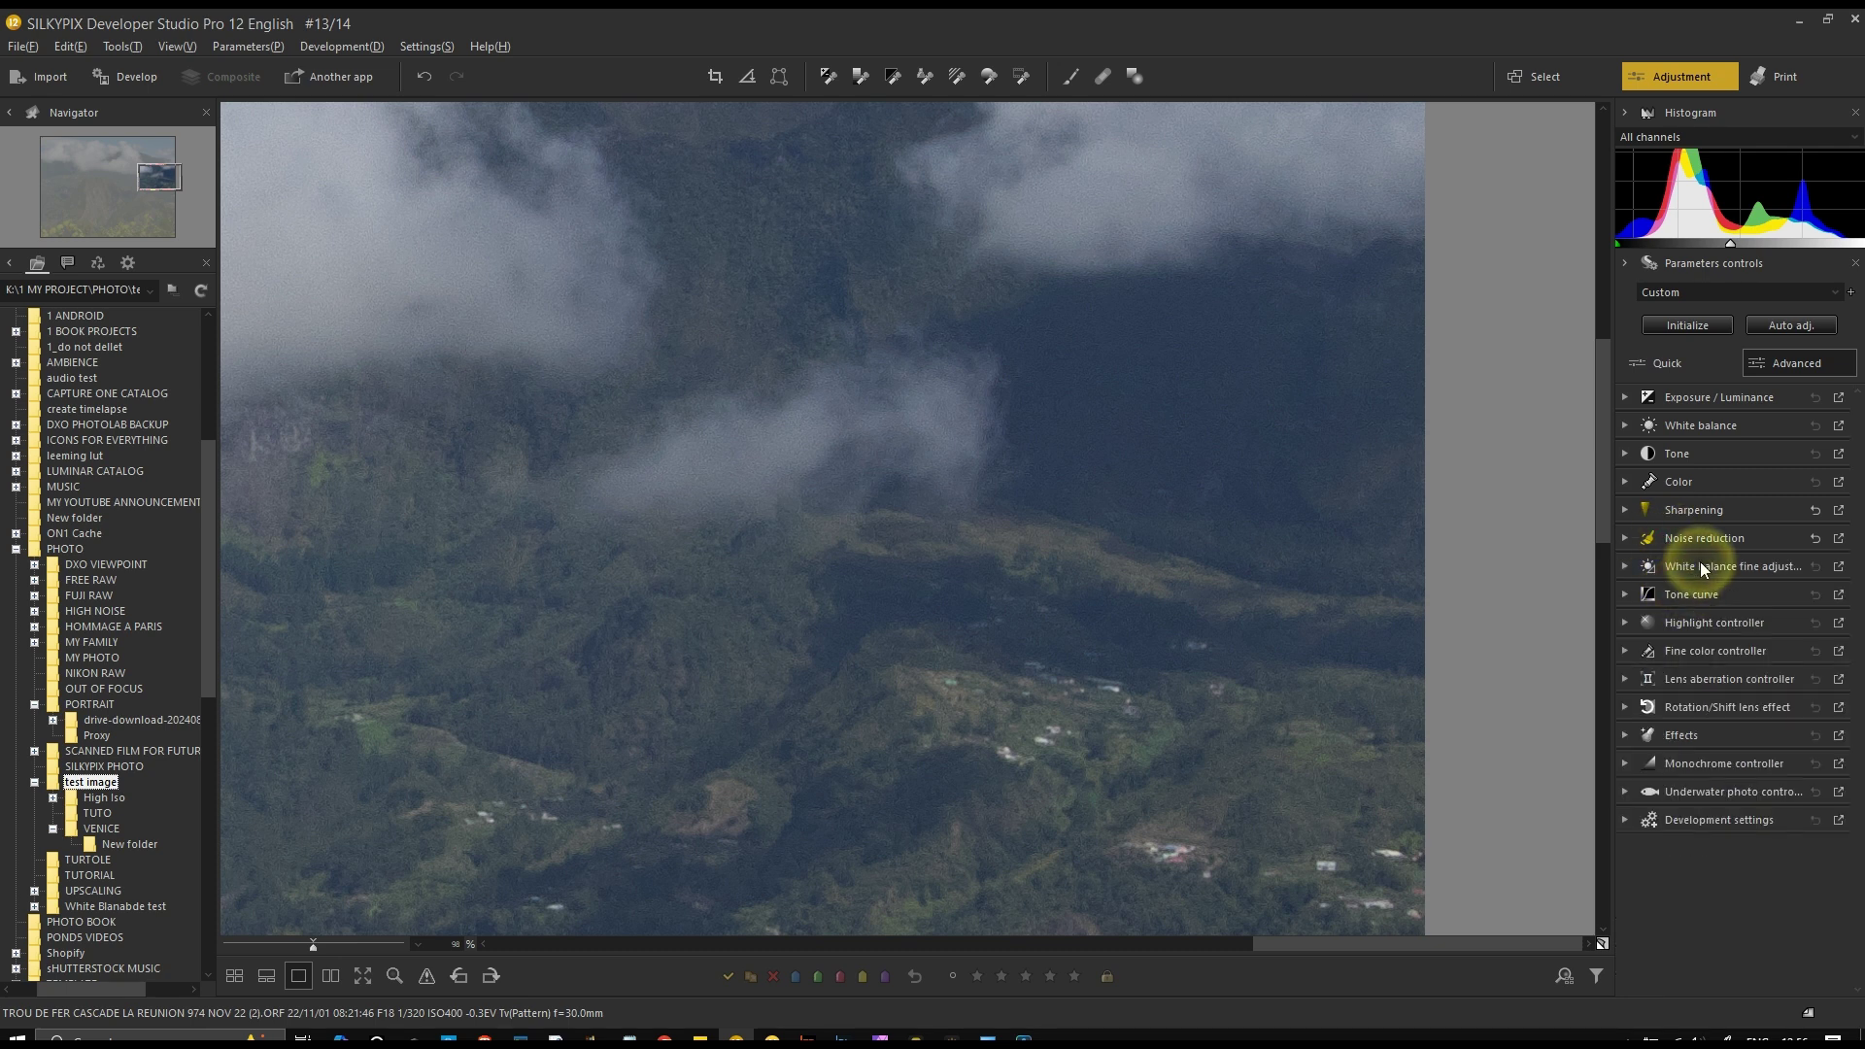
Show the White balance fine adjustment parameters and open P9230026.ORF from the TUTORIAL folder at a reduced zoom
click(1700, 569)
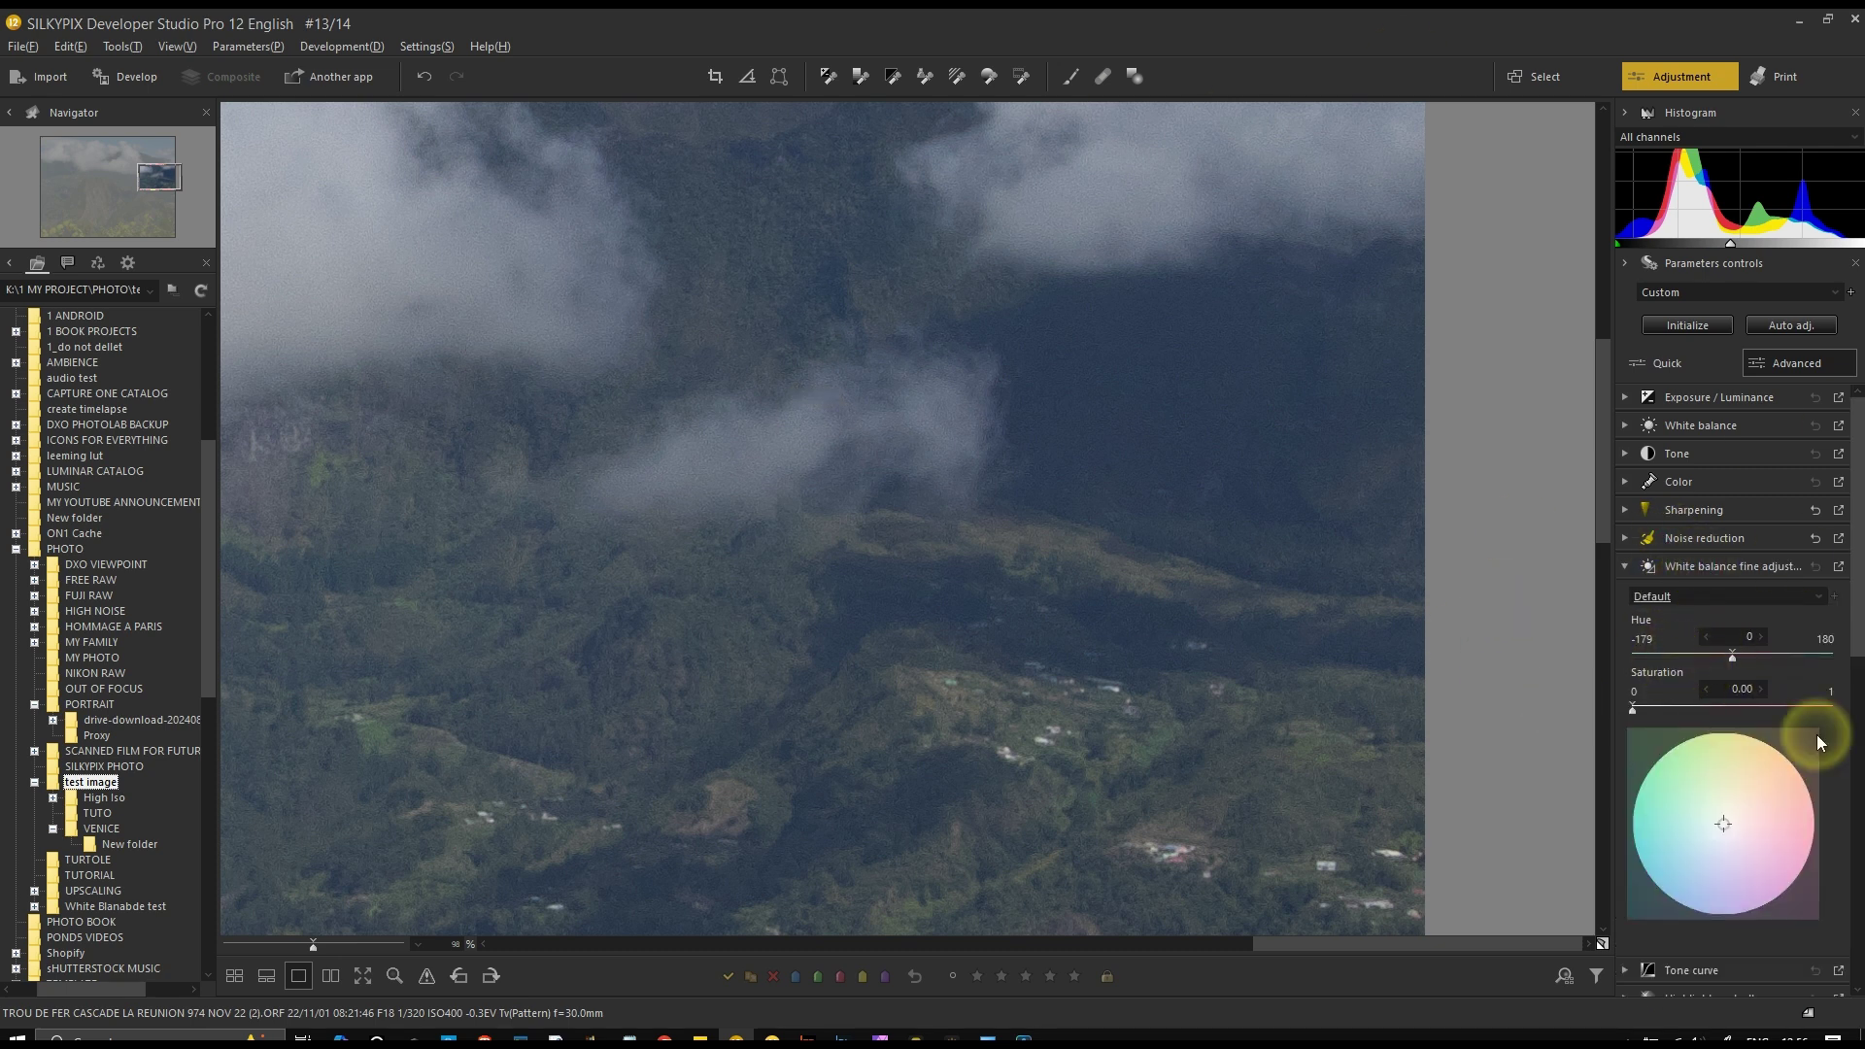
scroll(1000, 659, down, 1)
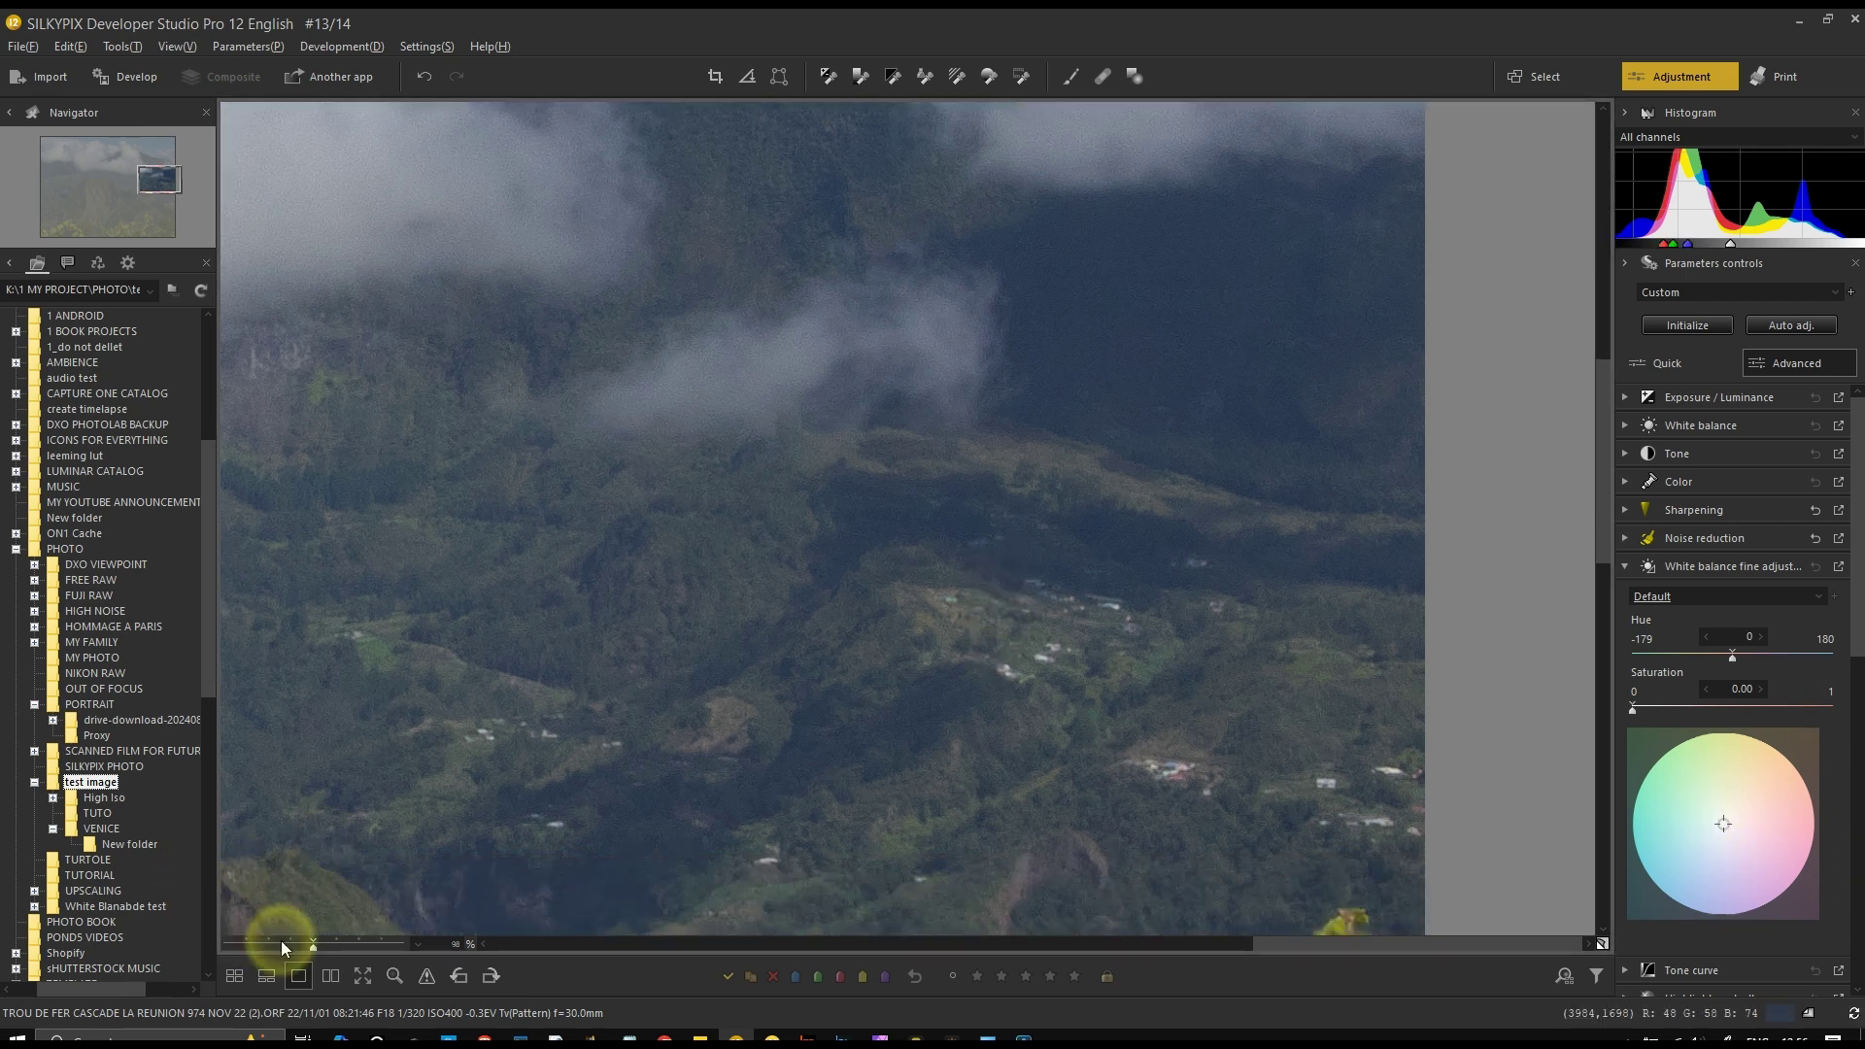
click(90, 875)
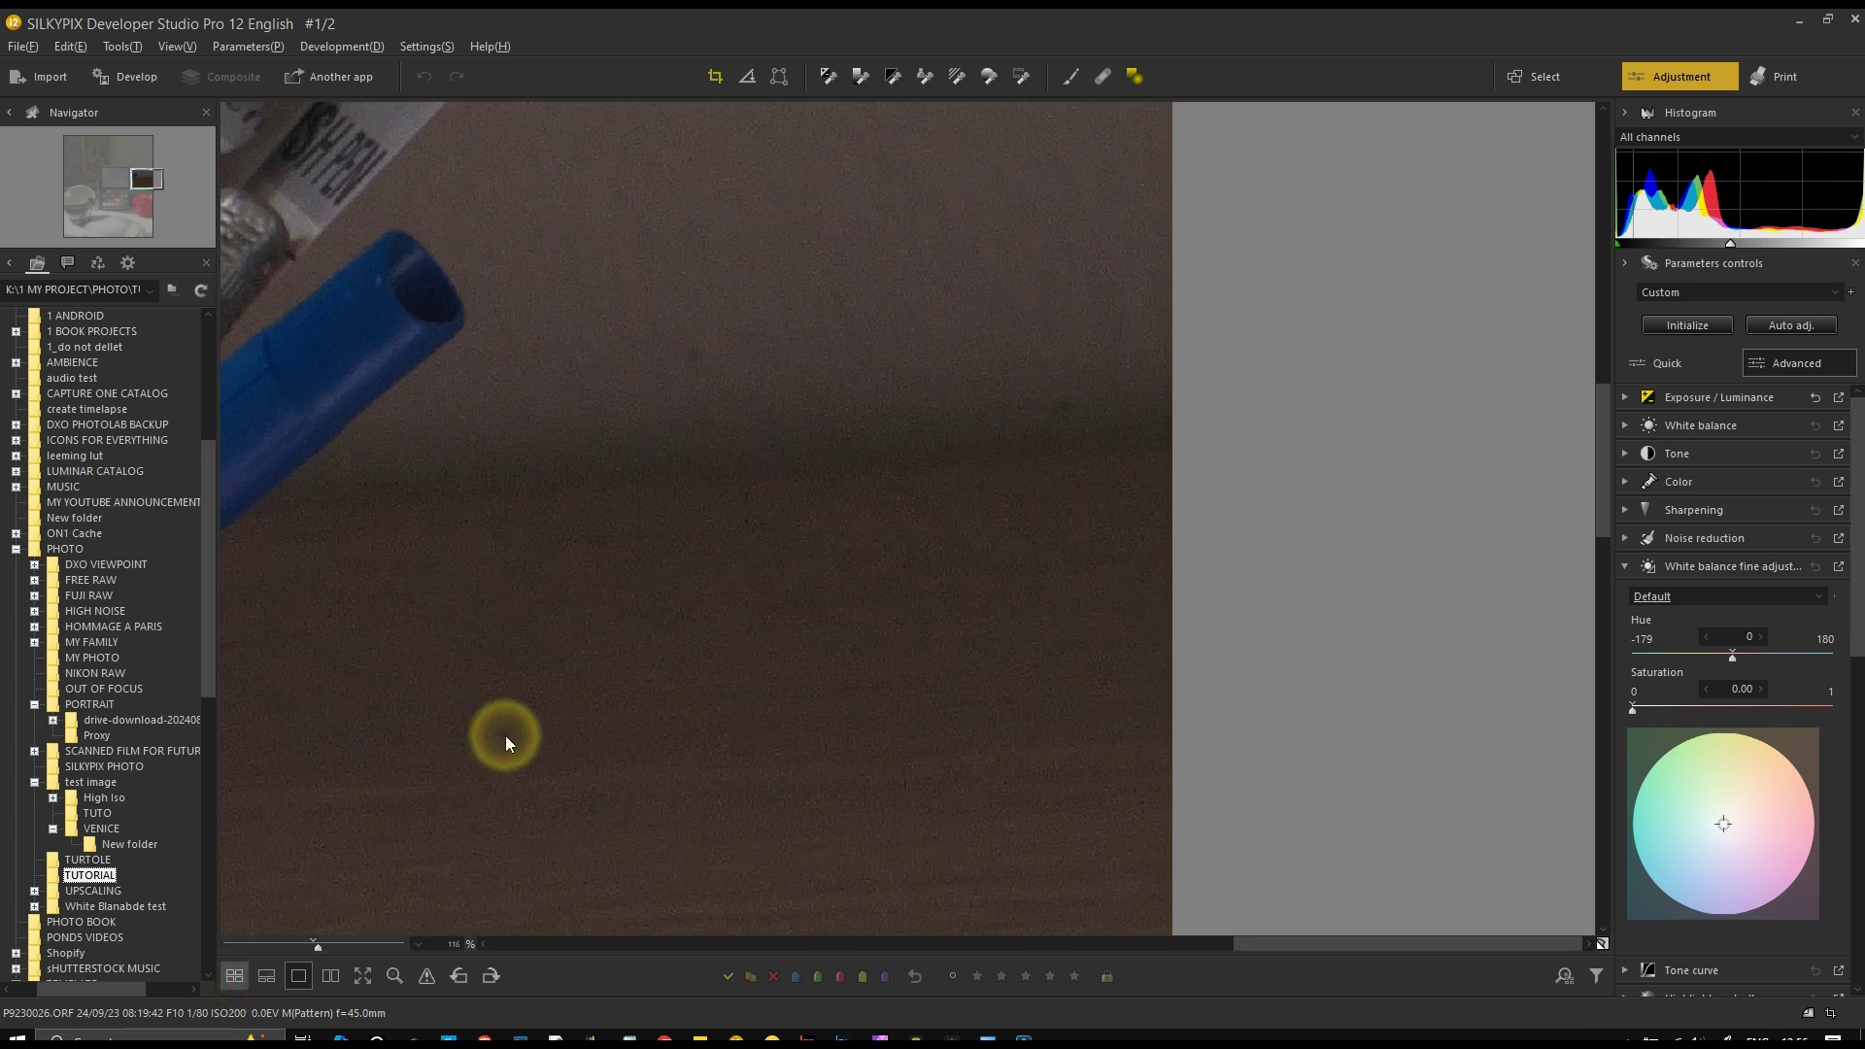
double_click(602, 638)
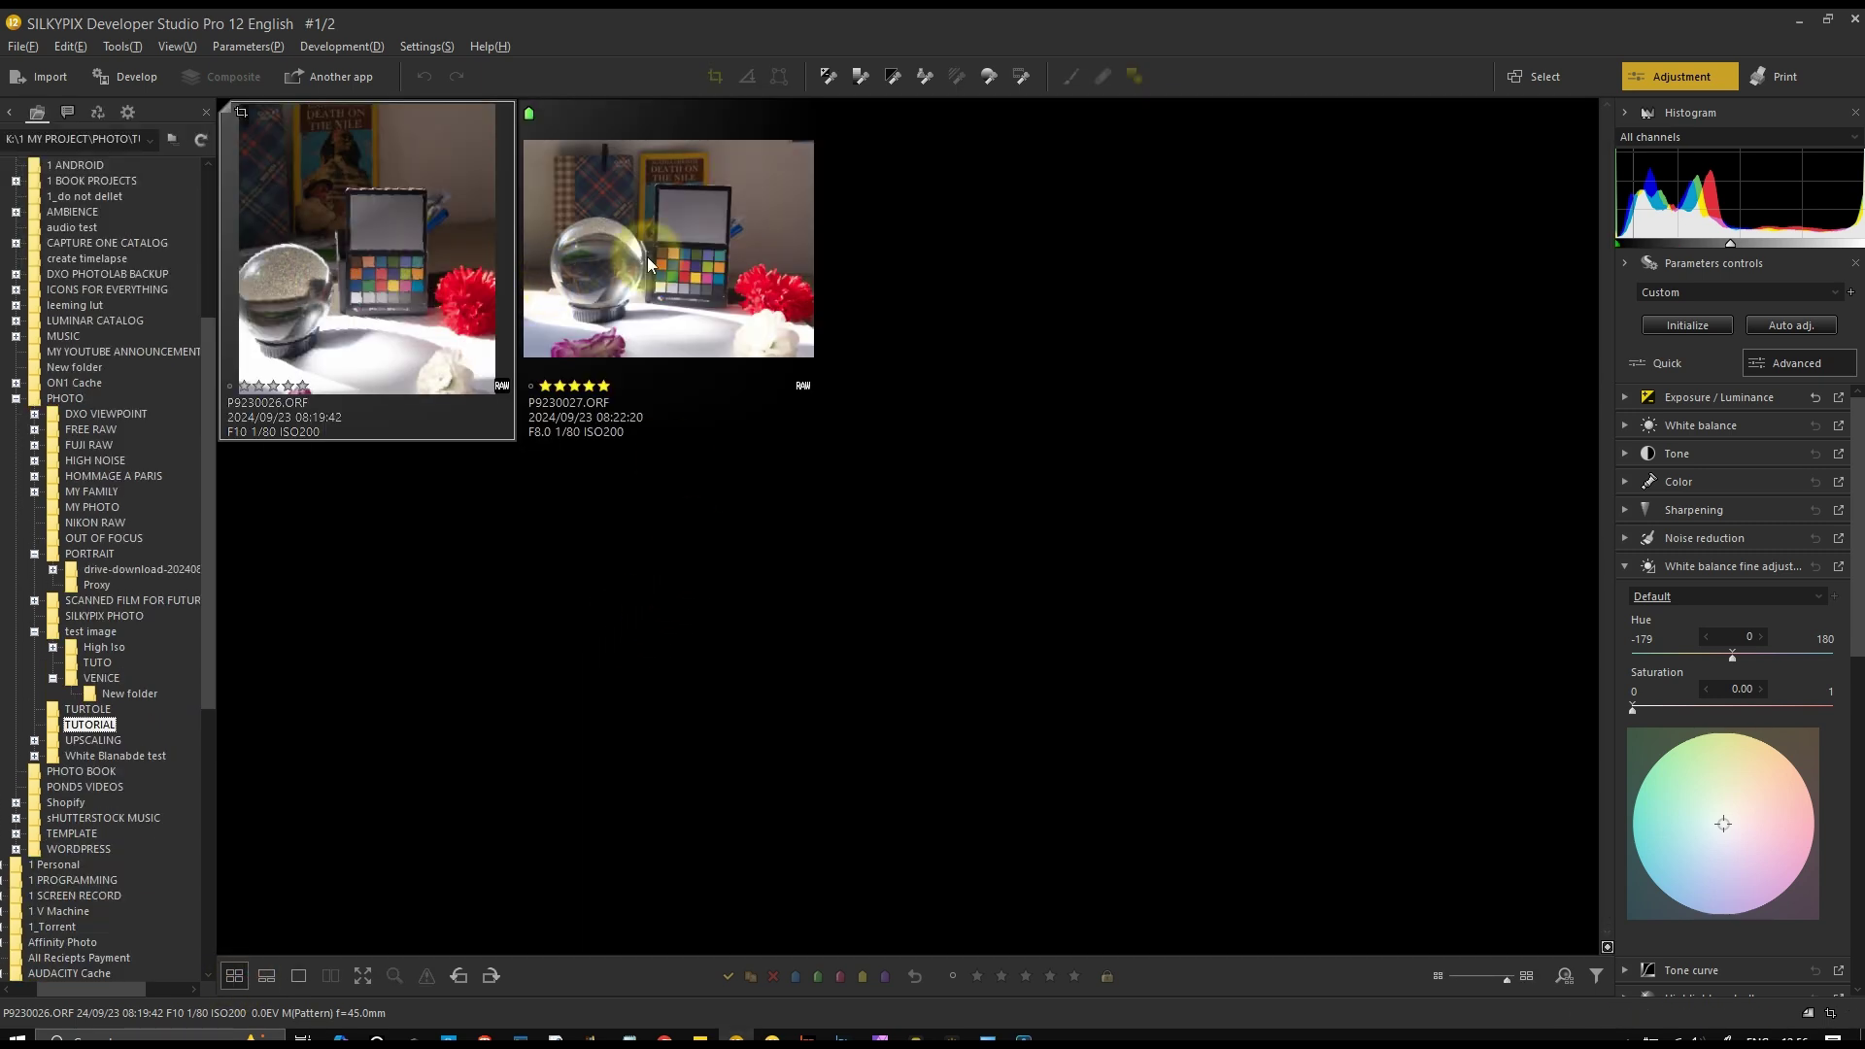
double_click(403, 293)
drag(312, 949, 272, 952)
Test white balance fine adjustment at hue -171 and saturation 0.49 on the color chart photo, and restore the Default preset
drag(1735, 819, 1783, 859)
drag(1690, 905, 1680, 817)
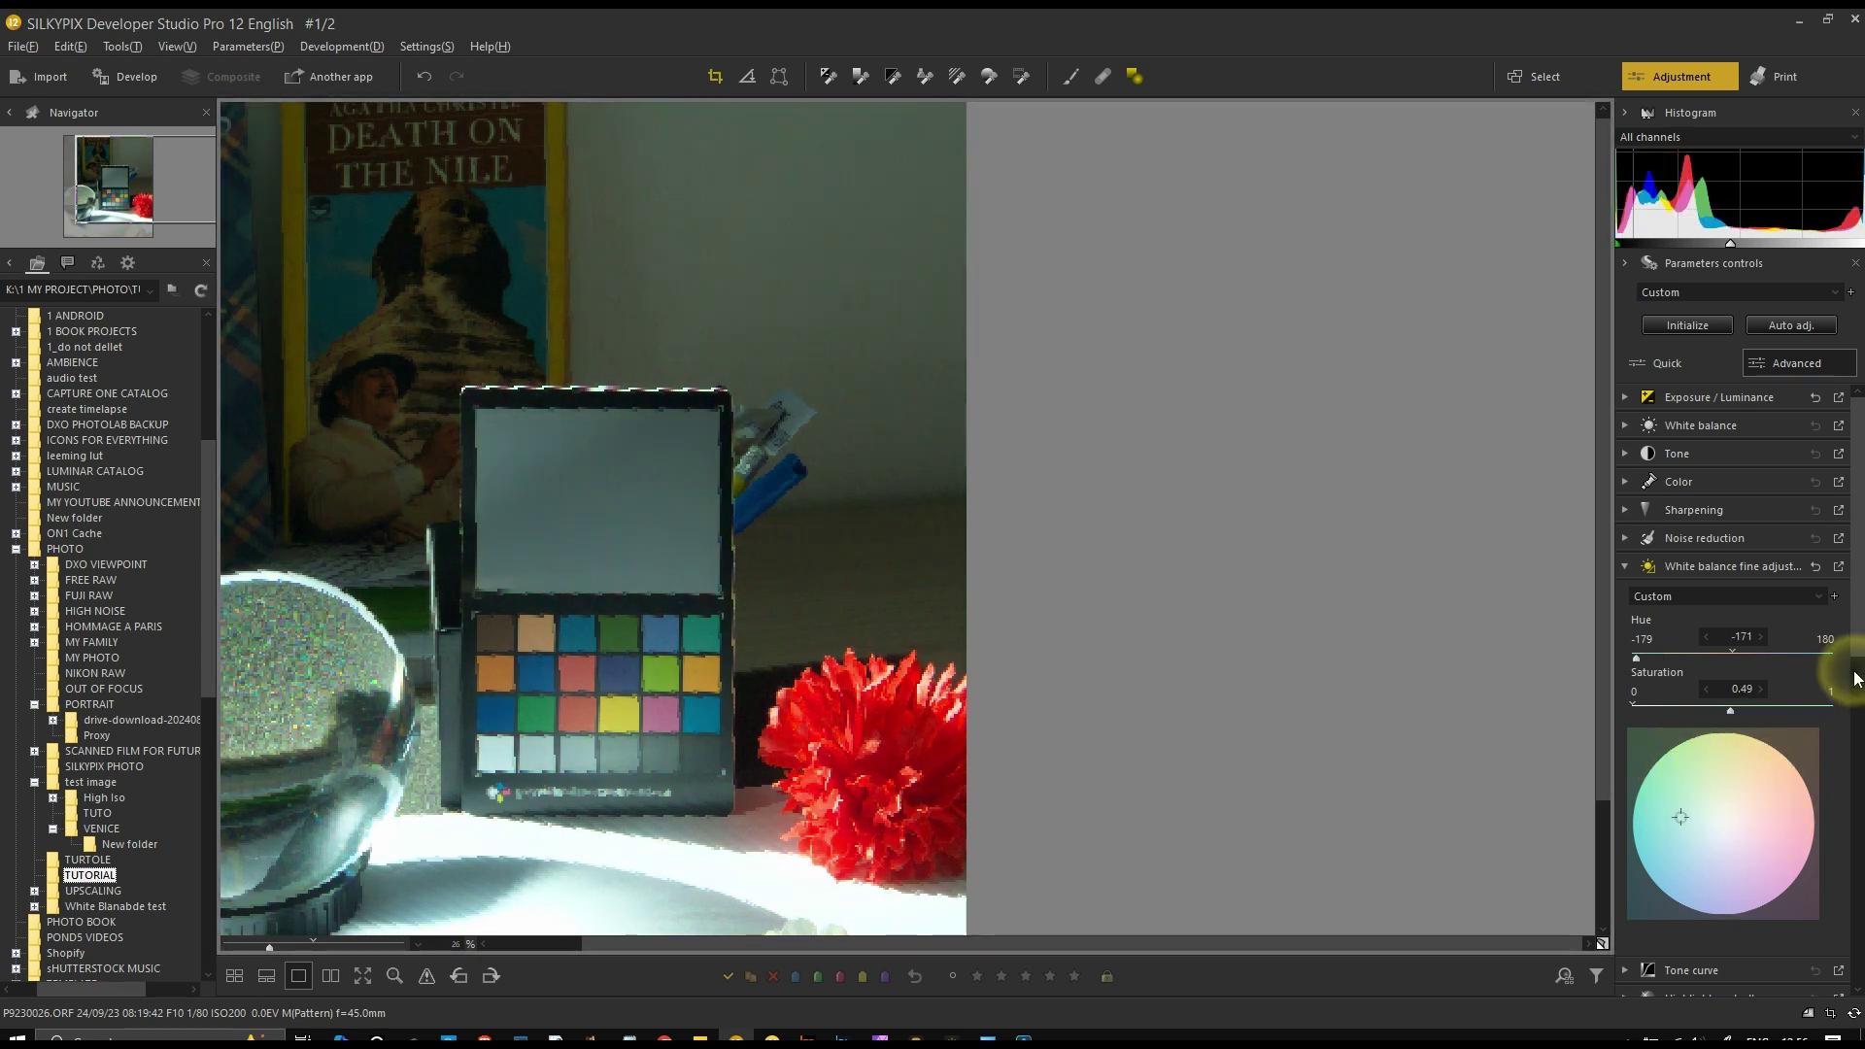
drag(1848, 625, 1798, 732)
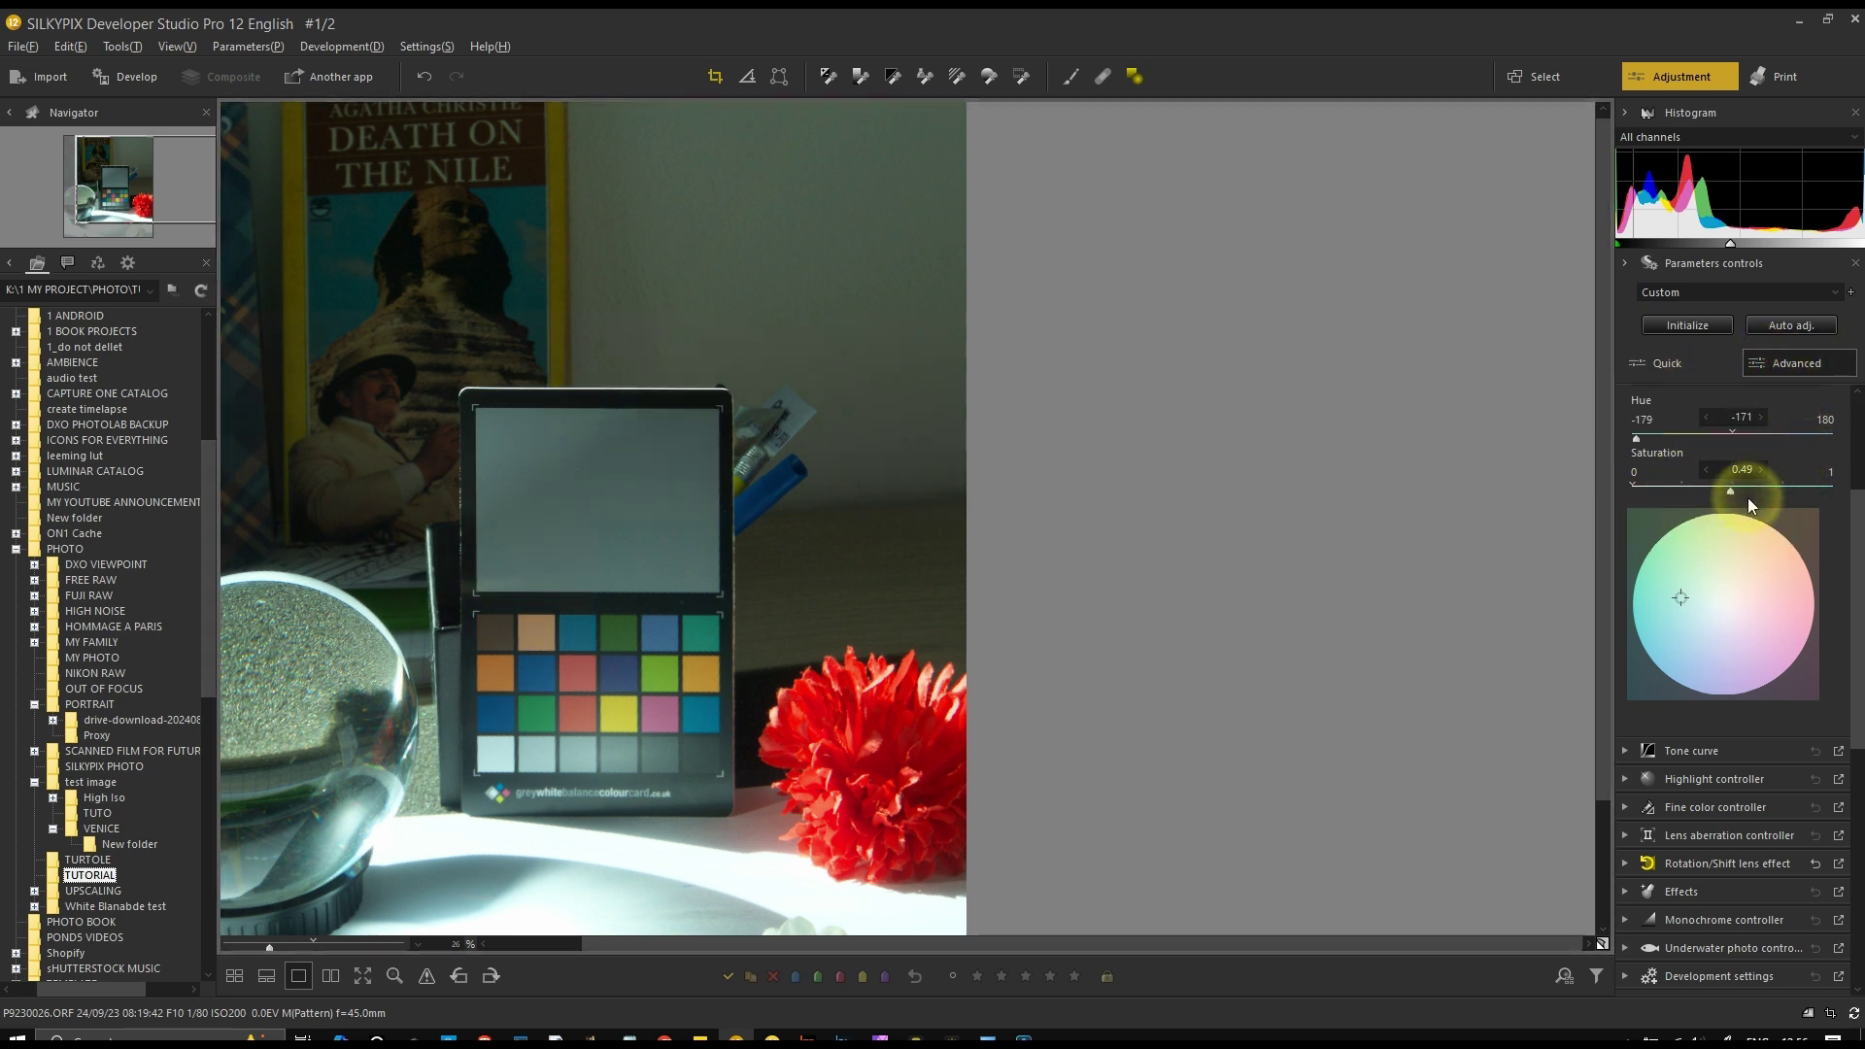
drag(1848, 602, 1849, 546)
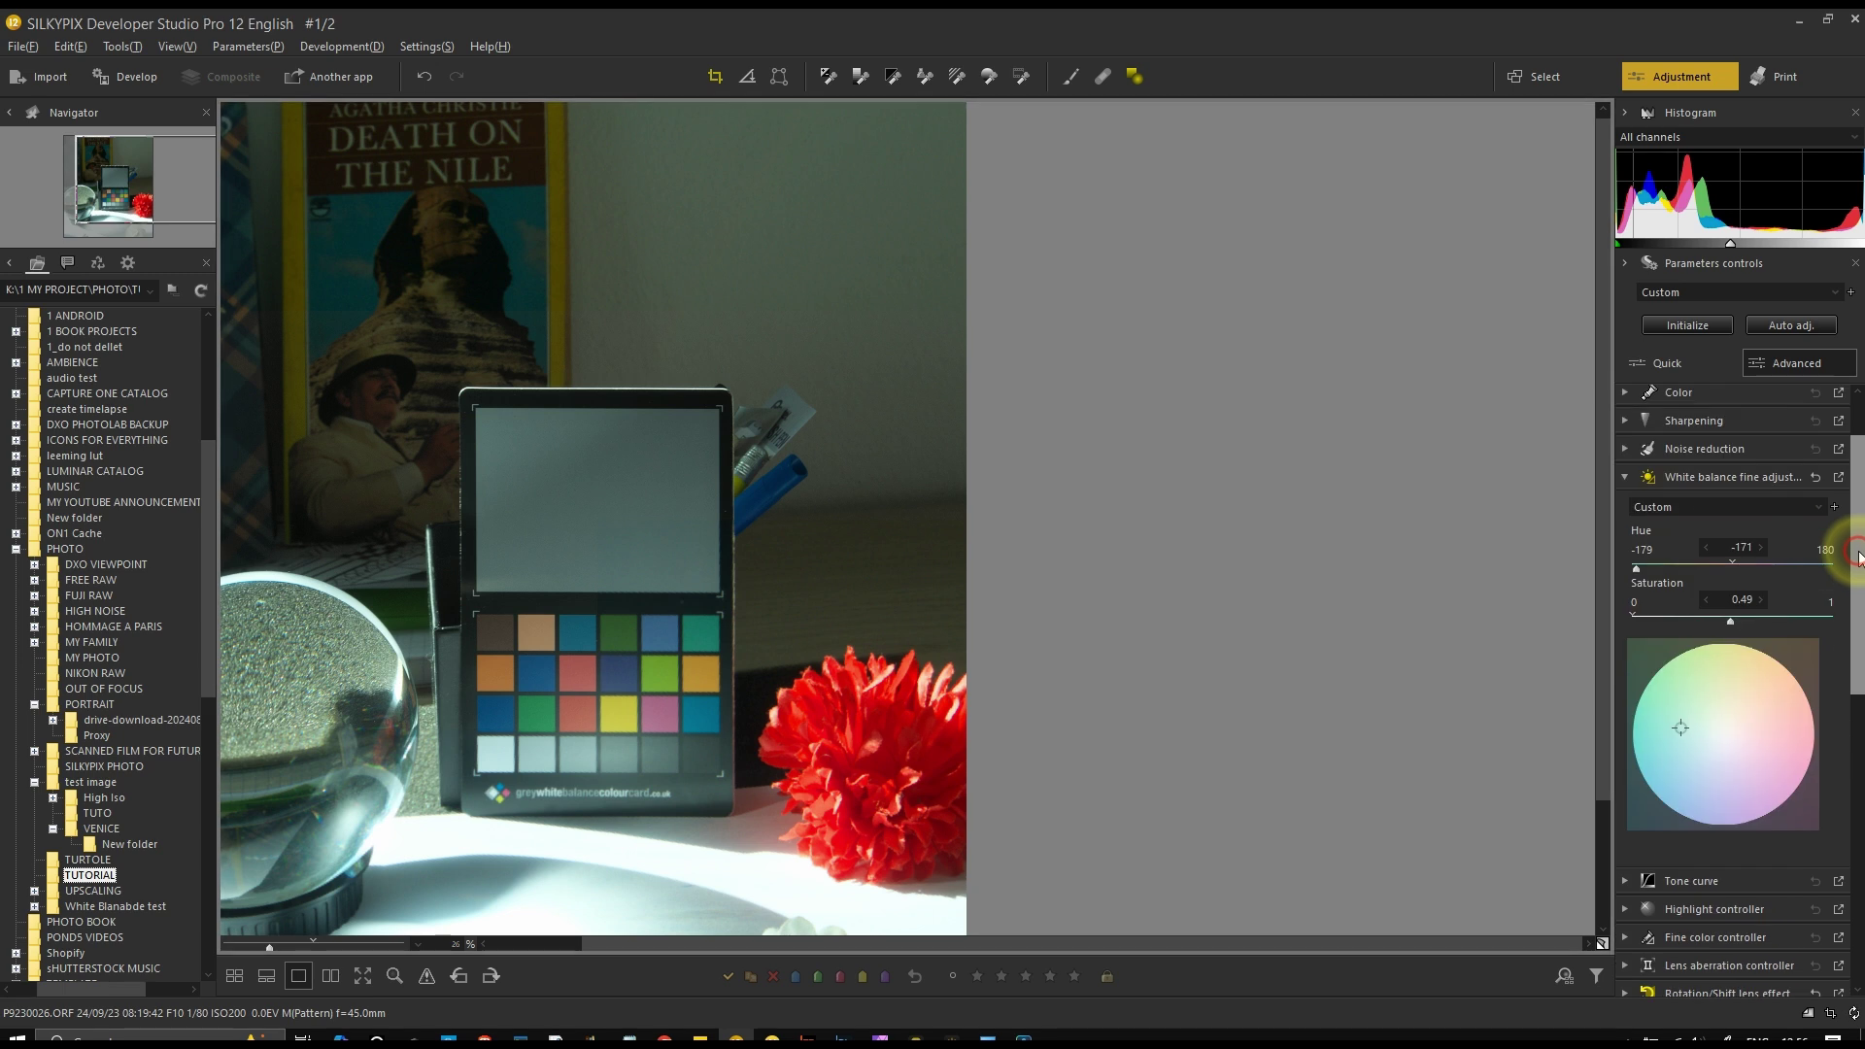
click(1771, 503)
click(1744, 521)
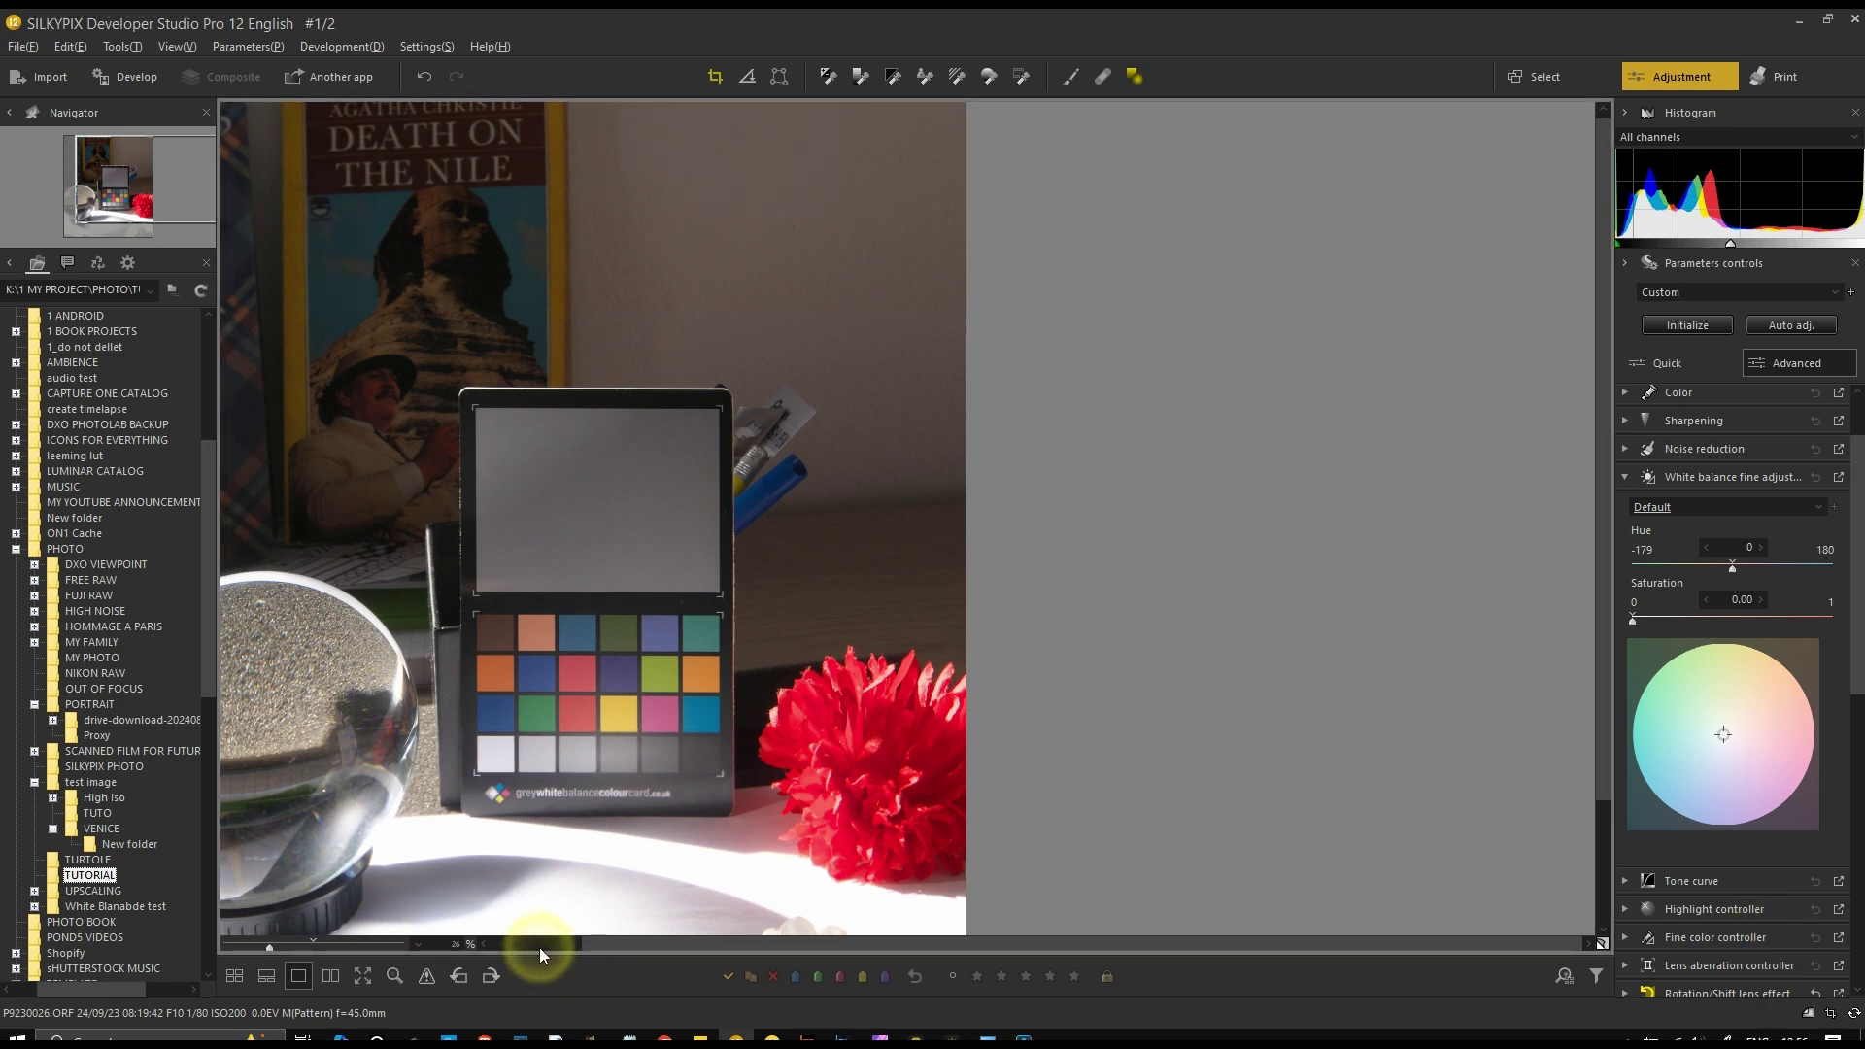
Expand the Tone curve for the color chart photo and browse its presets, keeping Default
click(626, 938)
drag(626, 938, 1073, 774)
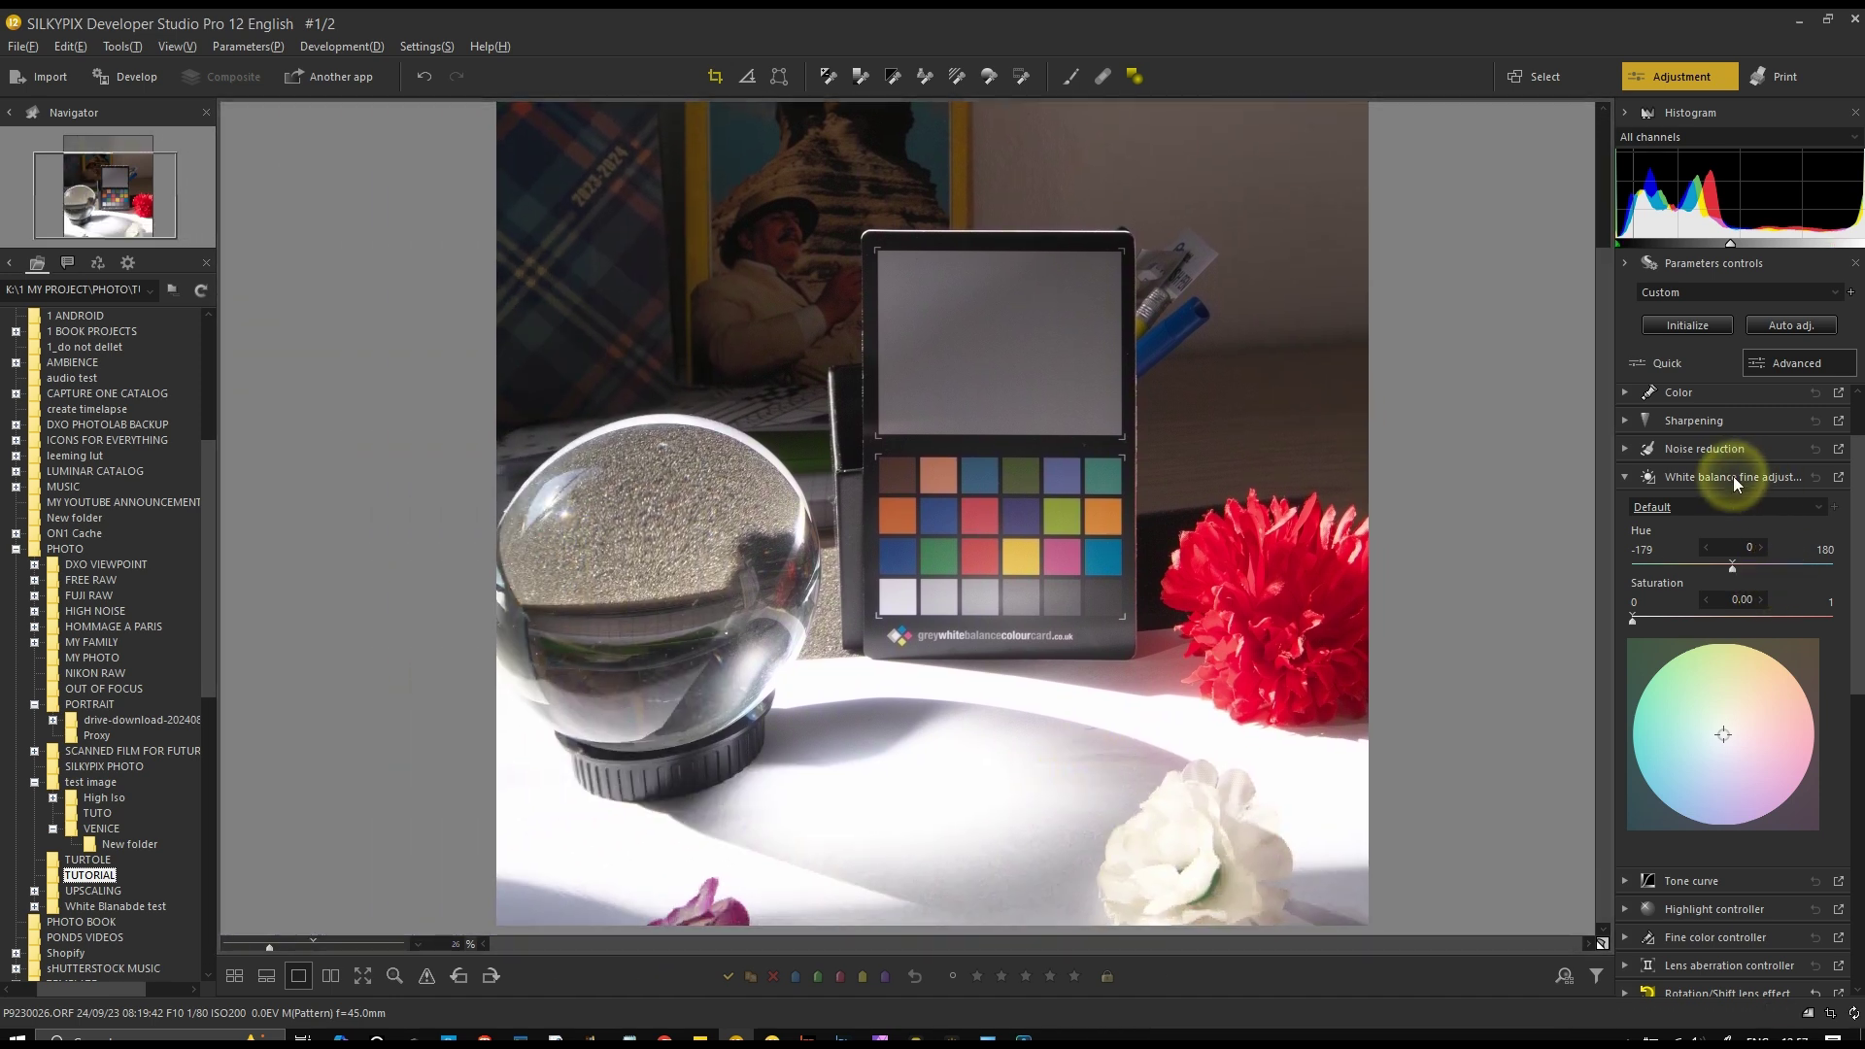
click(1725, 479)
click(1702, 595)
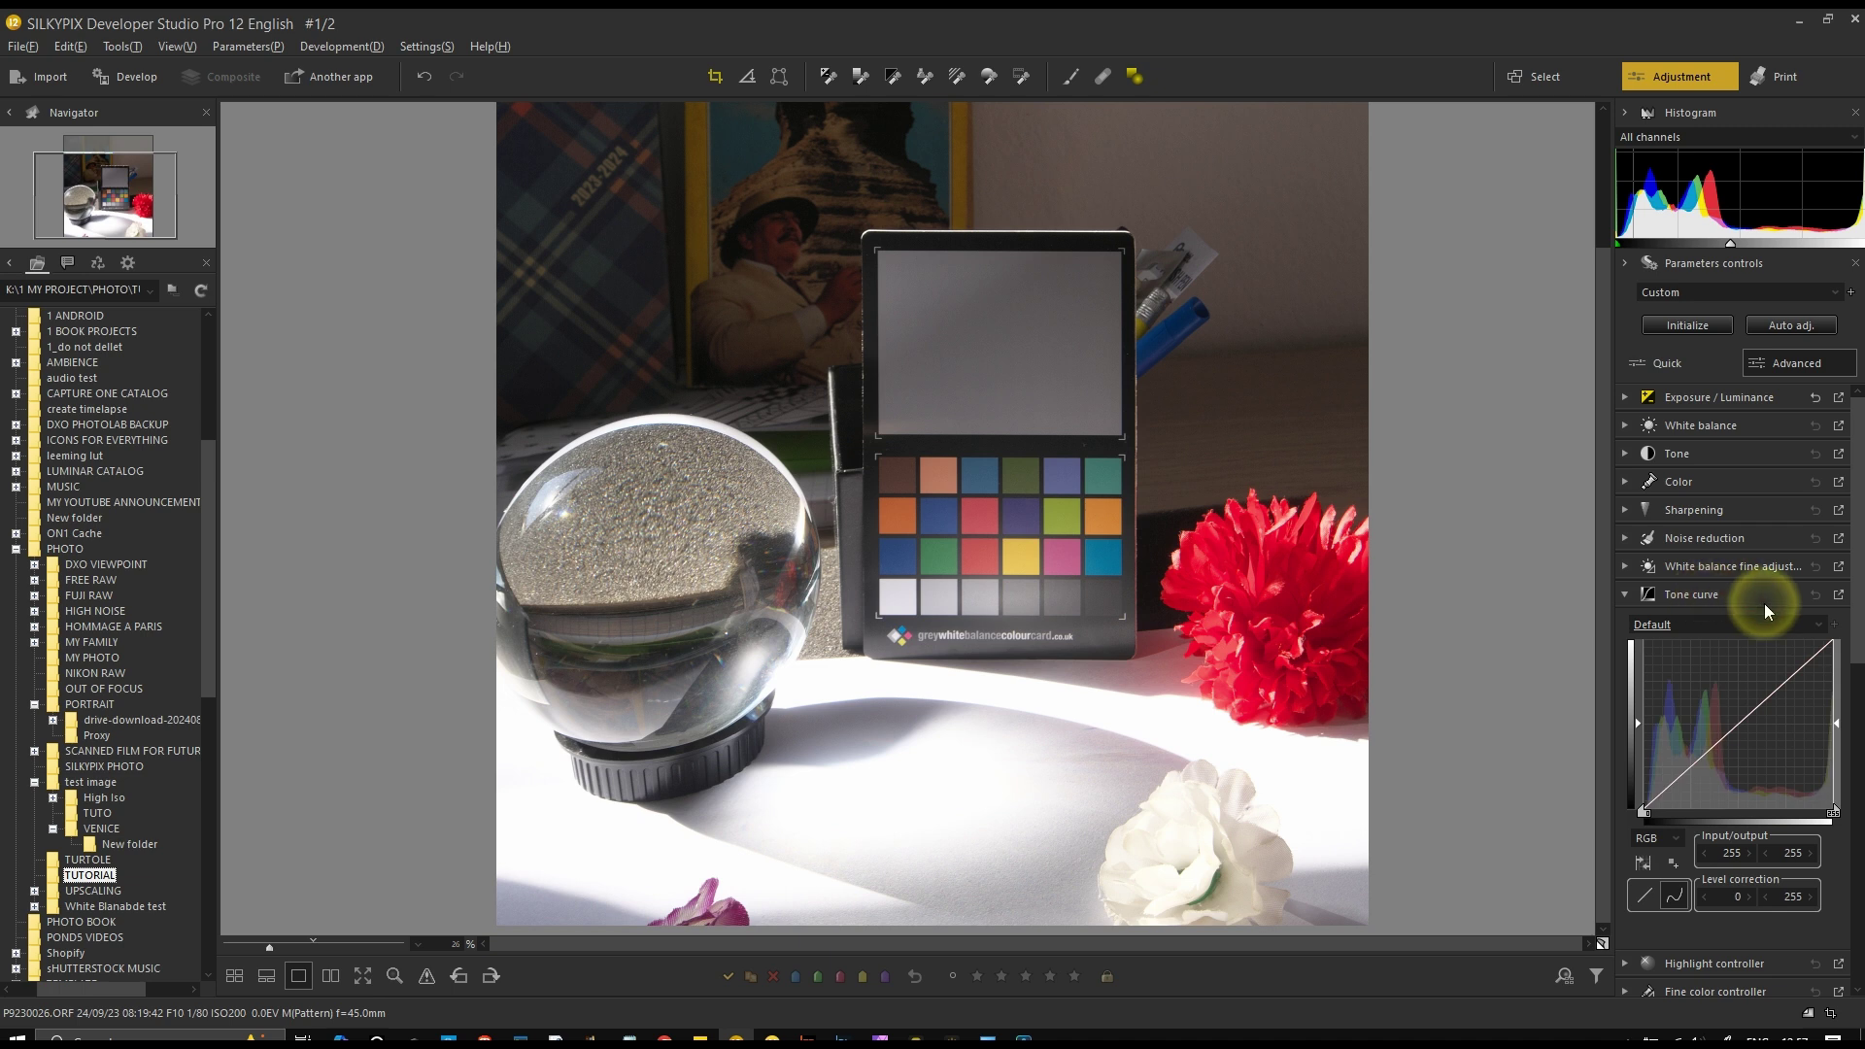
click(1651, 625)
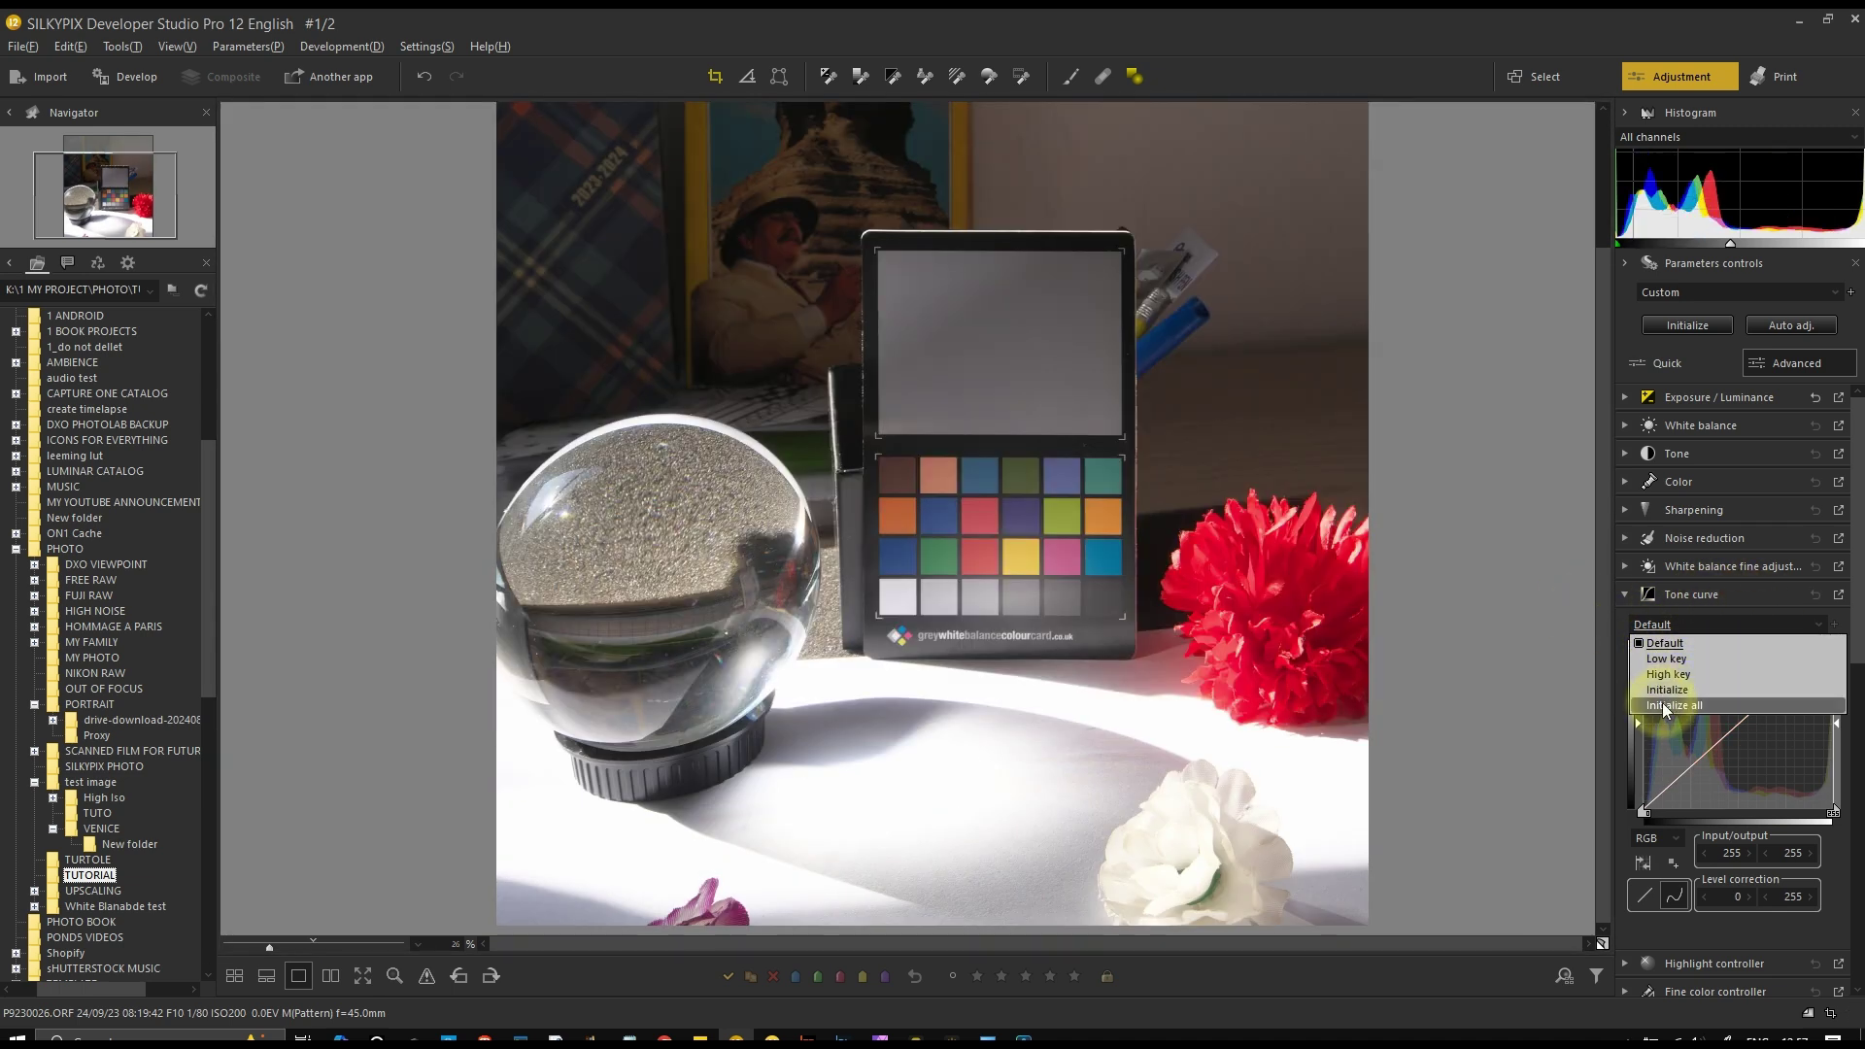
click(1660, 644)
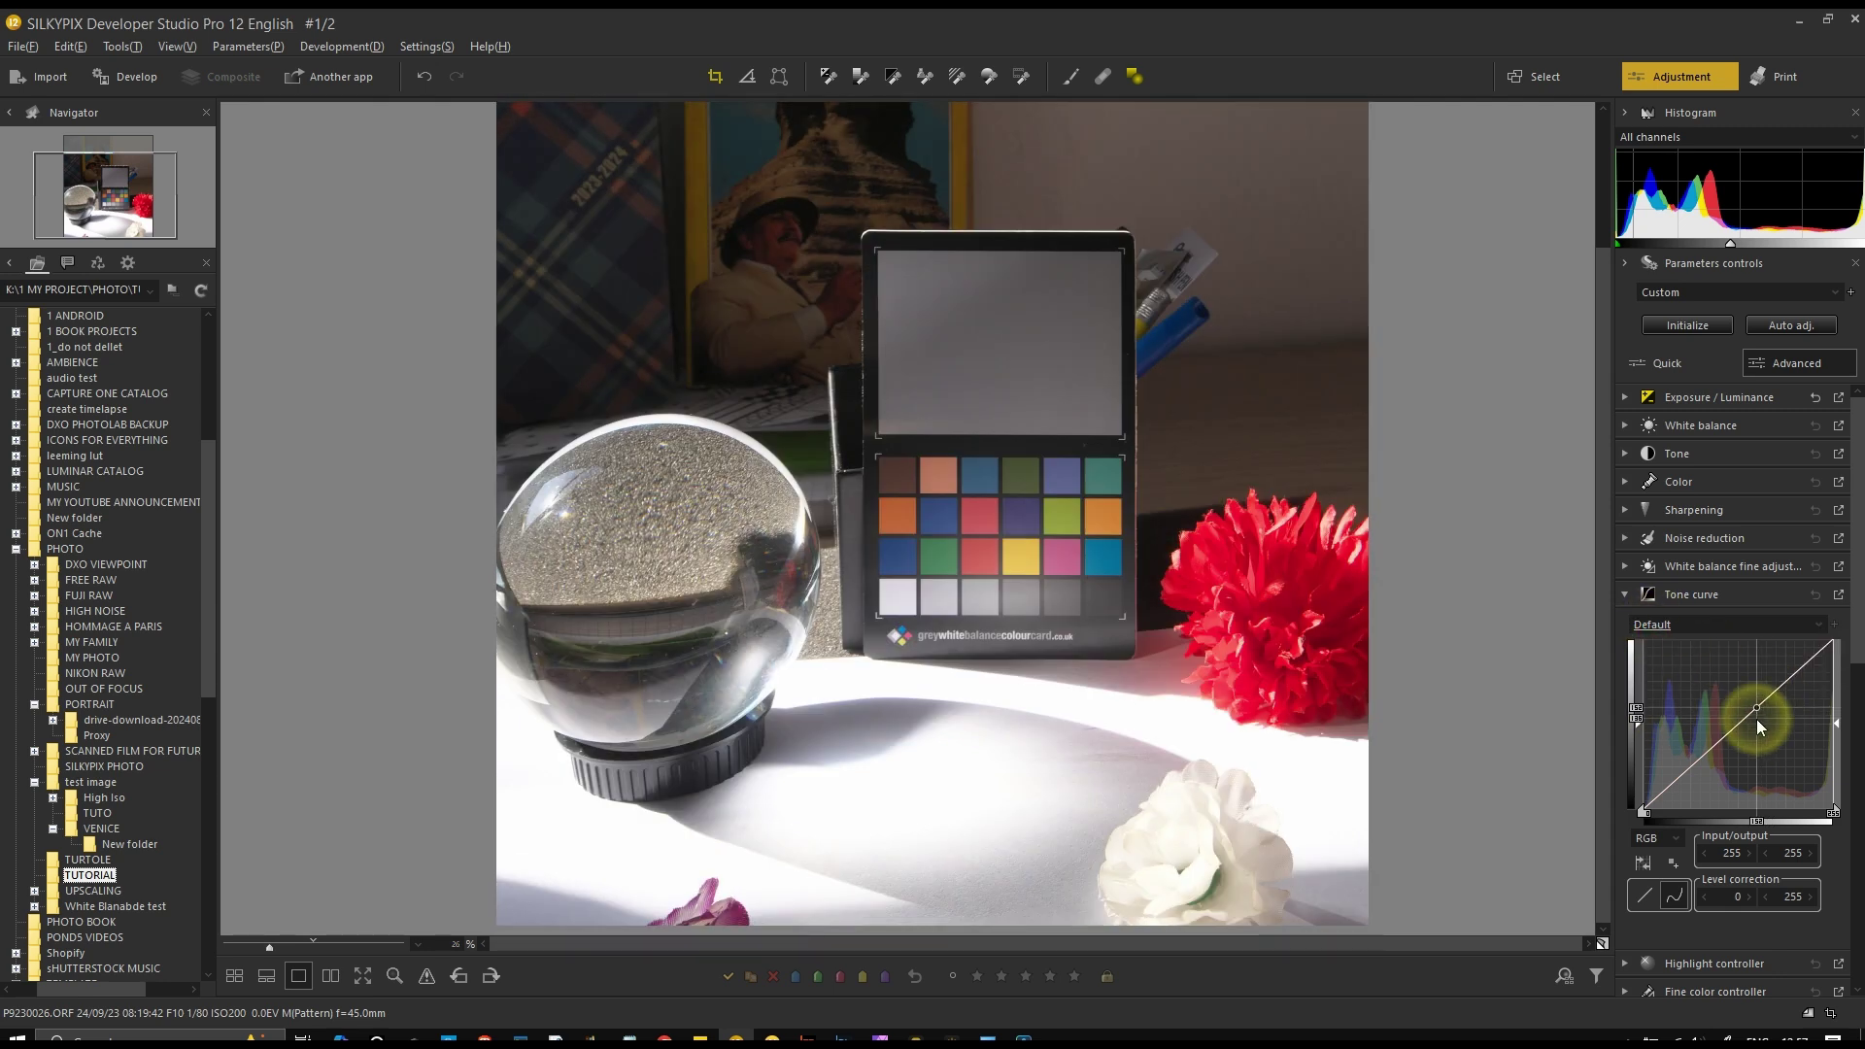
Add a midpoint to the RGB tone curve at input 123 and output 125, comparing straight and smooth curve types
mouse_move(1746, 716)
mouse_down()
mouse_move(1764, 738)
mouse_move(1732, 678)
mouse_move(1739, 724)
mouse_up()
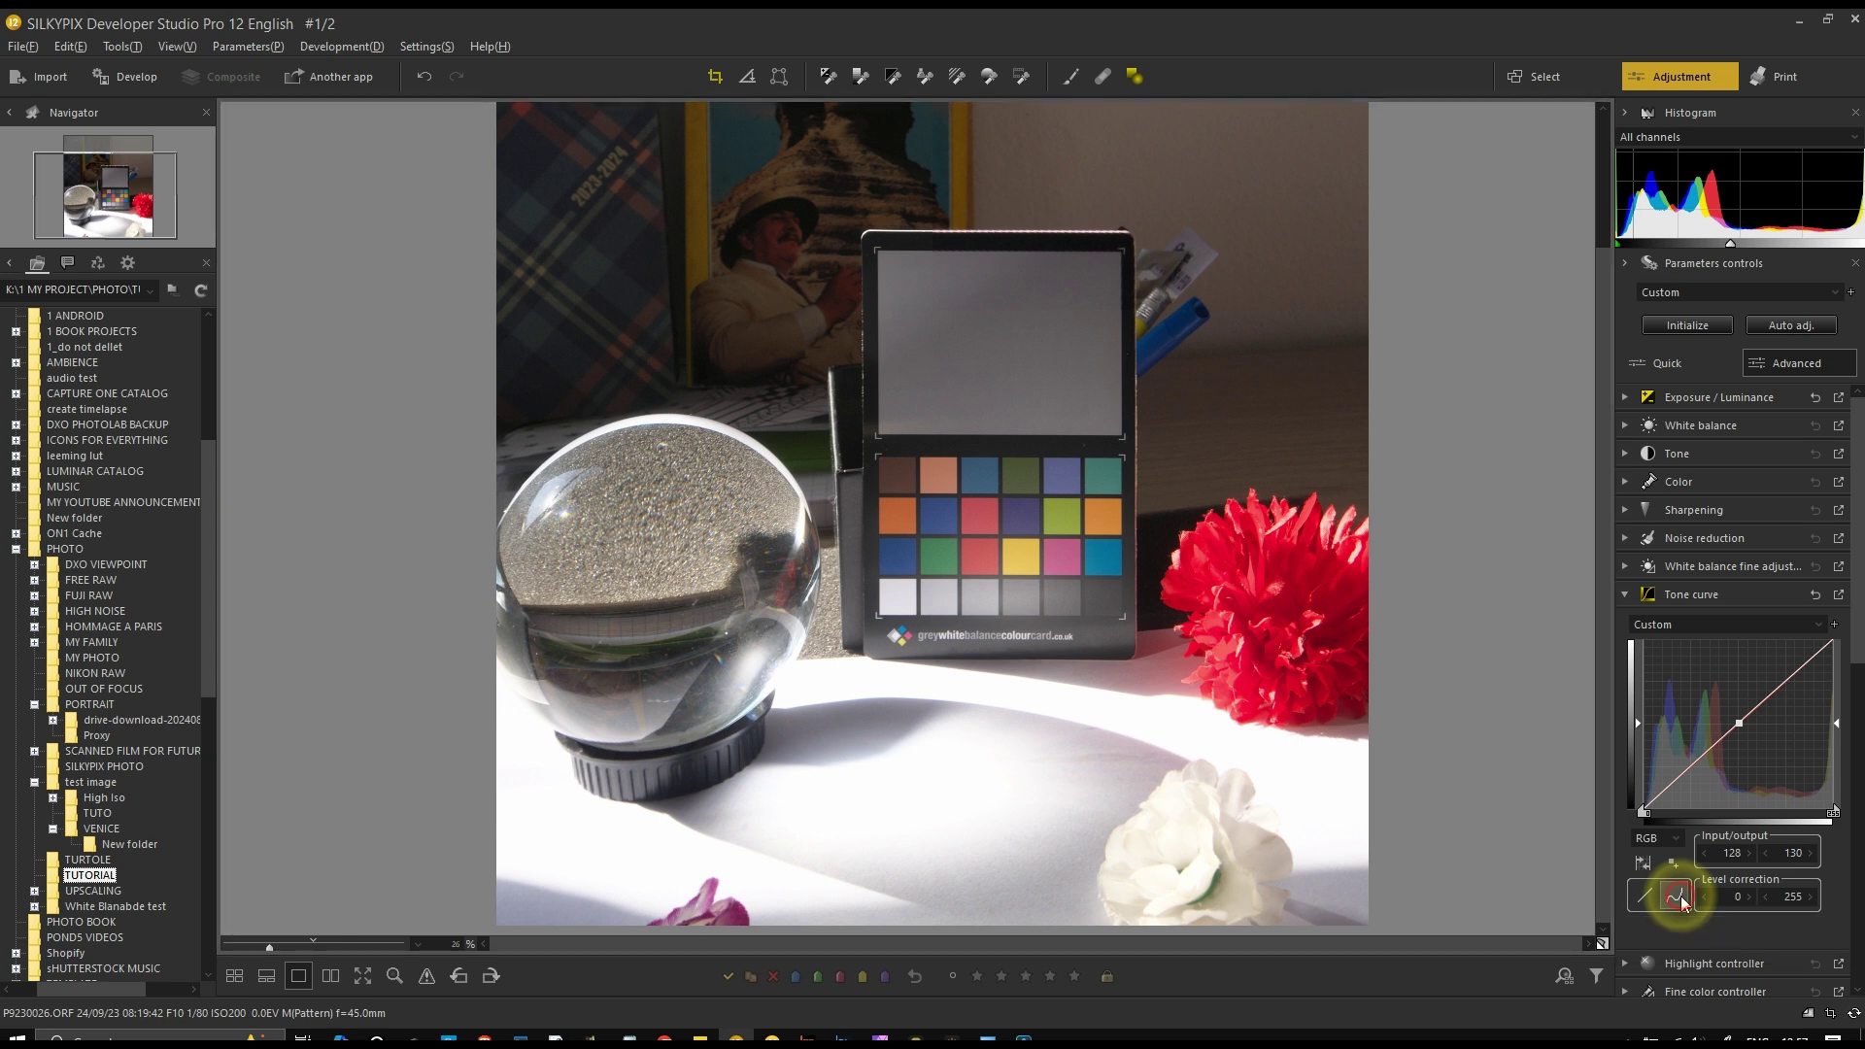
mouse_move(1738, 723)
mouse_down()
mouse_move(1756, 740)
mouse_move(1690, 738)
mouse_move(1715, 641)
mouse_move(1714, 714)
mouse_move(1735, 725)
mouse_up()
click(1646, 893)
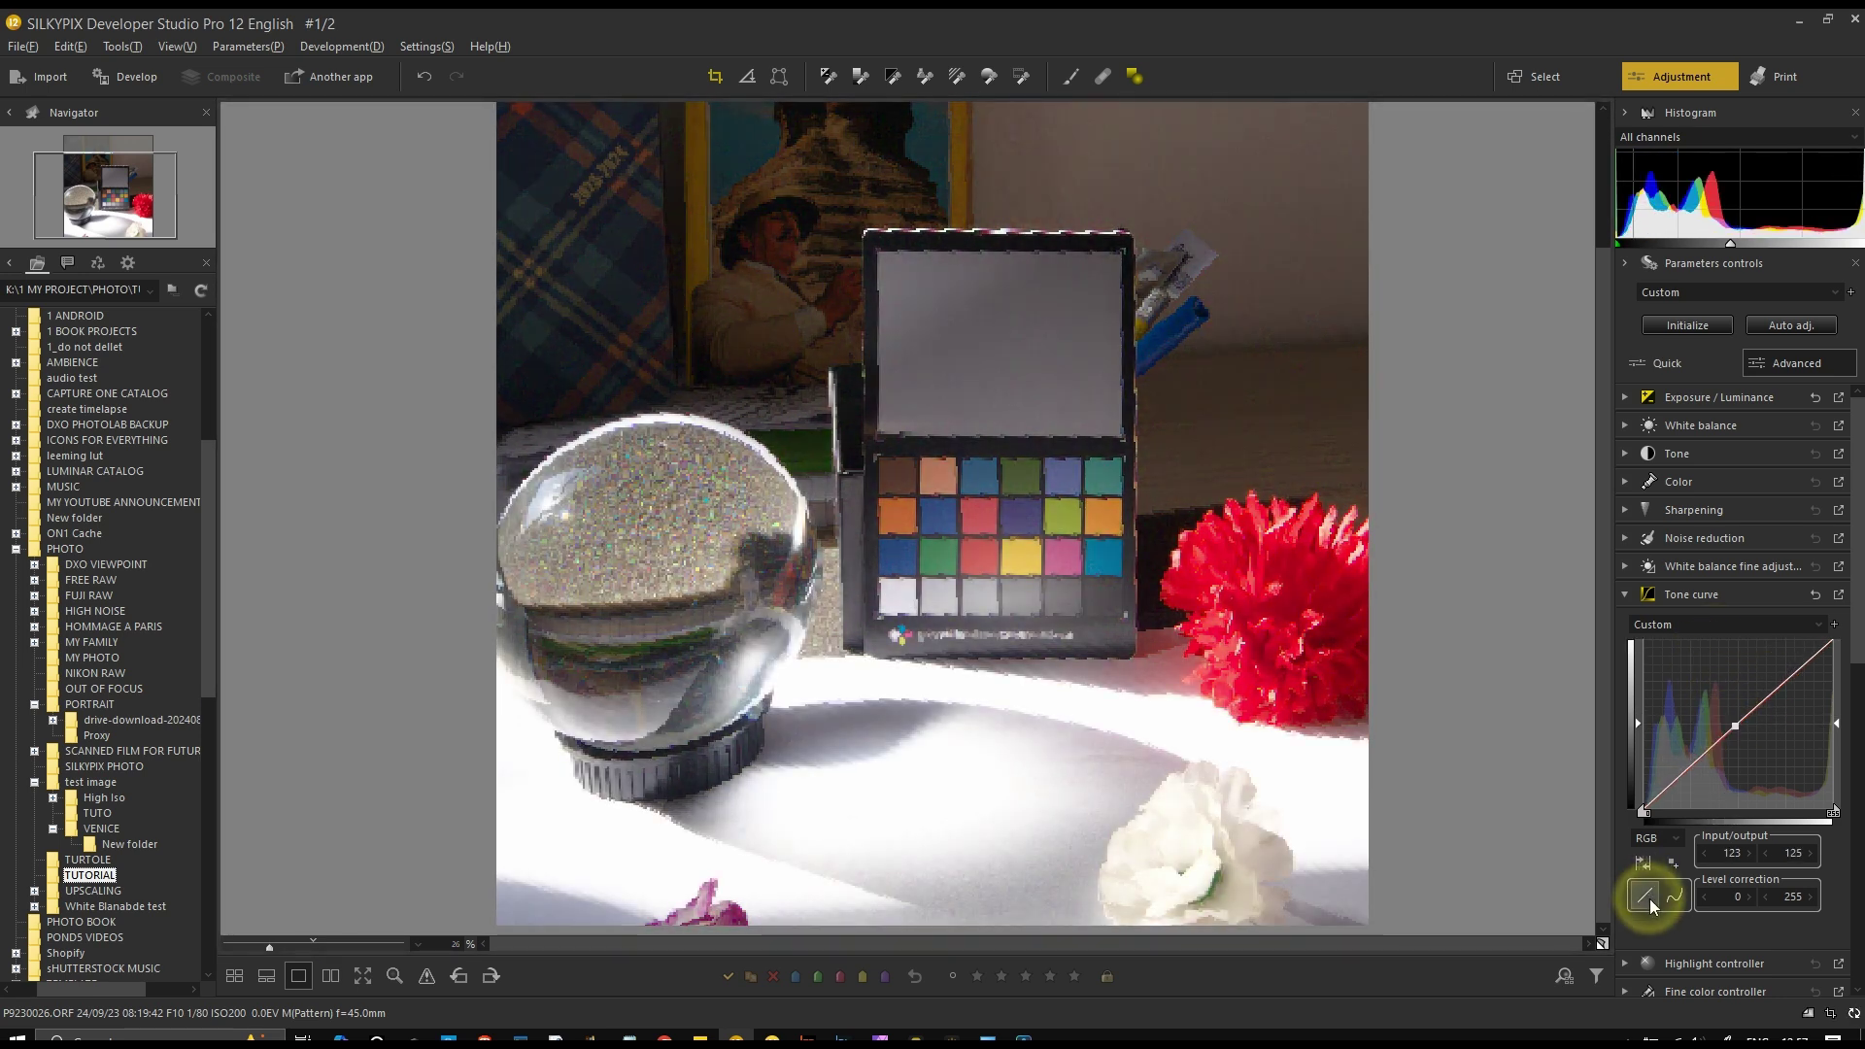
click(1675, 903)
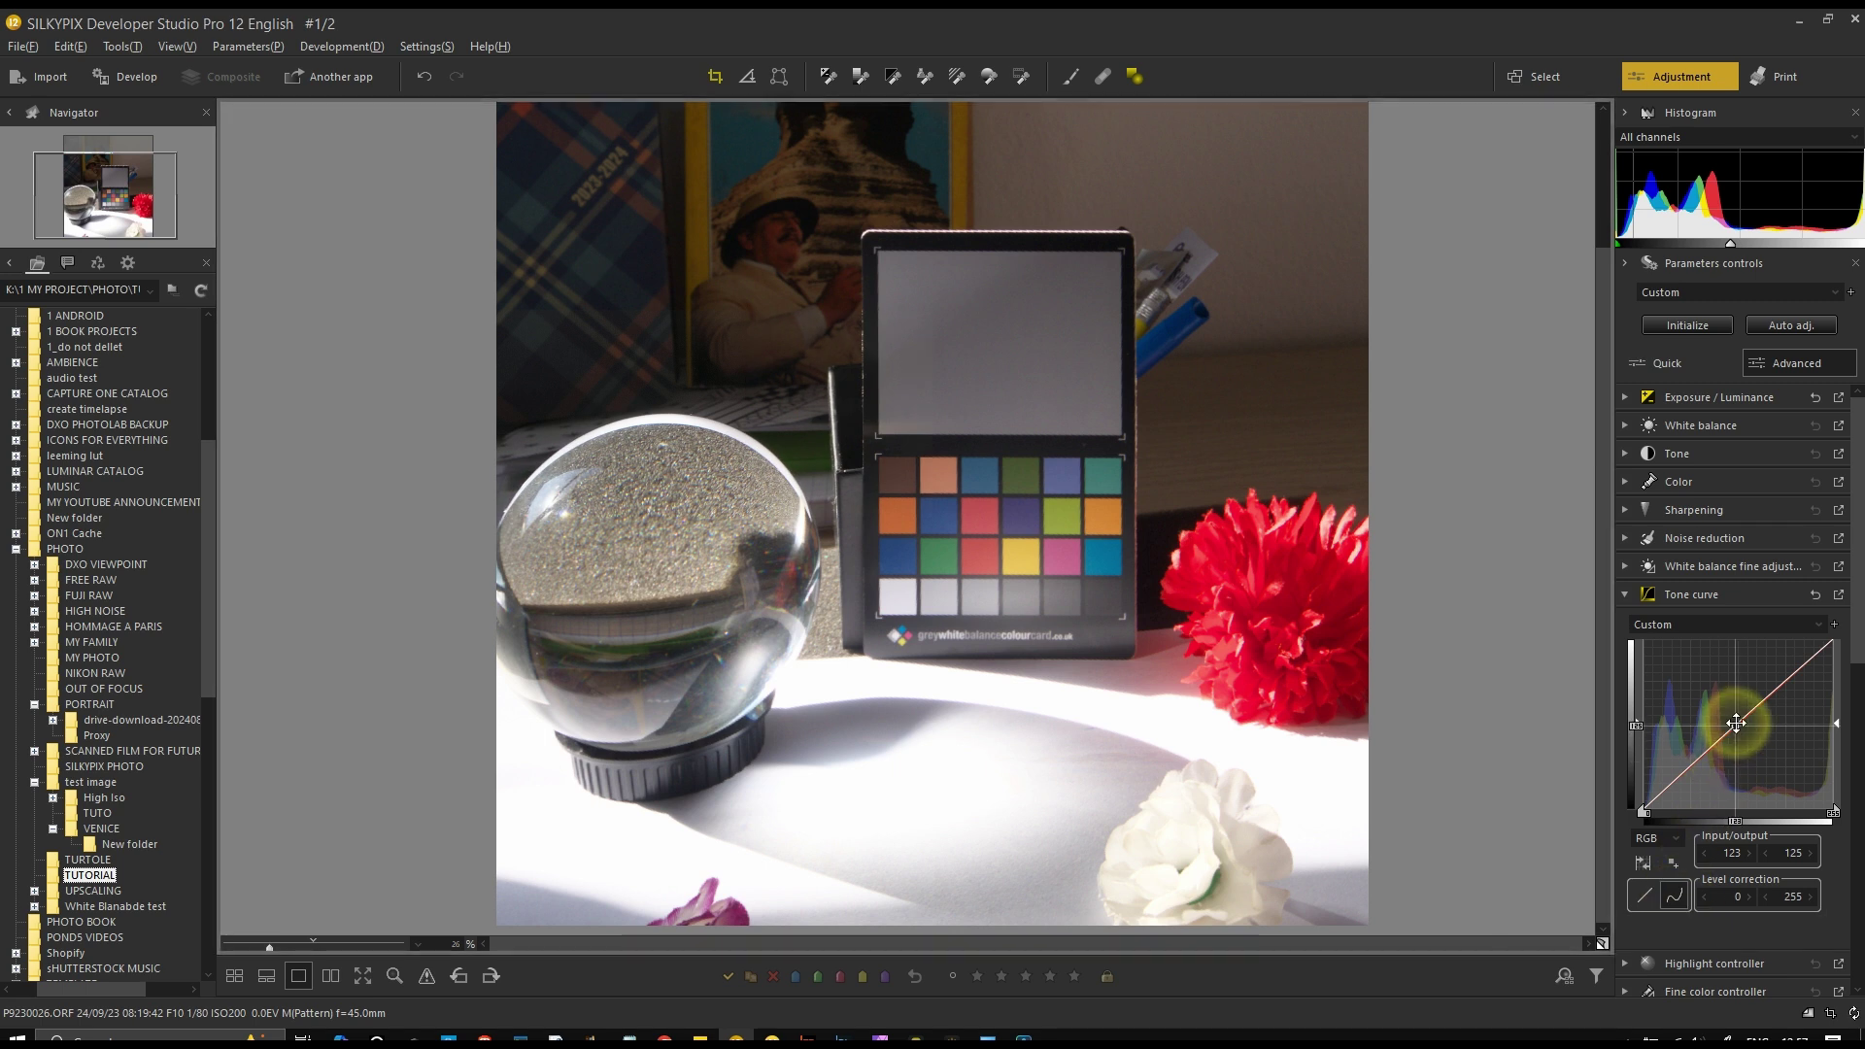
Expand the Highlight controller parameters and frame the bright tabletop and flowers at a larger zoom
scroll(1819, 783, down, 5)
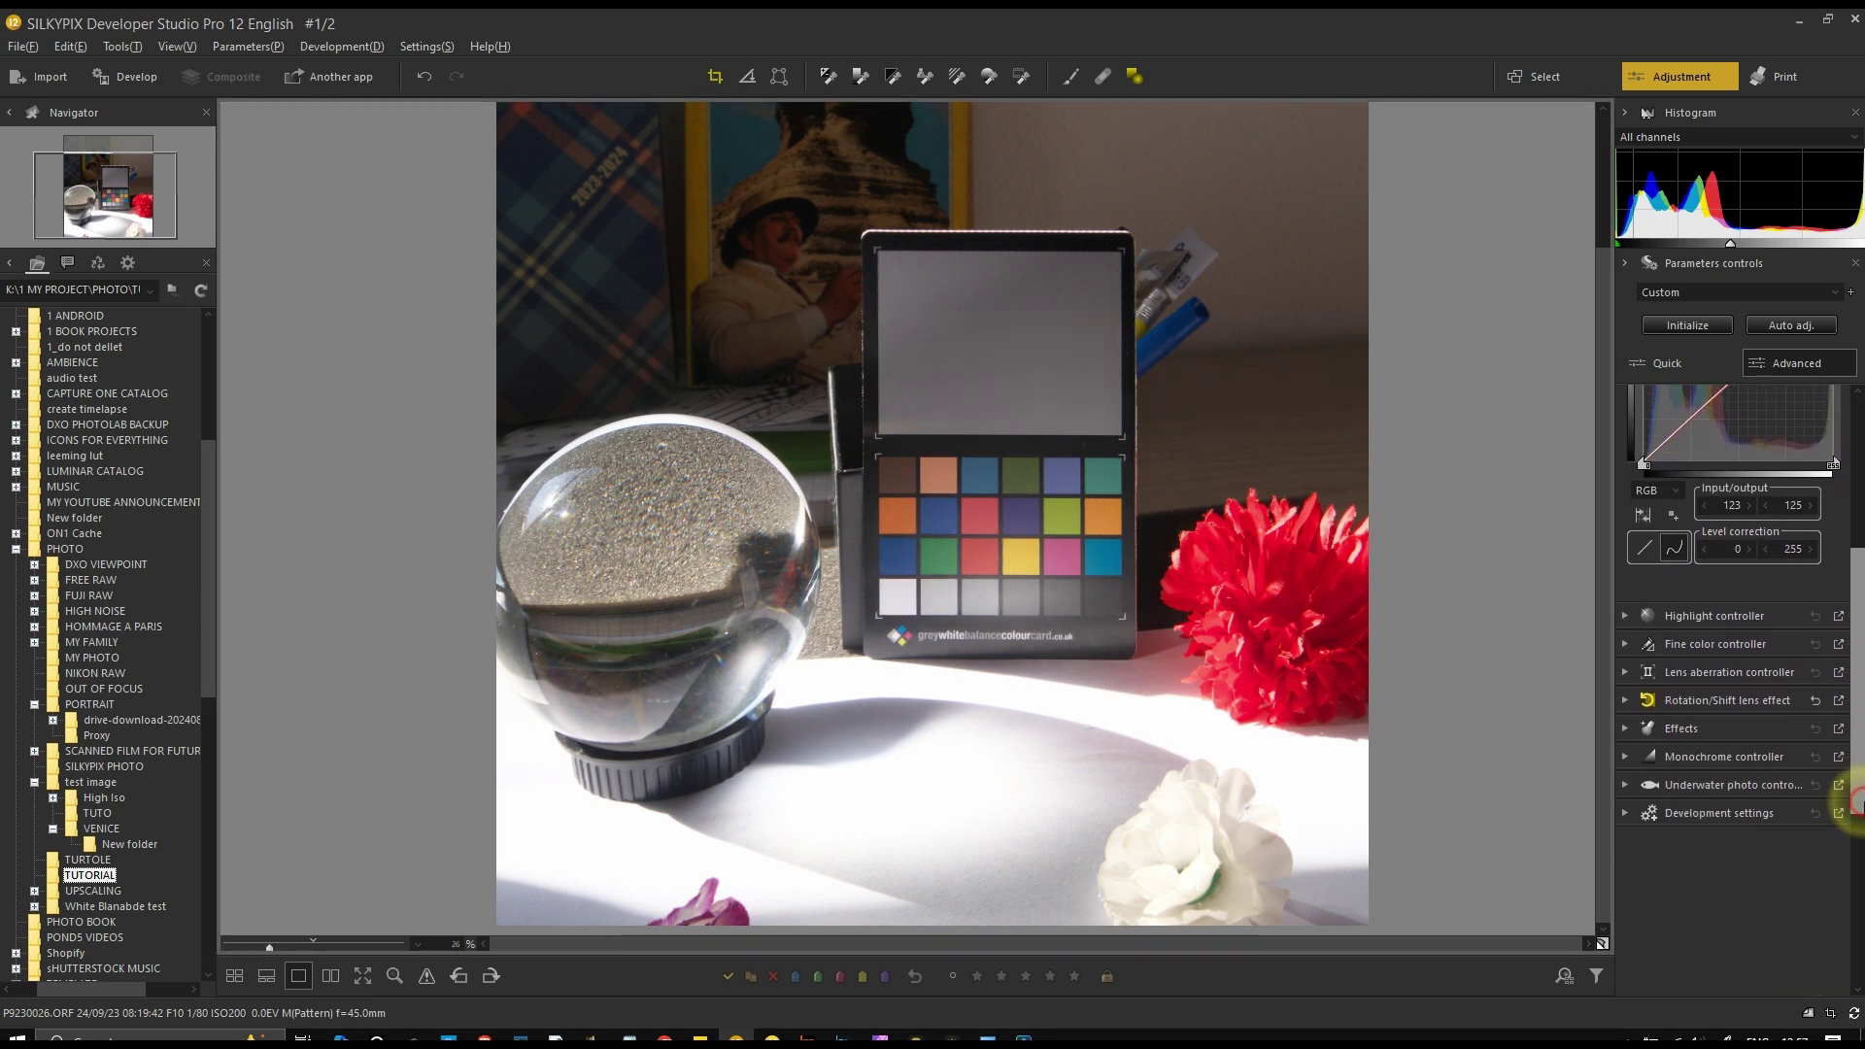
click(1733, 521)
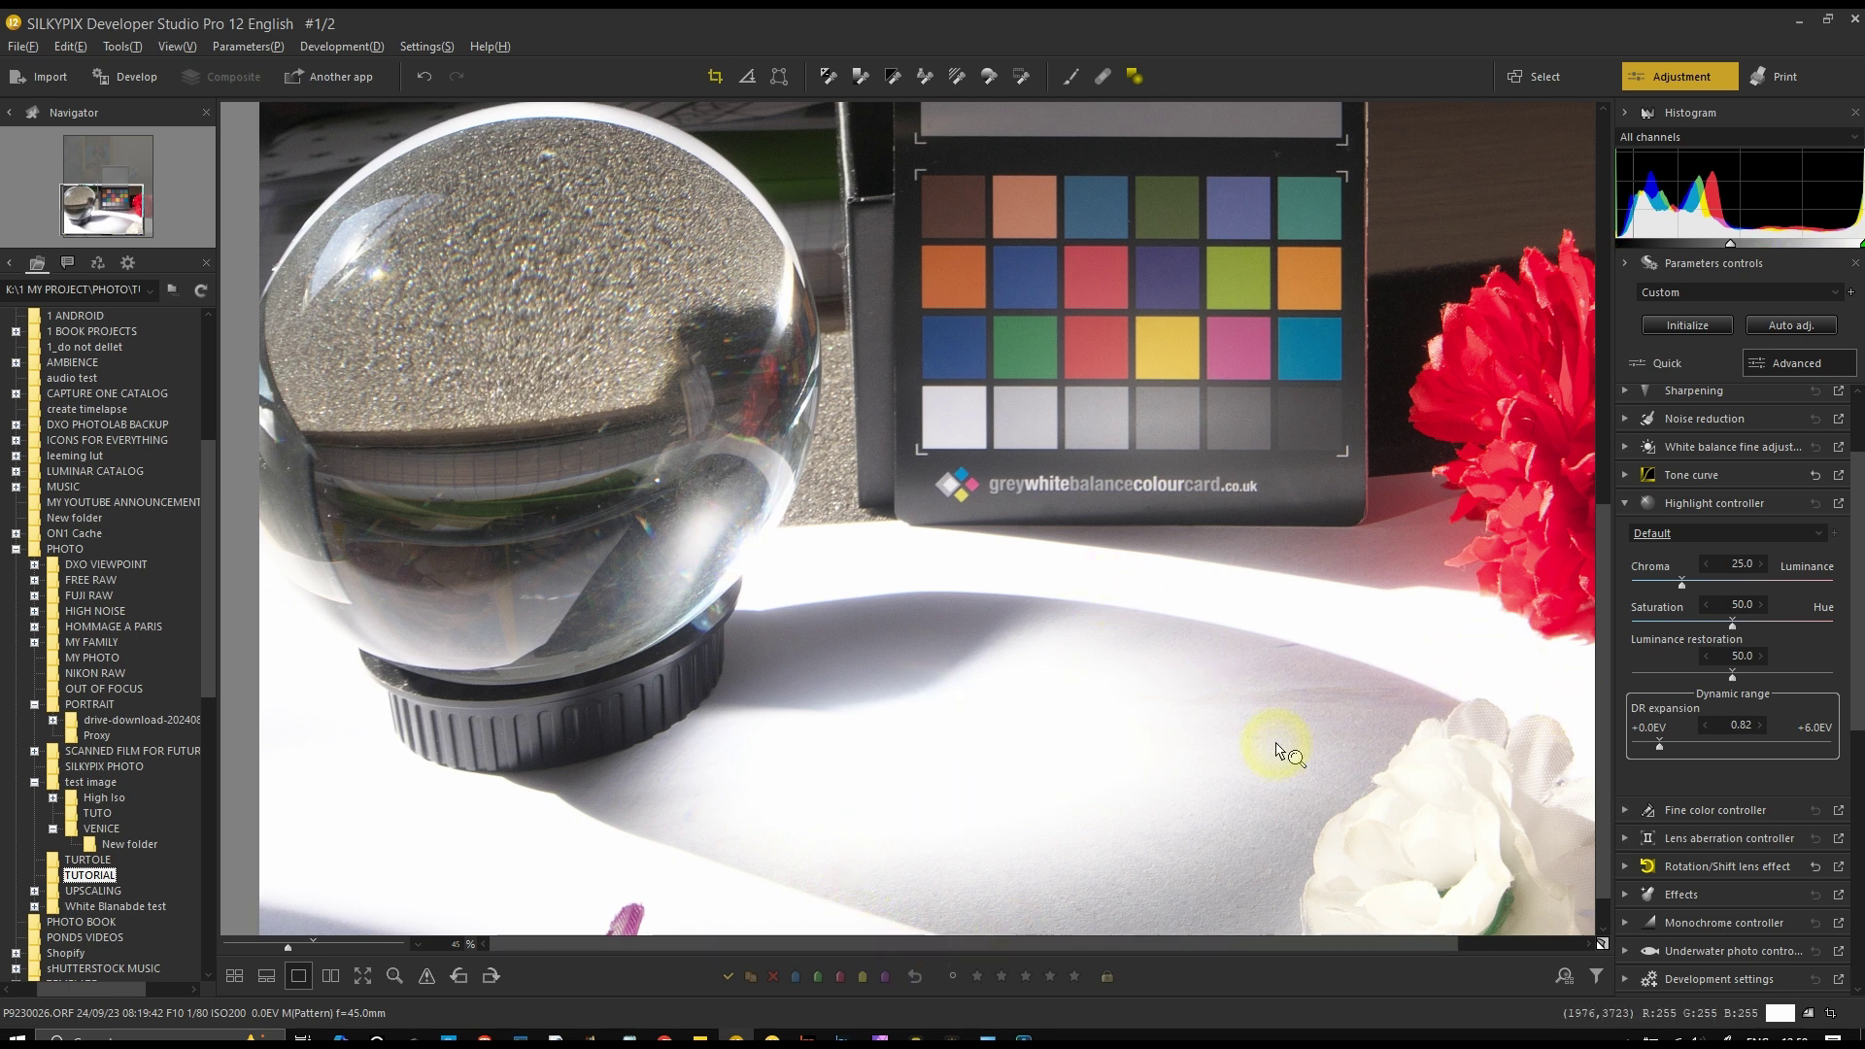
scroll(1134, 946, right, 2)
drag(1604, 731, 1608, 831)
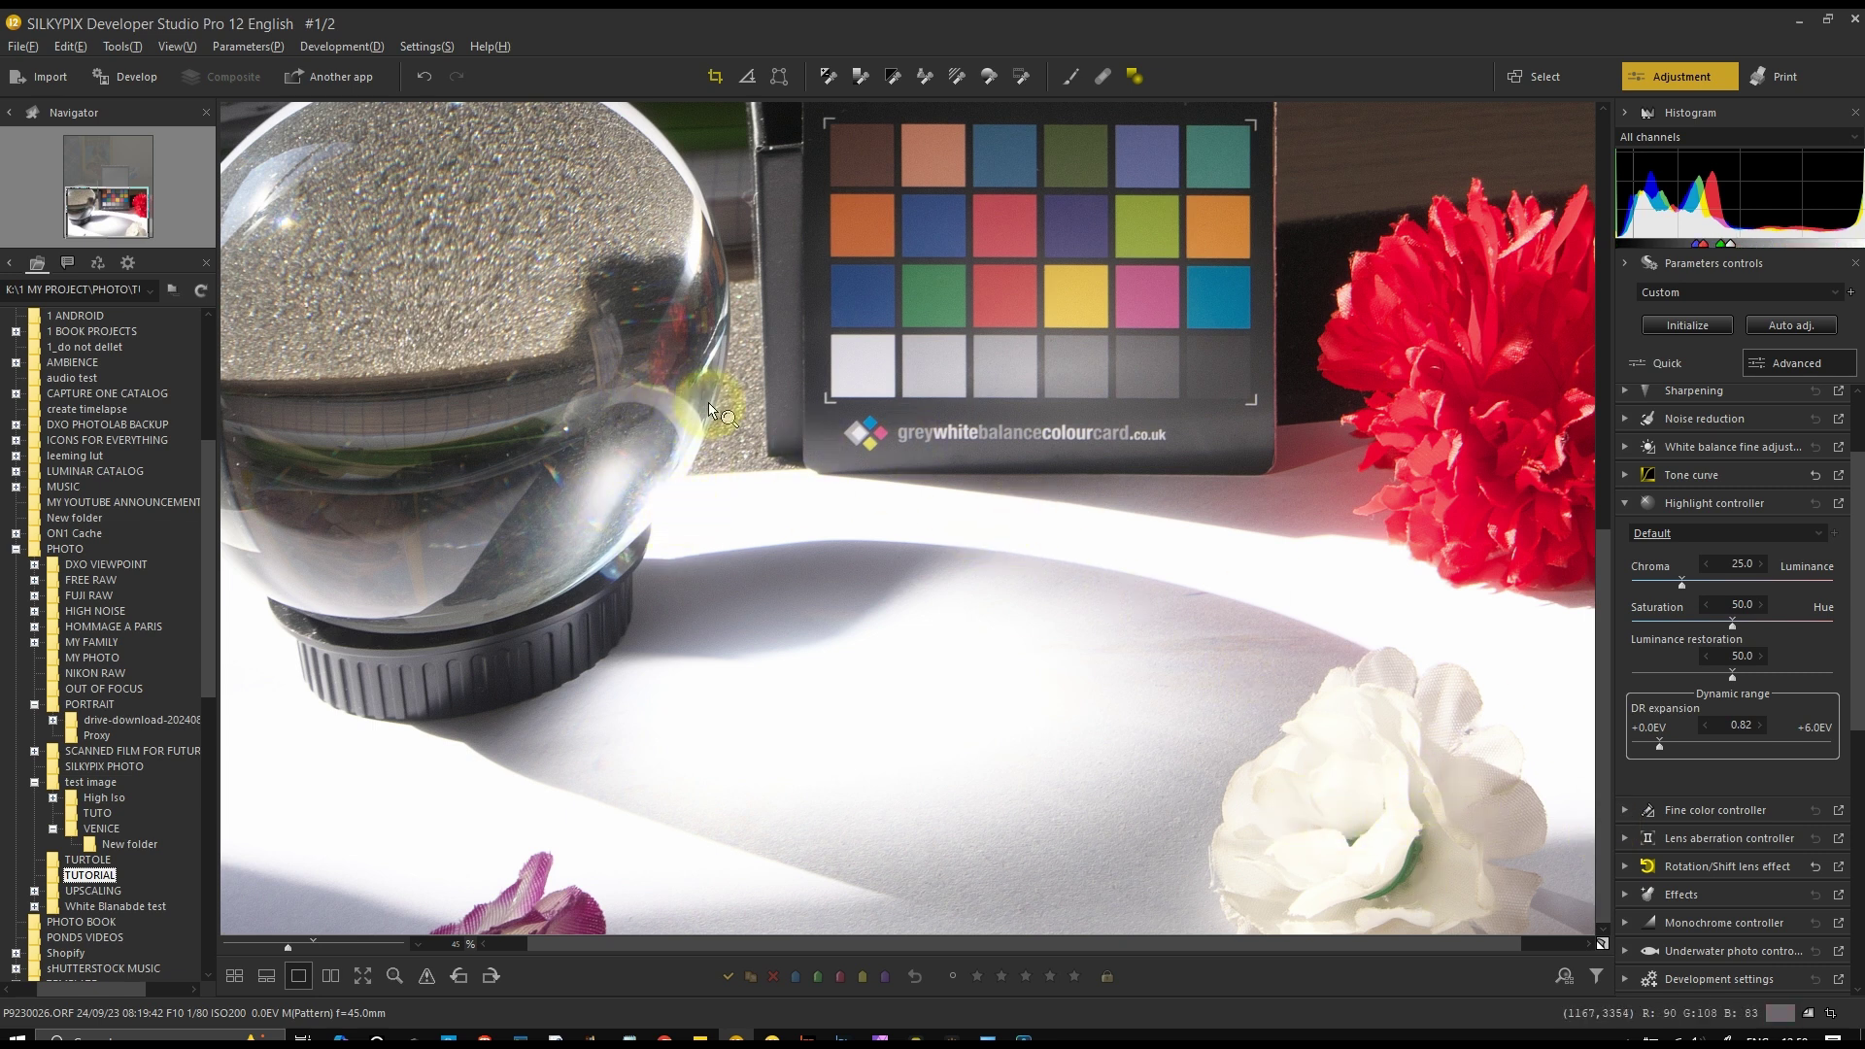
Try the Highlight for sunset preset in the Highlight controller, restore Default and browse the other presets
click(1668, 534)
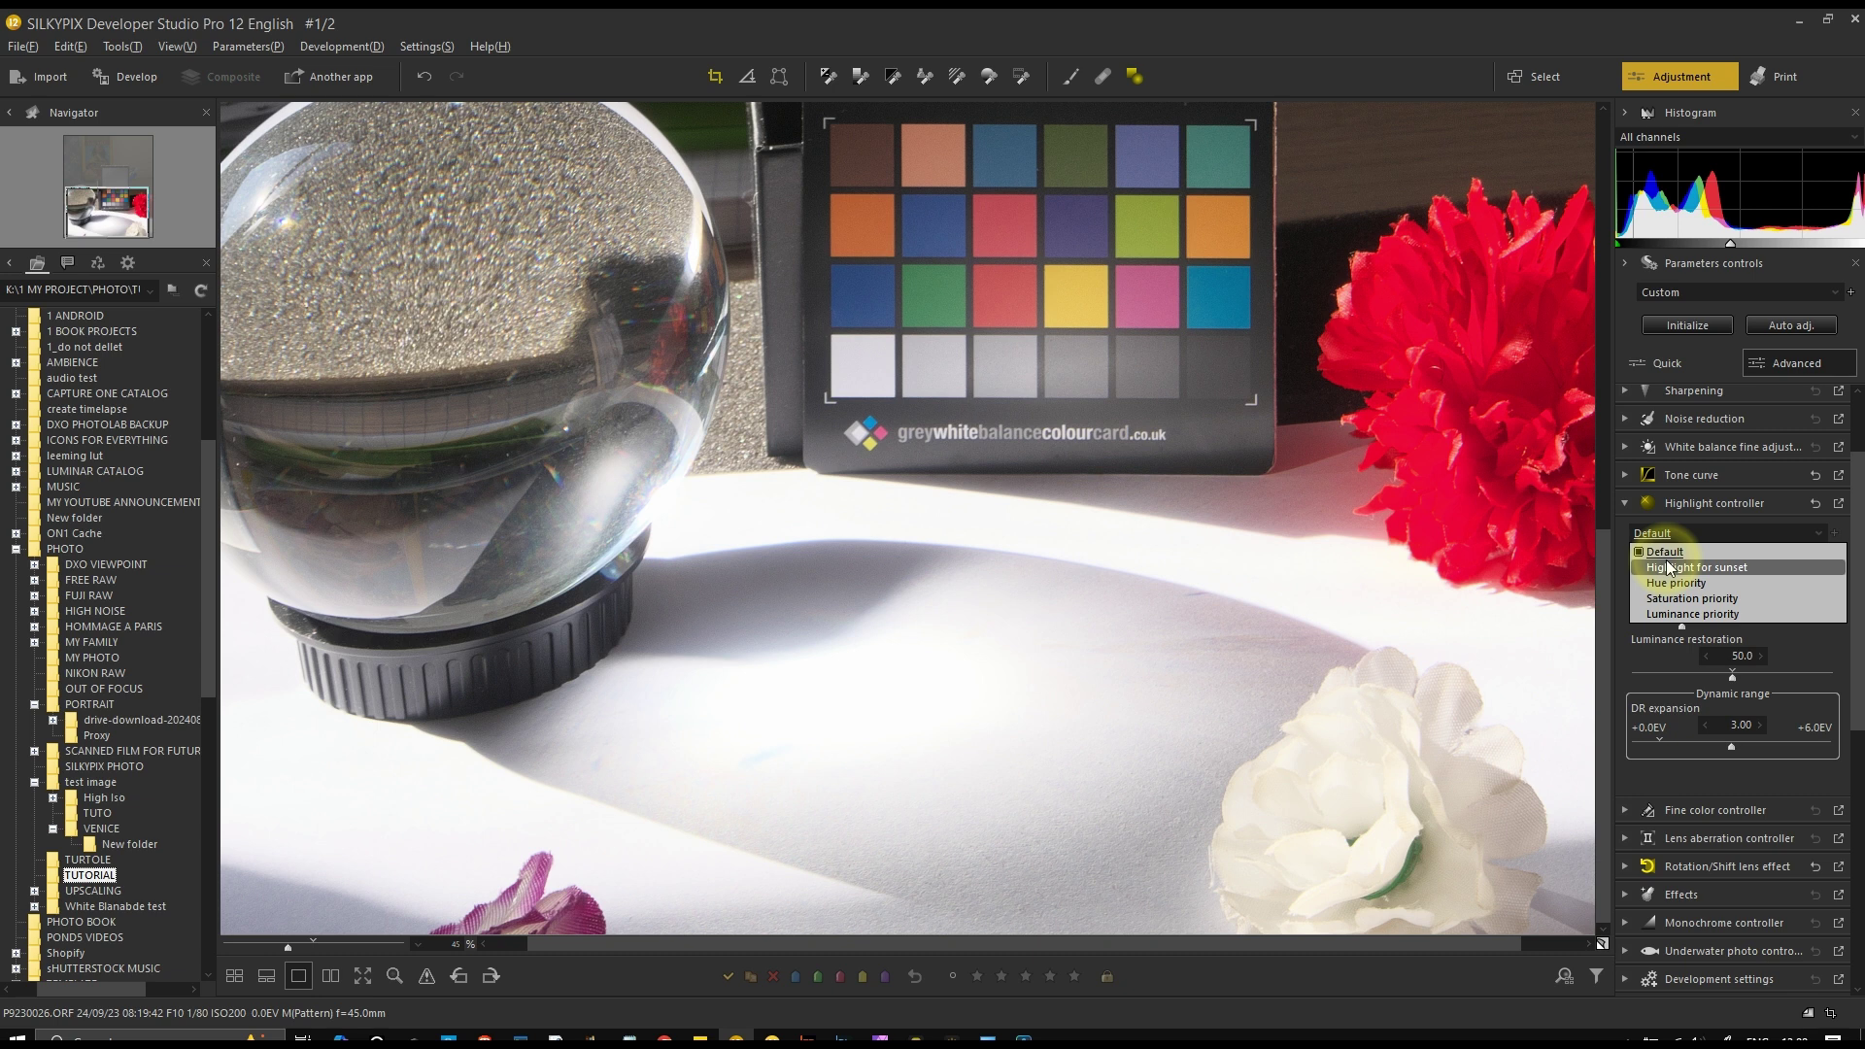
click(1667, 567)
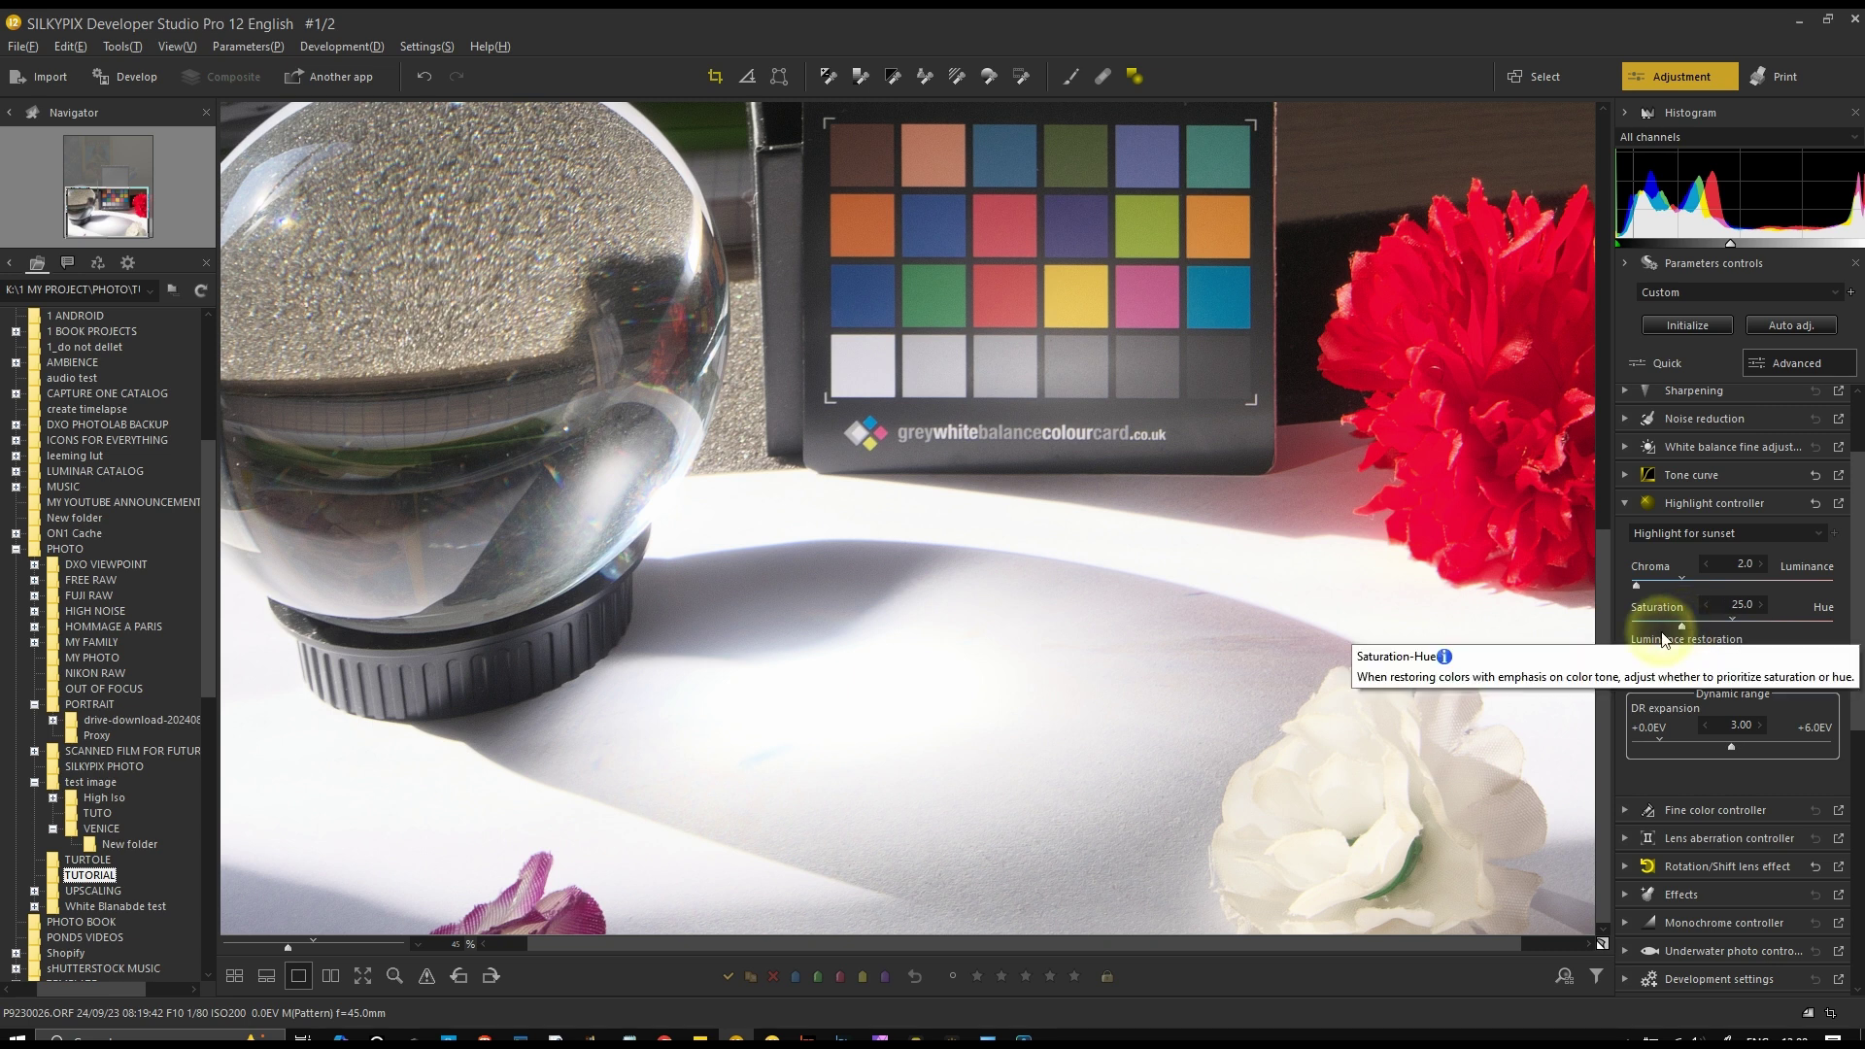
click(1688, 538)
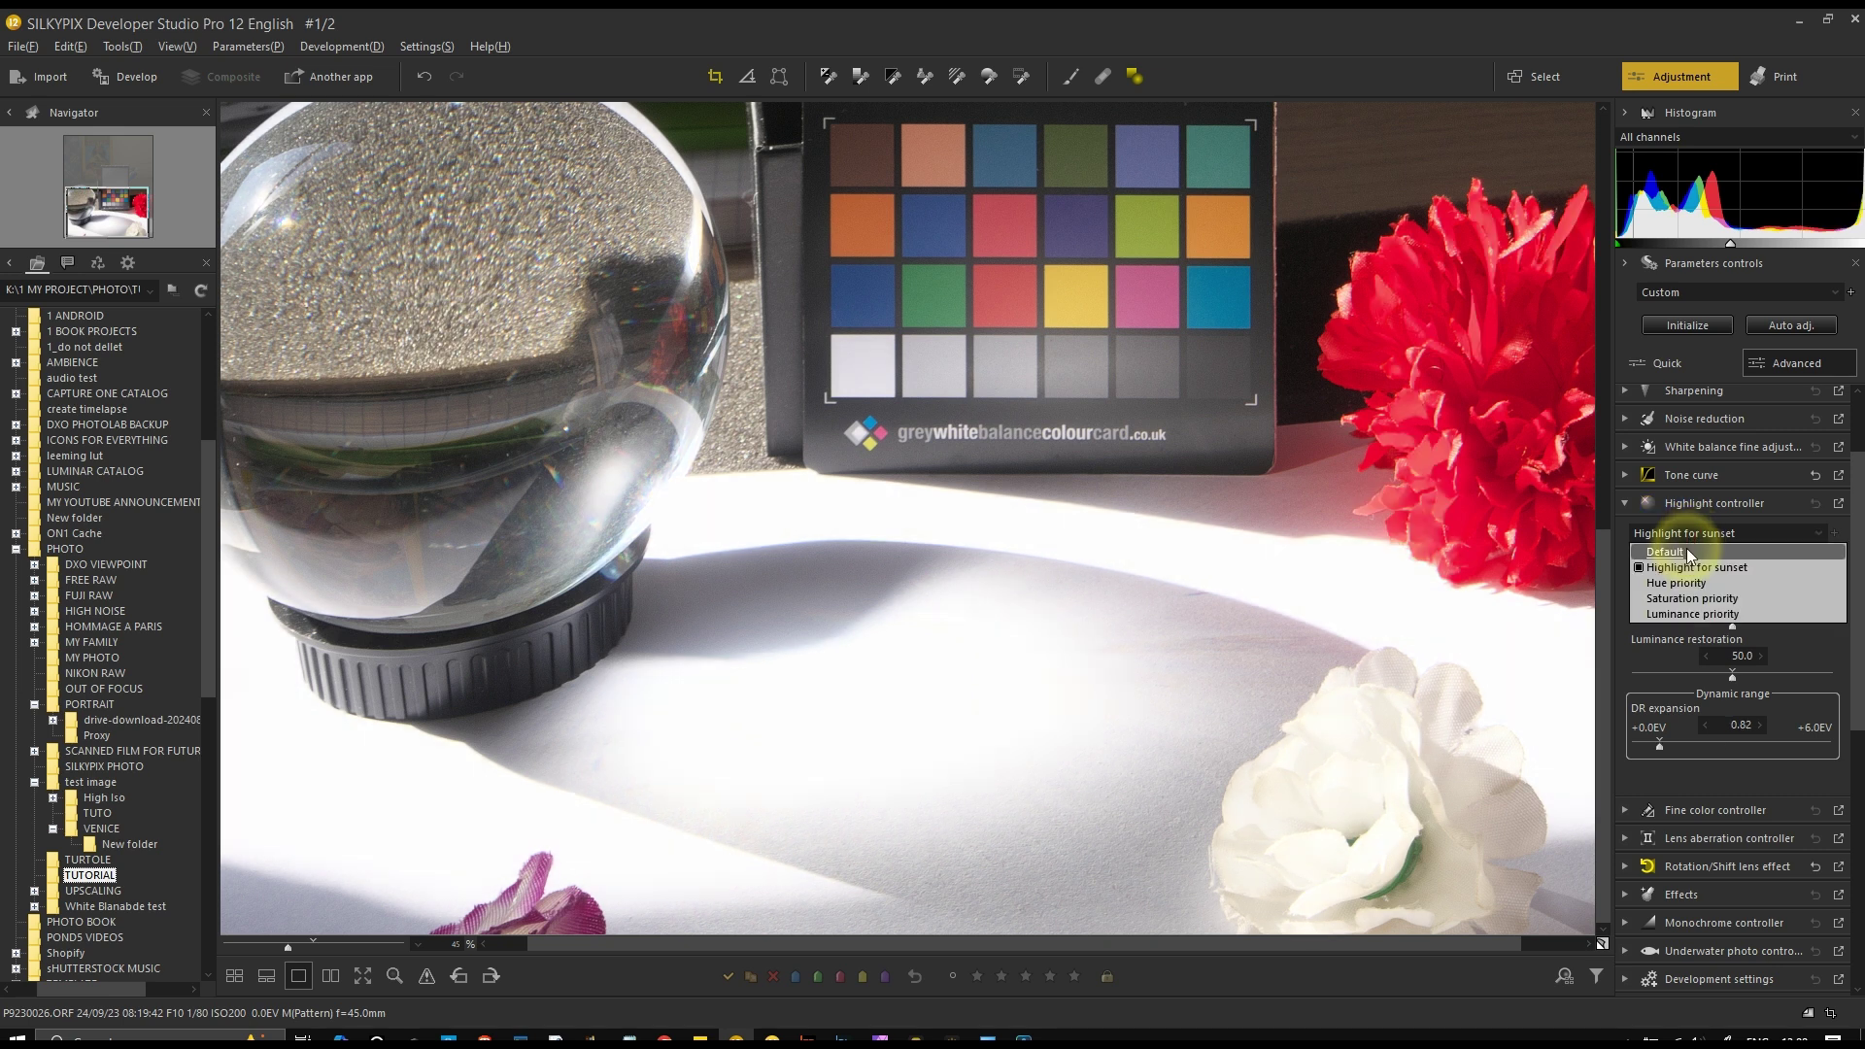
click(1686, 547)
click(1690, 529)
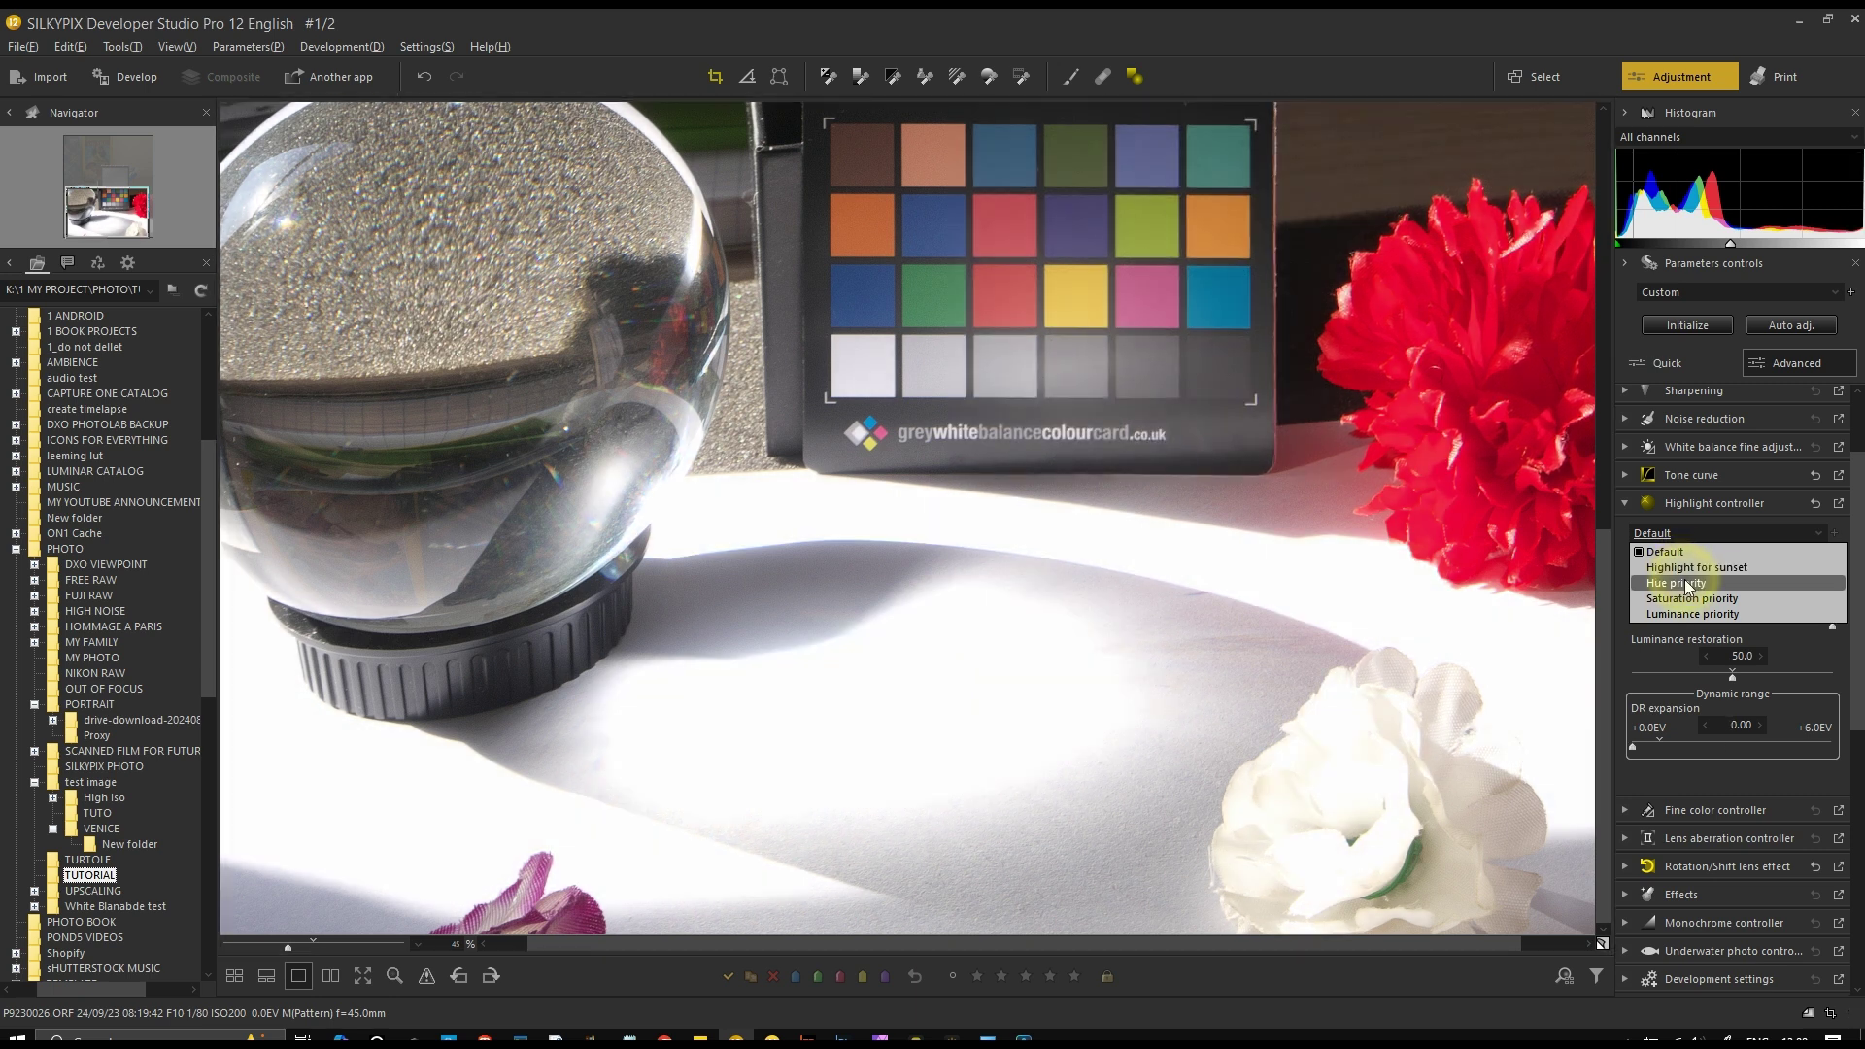
click(890, 419)
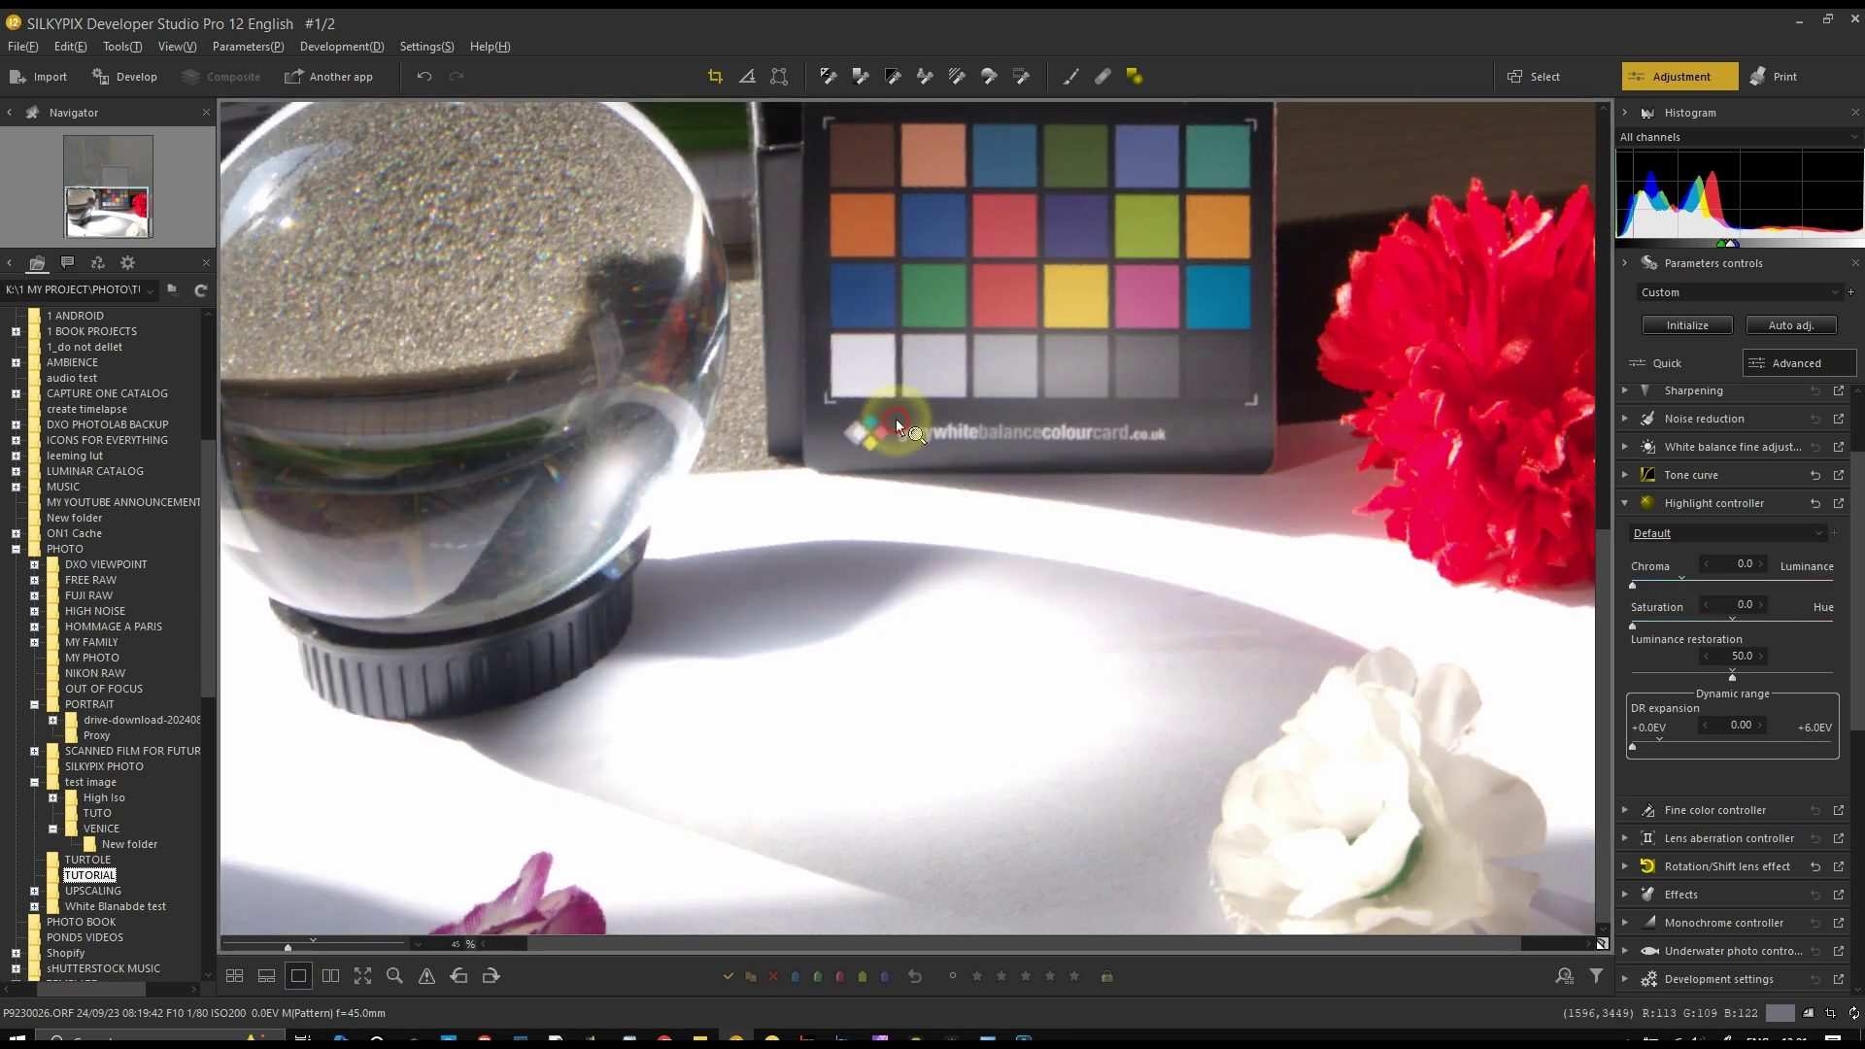
drag(928, 394, 775, 396)
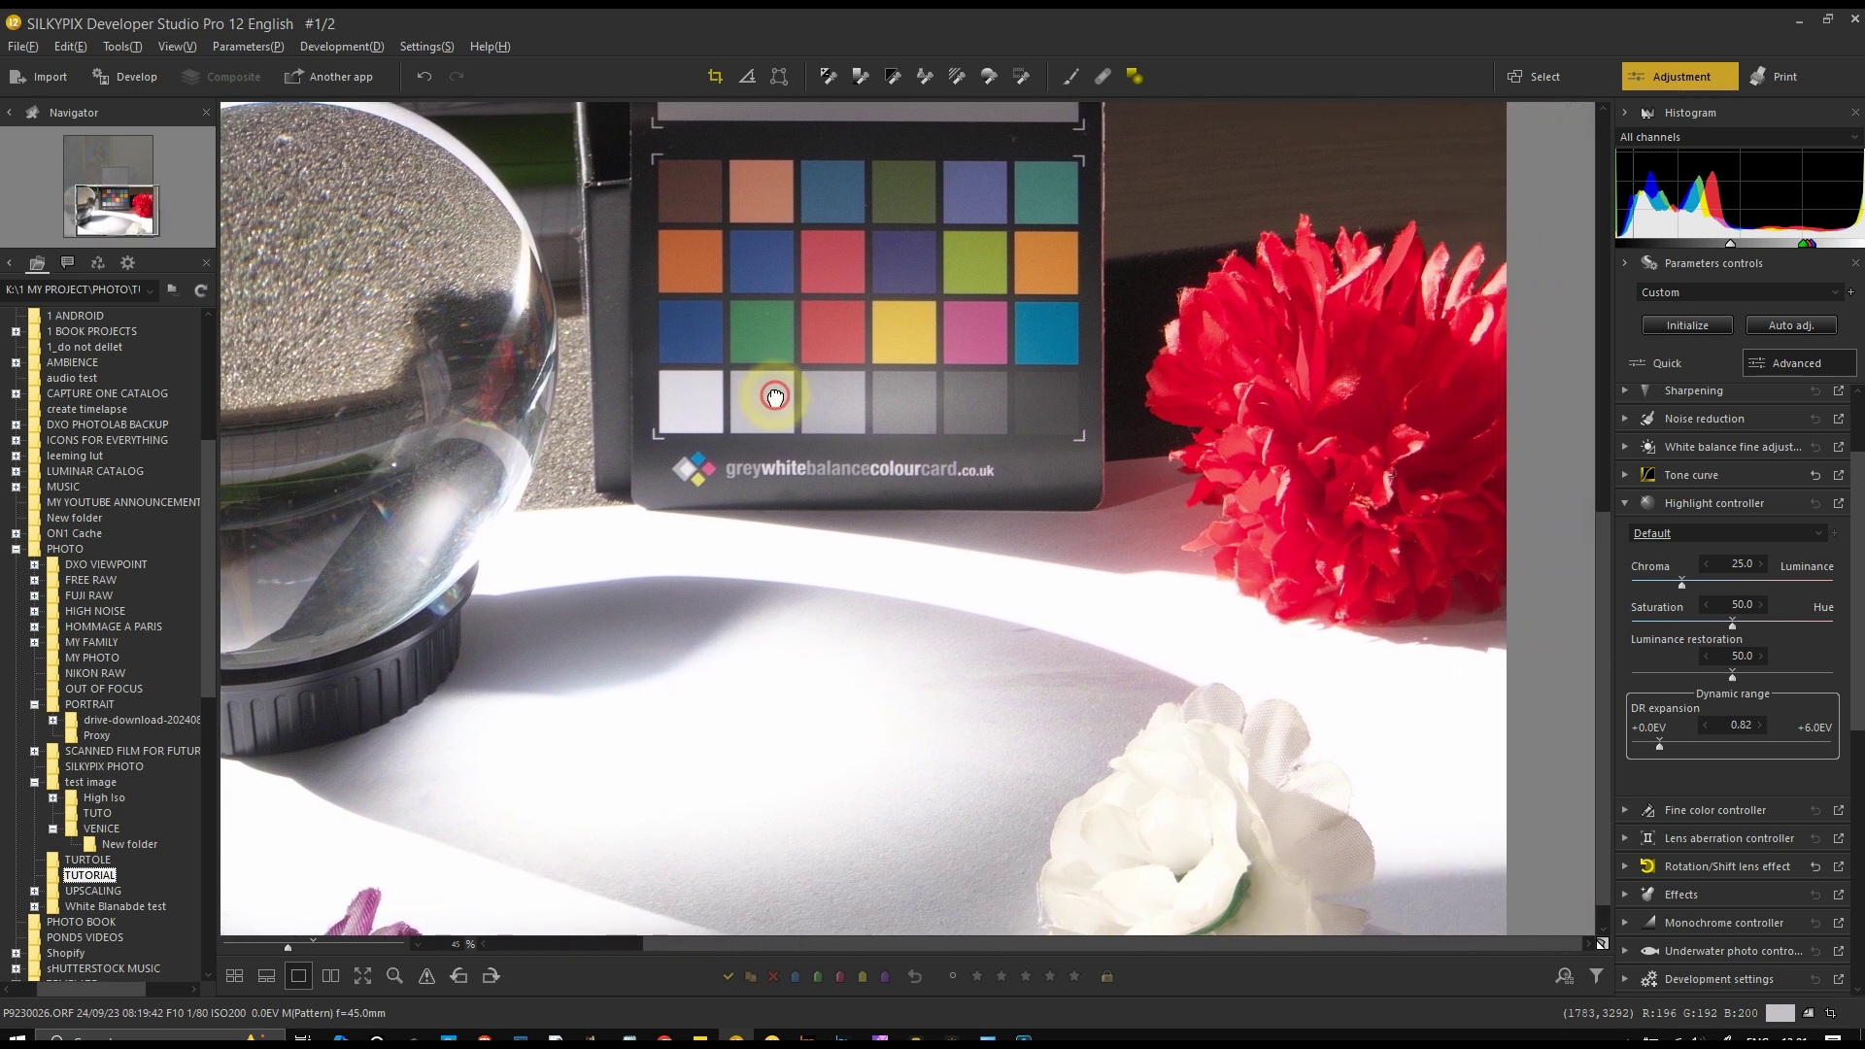
Compare the Highlight controller's Luminance priority, Saturation priority and Hue priority presets on the color chart photo
click(1659, 532)
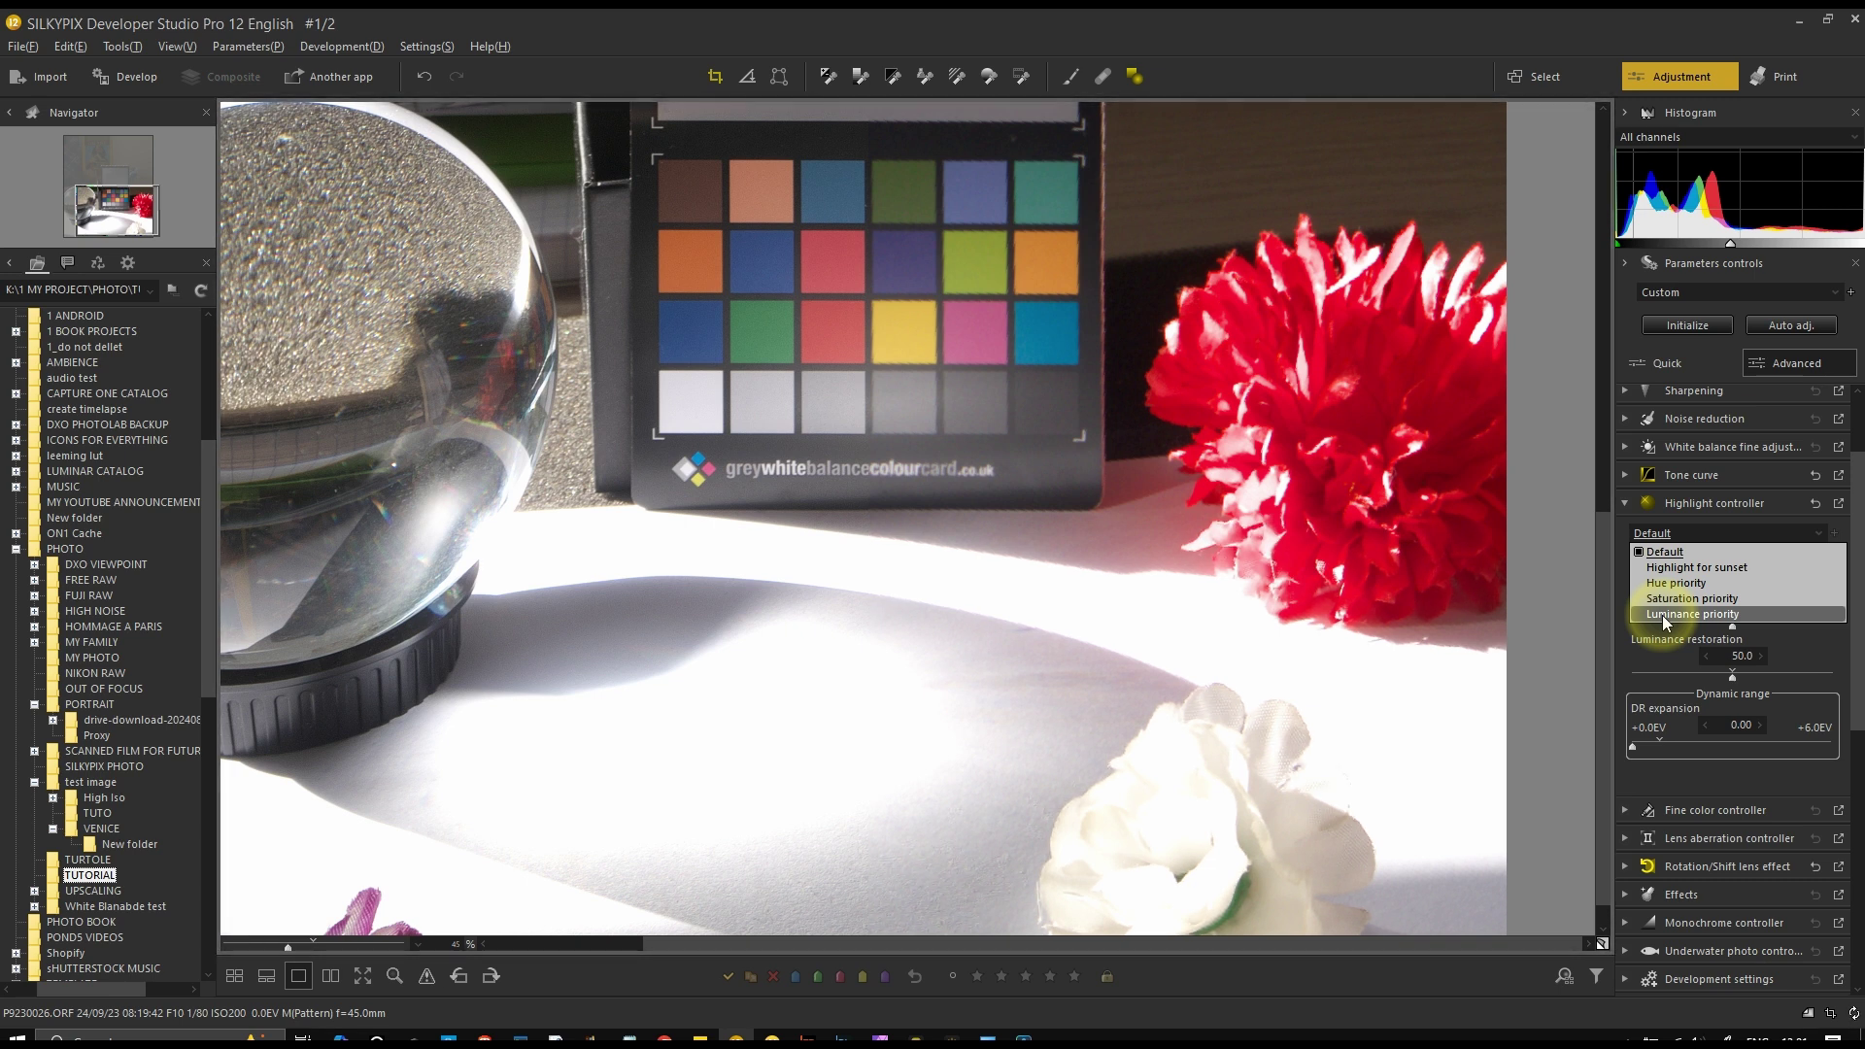
click(1663, 614)
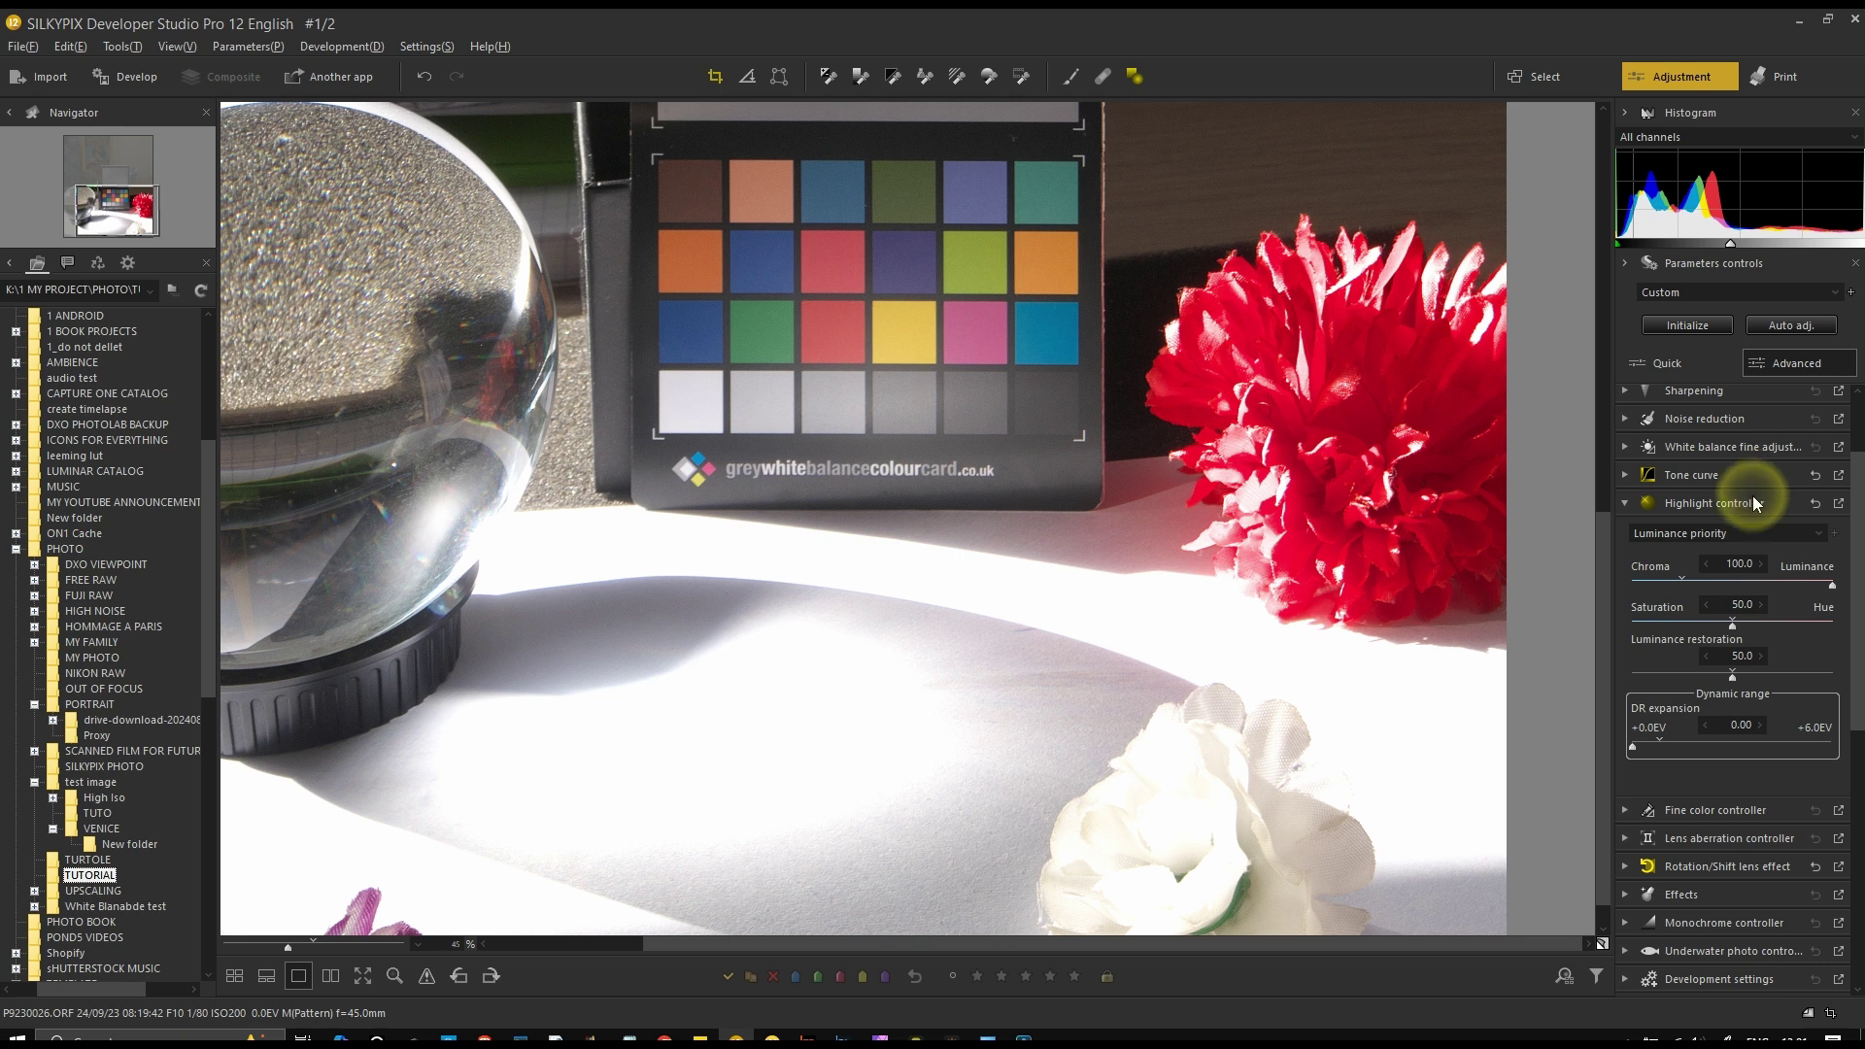
click(1672, 537)
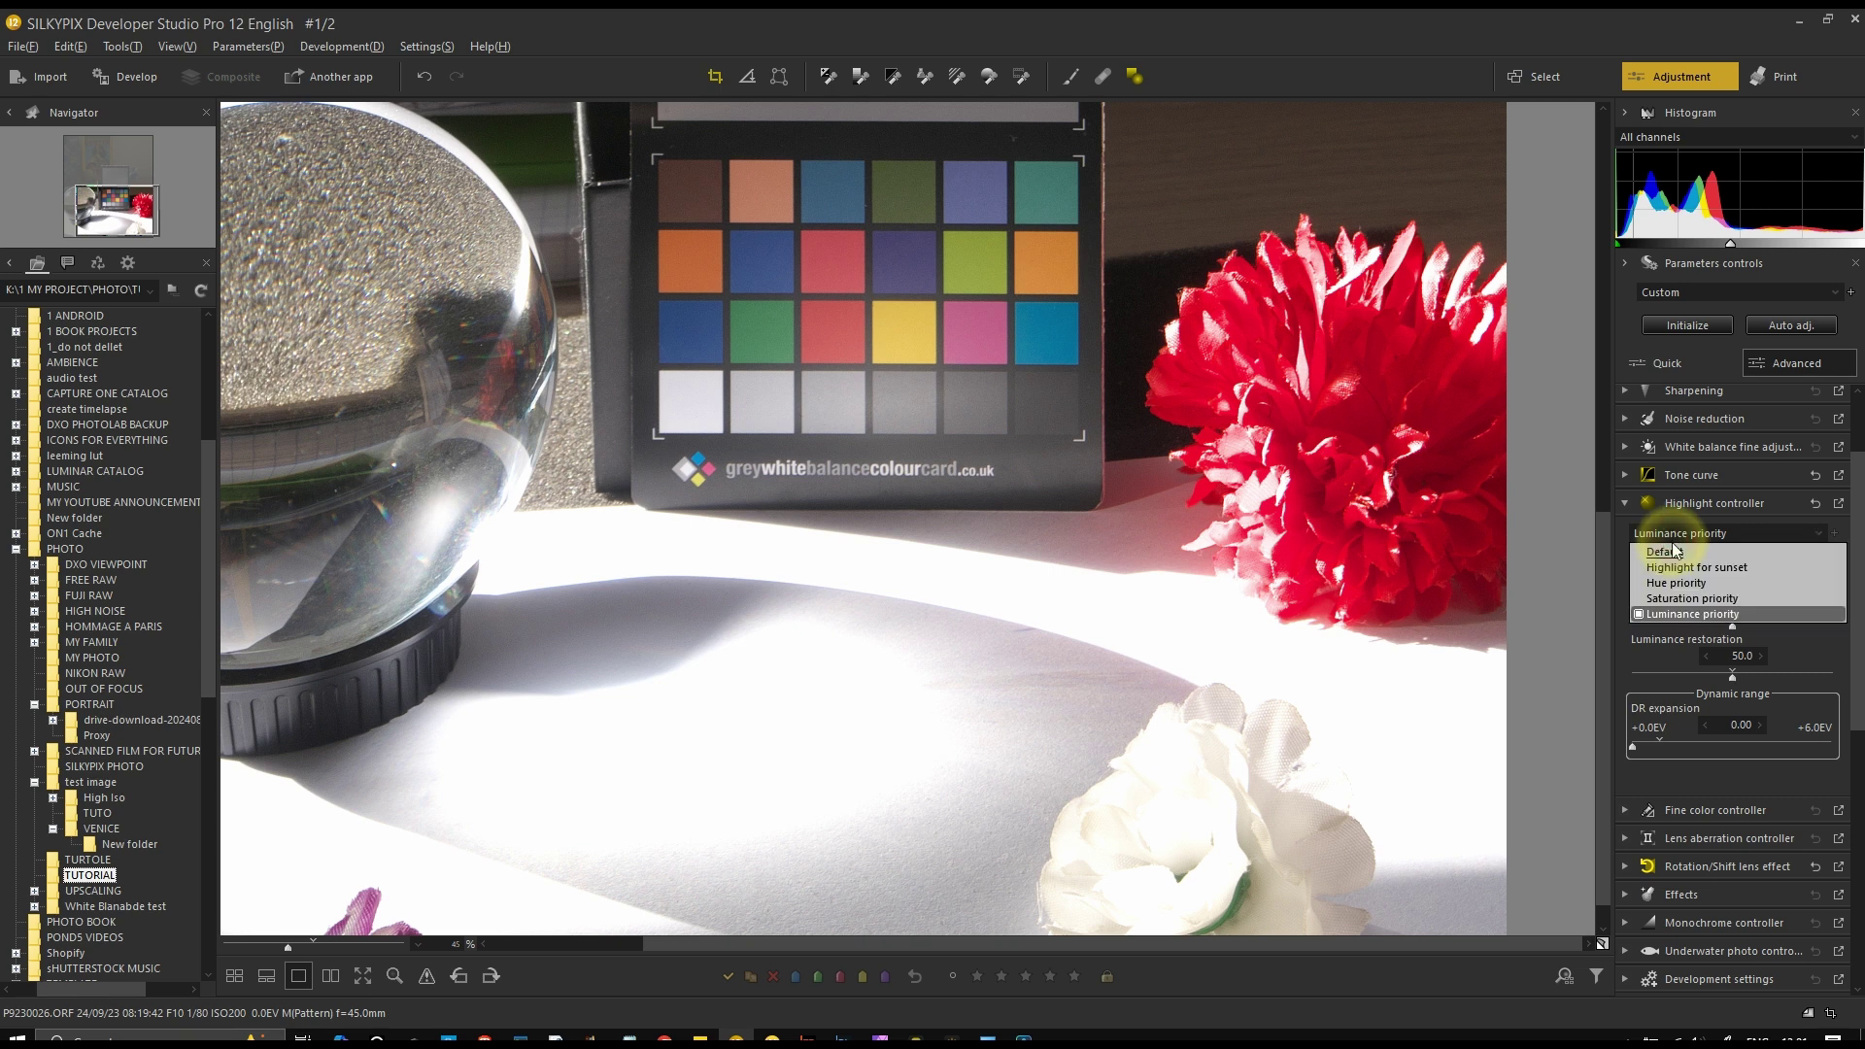
click(1667, 598)
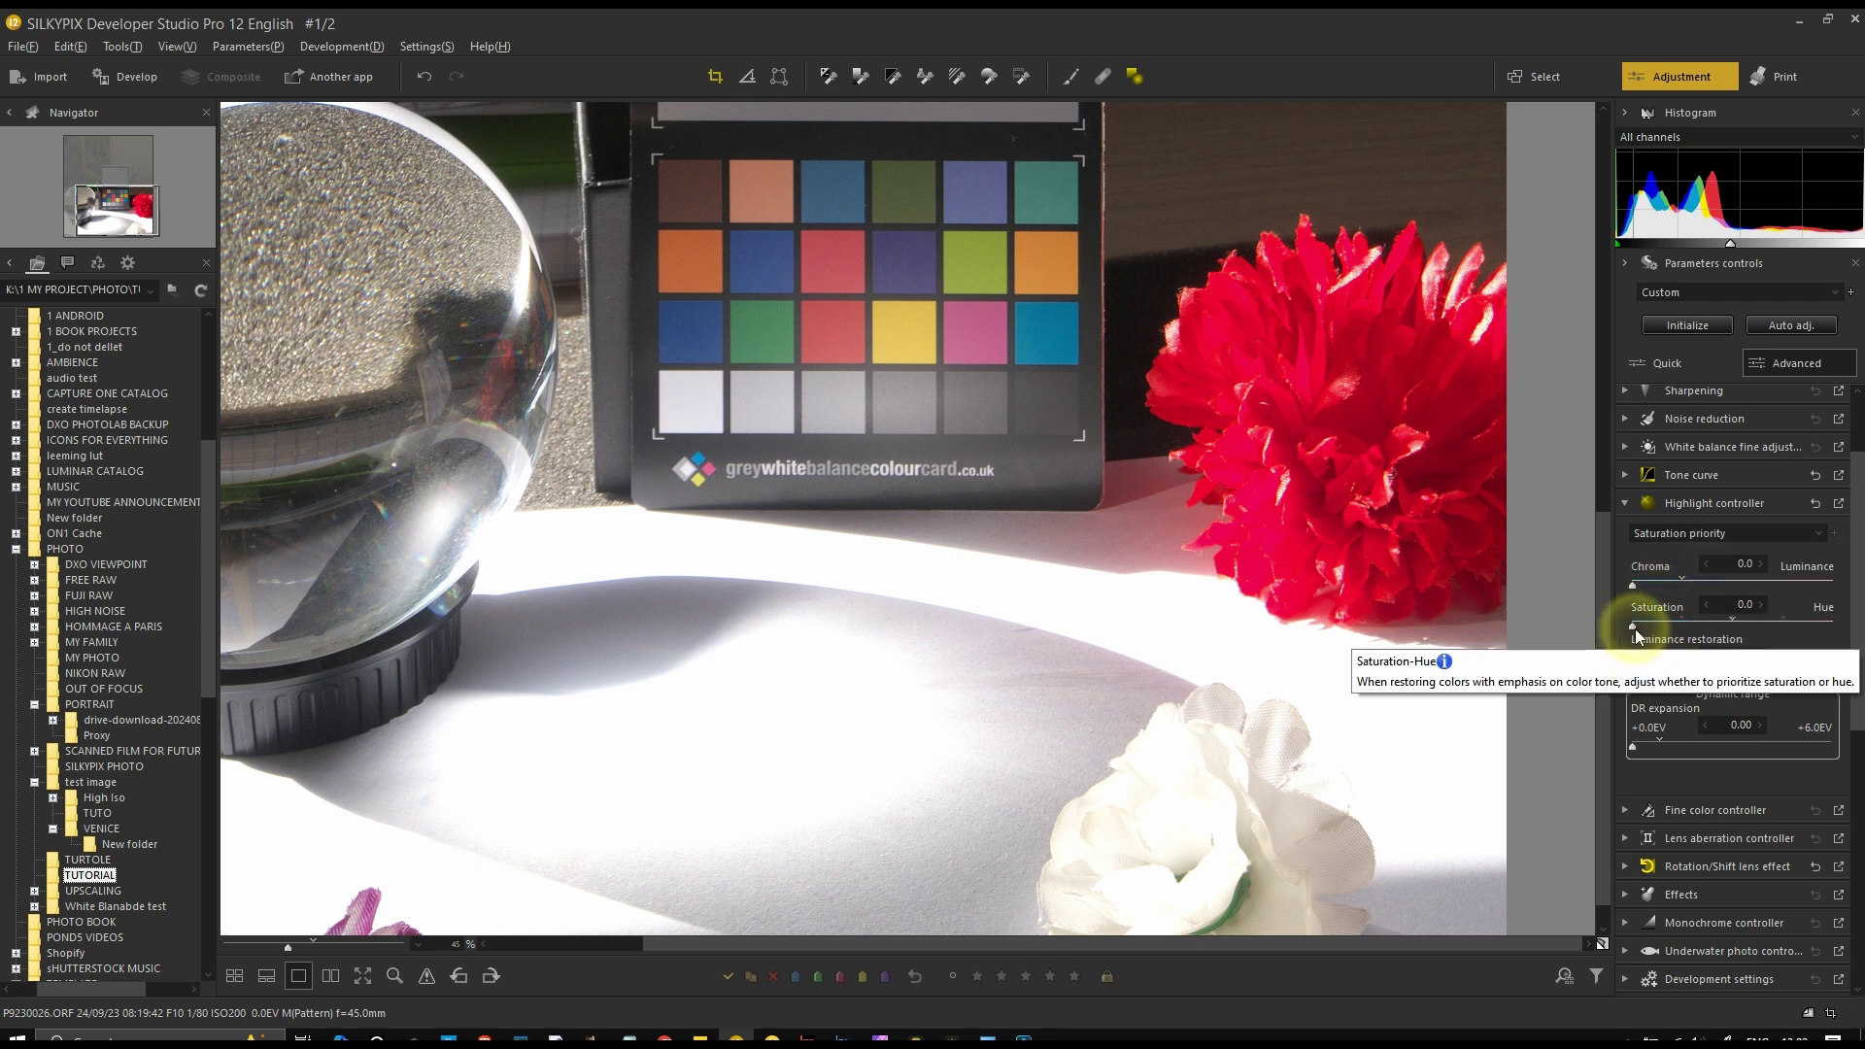
click(1658, 535)
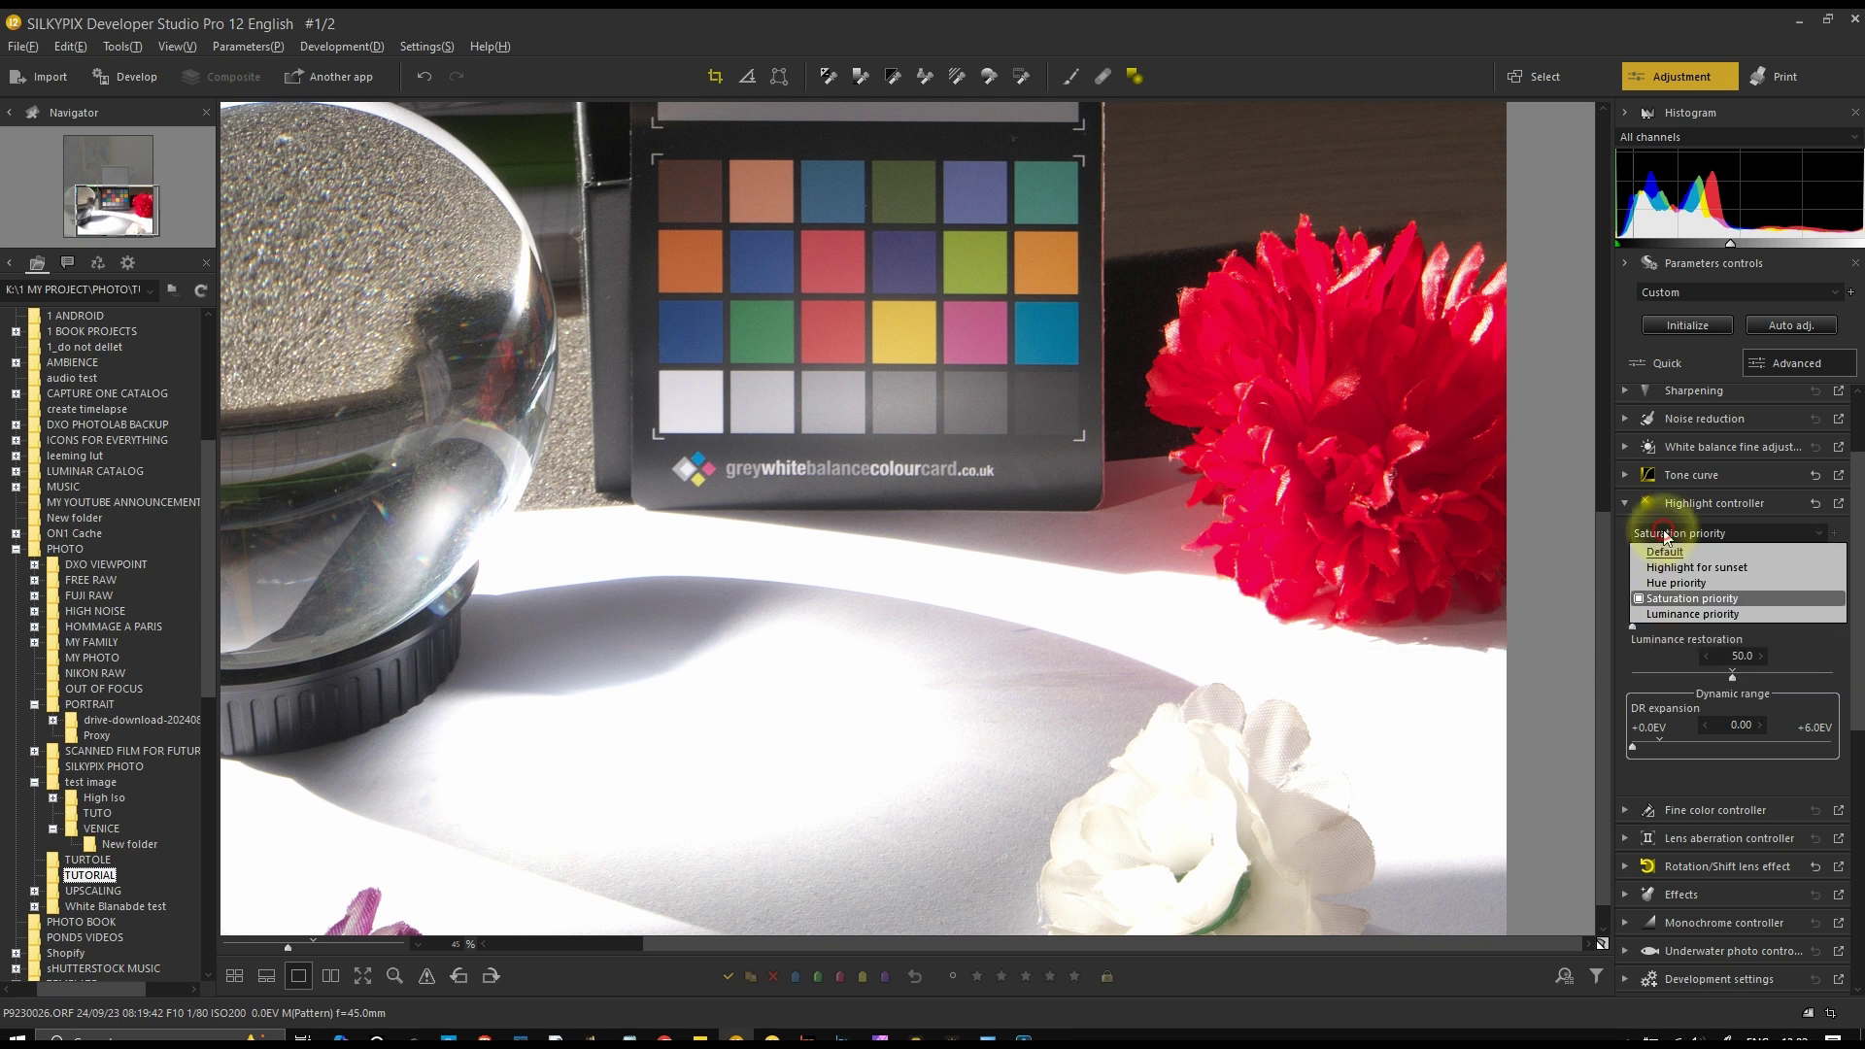
click(1667, 586)
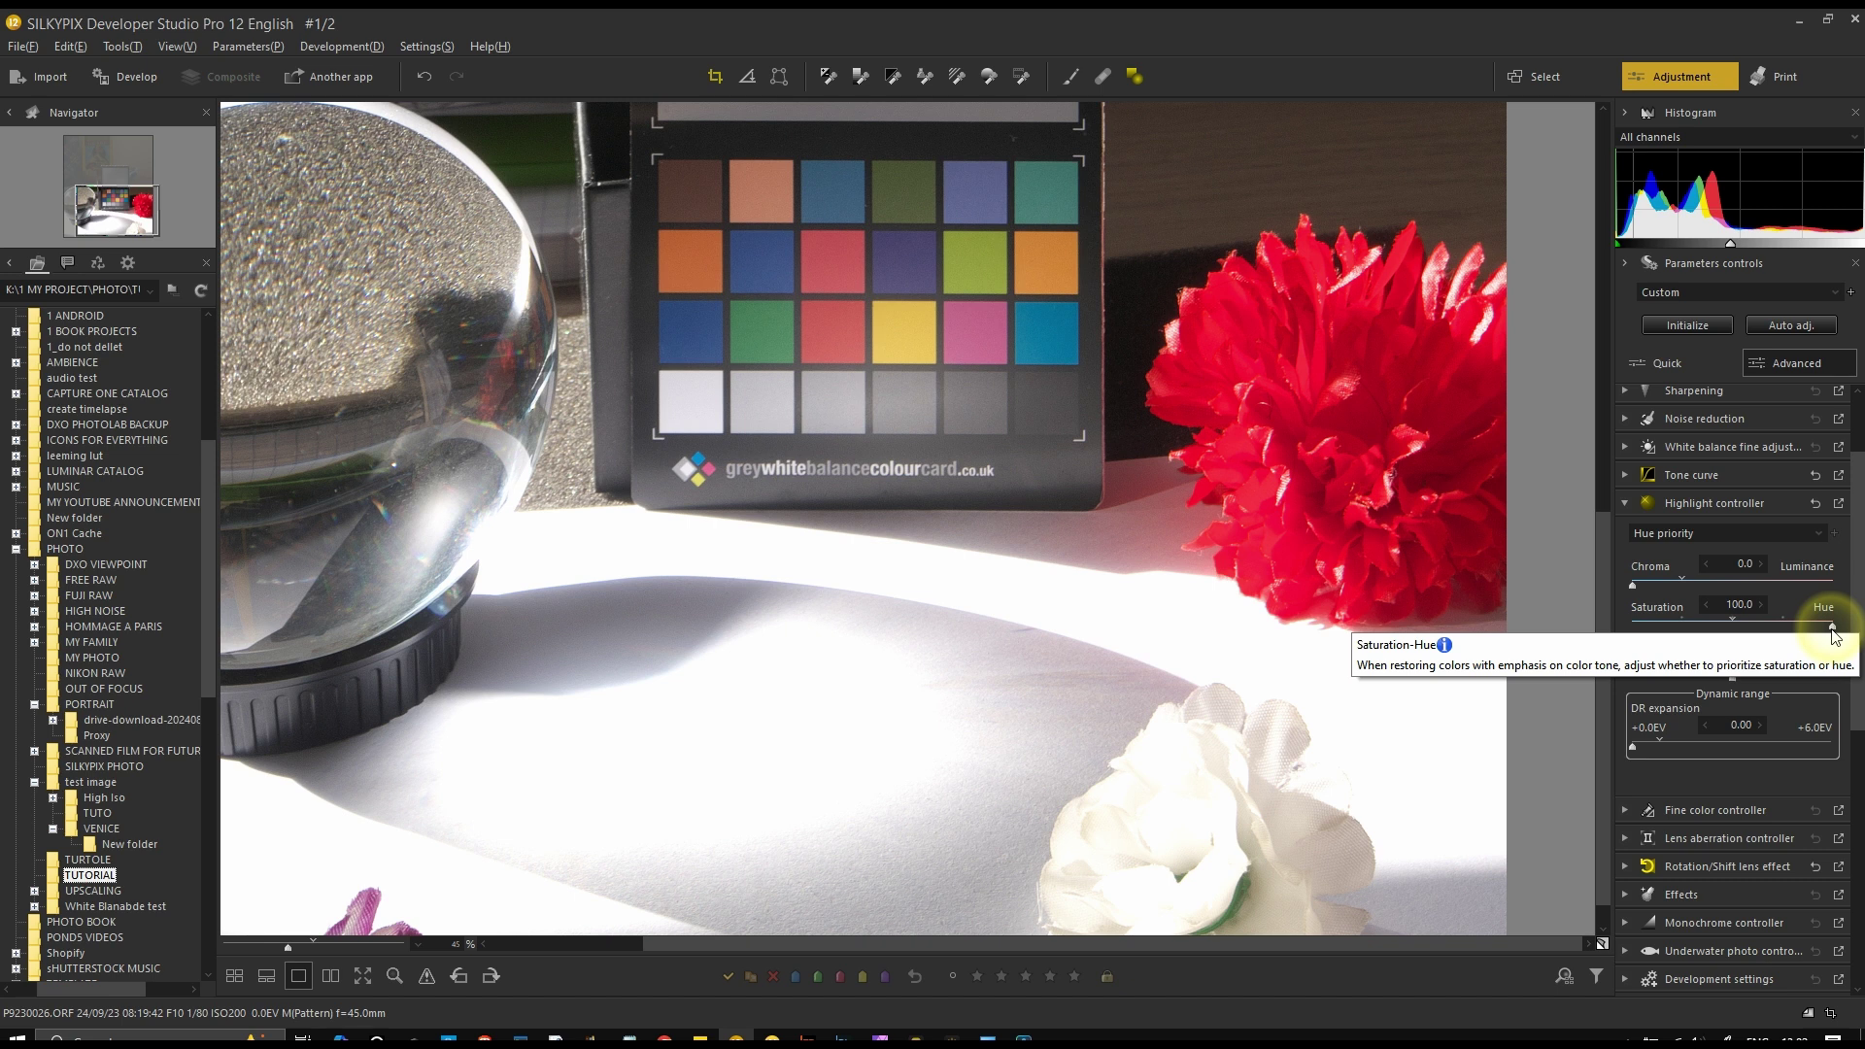
click(1832, 629)
mouse_move(1831, 631)
mouse_down()
mouse_move(1621, 615)
mouse_move(1636, 631)
mouse_move(1843, 625)
mouse_up()
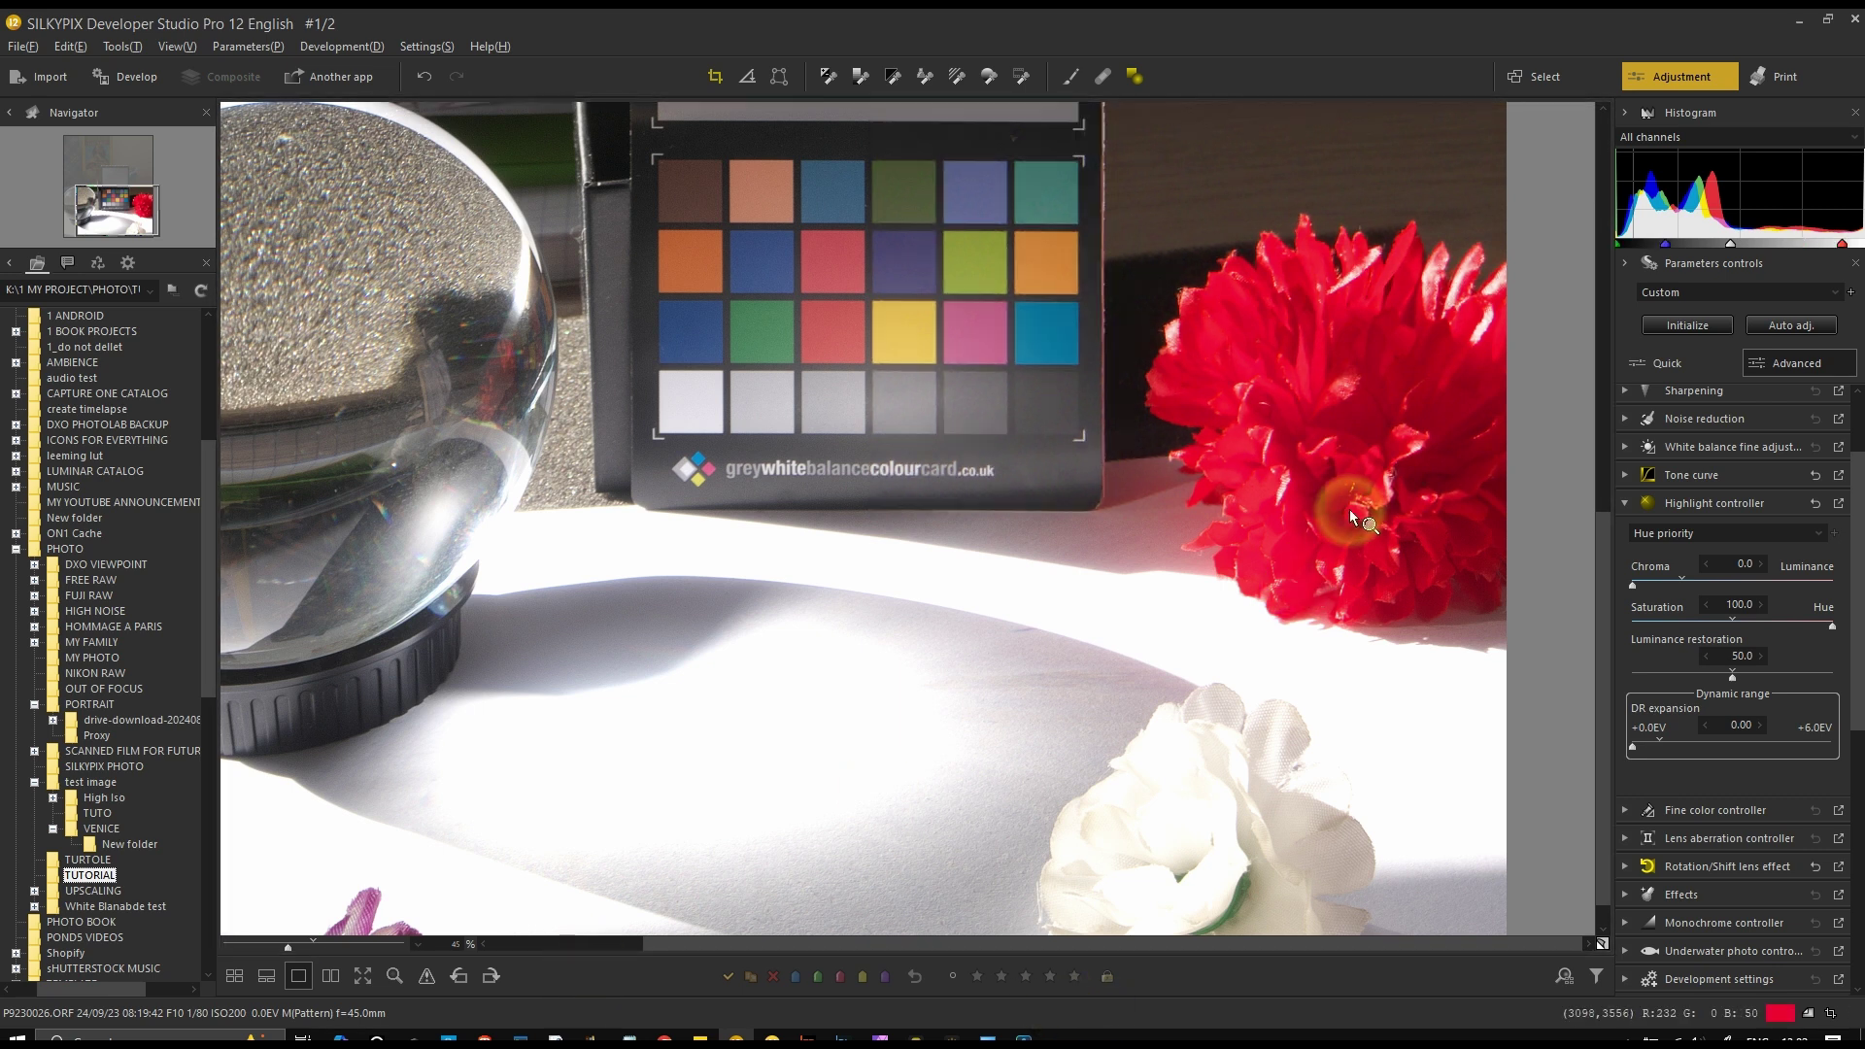
Inspect the red flower and color chart up close under Hue priority, and restore the Default highlight preset
click(311, 947)
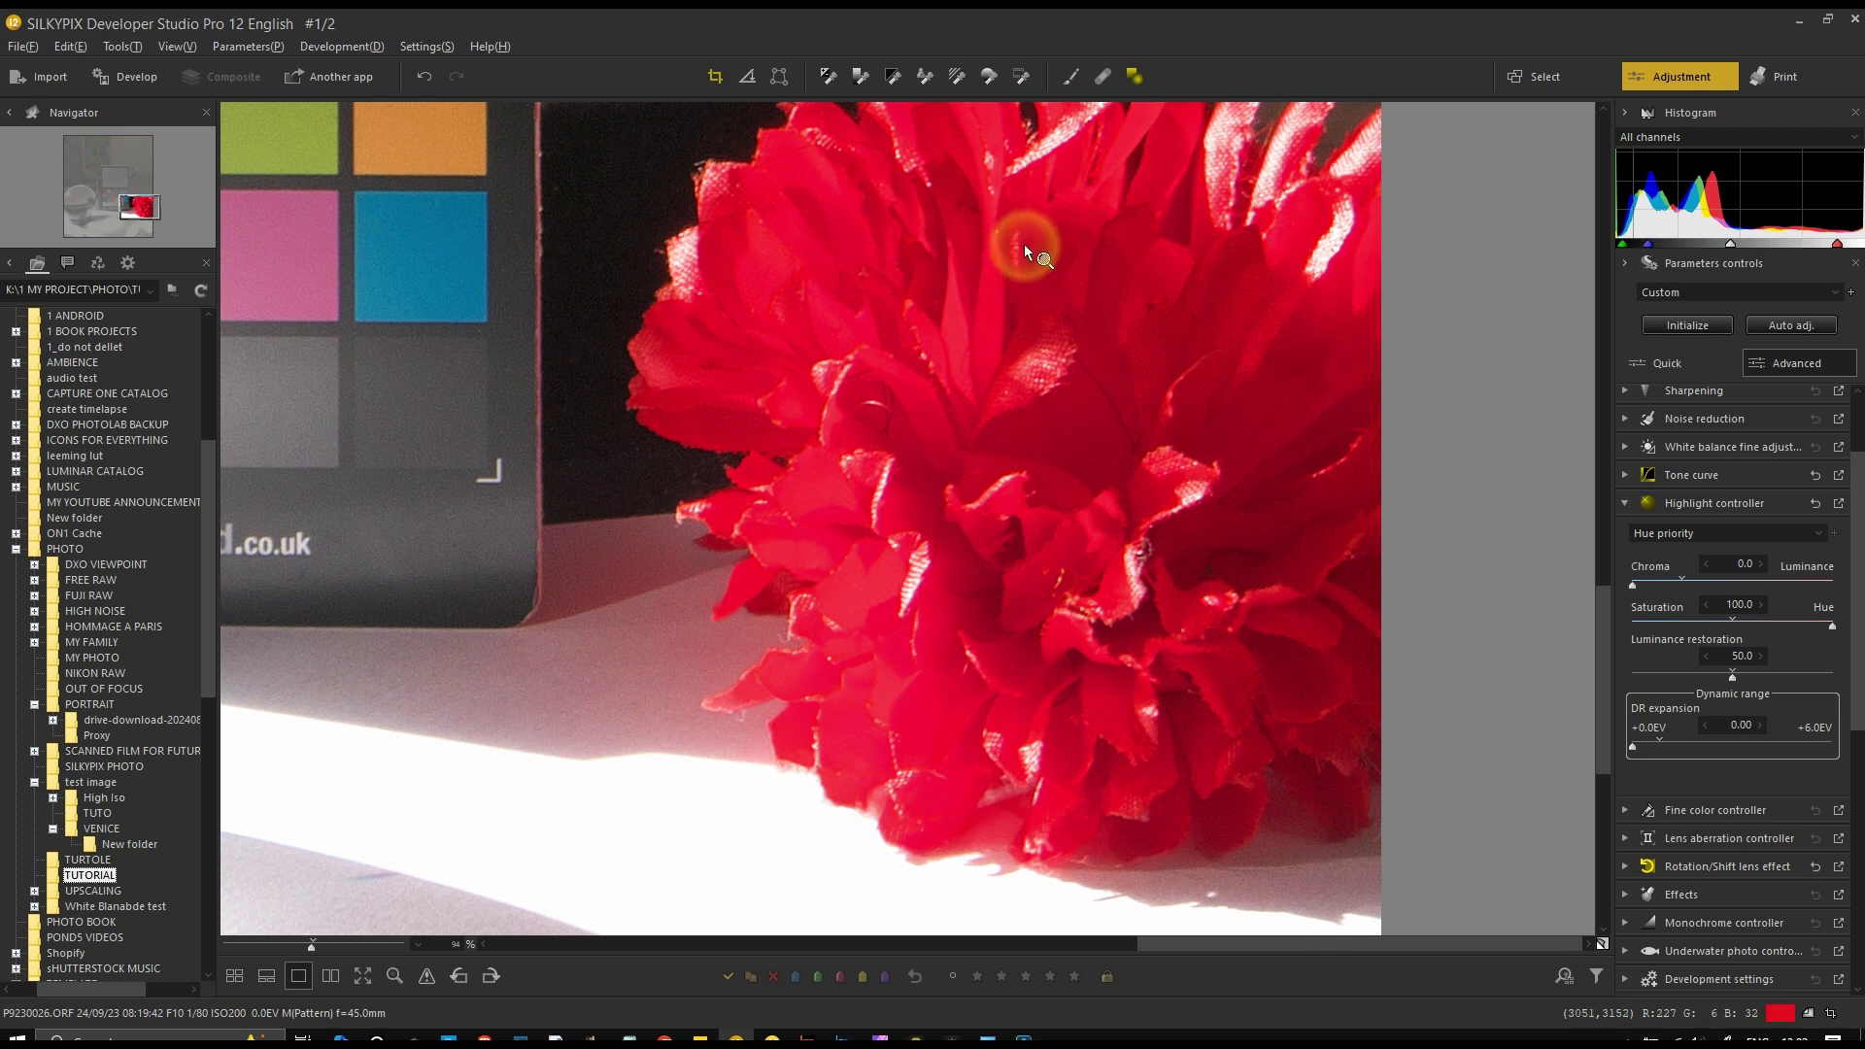
drag(1024, 251, 1052, 379)
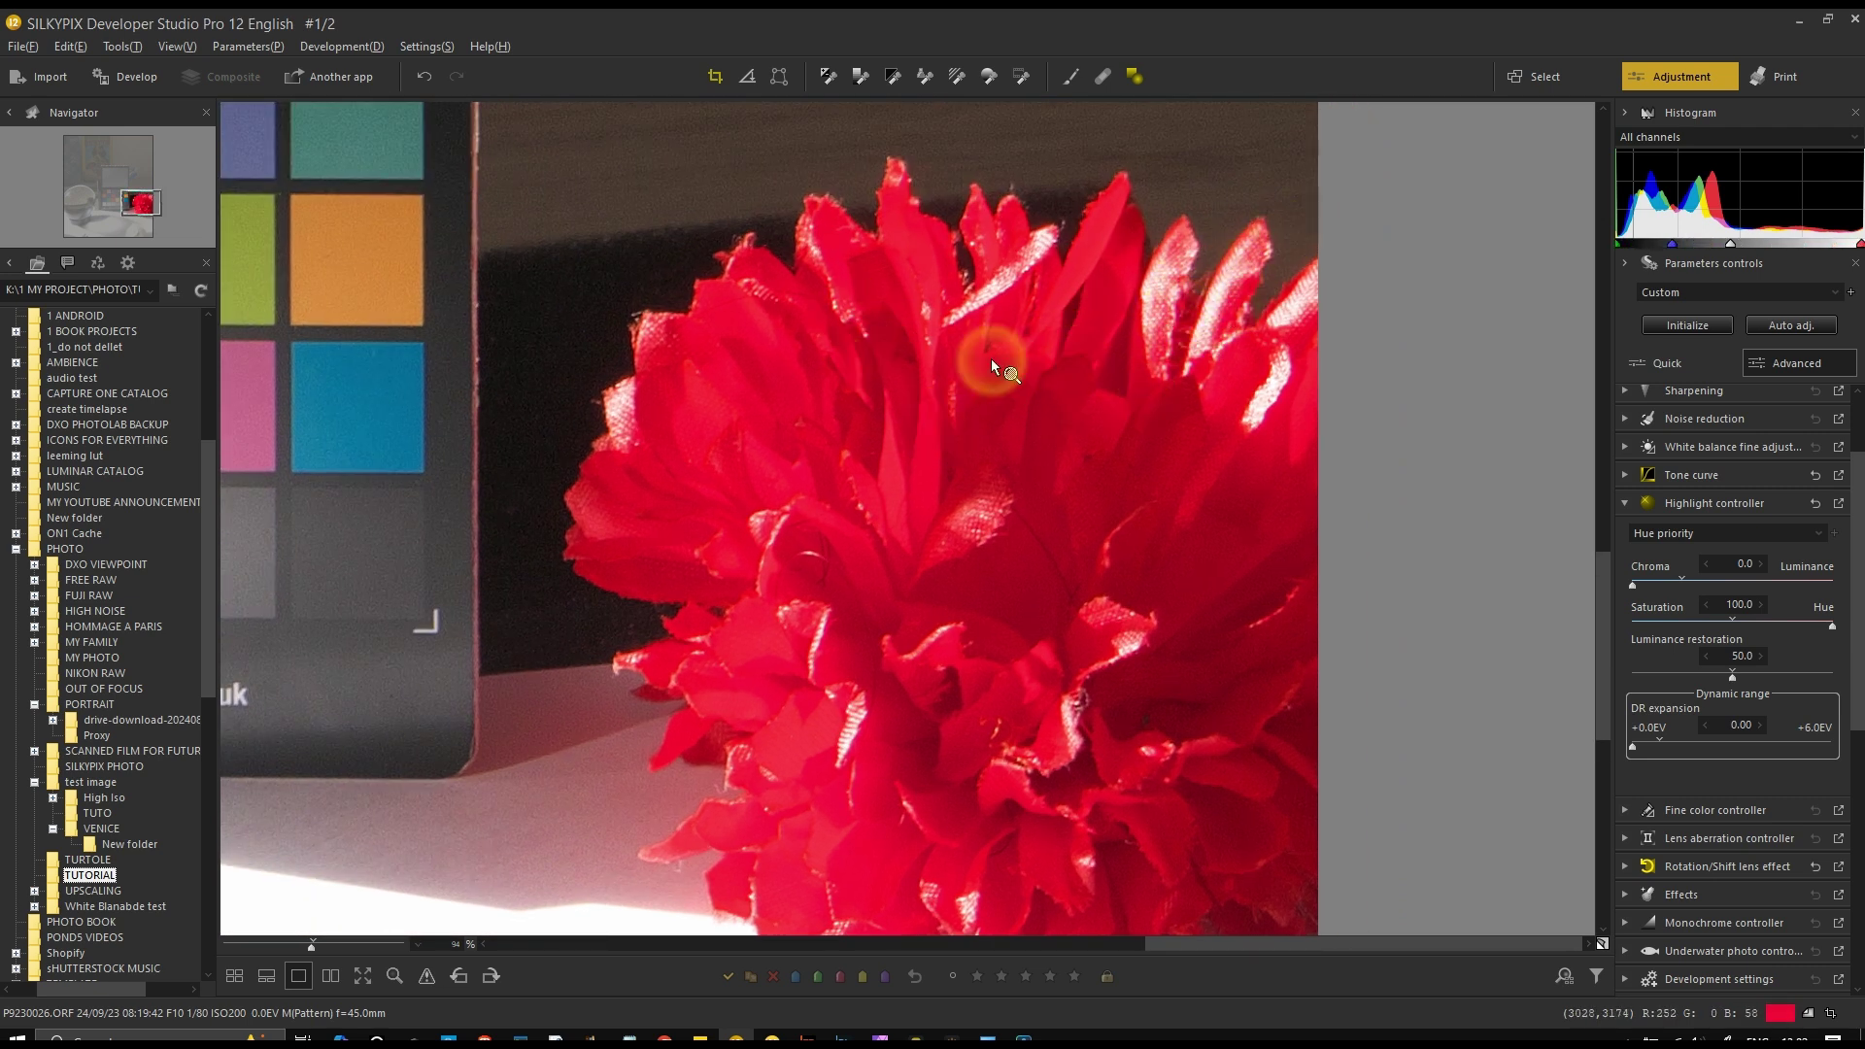
drag(989, 295, 1398, 358)
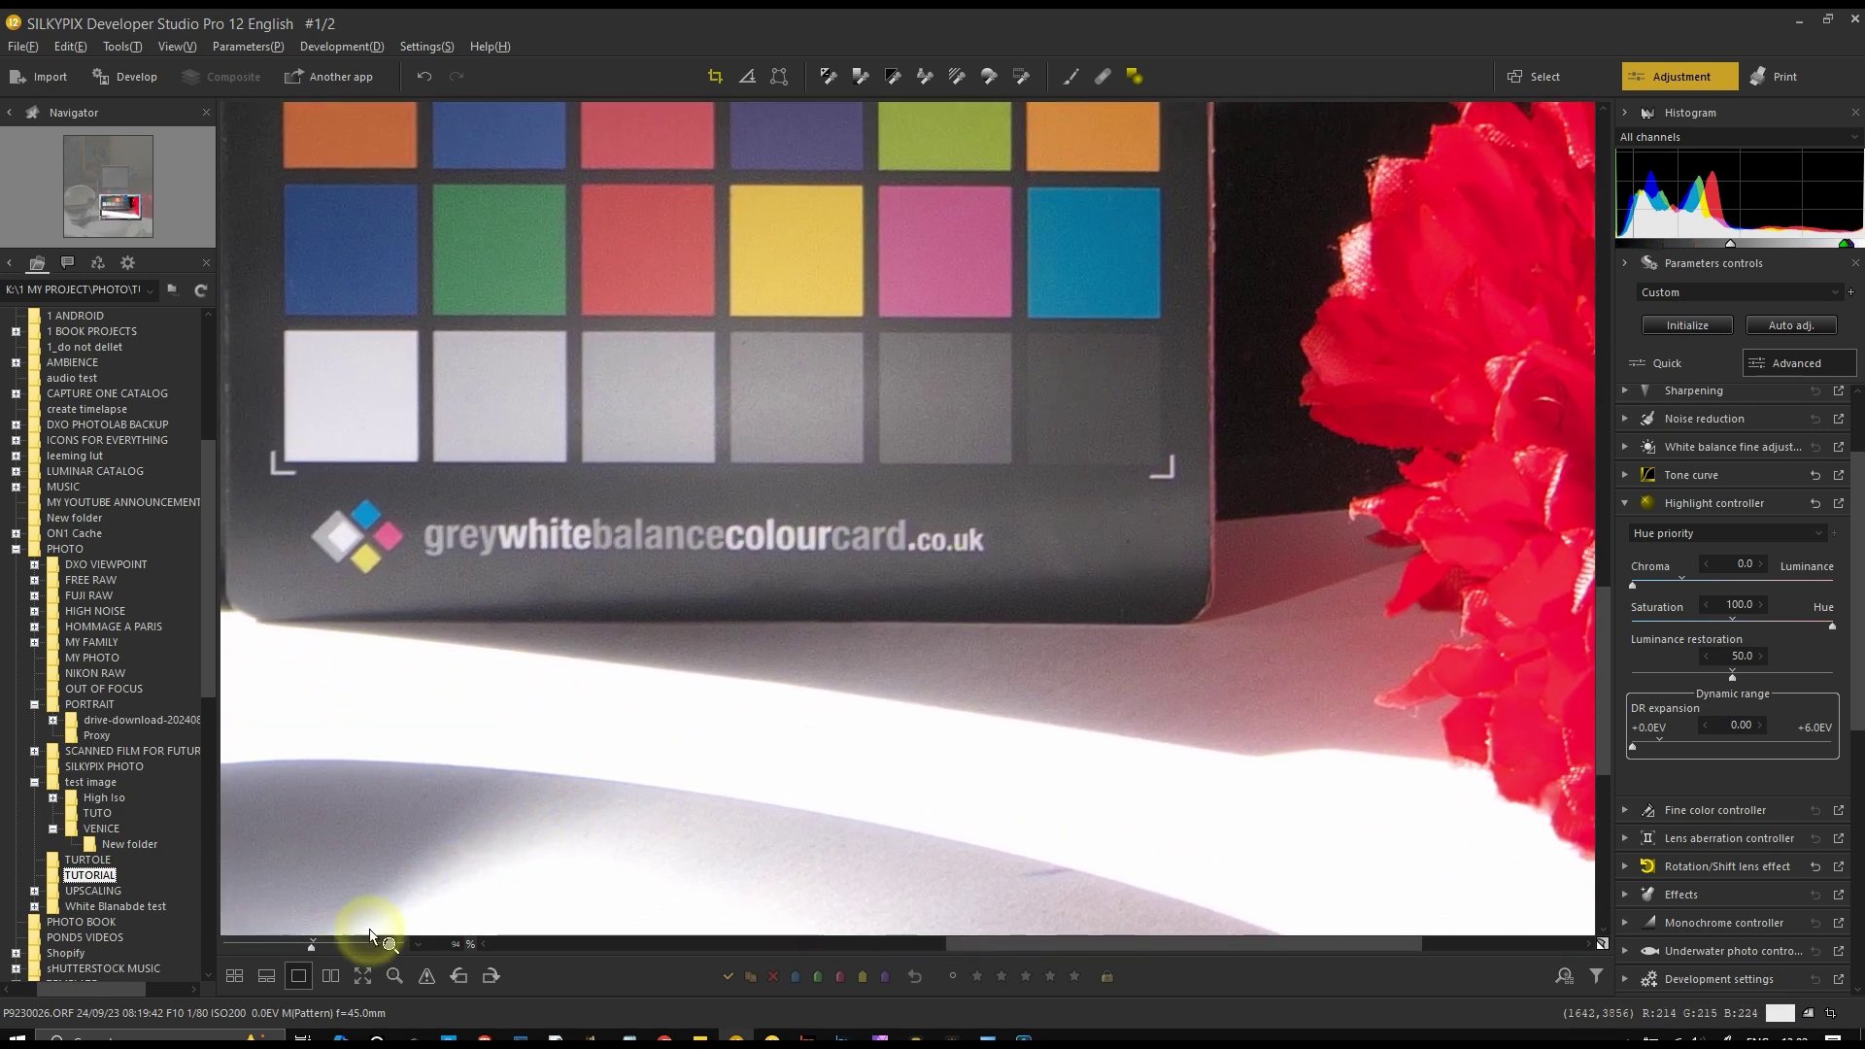
drag(309, 946, 289, 946)
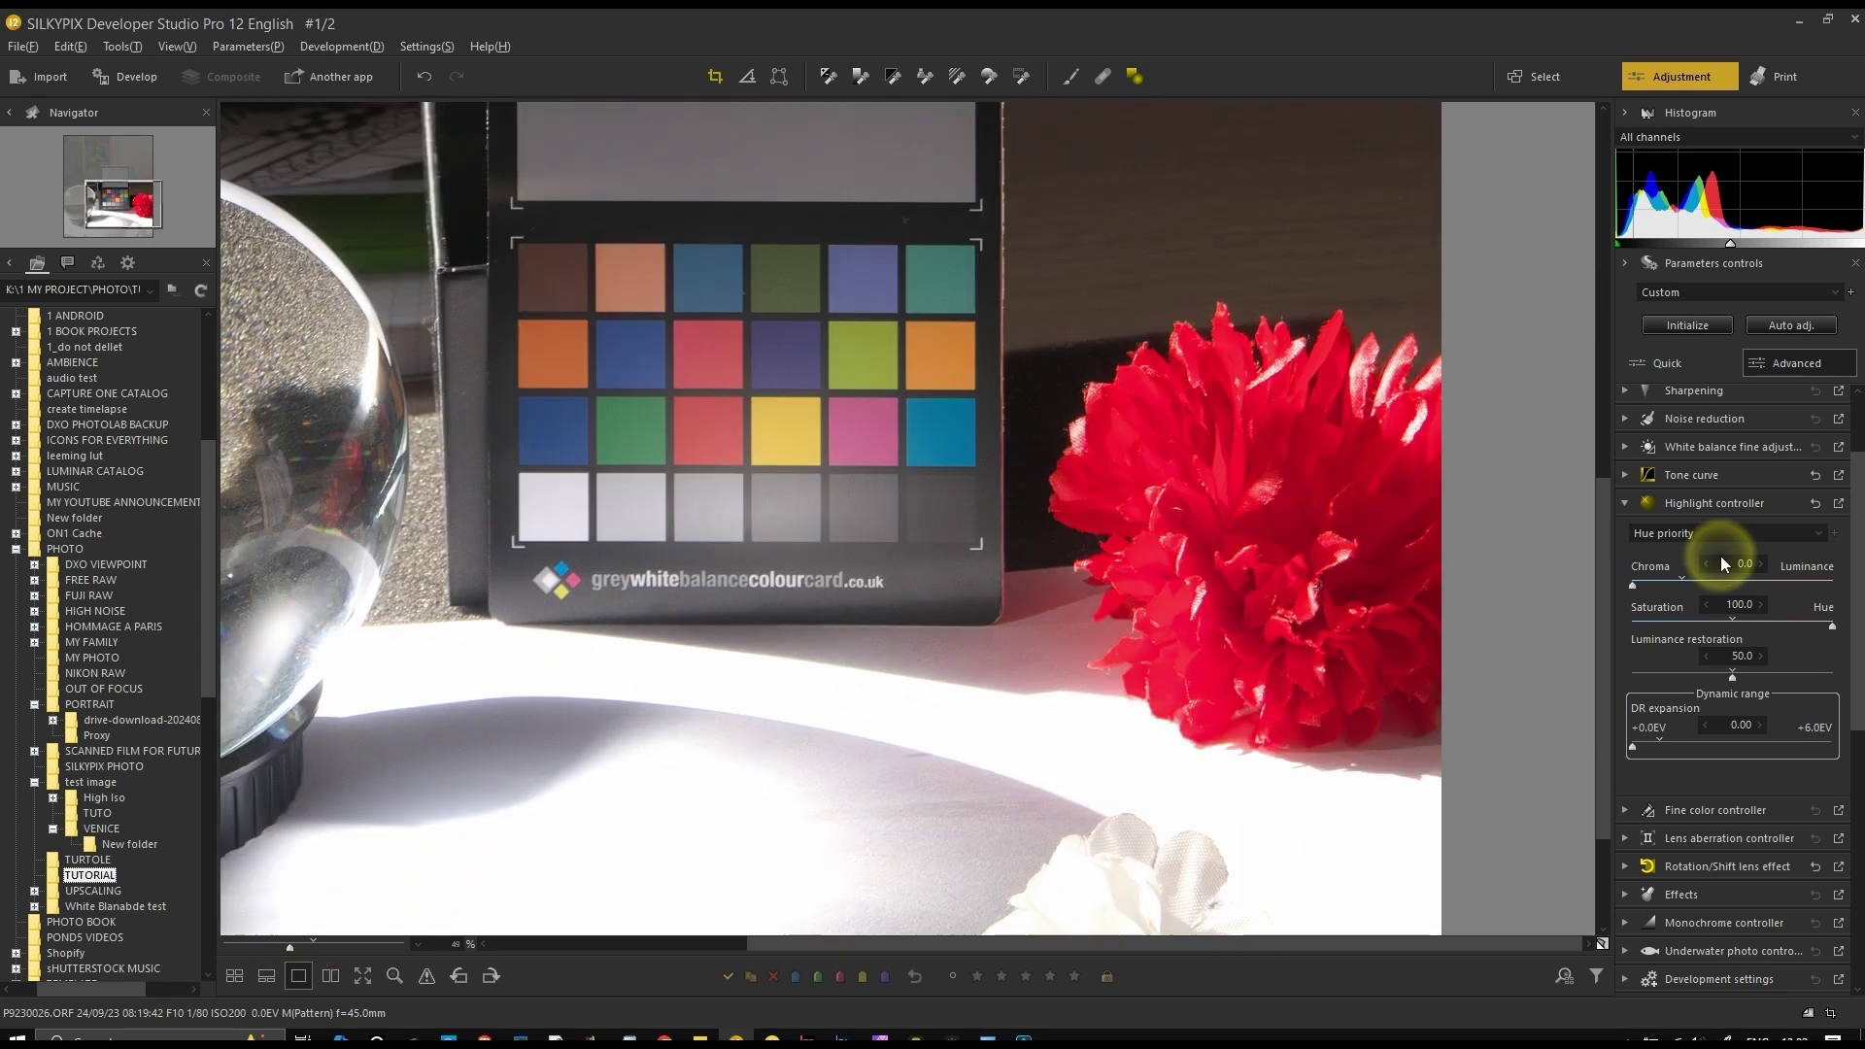
click(1717, 536)
click(1715, 550)
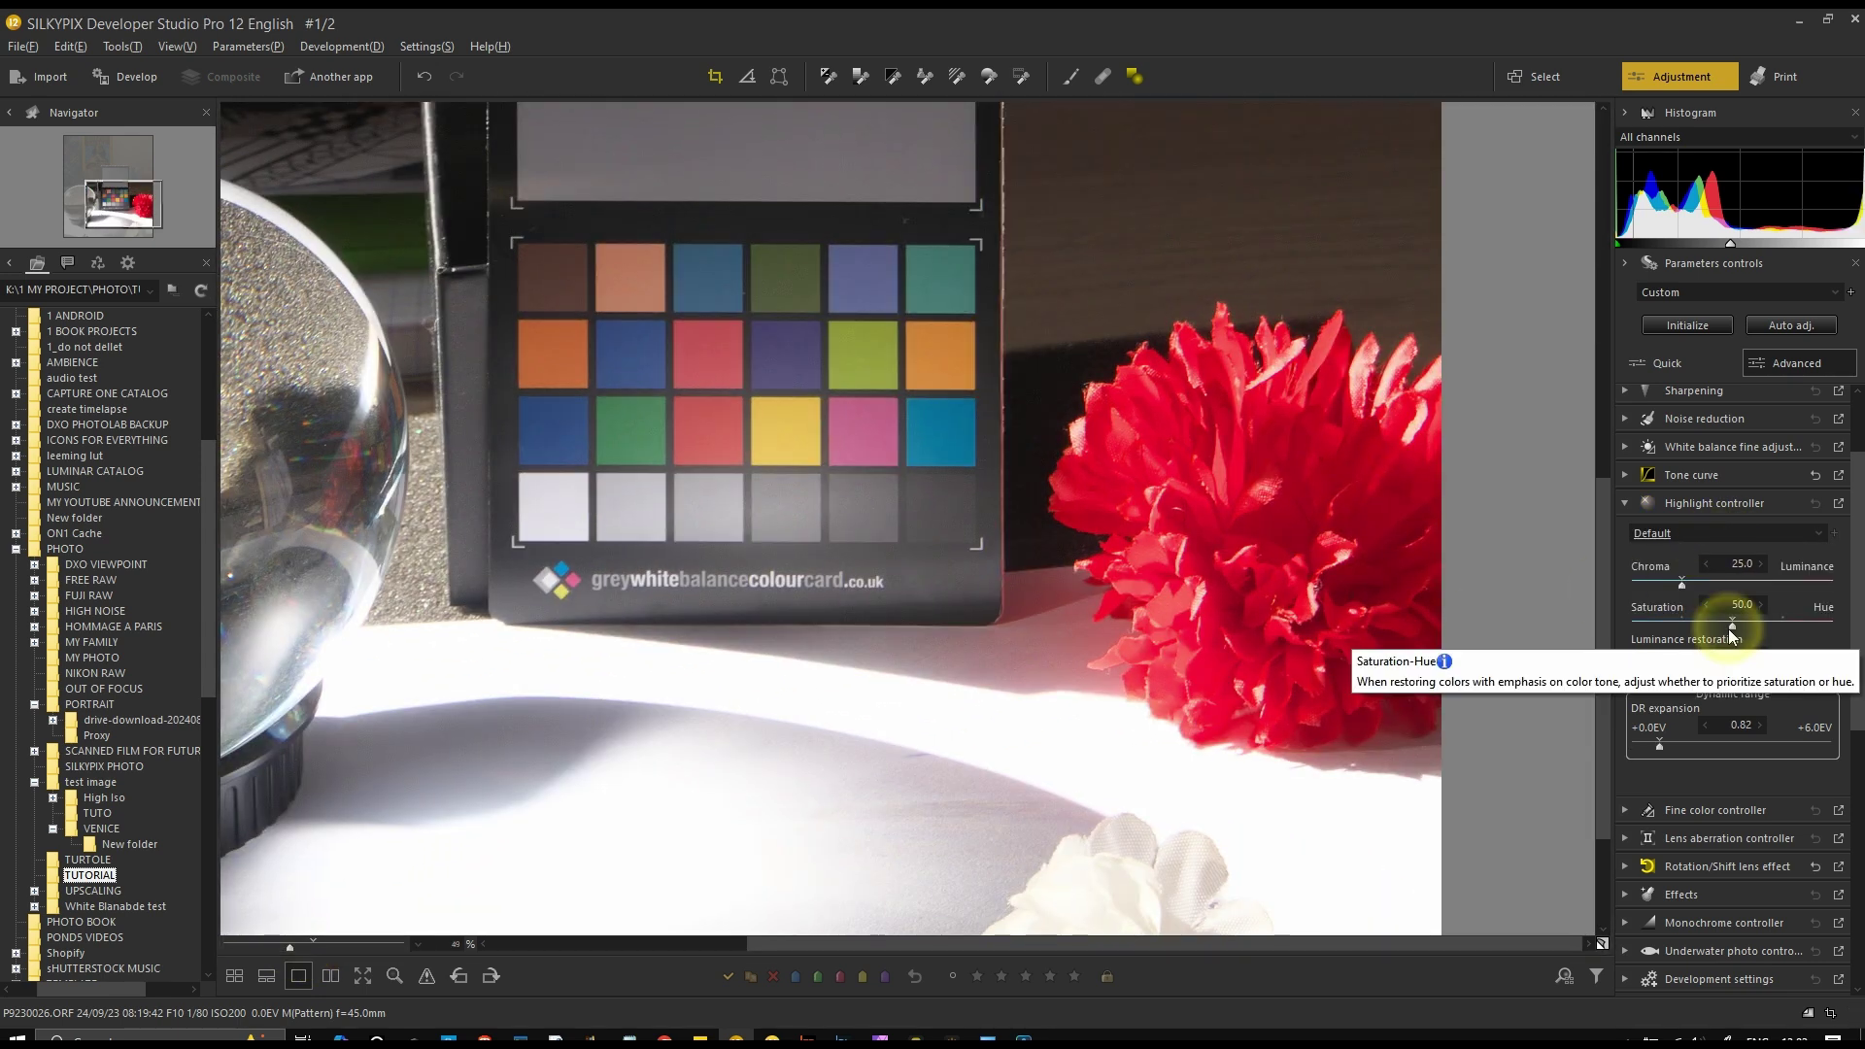
Test Saturation-Hue at 100.0 and DR expansion at 6.00, returning Saturation-Hue to 51.0 and lowering DR expansion again
drag(1729, 629, 1853, 626)
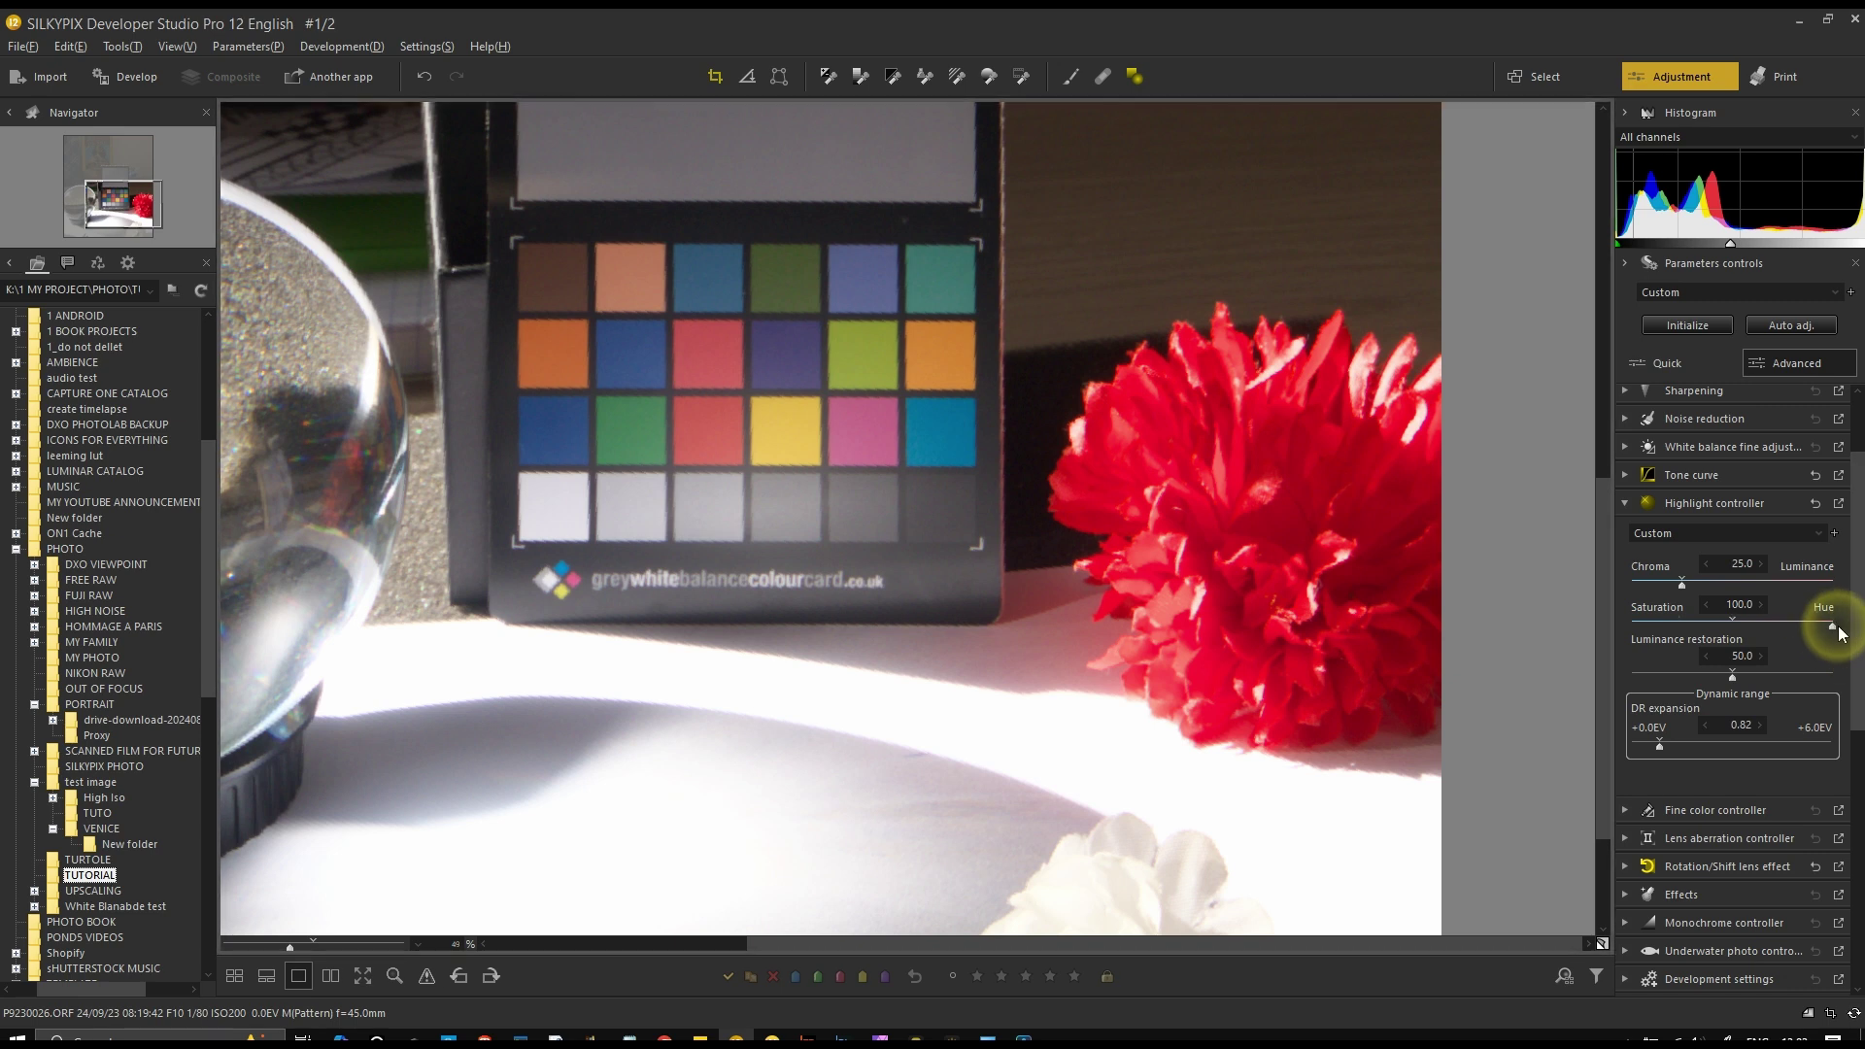
drag(1833, 631, 1733, 624)
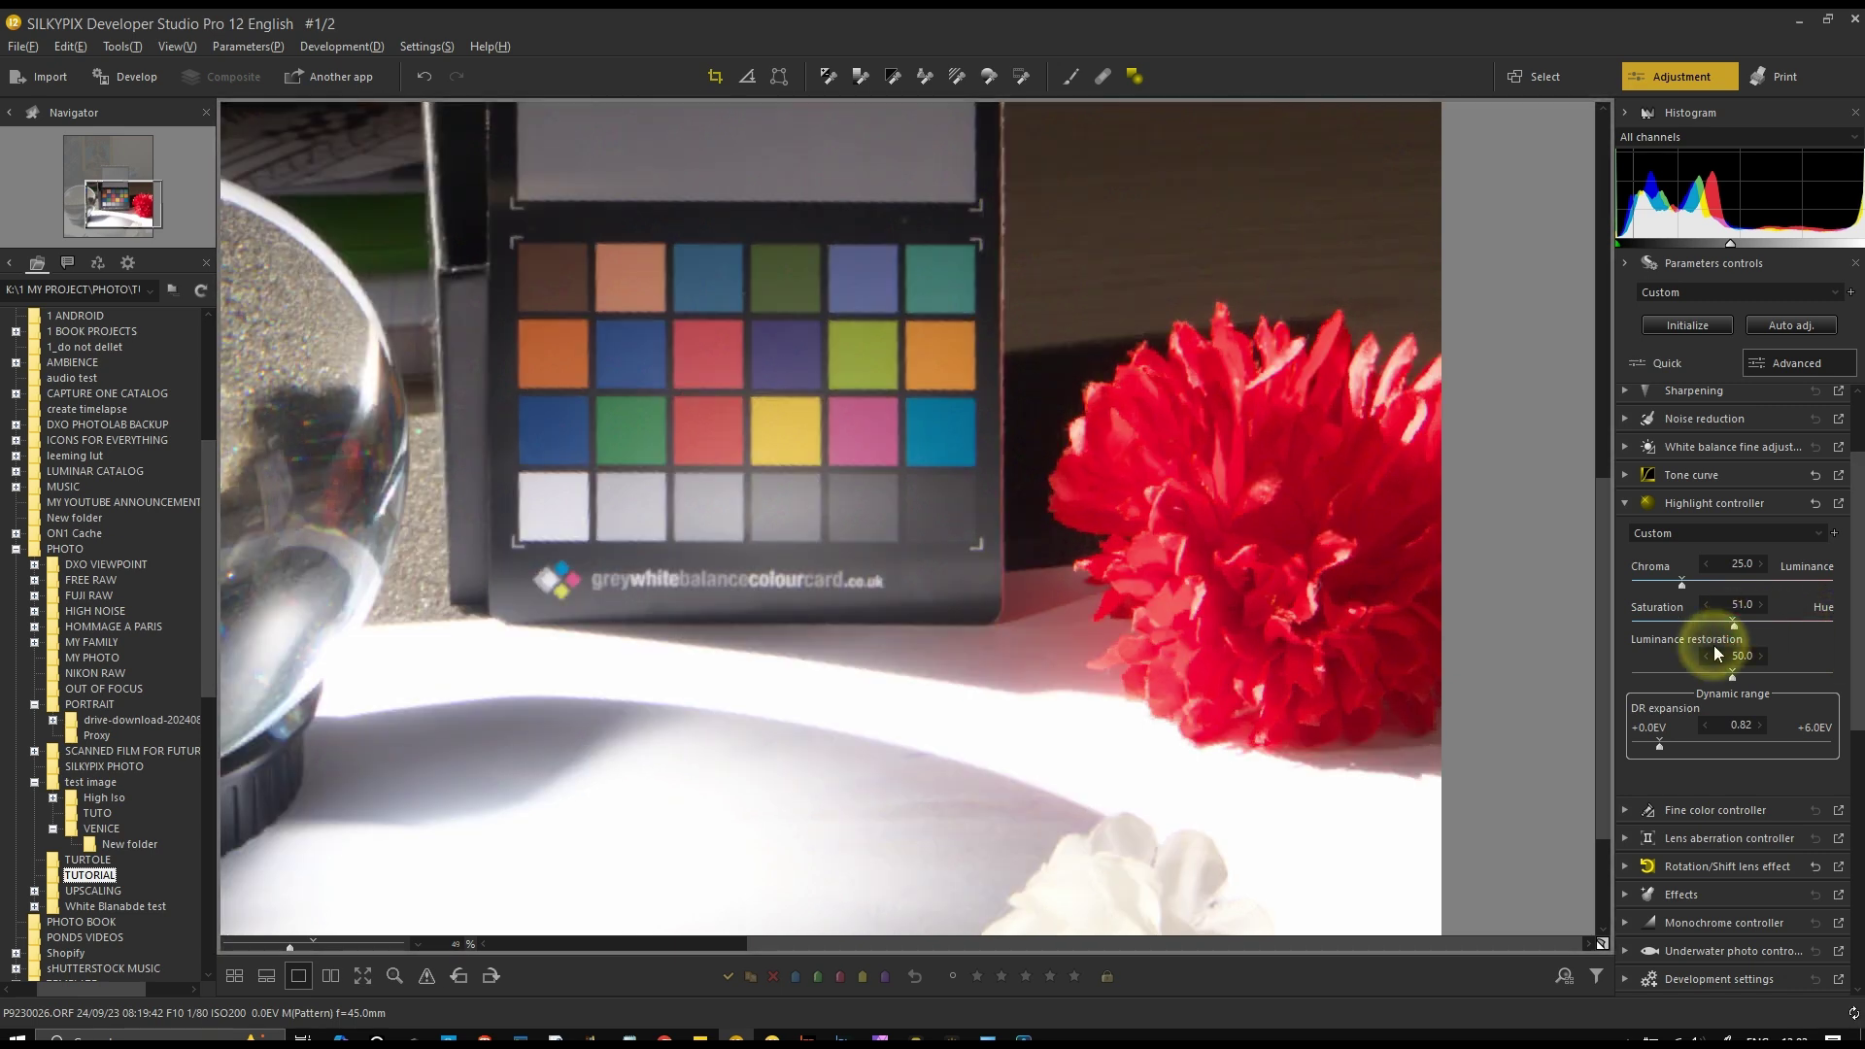
drag(1662, 746, 1843, 746)
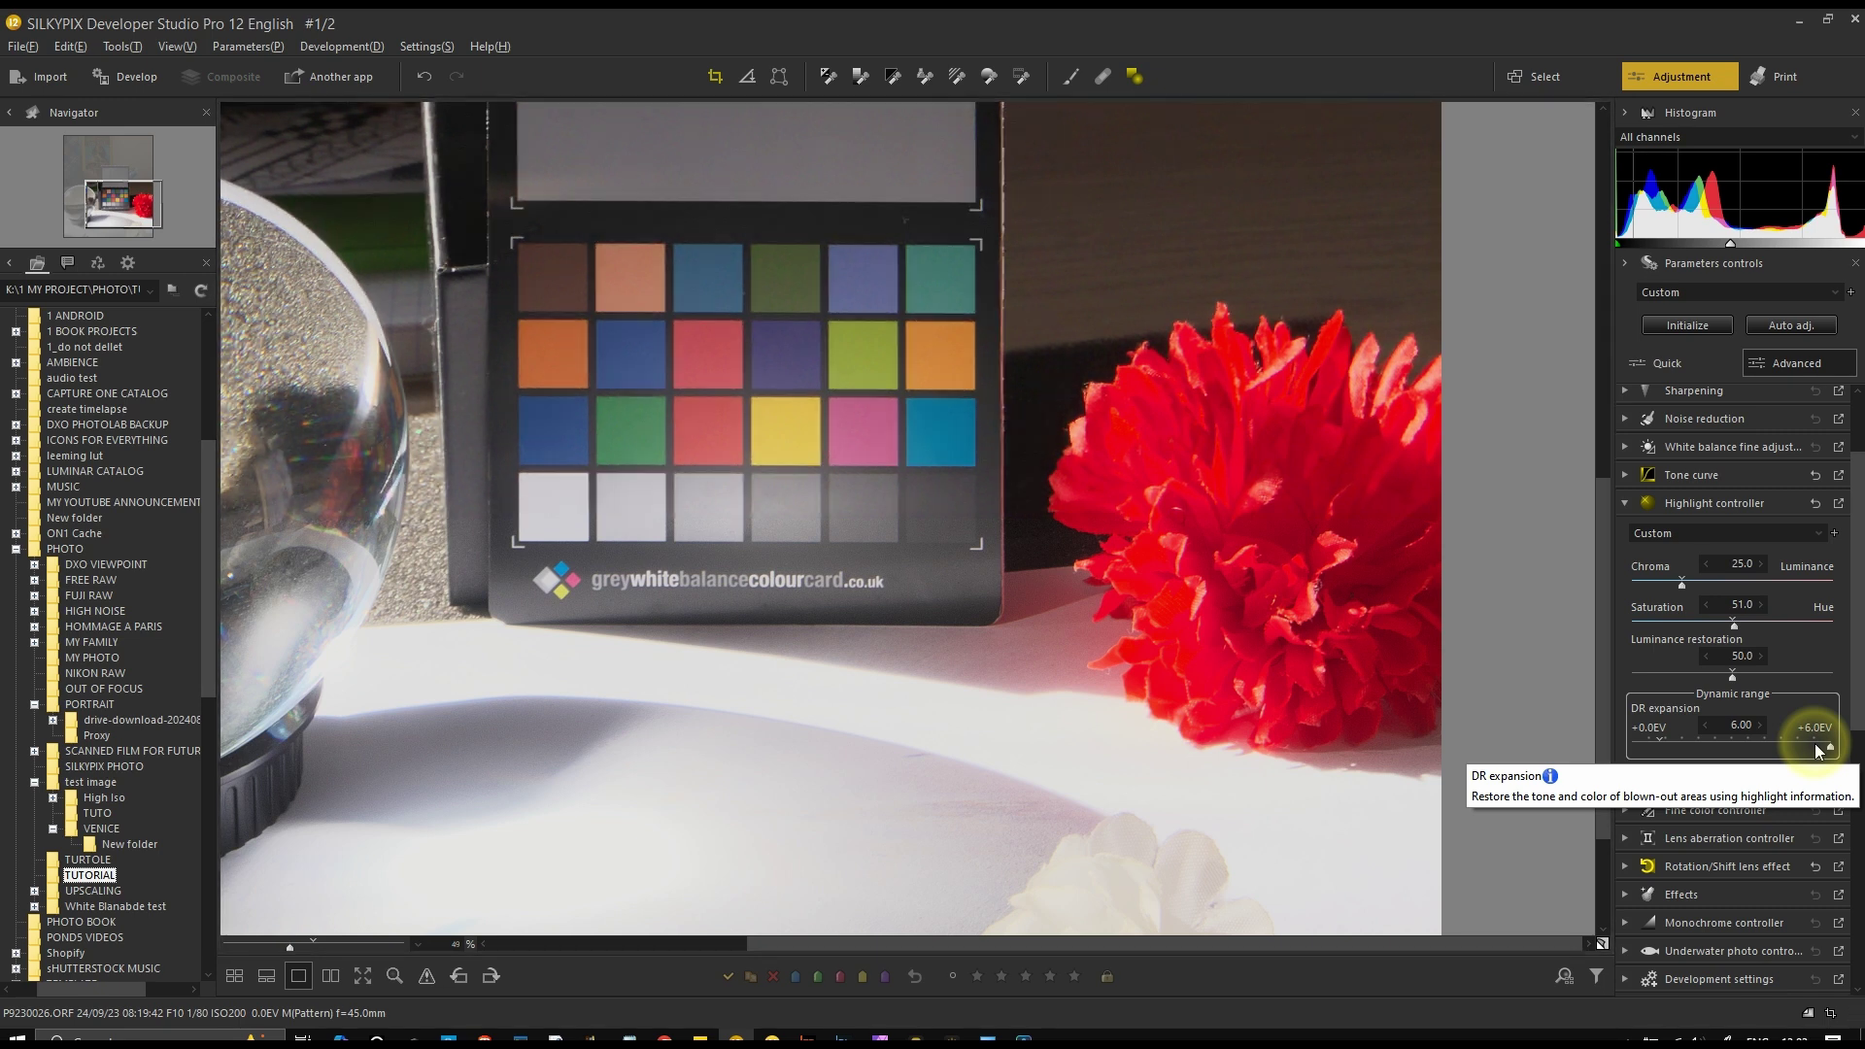
drag(1818, 750, 1662, 746)
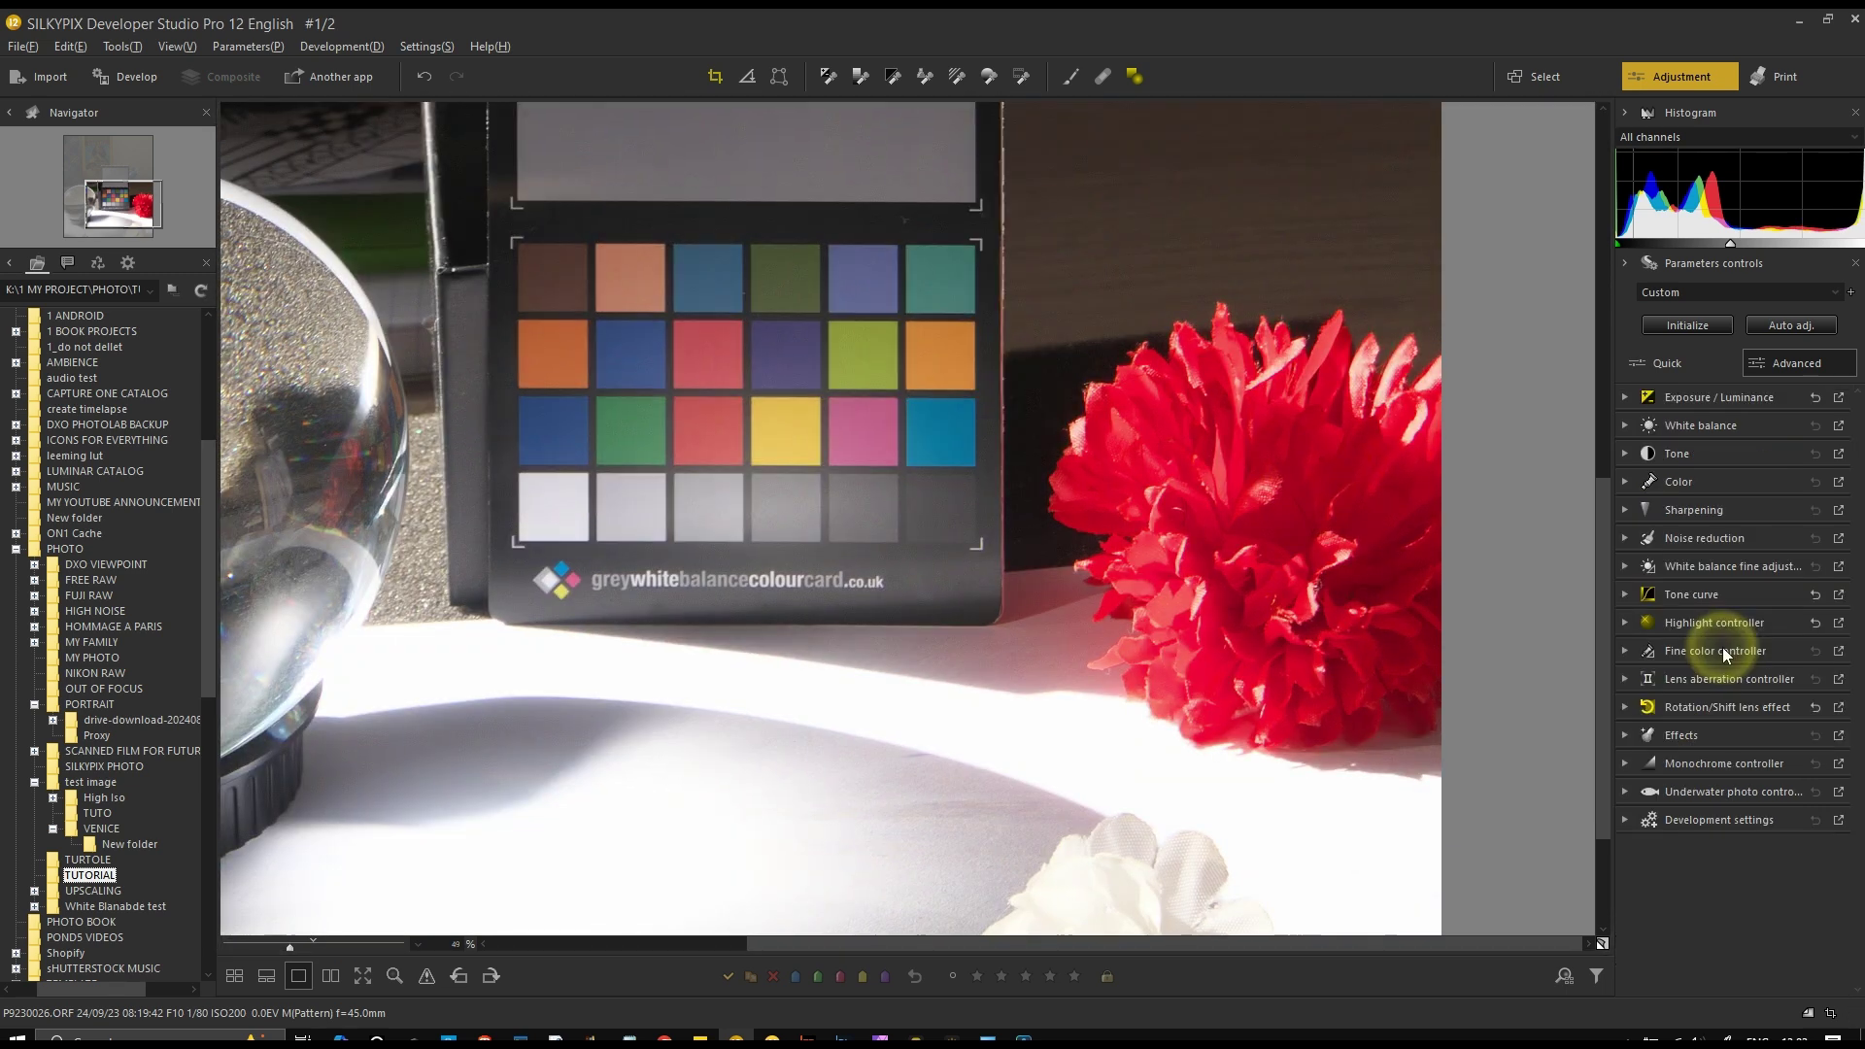
Expand the Fine color controller and show its hue, saturation and lightness settings and color circle
click(1714, 650)
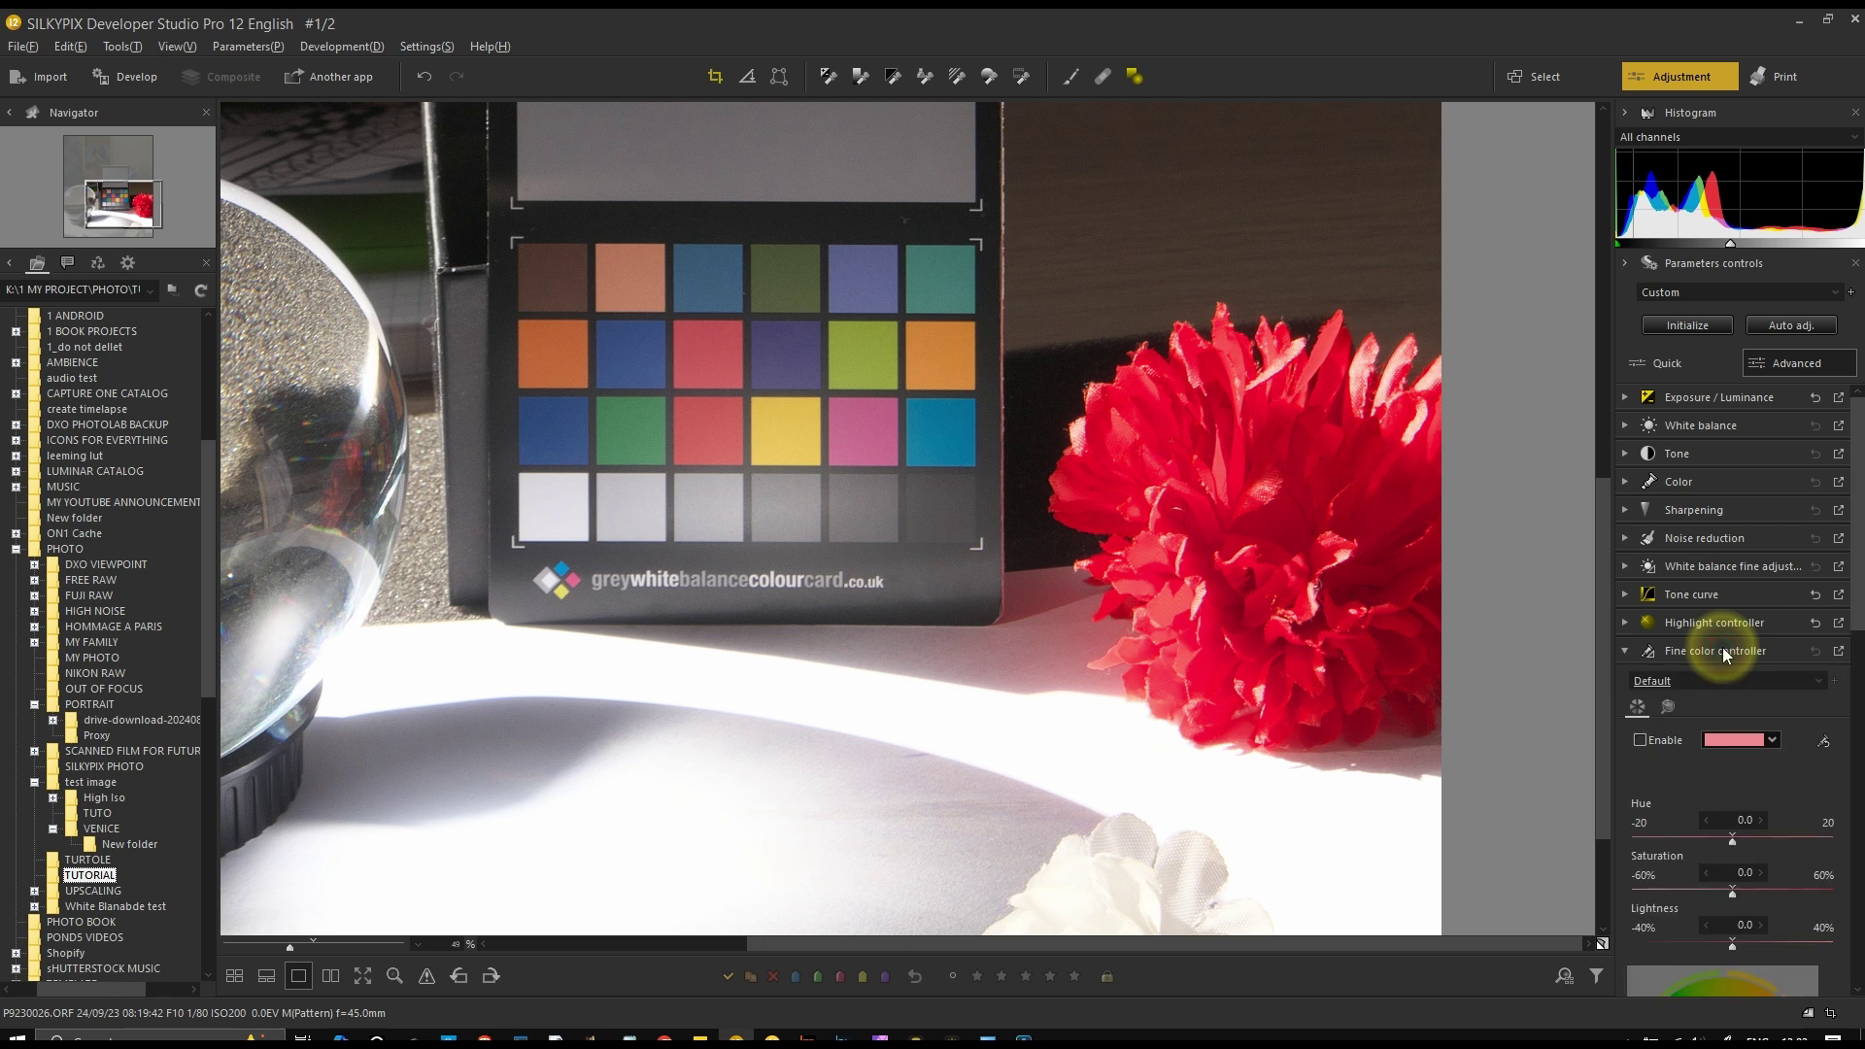
drag(1857, 588, 1859, 692)
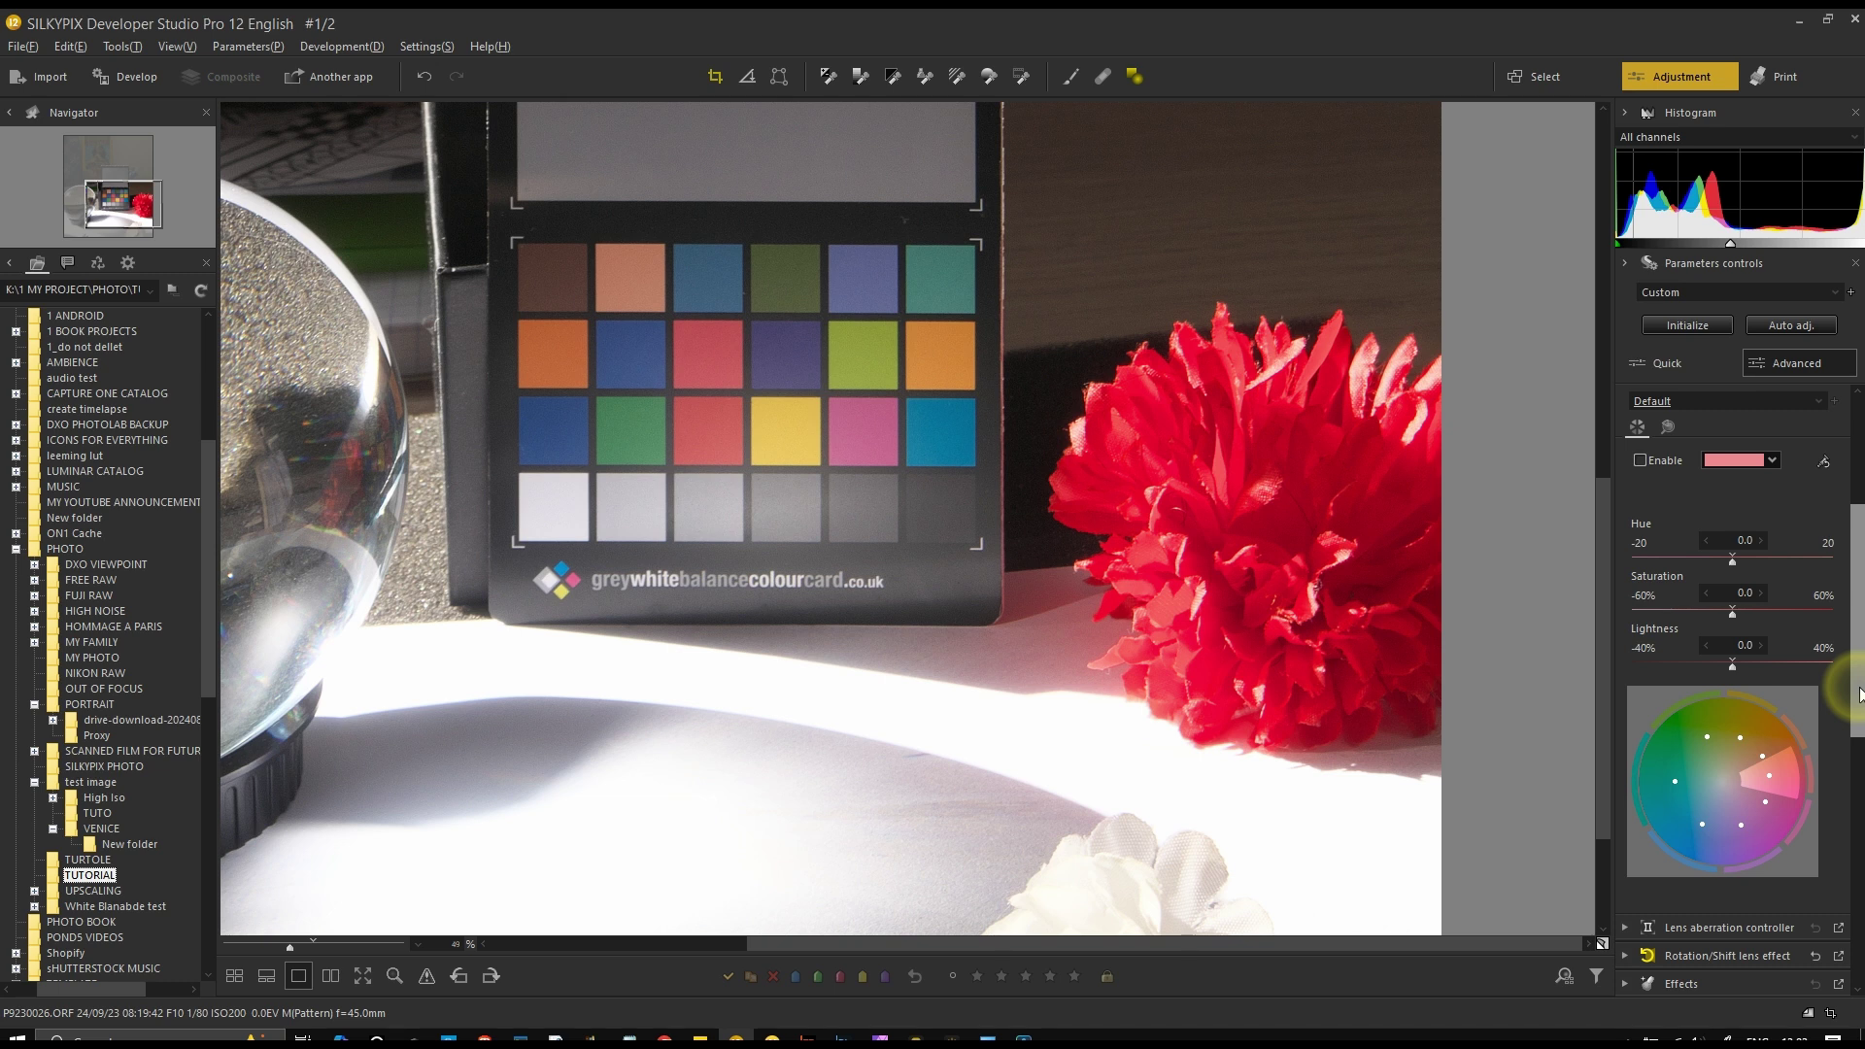
scroll(1859, 680, down, 2)
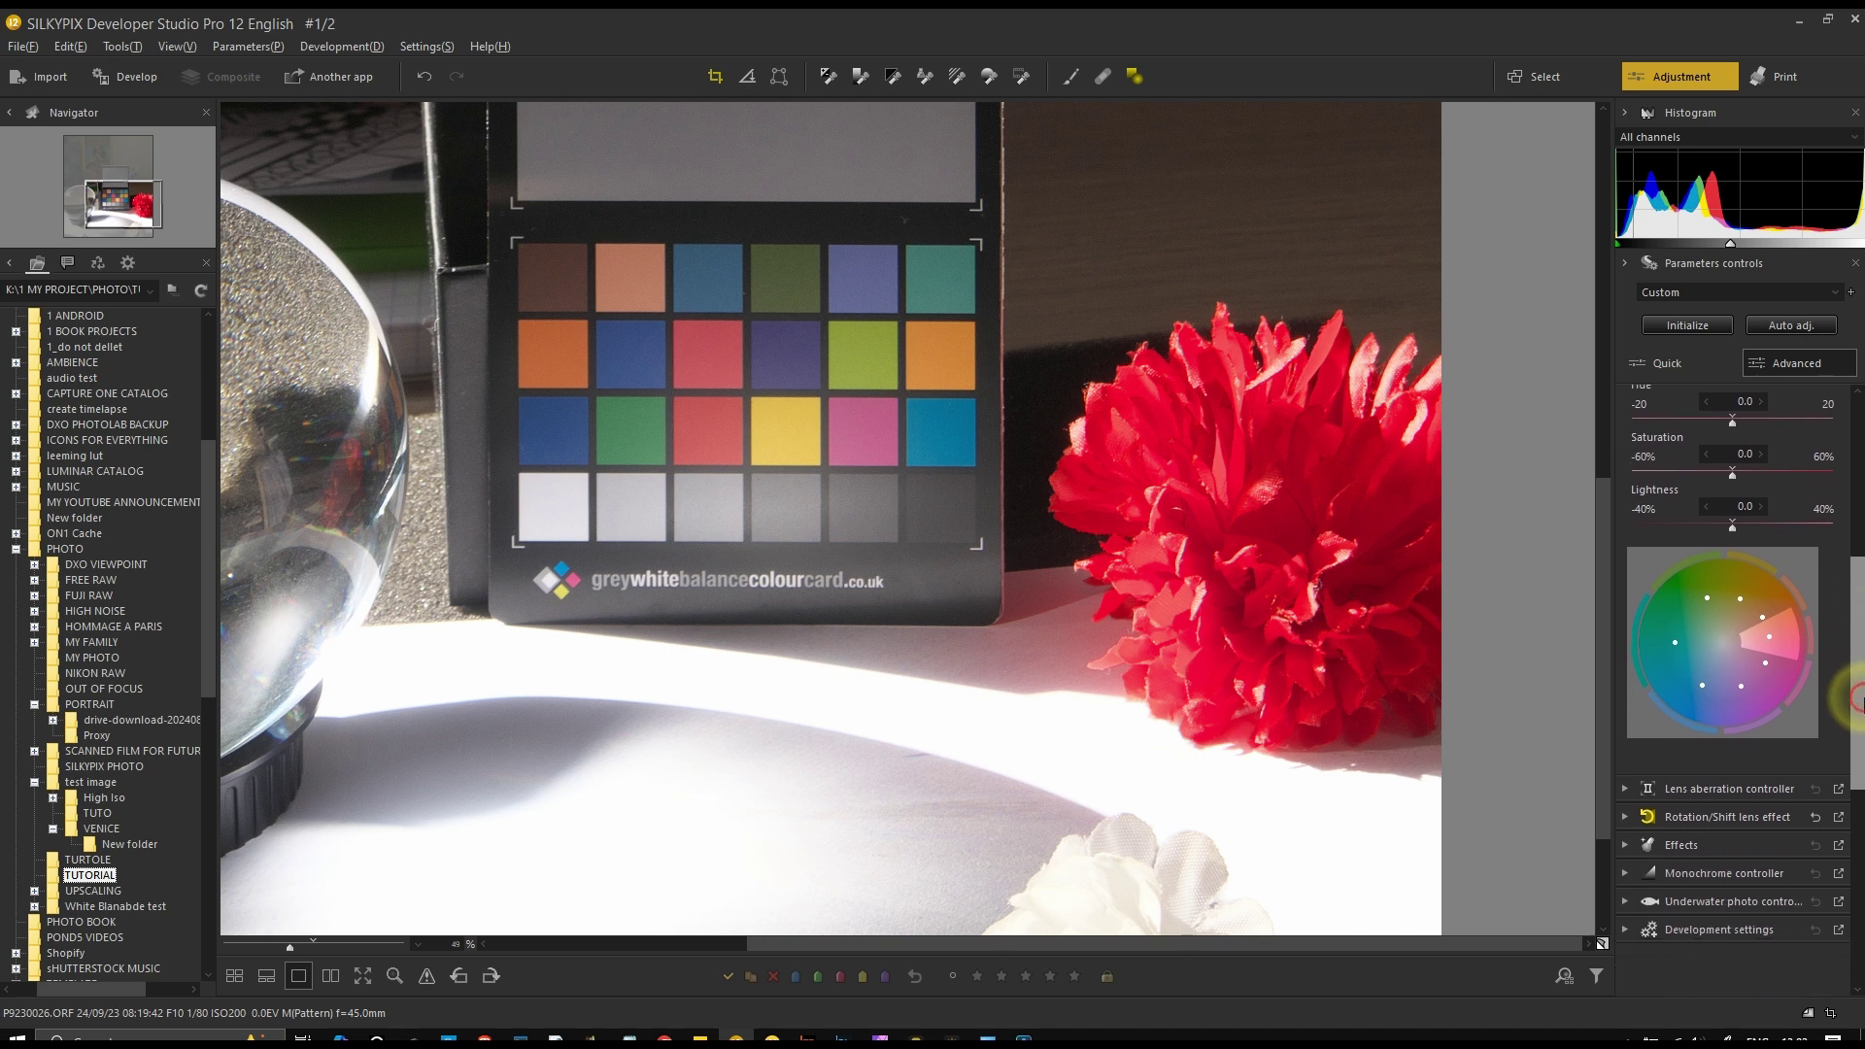
scroll(1857, 663, up, 3)
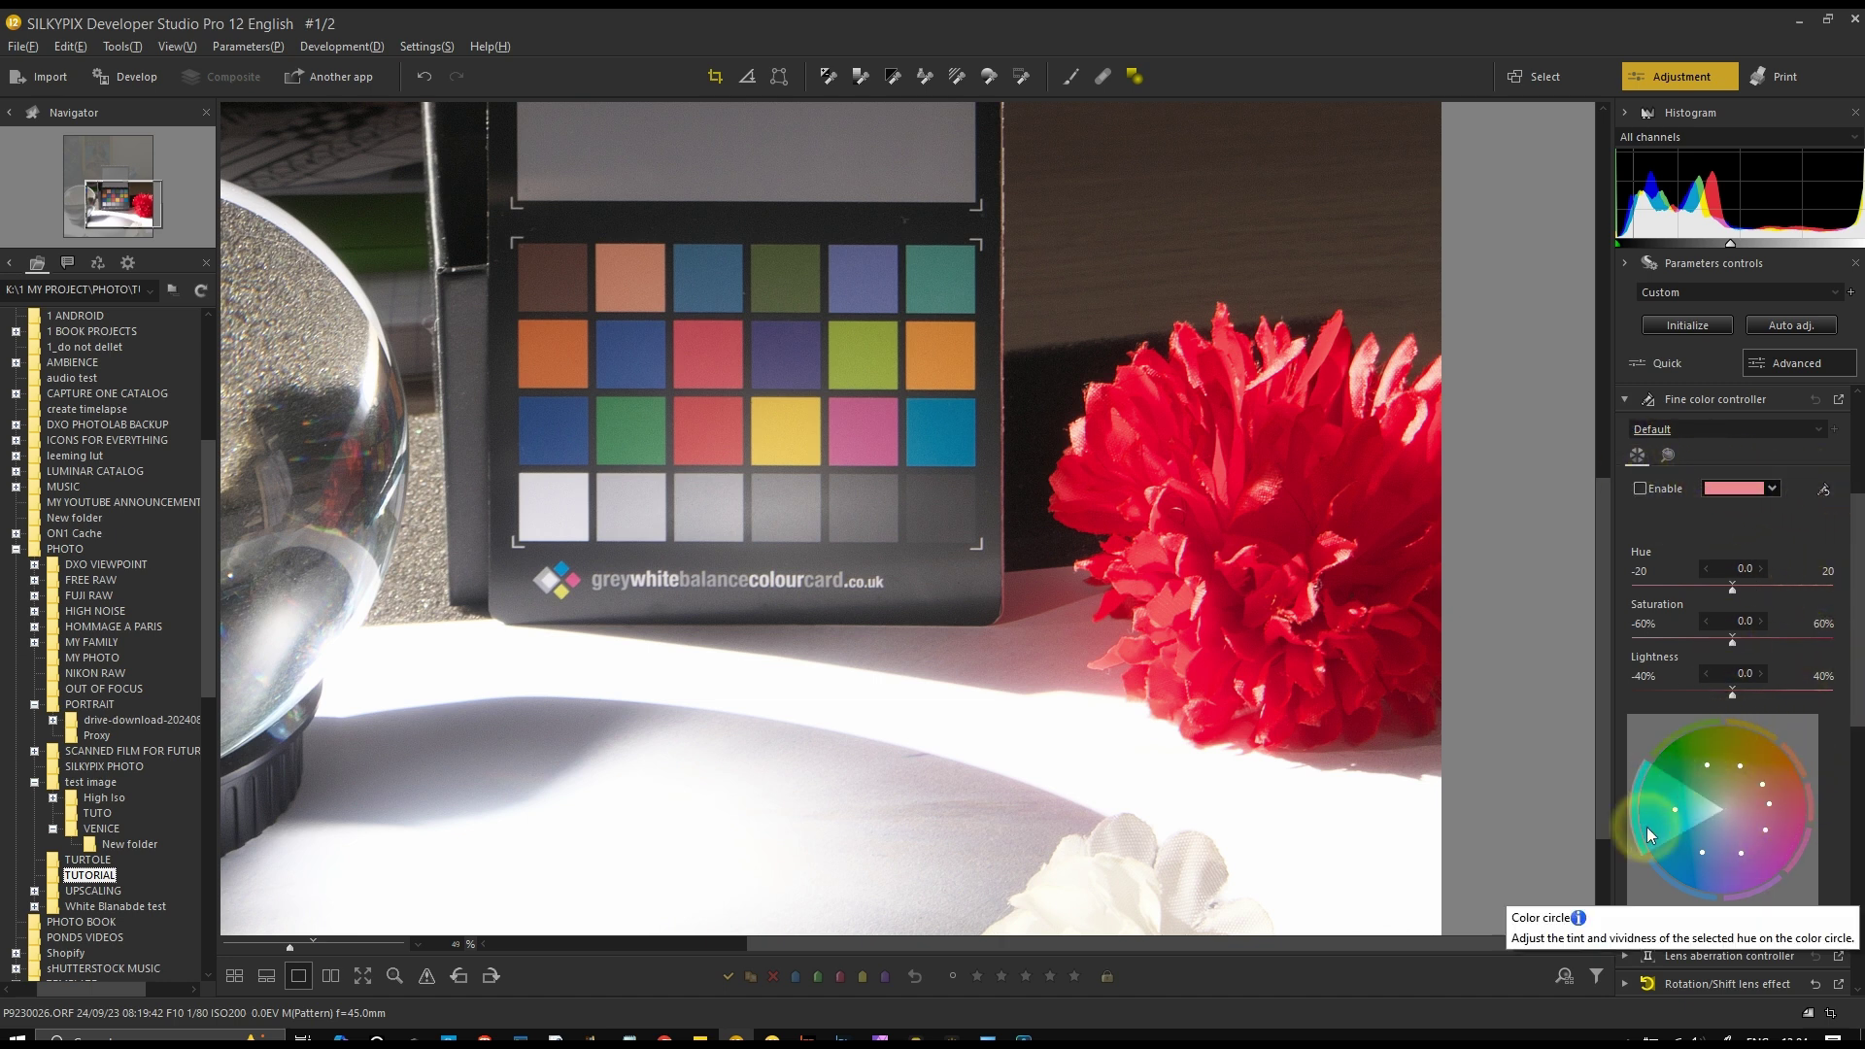
Select the green range on the color circle and shift it to hue 0.3 and saturation -0.4
click(1688, 767)
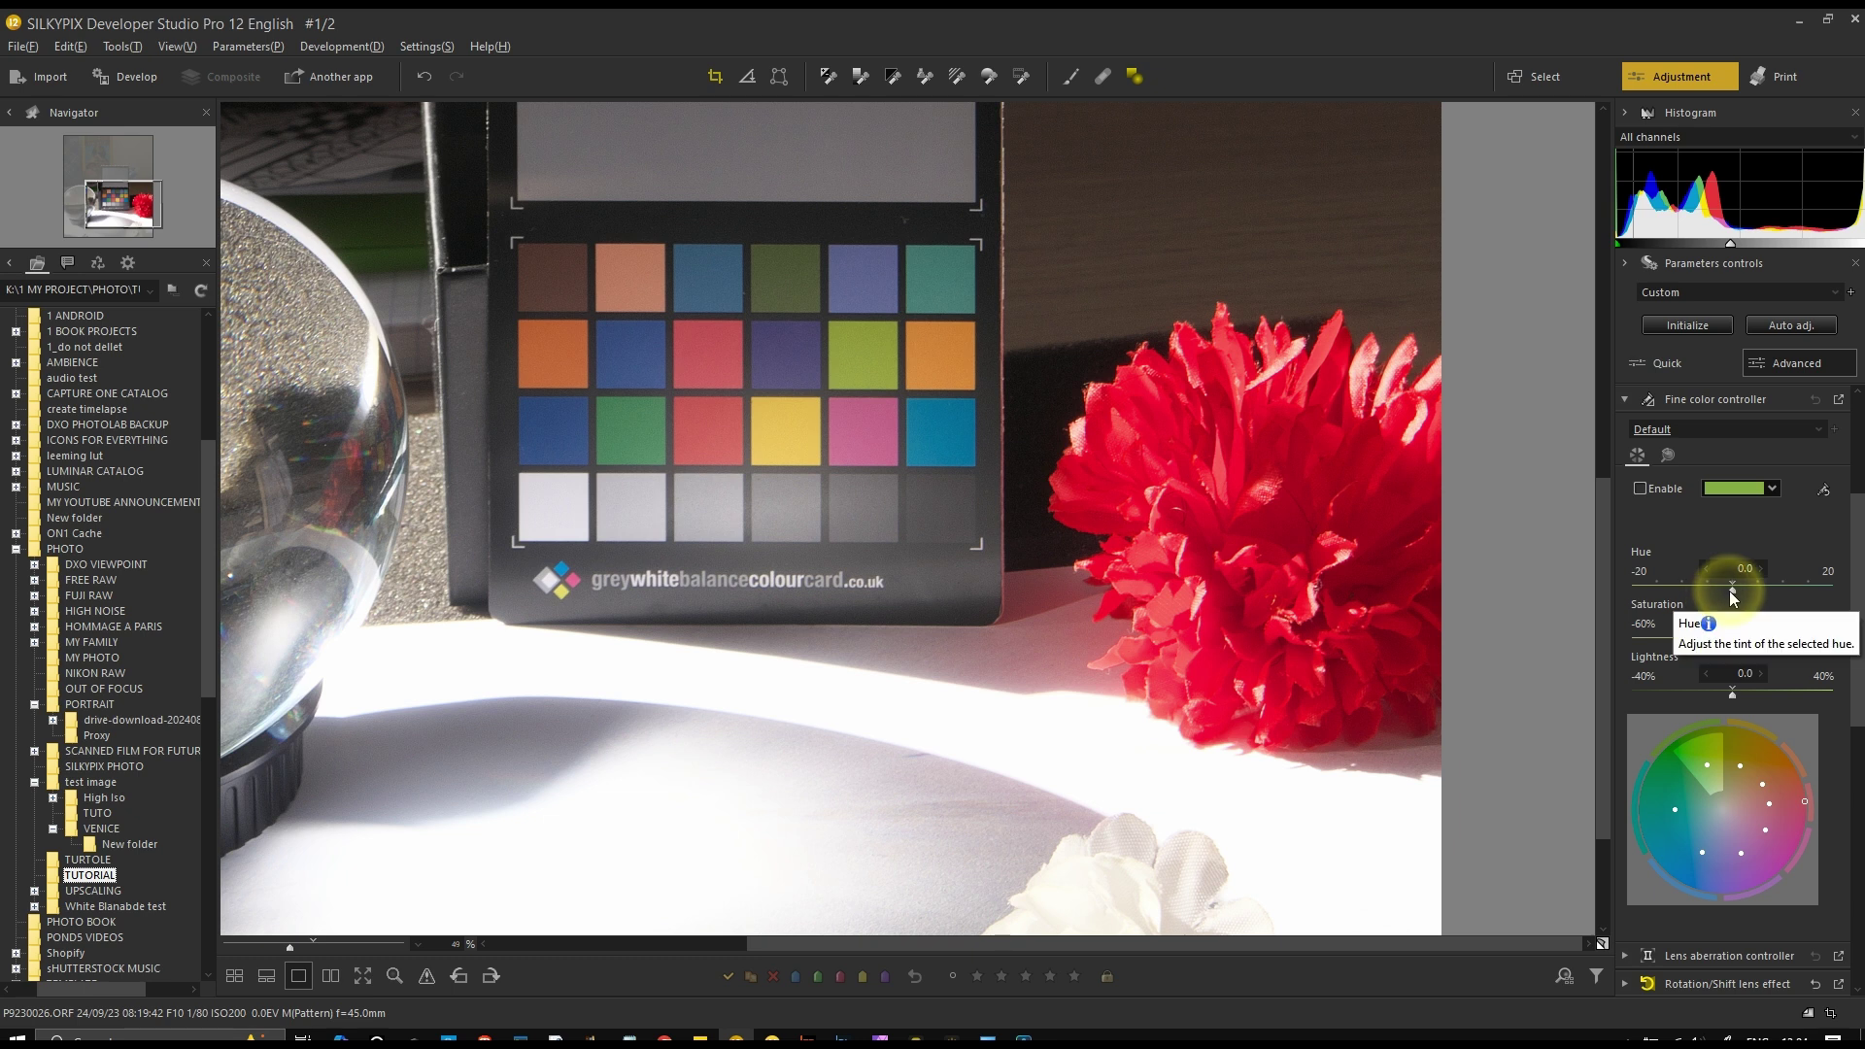
mouse_move(1729, 592)
mouse_down()
mouse_move(1830, 591)
mouse_move(1616, 581)
mouse_move(1731, 597)
mouse_up()
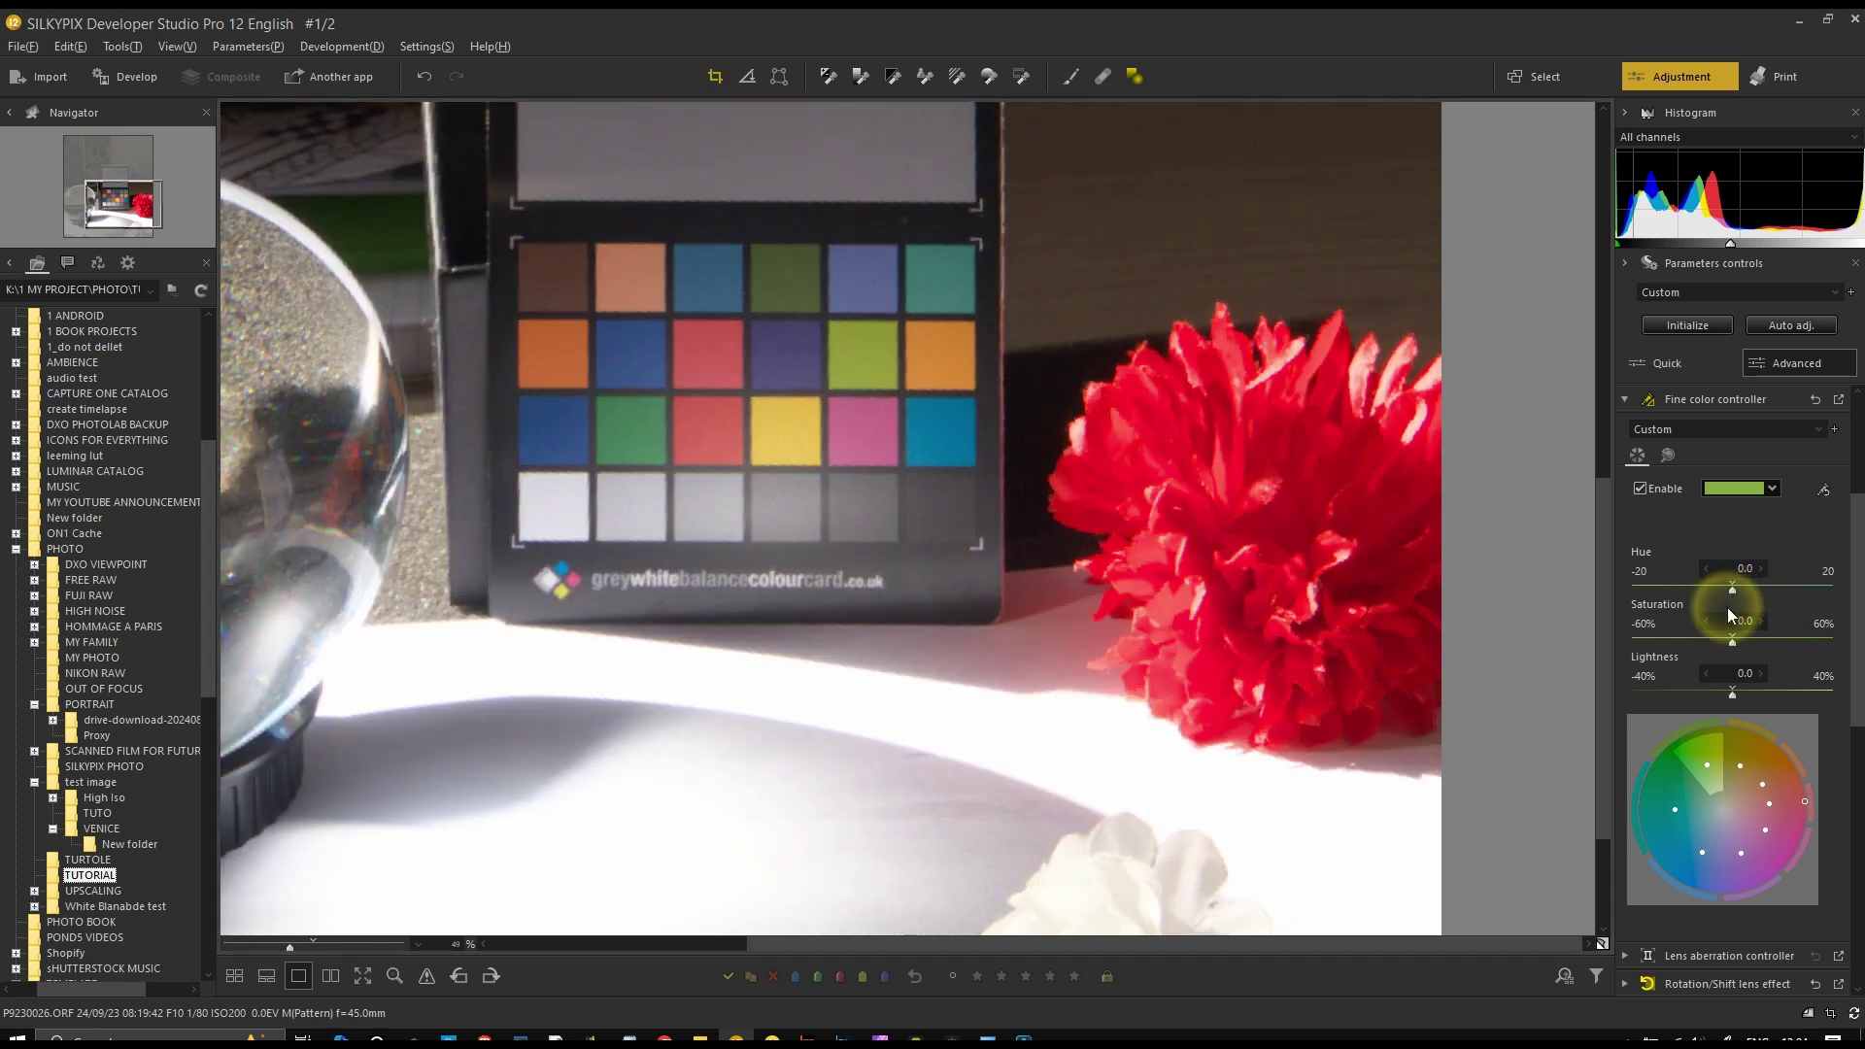
mouse_move(1703, 761)
mouse_down()
mouse_move(1721, 736)
mouse_move(1661, 753)
mouse_move(1734, 756)
mouse_move(1705, 730)
mouse_move(1706, 766)
mouse_up()
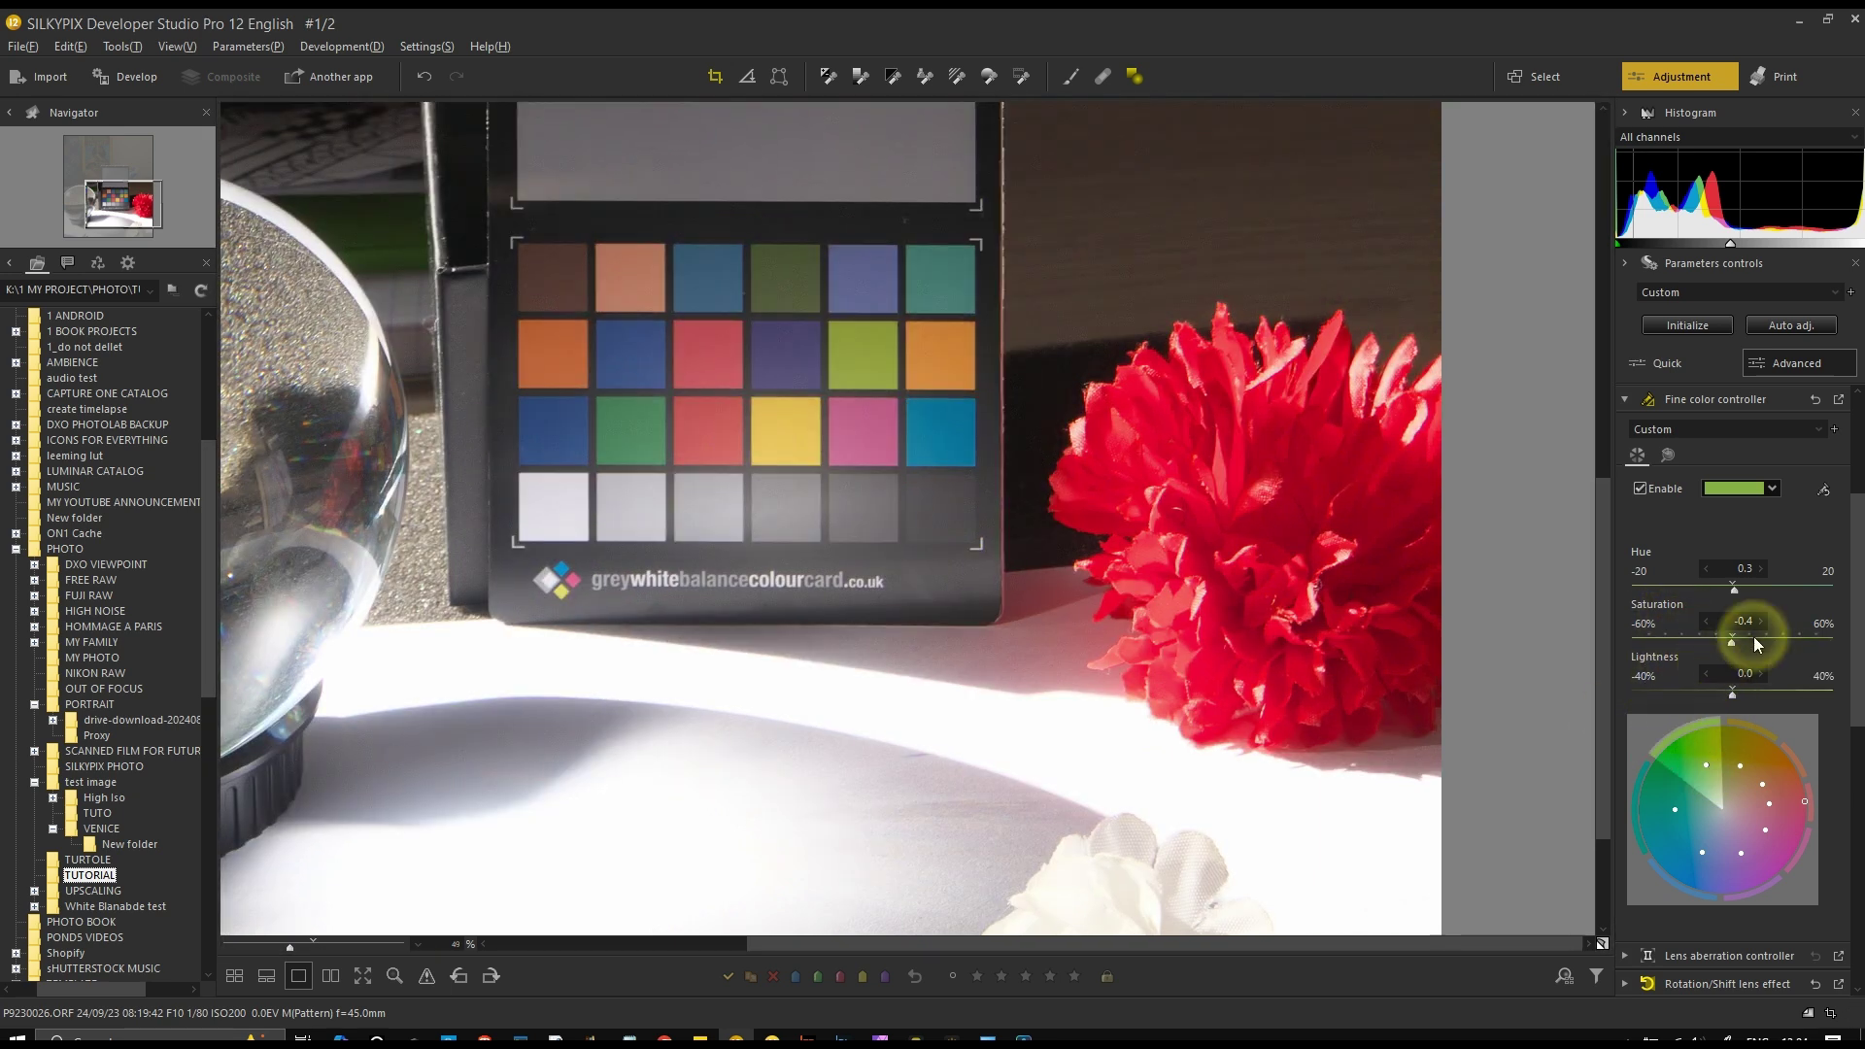
Test the green range's lightness at -40.0 and 39.0, and reset it to 0.0
drag(1733, 693, 1600, 692)
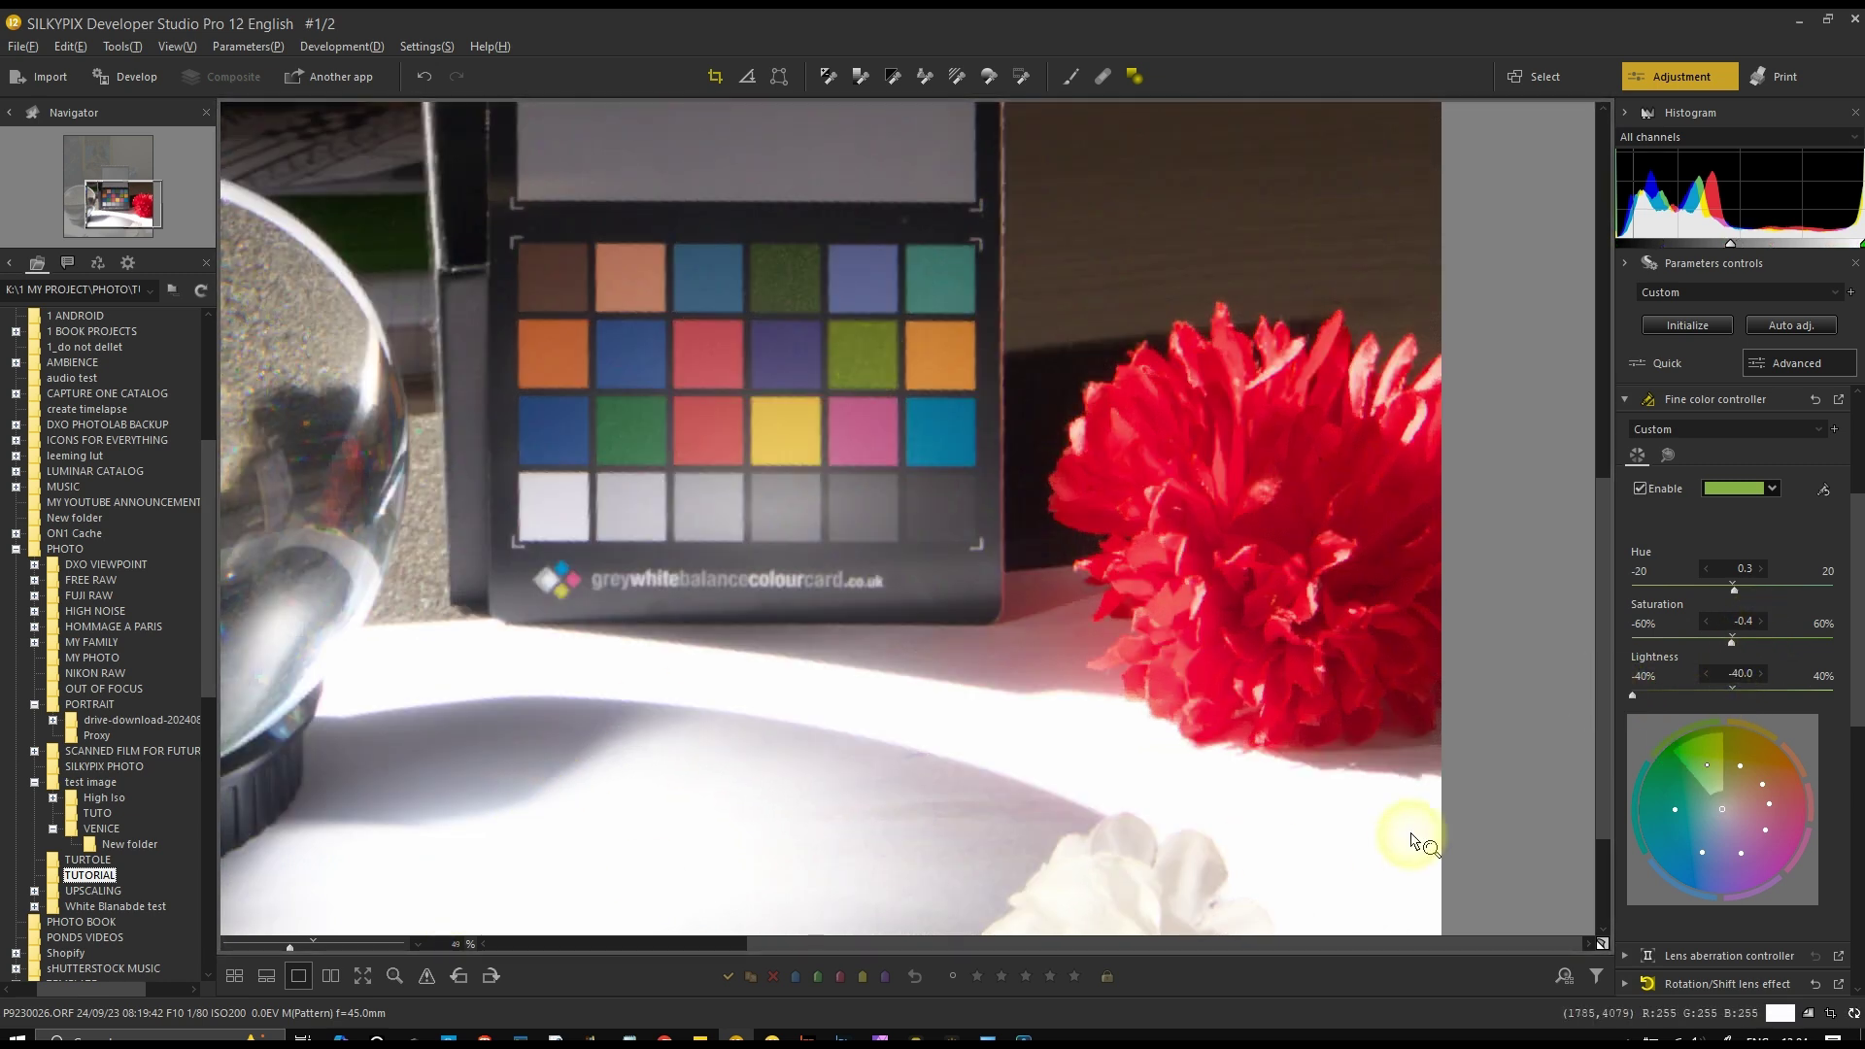
drag(1635, 695, 1823, 699)
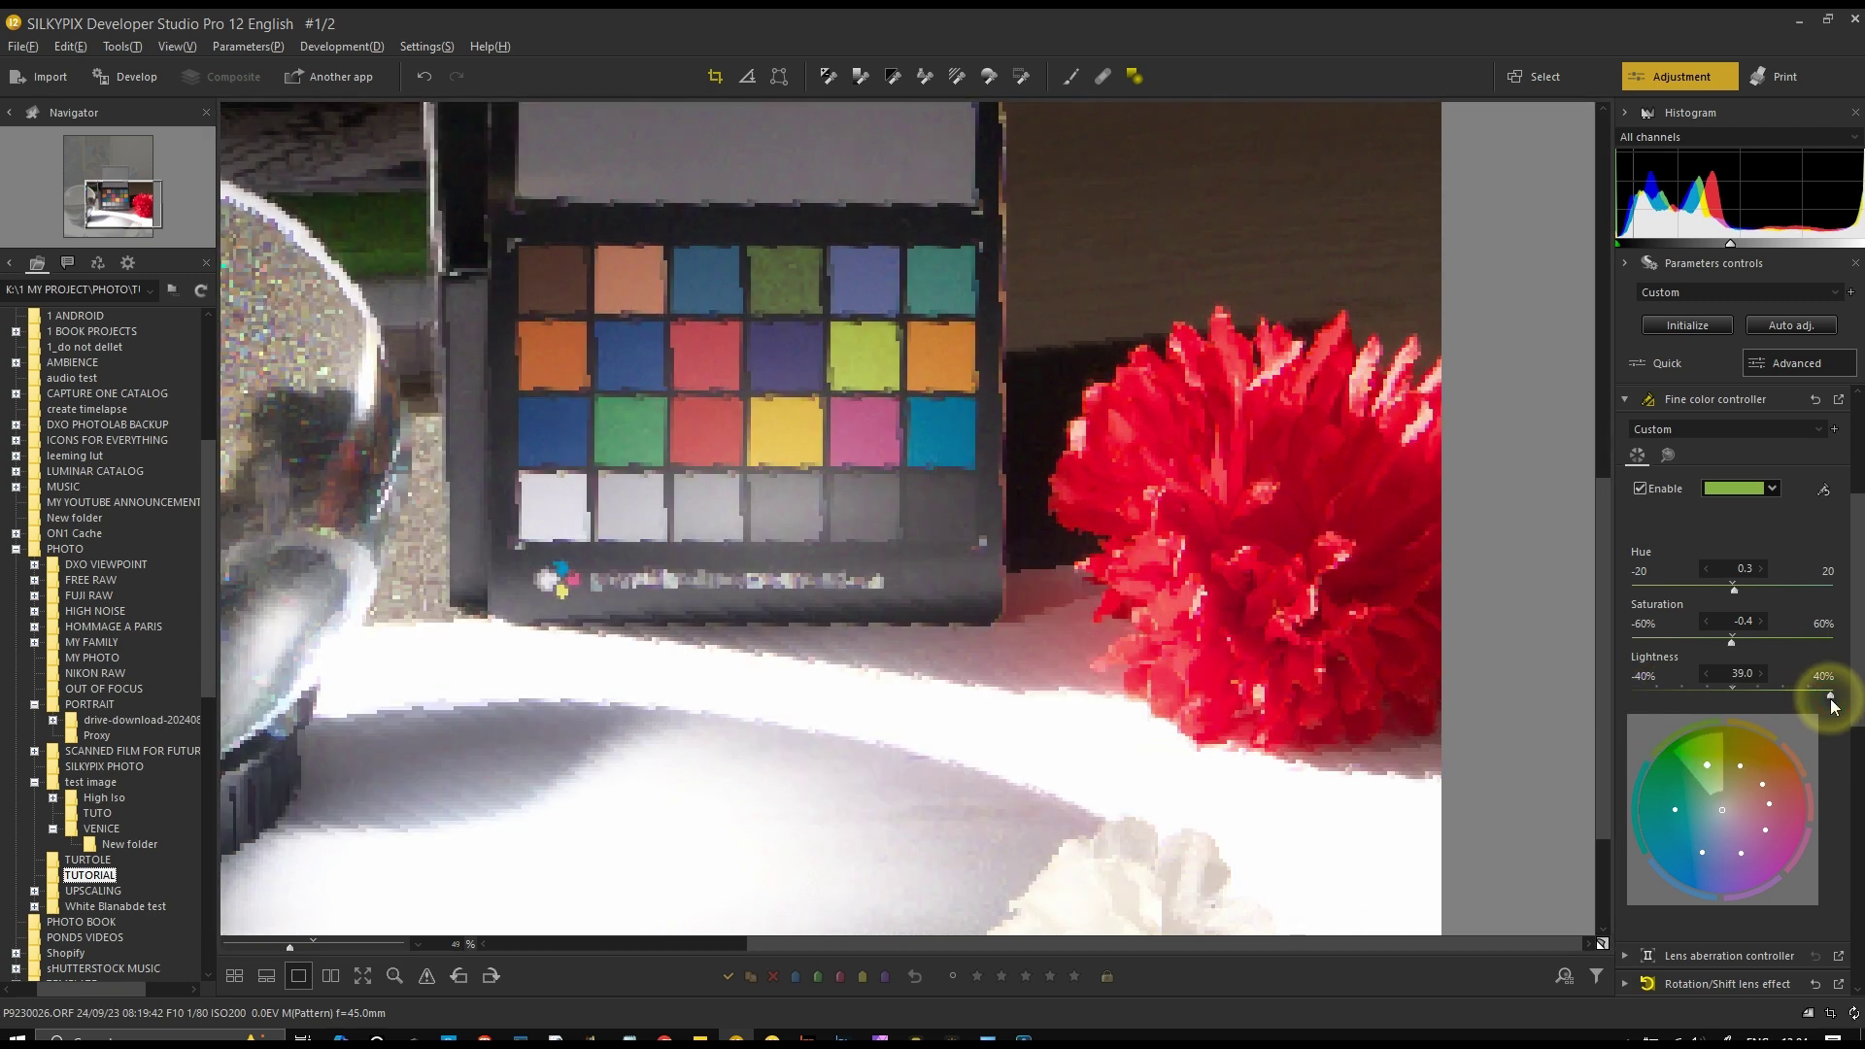
click(1732, 690)
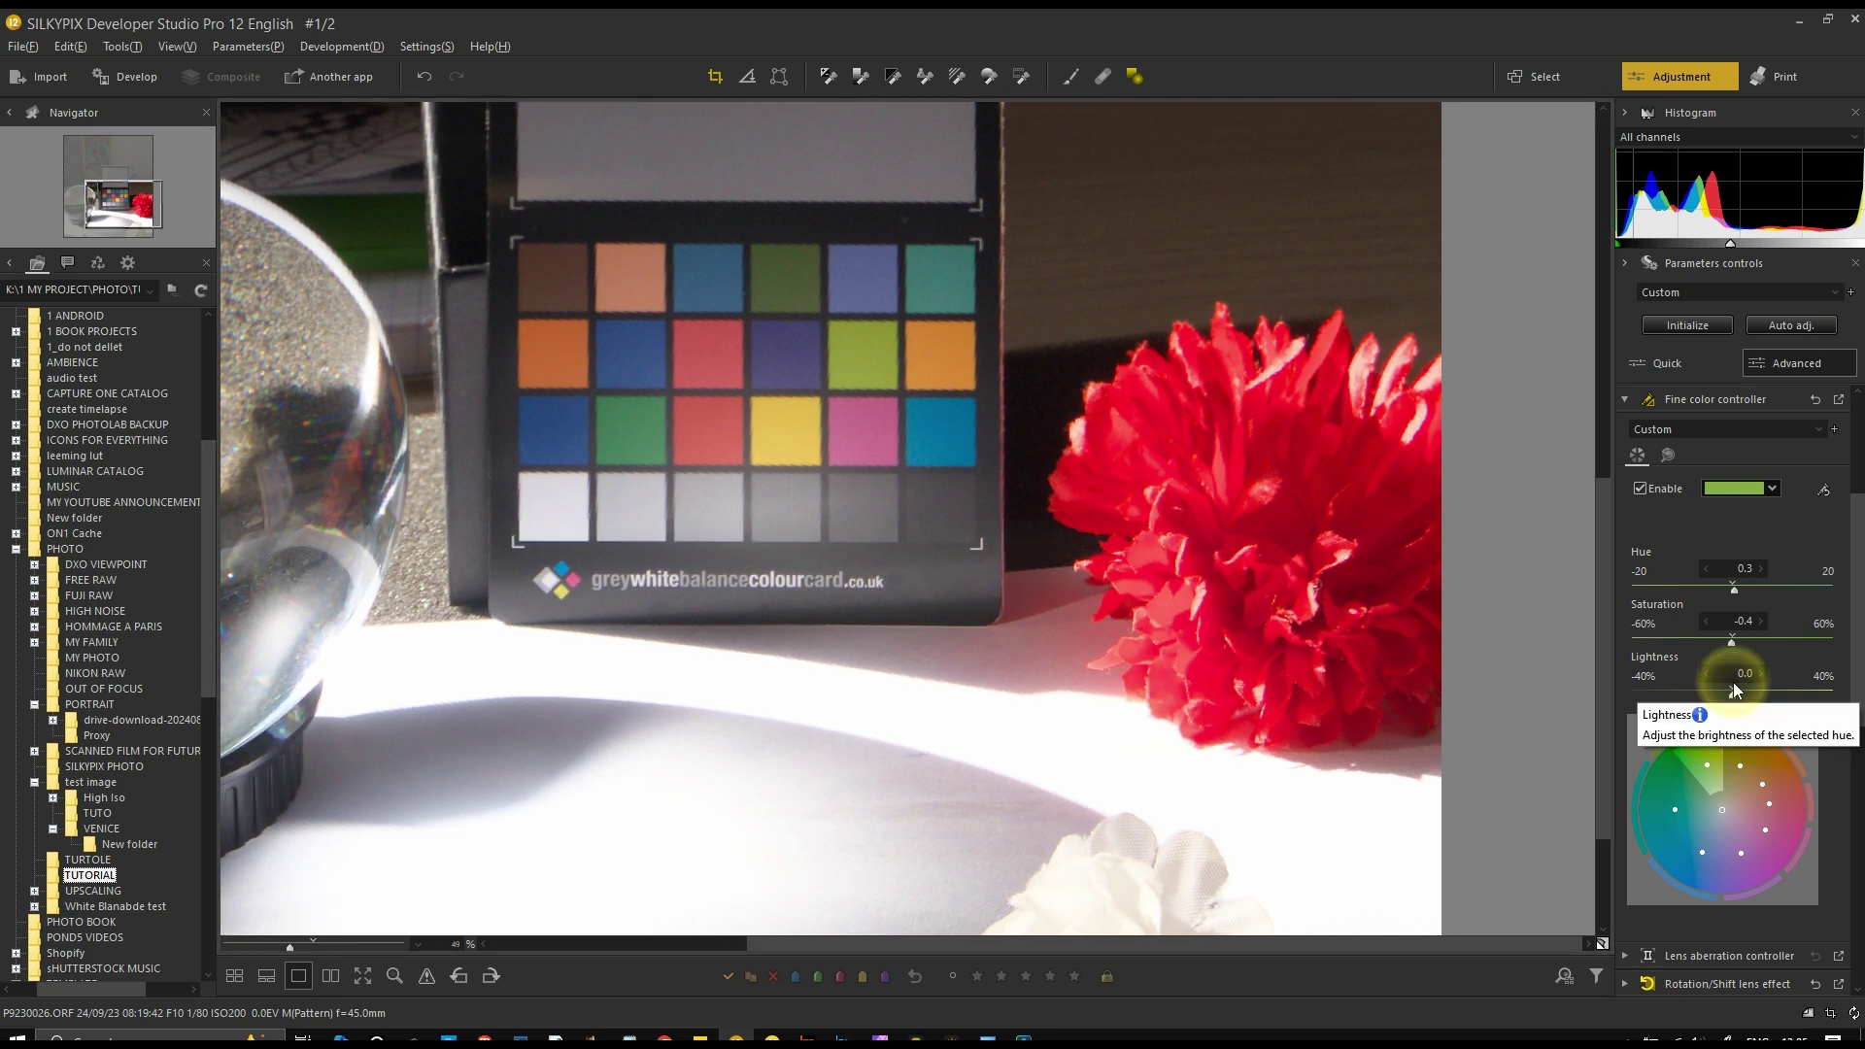
Reset the Fine color controller and switch it to picking a target color from the preview with the Hue selection tool
click(1822, 491)
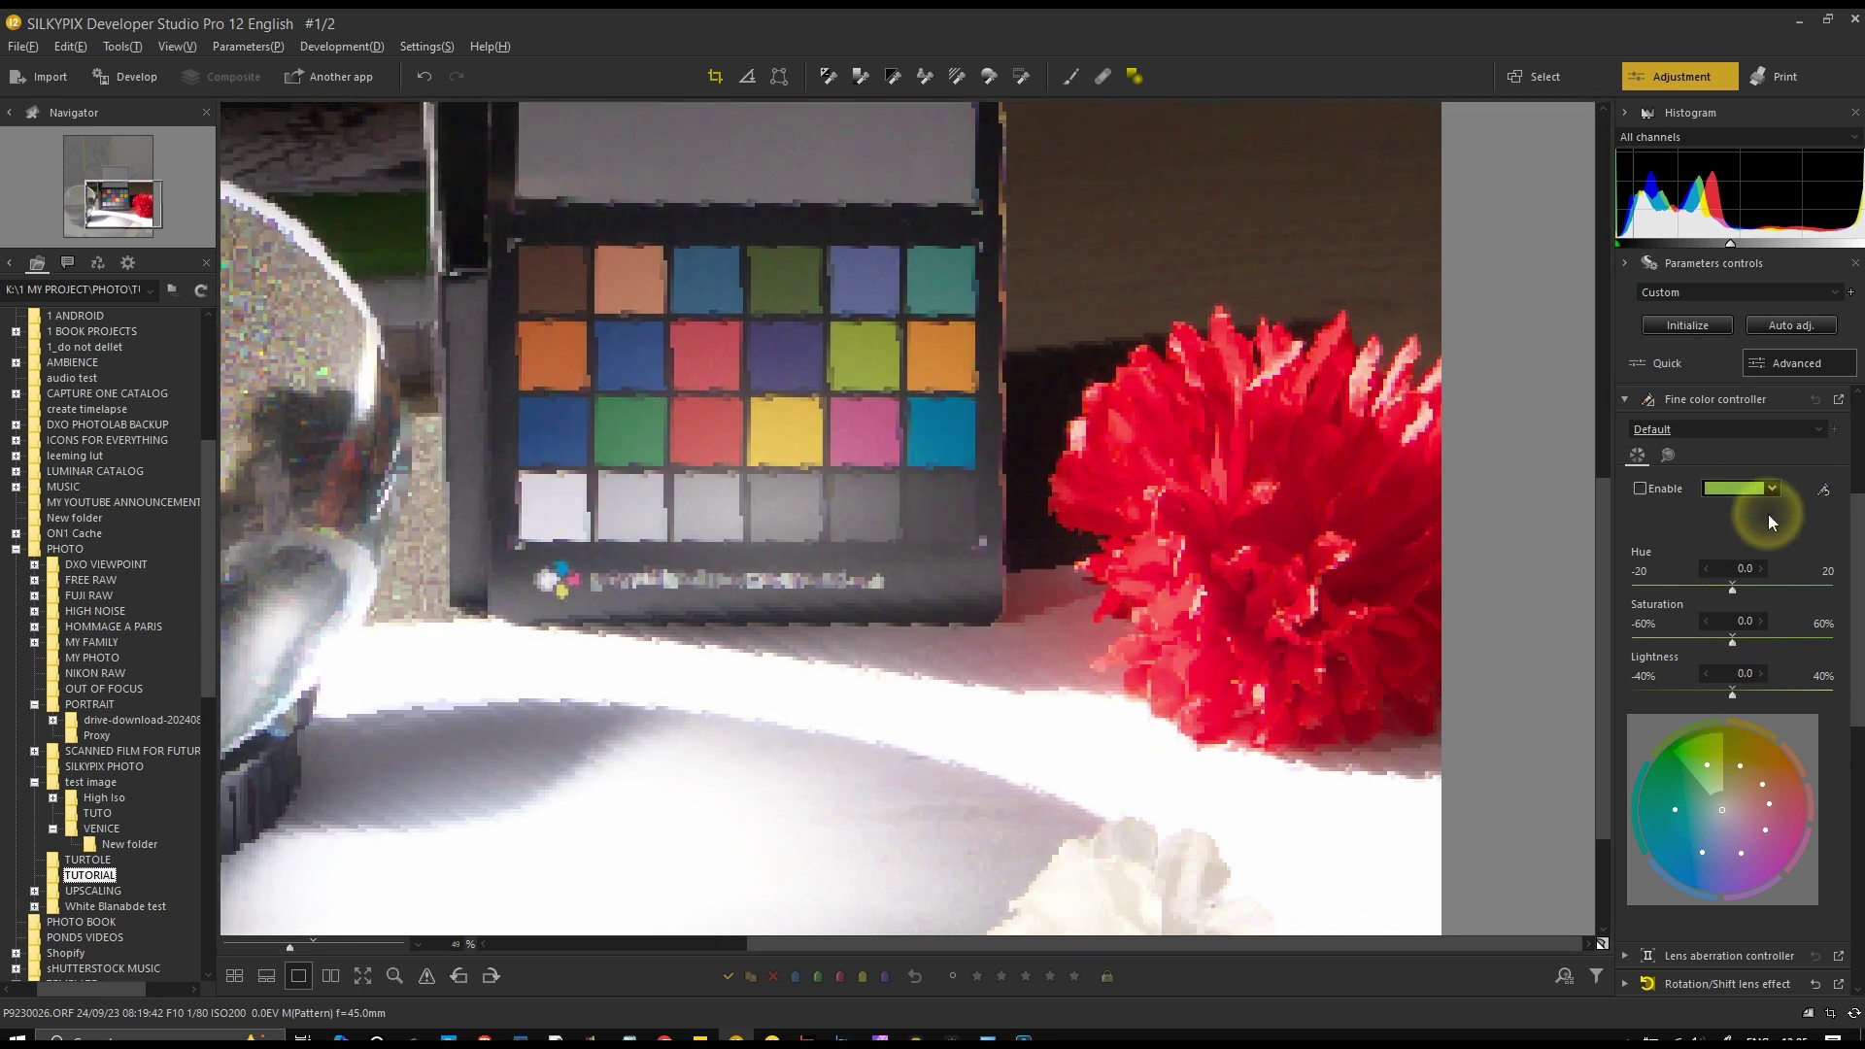
click(1669, 456)
click(1641, 523)
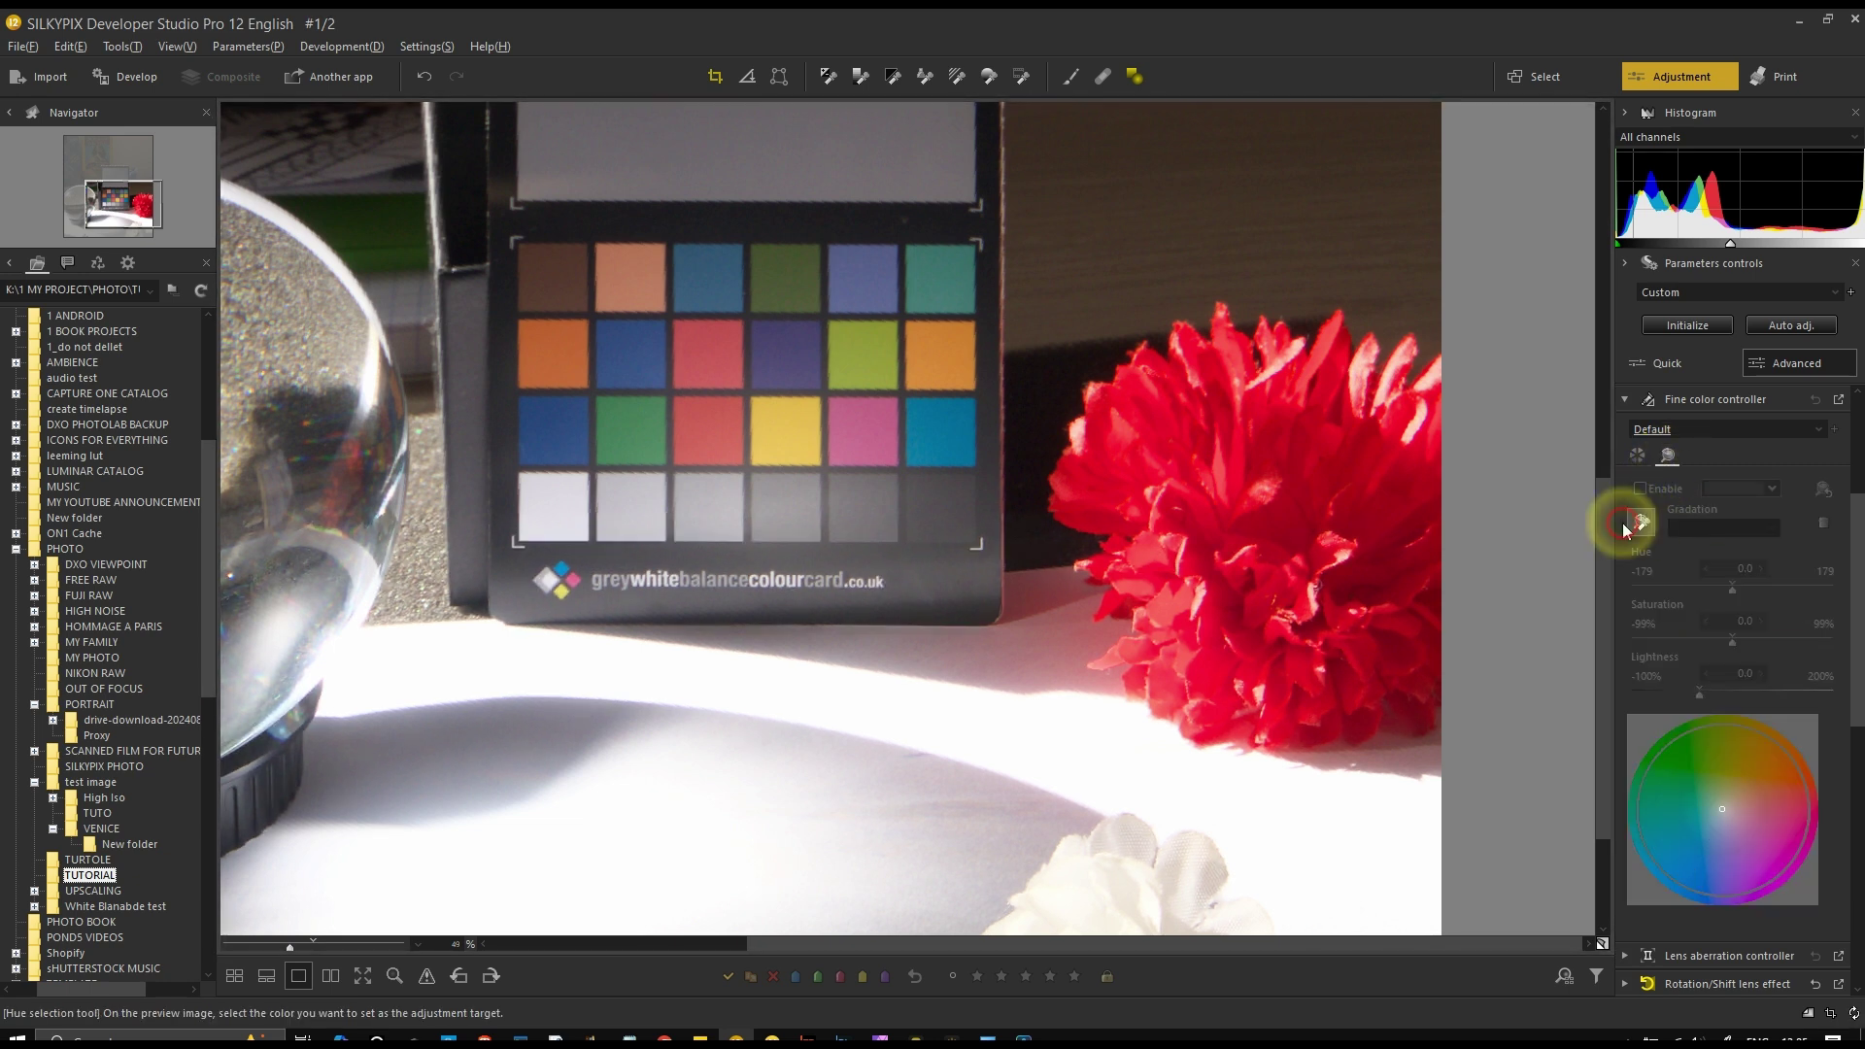
click(632, 416)
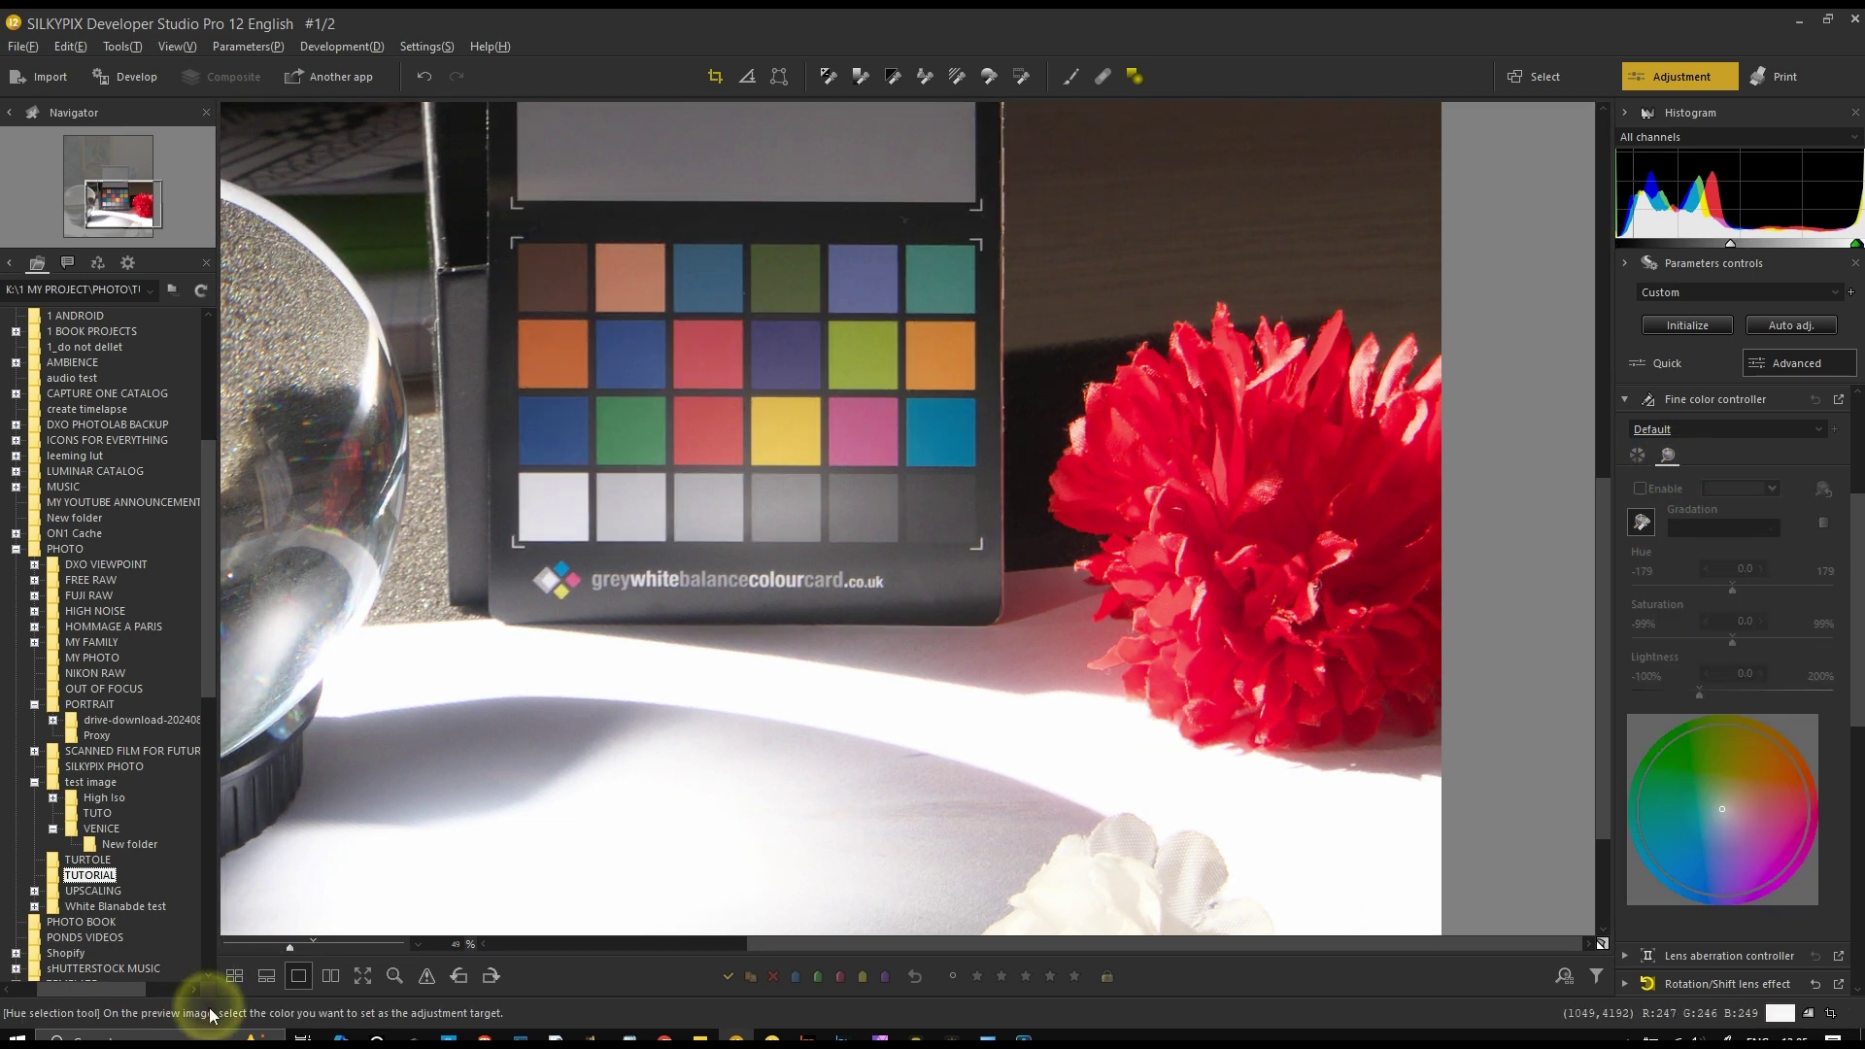
Sample the red flower's color, test its hue at 93.0, and reset the Fine color controller
drag(291, 948, 309, 949)
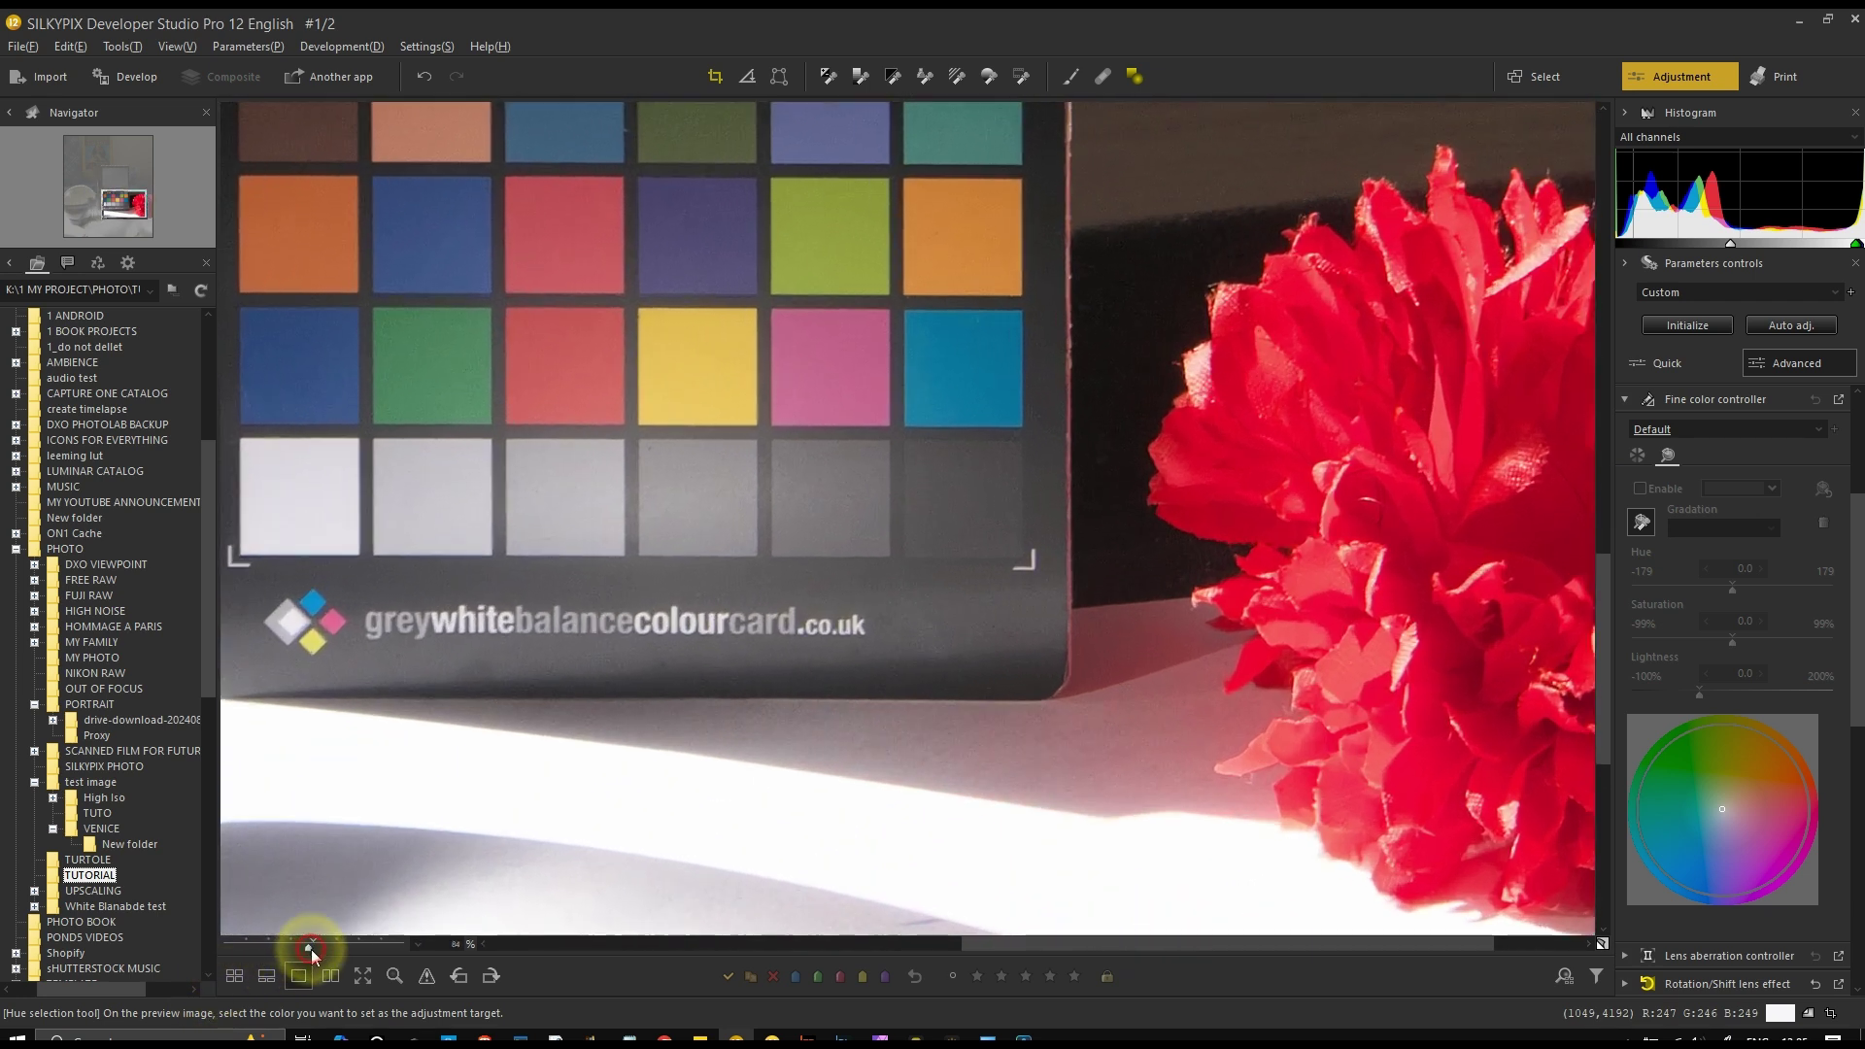
drag(1610, 690, 1610, 644)
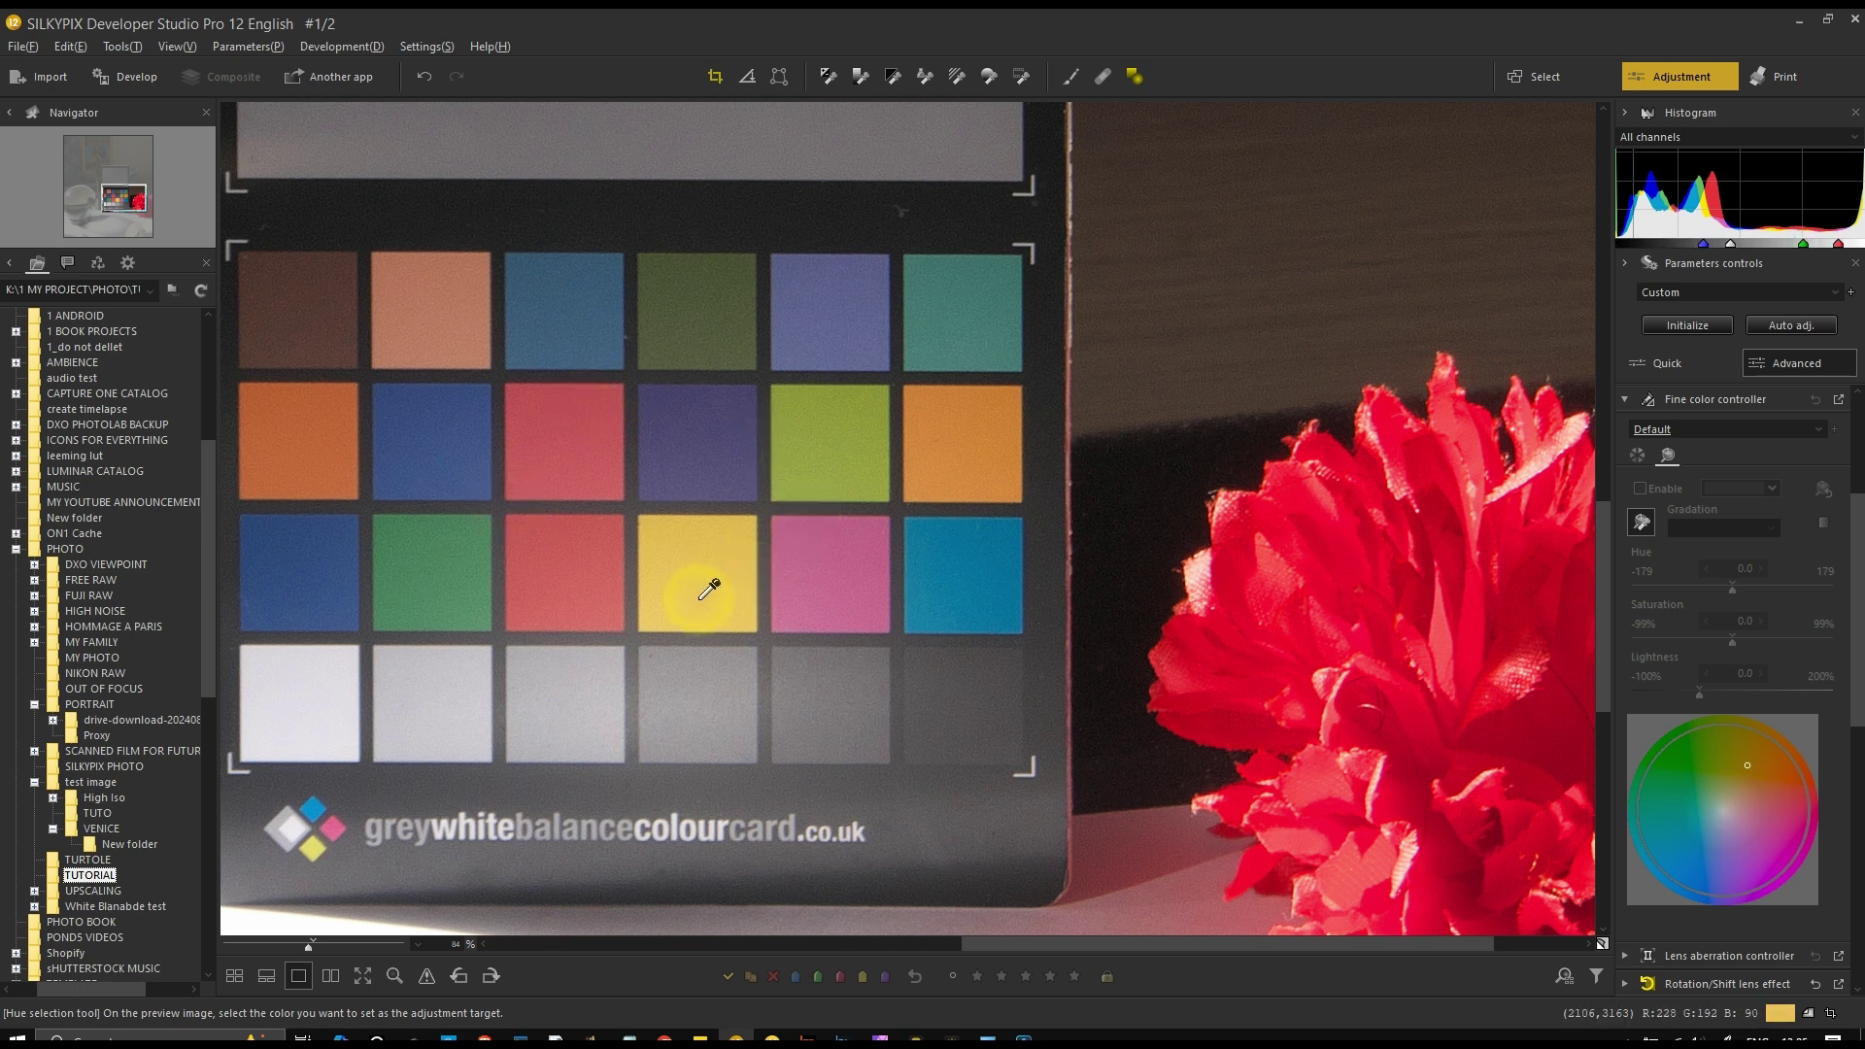
click(1207, 658)
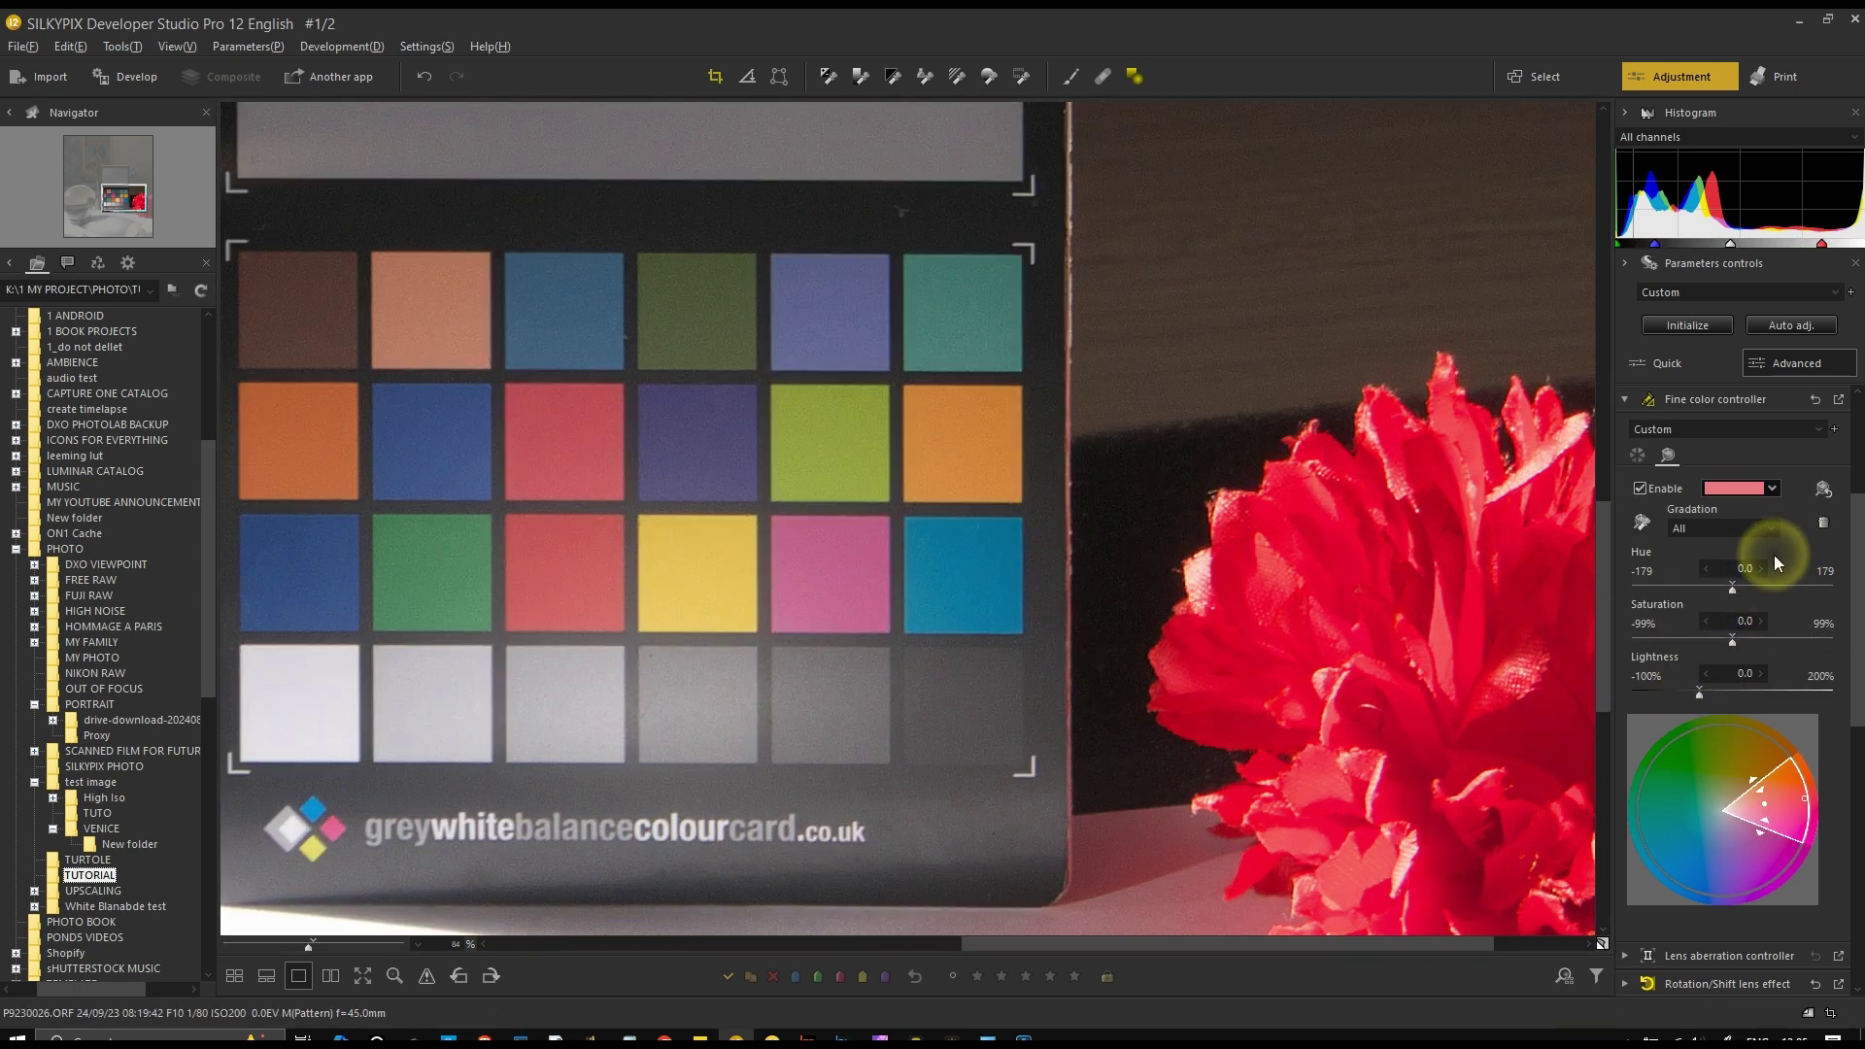
mouse_move(1732, 588)
mouse_down()
mouse_move(1831, 597)
mouse_move(1783, 590)
mouse_up()
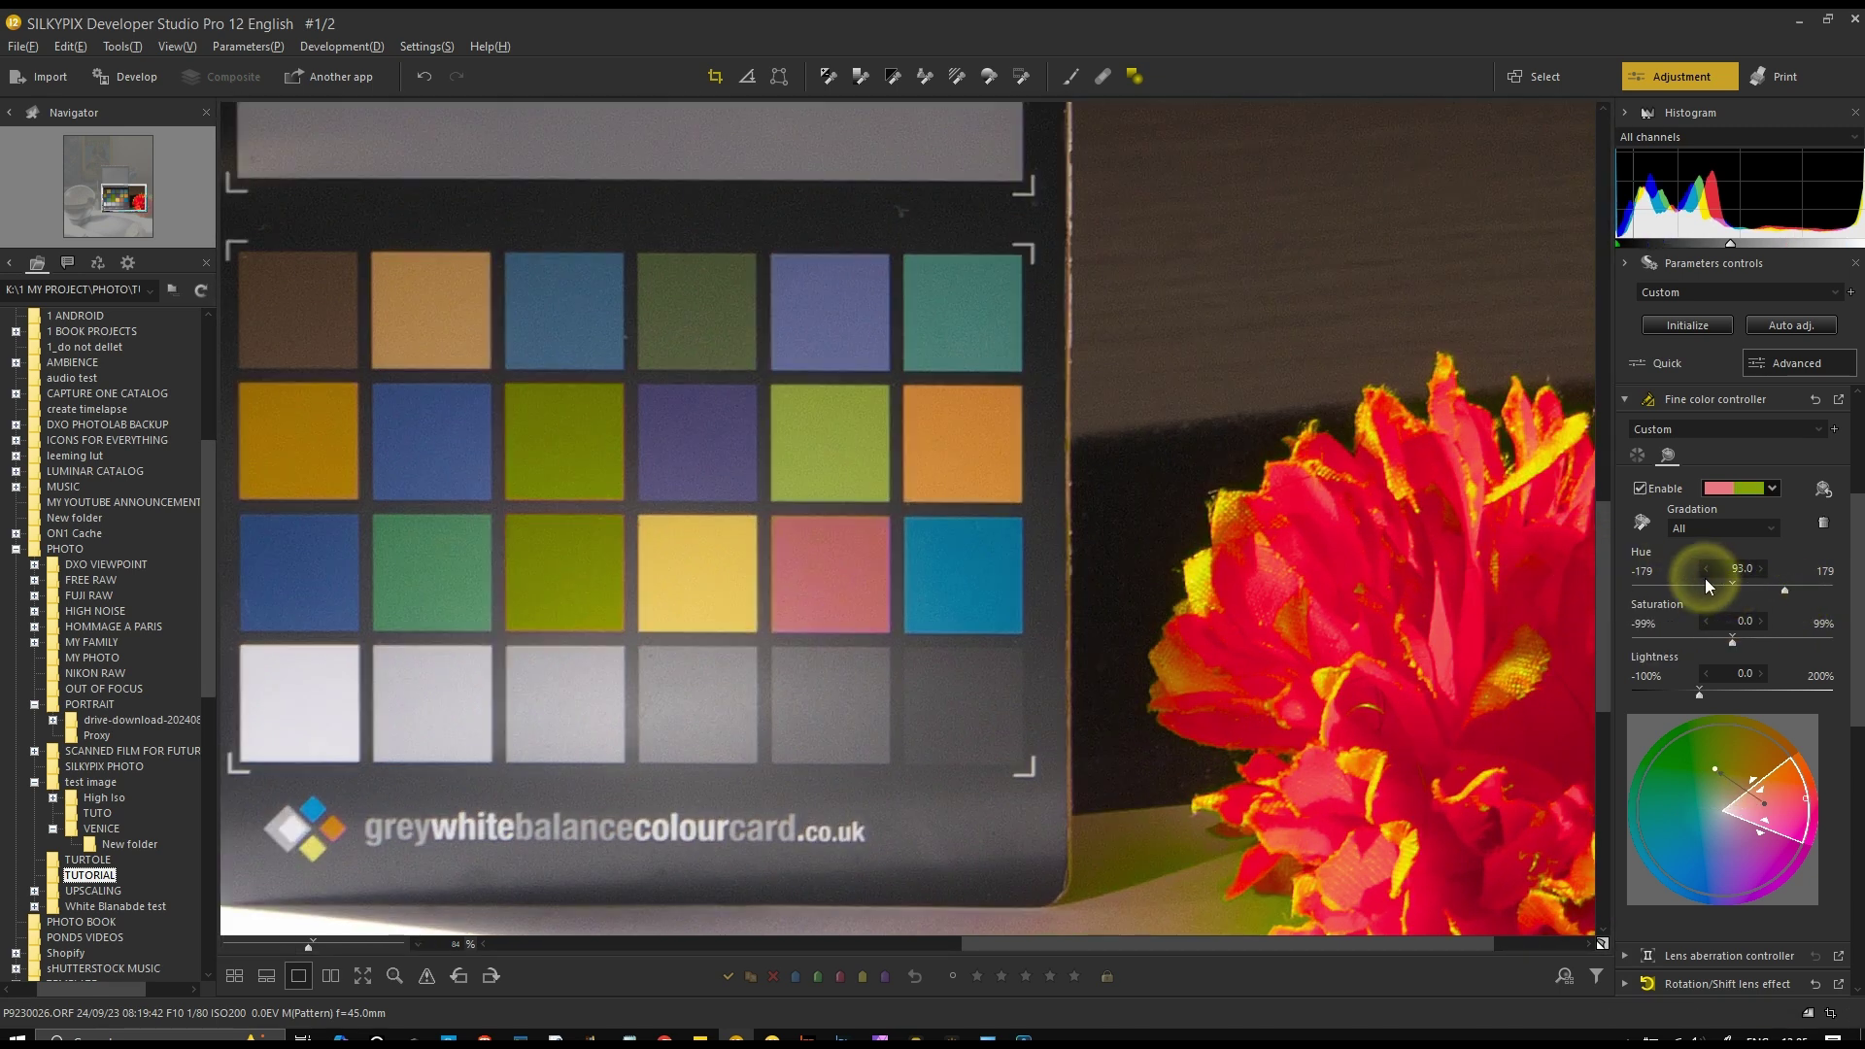
click(1822, 524)
Sample another red area of the flower, shift its hue to 5.0, and discard the adjustment
click(1640, 523)
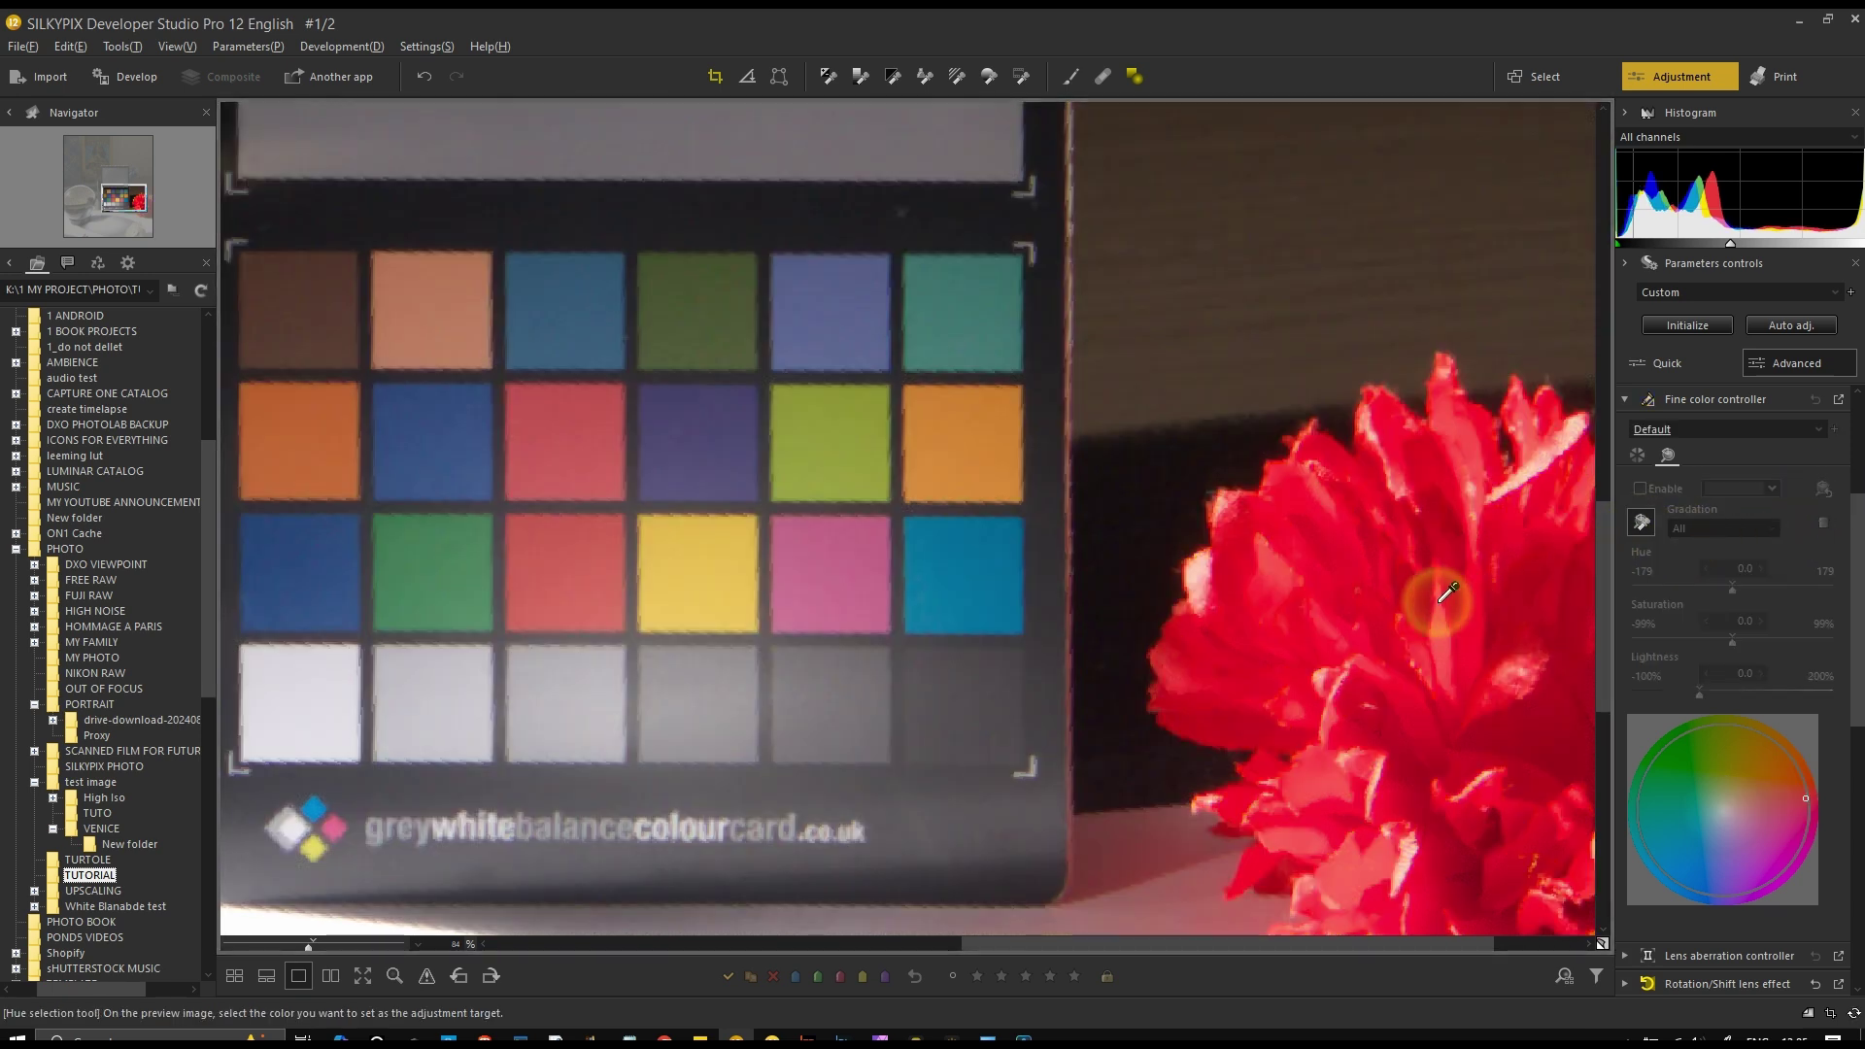
click(1540, 580)
mouse_move(1733, 589)
mouse_down()
mouse_move(1804, 591)
mouse_move(1668, 593)
mouse_move(1727, 587)
mouse_up()
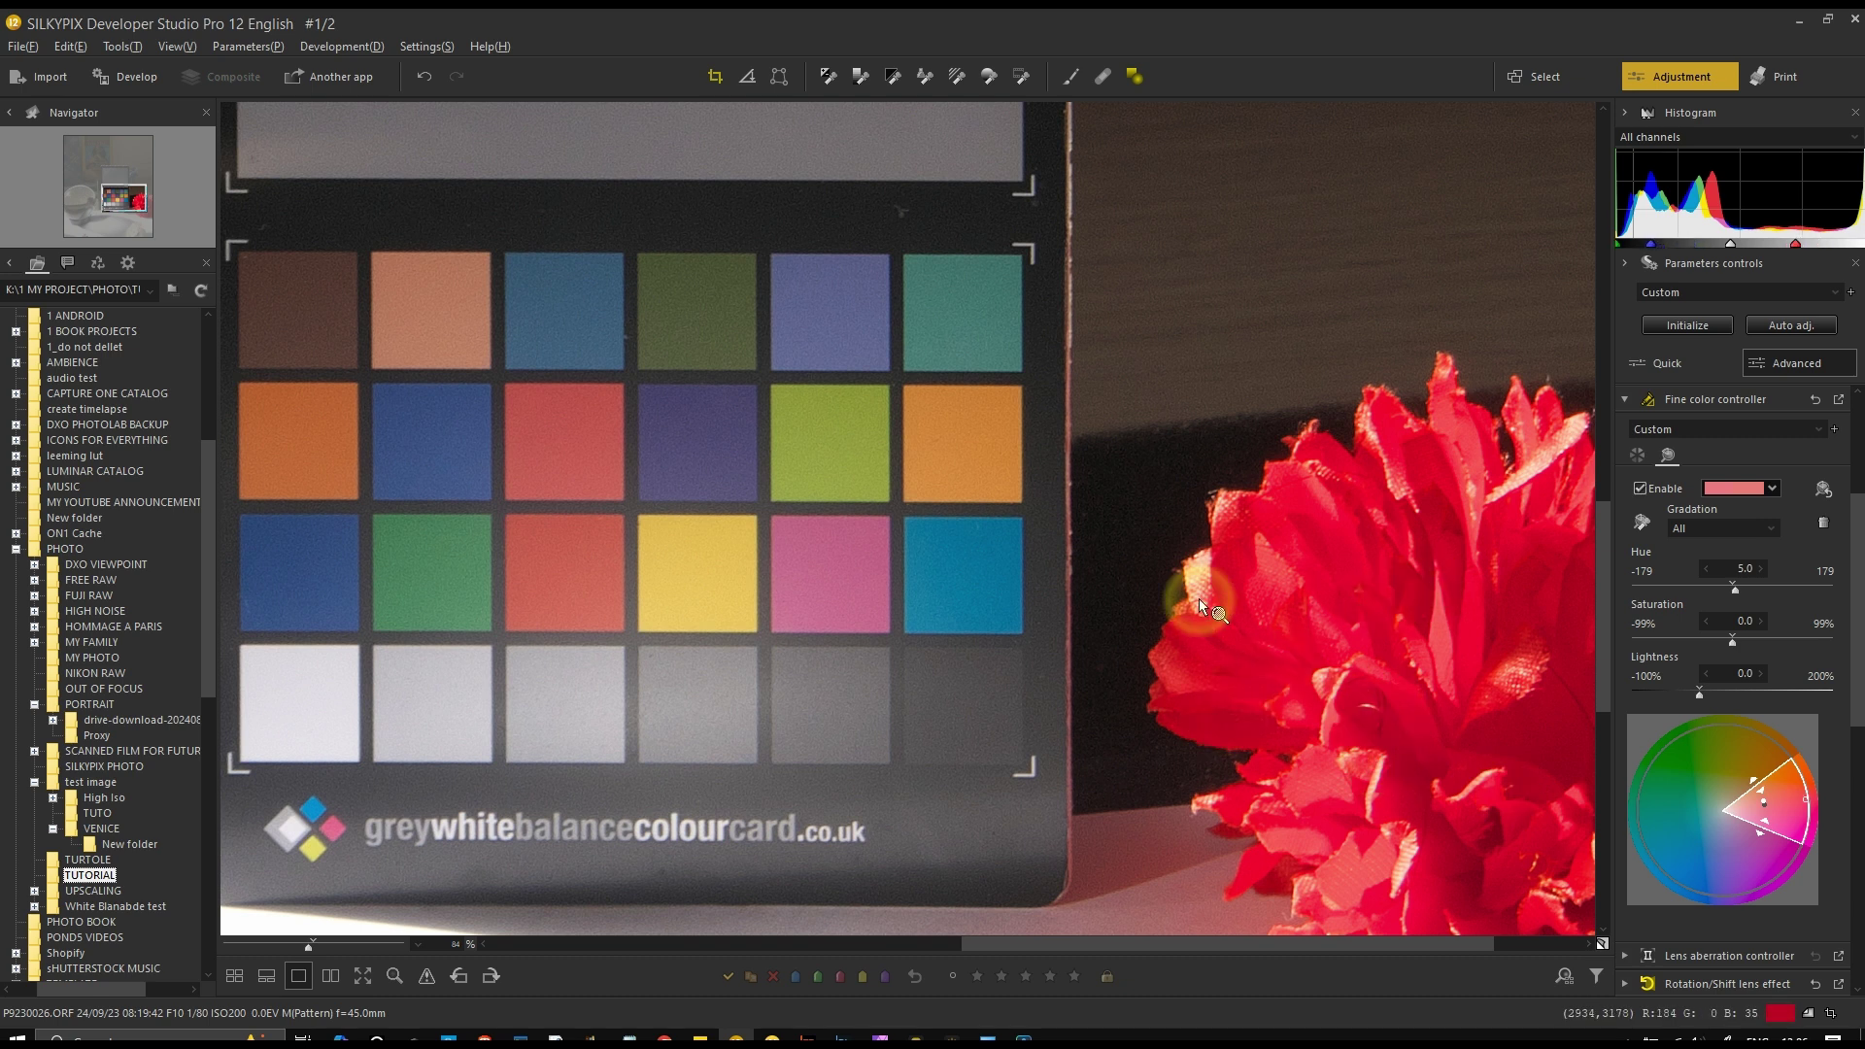
click(1822, 488)
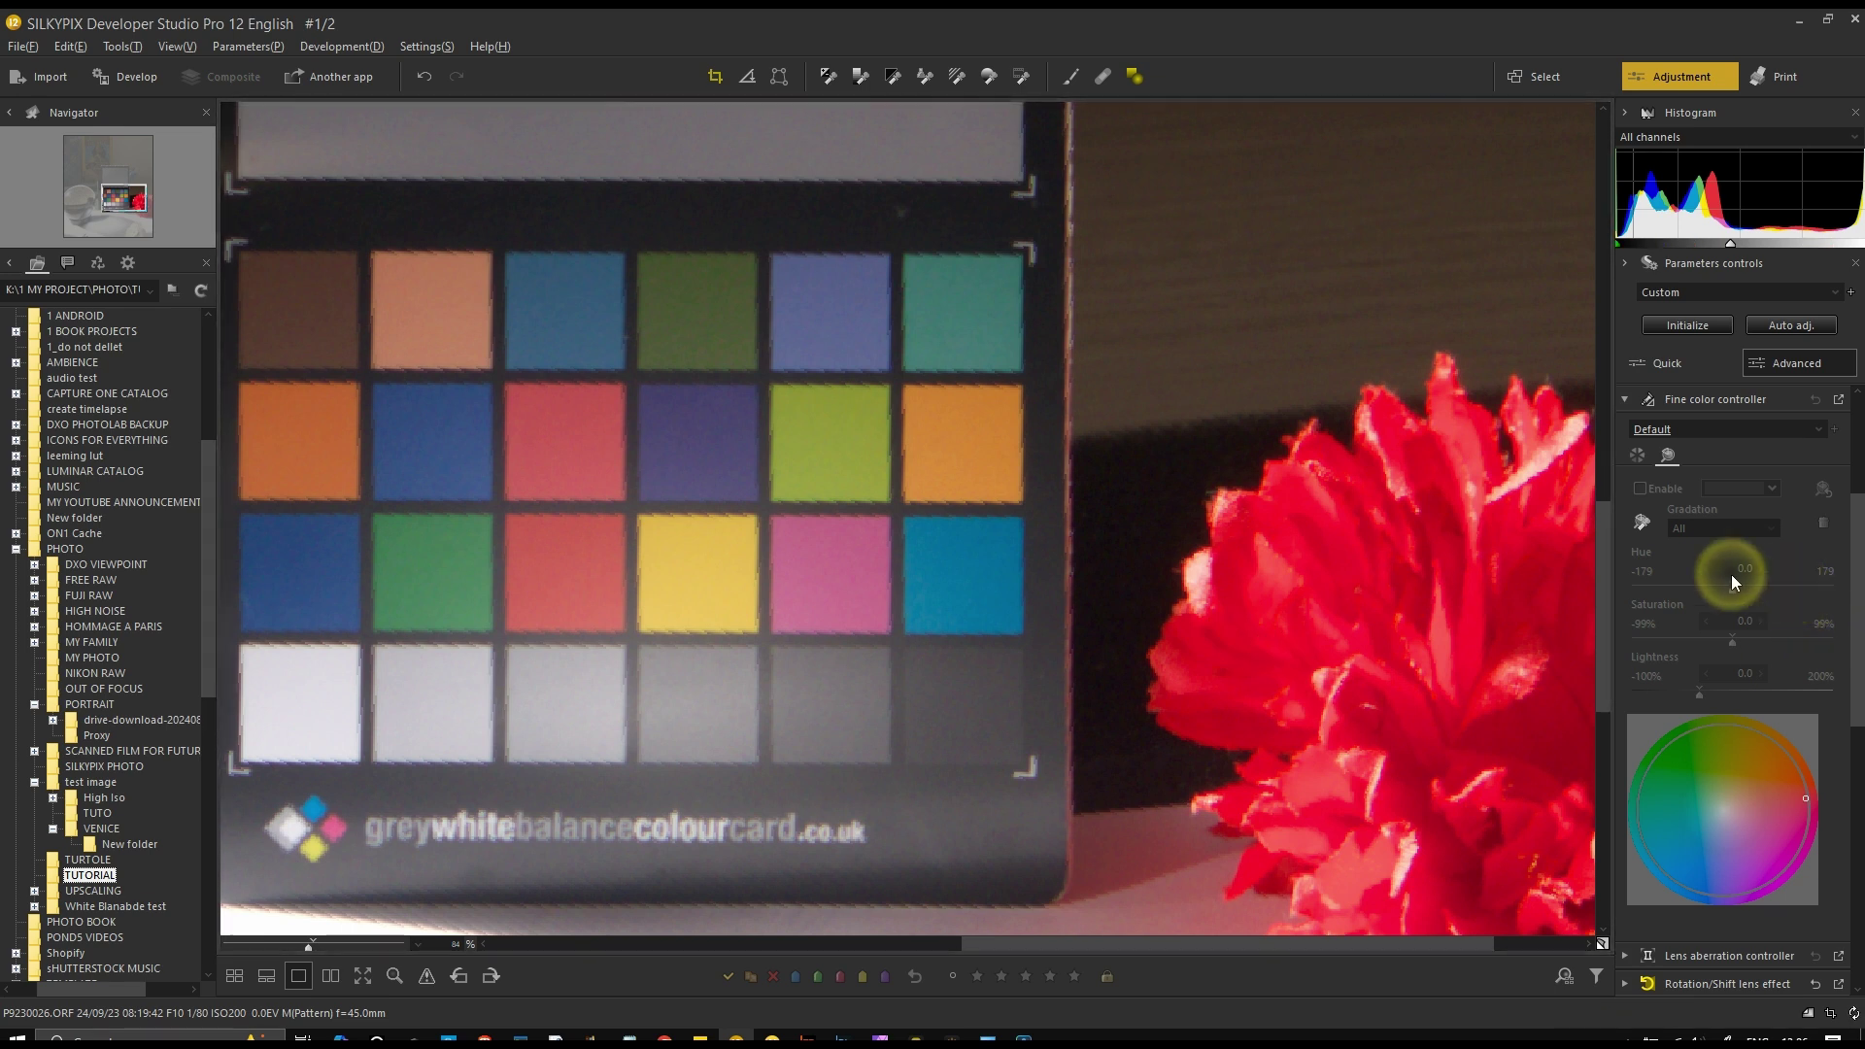
Show the Fine color controller's presets, such as Sky blue emphasis, and collapse the controller with Default kept
click(1697, 430)
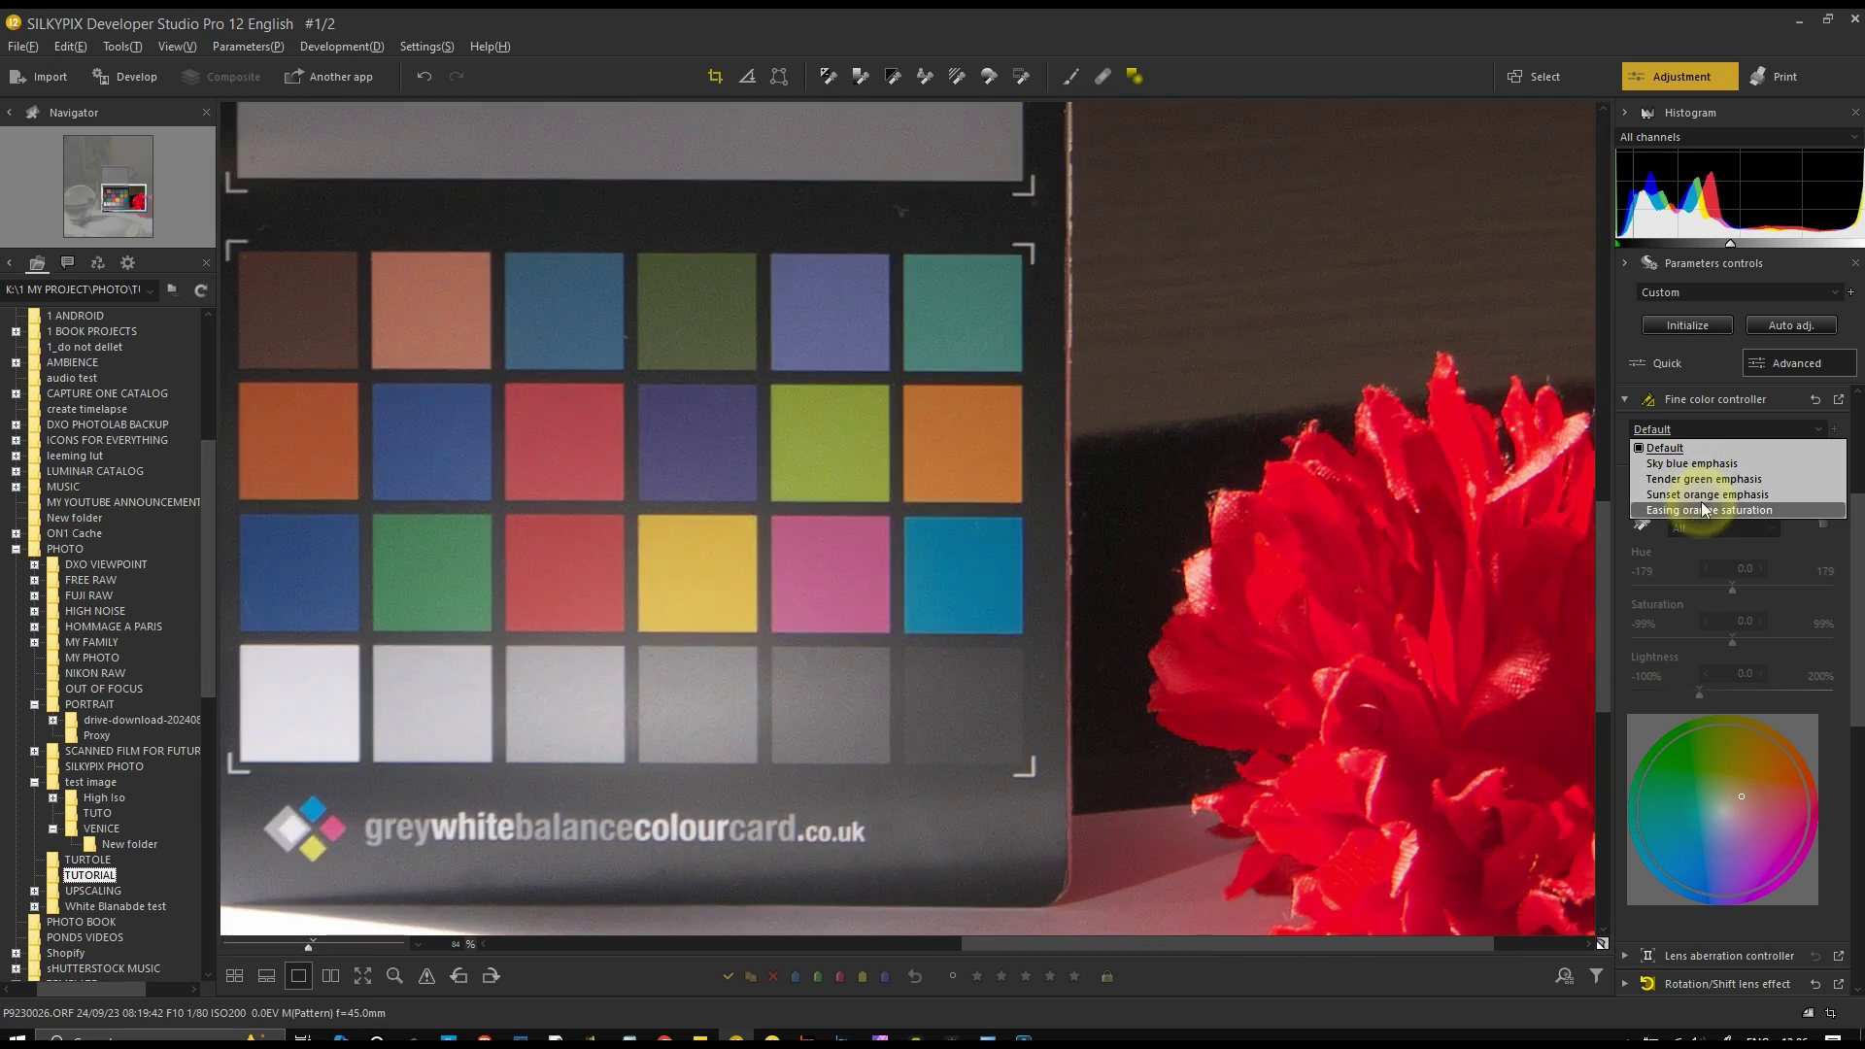
click(1680, 429)
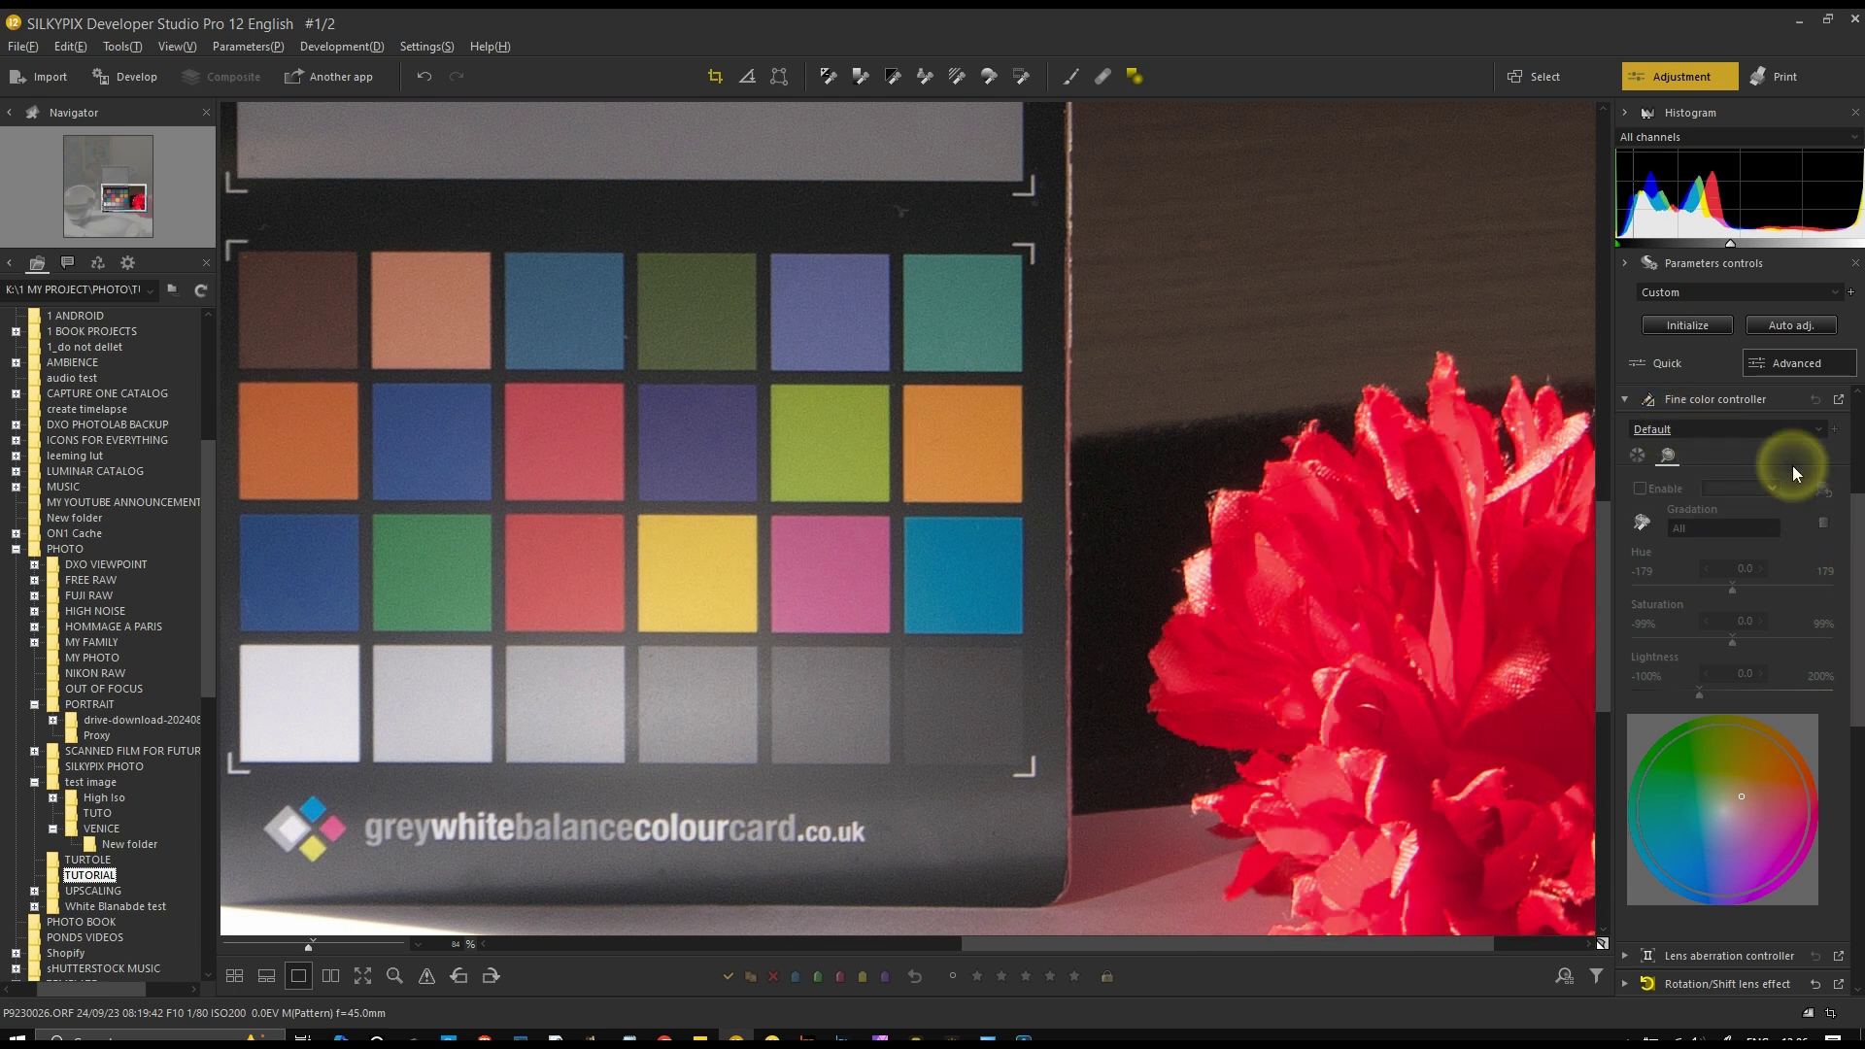
click(1727, 401)
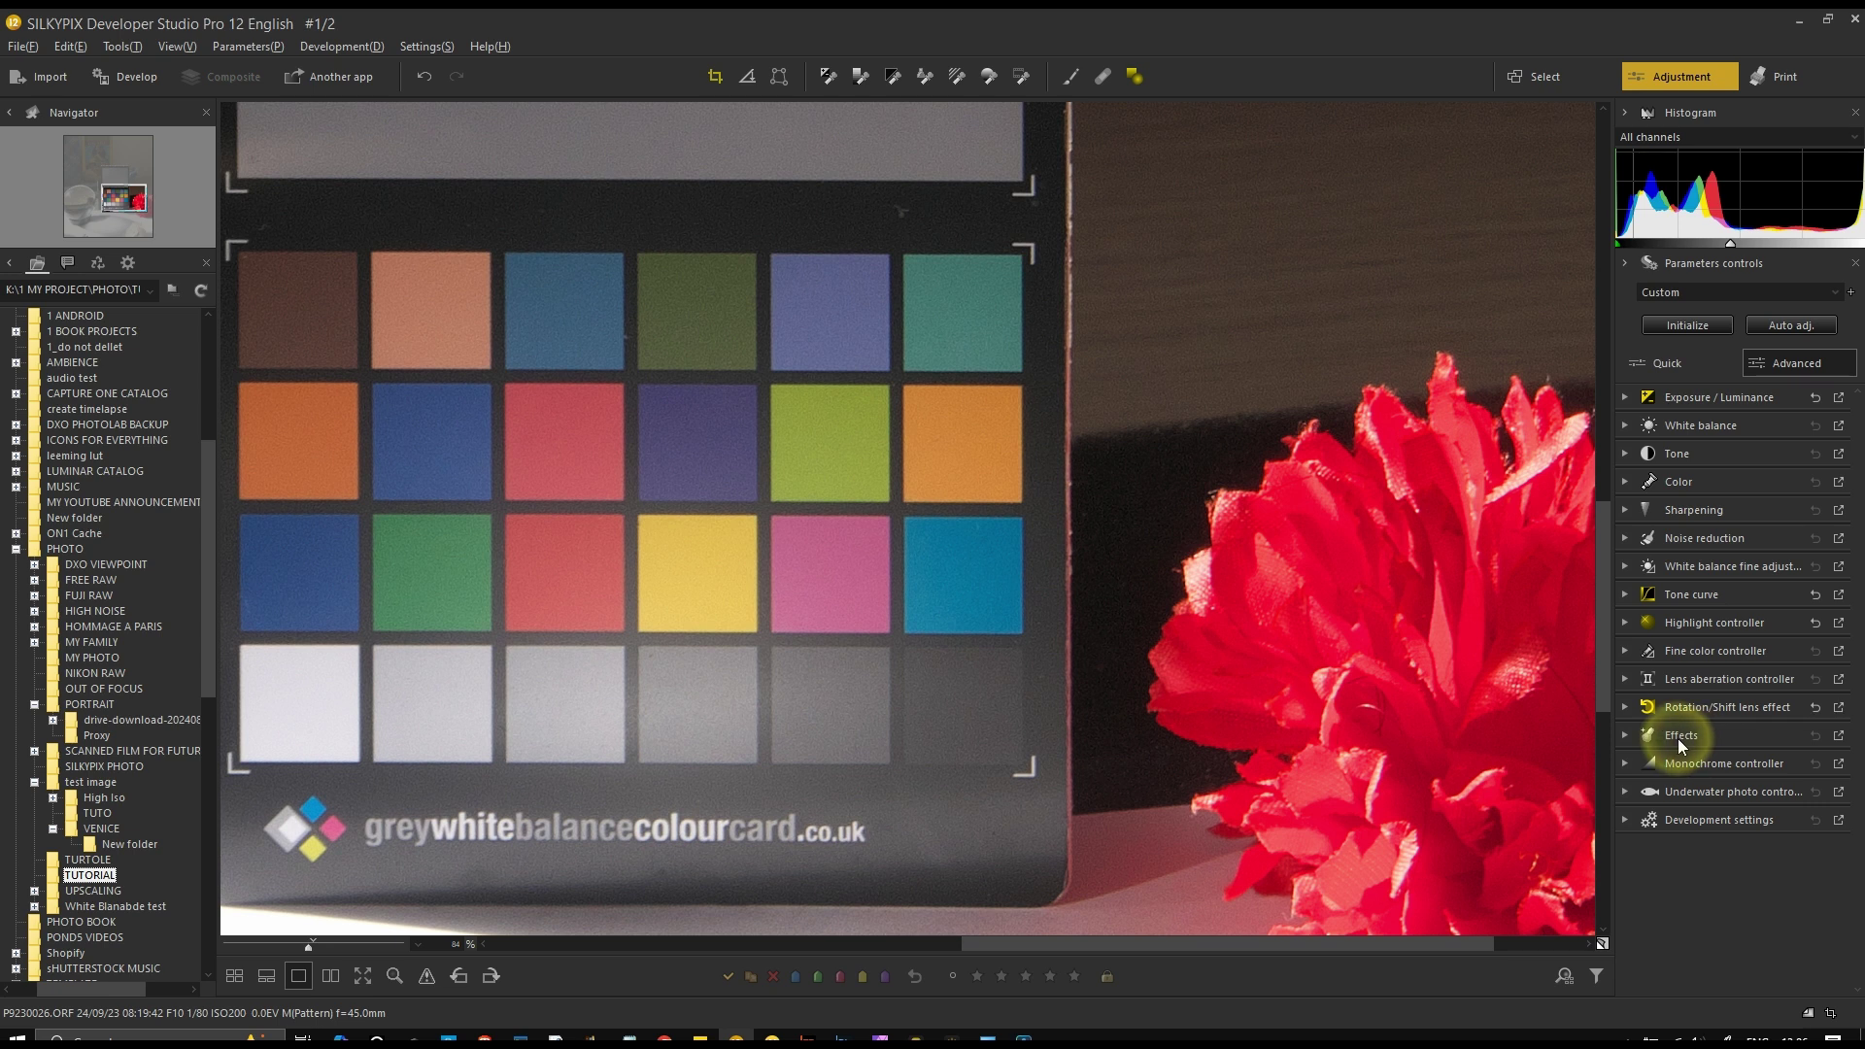
Expand the Lens aberration controller and show its shading and lens profile settings
click(1715, 681)
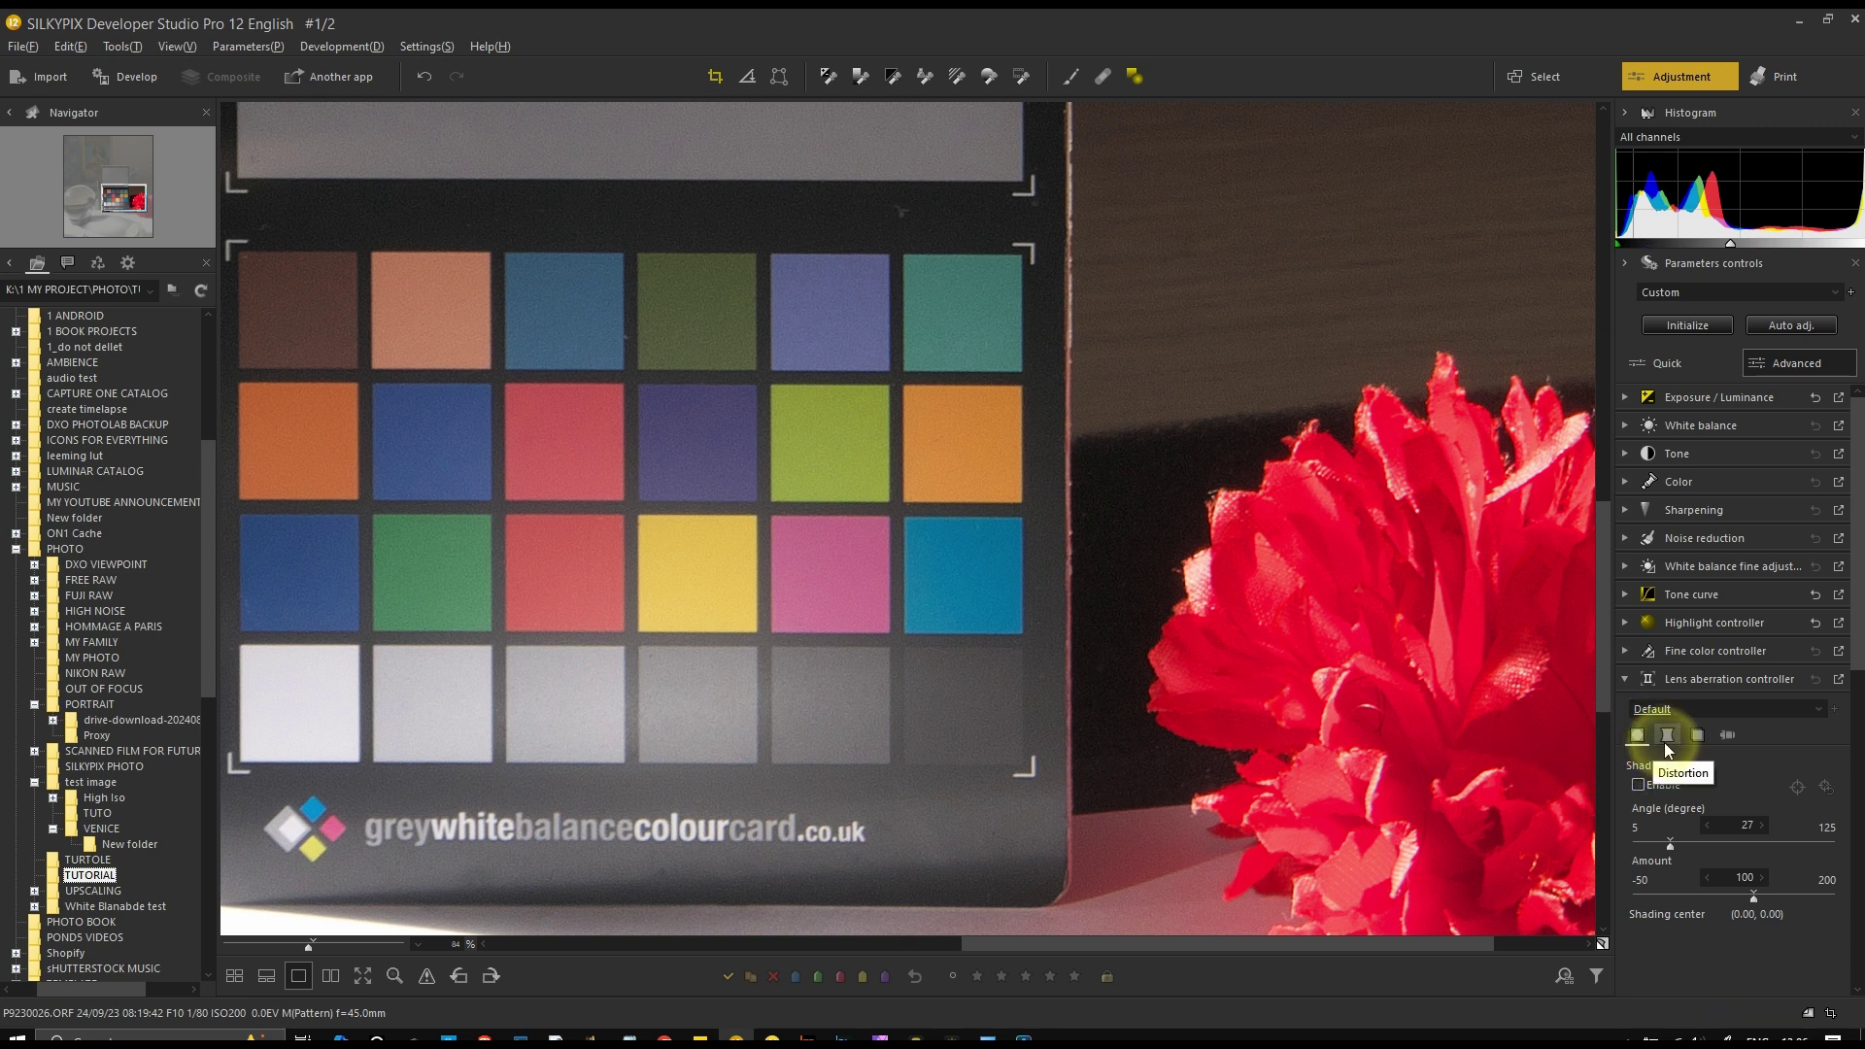
click(1725, 735)
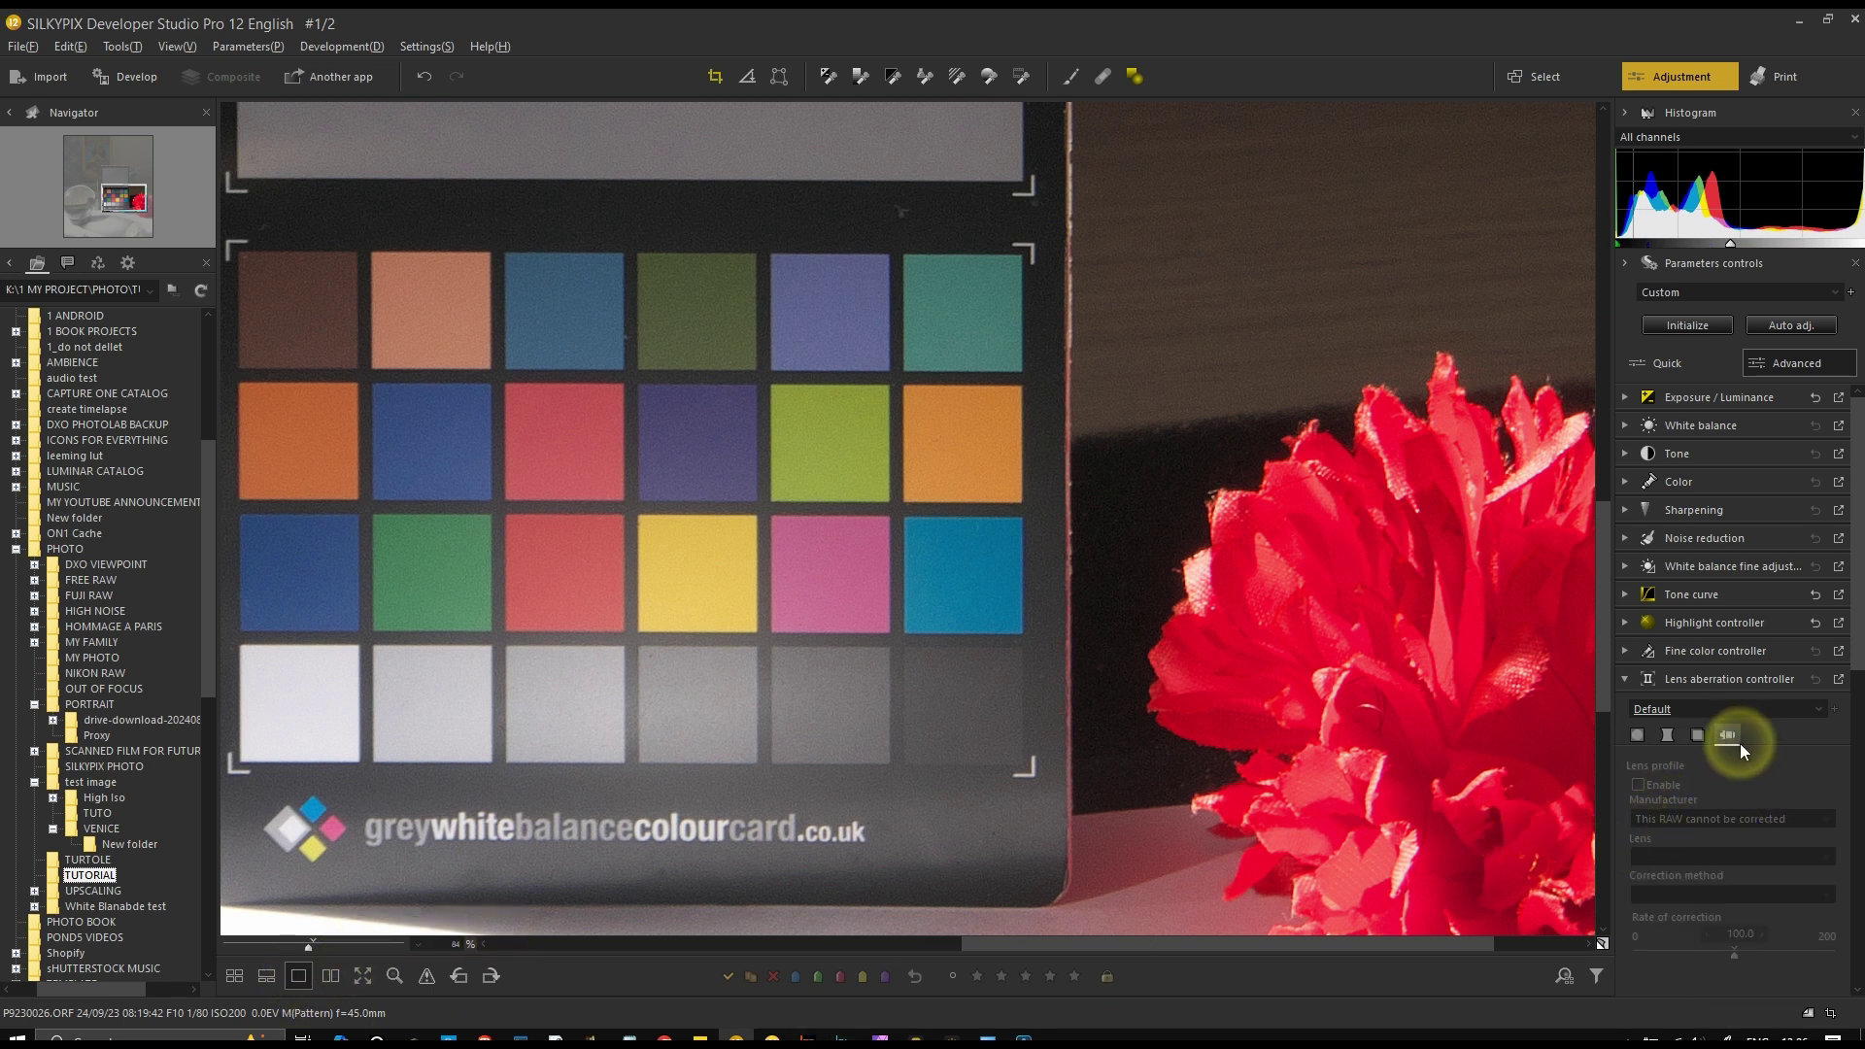
scroll(1748, 625, down, 5)
In Rotation/Shift lens effect, set V perspective to 2 and H perspective to 3, and collapse the section
click(1745, 626)
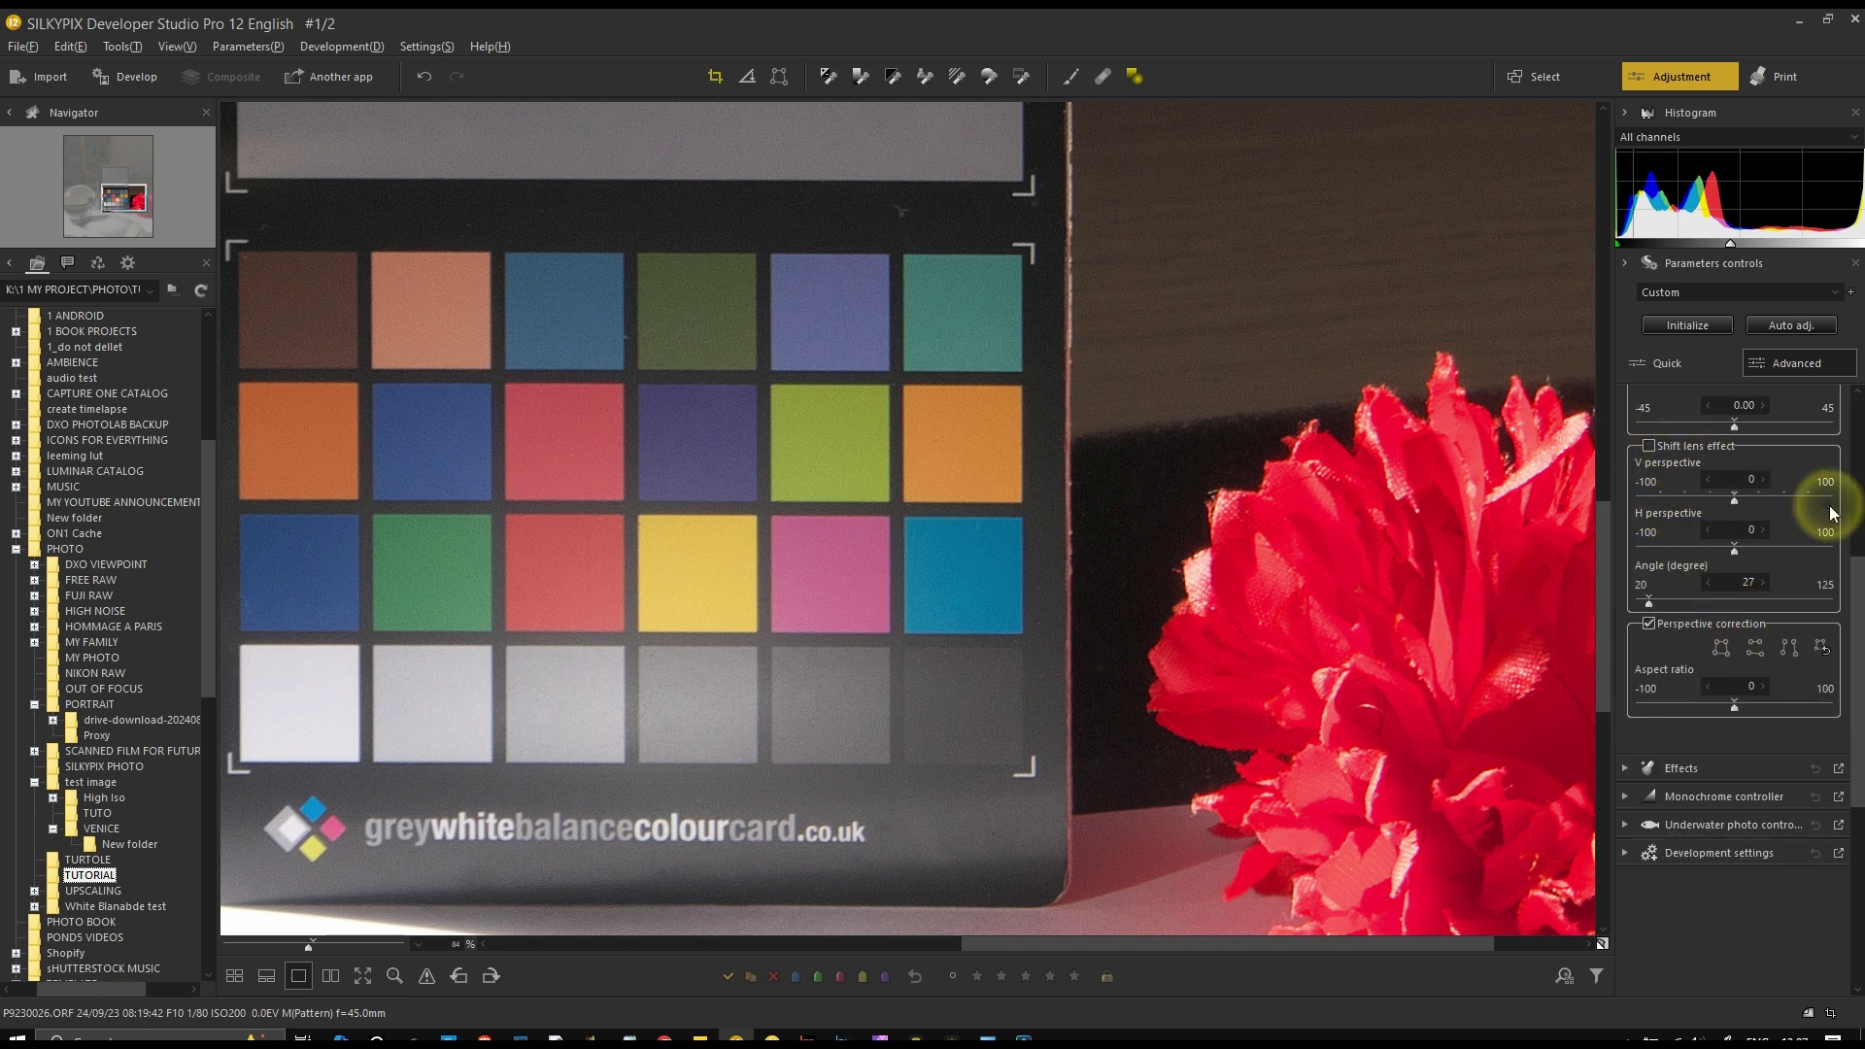
drag(1858, 575, 1858, 534)
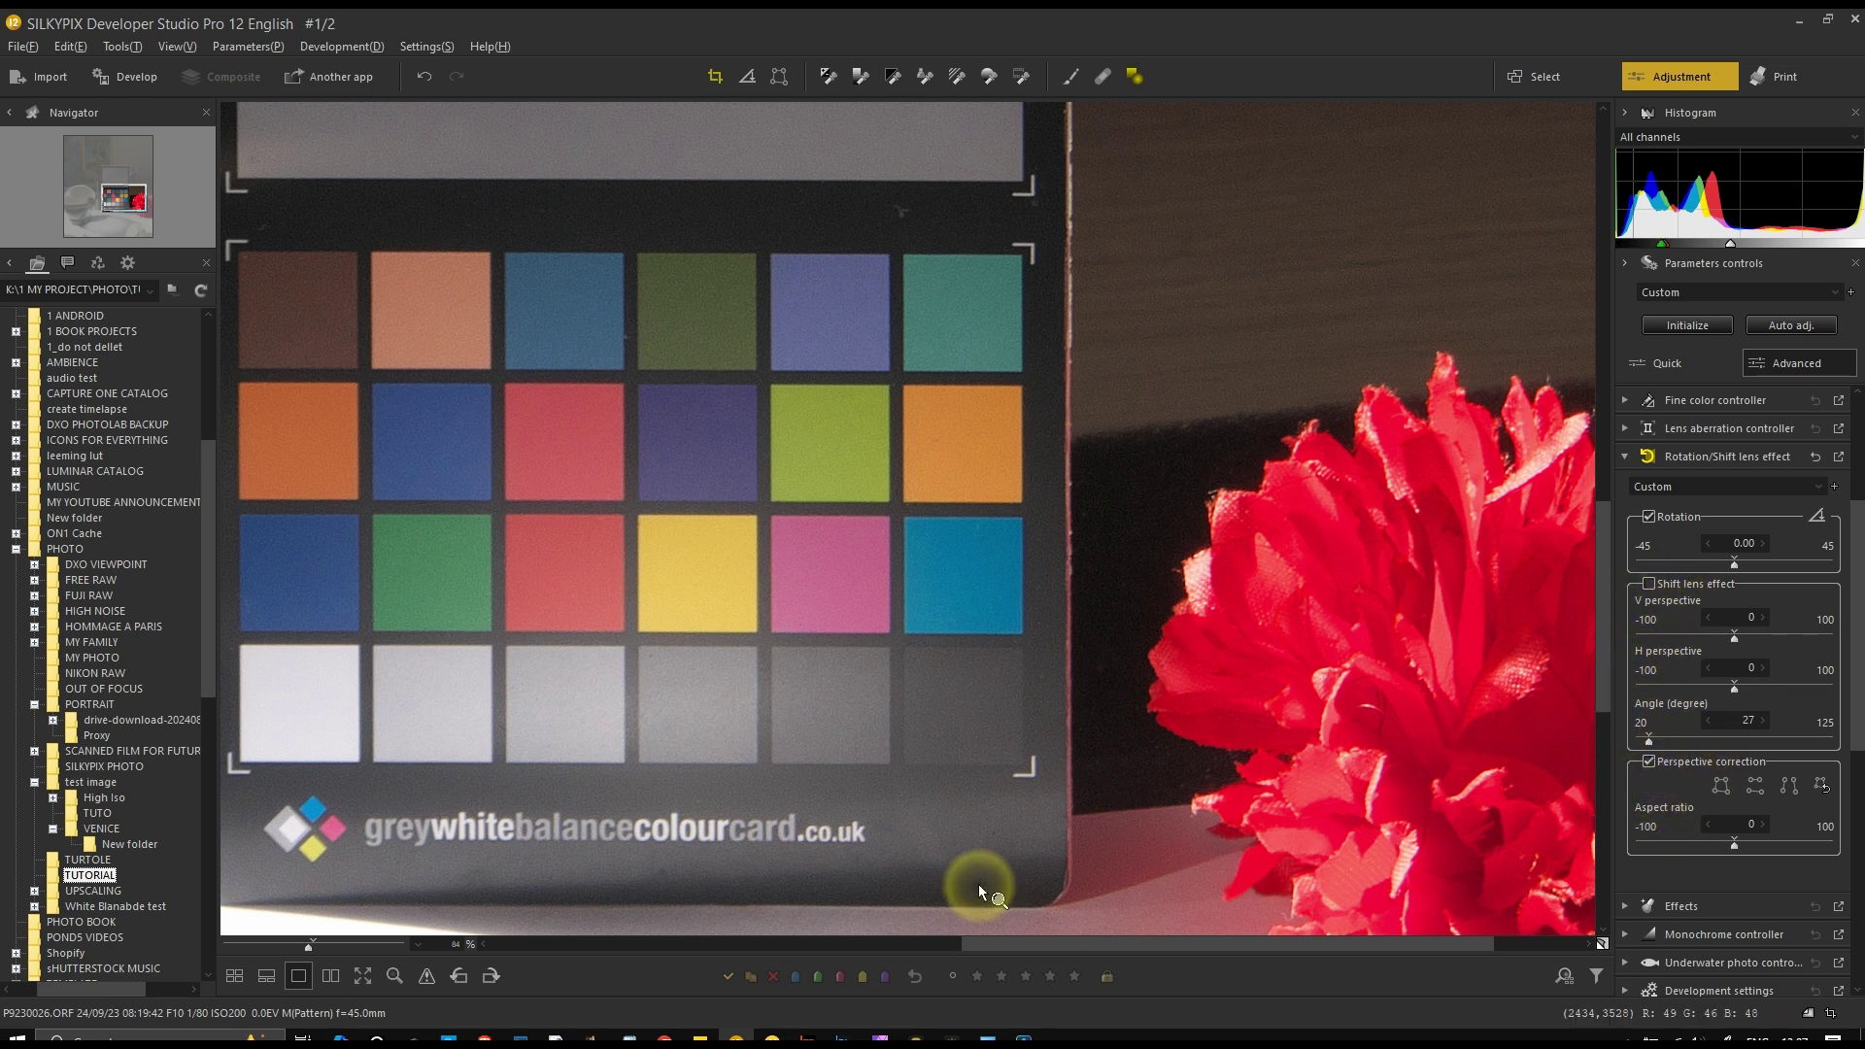
drag(307, 944, 252, 944)
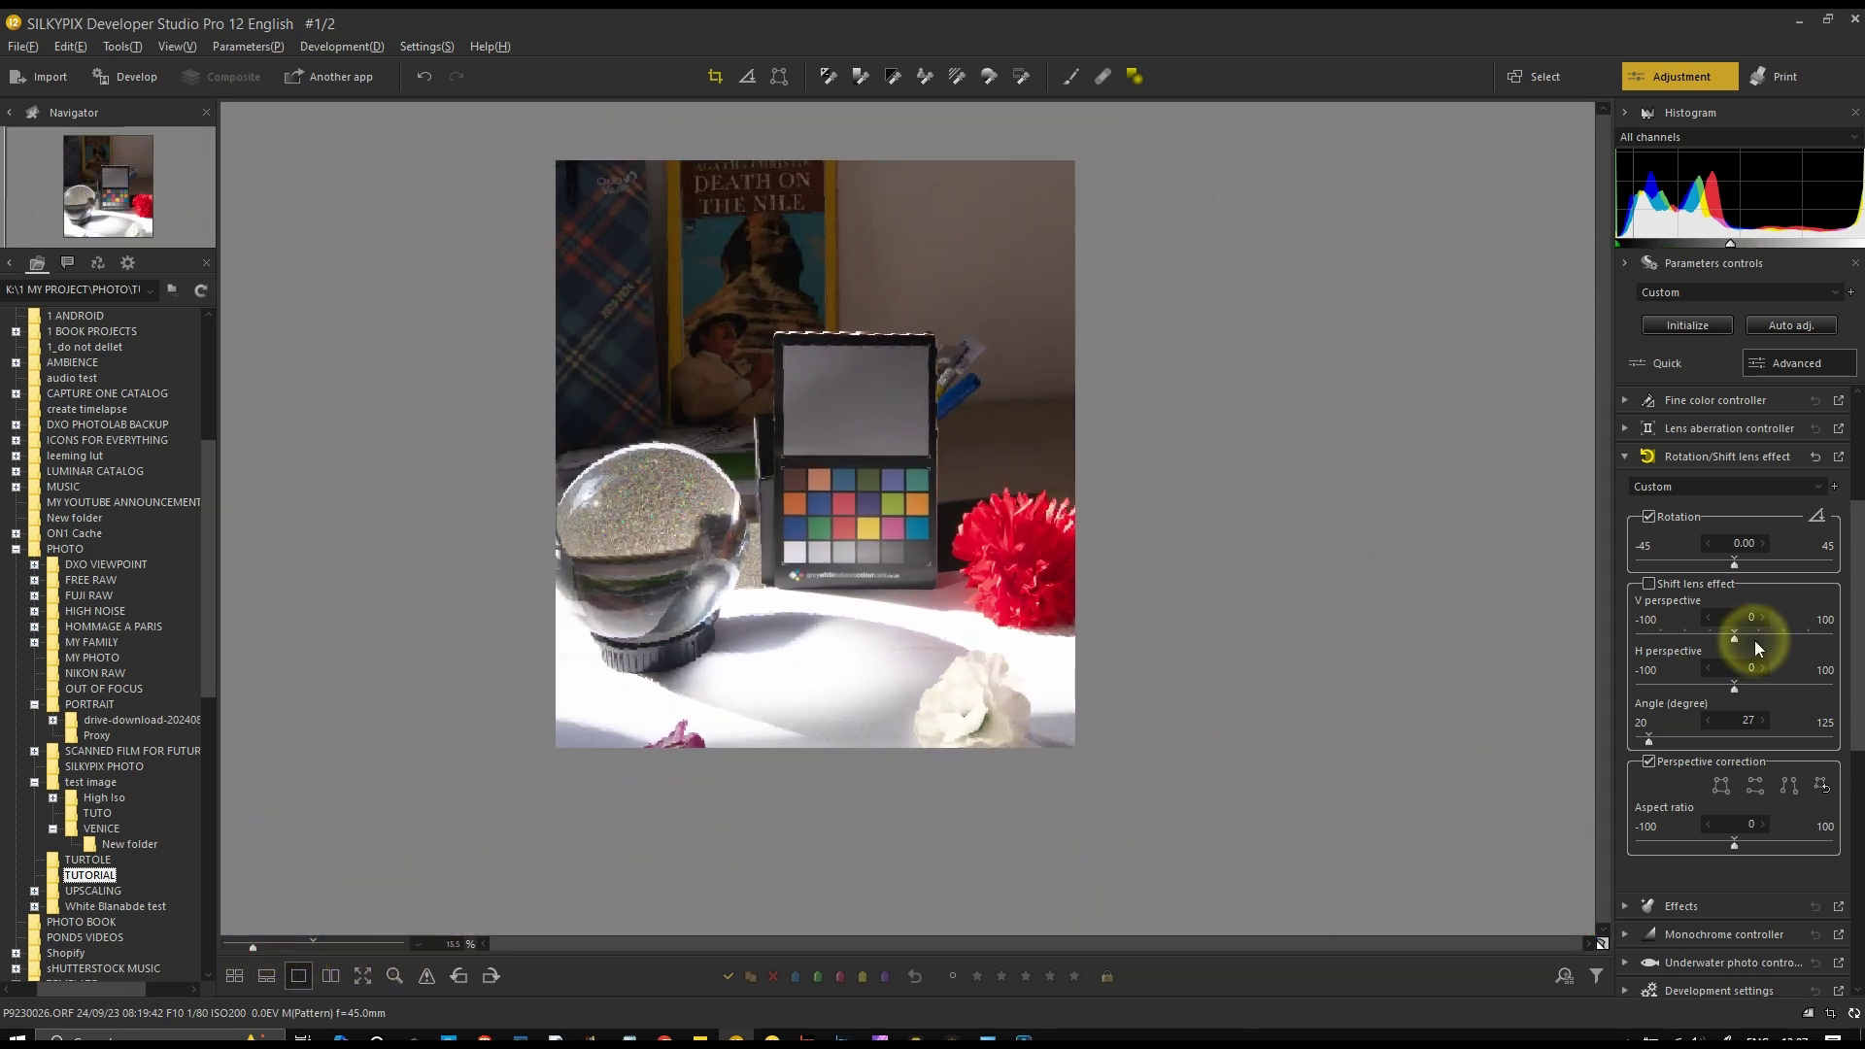
mouse_move(1734, 636)
mouse_down()
mouse_move(1660, 633)
mouse_move(1788, 641)
mouse_move(1738, 633)
mouse_up()
mouse_move(1735, 683)
mouse_down()
mouse_move(1648, 684)
mouse_move(1808, 692)
mouse_move(1665, 666)
mouse_move(1832, 679)
mouse_move(1734, 678)
mouse_up()
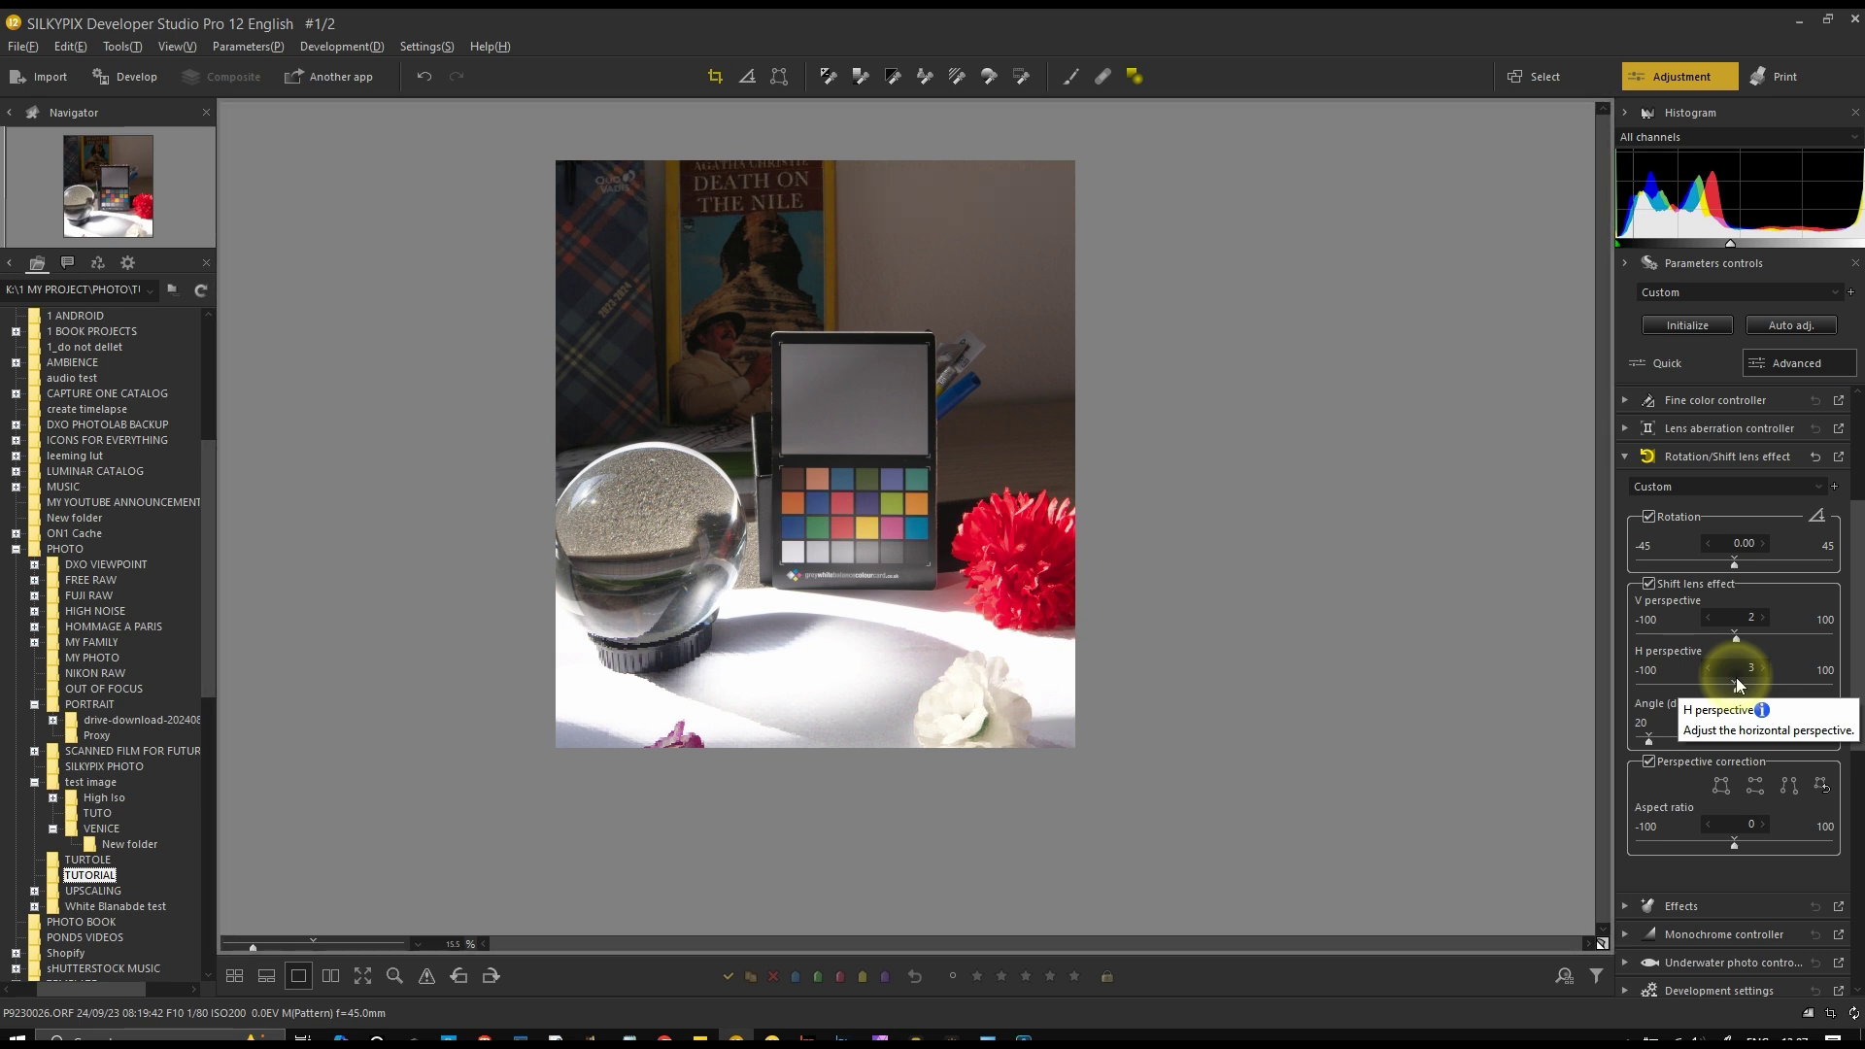
click(1733, 458)
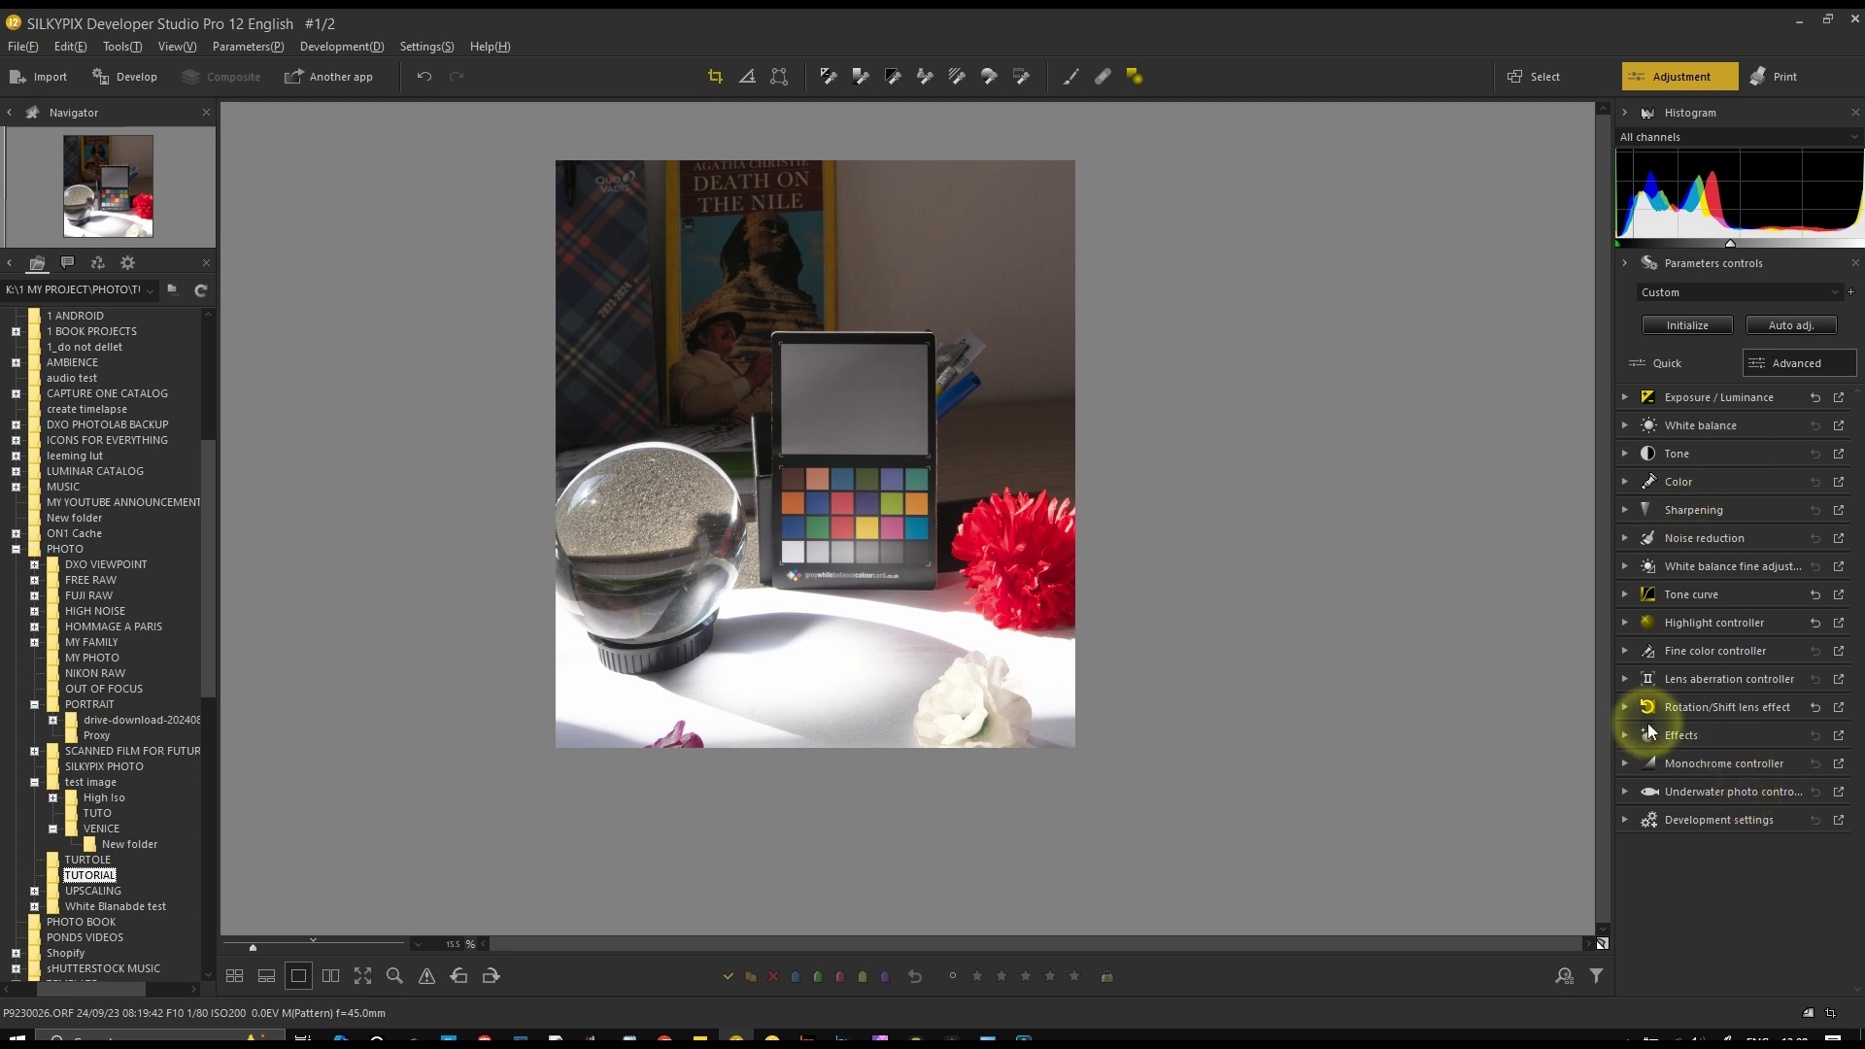
Expand the Effects section and open the color close-up portrait of the auburn-haired woman from the PORTRAIT folder
click(1675, 731)
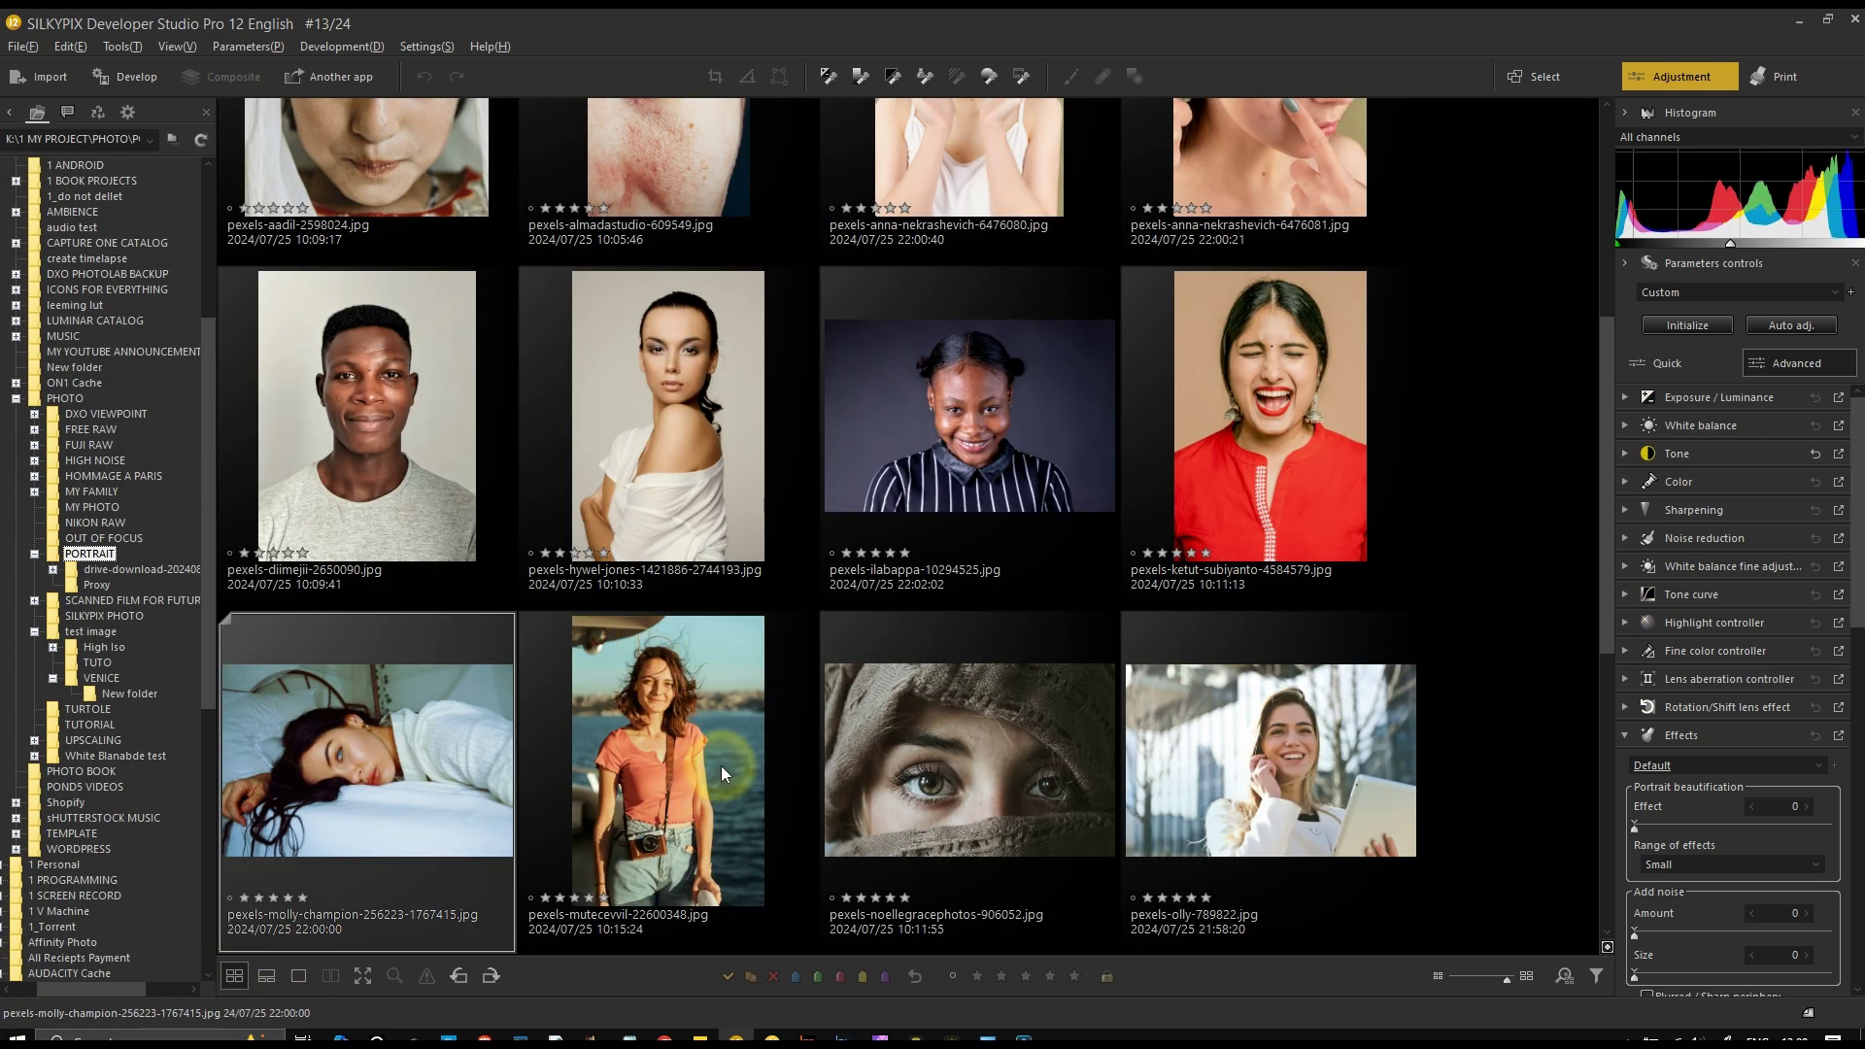
scroll(720, 765, down, 3)
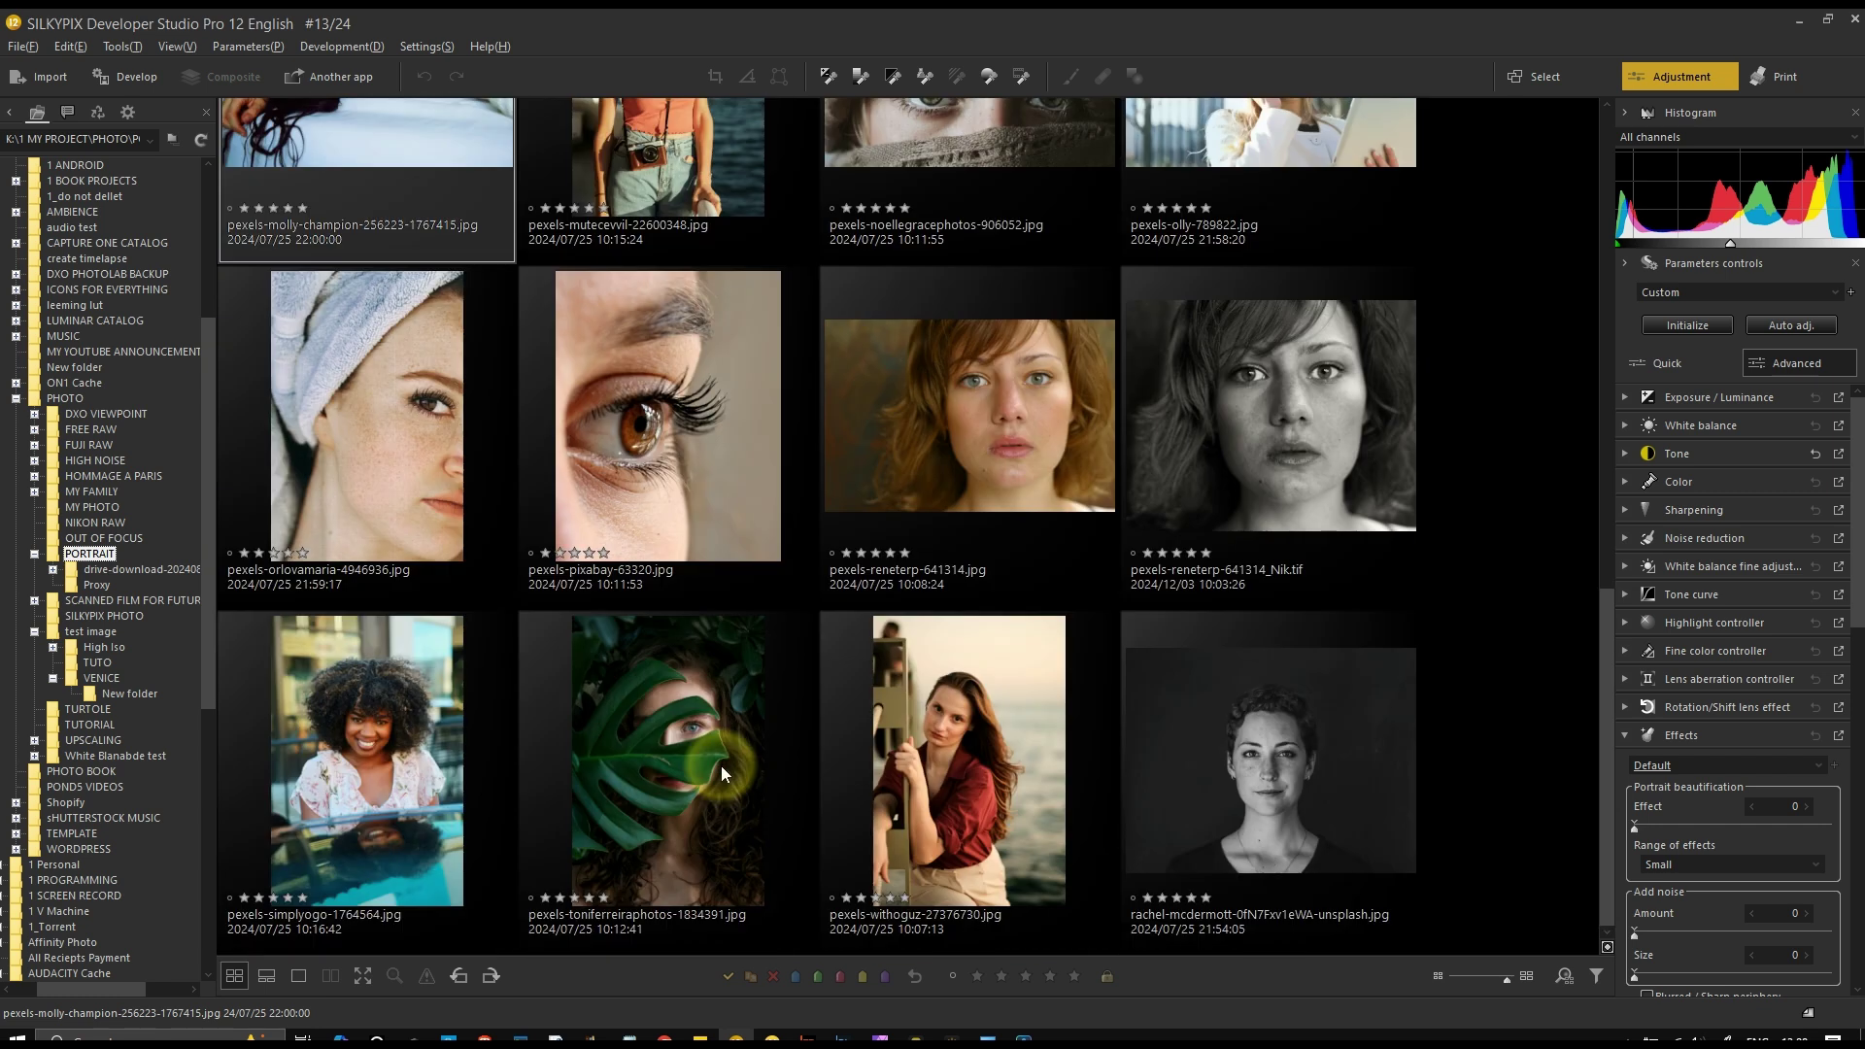
double_click(1011, 426)
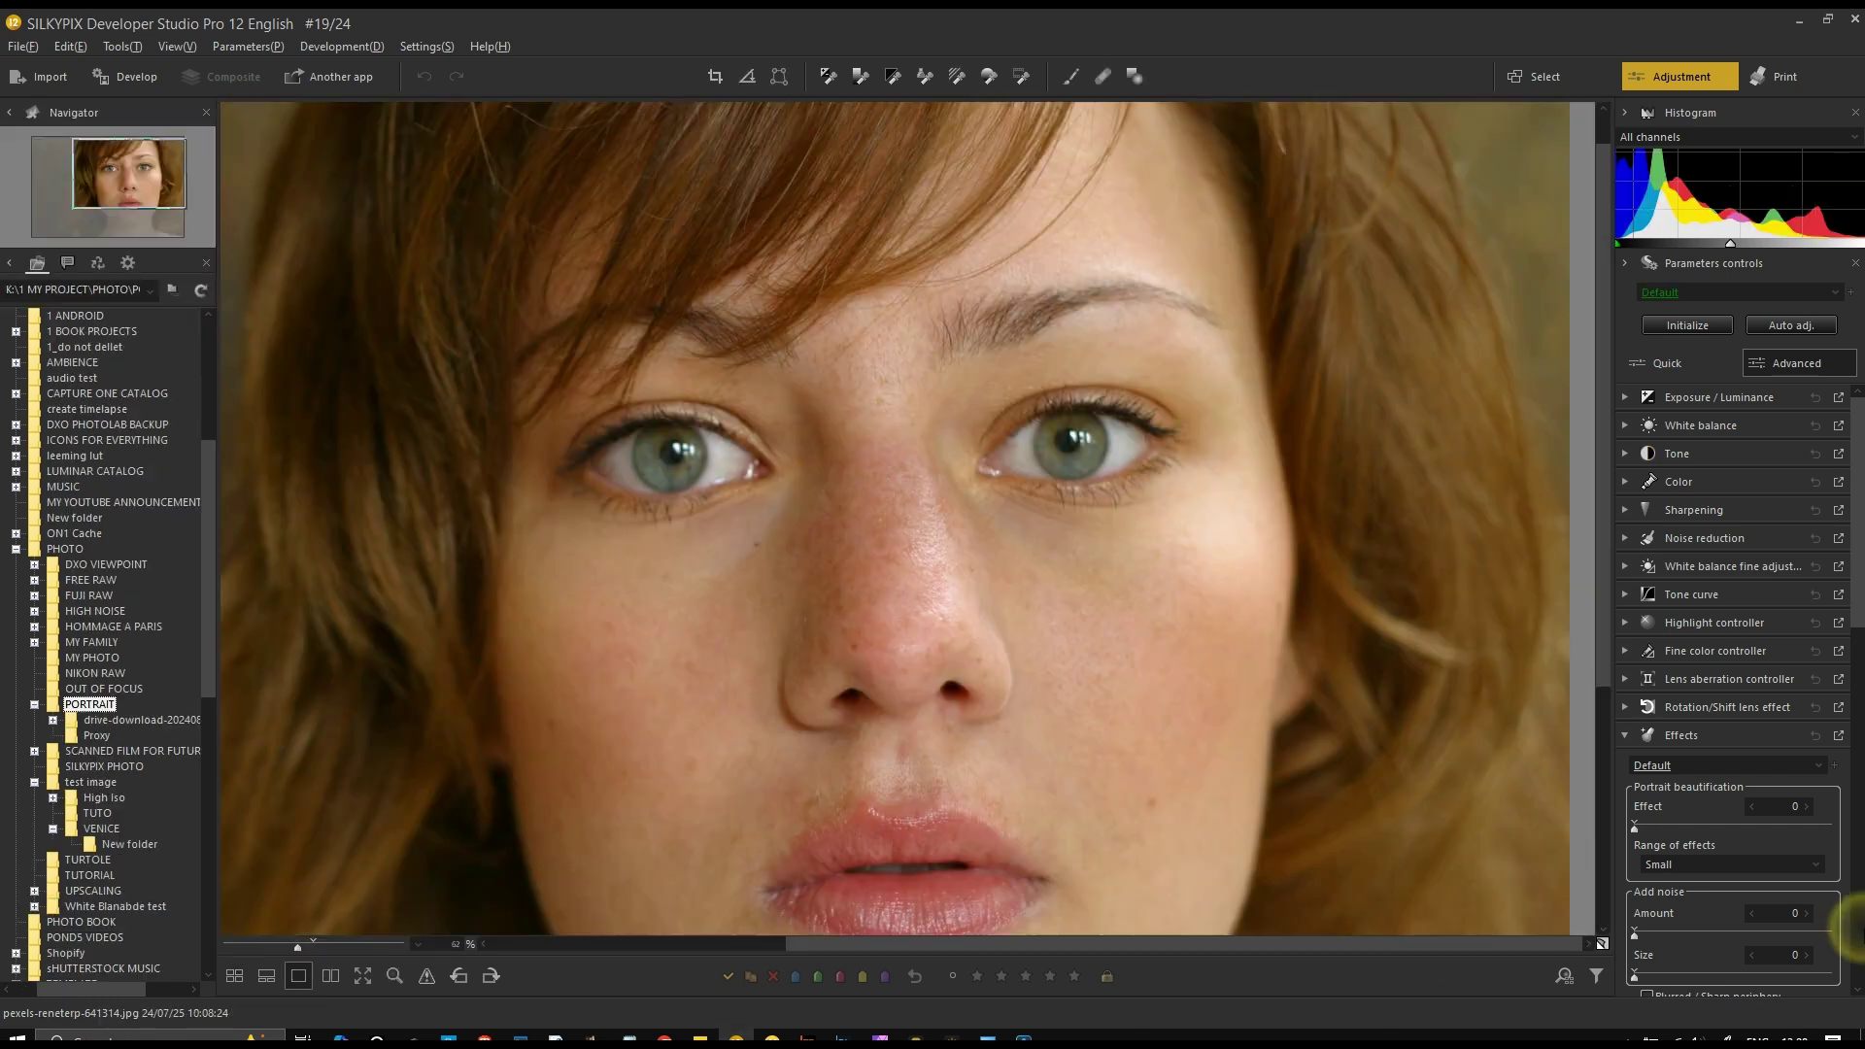
Show the Portrait beautification range options, keep Small, and set the Effect to 100 on the portrait
click(1663, 865)
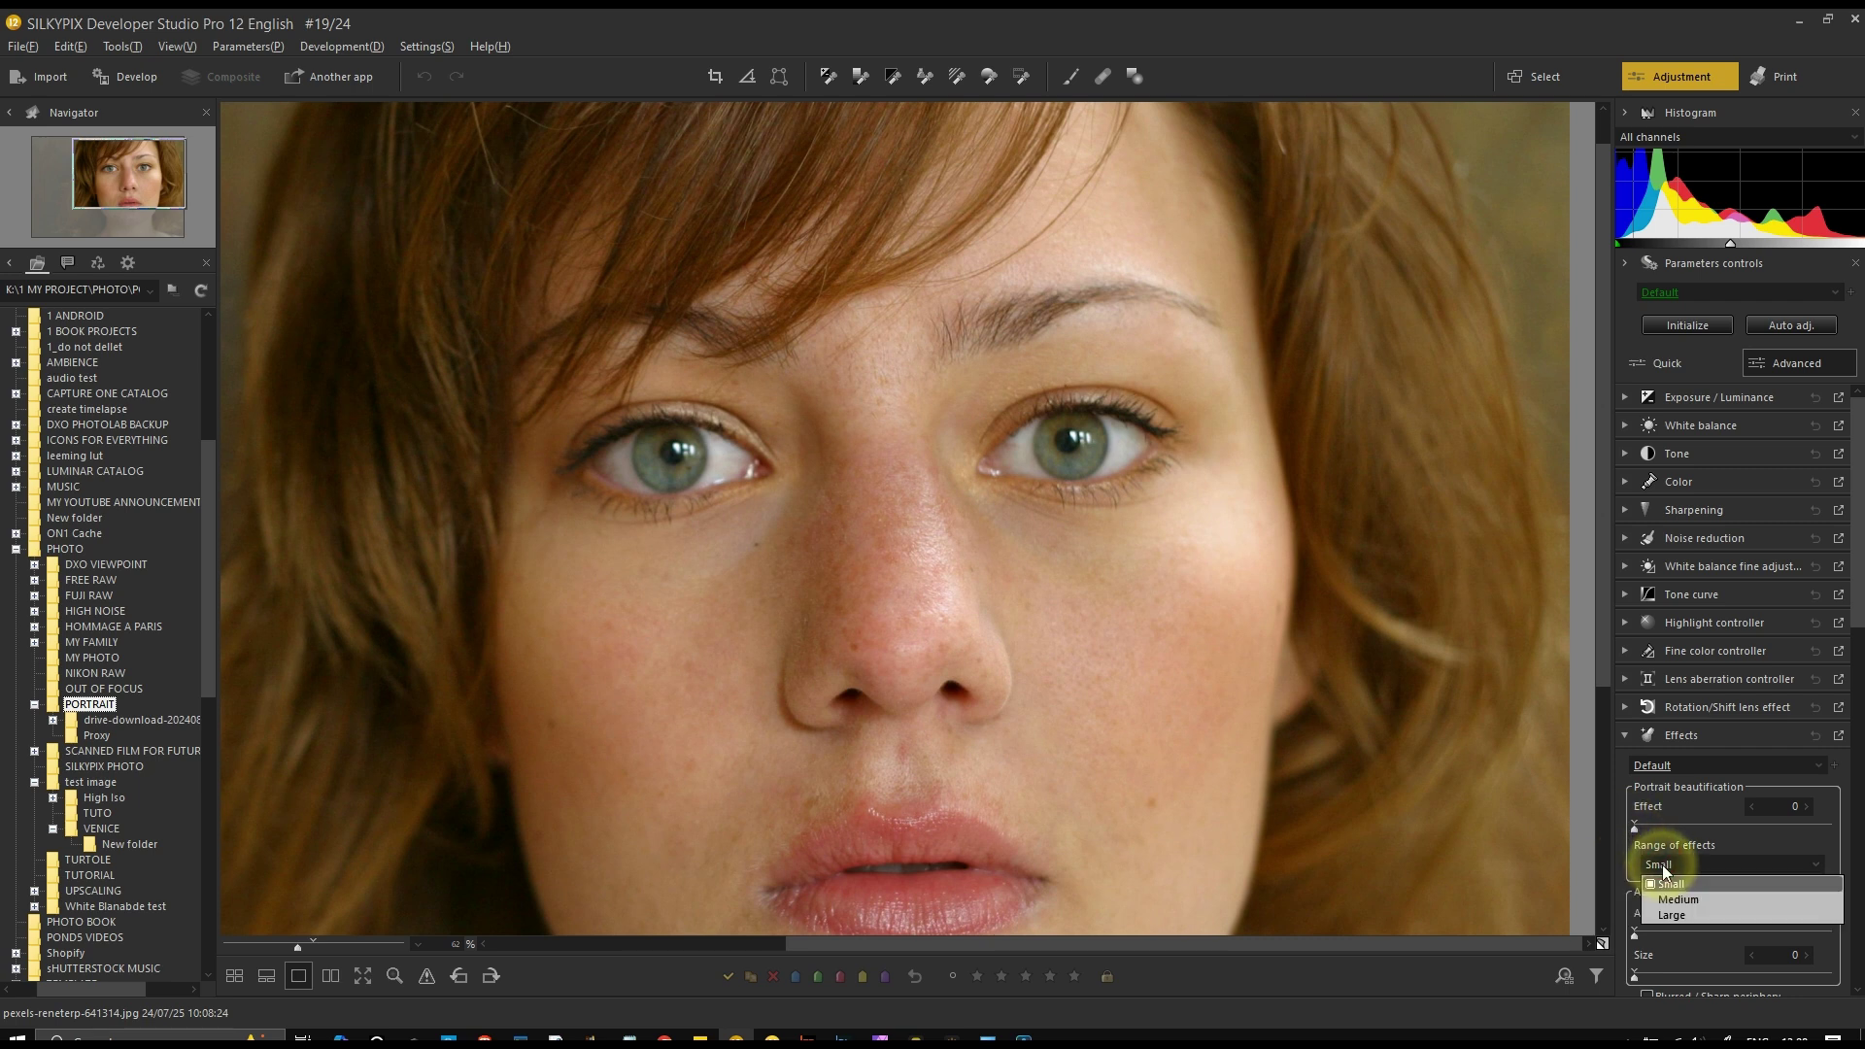
click(1659, 801)
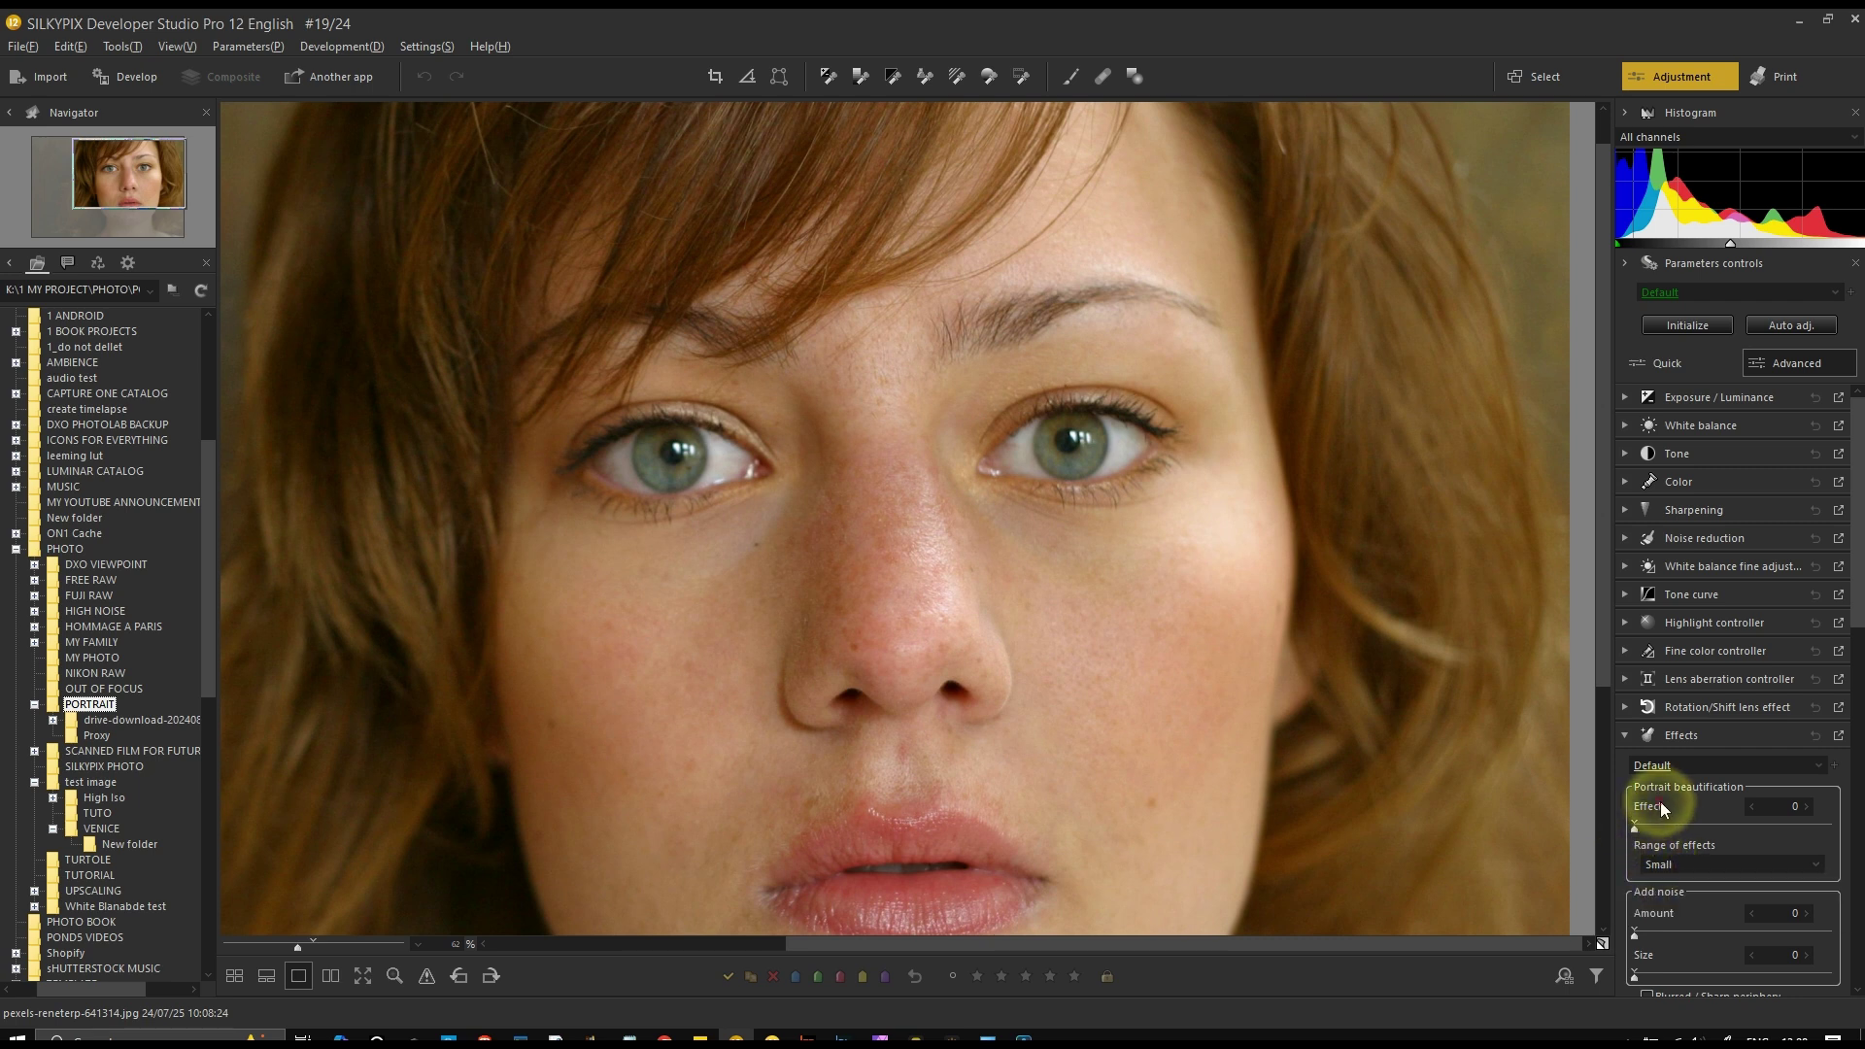
drag(1636, 833, 1836, 829)
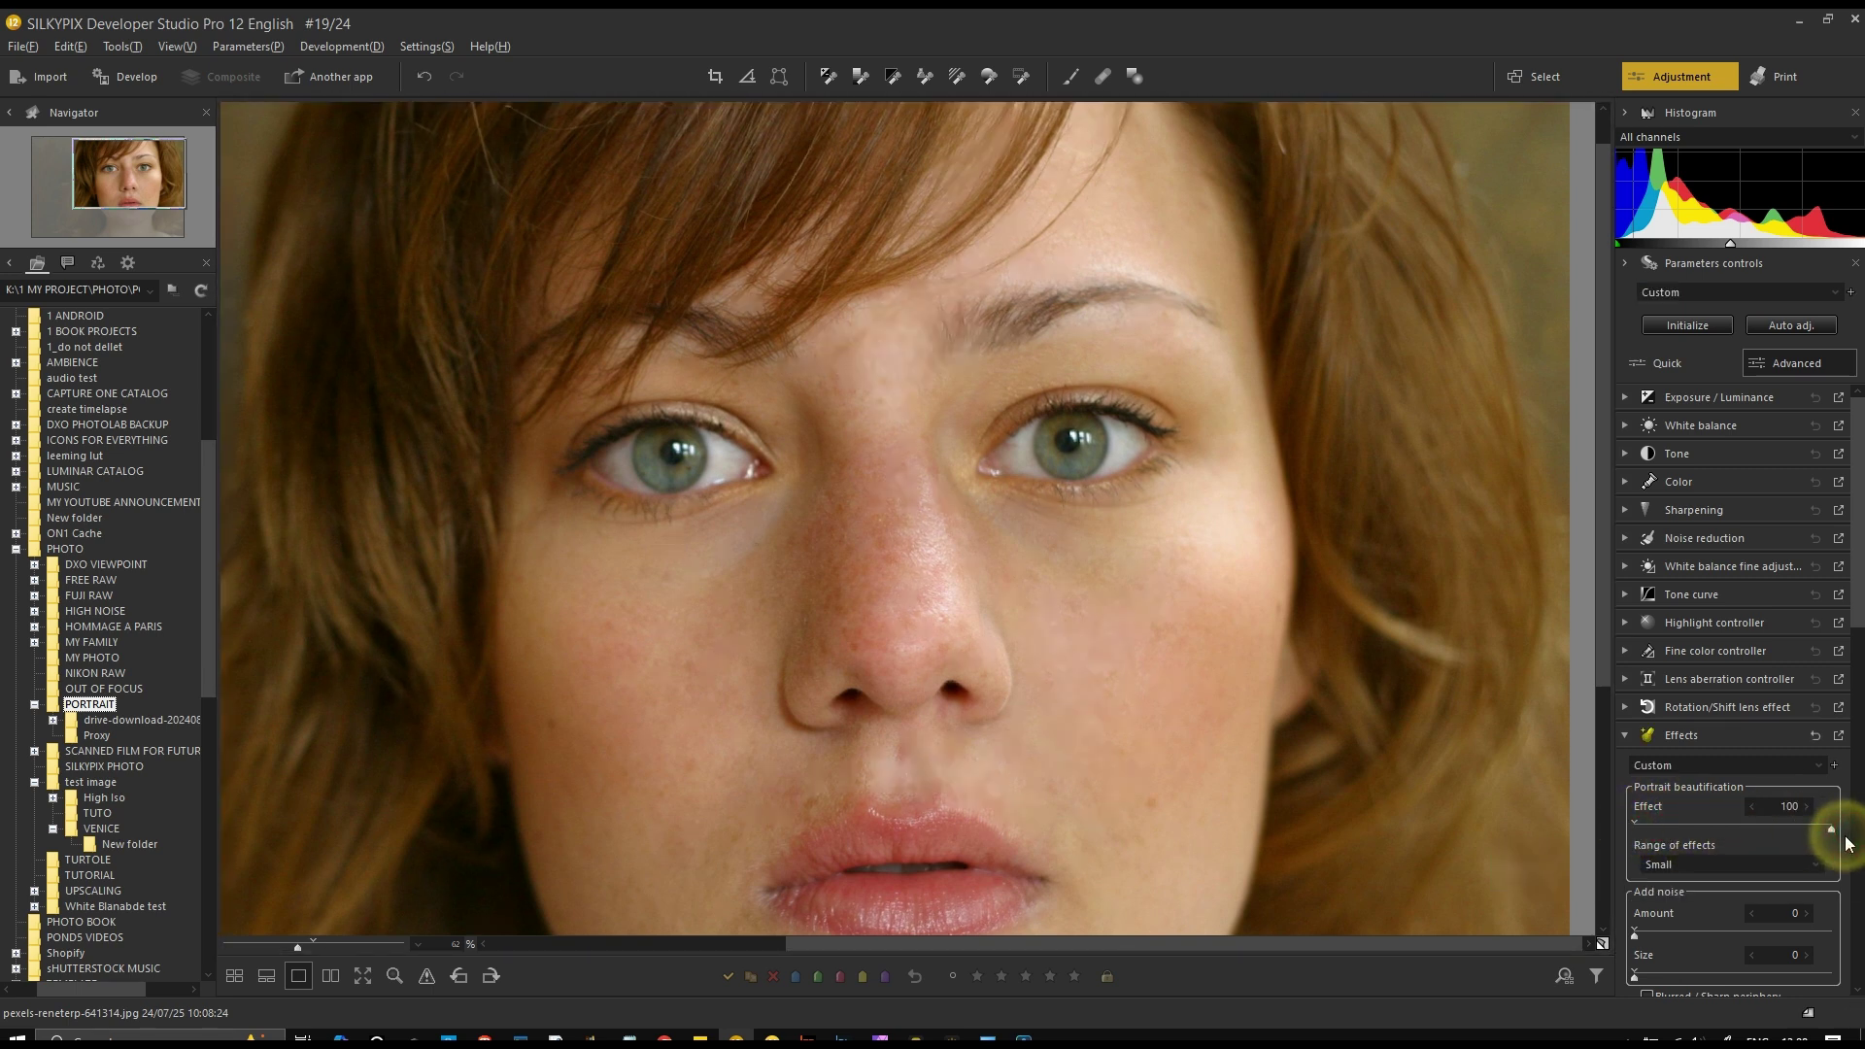
drag(970, 699, 1018, 556)
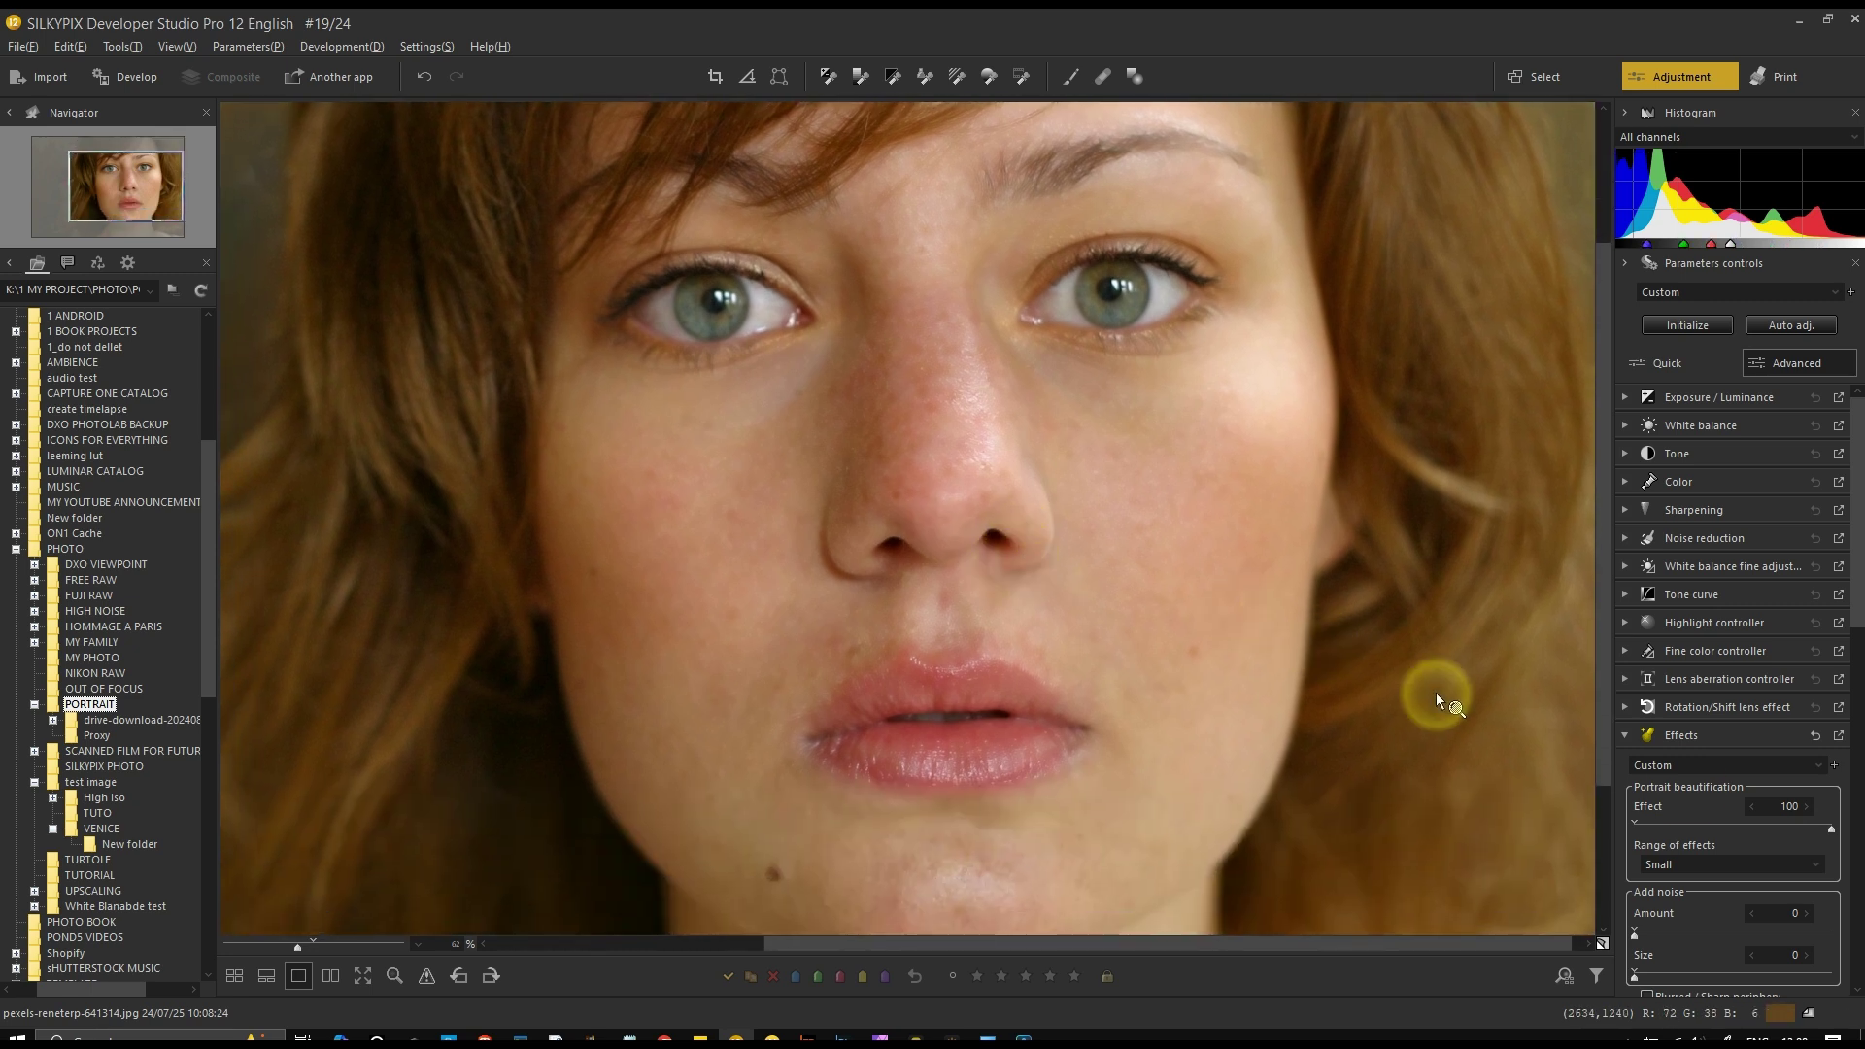
Try the Medium range of effects for Portrait beautification, and set the range to Large
click(1688, 865)
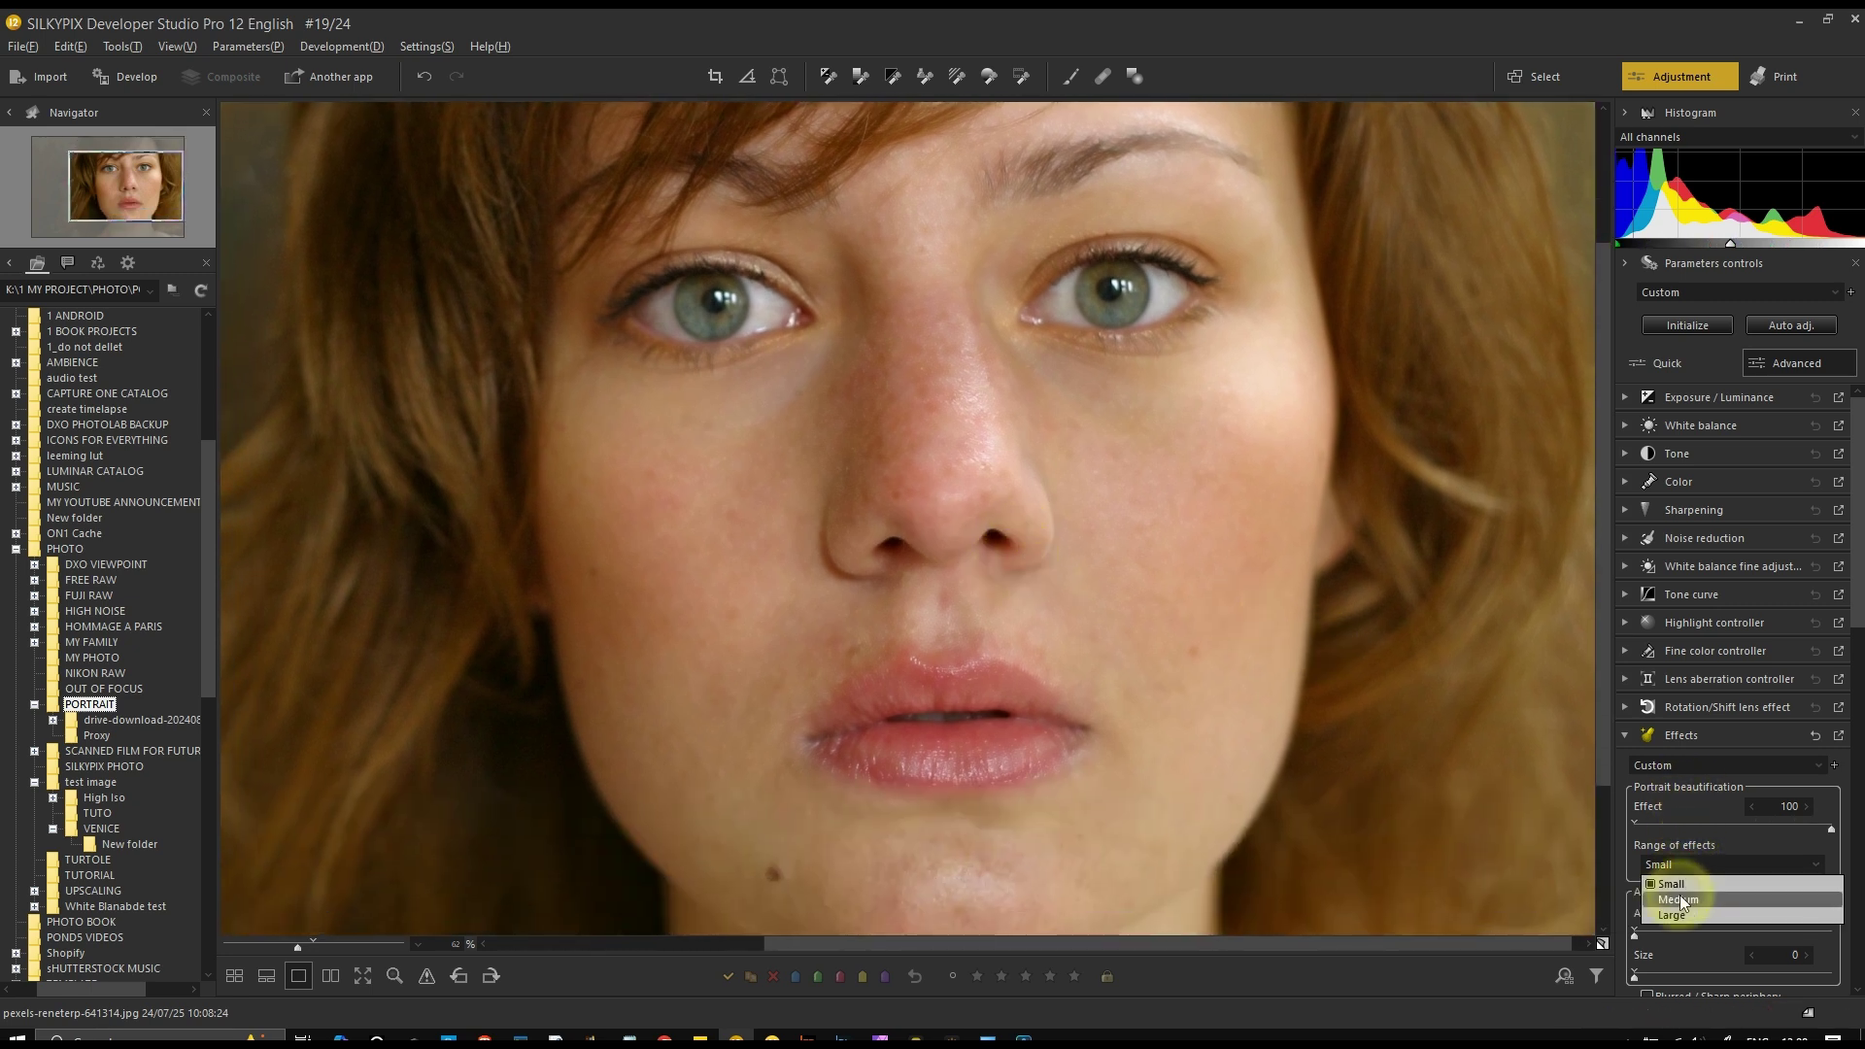
click(1680, 898)
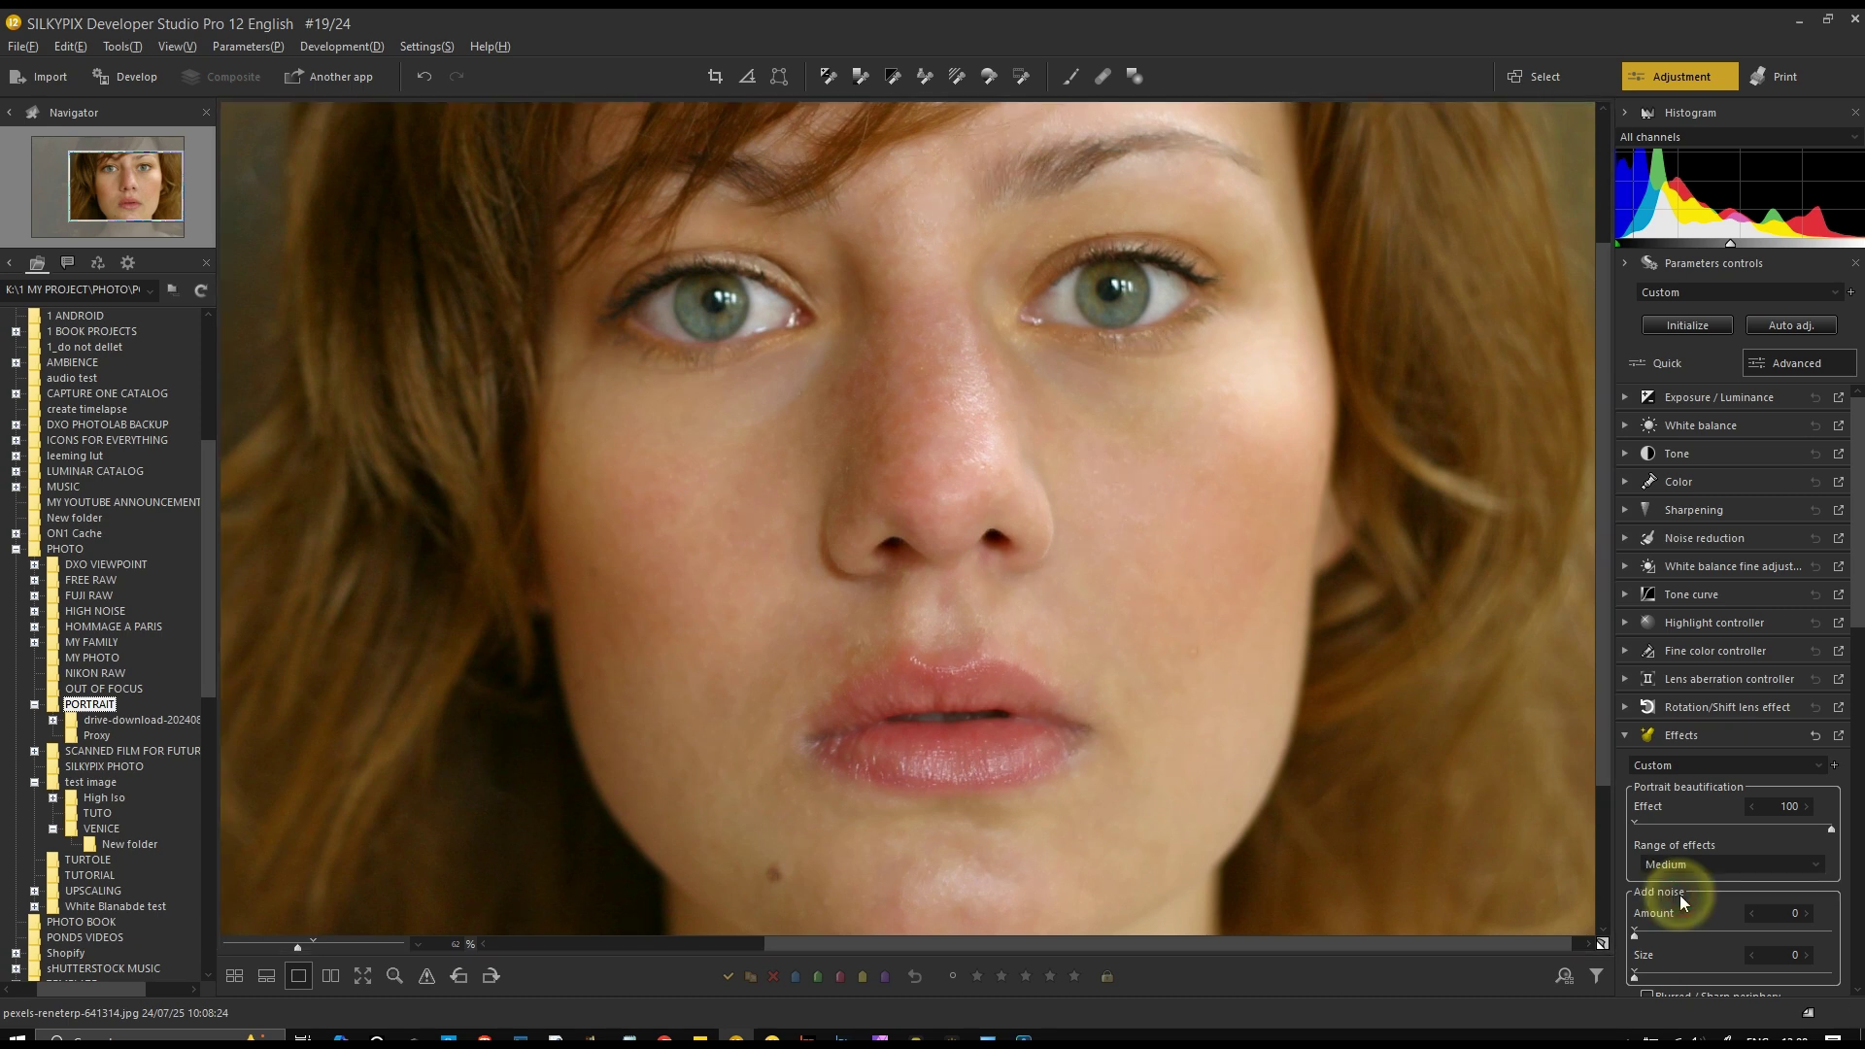
click(1692, 865)
click(1692, 917)
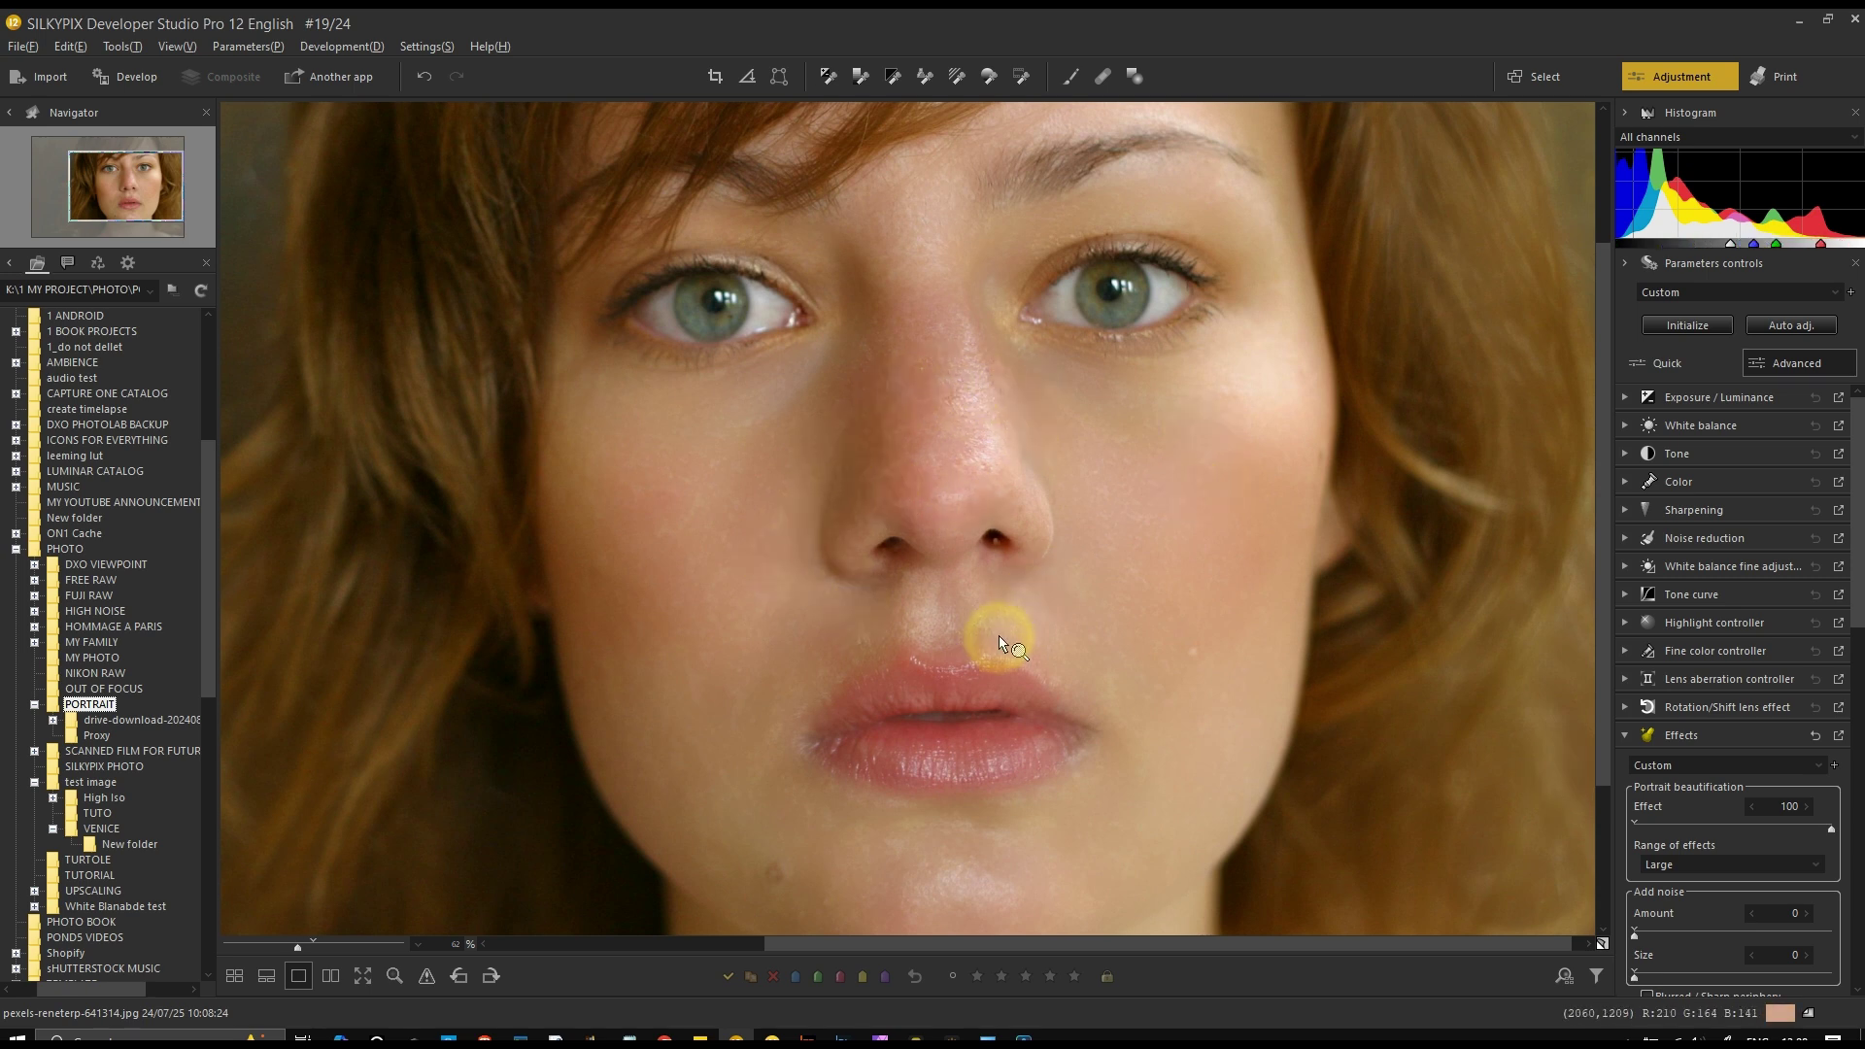
Compare the portrait's skin with and without the beautification by toggling the default parameters display
click(1599, 943)
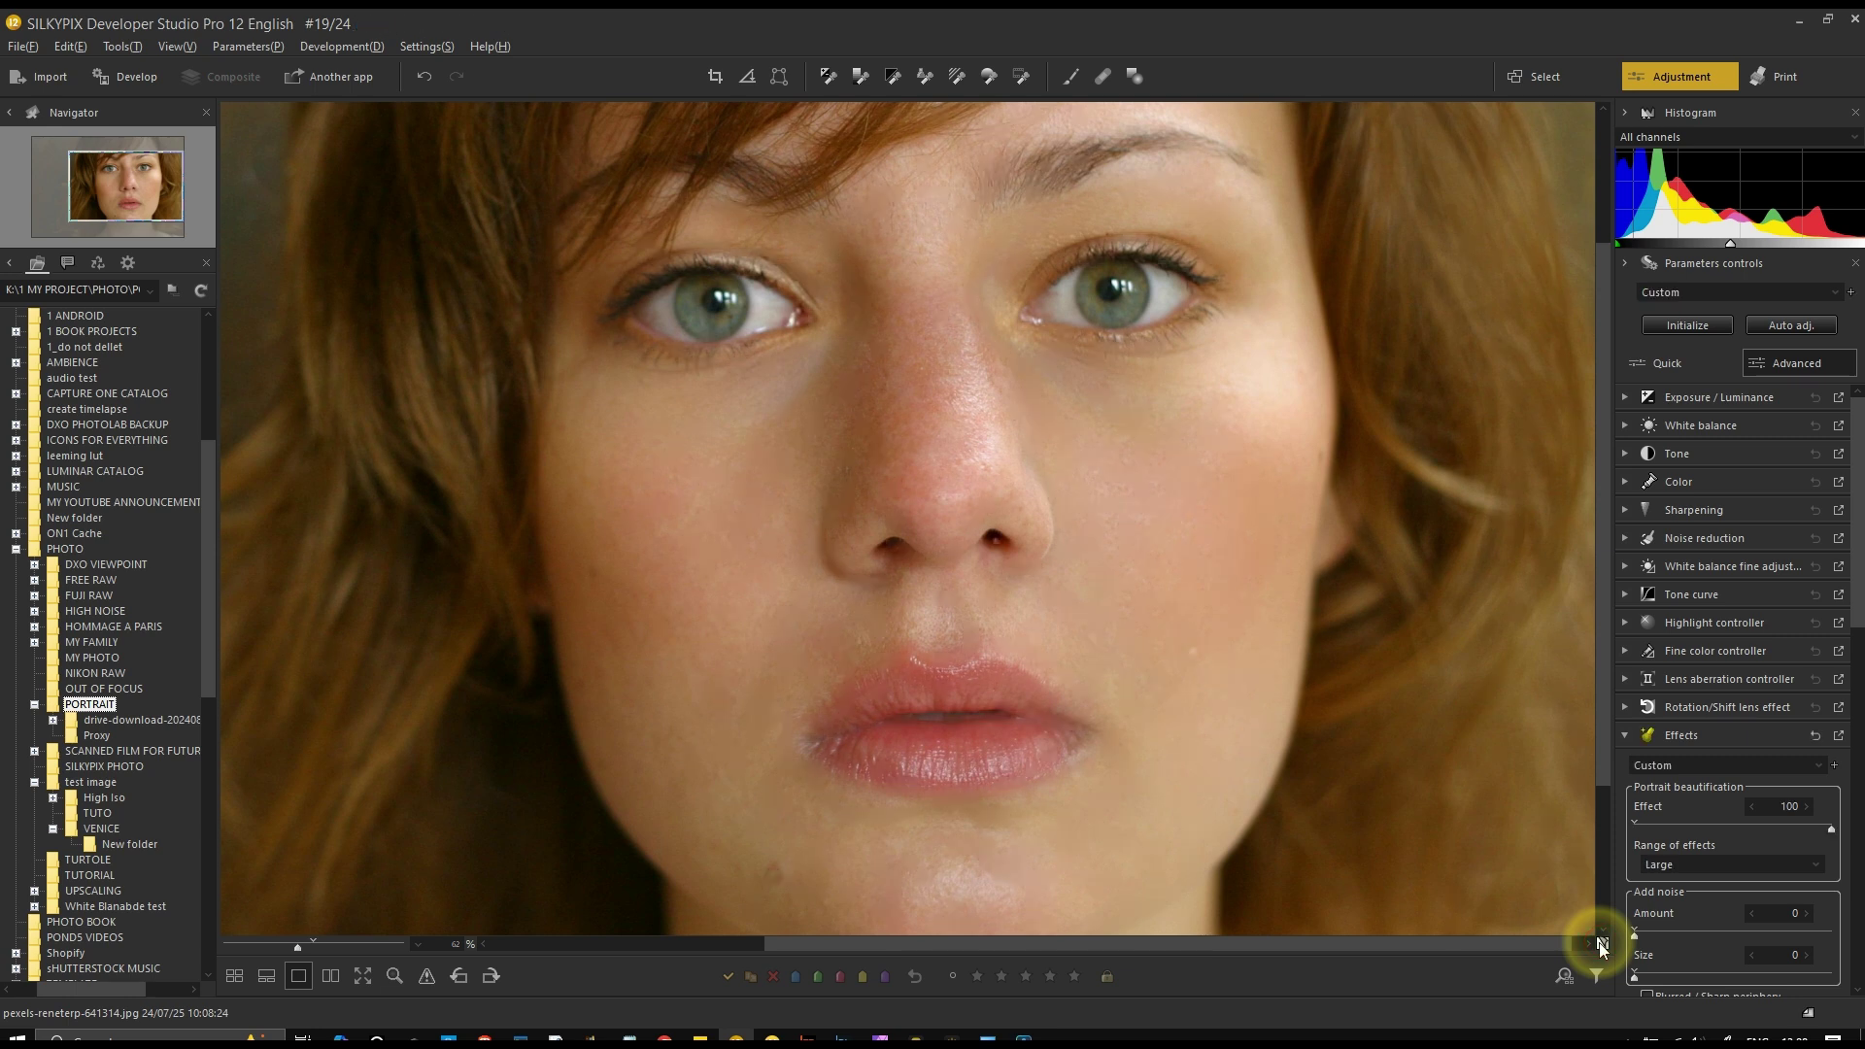
click(1600, 943)
click(1601, 944)
click(1600, 943)
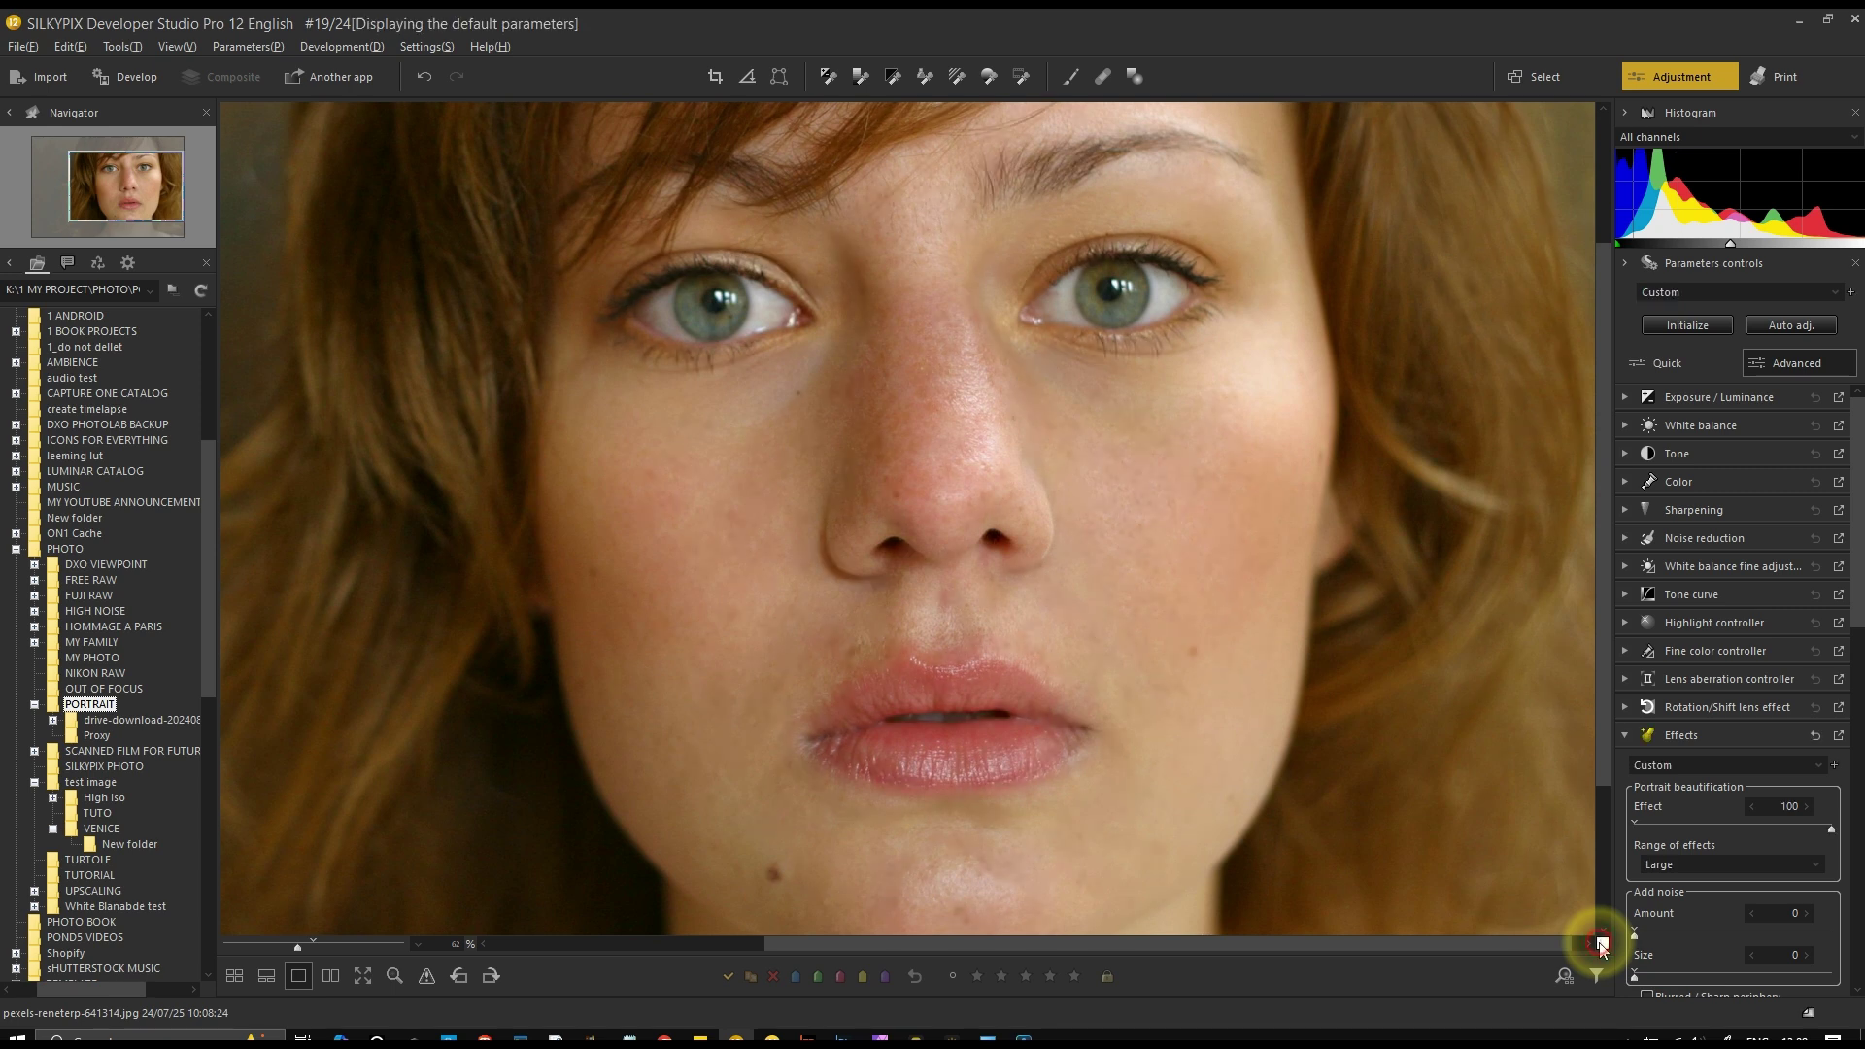
click(1601, 943)
click(1600, 944)
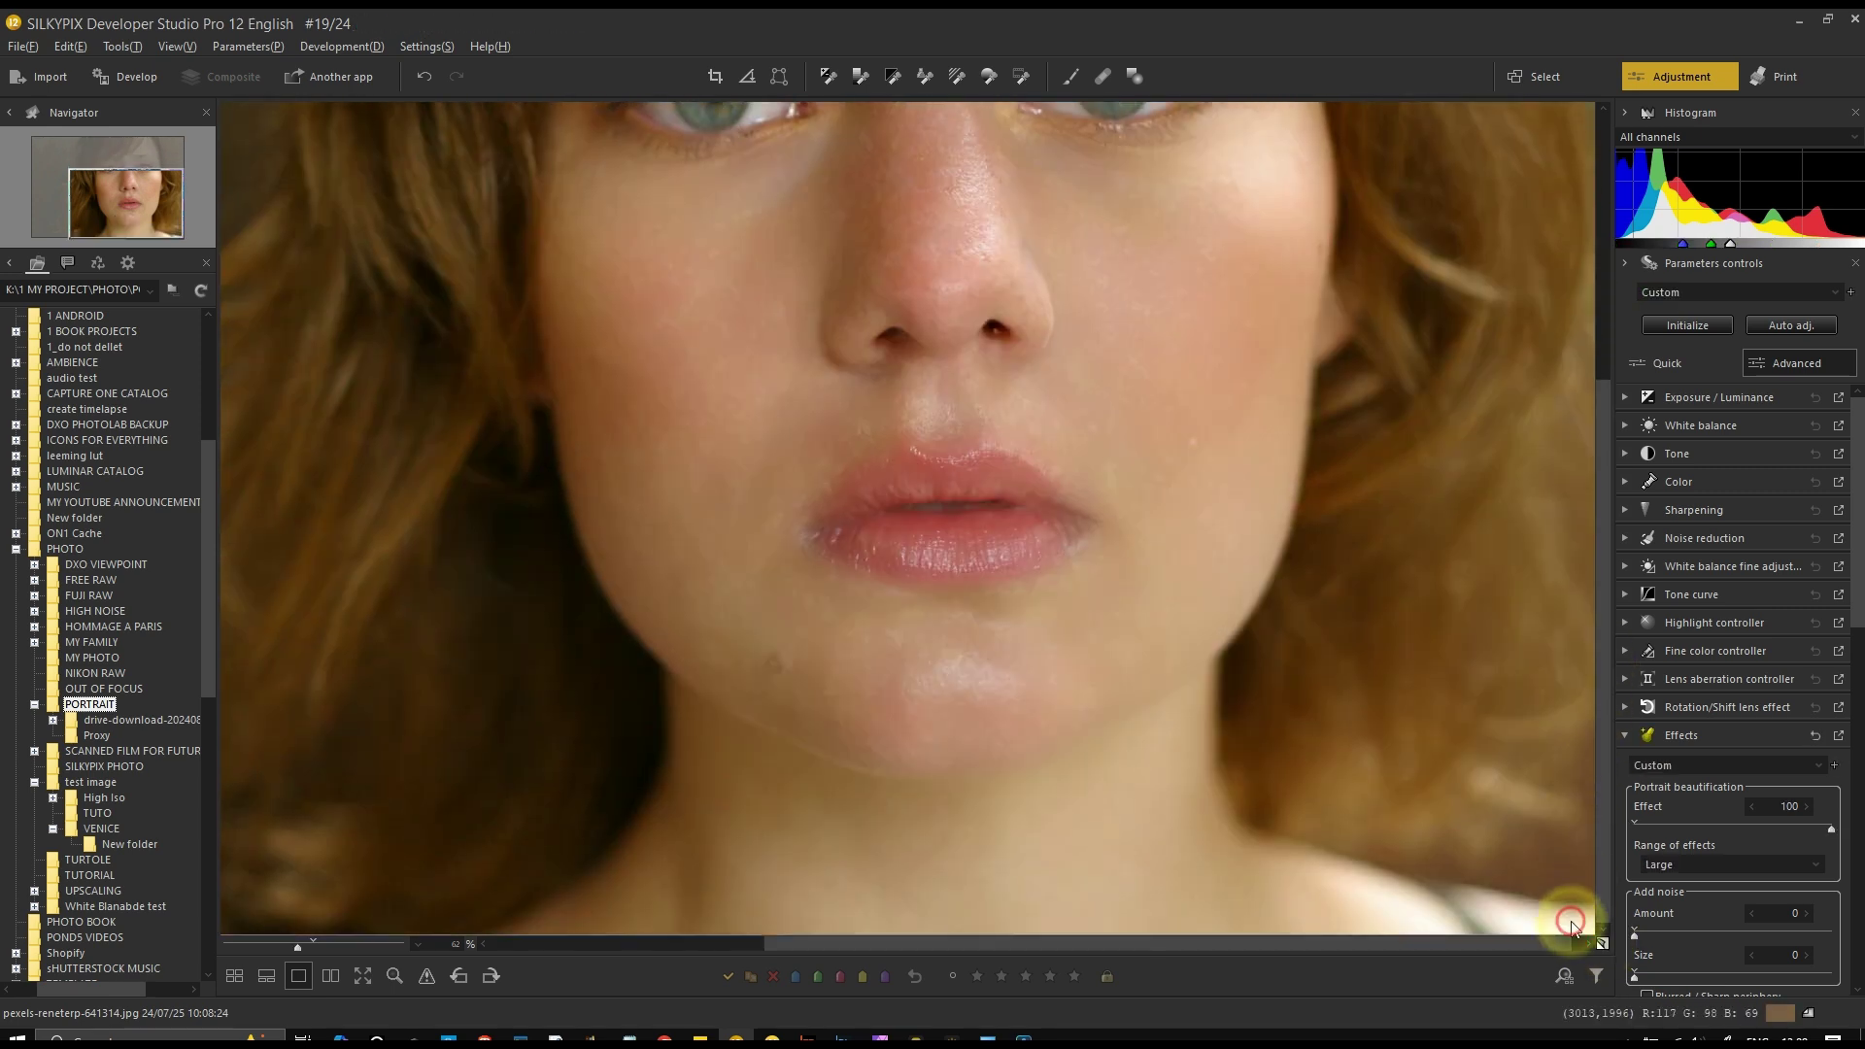
scroll(1573, 907, up, 5)
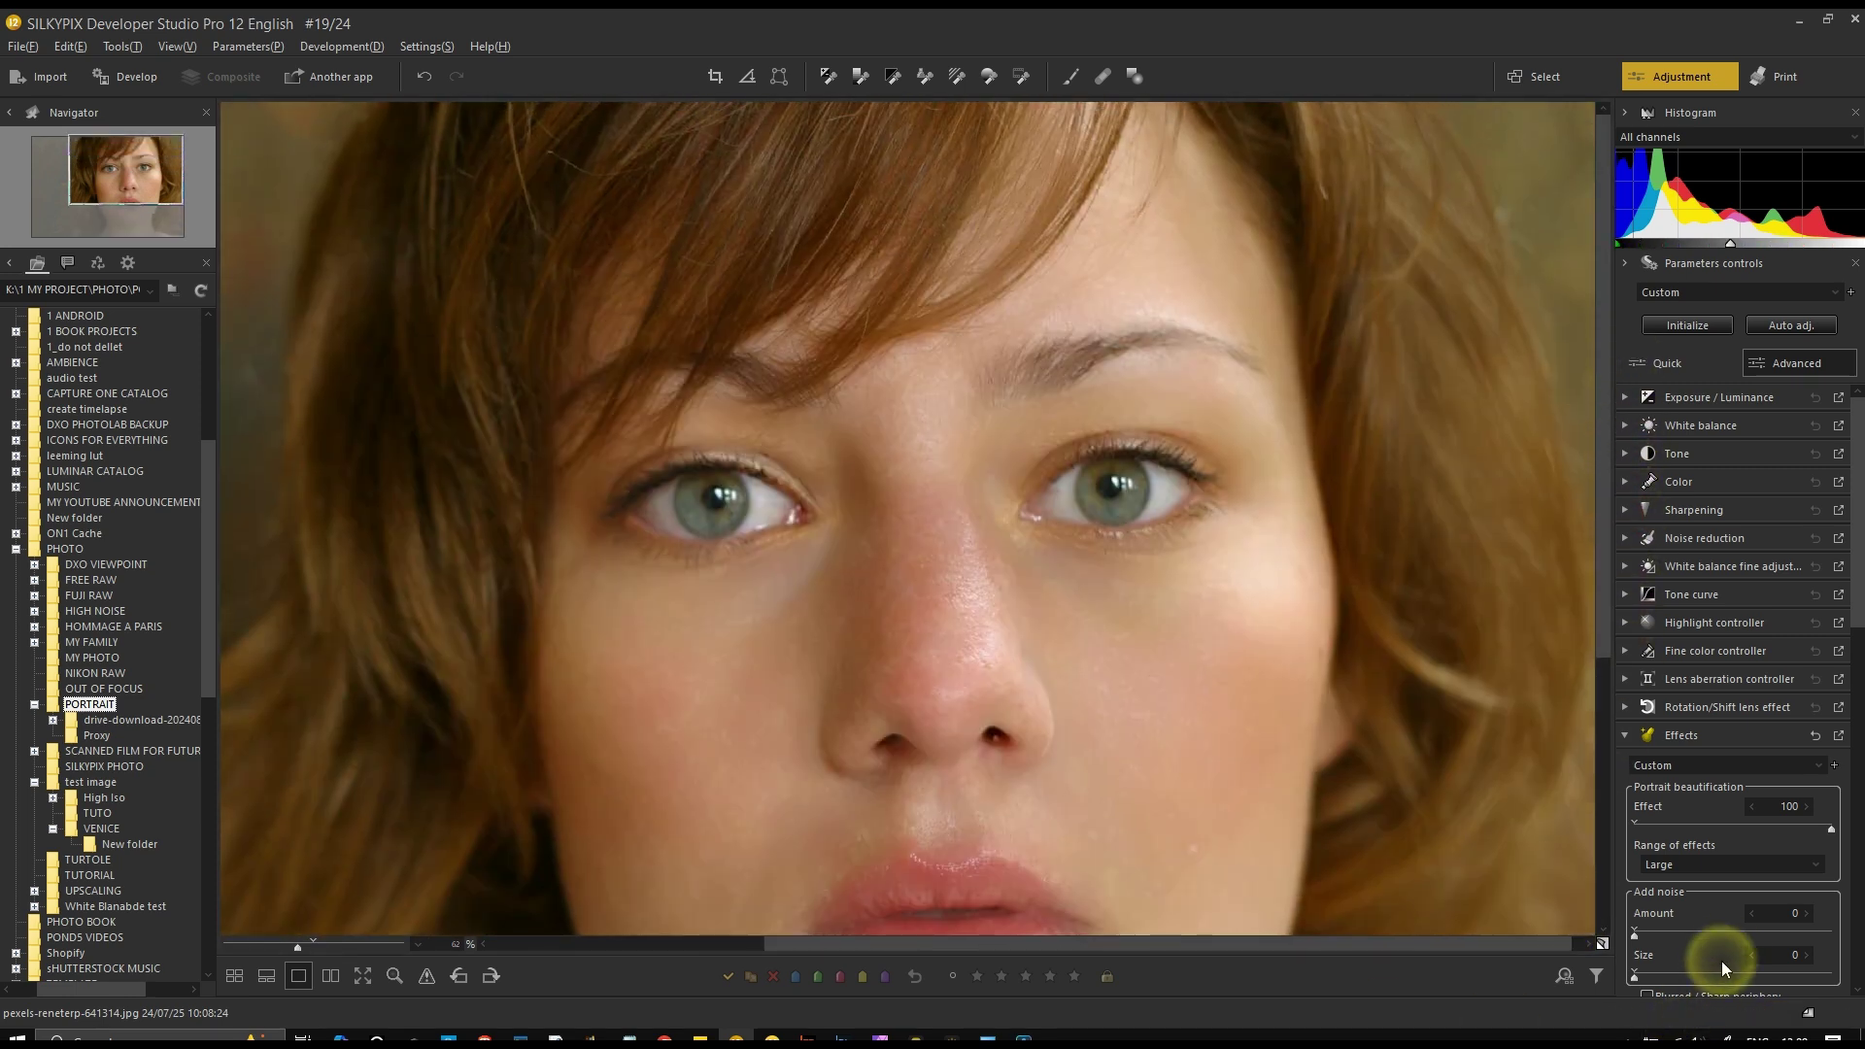
click(1603, 943)
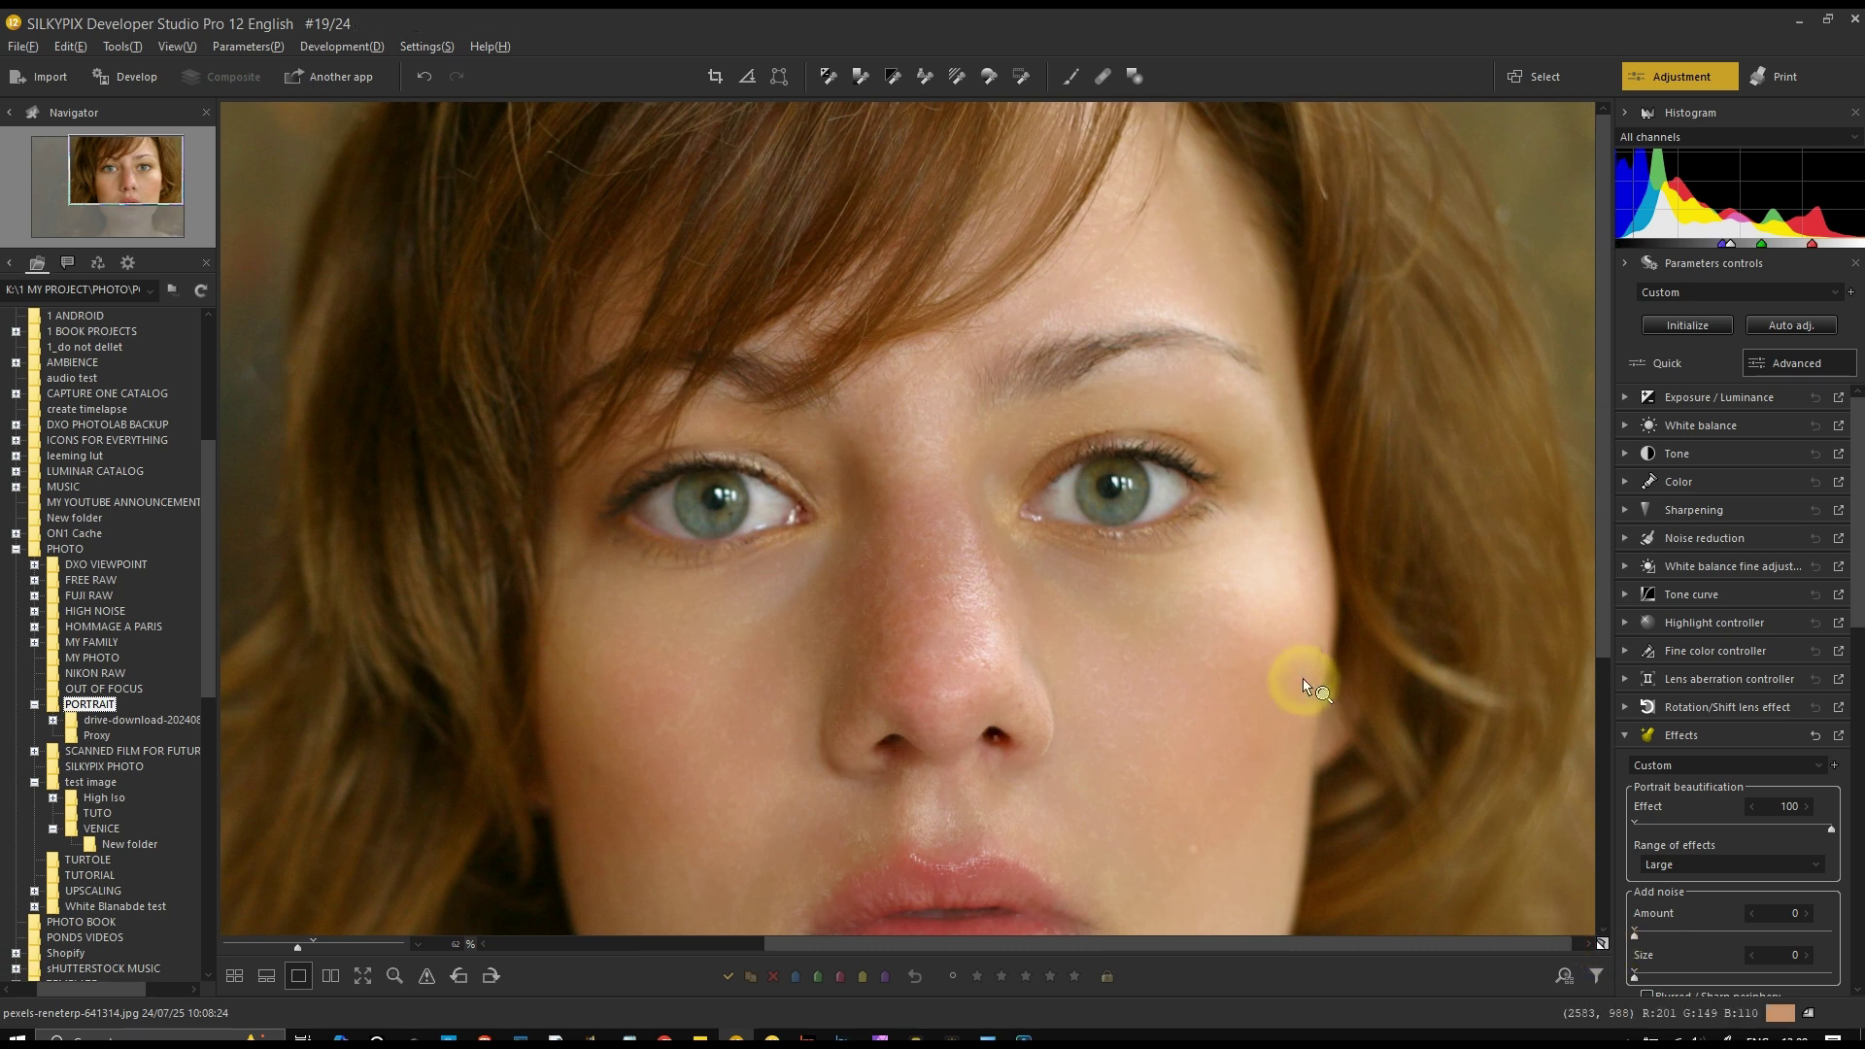
Return to the edited version of the portrait and open the black-and-white portrait of the short-haired woman
click(1604, 941)
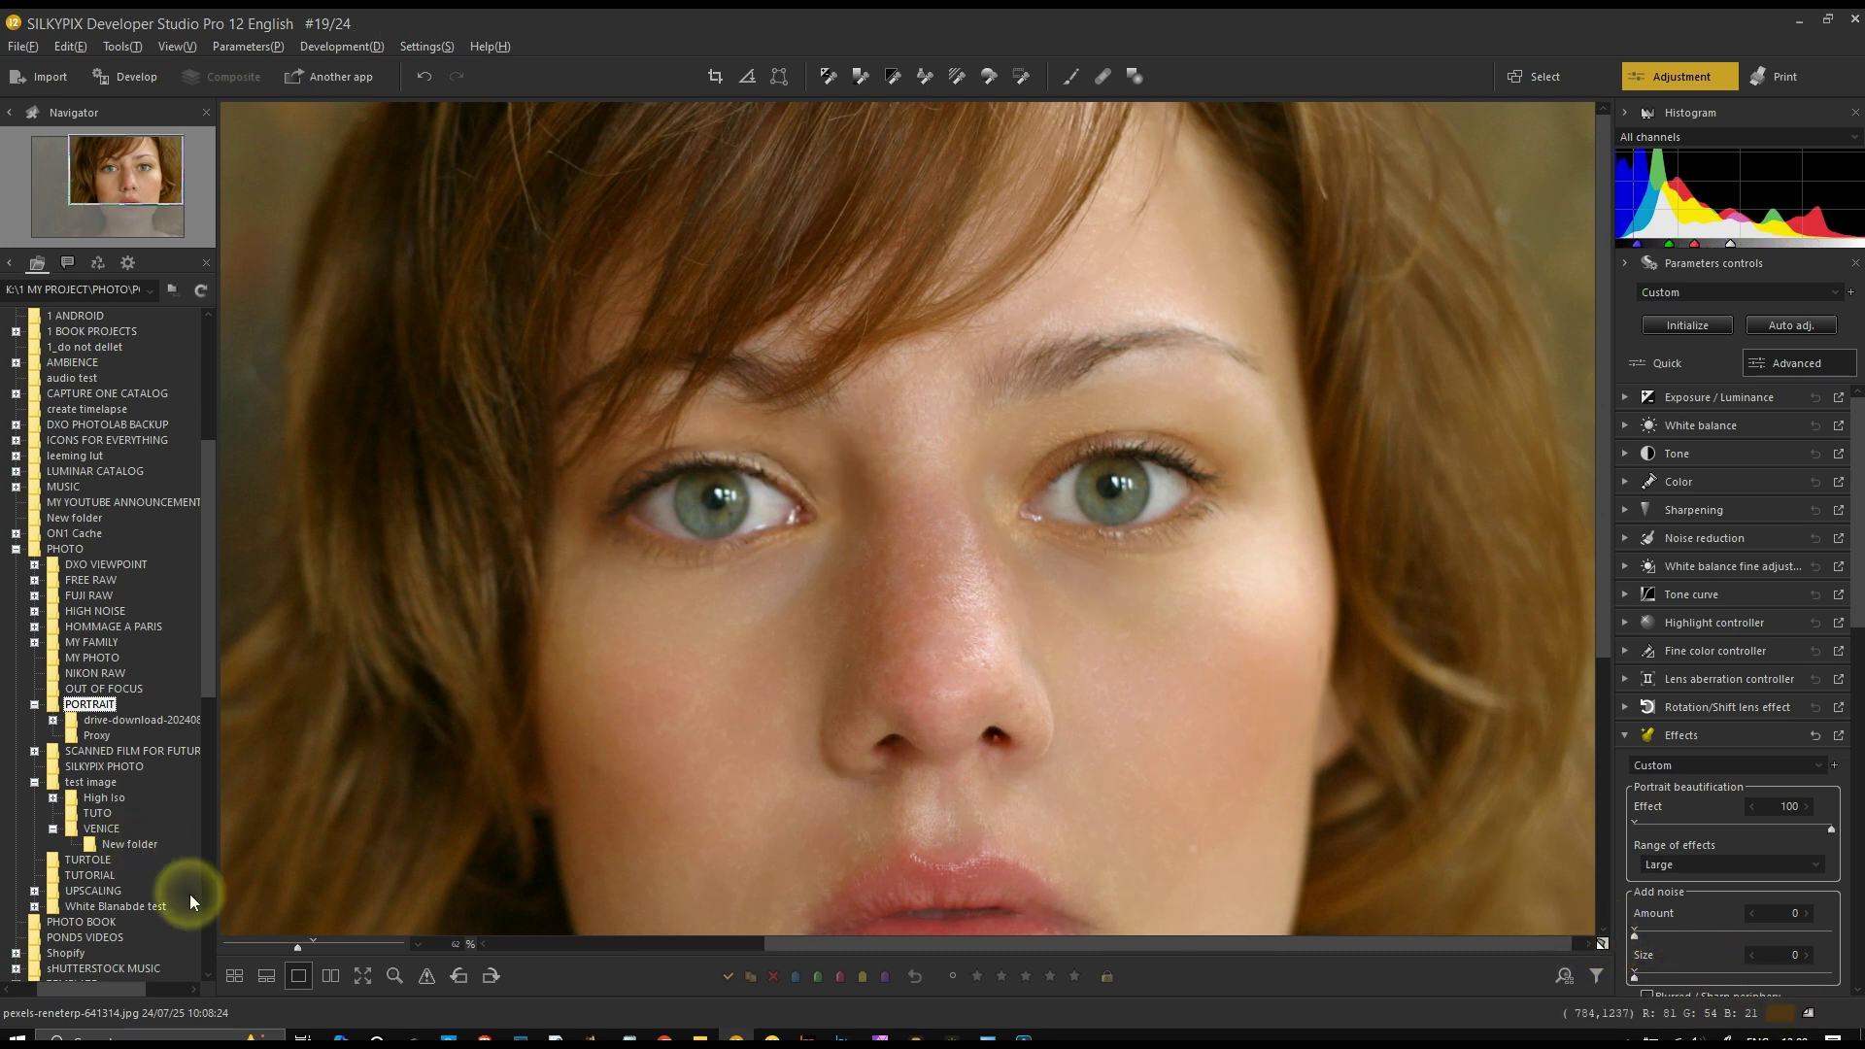
click(375, 961)
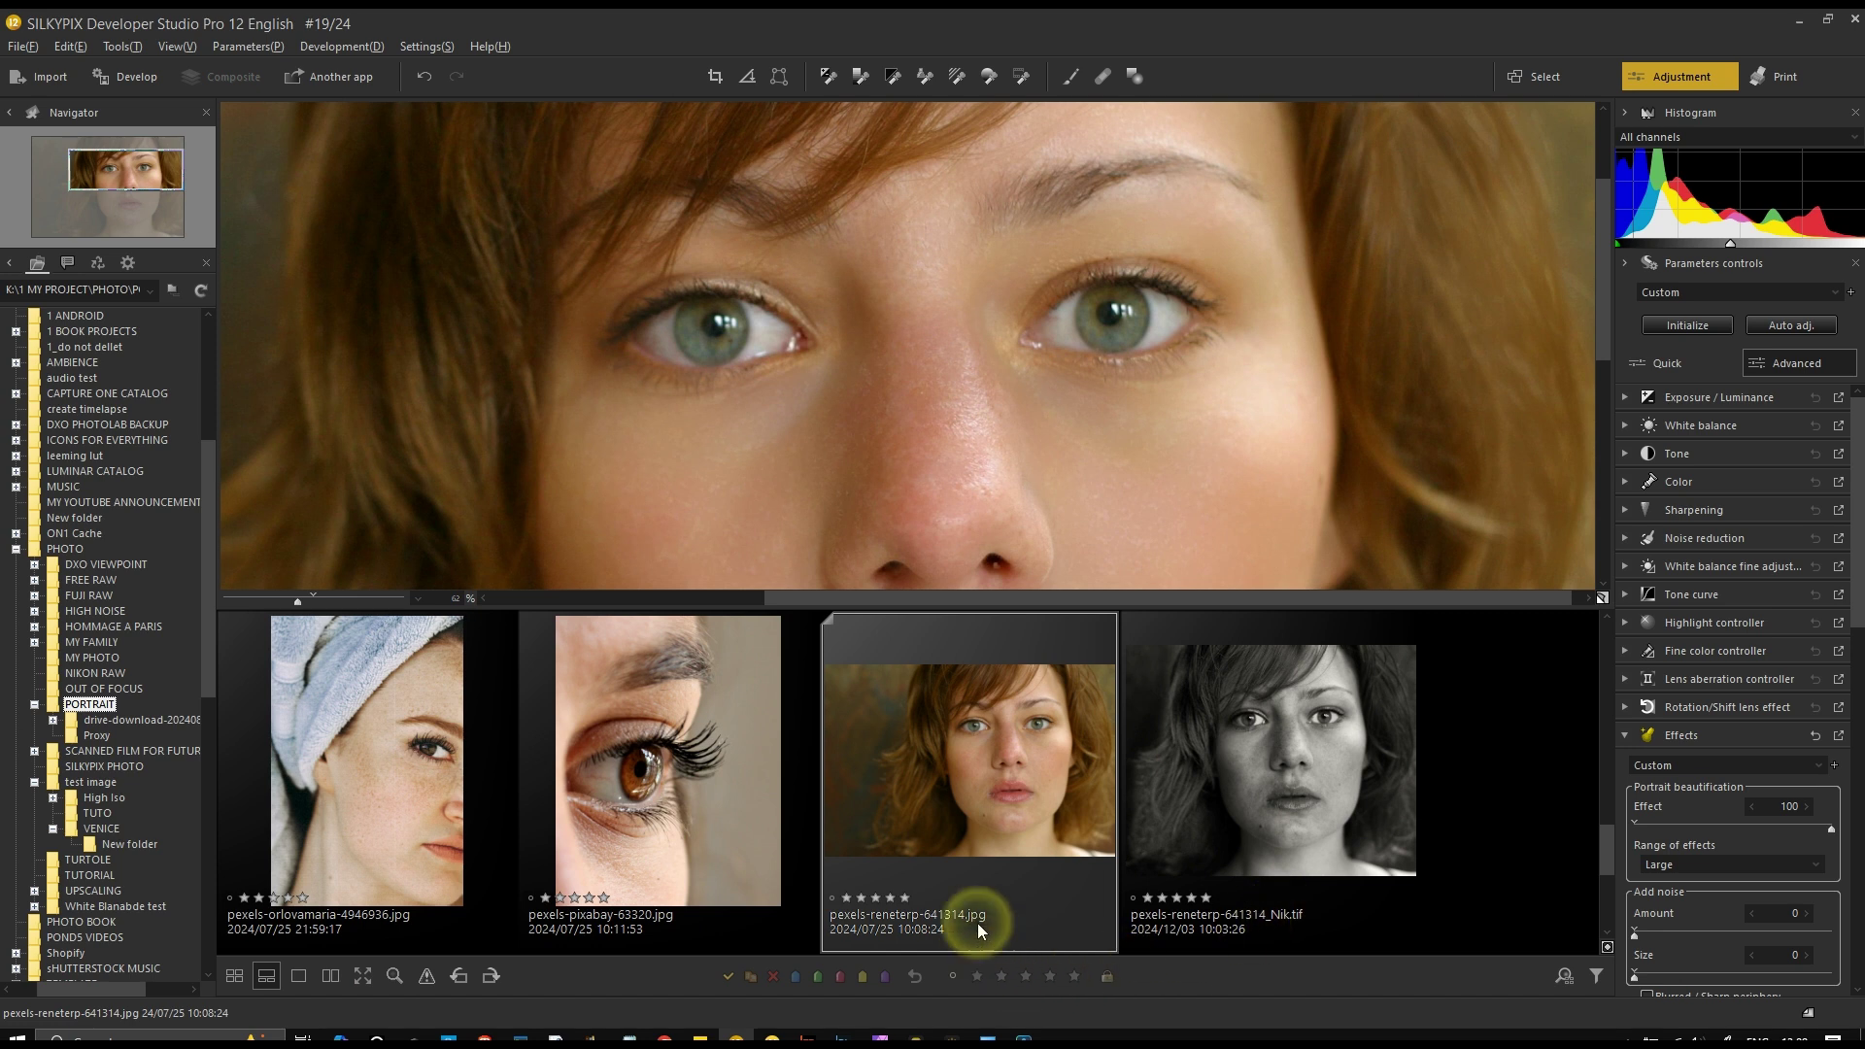
scroll(864, 767, down, 1)
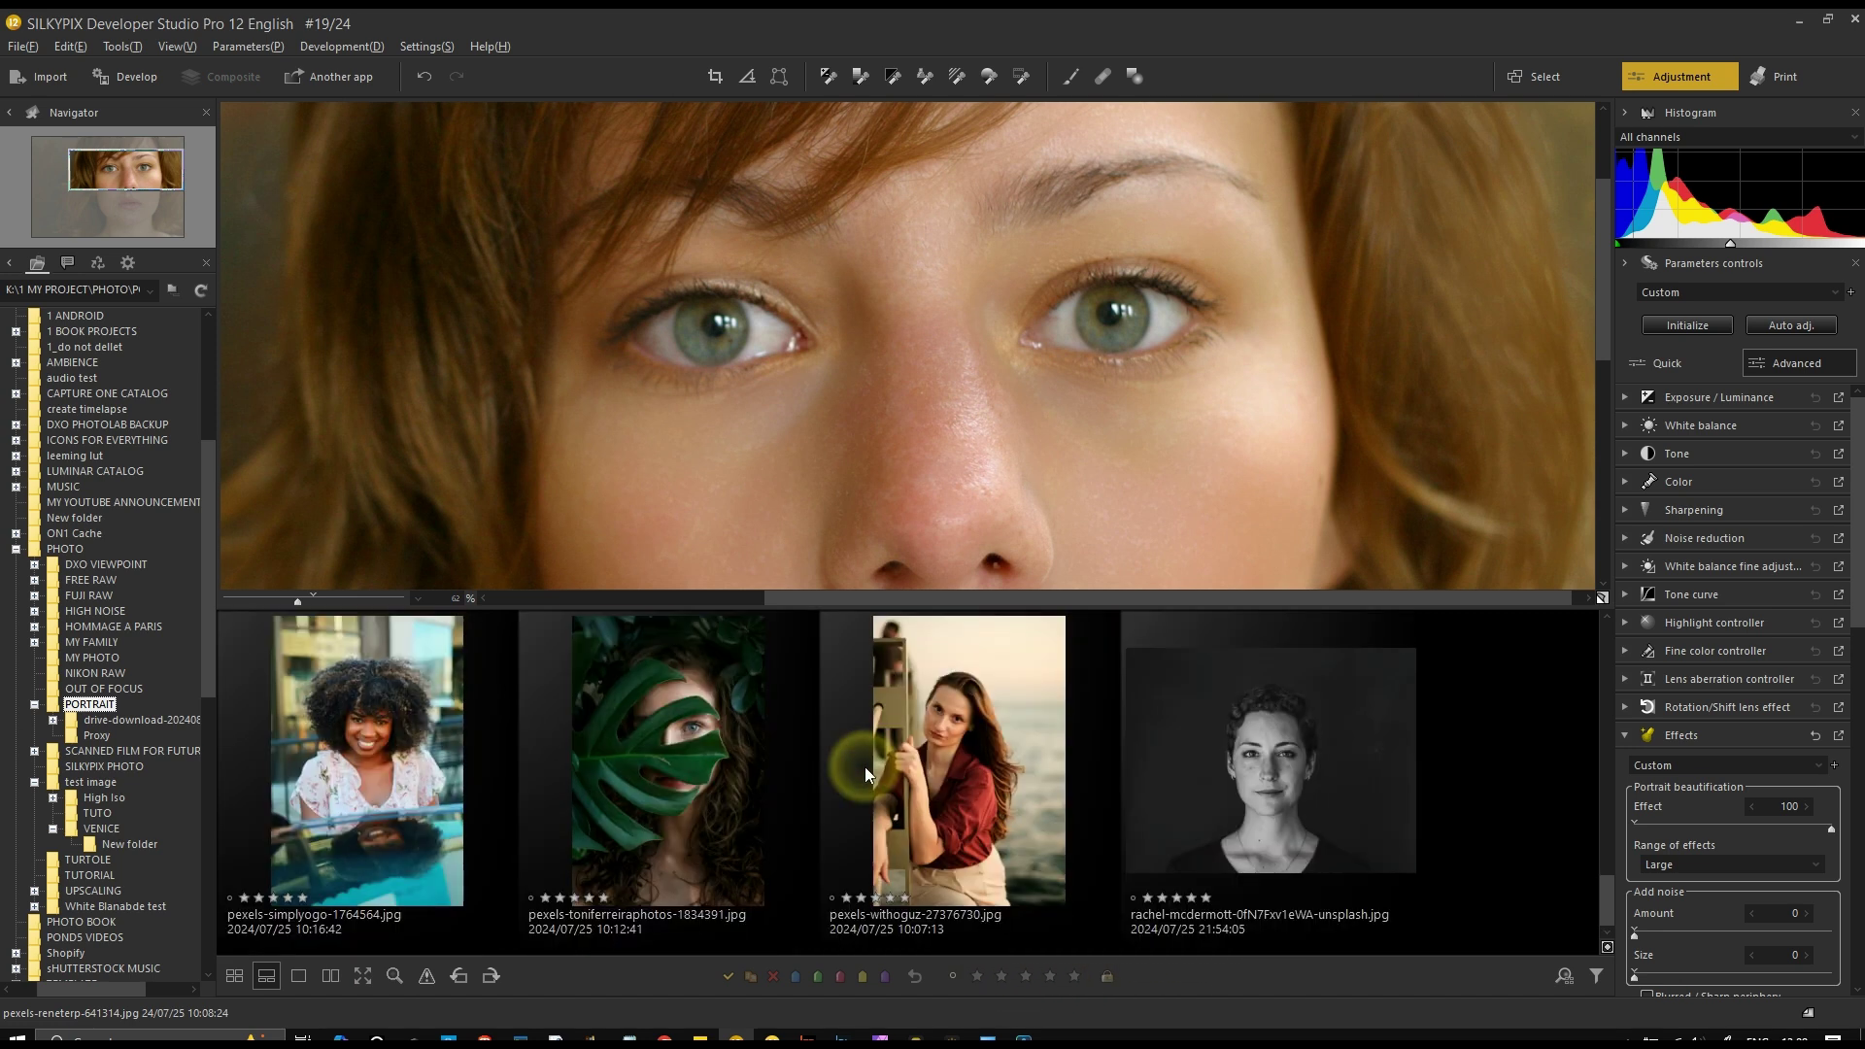
double_click(1263, 771)
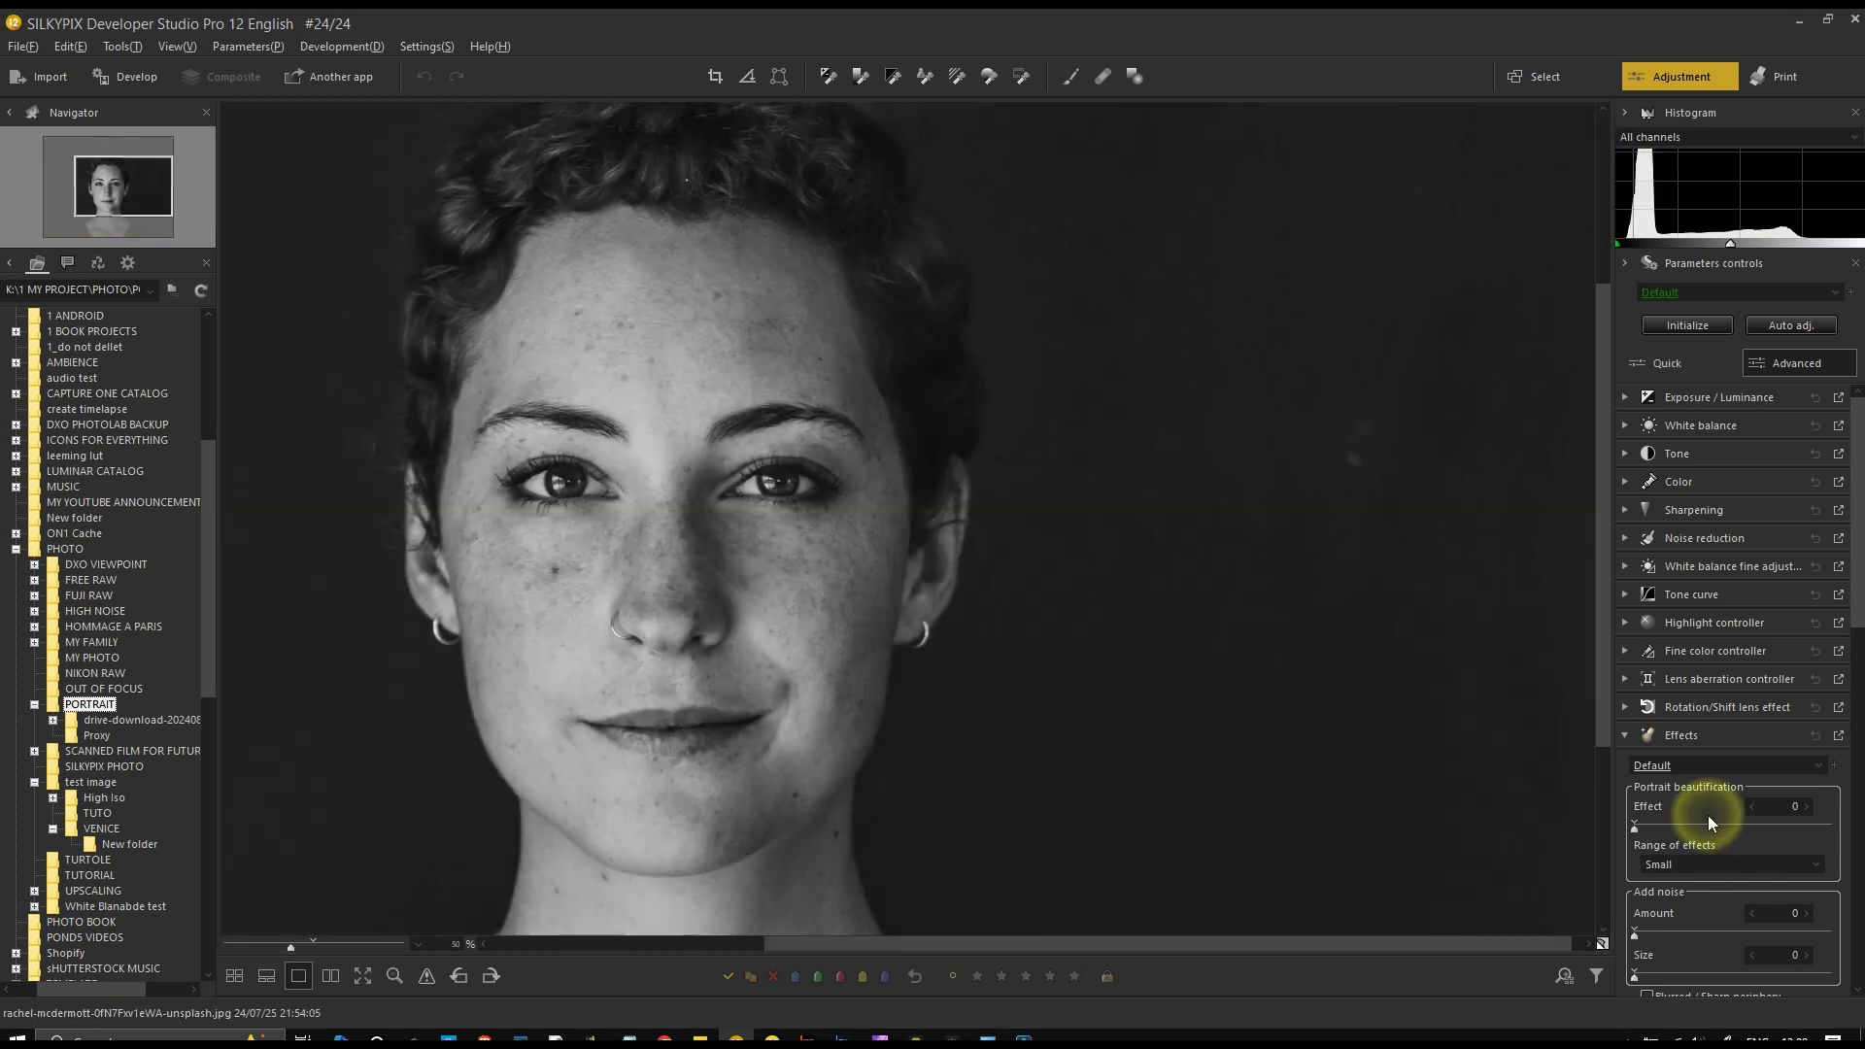
Try Portrait beautification with Effect 98 and the Large range, compare with the default display, and reset the Effects to Default
click(1825, 828)
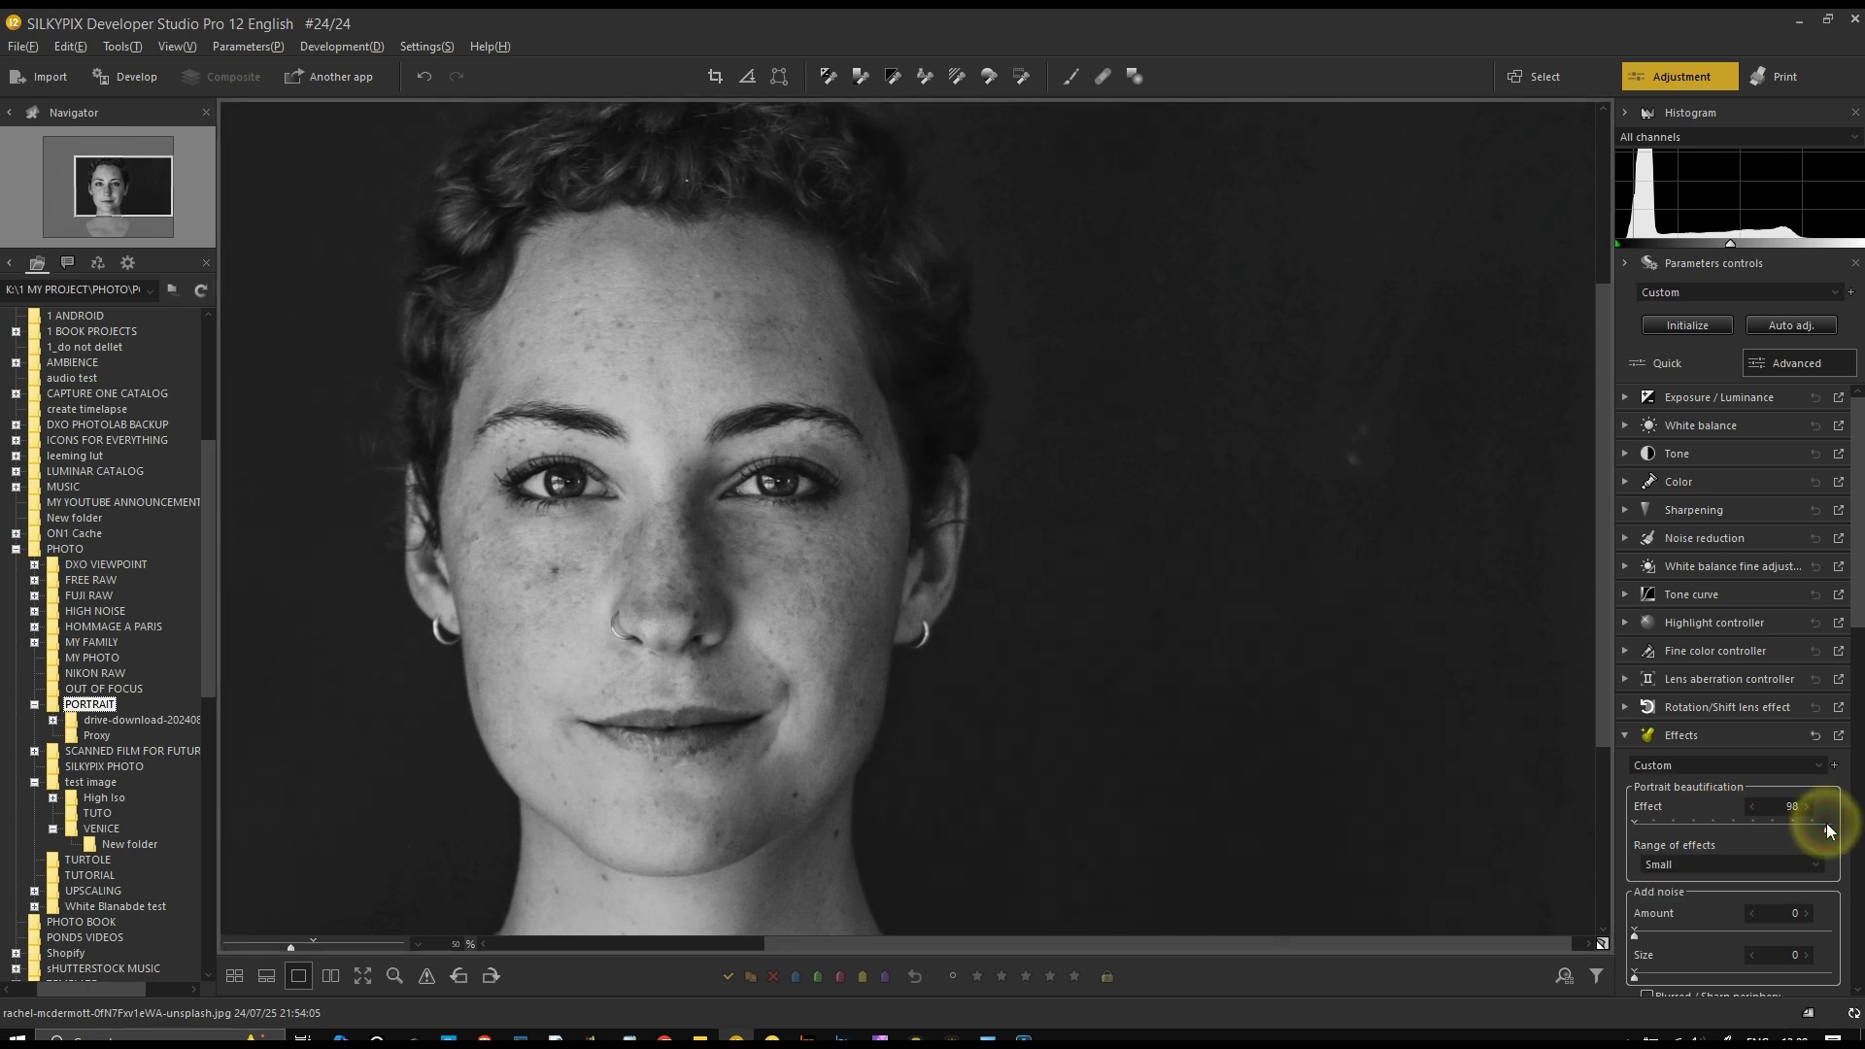
drag(615, 493, 947, 580)
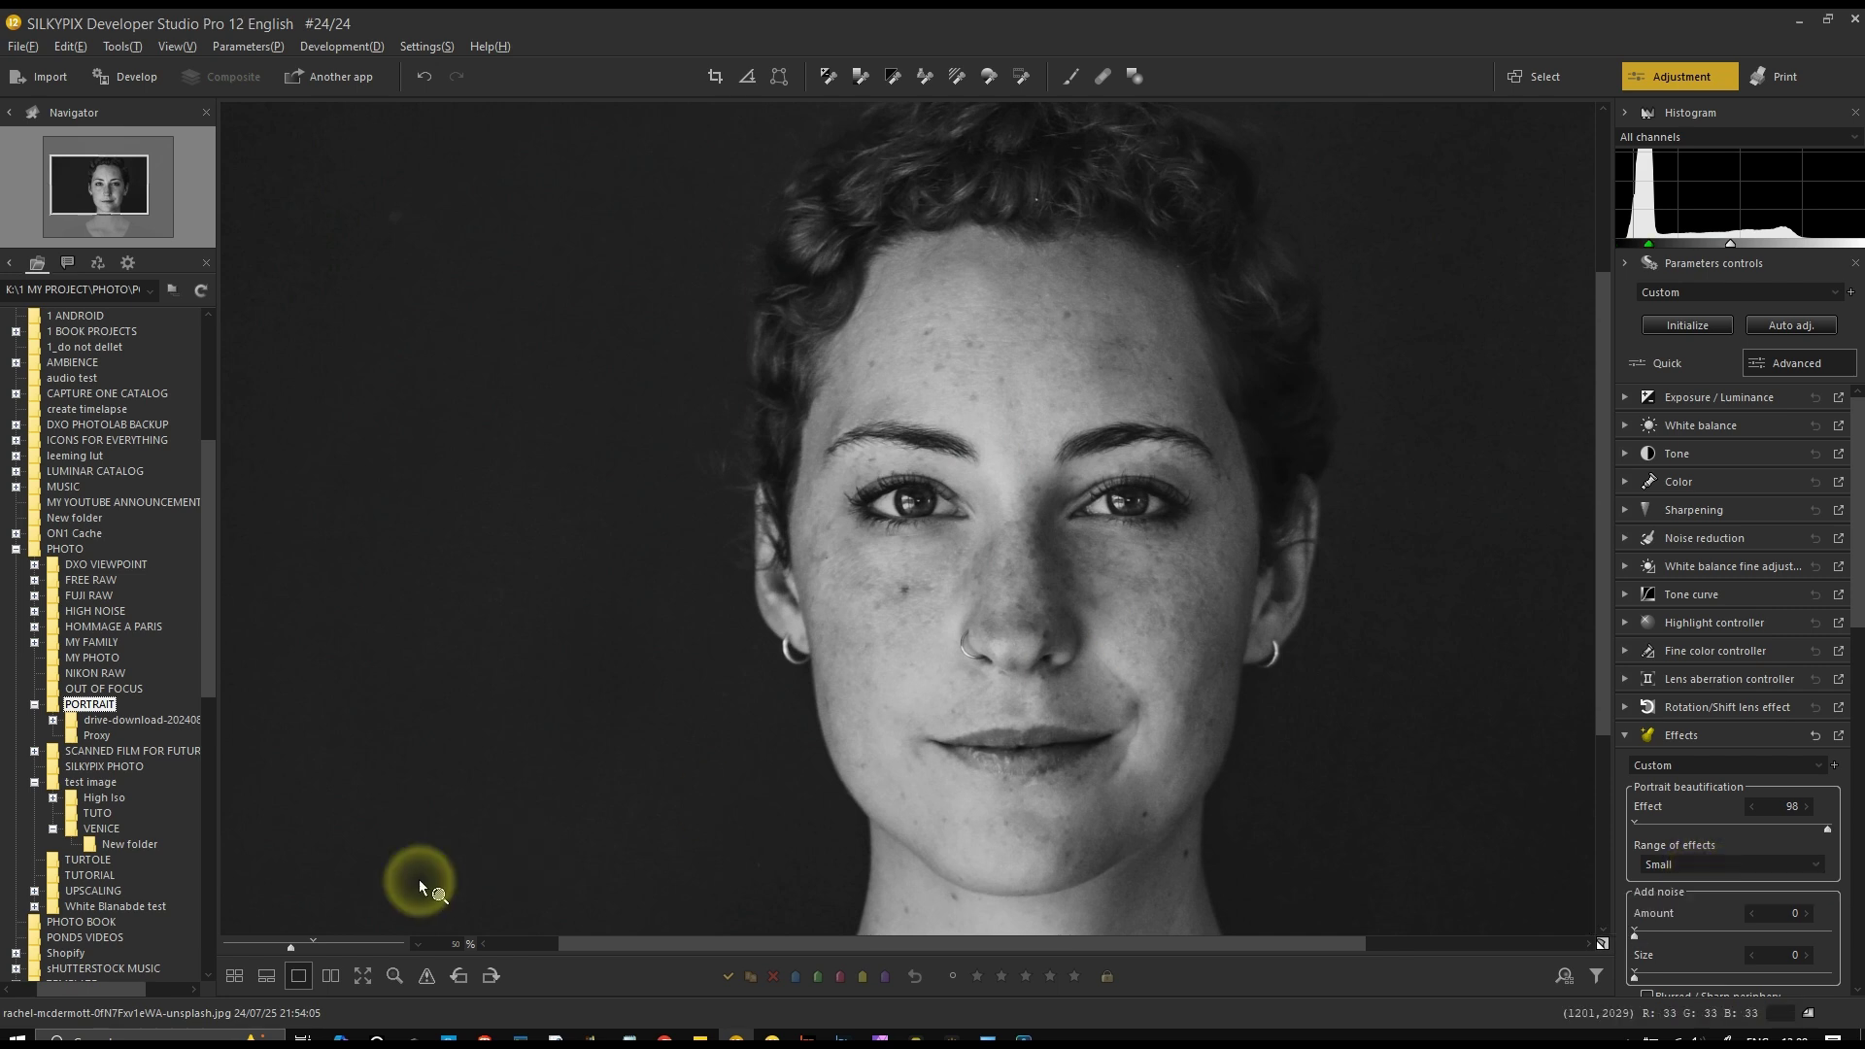
drag(298, 955, 306, 946)
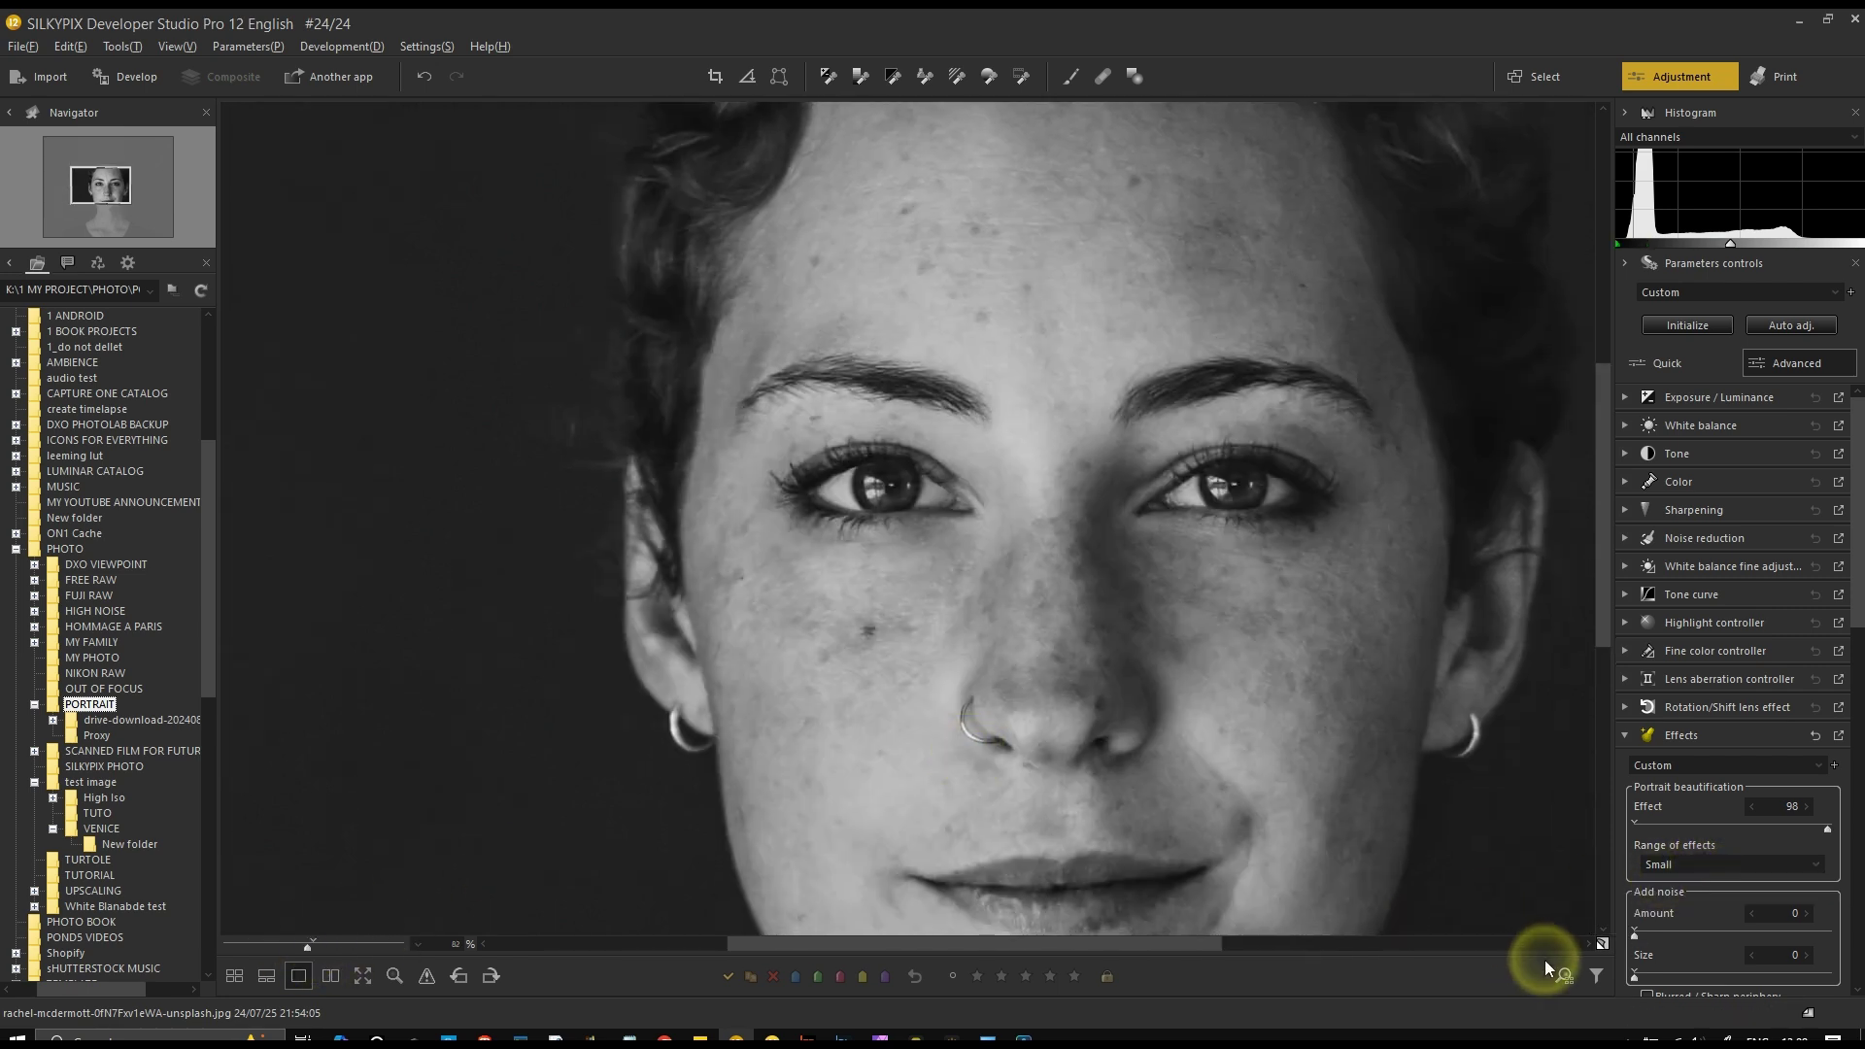
click(1606, 941)
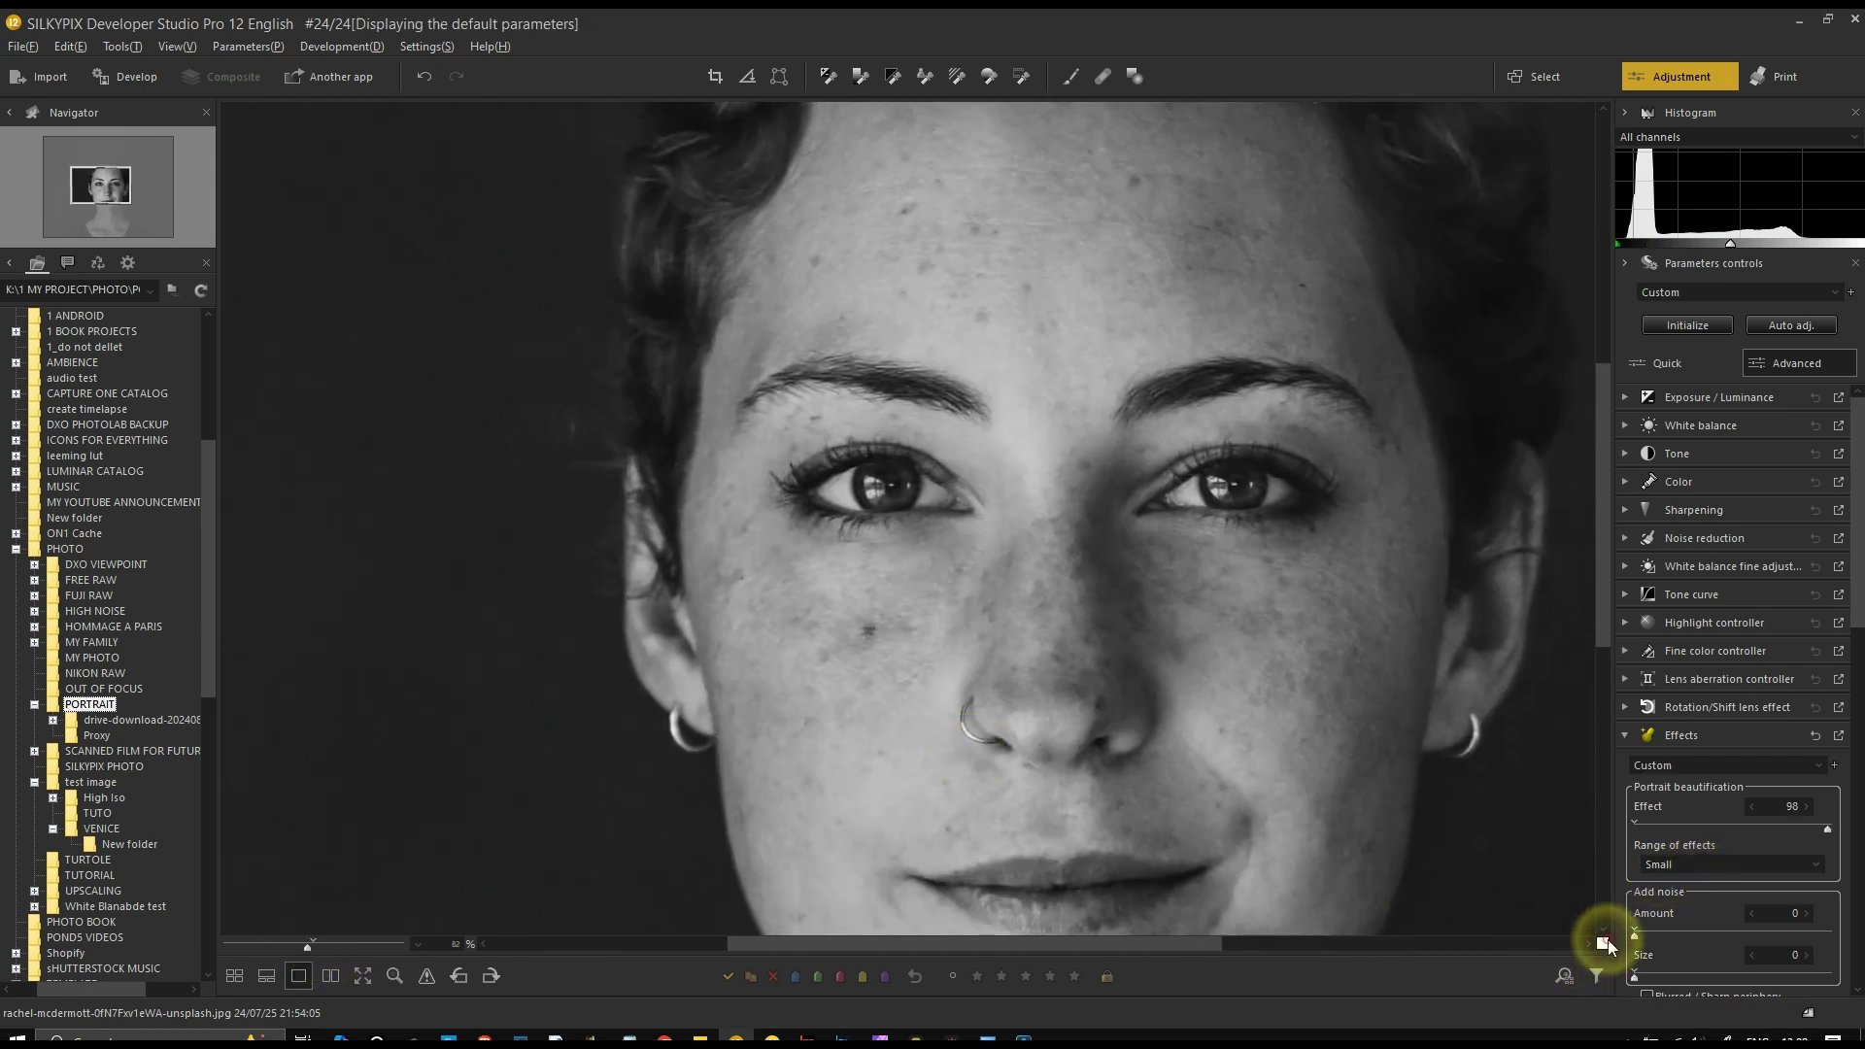
click(1700, 869)
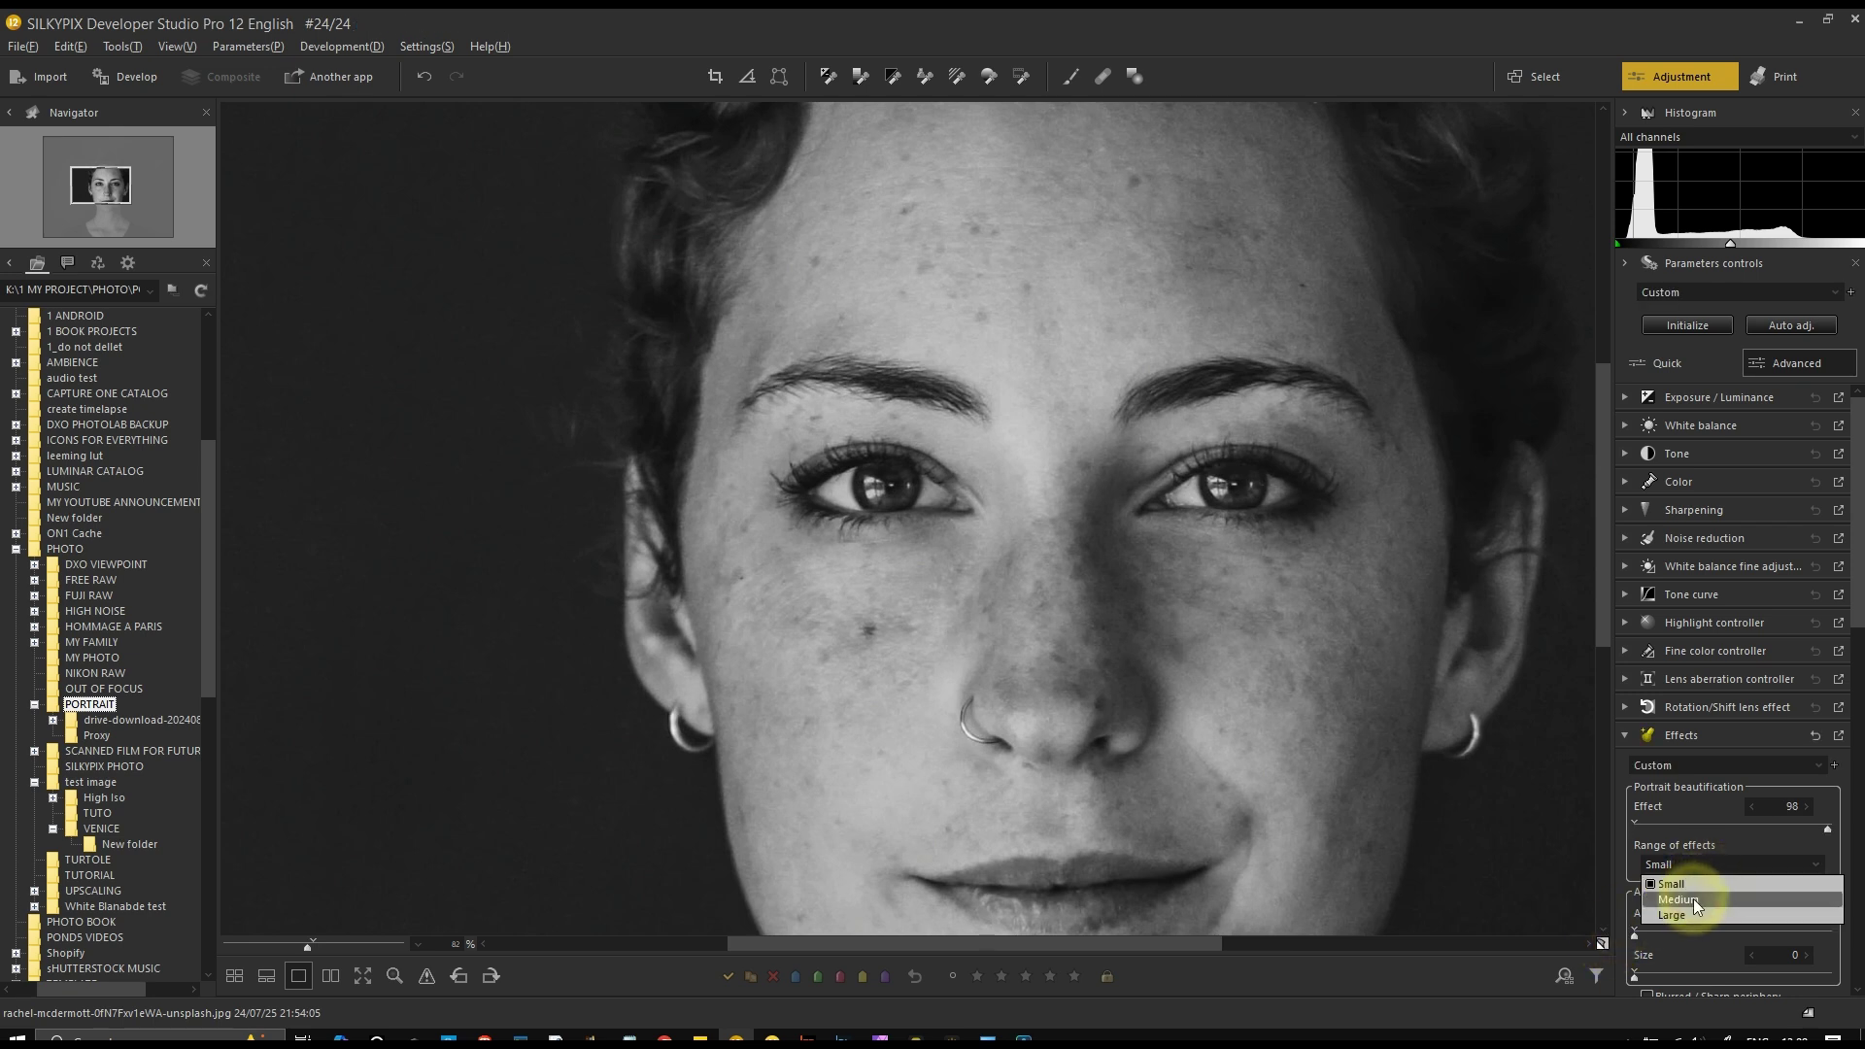
click(1692, 918)
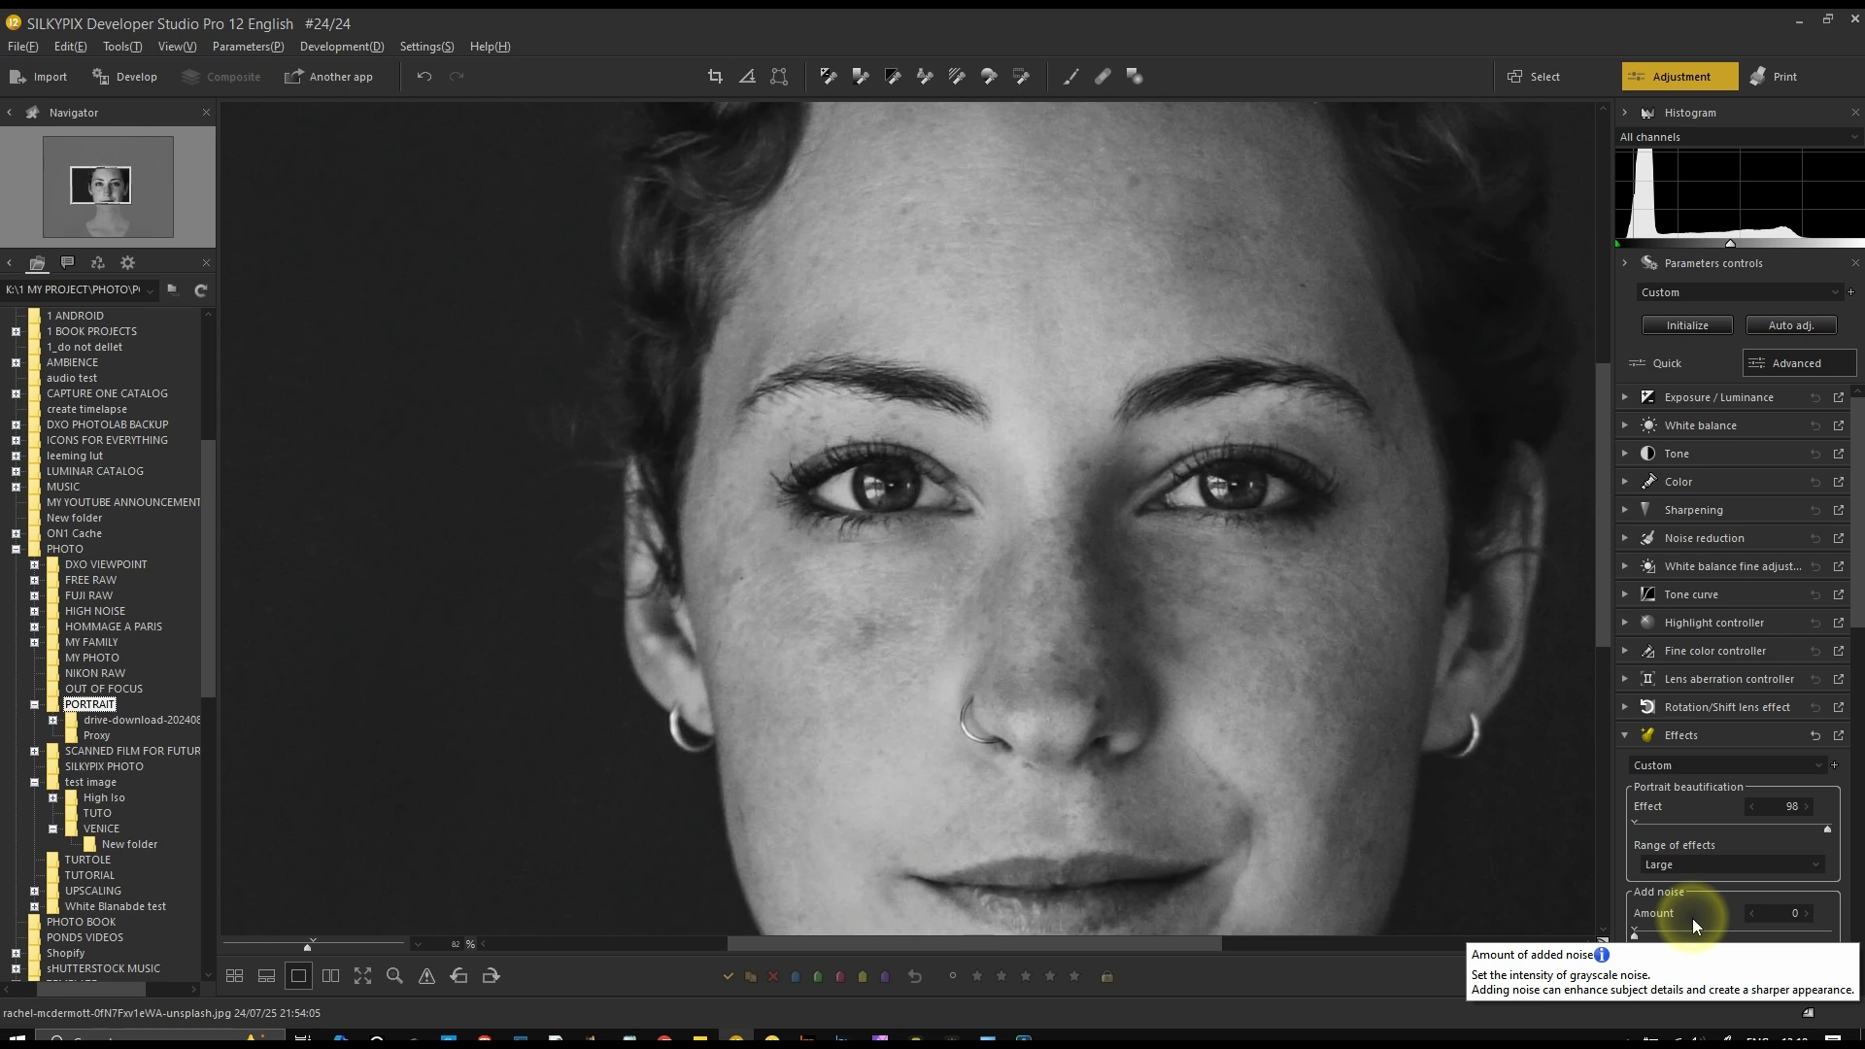
click(1684, 766)
click(1681, 785)
Try adding noise to the portrait with Amount 95 and Size 18, and initialize all parameters
scroll(1799, 714, down, 4)
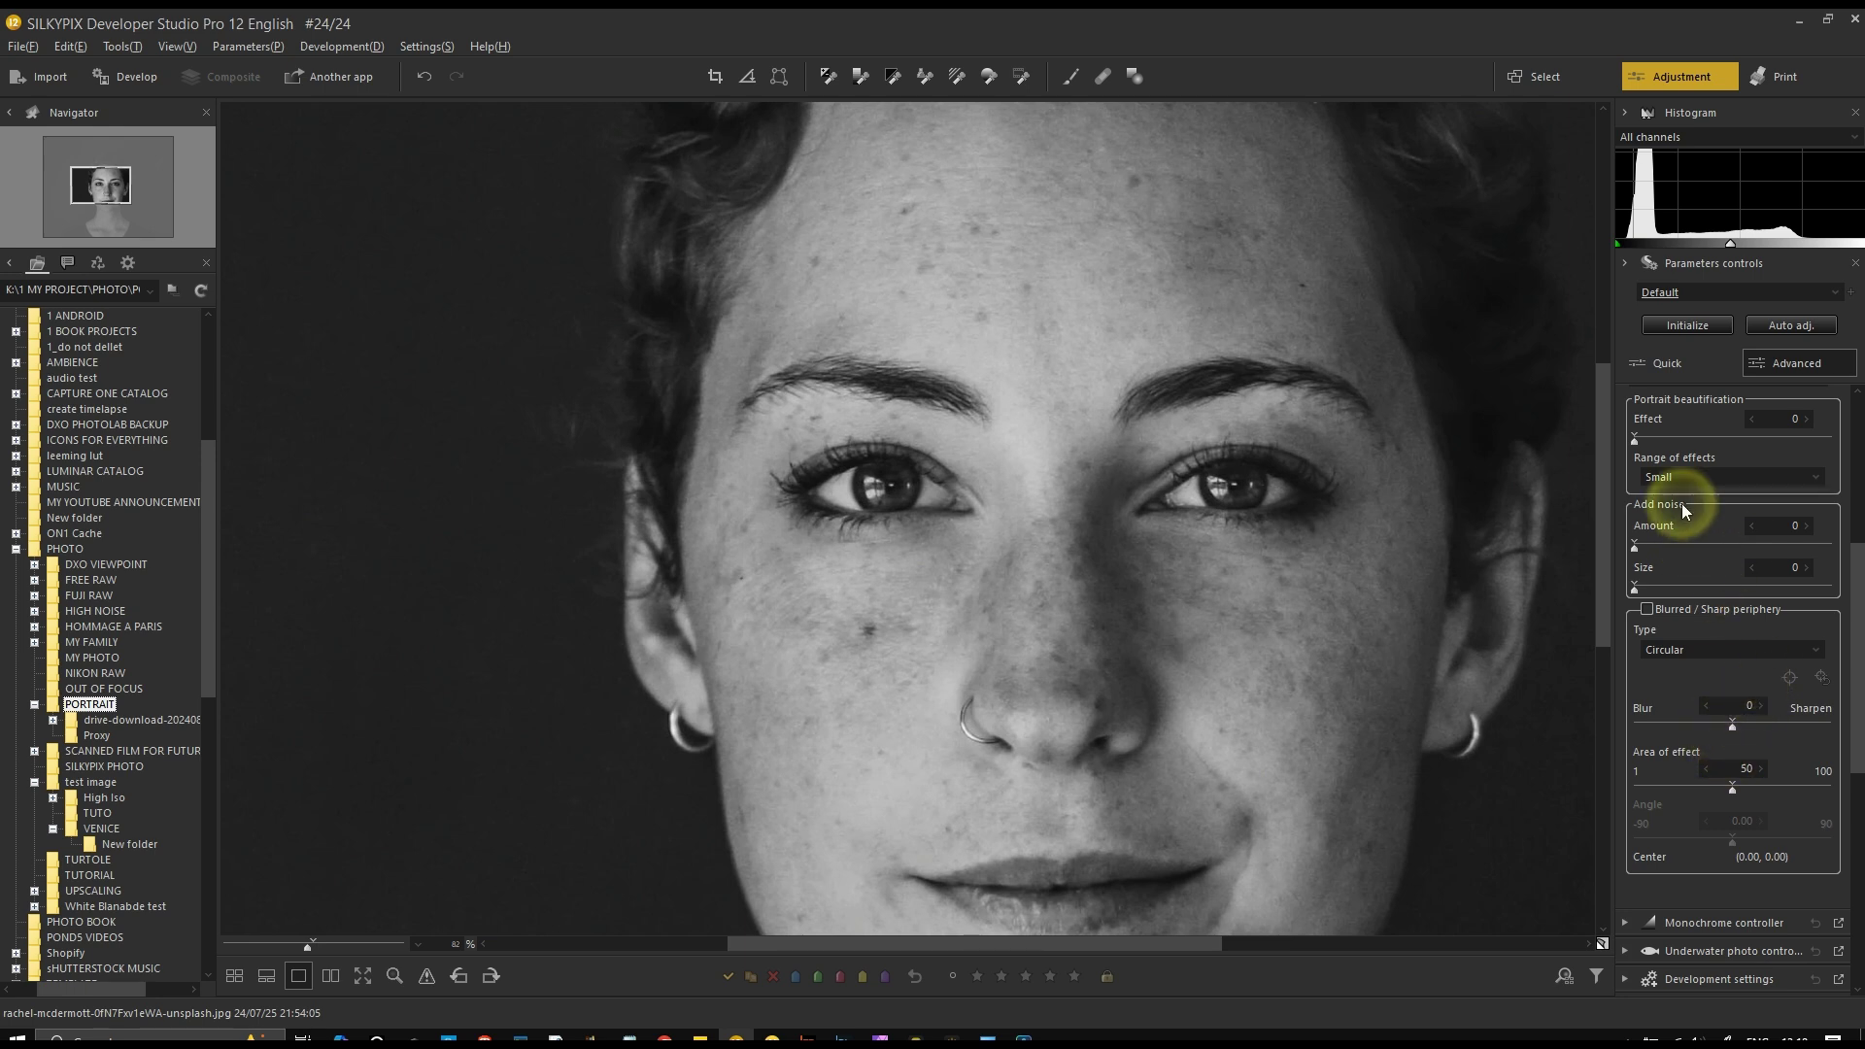
click(1823, 549)
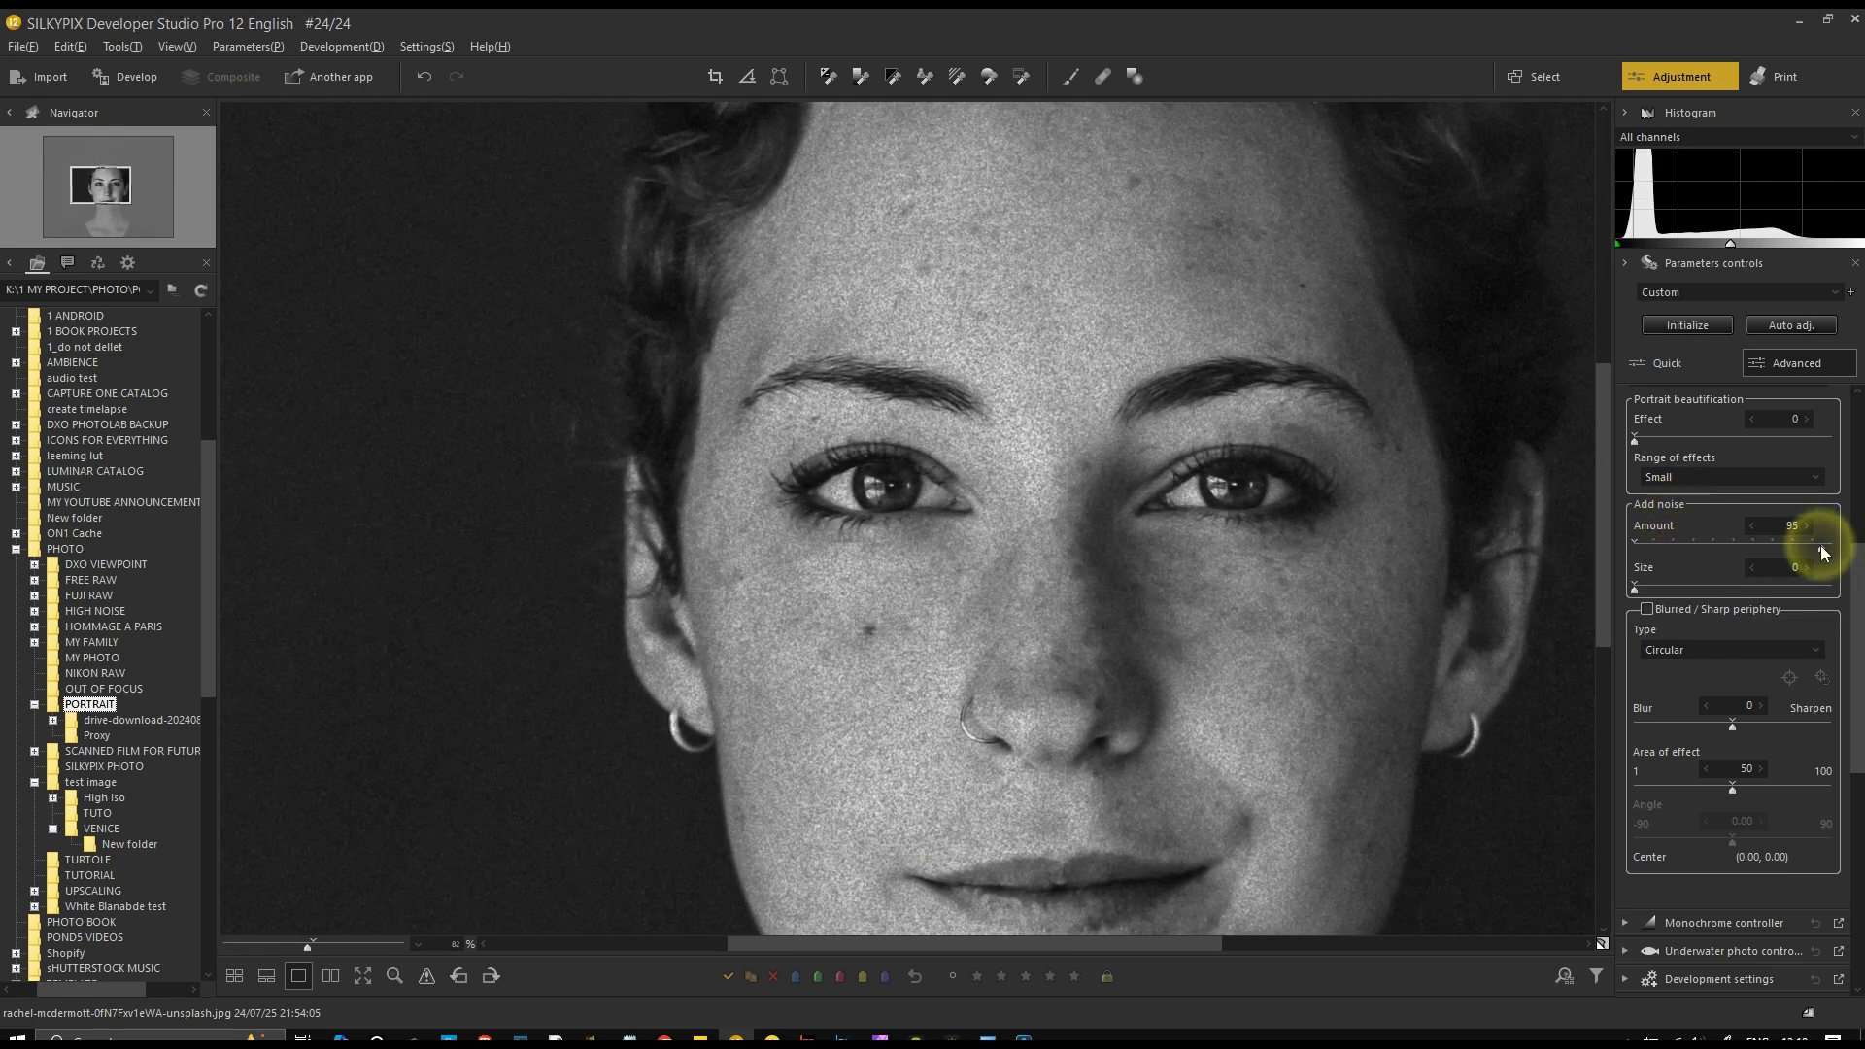
drag(1070, 528, 959, 353)
click(1708, 587)
drag(1707, 587, 1669, 584)
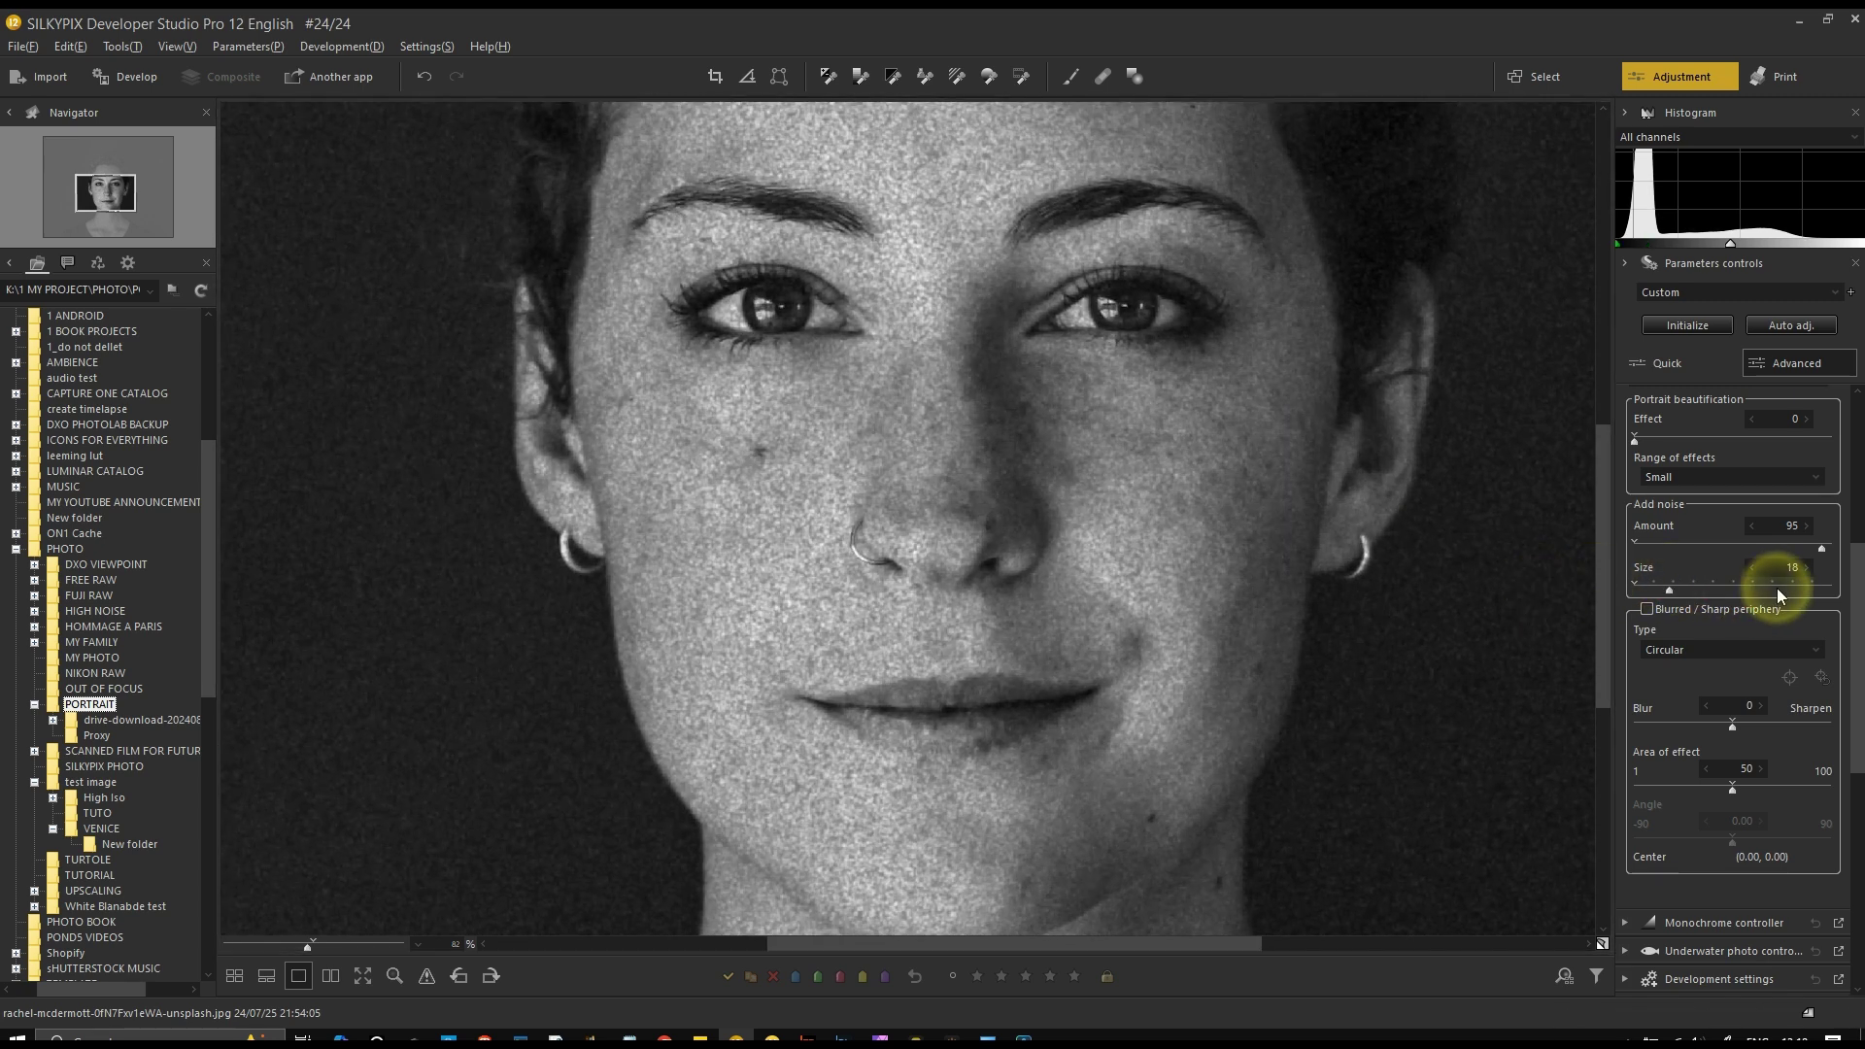
click(1687, 326)
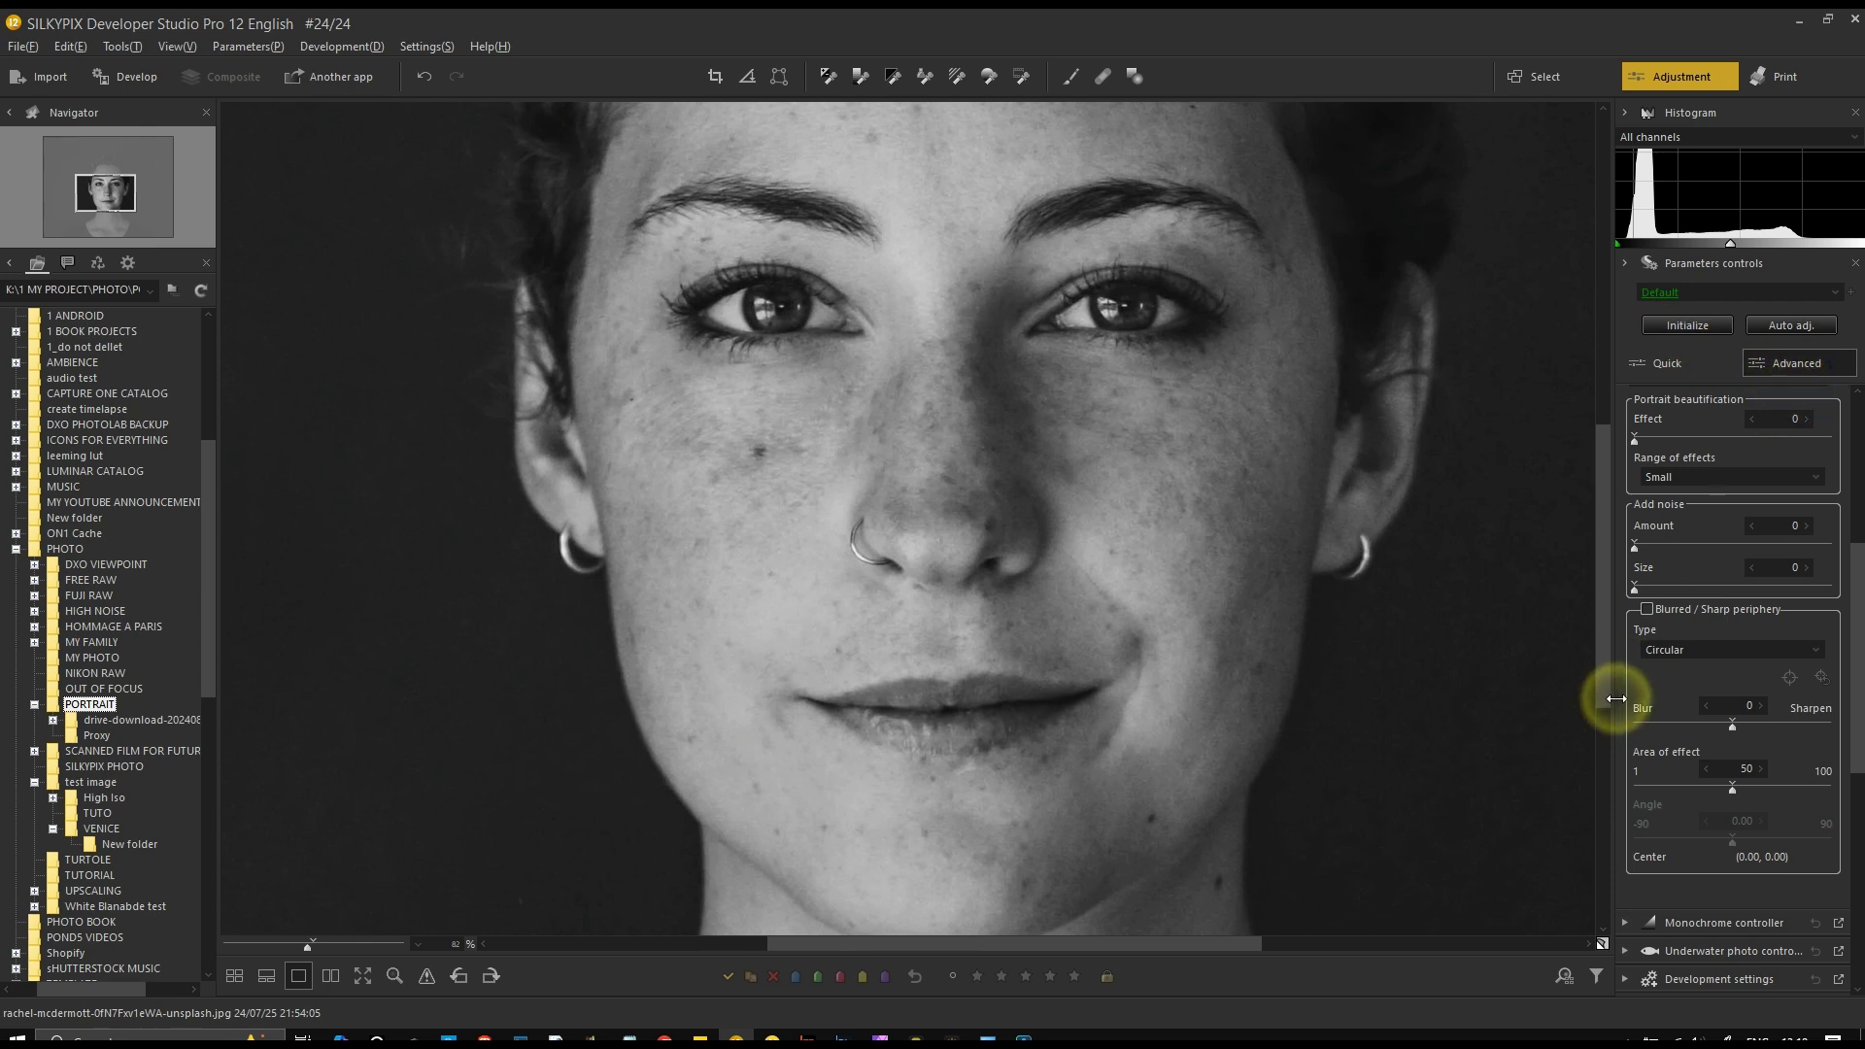
Enable the Blurred / Sharp periphery effect on the black-and-white portrait
click(1646, 609)
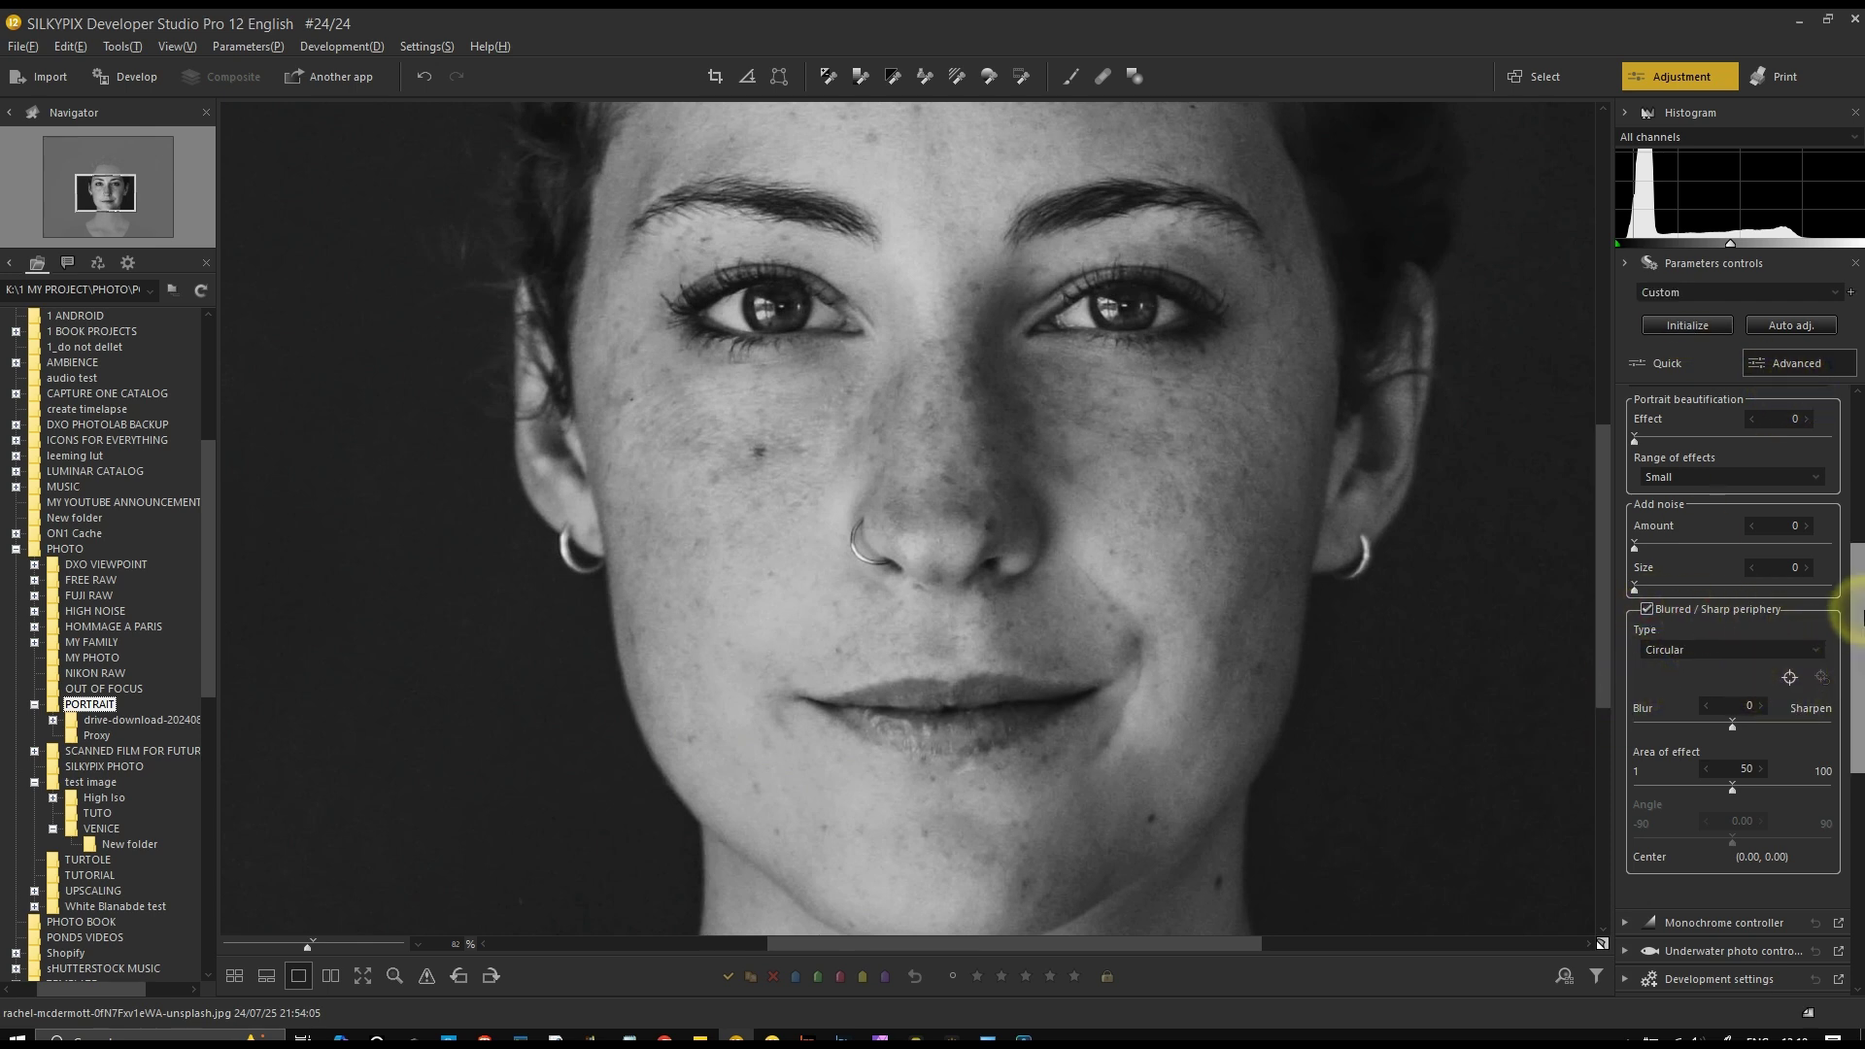
scroll(1838, 748, down, 3)
drag(312, 948, 277, 948)
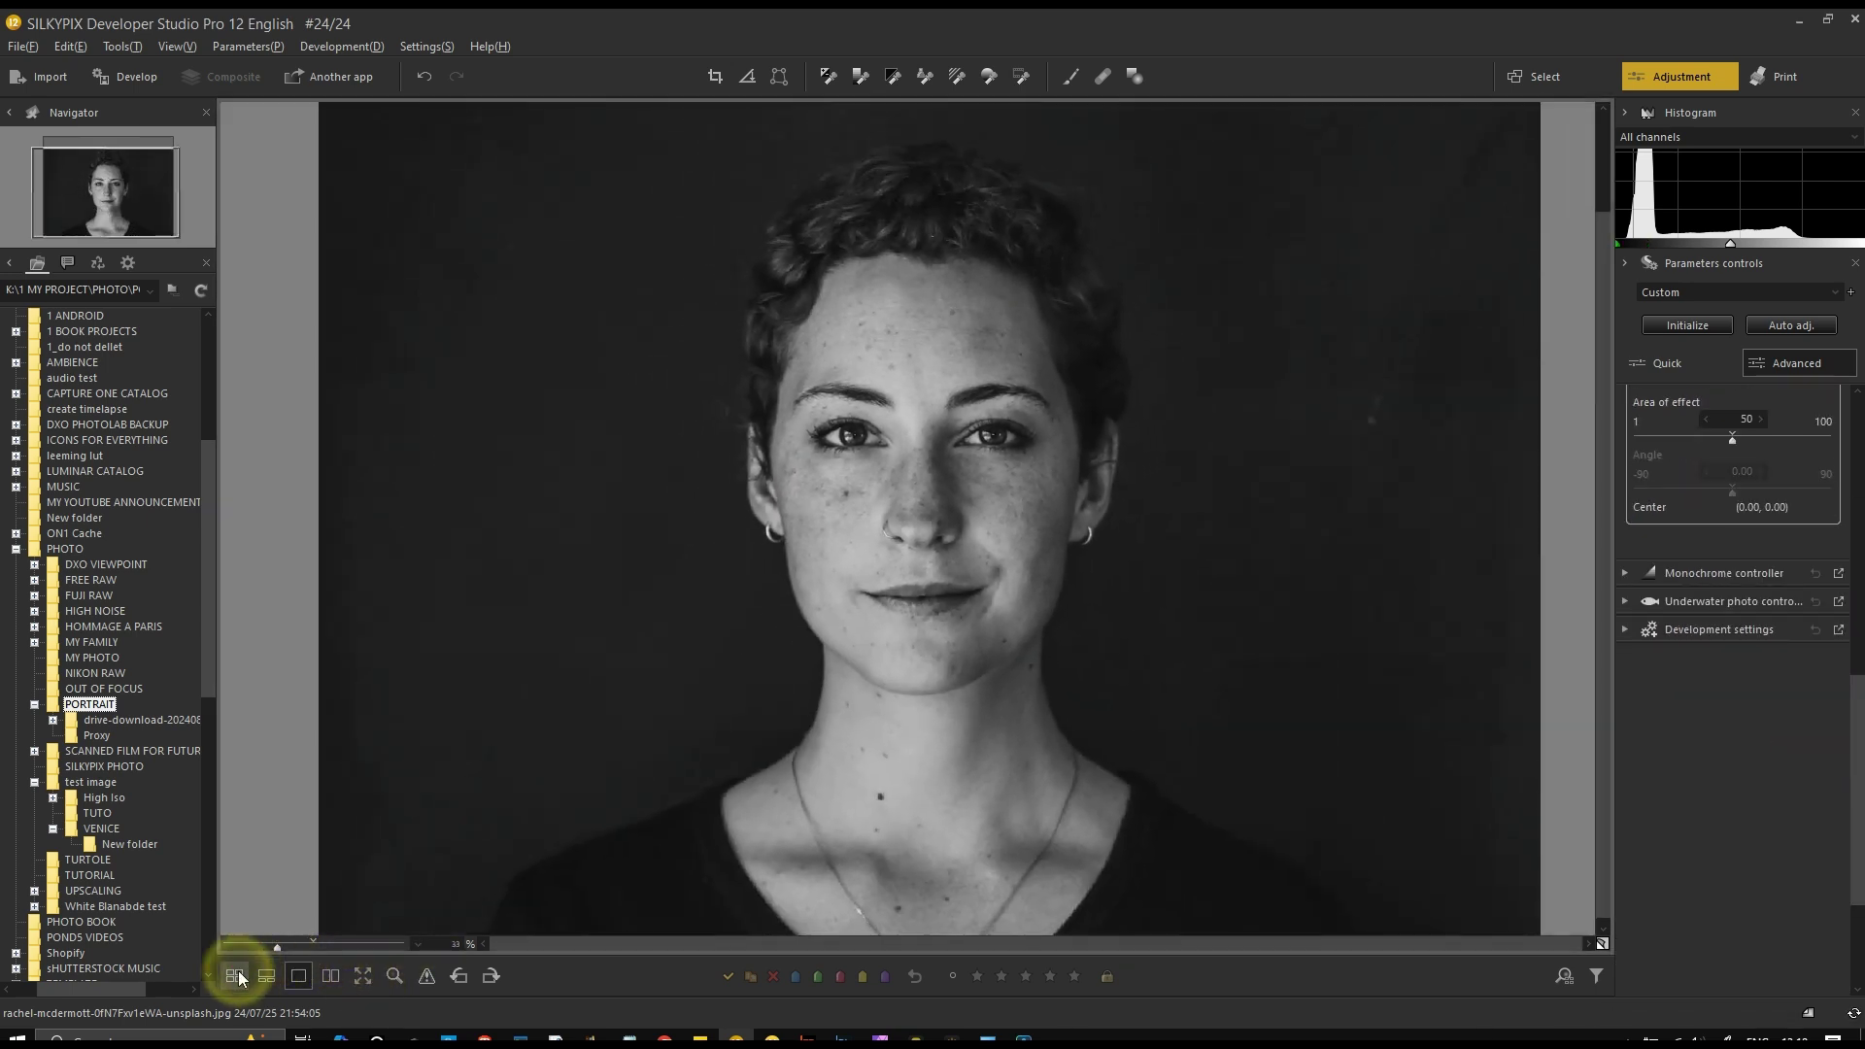
Open the photo of the woman in front of the temple from the test image folder and apply the automatic adjustment
click(234, 975)
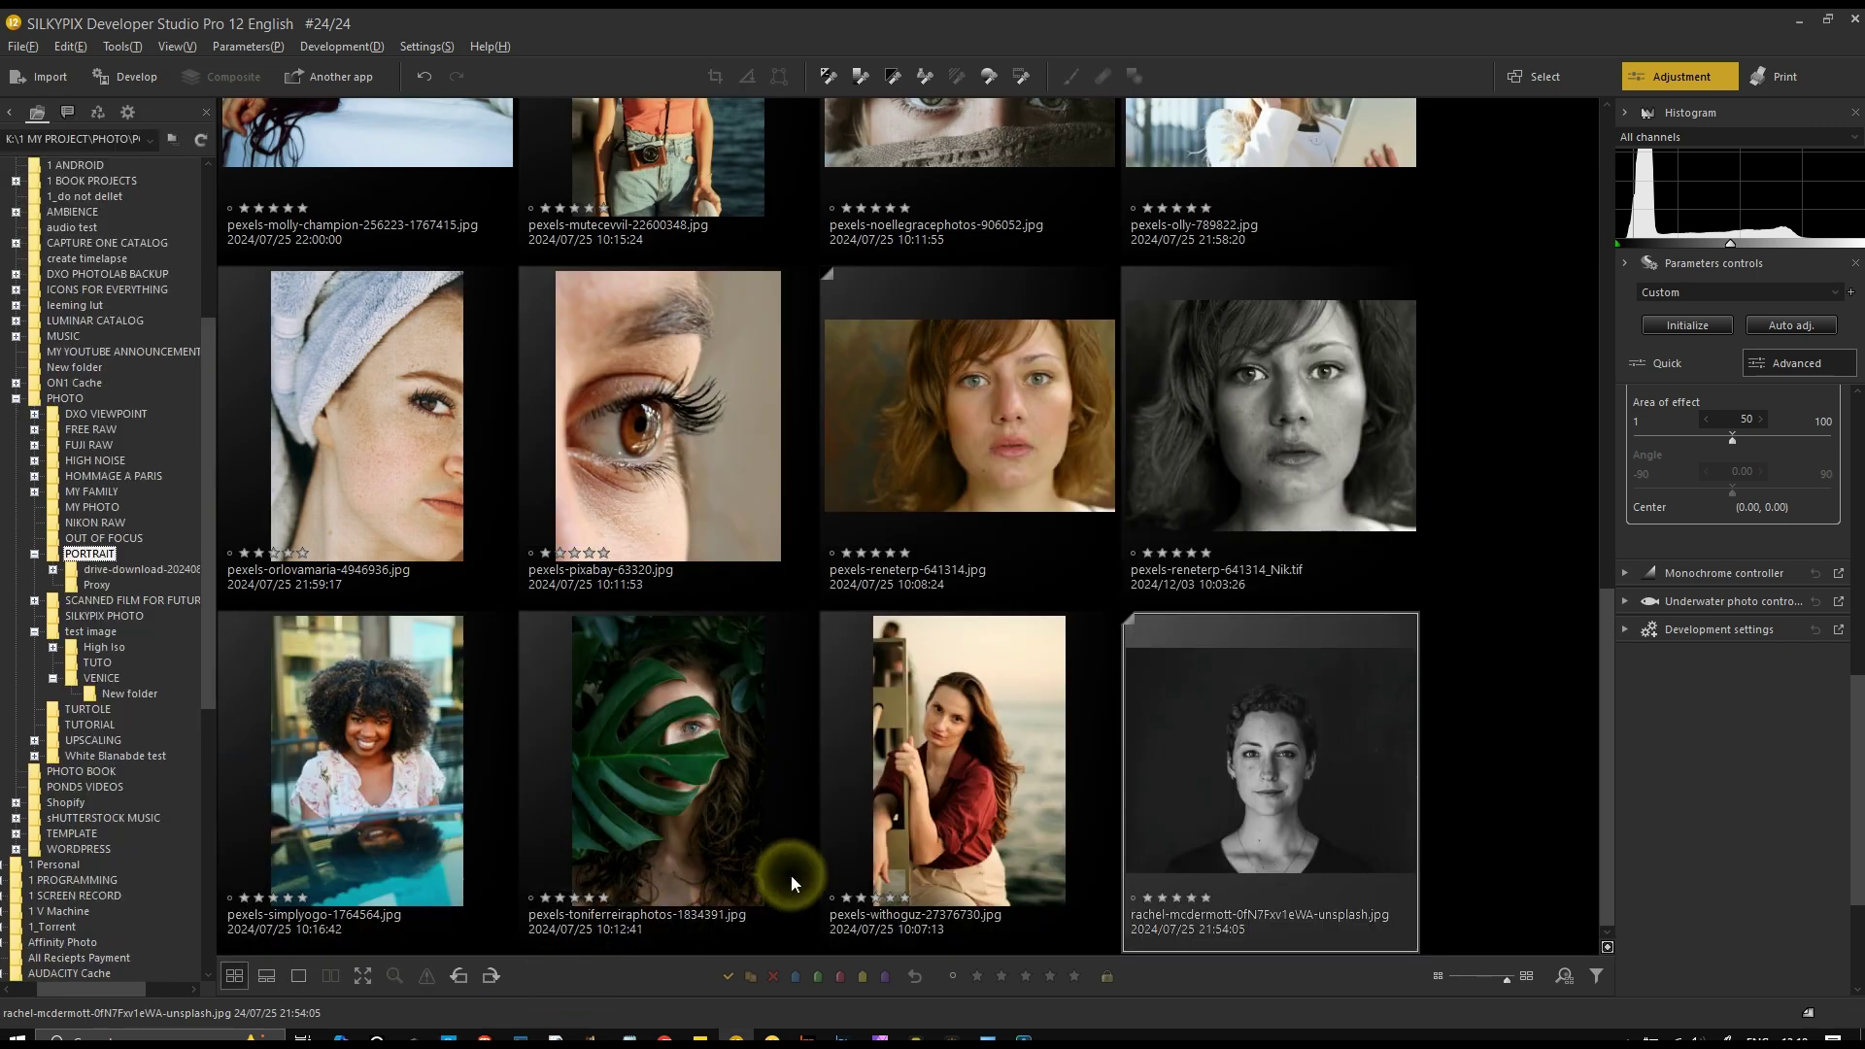
scroll(790, 876, up, 3)
scroll(794, 867, down, 3)
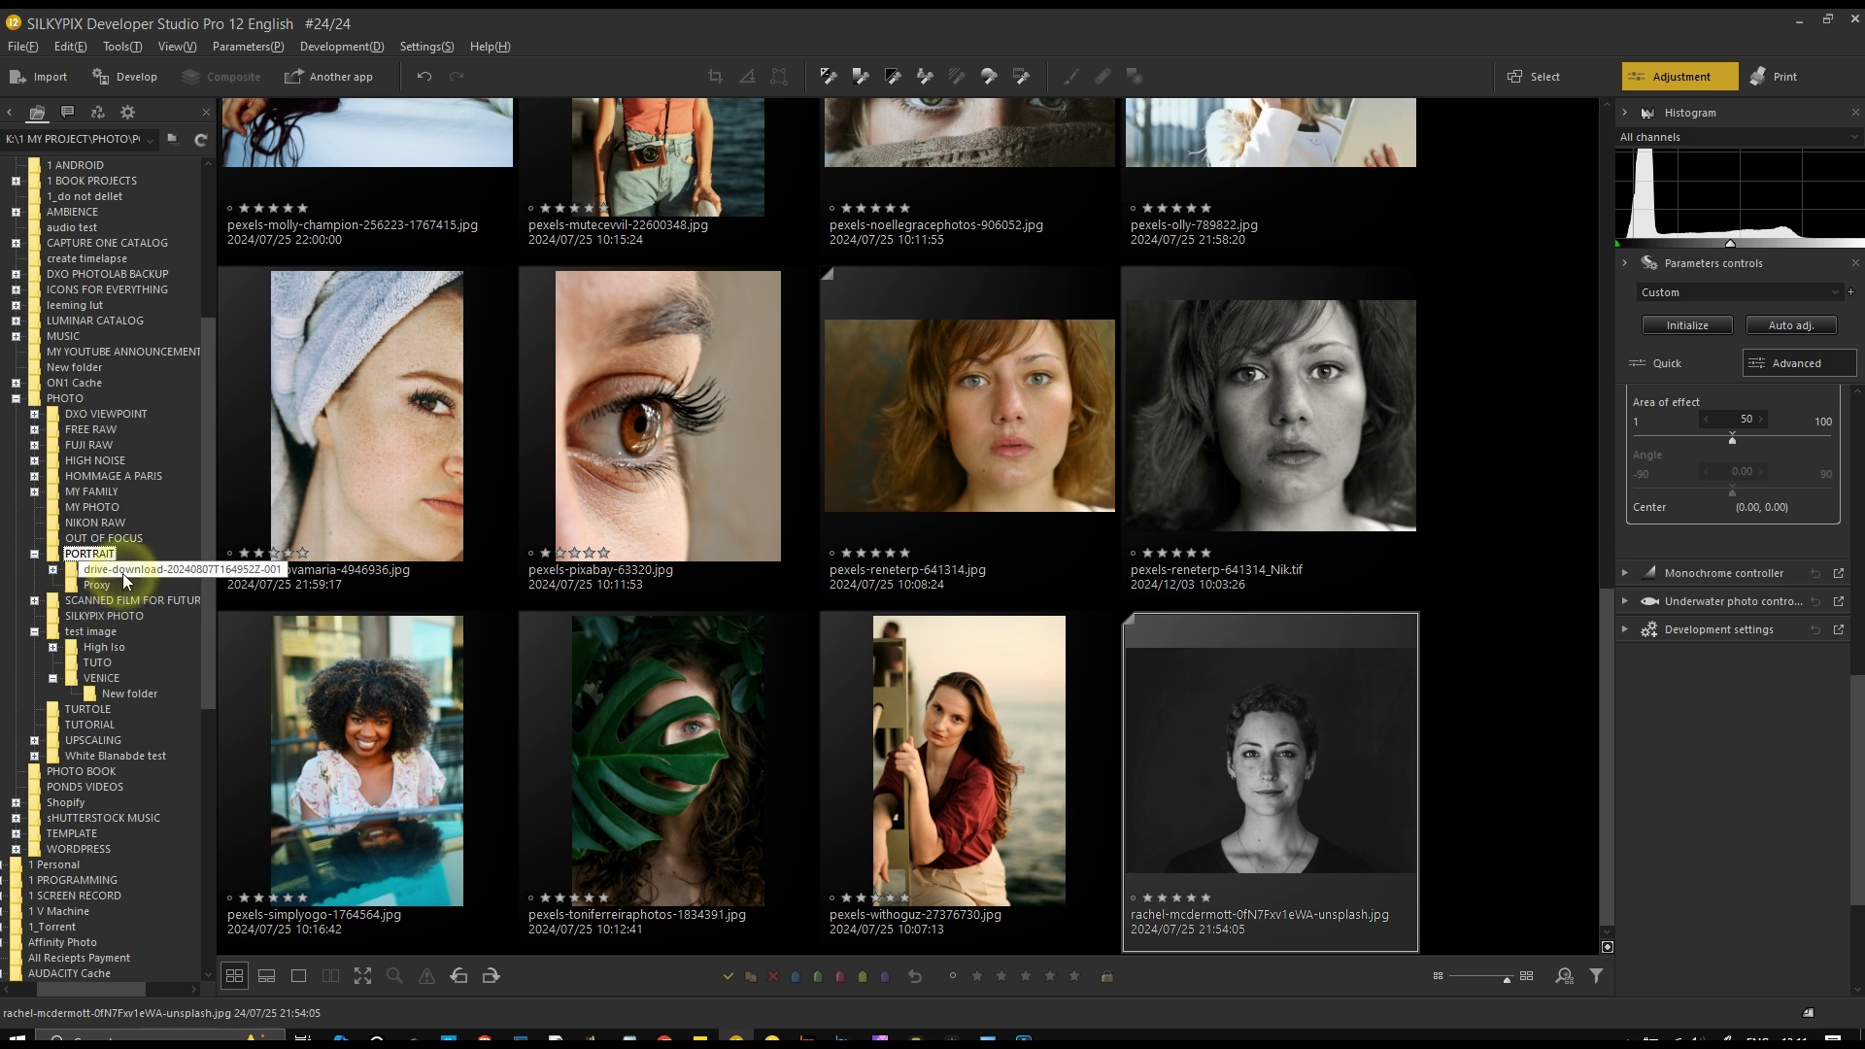
click(90, 631)
double_click(505, 394)
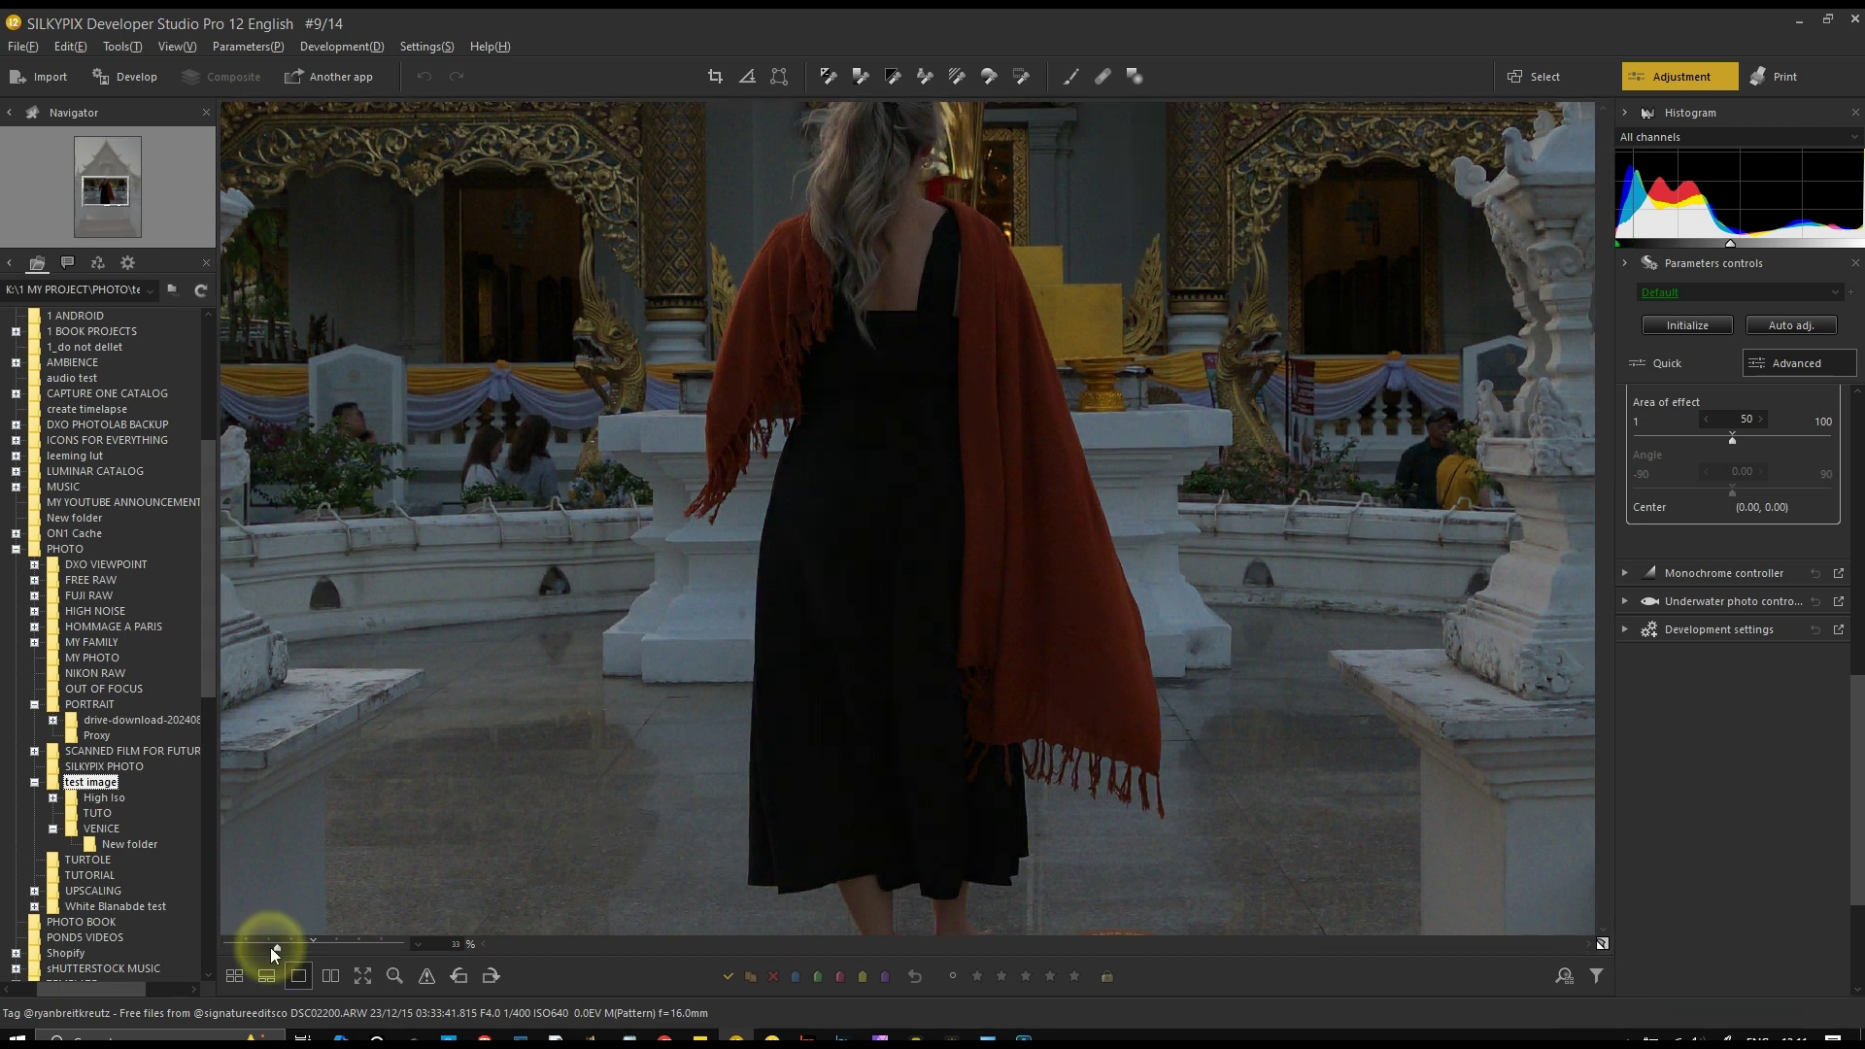
drag(270, 946, 259, 947)
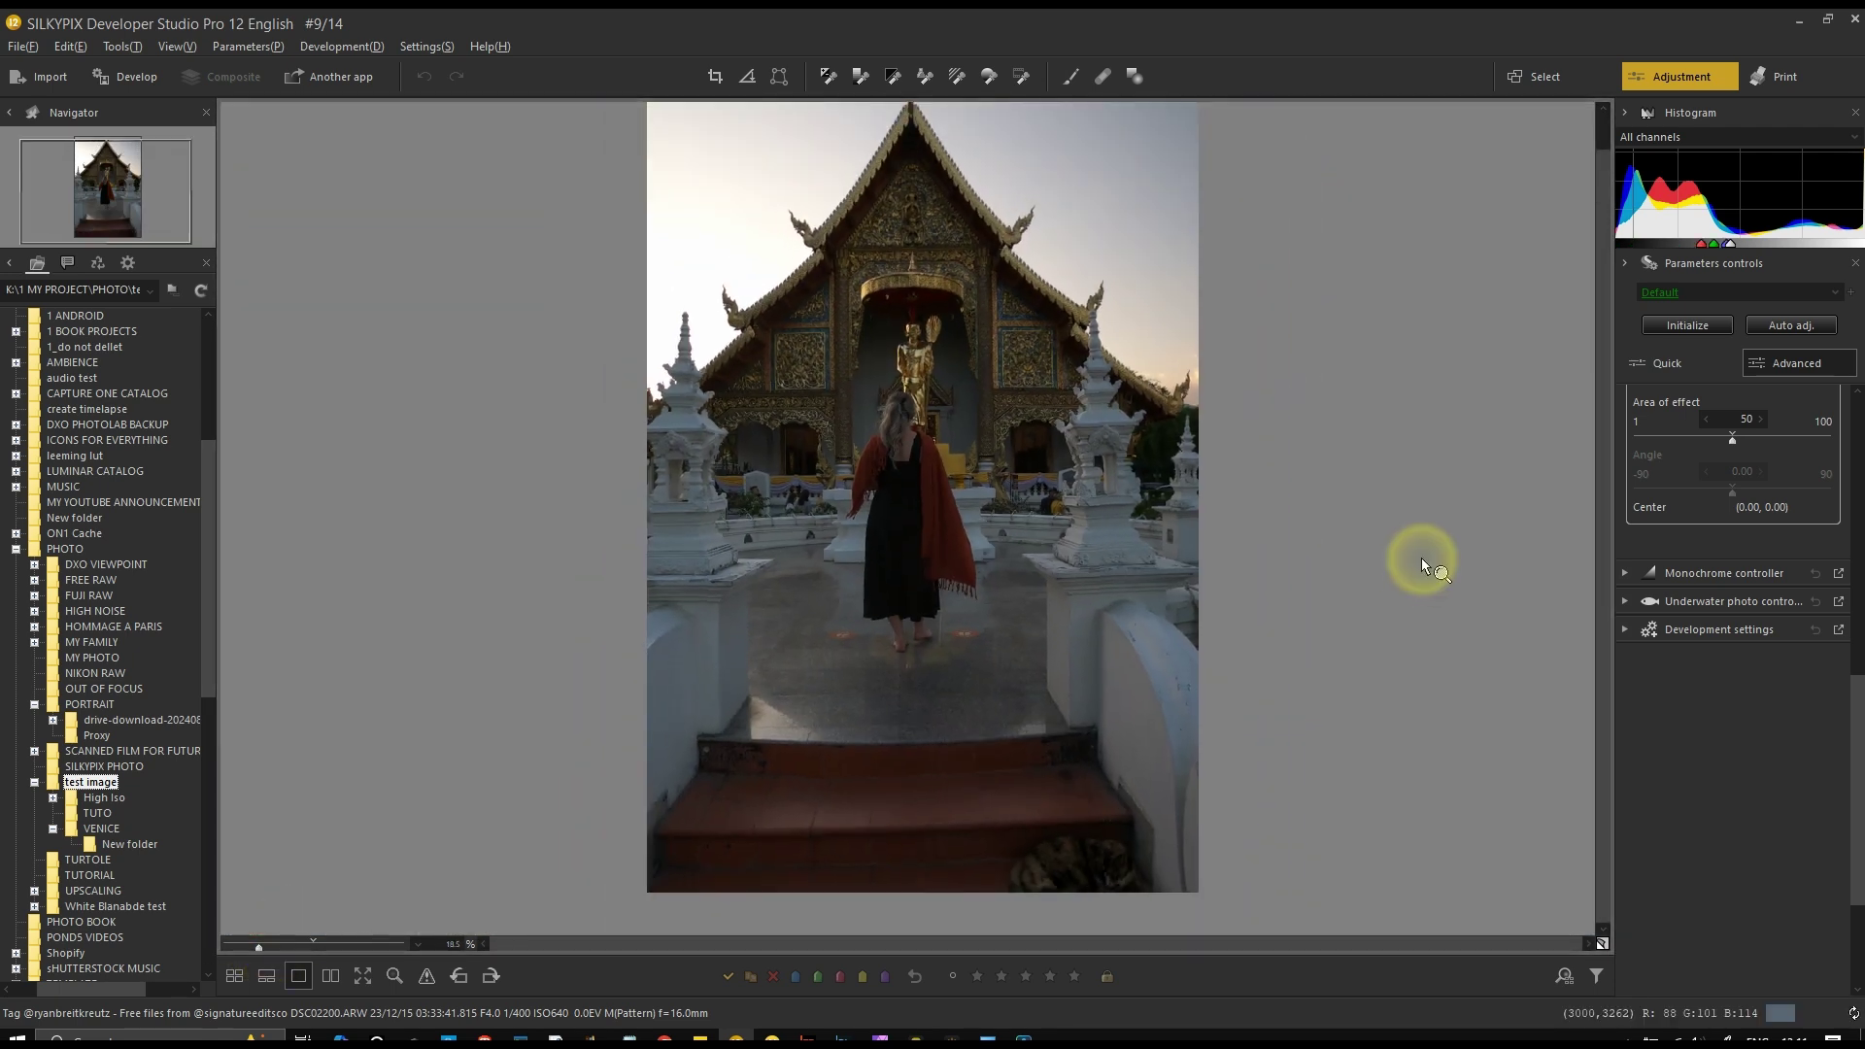
click(1823, 330)
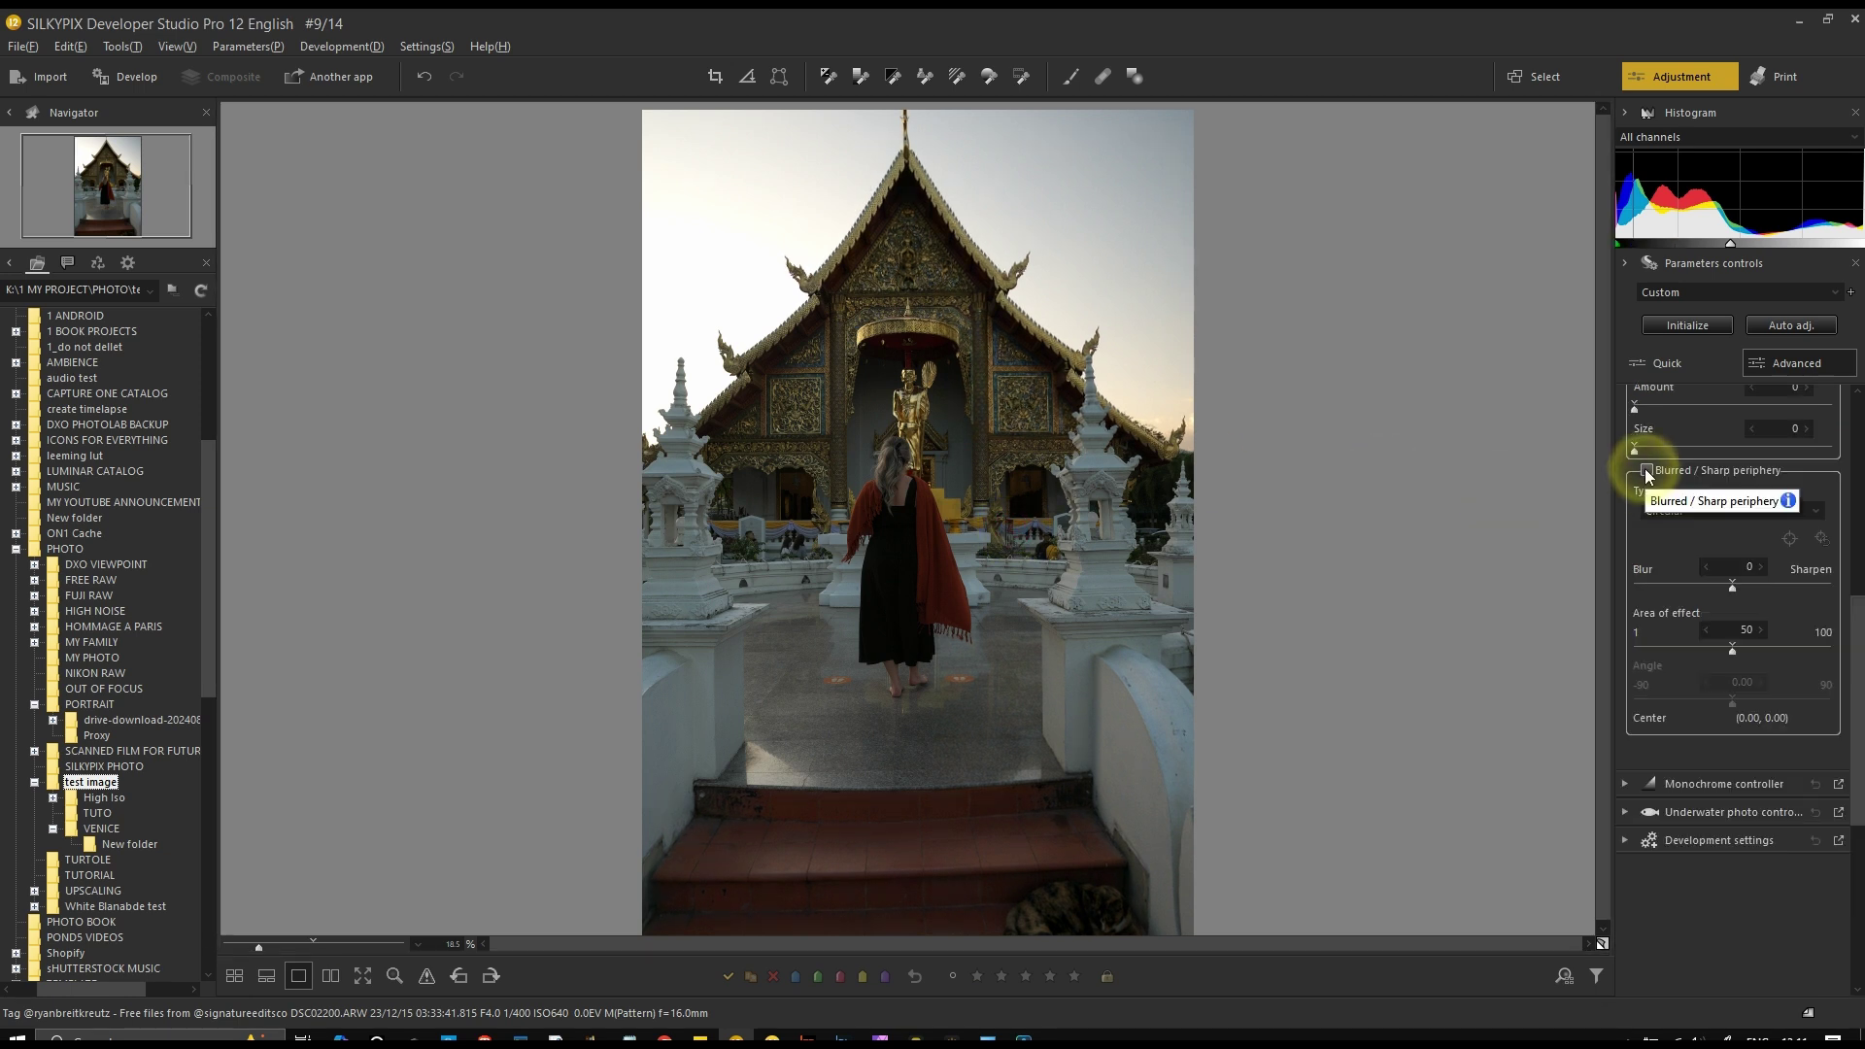
Enable the Circular Blurred / Sharp periphery effect, center it near the woman's head at (0.07, -0.03), and set Blur to -99
click(1646, 472)
click(1789, 538)
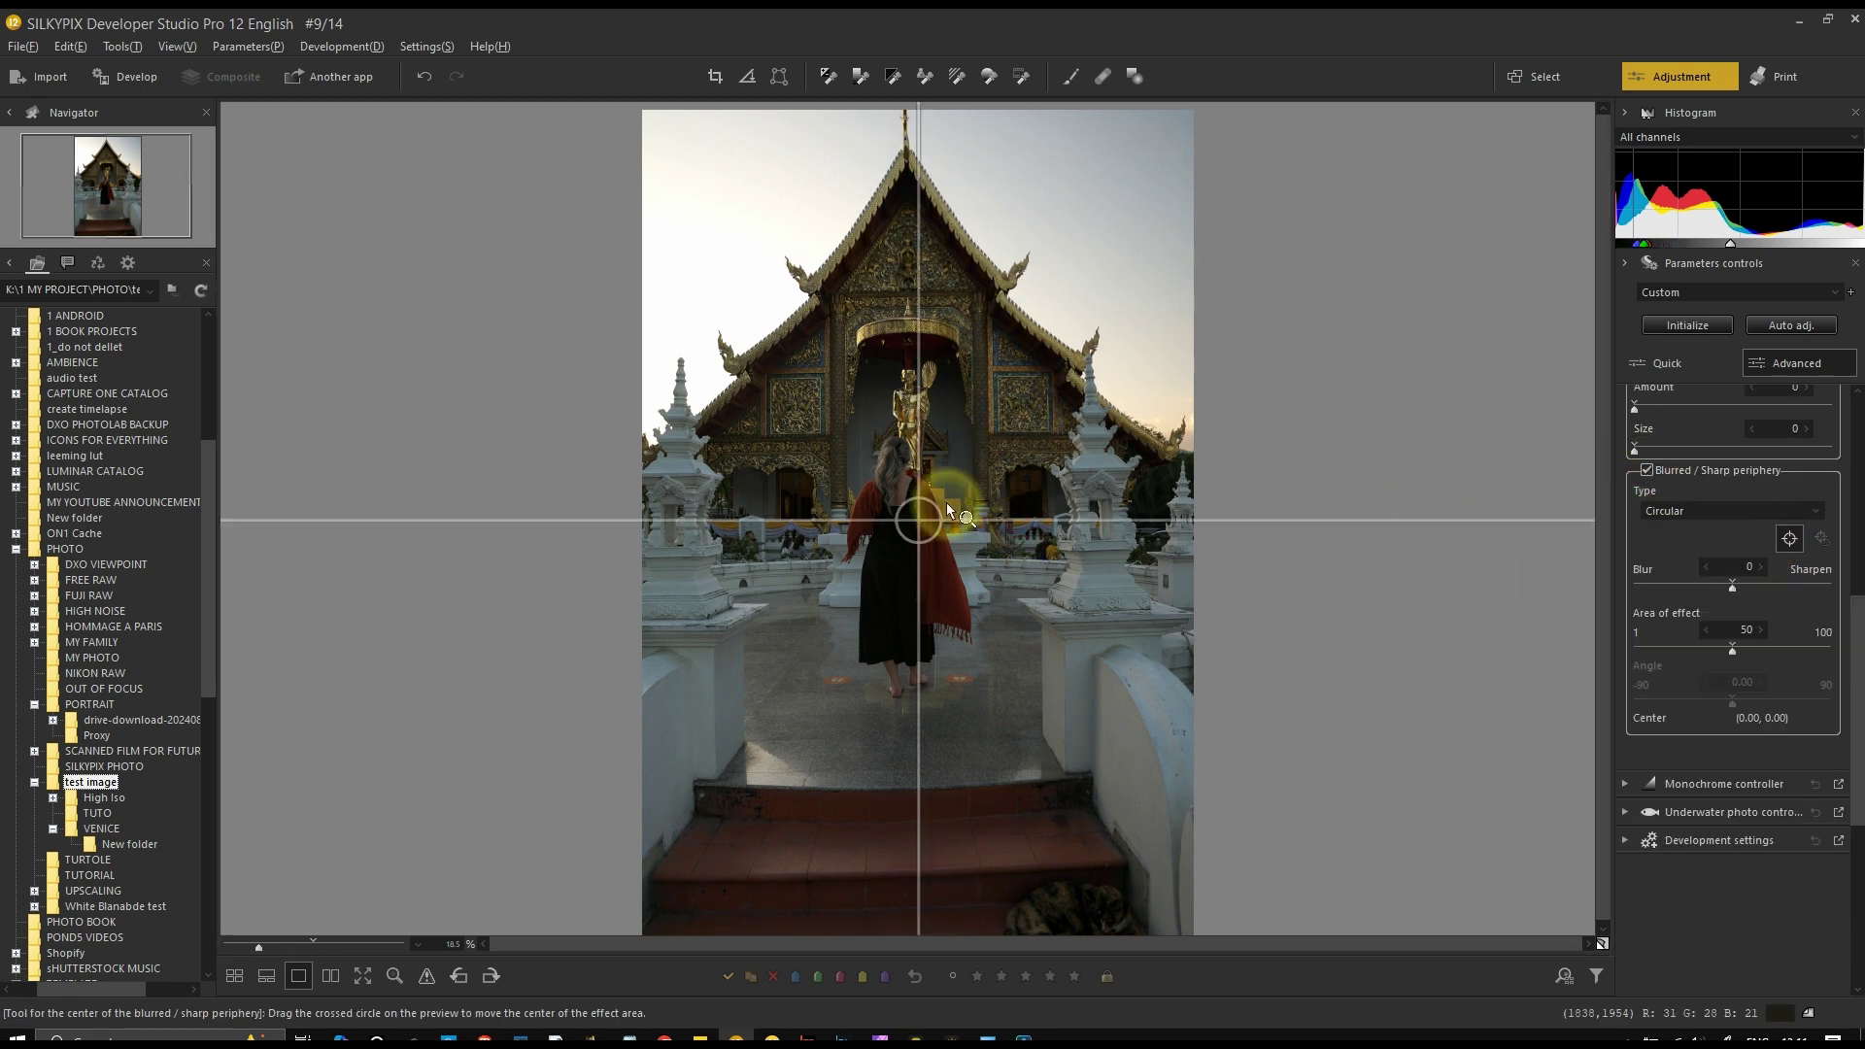
drag(921, 524, 907, 469)
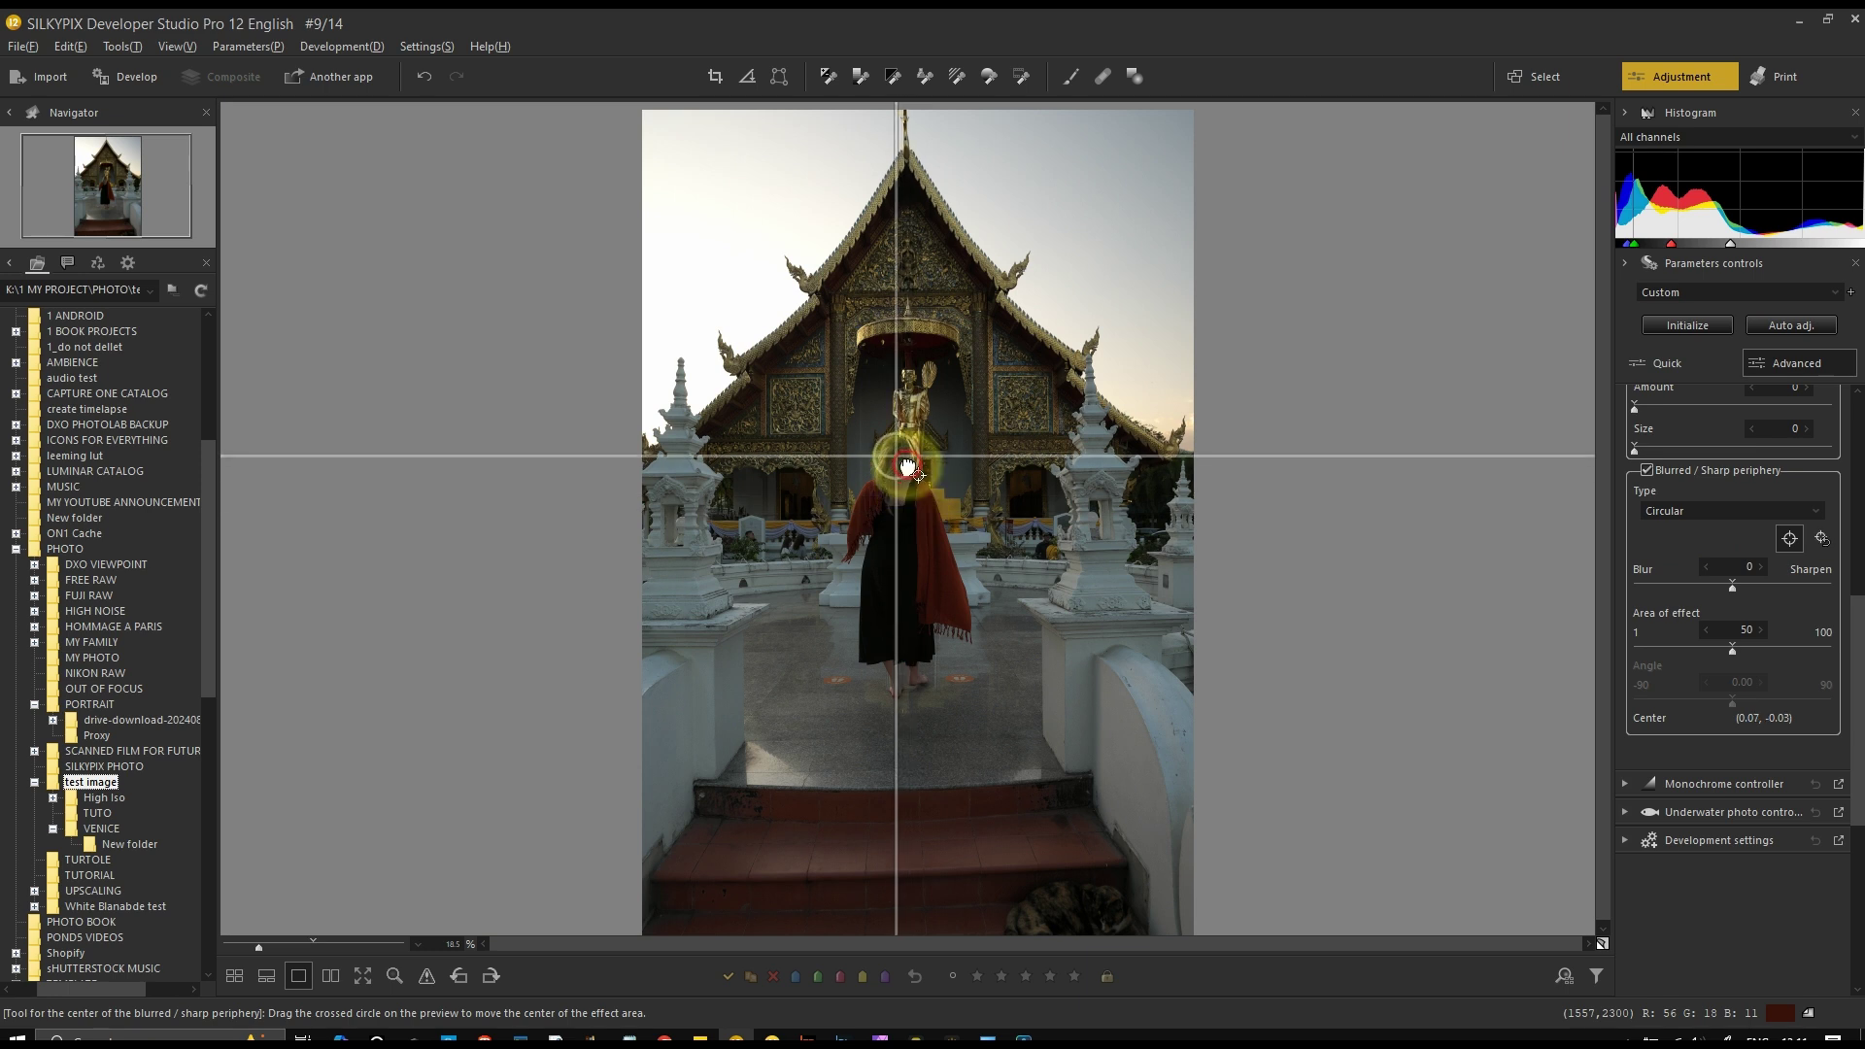
drag(1732, 592, 1636, 593)
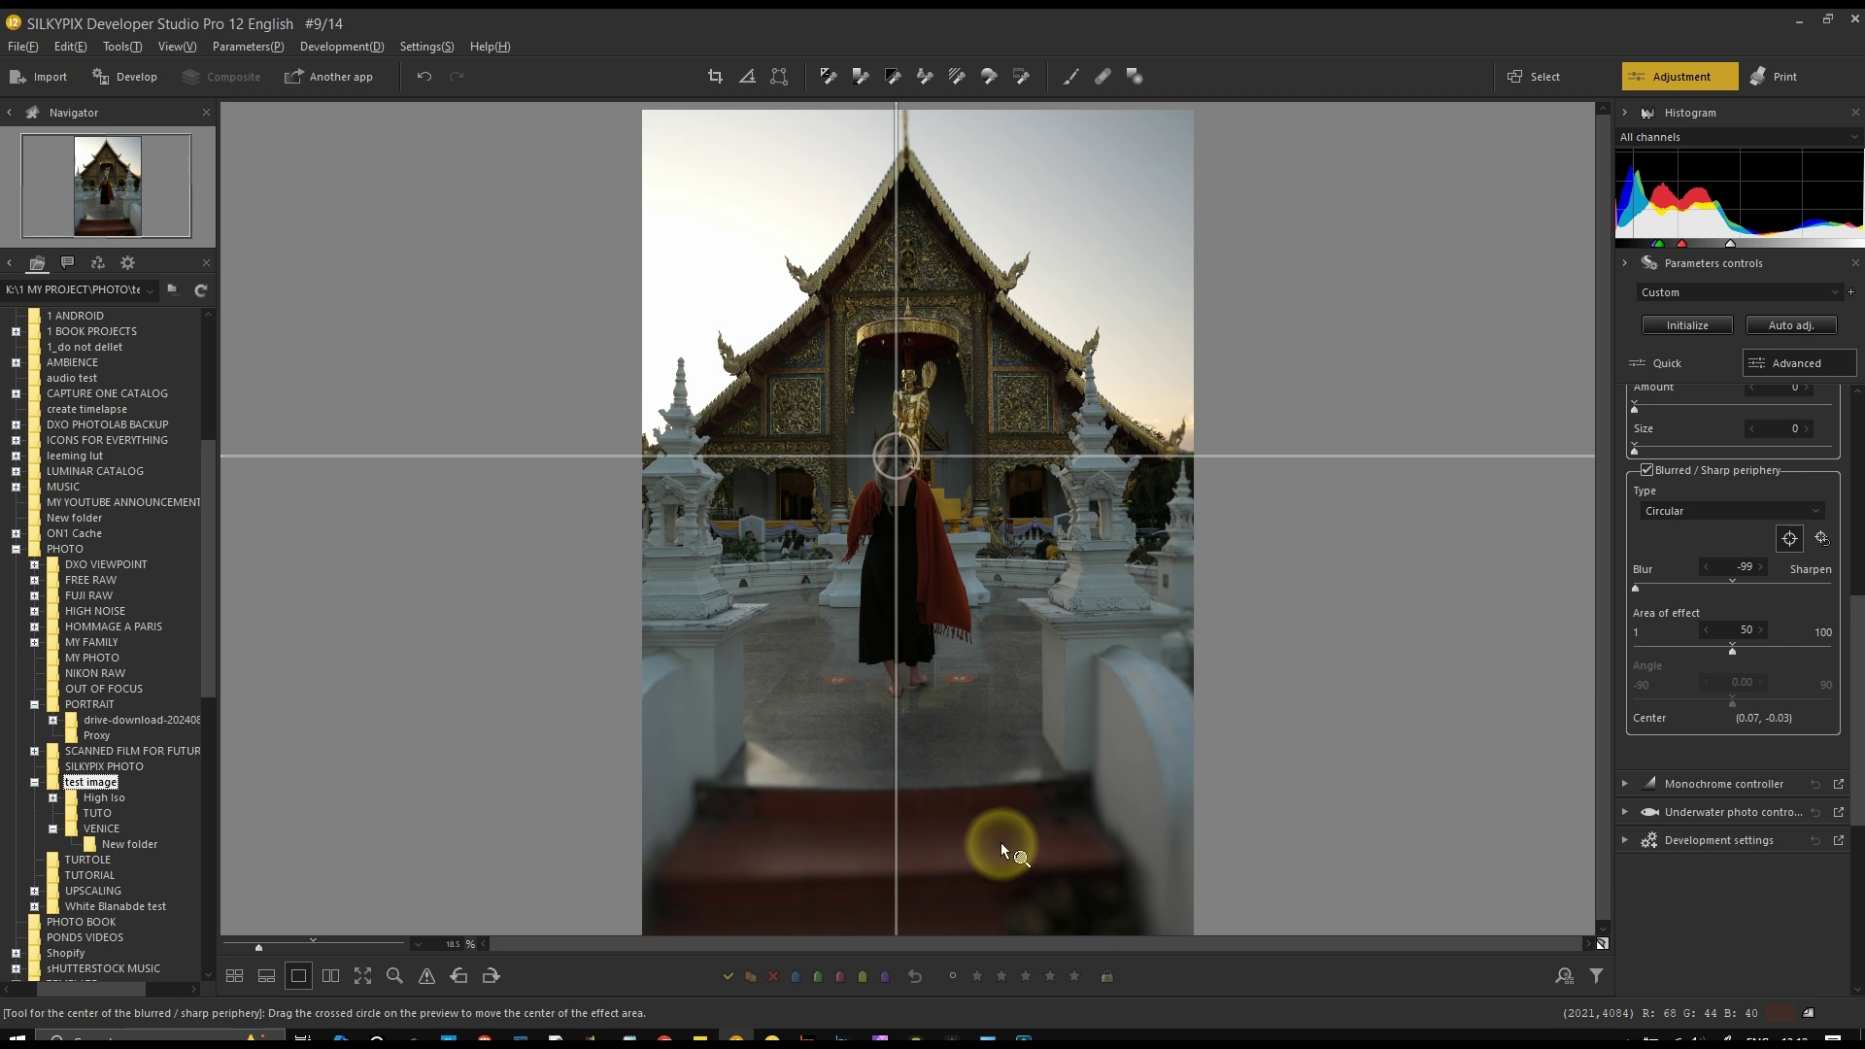
Shift the periphery effect's center to (0.06, -0.04) and set the Area of effect to 95
mouse_move(251, 942)
mouse_down()
mouse_move(225, 947)
mouse_move(255, 950)
mouse_up()
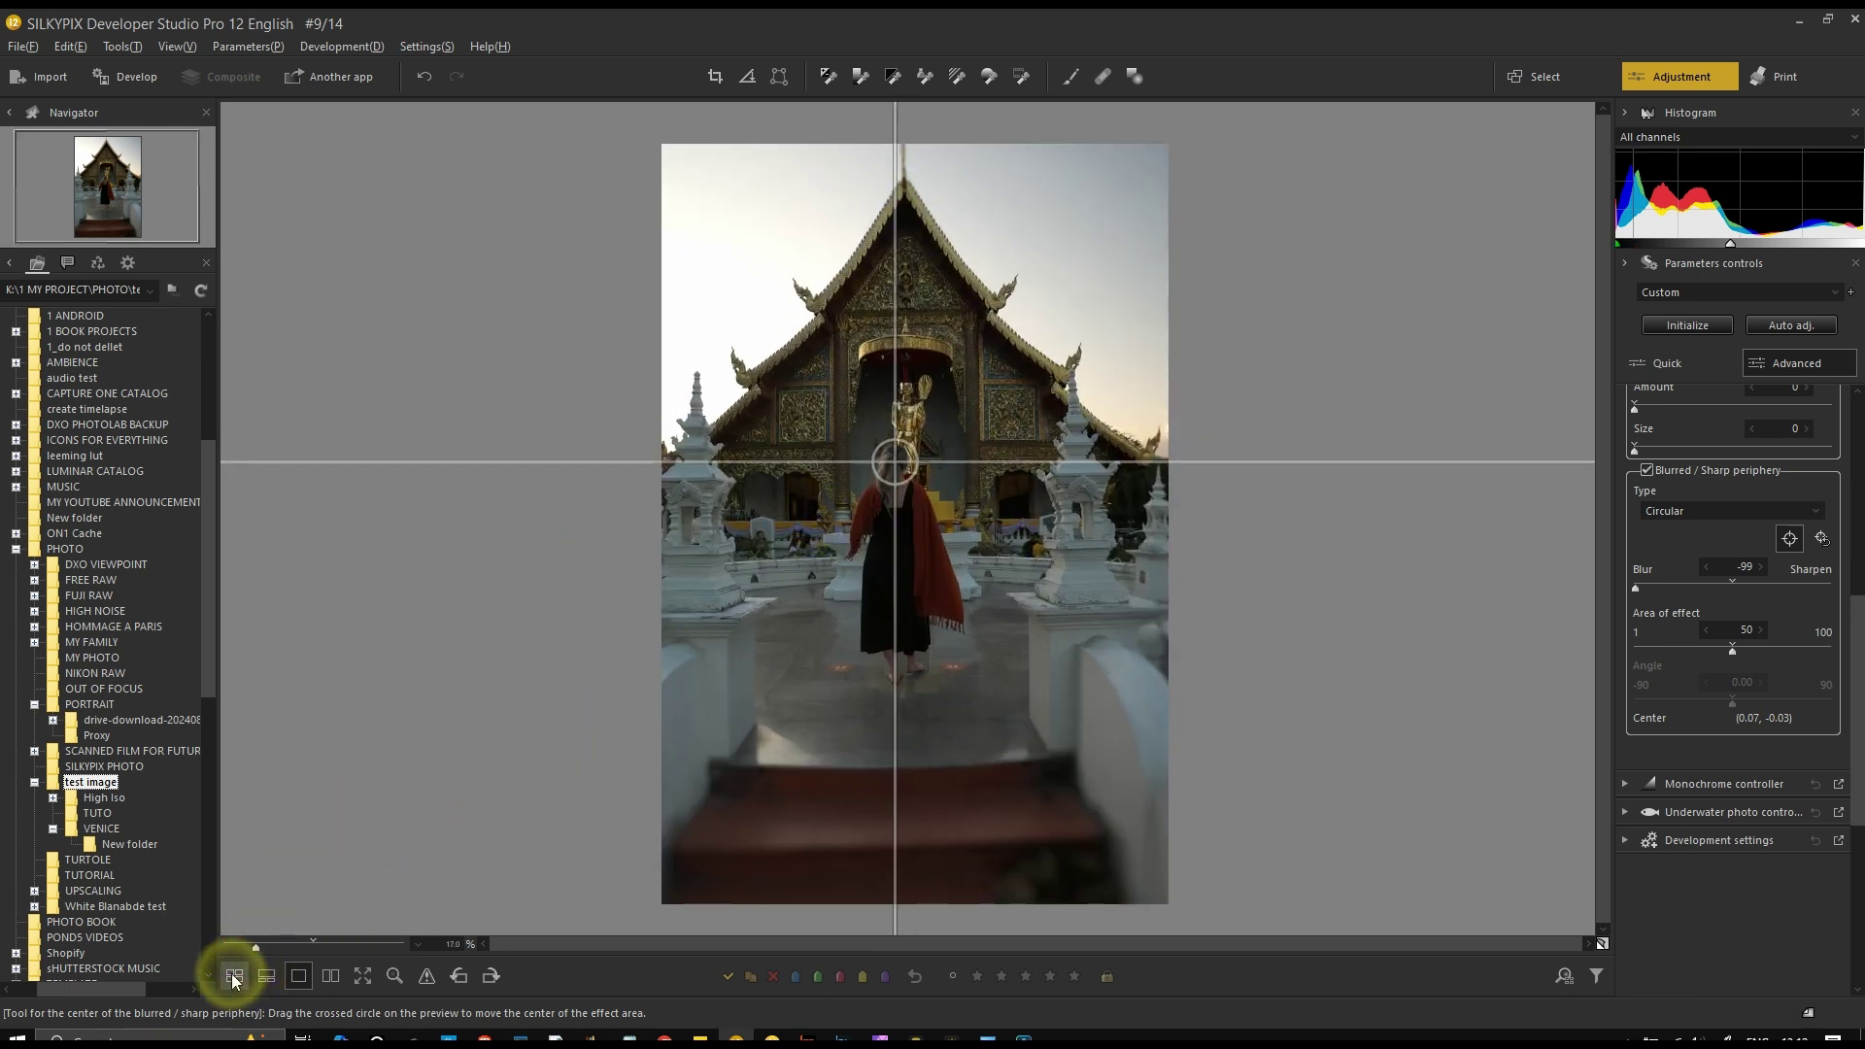
mouse_move(900, 464)
mouse_down()
mouse_move(903, 531)
mouse_move(1040, 518)
mouse_move(878, 479)
mouse_up()
drag(1735, 657, 1814, 658)
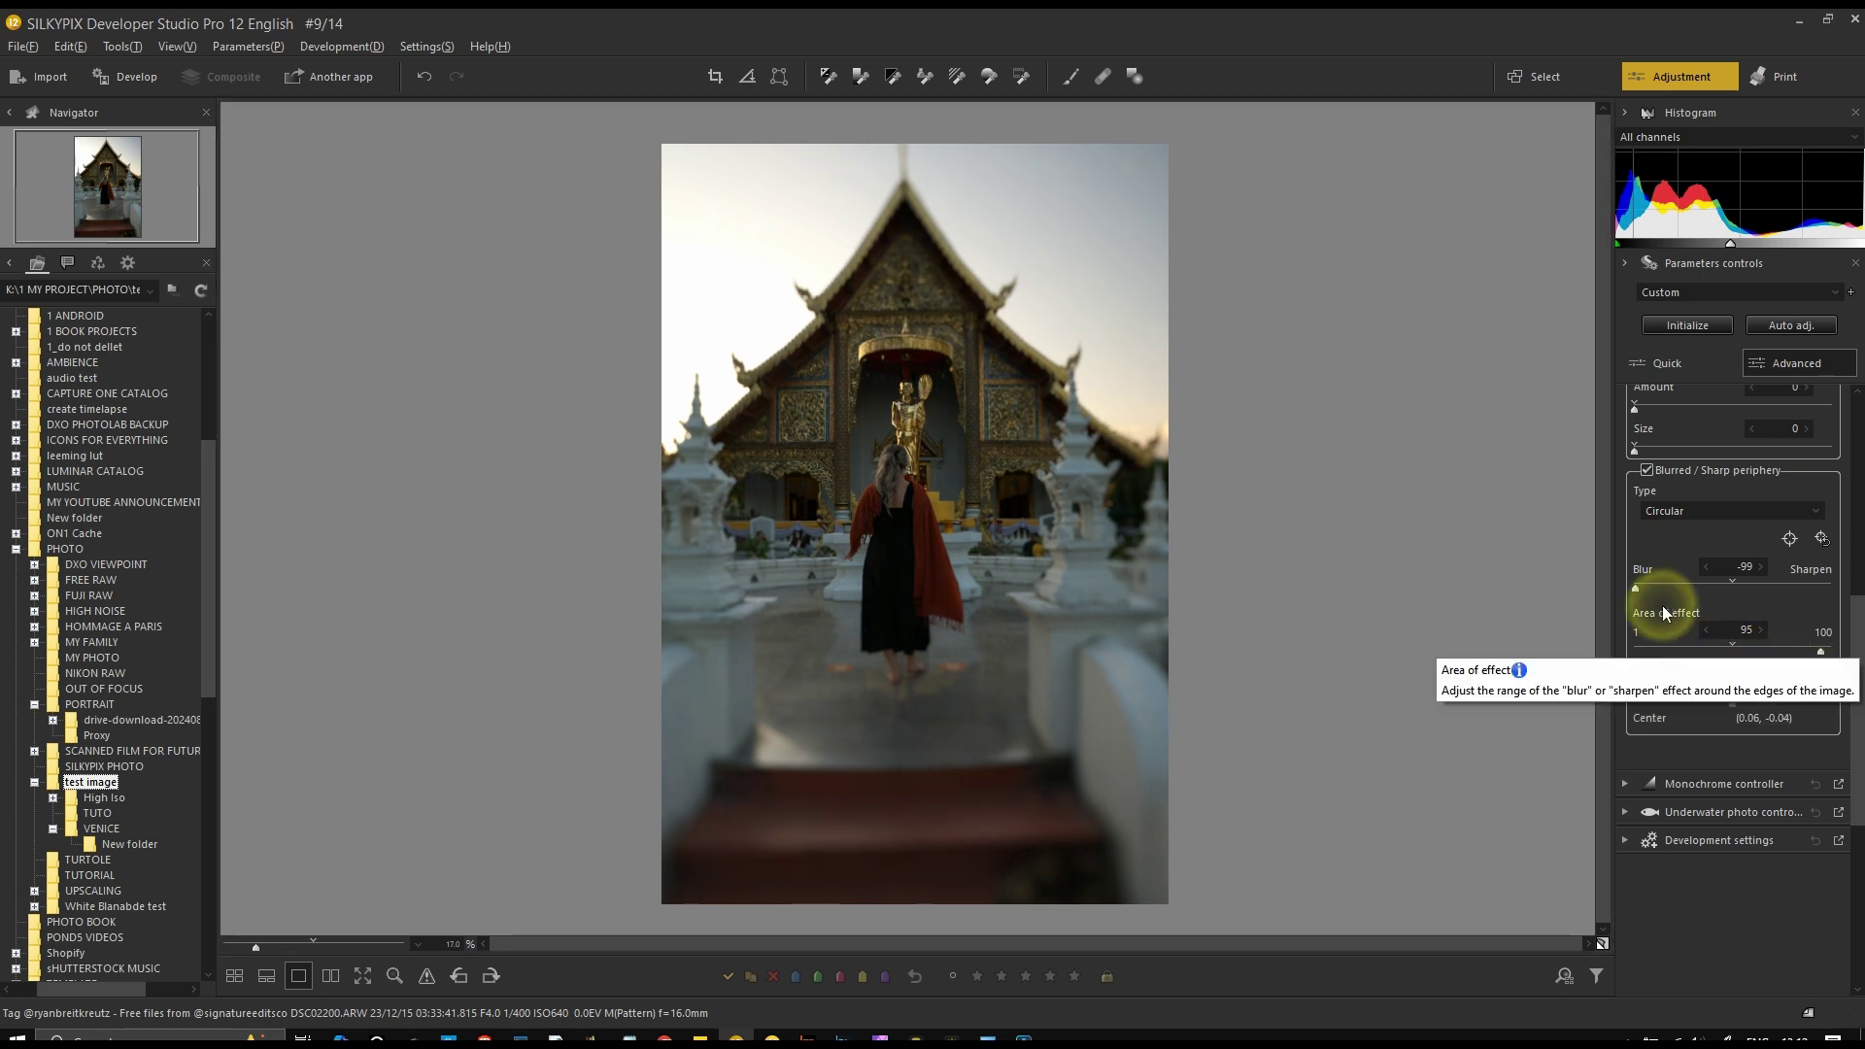
Try sharpening the periphery at 99, and set it back toward blur at -69
click(1831, 589)
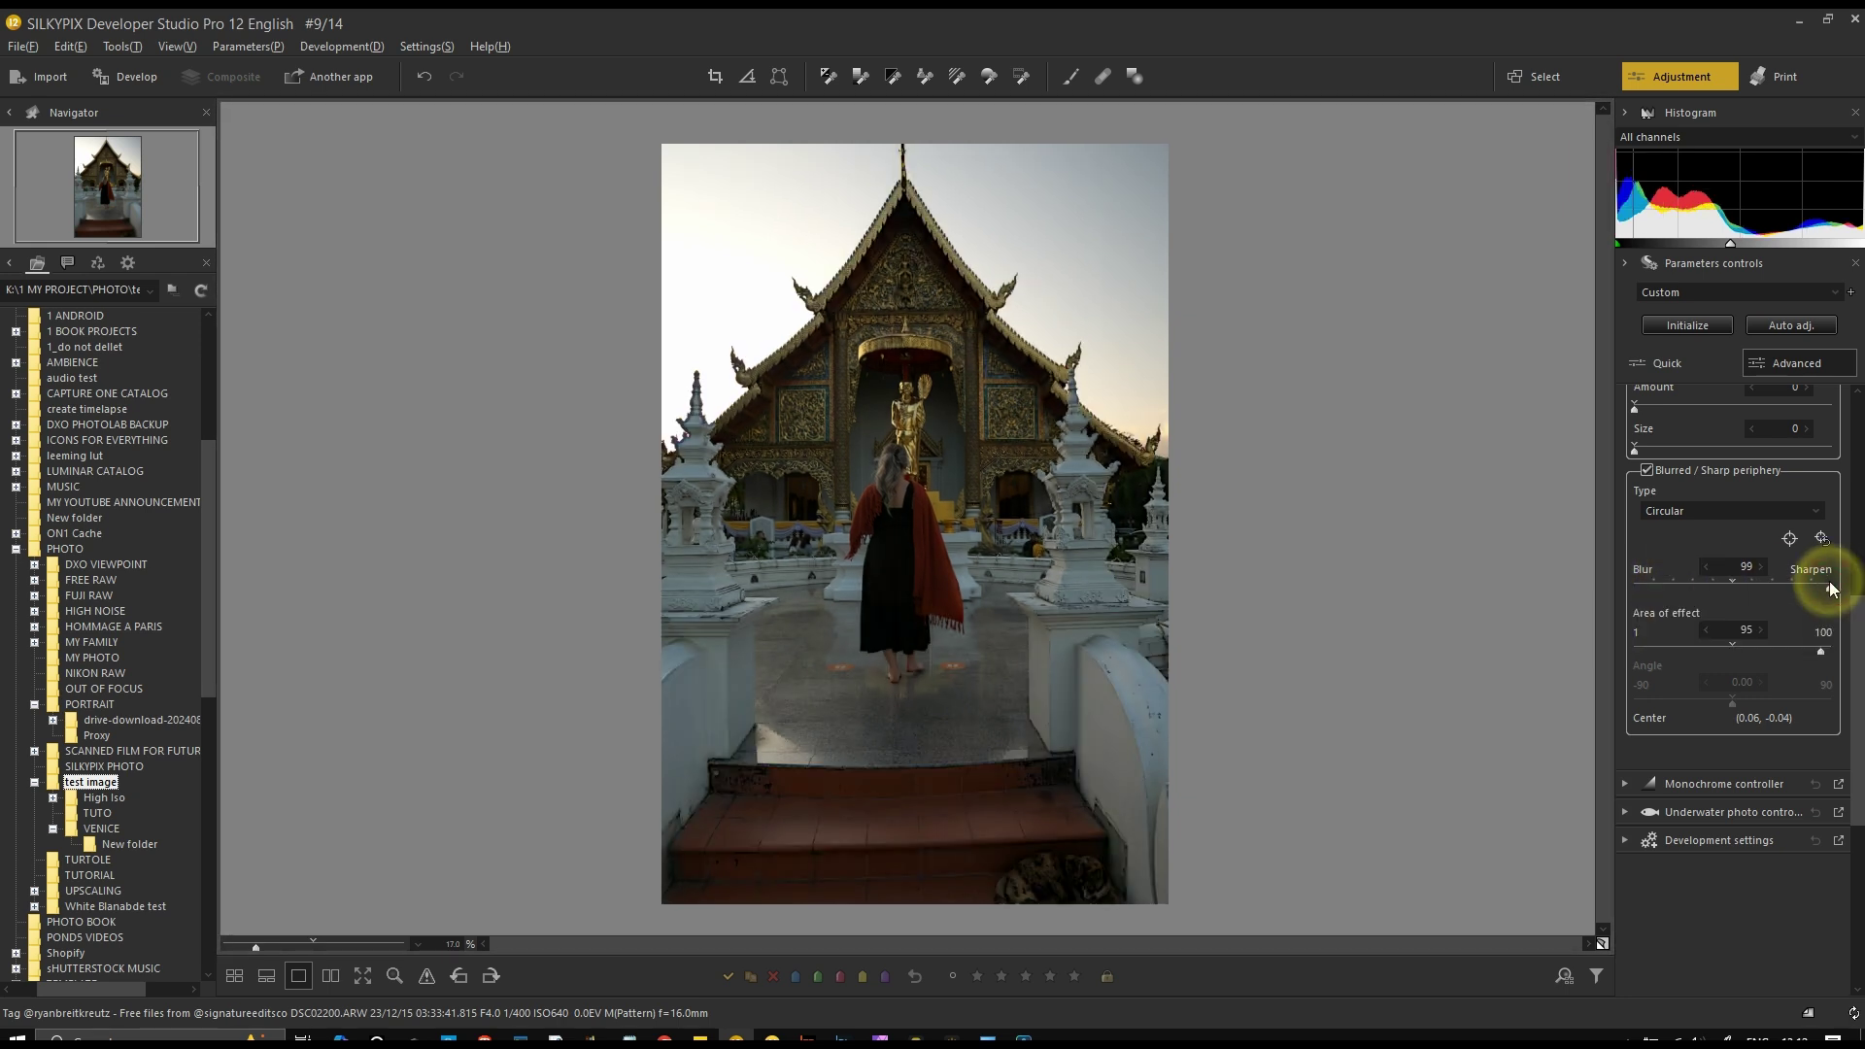
drag(1827, 587, 1664, 588)
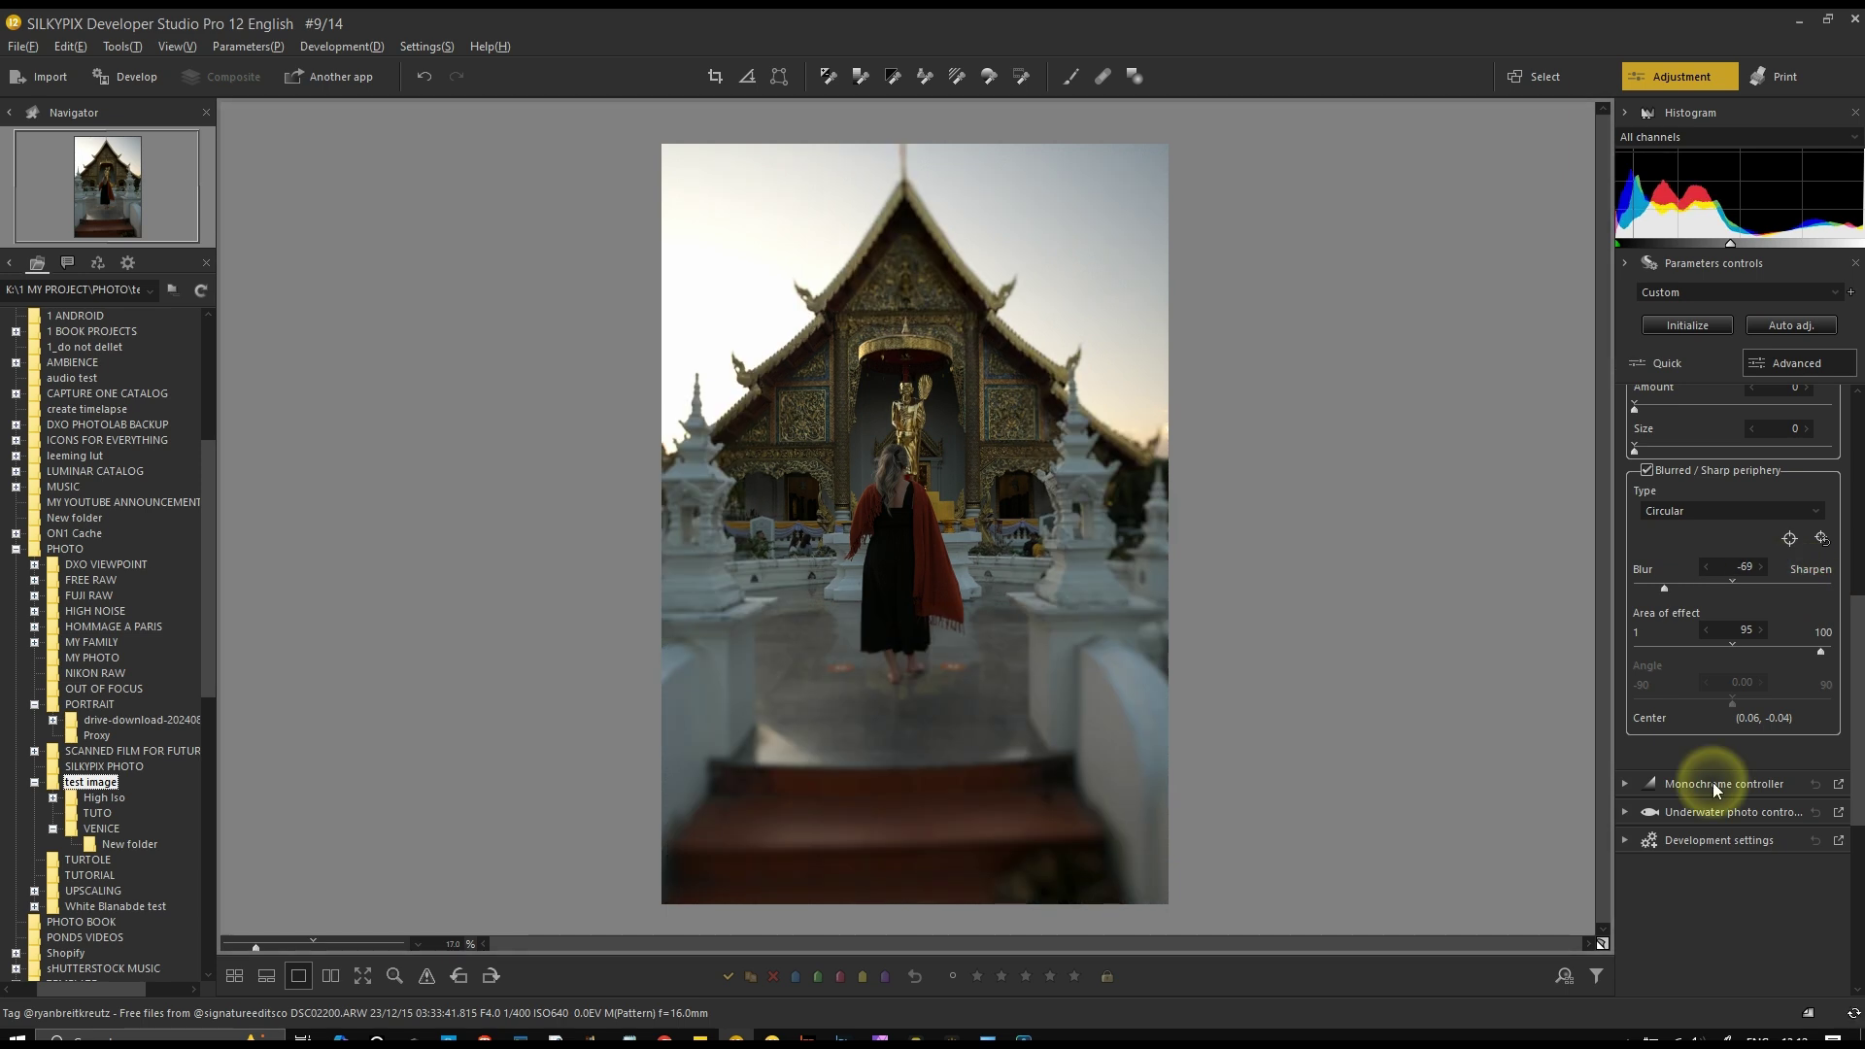
Enable the Red color filter and Lightness in the Monochrome controller, and set the first Lightness value to -27
click(1715, 785)
drag(1848, 616, 1819, 530)
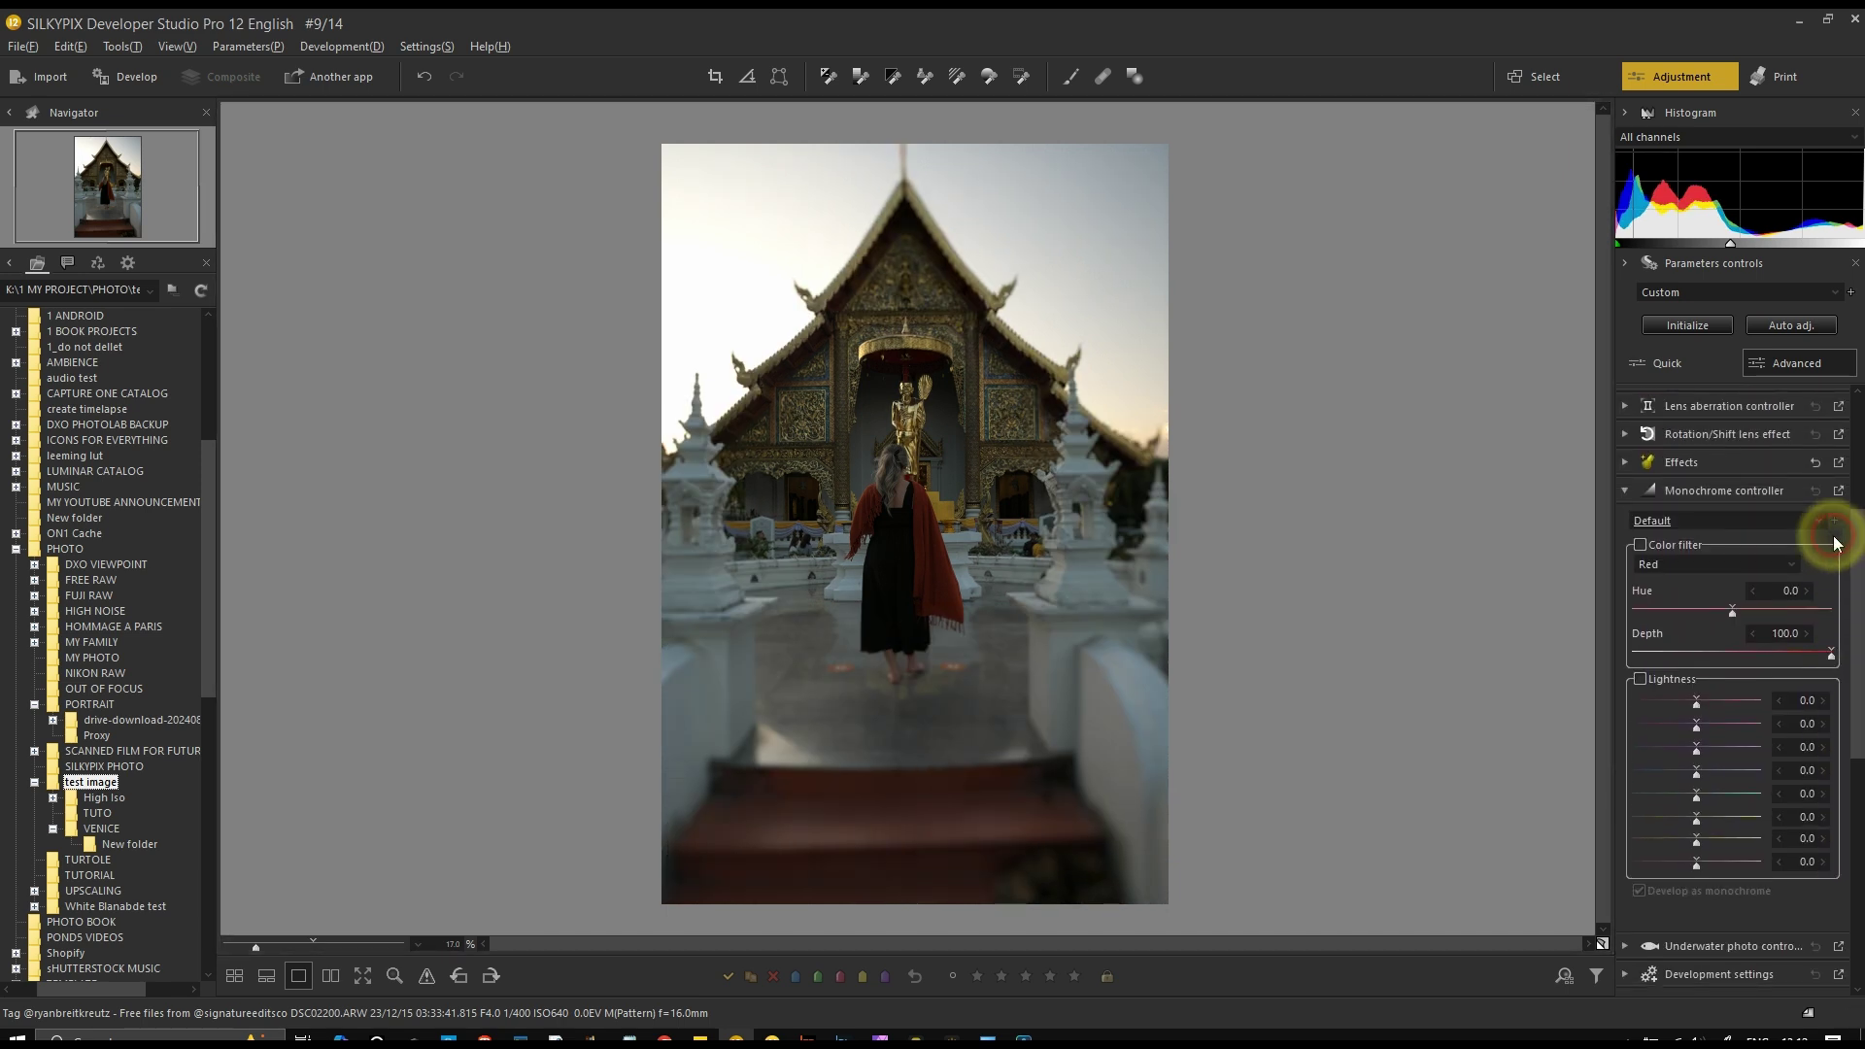
click(1640, 547)
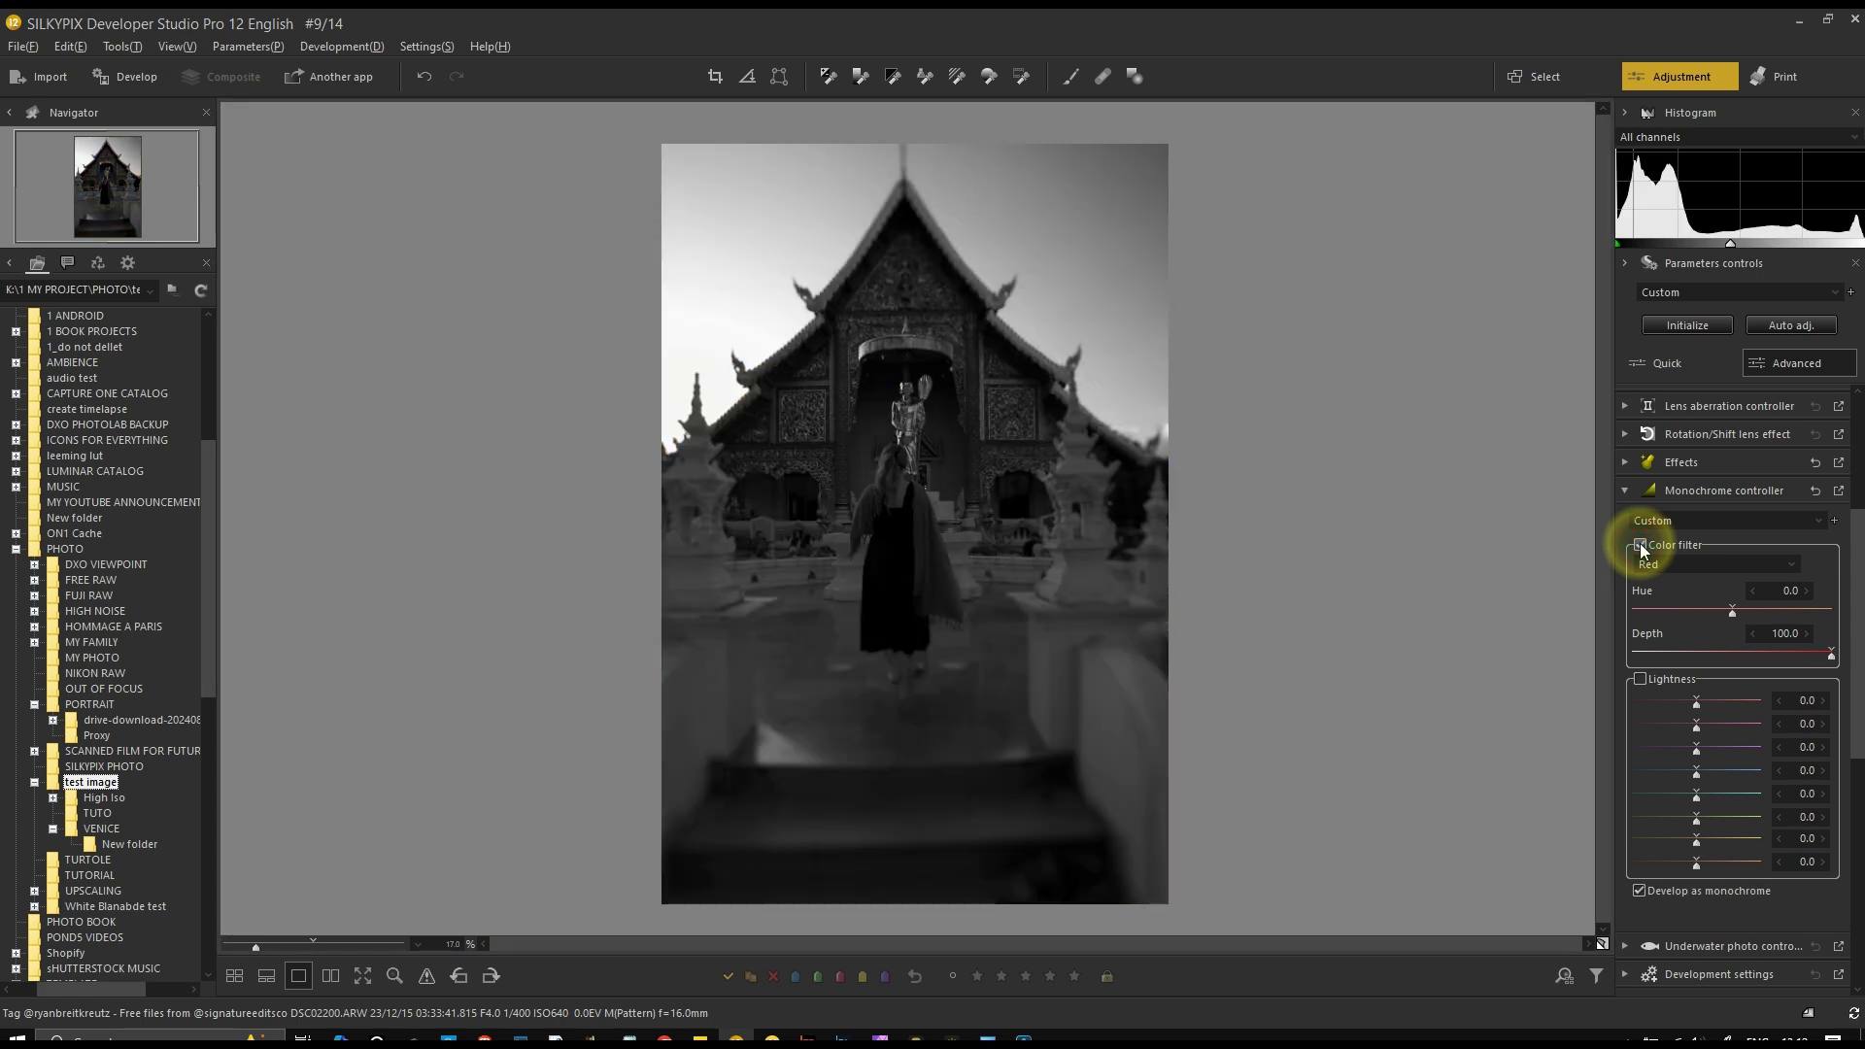
mouse_move(1698, 708)
mouse_down()
mouse_move(1740, 700)
mouse_move(1628, 701)
mouse_move(1663, 705)
mouse_up()
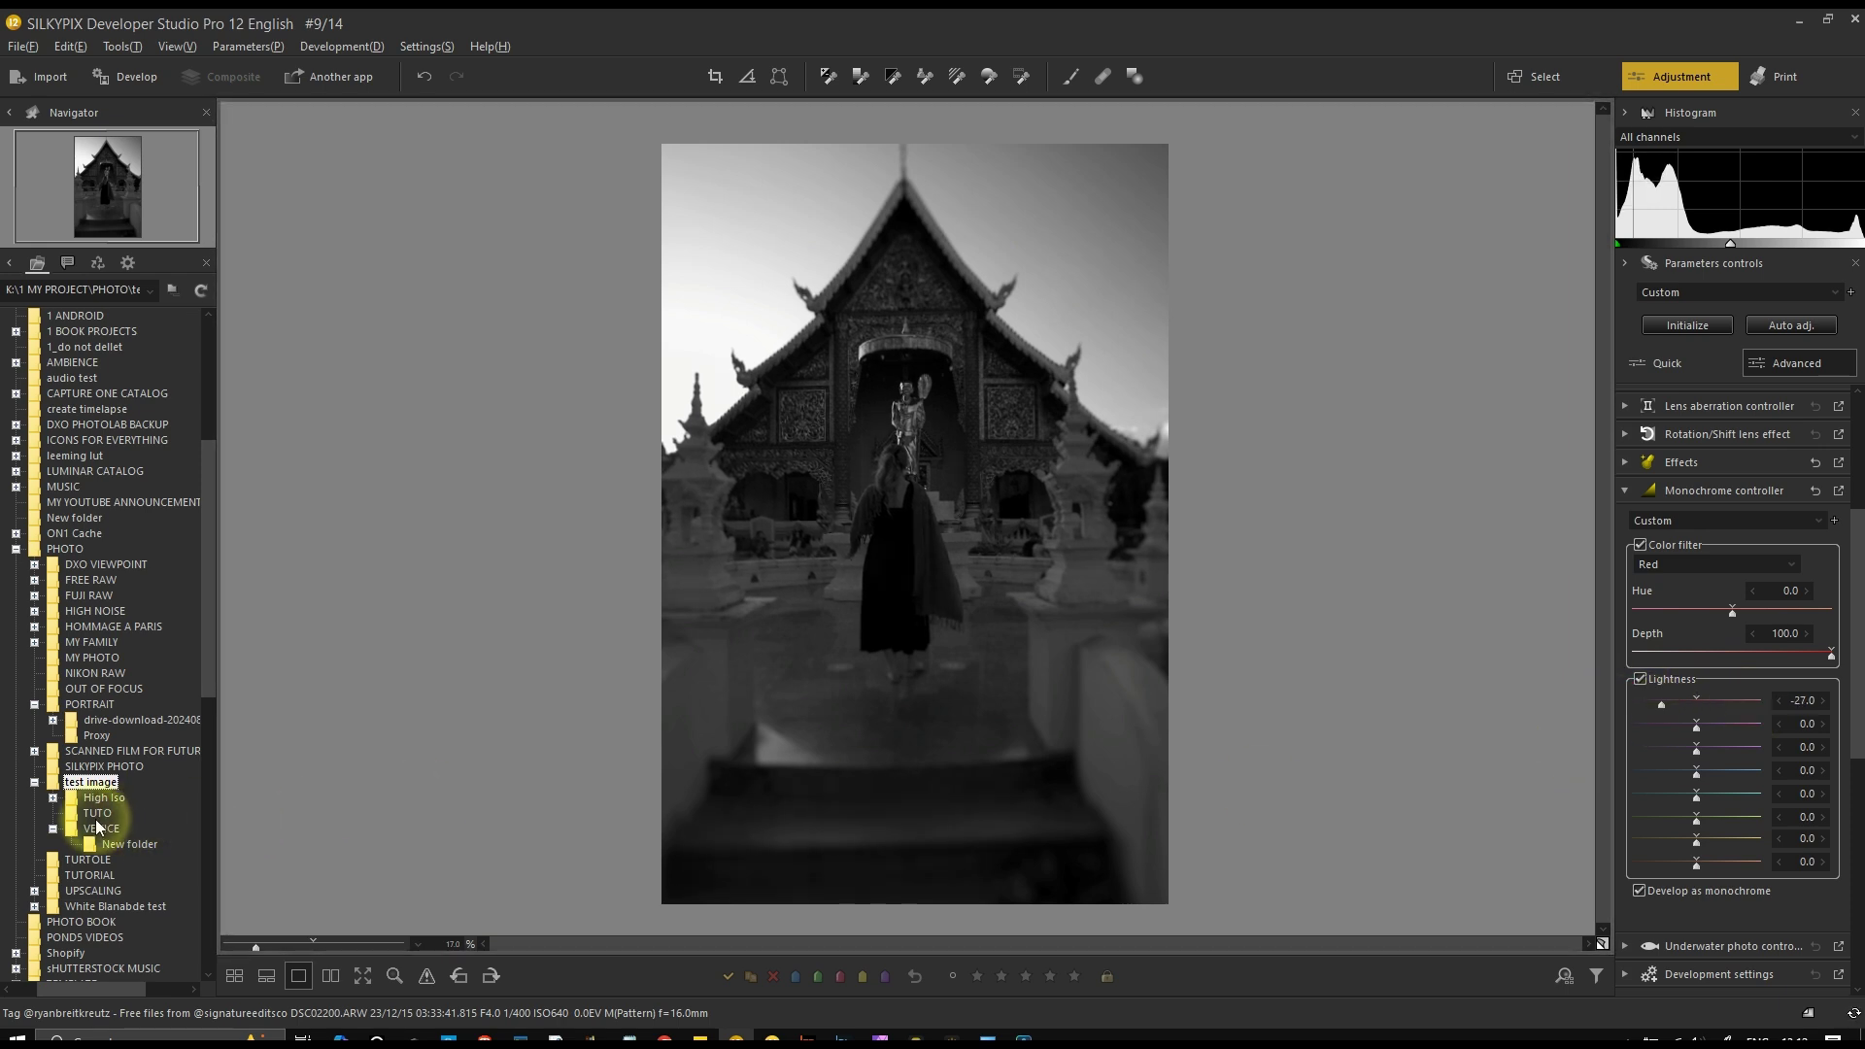
Open the still life photo with the color chart and red flower from the TUTORIAL folder
click(97, 874)
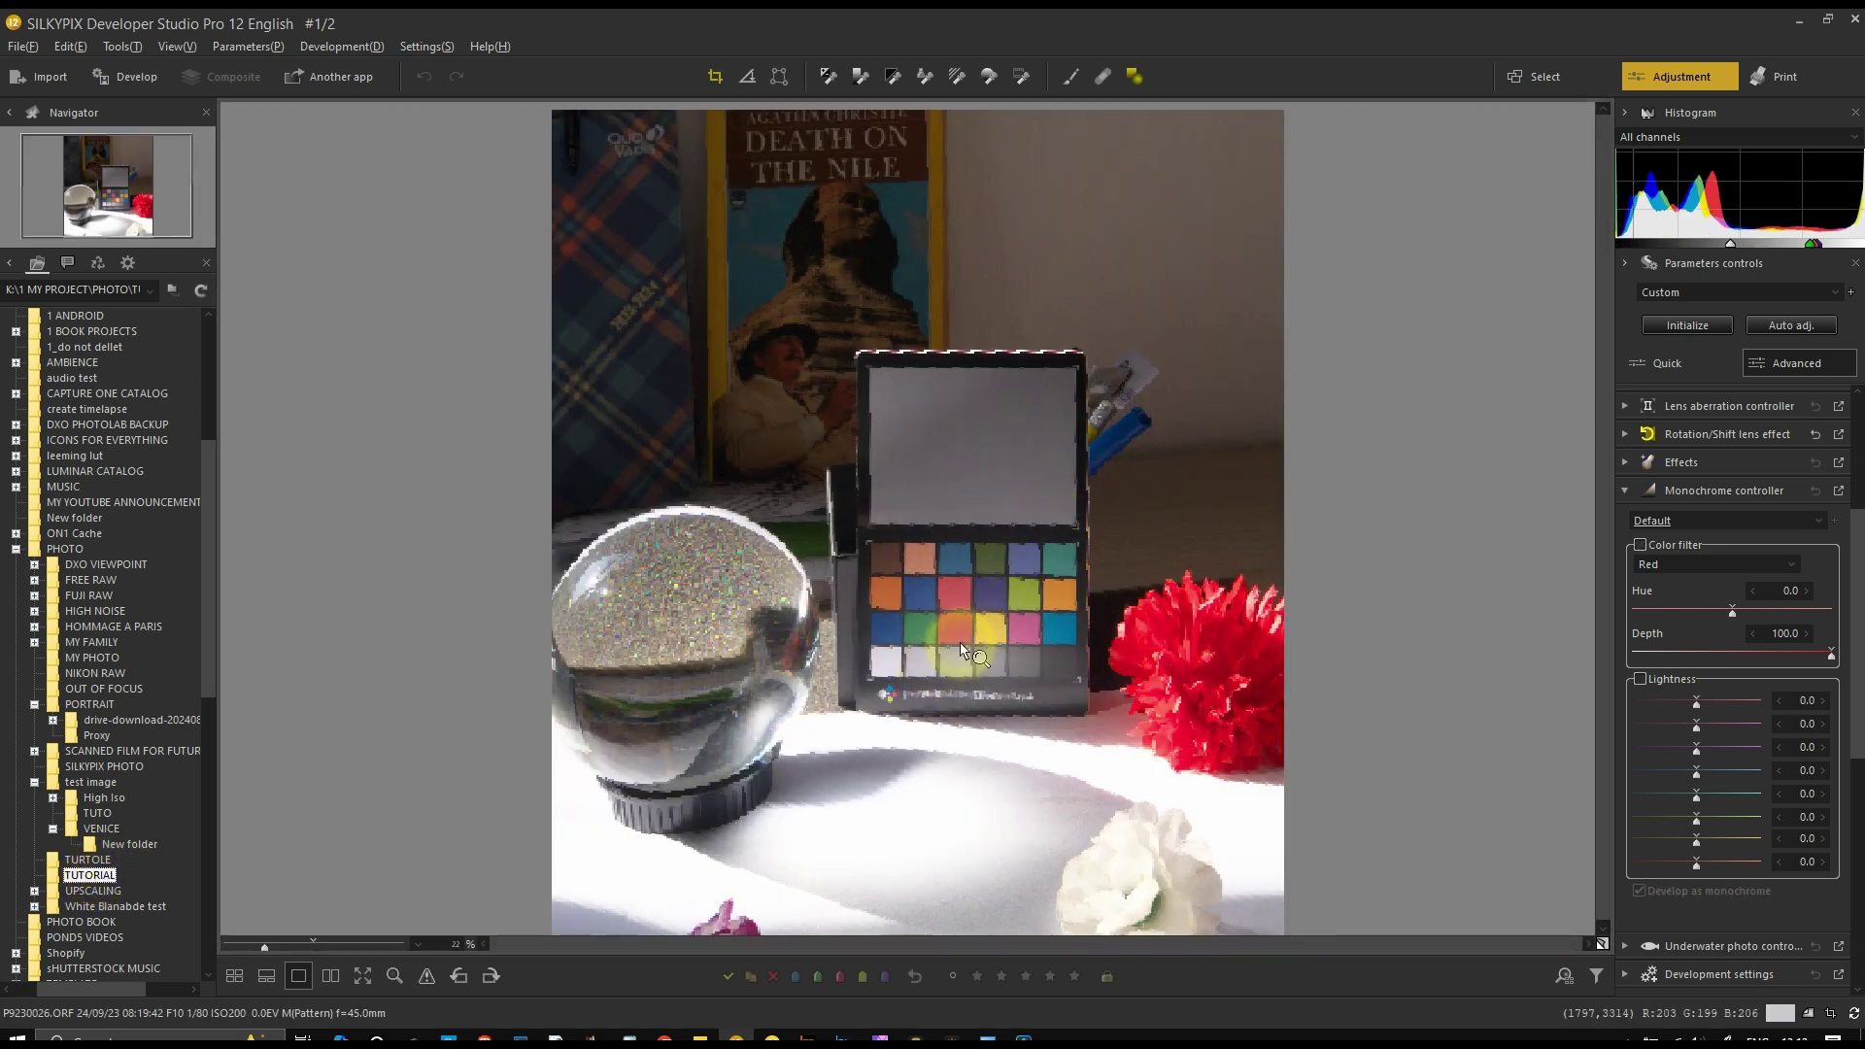
drag(272, 946, 288, 946)
scroll(1028, 712, down, 1)
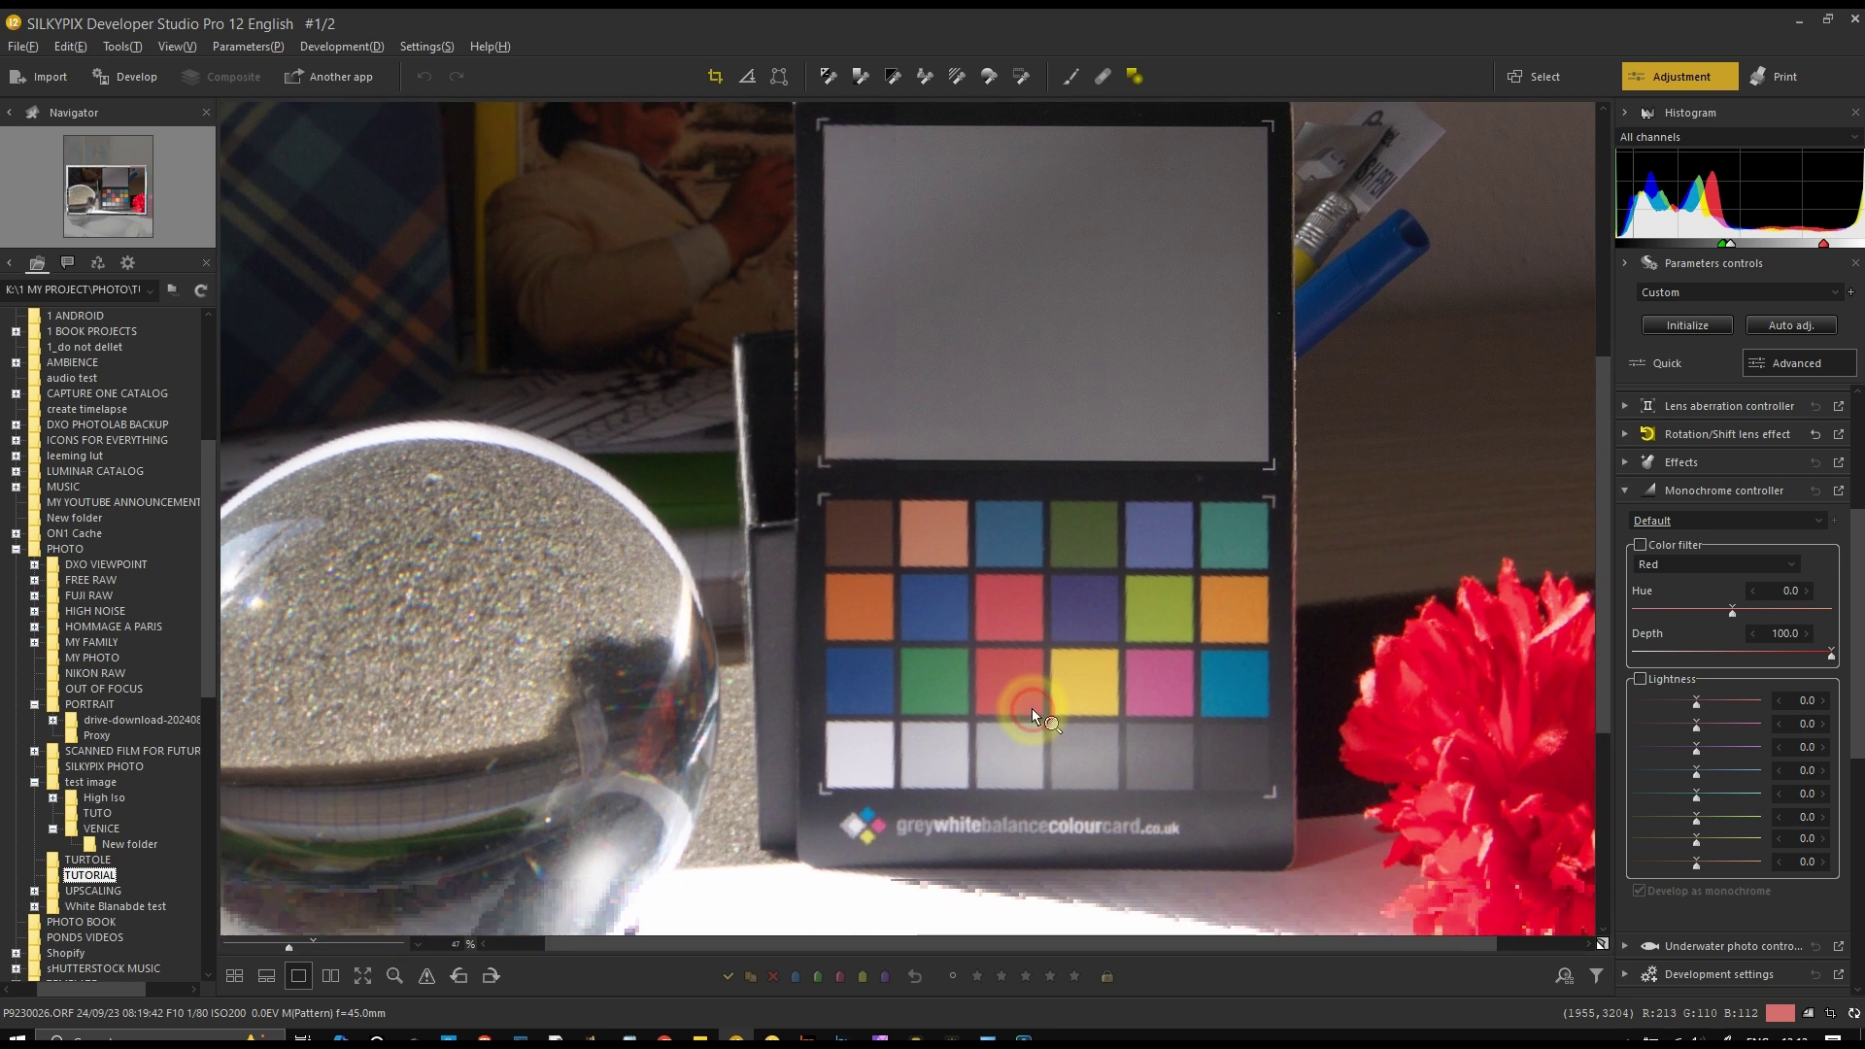
Try the Red color filter on the color chart photo, turn it off, and enable Lightness instead
click(1641, 545)
click(1640, 544)
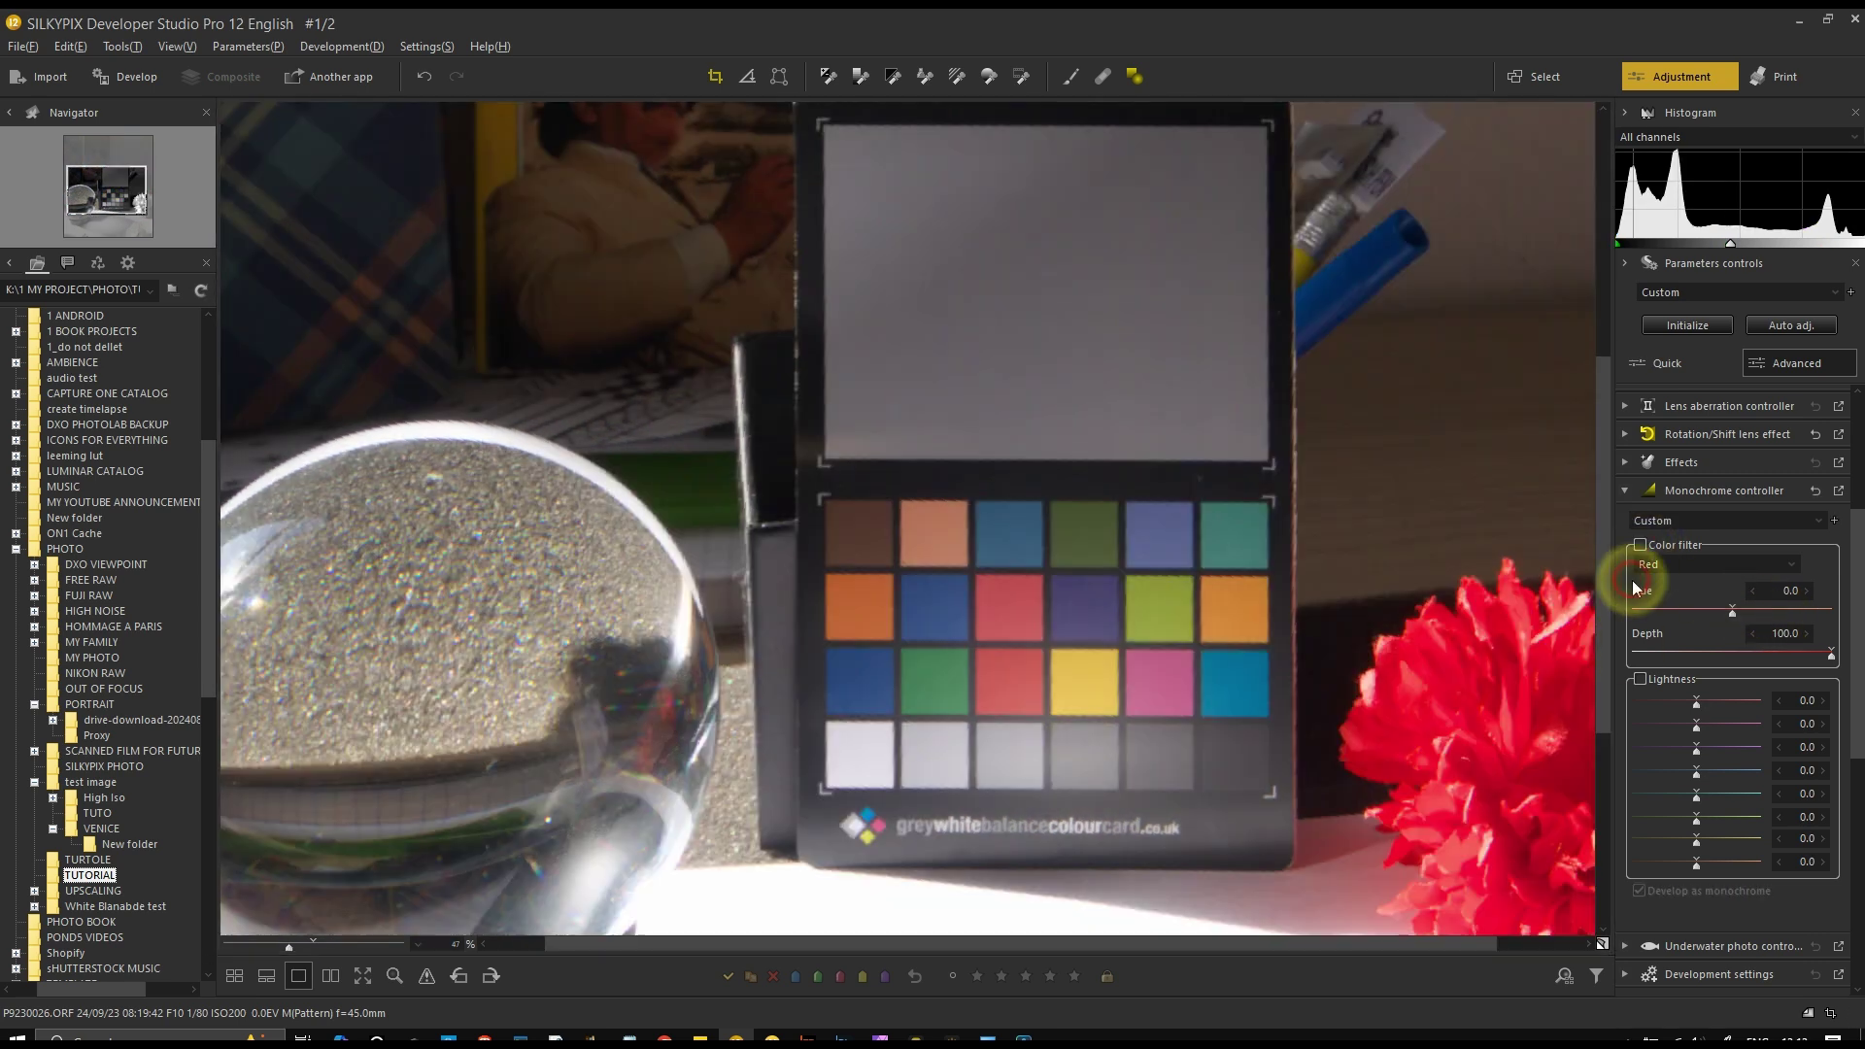
click(1641, 679)
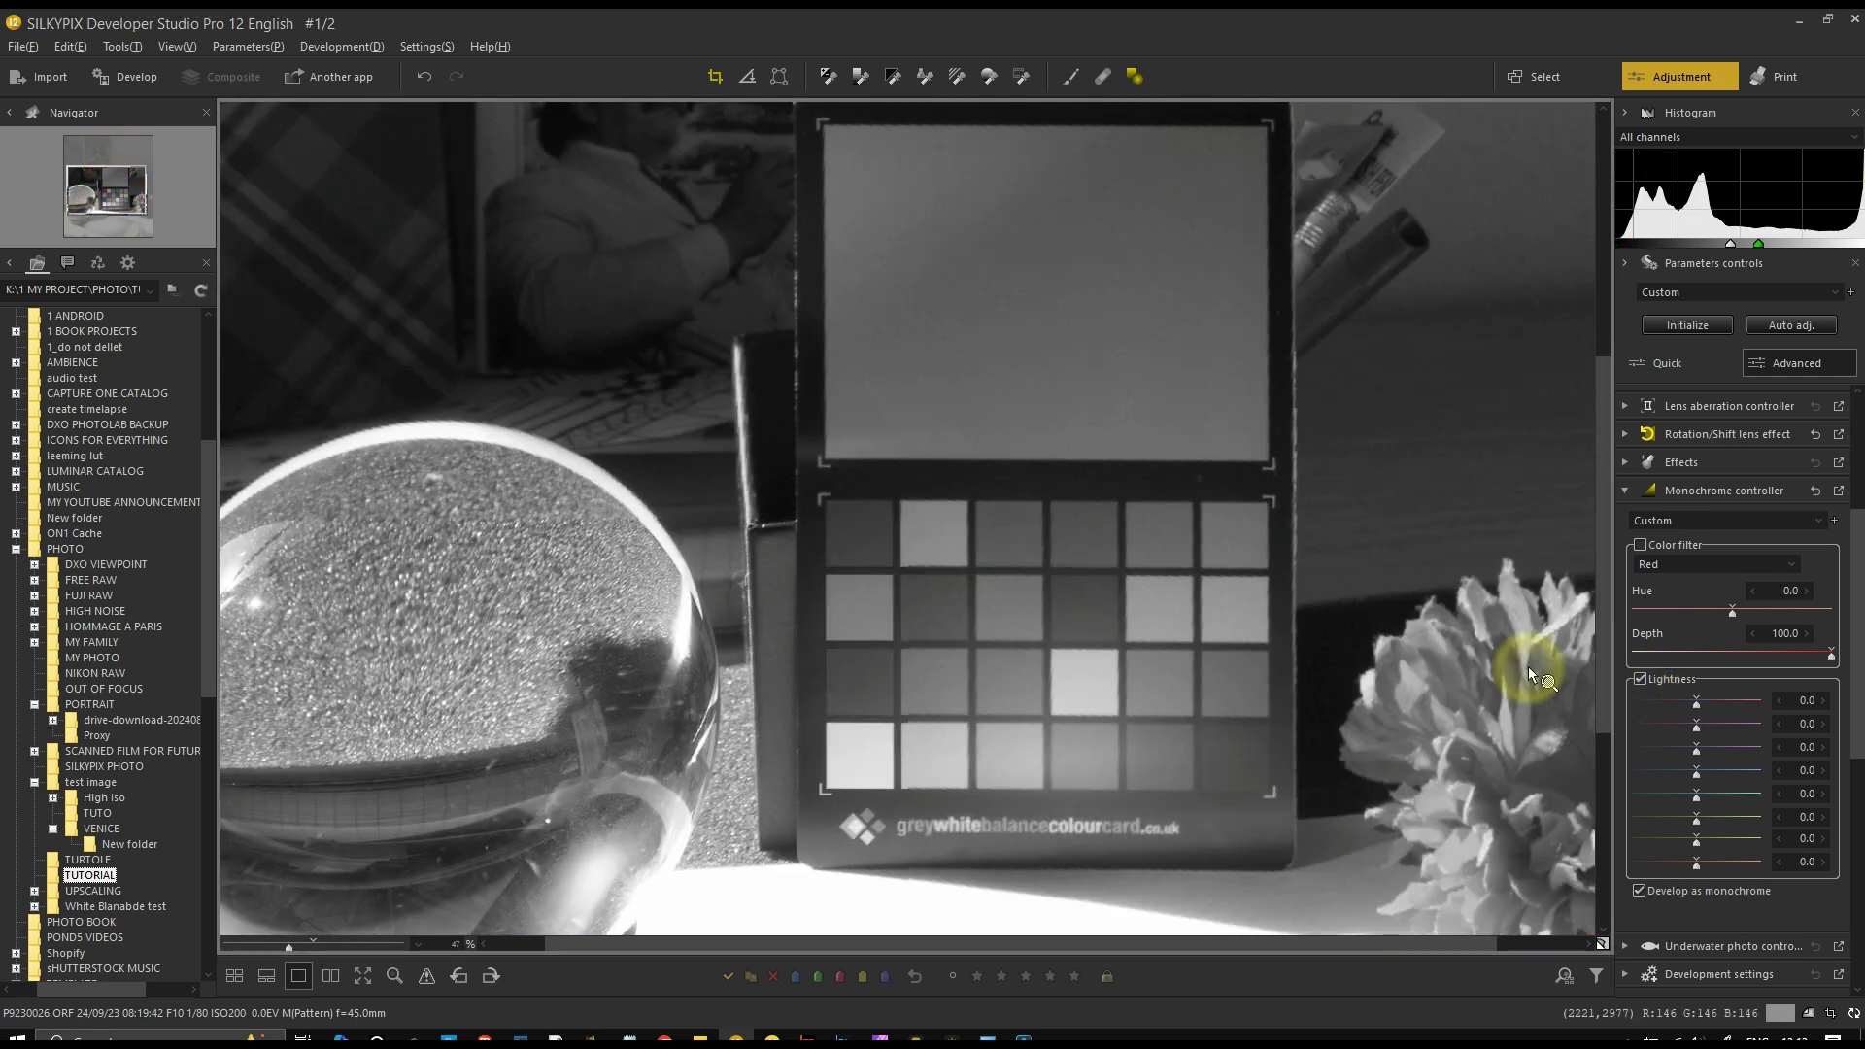
In the Monochrome controller, set the first Lightness value to 1.0 and the sixth Lightness value to 2.0
mouse_move(1696, 701)
mouse_down()
mouse_move(1641, 703)
mouse_move(1728, 721)
mouse_move(1650, 703)
mouse_move(1699, 709)
mouse_up()
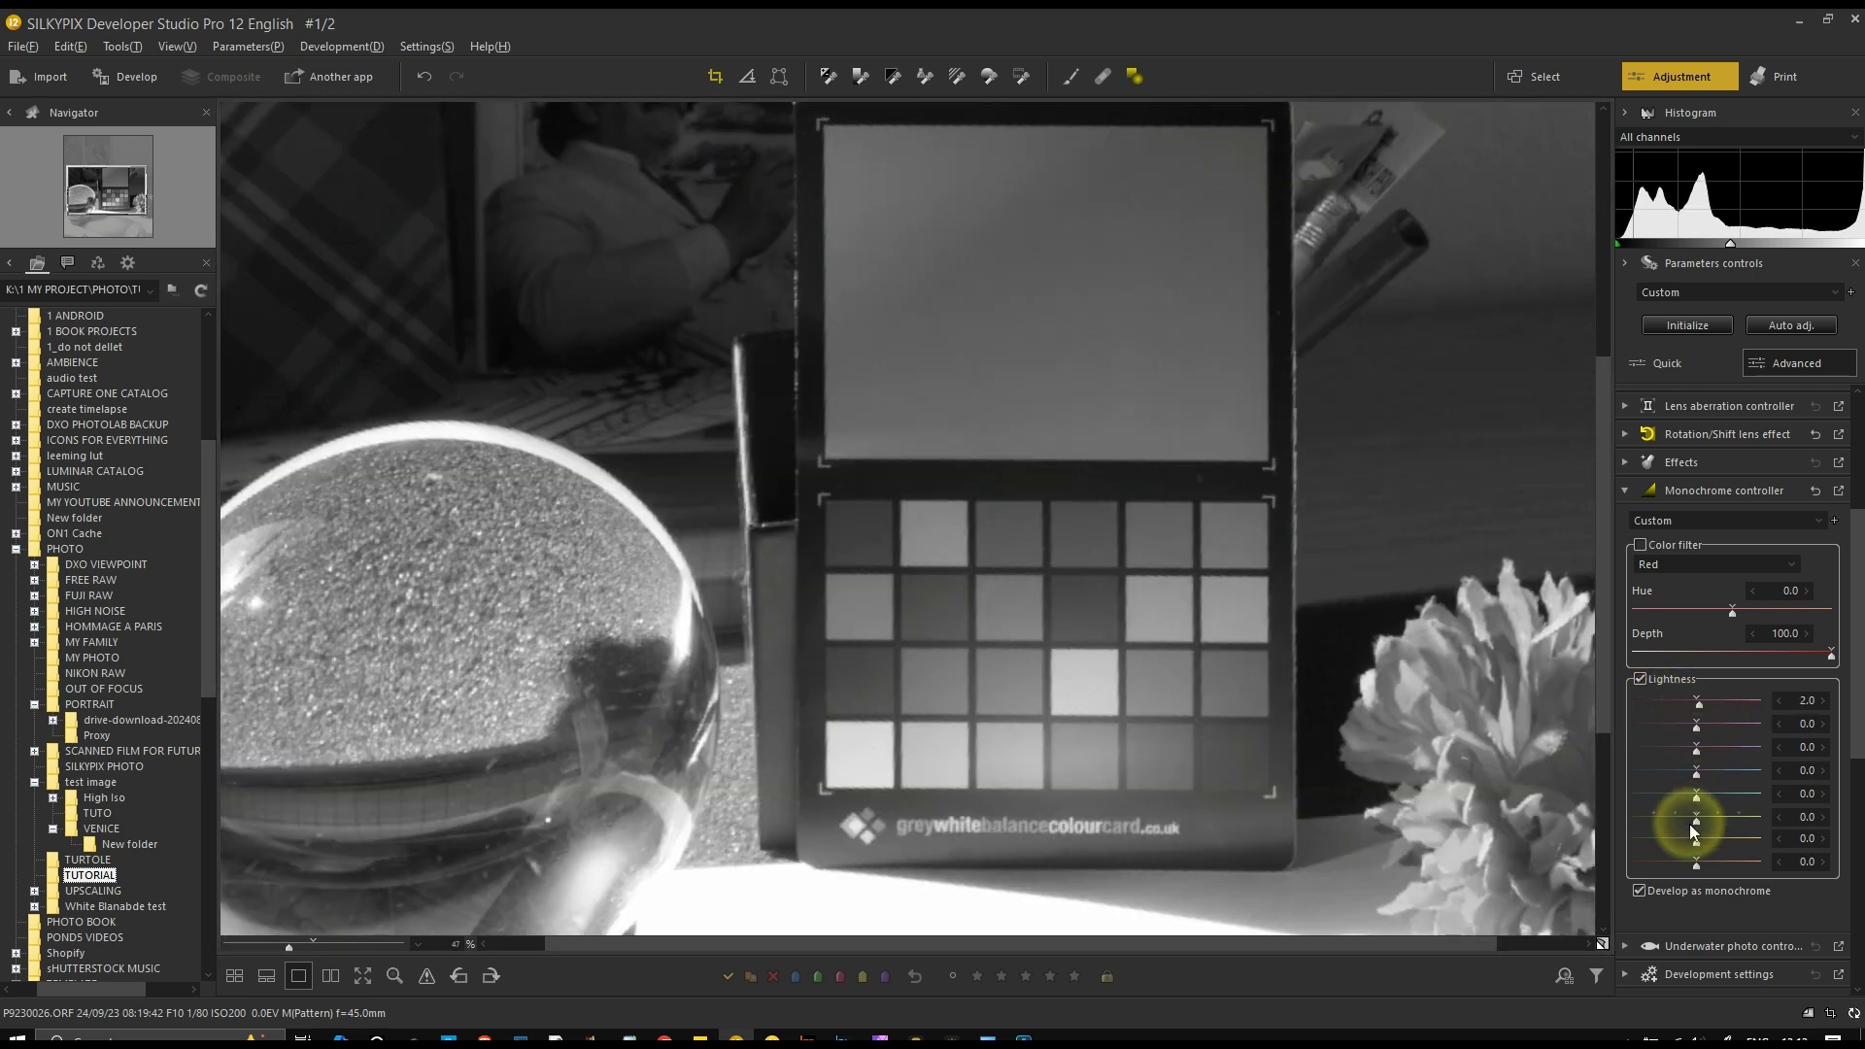
mouse_move(1696, 826)
mouse_down()
mouse_move(1628, 820)
mouse_move(1752, 825)
mouse_move(1700, 821)
mouse_up()
mouse_move(1696, 701)
mouse_down()
mouse_move(1636, 700)
mouse_move(1781, 729)
mouse_move(1637, 702)
mouse_move(1695, 709)
mouse_up()
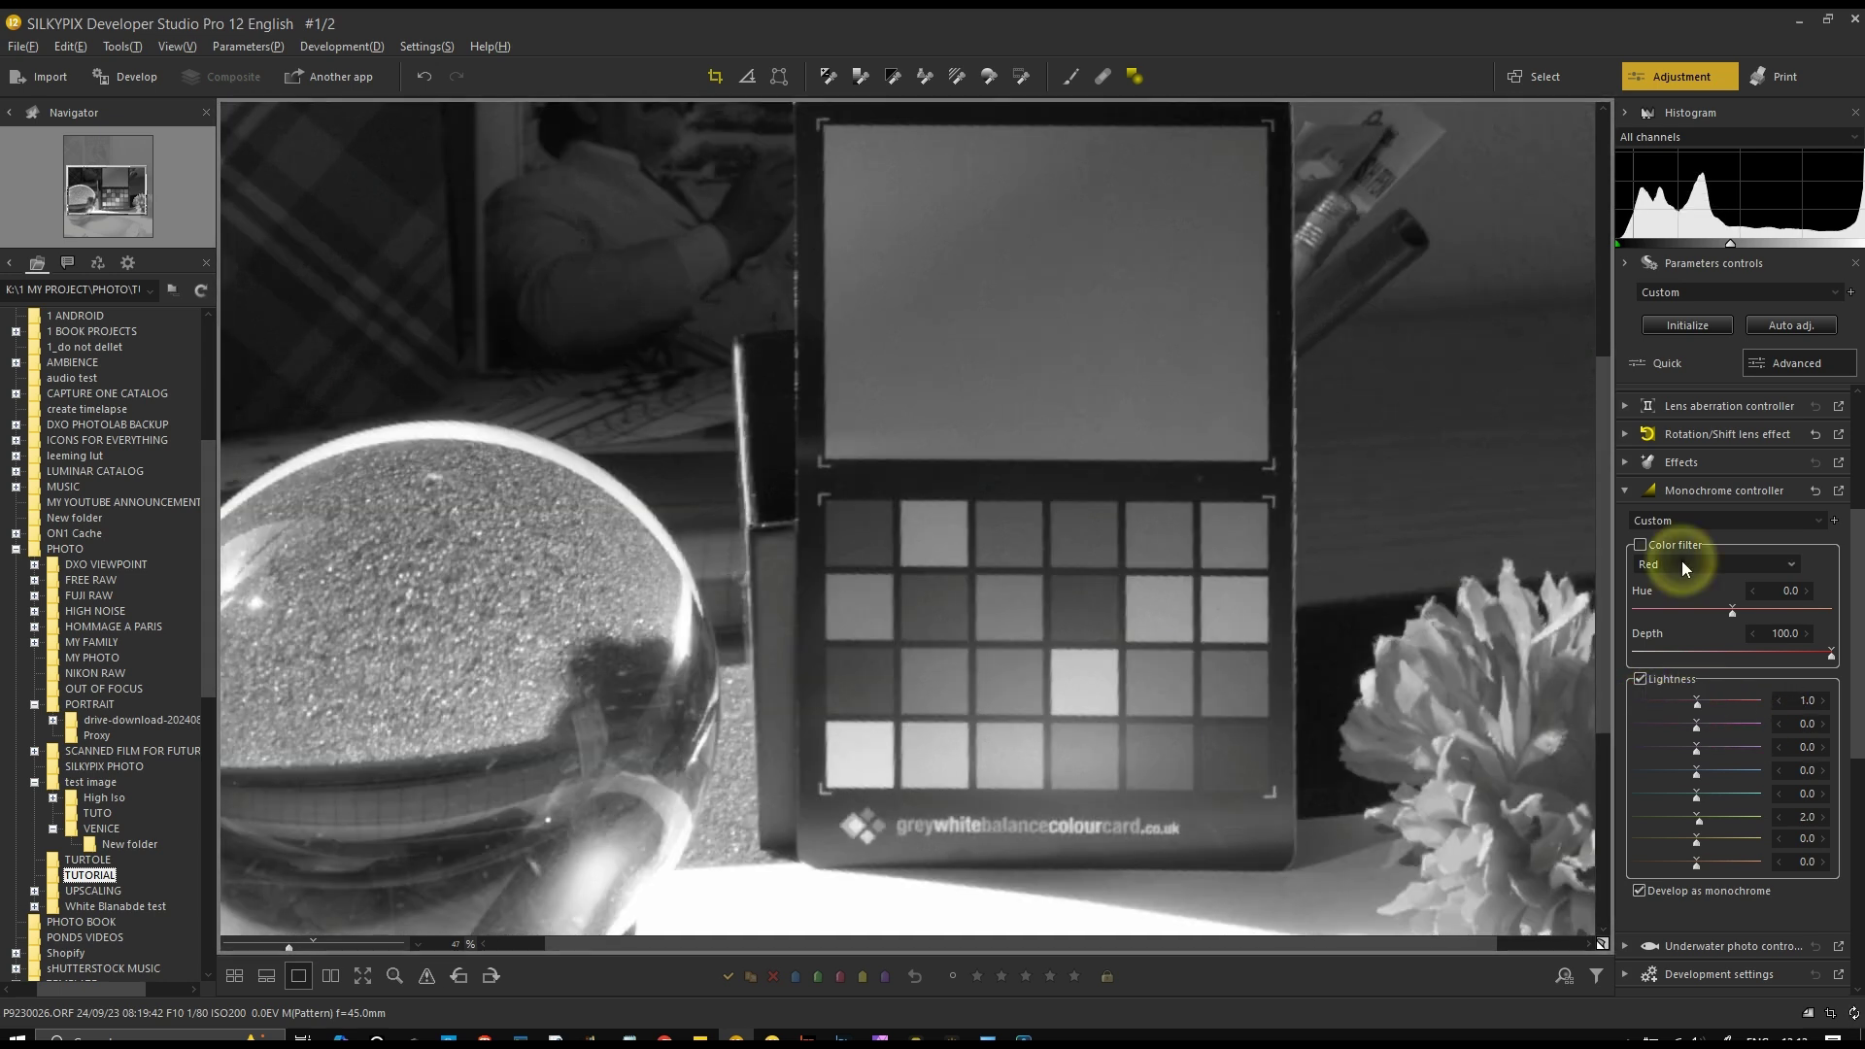
Try the Red and Blue color filters on the chart photo, and turn off both Color filter and Lightness
click(1681, 561)
click(1646, 545)
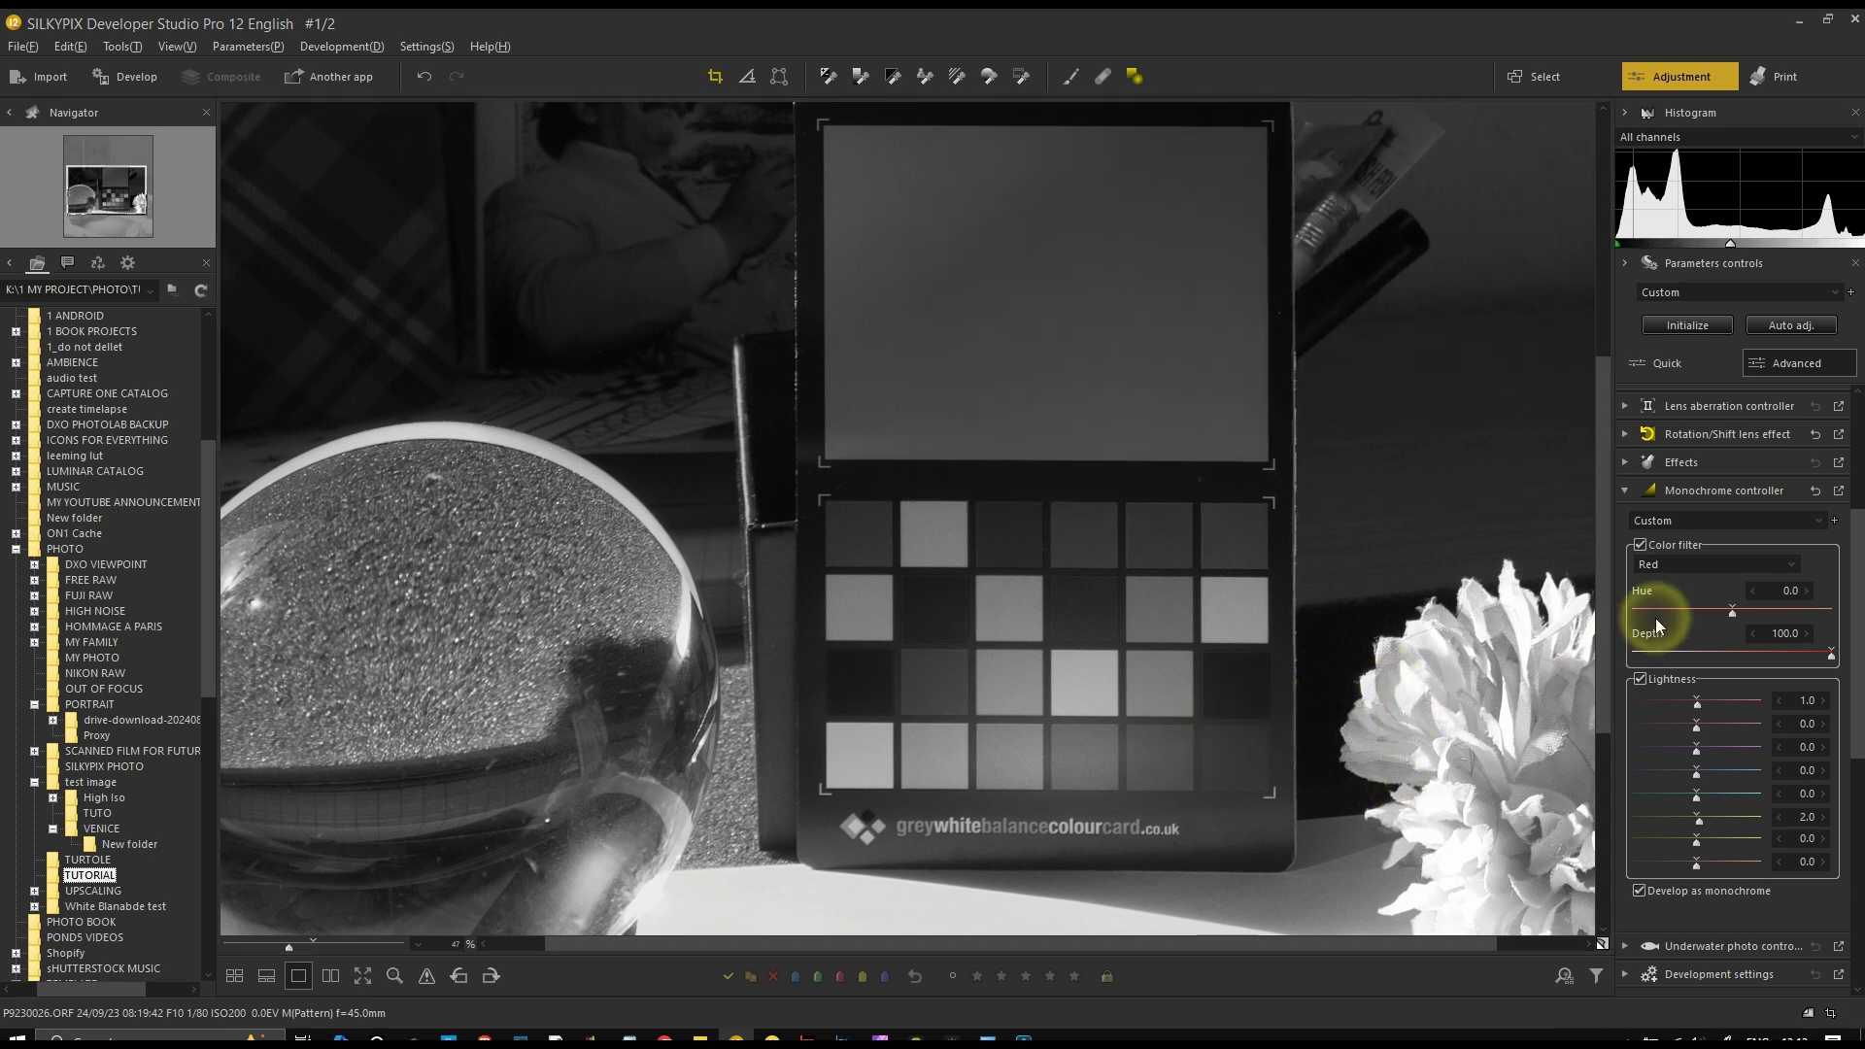
click(1668, 567)
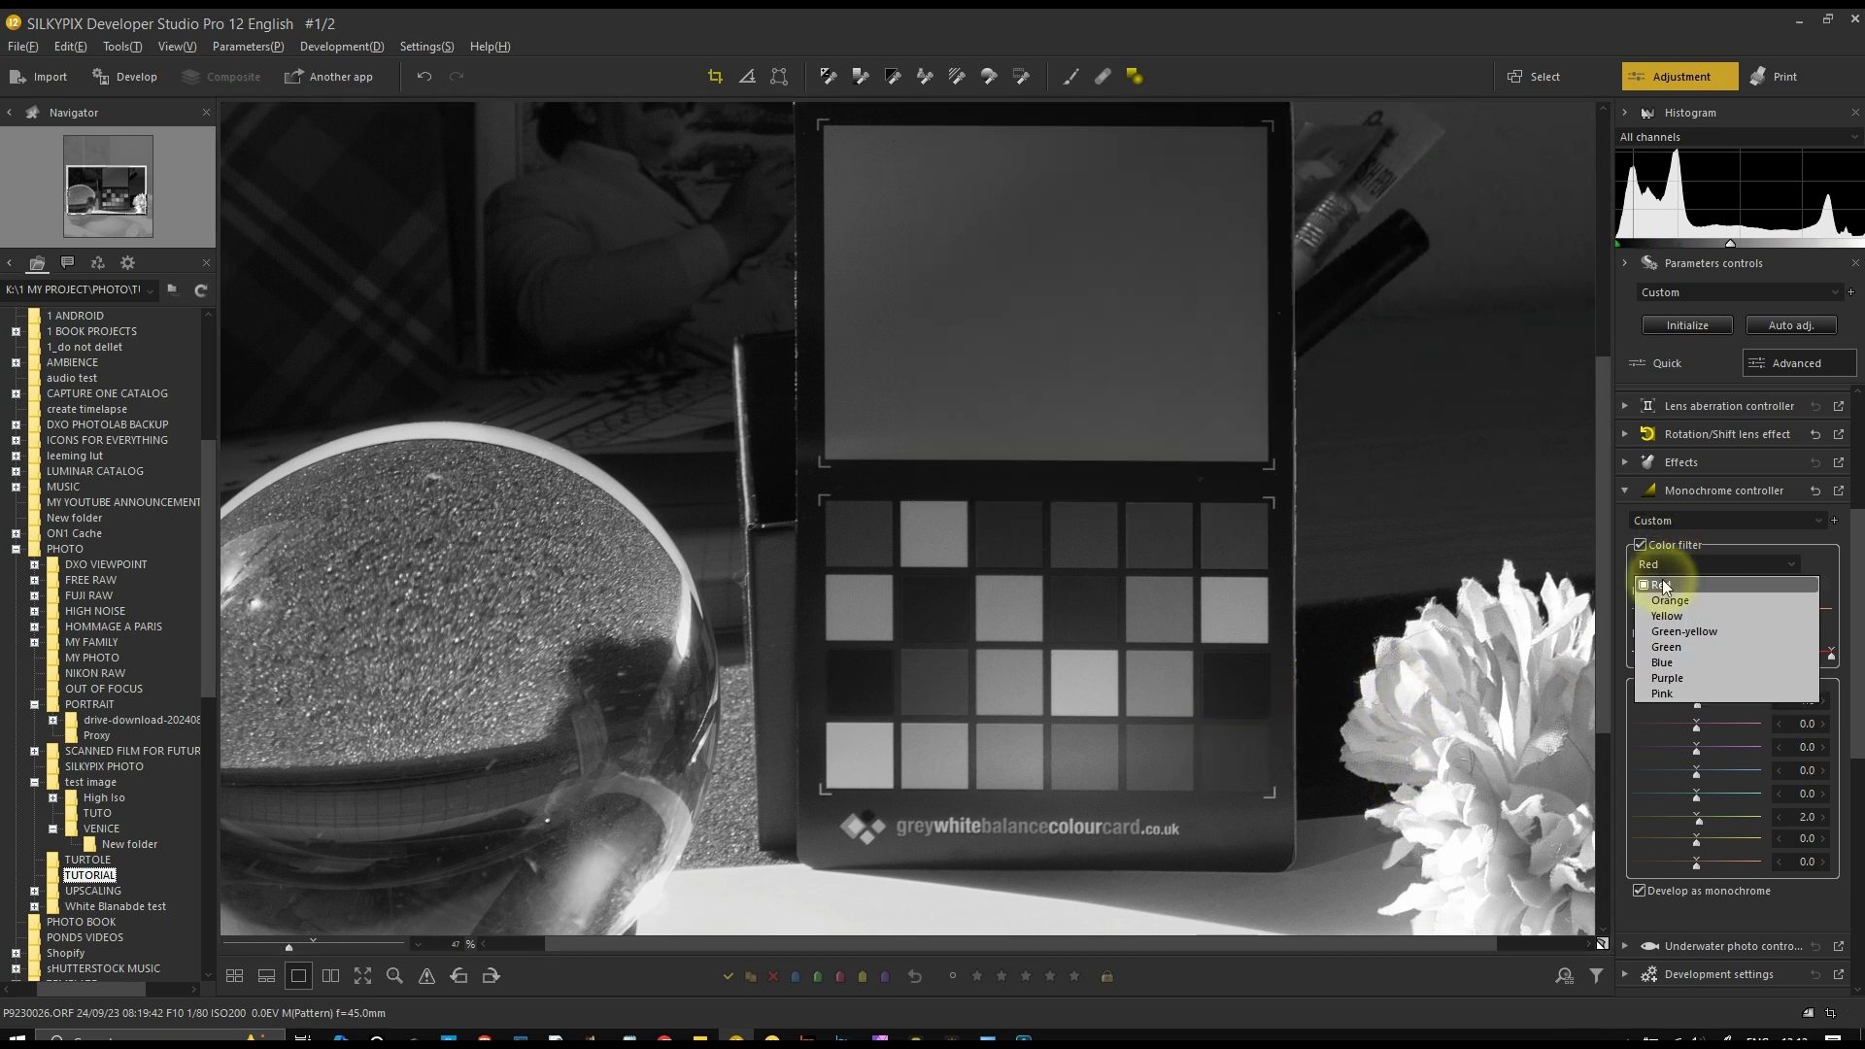
click(1661, 662)
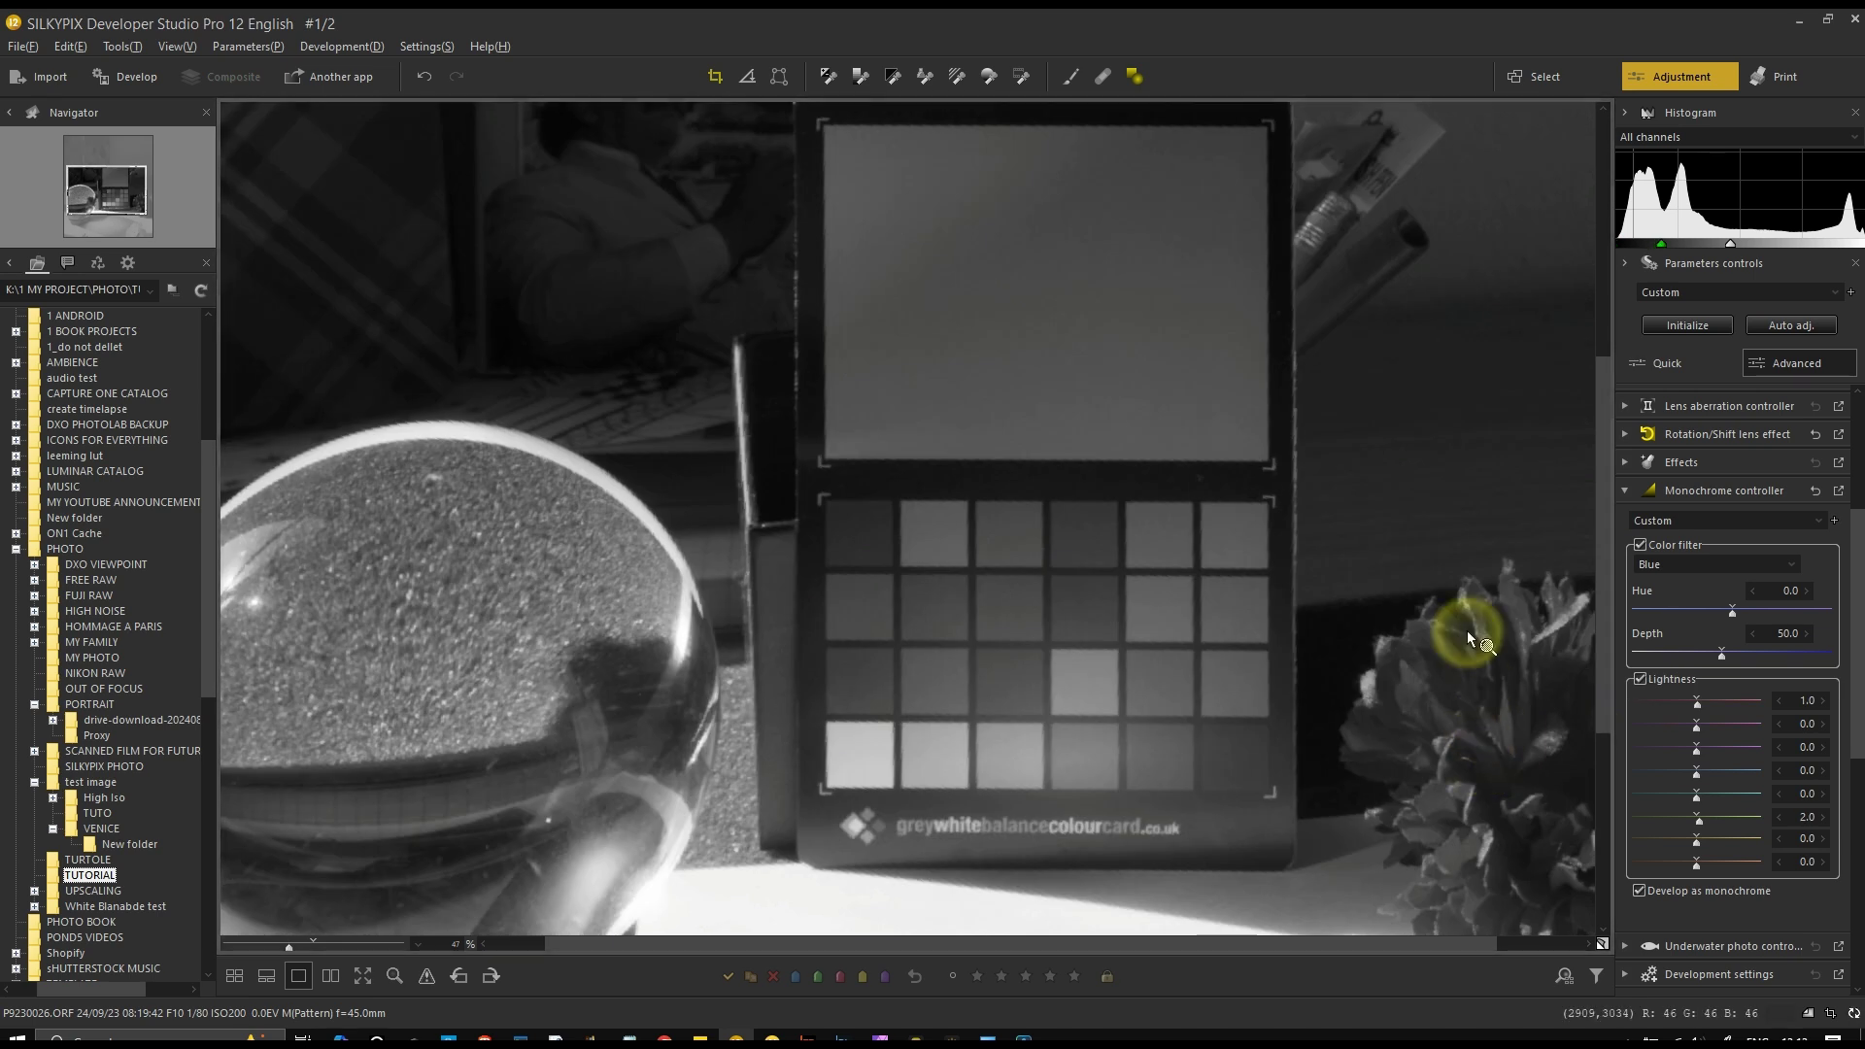
click(1641, 545)
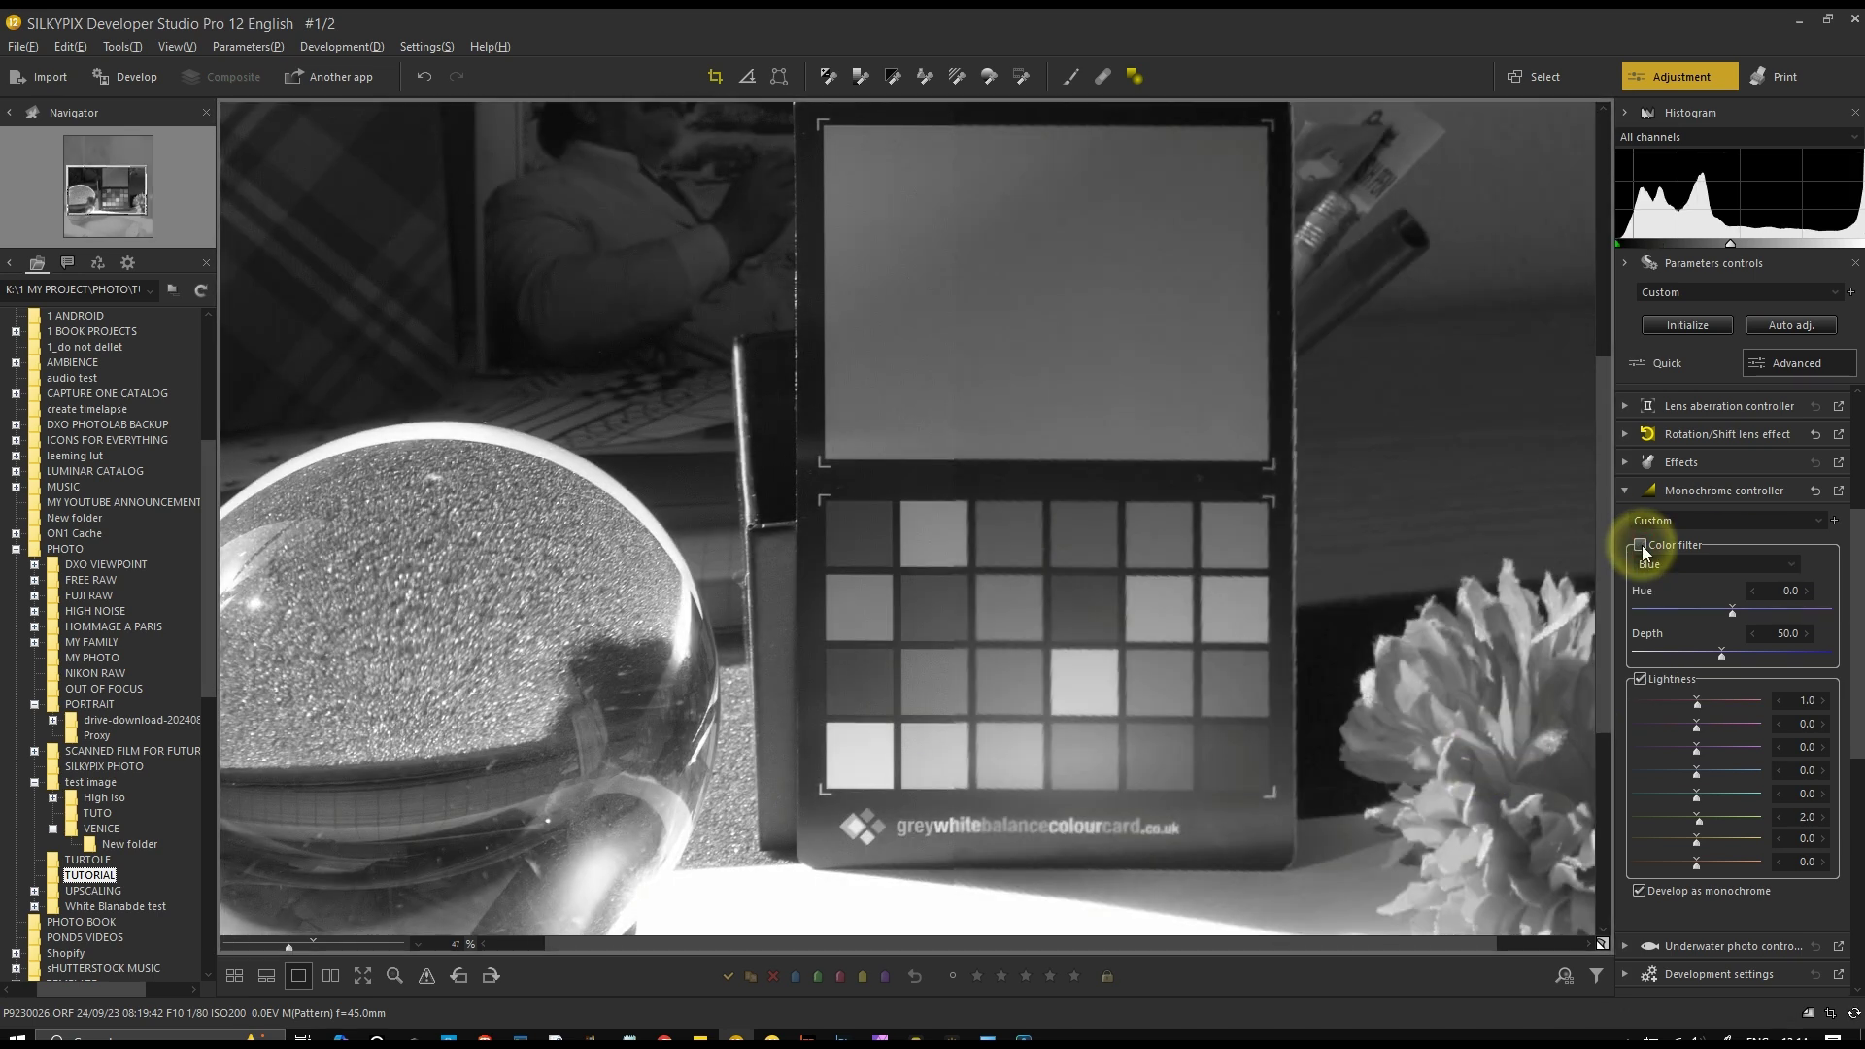
click(1642, 678)
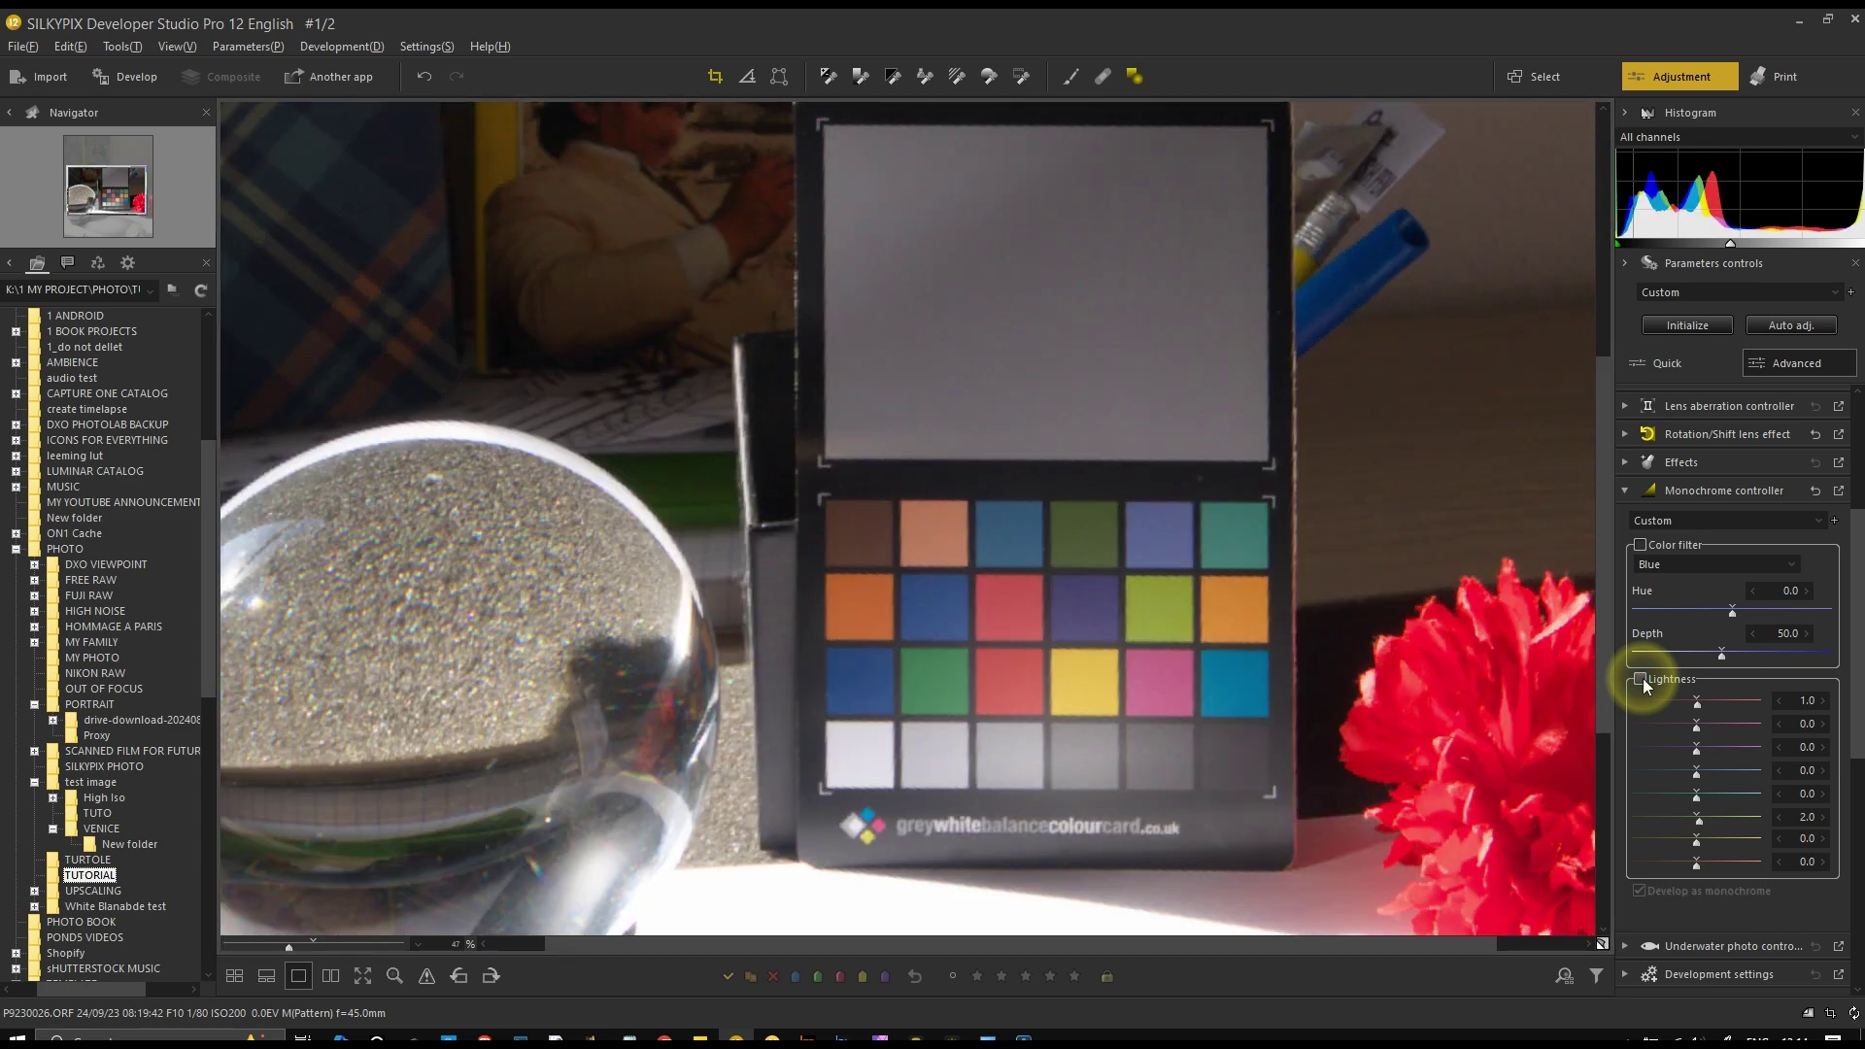
Expand the Underwater photo controller and open the fish photo from the TURTOLE folder, fitted whole in the view
scroll(1706, 685, down, 3)
click(1706, 673)
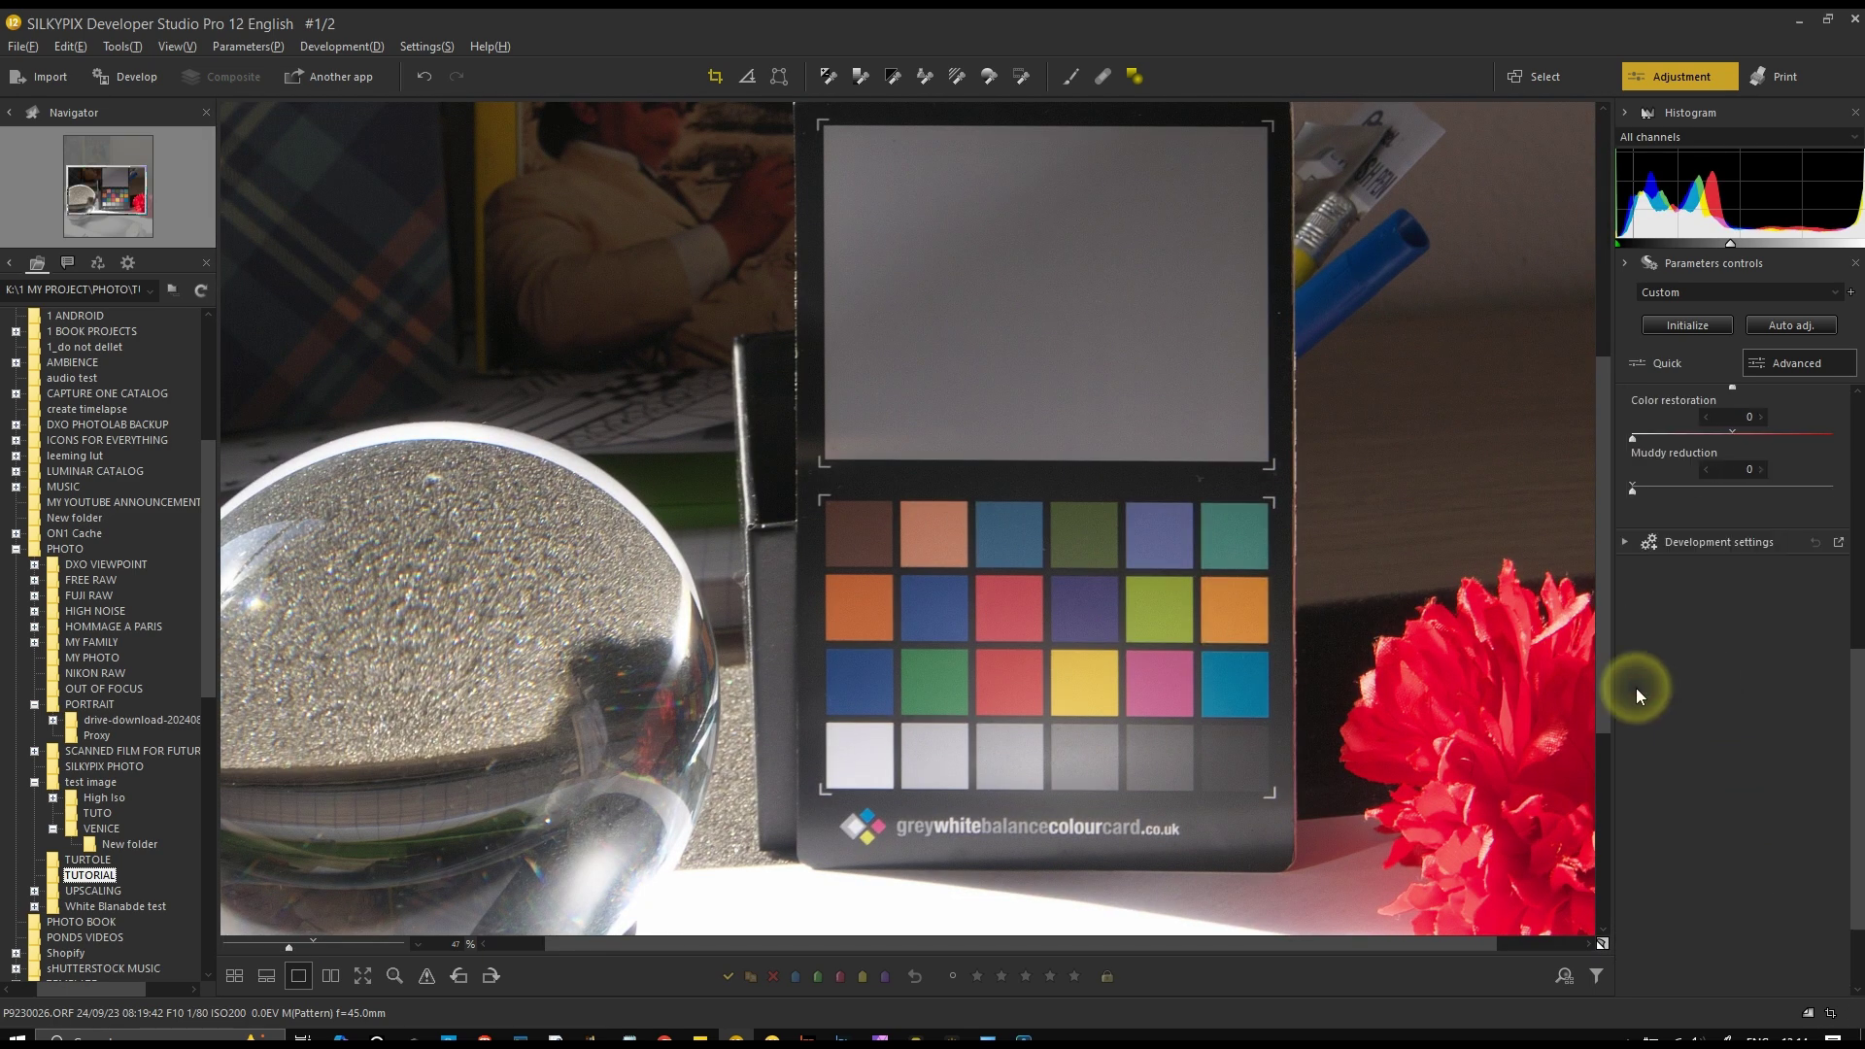
drag(1851, 708, 1855, 583)
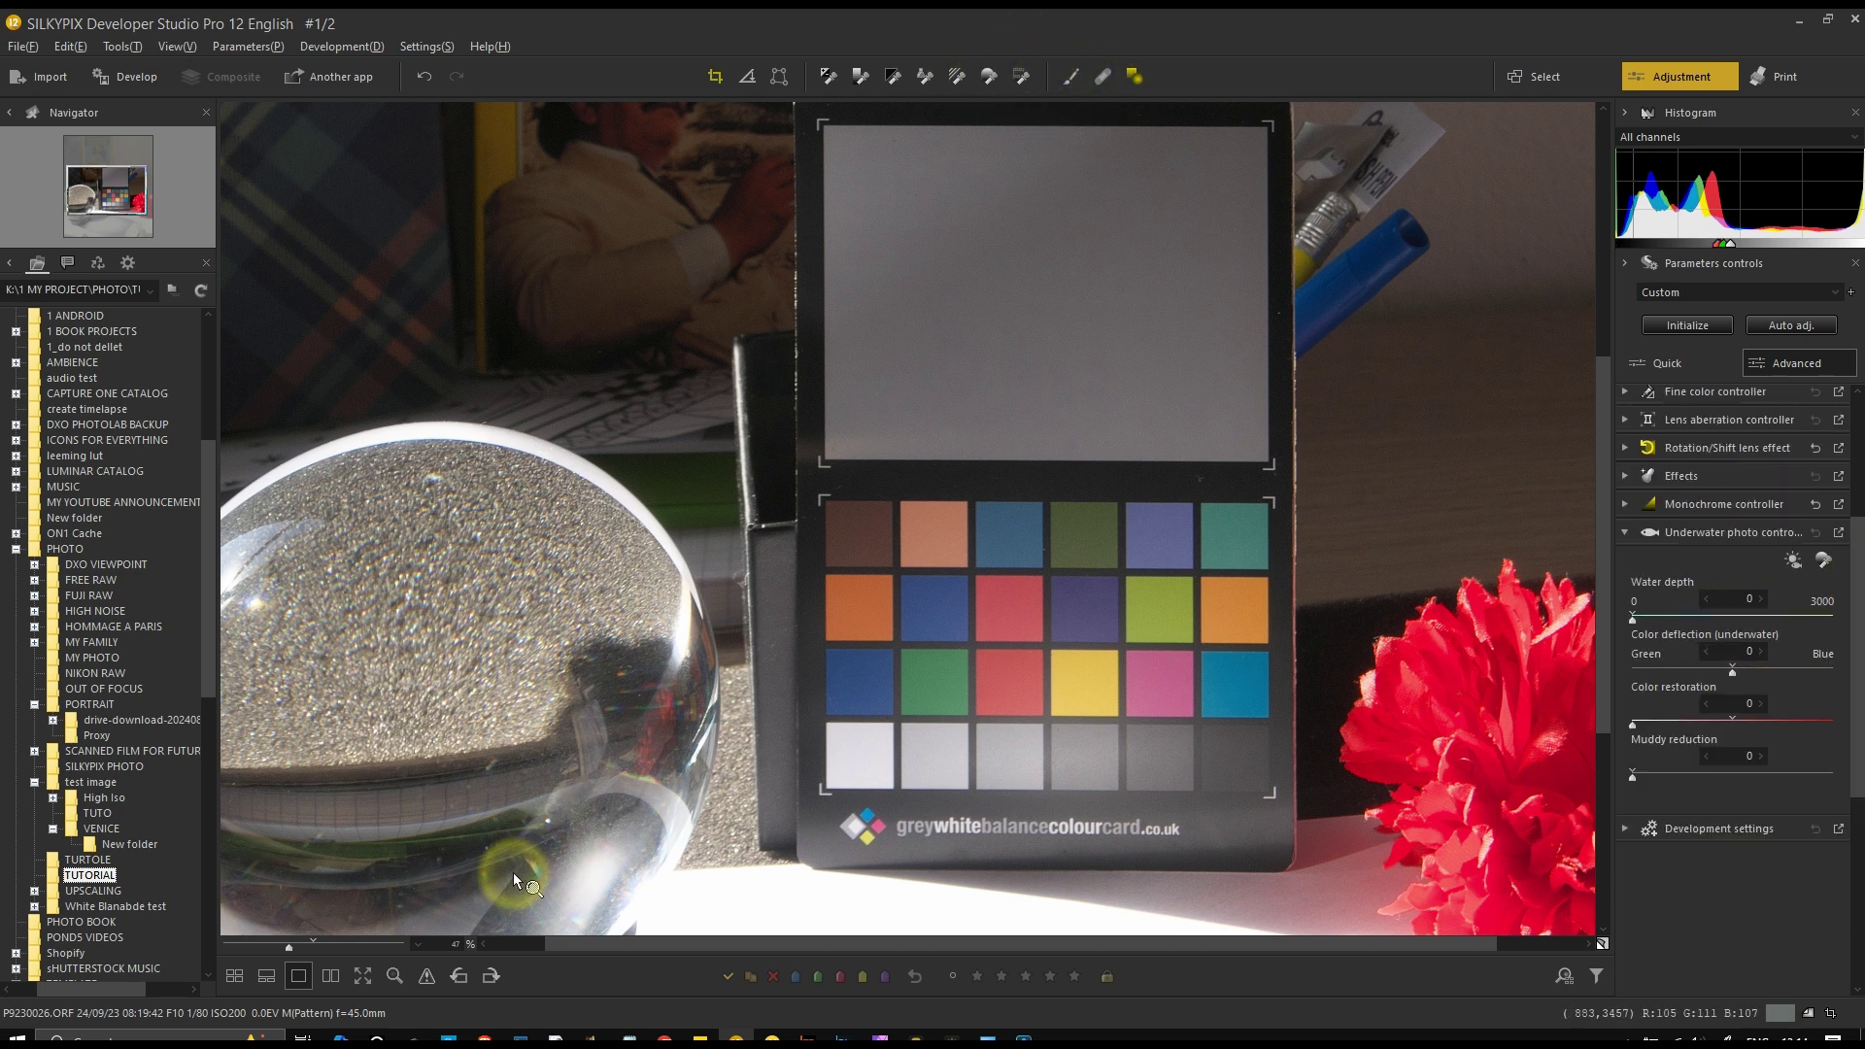
click(95, 867)
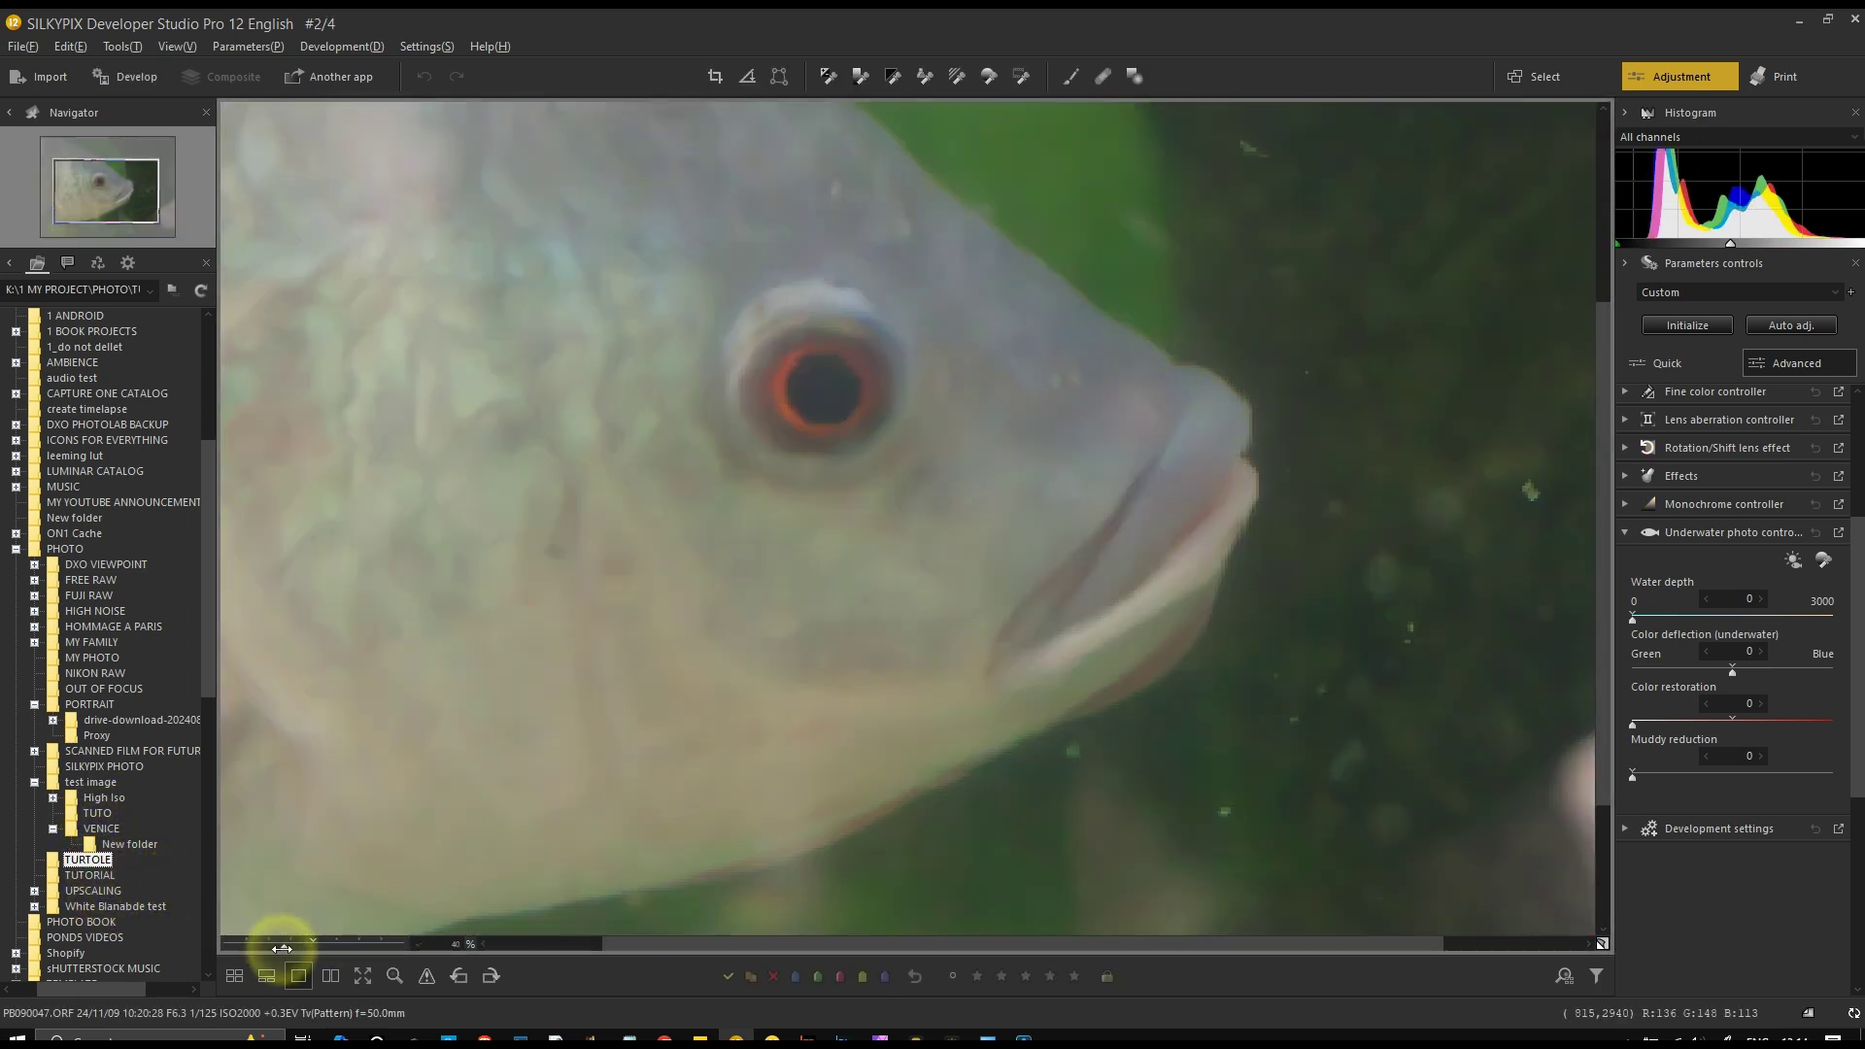
drag(282, 948, 261, 944)
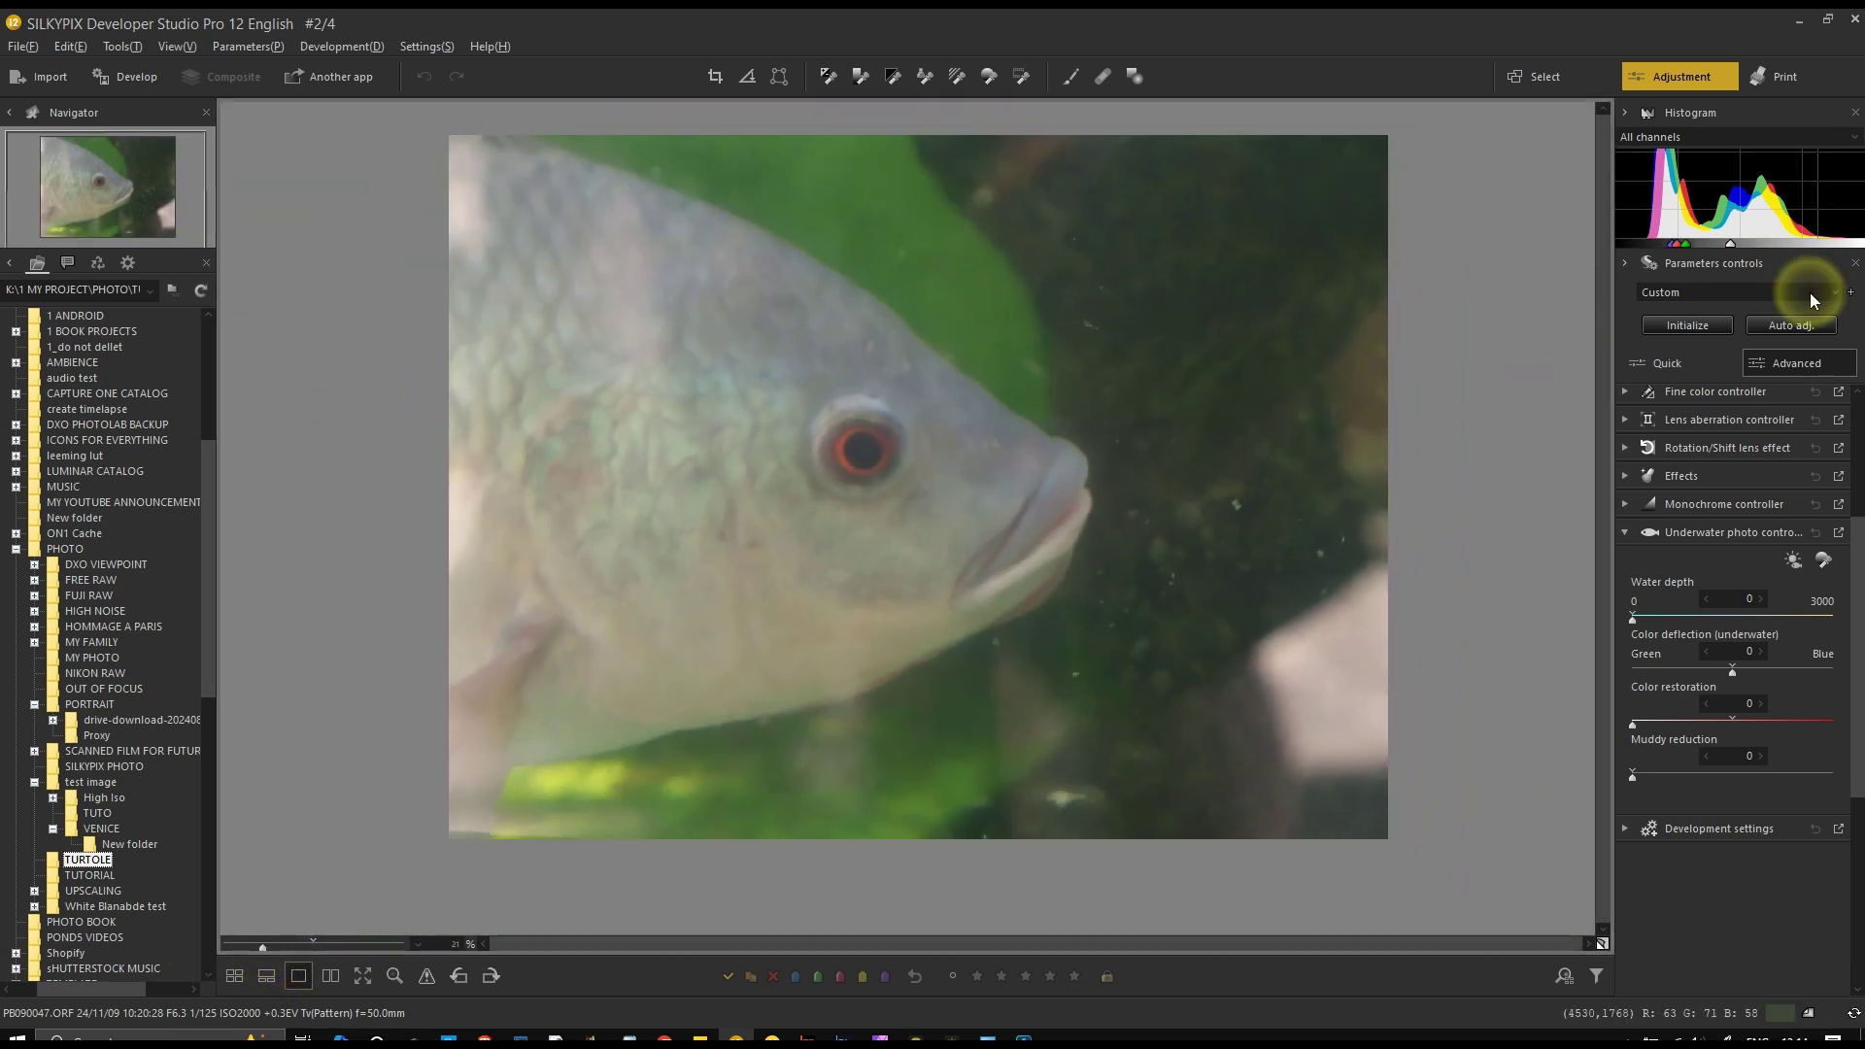
Initialize the fish photo's parameters, try Water depth and underwater Color deflection, and return both to 0
click(1667, 326)
mouse_move(1646, 618)
mouse_down()
mouse_move(1707, 636)
mouse_move(1637, 633)
mouse_move(1790, 632)
mouse_move(1639, 635)
mouse_move(1798, 668)
mouse_move(1665, 654)
mouse_move(1623, 625)
mouse_move(1715, 616)
mouse_move(1612, 612)
mouse_move(1654, 620)
mouse_move(1634, 618)
mouse_up()
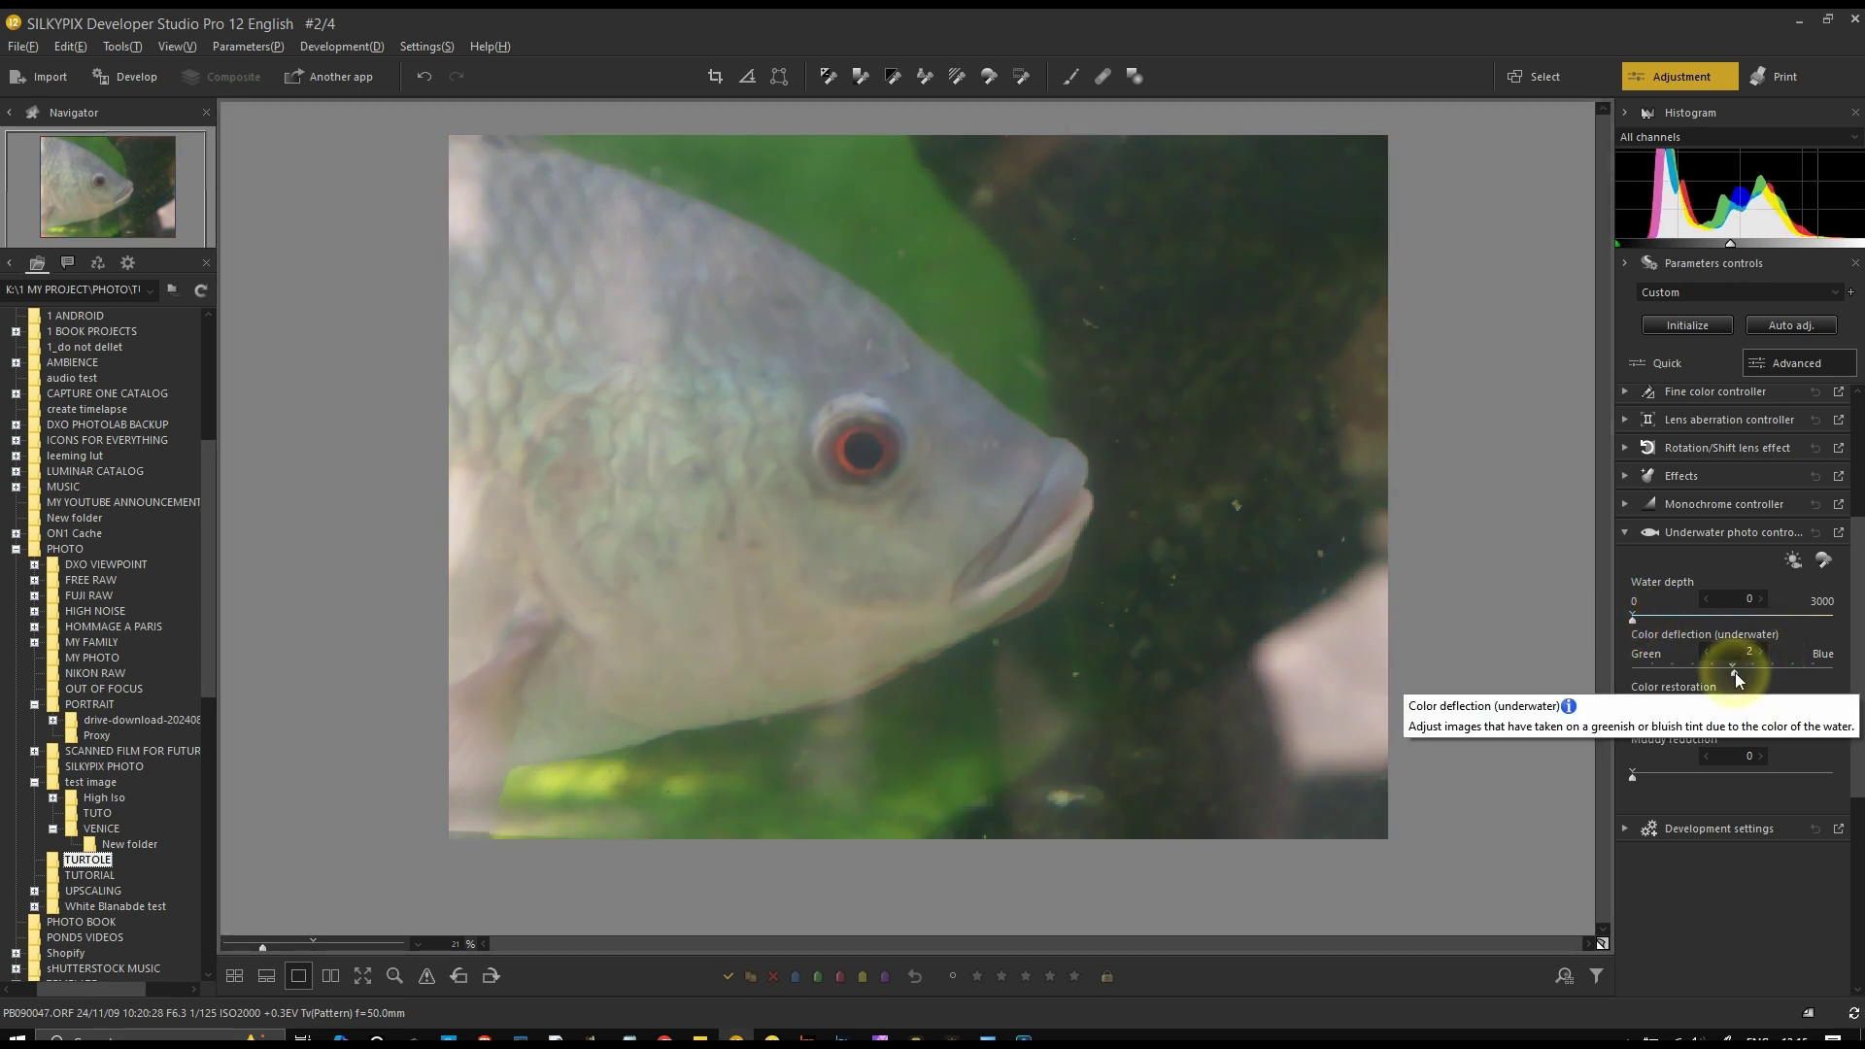
drag(1734, 672, 1663, 672)
drag(1804, 684, 1731, 674)
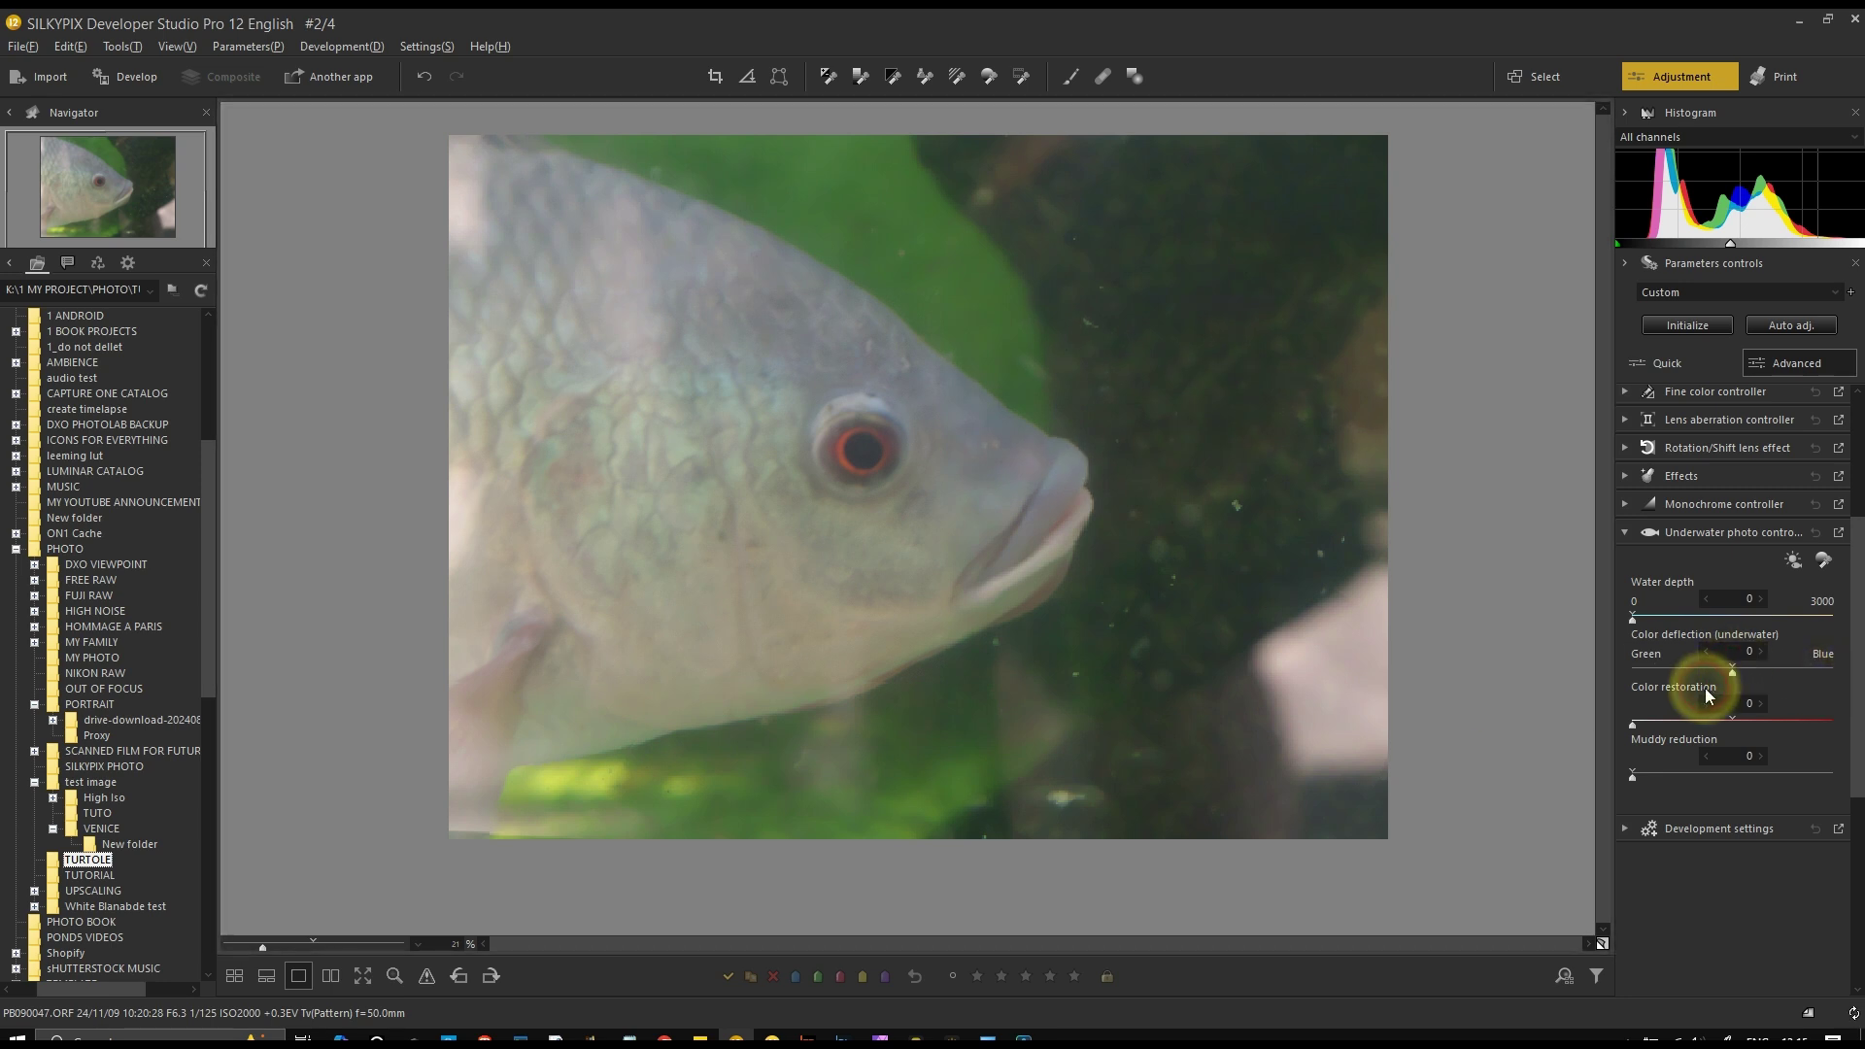
Try Color restoration 170, Color deflection 2 and the underwater auto white balance on the fish, and initialize the parameters again
drag(1641, 721, 1801, 722)
mouse_move(1732, 668)
mouse_down()
mouse_move(1658, 652)
mouse_move(1734, 668)
mouse_up()
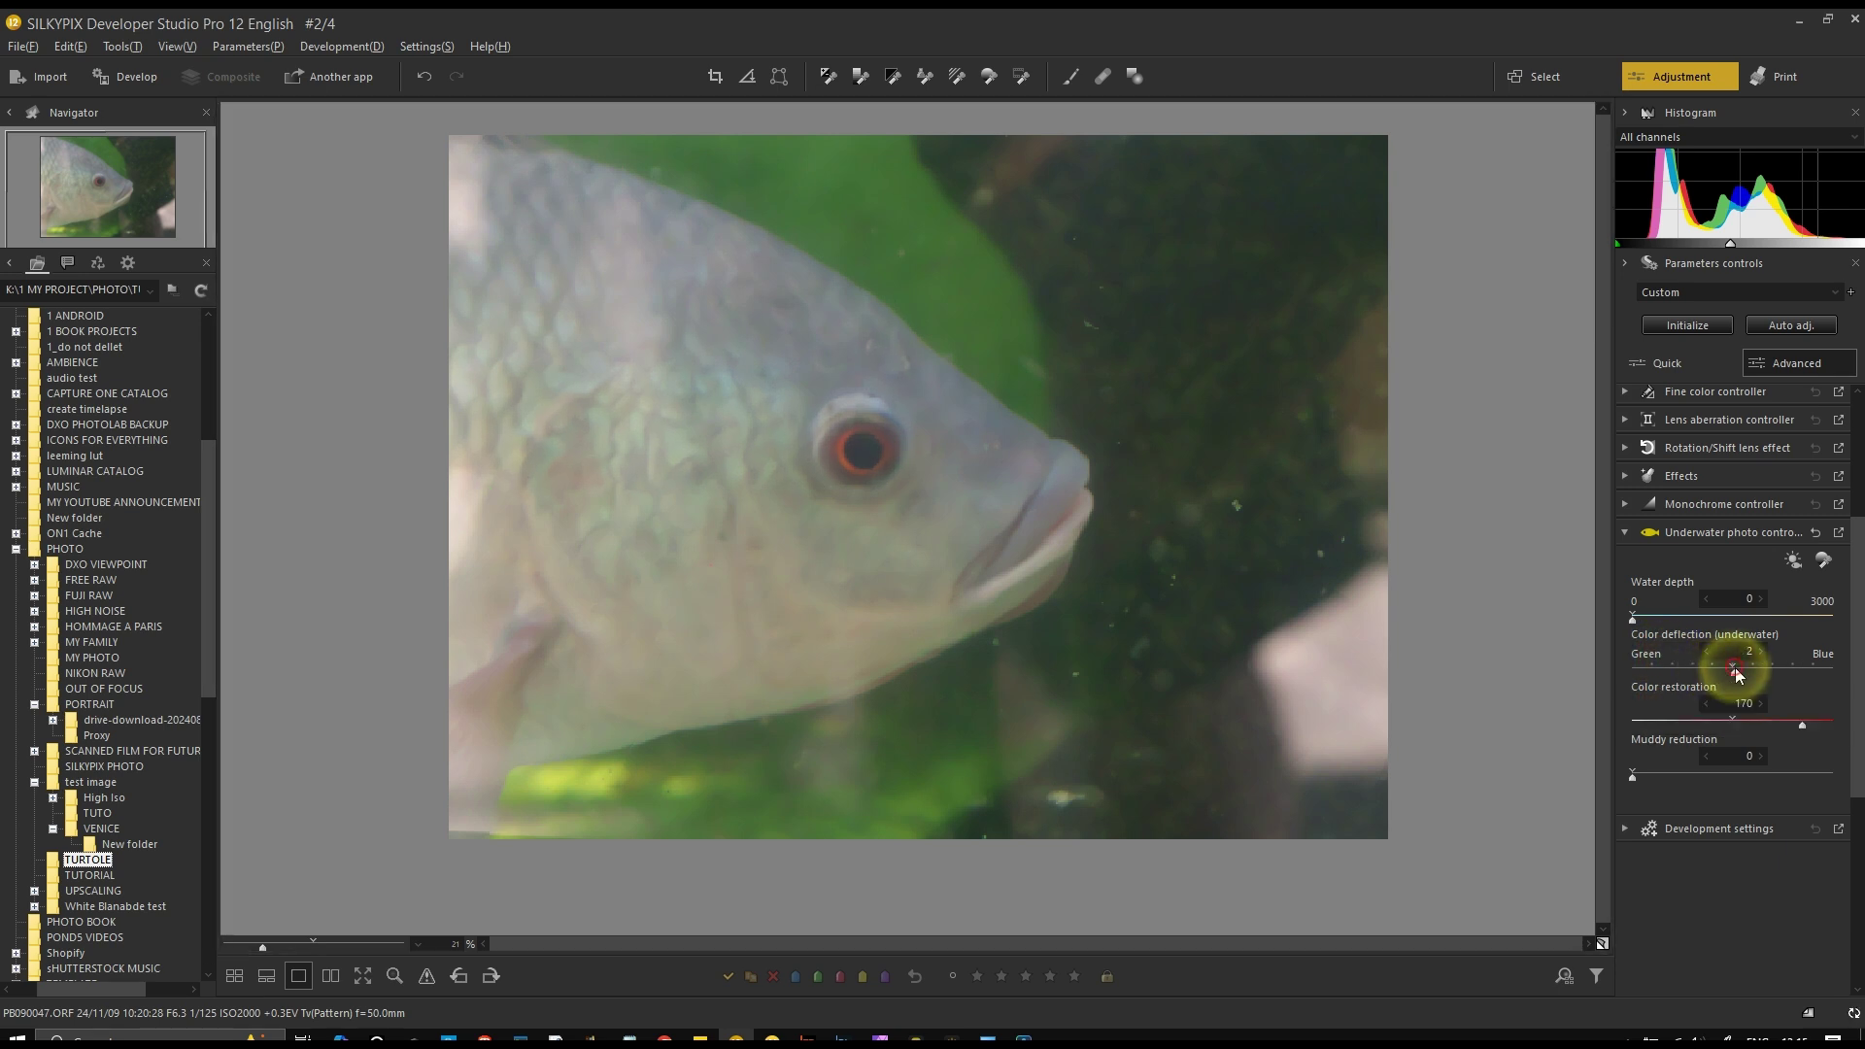
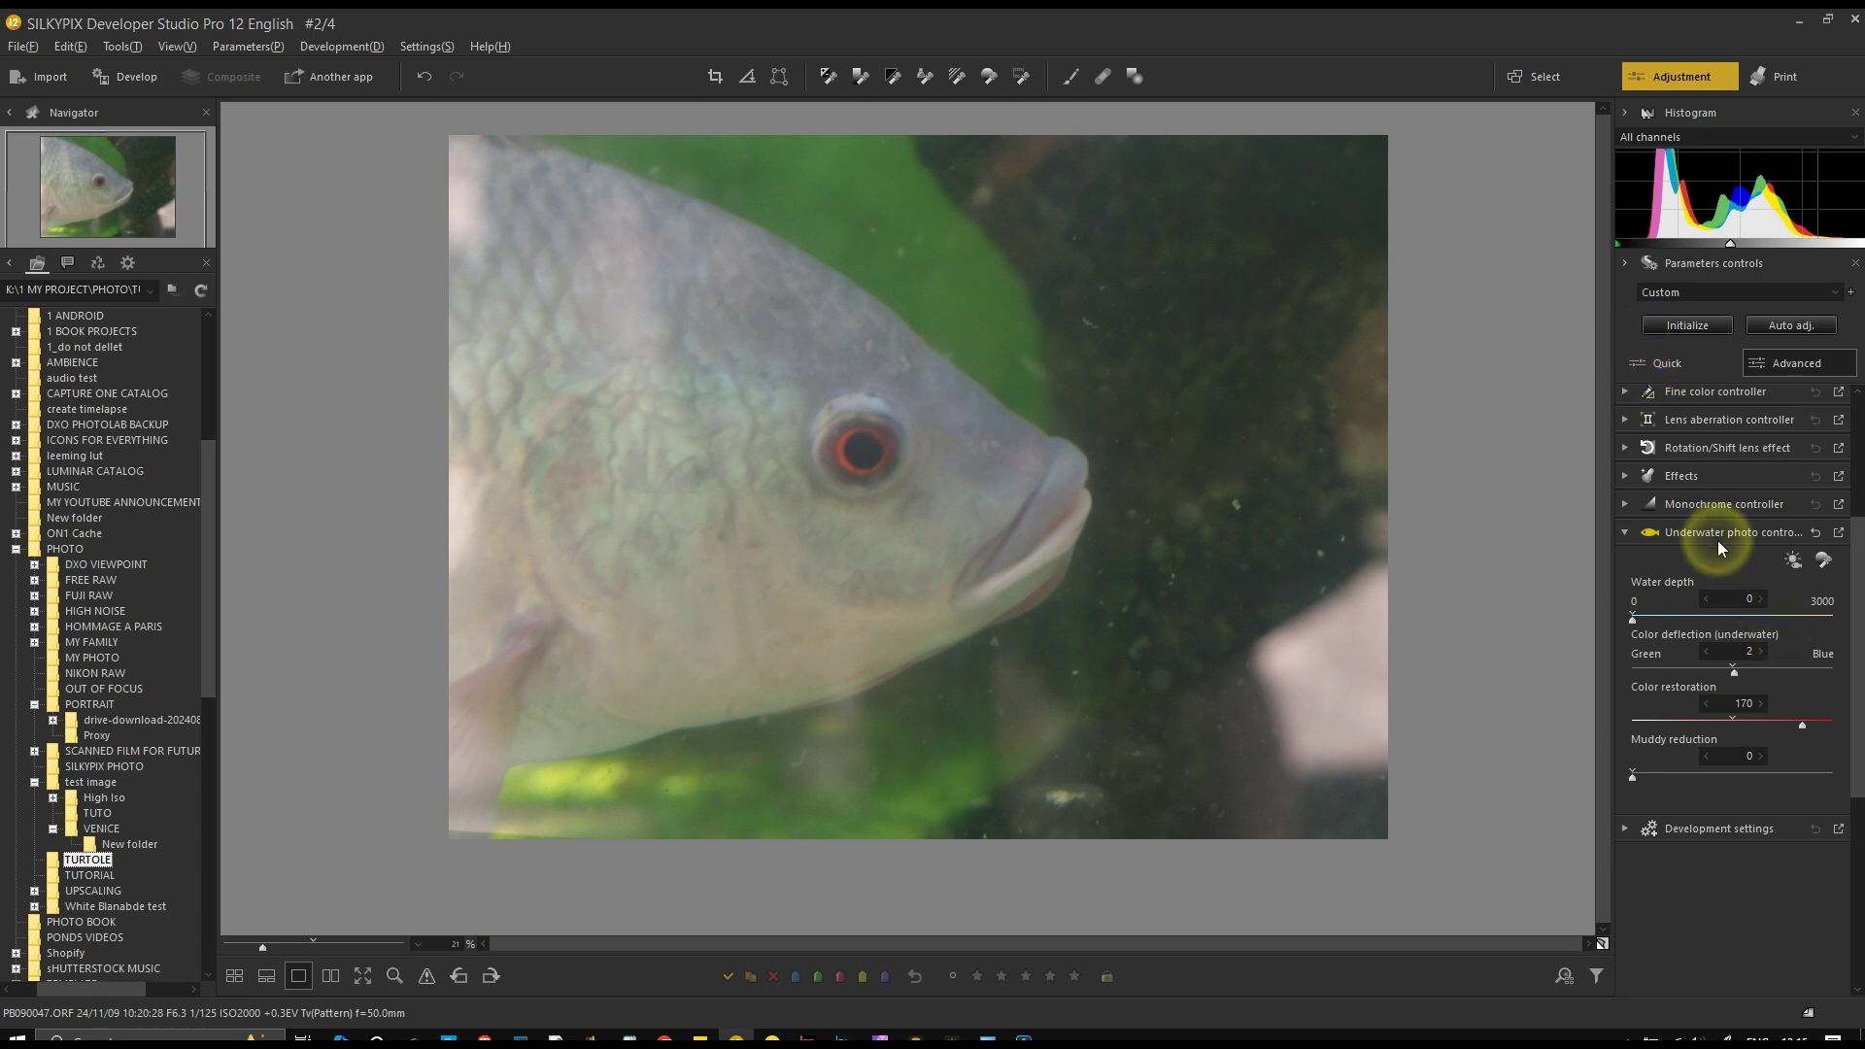
click(1793, 563)
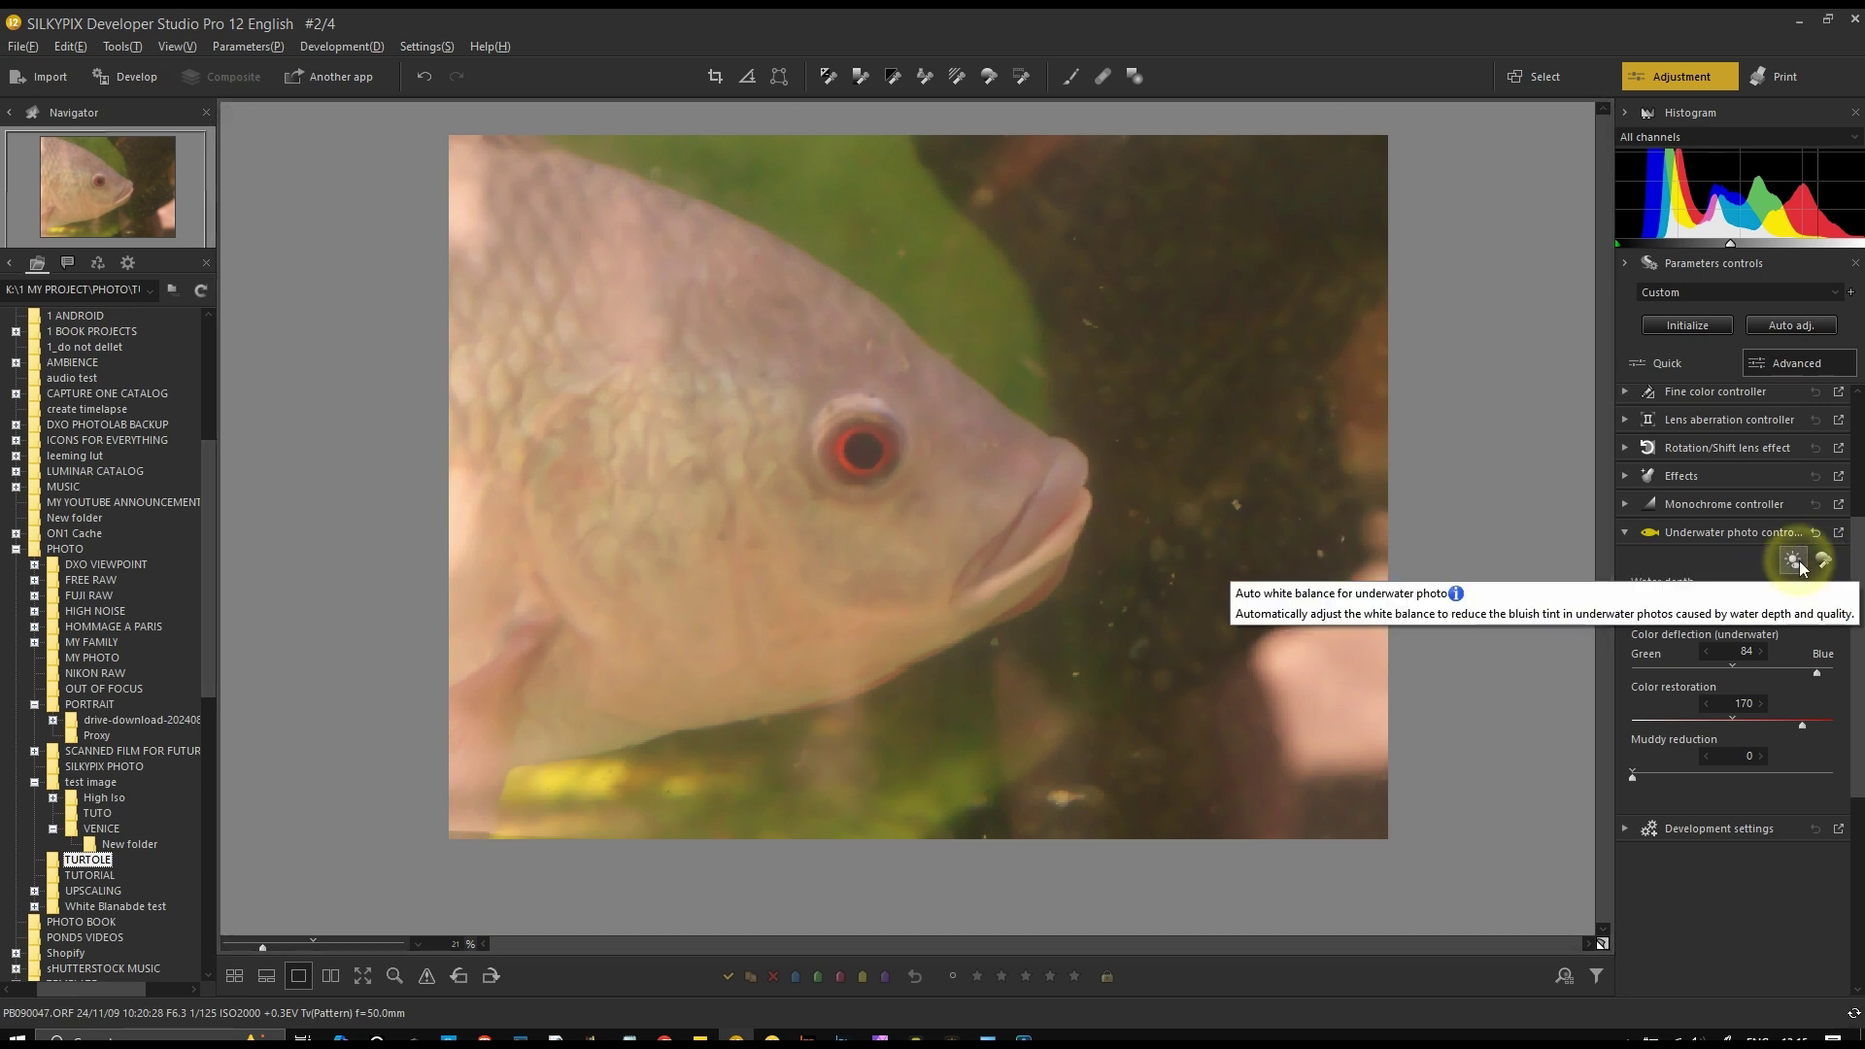
click(1687, 325)
Open the underwater turtle photo PB090049.ORF and initialize its parameters
click(266, 975)
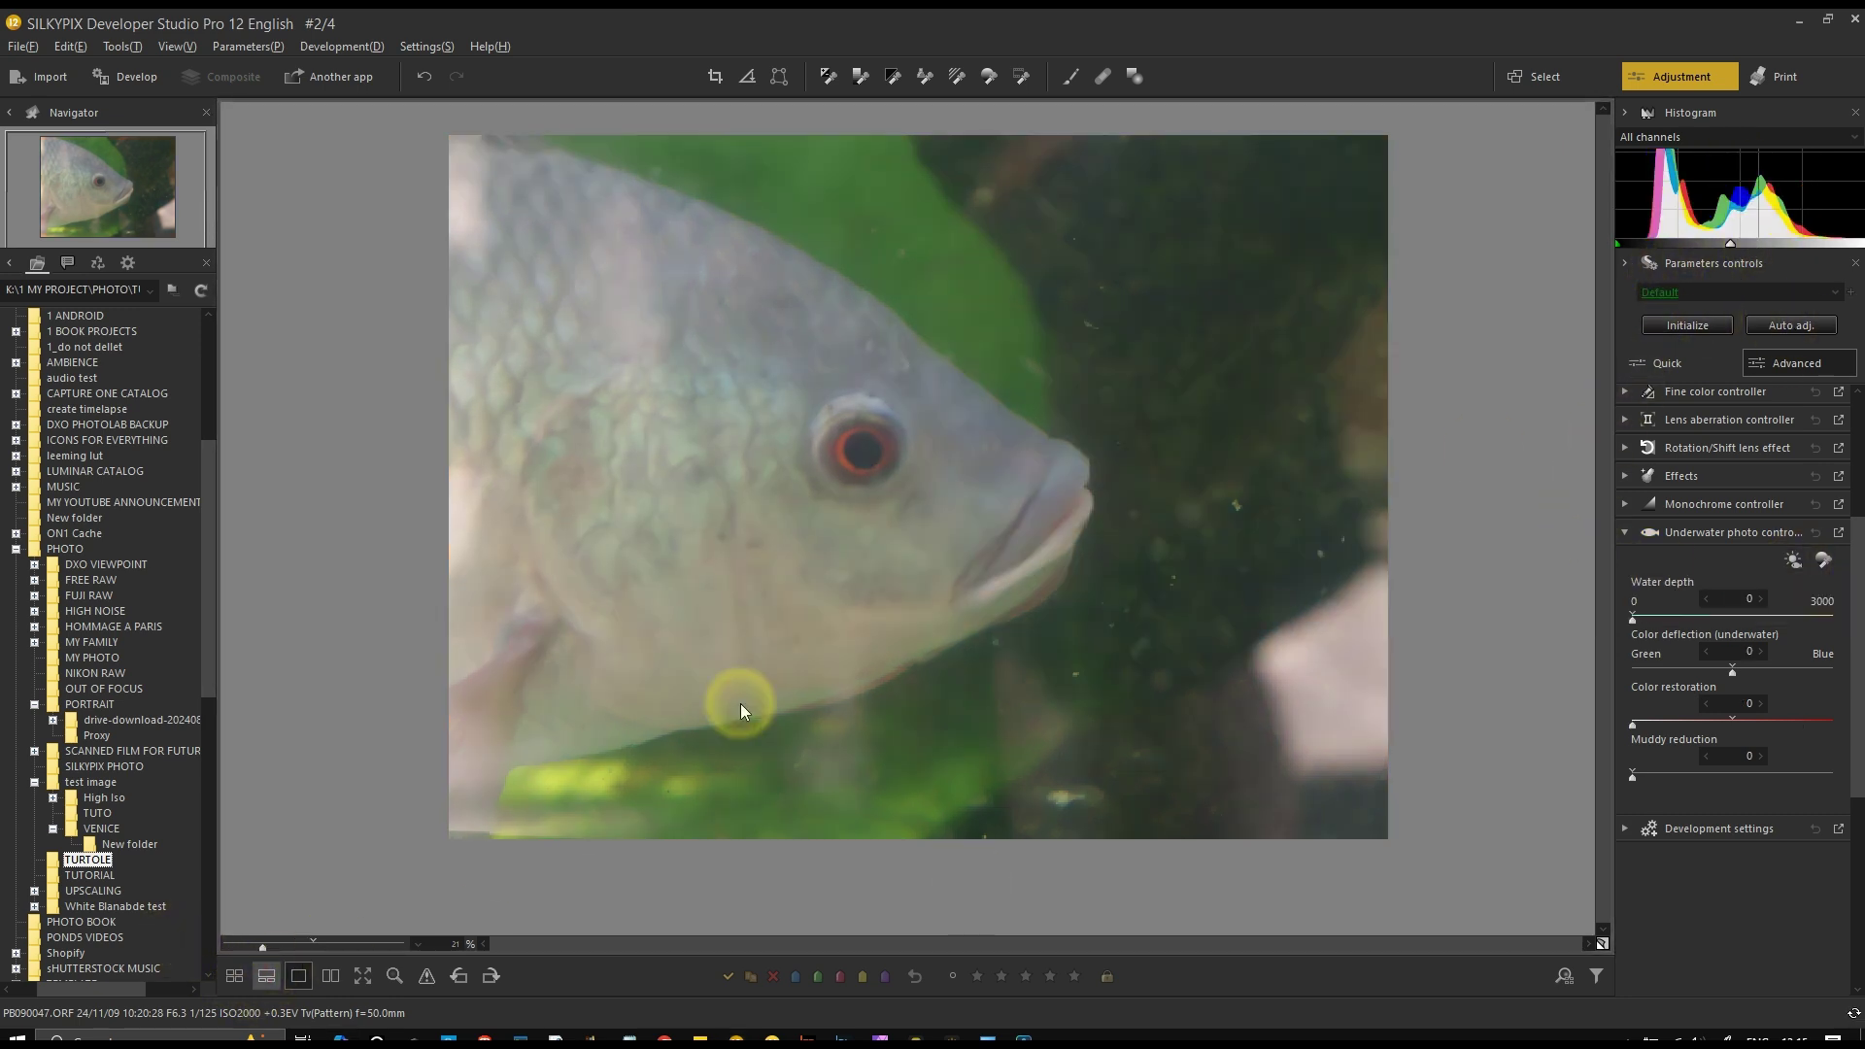
click(923, 787)
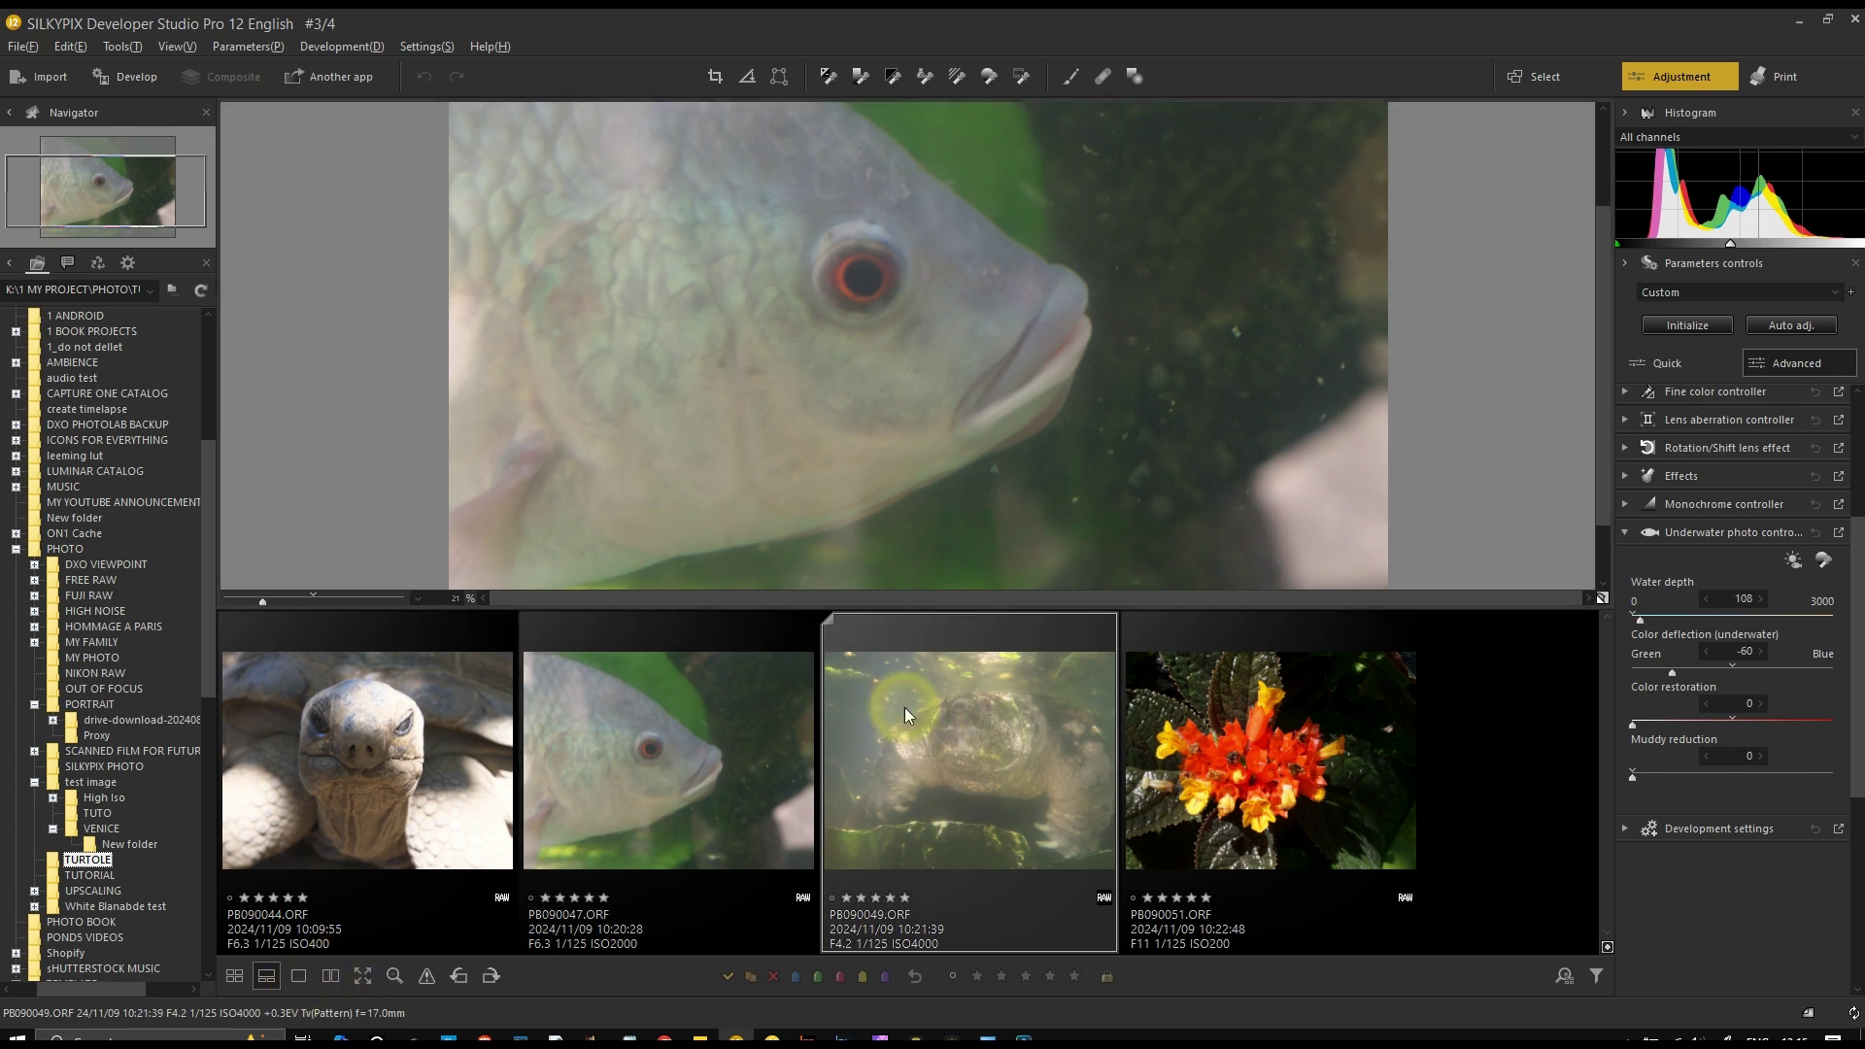
double_click(867, 780)
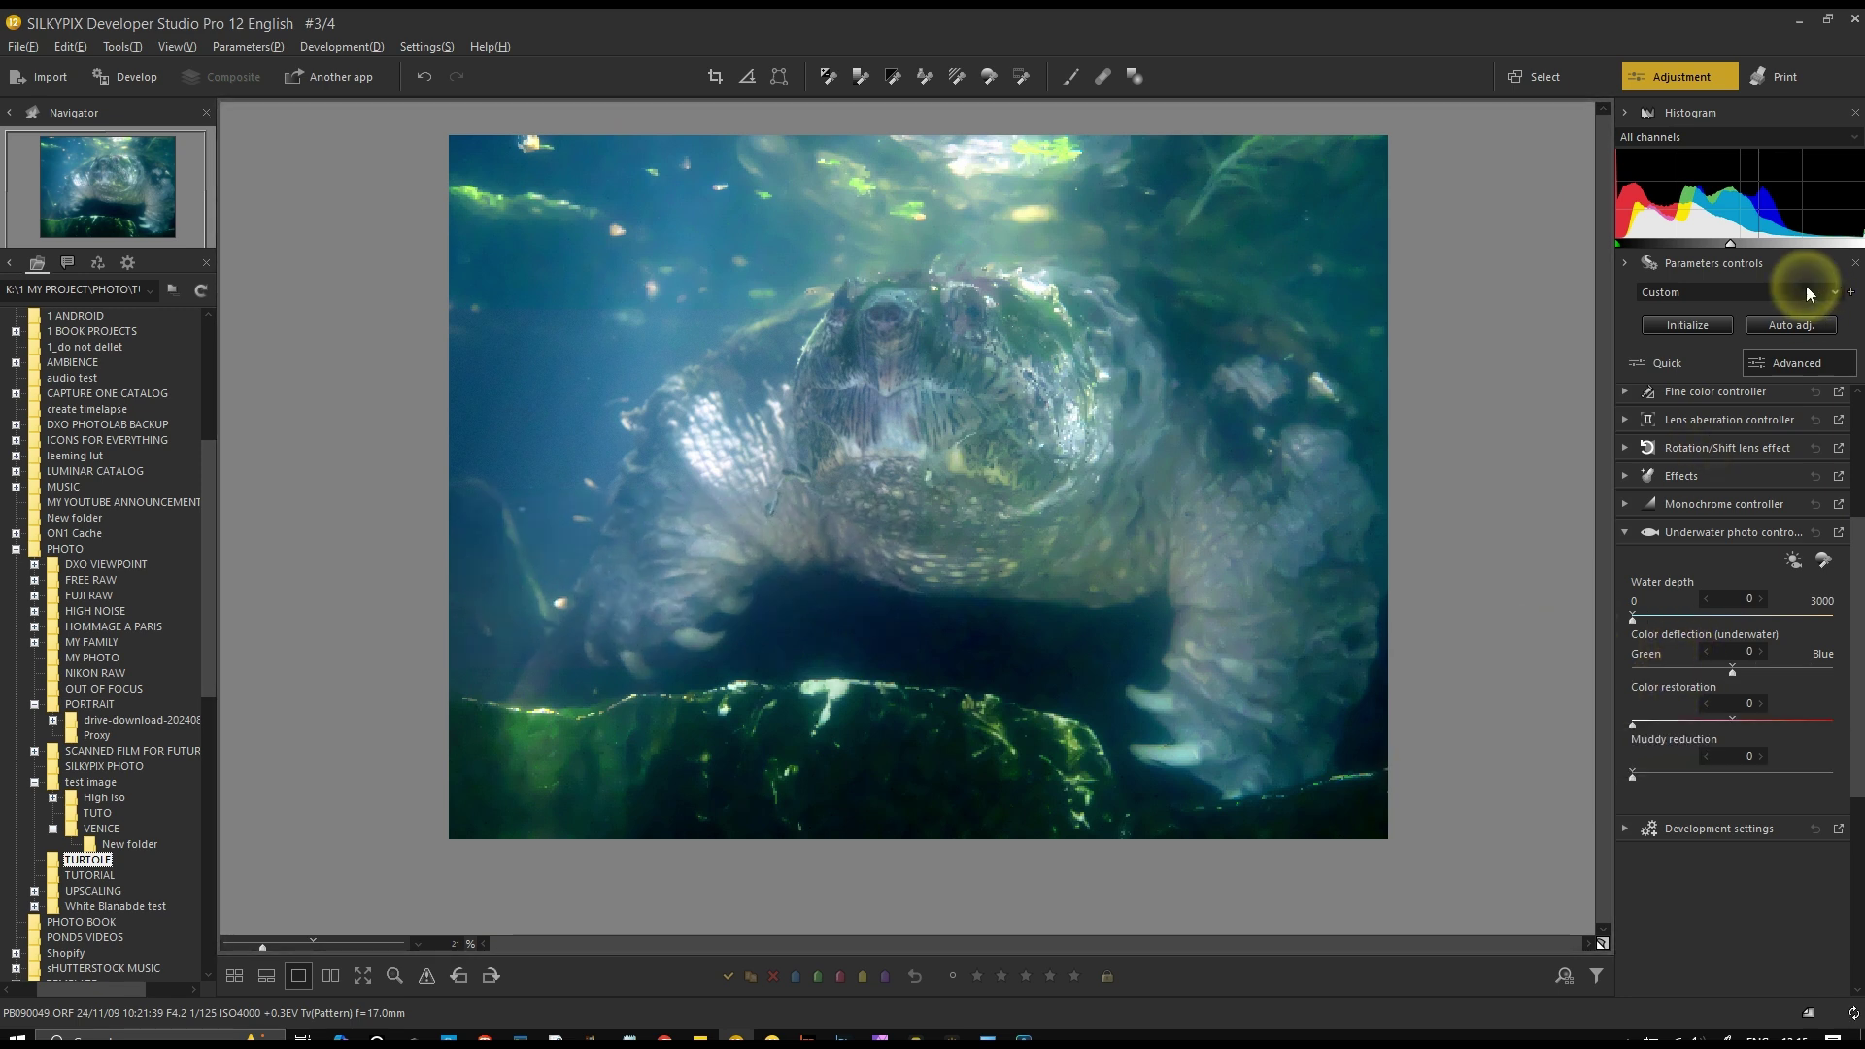
click(1690, 326)
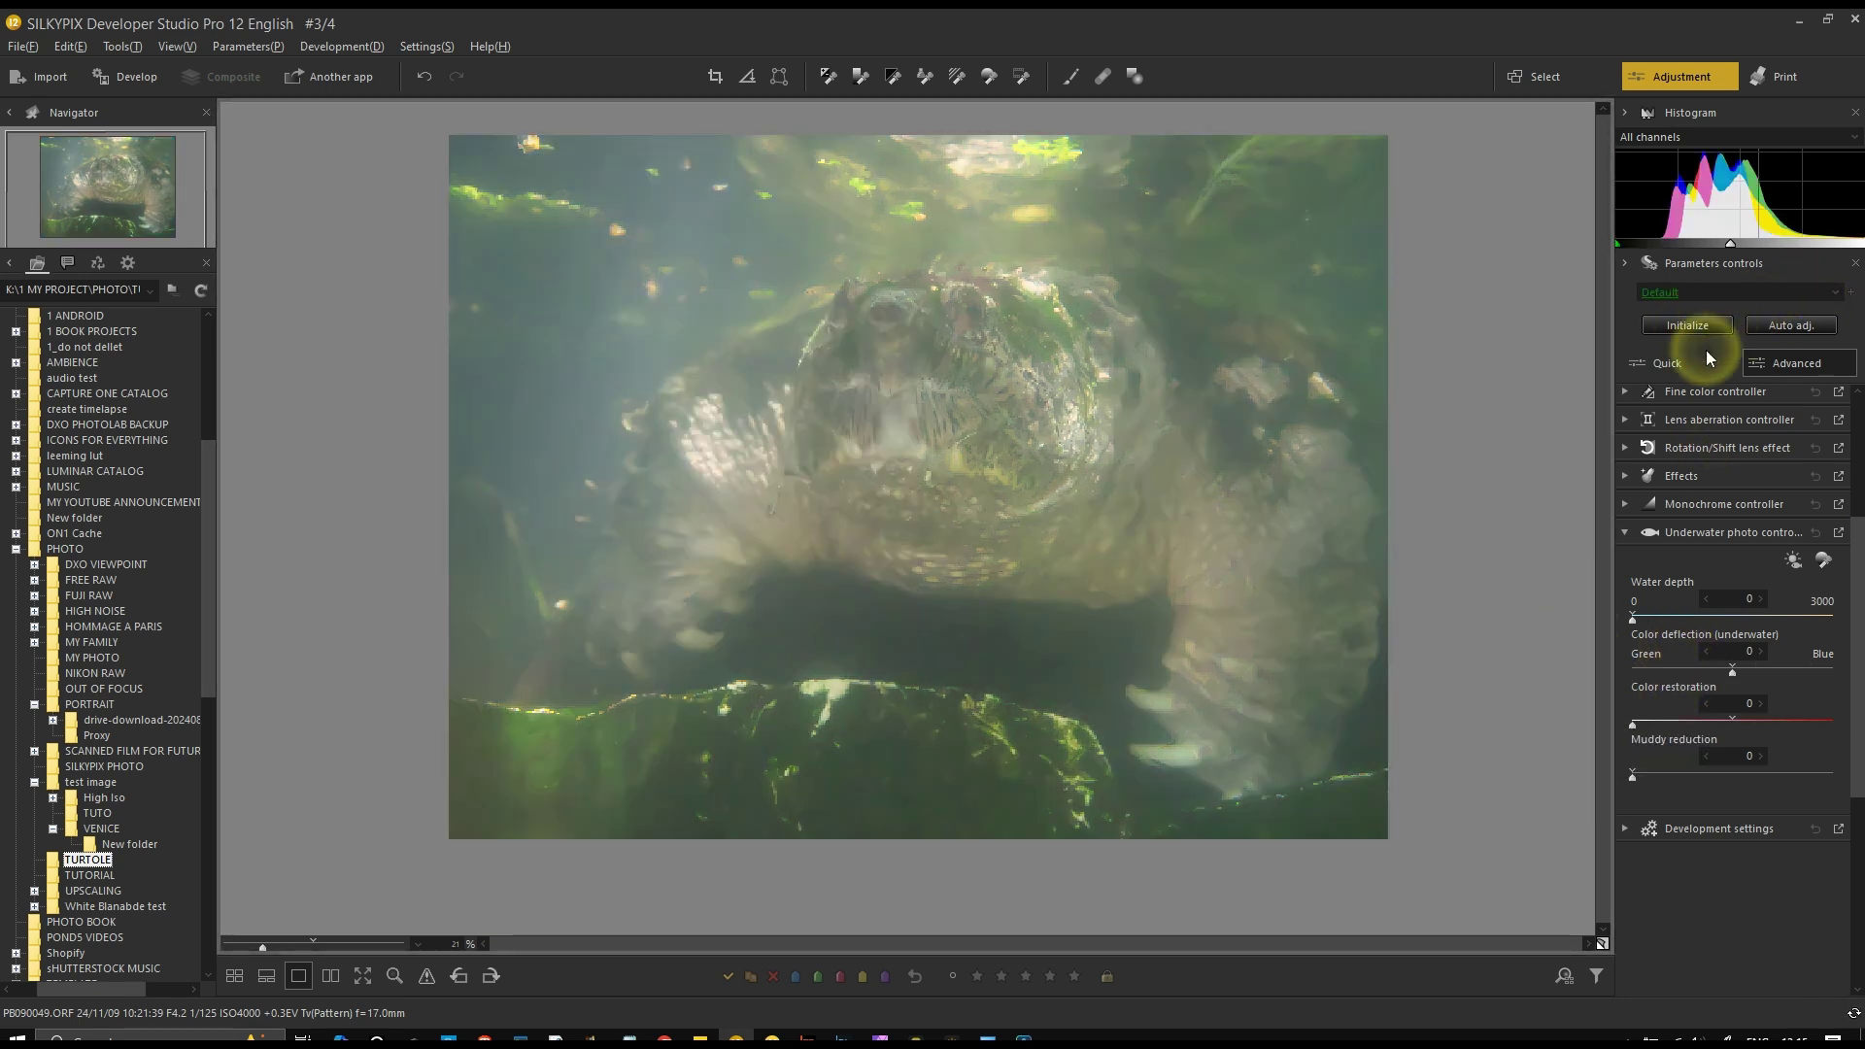
Apply the auto white balance for underwater photos to the turtle, and set Dehaze to 100 in the Tone parameters
click(1796, 563)
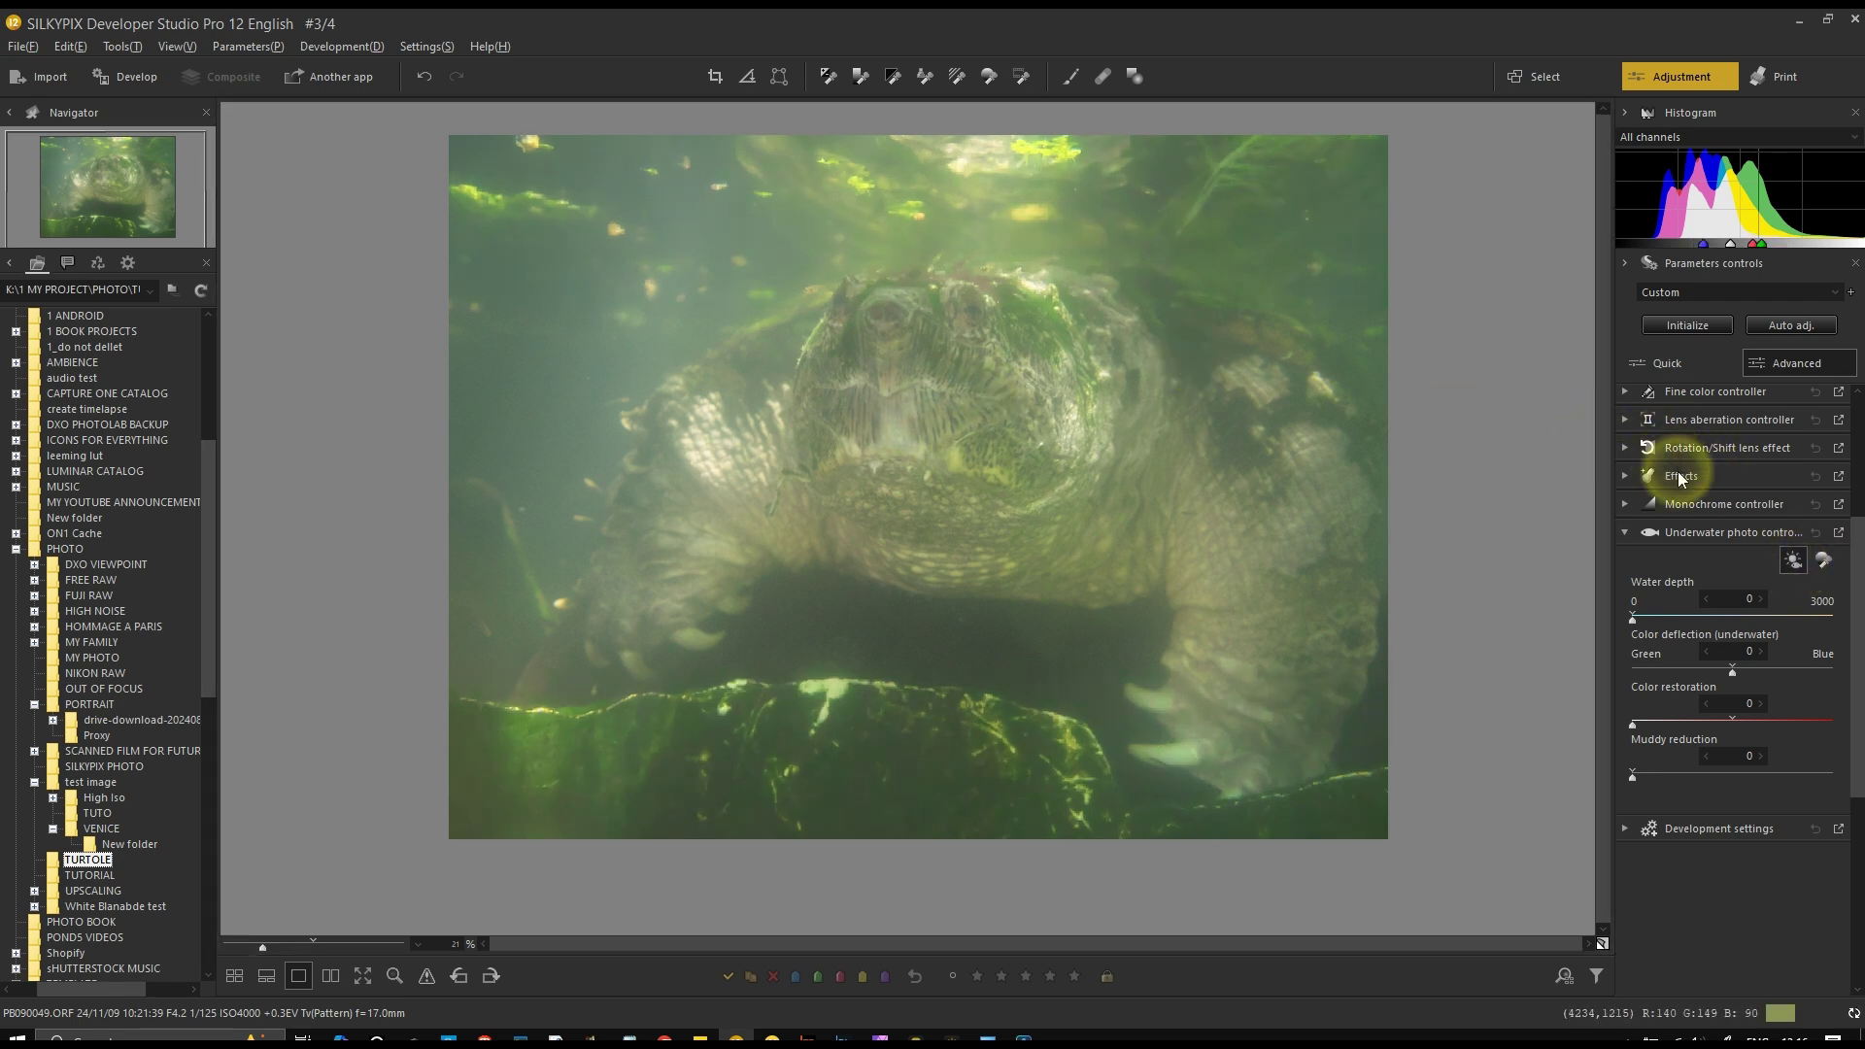
scroll(1677, 470, up, 2)
scroll(1676, 470, up, 2)
click(1687, 424)
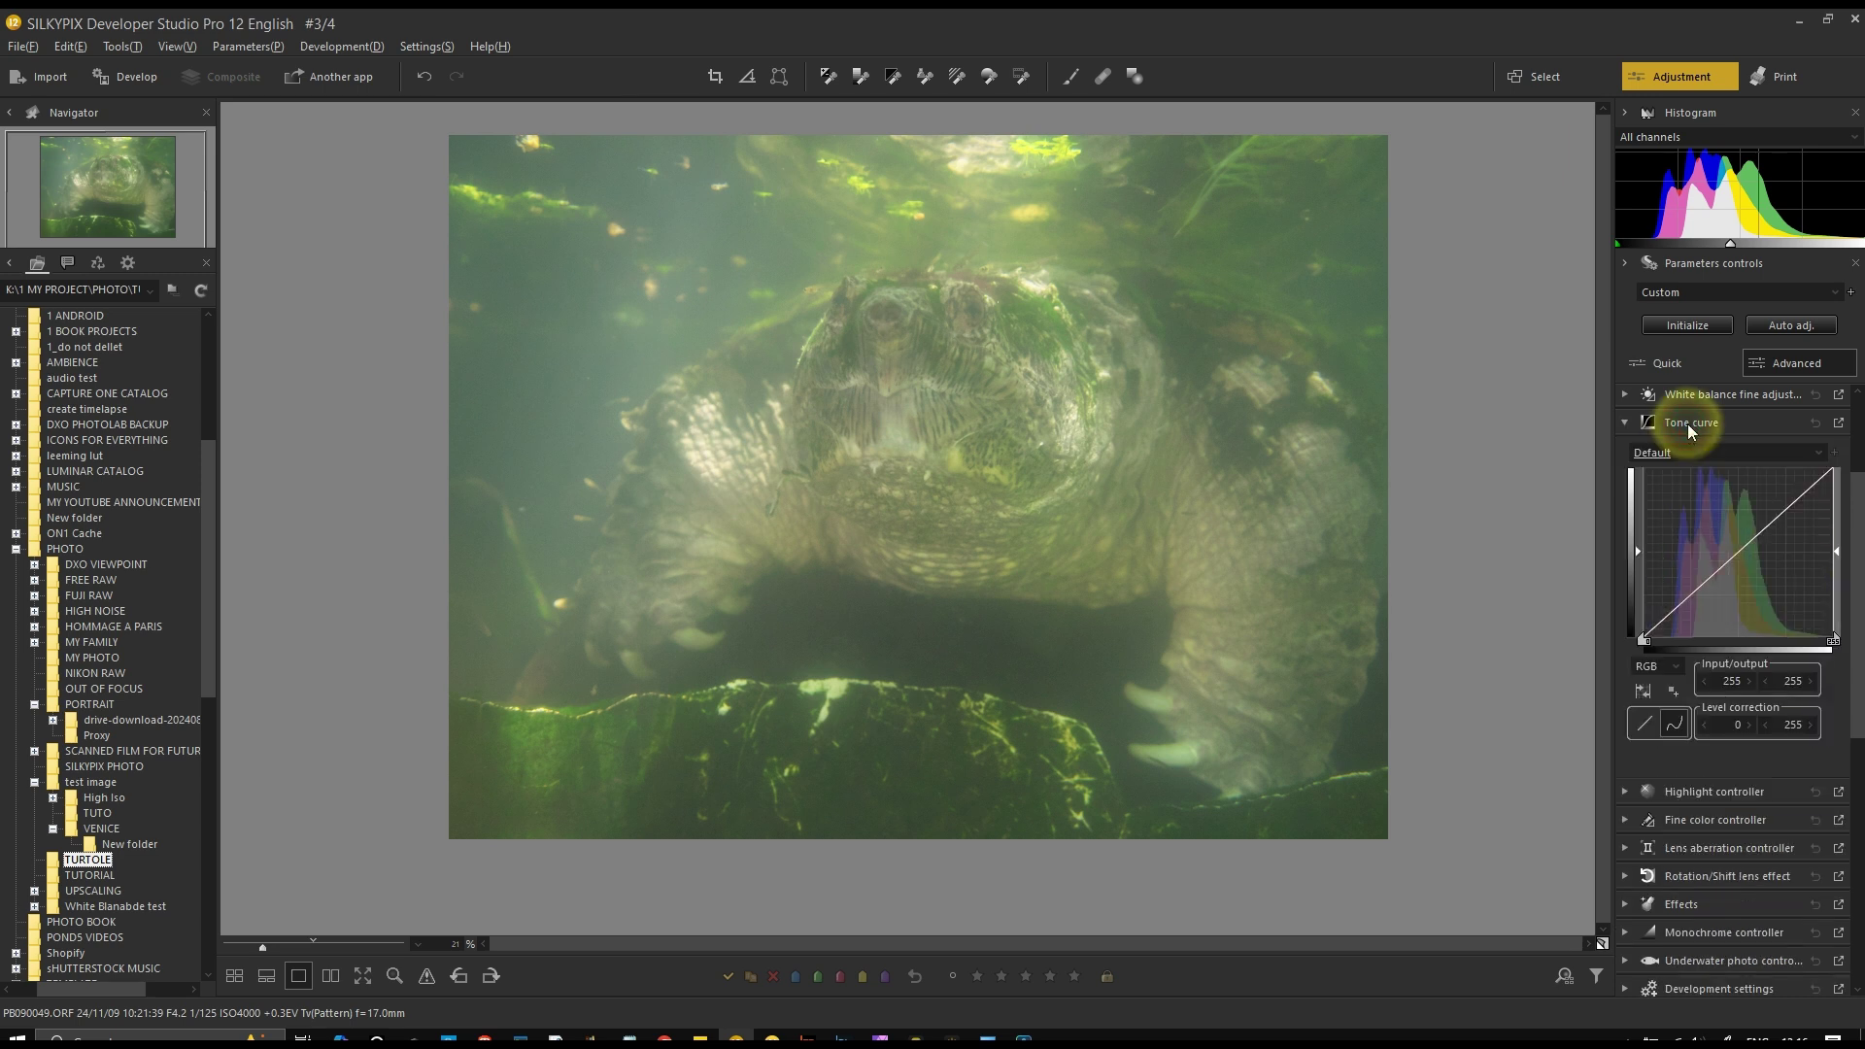
click(1687, 424)
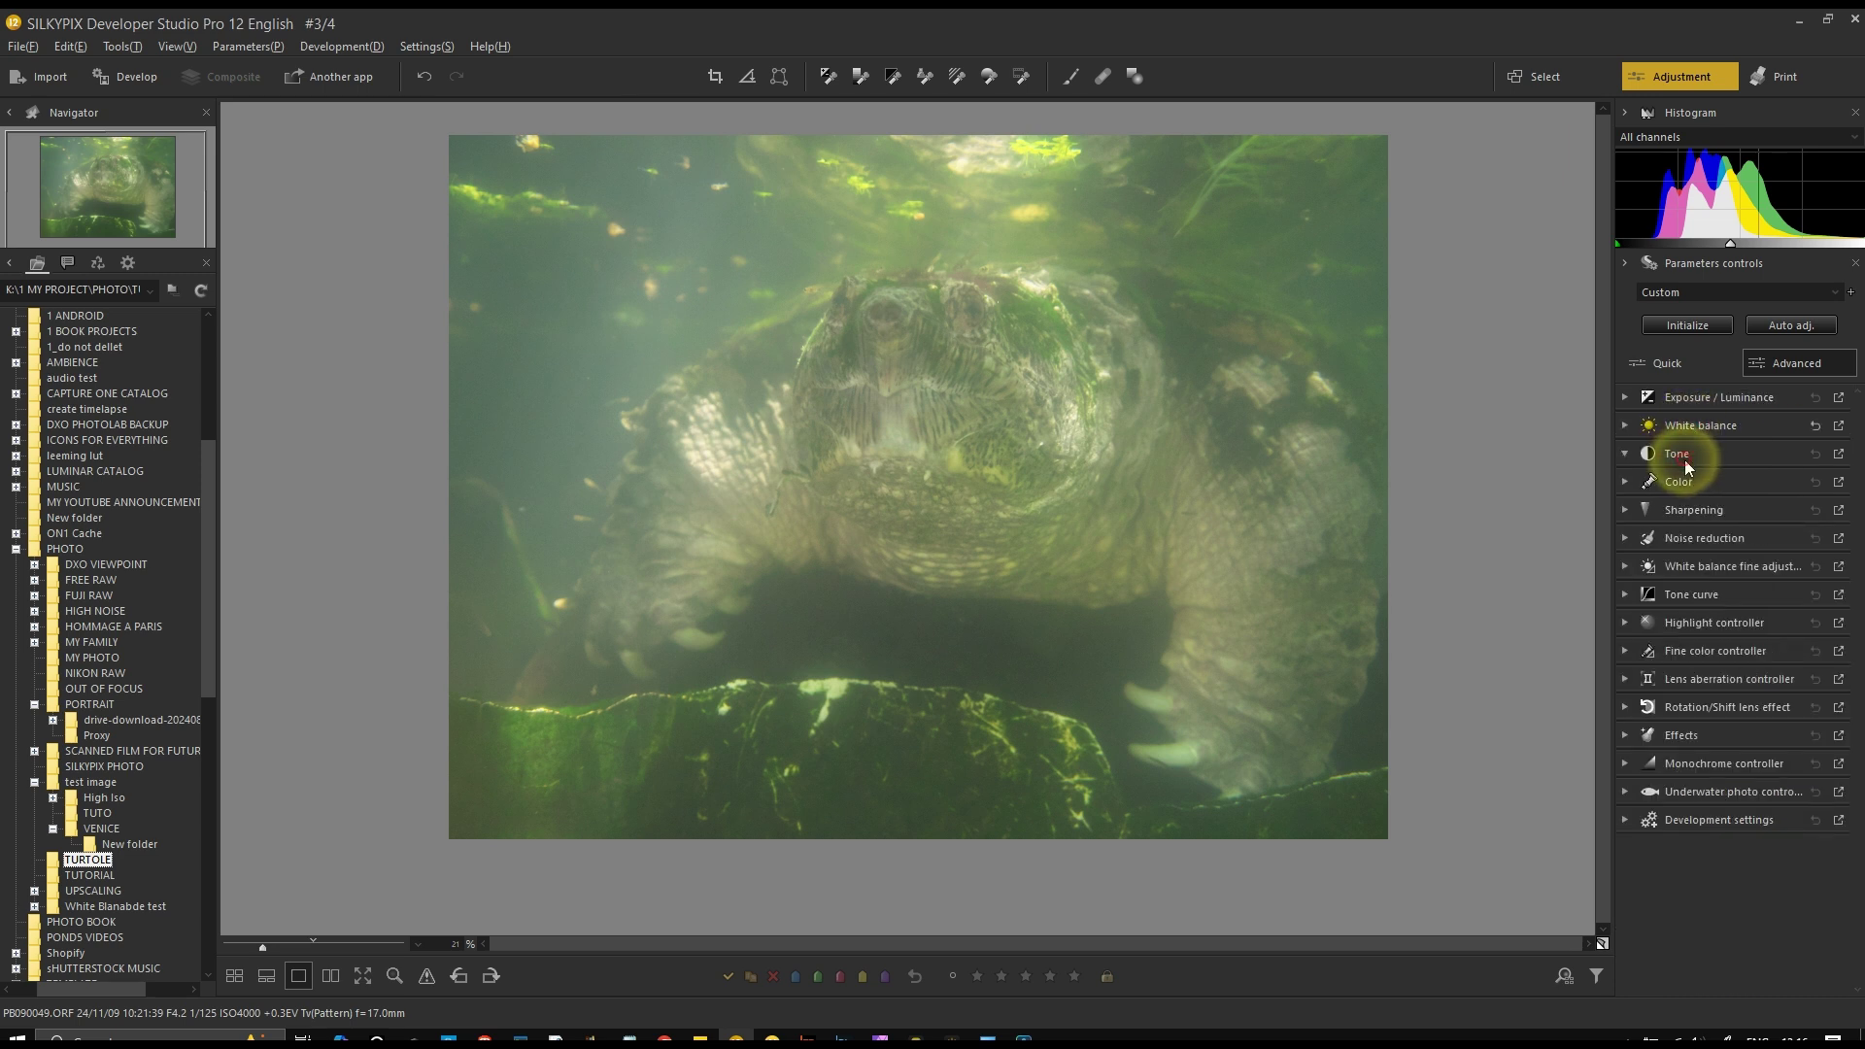
click(1685, 458)
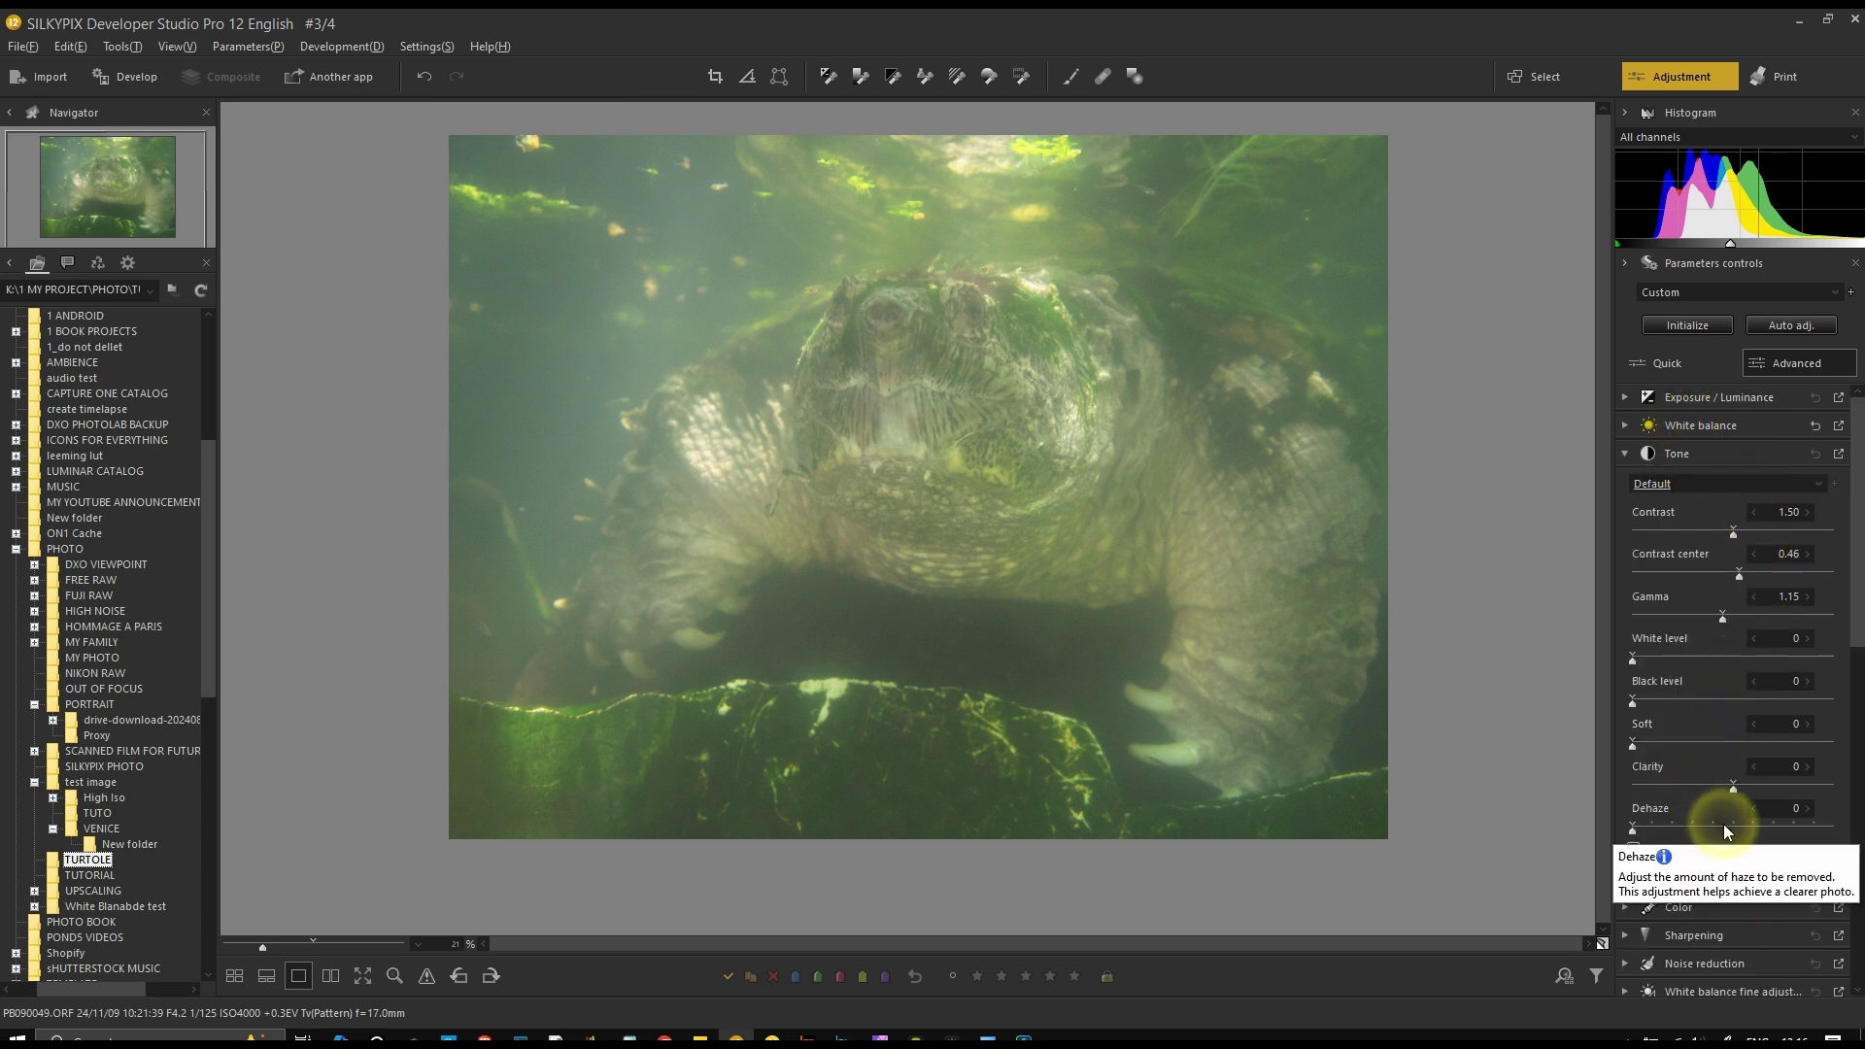
drag(1636, 833, 1833, 833)
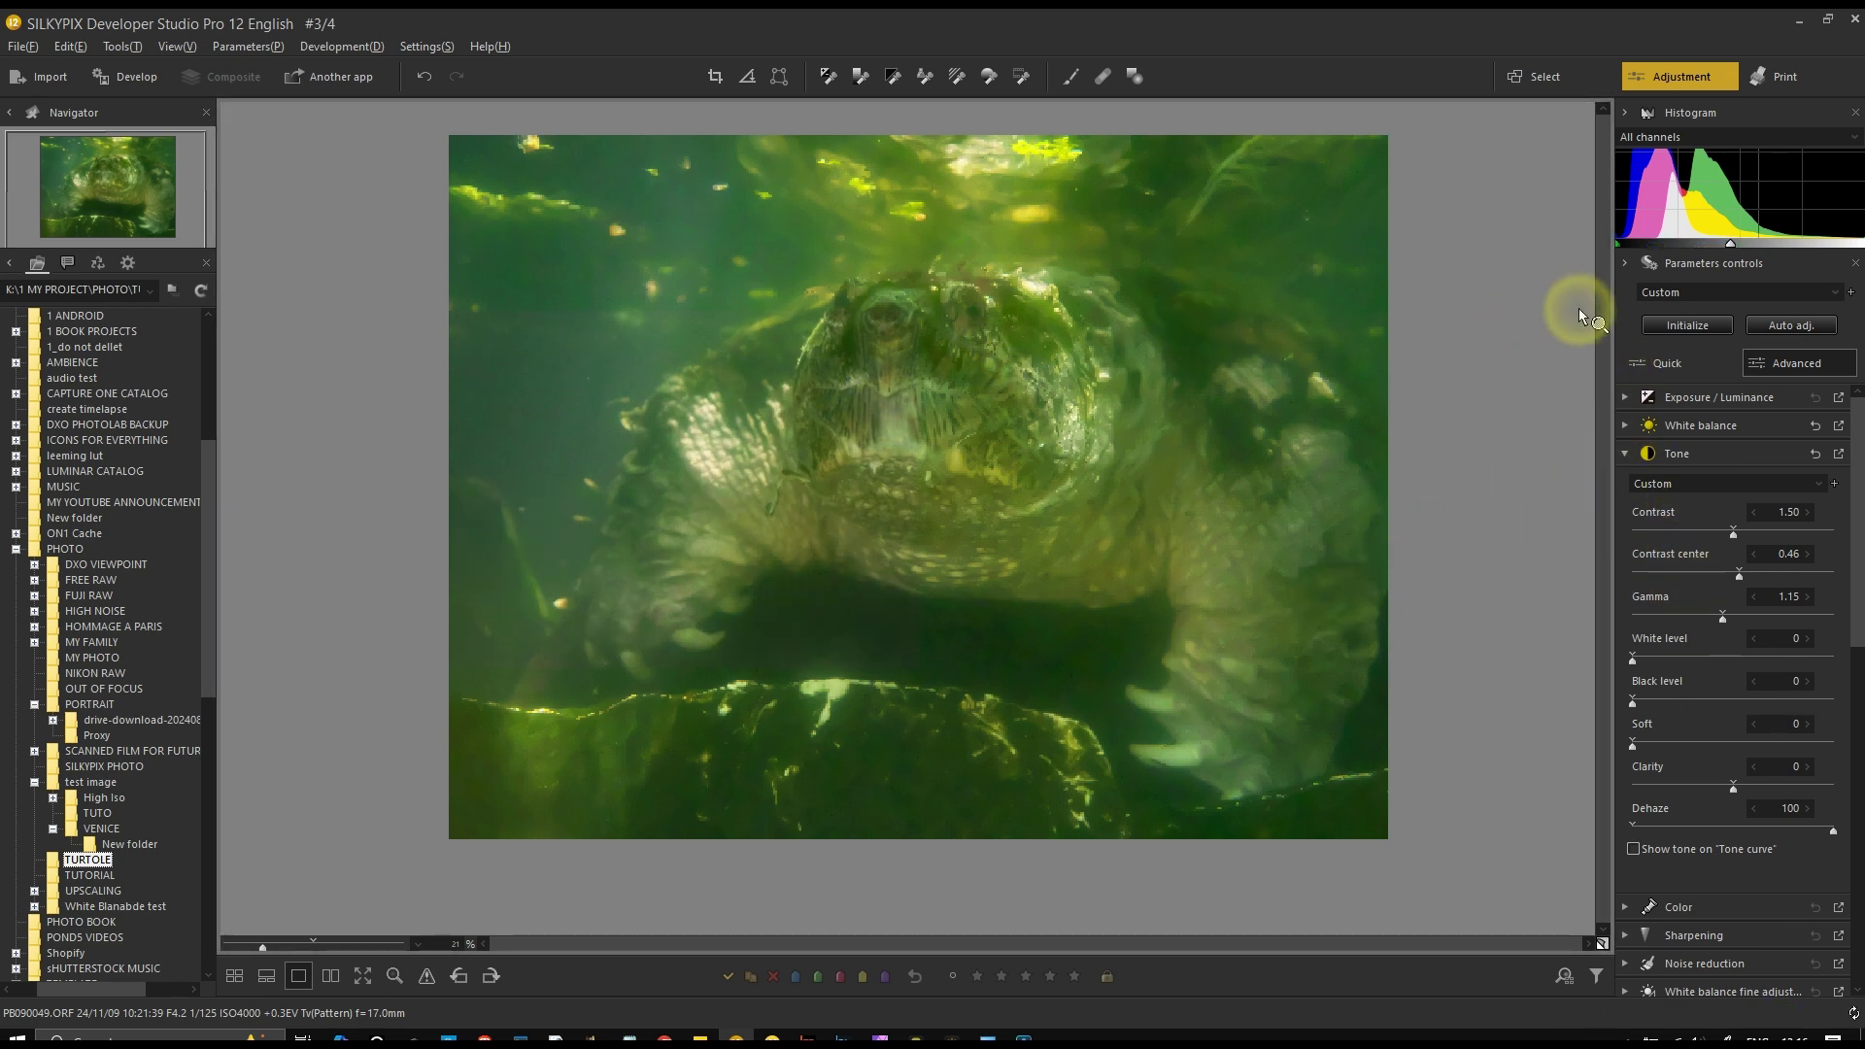
Set Water depth to 60 in the Underwater photo controller for the turtle photo
click(1700, 425)
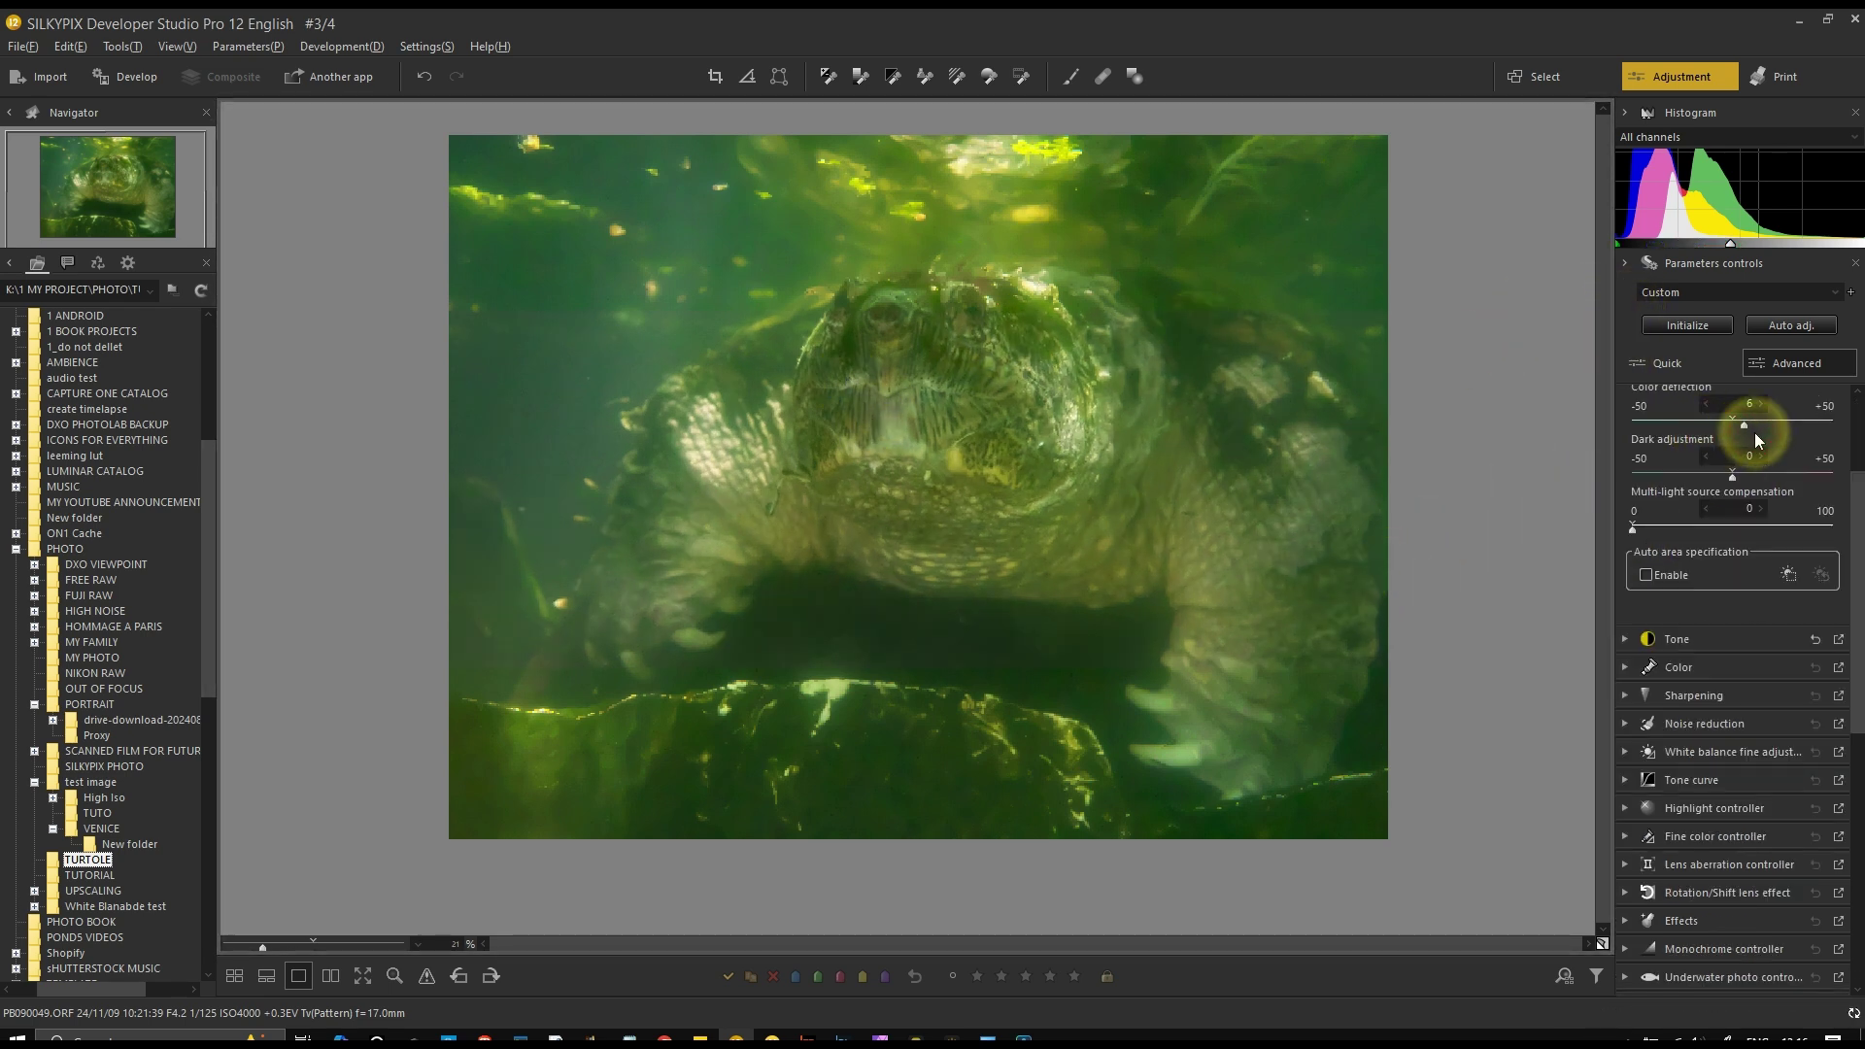
scroll(1831, 666, down, 3)
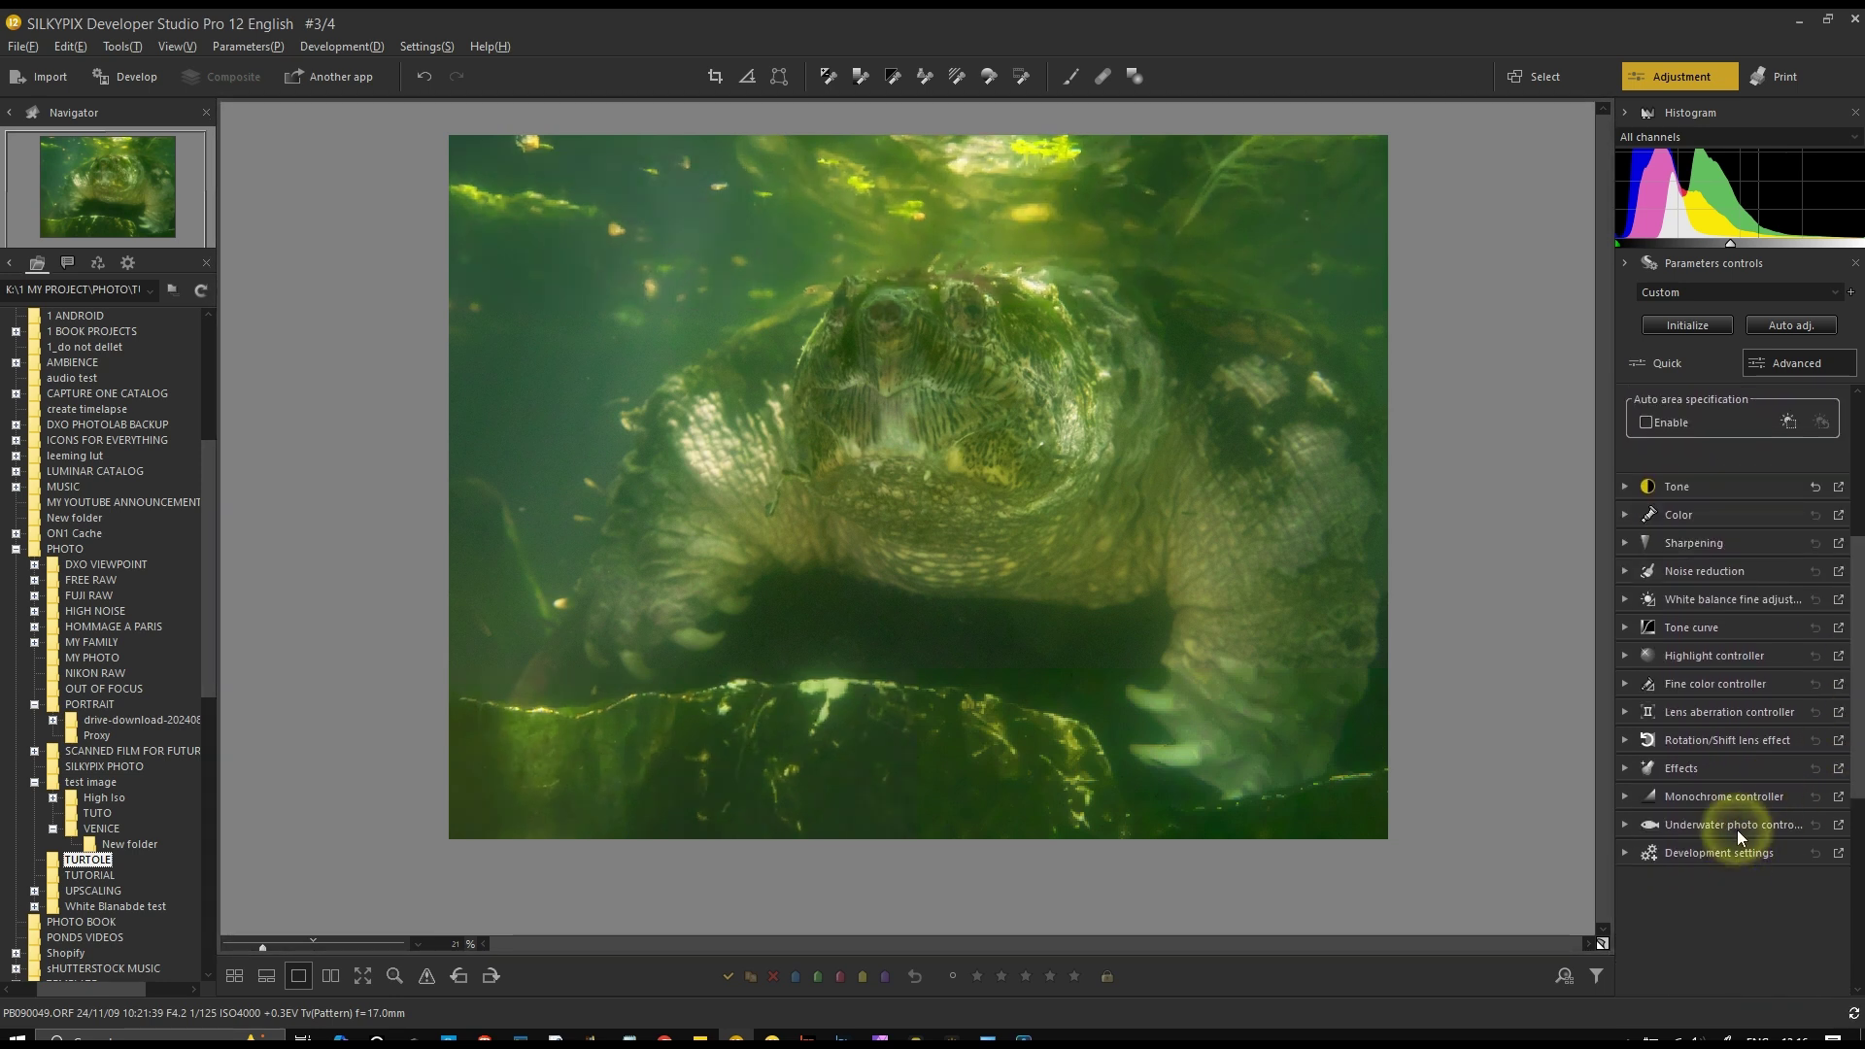
click(1737, 825)
drag(1634, 549, 1641, 557)
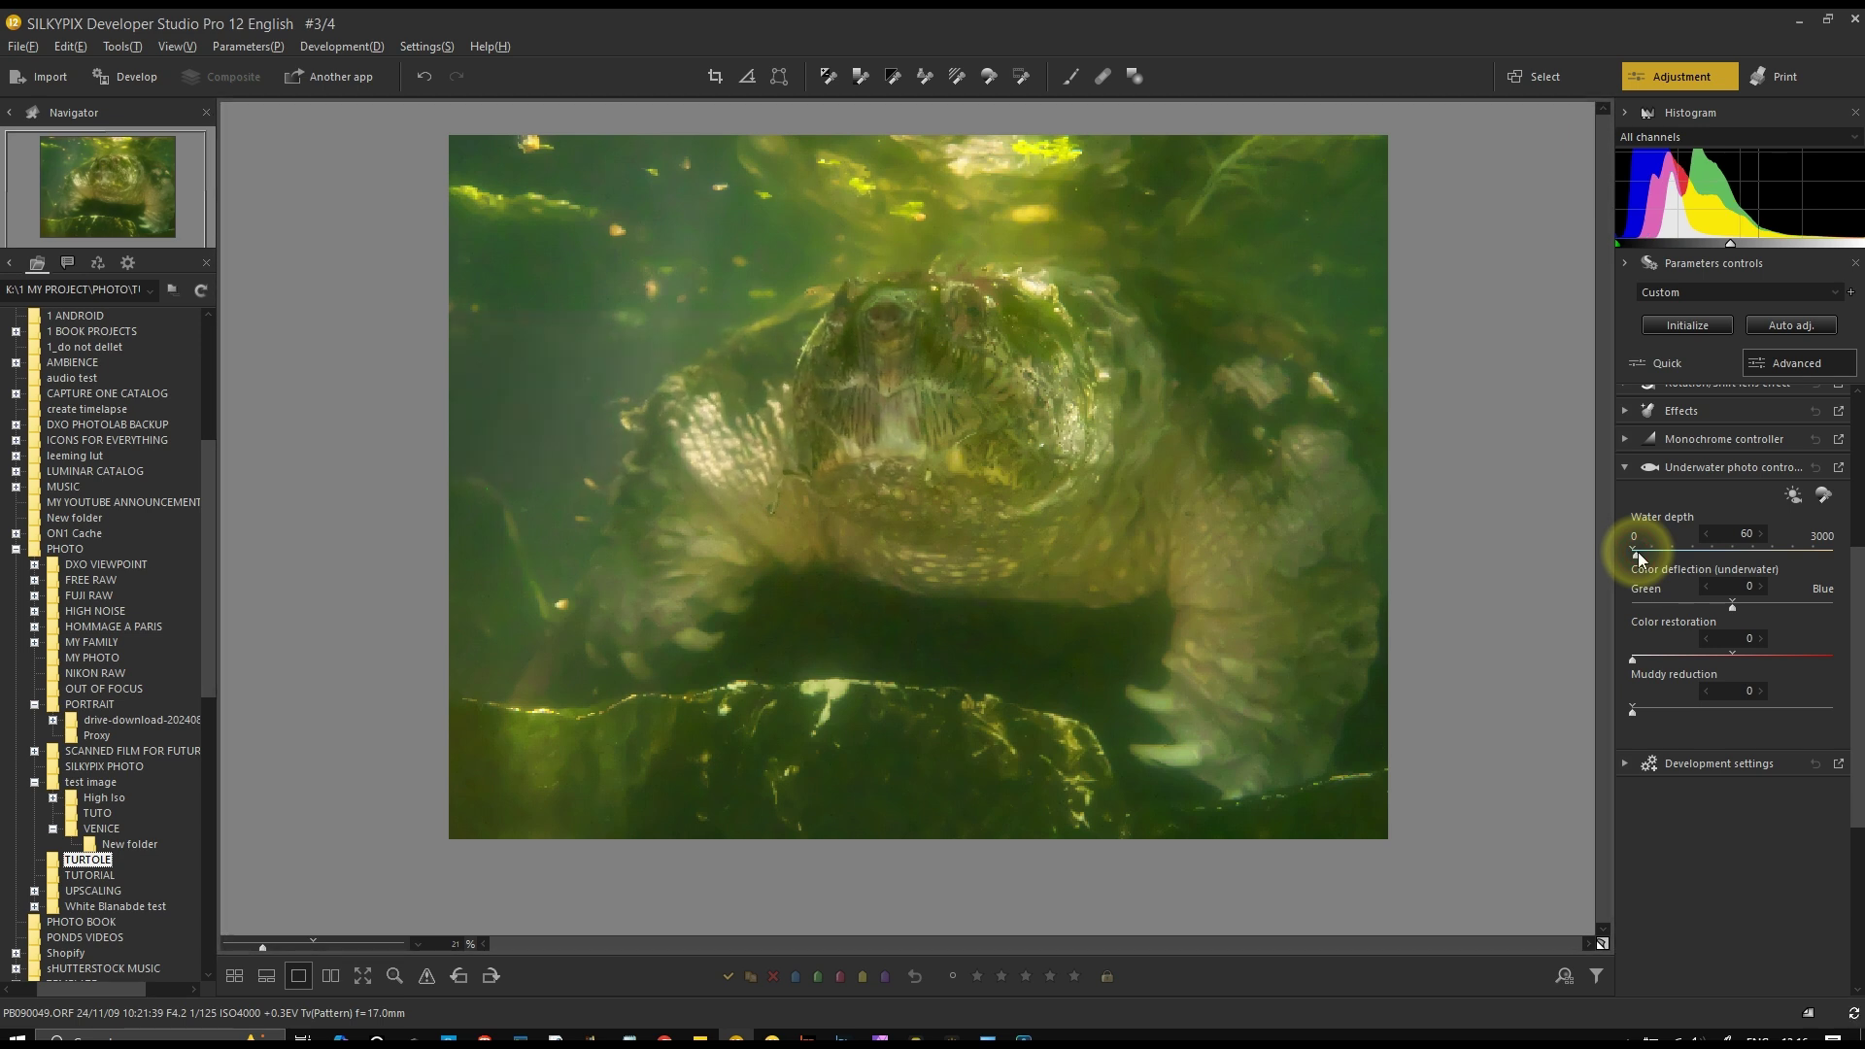
Adjust the turtle's white balance to Color temperature 5550, Color deflection 10 and Multi-light source compensation 58
scroll(1768, 445, up, 3)
scroll(1748, 442, up, 5)
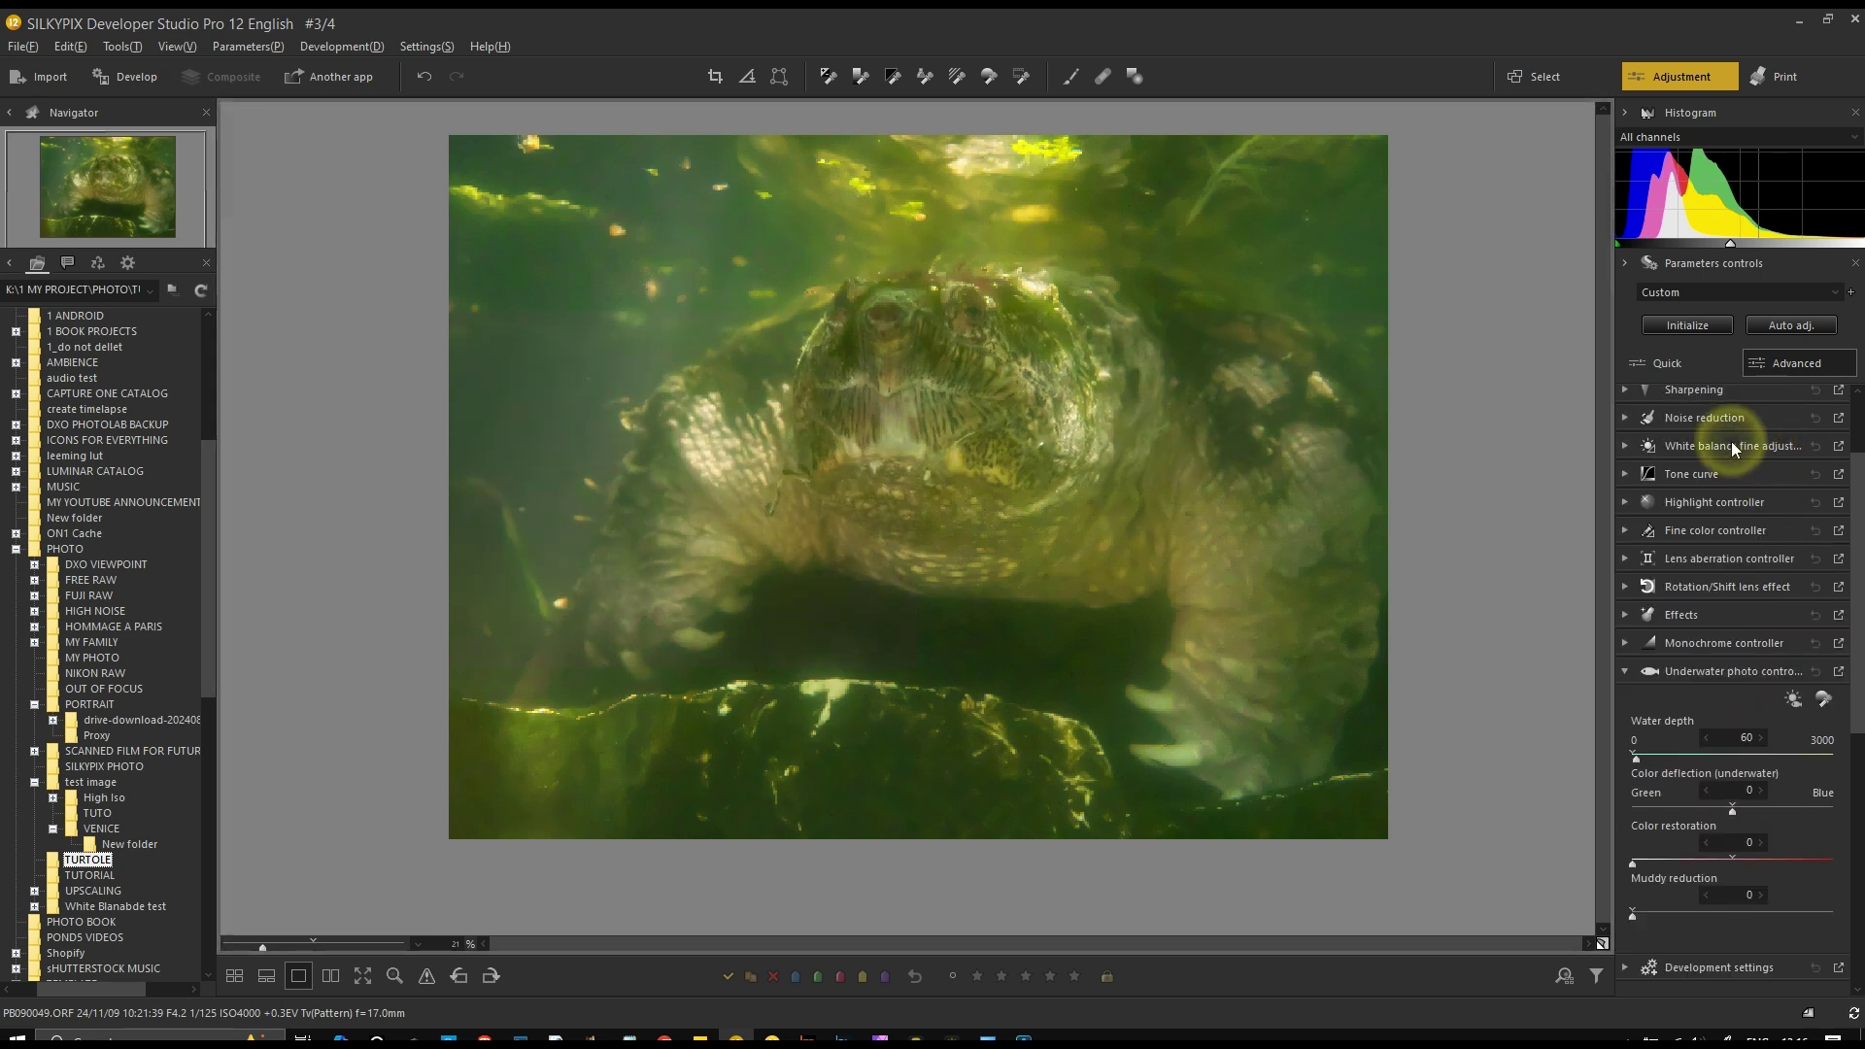
click(1702, 427)
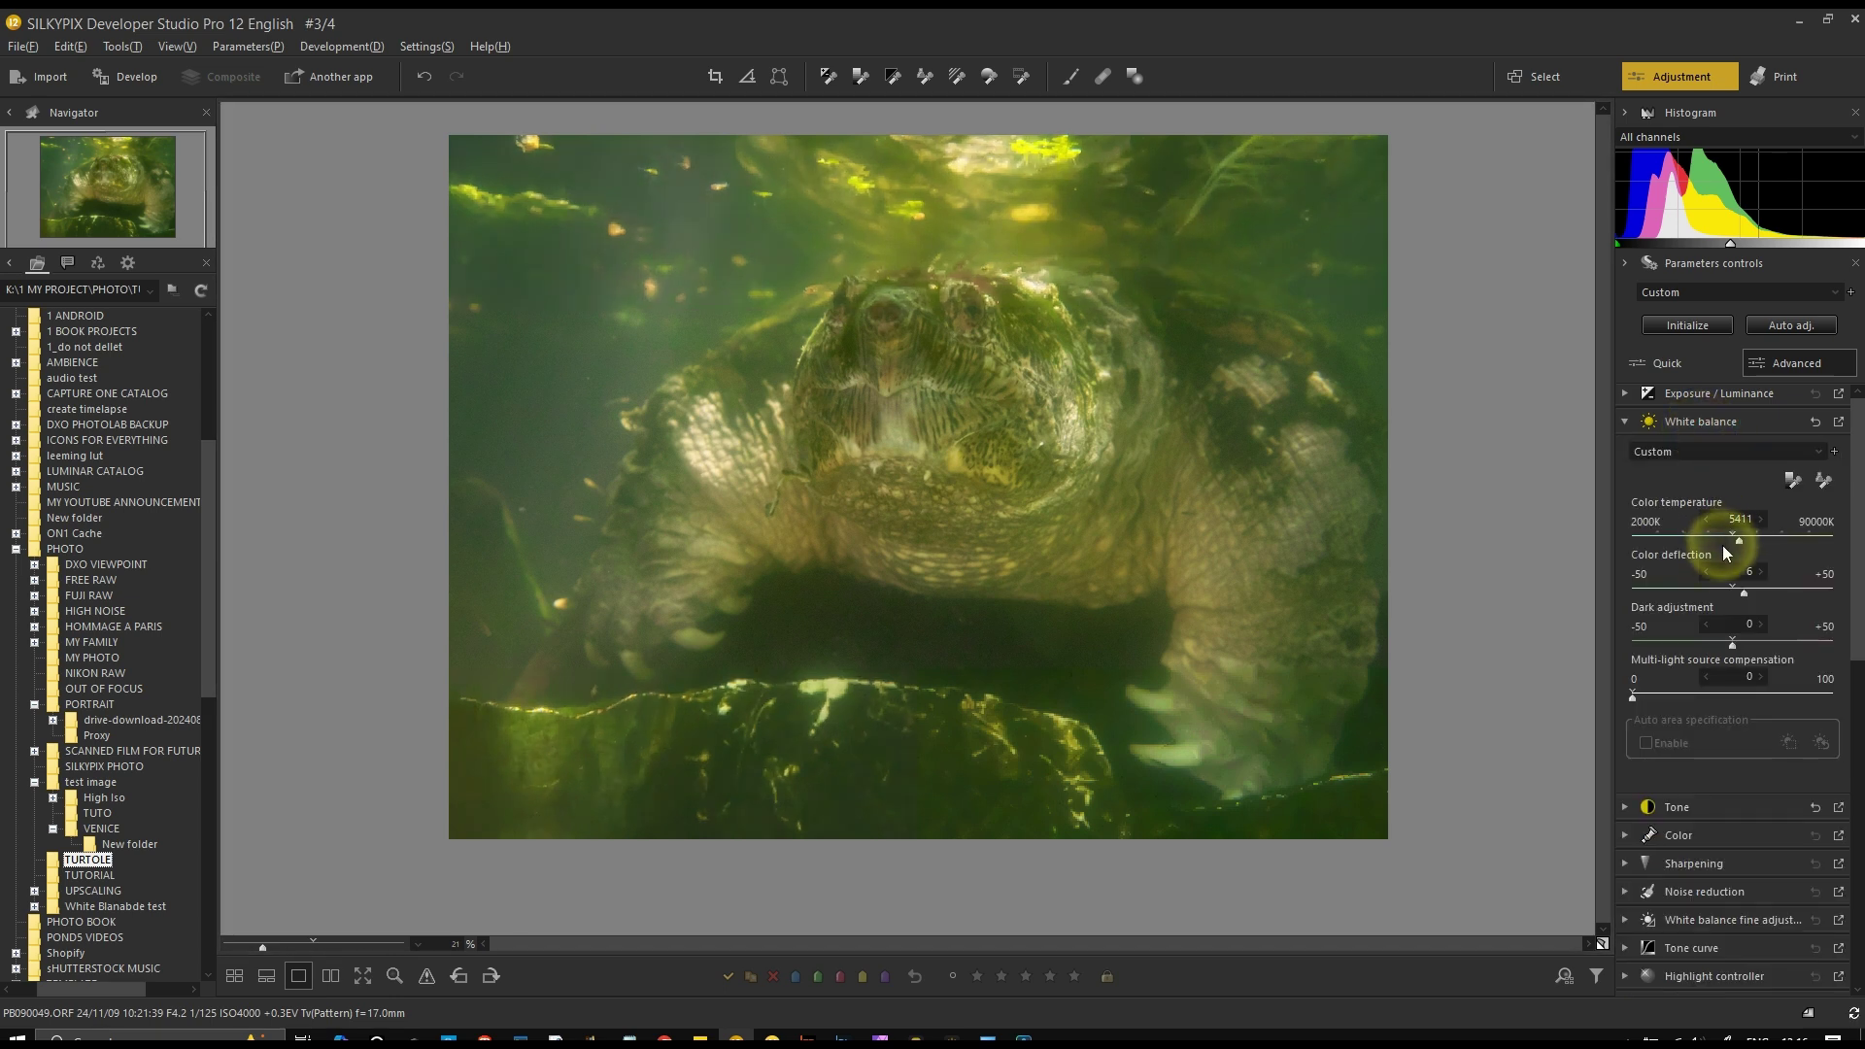
drag(1763, 594, 1741, 537)
drag(1740, 697, 1748, 698)
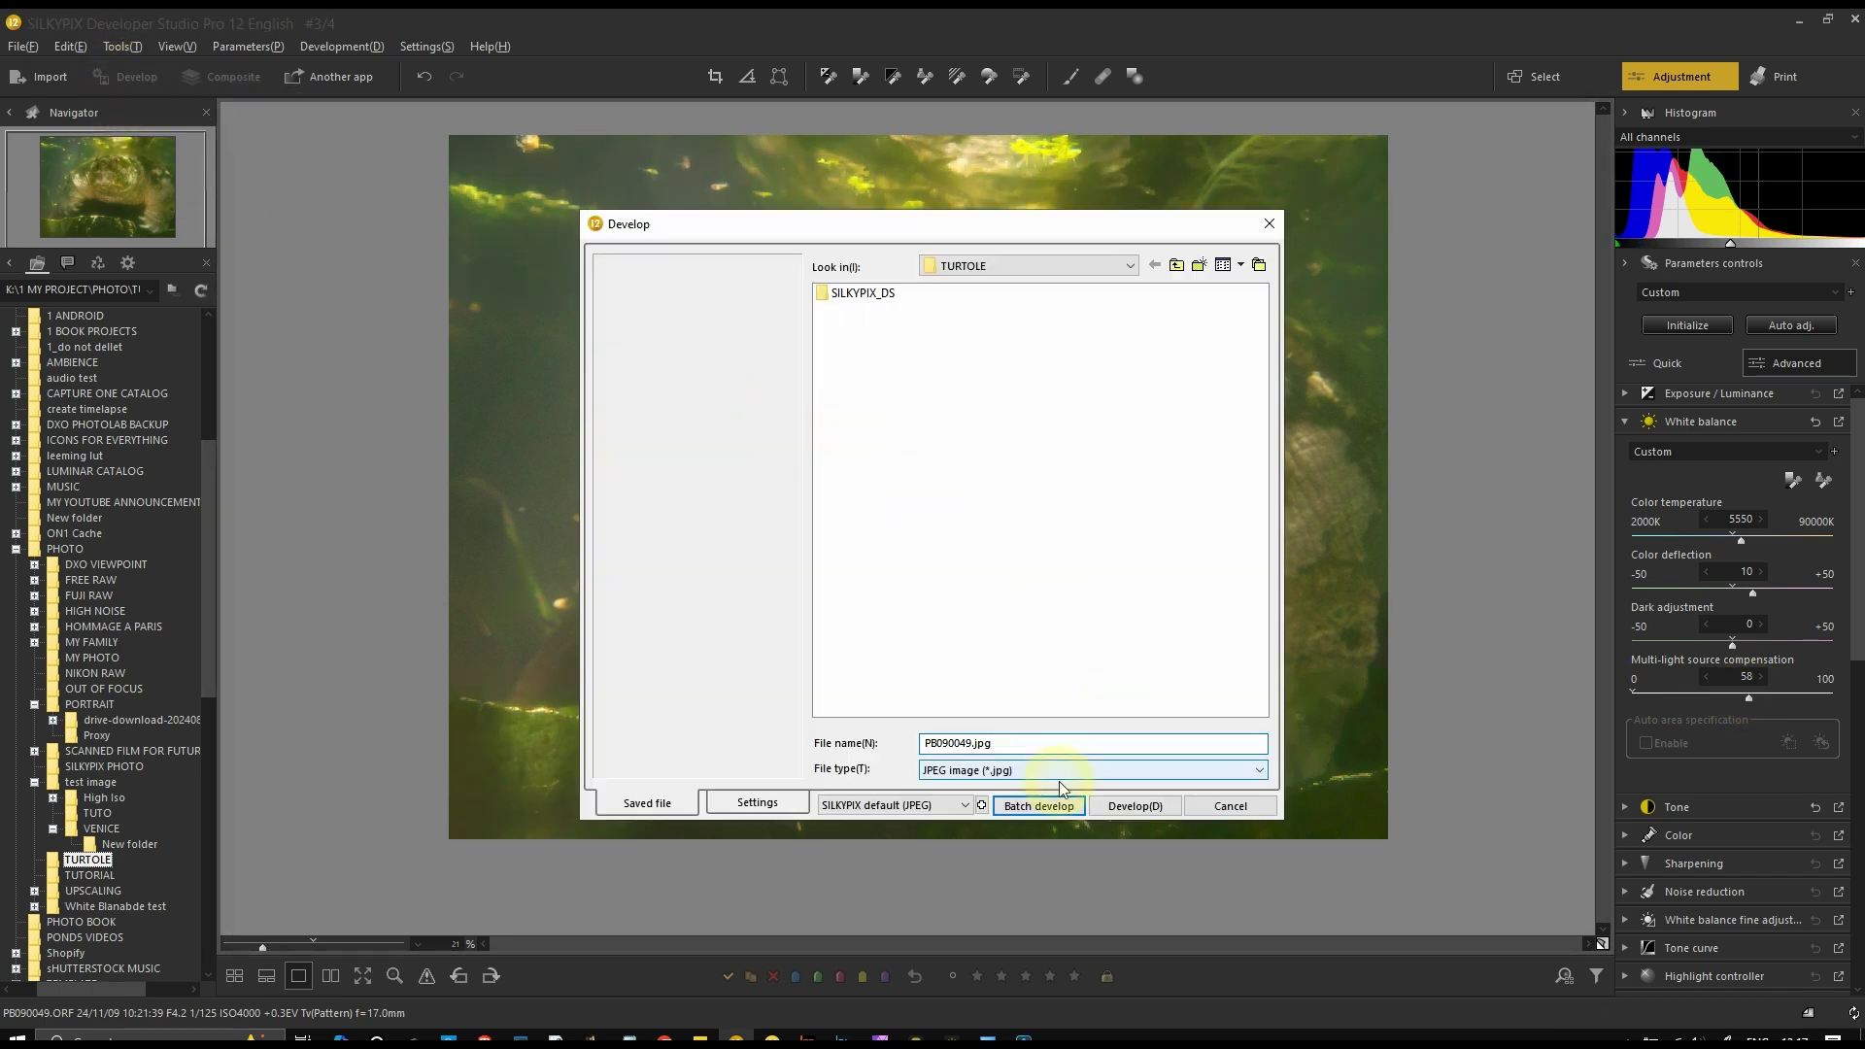
Try TIFF as the file type for developing the photo, look through the File output presets, and cancel without saving the settings
click(952, 770)
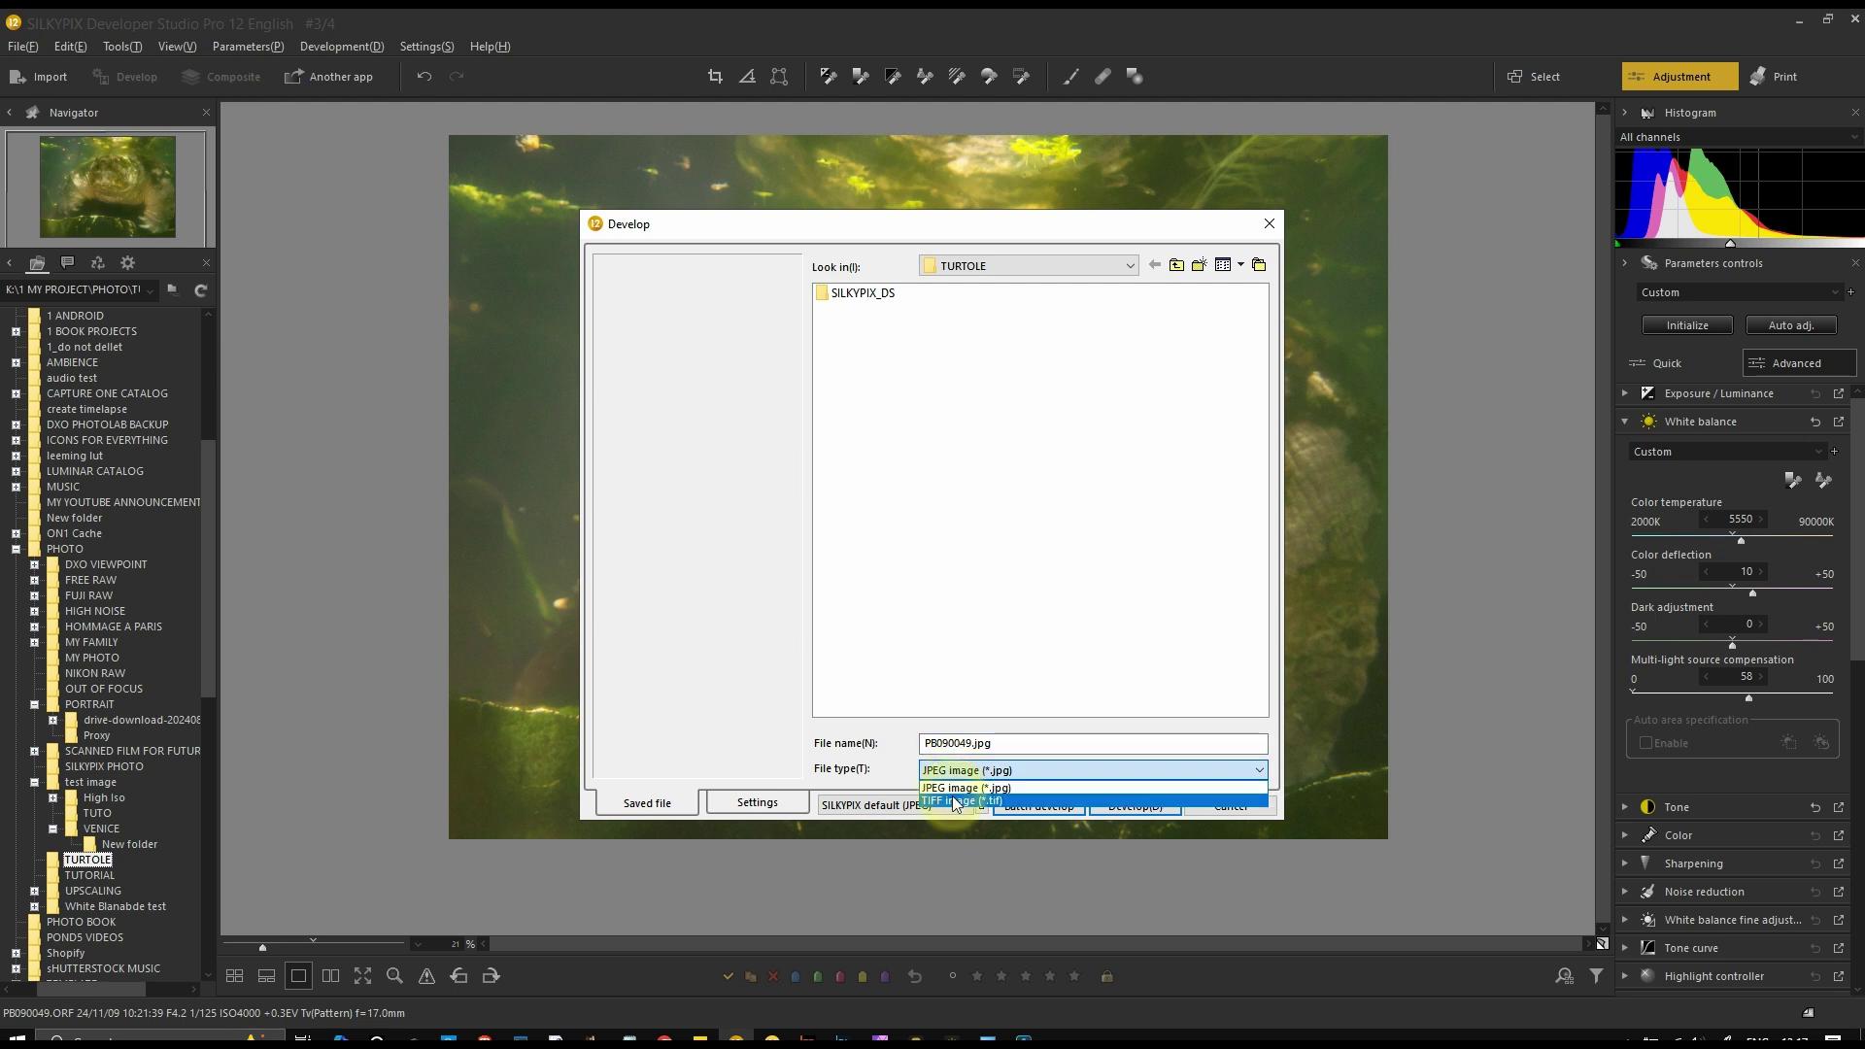
click(776, 794)
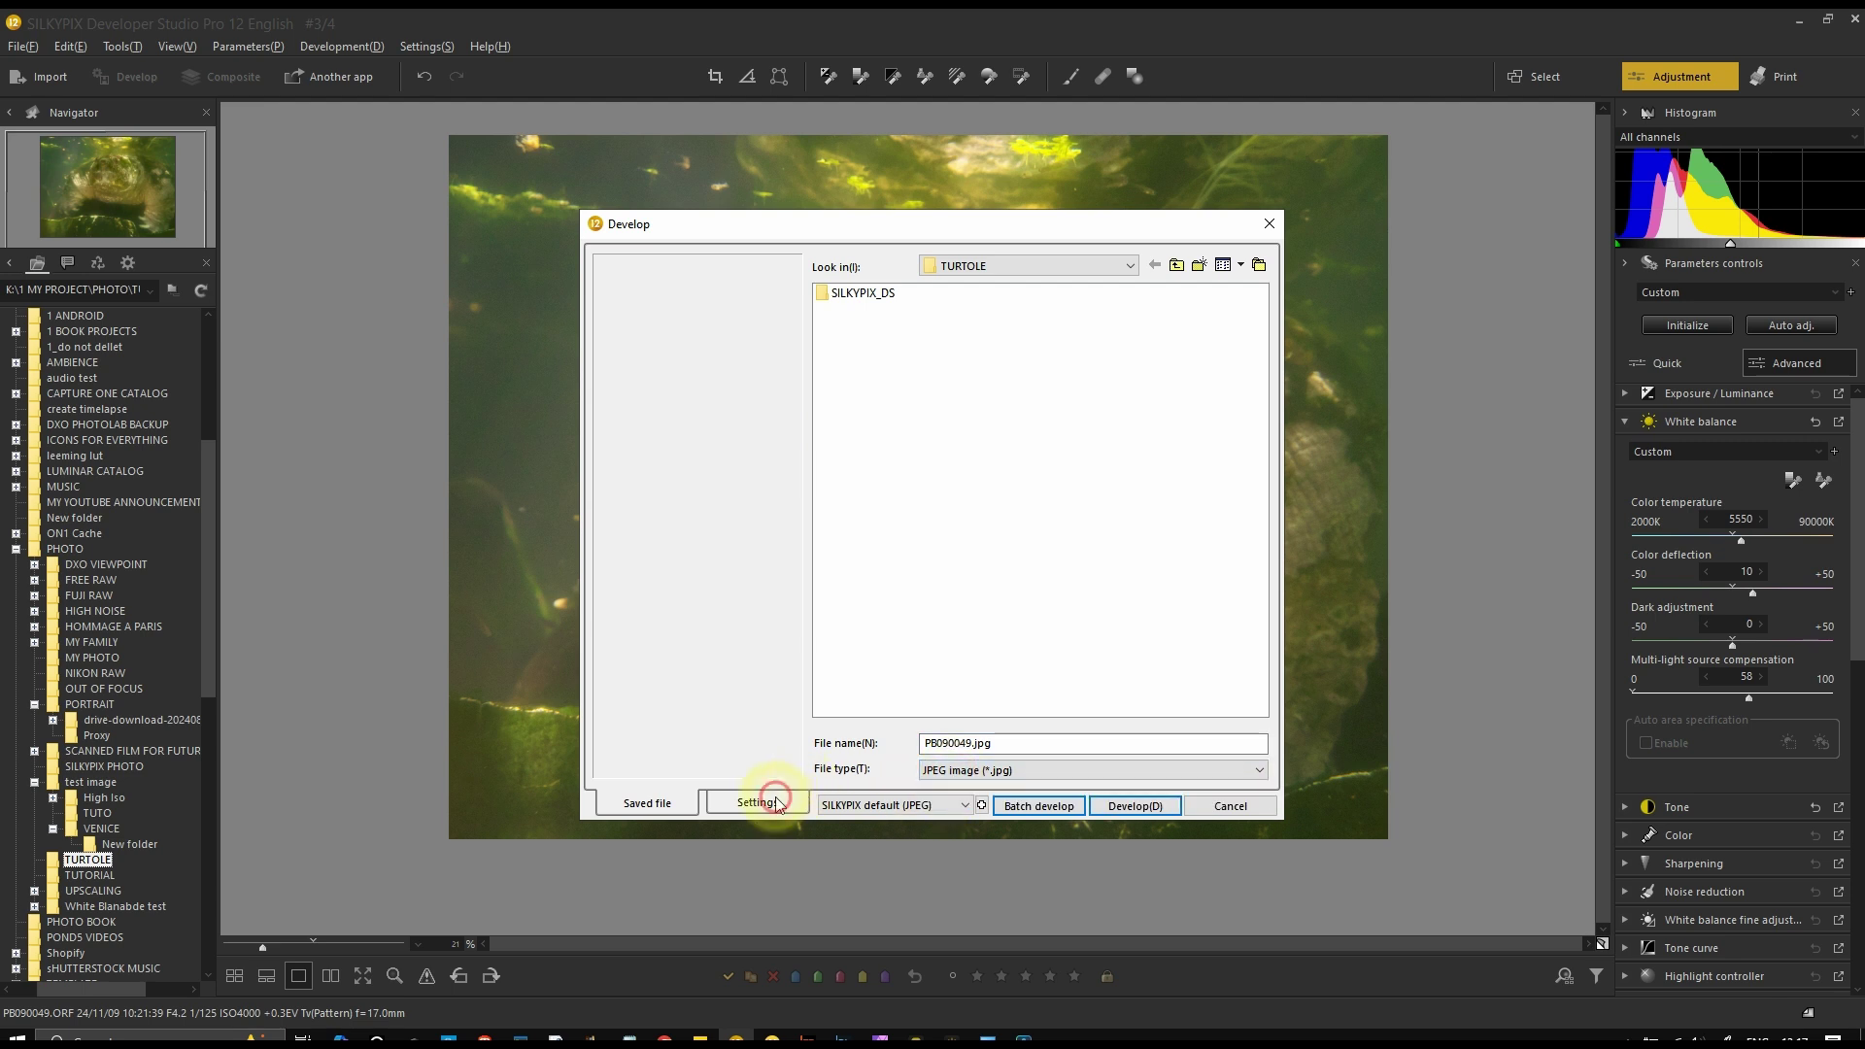
click(776, 794)
click(1062, 310)
click(1041, 340)
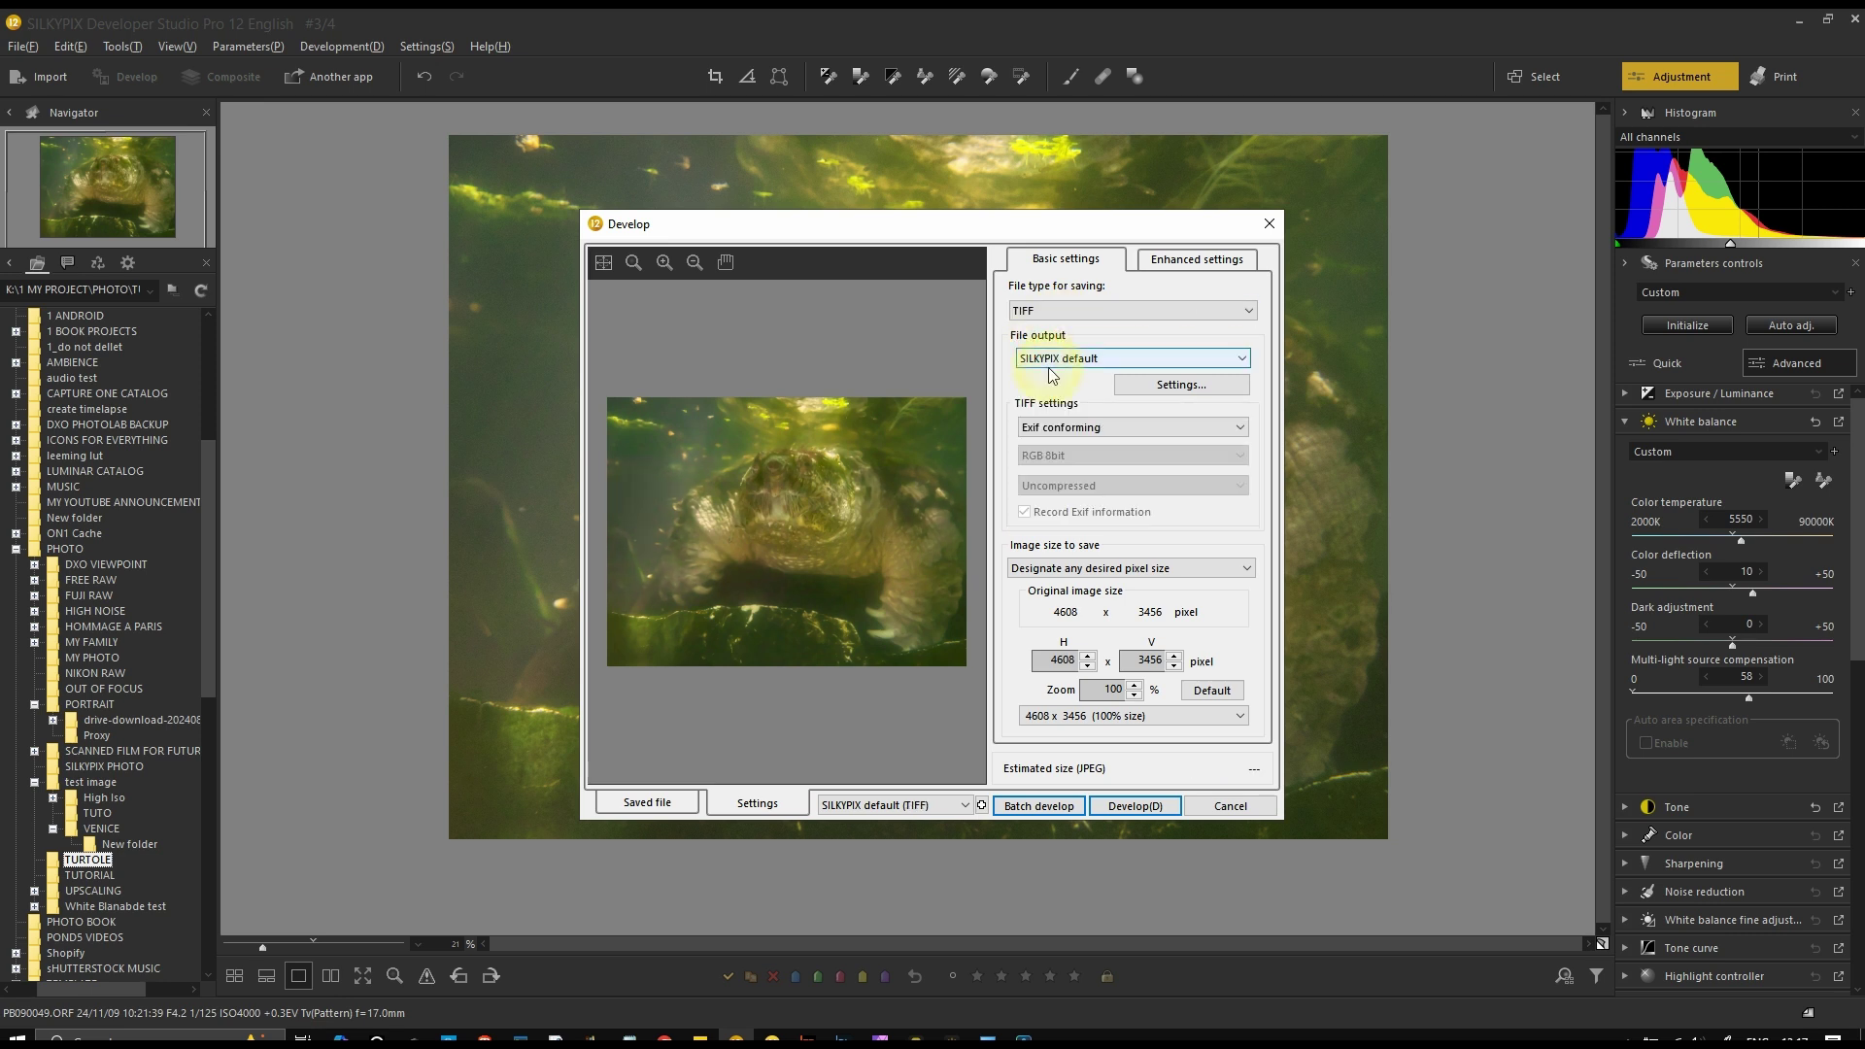
click(1050, 365)
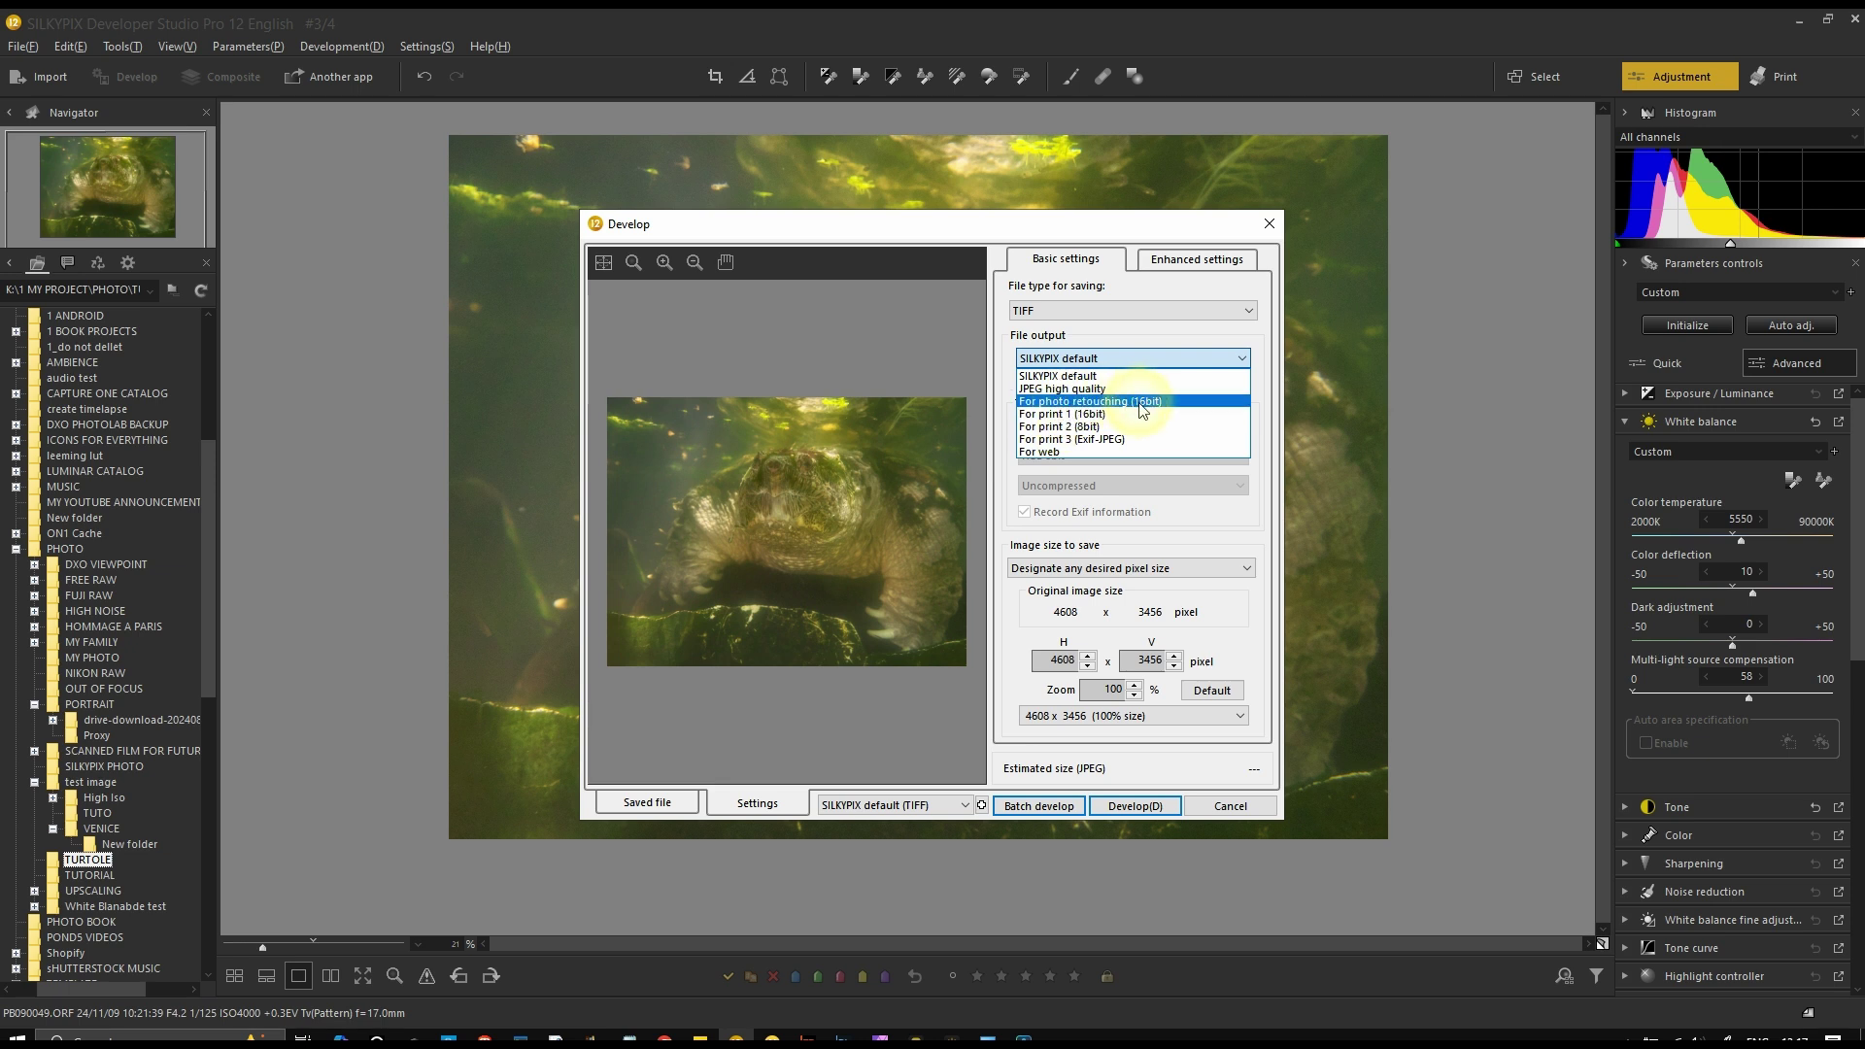
click(1105, 144)
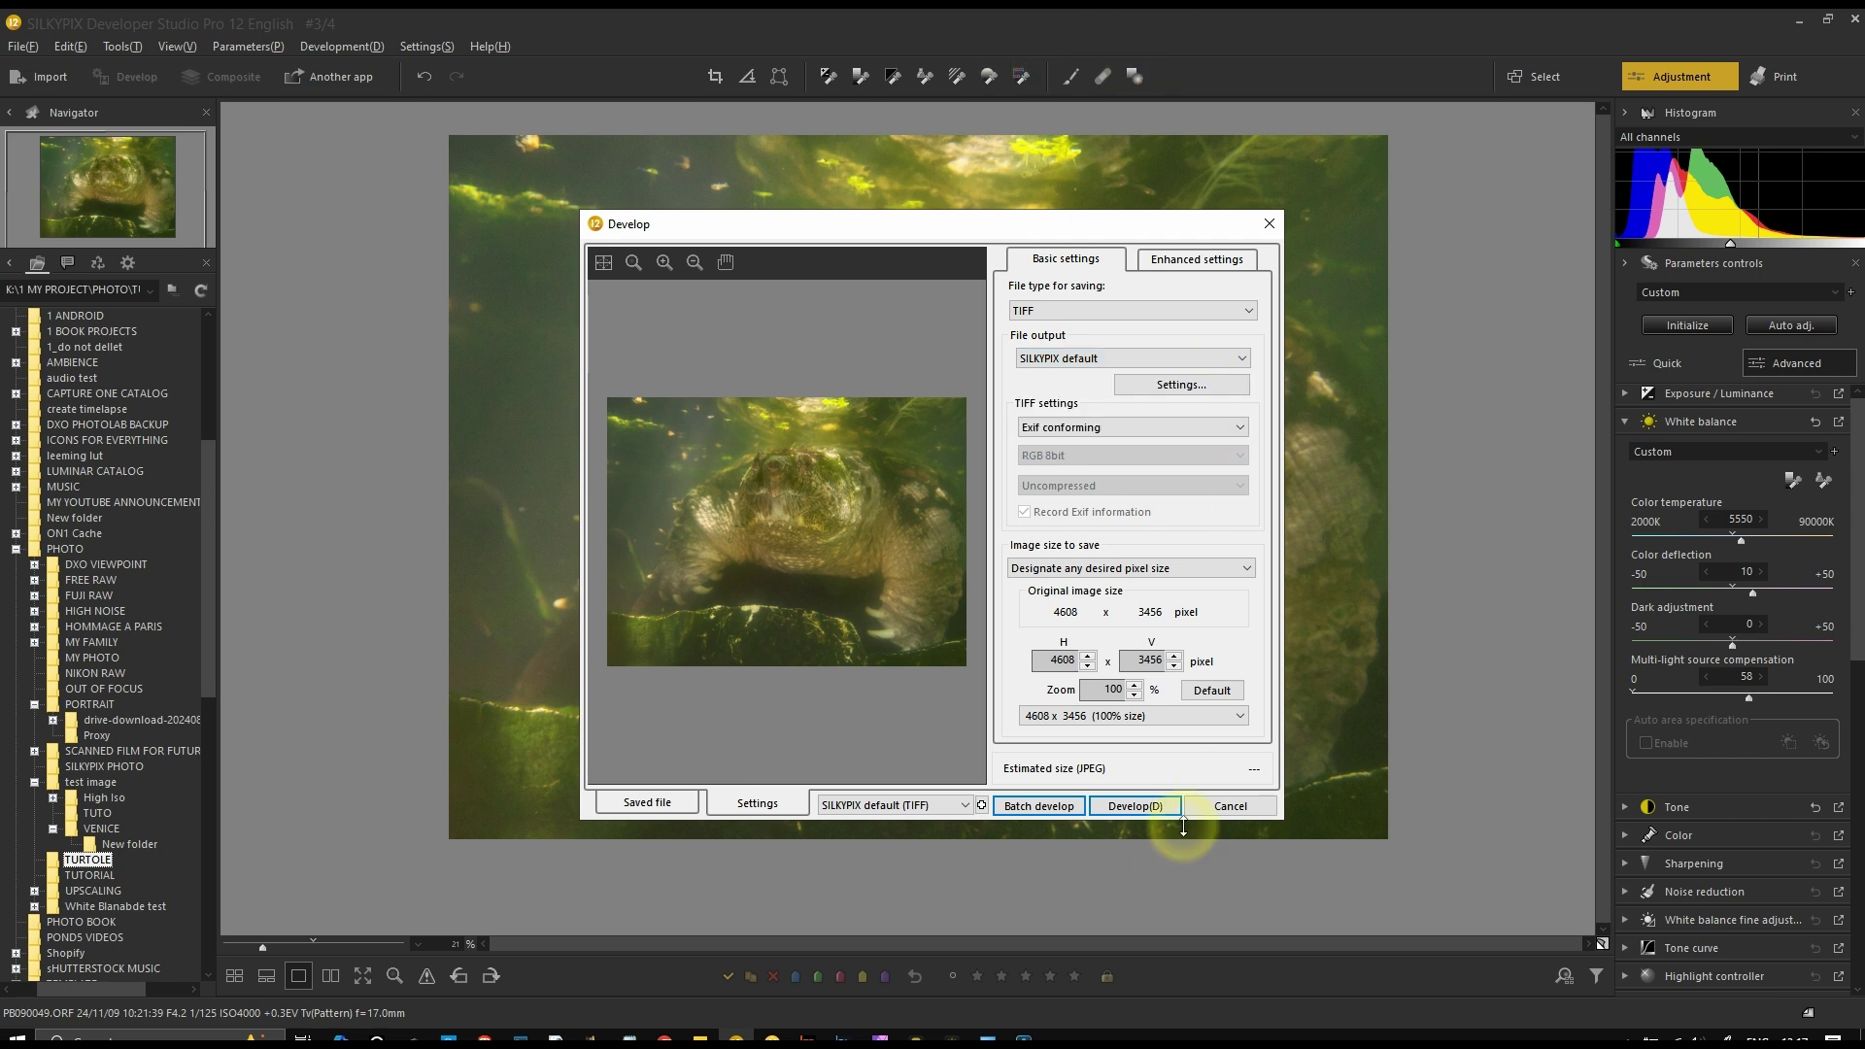
click(1214, 807)
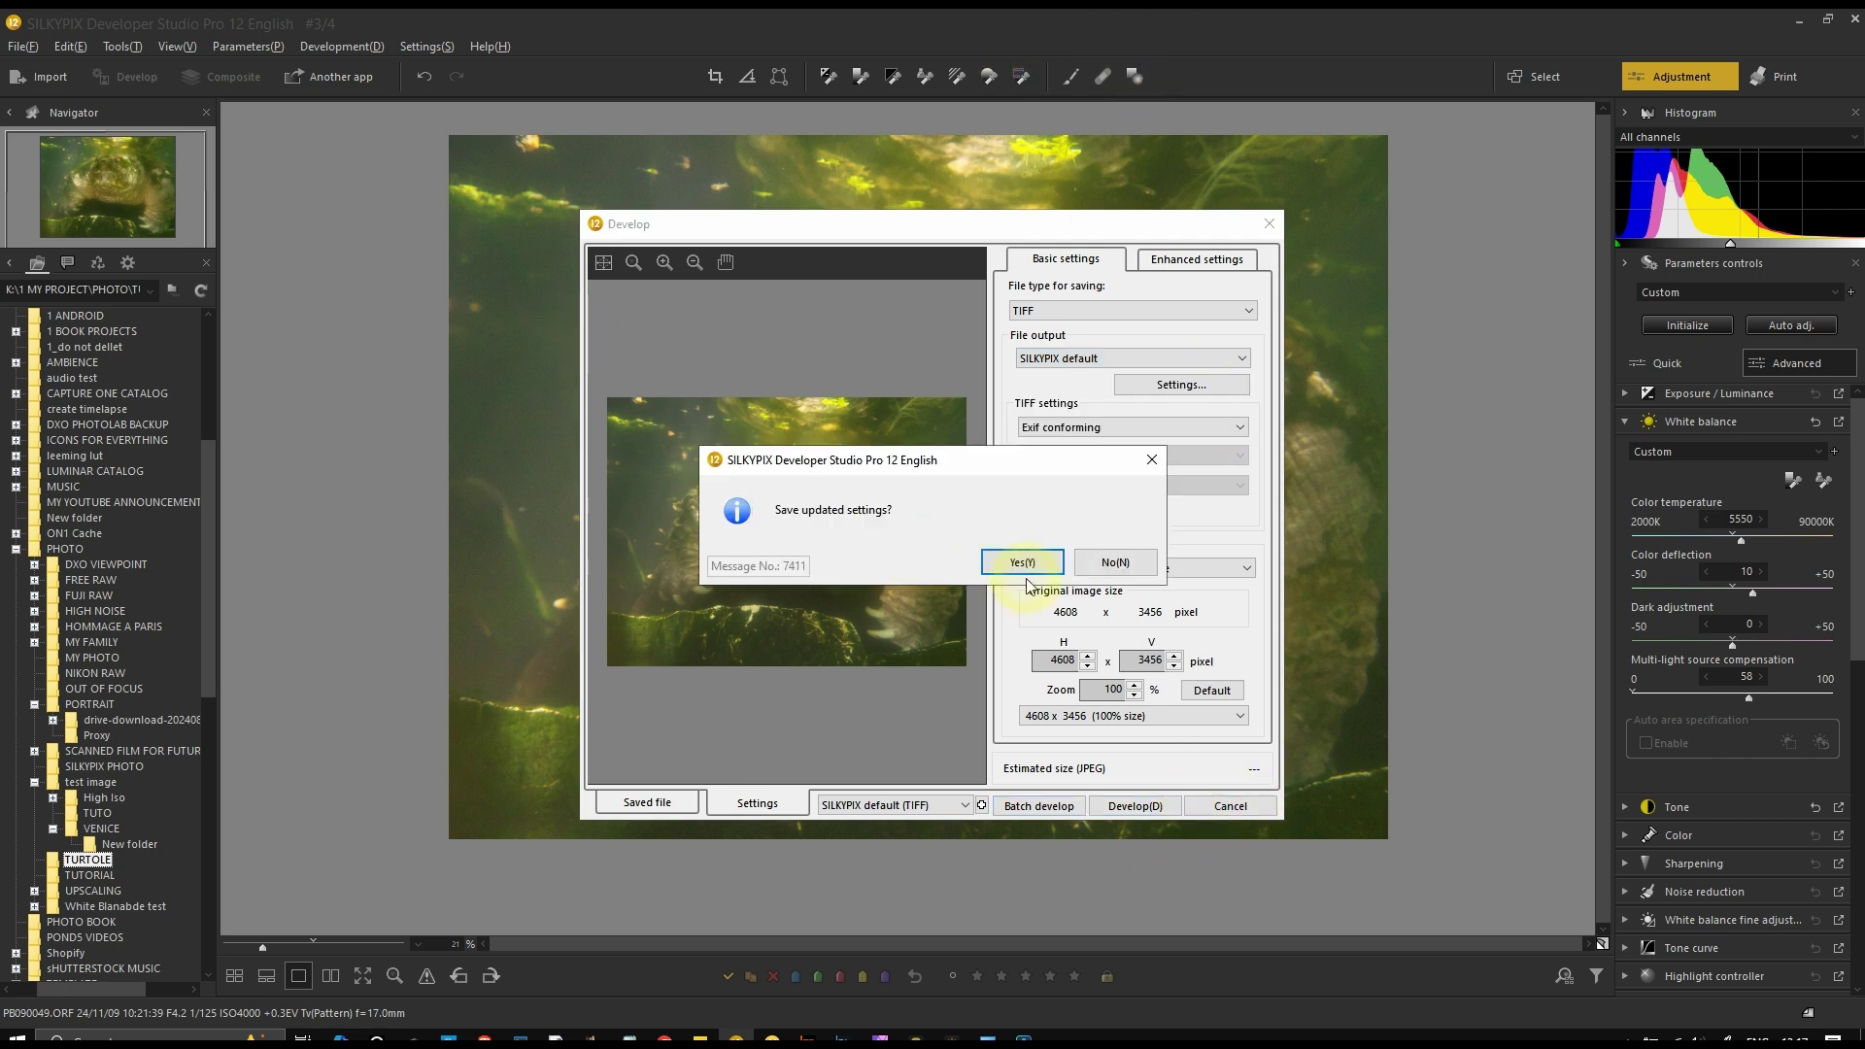
click(1115, 562)
View the external applications the turtle photo can be sent to
click(335, 77)
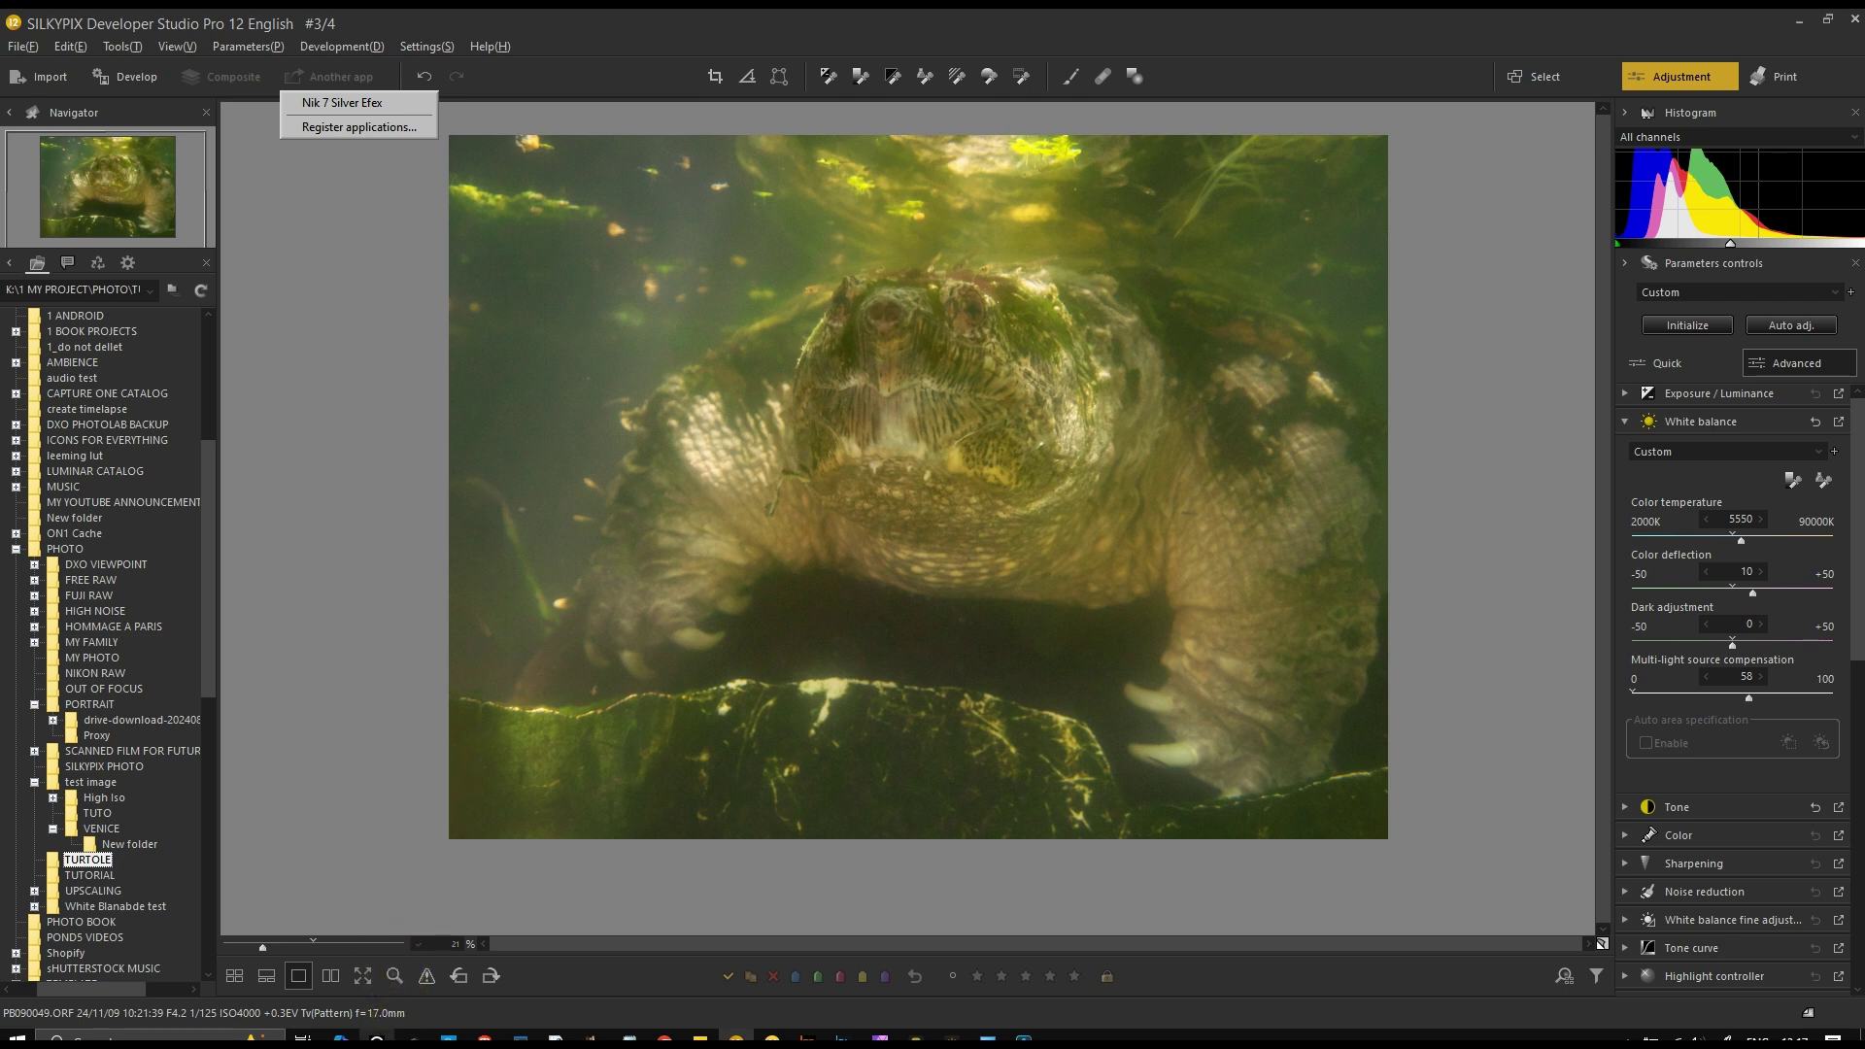
click(377, 1040)
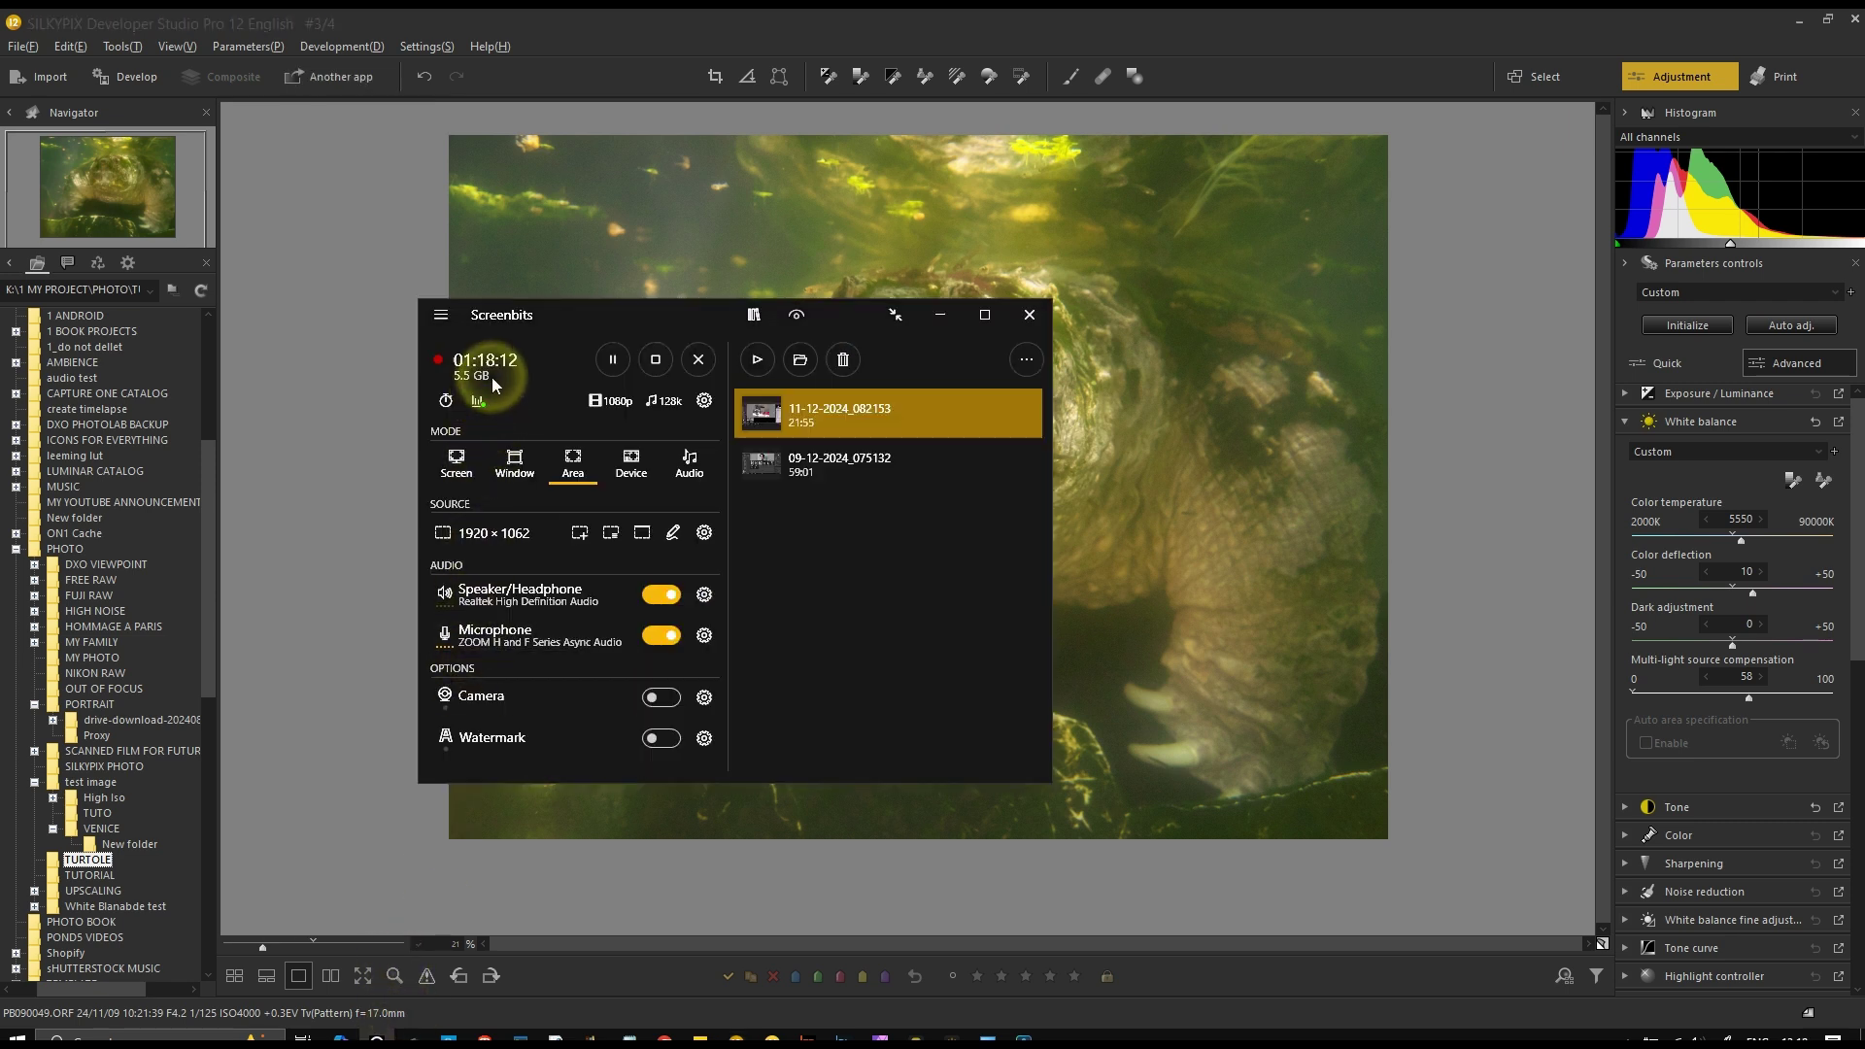
click(937, 315)
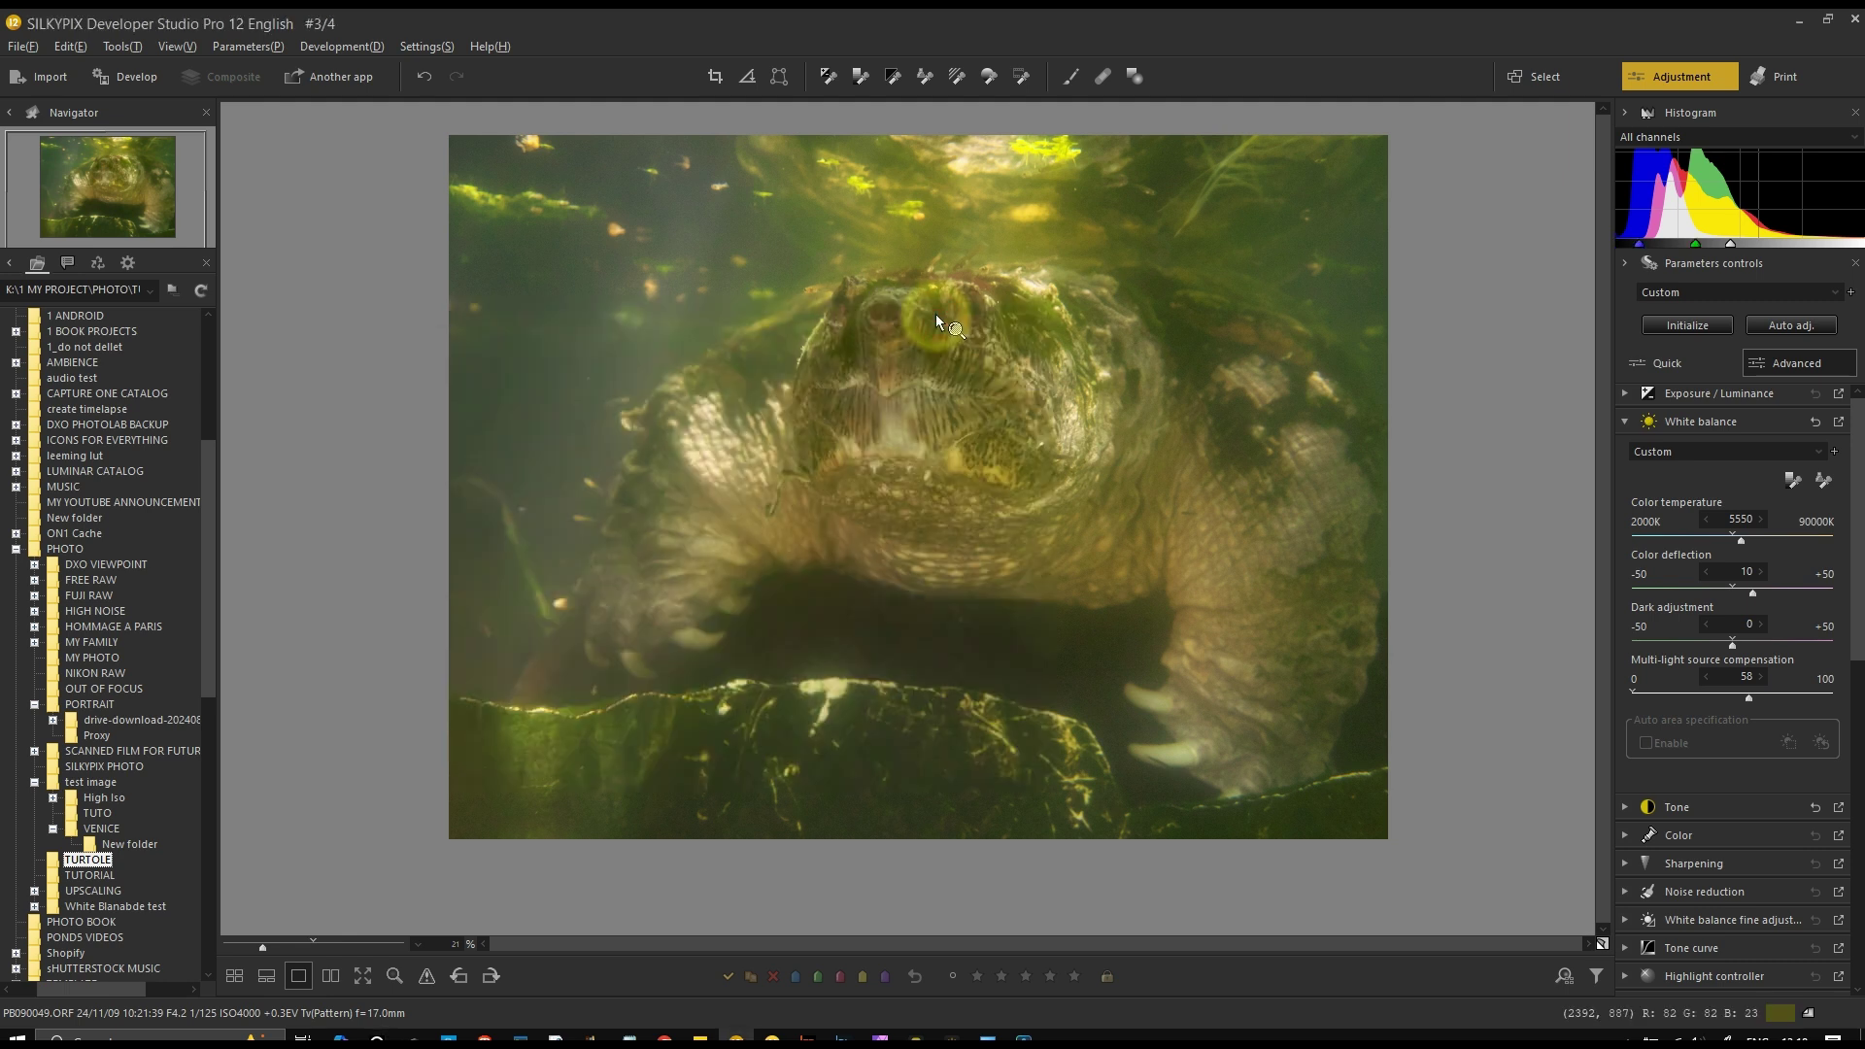